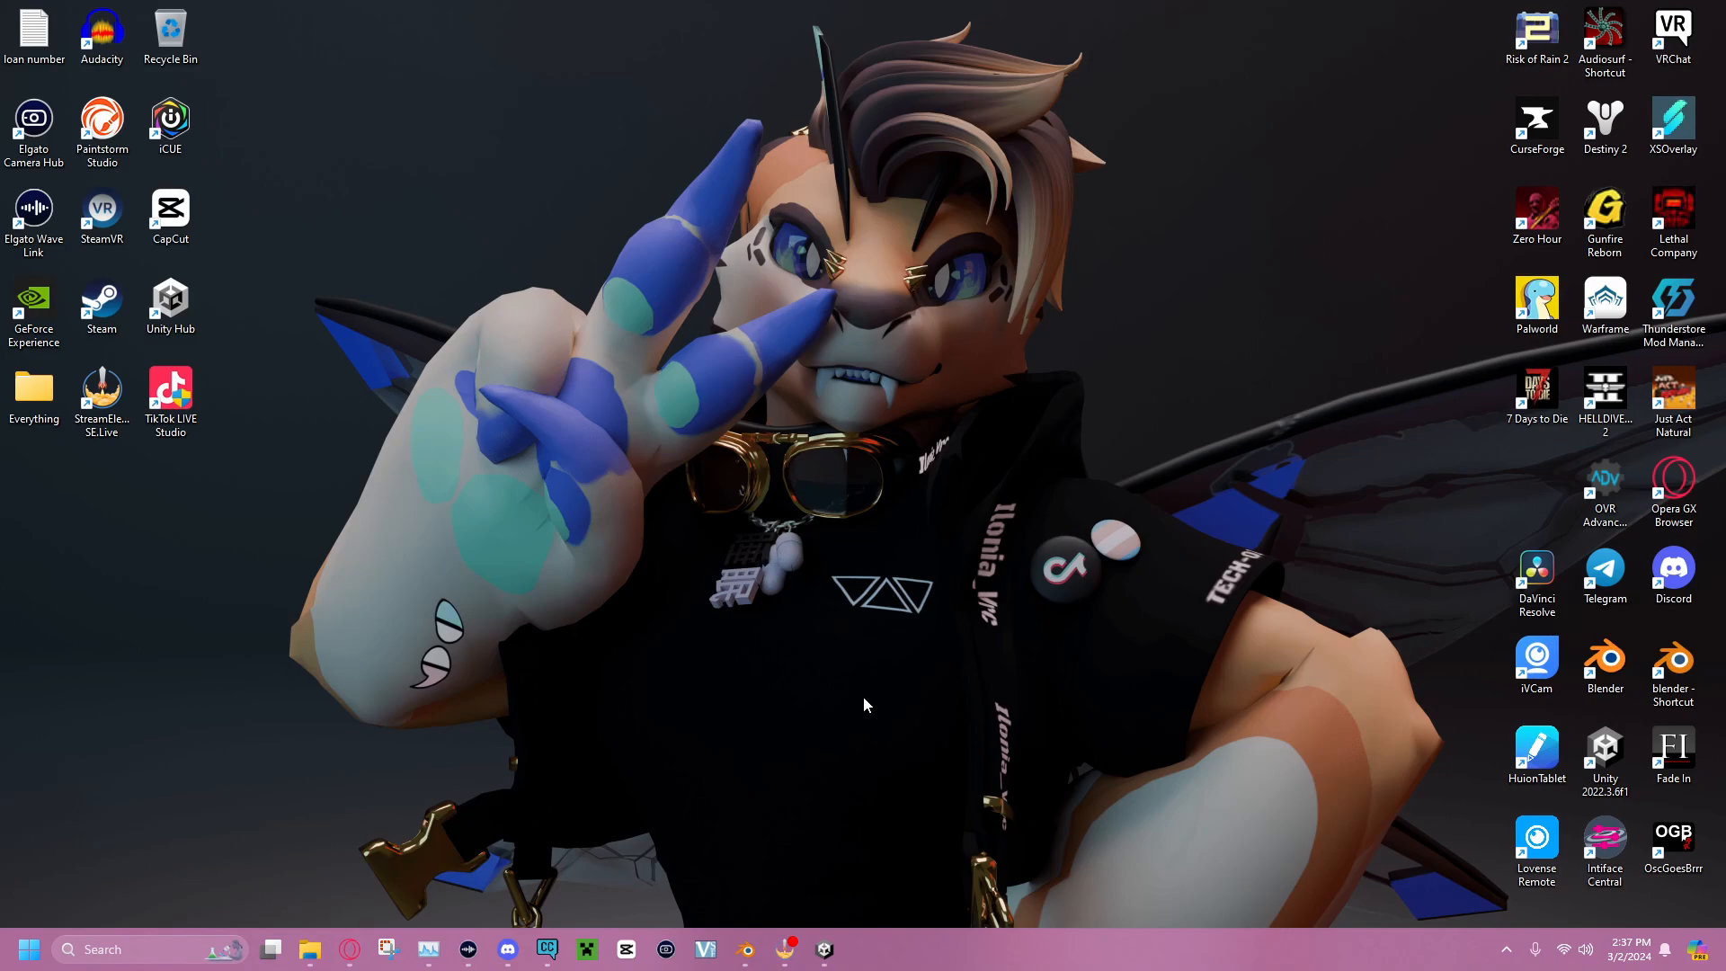
Switch to Blender and examine the default scene's camera, cube and light by selecting each in turn
click(745, 953)
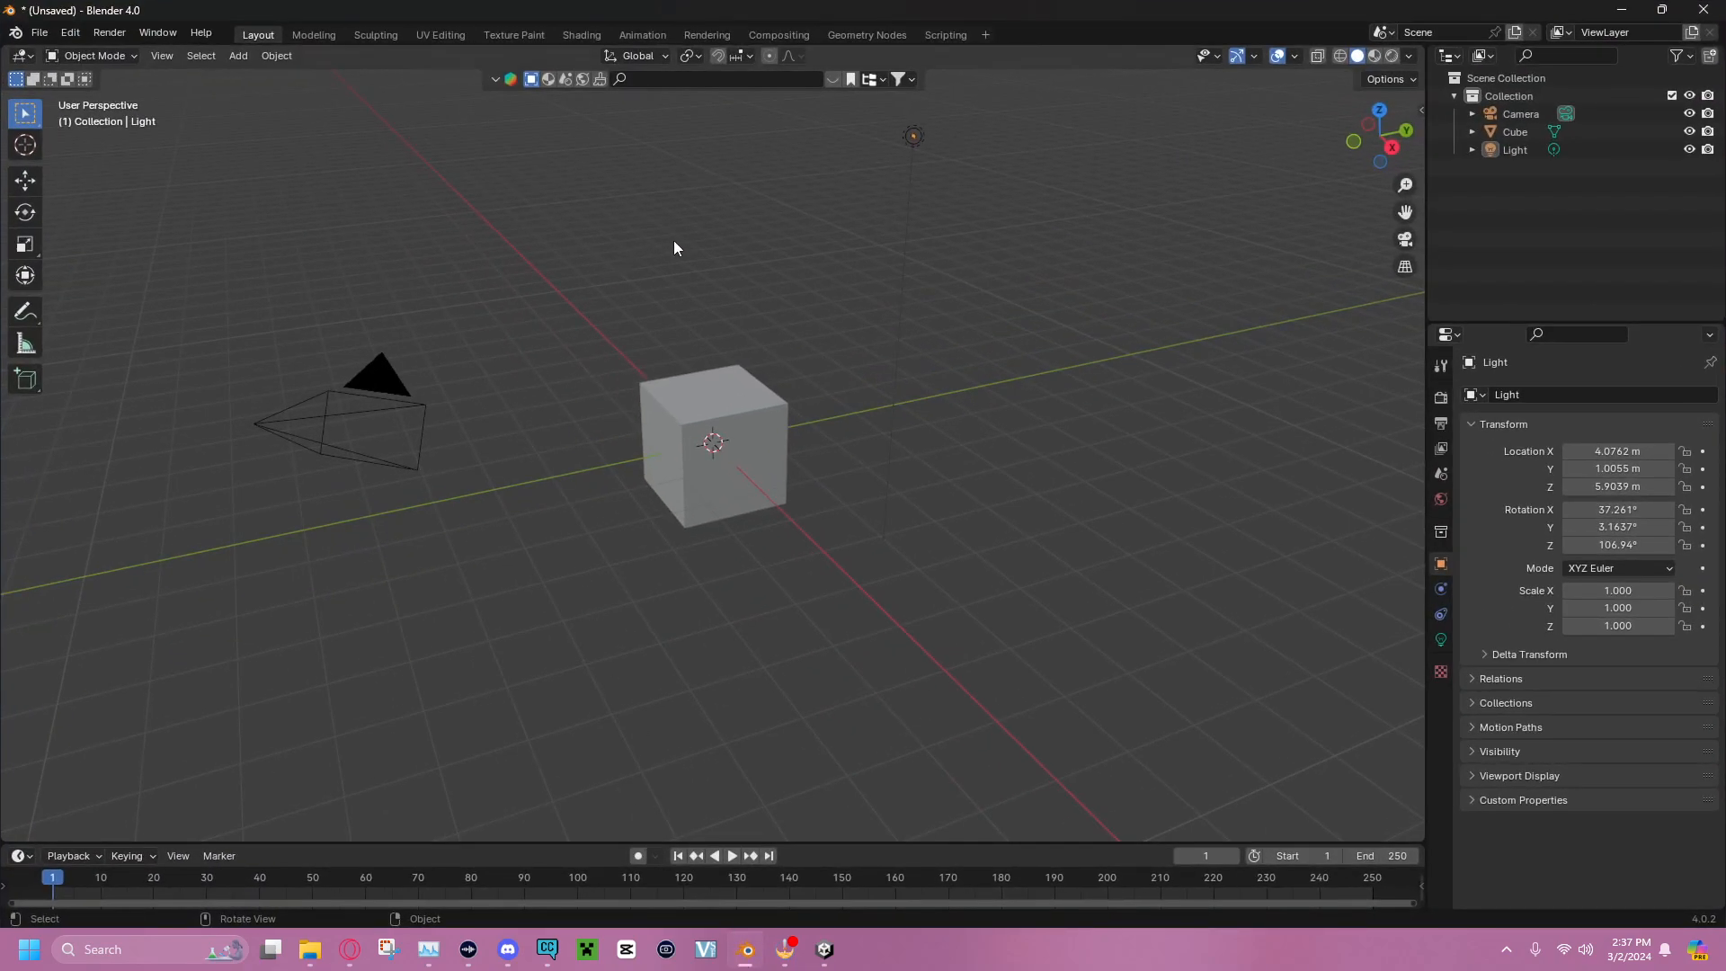
scroll(806, 207, down, 4)
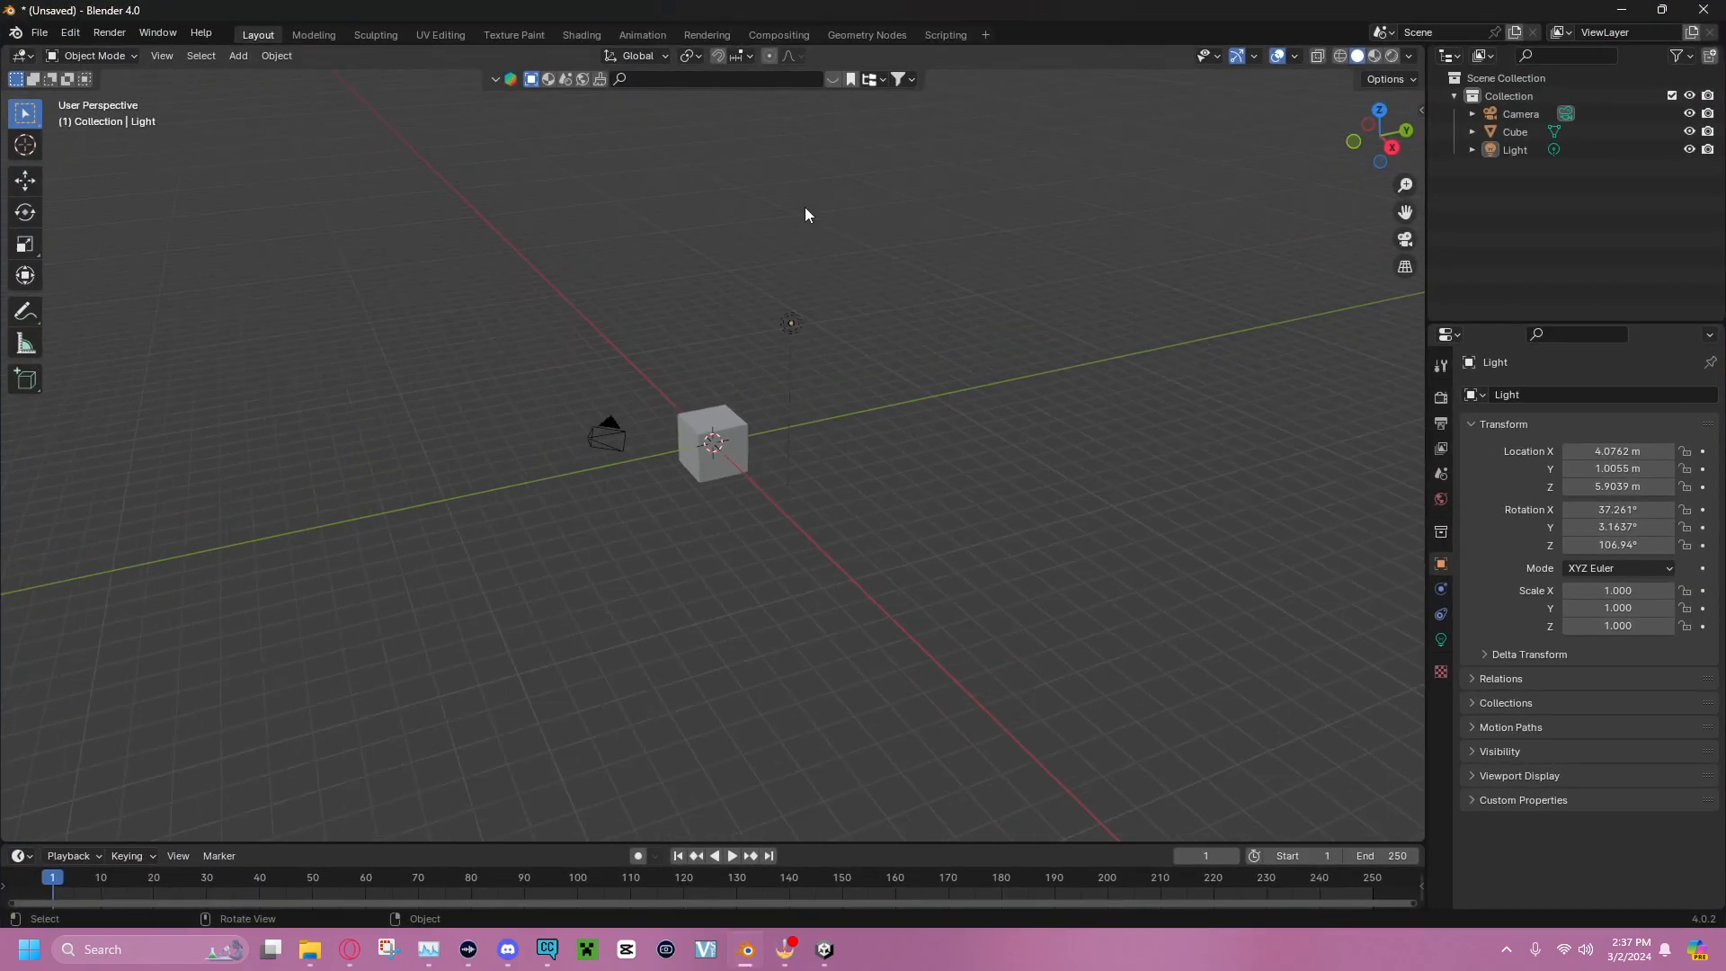
scroll(806, 218, up, 1)
scroll(805, 218, up, 3)
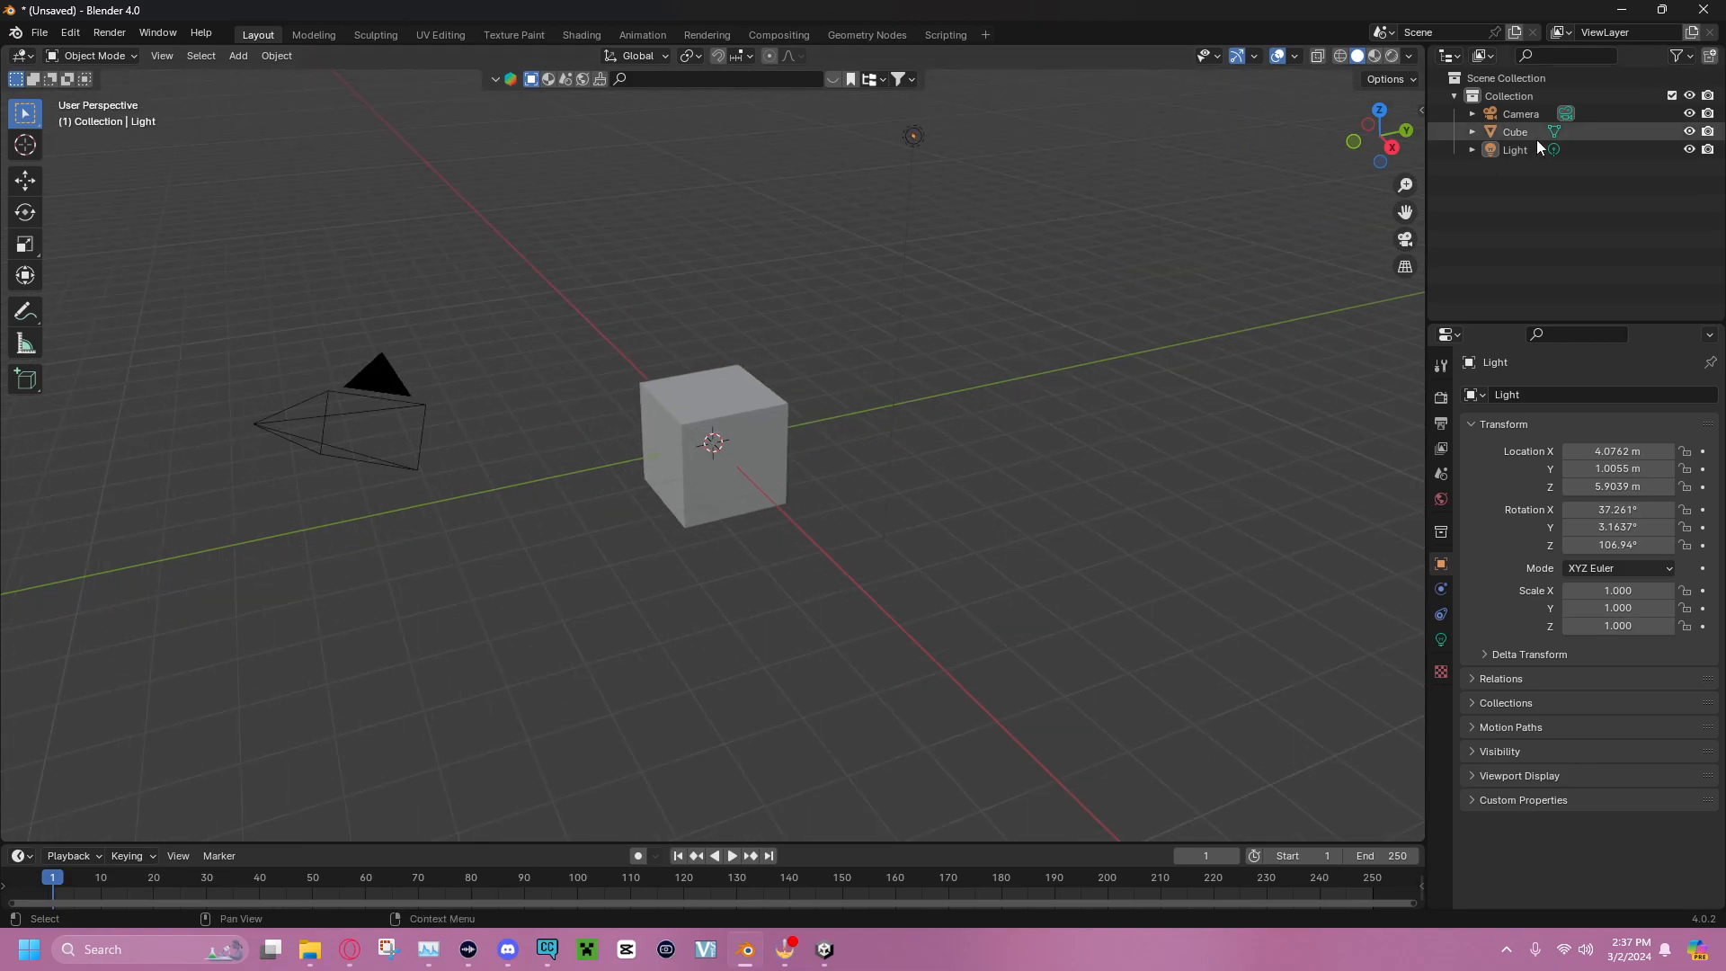
click(1518, 115)
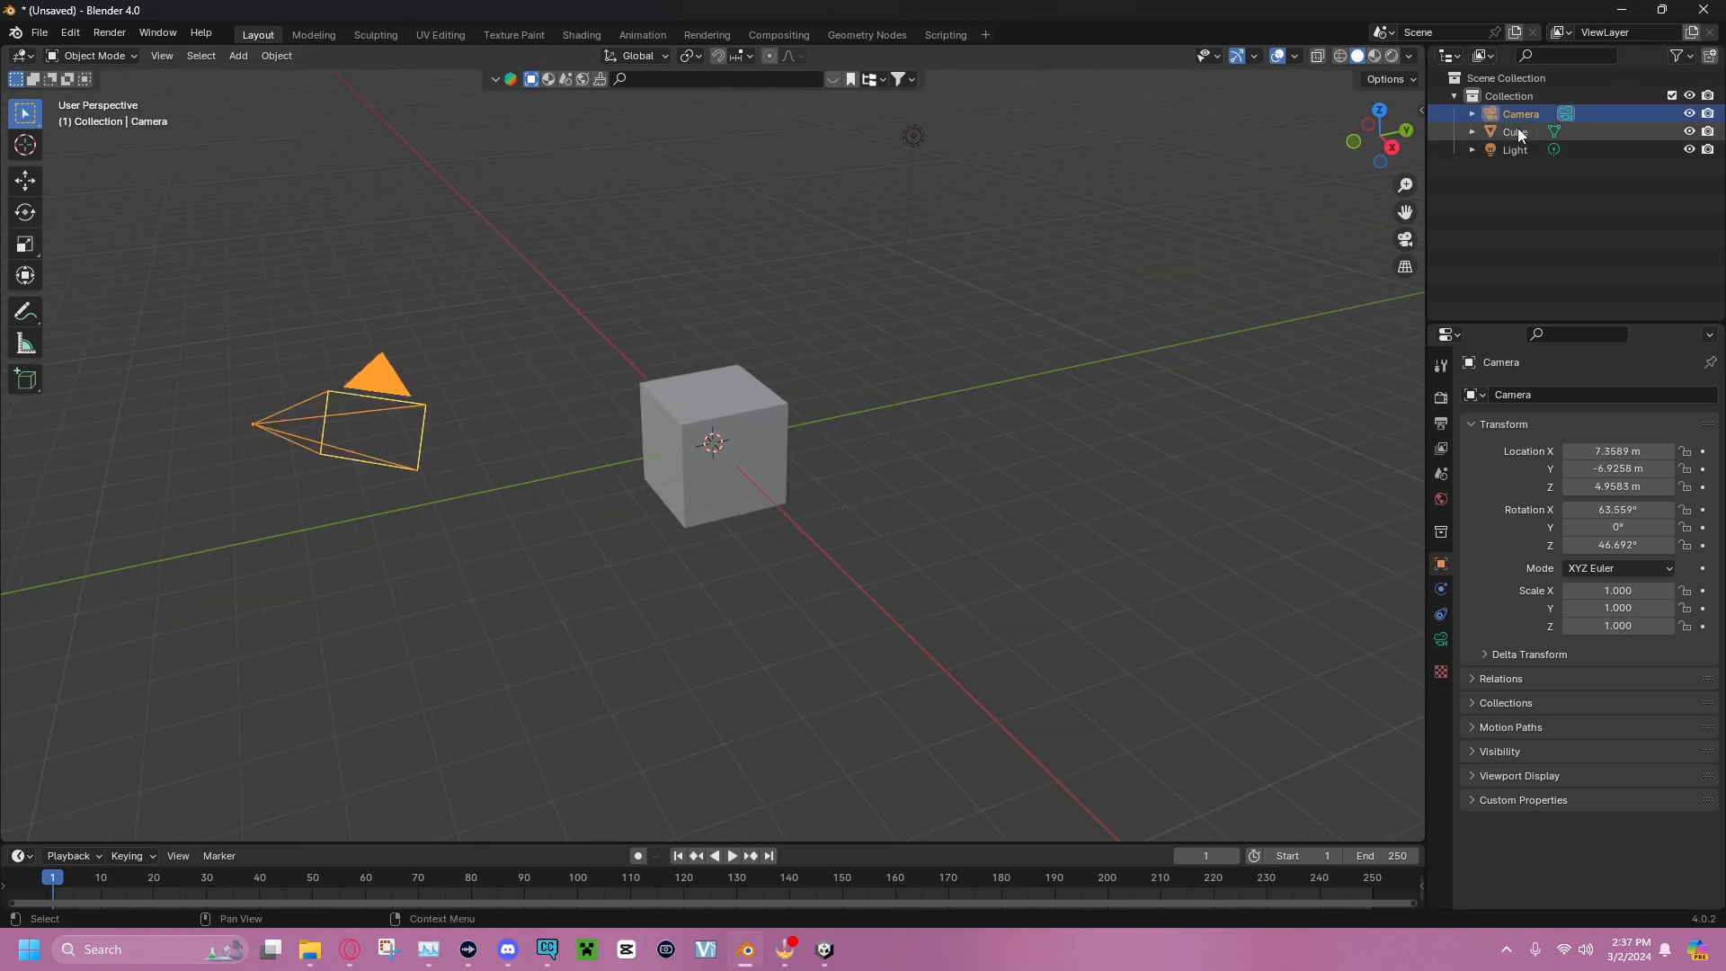
click(1516, 131)
click(1514, 149)
click(1281, 284)
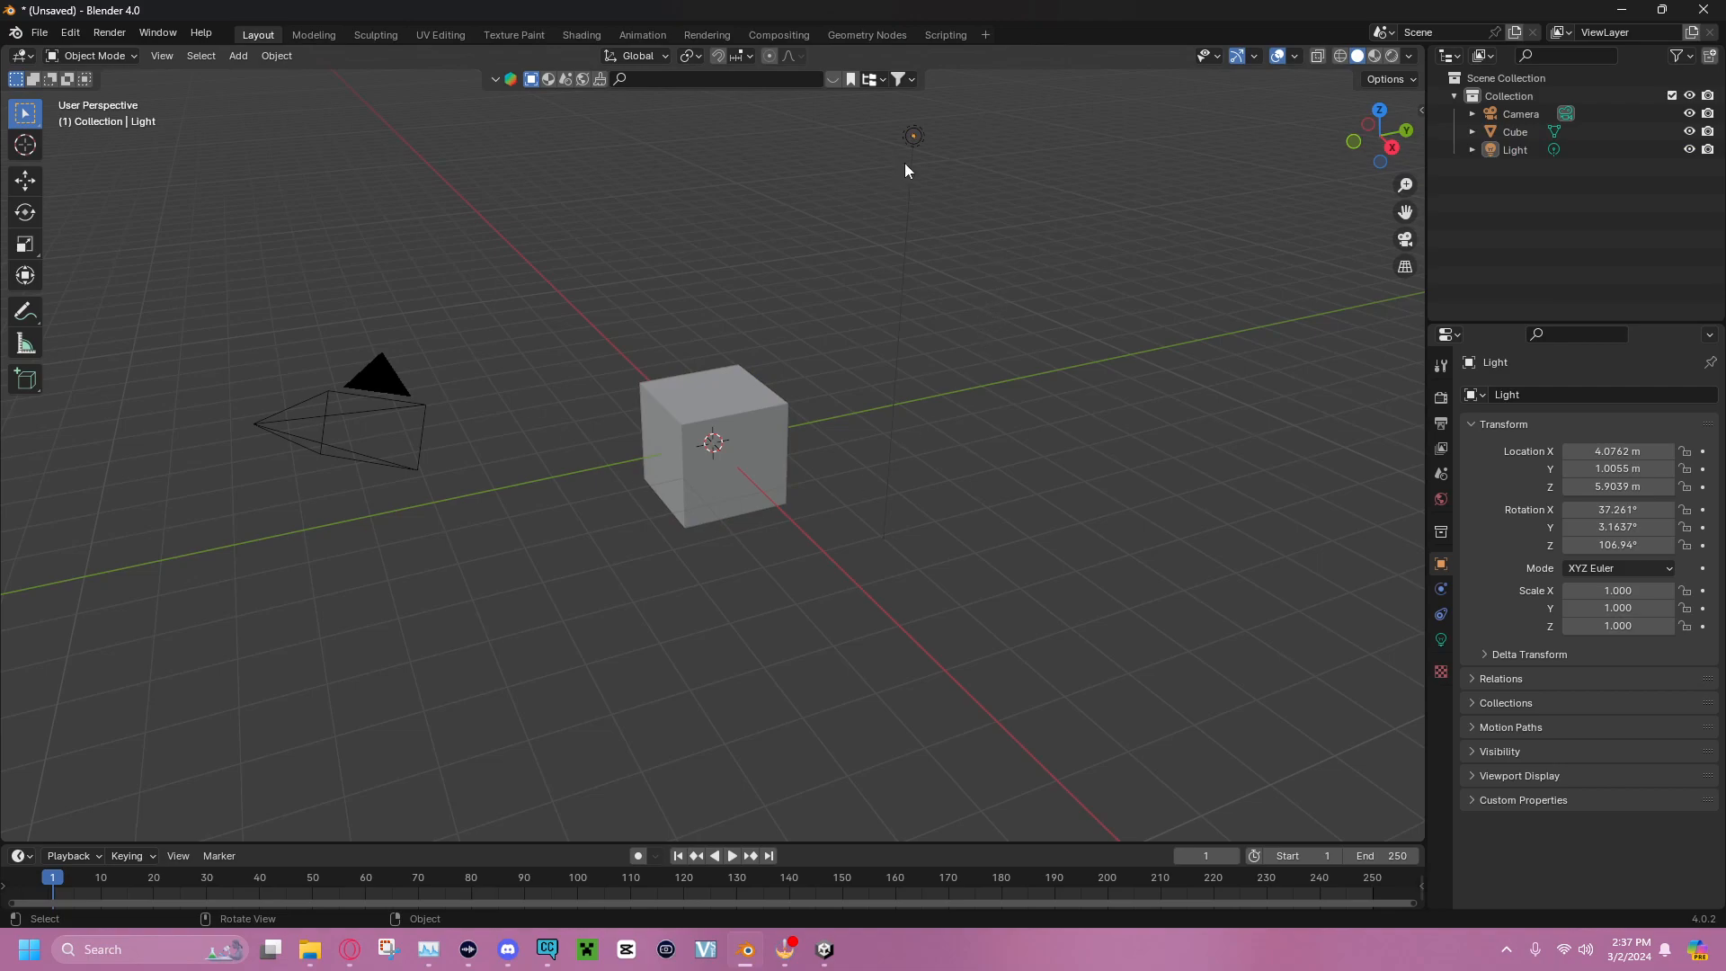
middle_drag(833, 252, 779, 337)
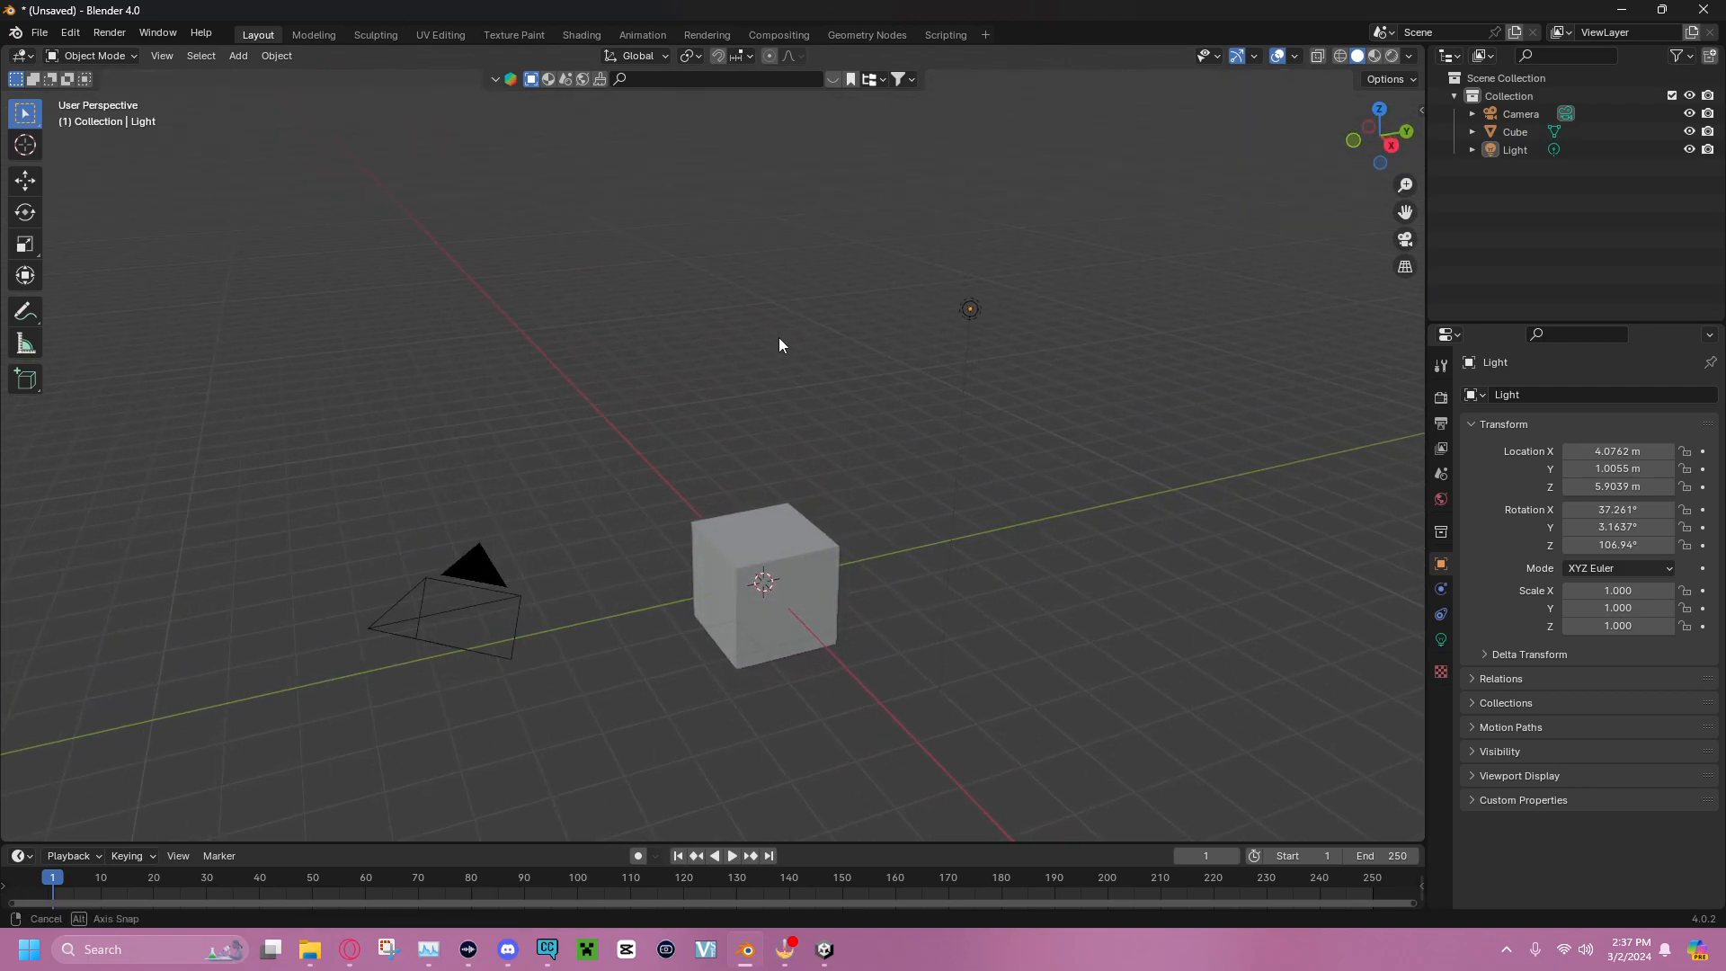
Open the system preferences and review the Cycles render devices and the memory and limits settings
click(76, 30)
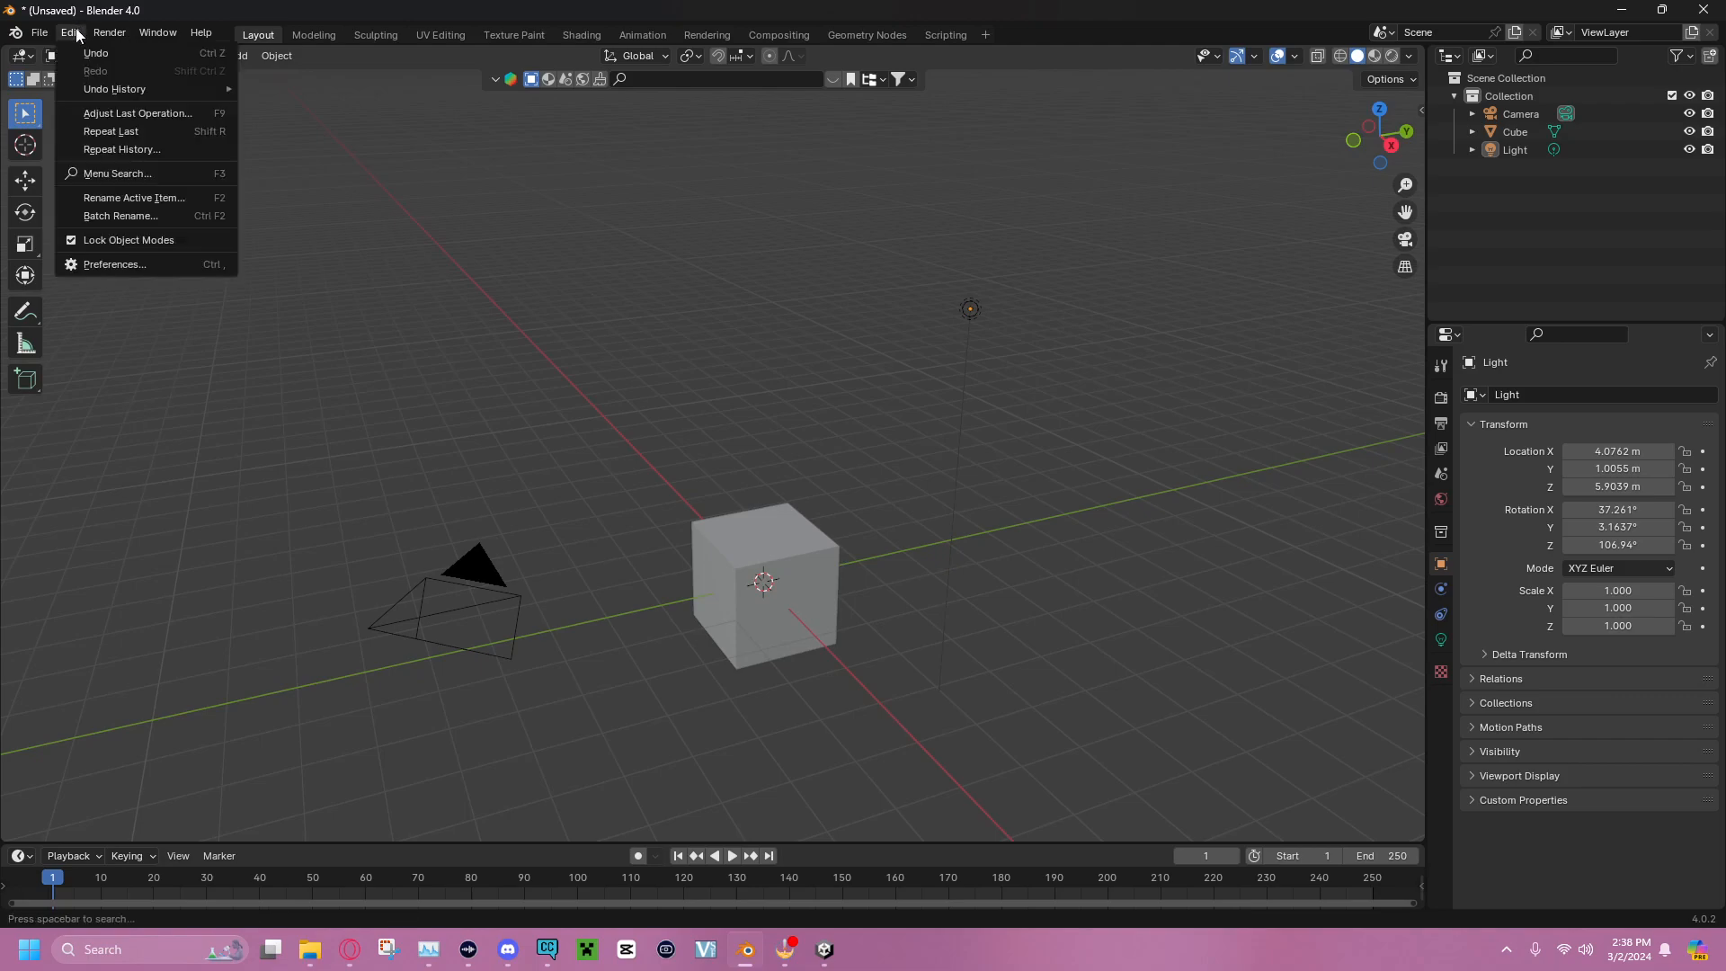
click(122, 263)
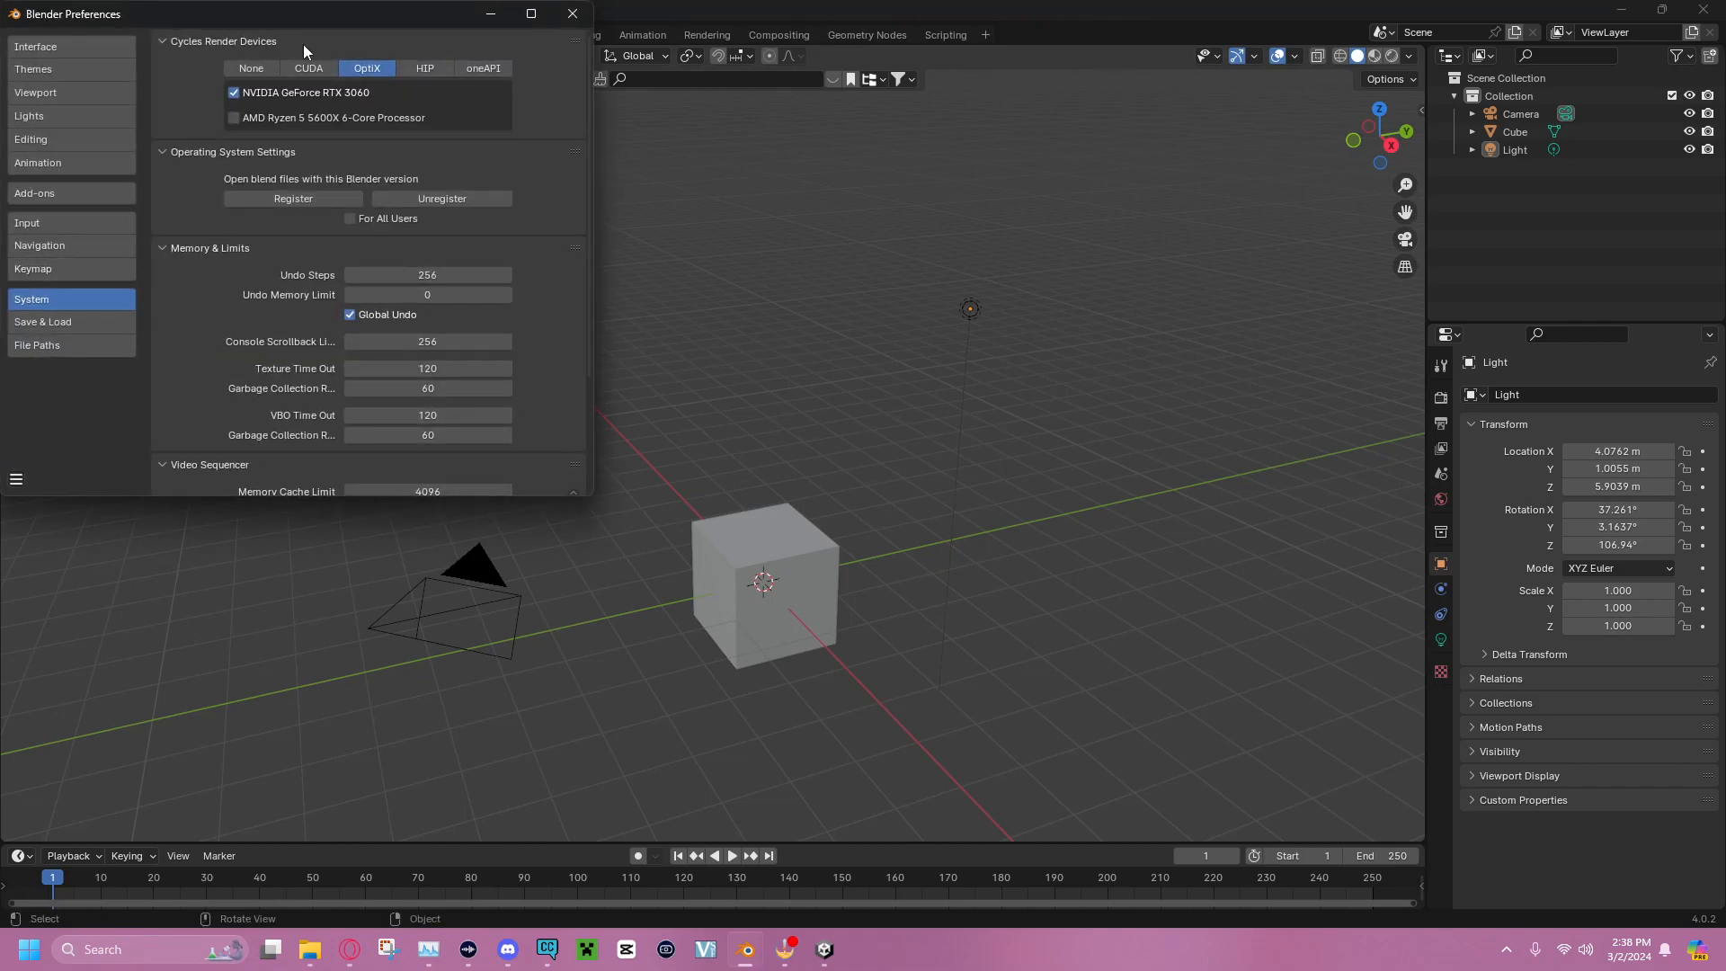
drag(355, 14, 895, 146)
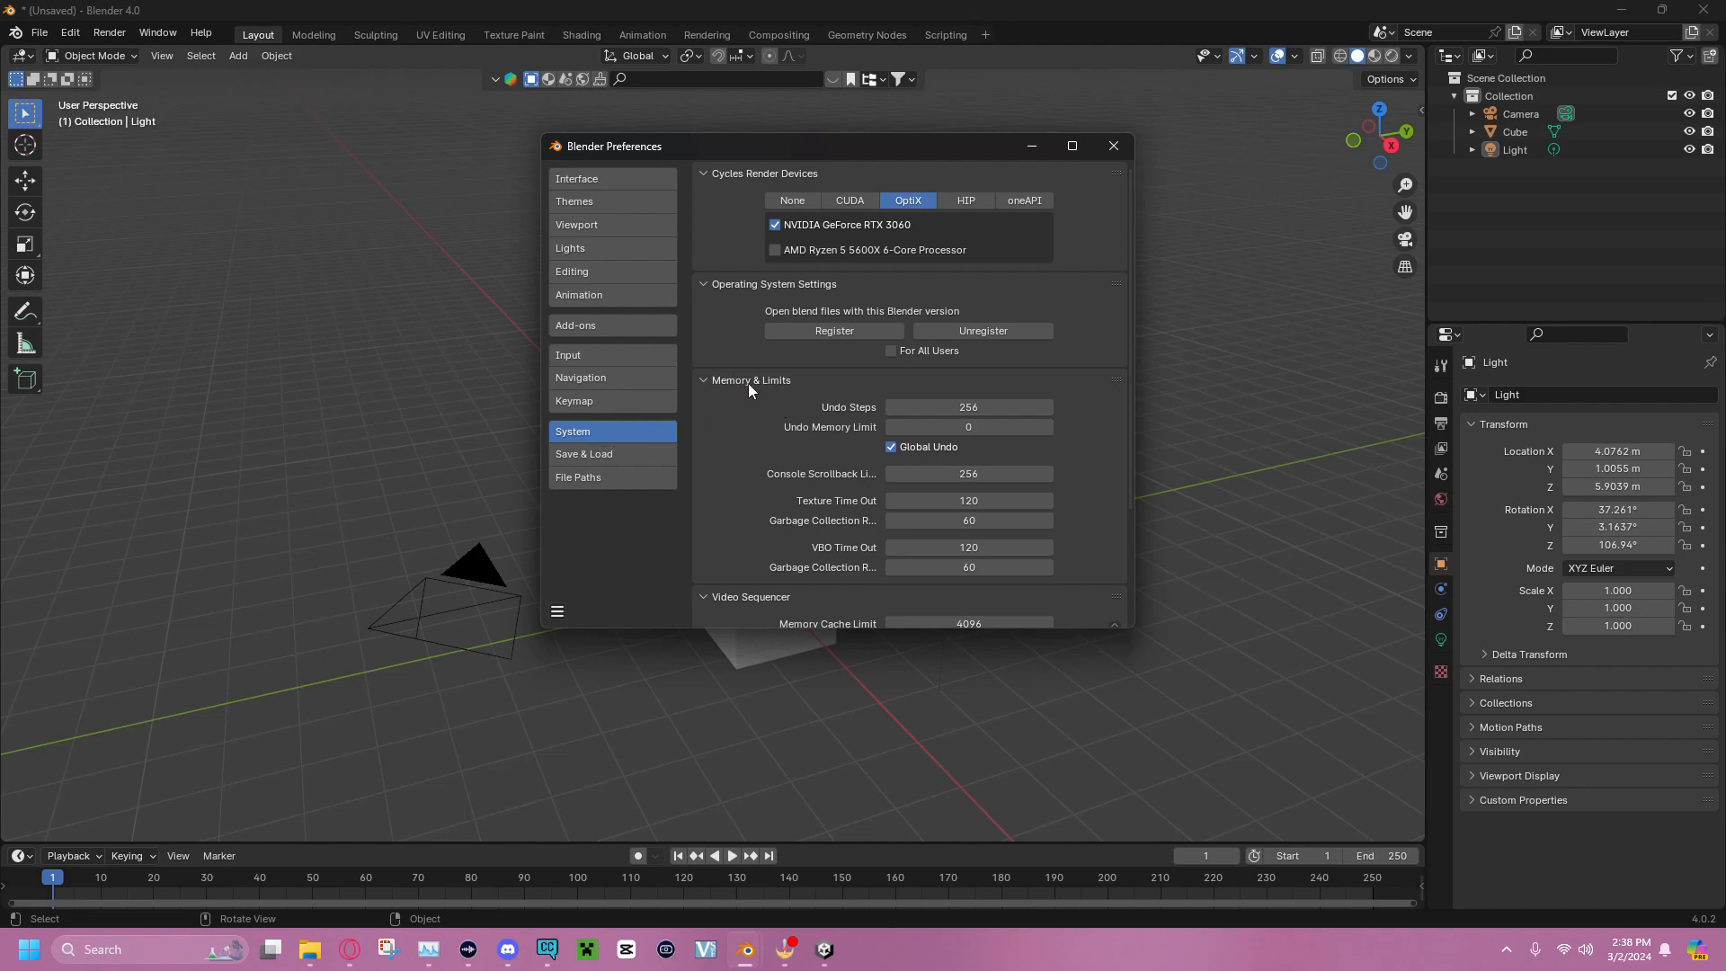
click(742, 284)
click(735, 173)
click(728, 222)
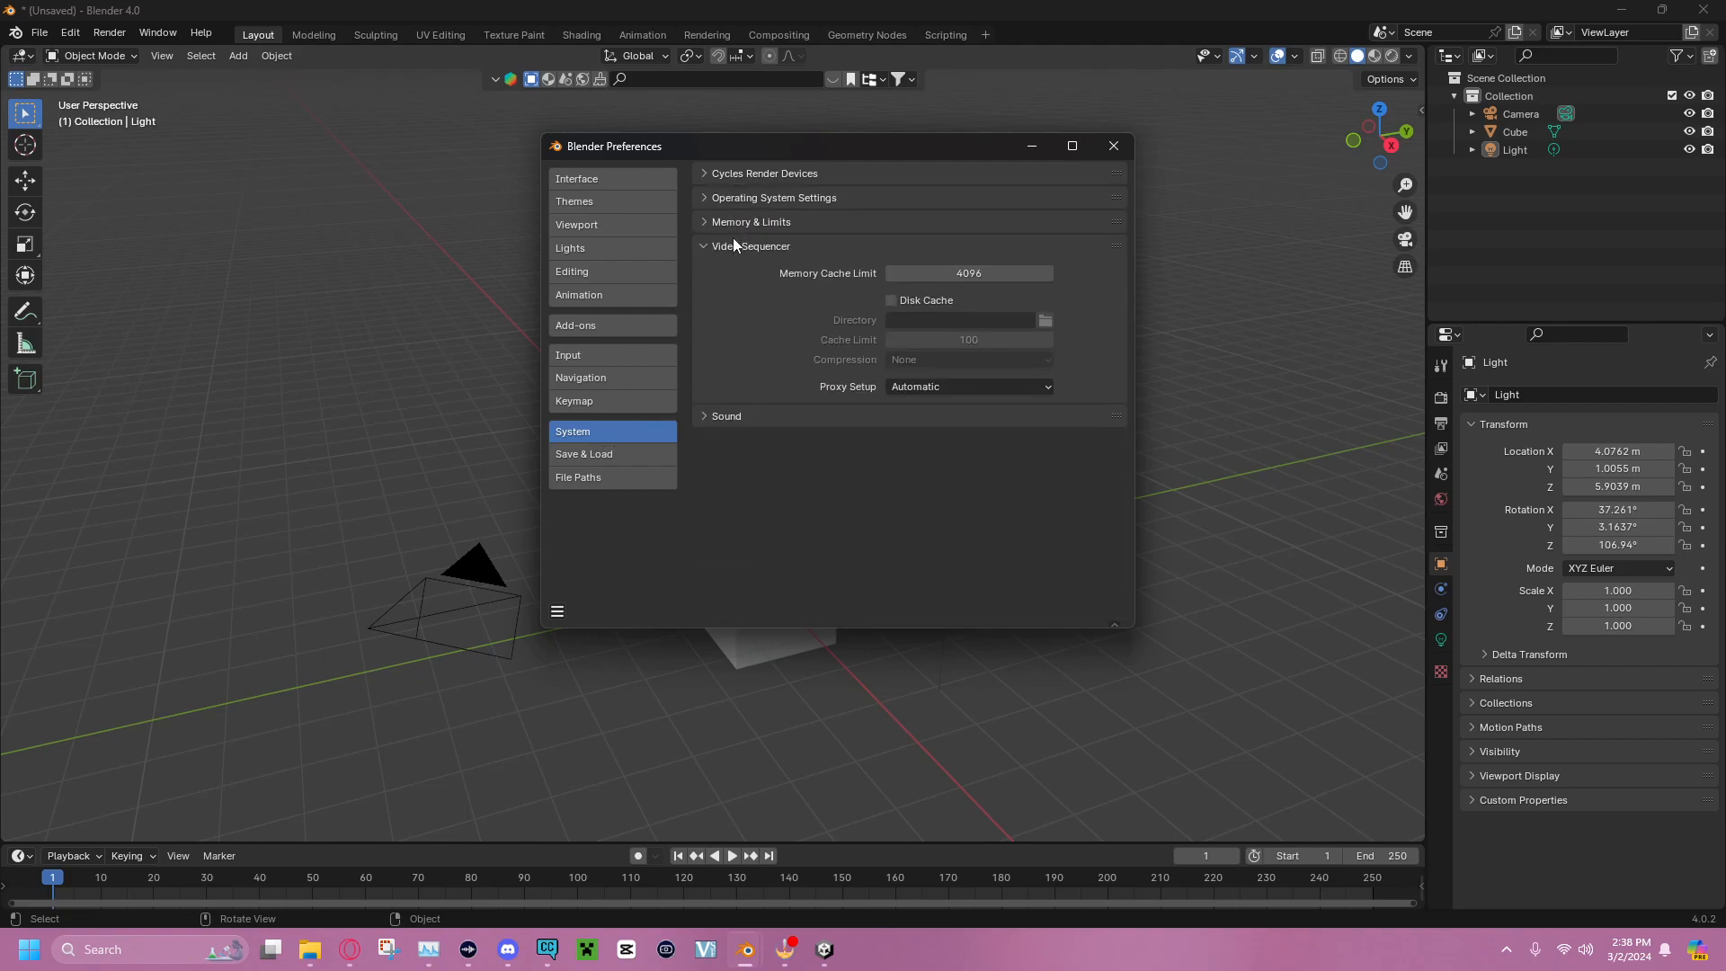
click(733, 247)
click(734, 218)
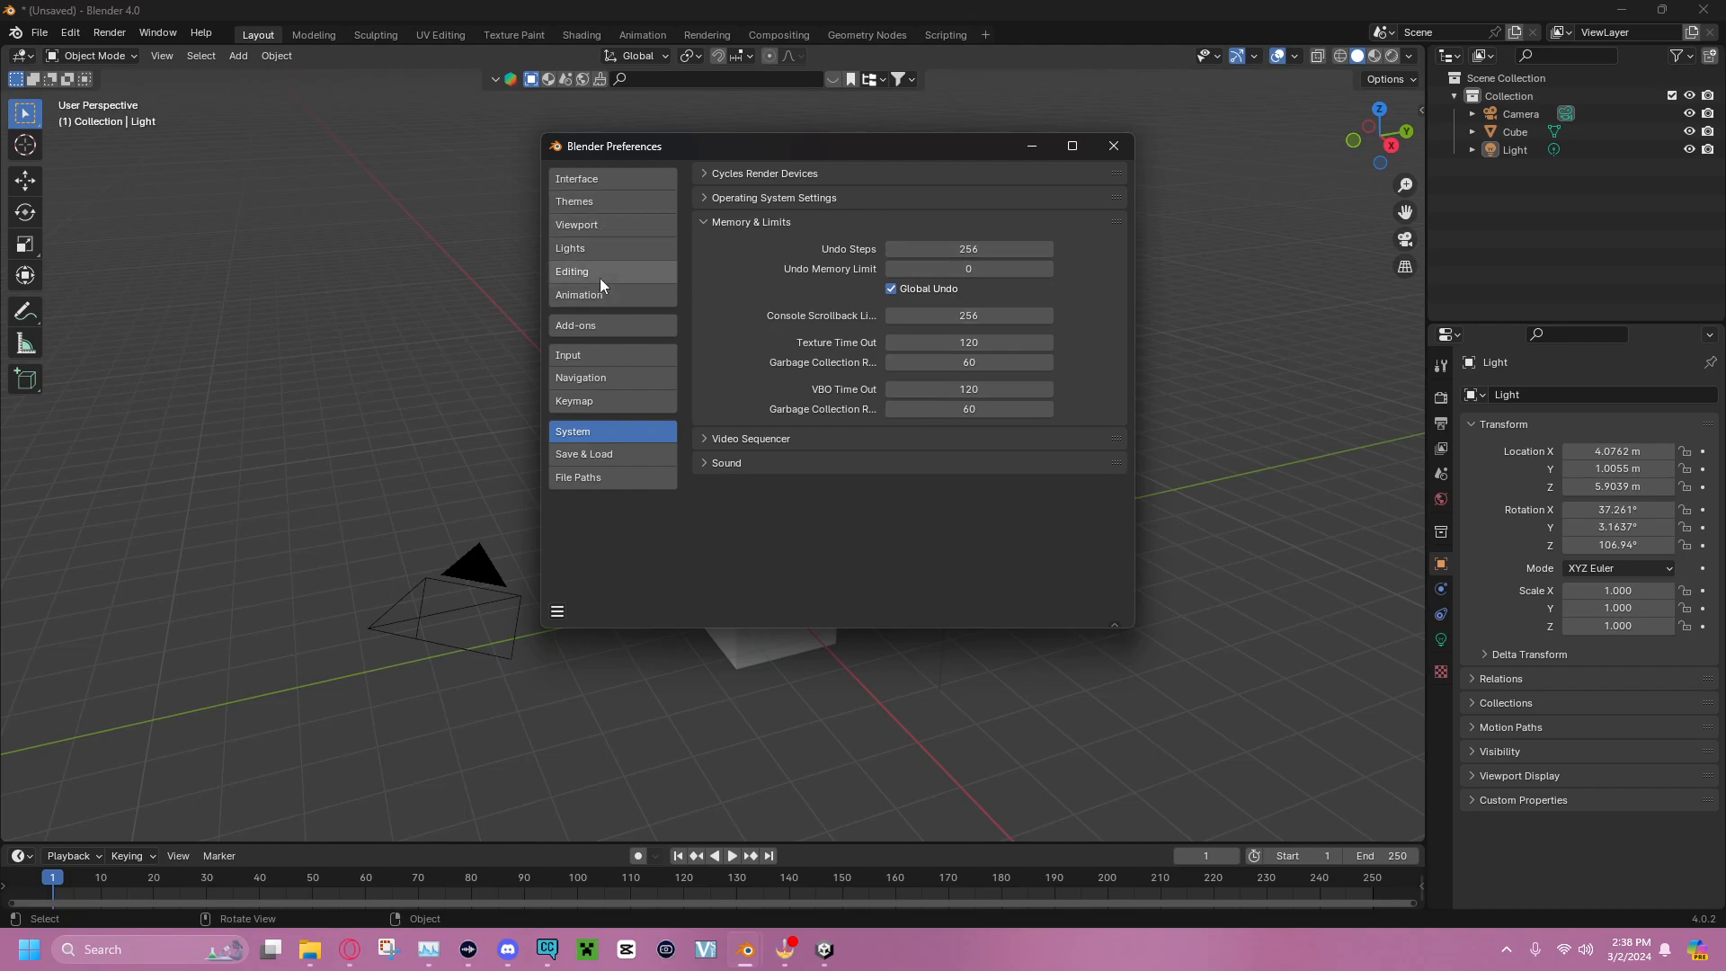
click(718, 175)
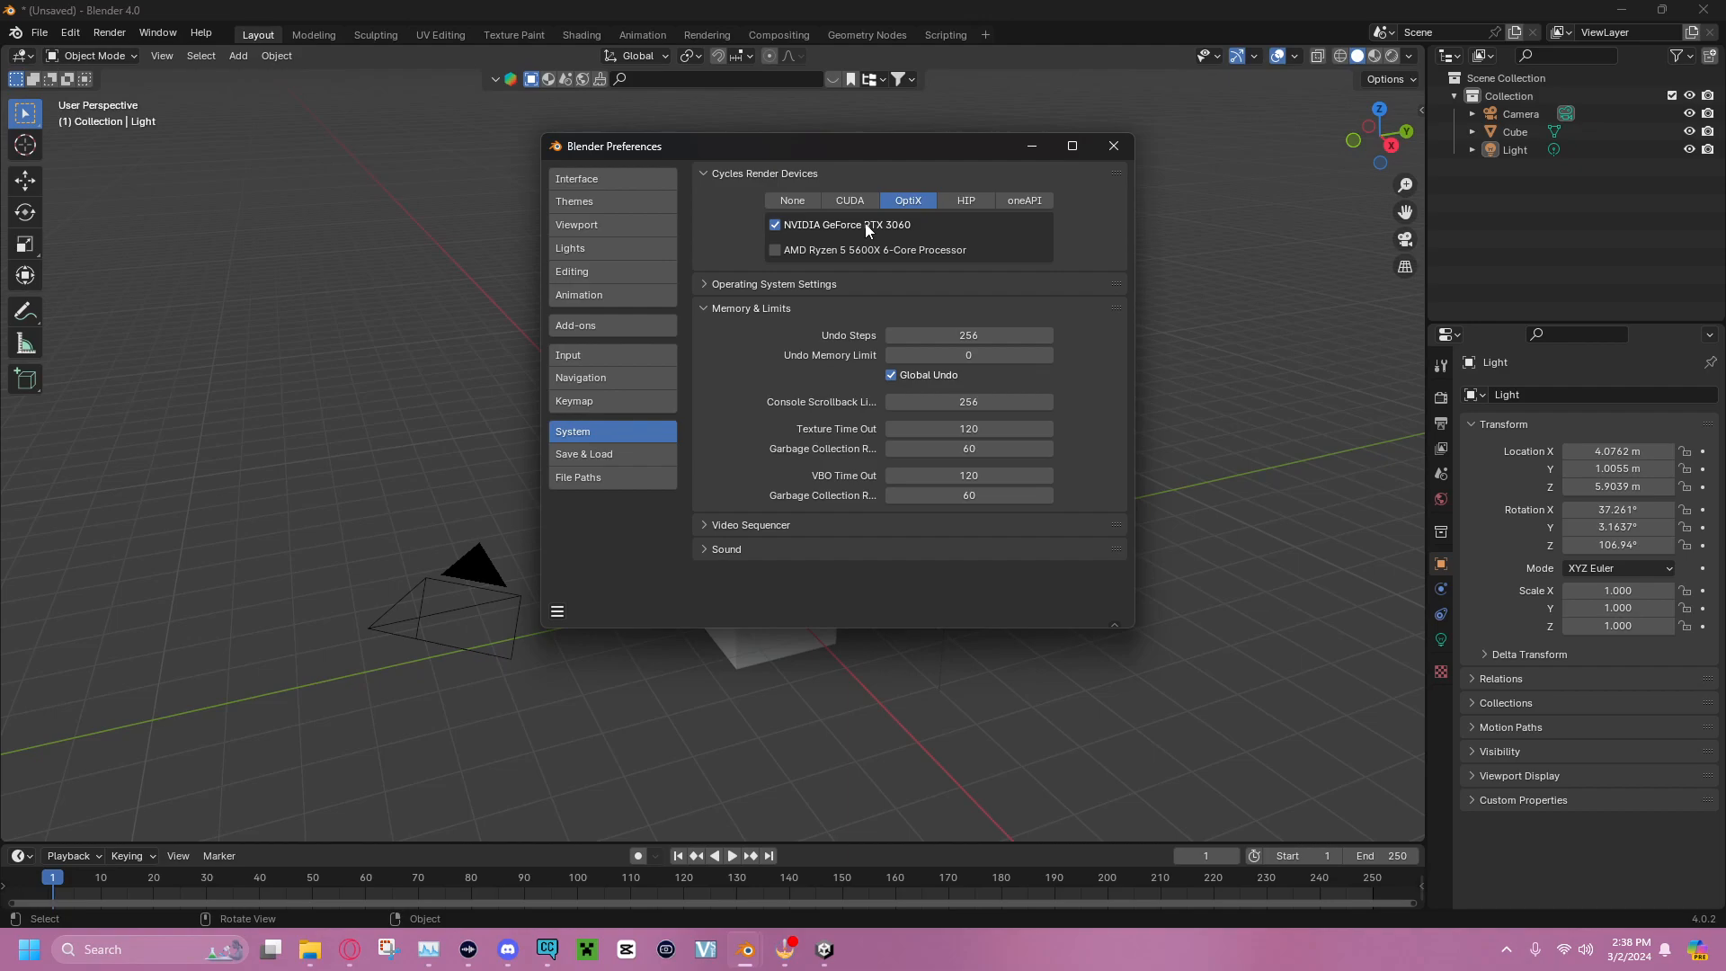
click(1113, 145)
middle_drag(967, 302, 956, 297)
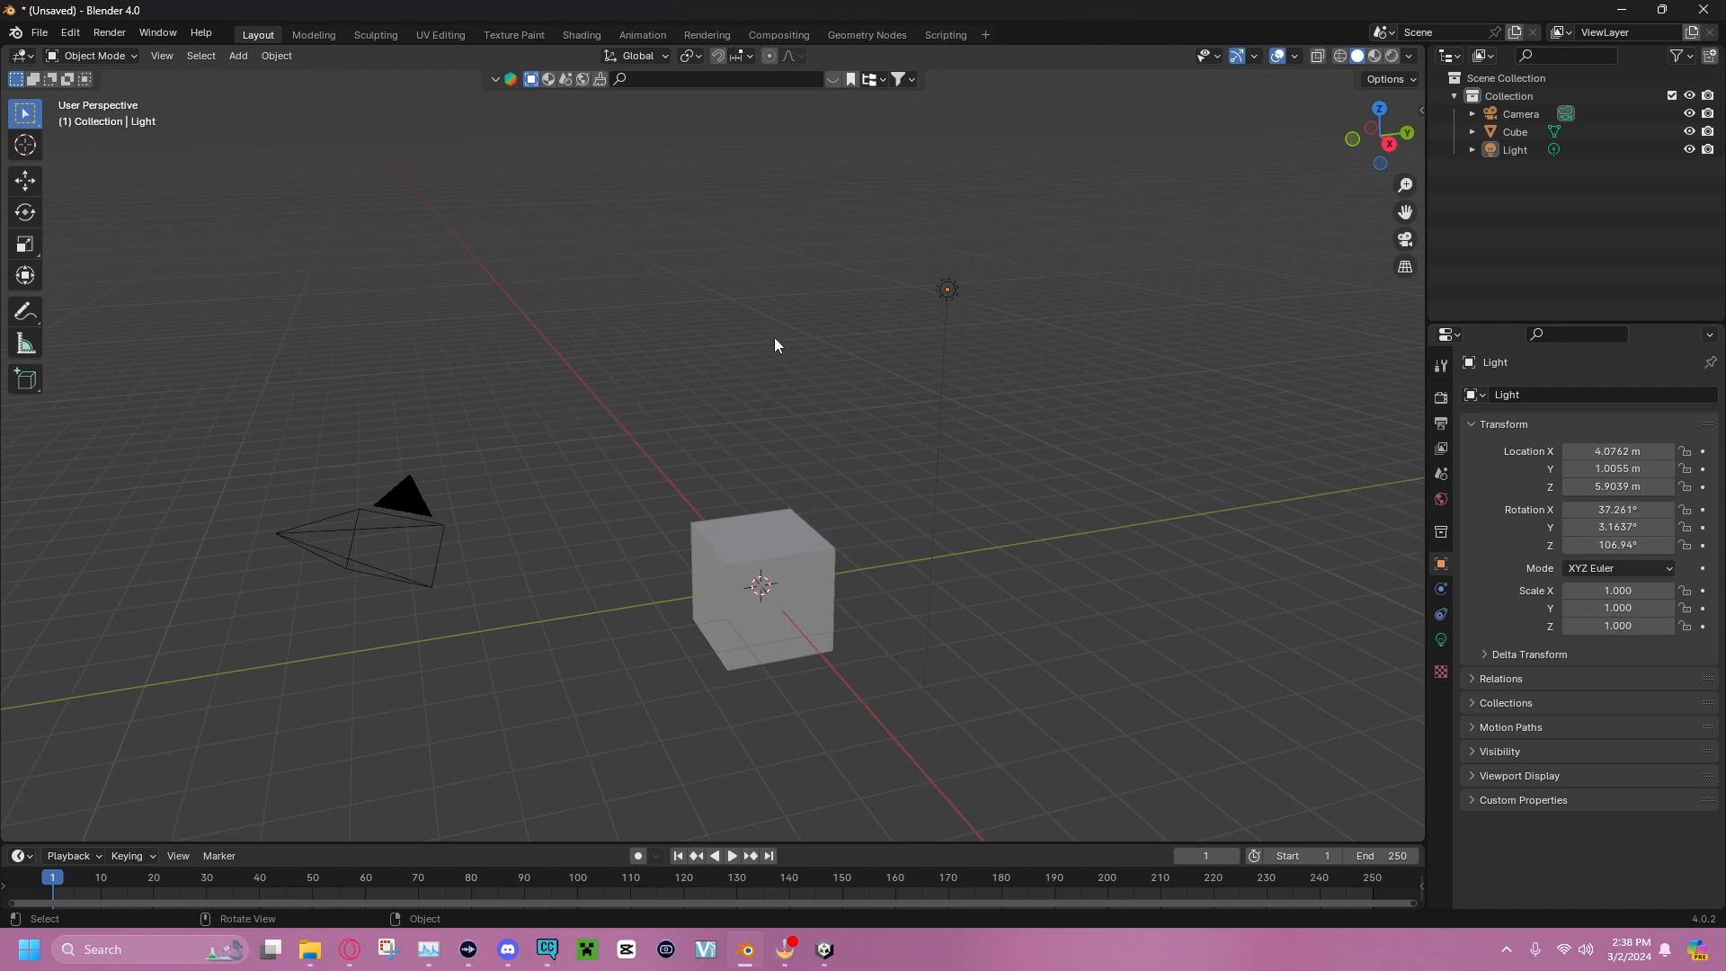
middle_drag(714, 364, 816, 314)
scroll(787, 309, up, 5)
scroll(788, 309, down, 5)
drag(682, 229, 1007, 393)
drag(569, 171, 902, 354)
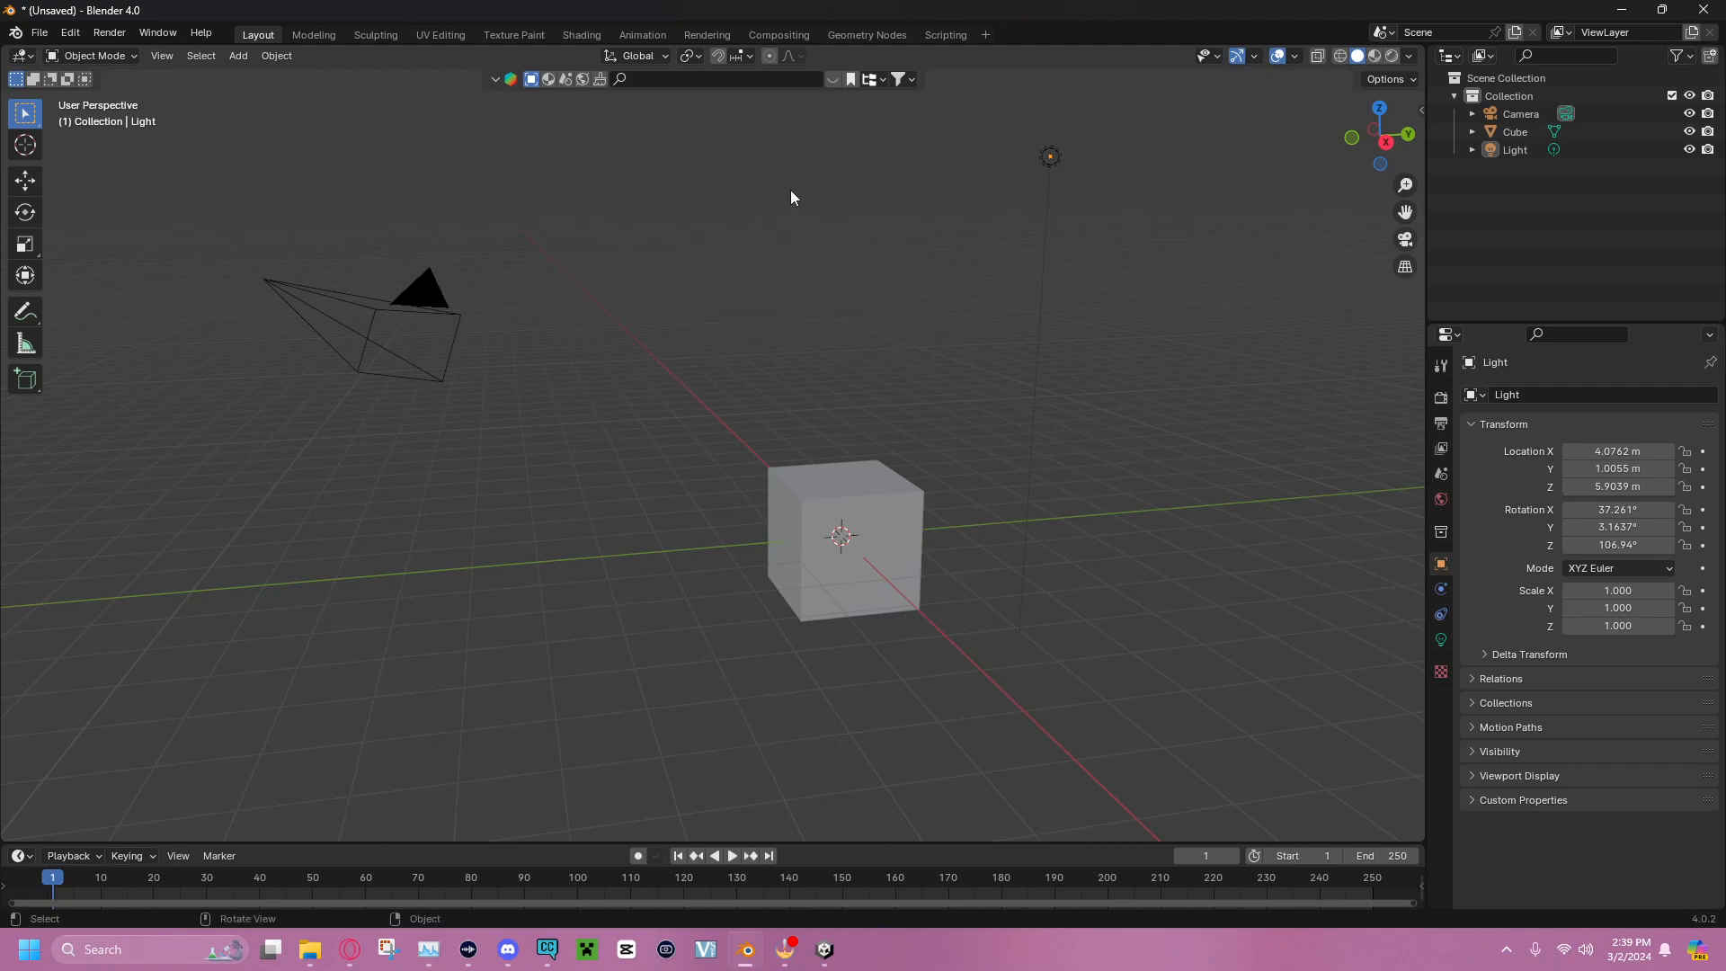
right_click(746, 202)
key(Escape)
right_click(748, 135)
mouse_move(812, 224)
middle_down()
mouse_move(867, 239)
mouse_move(752, 212)
mouse_move(878, 270)
mouse_move(795, 240)
middle_up()
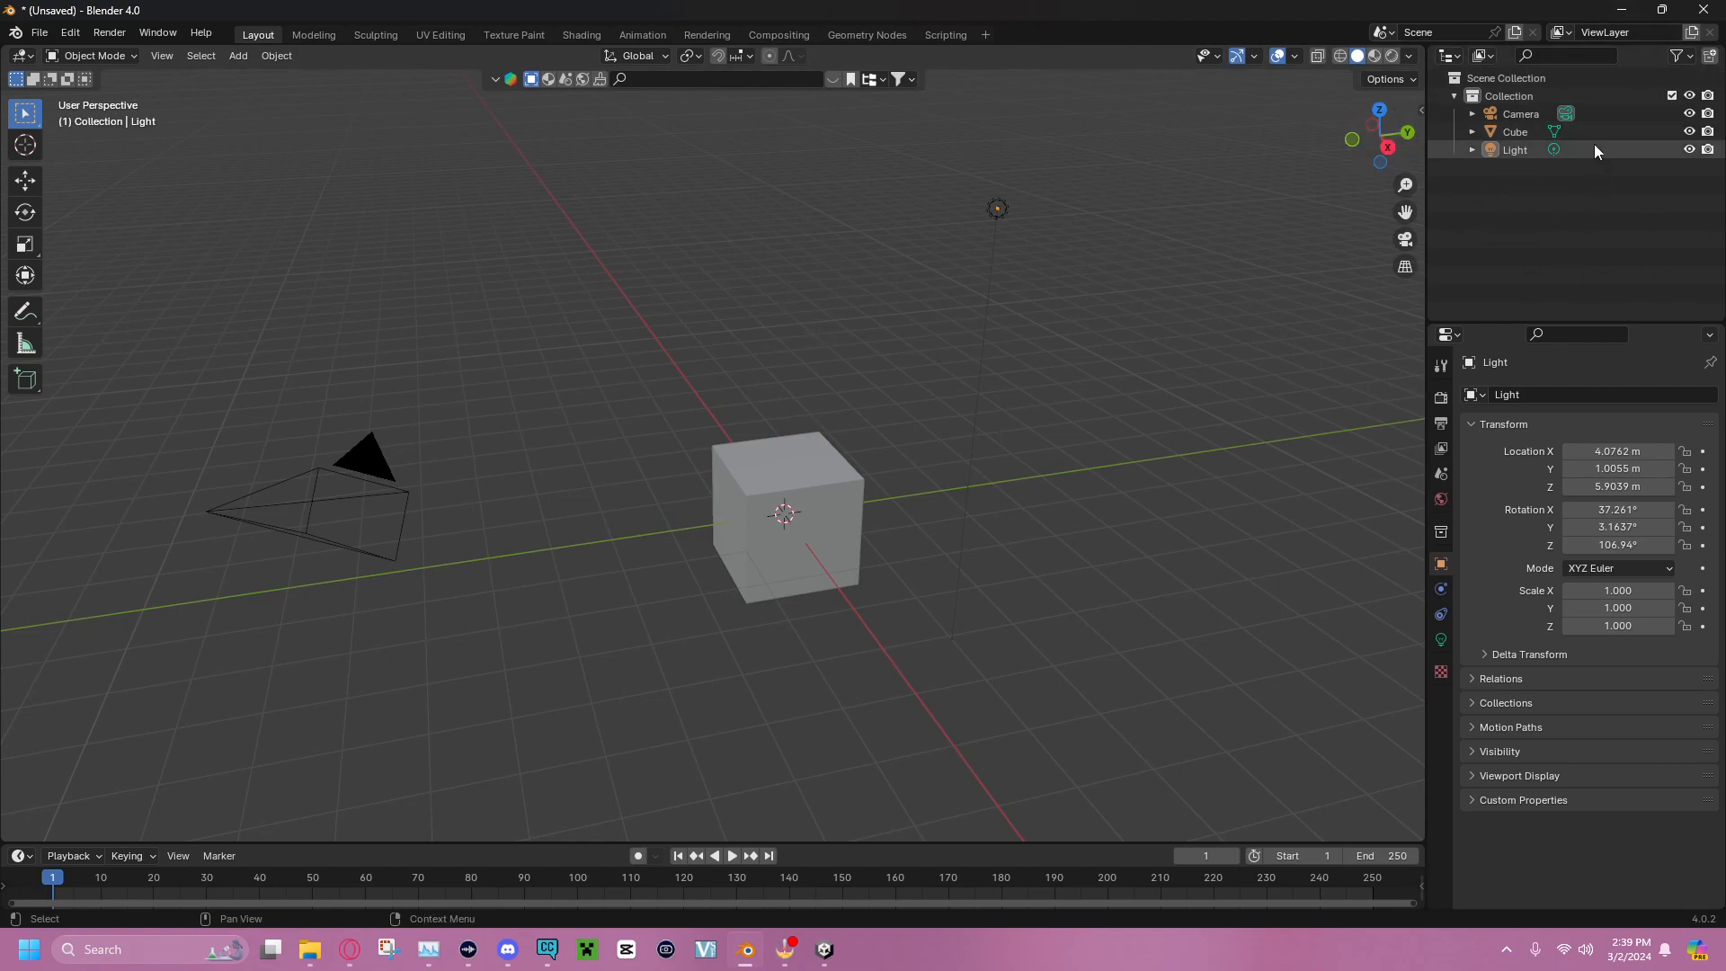
click(1520, 116)
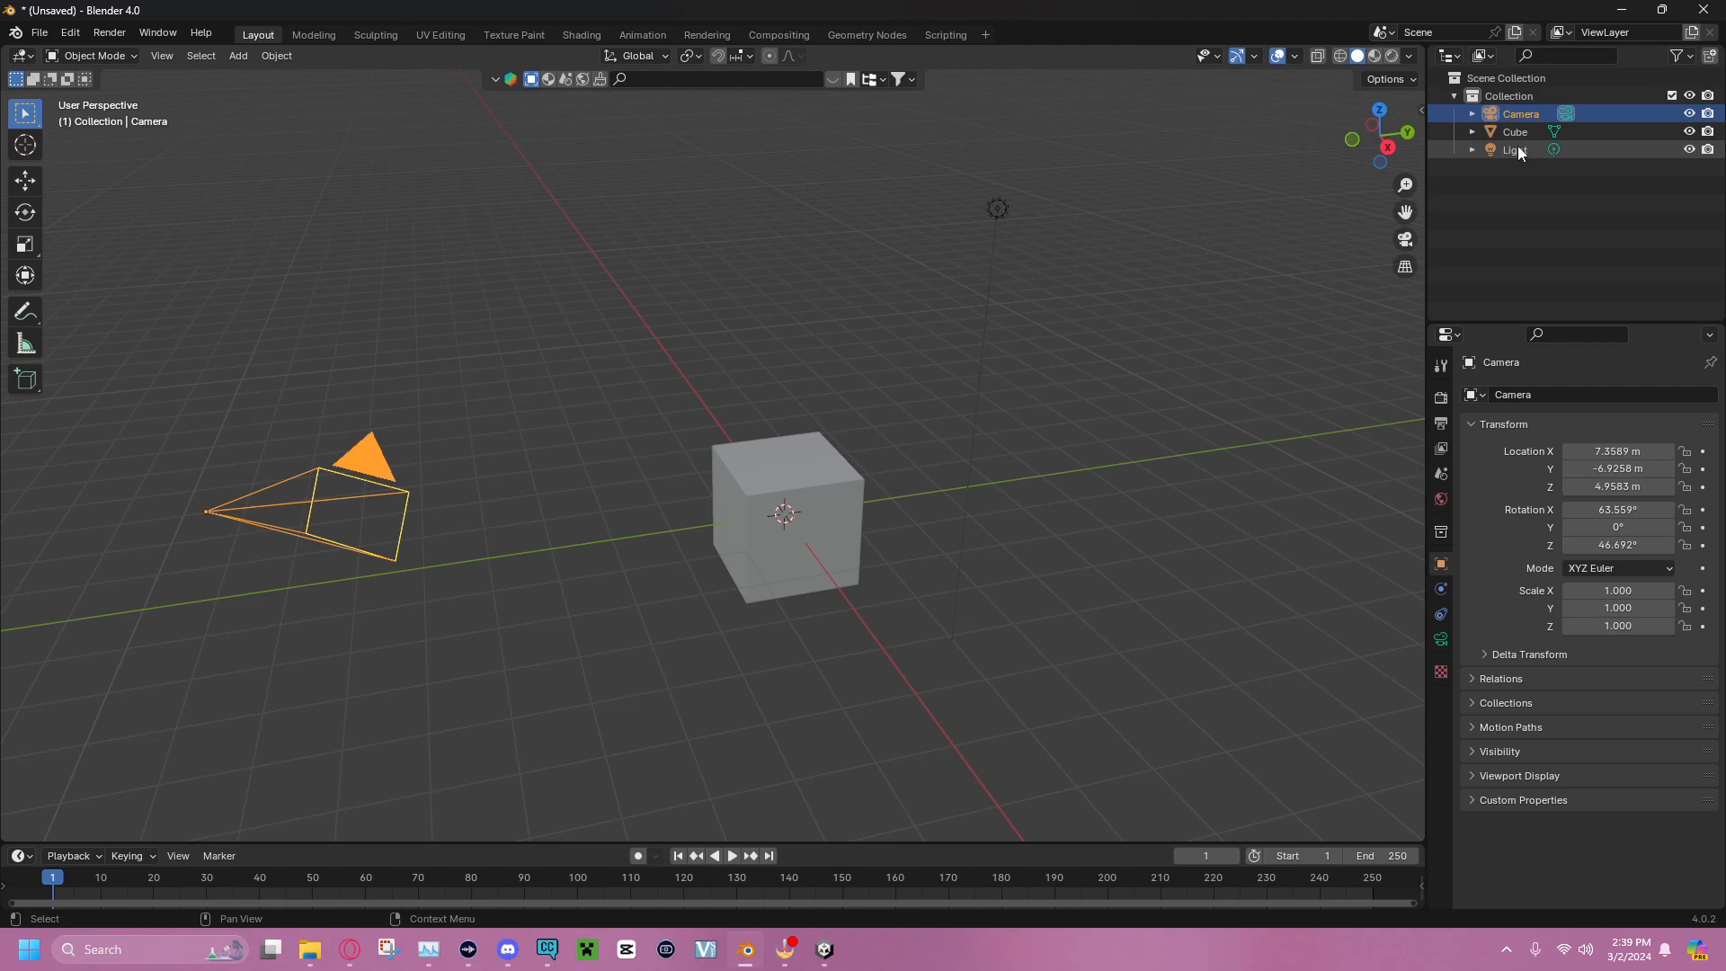
shift+click(1520, 151)
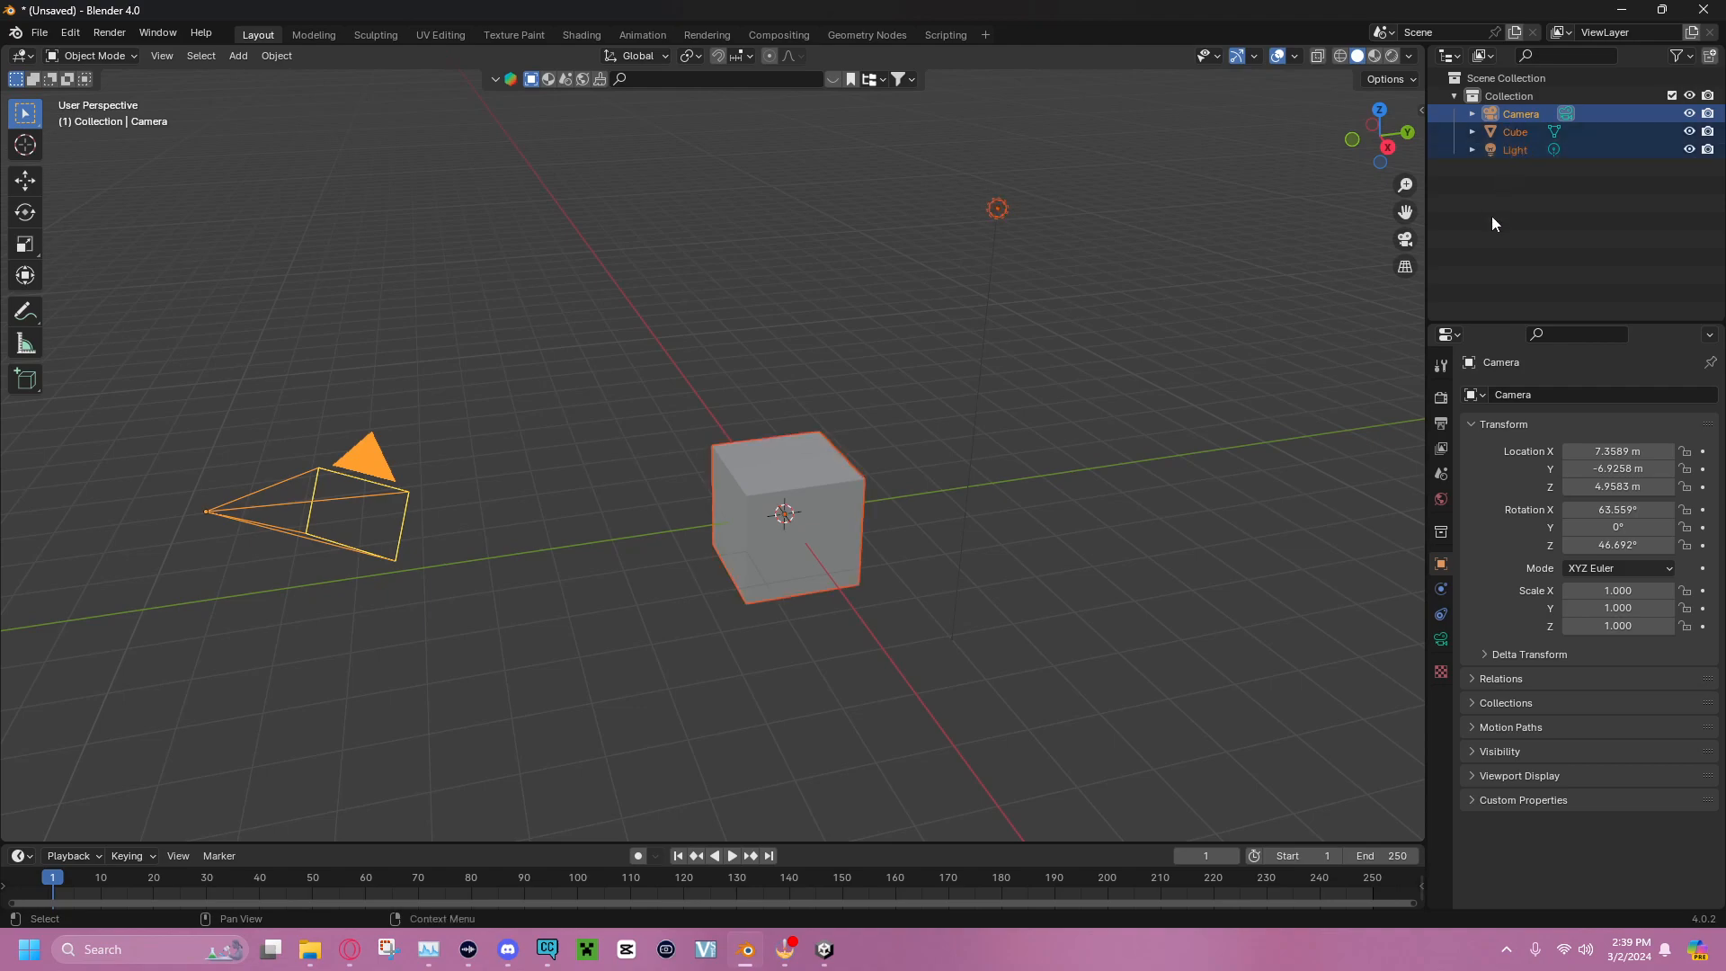
click(1523, 191)
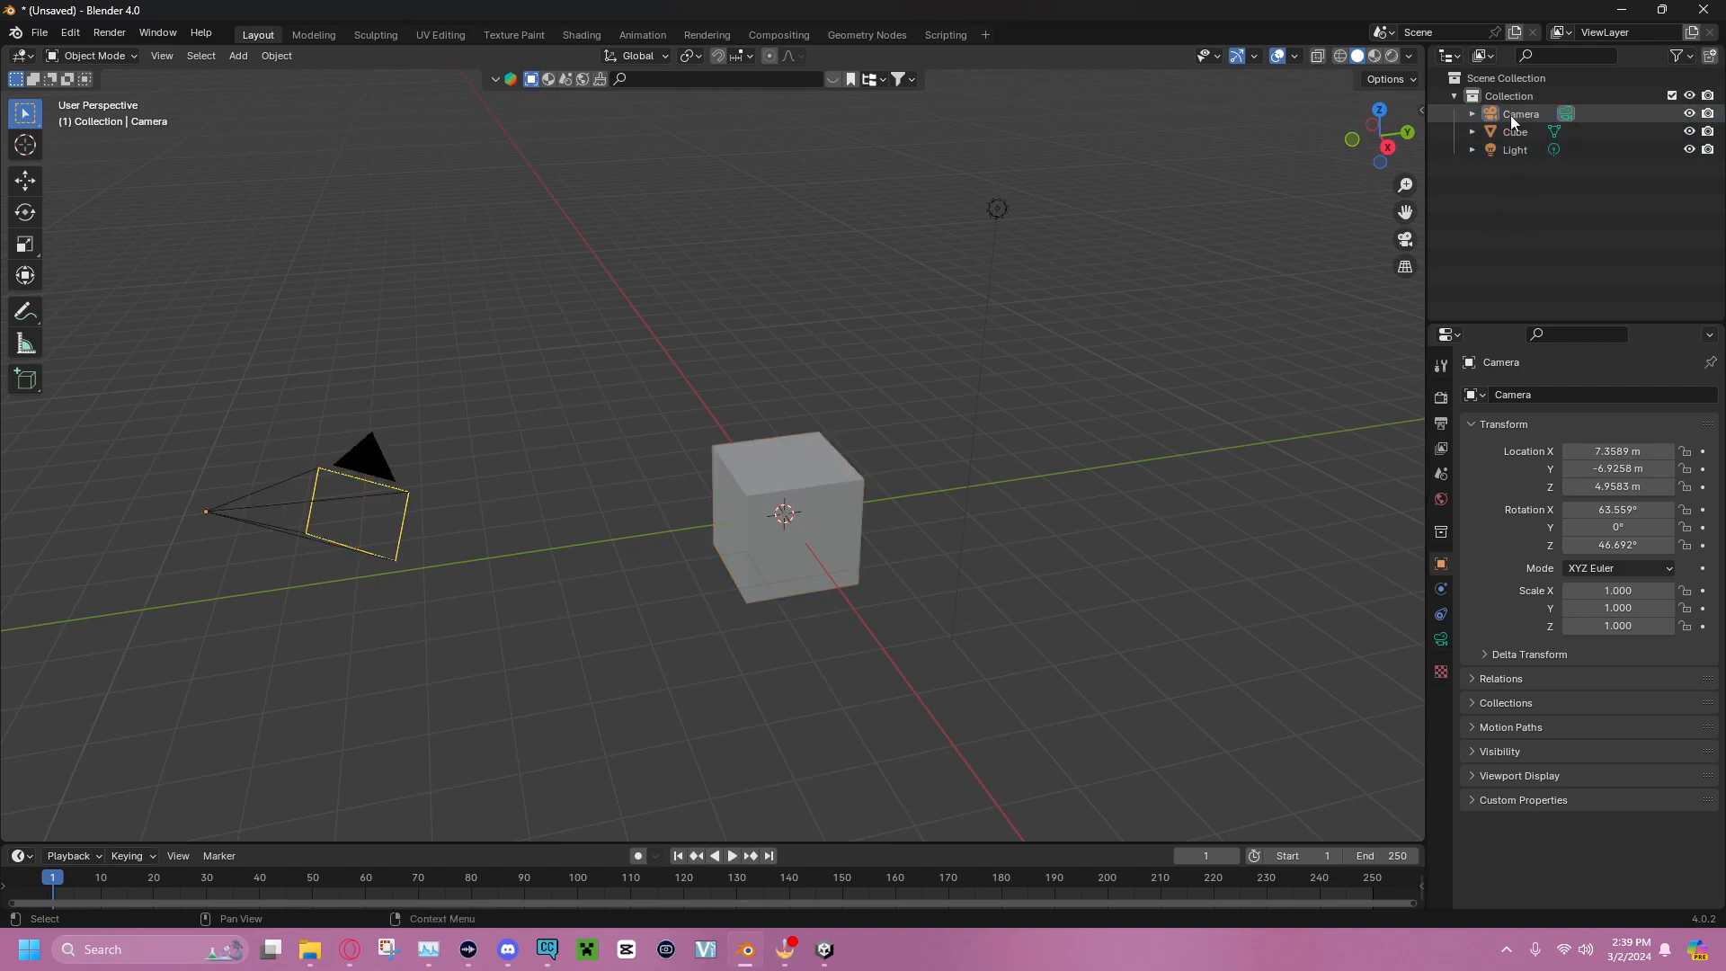
click(1511, 116)
ctrl+click(1515, 149)
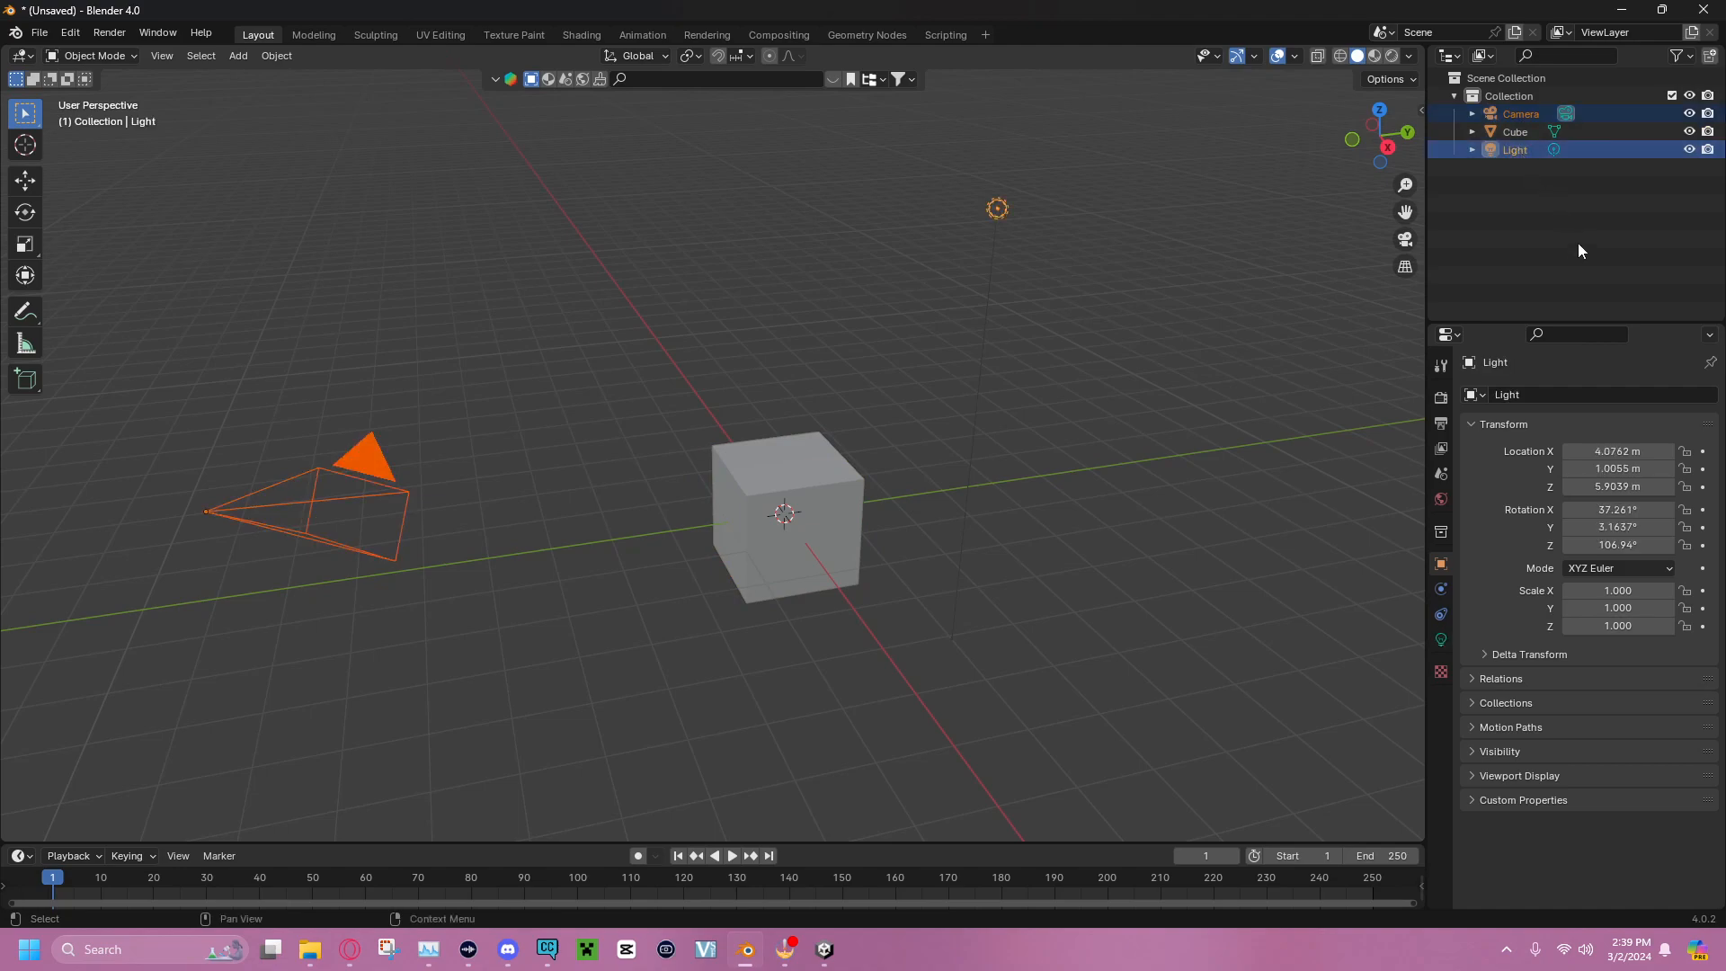
click(1514, 146)
Delete the default camera, cube and light from the scene together
click(1513, 116)
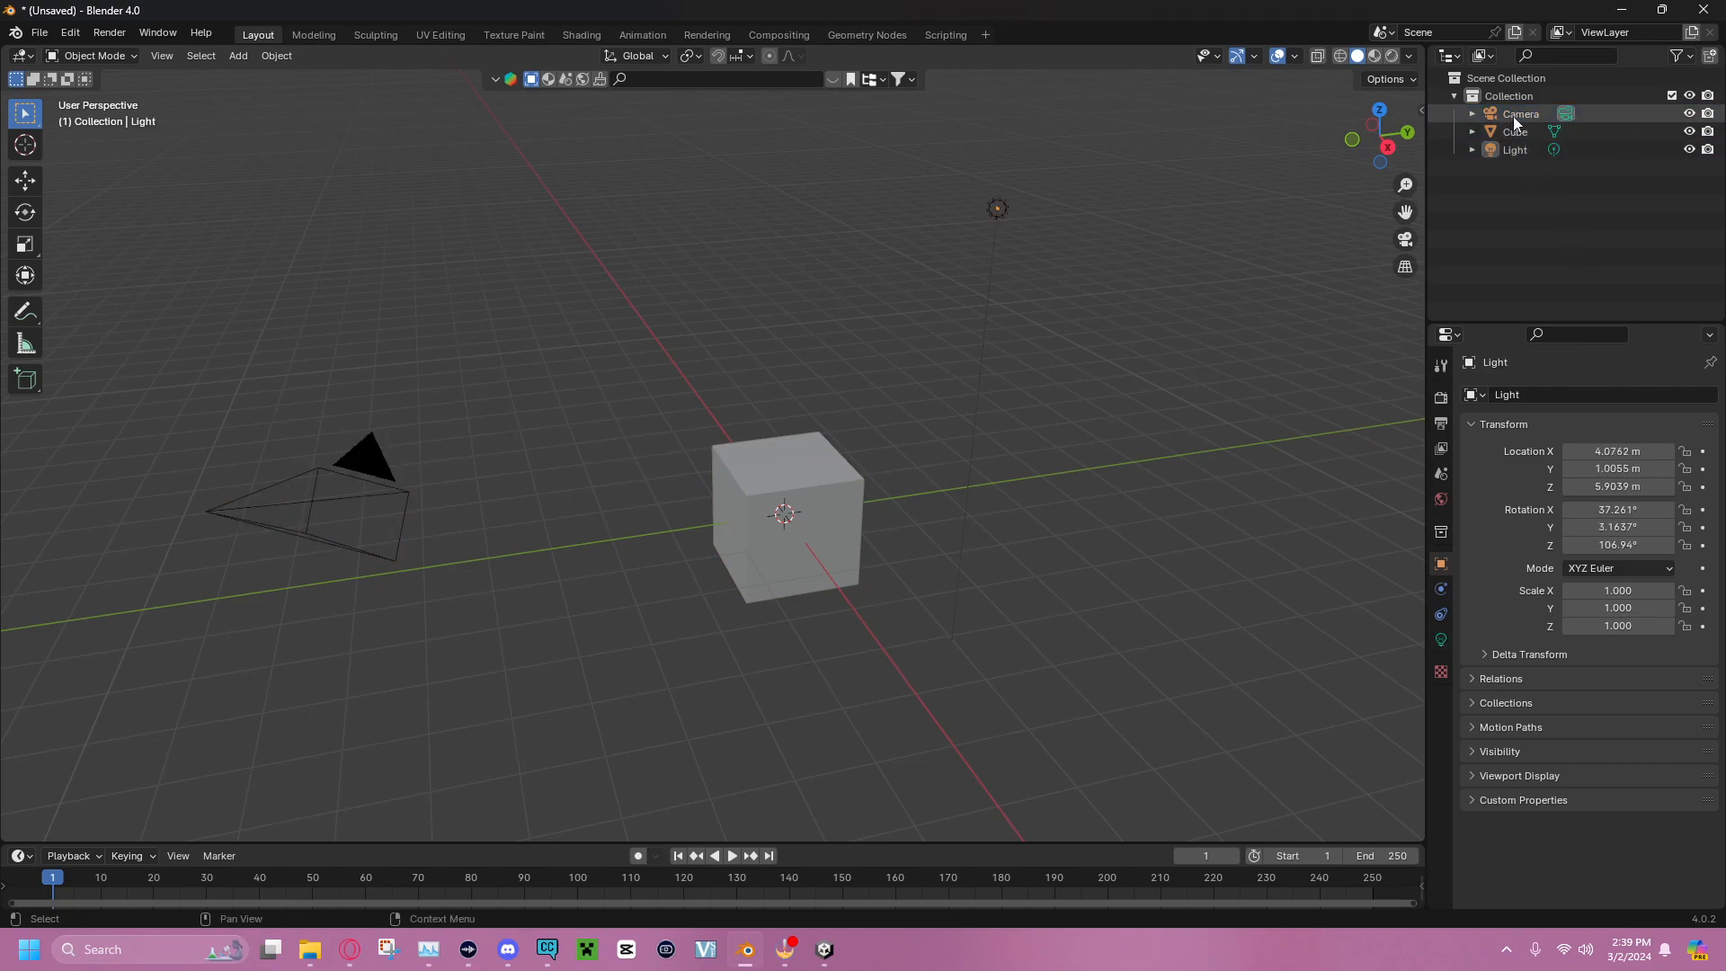
shift+click(1513, 148)
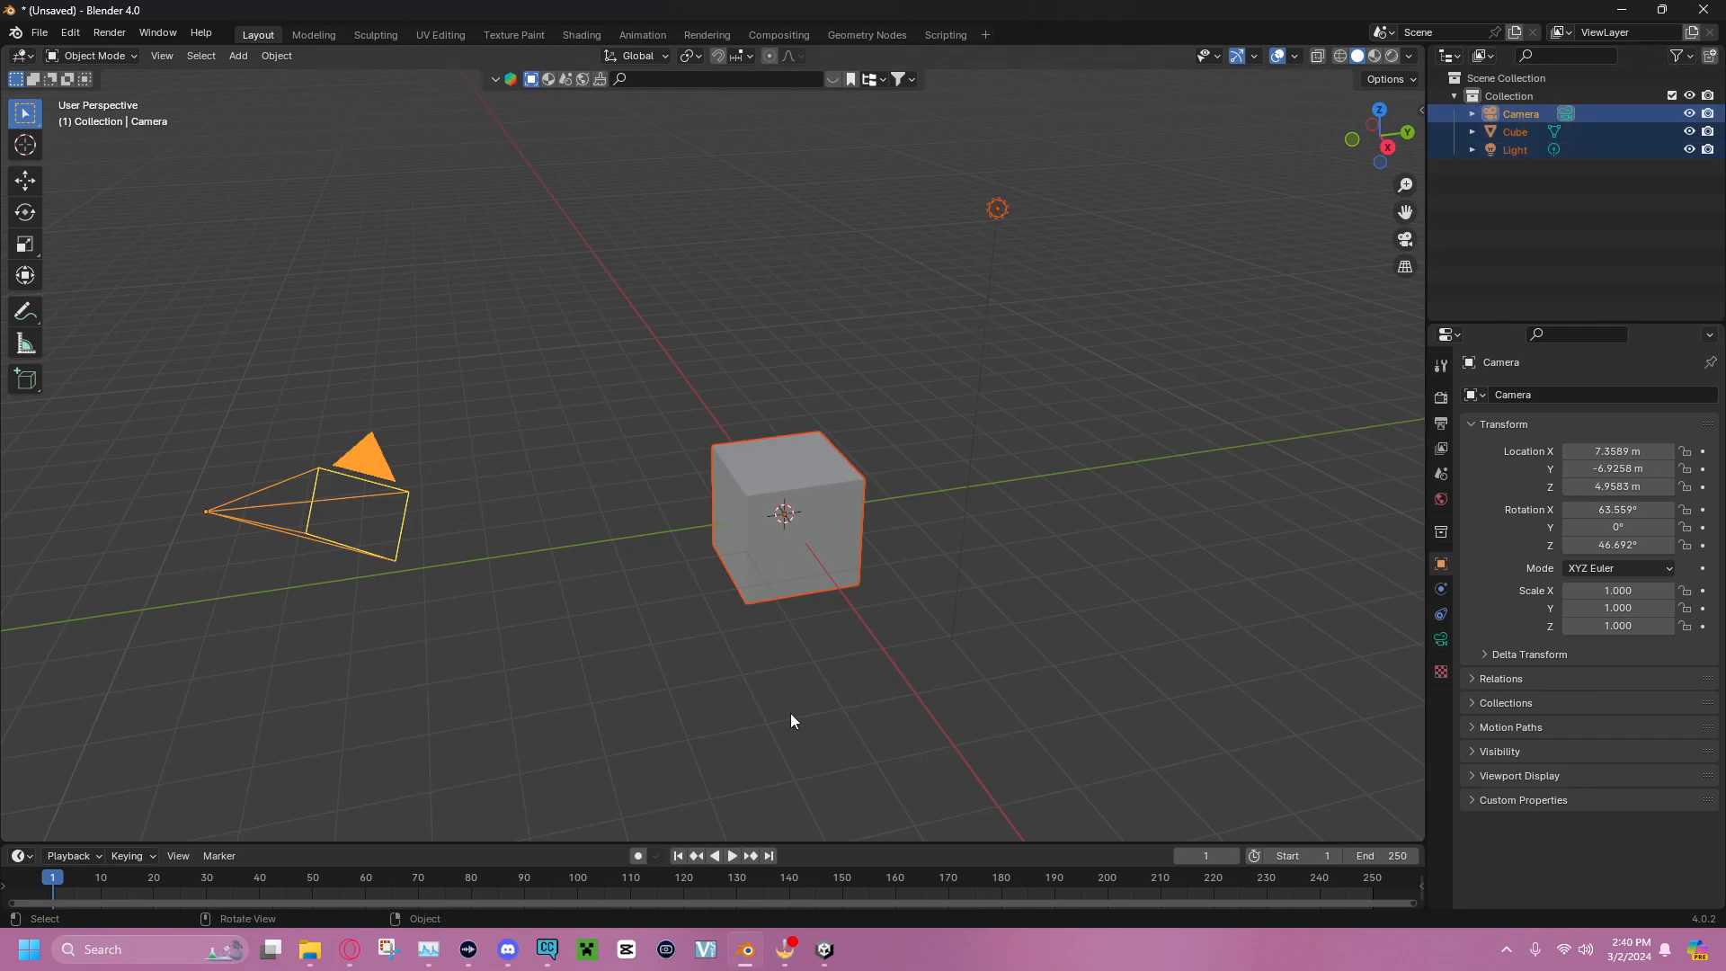
key(x)
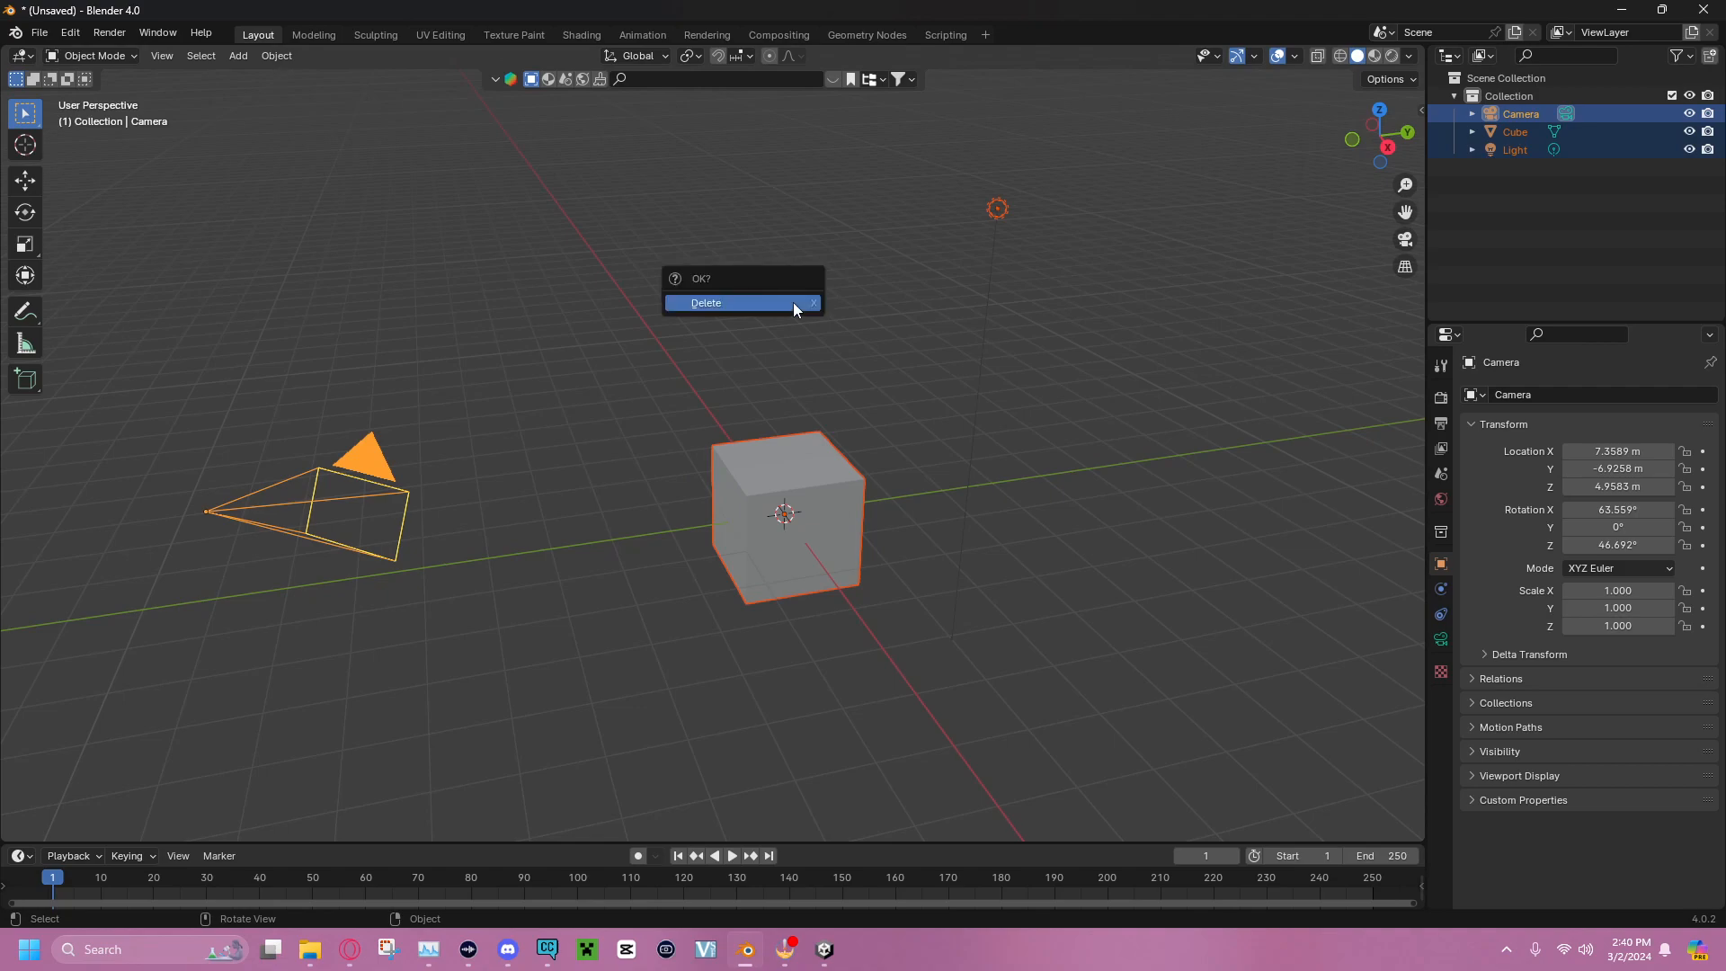
click(747, 304)
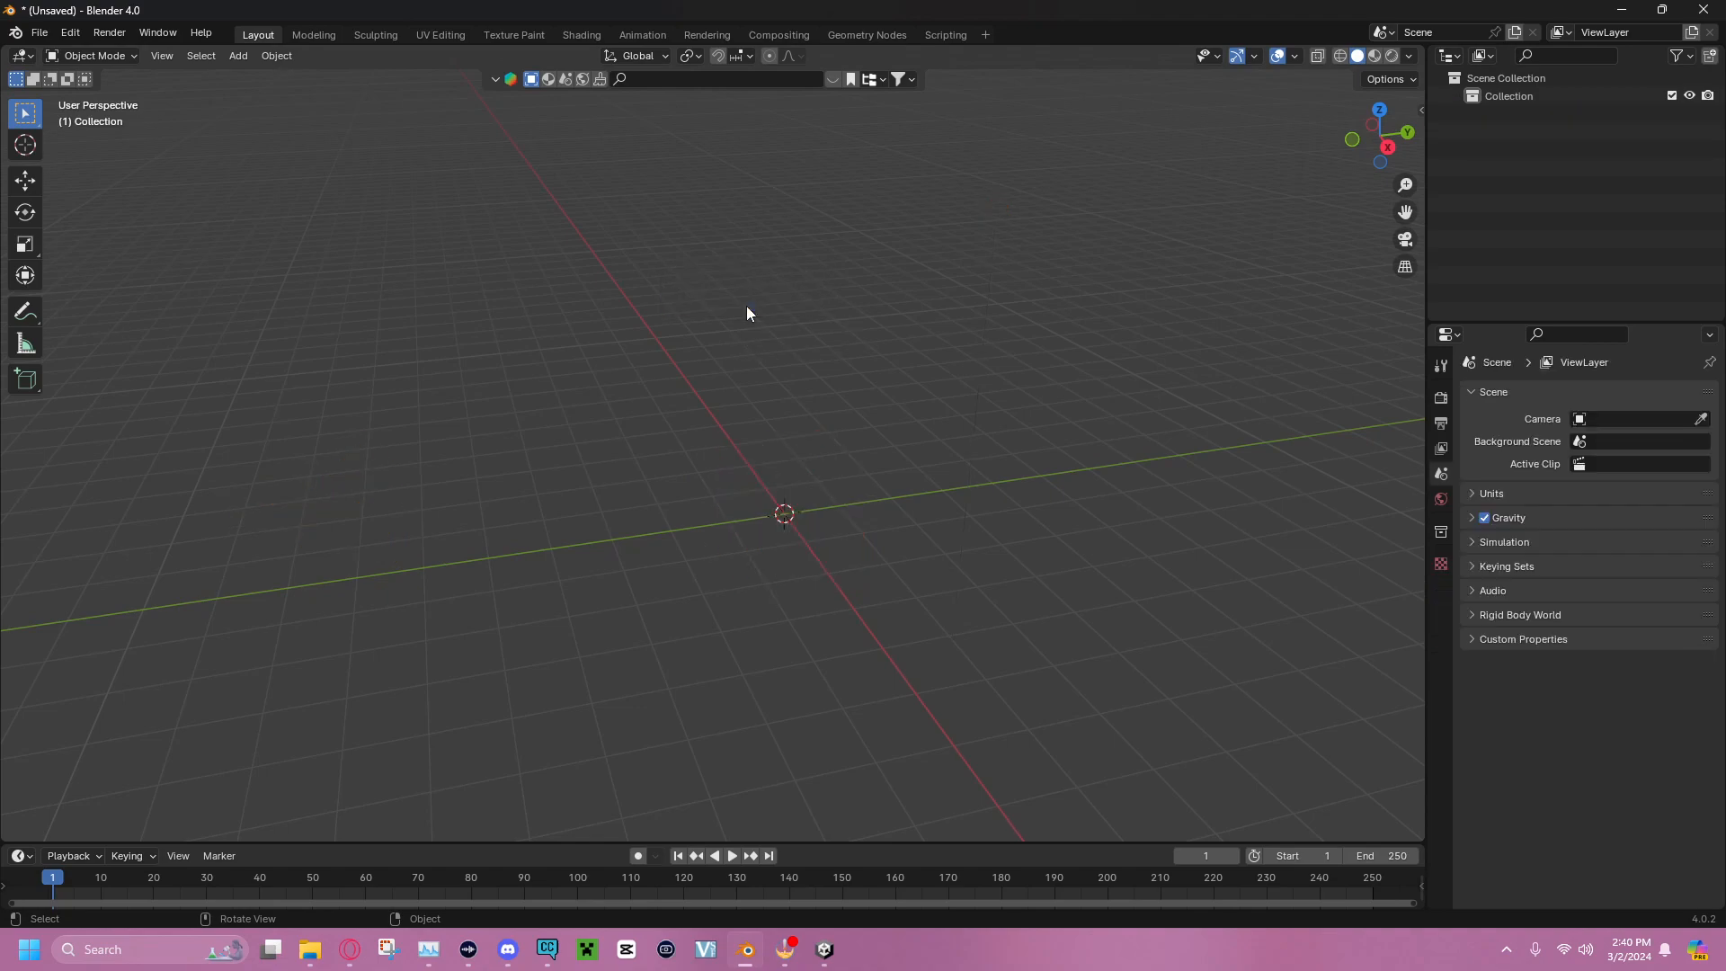
mouse_move(747, 306)
middle_down()
mouse_move(570, 278)
mouse_move(765, 286)
middle_up()
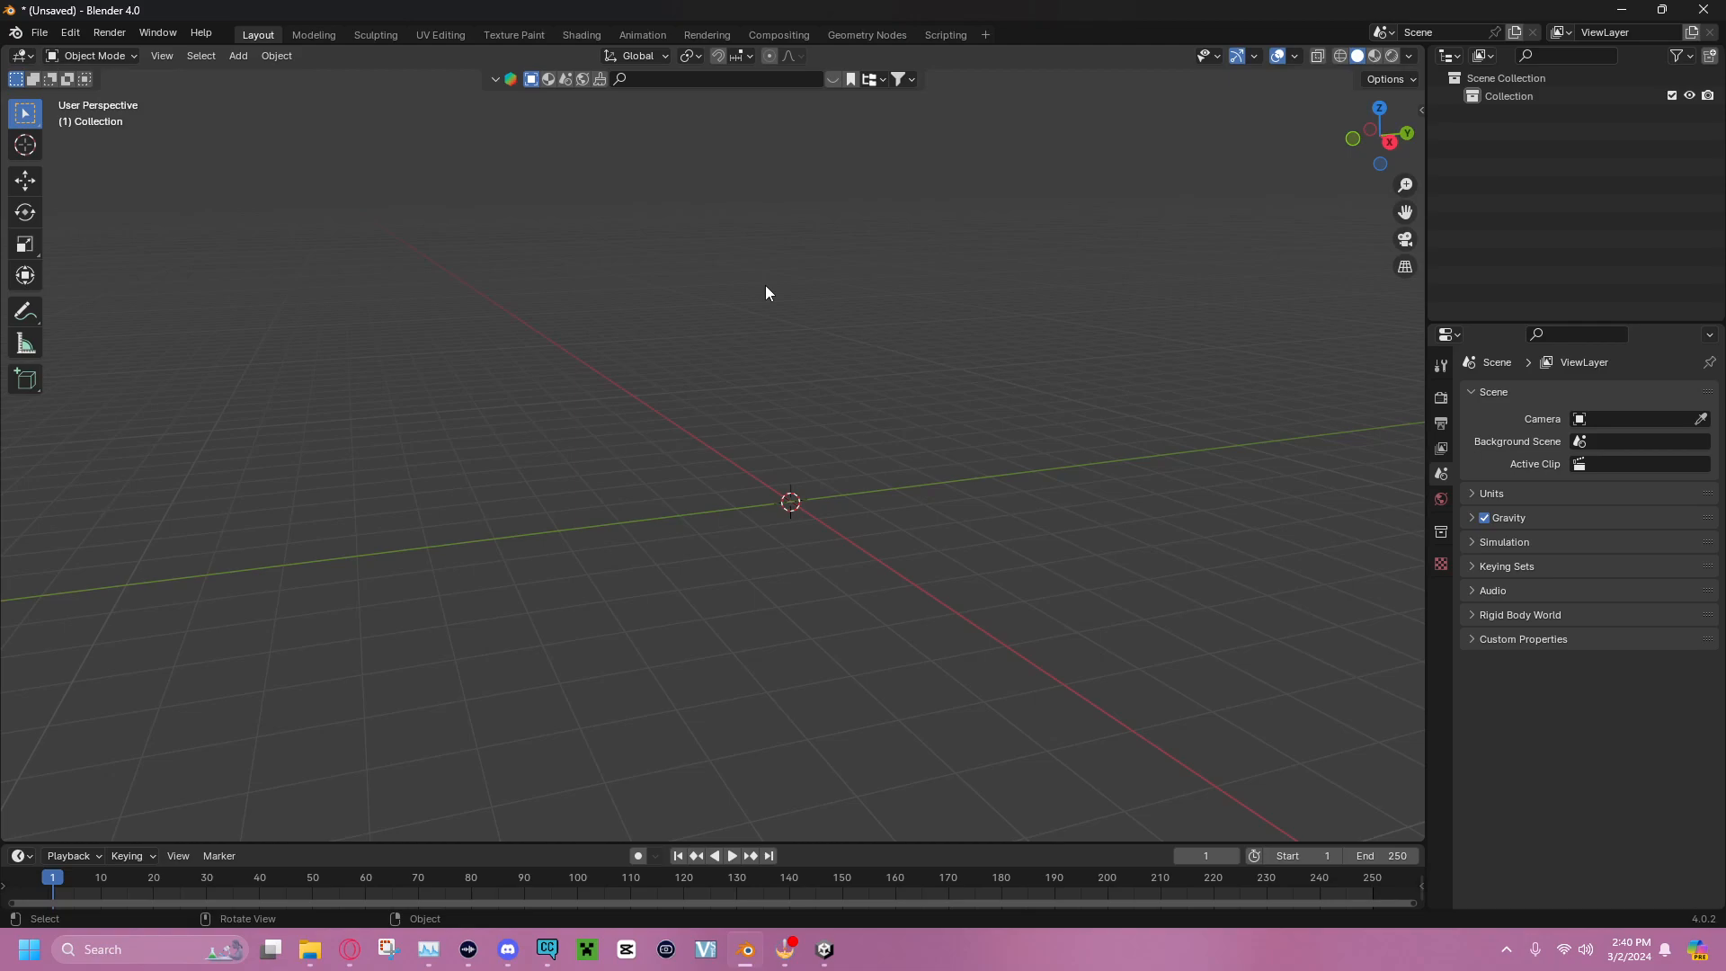
Switch to the Unity project and reveal the Aspil_1_0 model from the Aspil FBX folder in File Explorer
click(824, 950)
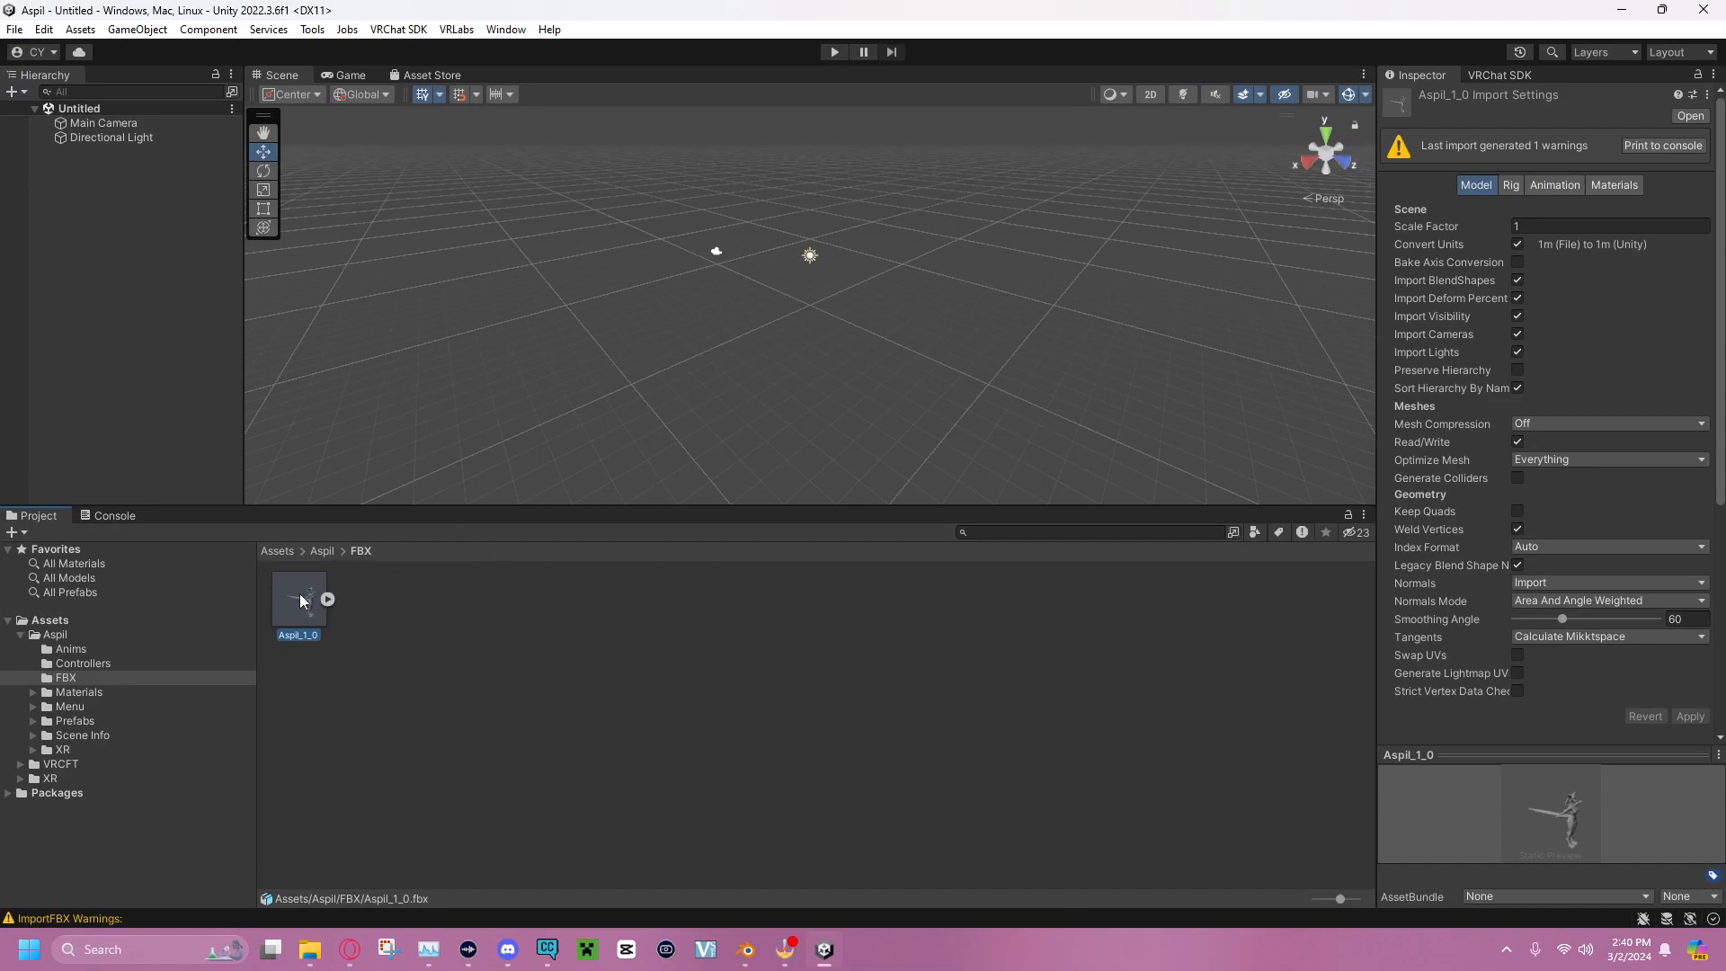
click(317, 552)
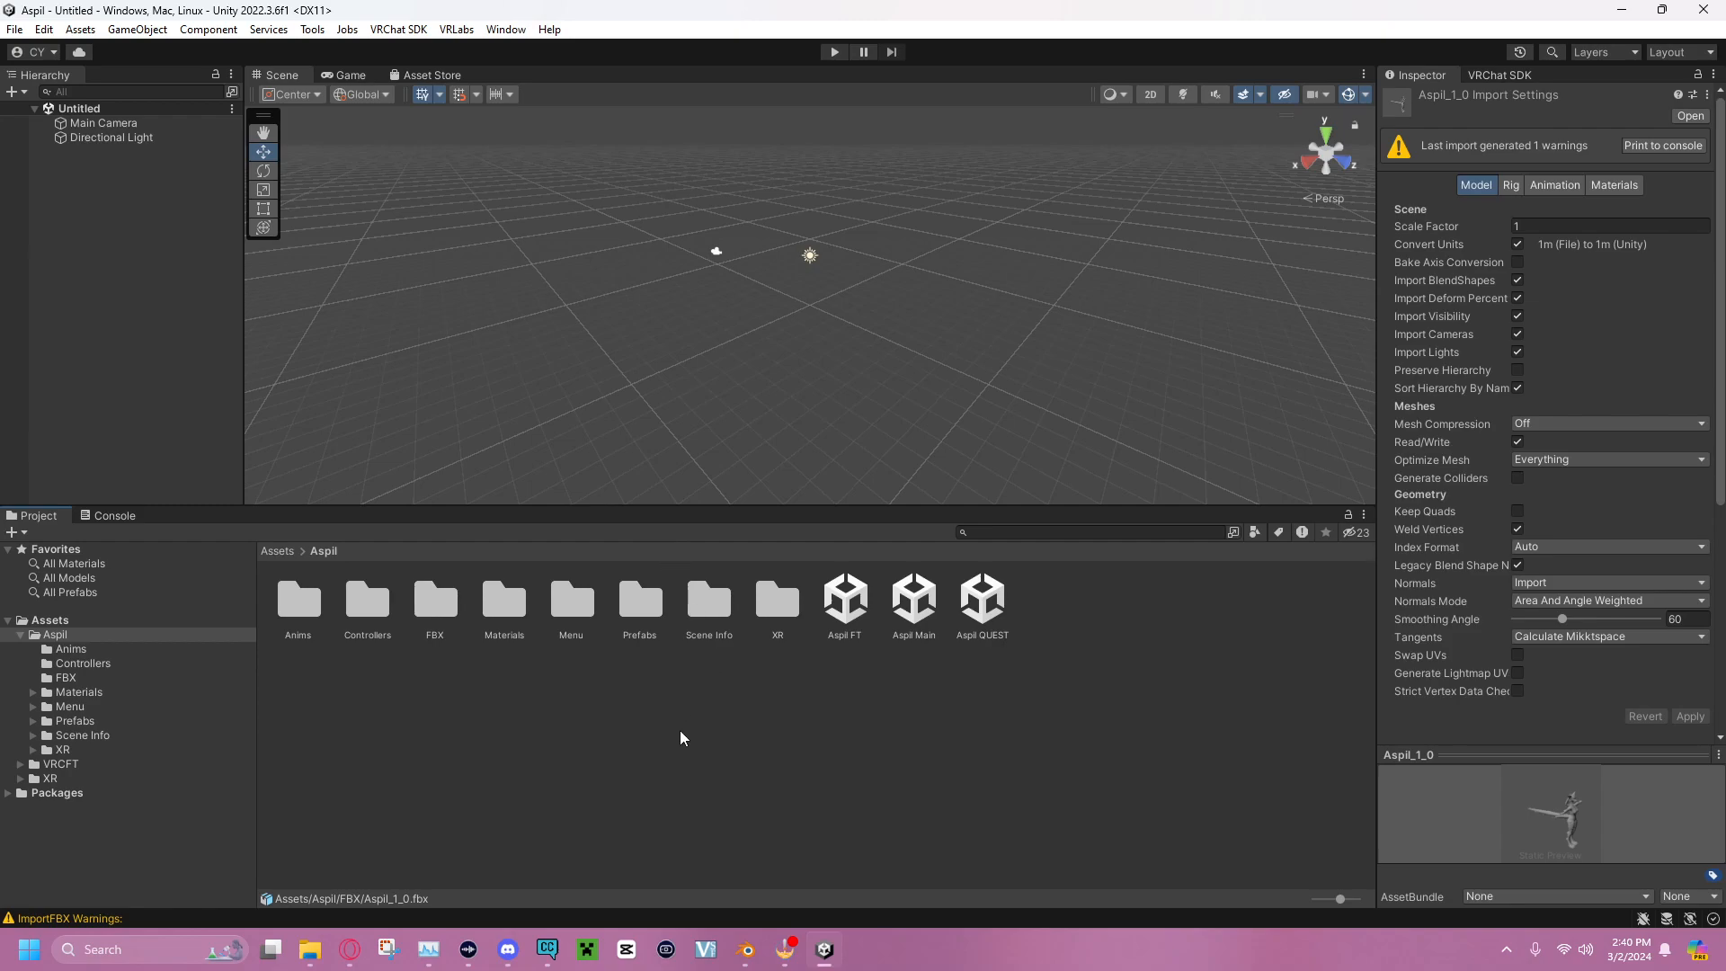
click(447, 616)
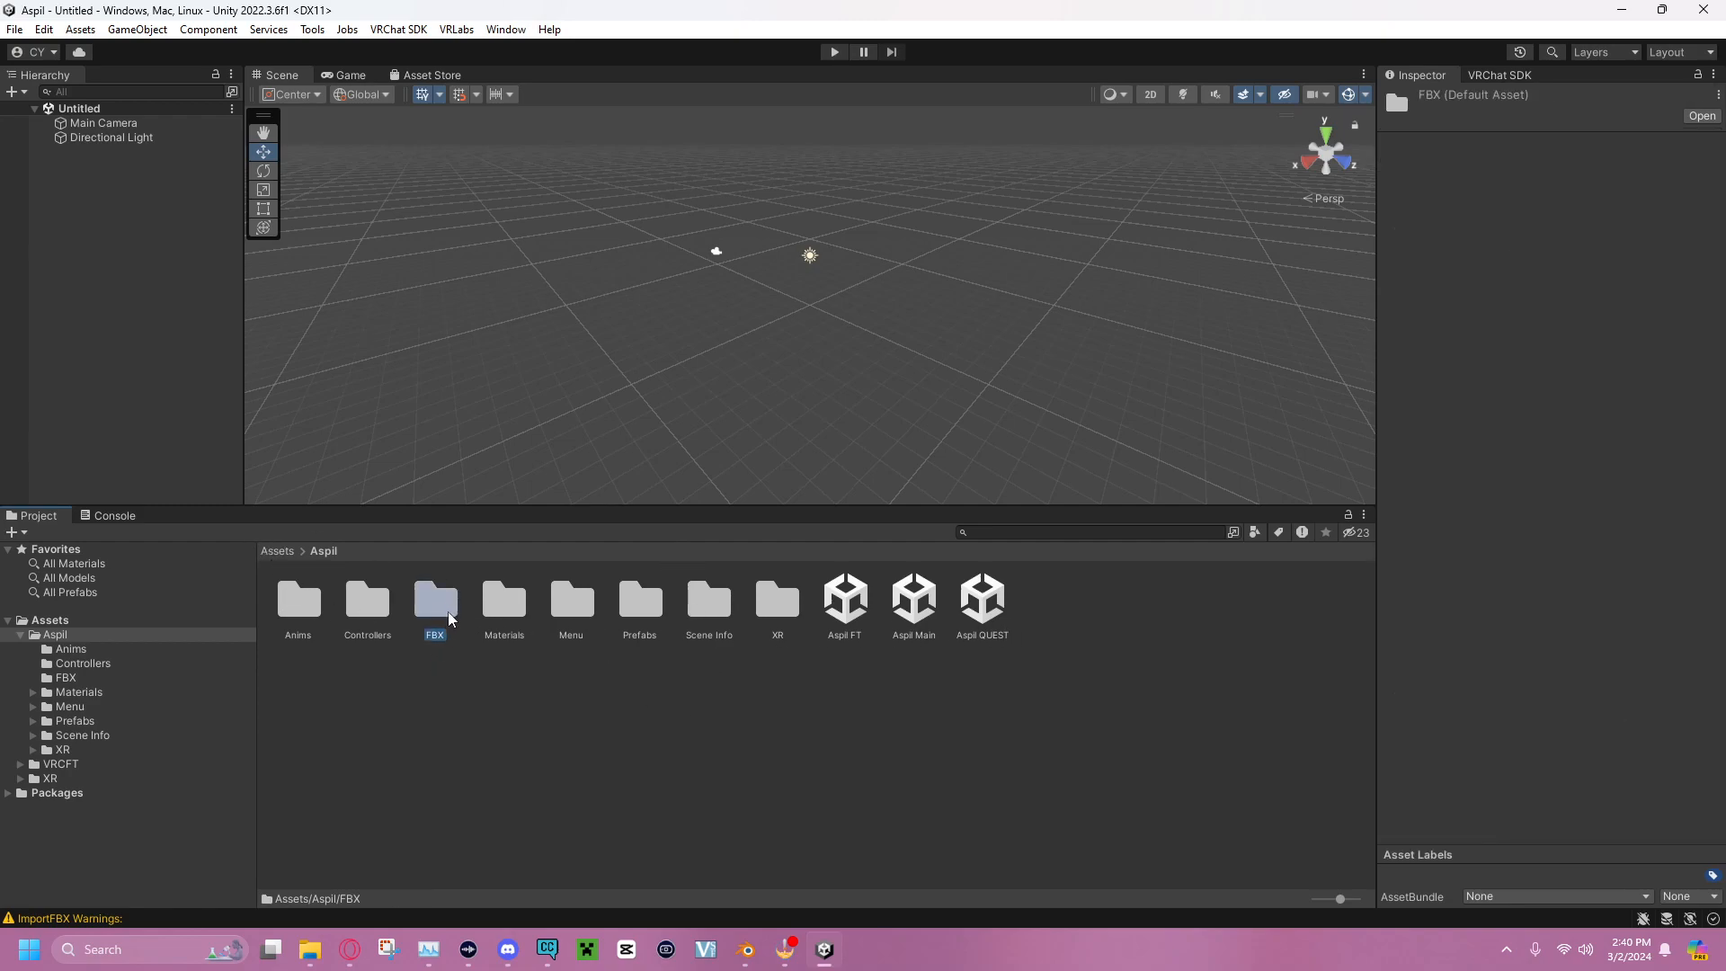
double_click(450, 618)
click(305, 604)
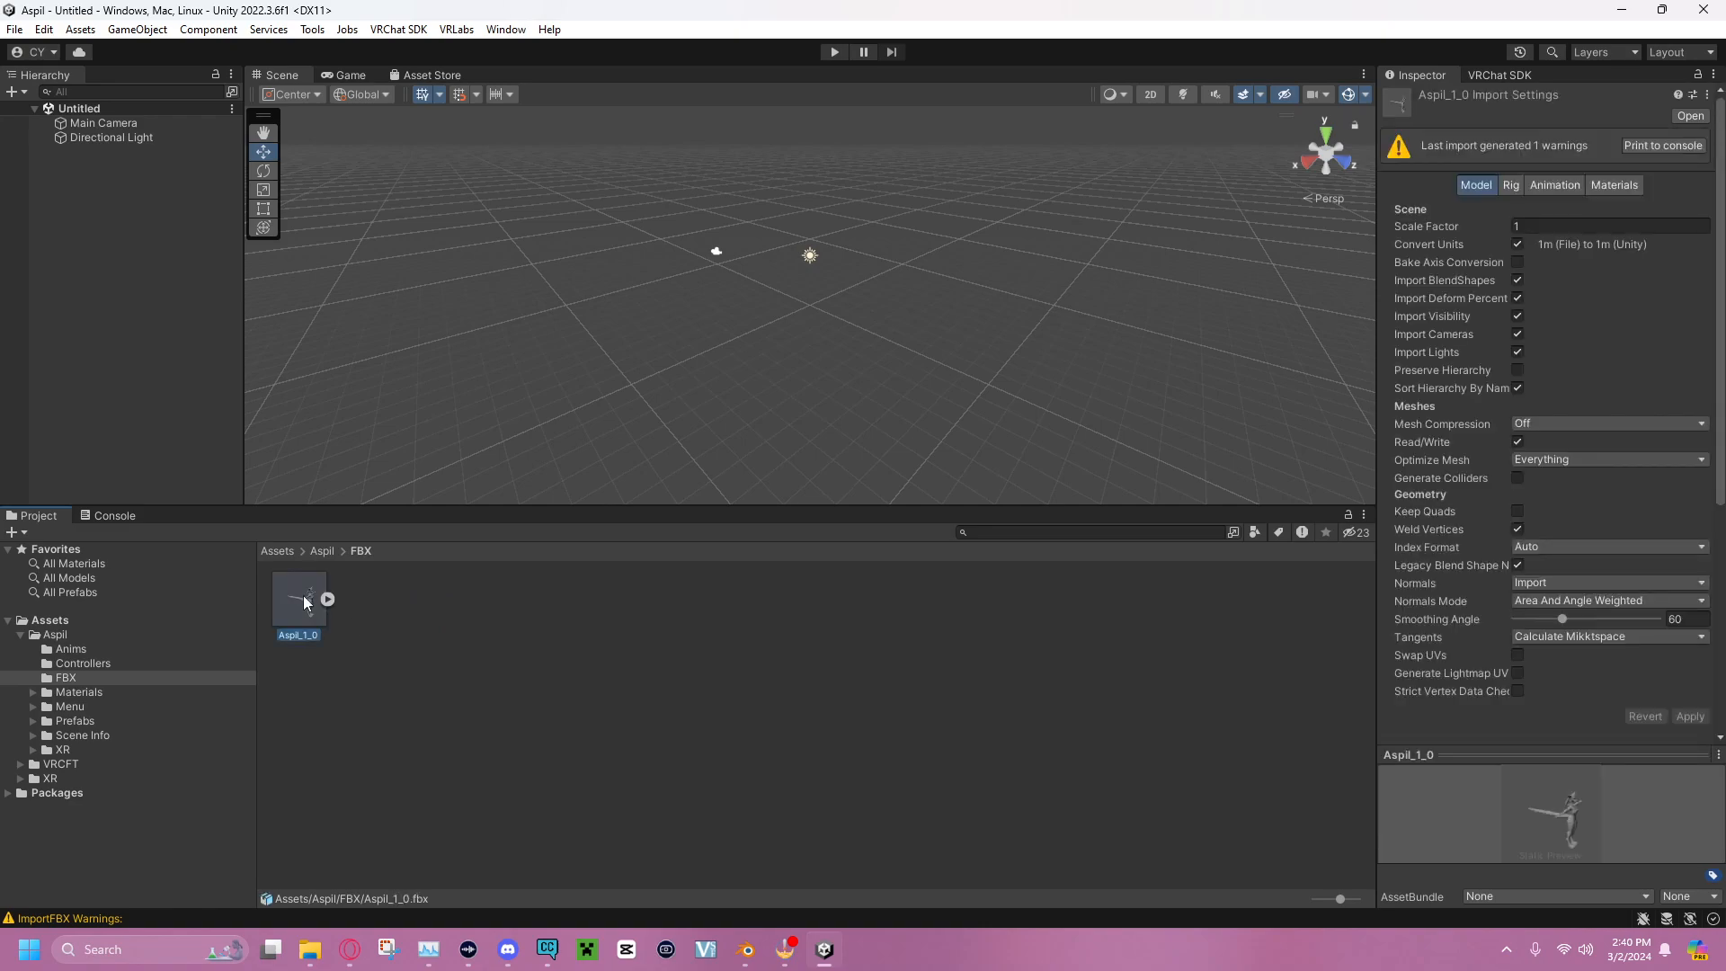
right_click(304, 601)
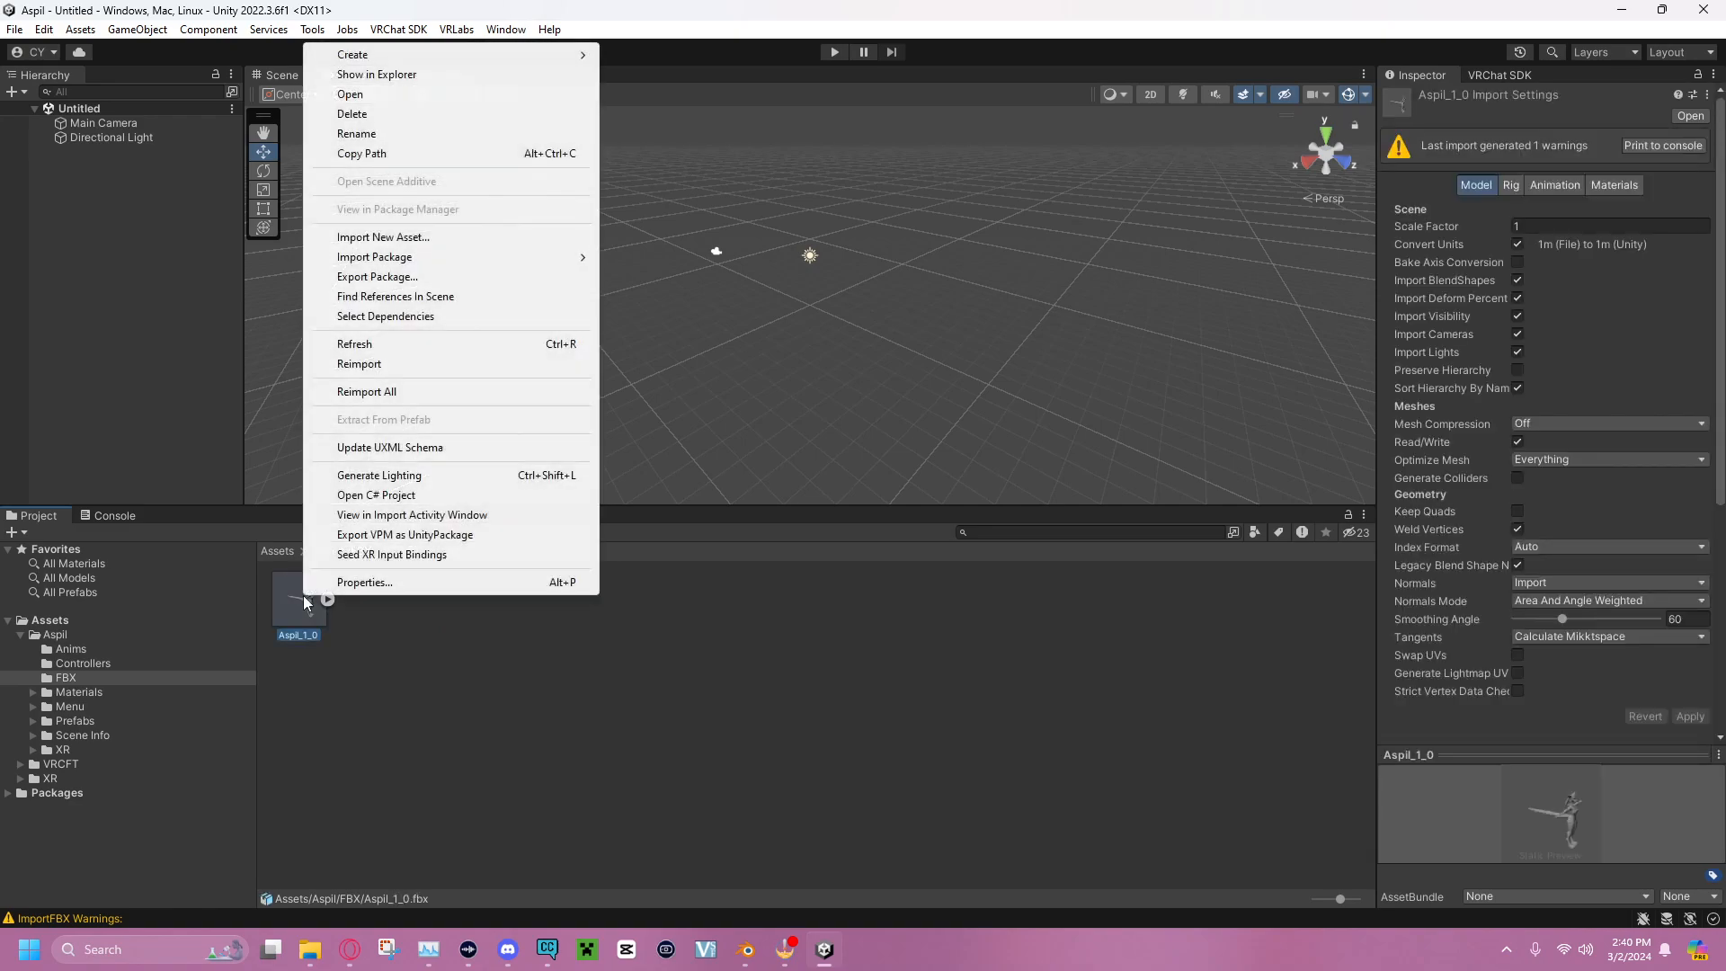
click(410, 76)
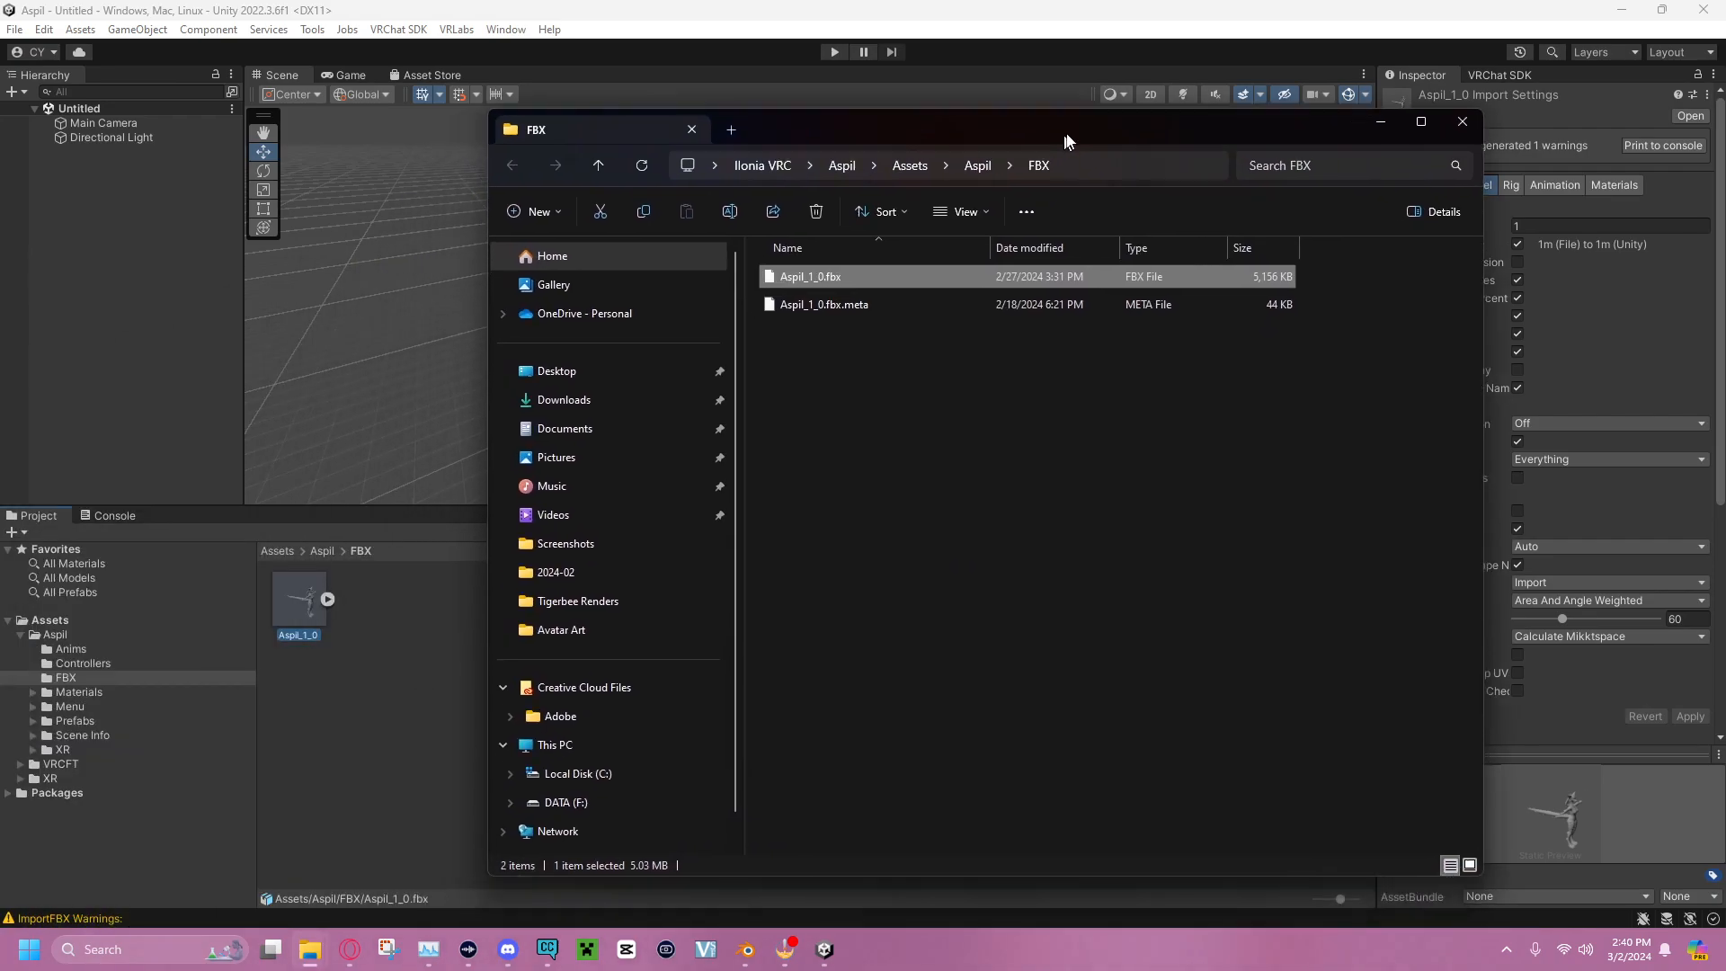
Copy the Aspil_1_0.fbx file from the project's FBX folder
drag(1067, 142, 1177, 79)
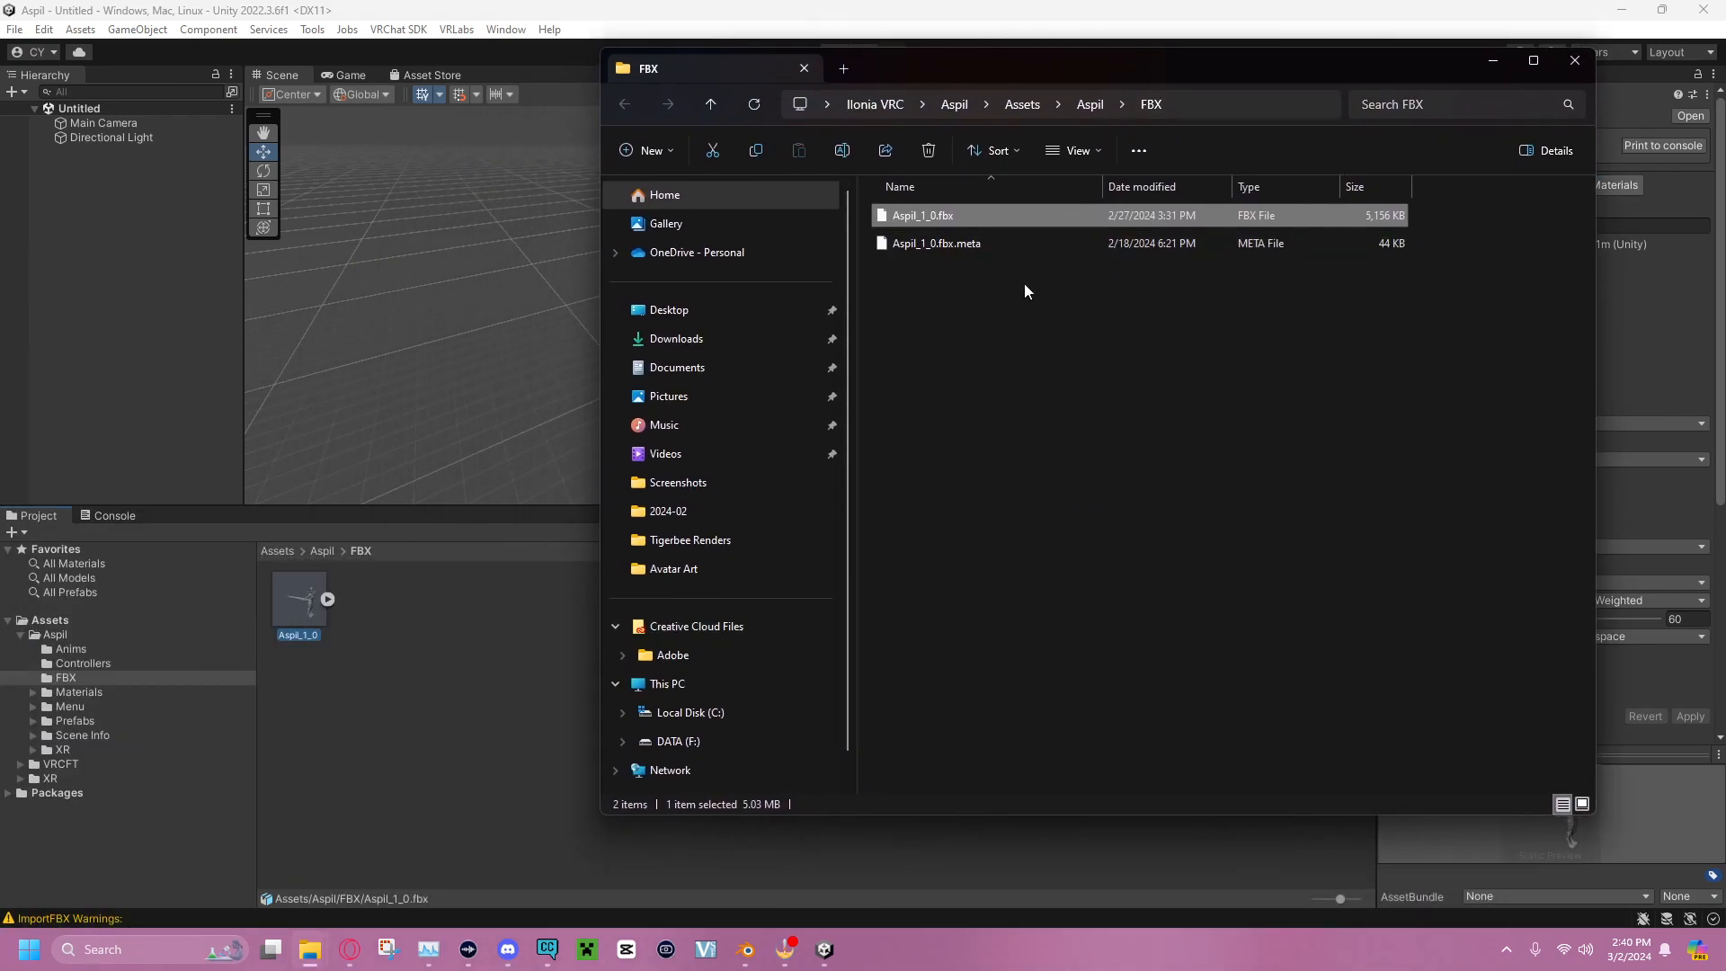
right_click(978, 219)
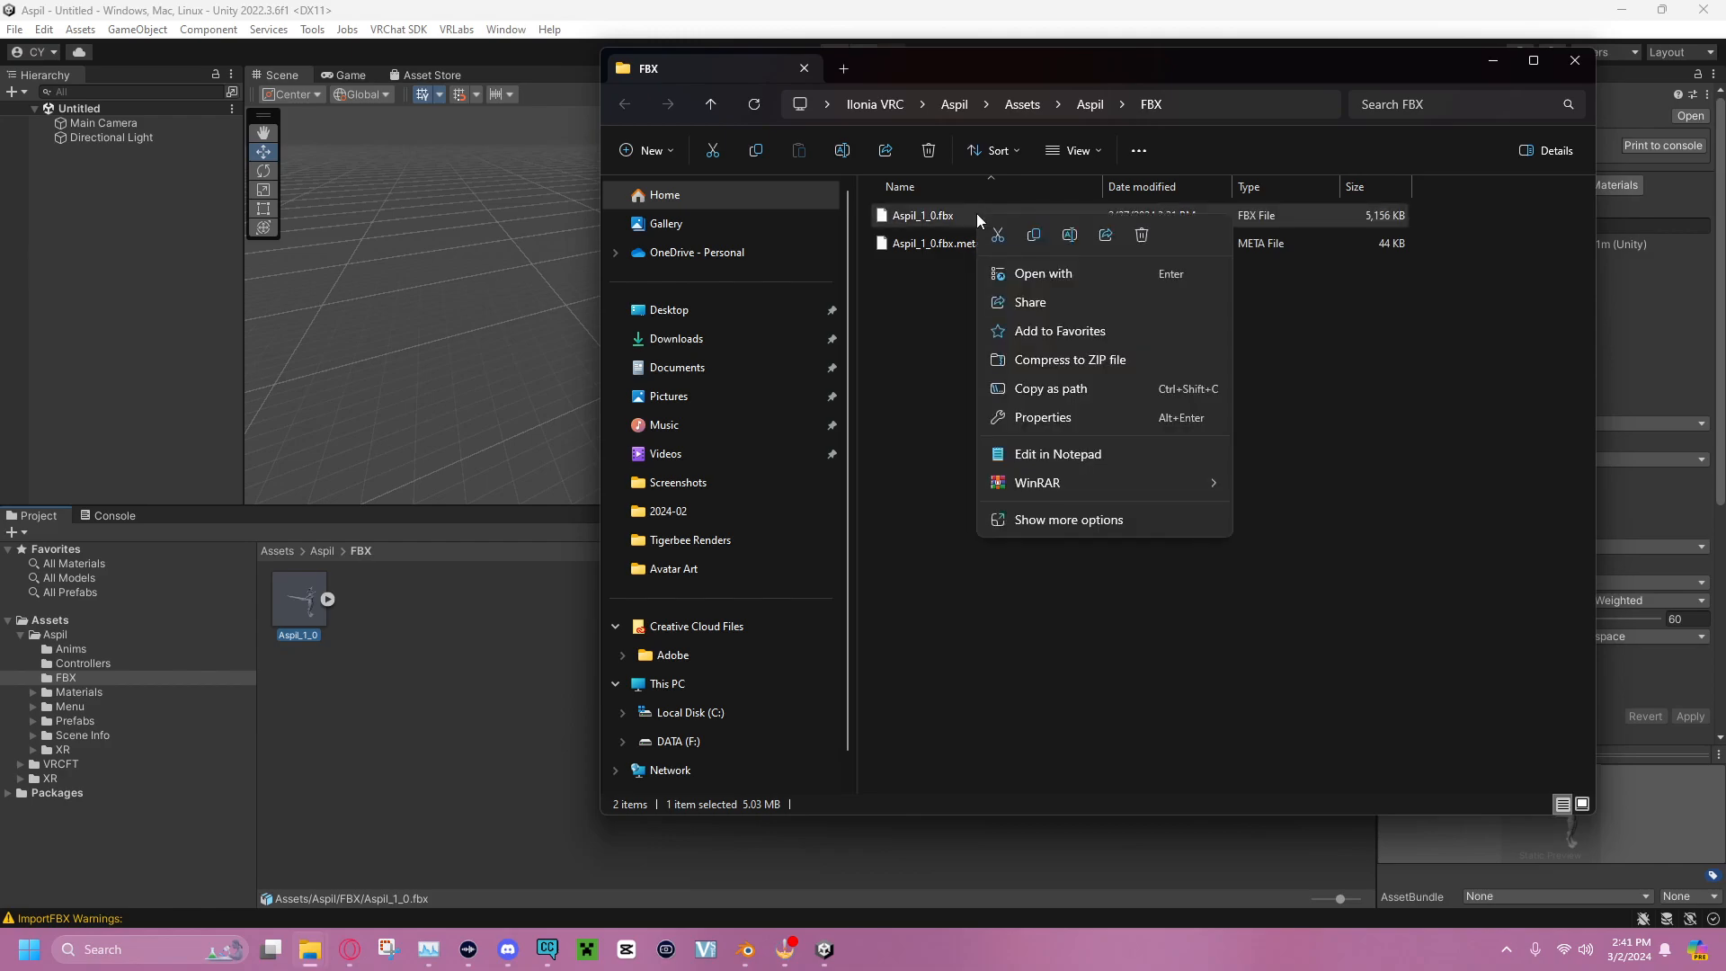
click(1034, 238)
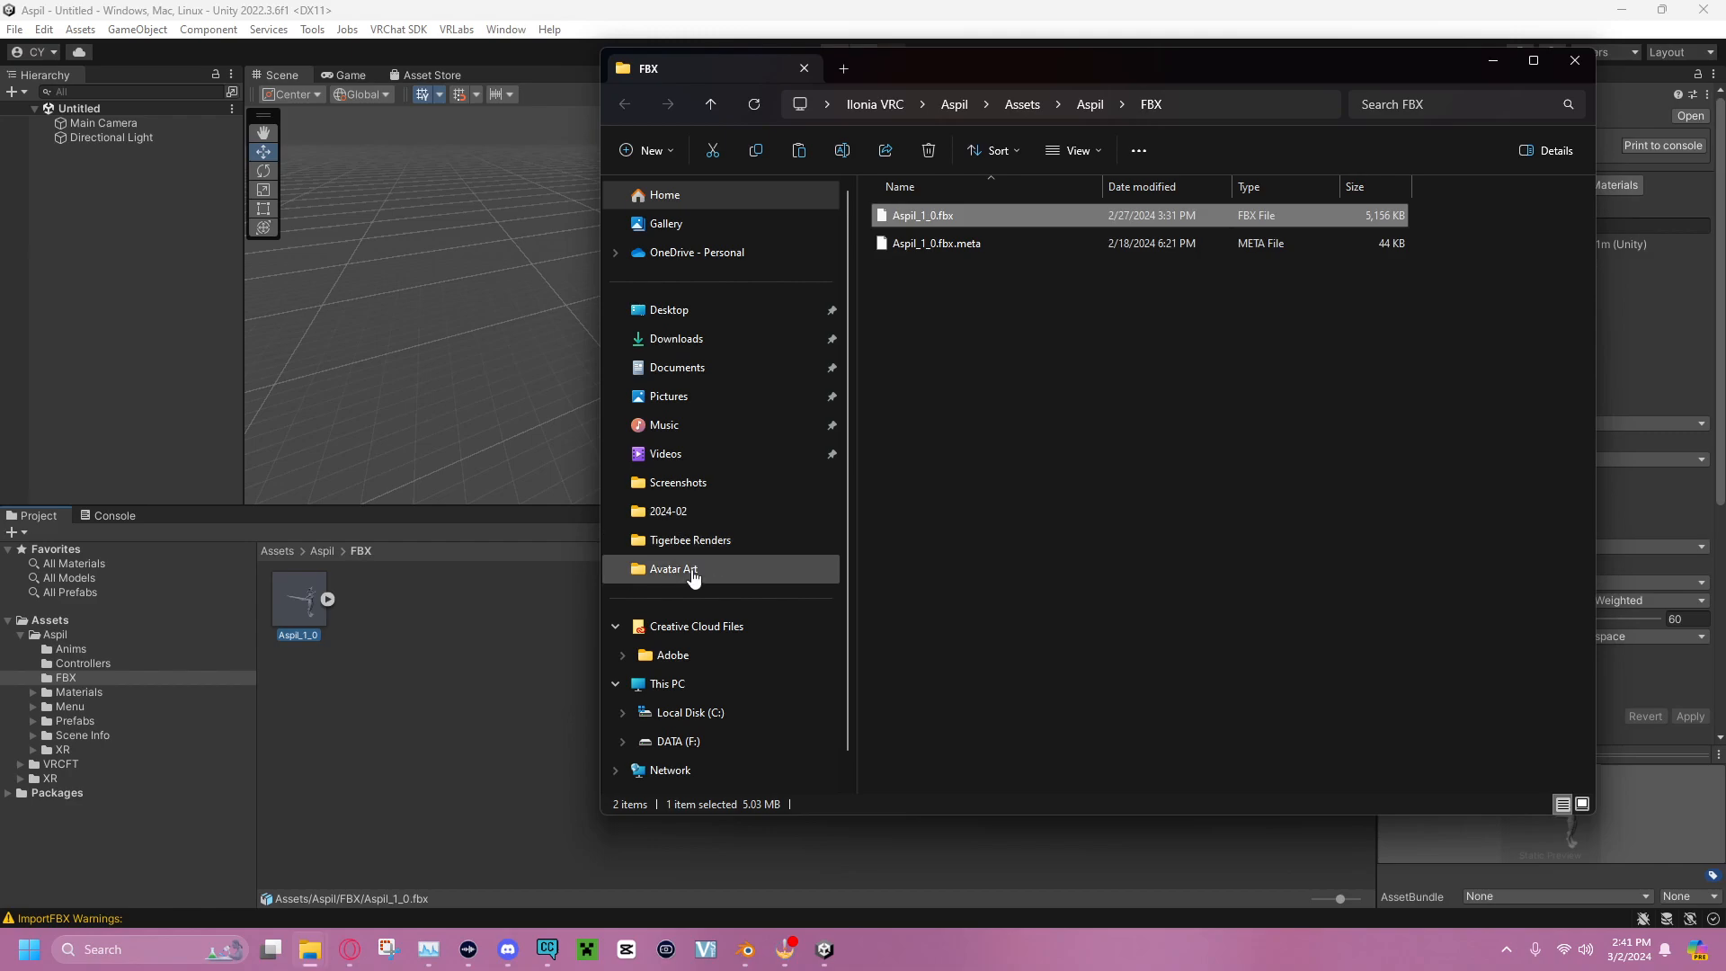
Go to the Blender projects folder inside the Everything folder on the Desktop
click(690, 326)
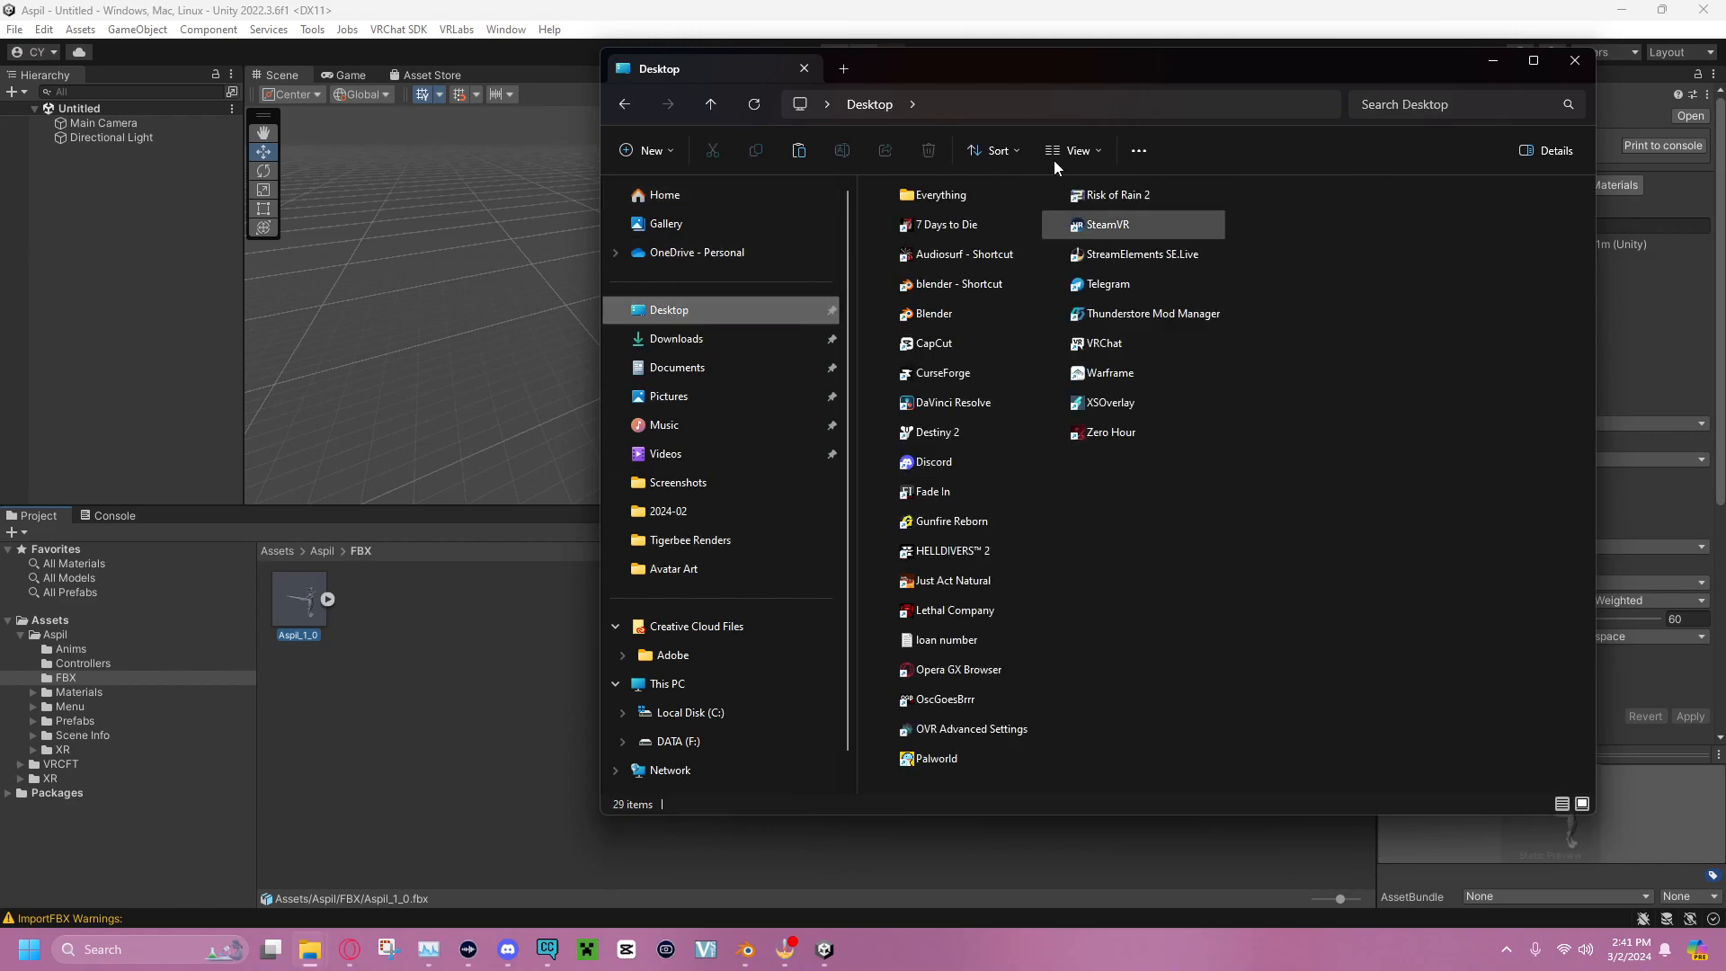
double_click(953, 191)
double_click(930, 269)
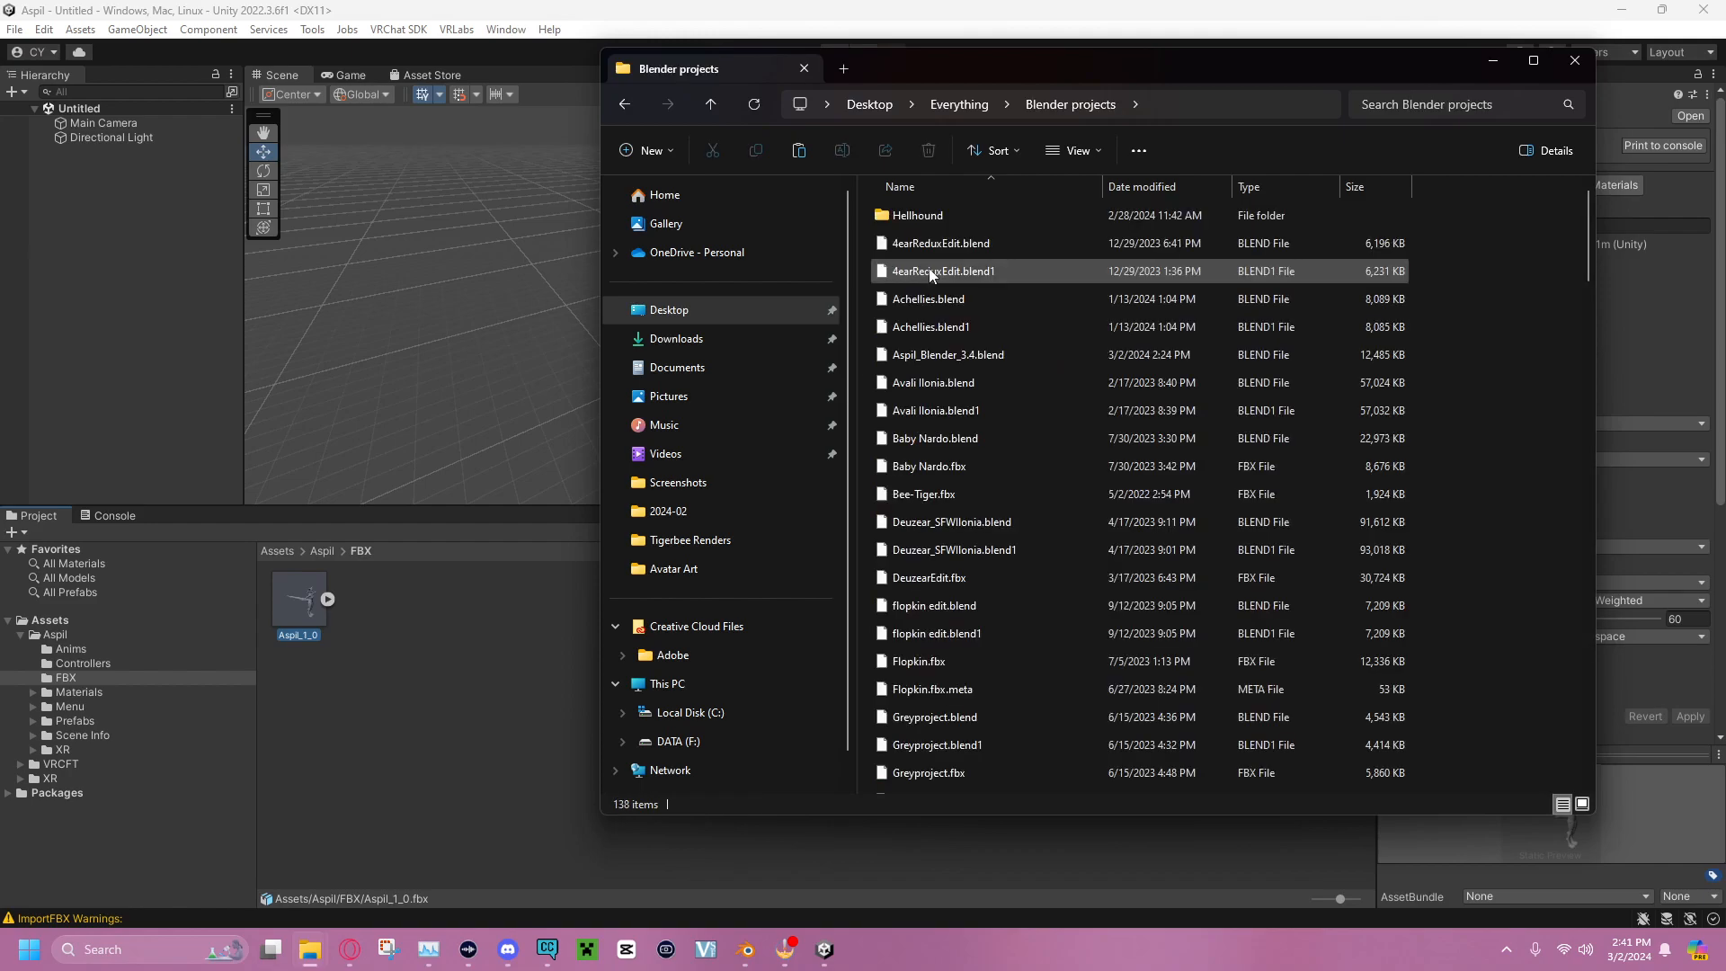
Paste Aspil_1_0.fbx into the Blender projects folder and switch back to Blender
right_click(1482, 304)
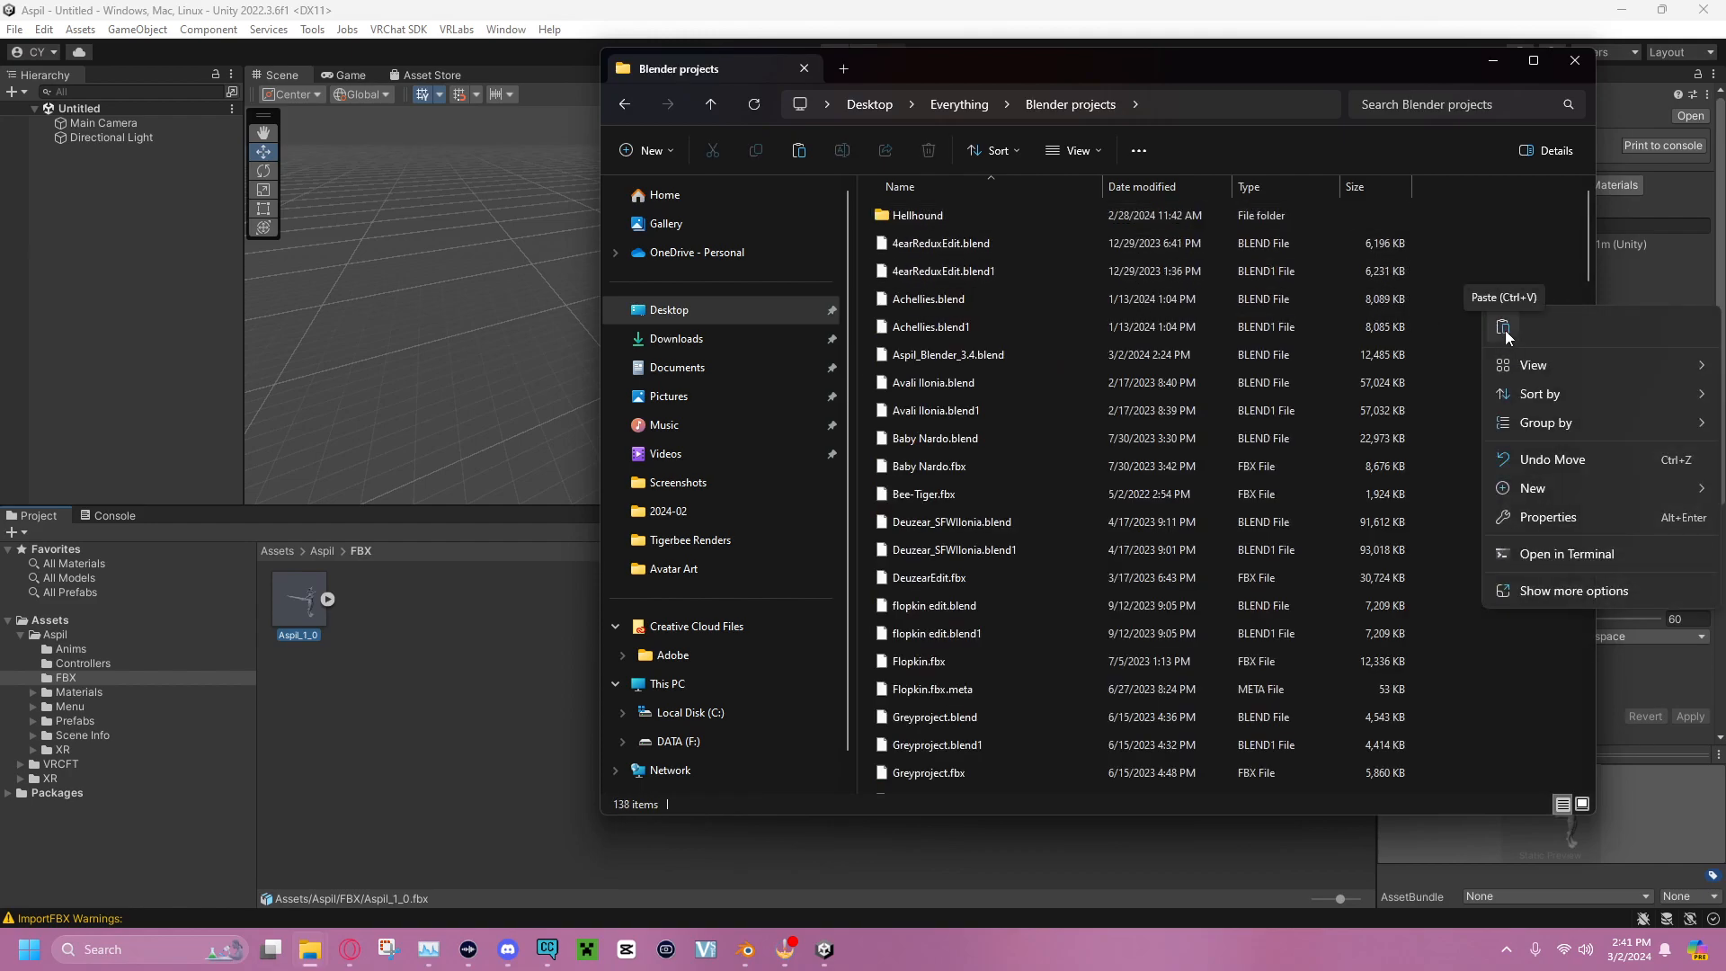
click(1503, 328)
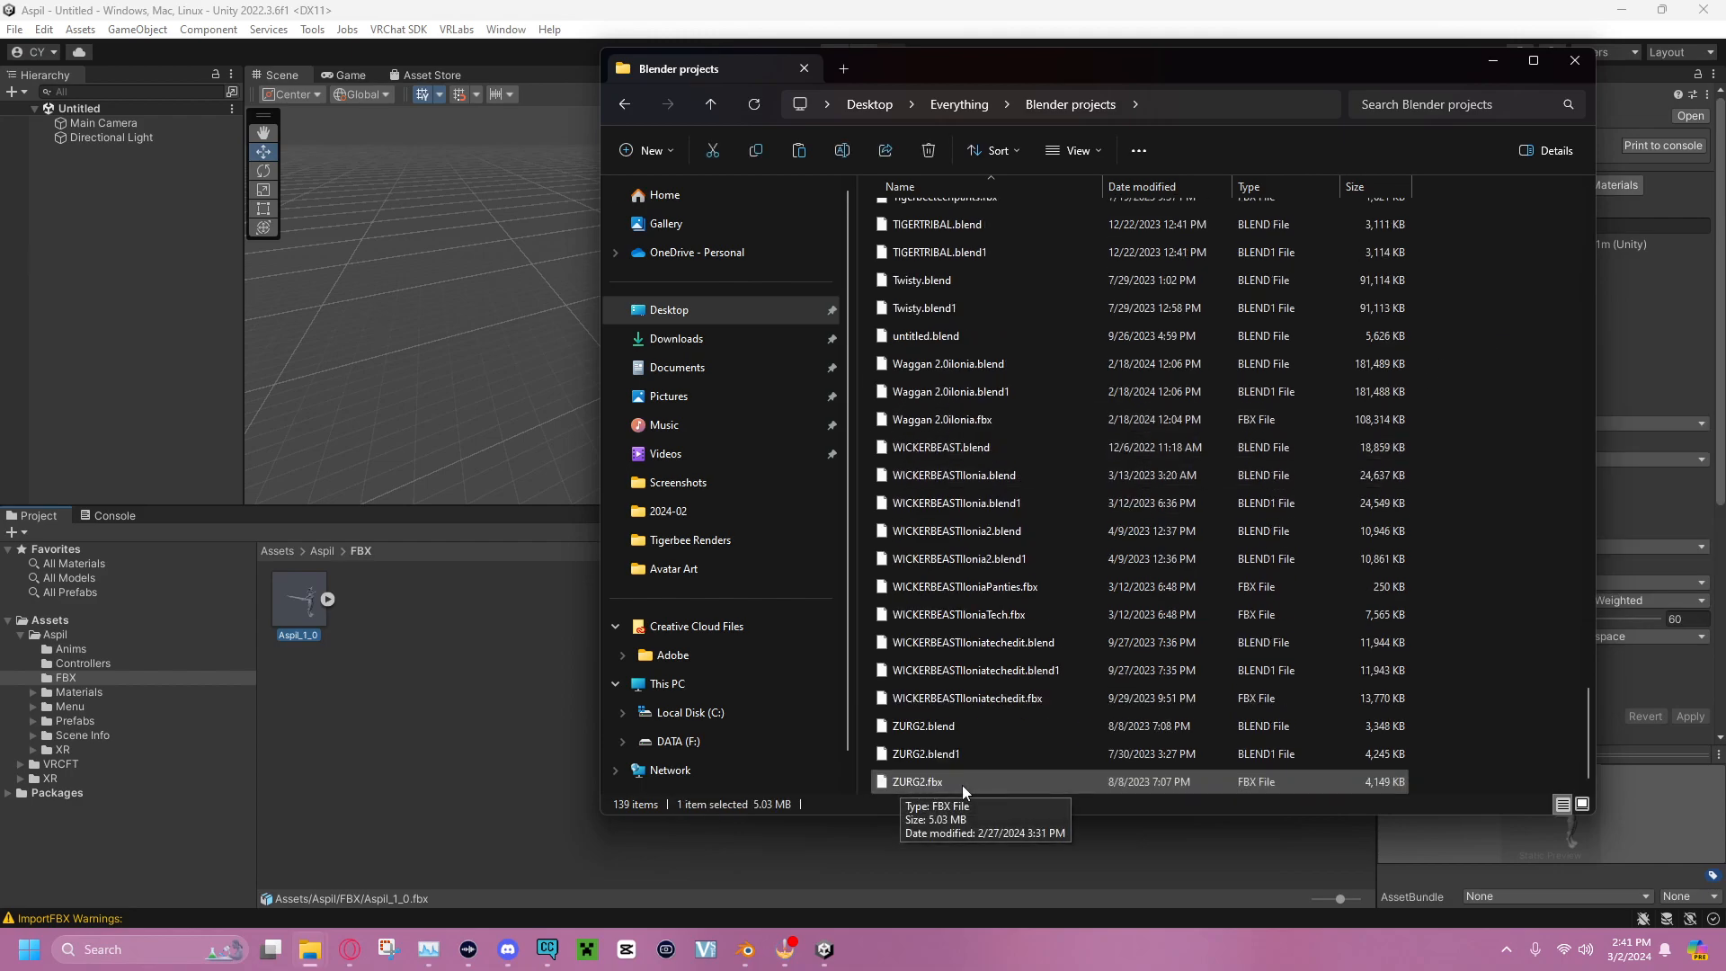
click(1492, 60)
click(1623, 11)
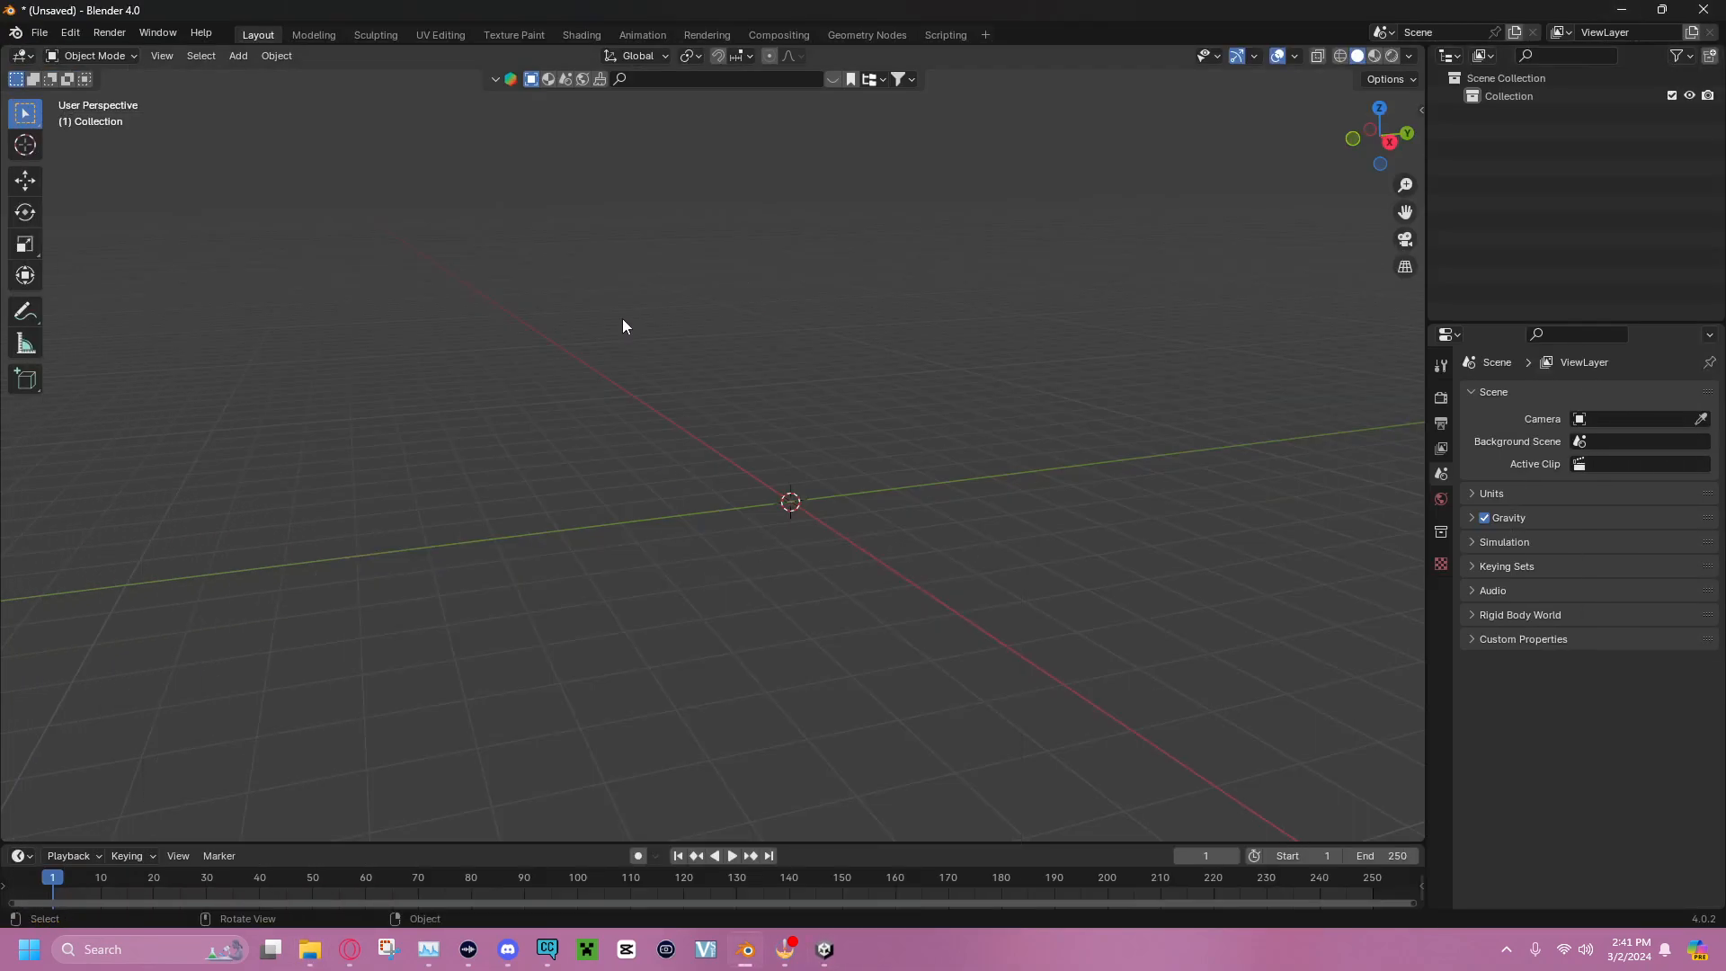
Import Aspil_1_0.fbx from the Blender projects folder with Ignore Leaf Bones enabled
click(39, 32)
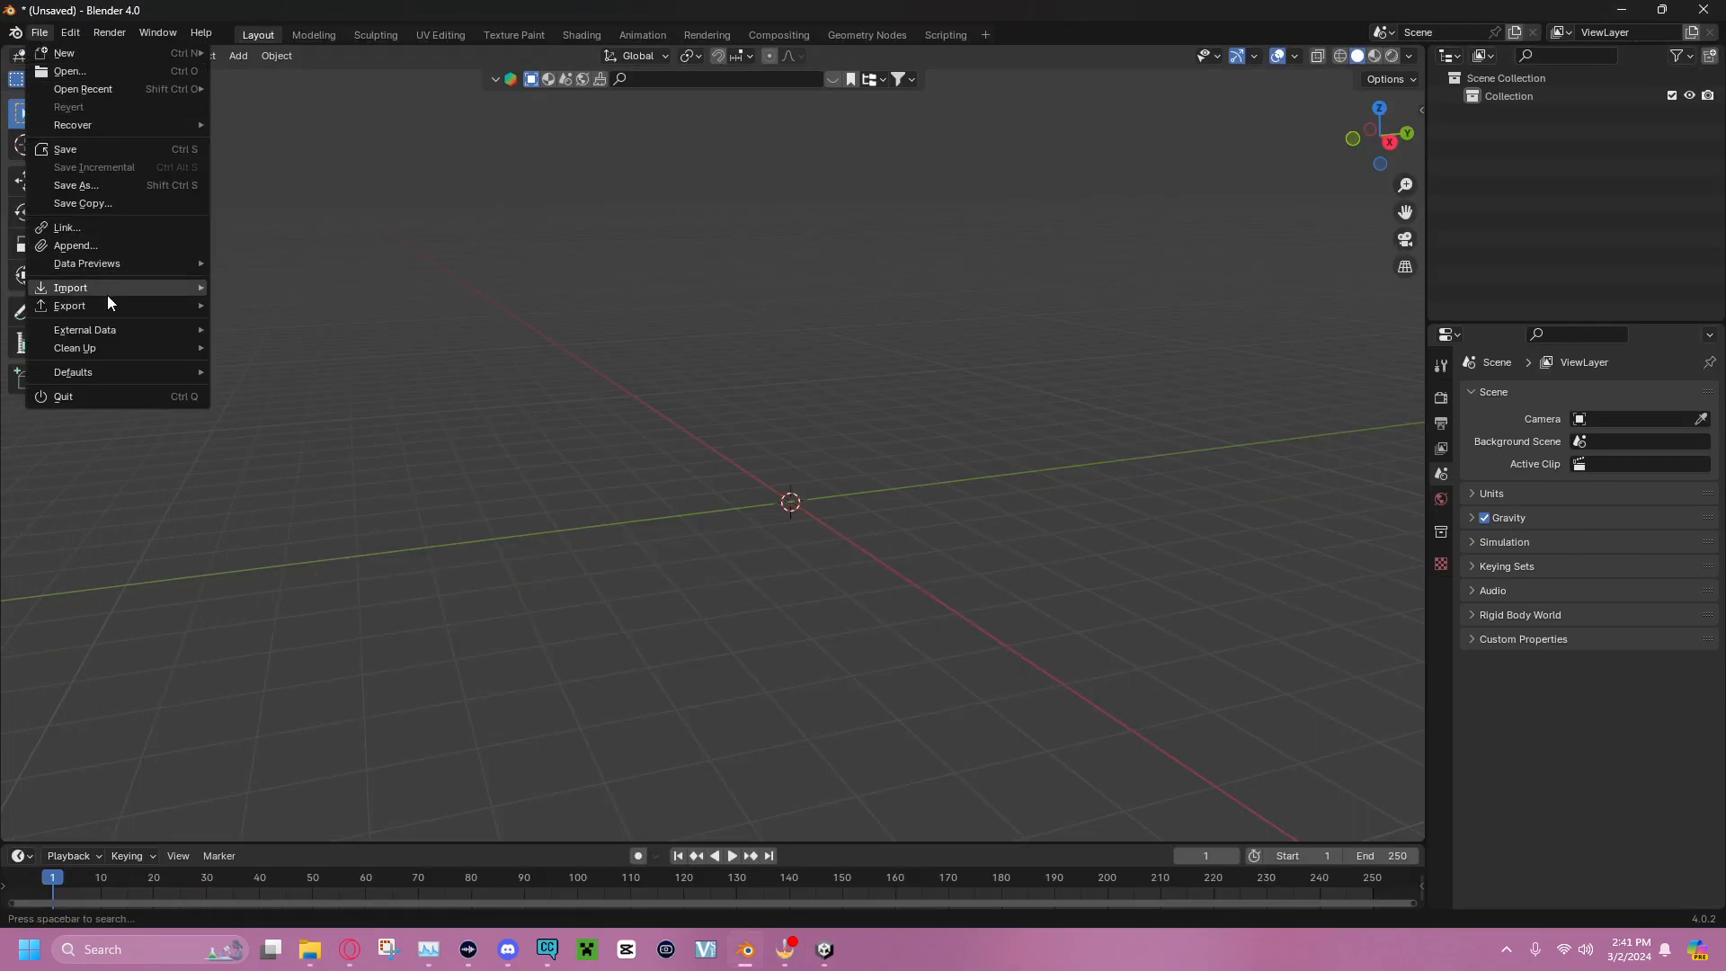
mouse_move(114, 294)
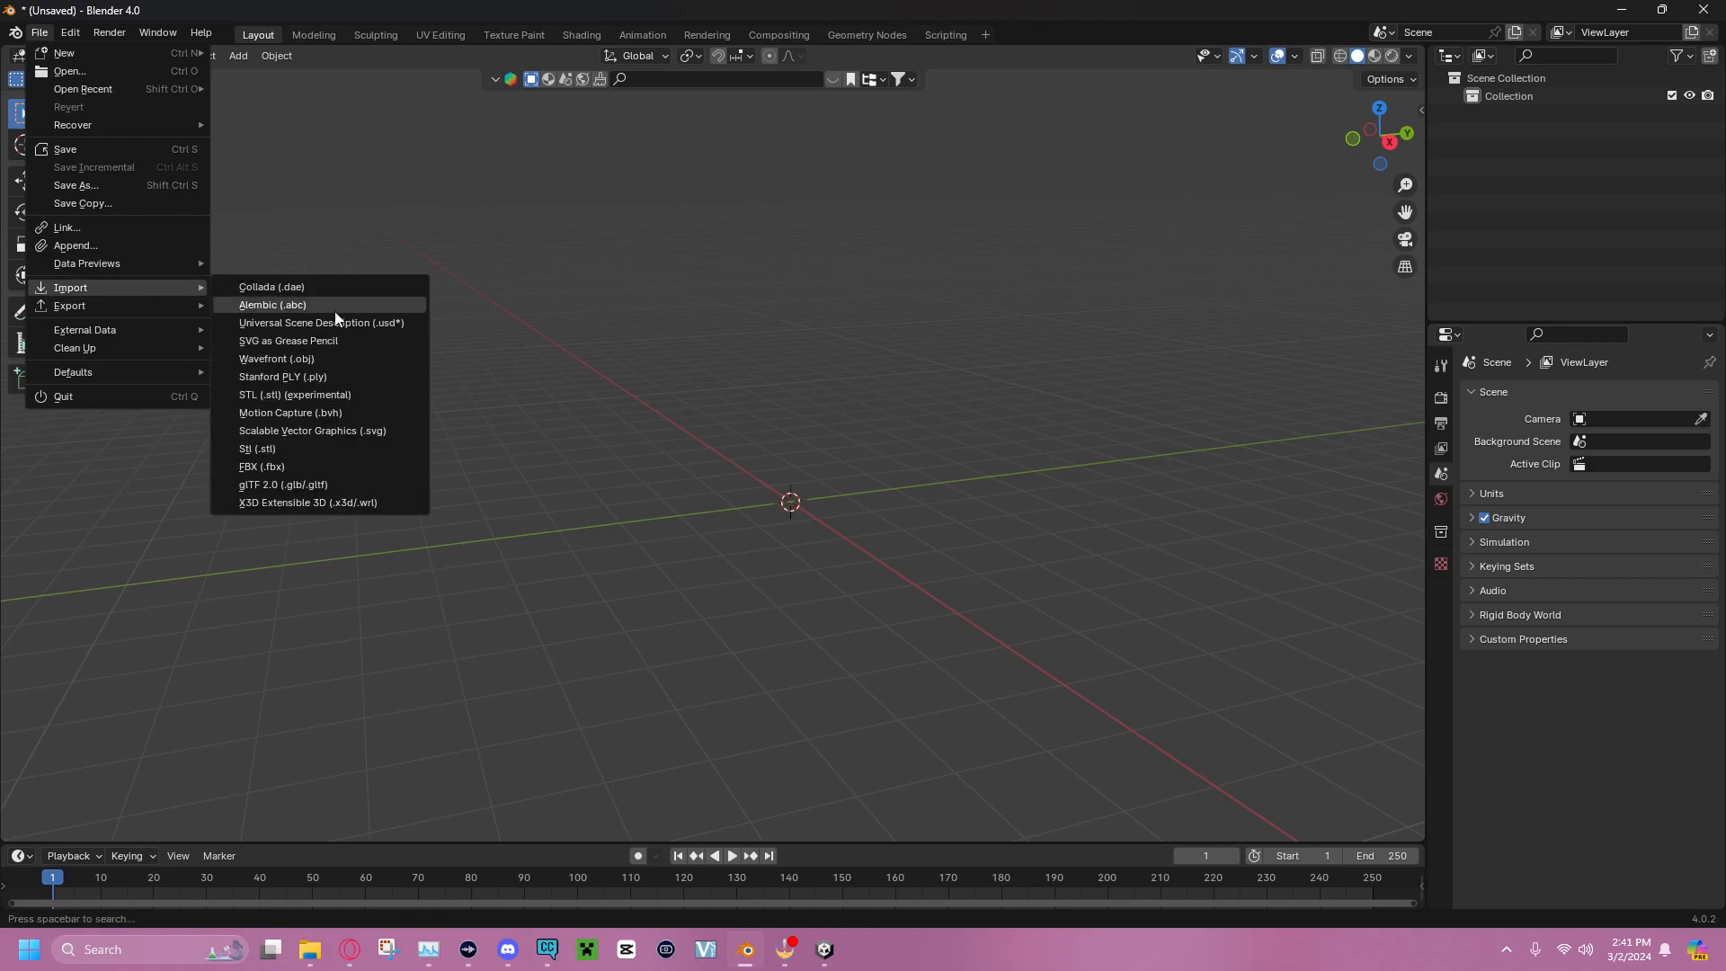
click(289, 465)
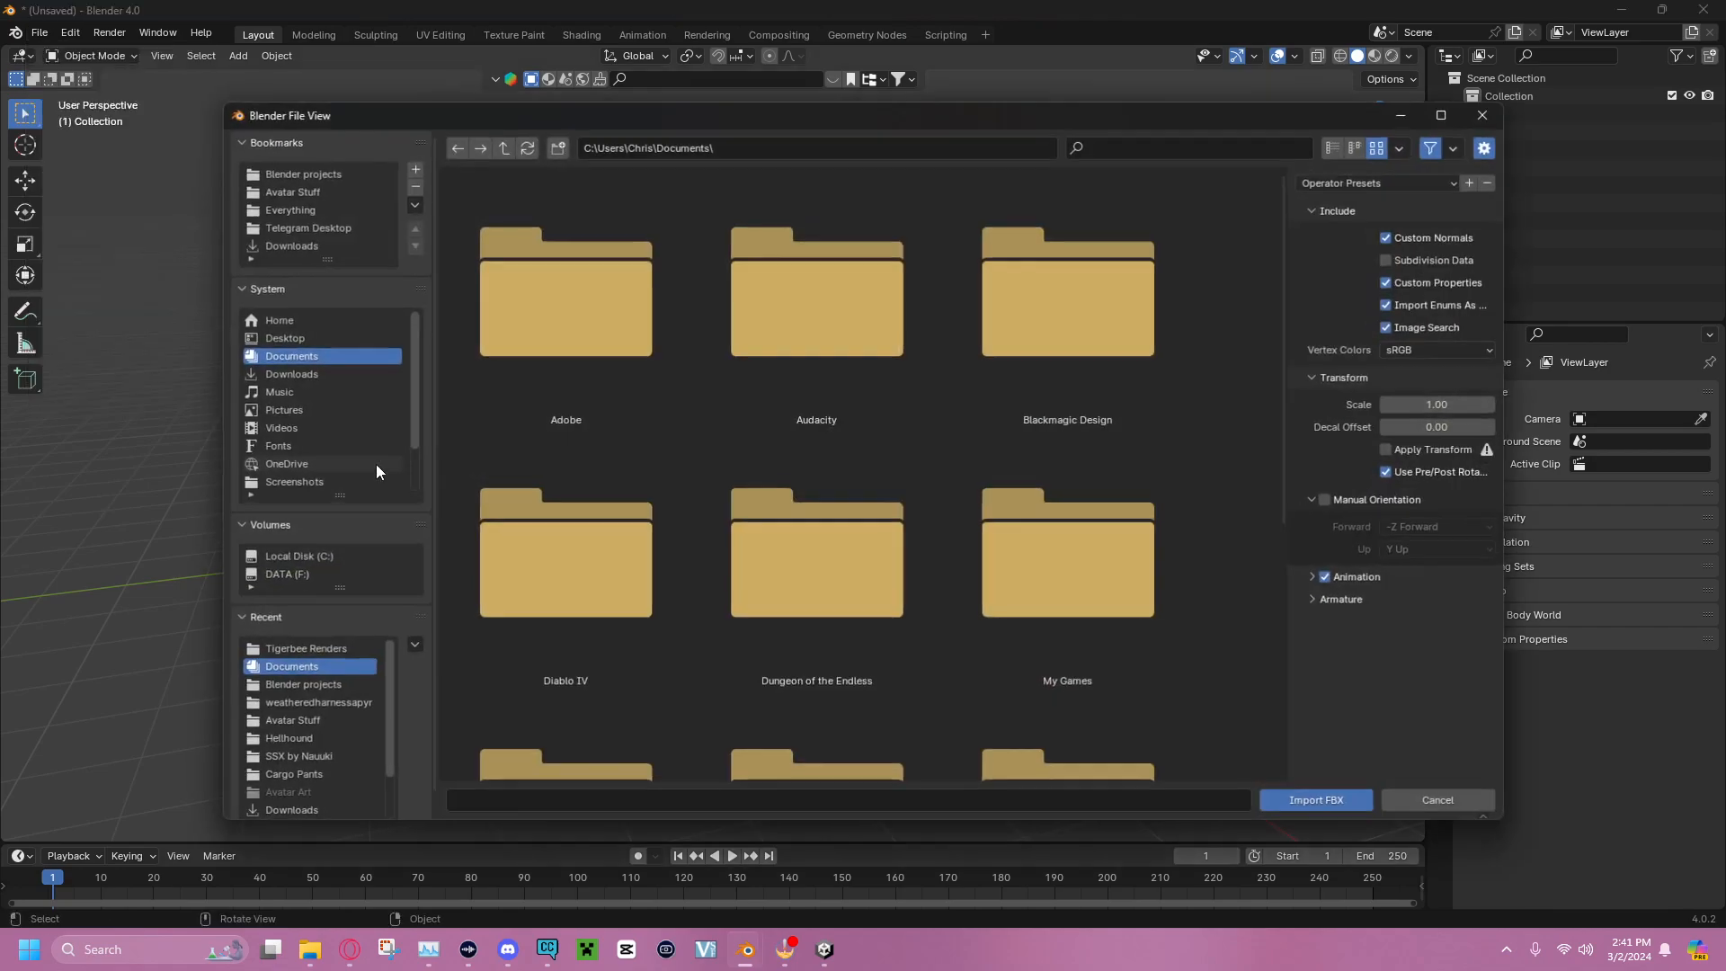
click(304, 174)
click(822, 329)
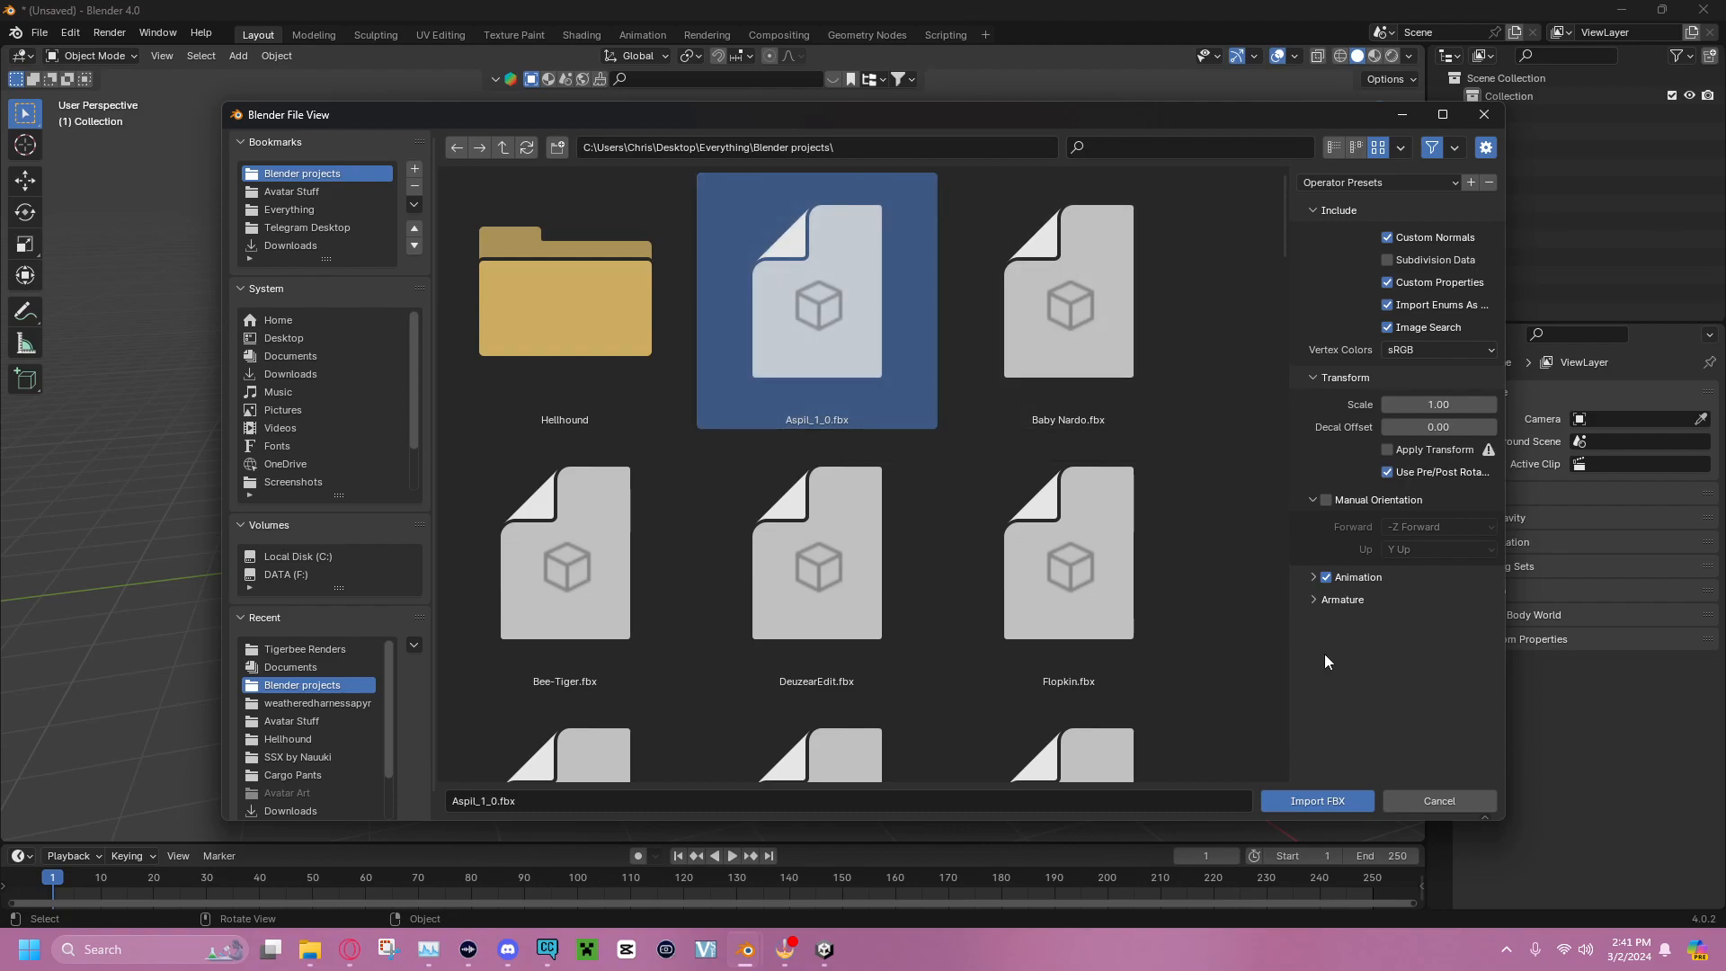
click(1314, 600)
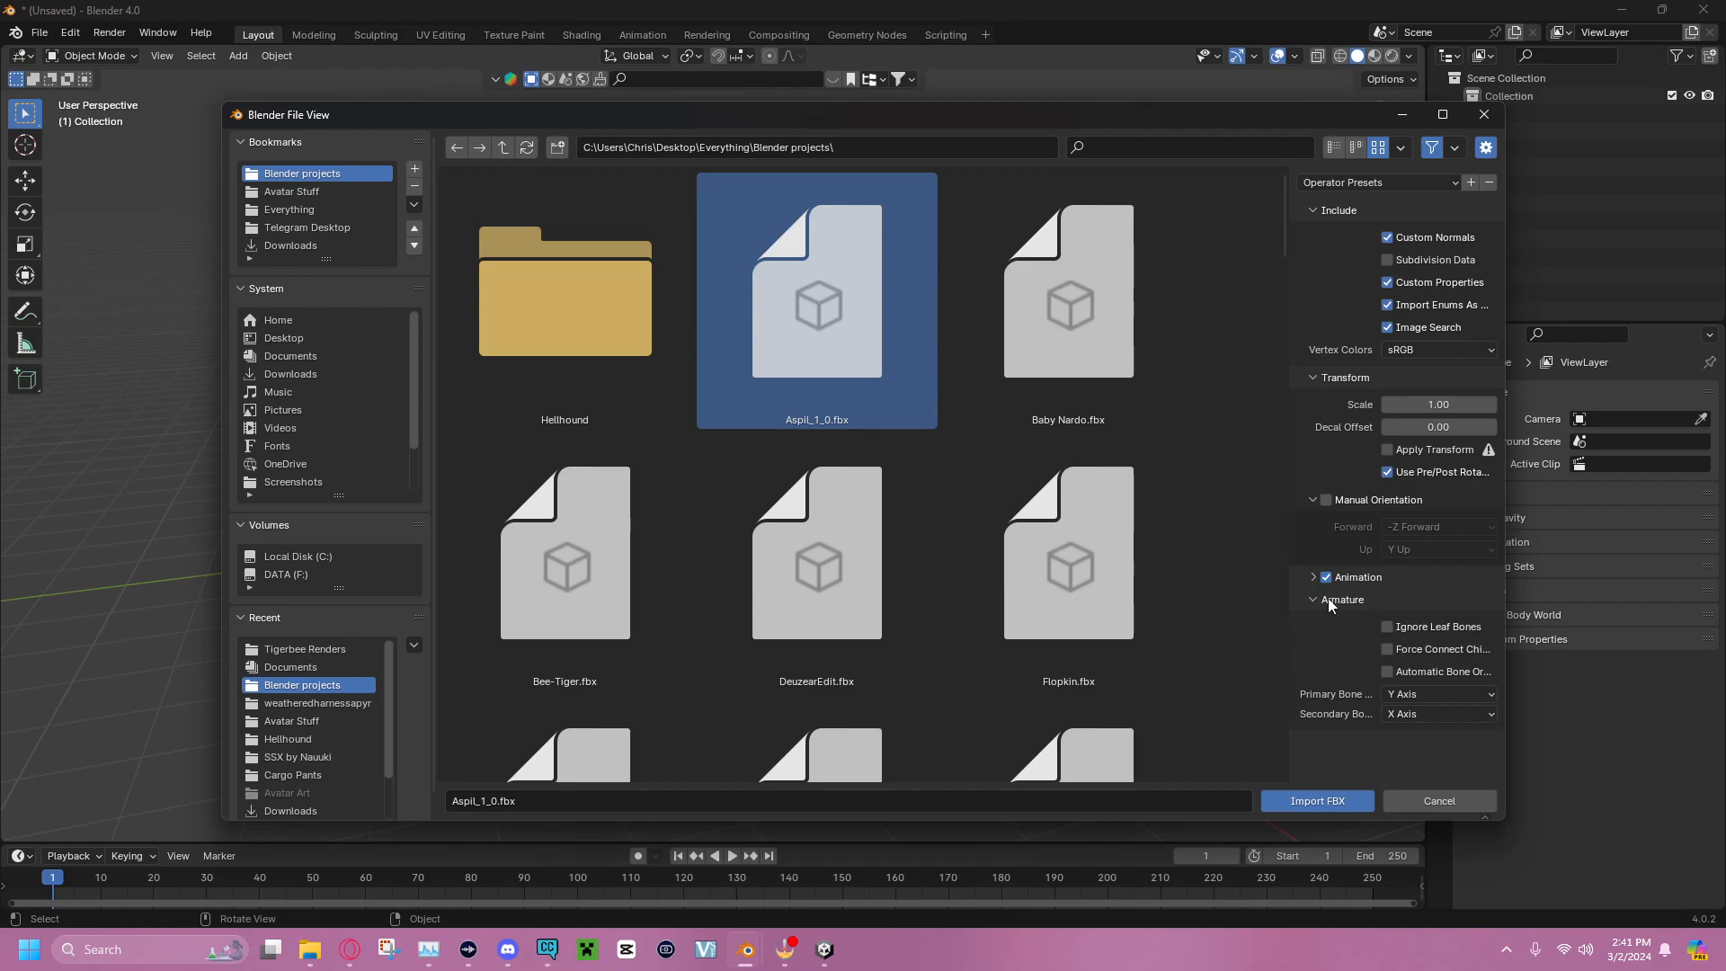
click(1387, 627)
click(1298, 803)
Inspect the imported avatar from the front and delete it from the scene with its armature
middle_drag(775, 641, 978, 395)
scroll(978, 395, up, 5)
scroll(978, 396, up, 2)
middle_drag(1239, 358, 890, 423)
scroll(878, 359, up, 2)
shift+middle_drag(878, 359, 987, 461)
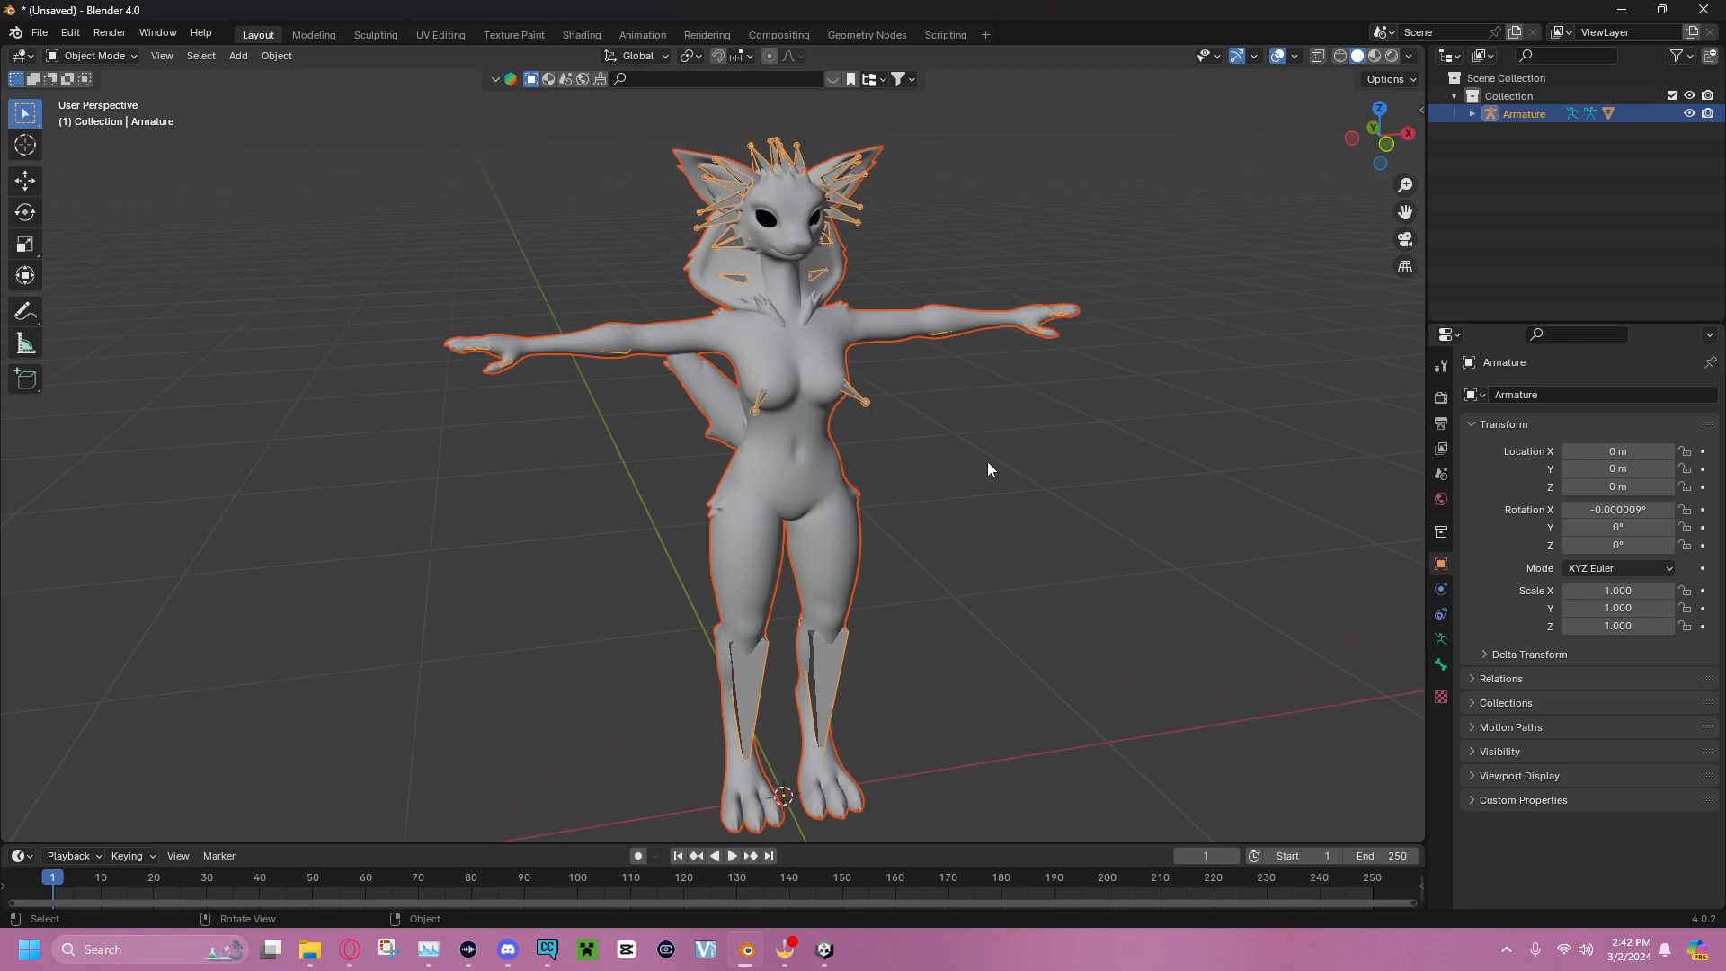
scroll(988, 461, down, 2)
key(Delete)
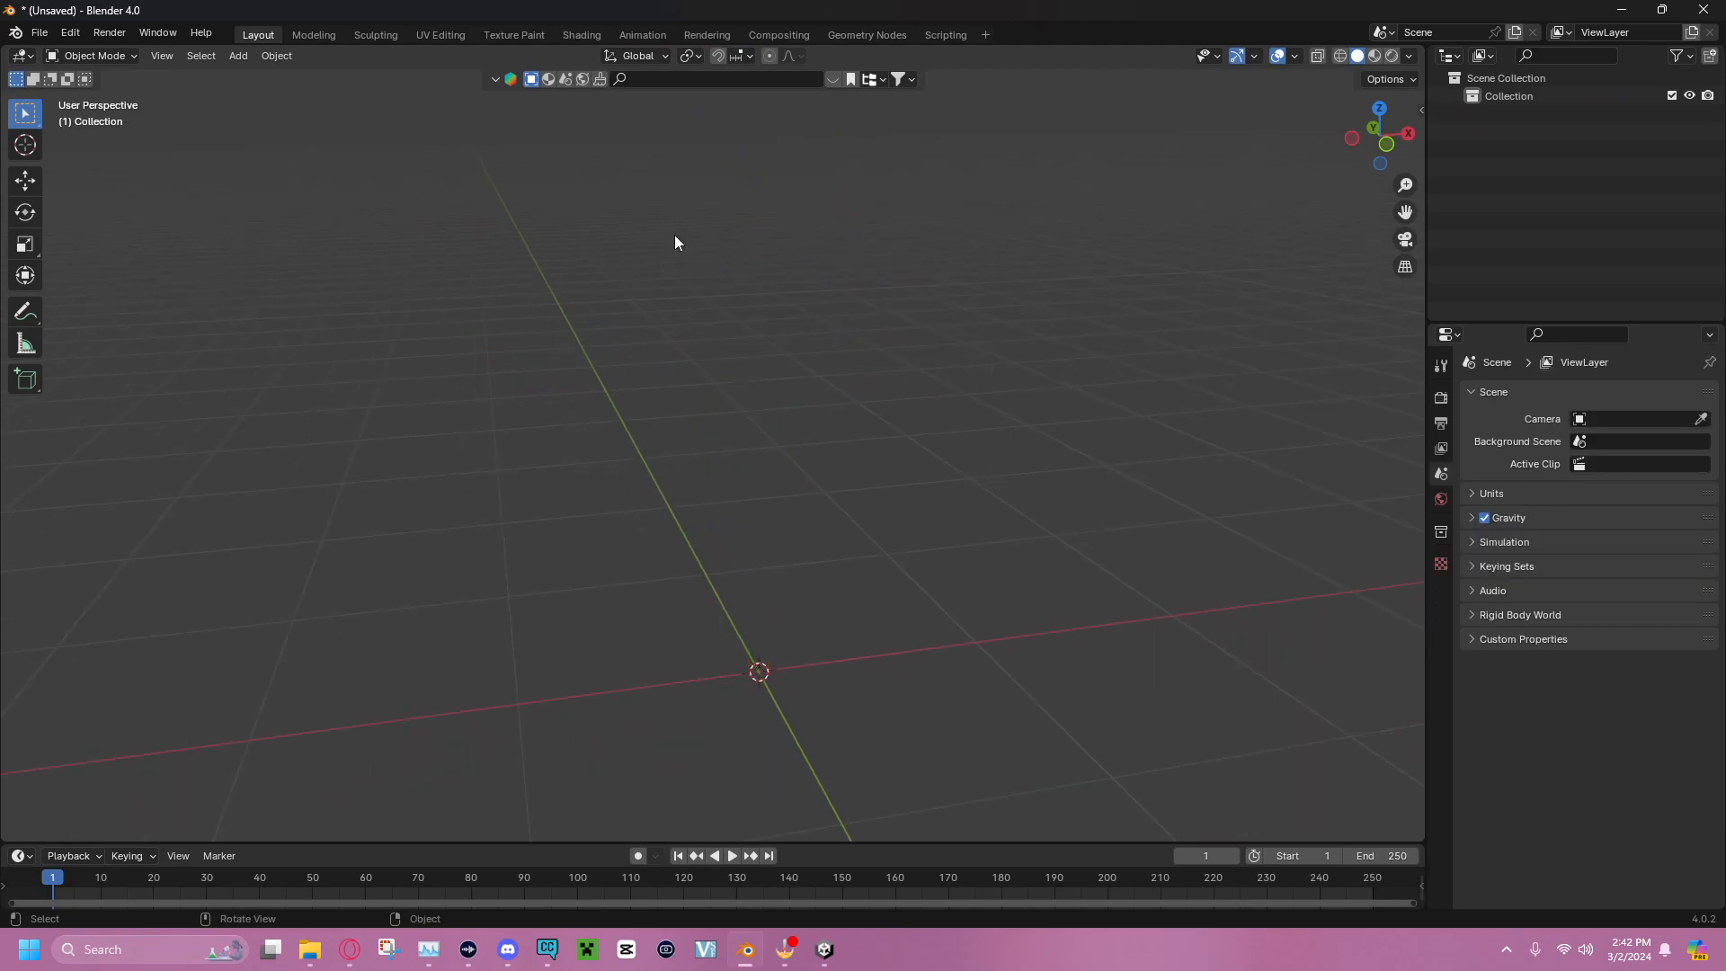
Open Aspil_Blender_3.4.blend from the Blender projects folder
click(43, 33)
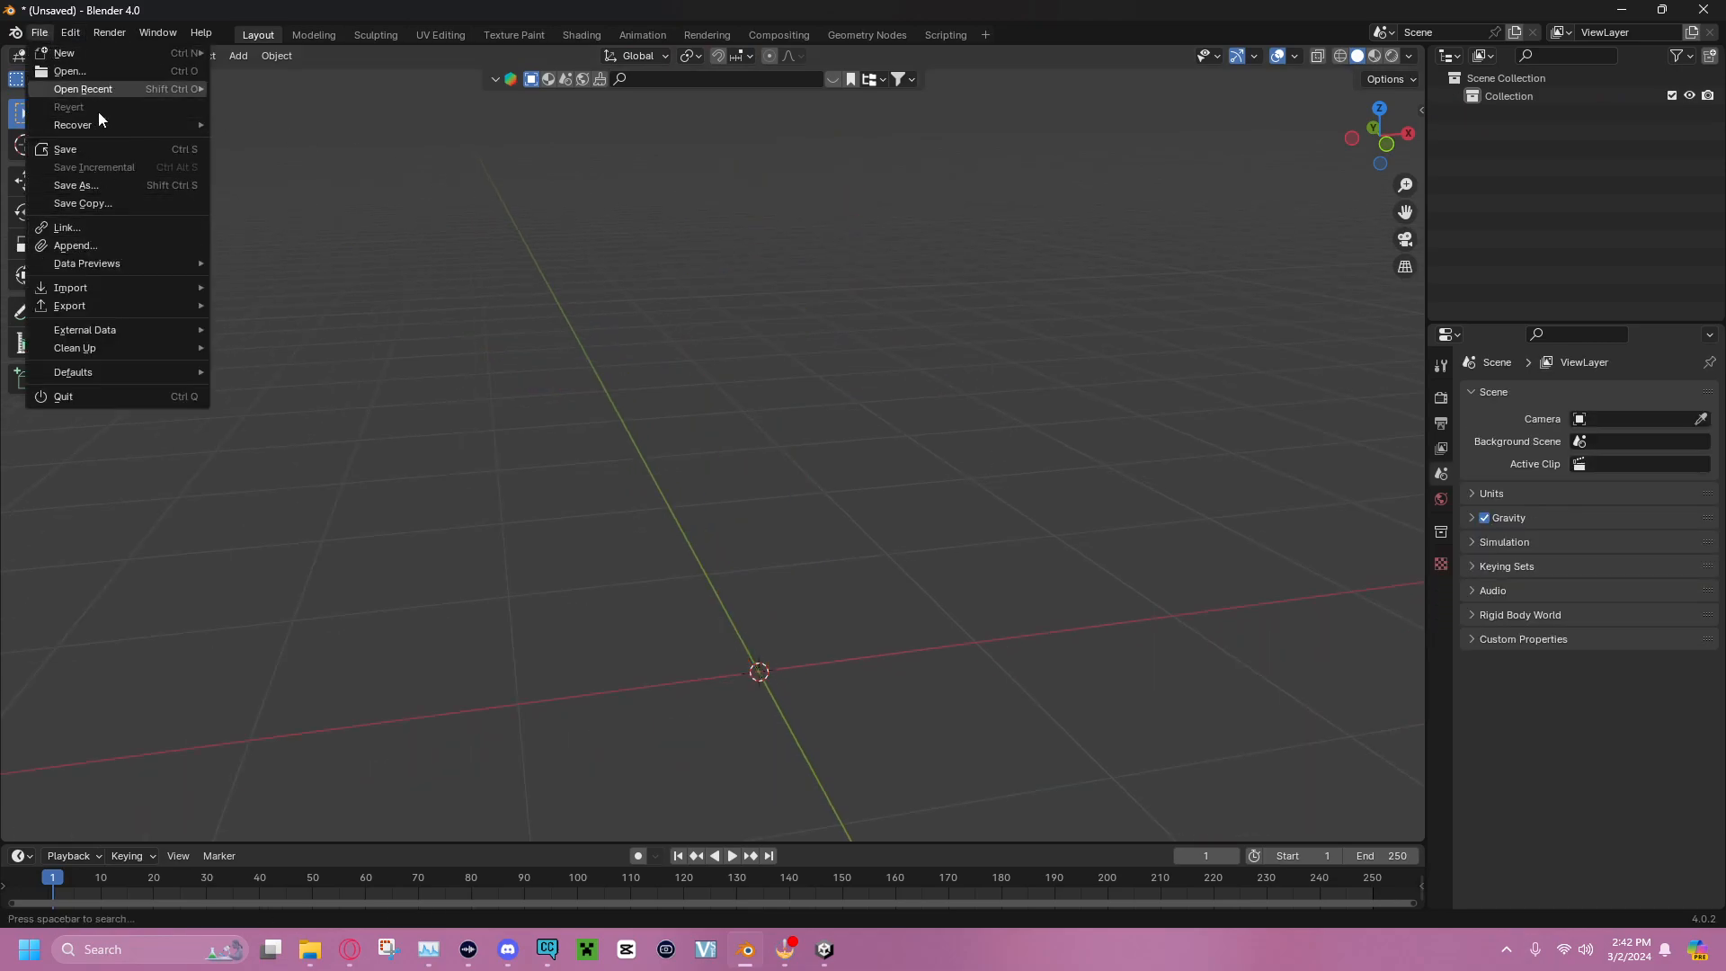
mouse_move(117, 289)
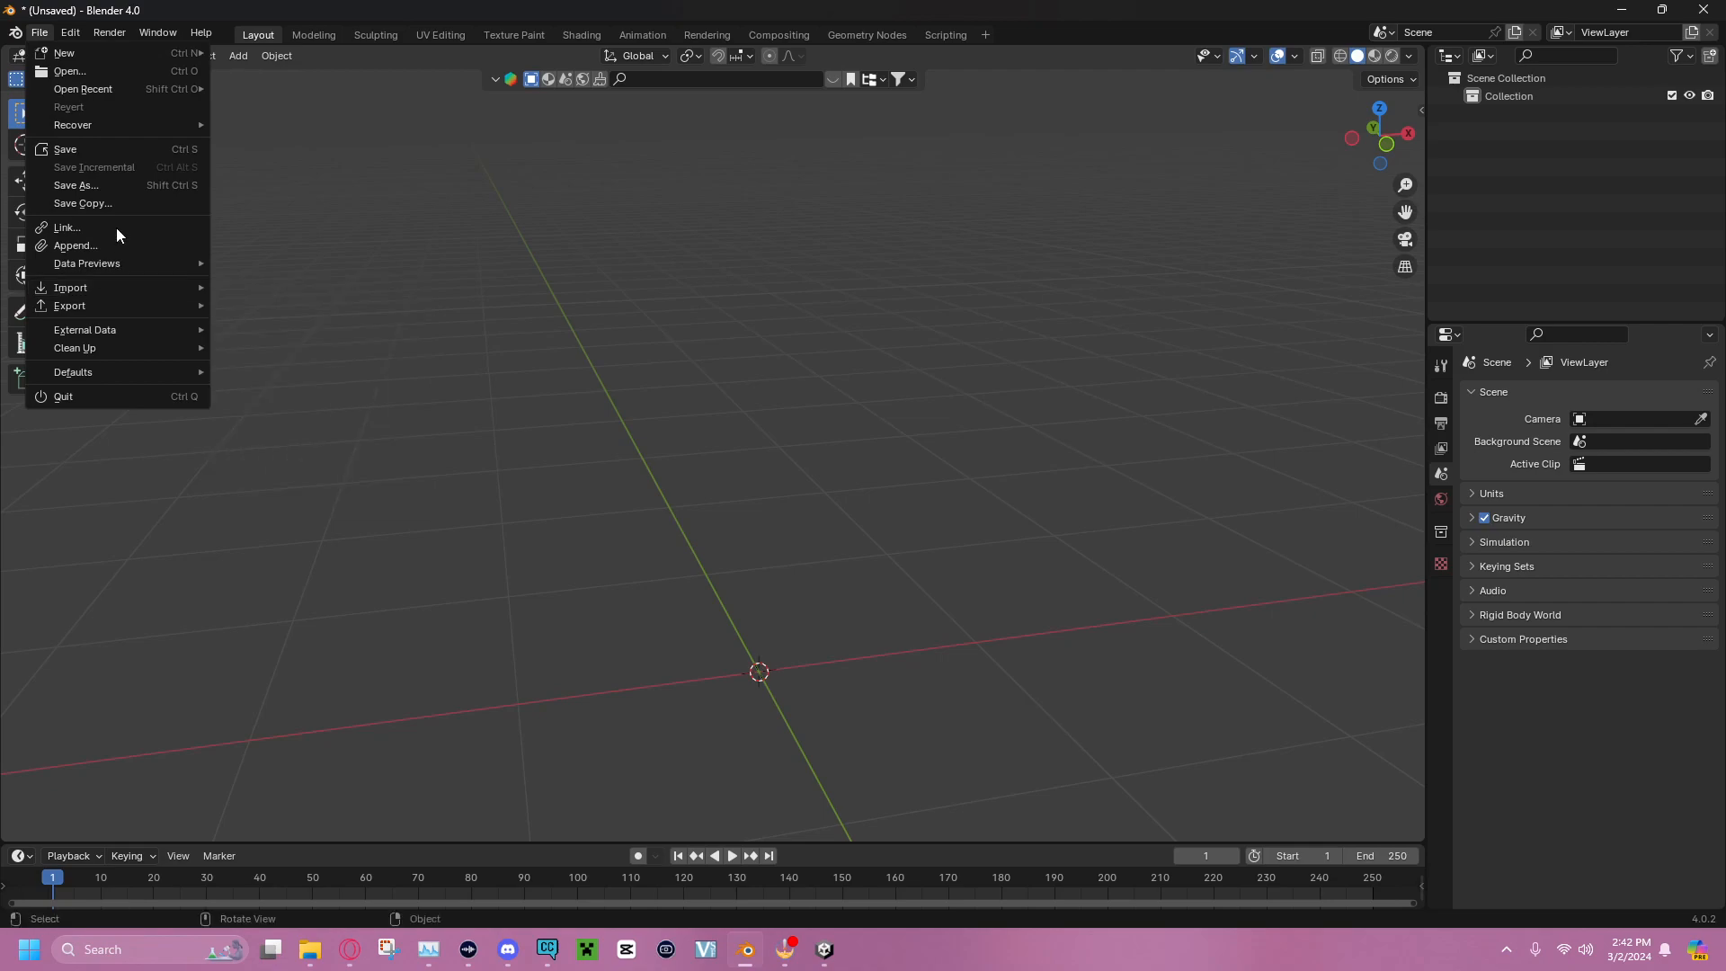
click(98, 74)
click(890, 503)
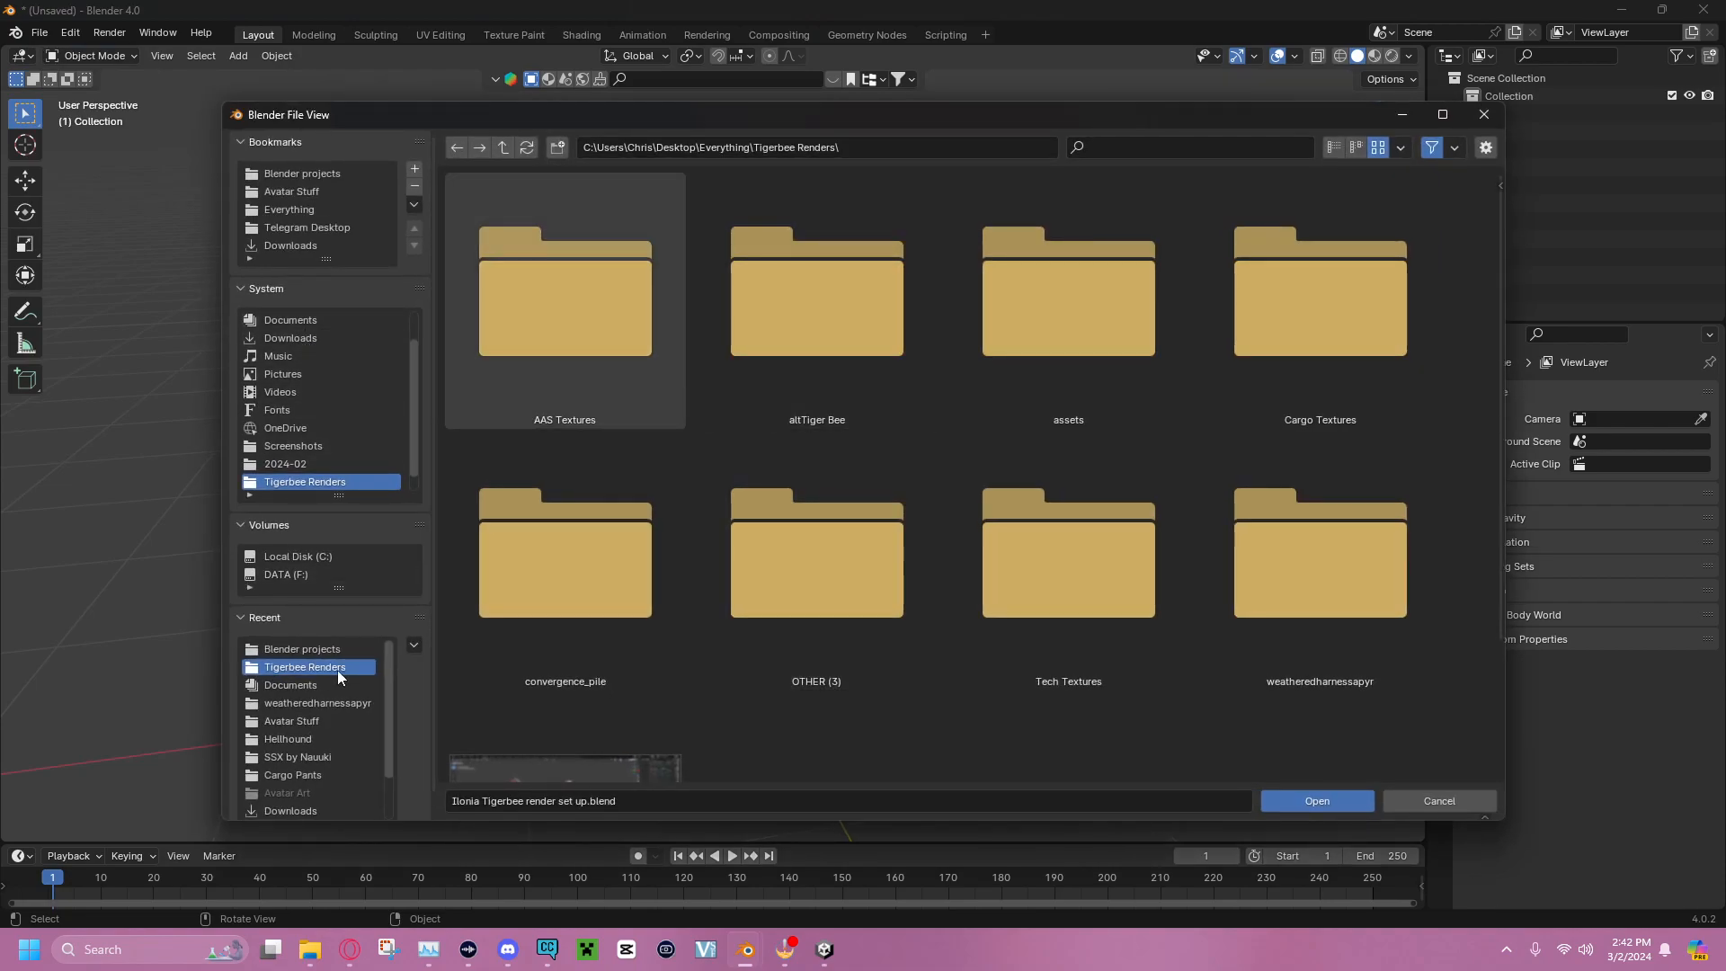
click(332, 647)
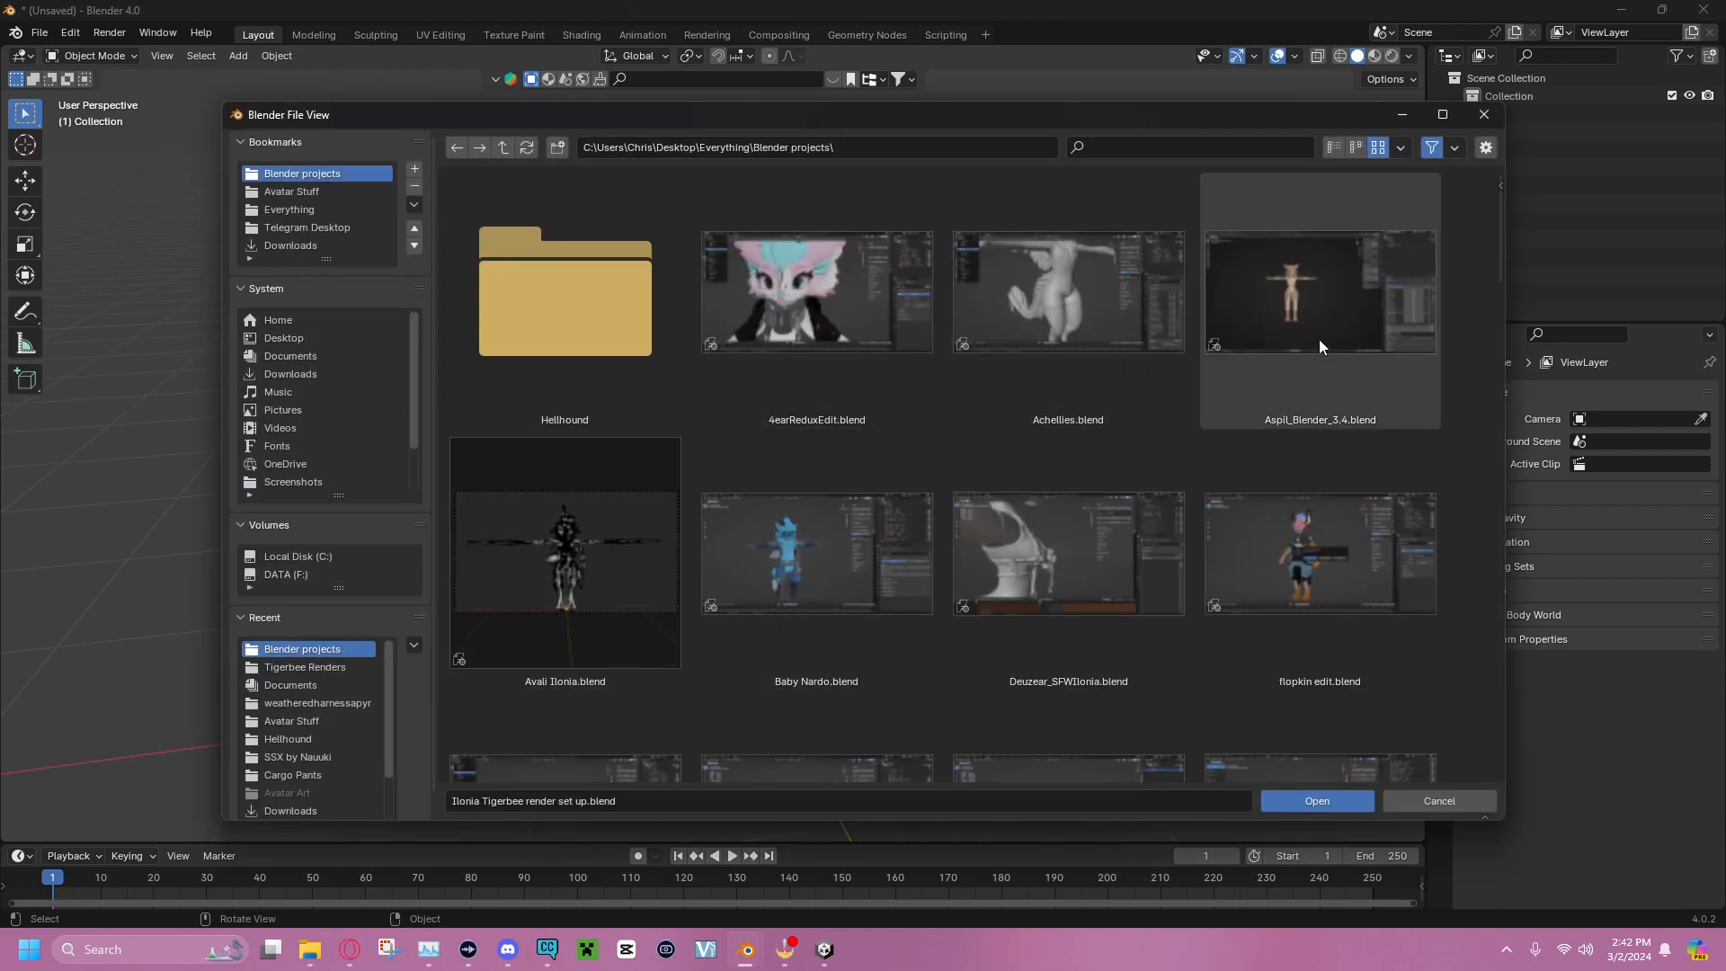
click(1373, 306)
click(1314, 797)
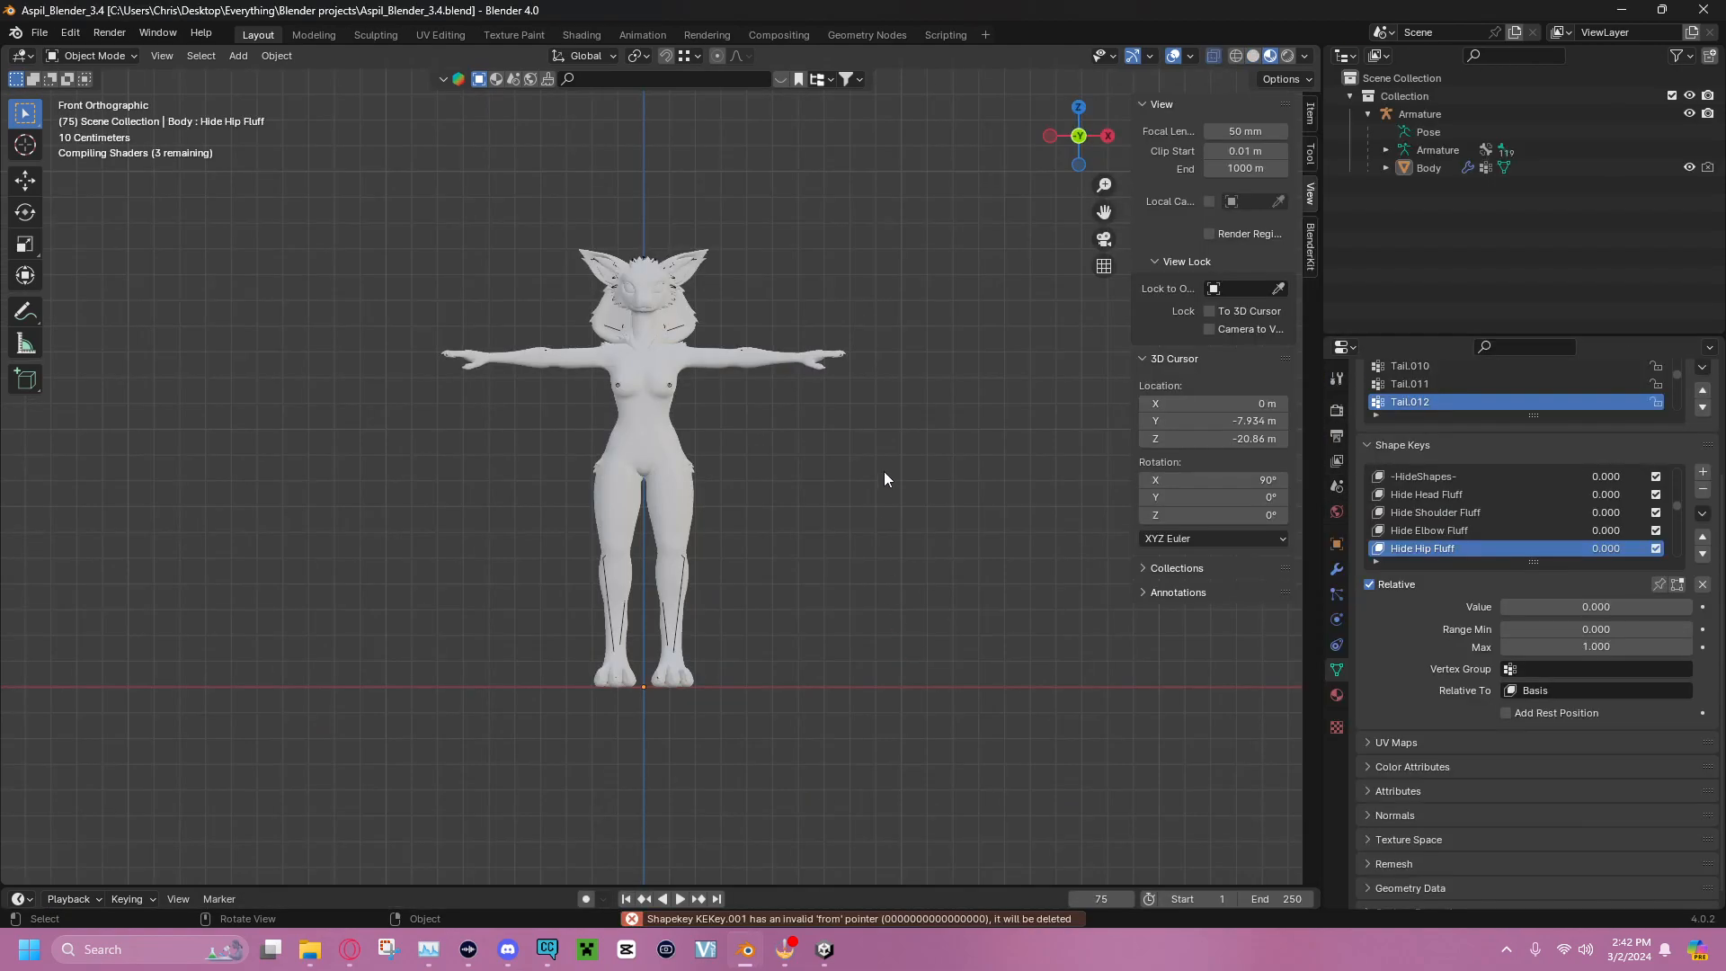
Enlarge the outliner and show the avatar in solid shading with X-ray turned off
middle_drag(567, 273, 827, 412)
scroll(564, 326, up, 5)
scroll(807, 282, down, 3)
drag(1422, 338, 1429, 478)
click(1253, 55)
key(alt+z)
middle_drag(868, 310, 647, 319)
click(1212, 57)
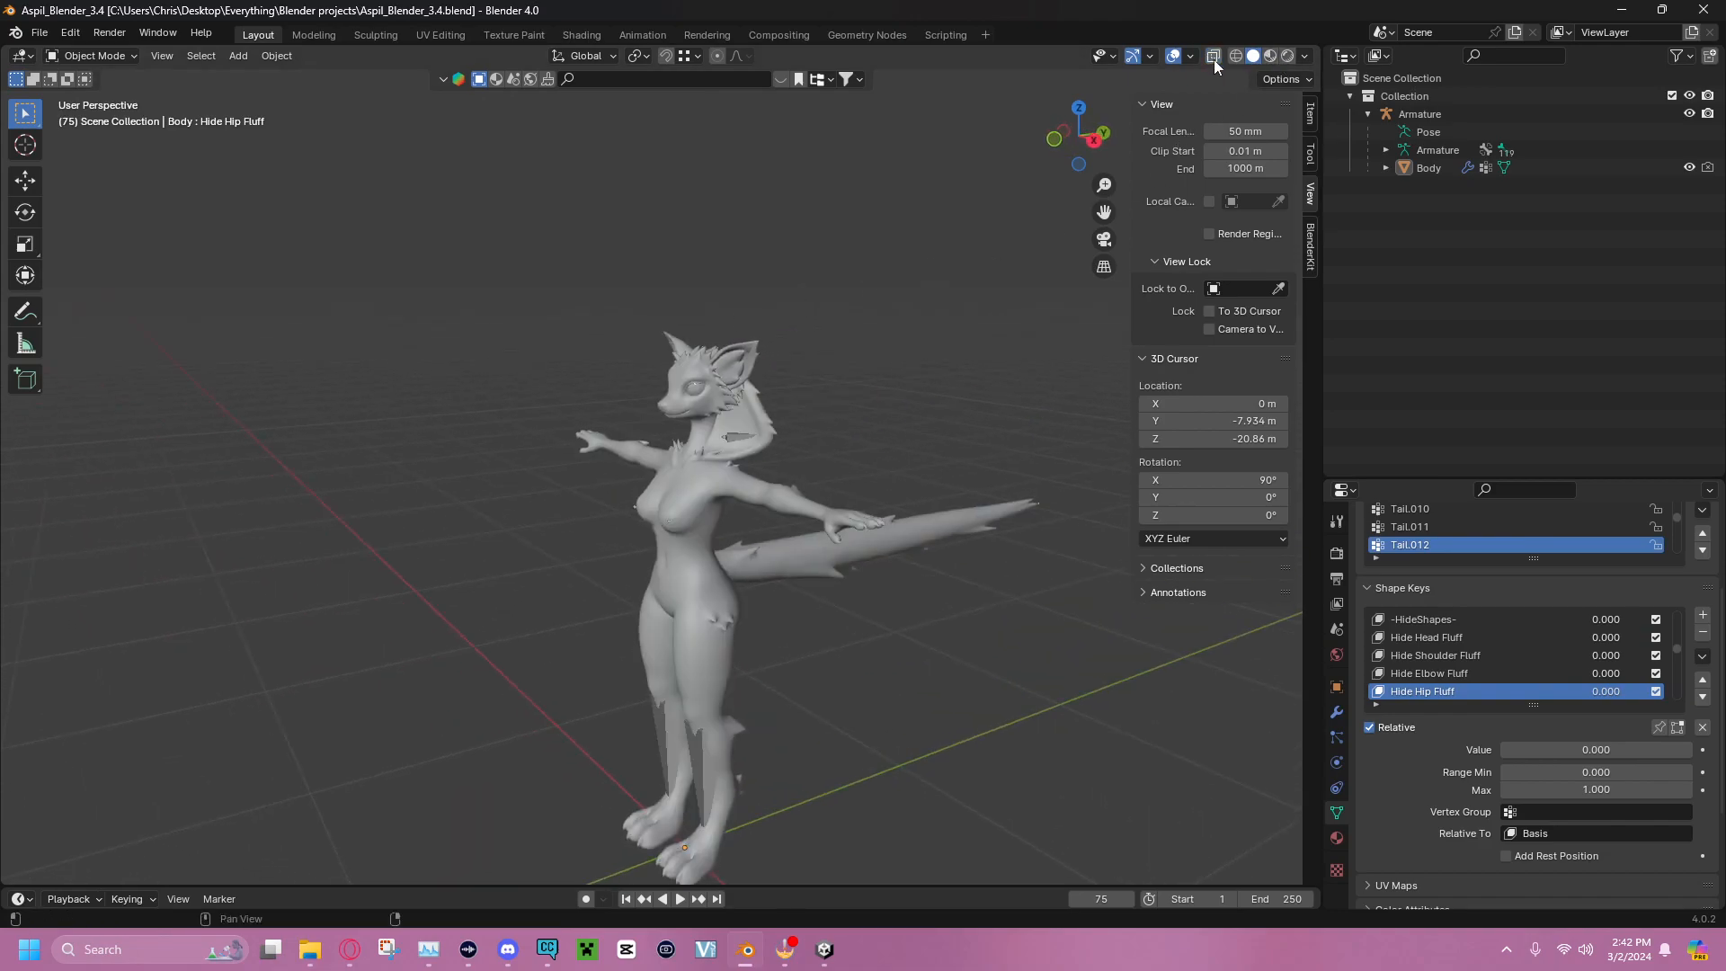
View the avatar's topology in wireframe shading and return to solid shading
mouse_move(865, 342)
middle_down()
mouse_move(985, 322)
mouse_move(919, 385)
mouse_move(834, 285)
middle_up()
scroll(942, 382, up, 4)
scroll(942, 383, up, 1)
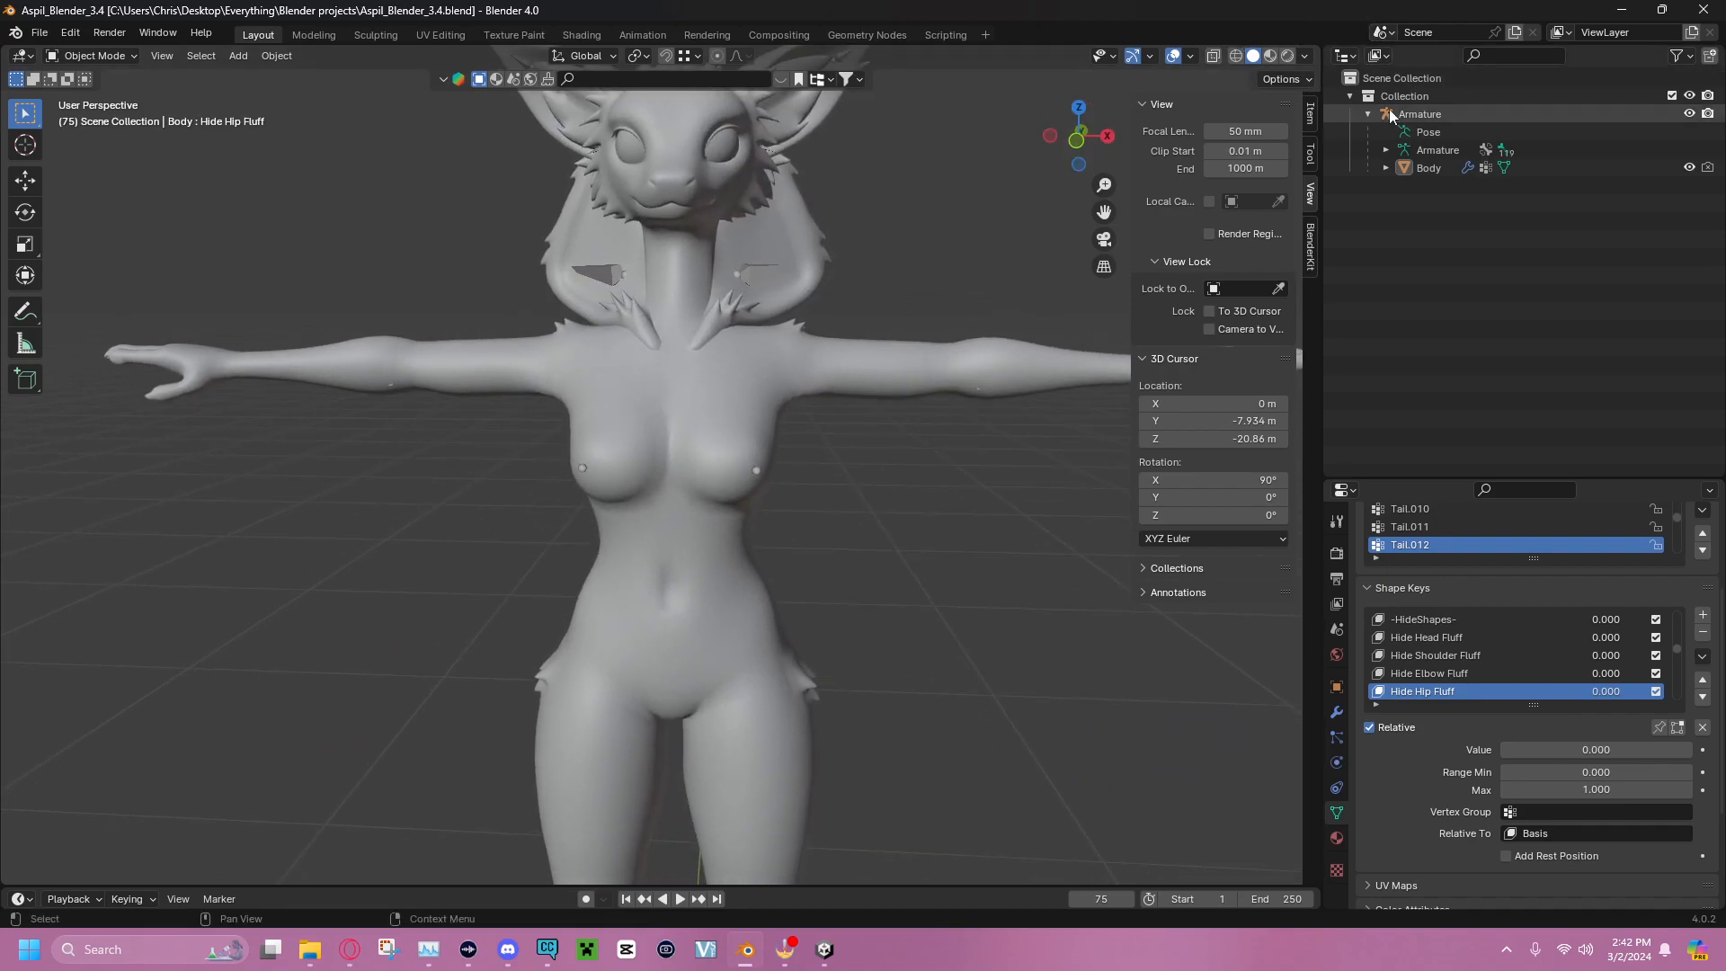
click(1235, 57)
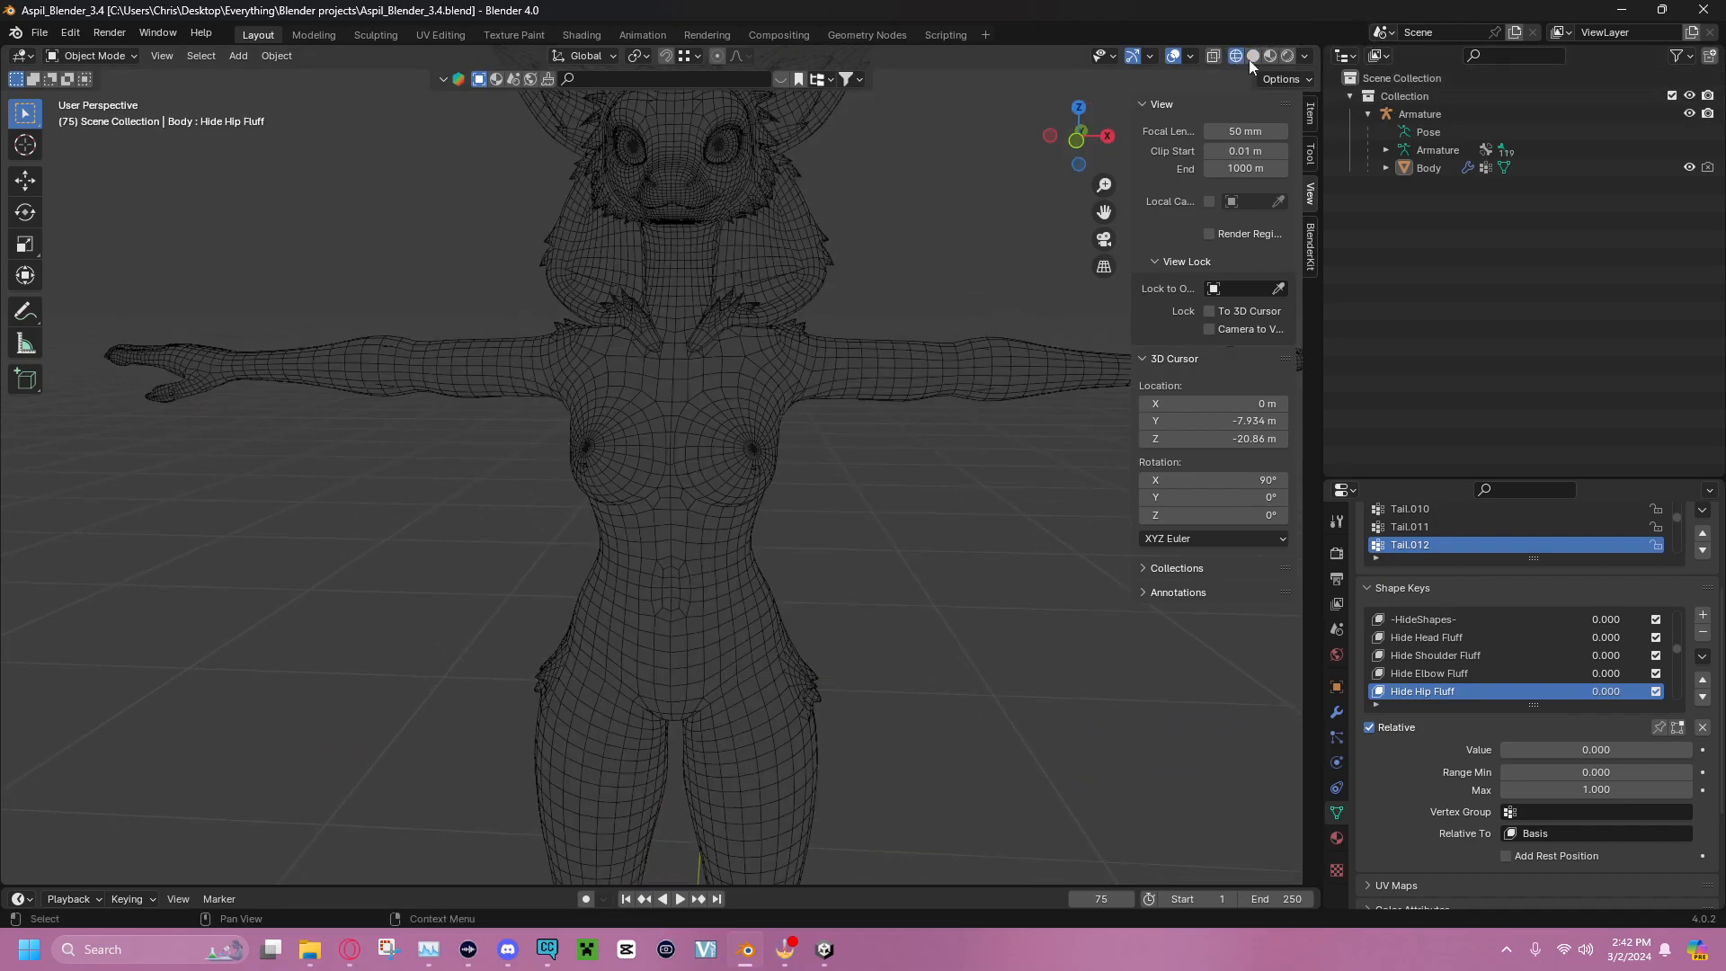
click(1254, 57)
mouse_move(1004, 178)
middle_down()
mouse_move(515, 223)
mouse_move(796, 194)
middle_up()
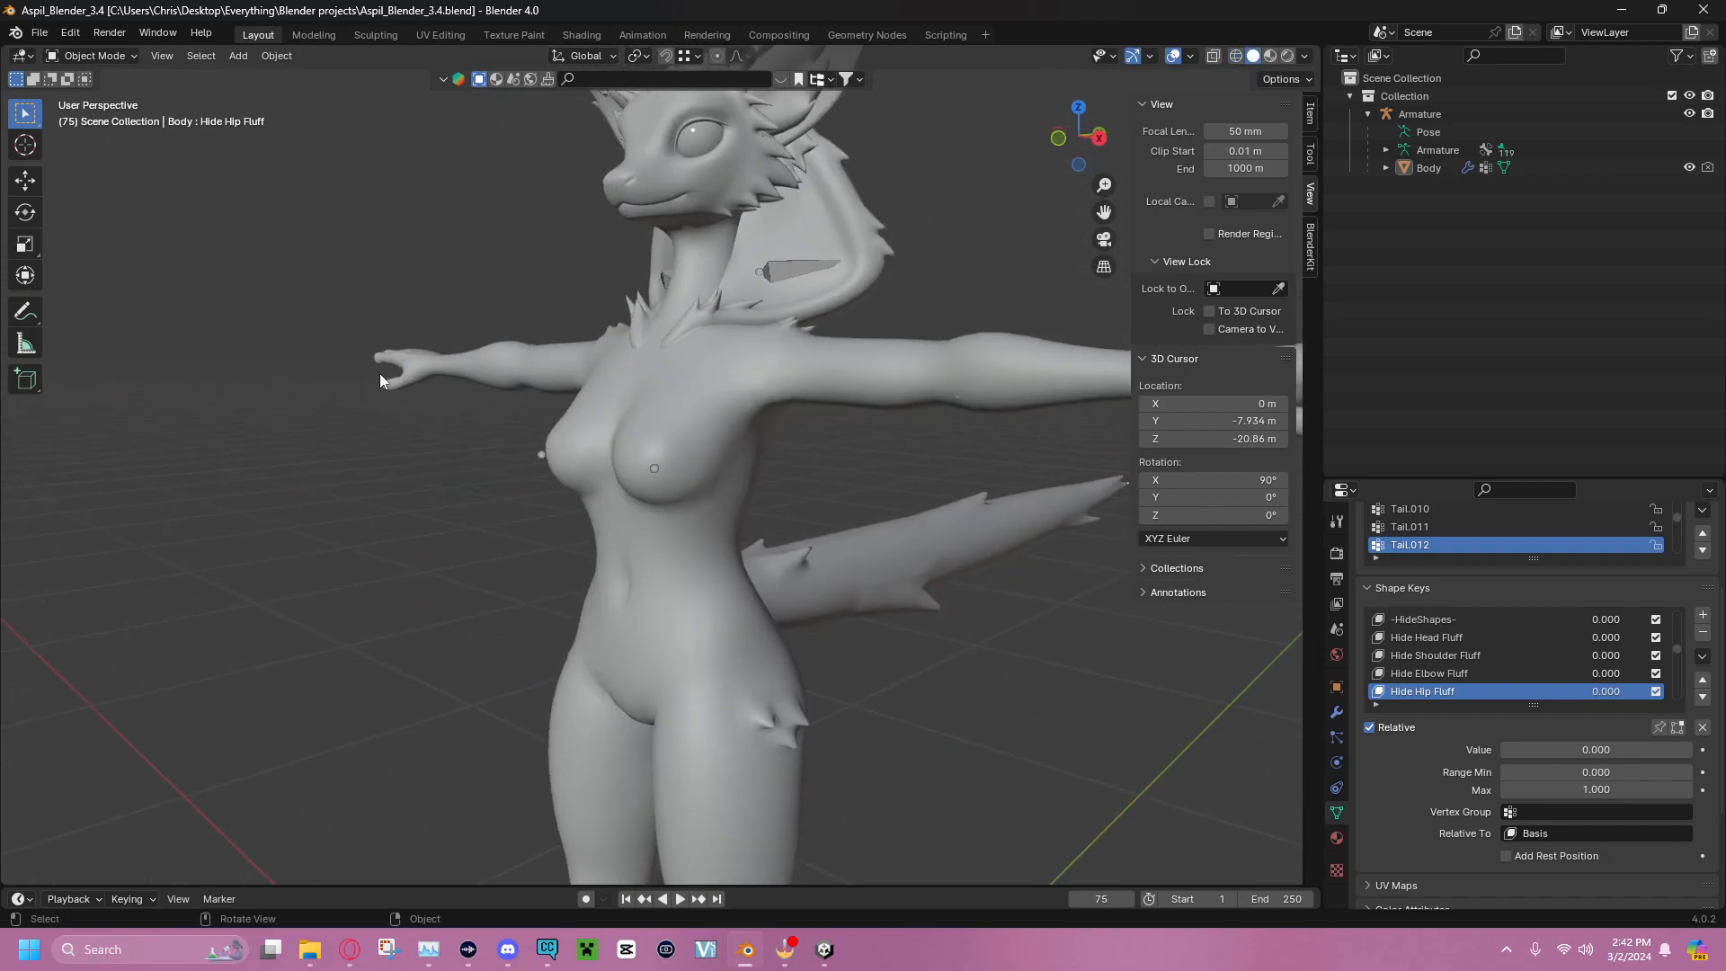
Preview the avatar in material preview and rendered shading, and return to solid shading
click(1271, 56)
mouse_move(647, 225)
middle_down()
mouse_move(505, 270)
mouse_move(642, 270)
middle_up()
click(1288, 55)
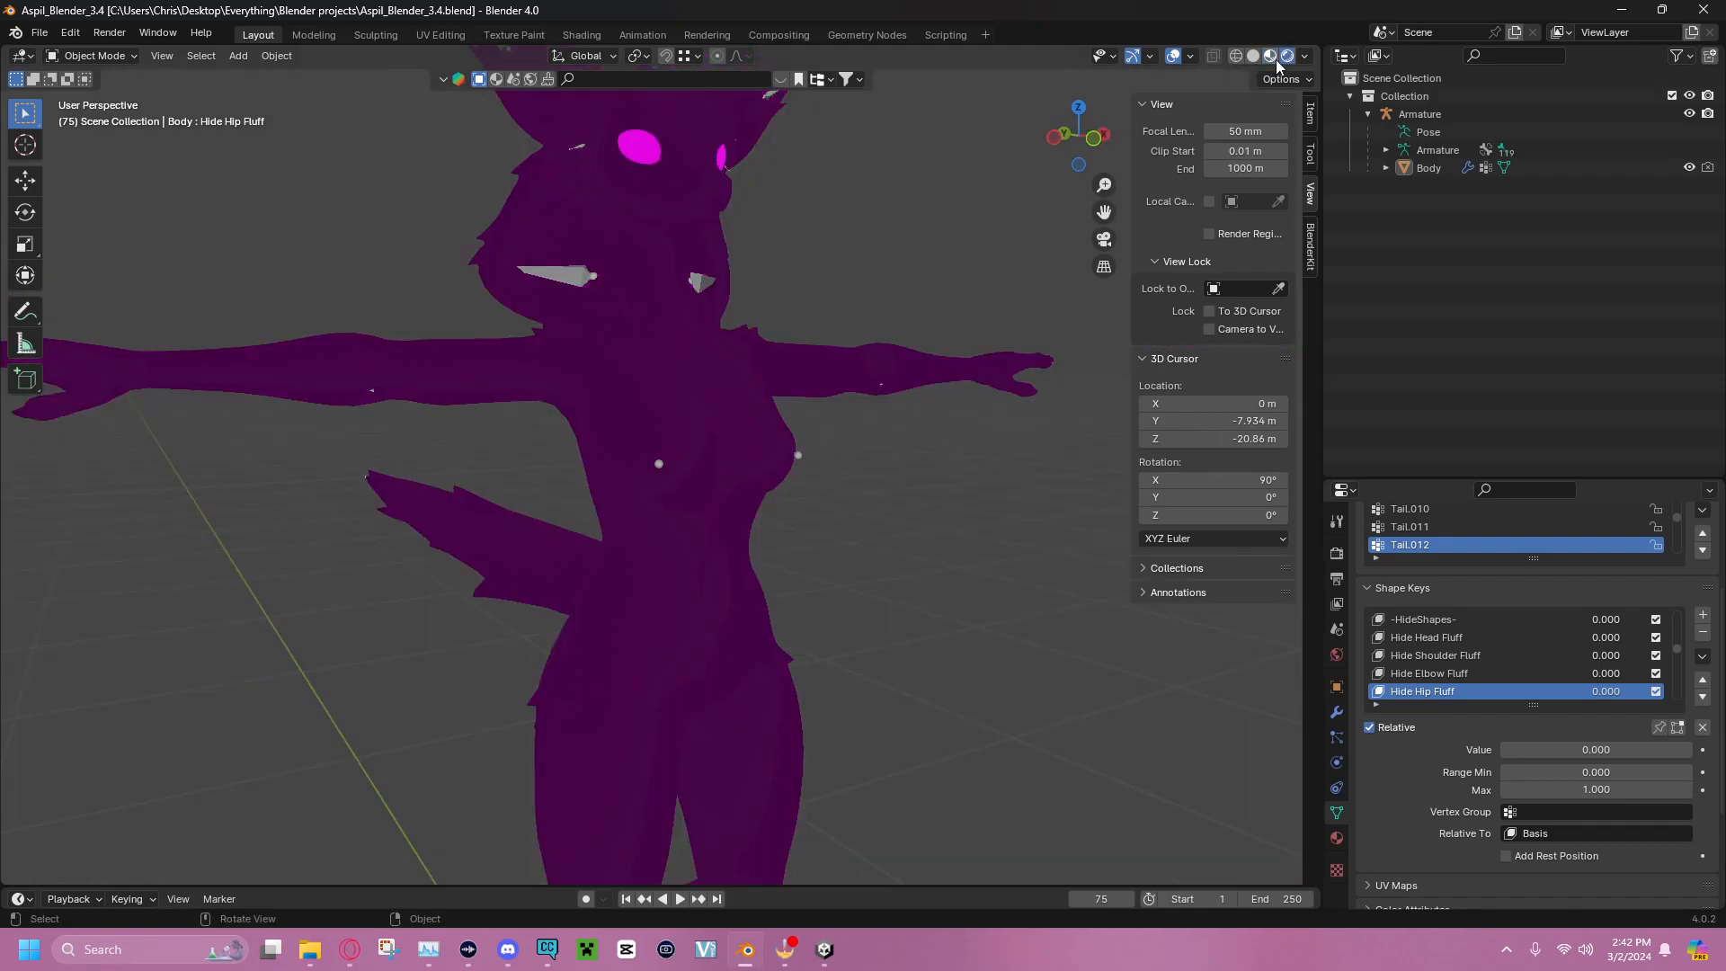
click(1271, 56)
click(1253, 56)
drag(1098, 146, 731, 257)
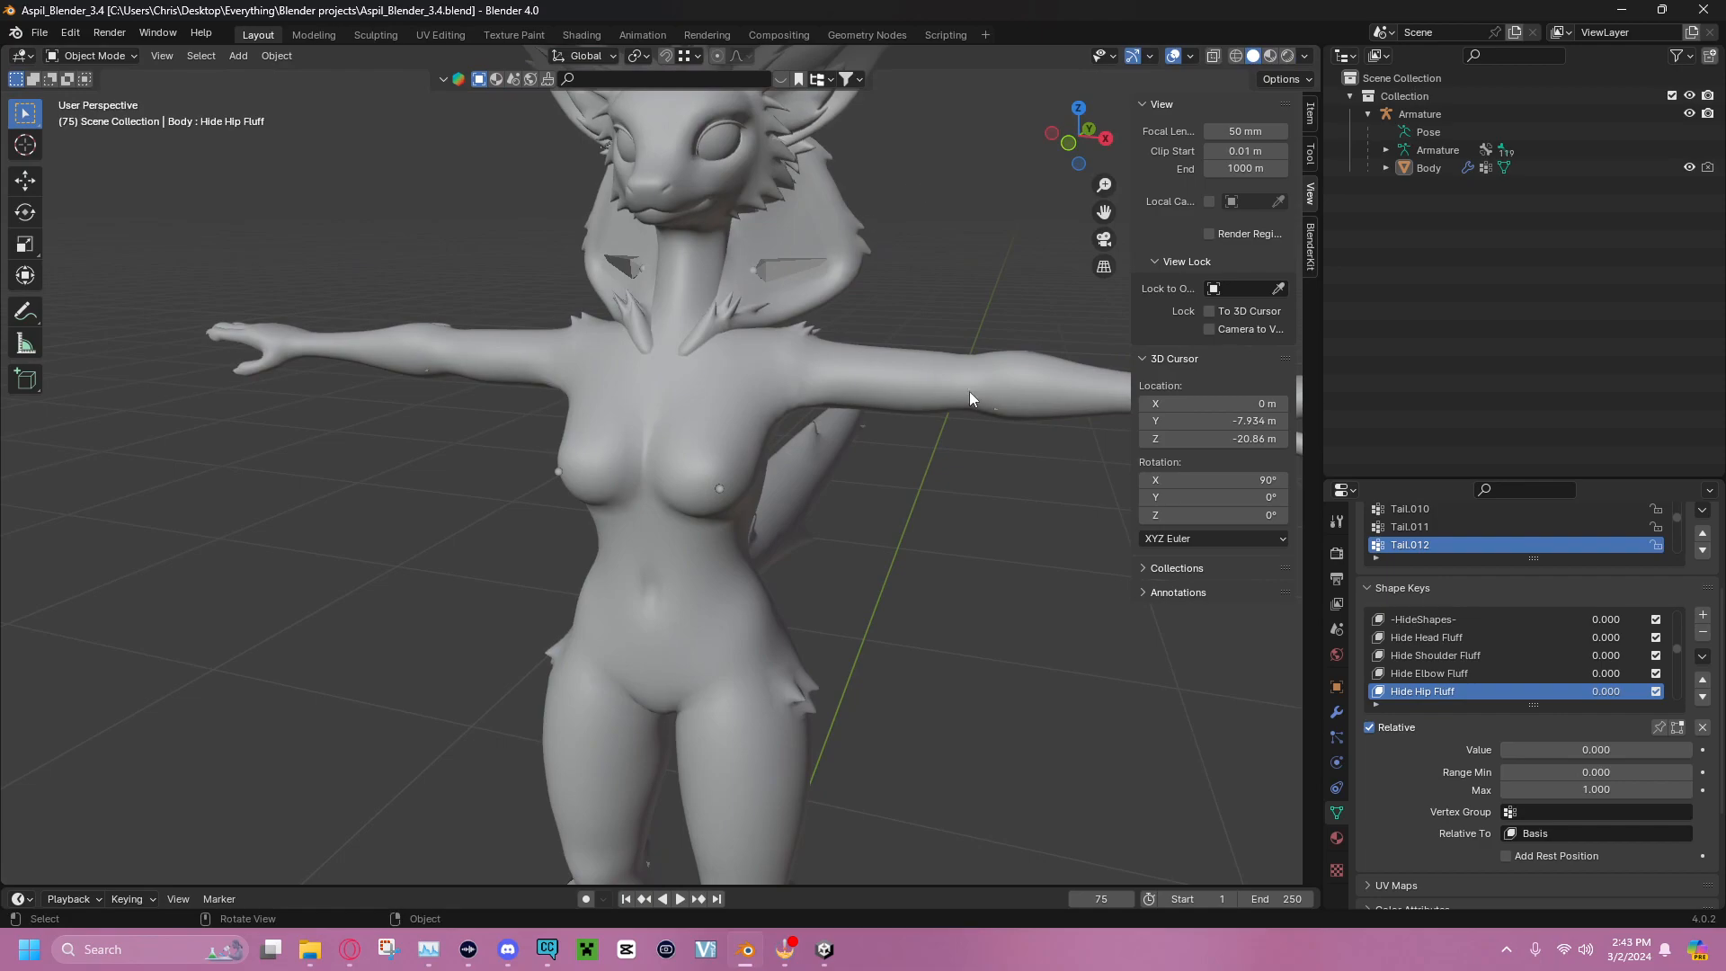
click(1273, 56)
click(1253, 55)
Examine the bones inside the body with X-ray on and switch X-ray off again
middle_drag(919, 261, 996, 232)
click(1213, 55)
middle_drag(855, 369, 558, 300)
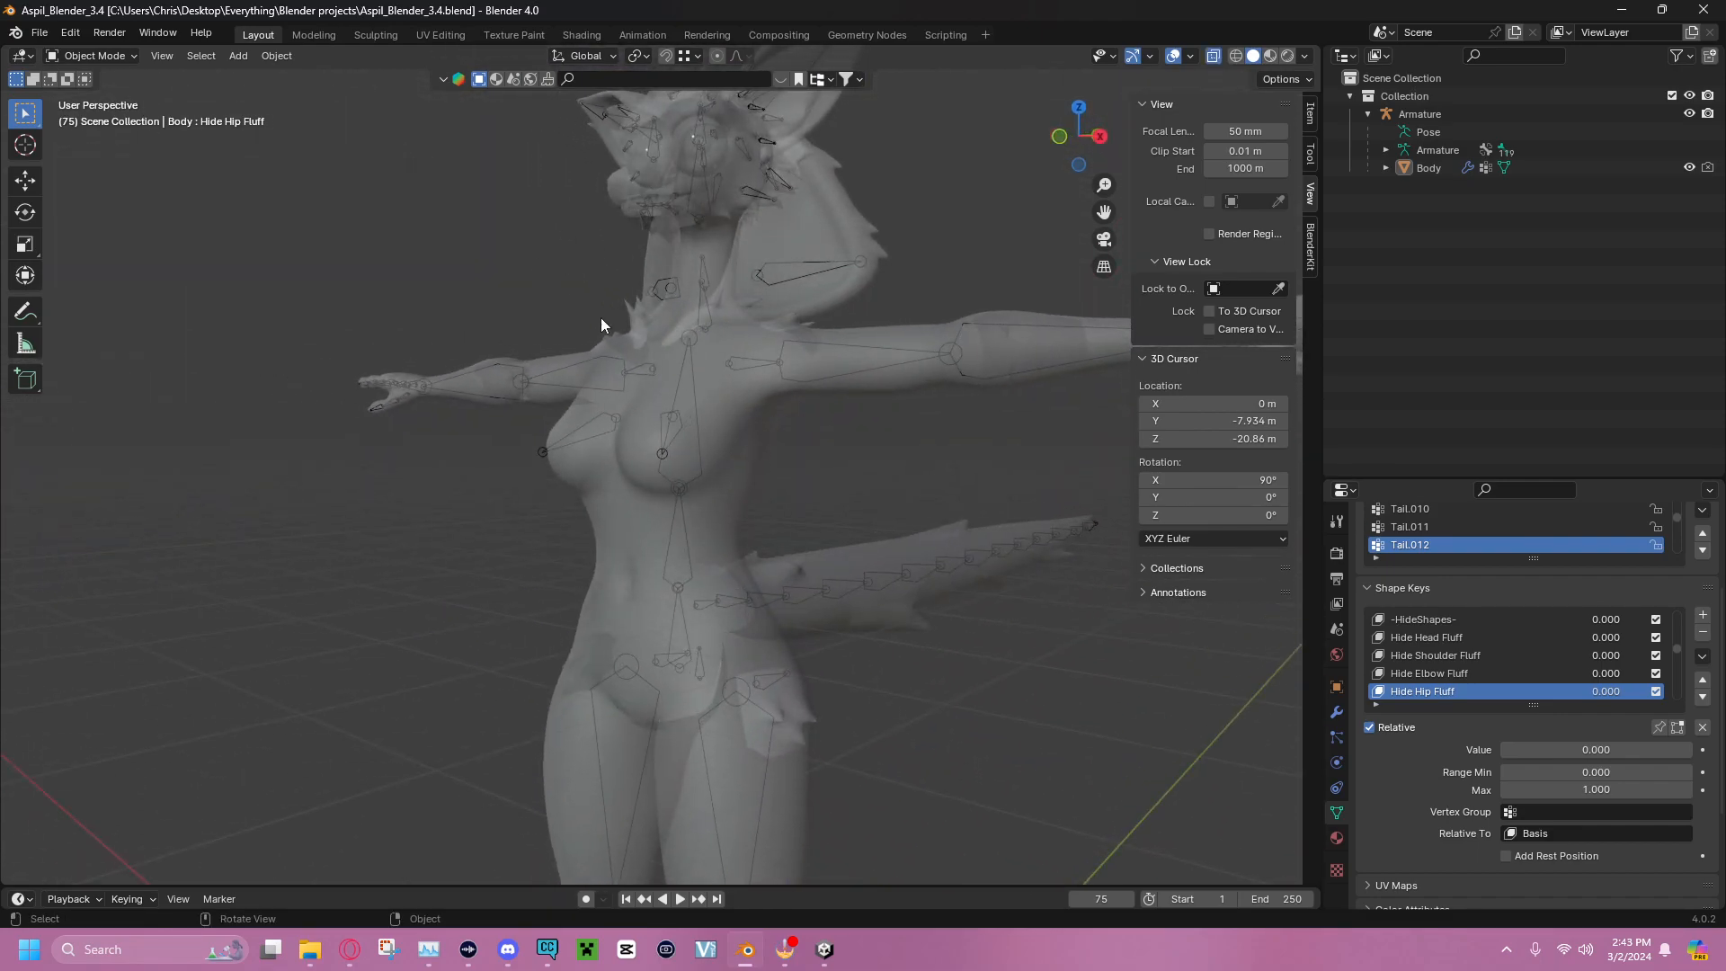
click(1213, 56)
middle_drag(482, 365, 606, 375)
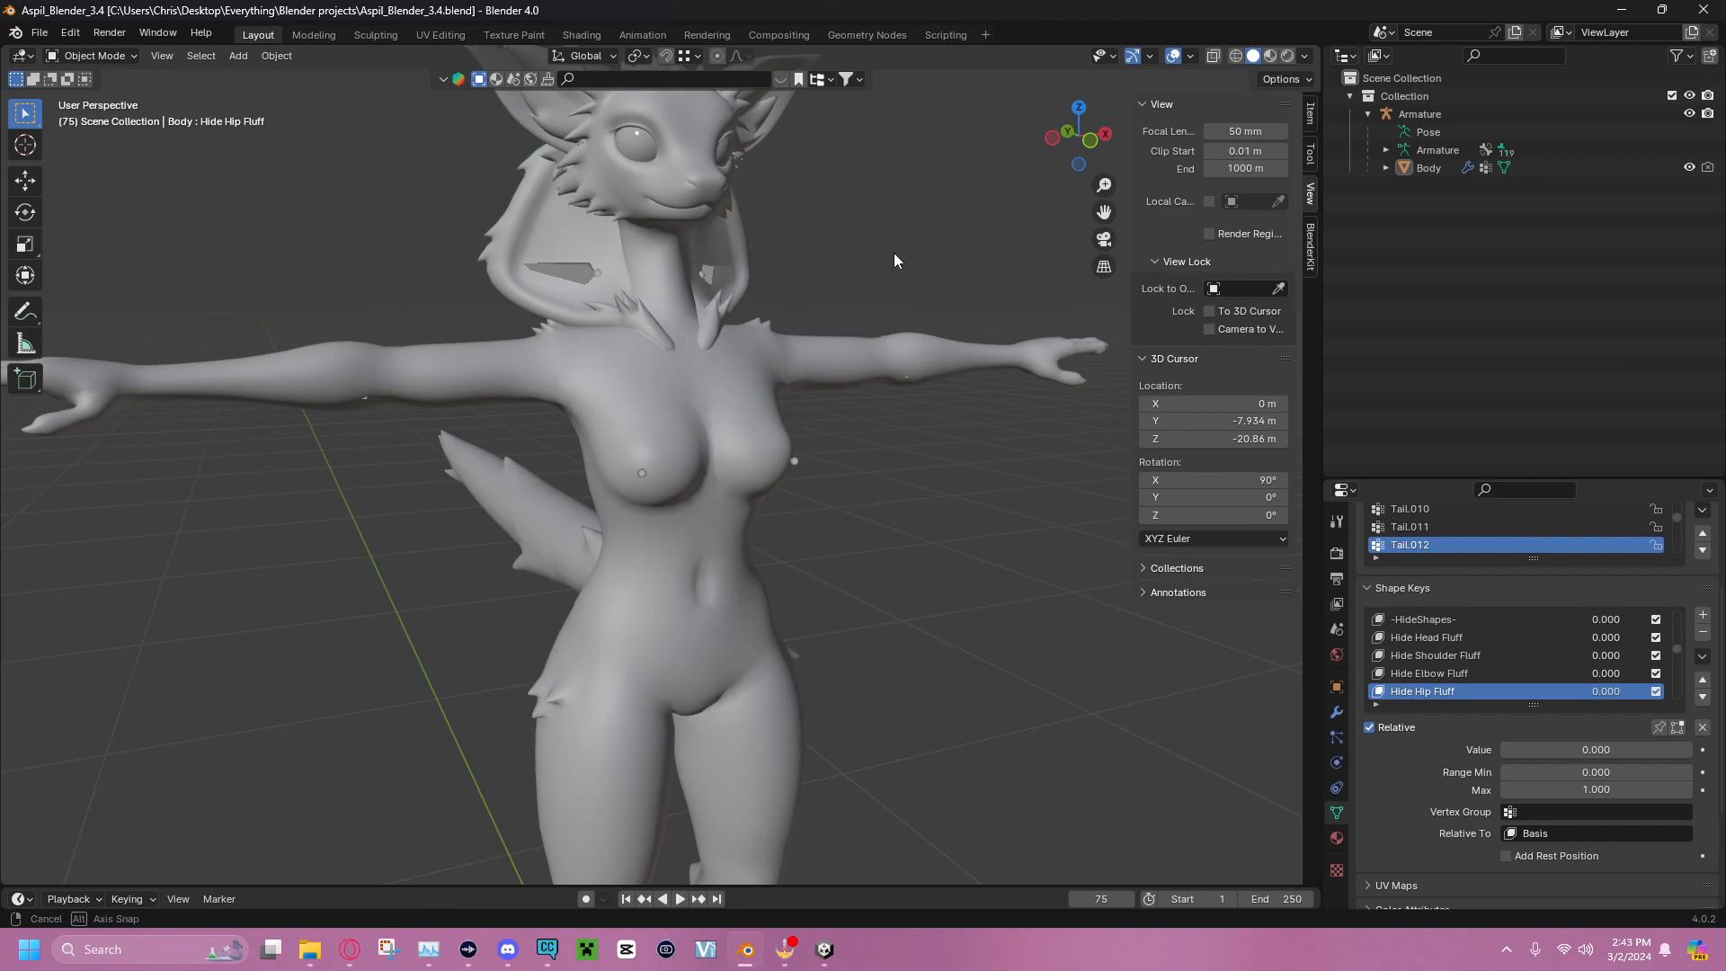
Collapse the 3D viewport's sidebar while the whole avatar is in view
middle_drag(897, 250, 856, 246)
scroll(854, 247, down, 5)
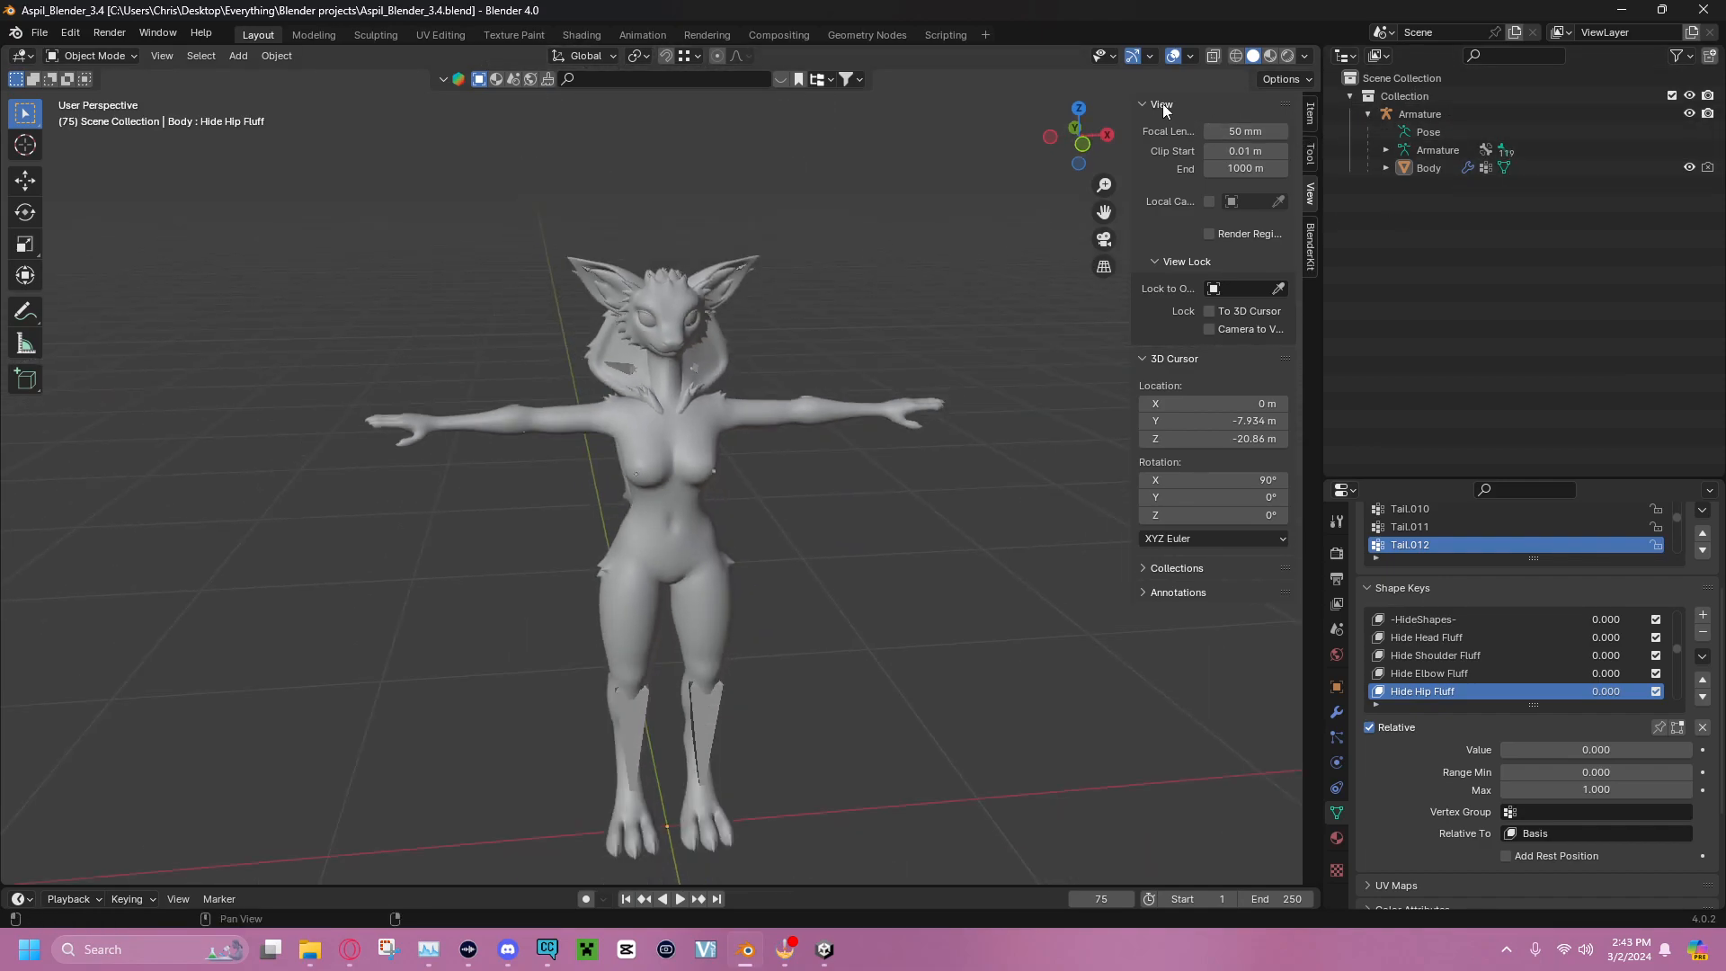
drag(1130, 102, 1300, 101)
Set the armature's viewport display to Wire and show its bones In Front of the mesh
click(1436, 151)
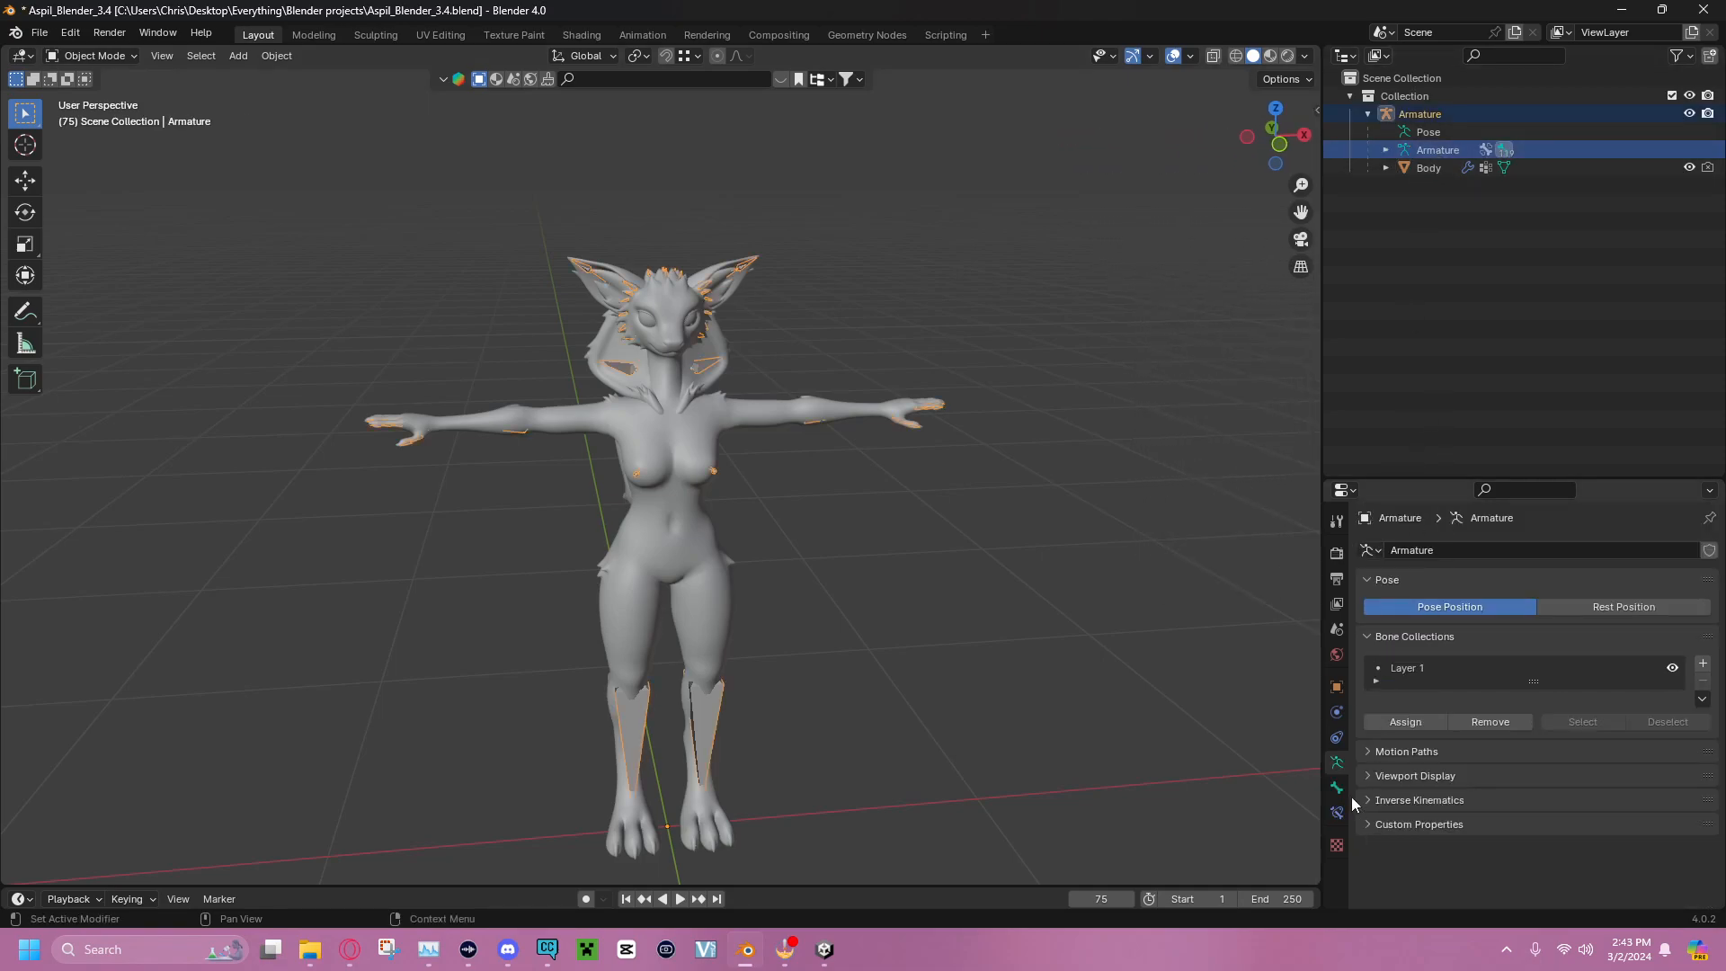
scroll(1399, 776, down, 2)
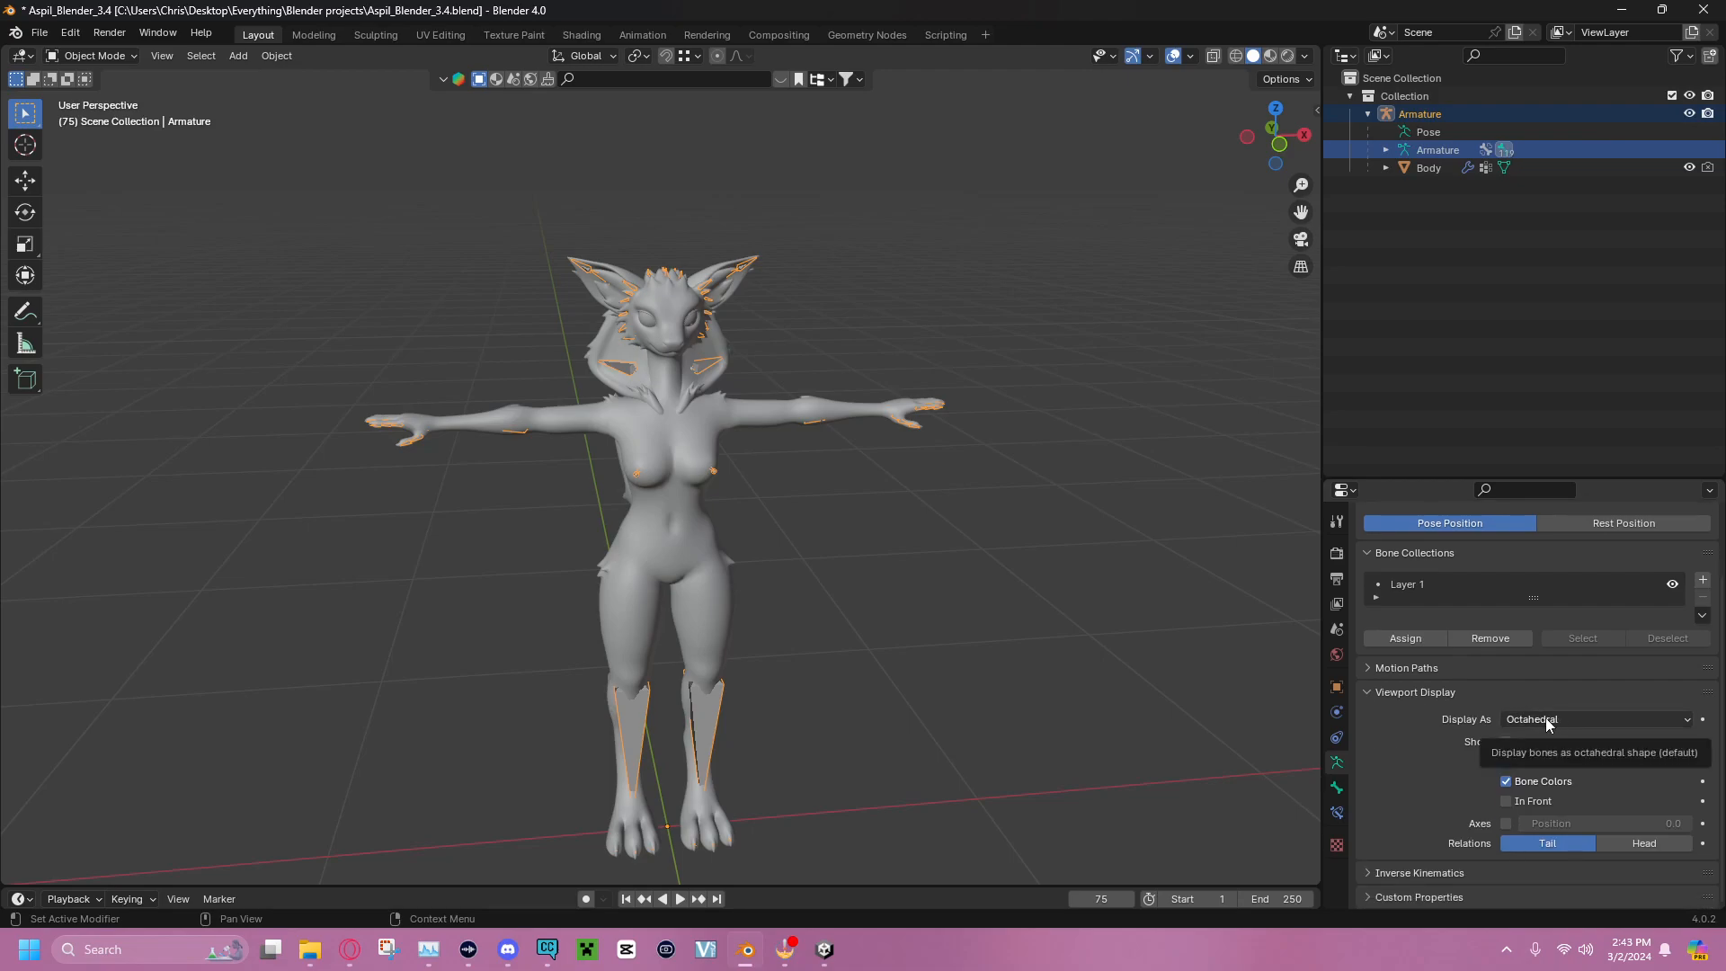
click(1587, 717)
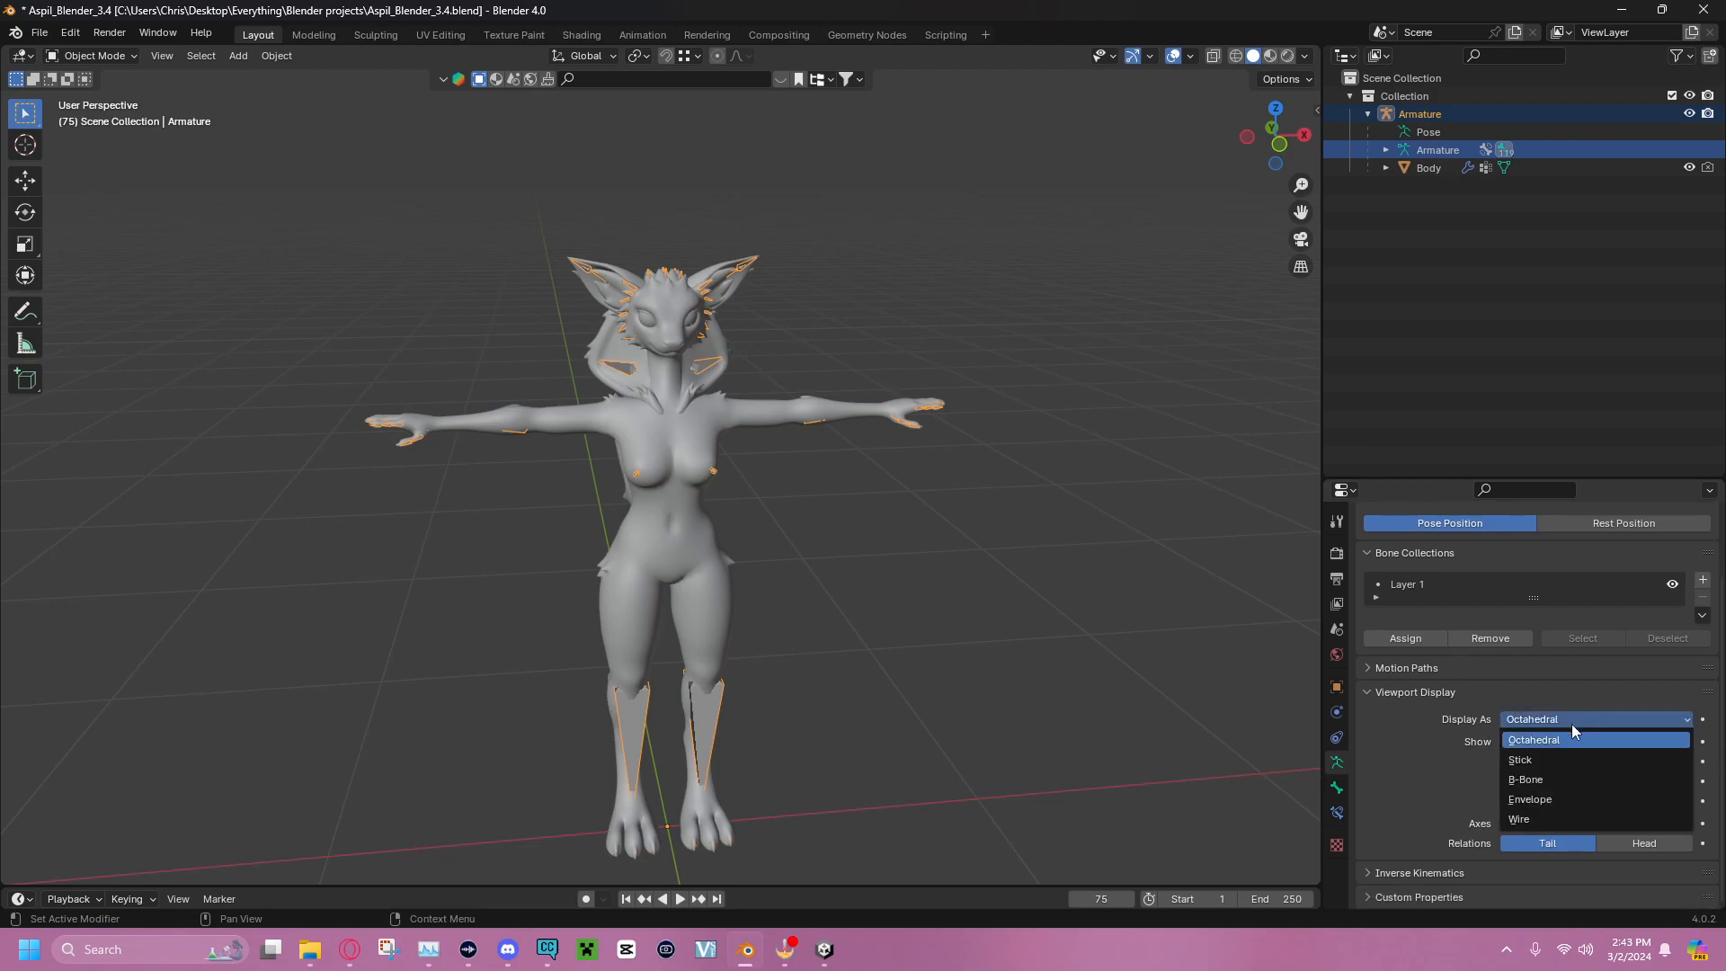
click(1526, 816)
click(1537, 802)
middle_drag(1222, 727, 912, 526)
click(912, 527)
scroll(887, 523, up, 5)
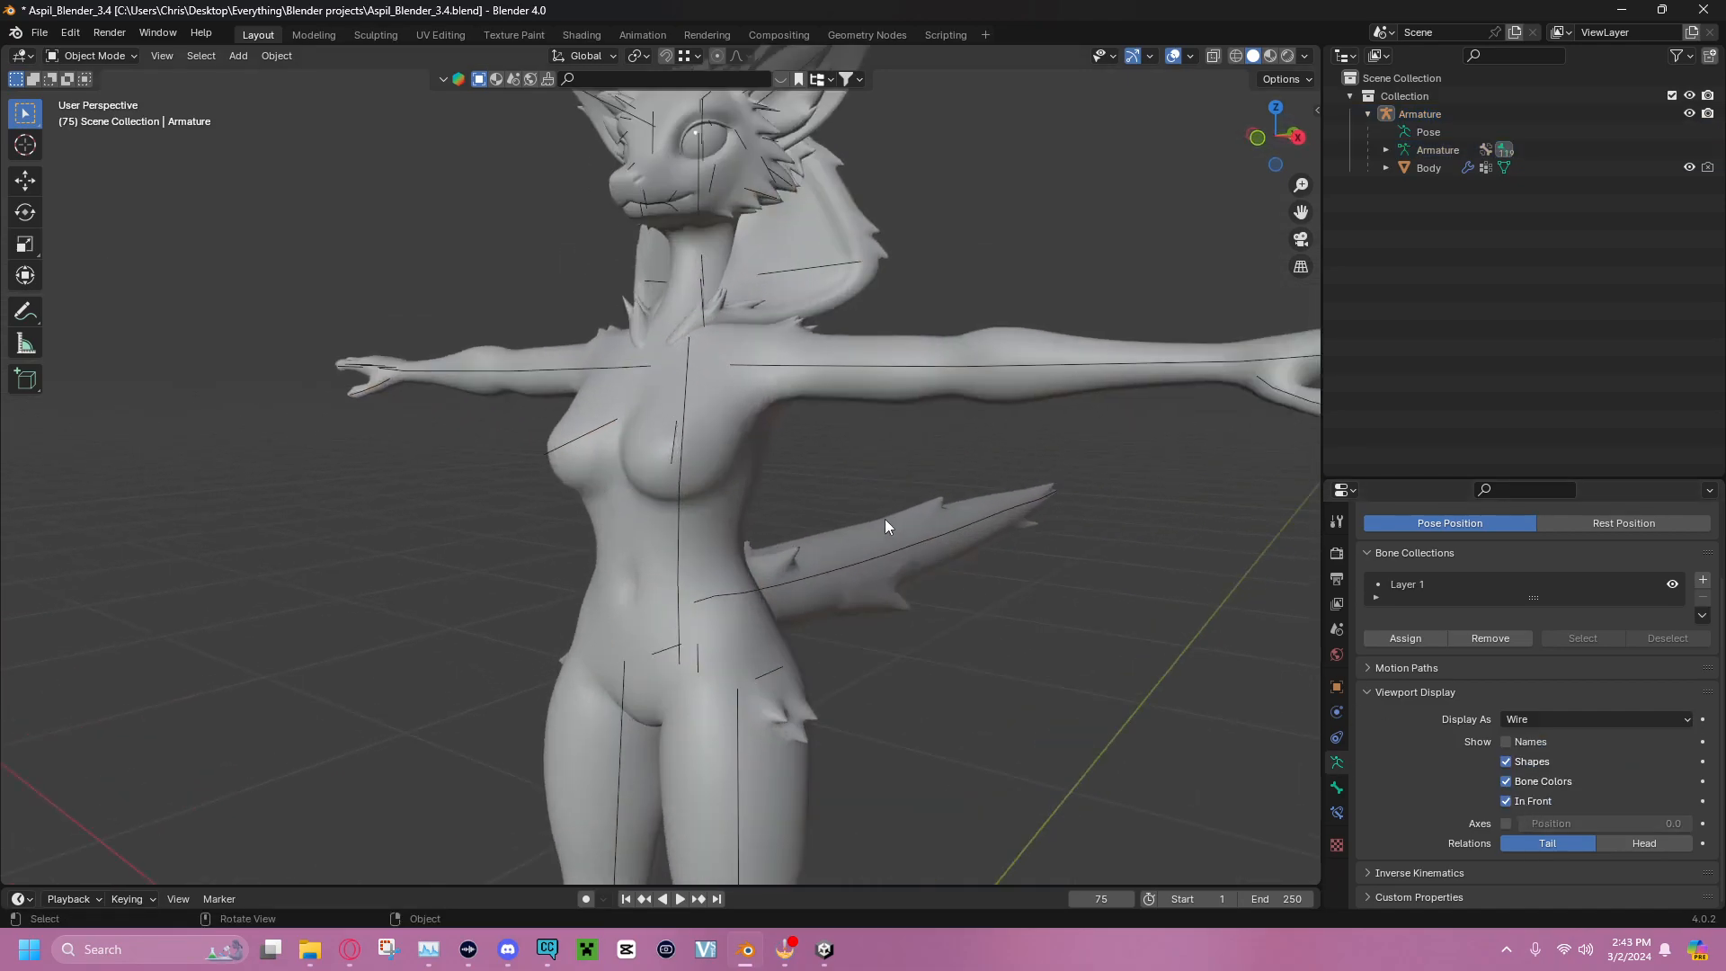
middle_drag(711, 338, 793, 329)
Change the armature's bone display to Octahedral, comparing it with the Stick style
click(1544, 716)
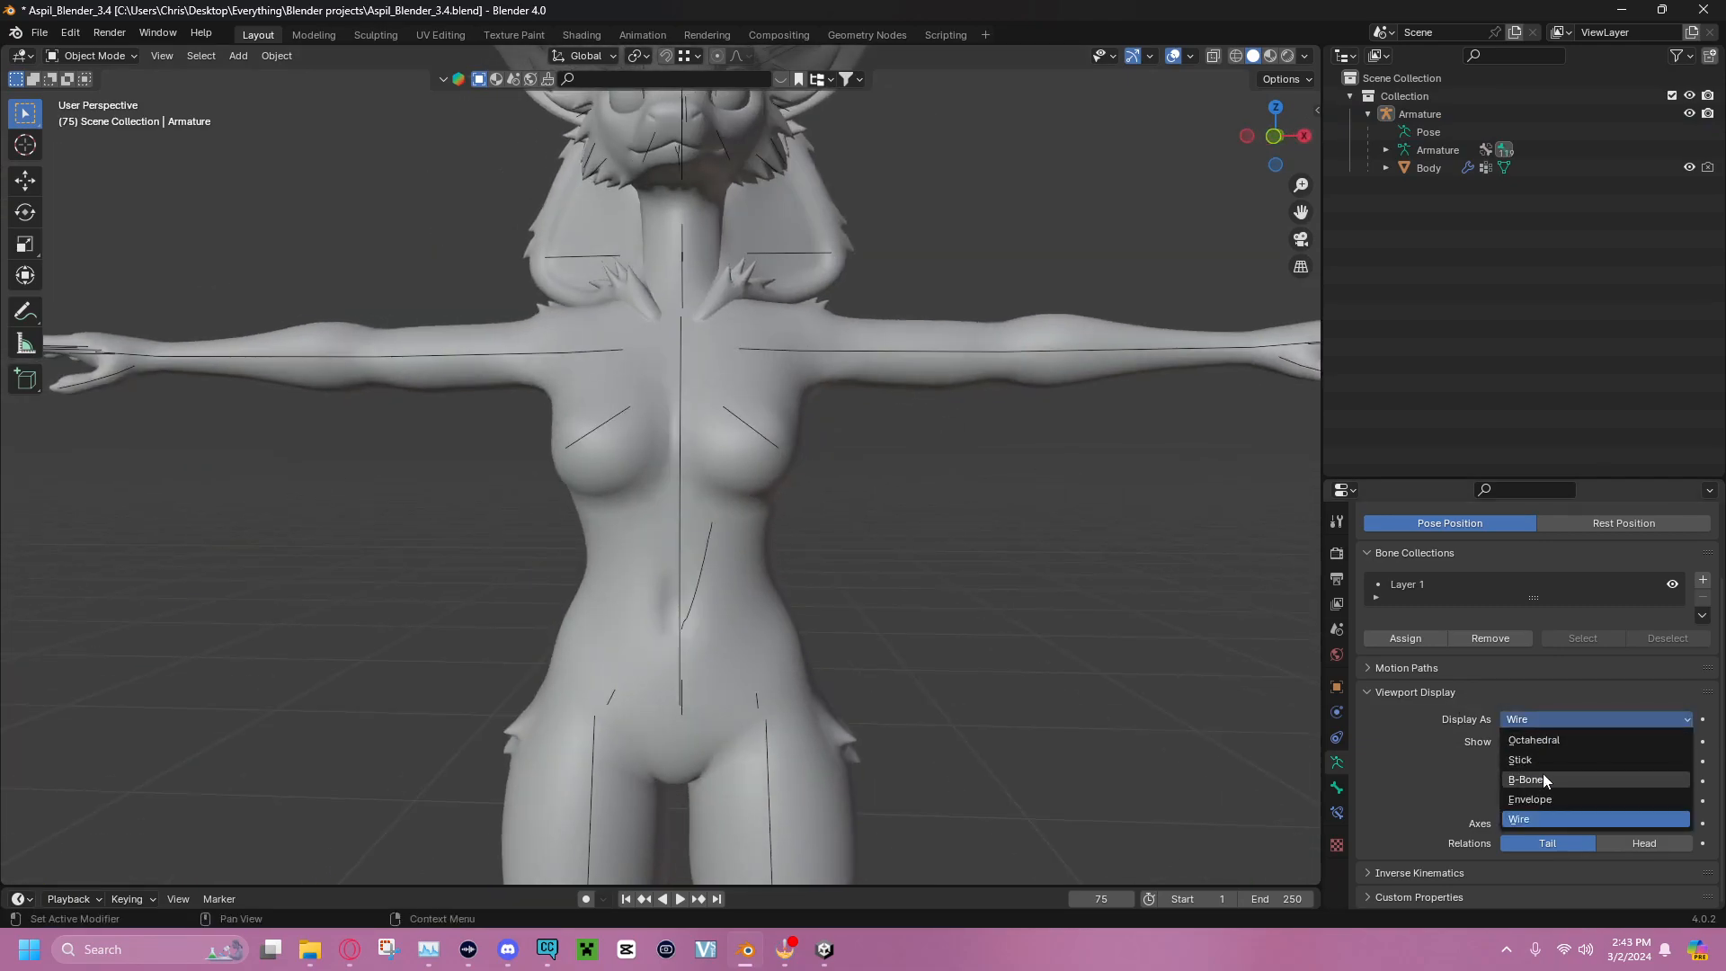
click(1546, 740)
click(1538, 719)
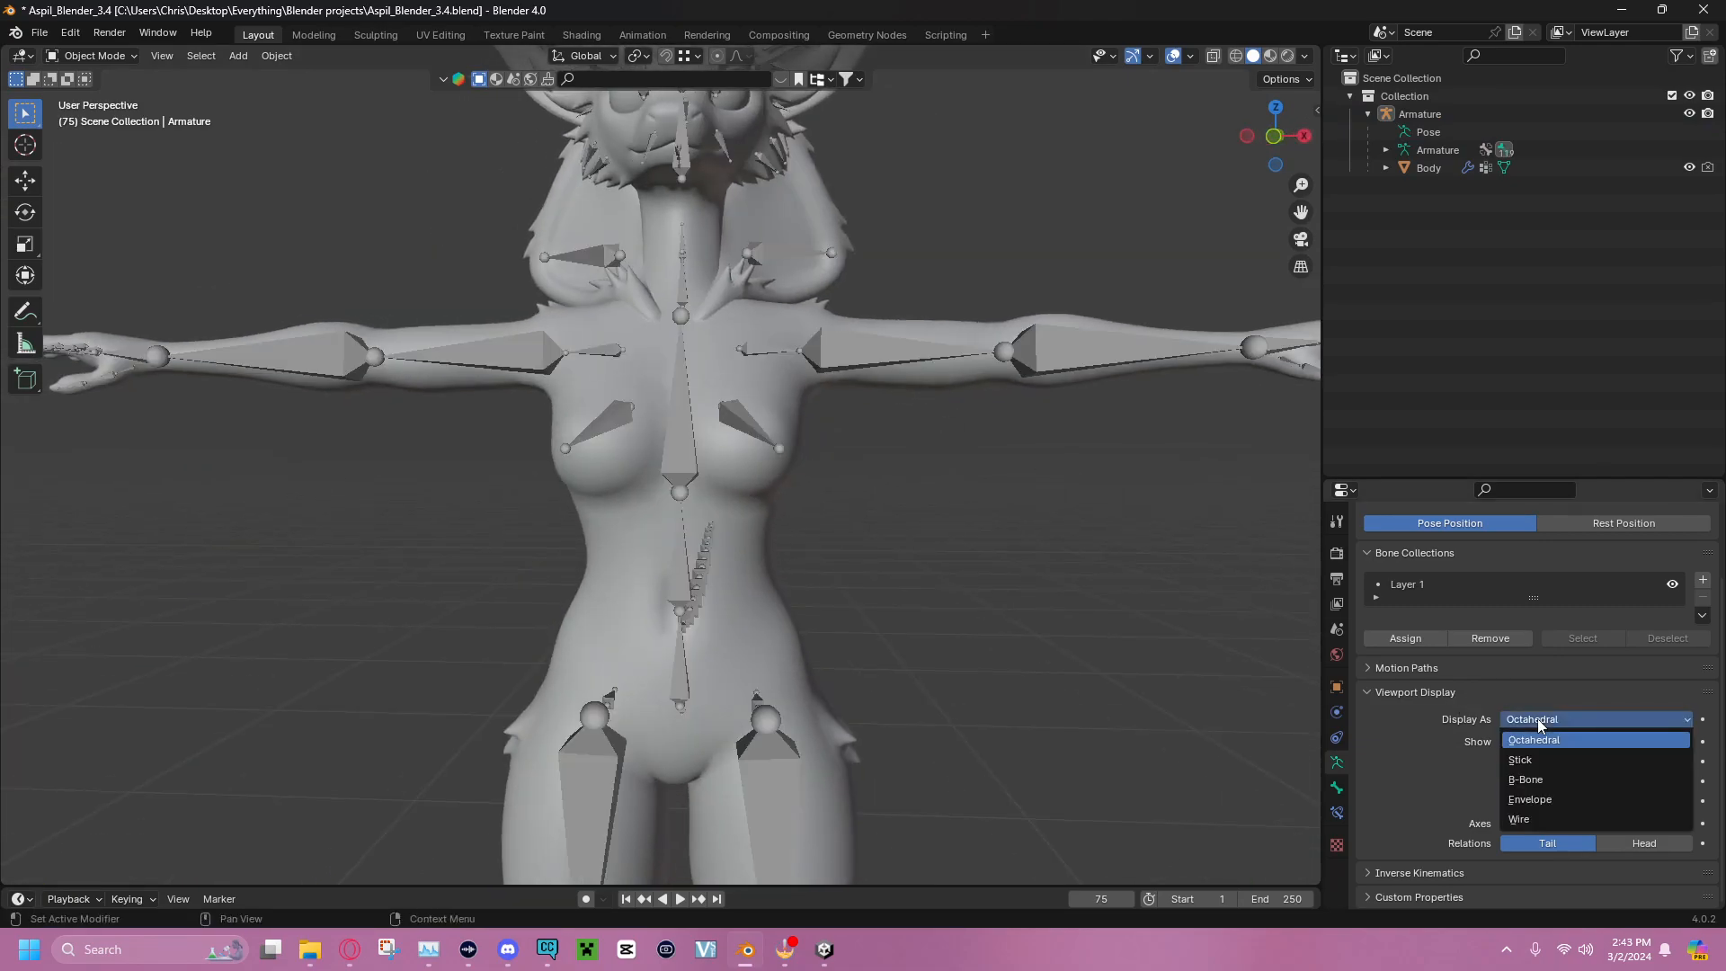
click(1537, 765)
middle_drag(1052, 465, 1124, 503)
click(1556, 715)
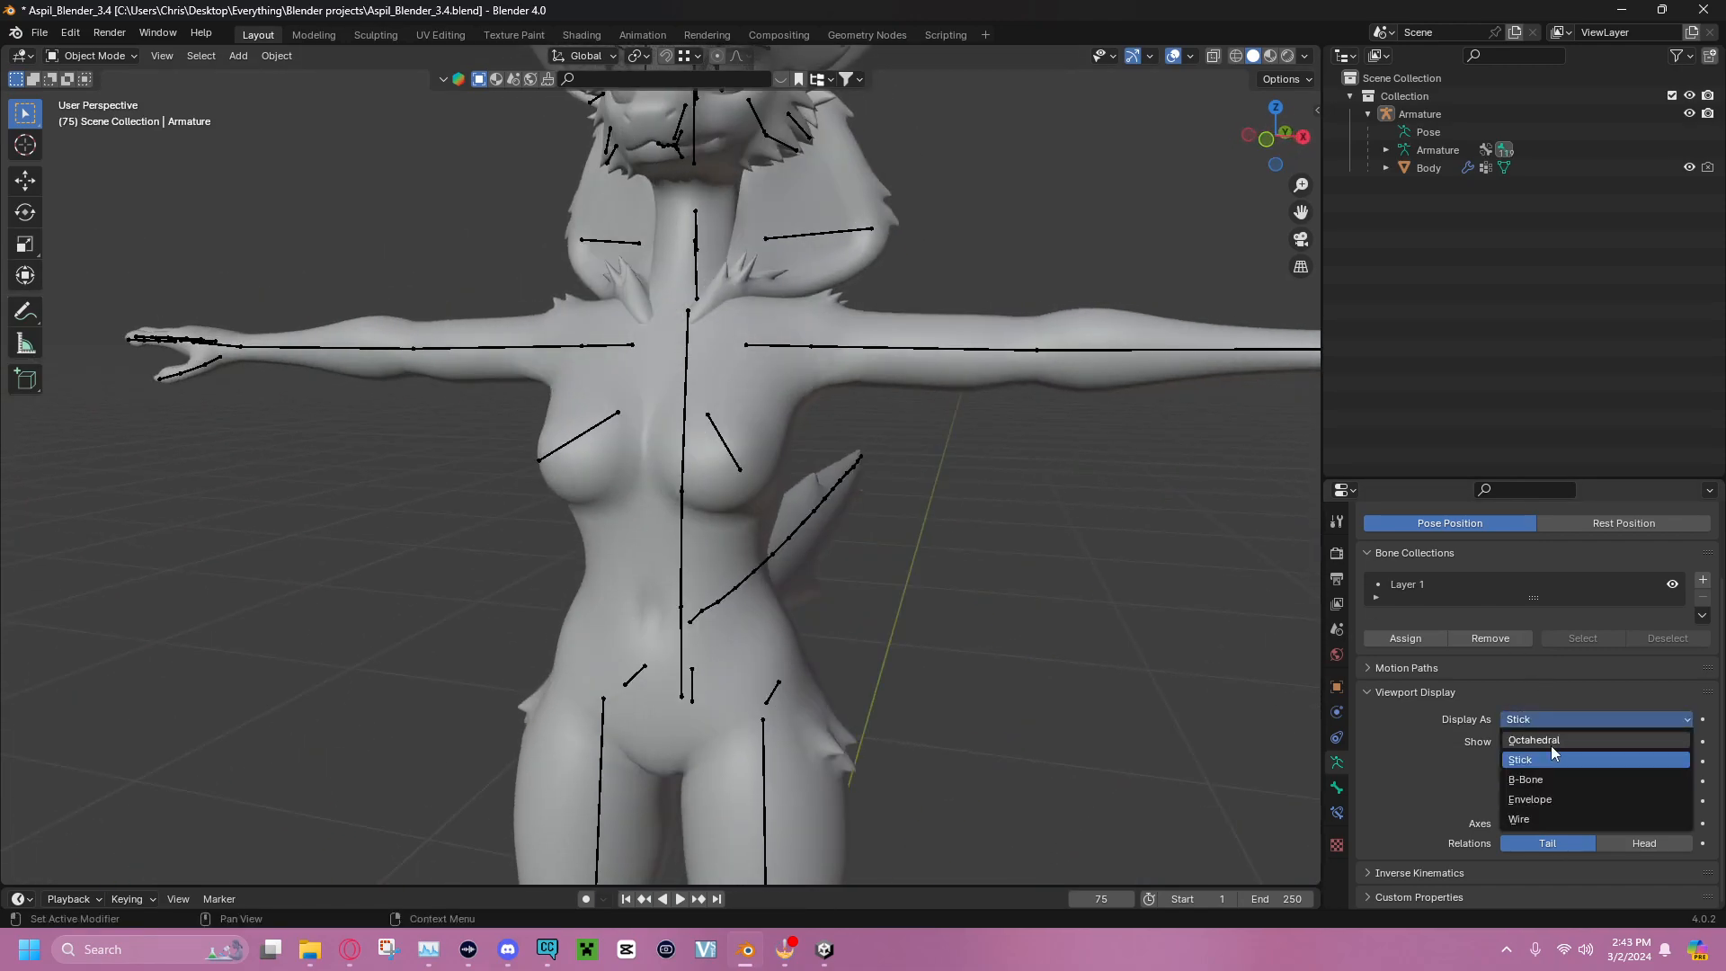
click(1551, 746)
middle_drag(1295, 661, 957, 527)
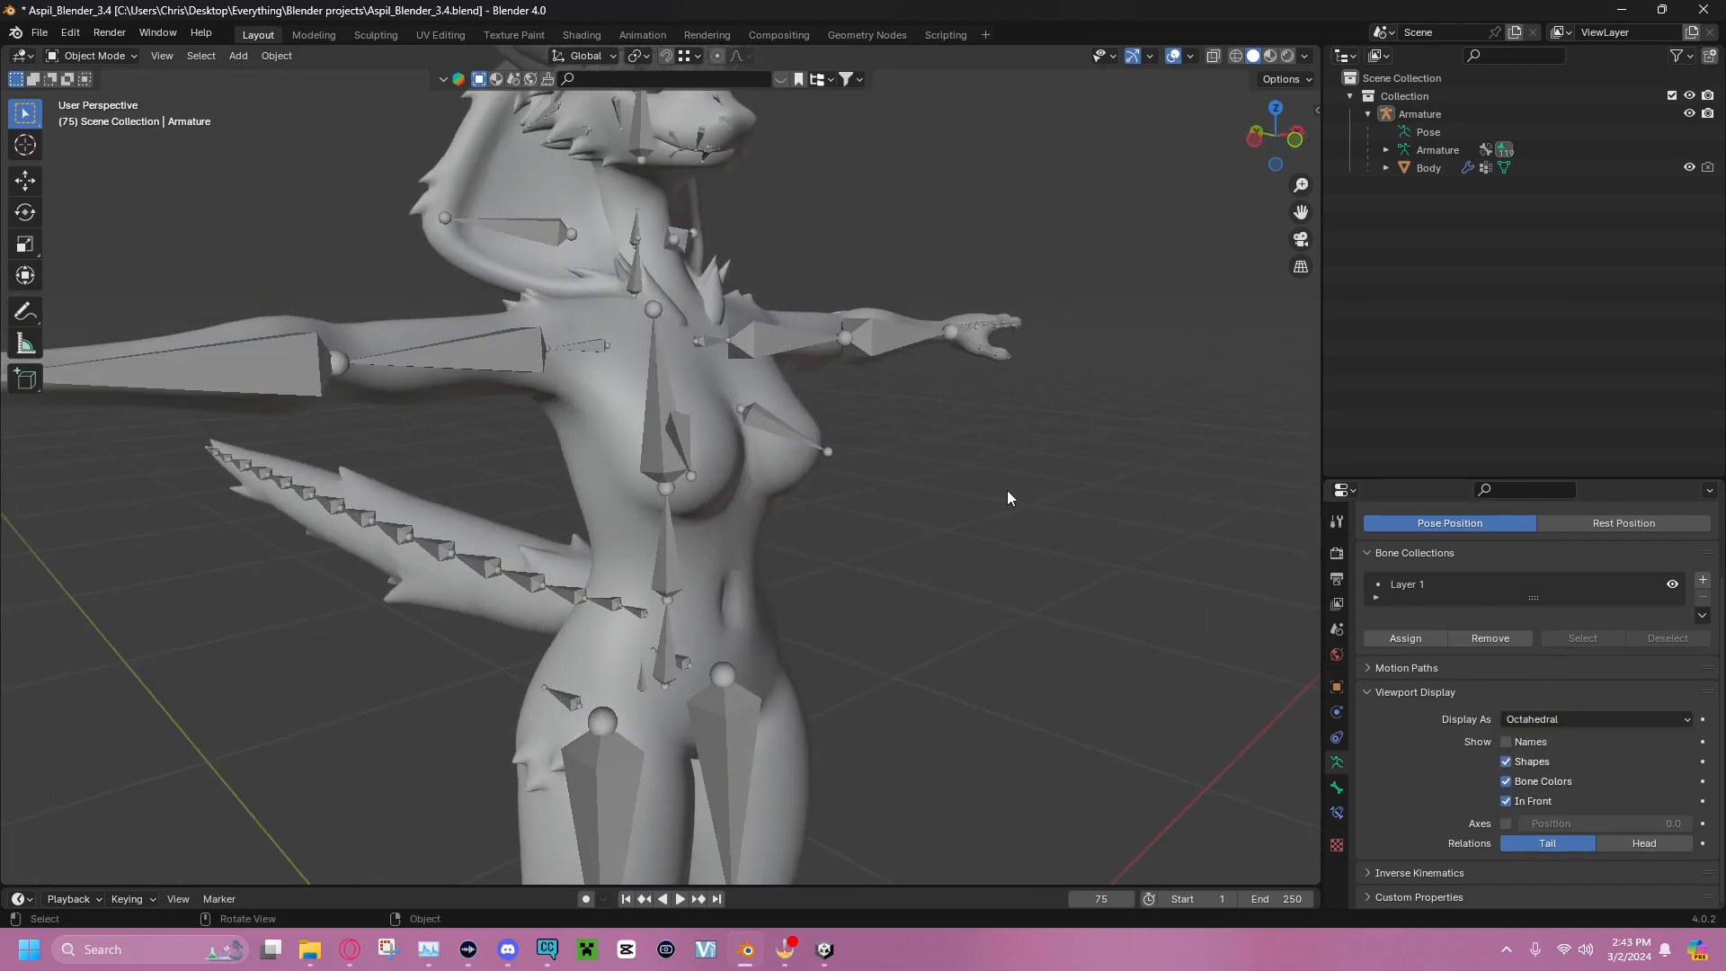
Try the Stick bone display once more and set the armature back to Octahedral
click(1555, 718)
click(1545, 757)
middle_drag(1034, 503, 818, 456)
scroll(917, 453, up, 3)
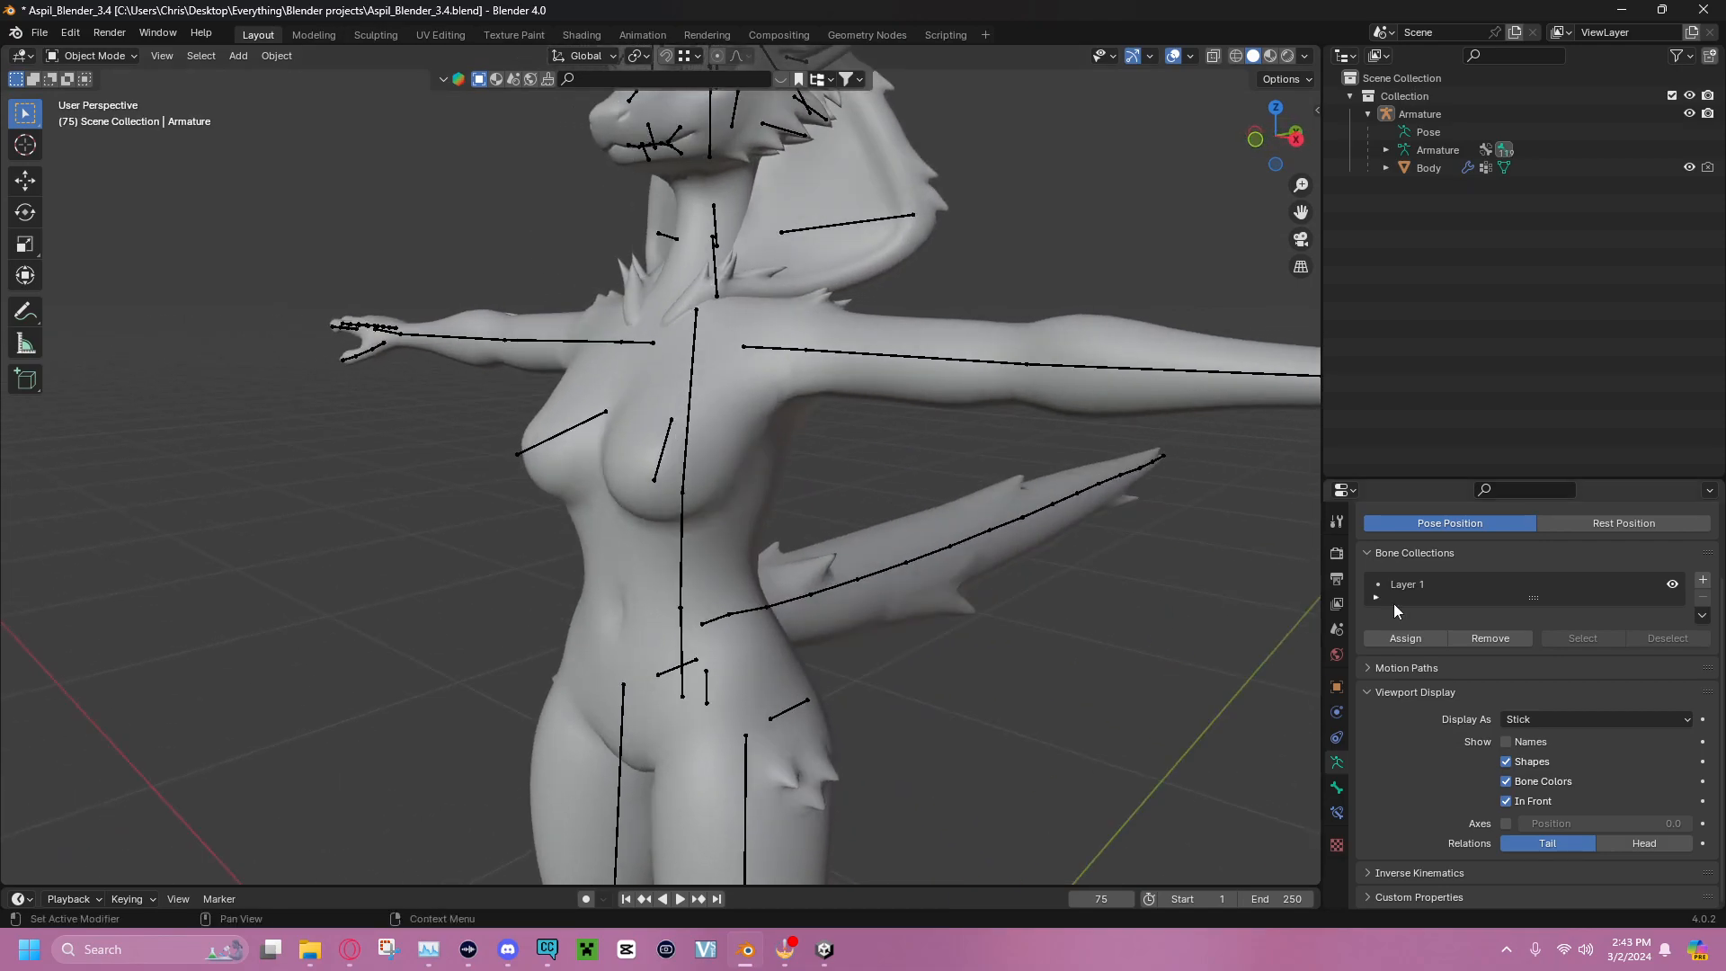
click(1568, 718)
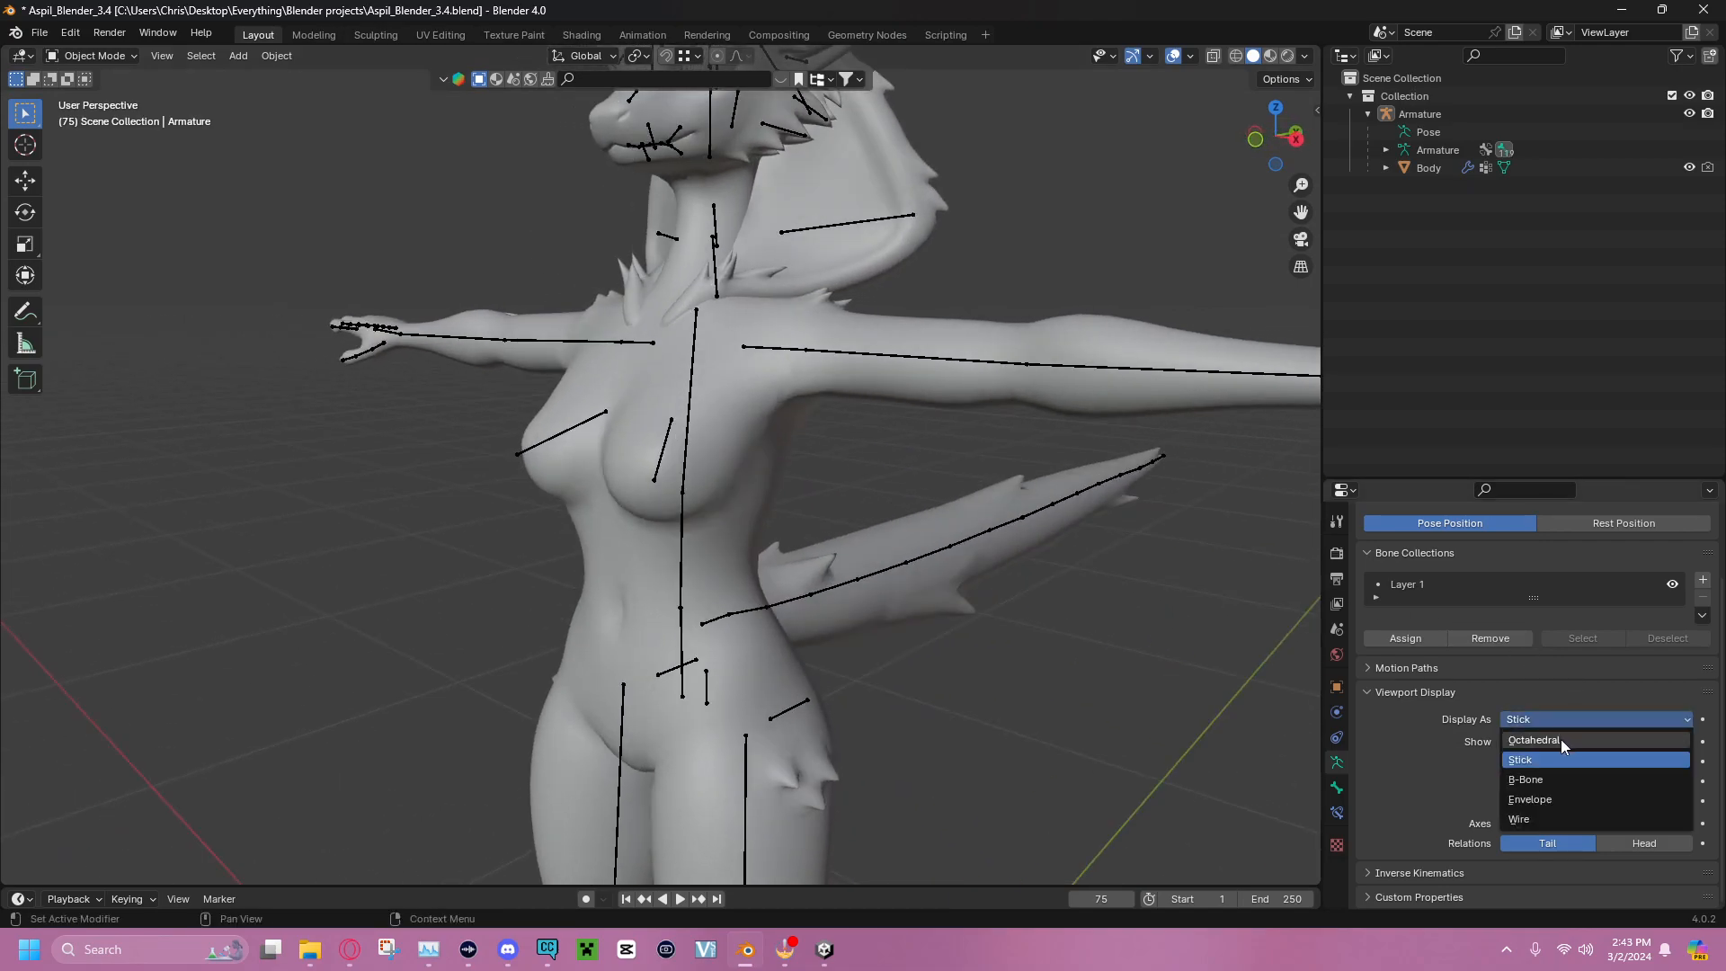
click(1561, 739)
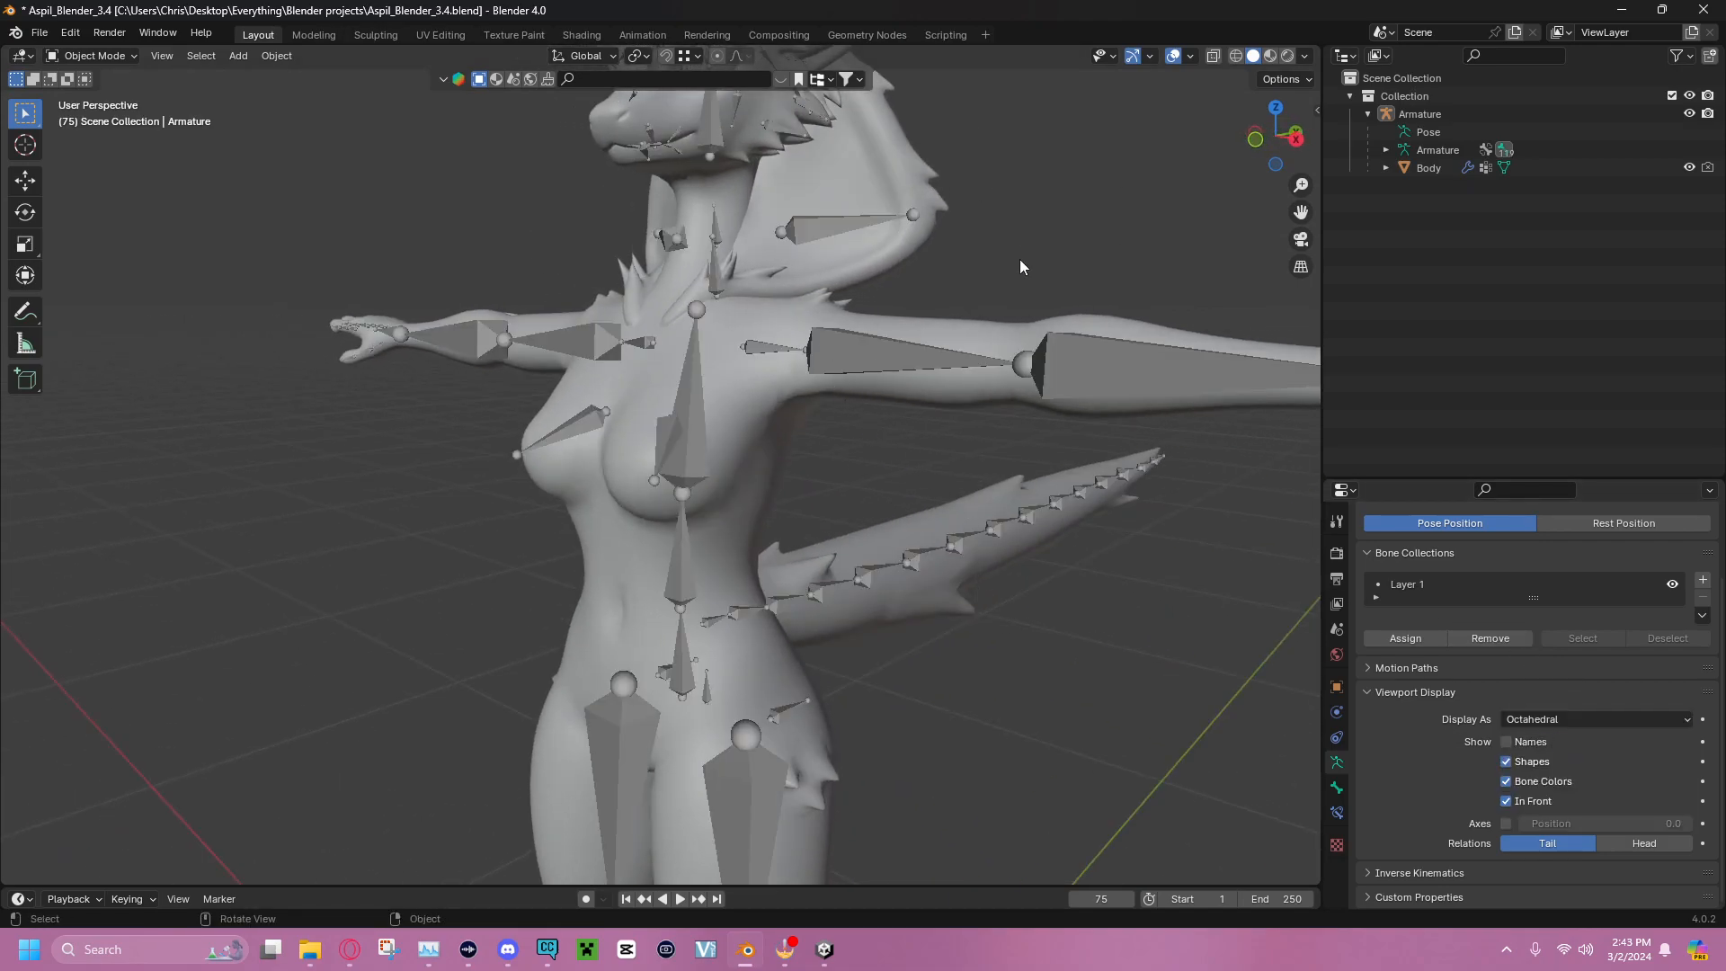
Turn the armature's In Front display off and back on, comparing how the bones show through the mesh
click(1507, 801)
mouse_move(828, 608)
middle_down()
mouse_move(1140, 599)
mouse_move(948, 608)
mouse_move(616, 487)
mouse_move(1033, 601)
mouse_move(883, 492)
mouse_move(1050, 505)
mouse_move(611, 509)
mouse_move(753, 493)
middle_up()
click(1518, 801)
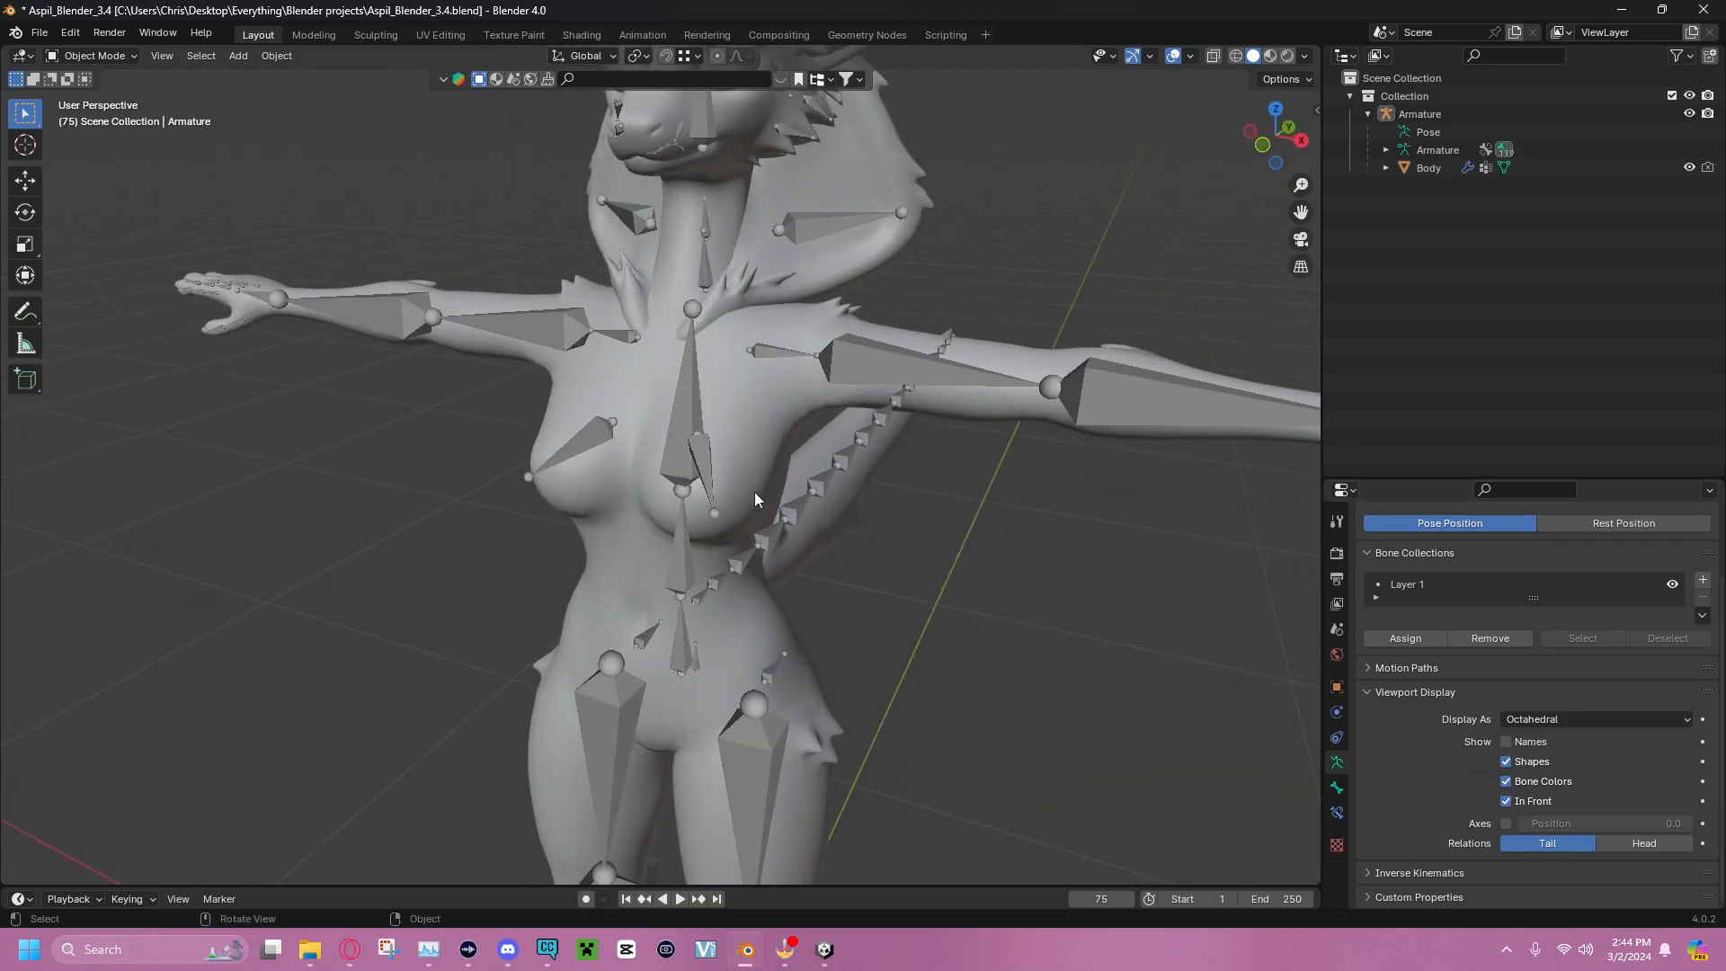
scroll(754, 493, down, 4)
middle_drag(540, 489, 617, 473)
scroll(616, 473, up, 4)
middle_drag(662, 608, 806, 570)
scroll(806, 570, down, 2)
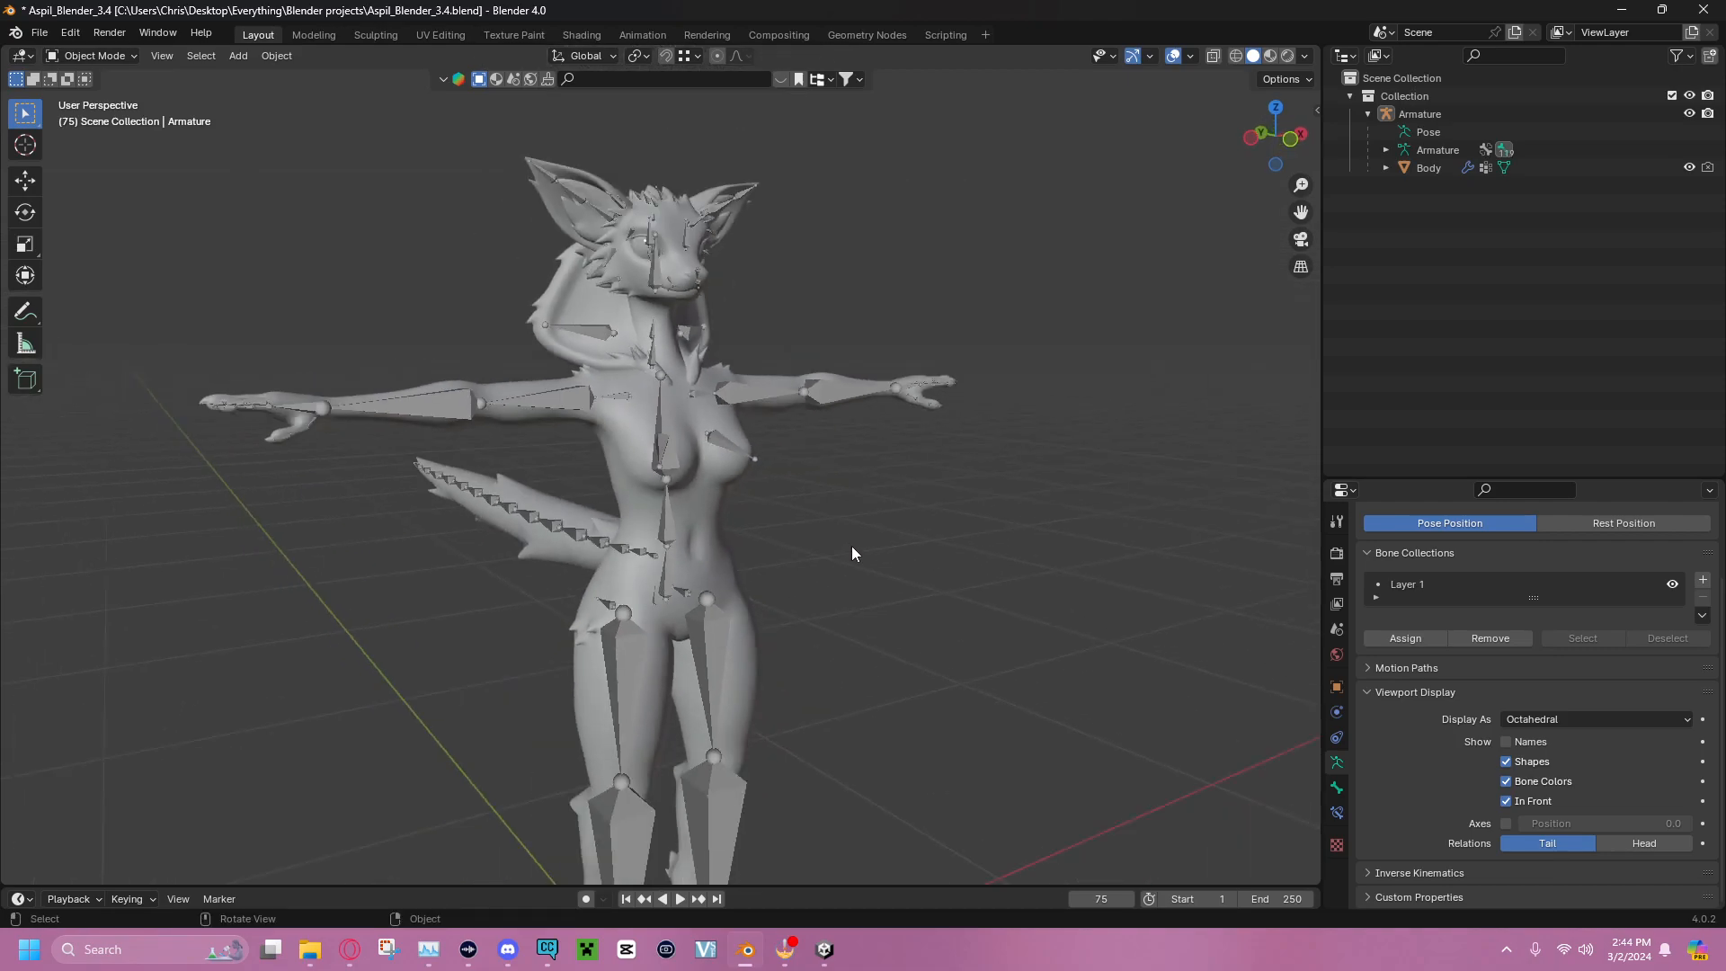
Collapse the armature's Viewport Display settings and look over the rigged avatar from the front and sides
click(1372, 694)
middle_drag(1011, 363, 926, 354)
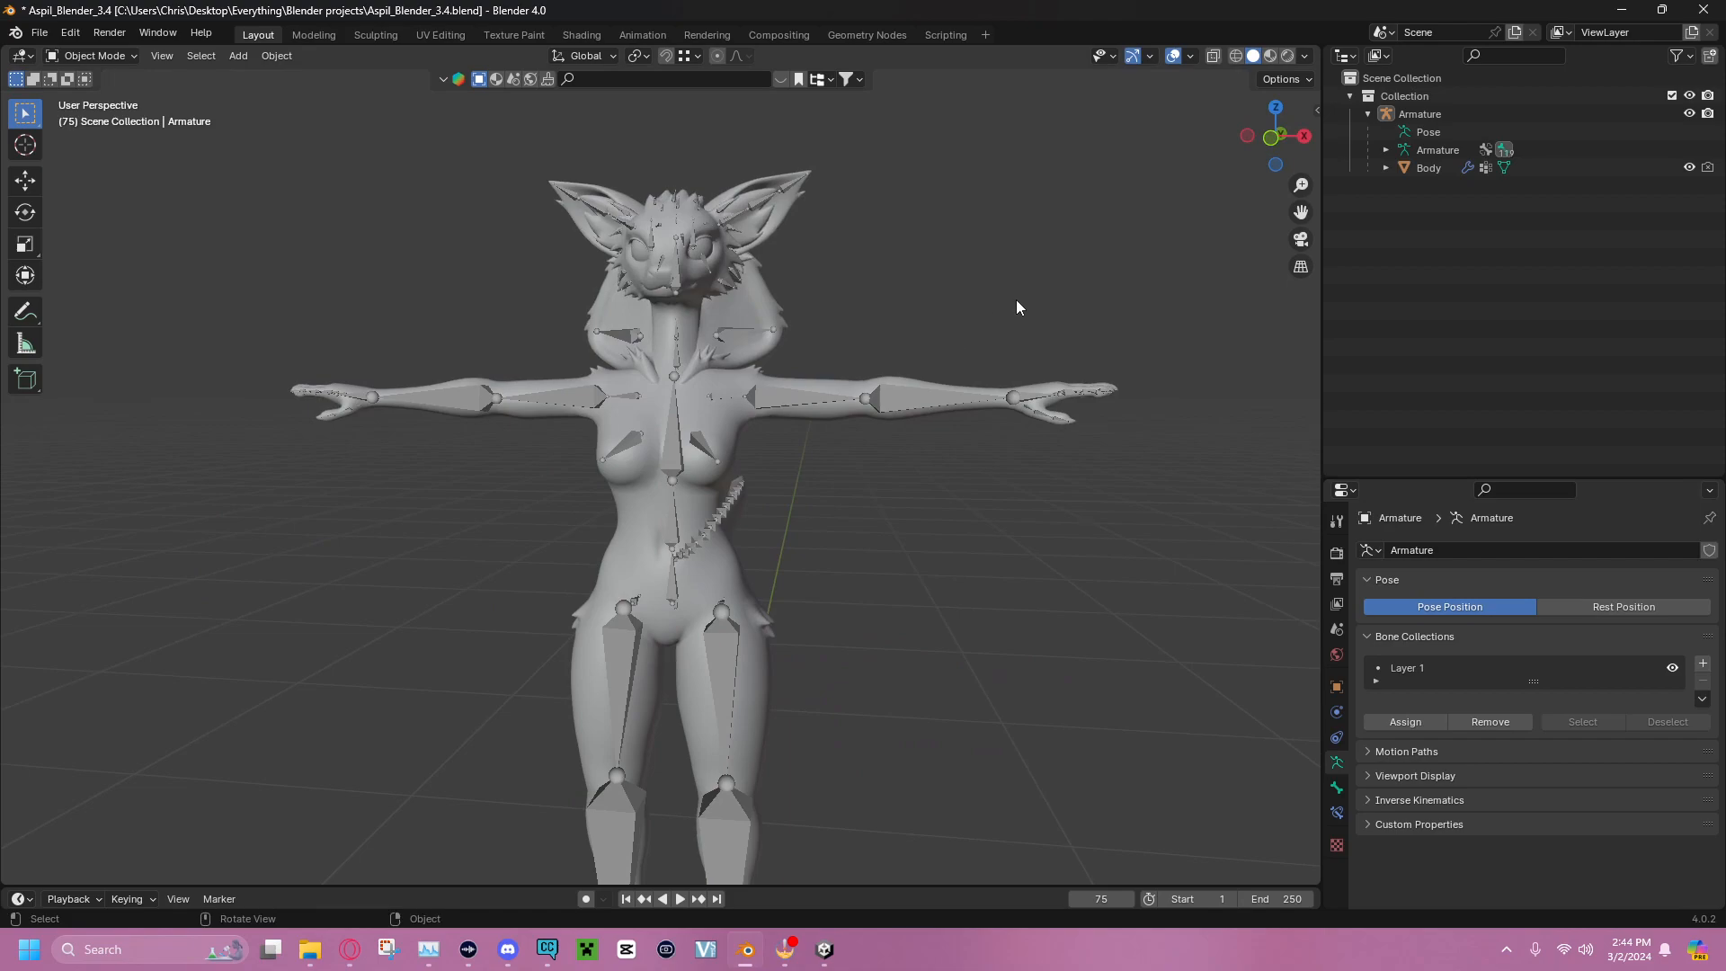
middle_drag(1016, 298, 890, 300)
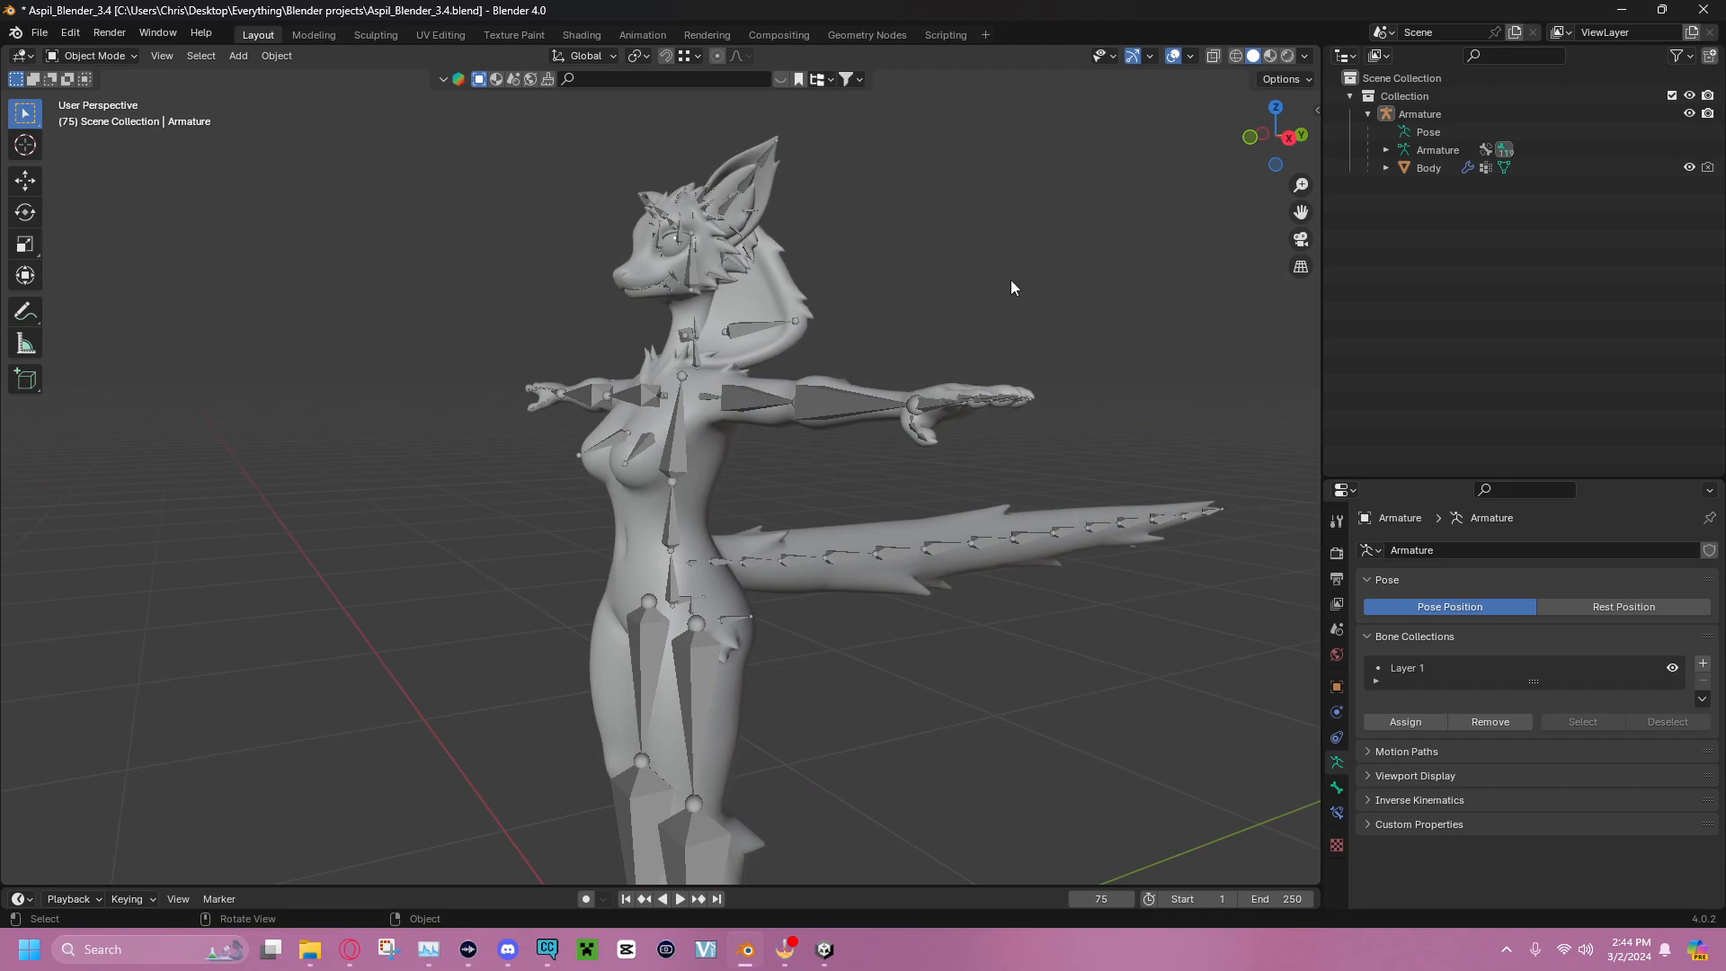
middle_drag(497, 347, 625, 322)
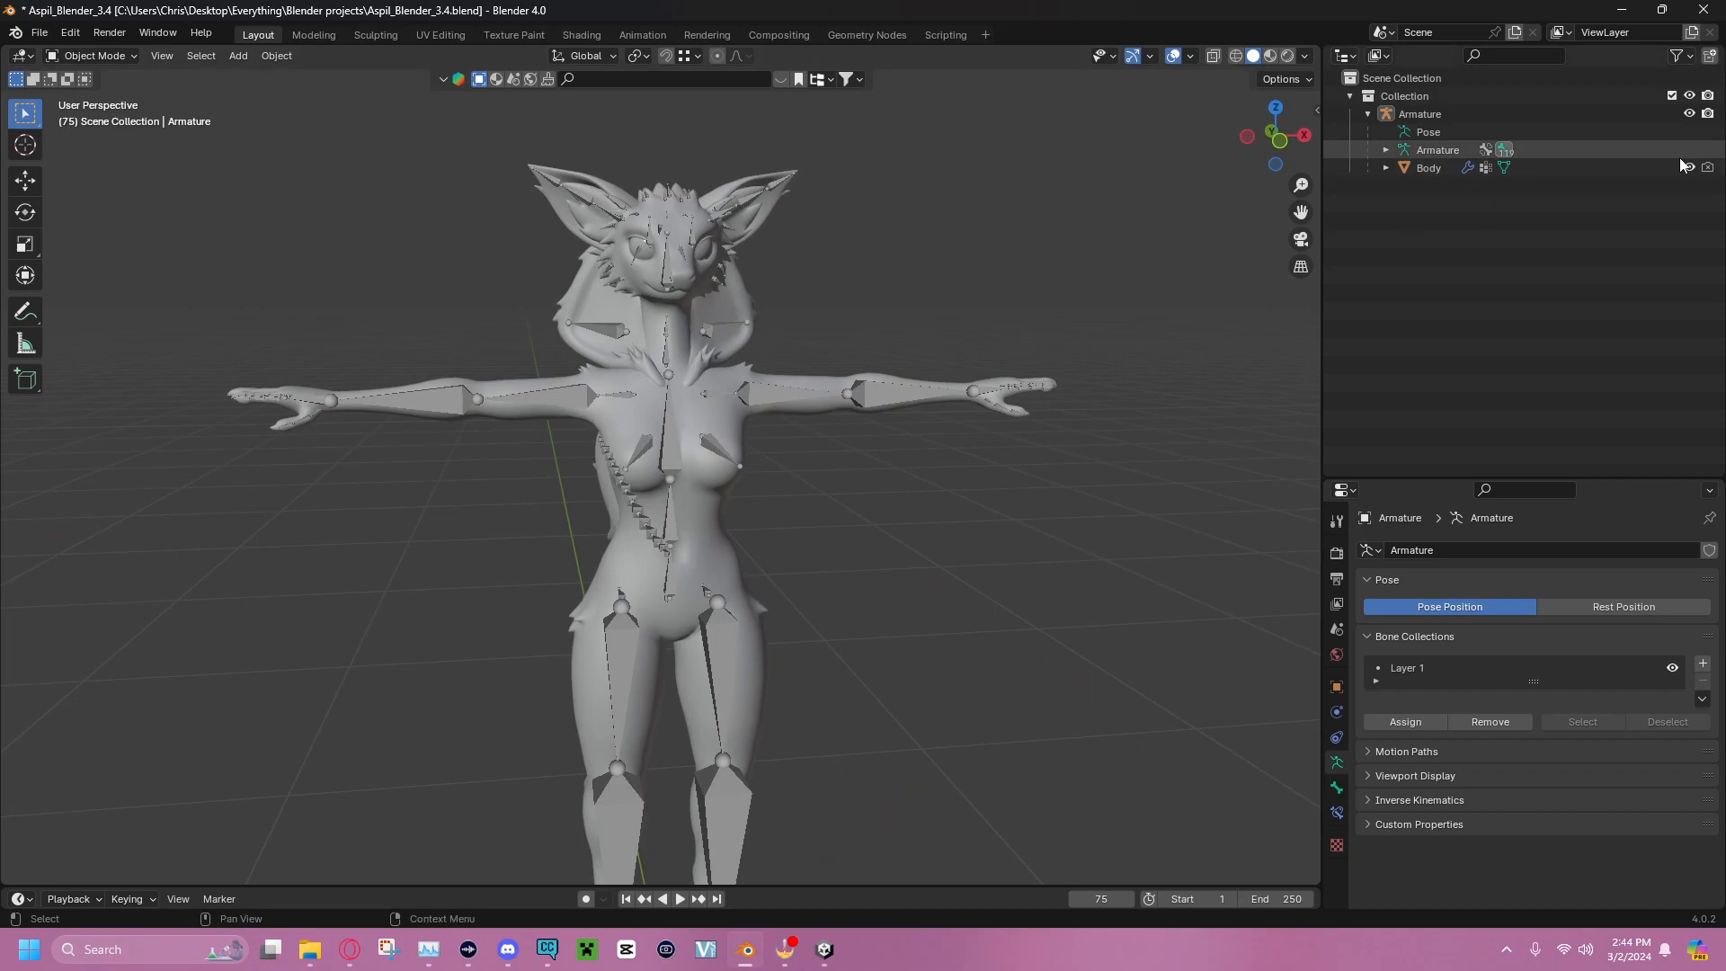
Hide the armature and switch the viewport to Material Preview shading
click(1691, 114)
middle_drag(844, 197, 839, 423)
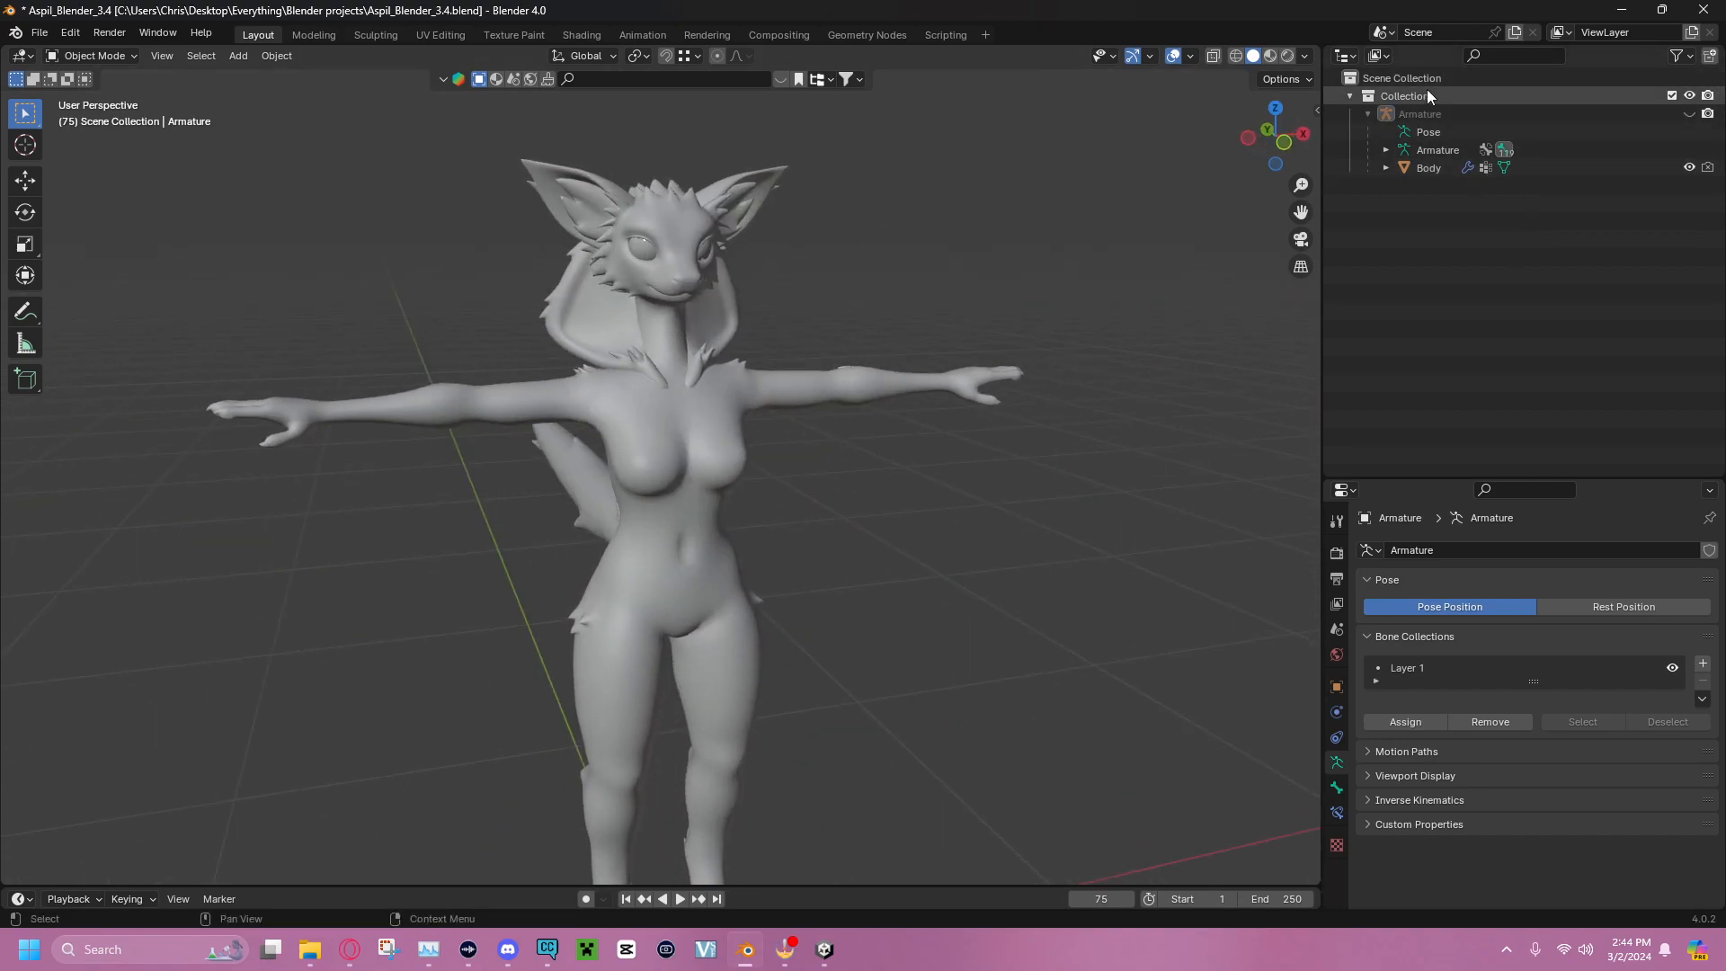
click(1271, 56)
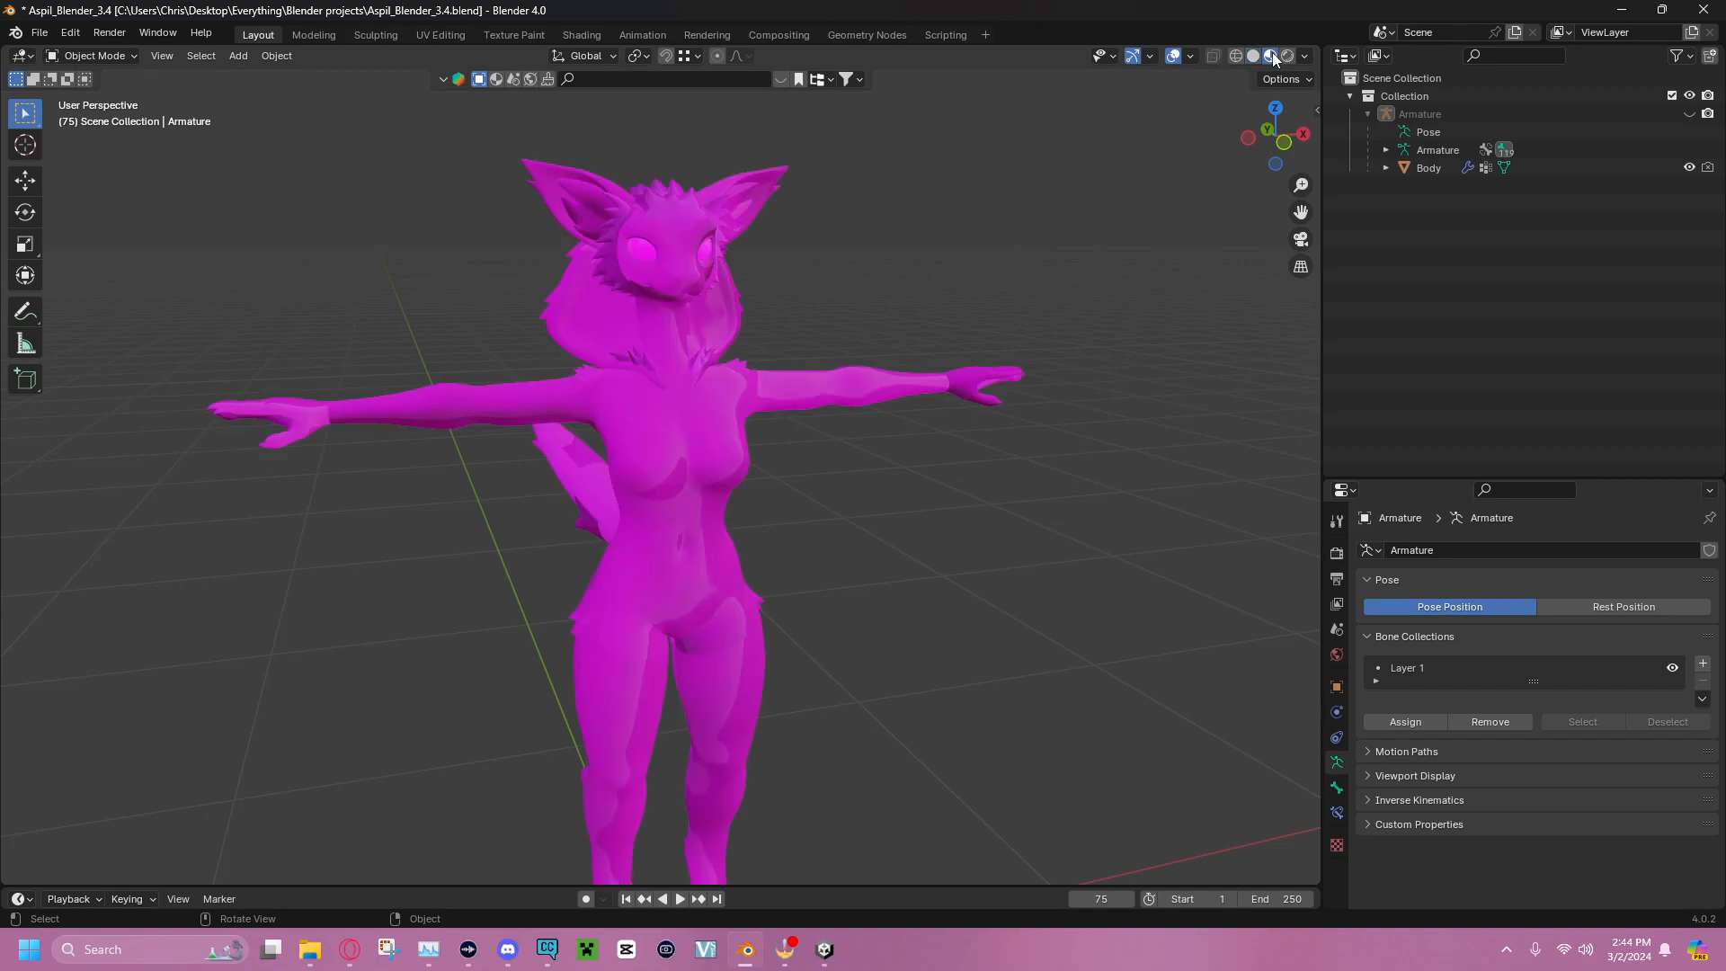
mouse_move(895, 219)
middle_down()
mouse_move(530, 214)
mouse_move(919, 225)
middle_up()
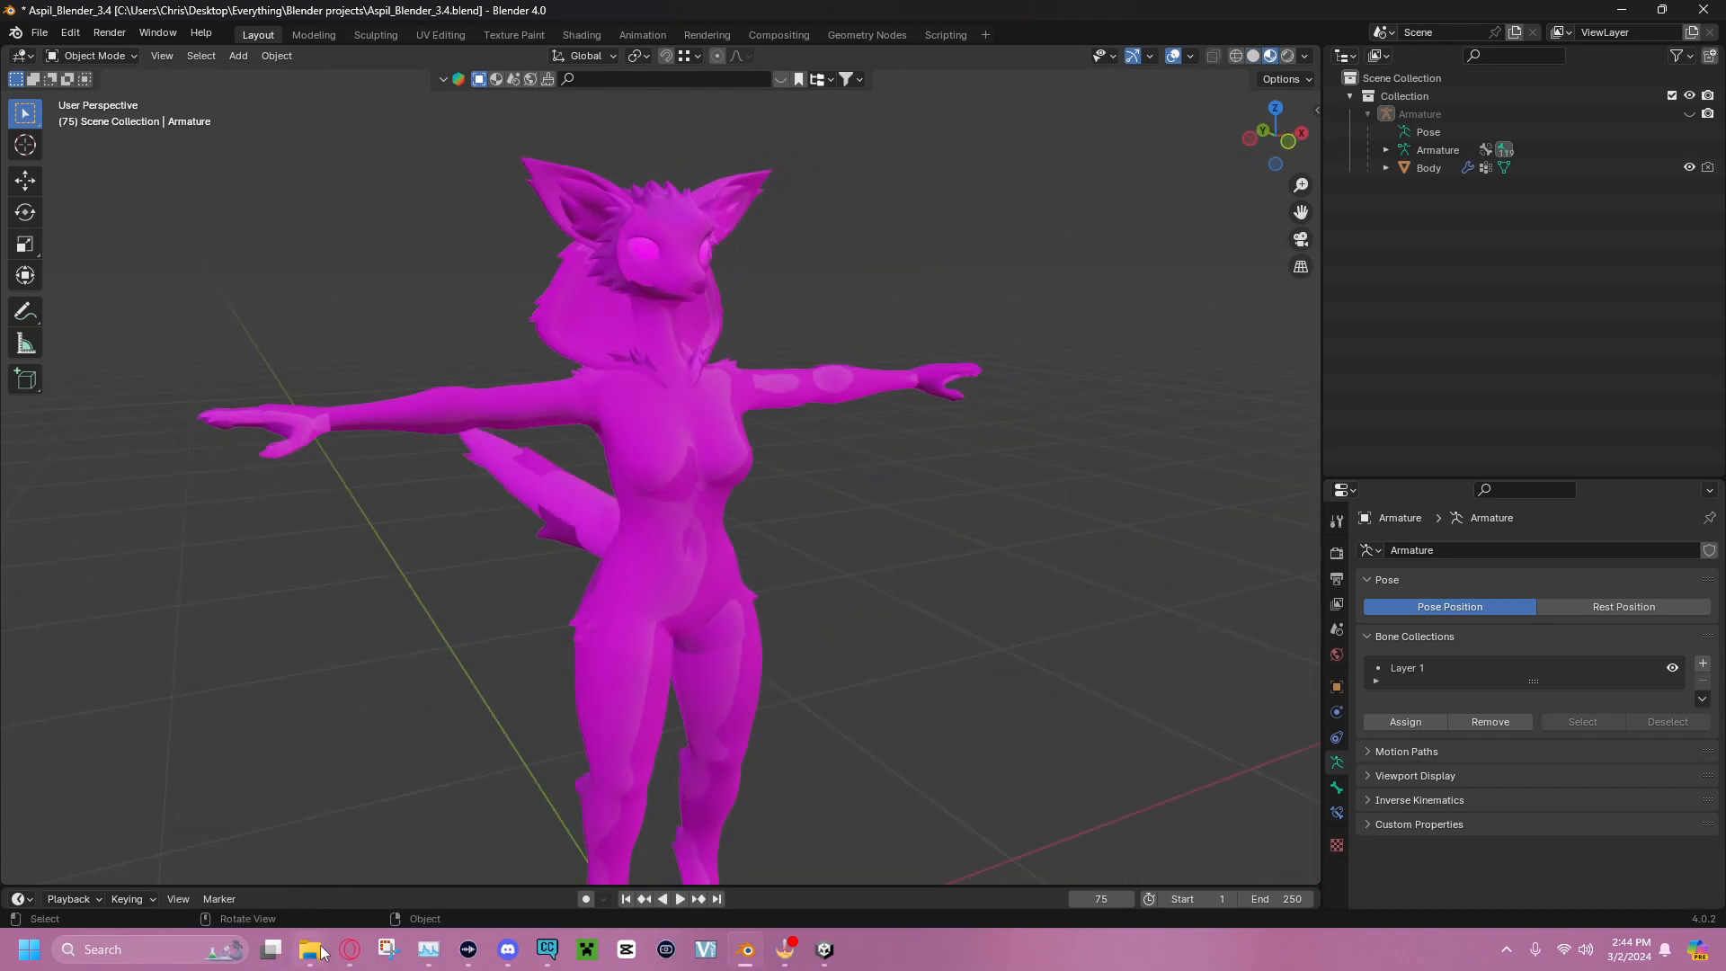
Switch to Unity and reveal the Body BaseColor texture from Aspil > Materials > Textures in File Explorer
click(824, 950)
click(323, 556)
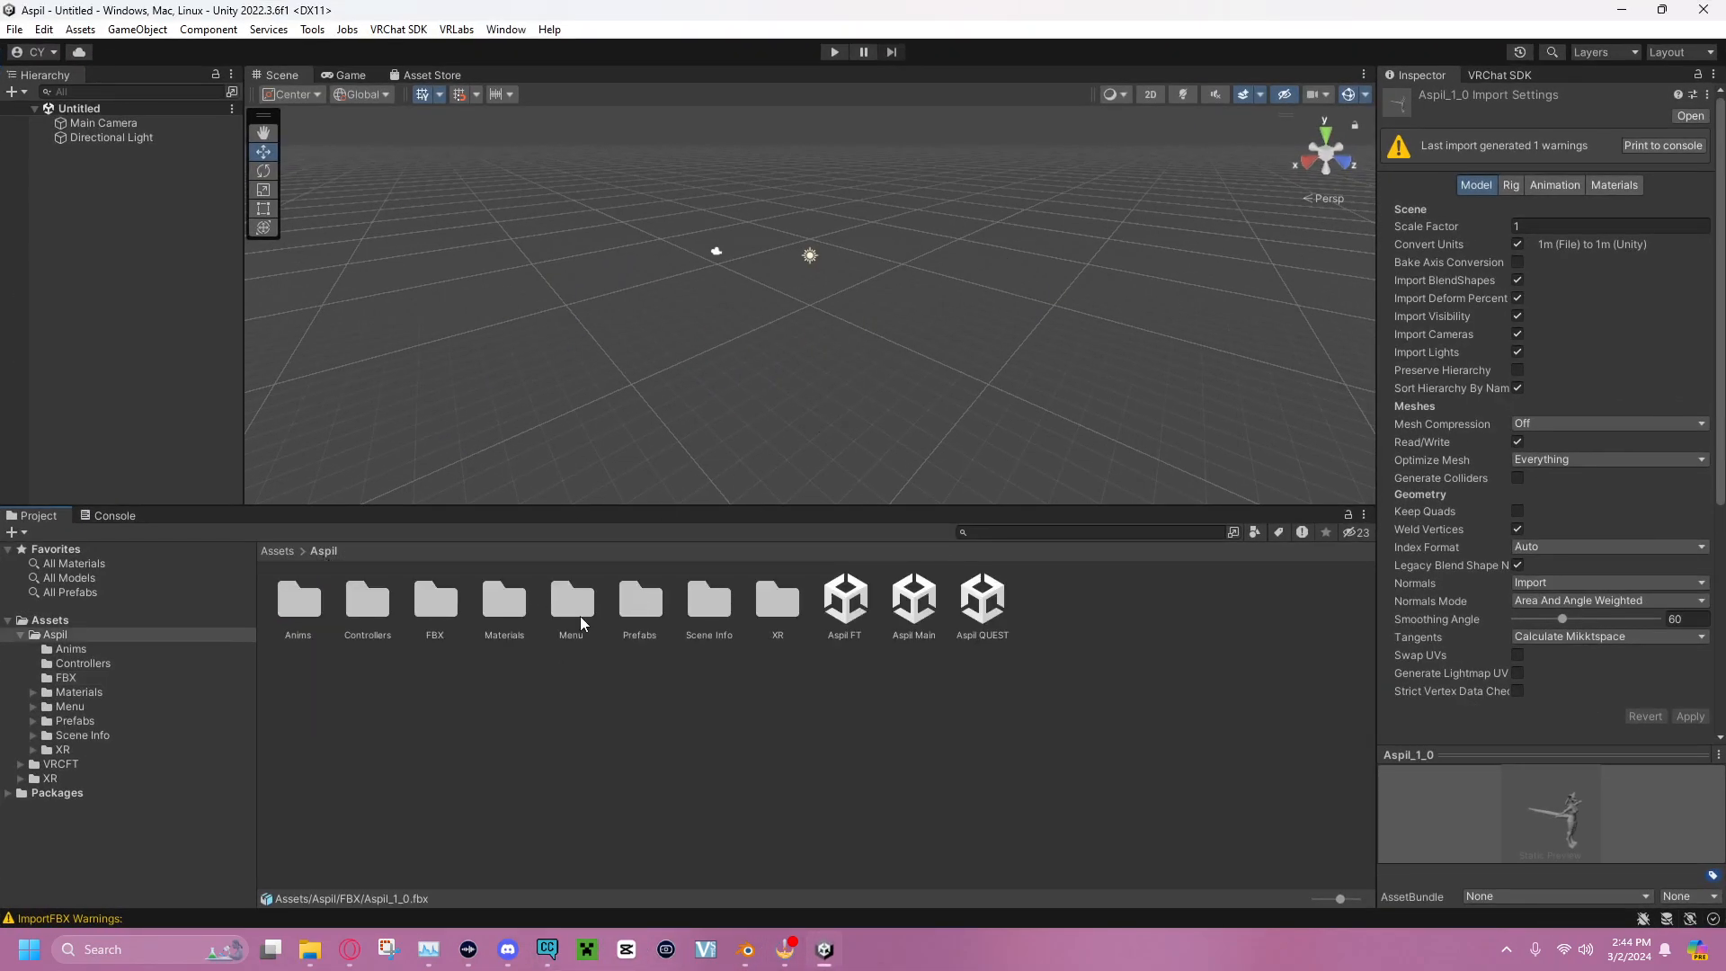
double_click(518, 613)
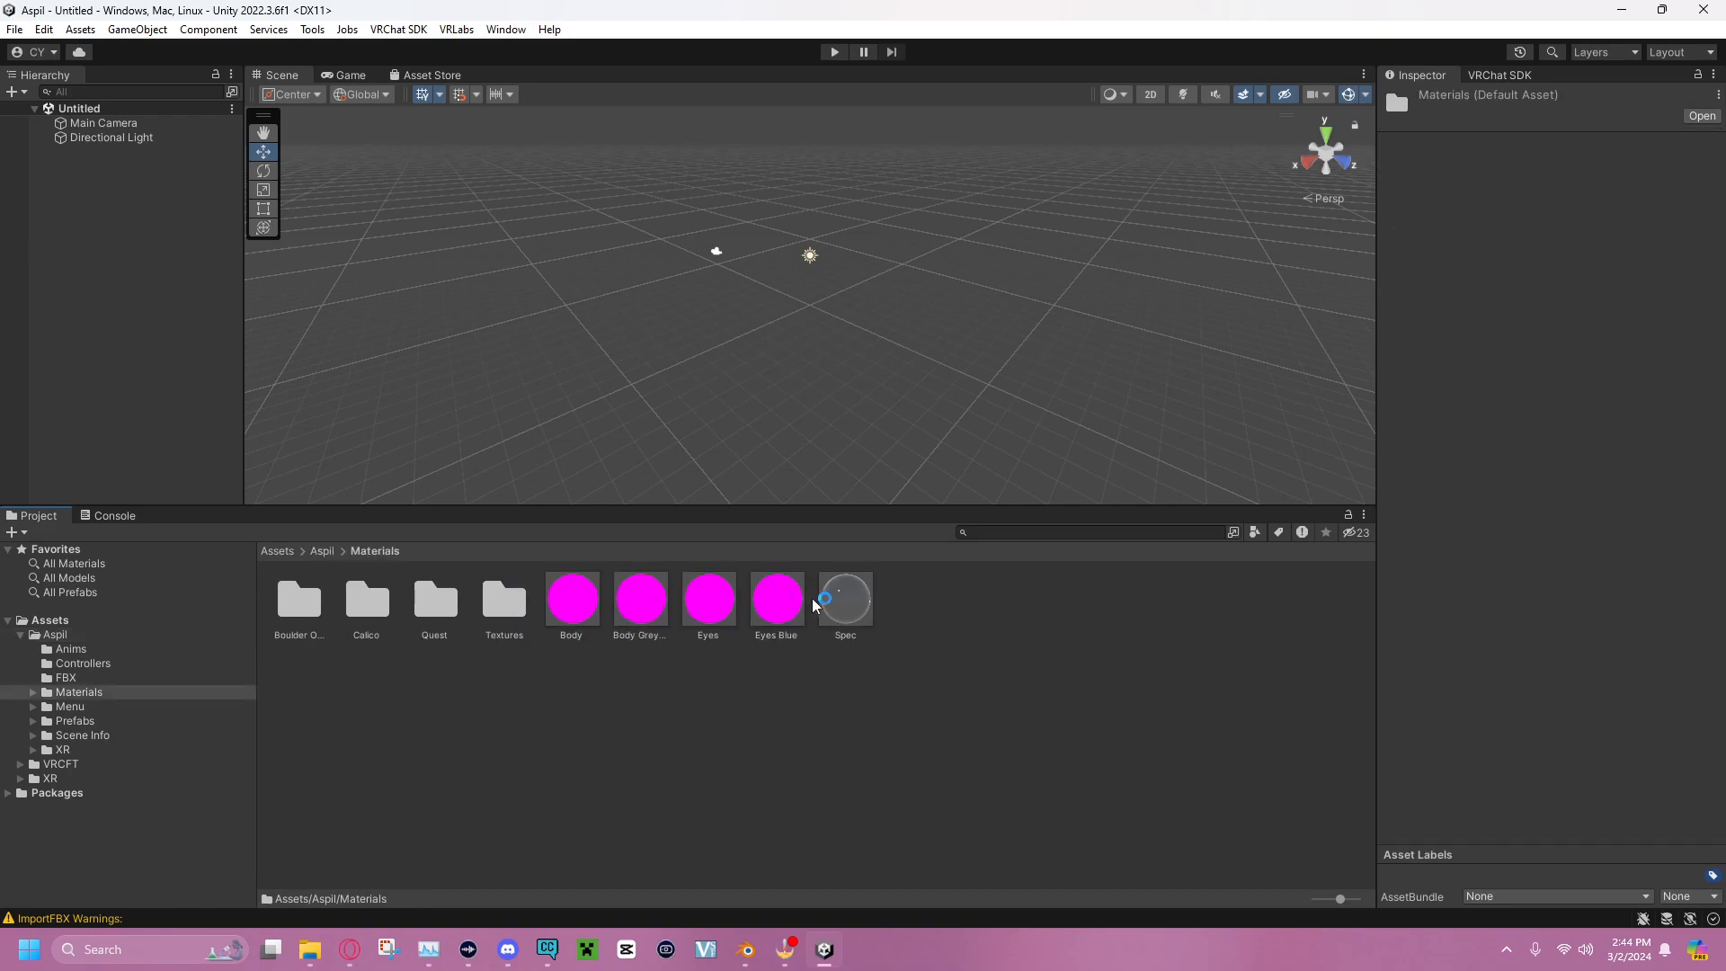
double_click(516, 610)
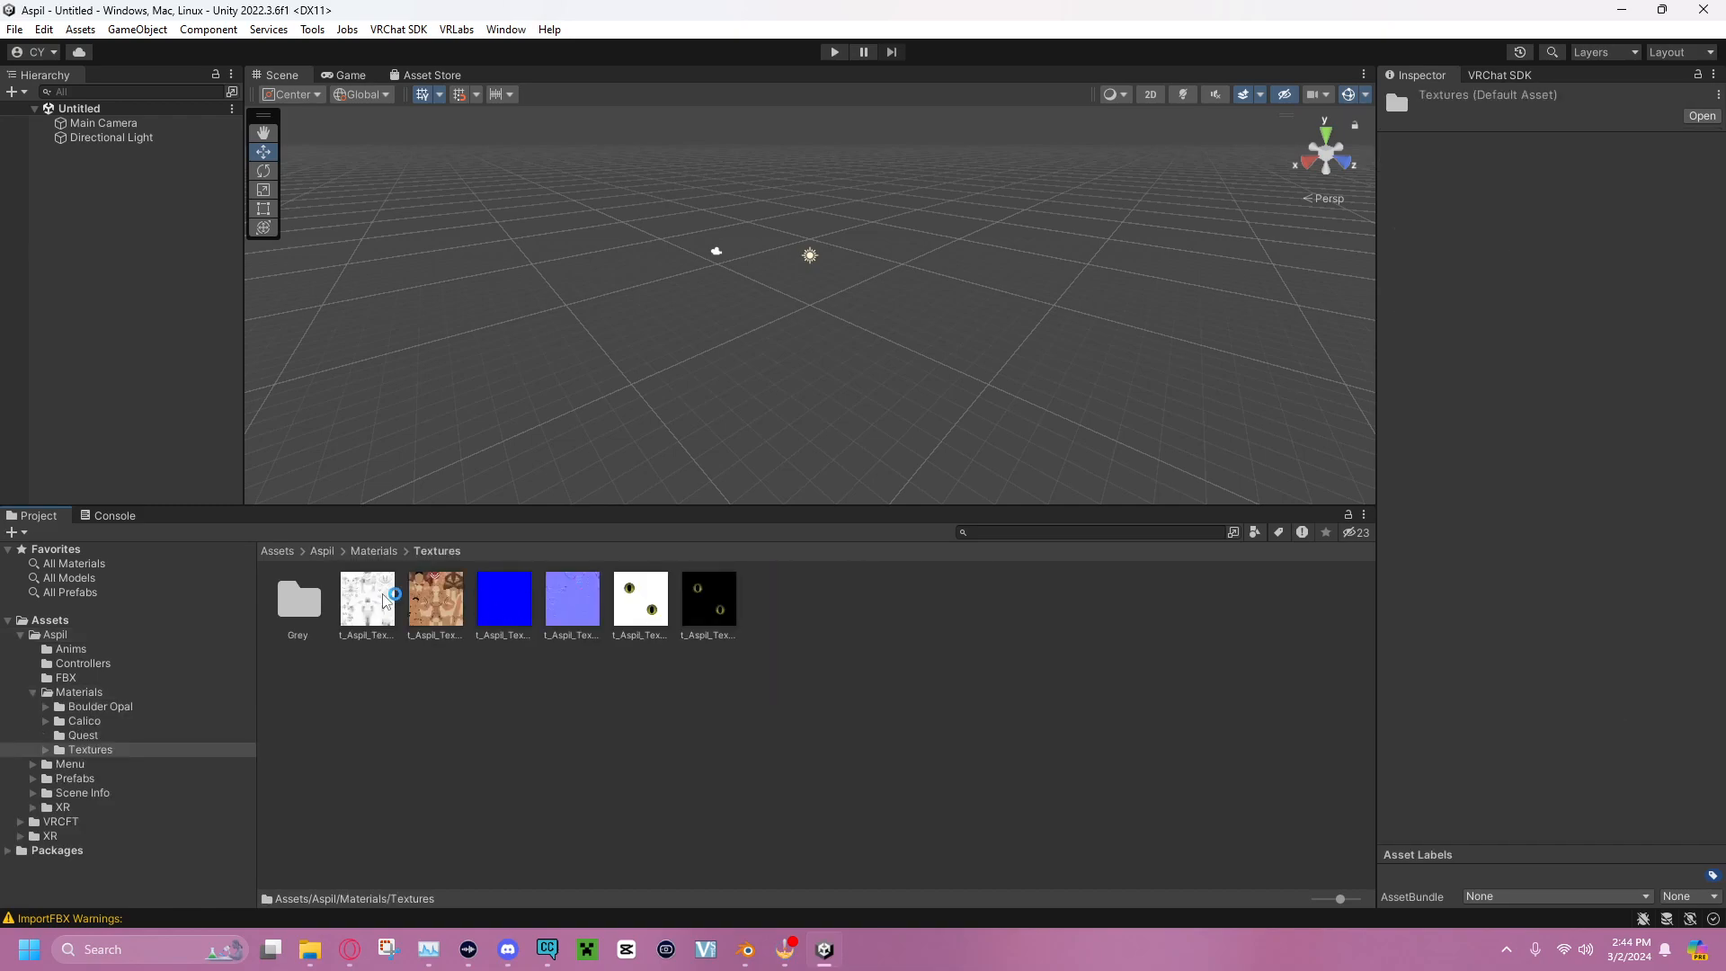
click(436, 600)
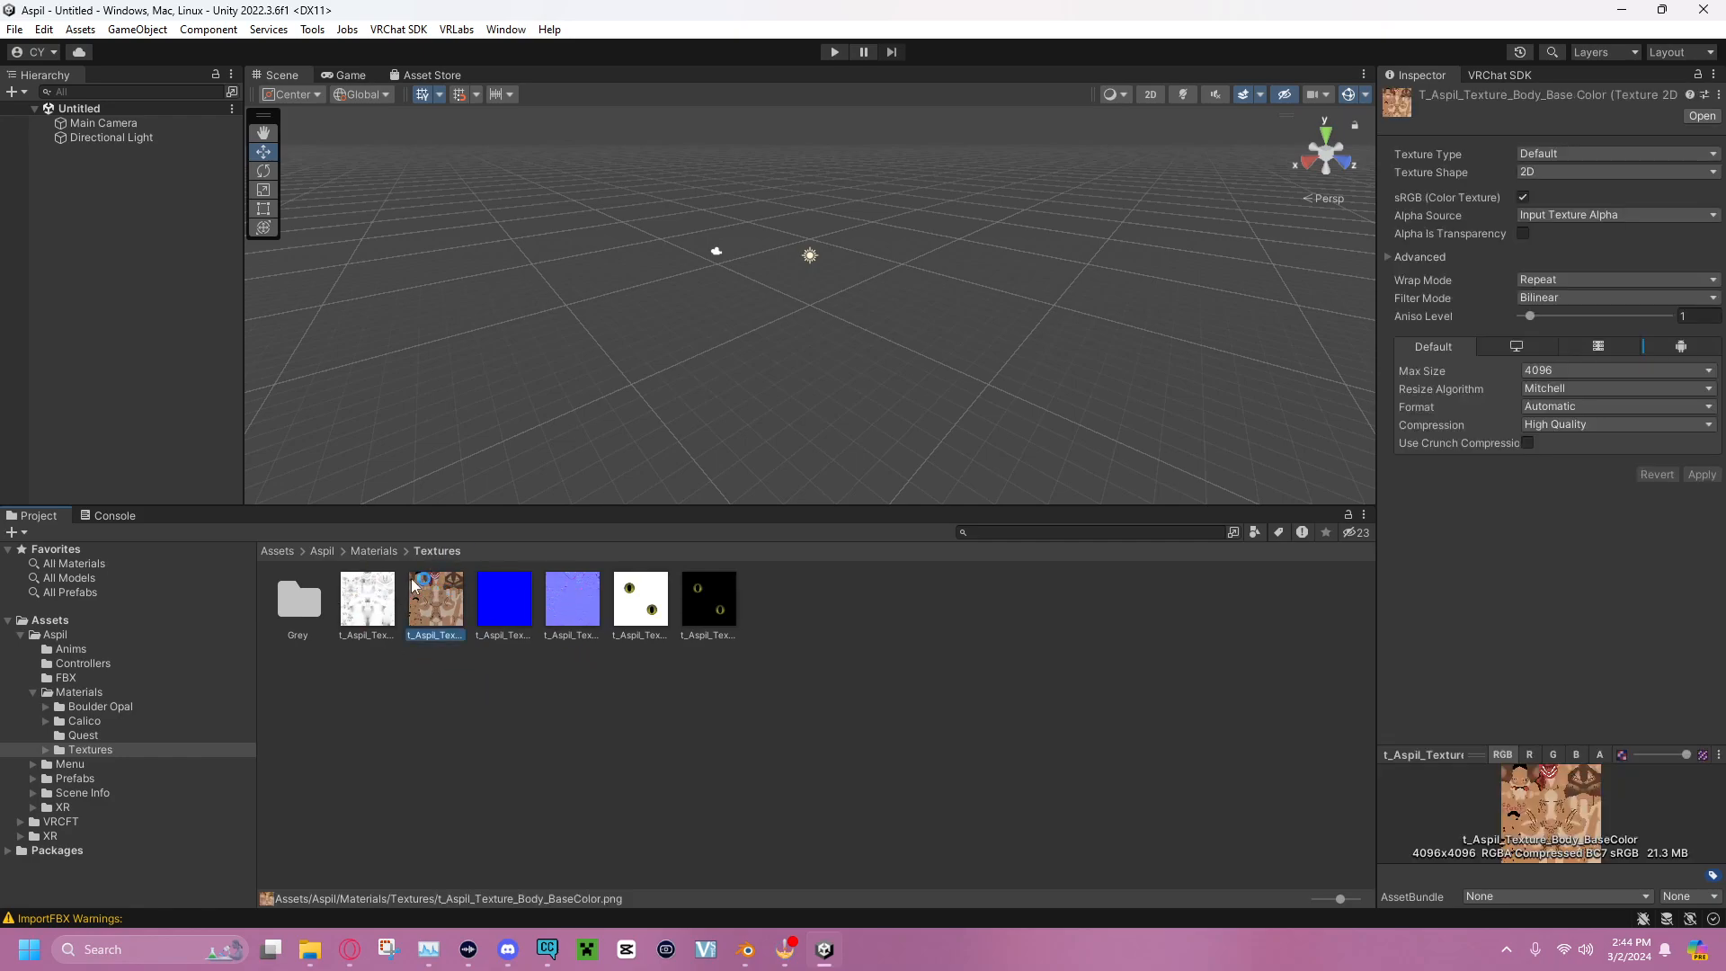
right_click(433, 596)
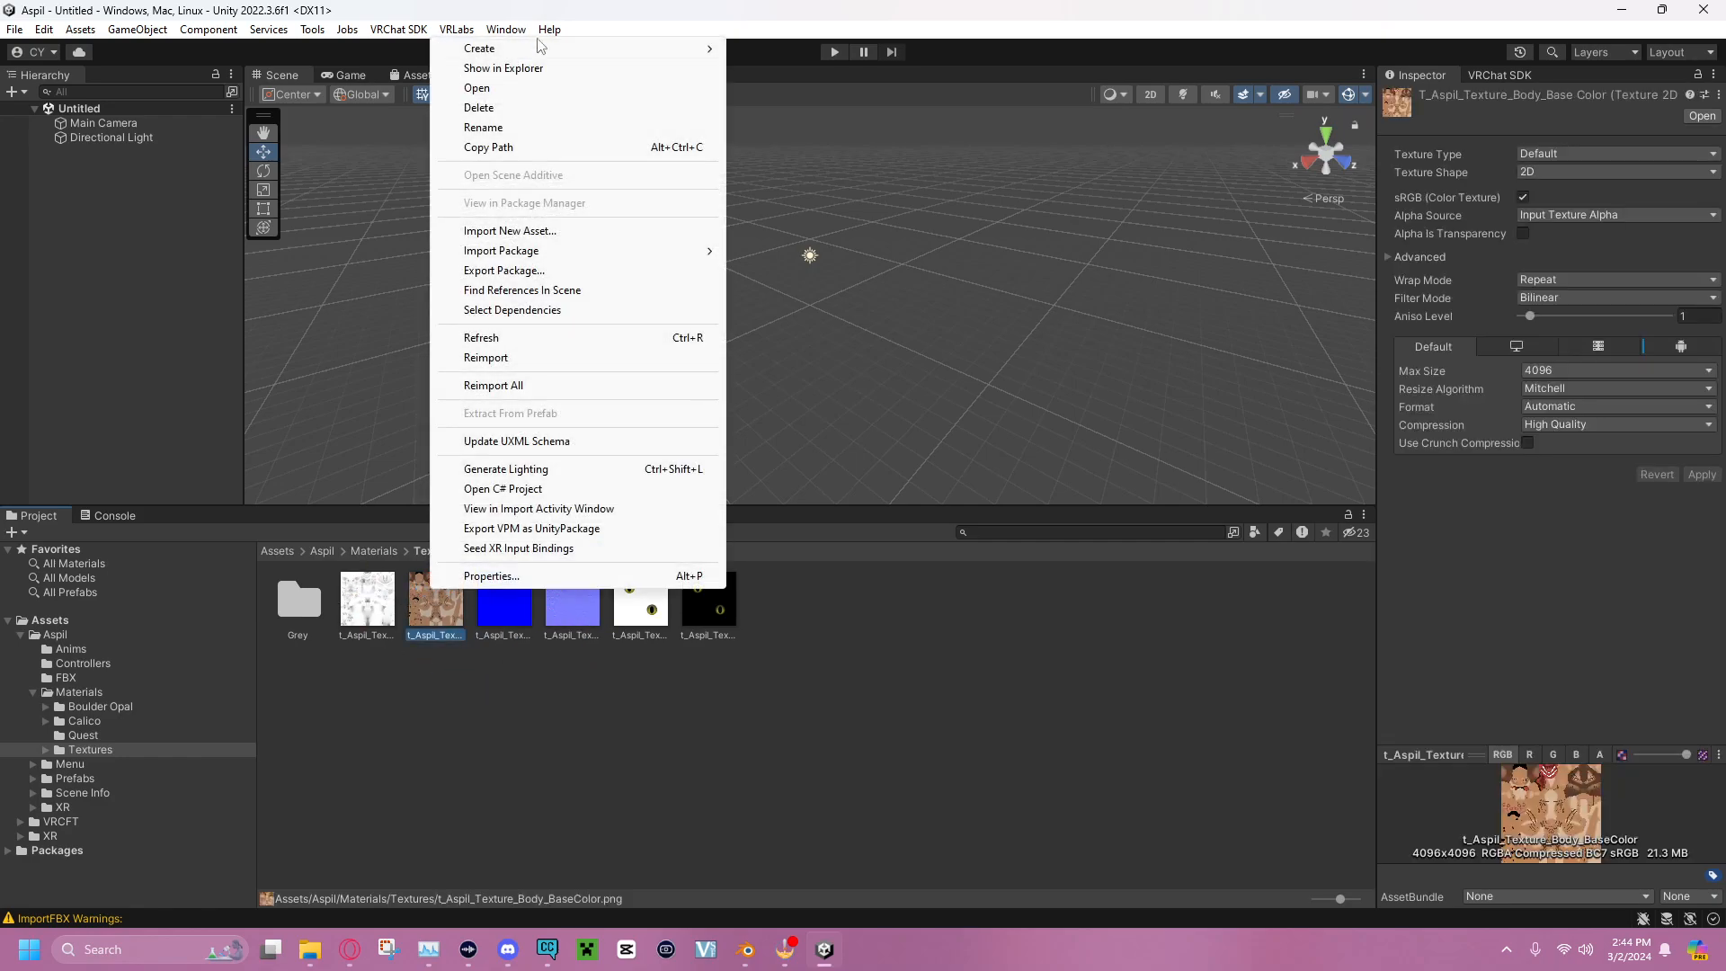
click(504, 68)
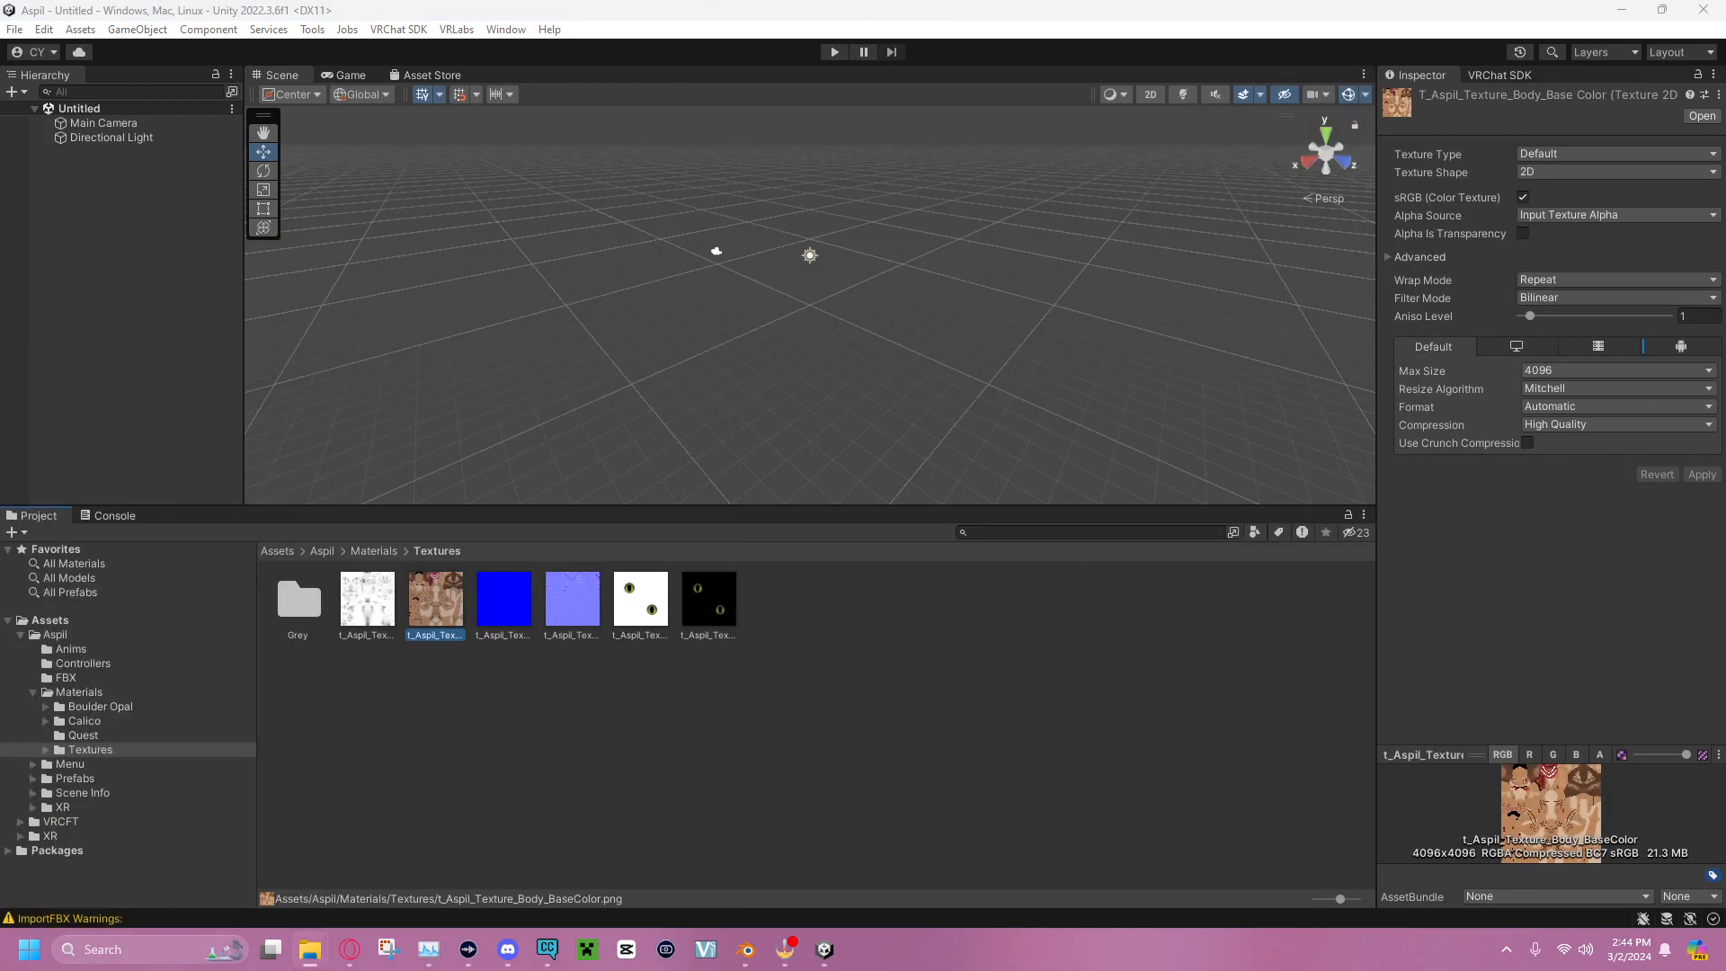
Display the Textures folder's files as large thumbnails with Unity minimised, and minimise the folder window after viewing them
drag(1001, 323, 1177, 102)
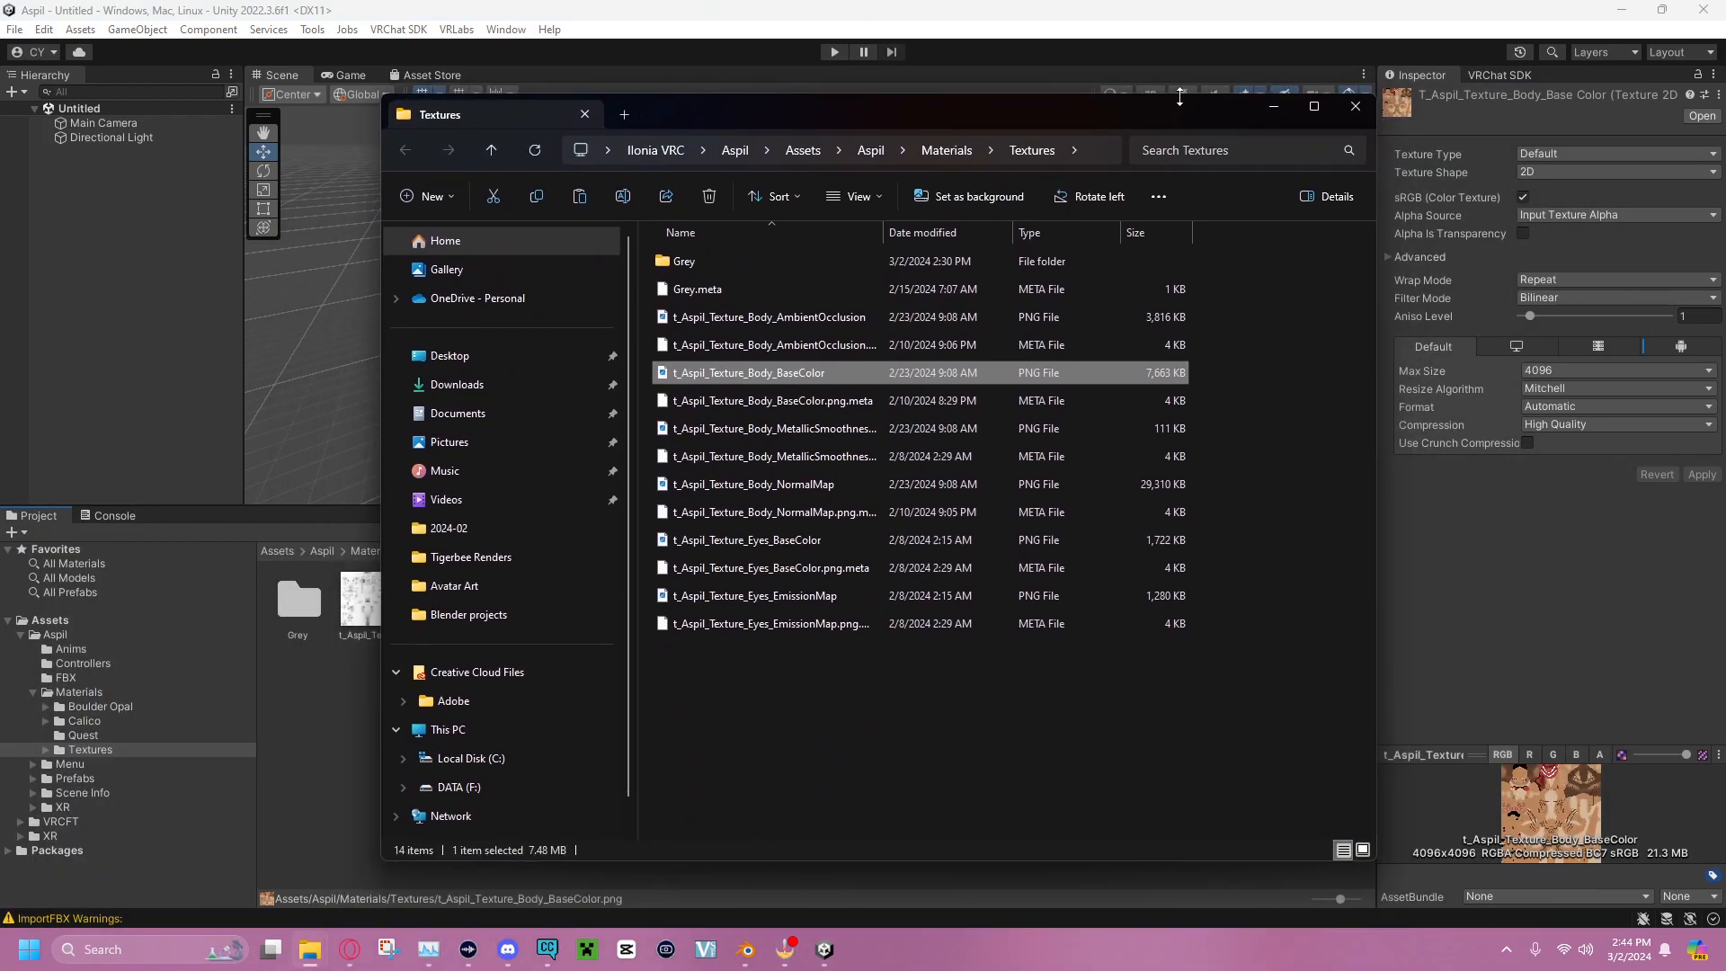
click(1619, 9)
drag(1005, 108, 961, 86)
ctrl+scroll(952, 619, up, 3)
ctrl+scroll(947, 618, up, 2)
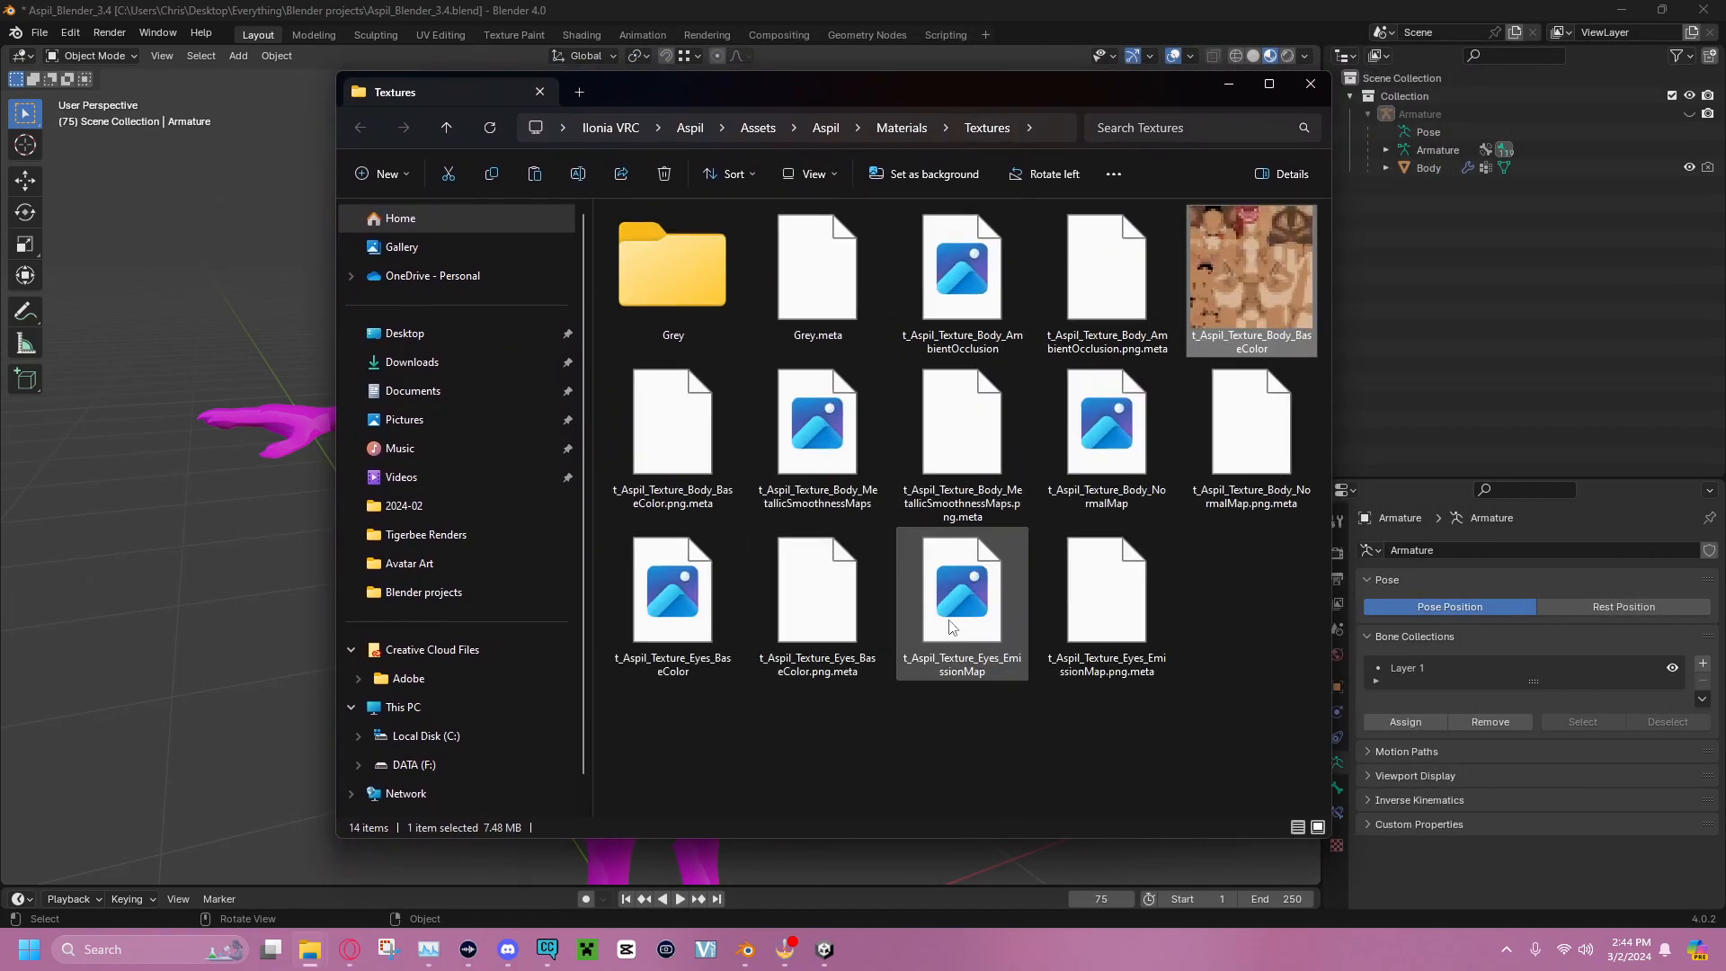
drag(1174, 89, 923, 86)
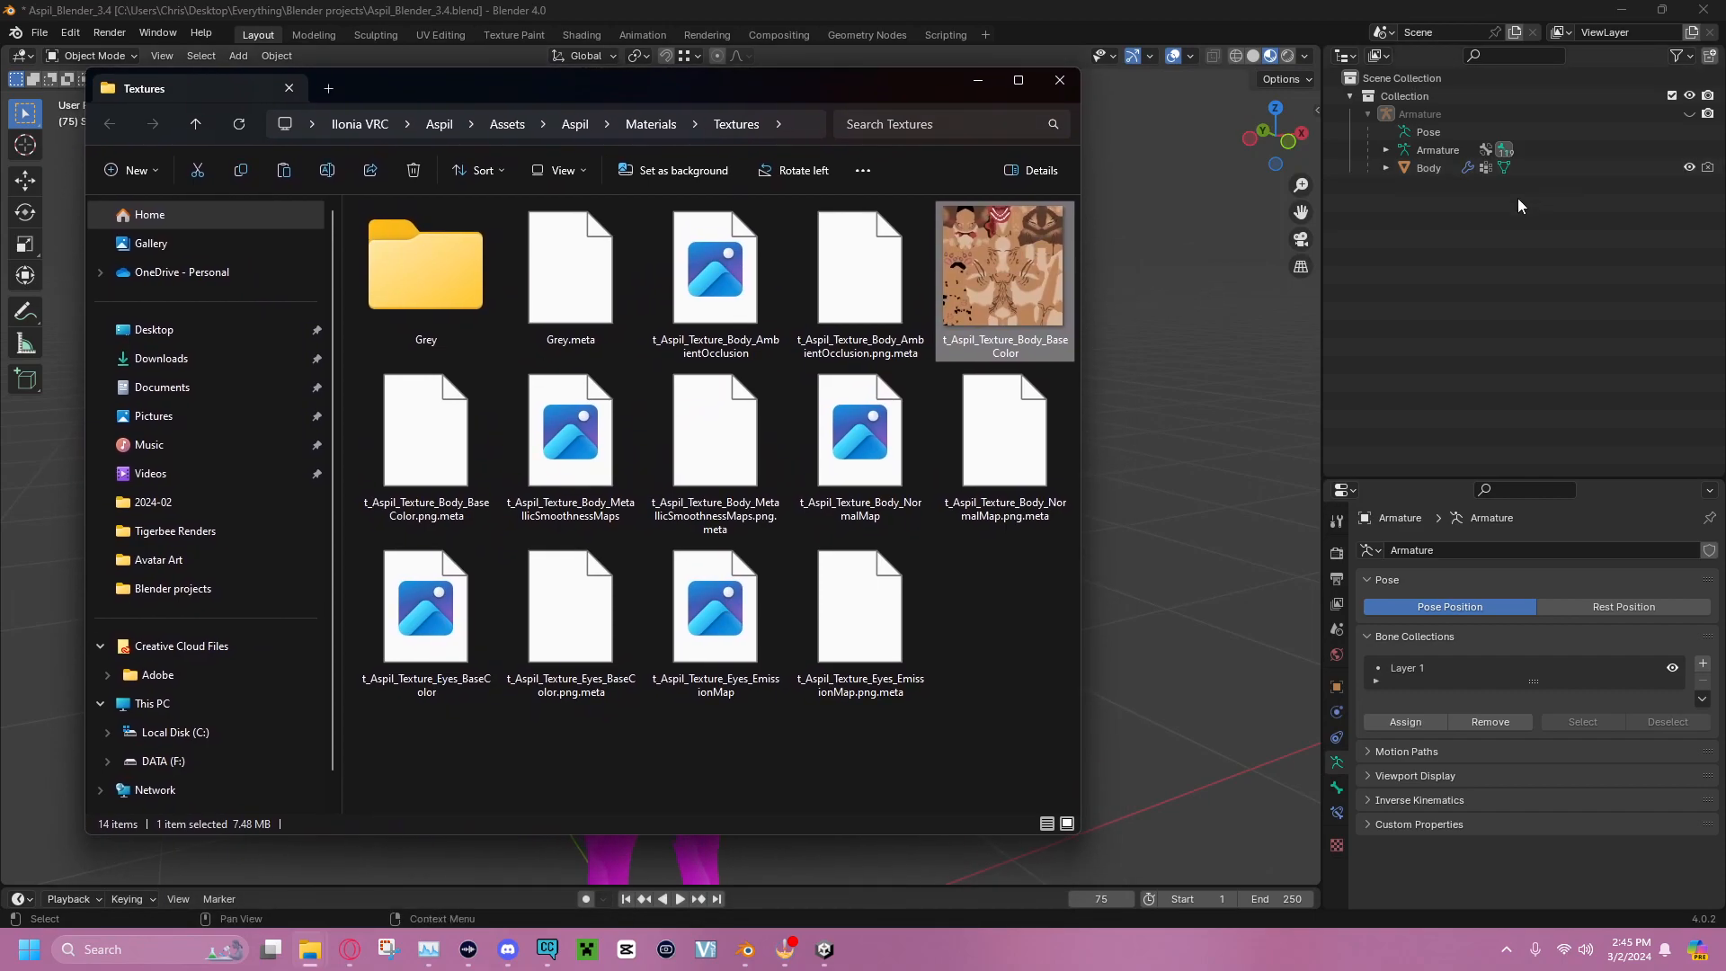
click(979, 80)
Select the Body mesh and collapse its Vertex Groups and Shape Keys sections
click(1416, 168)
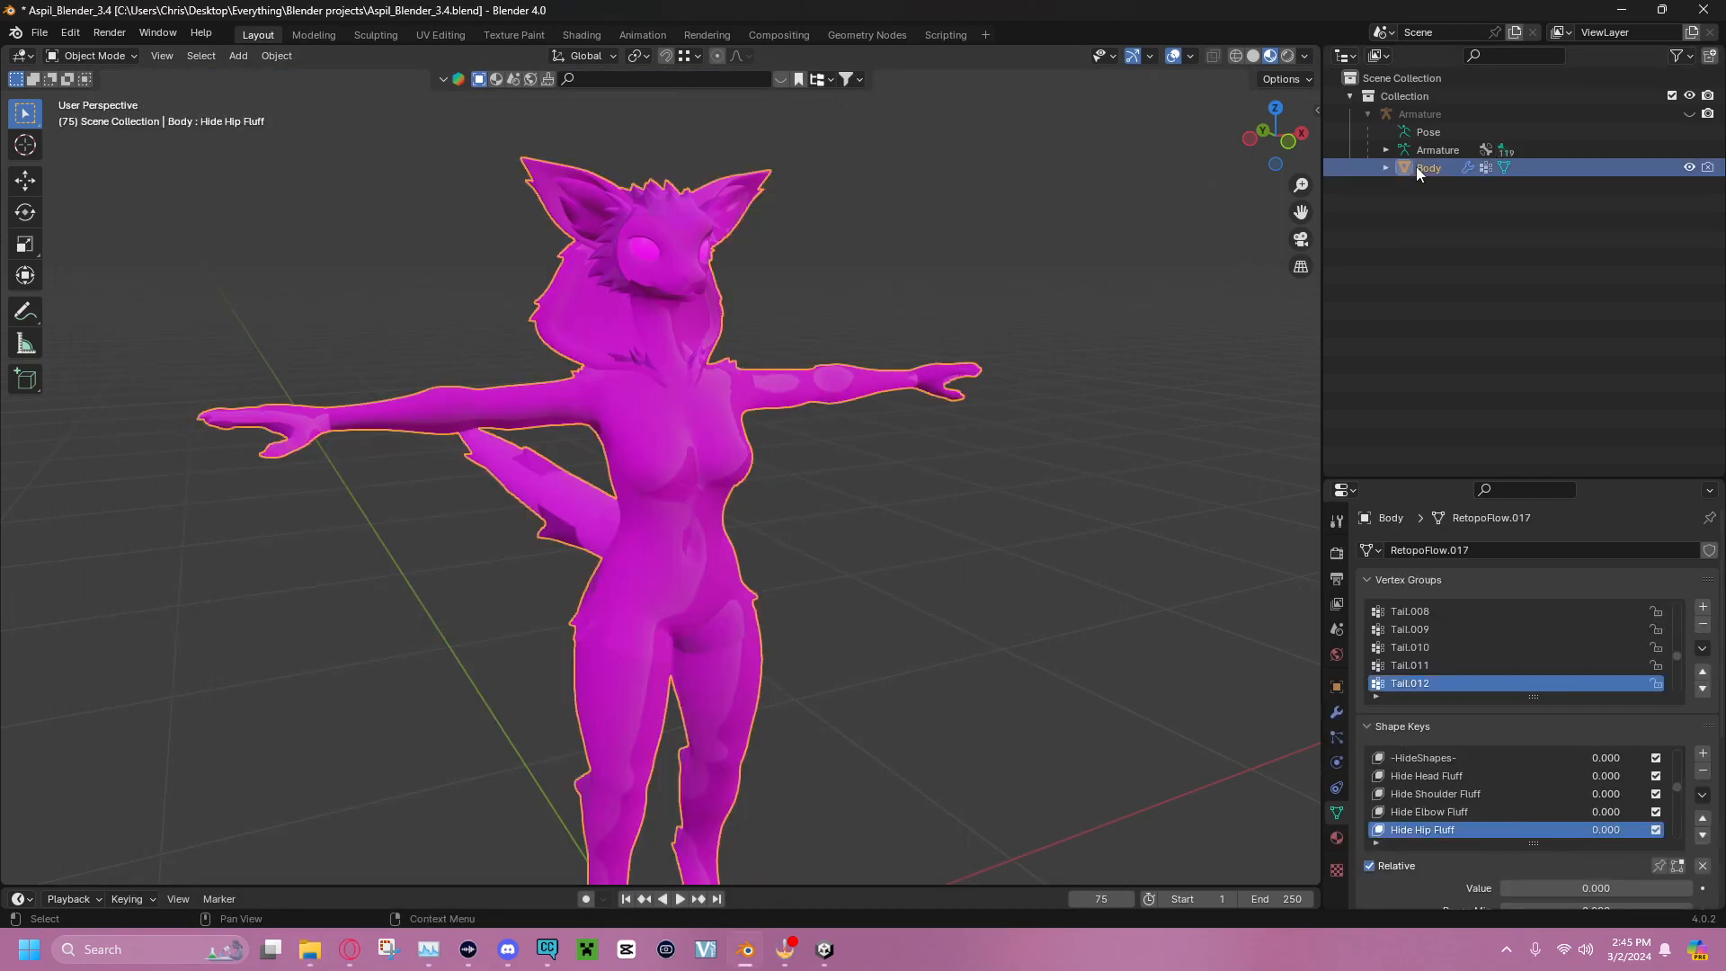
middle_drag(1077, 196, 697, 171)
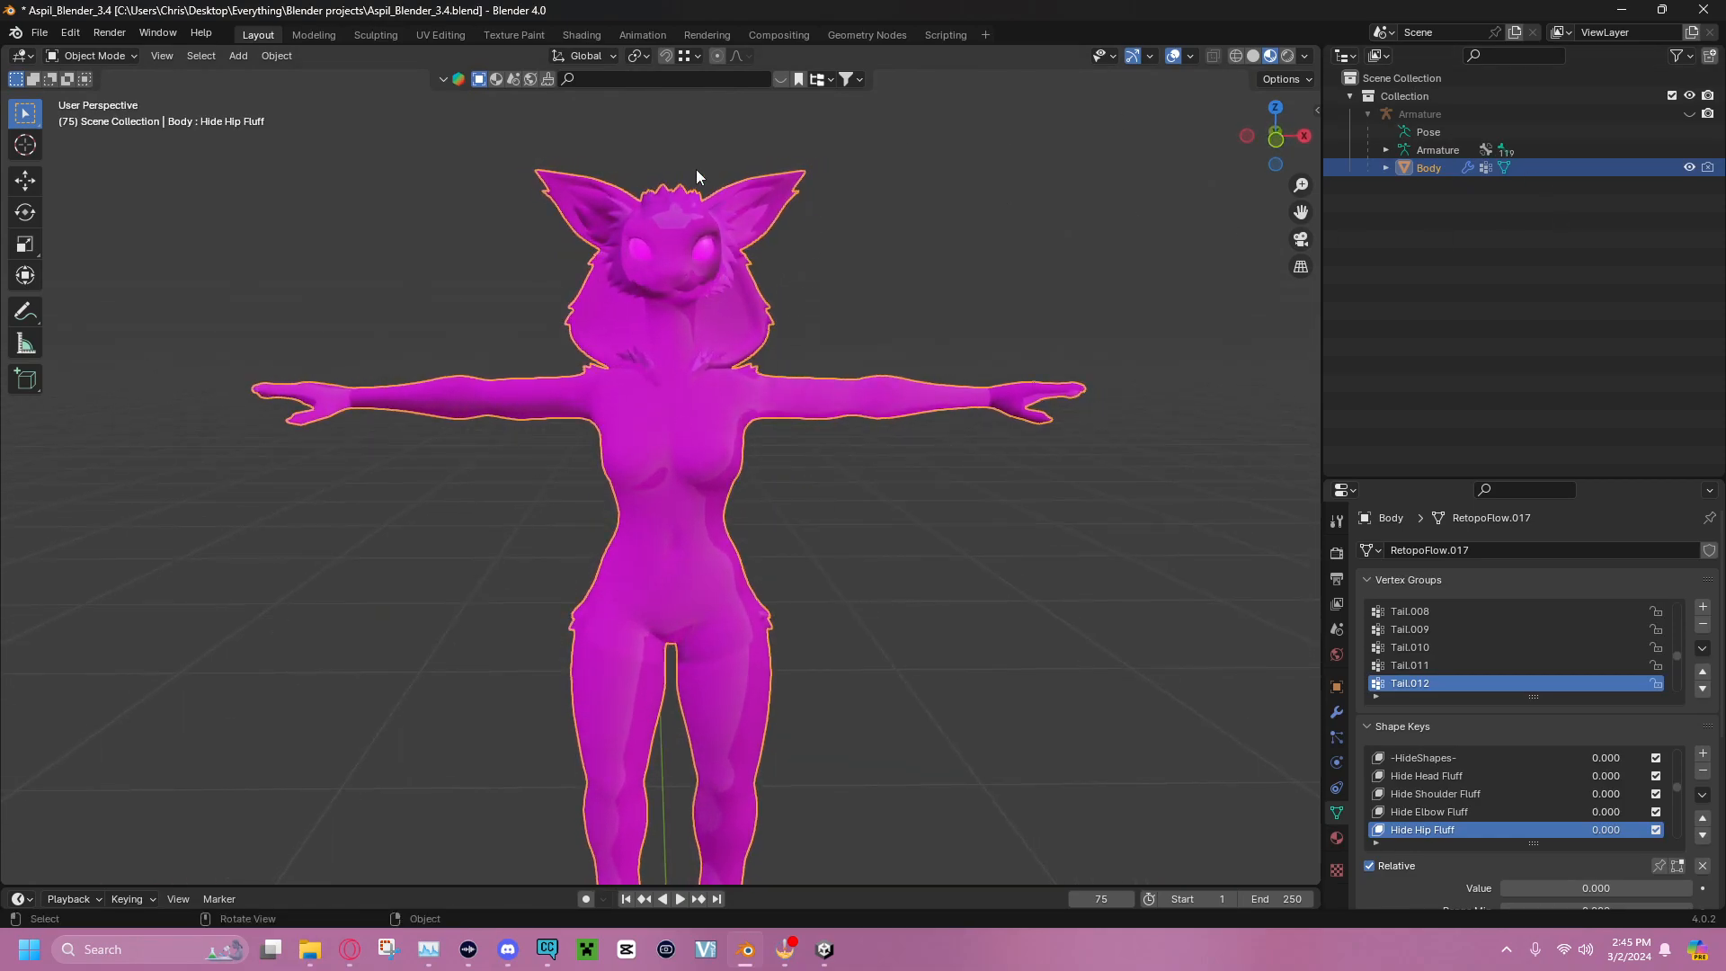
click(1374, 579)
click(1370, 600)
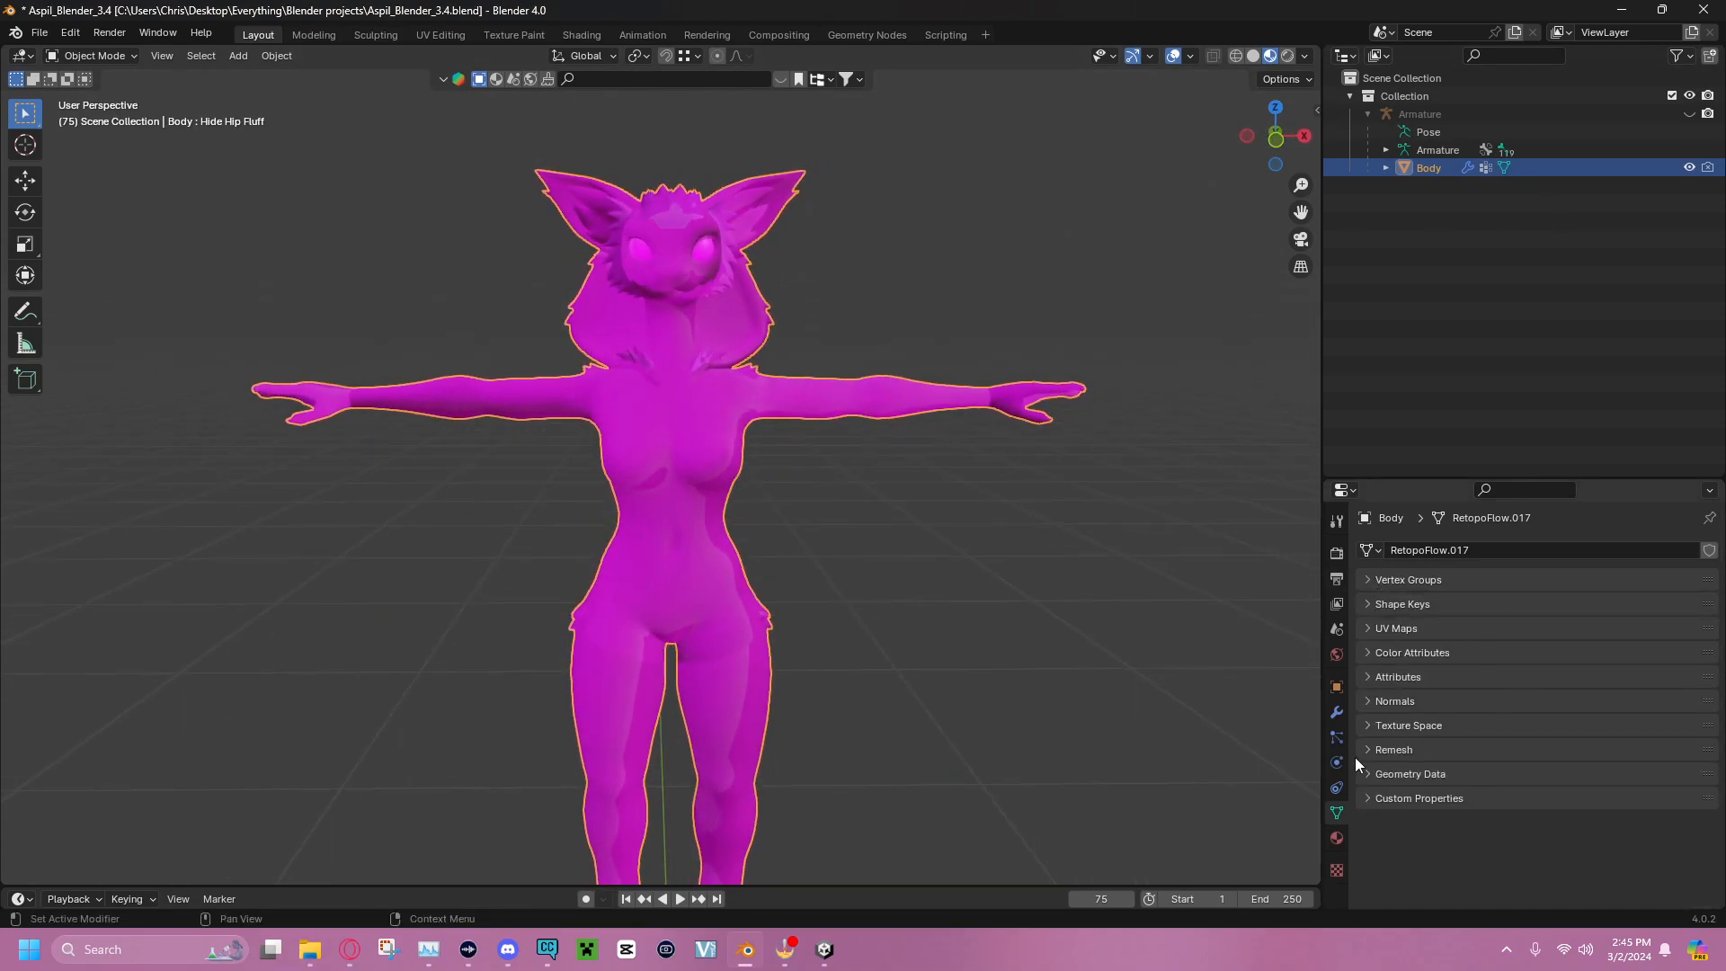
Show the Body mesh's materials and look through the Eyes and Spec slots before selecting the Body material again
click(1338, 836)
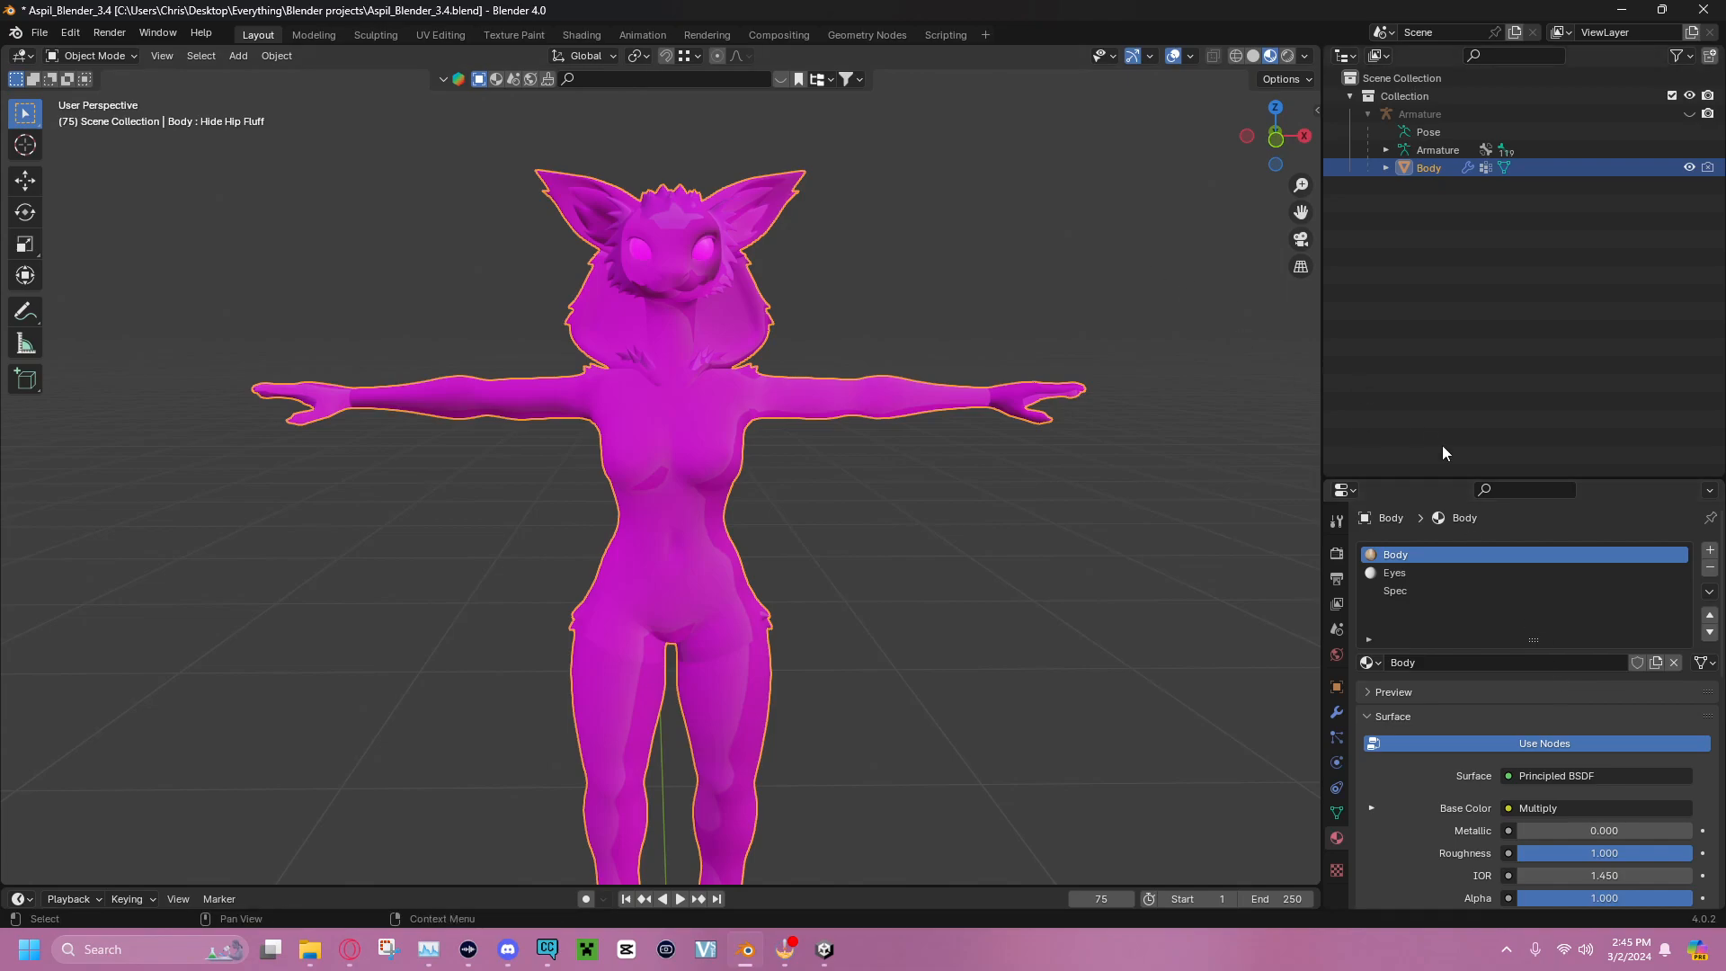
click(1409, 574)
click(1408, 590)
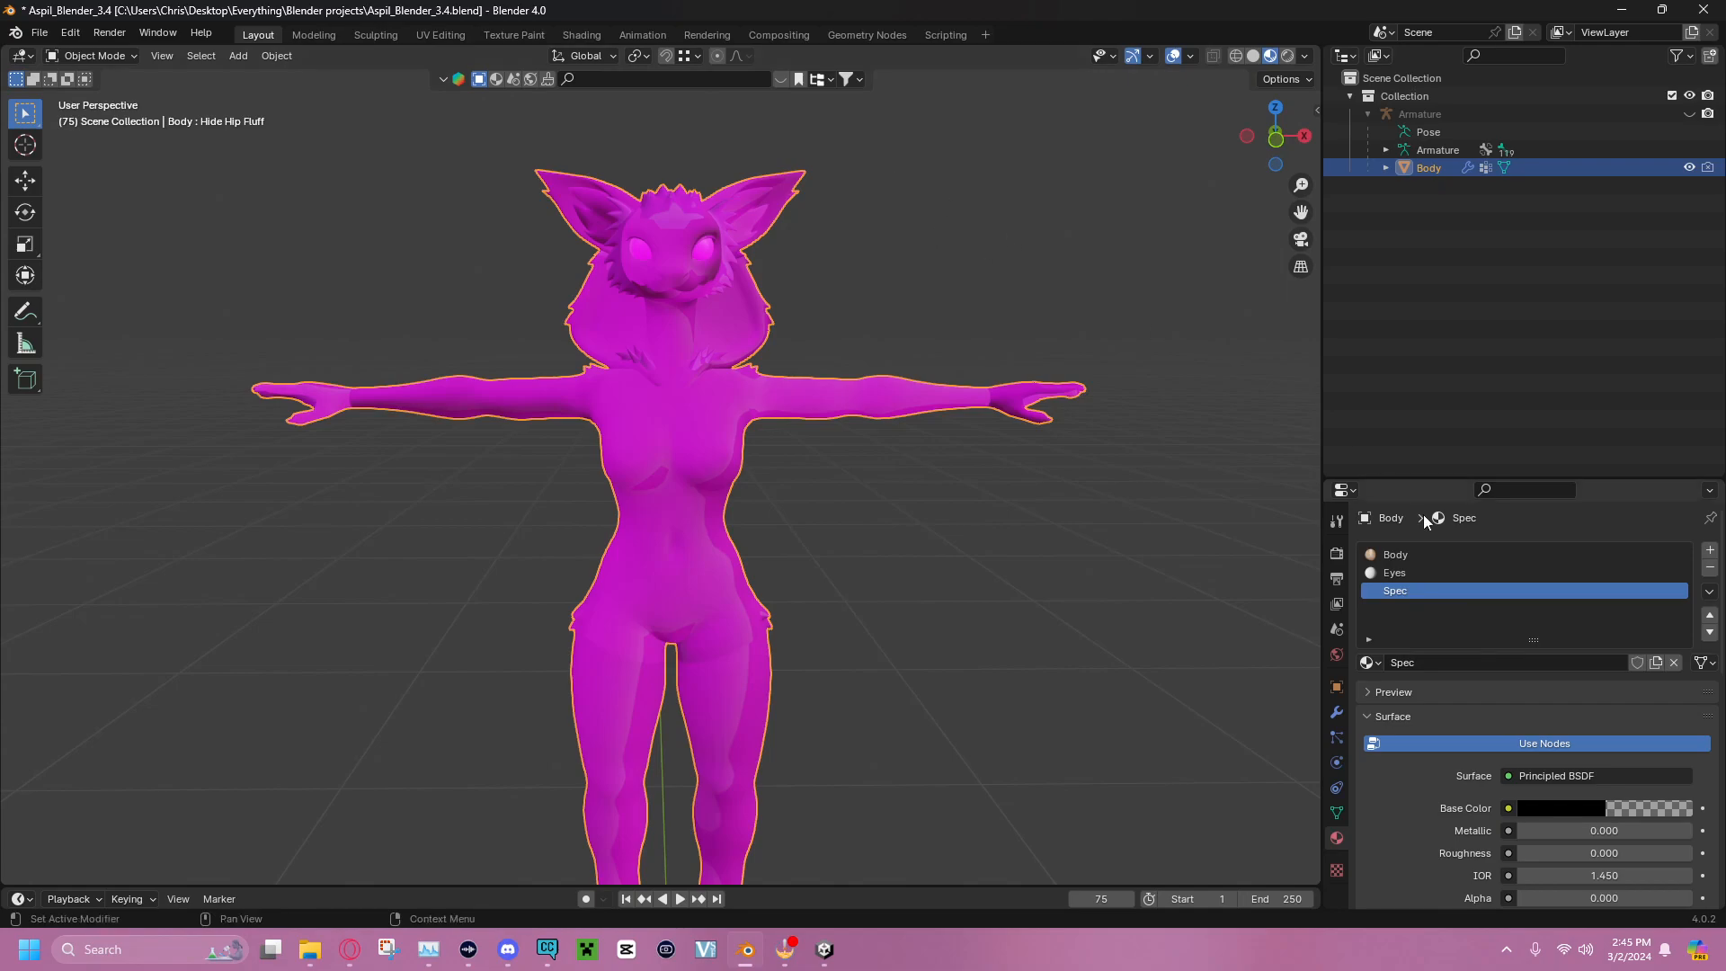
click(1422, 555)
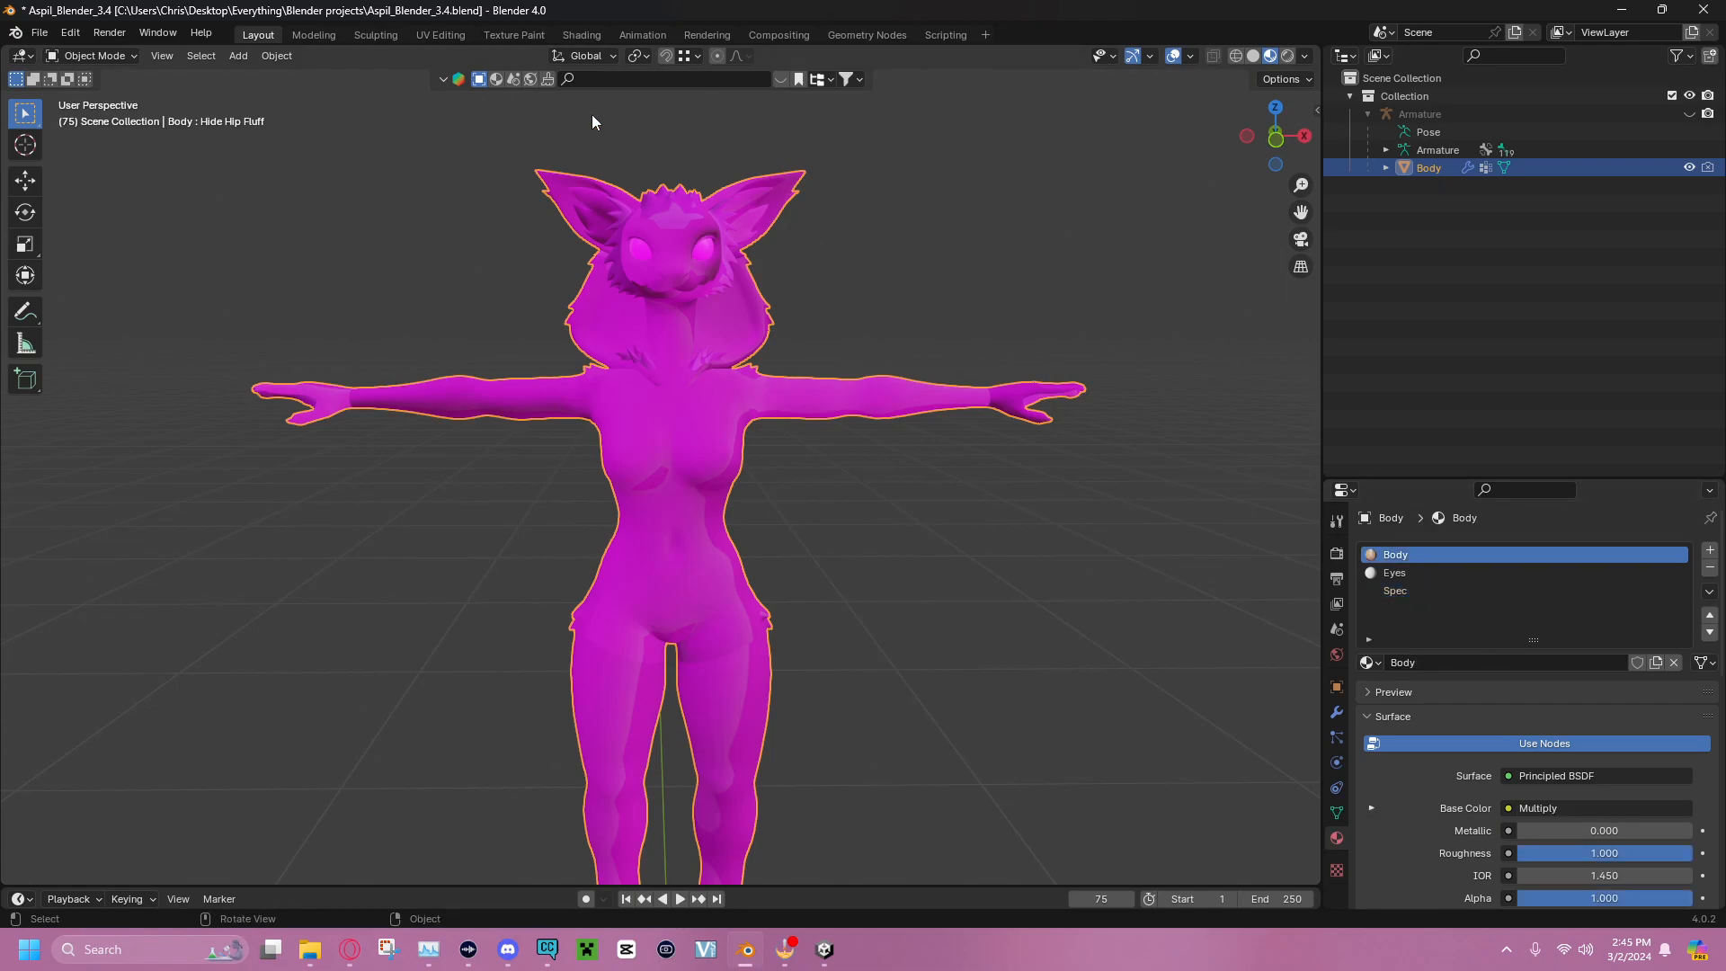
Switch to the Shading workspace and enlarge the node editor to show the Body material's nodes
click(579, 39)
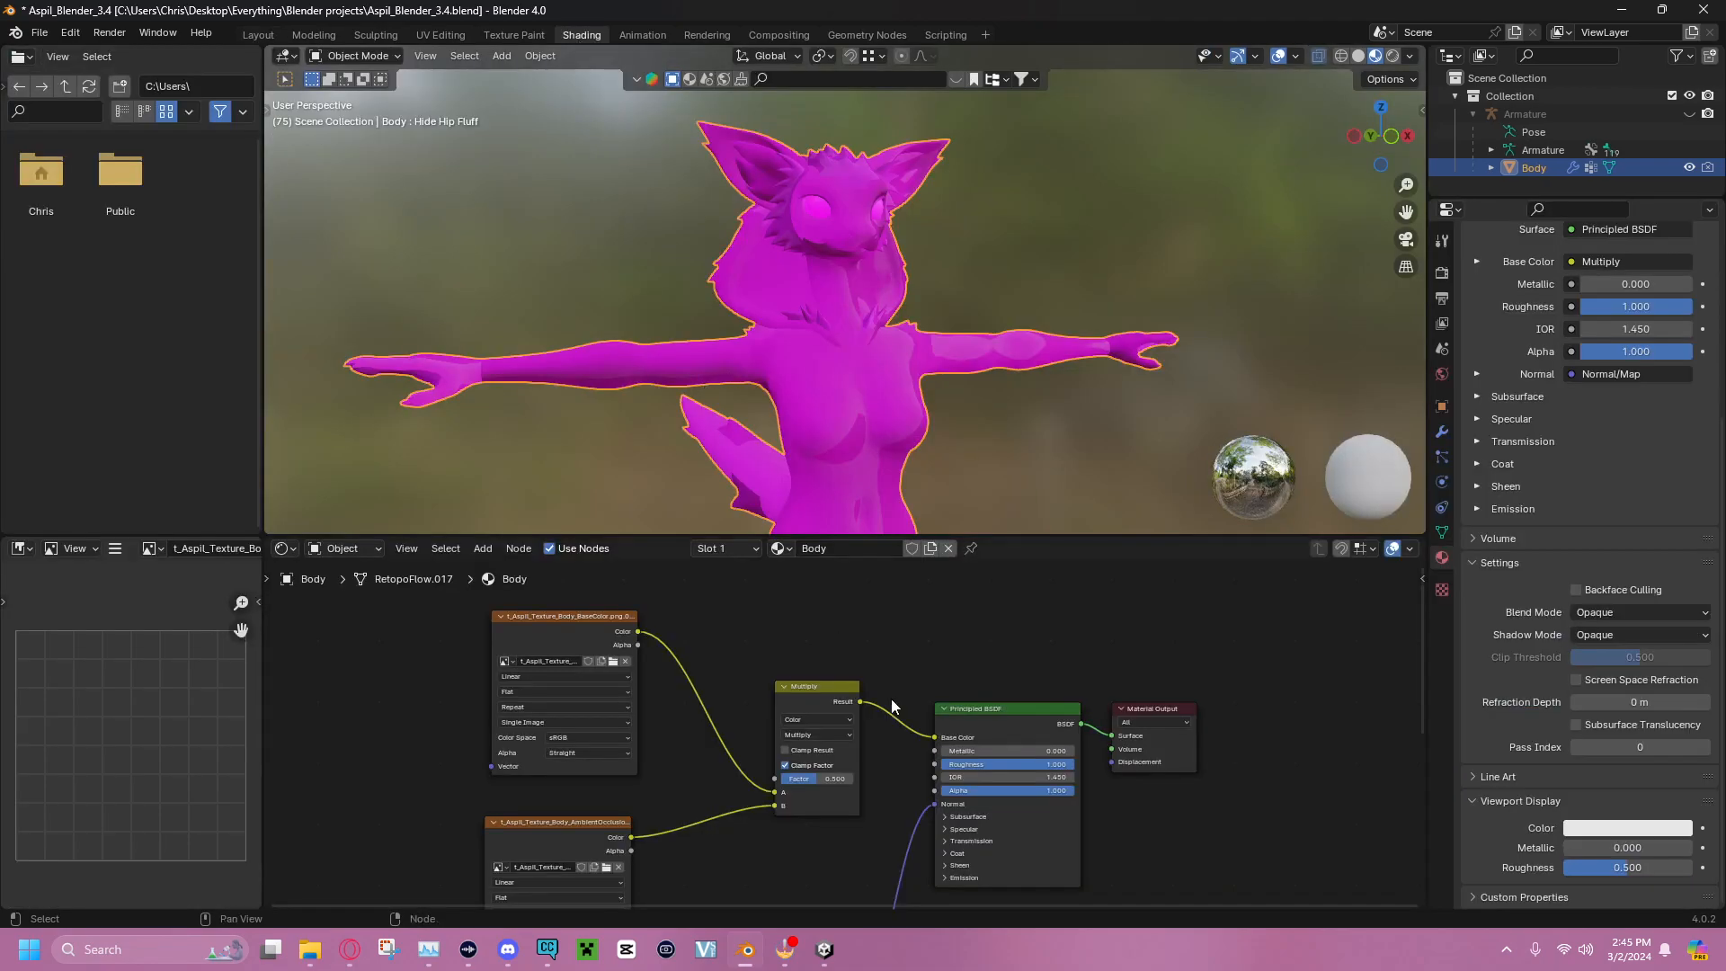
scroll(926, 668, down, 3)
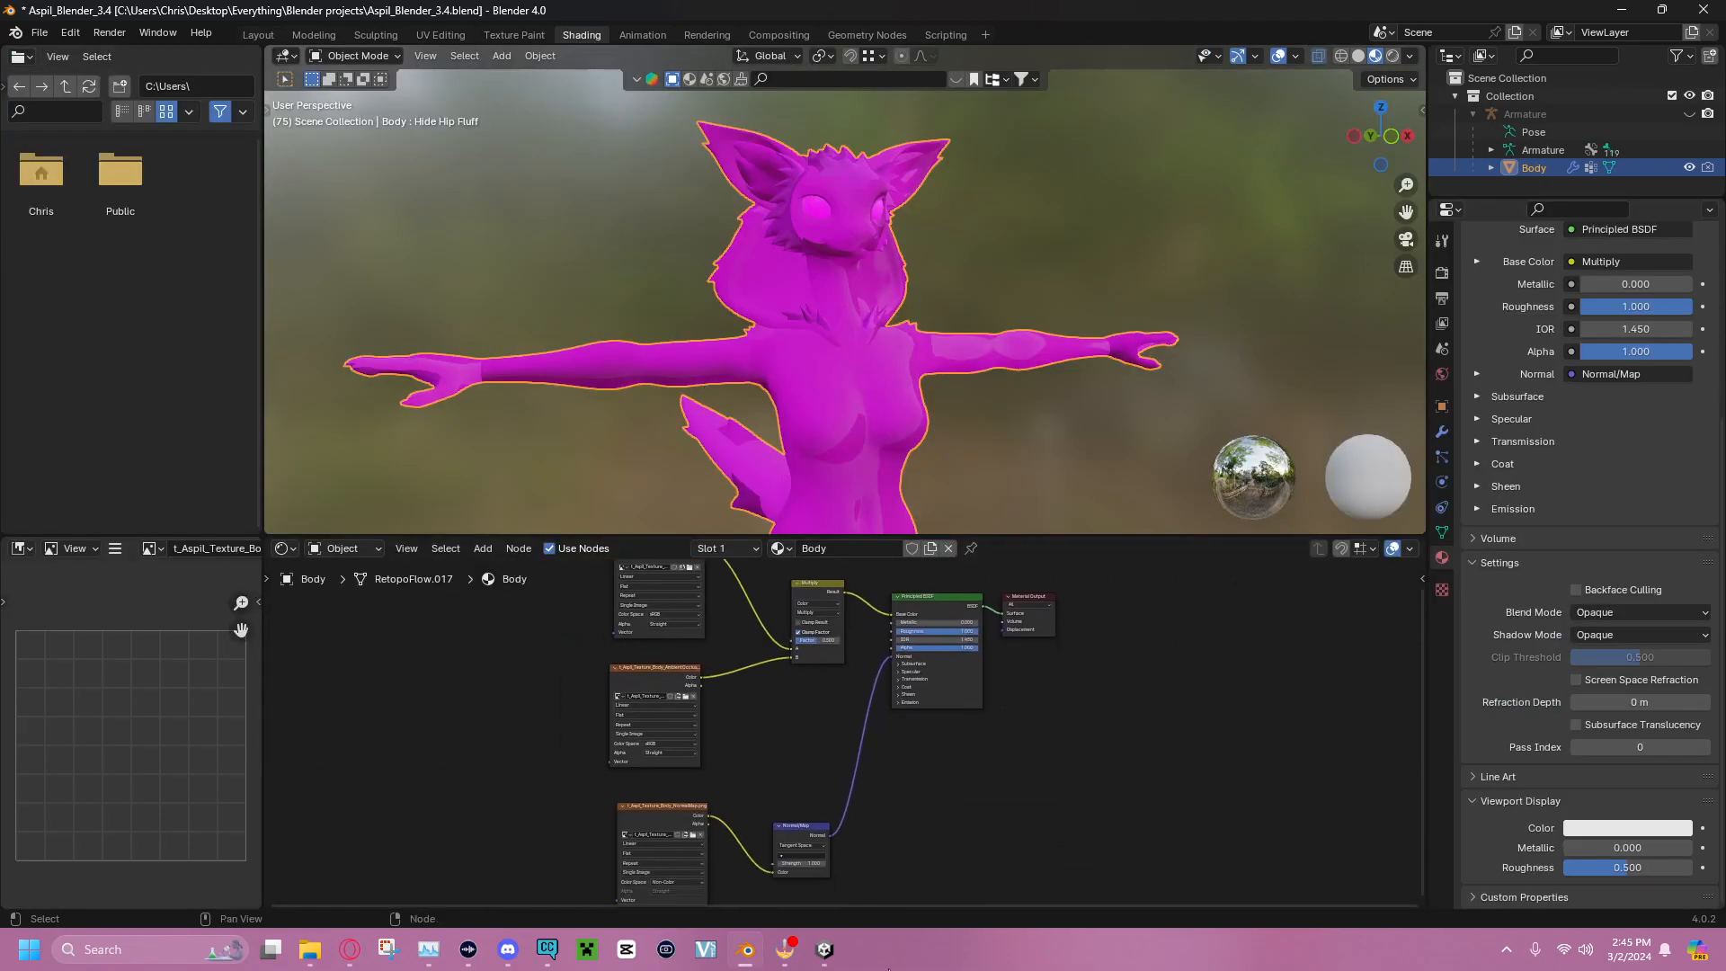
drag(806, 536, 773, 332)
scroll(610, 517, up, 10)
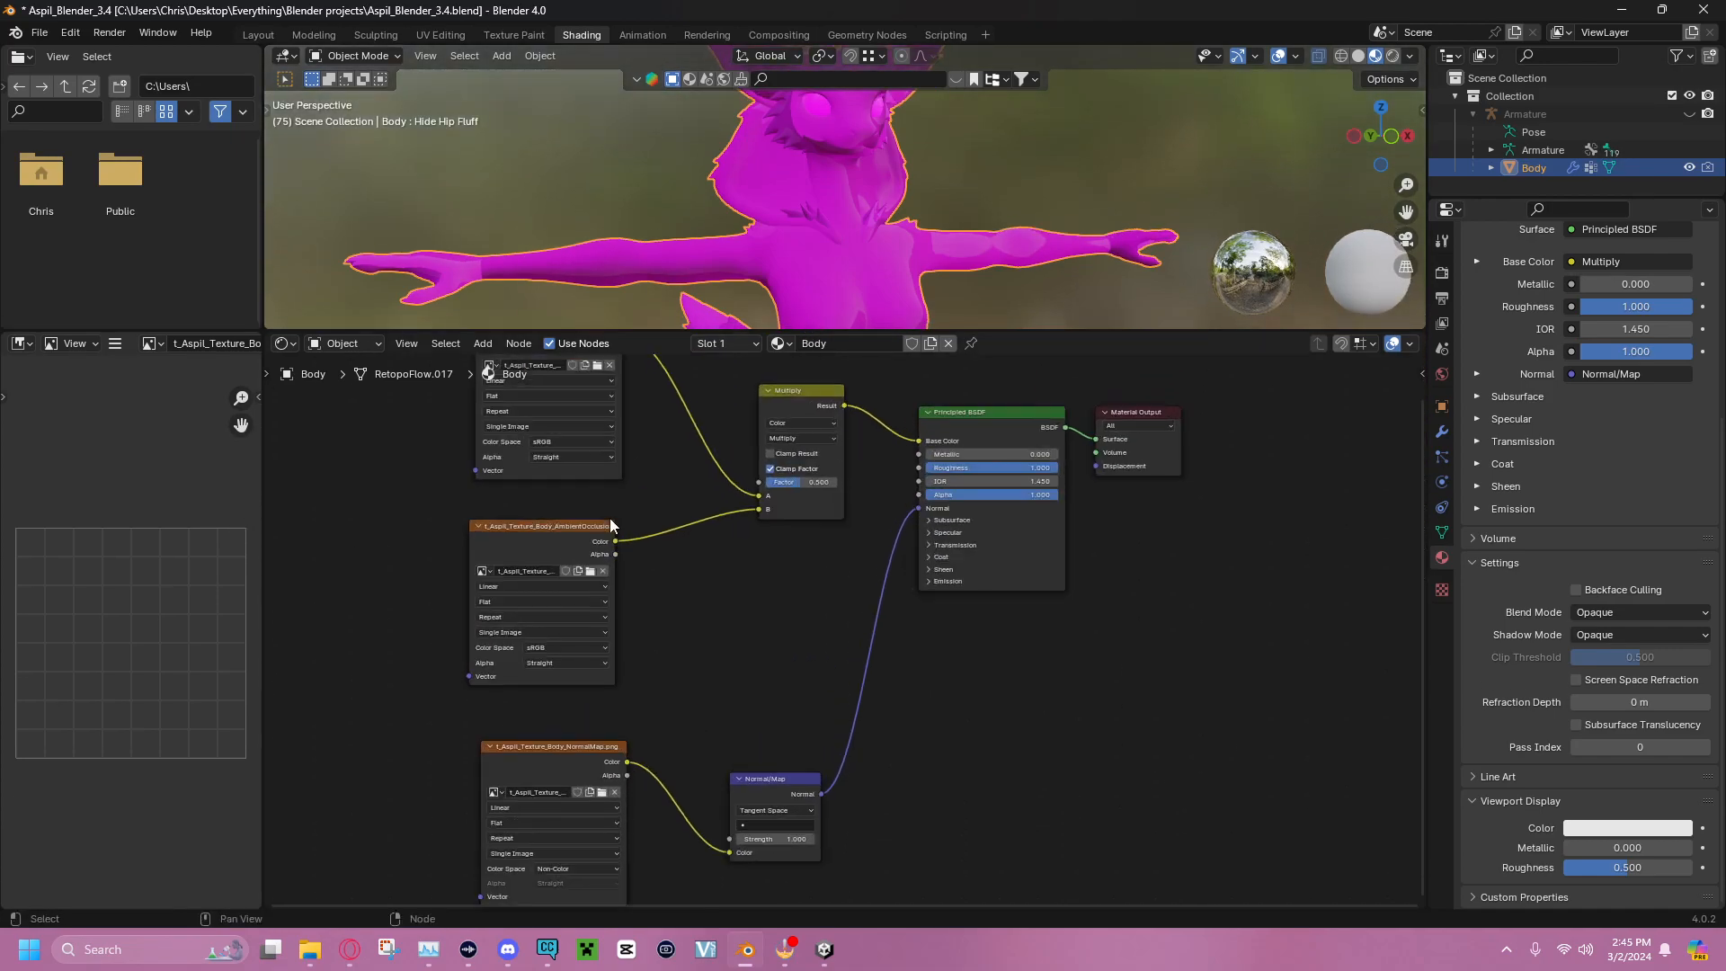
middle_drag(678, 524, 887, 758)
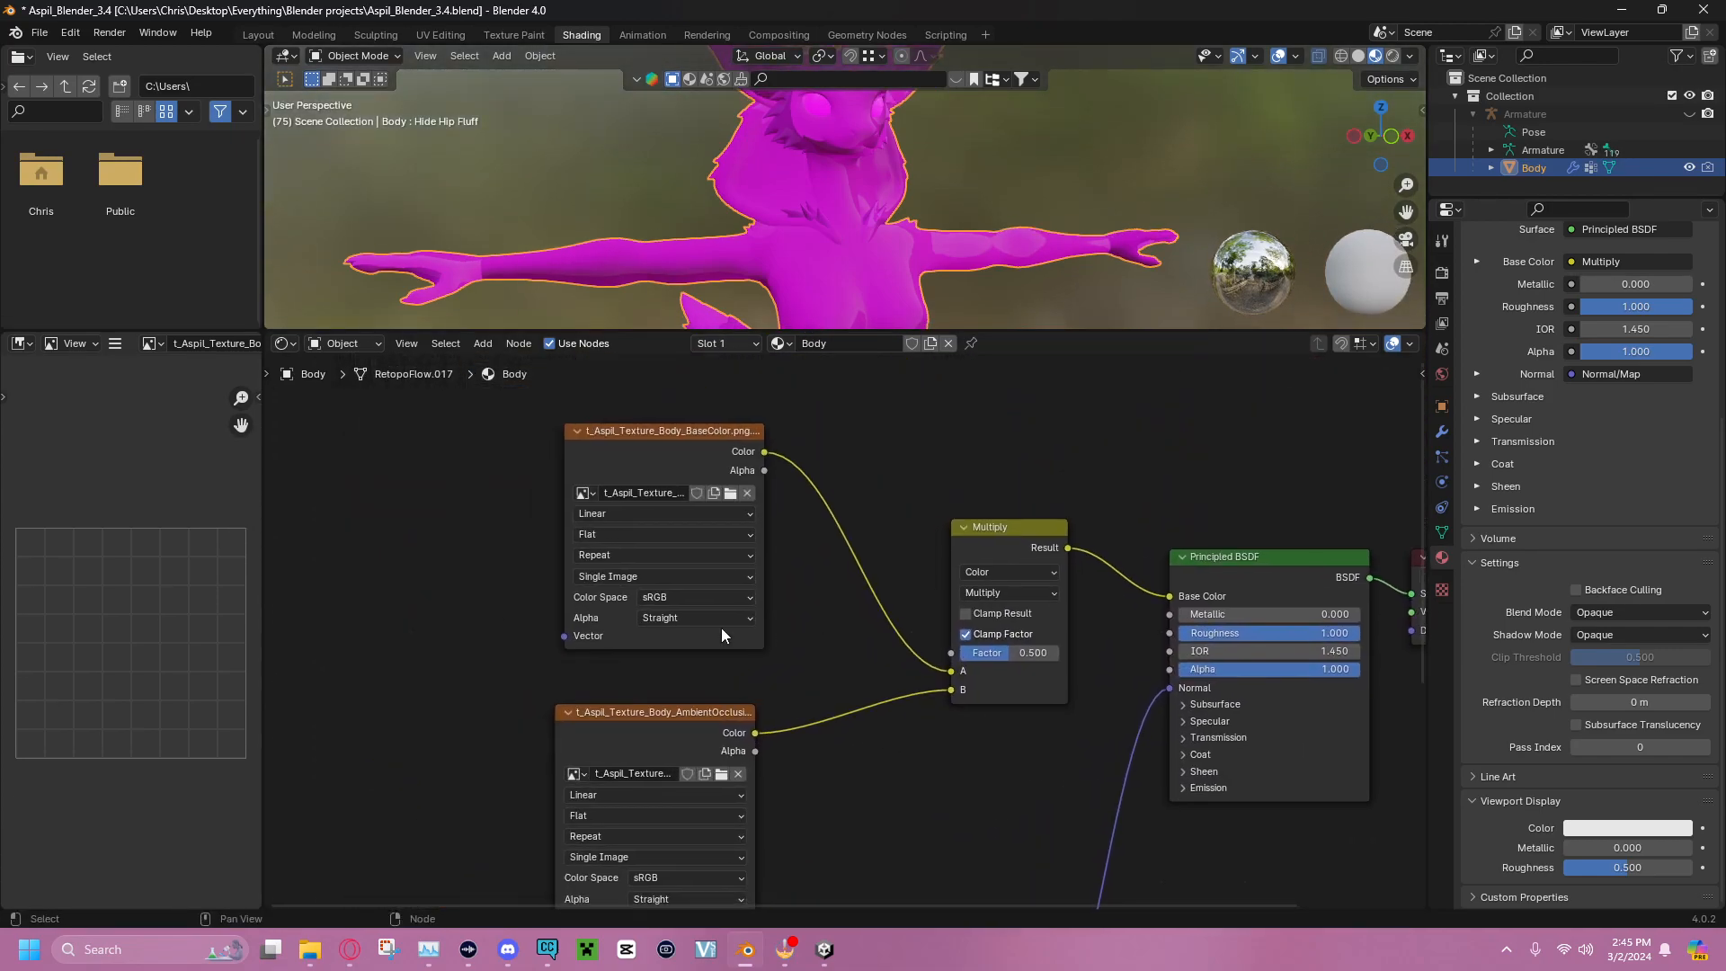
scroll(446, 613, down, 3)
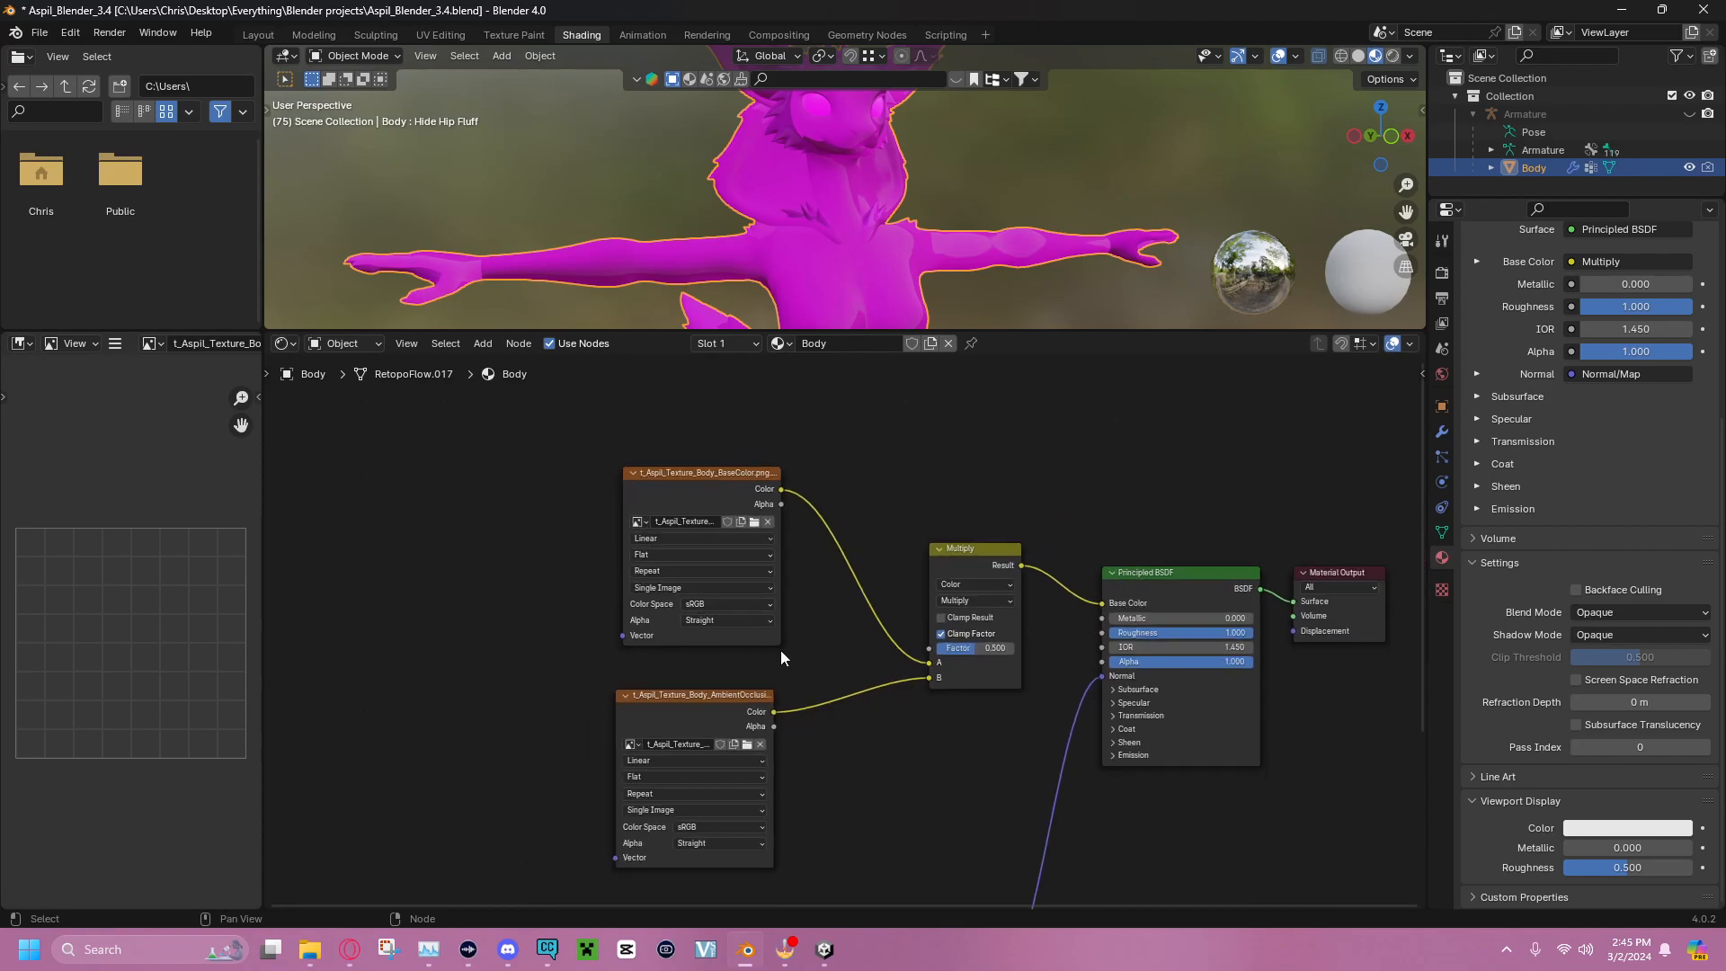
Align the base color, ambient occlusion and normal map texture nodes in one column, and shift the Normal Map node beside its texture
drag(714, 487, 802, 449)
drag(691, 697, 788, 630)
middle_drag(580, 720, 531, 494)
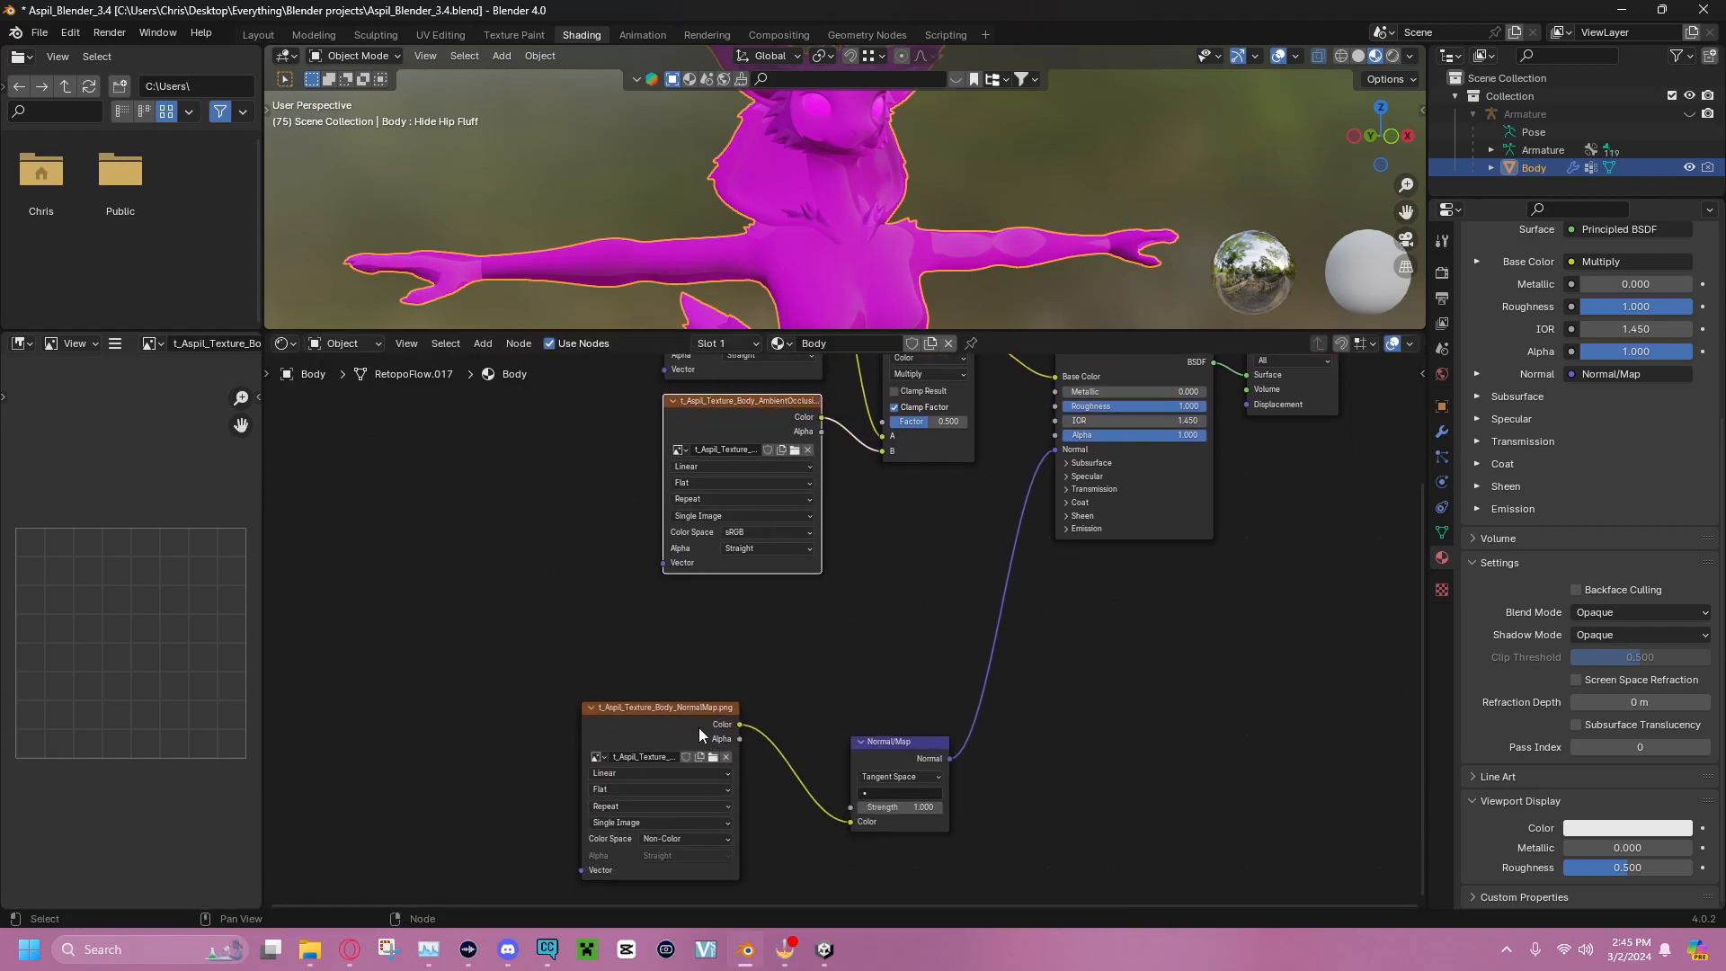
drag(681, 708, 763, 686)
middle_drag(855, 568, 756, 649)
drag(822, 814, 863, 801)
click(848, 609)
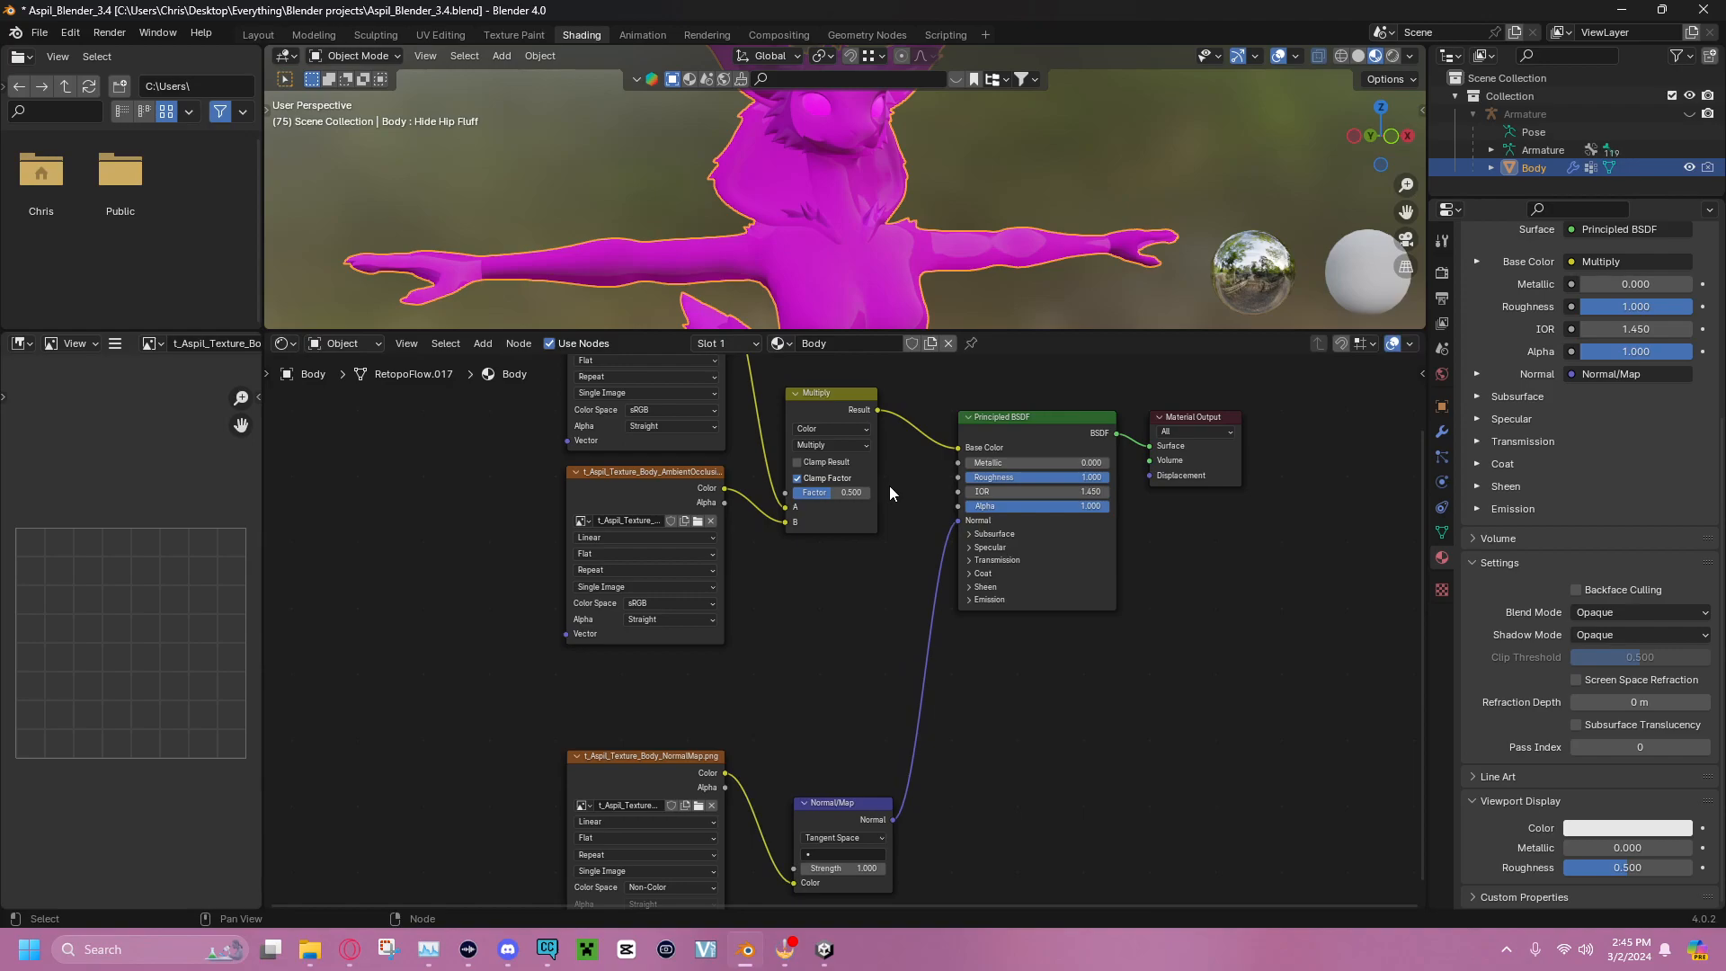
Delete the Principled BSDF node from the Body material
scroll(882, 530, down, 2)
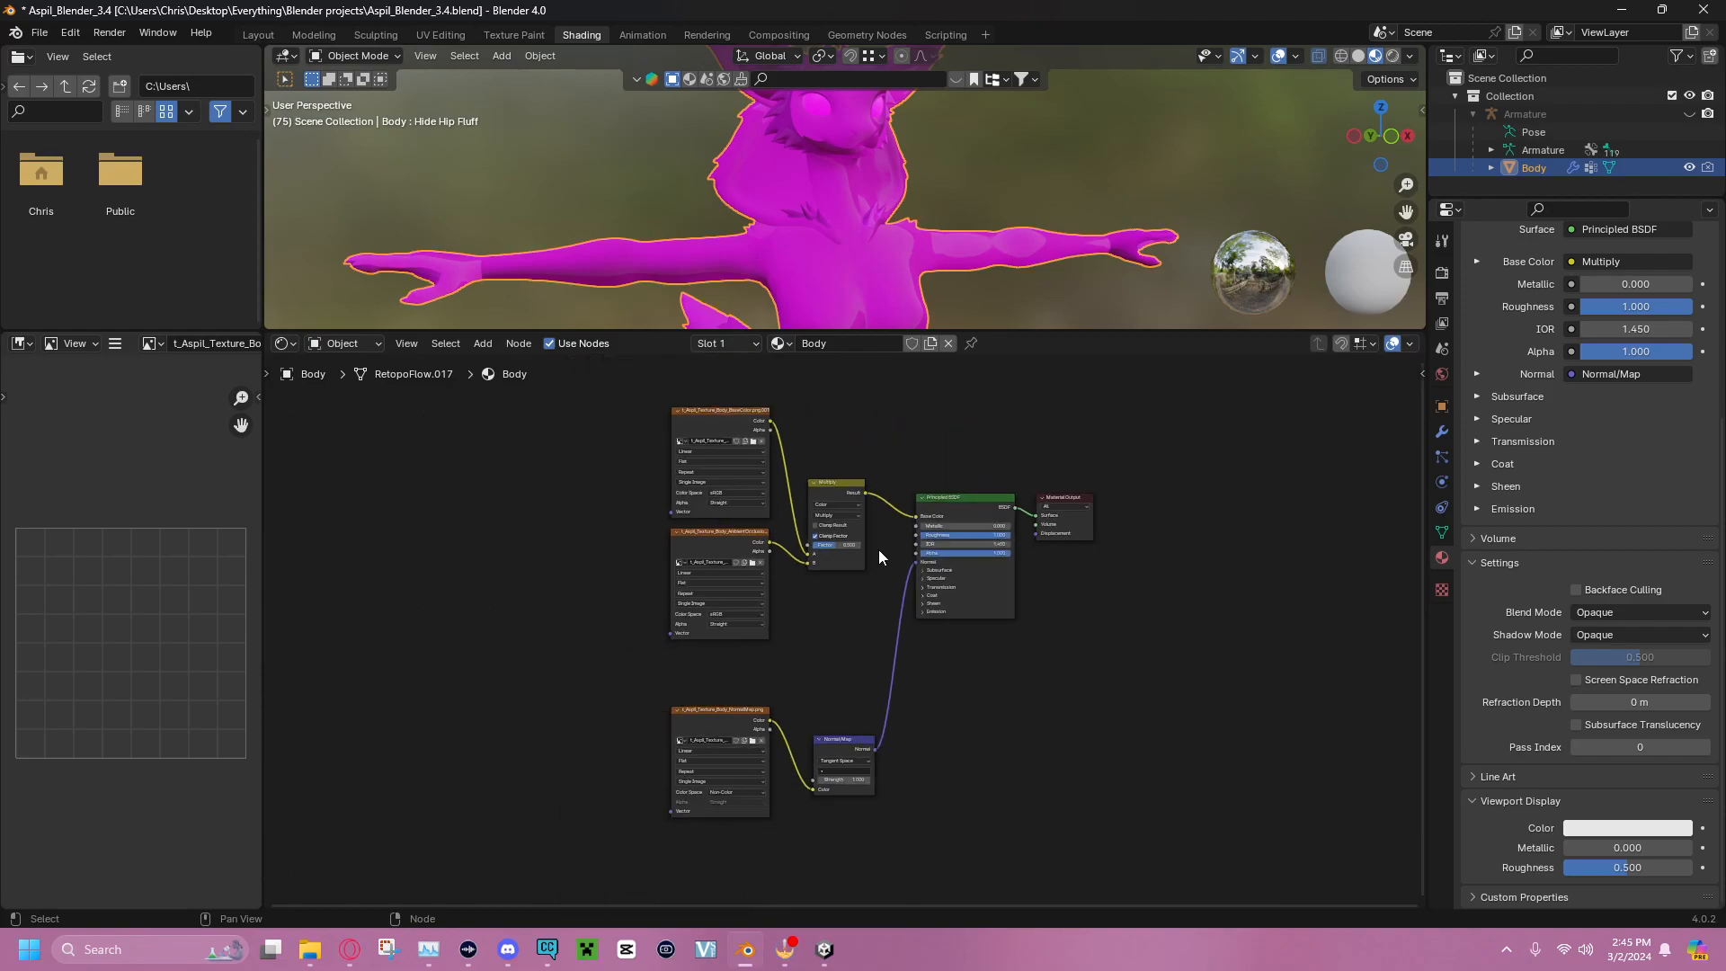
click(965, 494)
scroll(947, 428, up, 2)
right_click(948, 433)
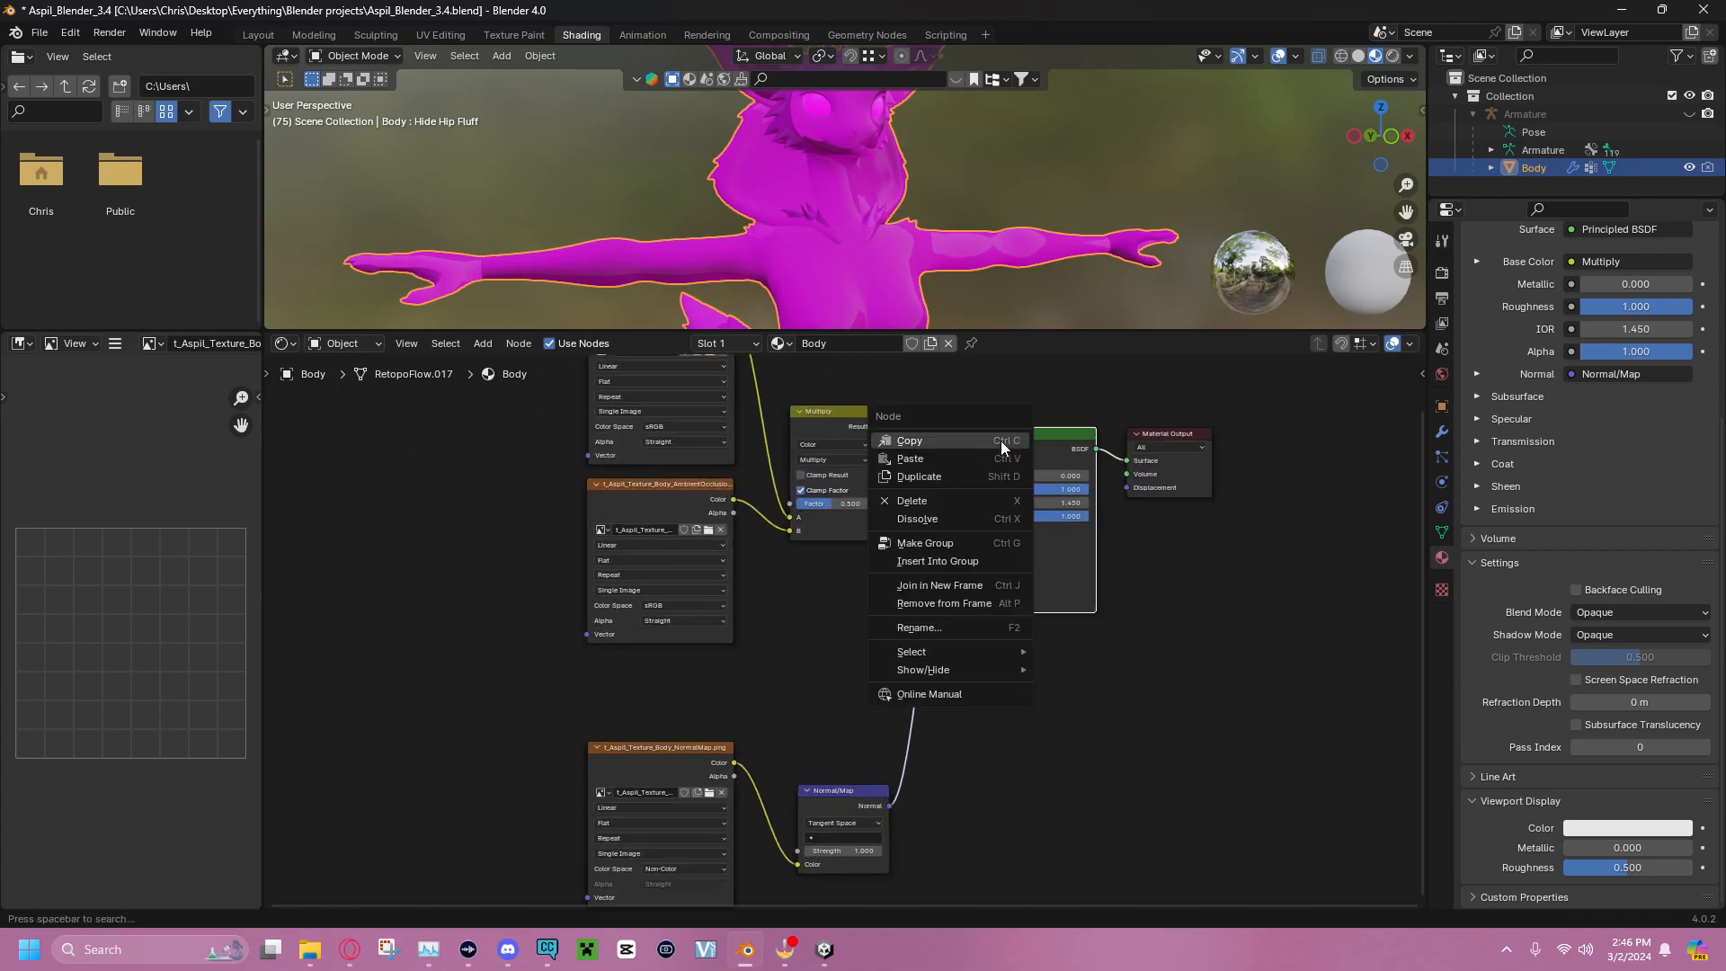
click(936, 504)
Add a Principled BSDF node between the Multiply and Material Output nodes of the Body material
right_click(1009, 549)
mouse_move(1008, 548)
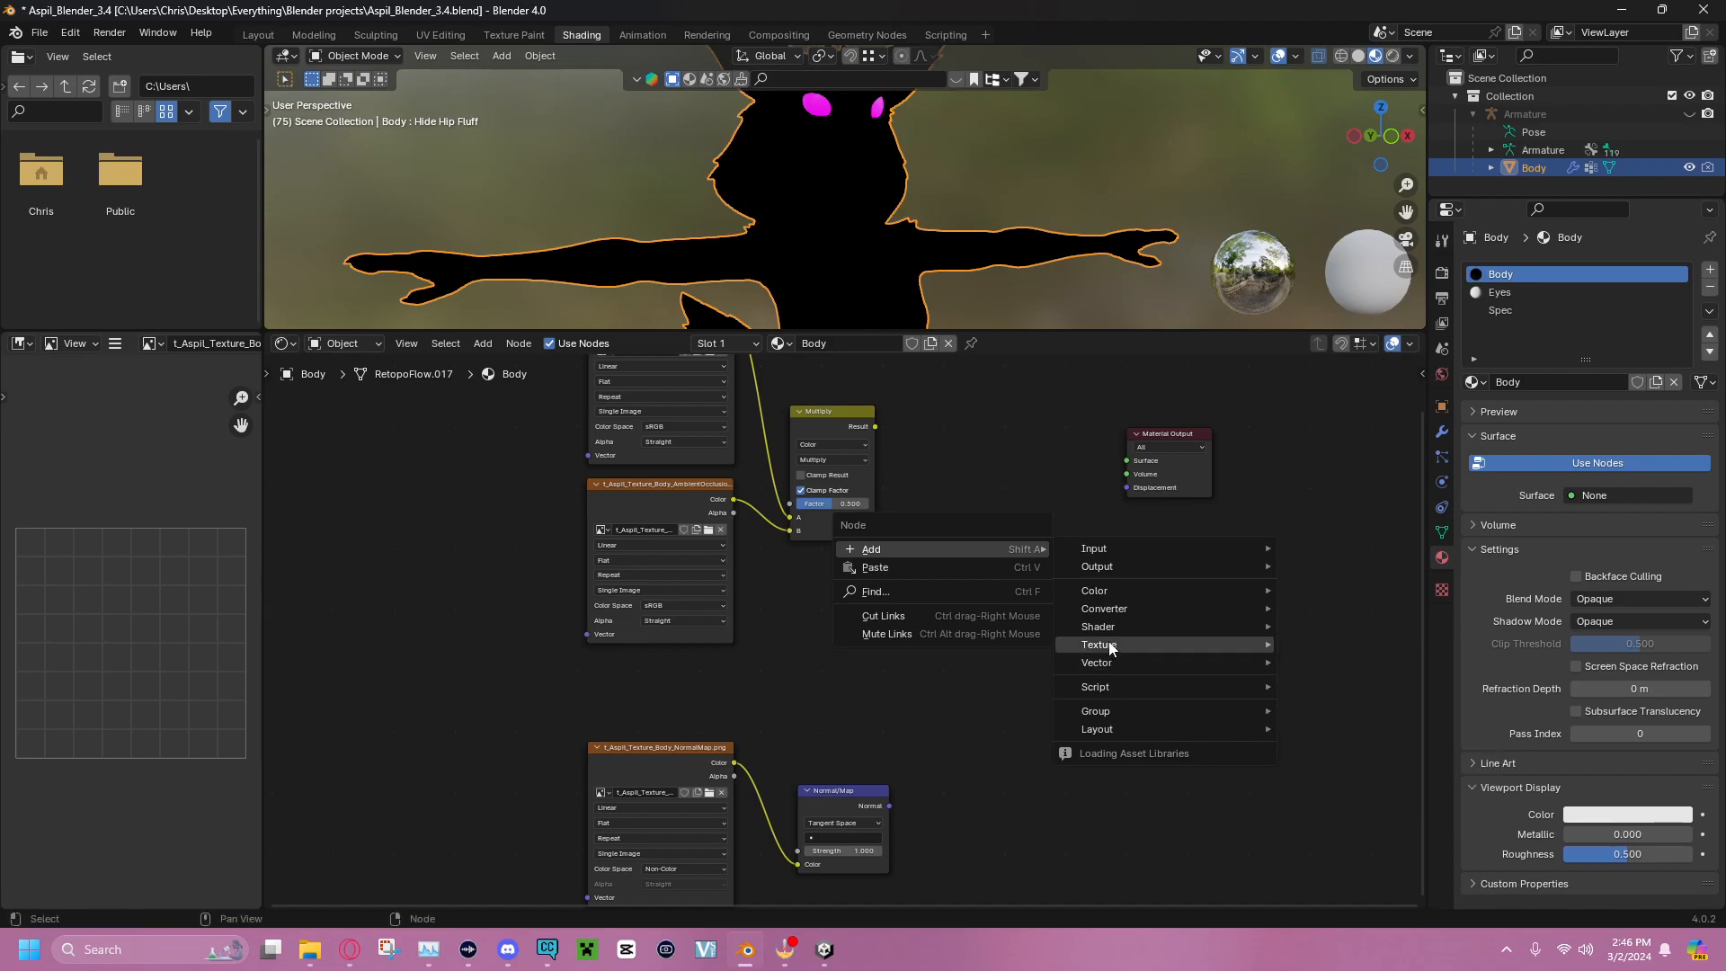
mouse_move(1115, 626)
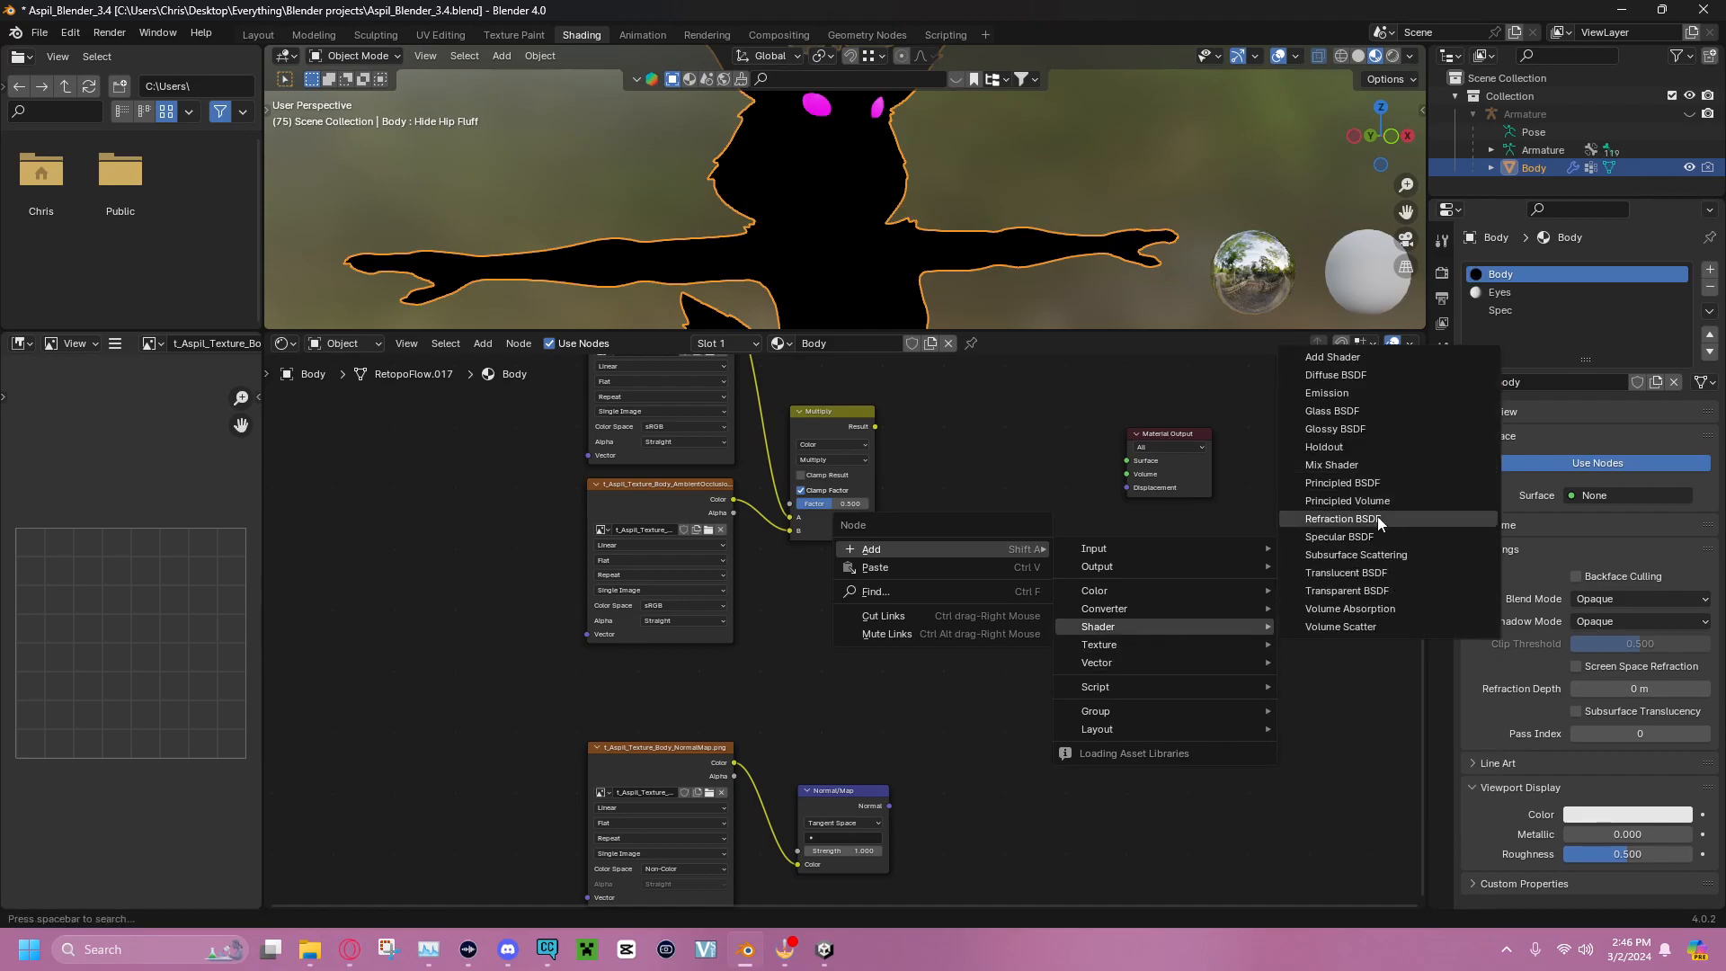
click(1368, 485)
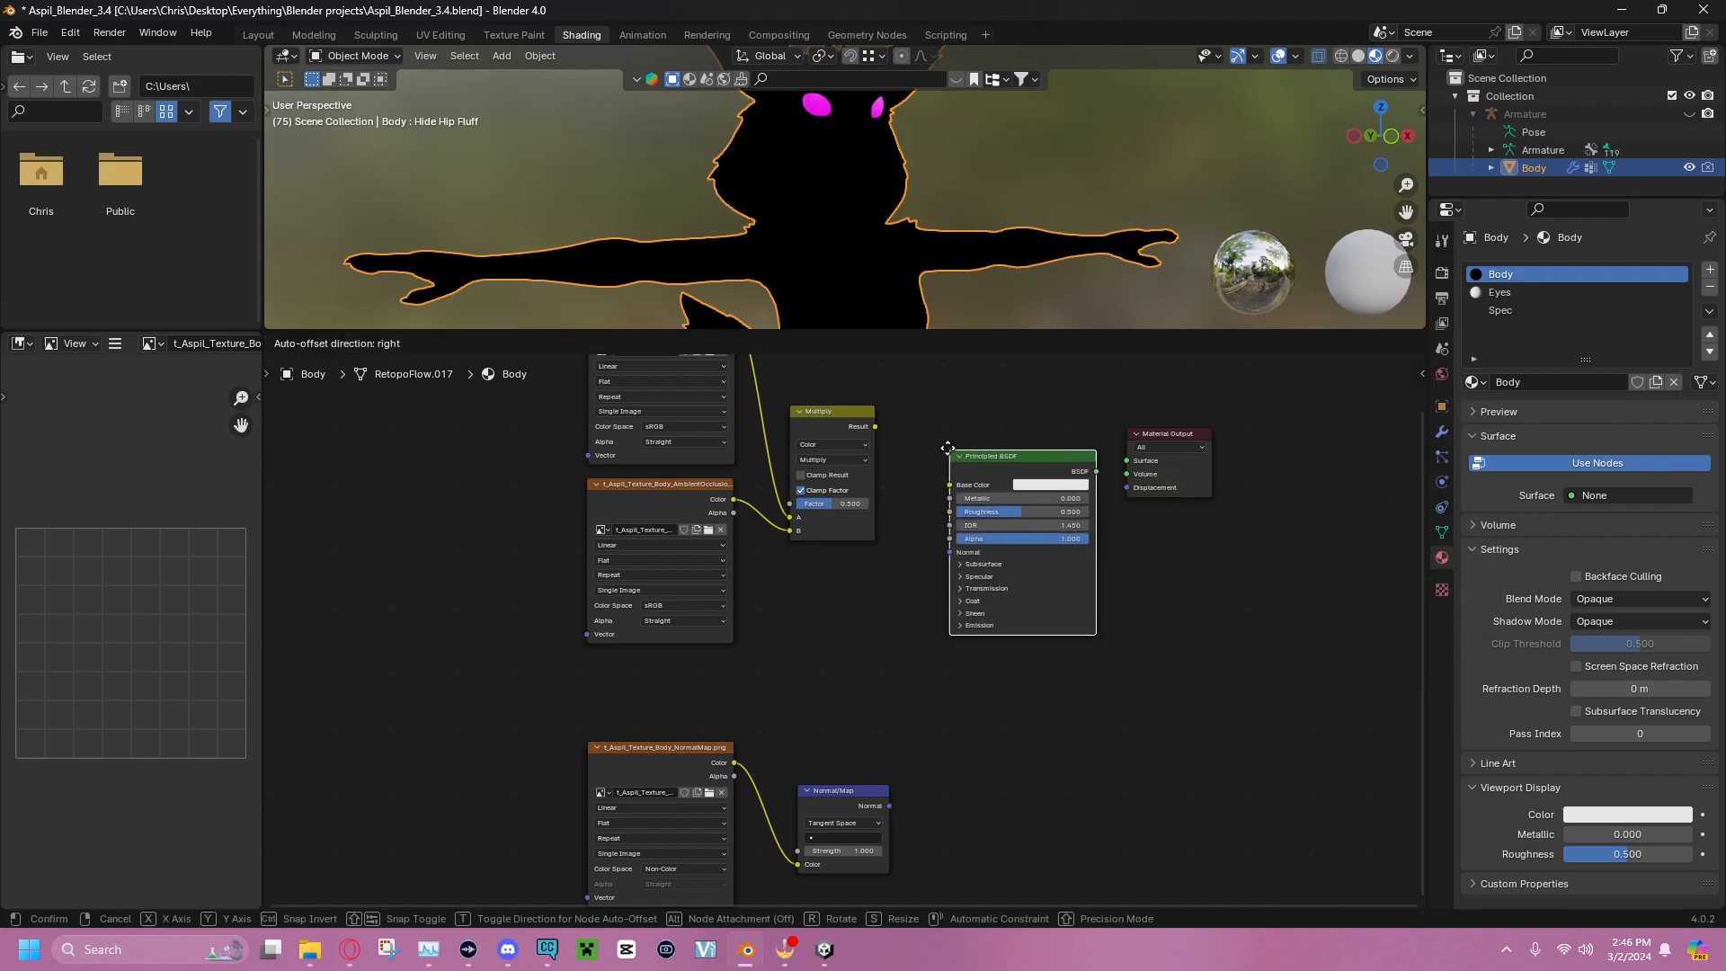
click(938, 446)
Connect Normal Map to the Principled BSDF's Normal, Multiply's Result to Base Color, and BSDF to the Material Output's Surface
drag(889, 805, 940, 548)
drag(875, 430, 940, 481)
drag(1087, 467, 1127, 460)
mouse_move(1005, 240)
middle_down()
mouse_move(942, 238)
mouse_move(1034, 241)
middle_up()
scroll(962, 234, down, 4)
scroll(1034, 241, up, 5)
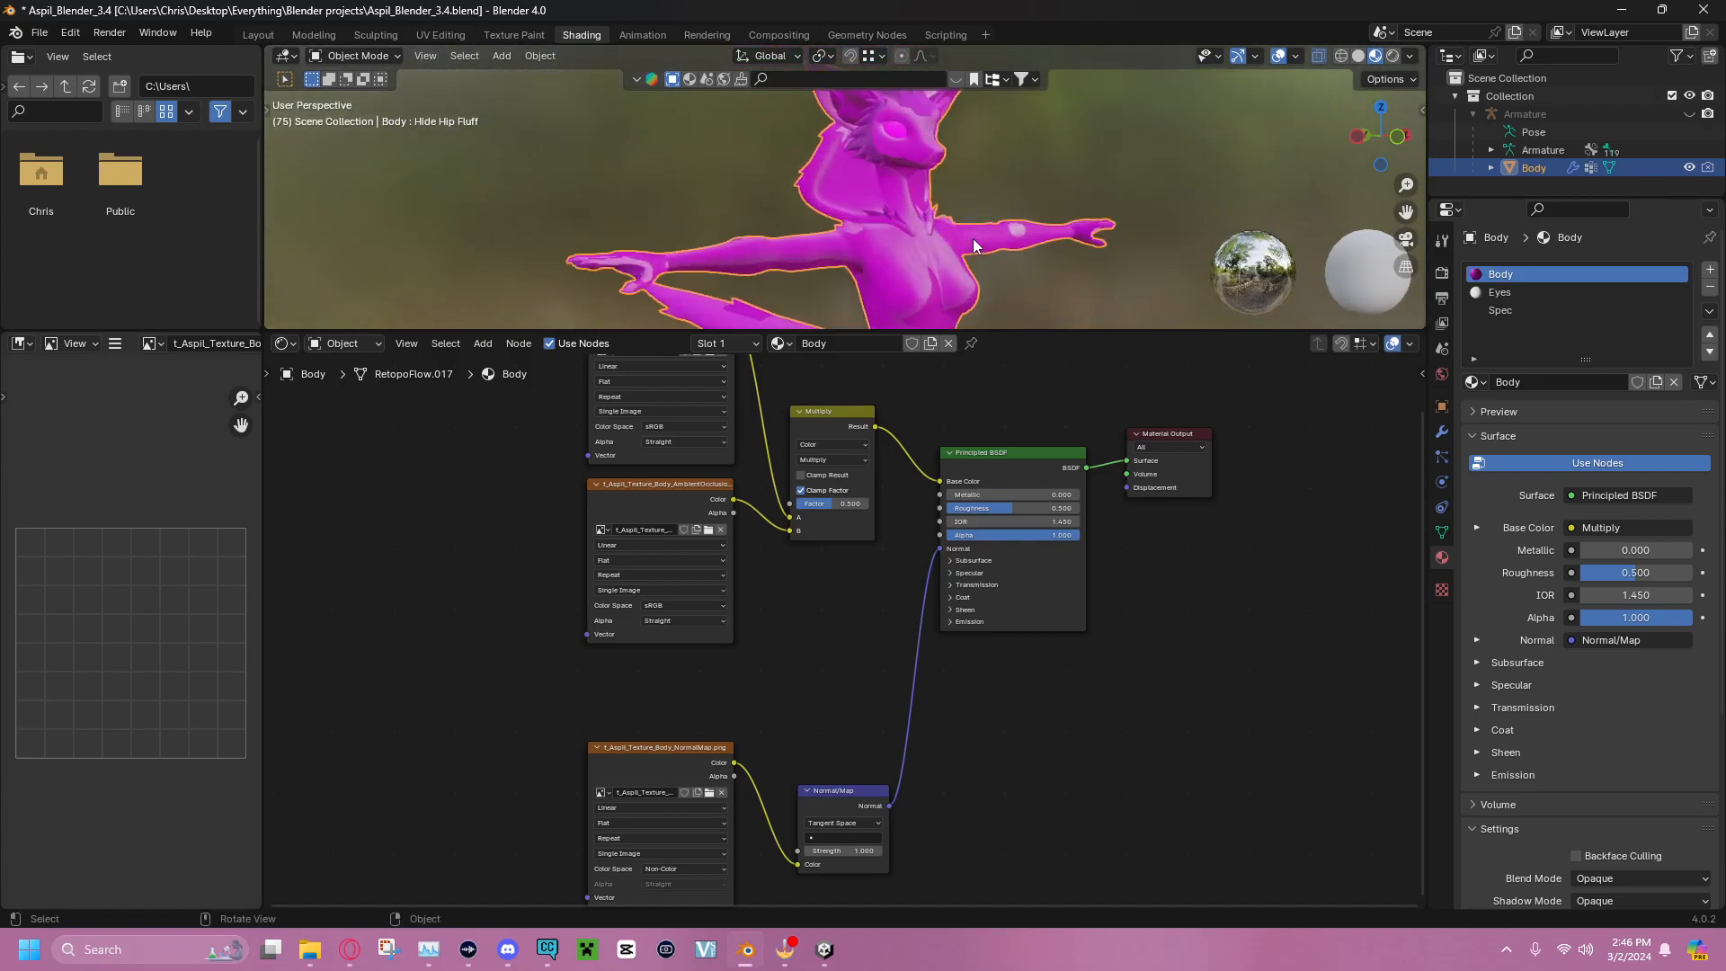
mouse_move(1049, 329)
mouse_down()
mouse_move(1043, 463)
mouse_move(1034, 338)
mouse_up()
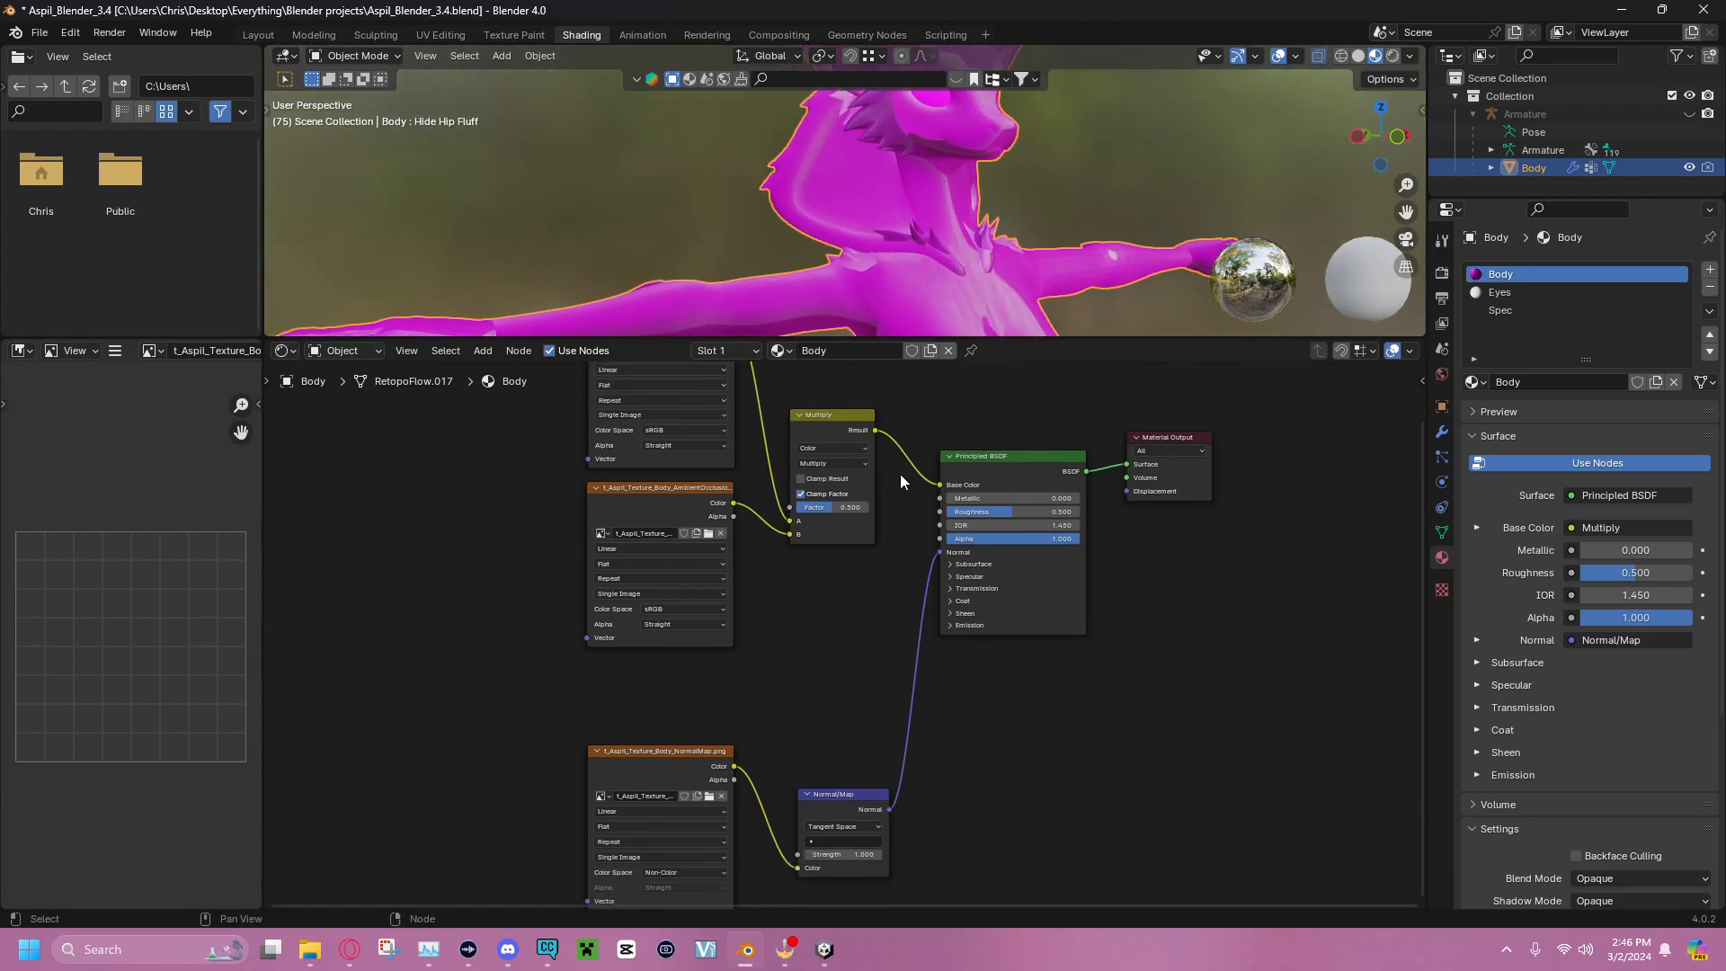
Delete all of the Body material's nodes and undo that deletion
scroll(881, 540, down, 2)
drag(623, 401, 1149, 909)
key(x)
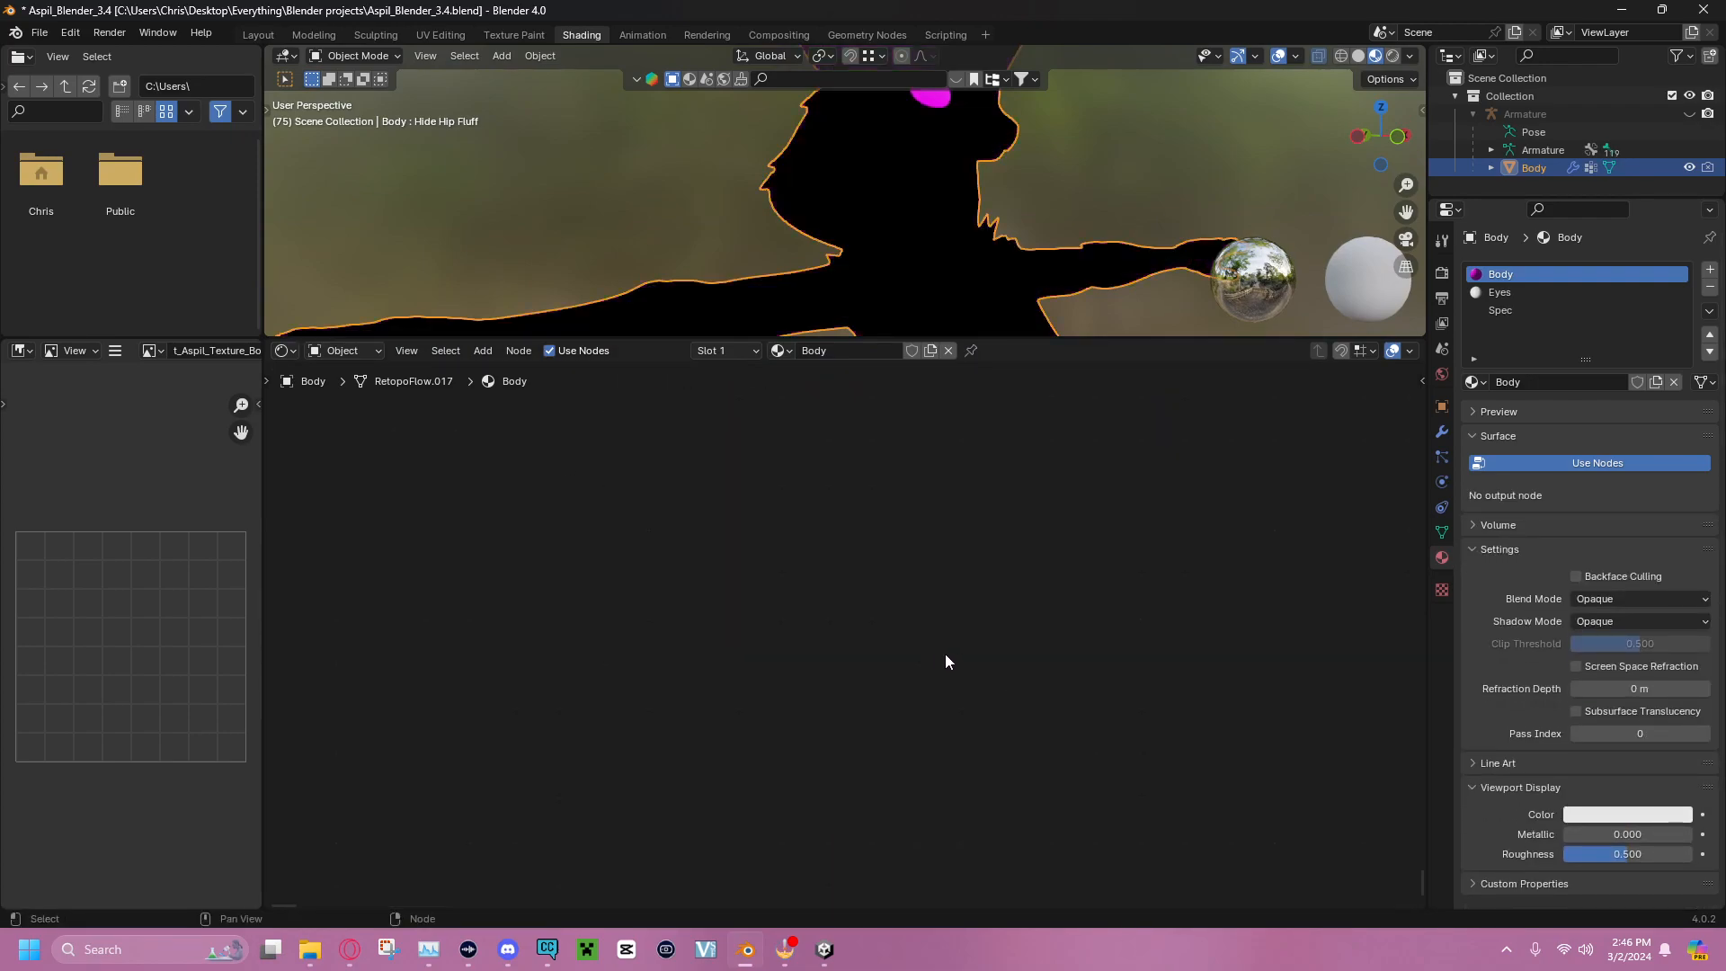
right_click(903, 484)
mouse_move(903, 484)
mouse_move(988, 485)
key(ctrl+z)
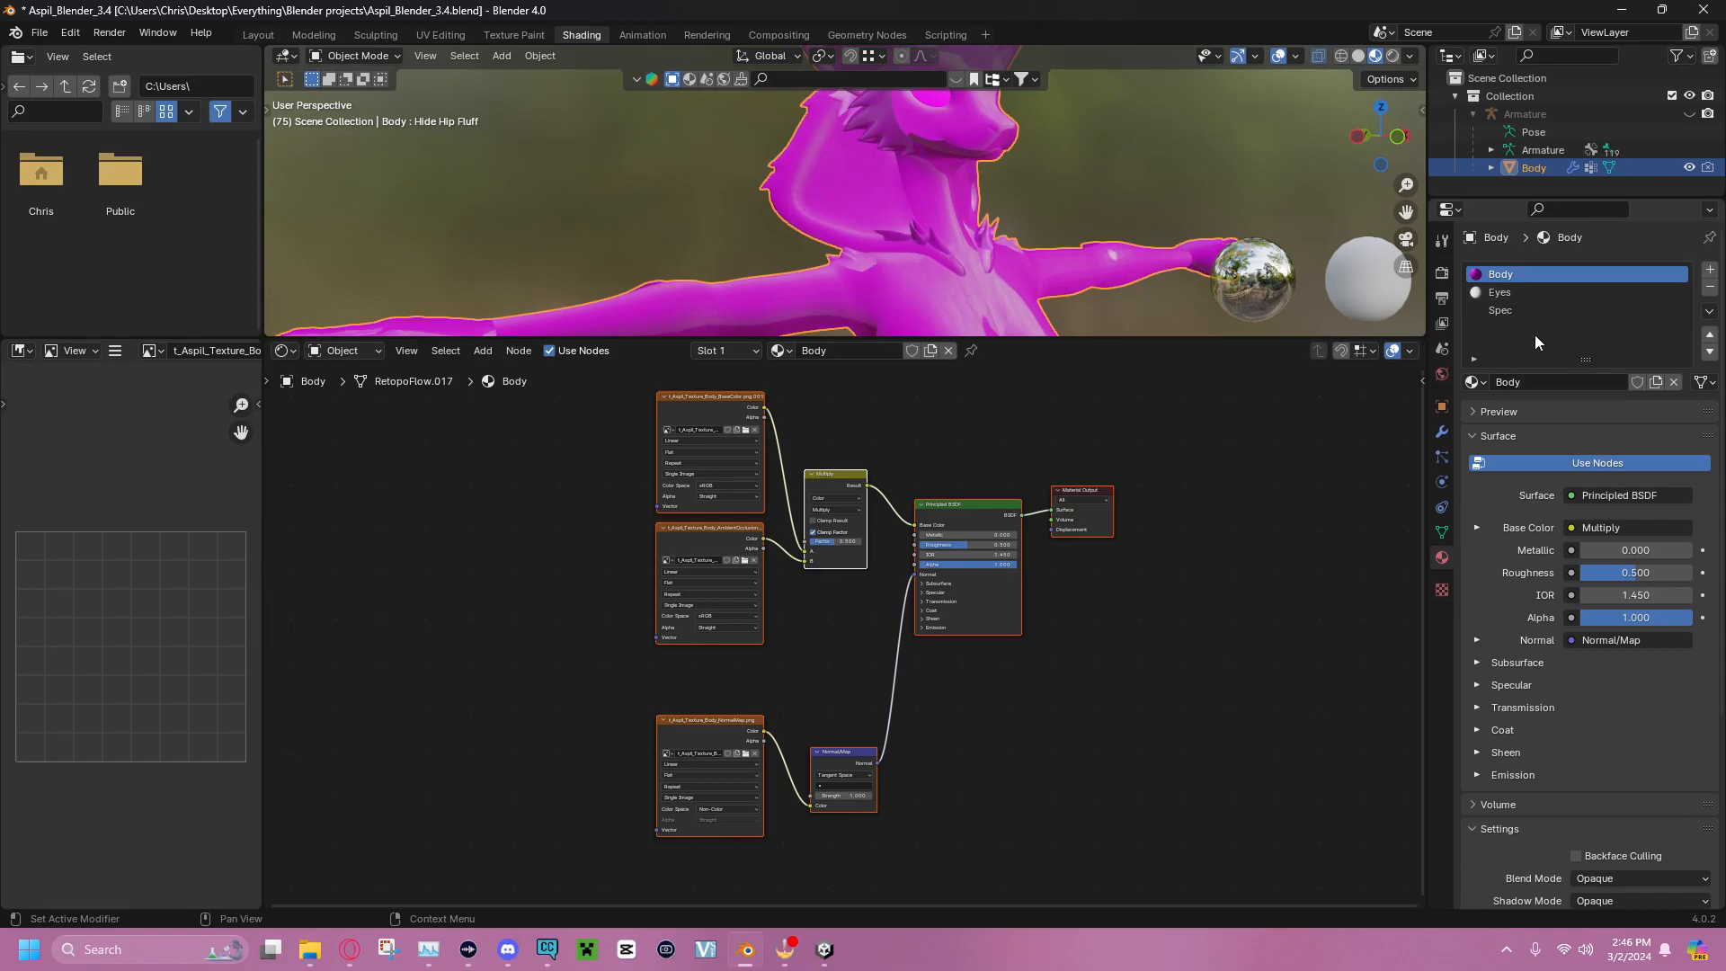
Delete every node in the Body material, including the textures and the Material Output
scroll(1078, 534, up, 2)
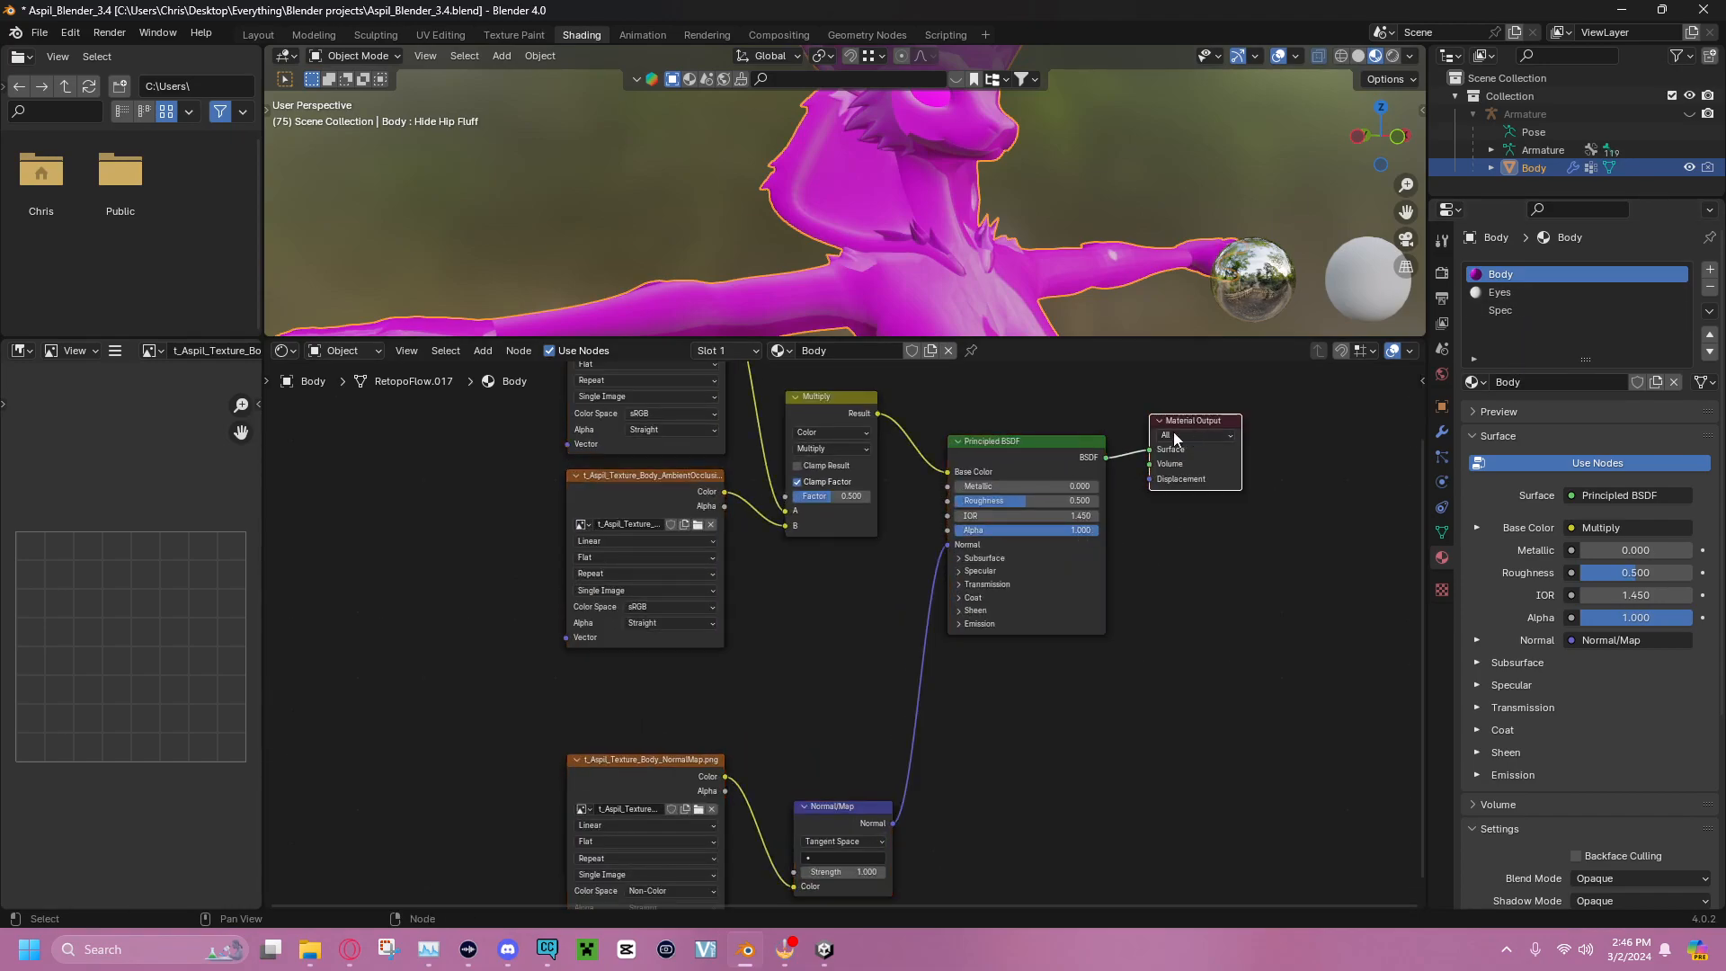
scroll(1157, 651, down, 2)
scroll(576, 432, up, 2)
scroll(576, 431, down, 2)
drag(625, 395, 1333, 837)
key(x)
Add a Material Output node to the empty Body material node tree
right_click(836, 596)
mouse_move(843, 602)
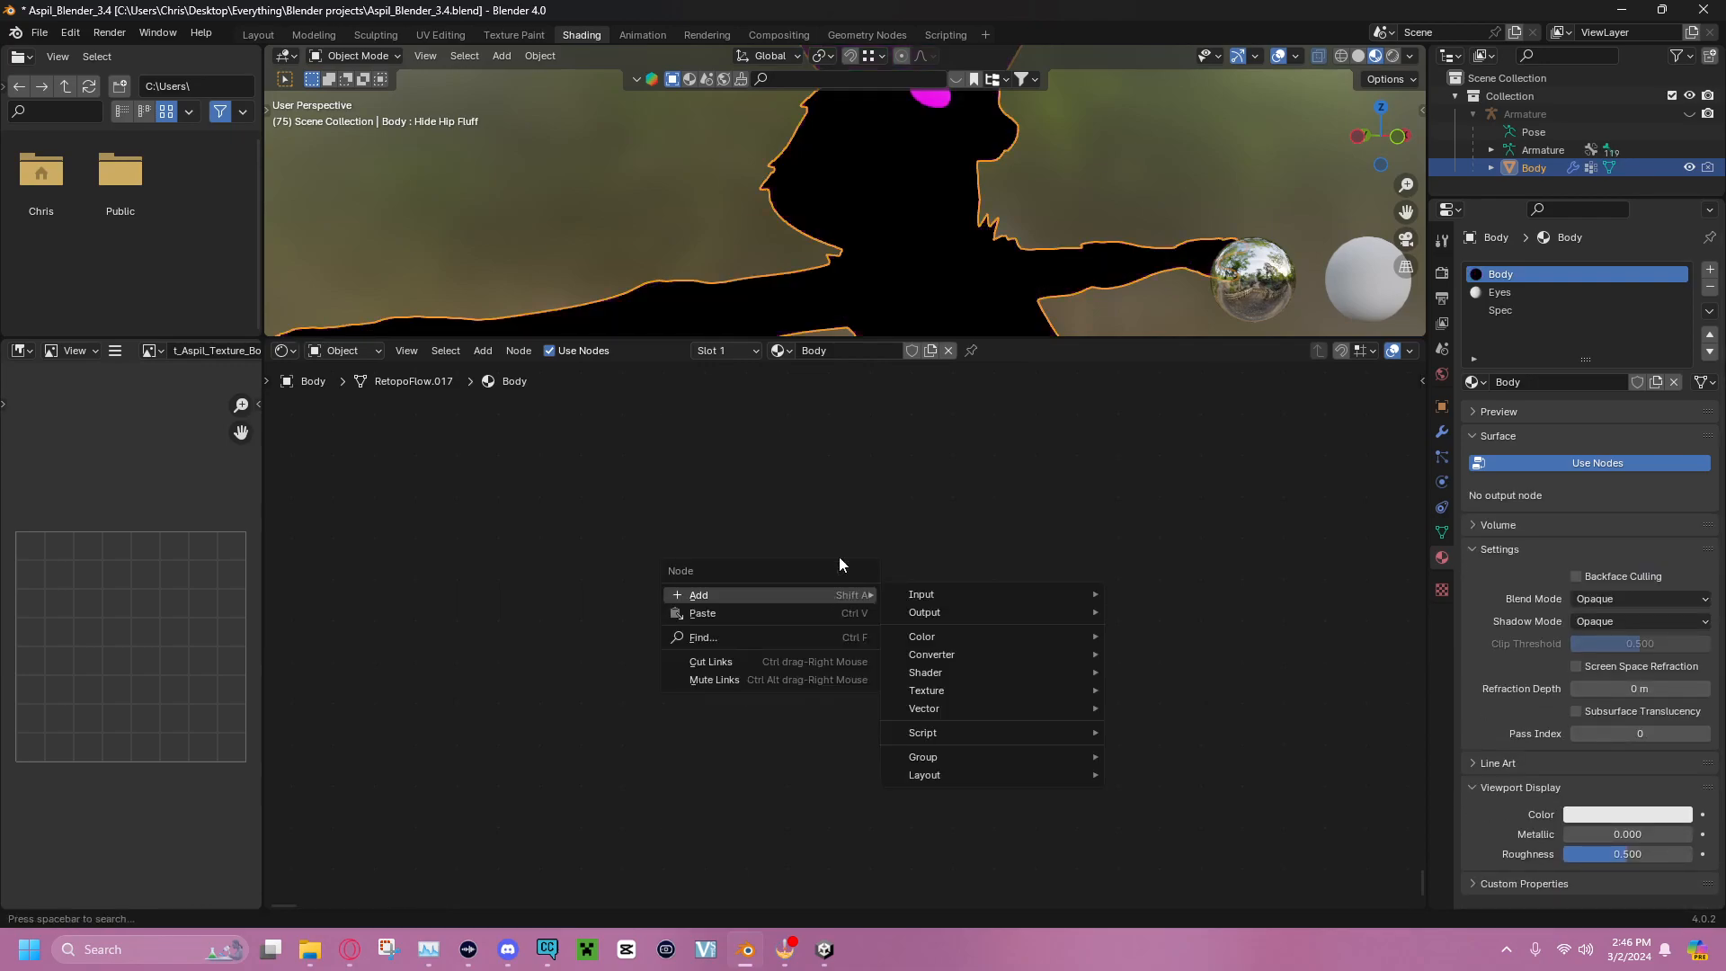
right_click(839, 521)
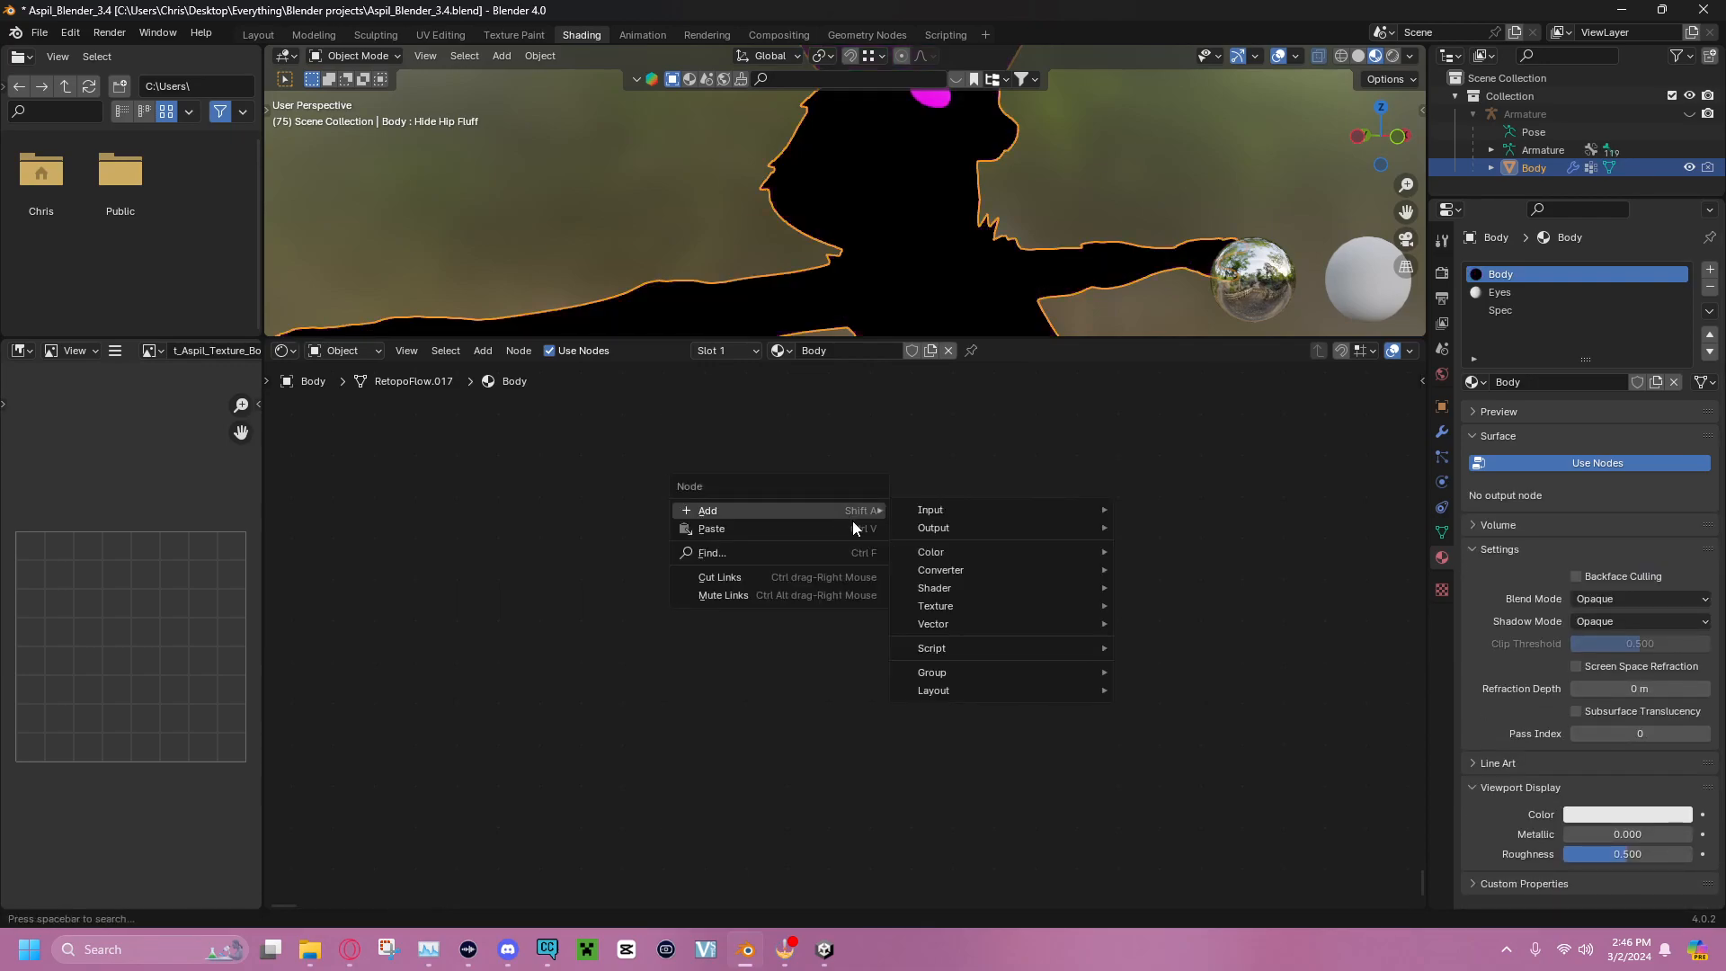
mouse_move(975, 528)
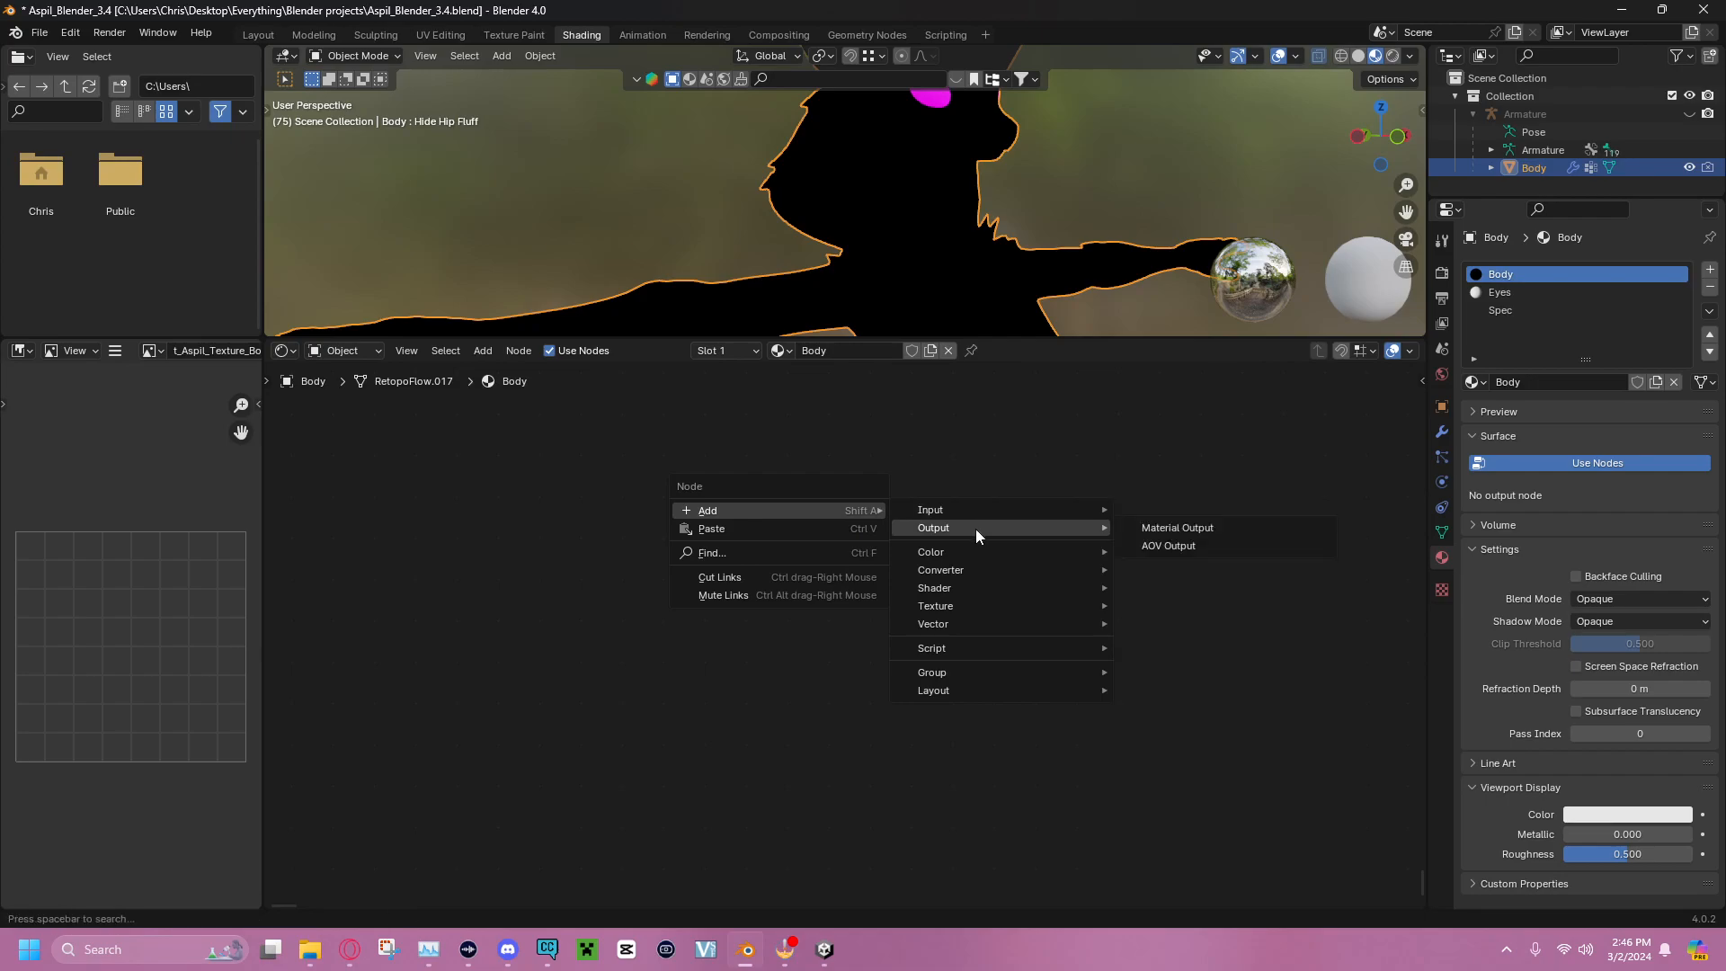
click(1144, 530)
click(1048, 493)
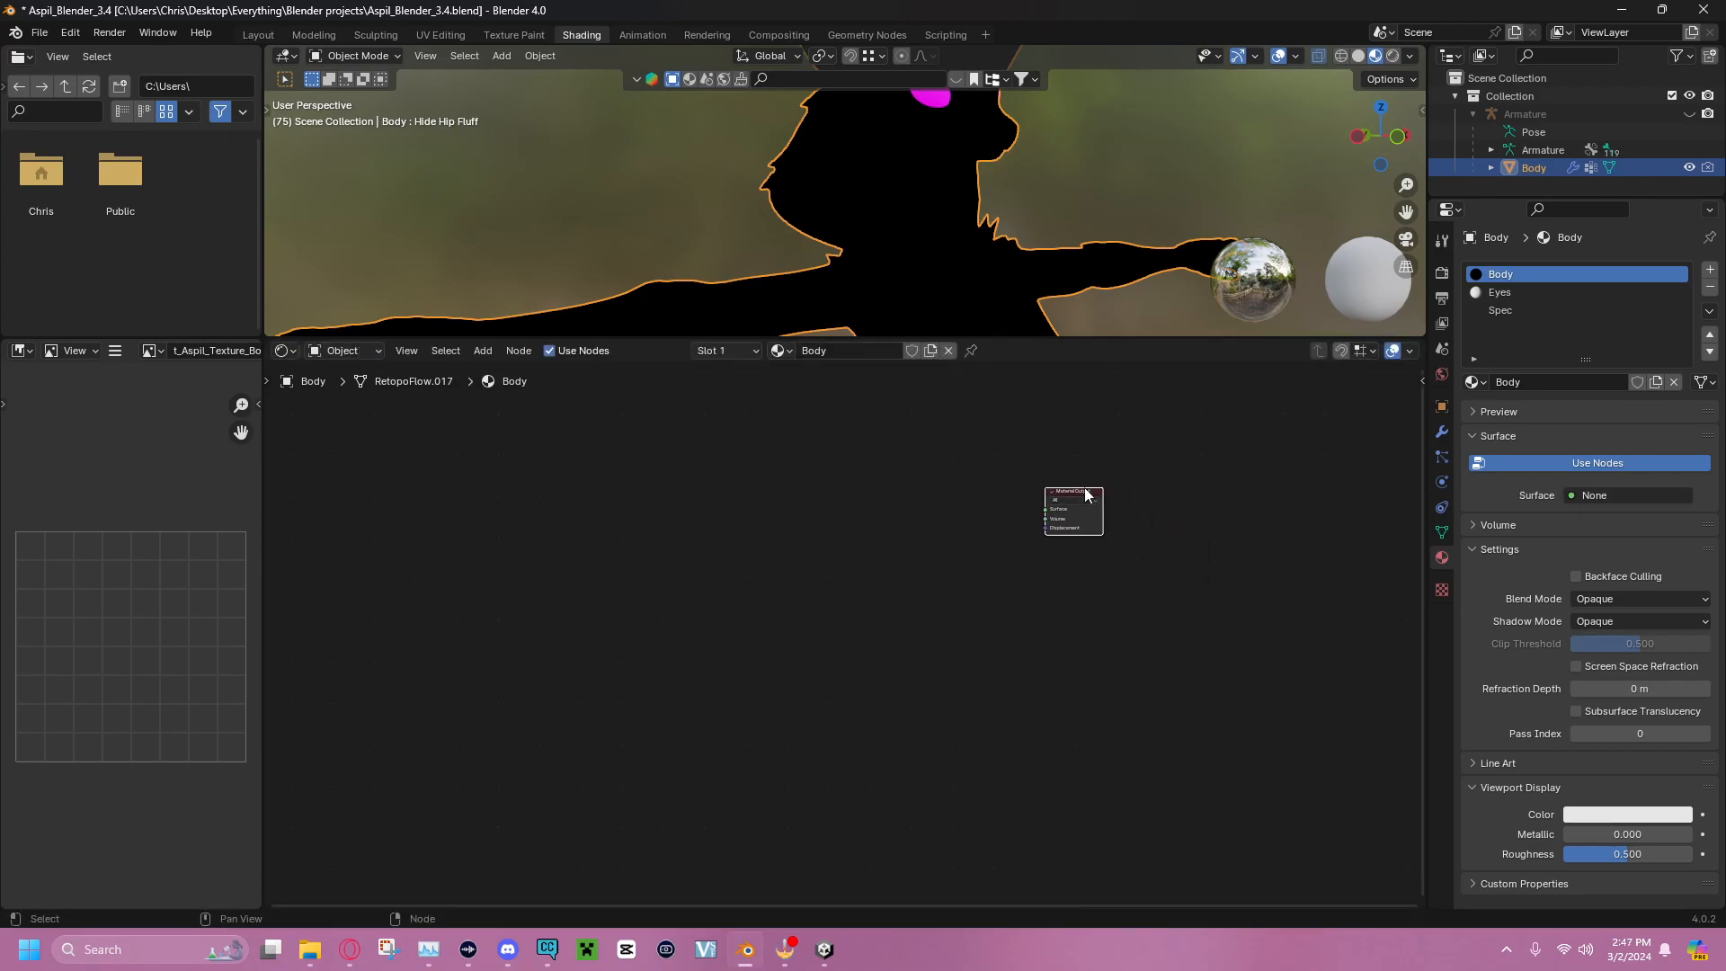
Add a Principled BSDF shader node to the left of the Material Output node
right_click(791, 504)
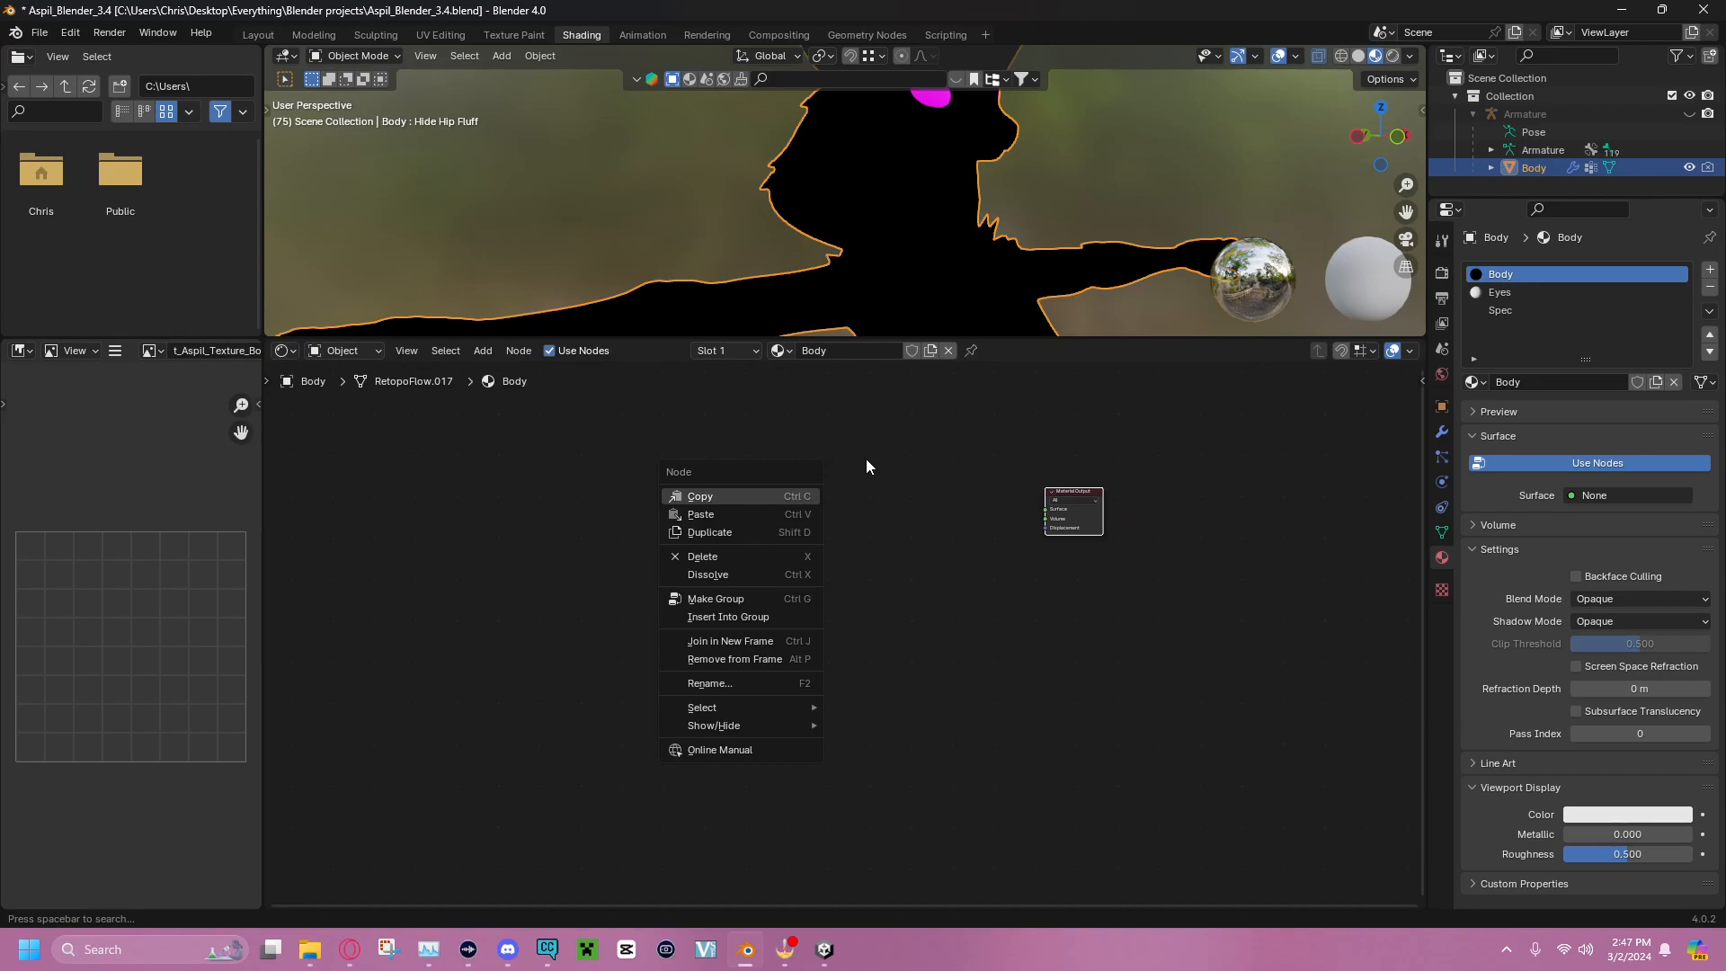
scroll(1115, 537, up, 1)
scroll(1086, 446, up, 1)
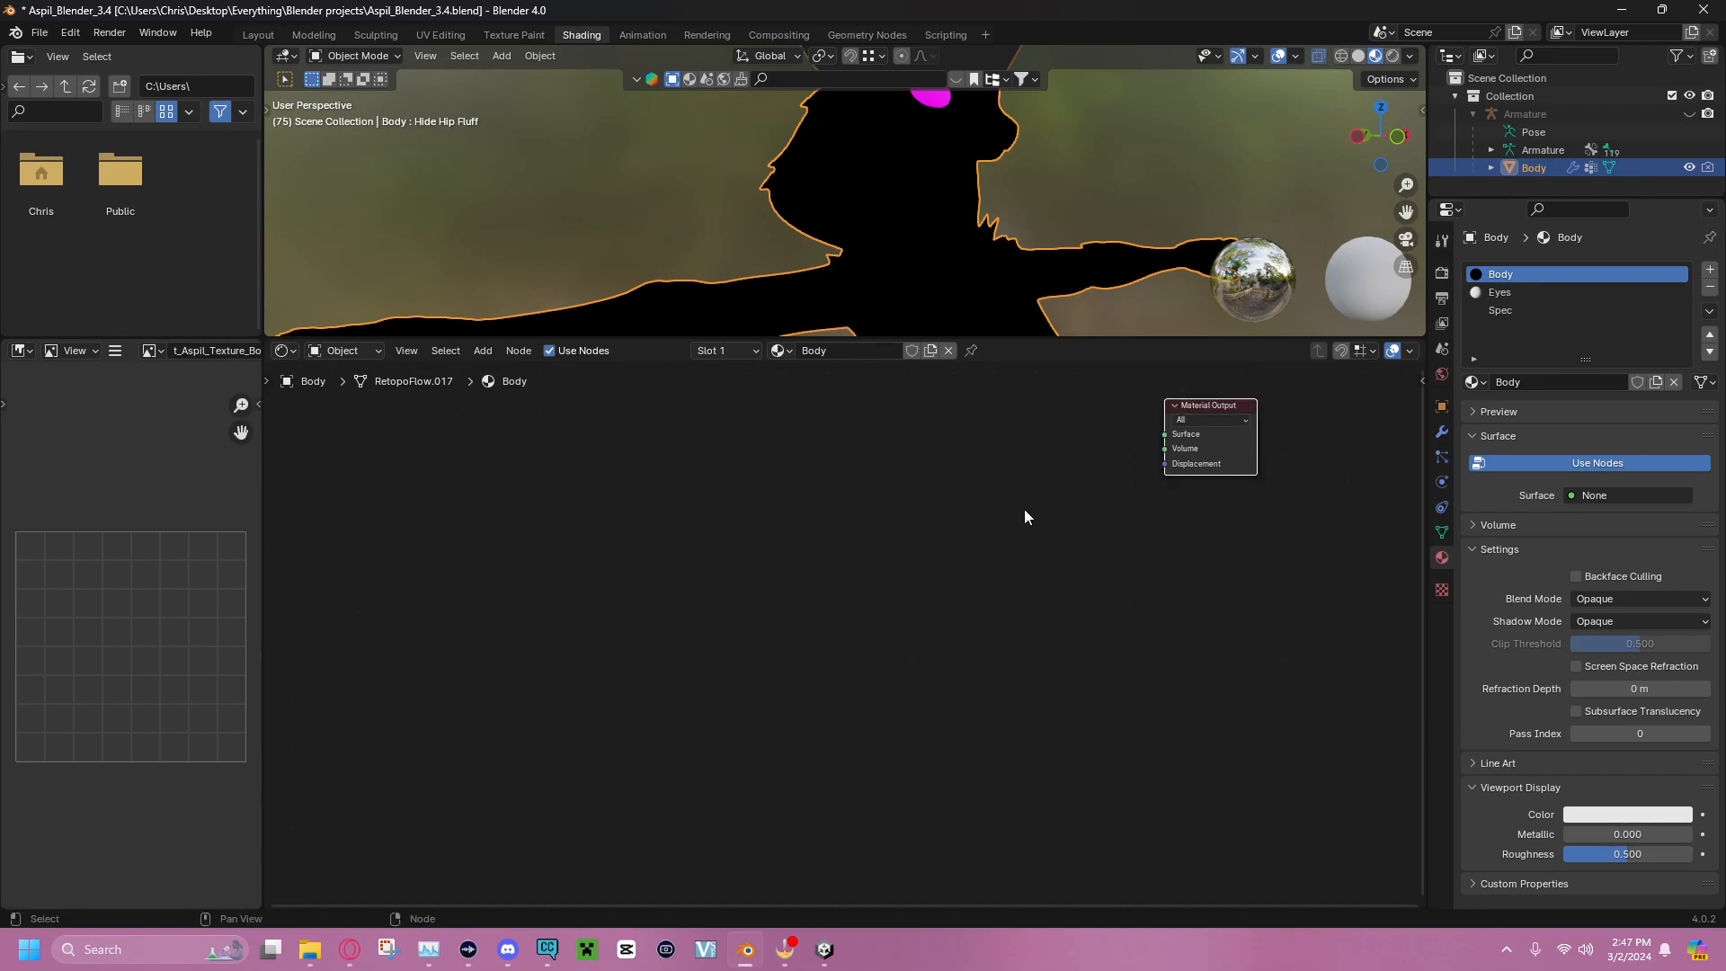
scroll(629, 606, down, 2)
right_click(872, 502)
mouse_move(874, 505)
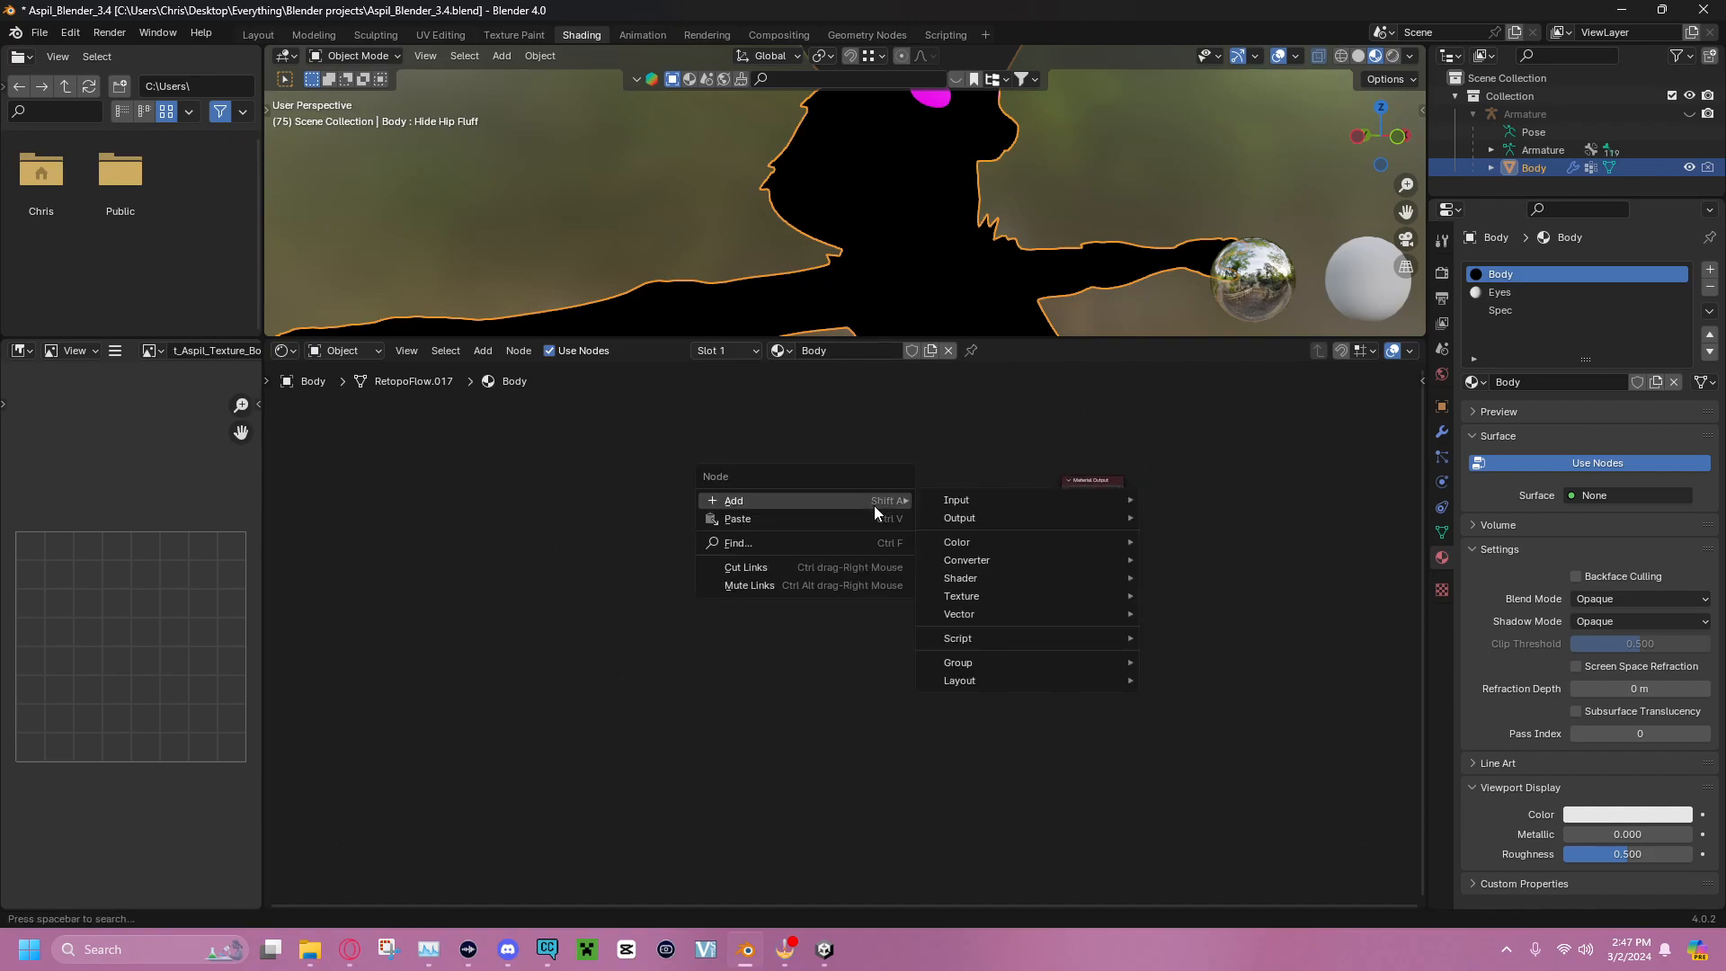
mouse_move(1001, 590)
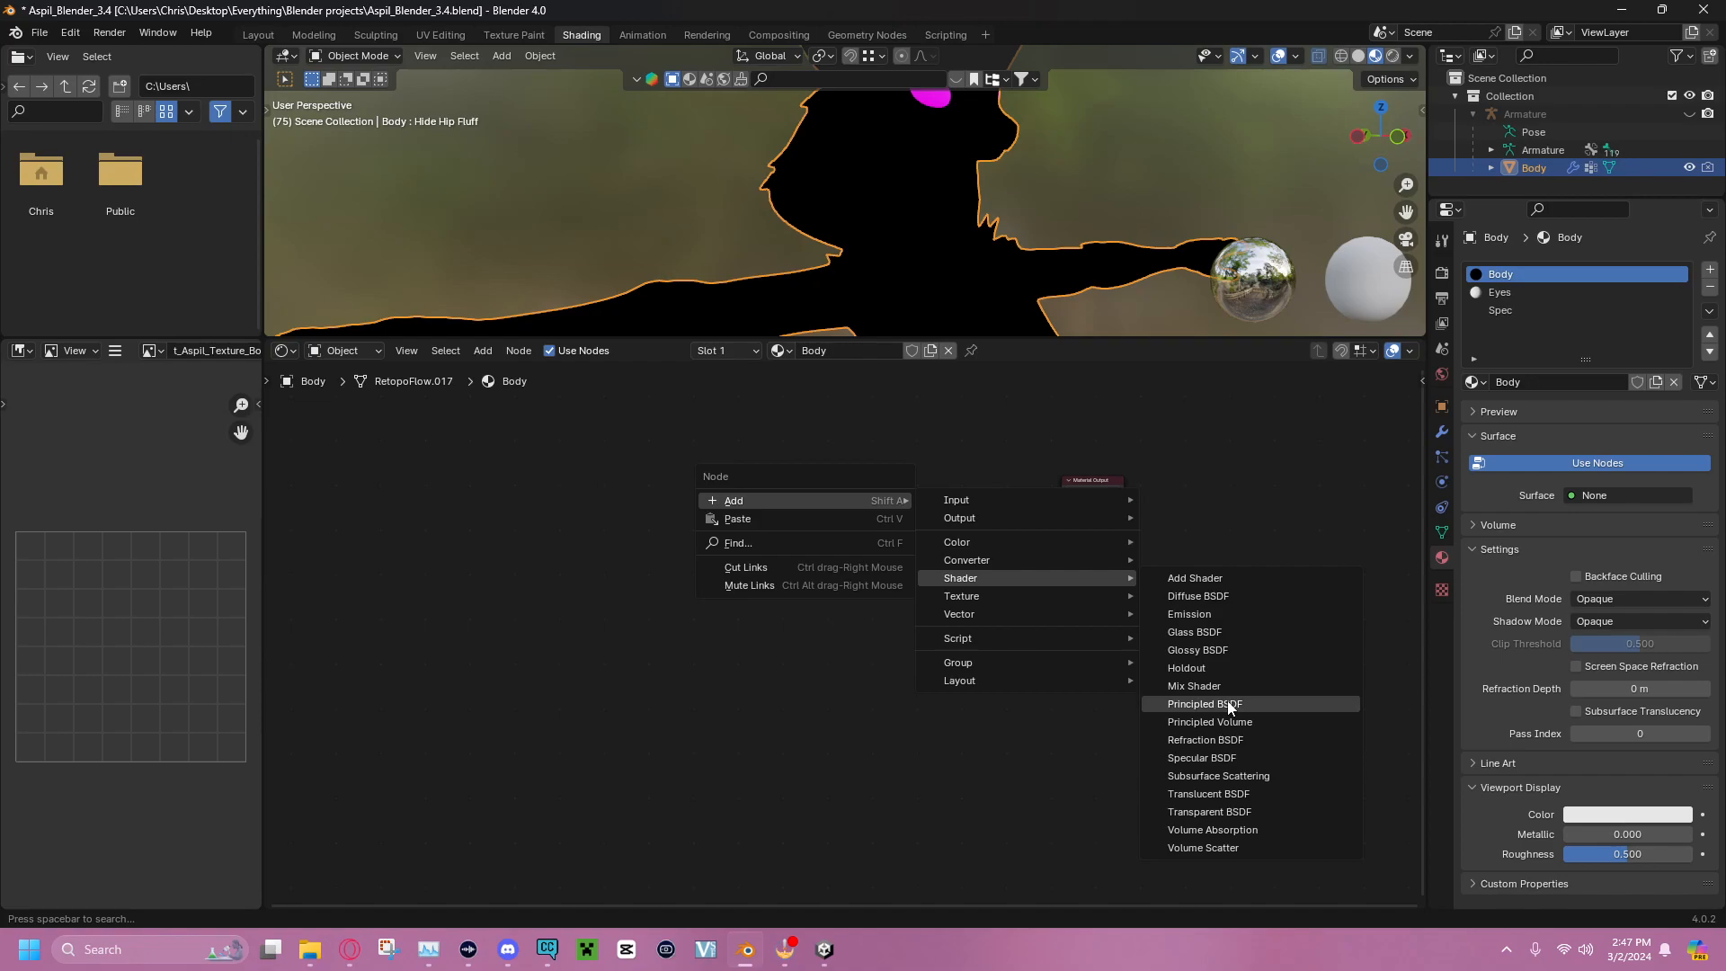
click(1209, 704)
click(854, 521)
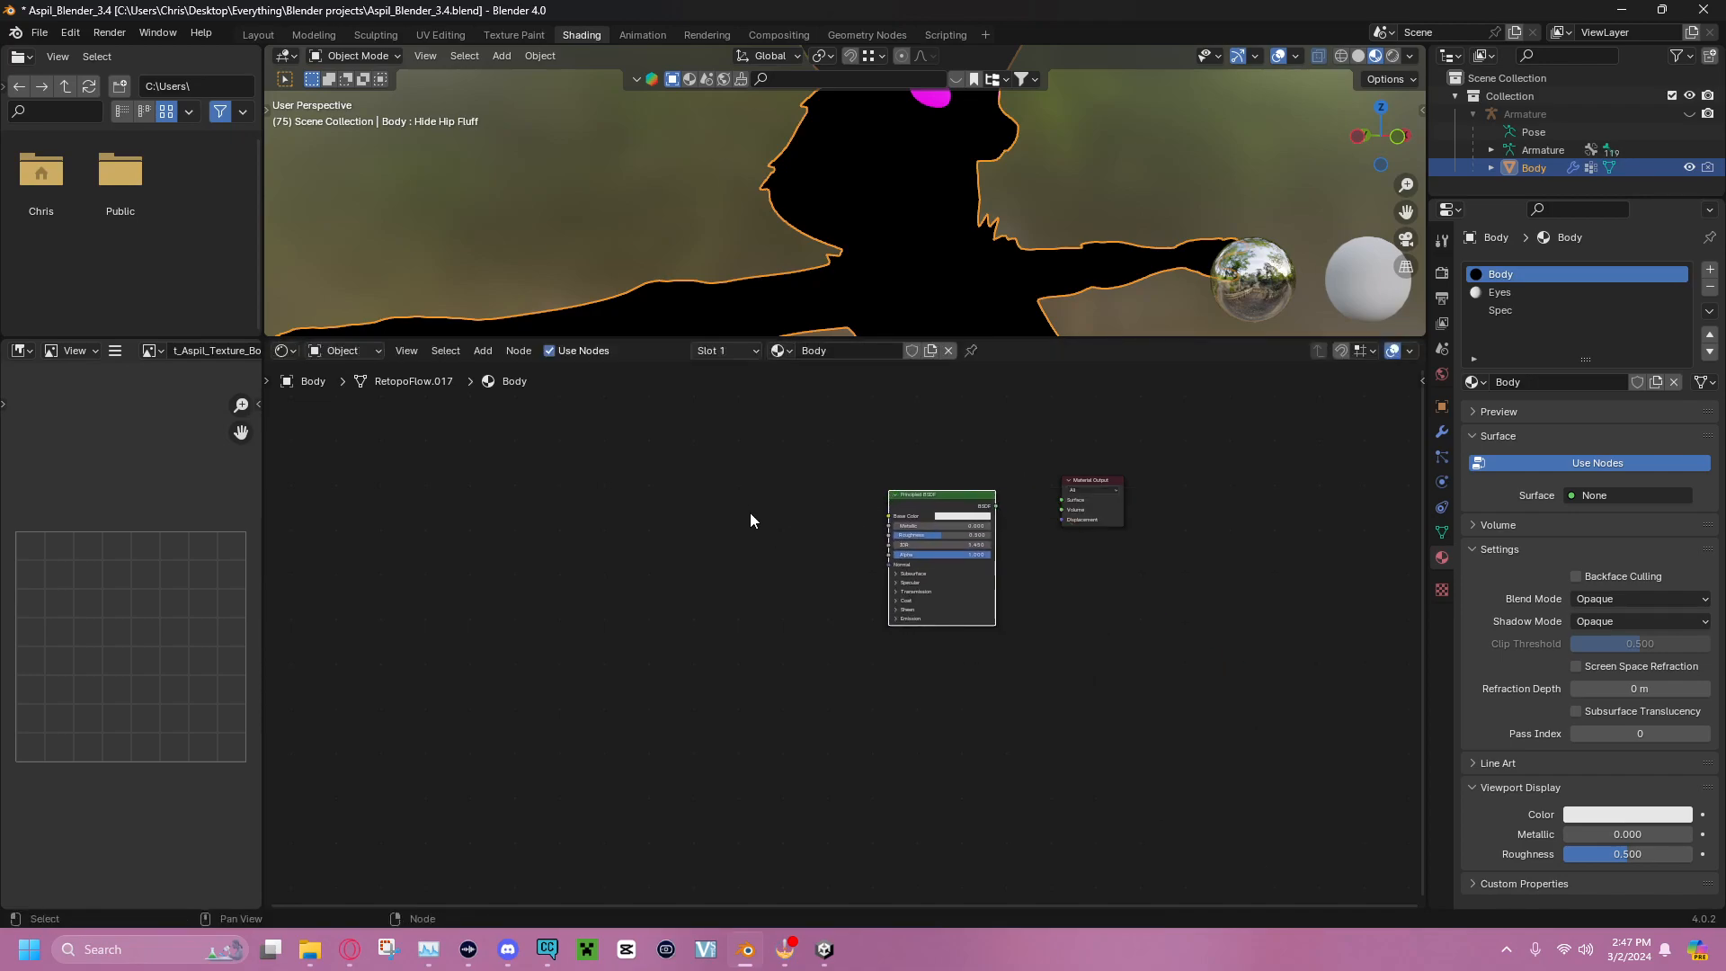
Connect the Principled BSDF's BSDF output to the Material Output's Surface and move the shader node closer to it
scroll(998, 510, up, 4)
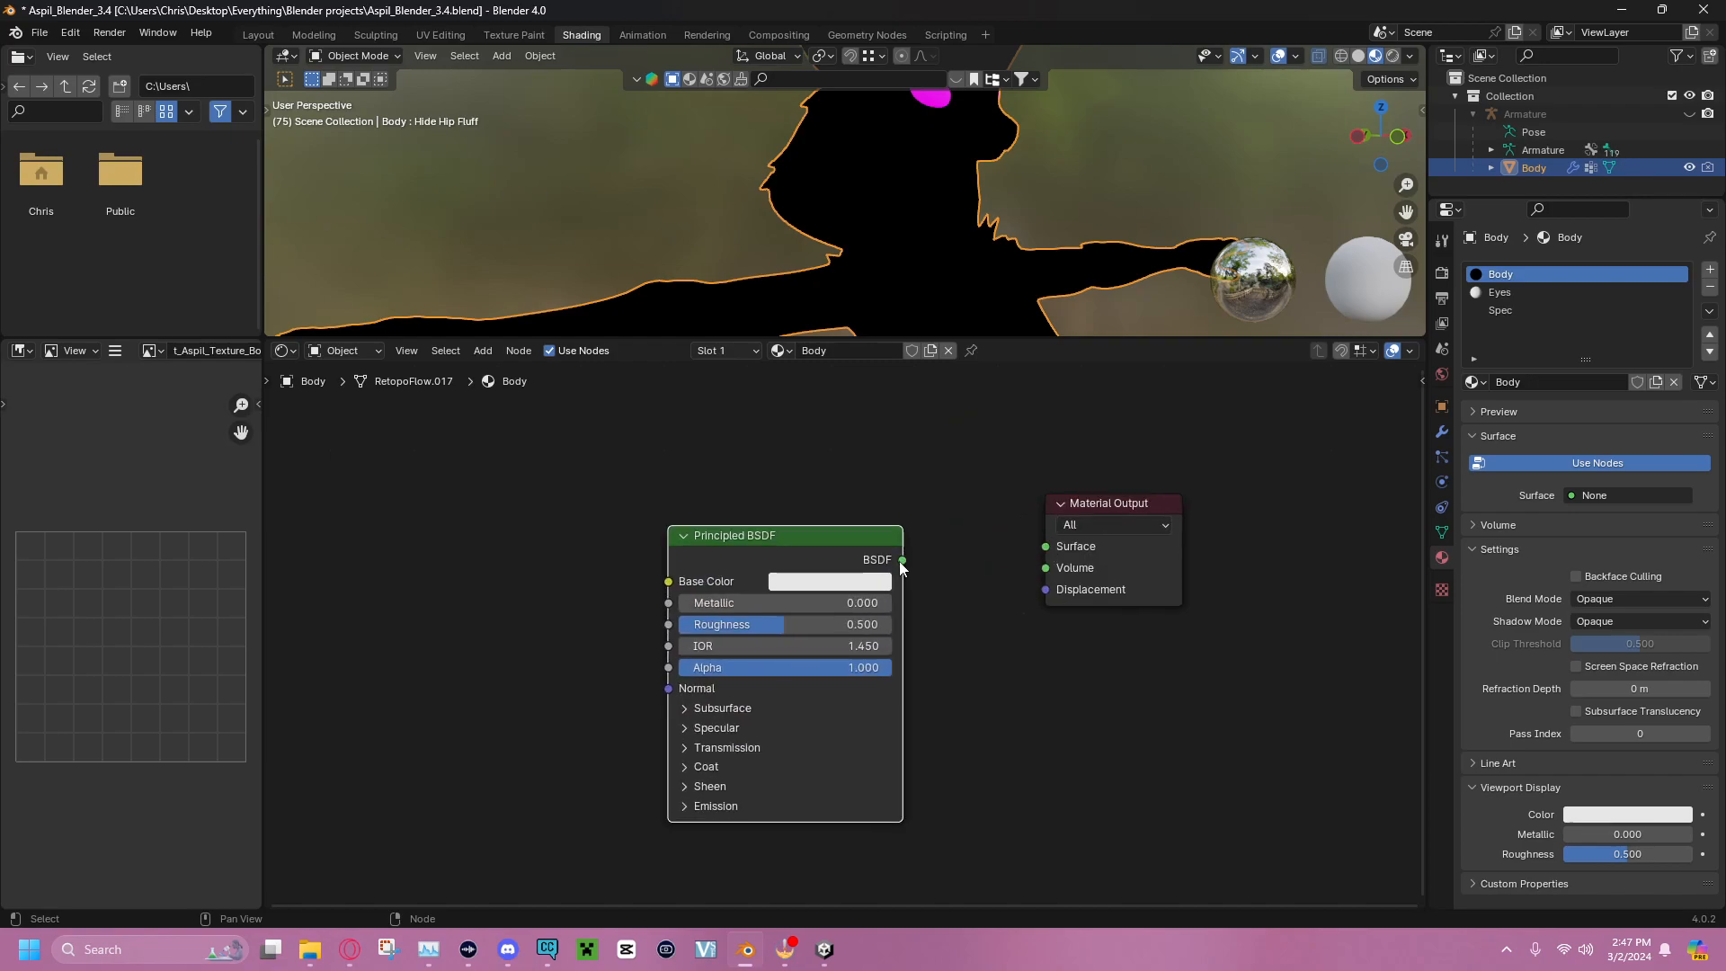
drag(903, 560, 1045, 547)
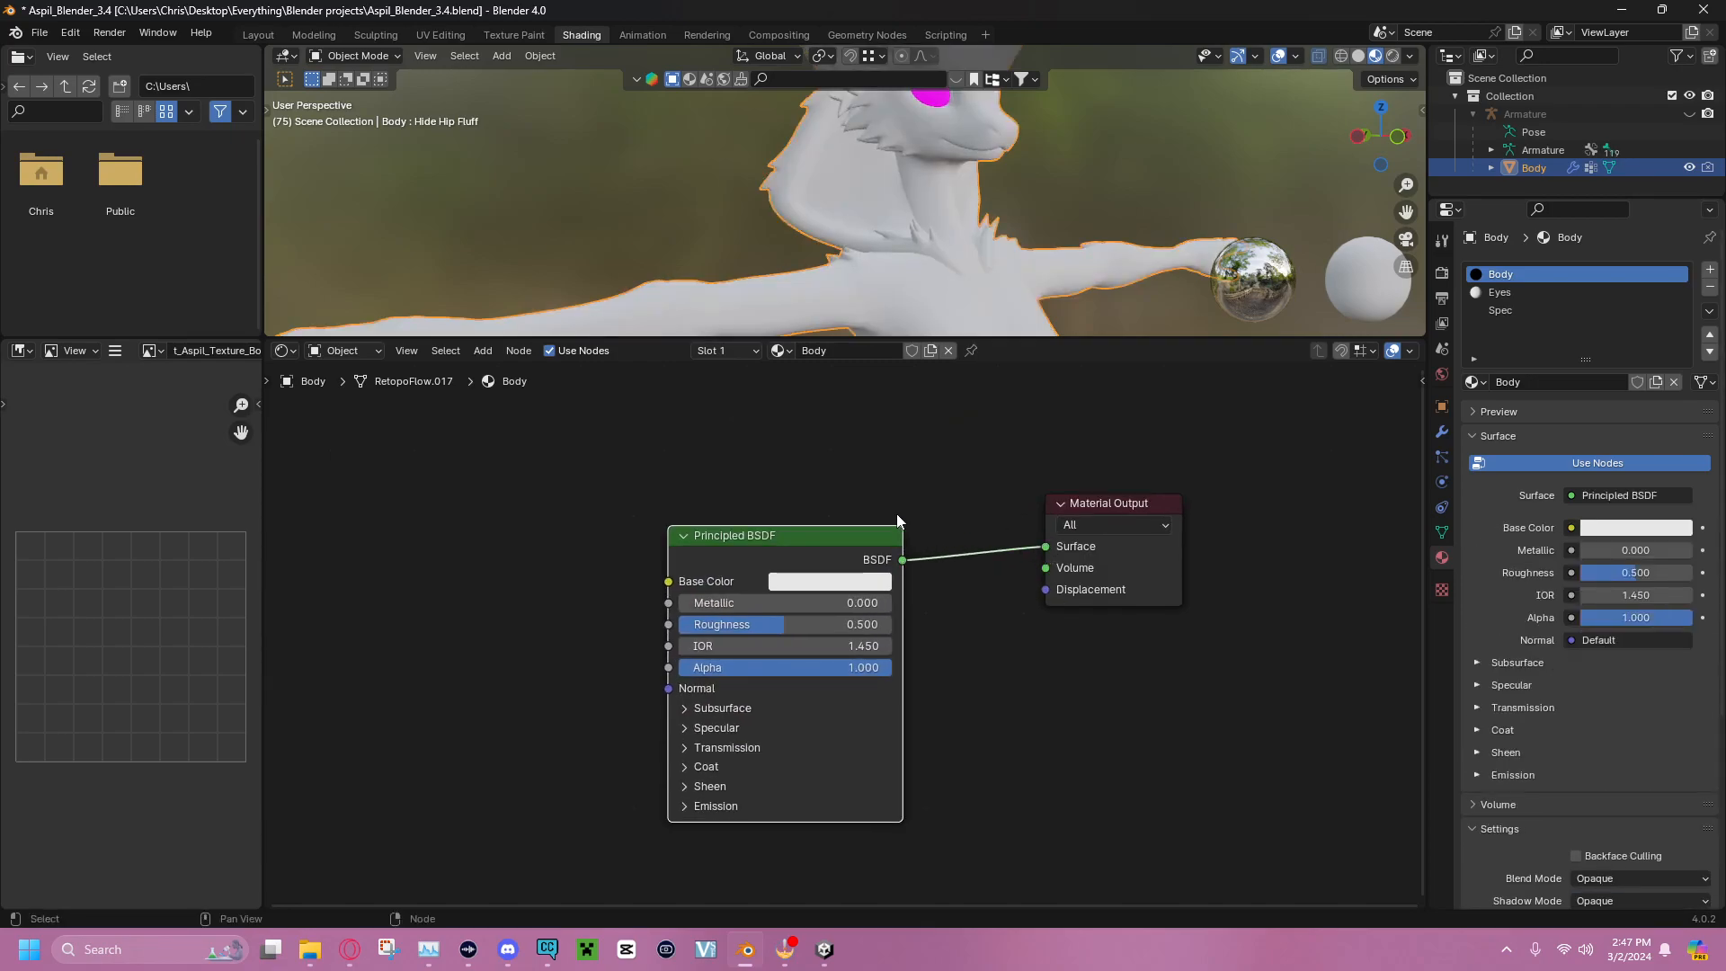
drag(858, 536, 943, 539)
scroll(915, 305, down, 6)
mouse_move(881, 186)
middle_down()
mouse_move(811, 206)
mouse_move(699, 196)
mouse_move(899, 201)
middle_up()
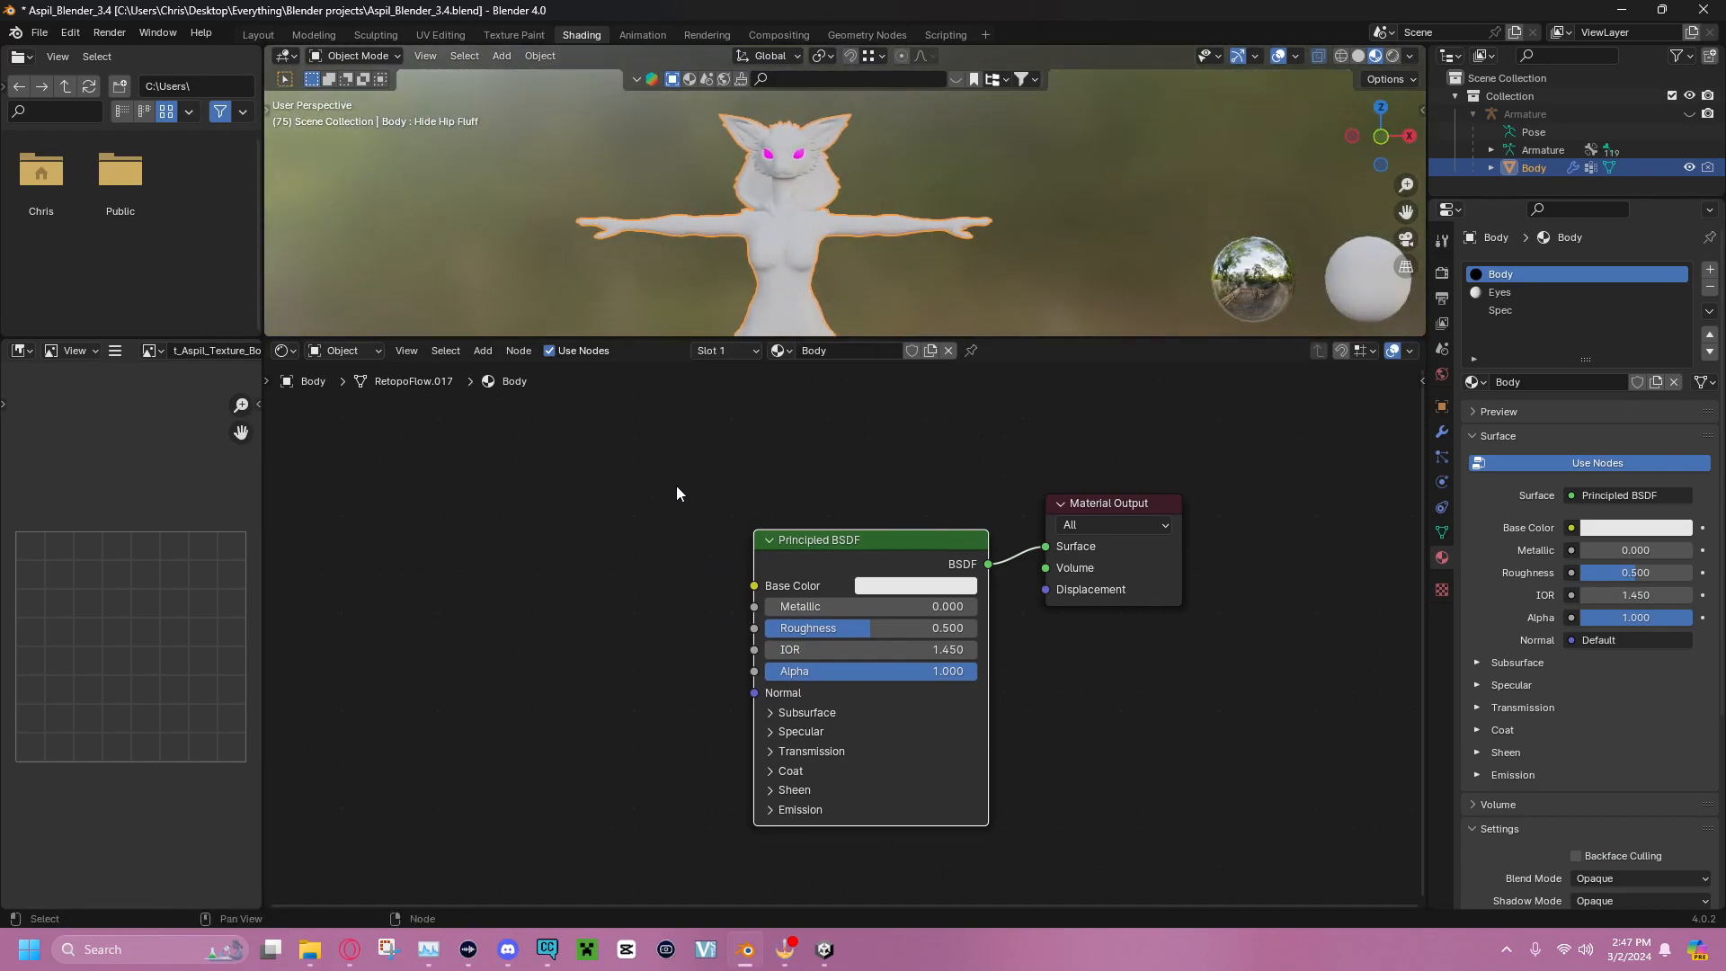
Bring t_Aspil_Texture_Body_BaseColor from File Explorer's Textures folder into the node tree and connect its Color to the shader's Base Color
click(310, 949)
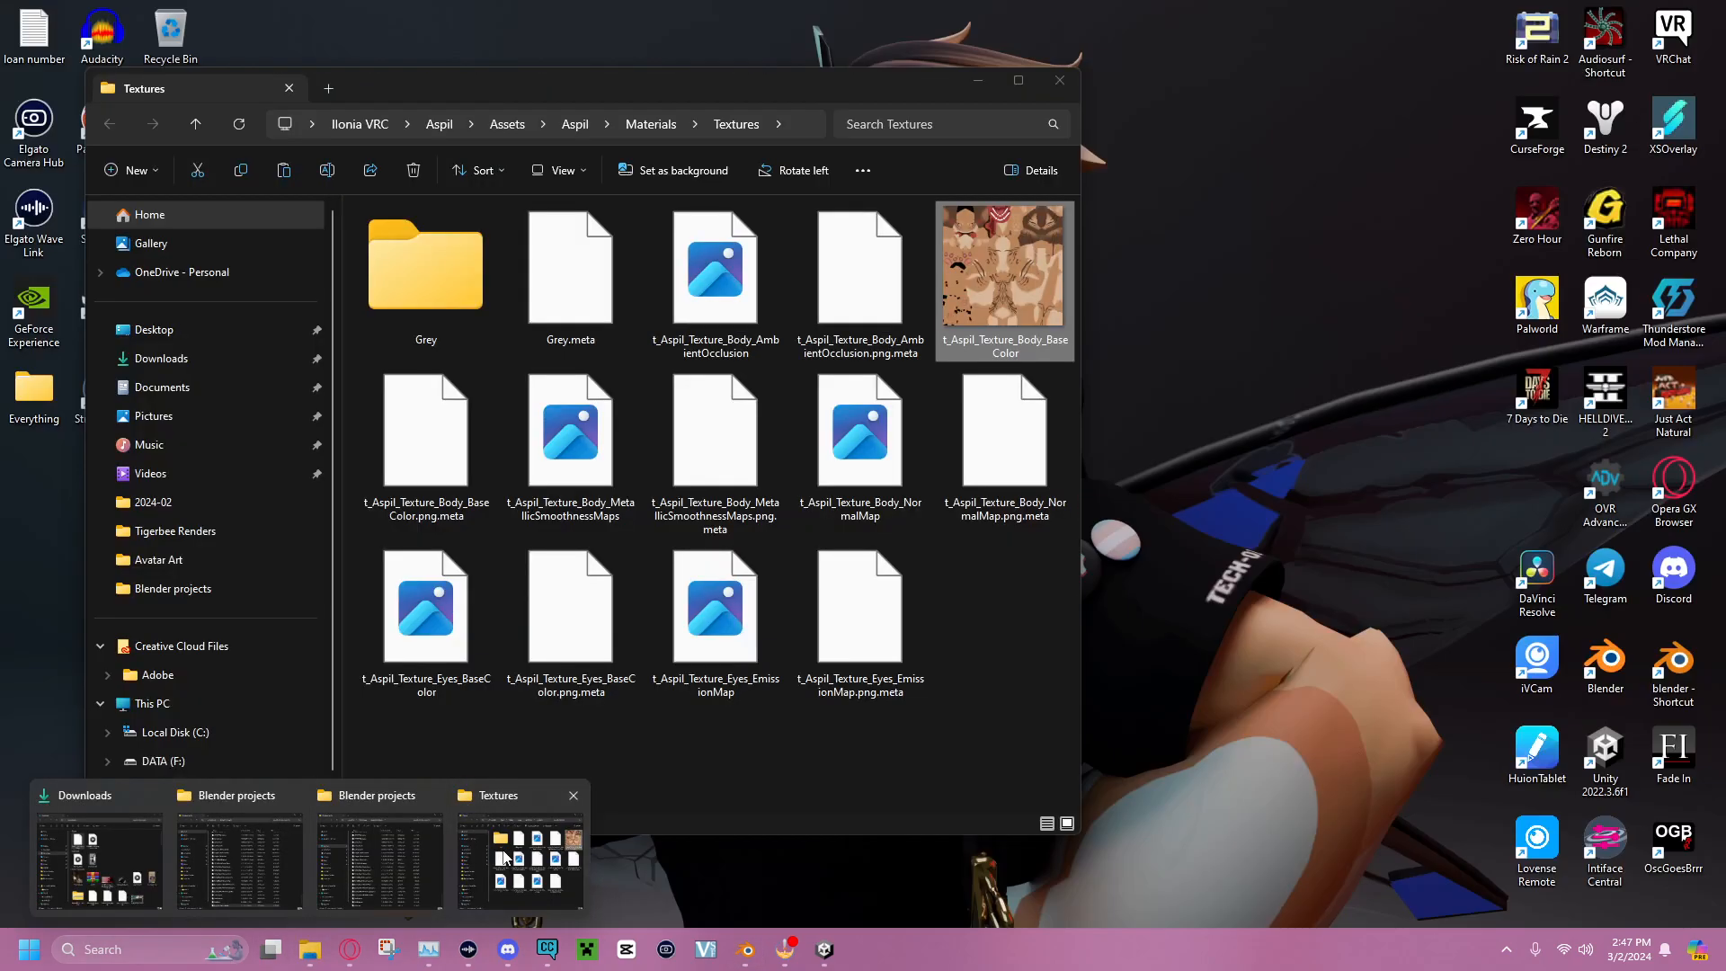
click(505, 856)
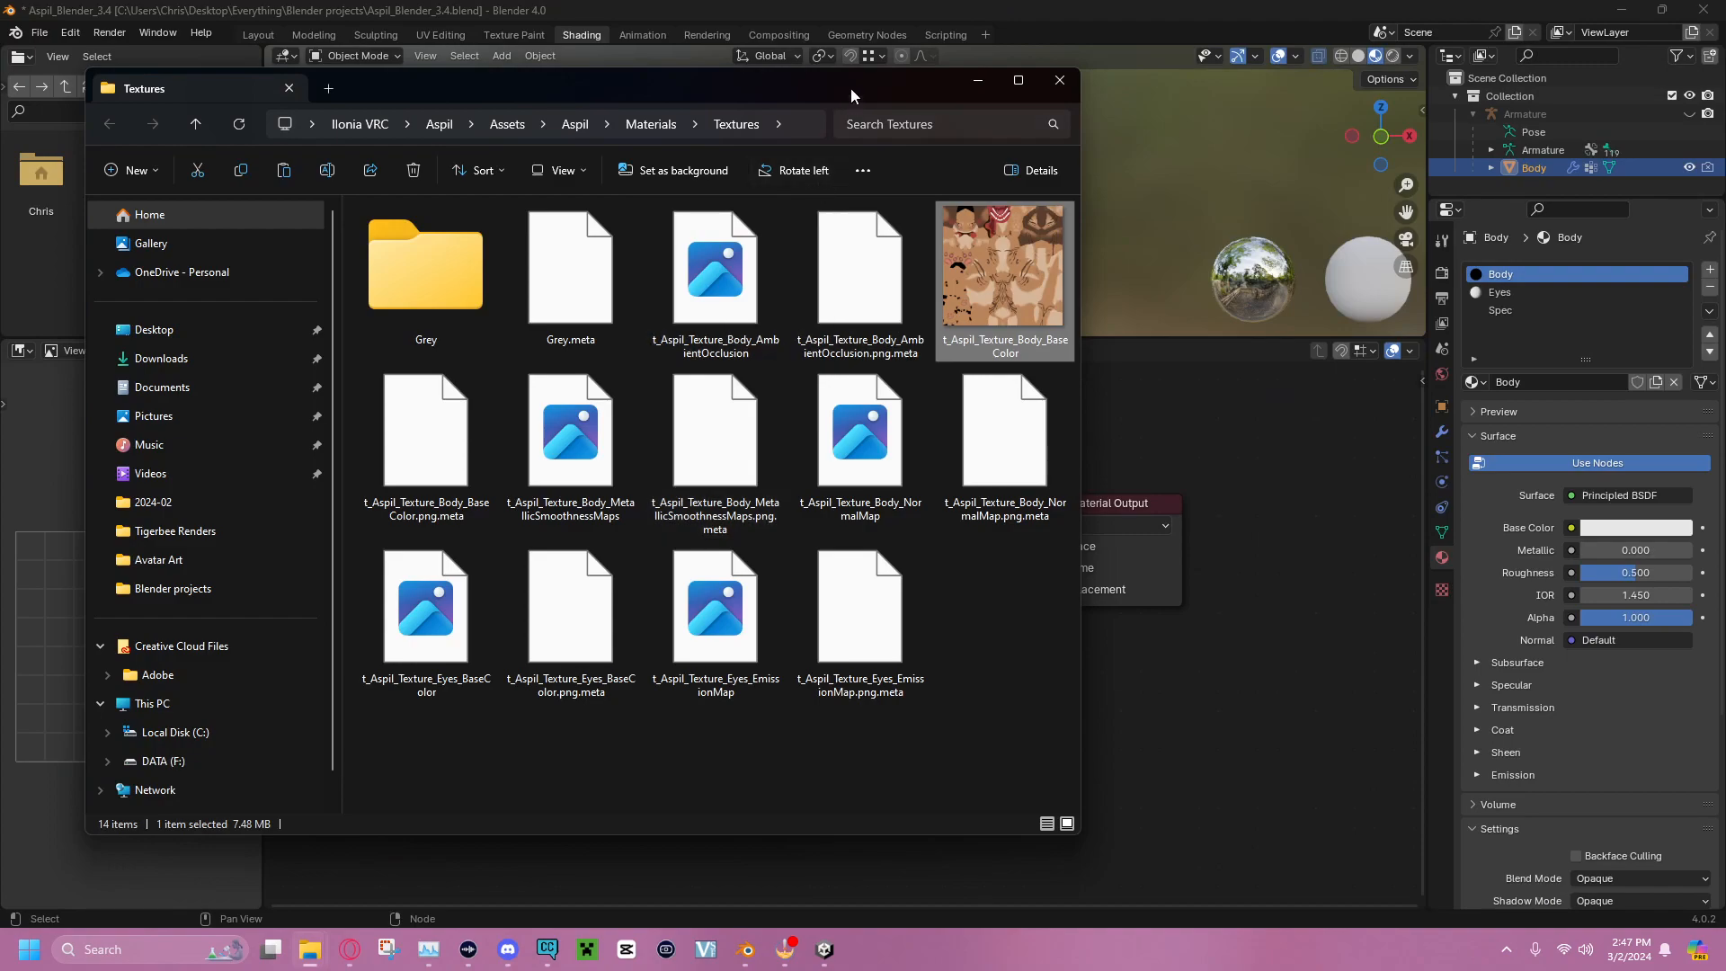
drag(858, 89, 267, 185)
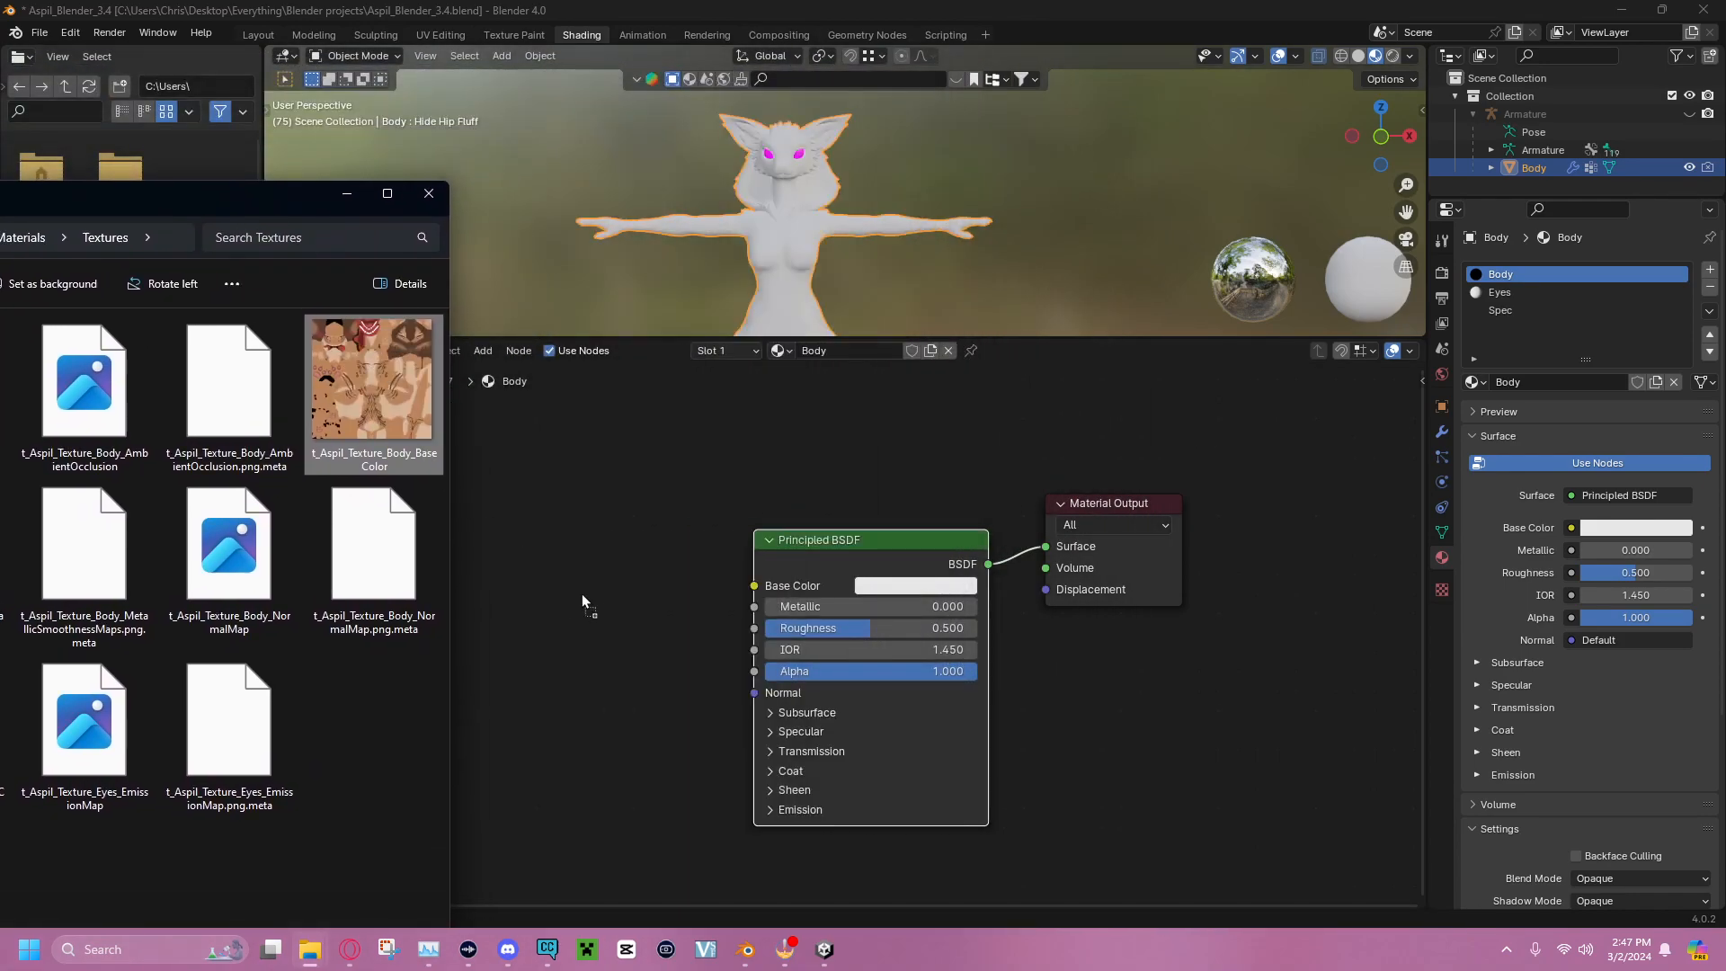
drag(577, 600, 576, 602)
drag(689, 604, 501, 466)
drag(611, 477, 754, 586)
Enlarge the 3D viewport to inspect the body surface and set the Principled BSDF's roughness to 1.000
scroll(698, 185, up, 4)
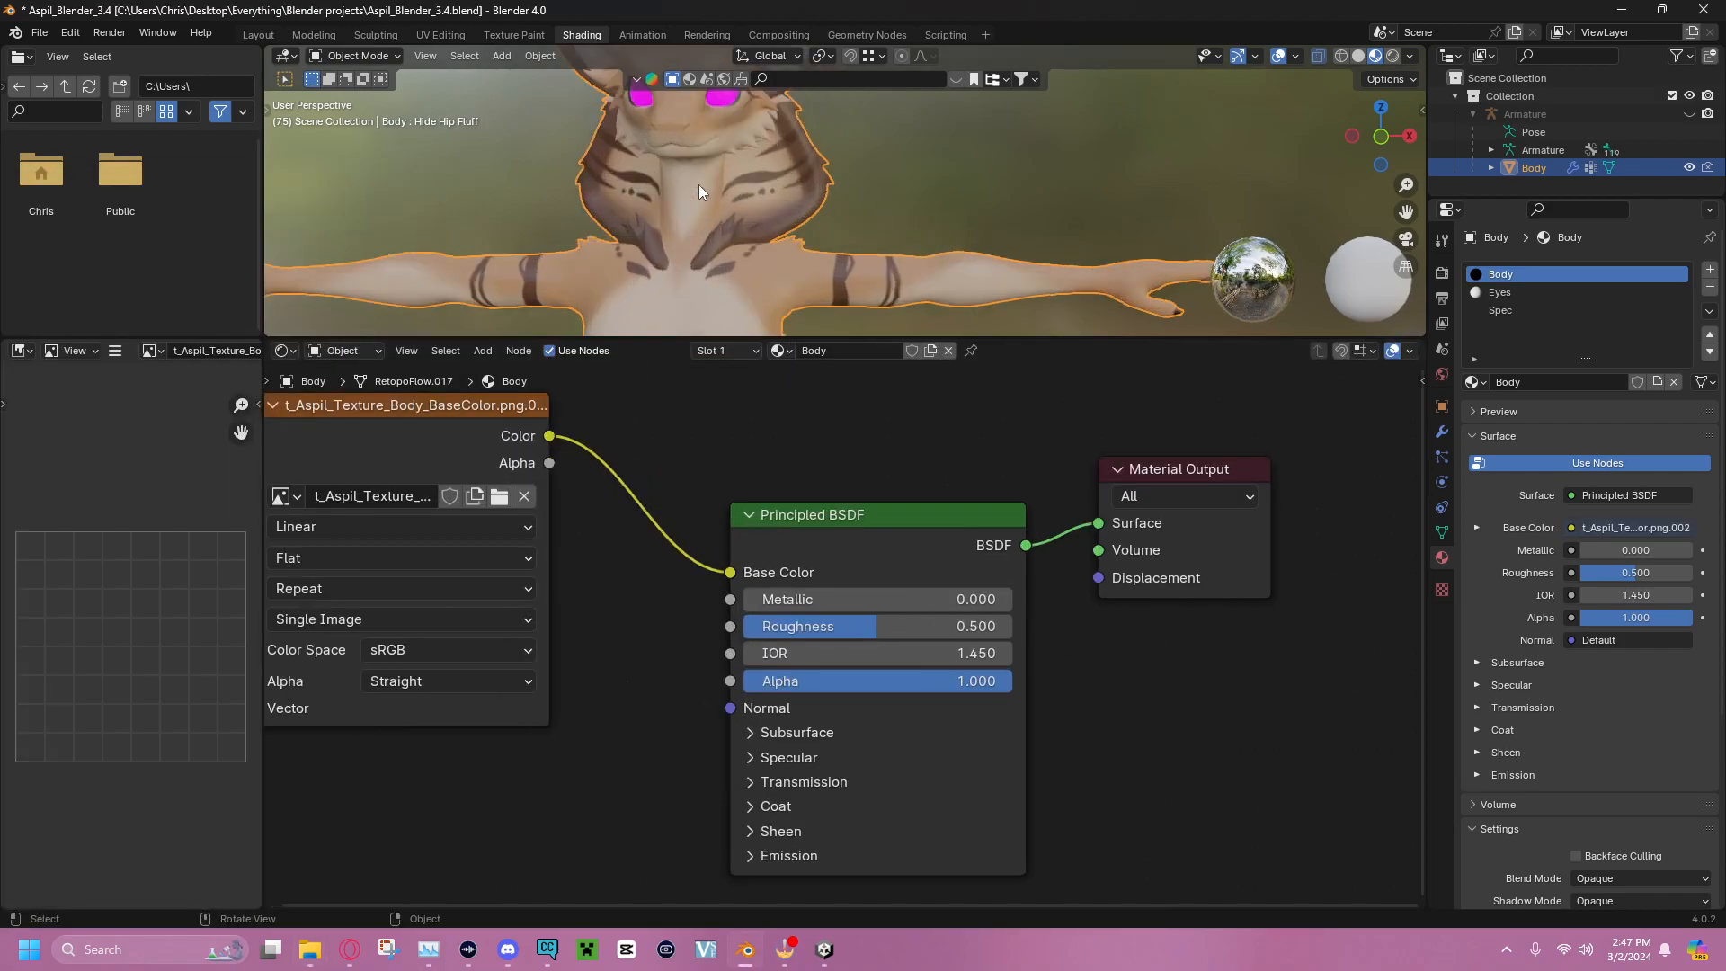
middle_drag(710, 186, 920, 241)
drag(1012, 341, 980, 503)
scroll(852, 325, up, 5)
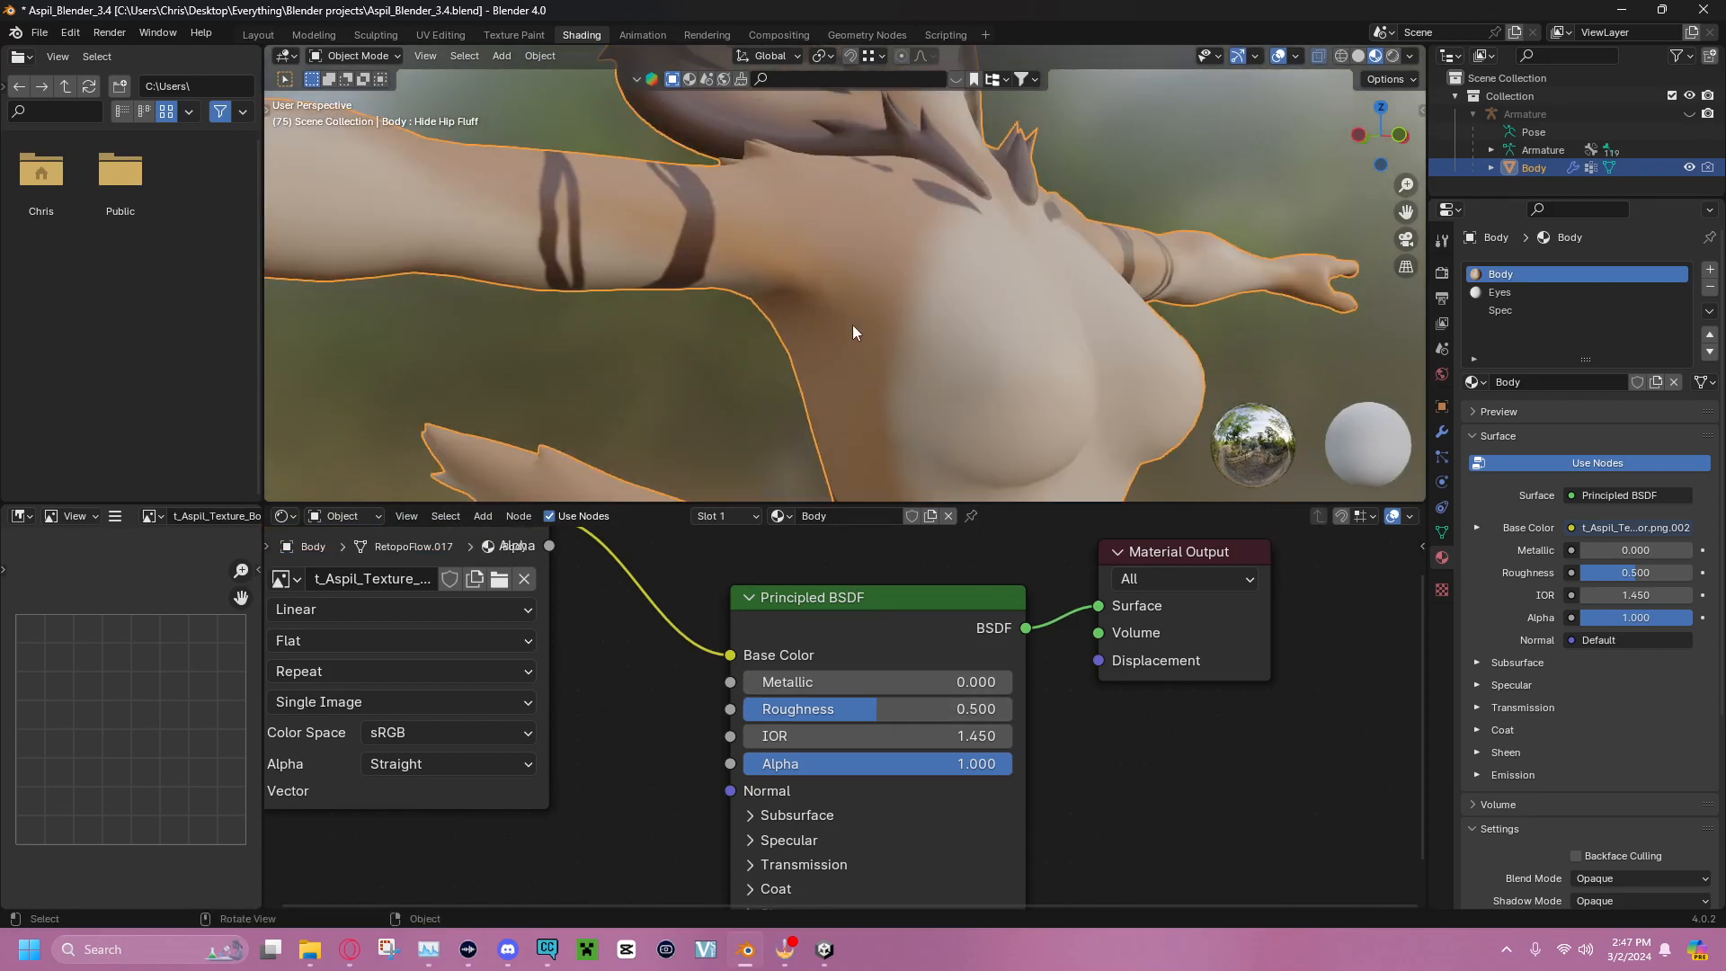
scroll(897, 460, down, 3)
drag(886, 720, 744, 710)
middle_drag(962, 309, 923, 342)
drag(845, 682, 1011, 708)
middle_drag(741, 331, 705, 300)
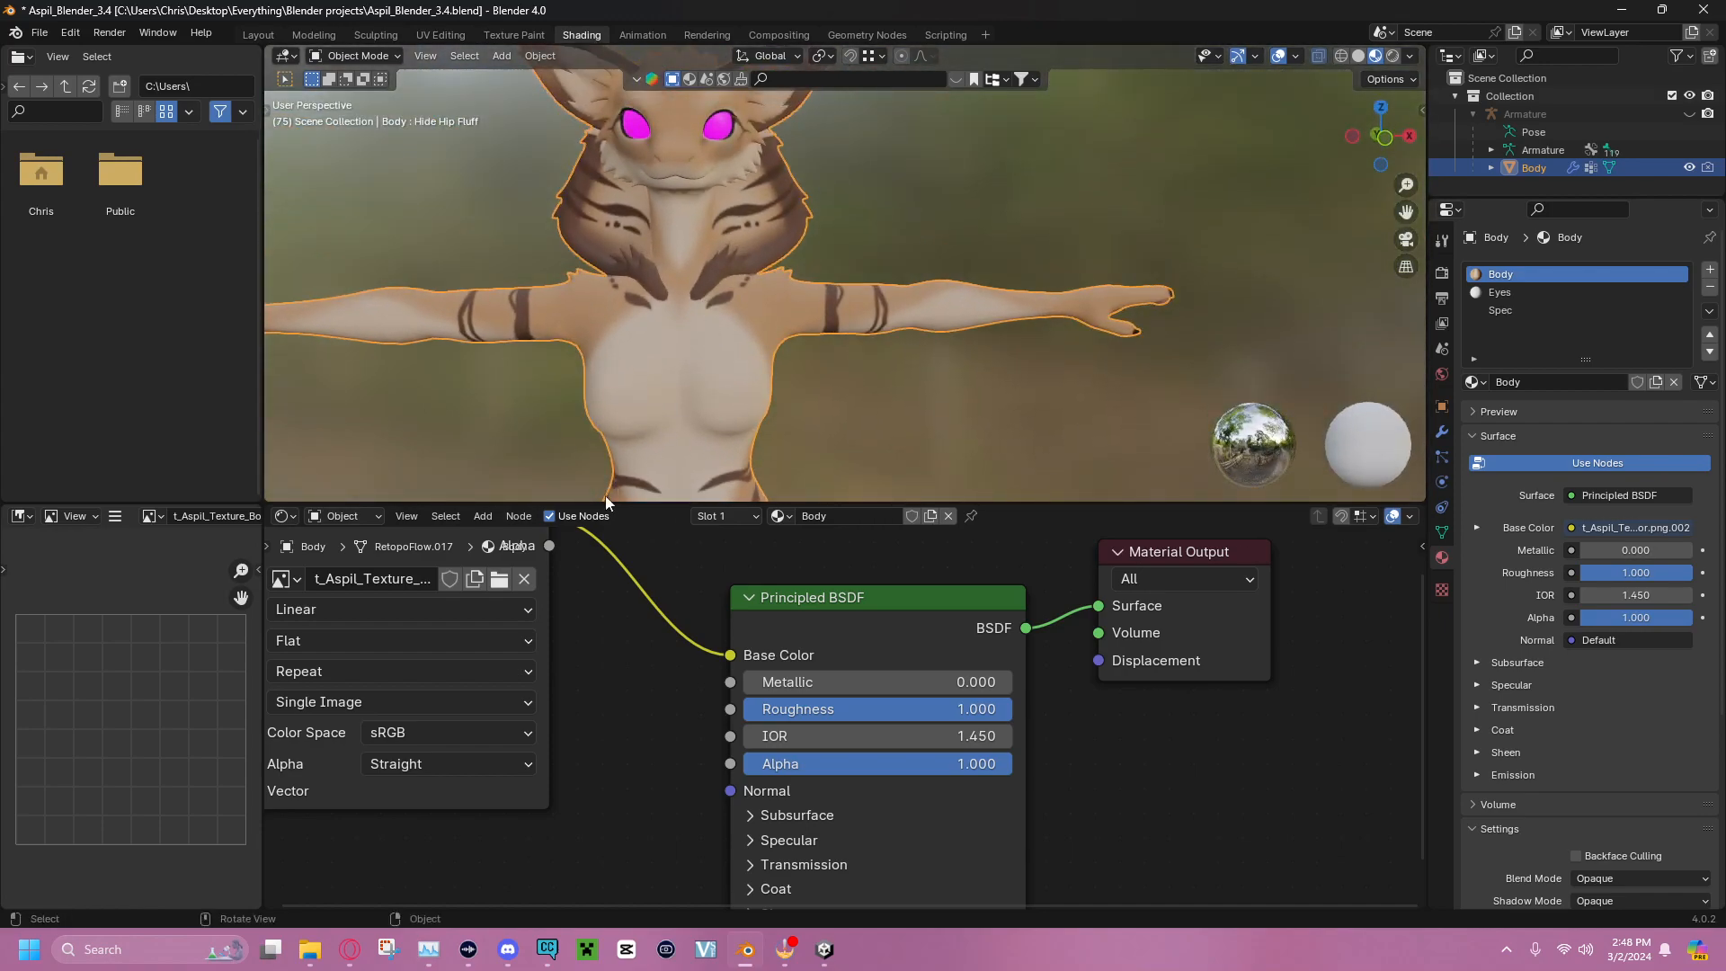
Bring t_Aspil_Texture_Body_NormalMap from File Explorer's Textures folder into the Body material's node tree
scroll(646, 645, down, 4)
scroll(609, 568, down, 2)
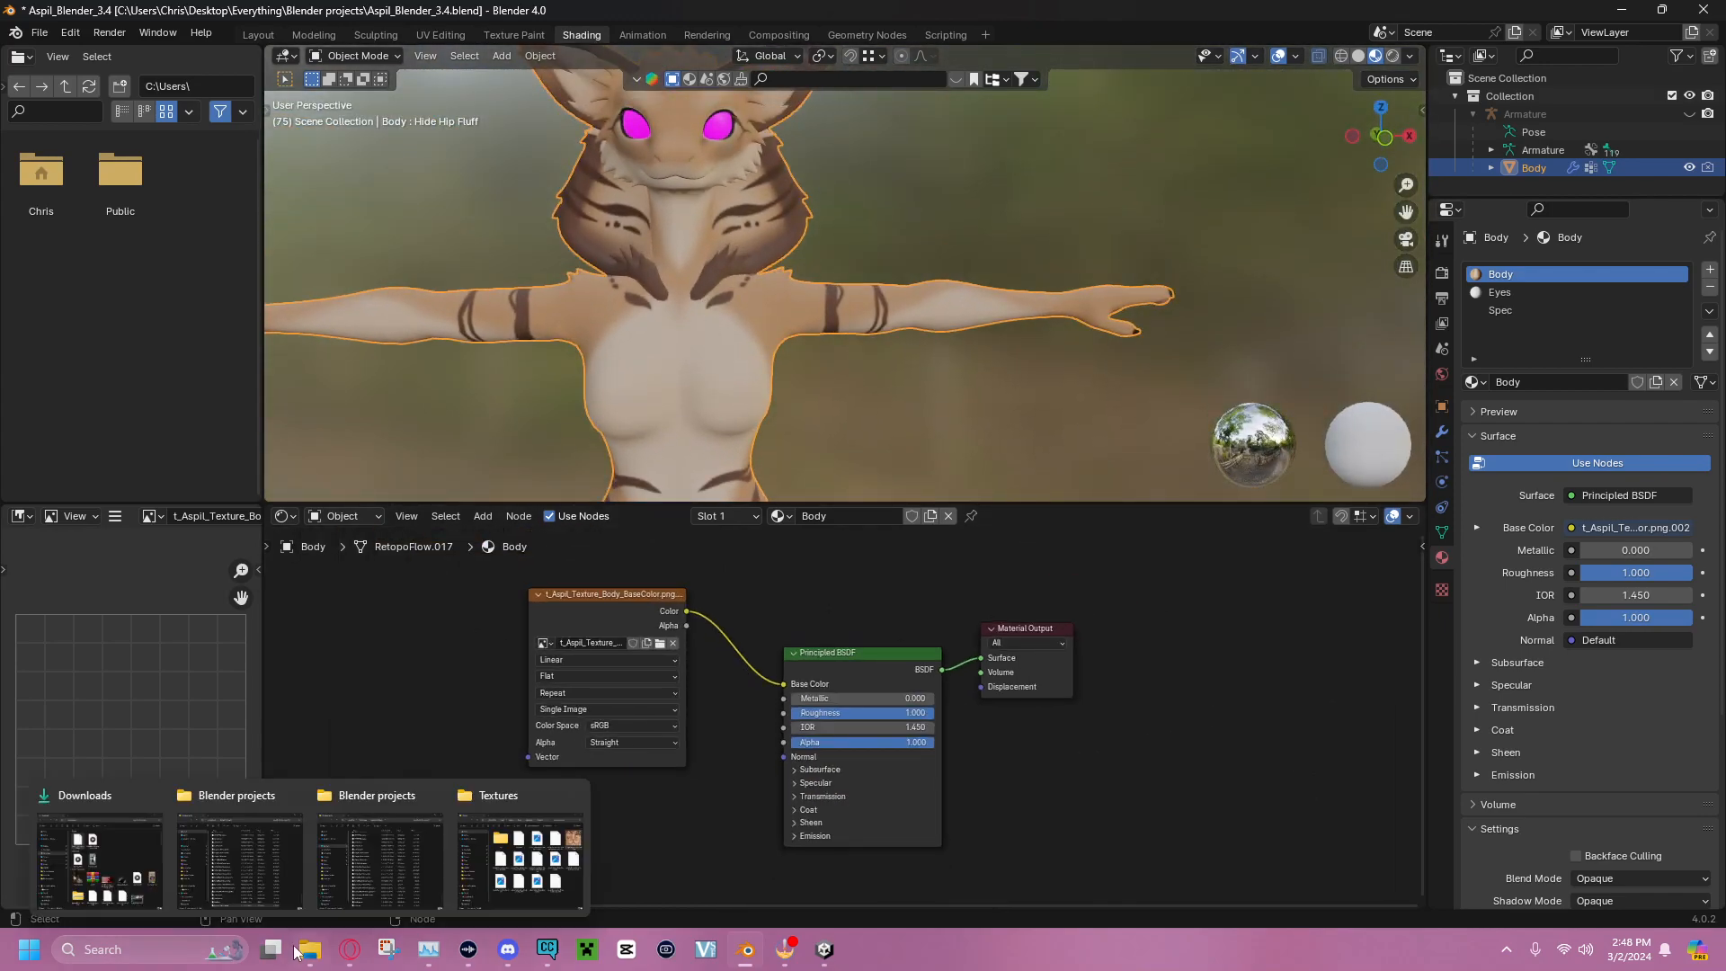
mouse_move(310, 949)
click(517, 863)
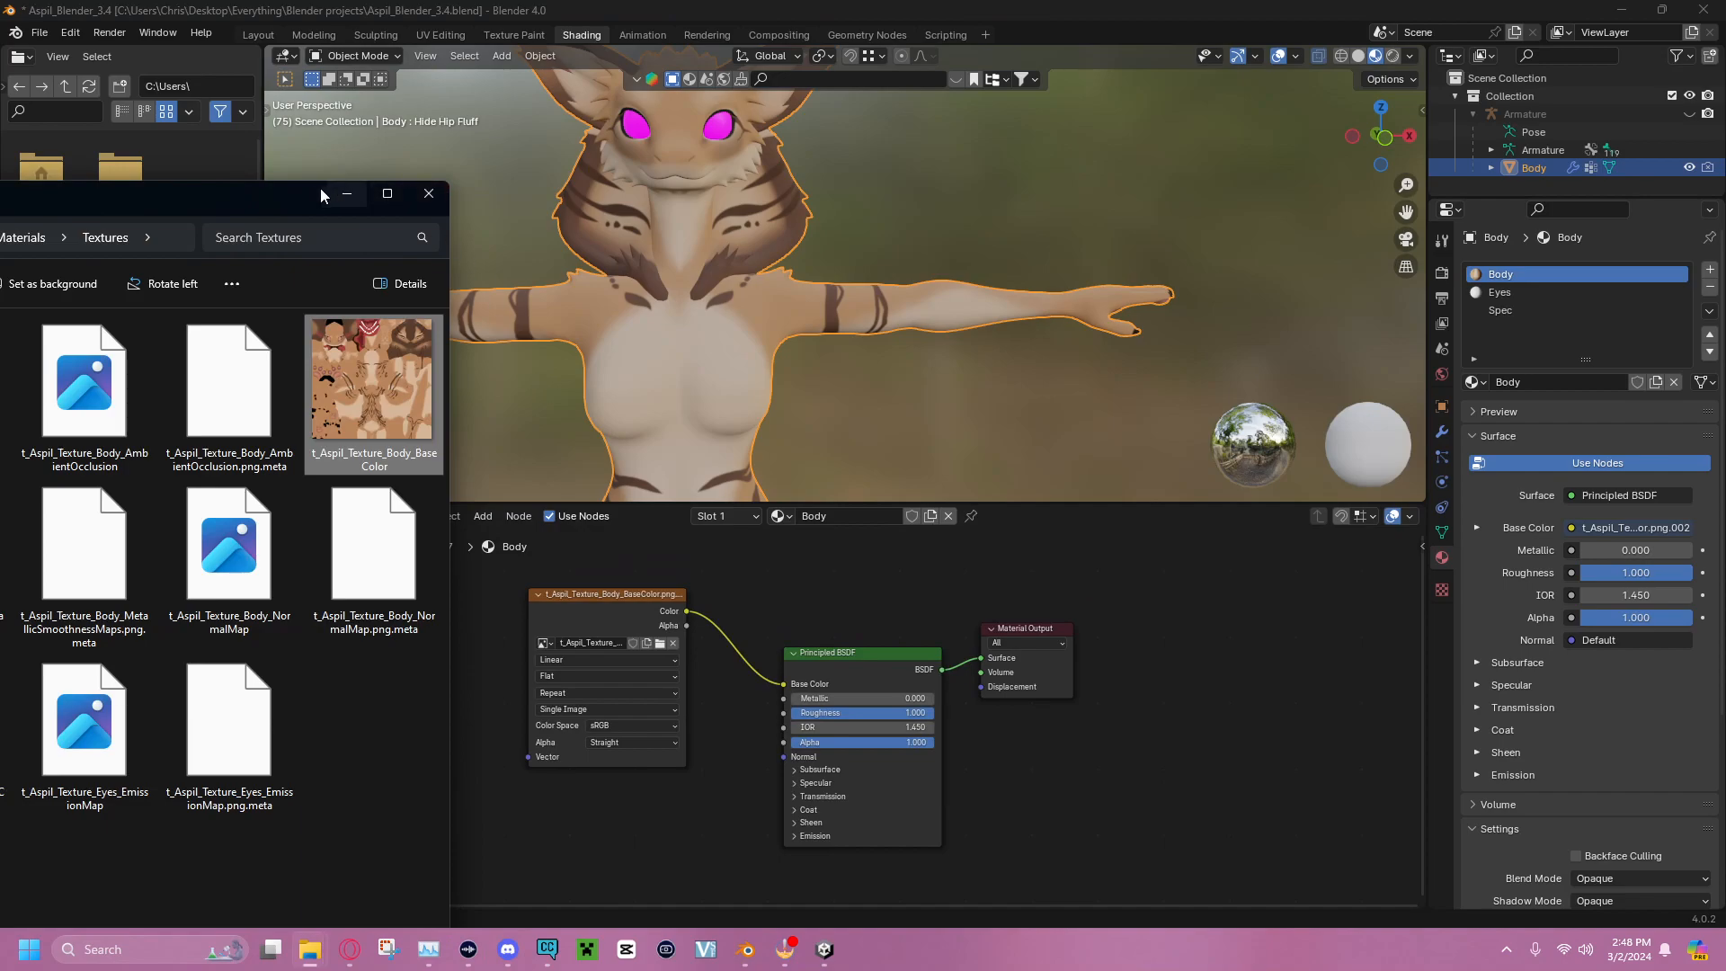
drag(288, 191, 1107, 59)
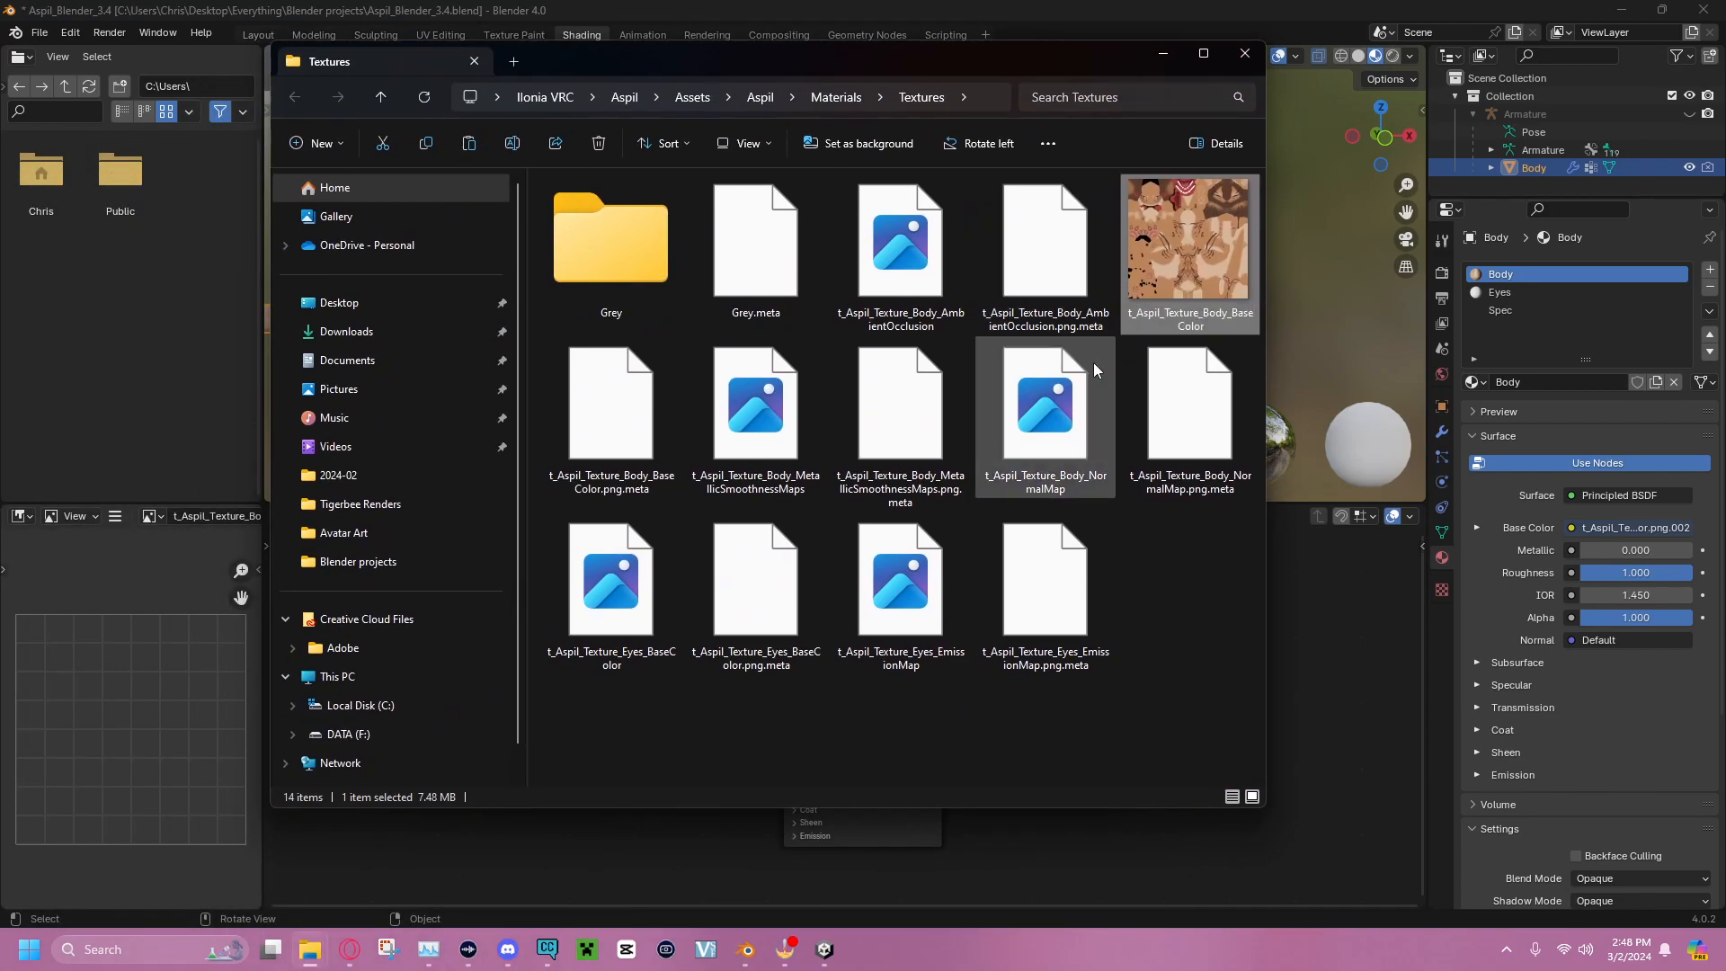
click(769, 408)
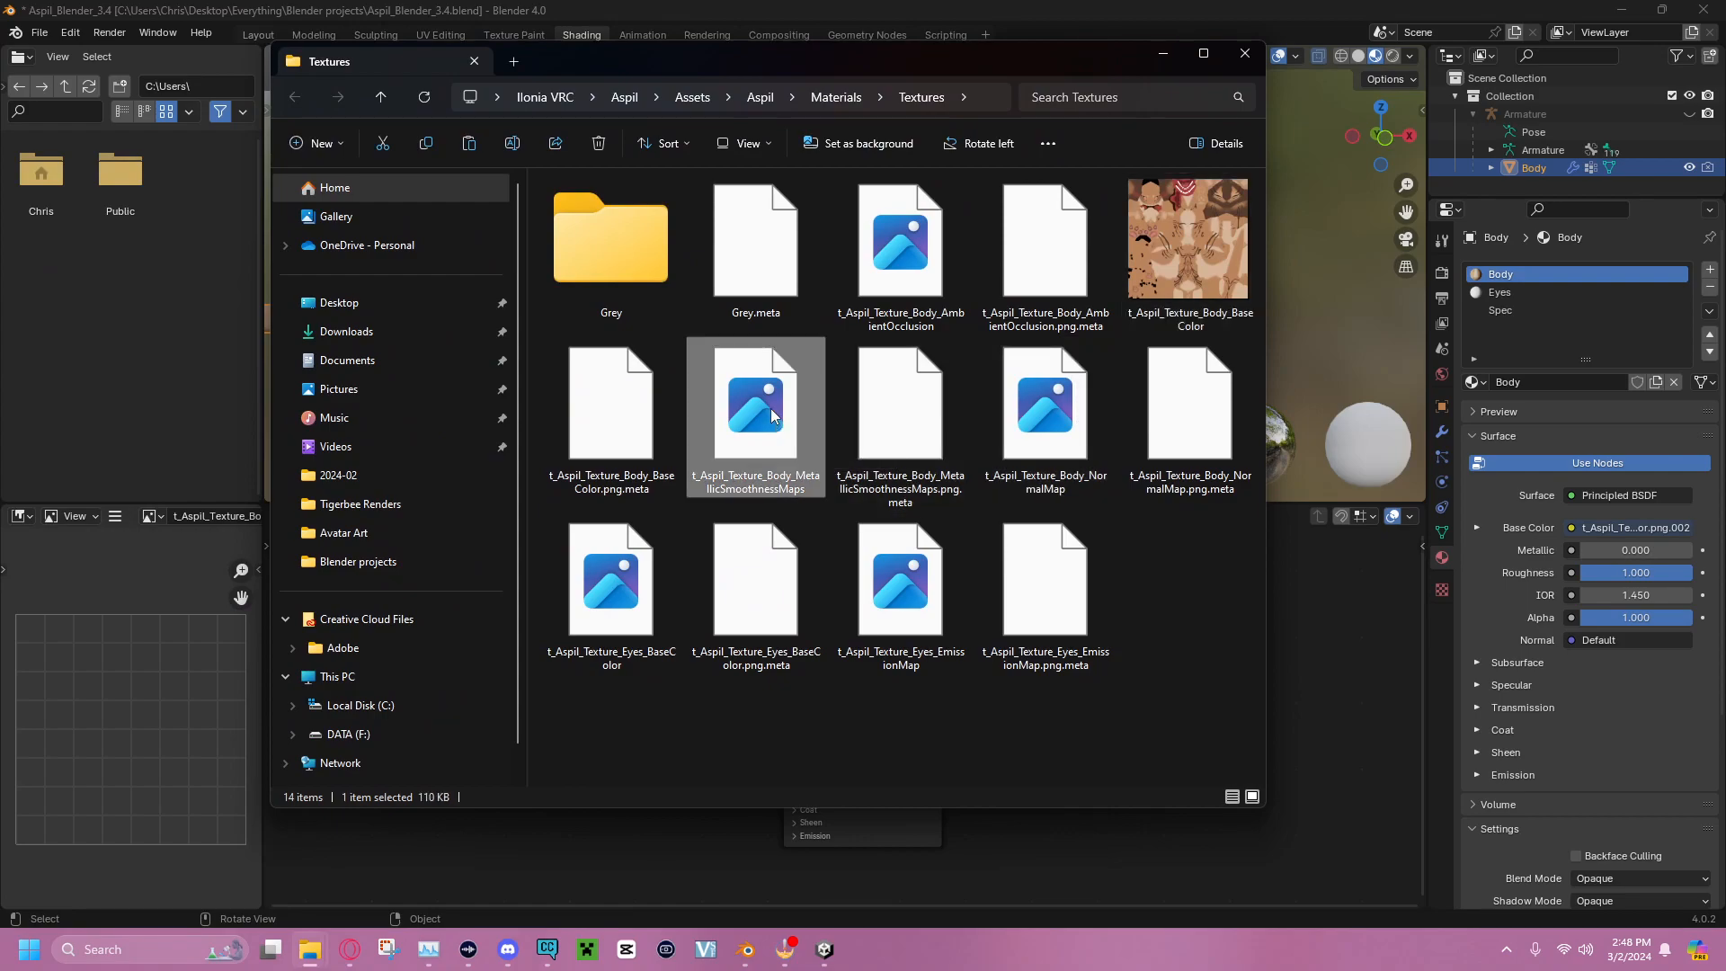
click(902, 234)
click(1067, 406)
drag(1083, 66, 0, 315)
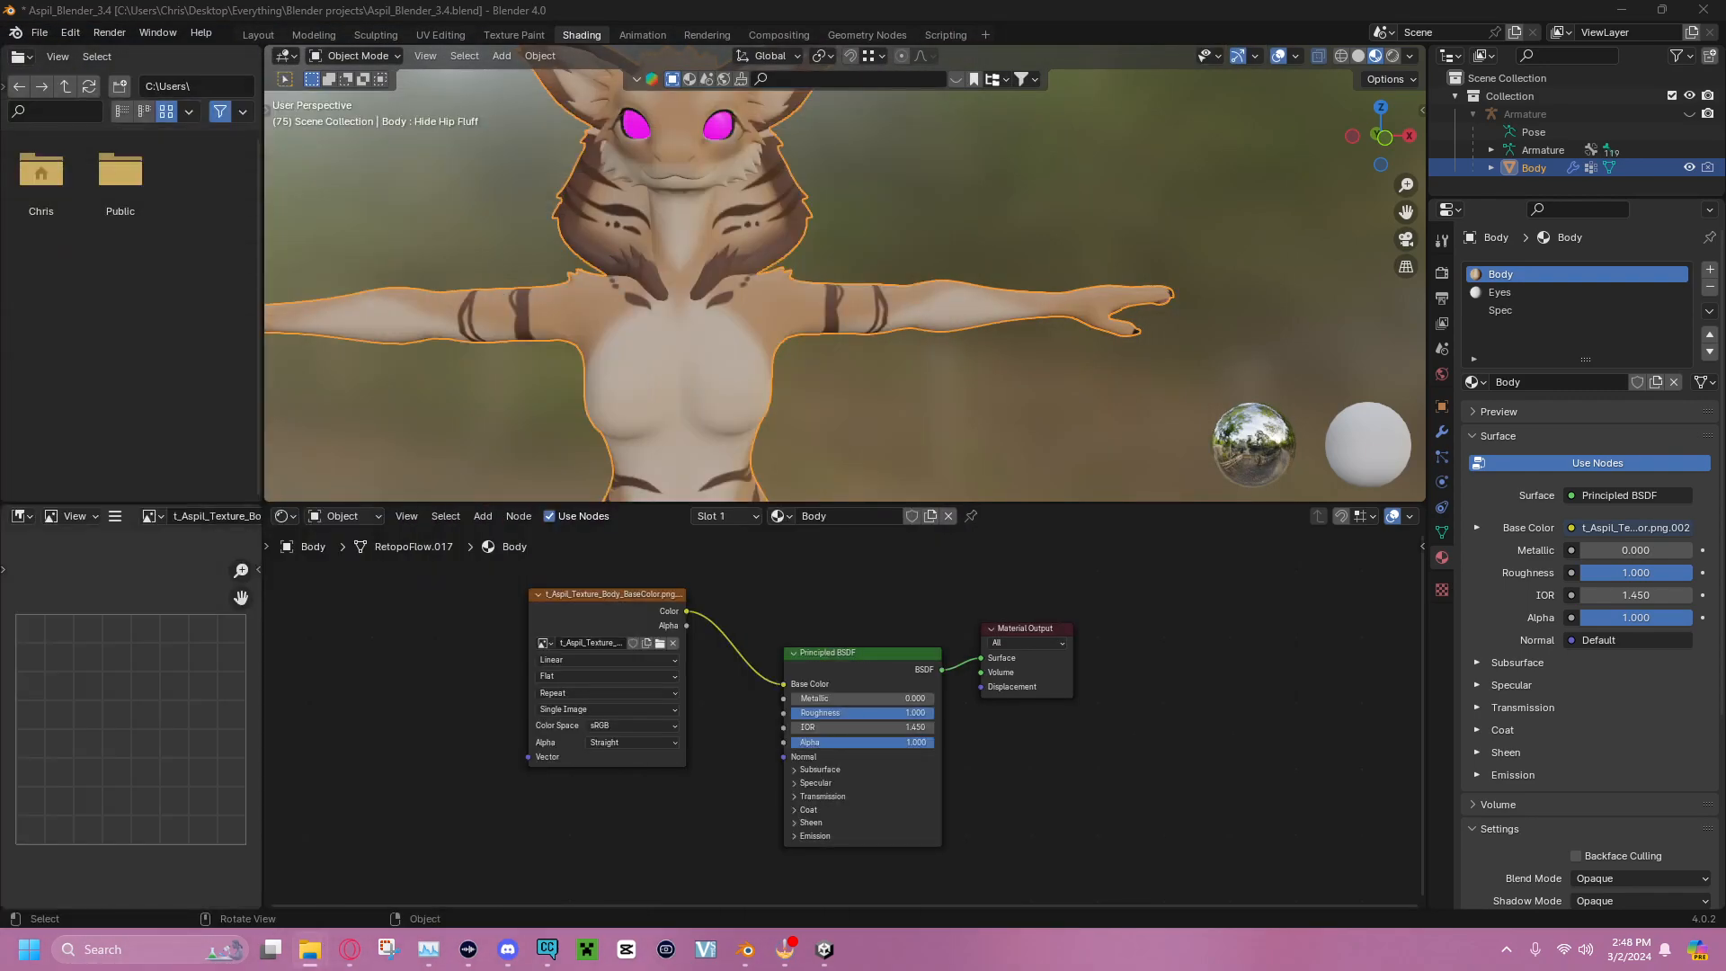
drag(397, 739, 405, 738)
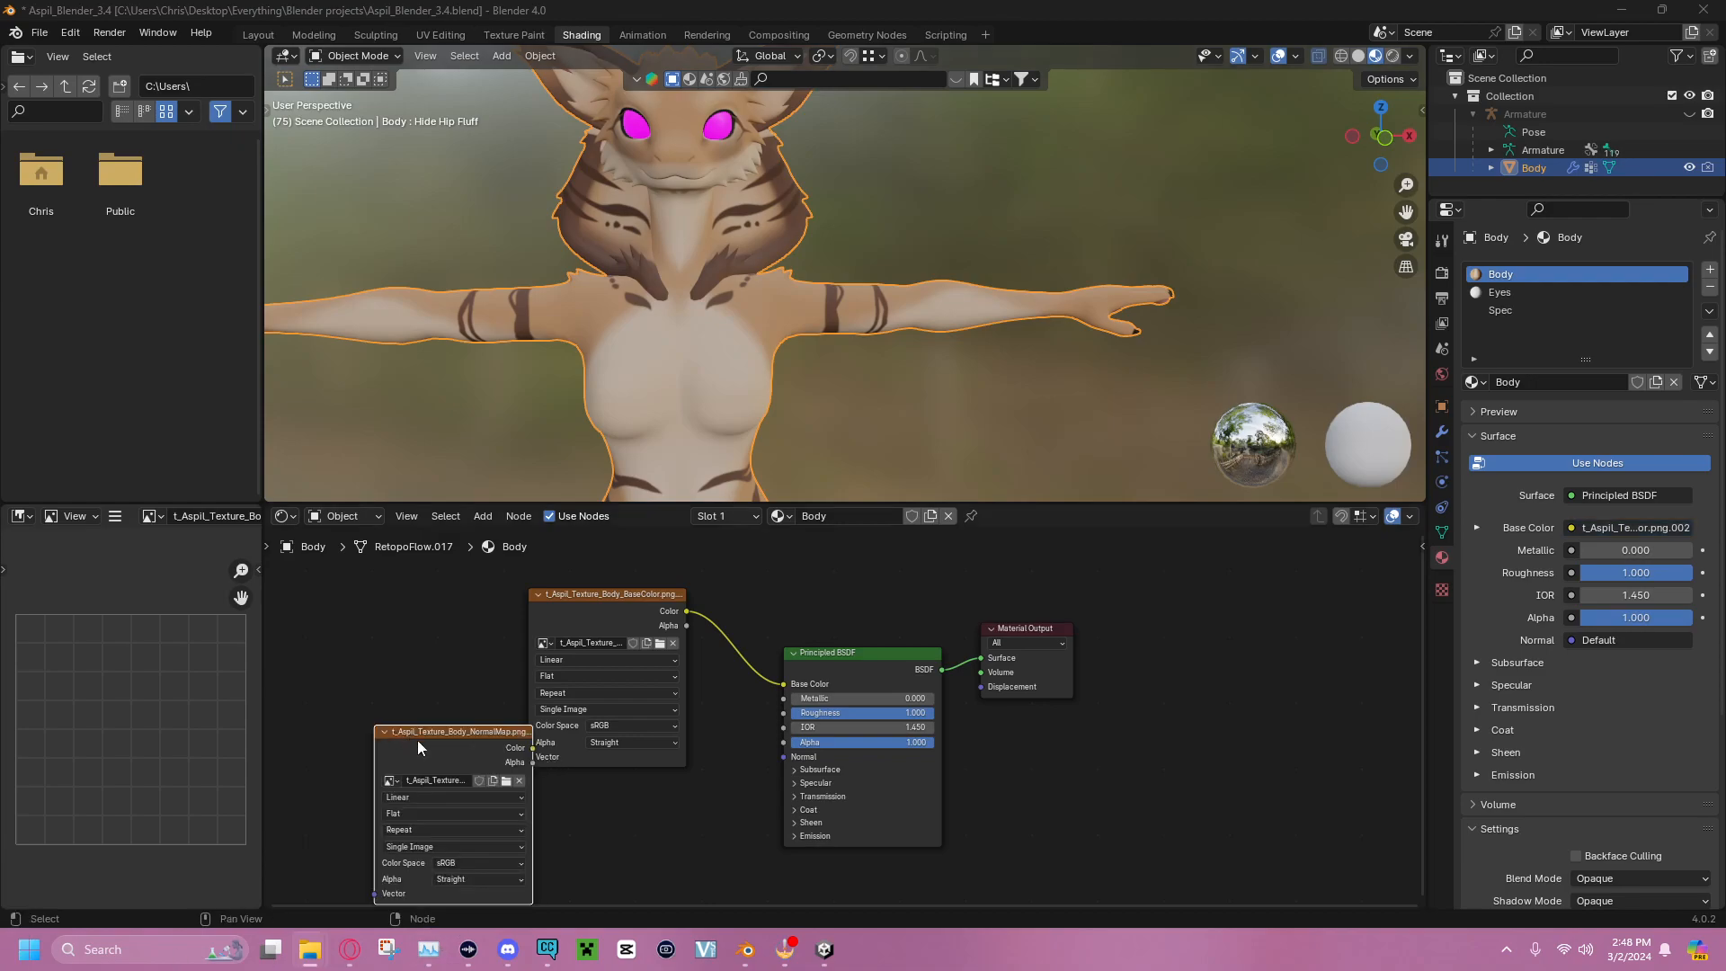
Enlarge the node editor and place the normal map texture node below the base color texture node
middle_drag(445, 648, 475, 567)
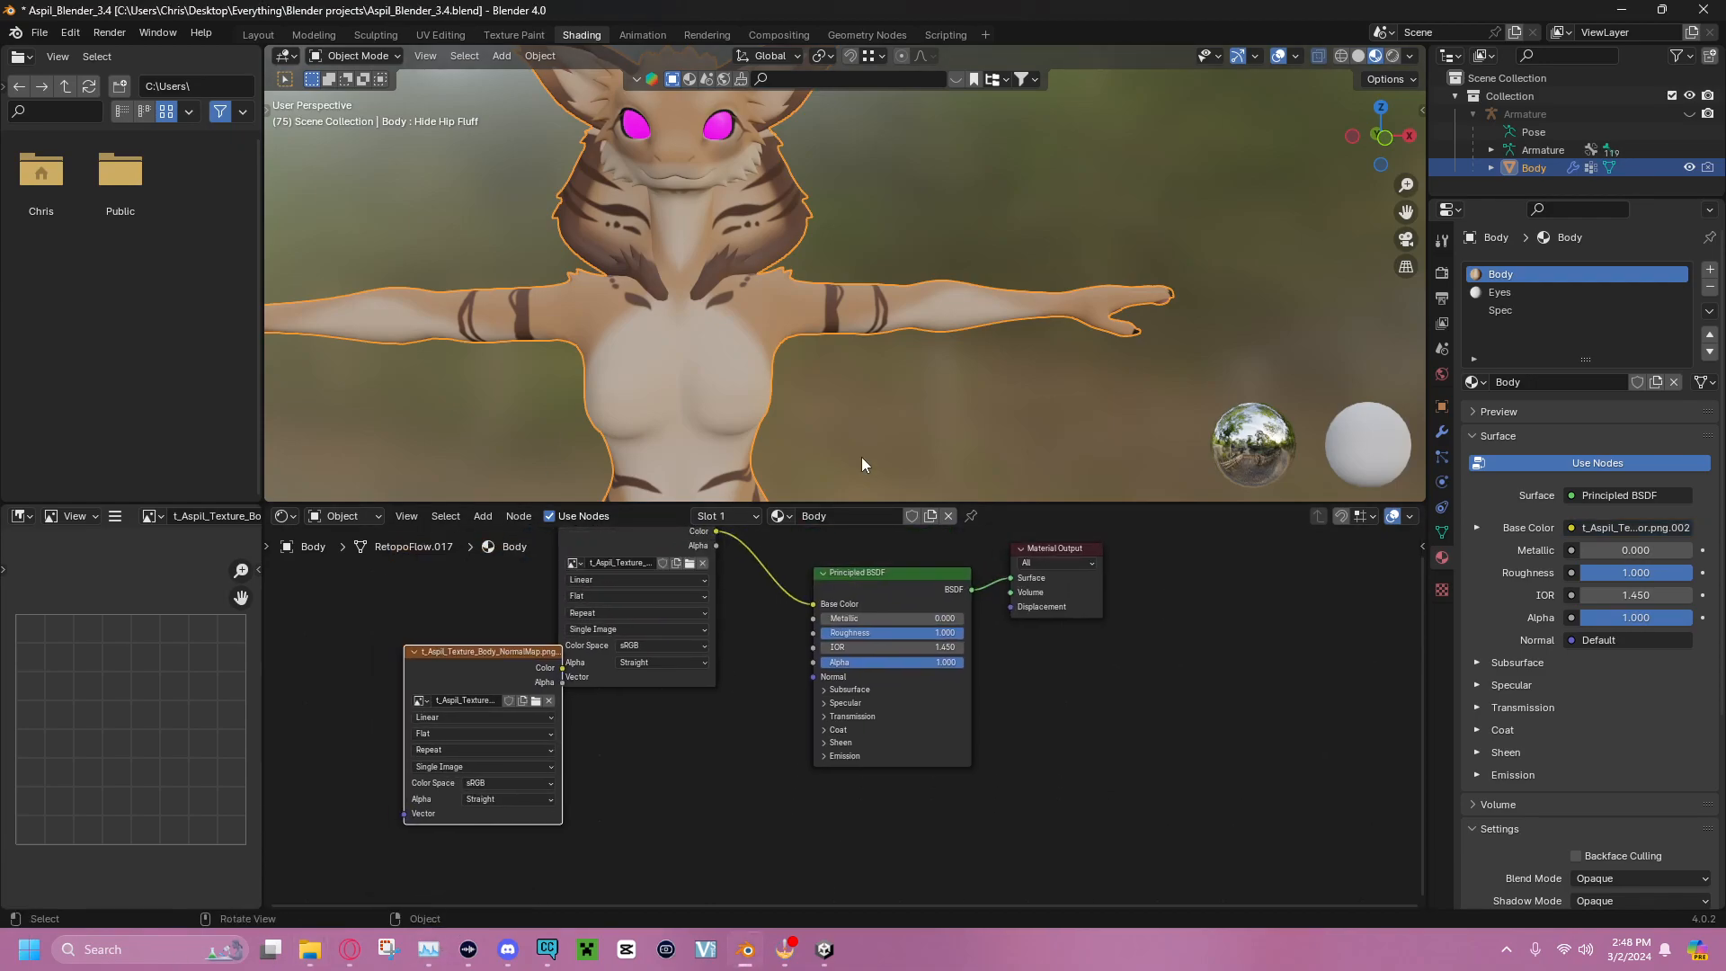
drag(854, 501, 840, 252)
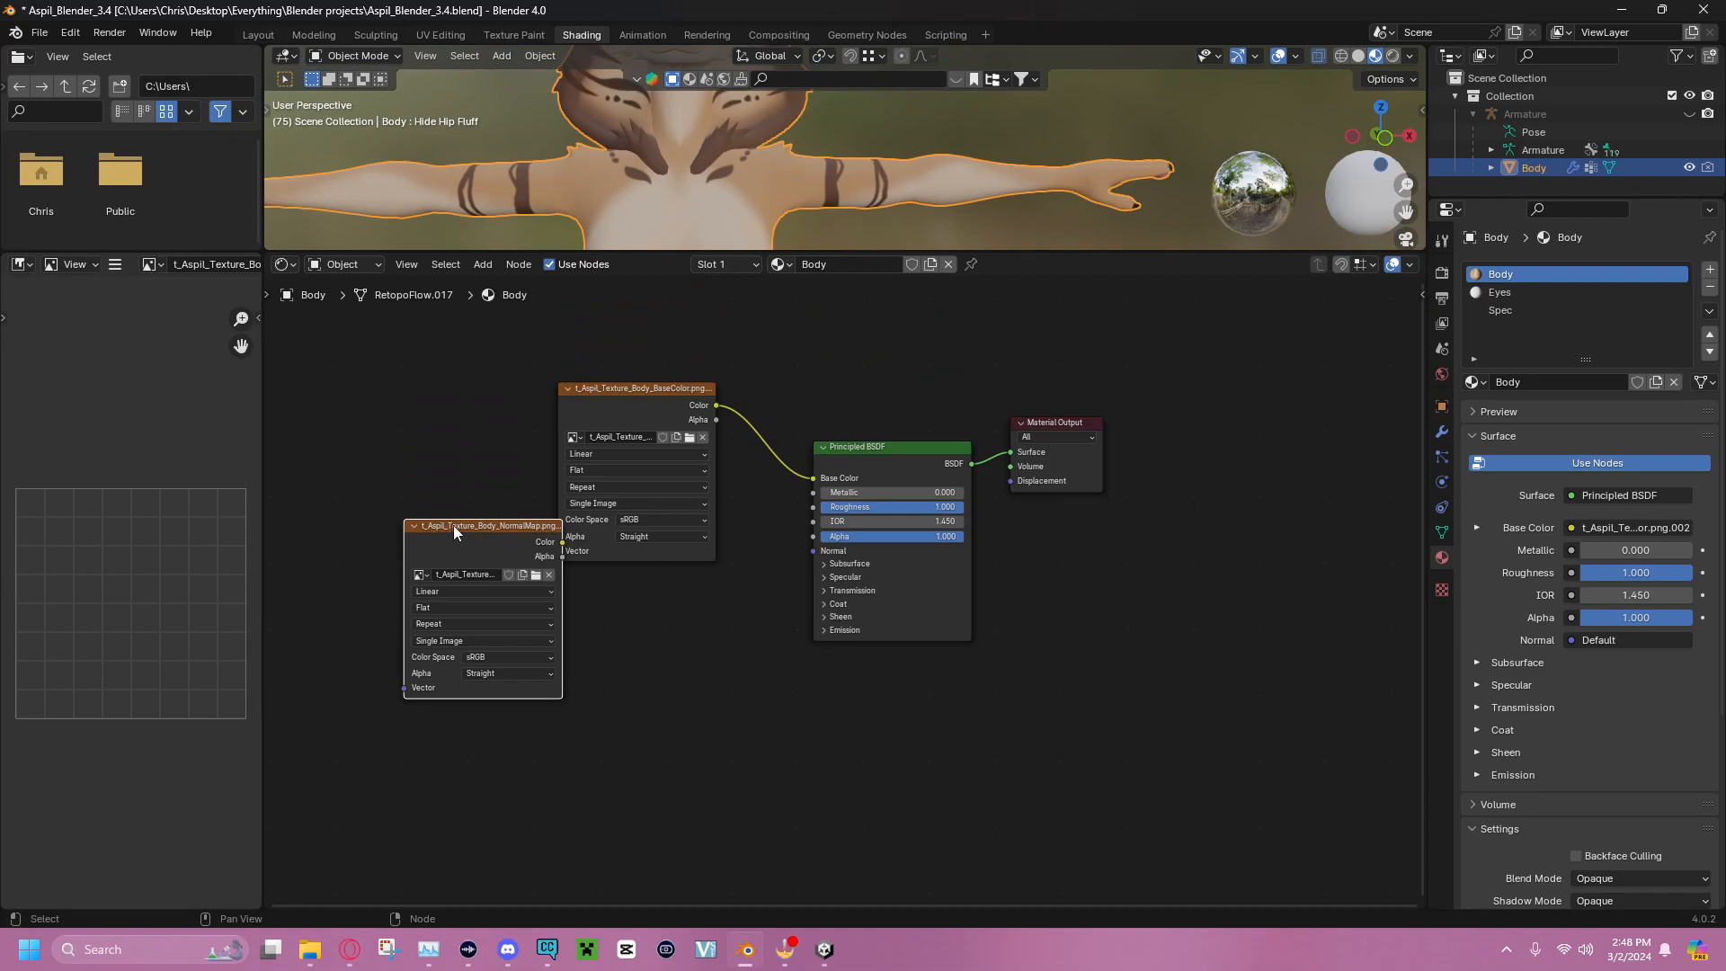
drag(452, 525, 434, 702)
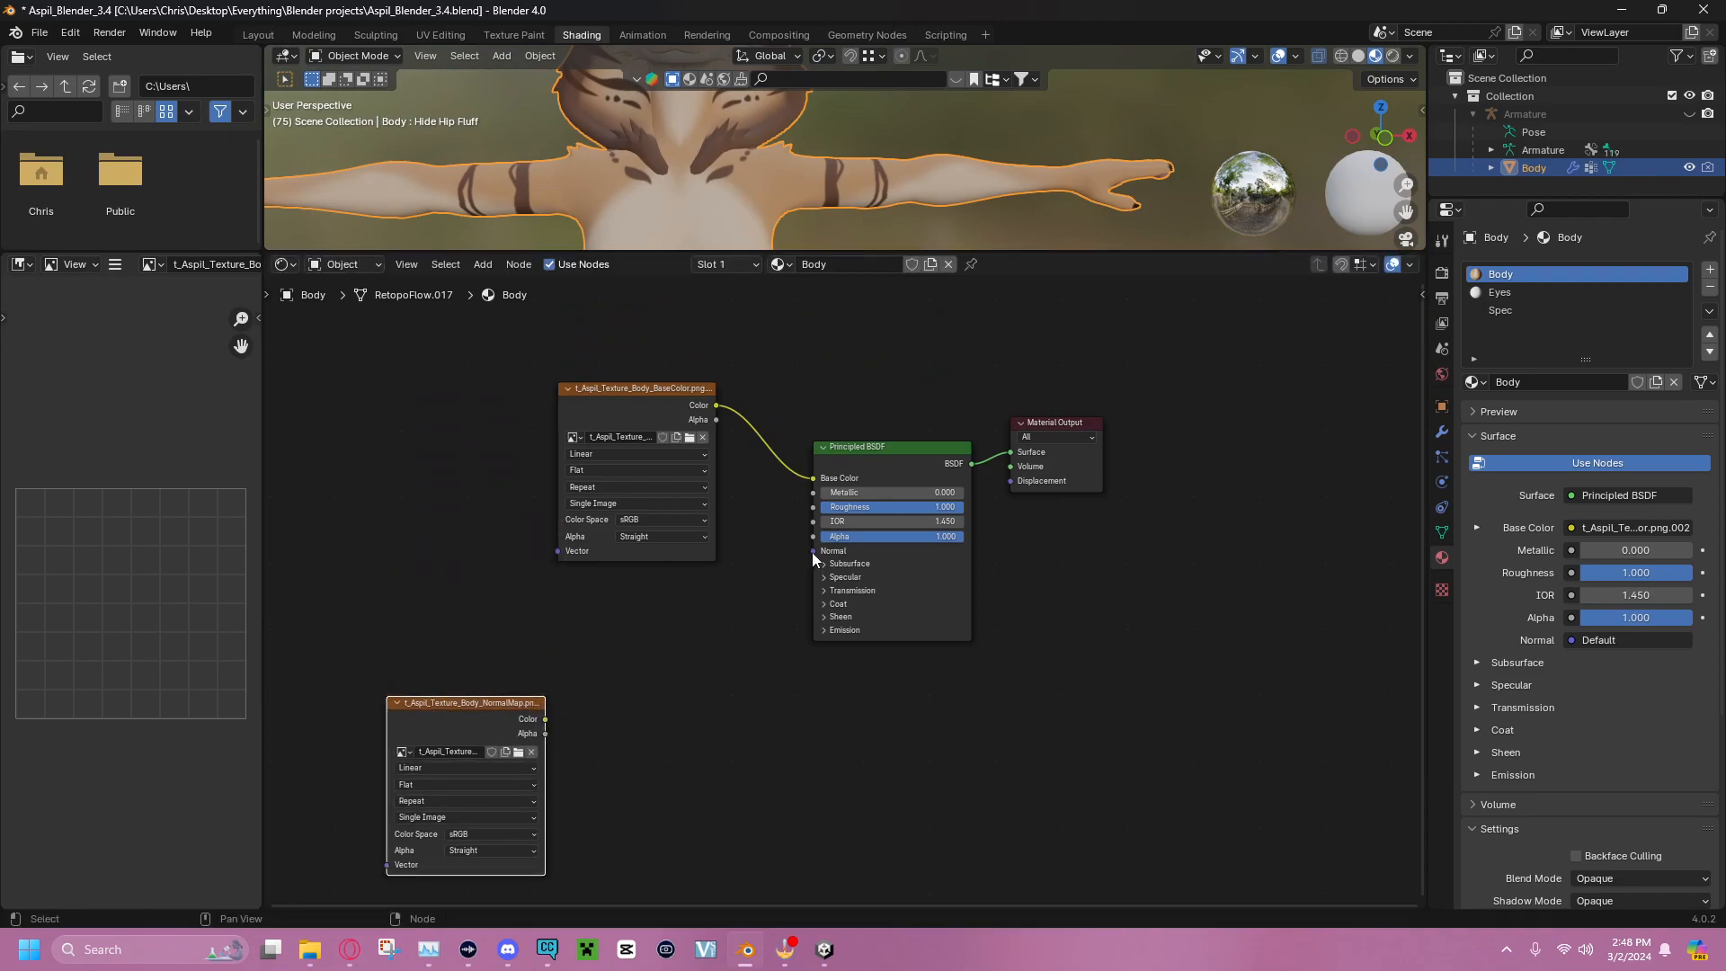
Move the normal map texture node closer to the shader and add a Normal Map vector node between them in the Body material
drag(498, 704, 479, 643)
drag(814, 551, 725, 615)
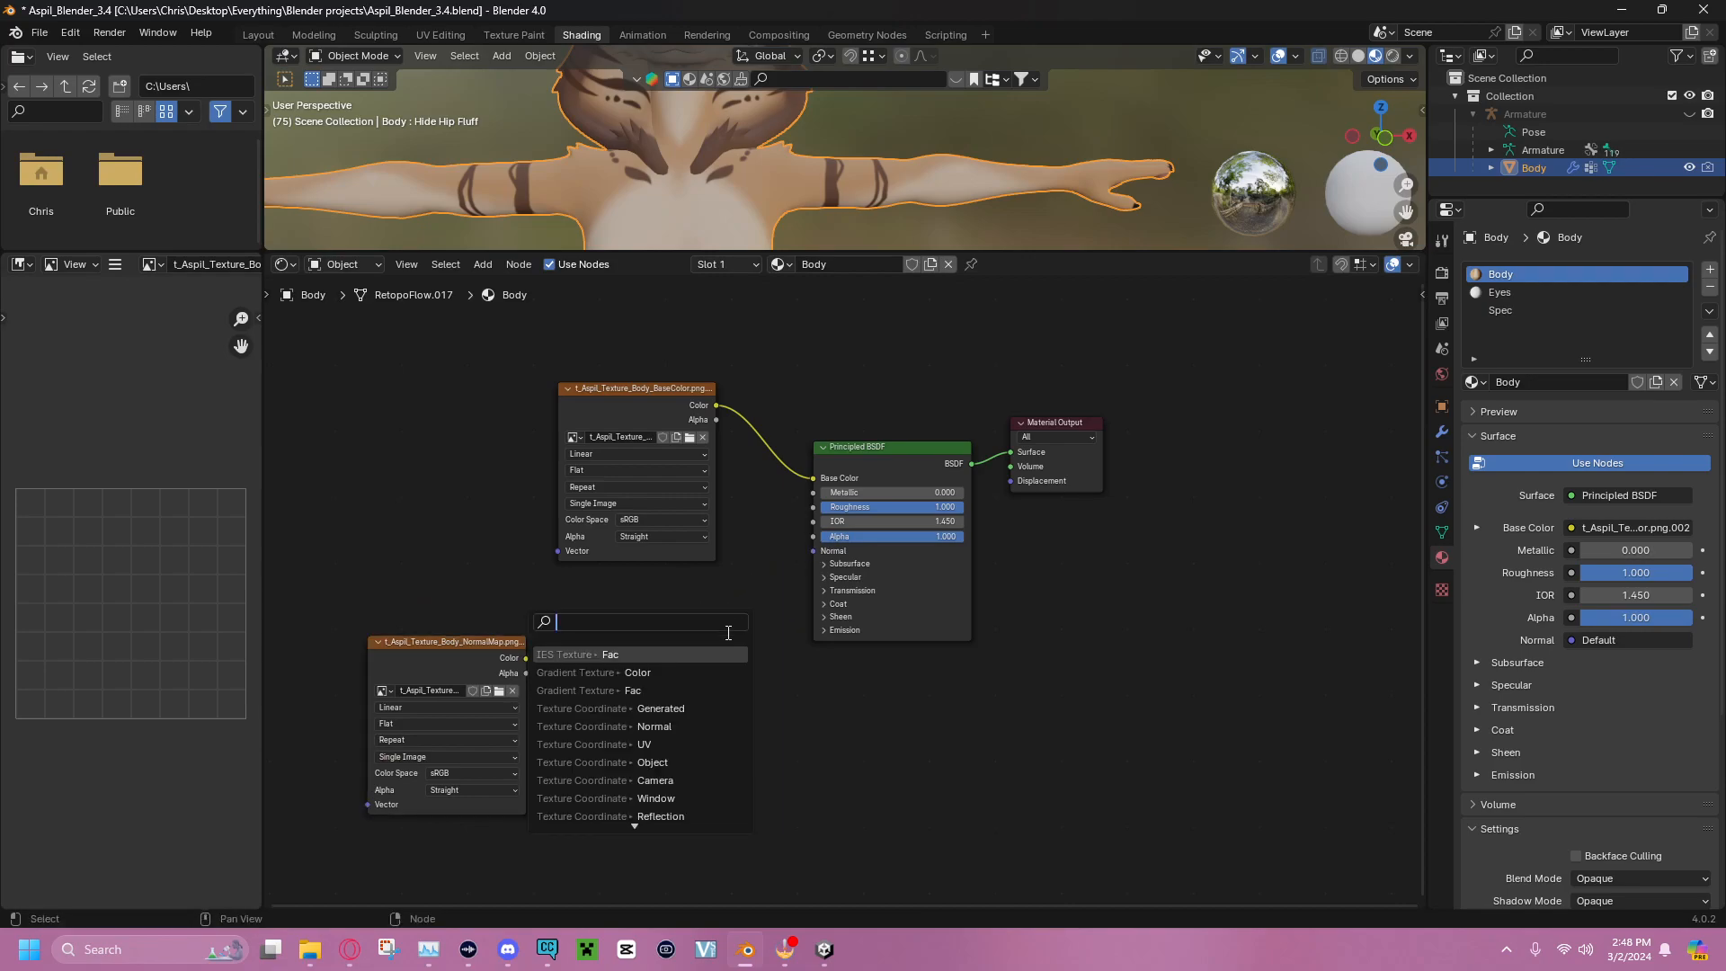
key(Escape)
right_click(667, 650)
mouse_move(667, 649)
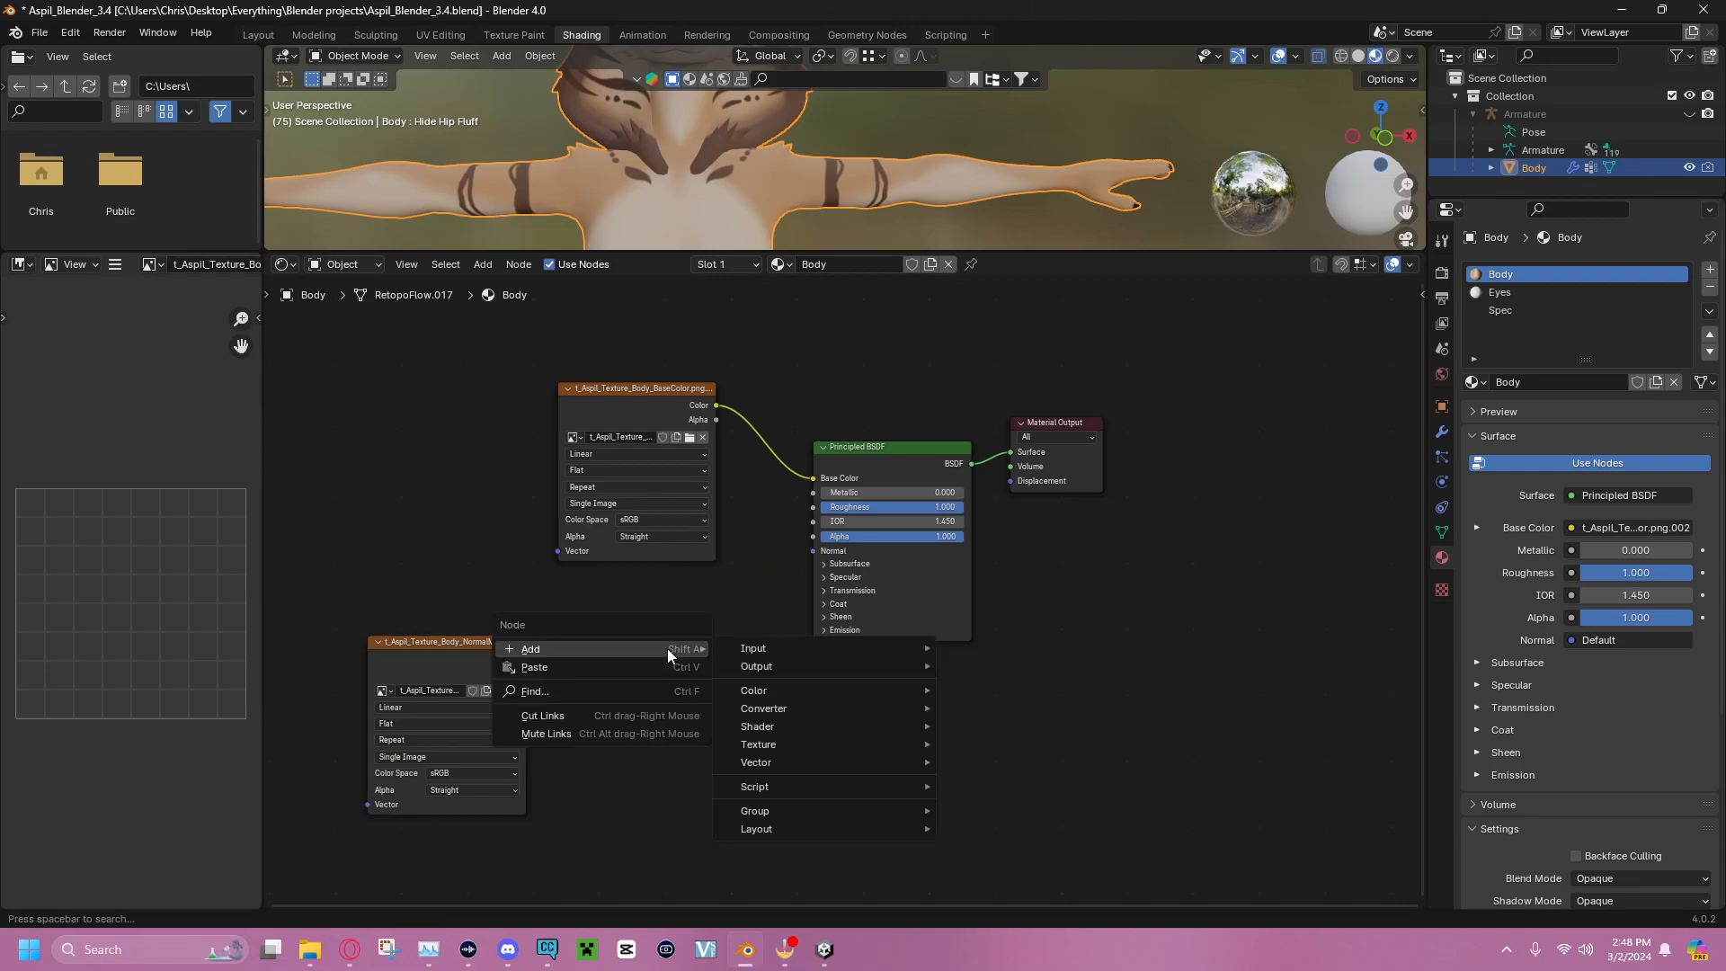
mouse_move(759, 653)
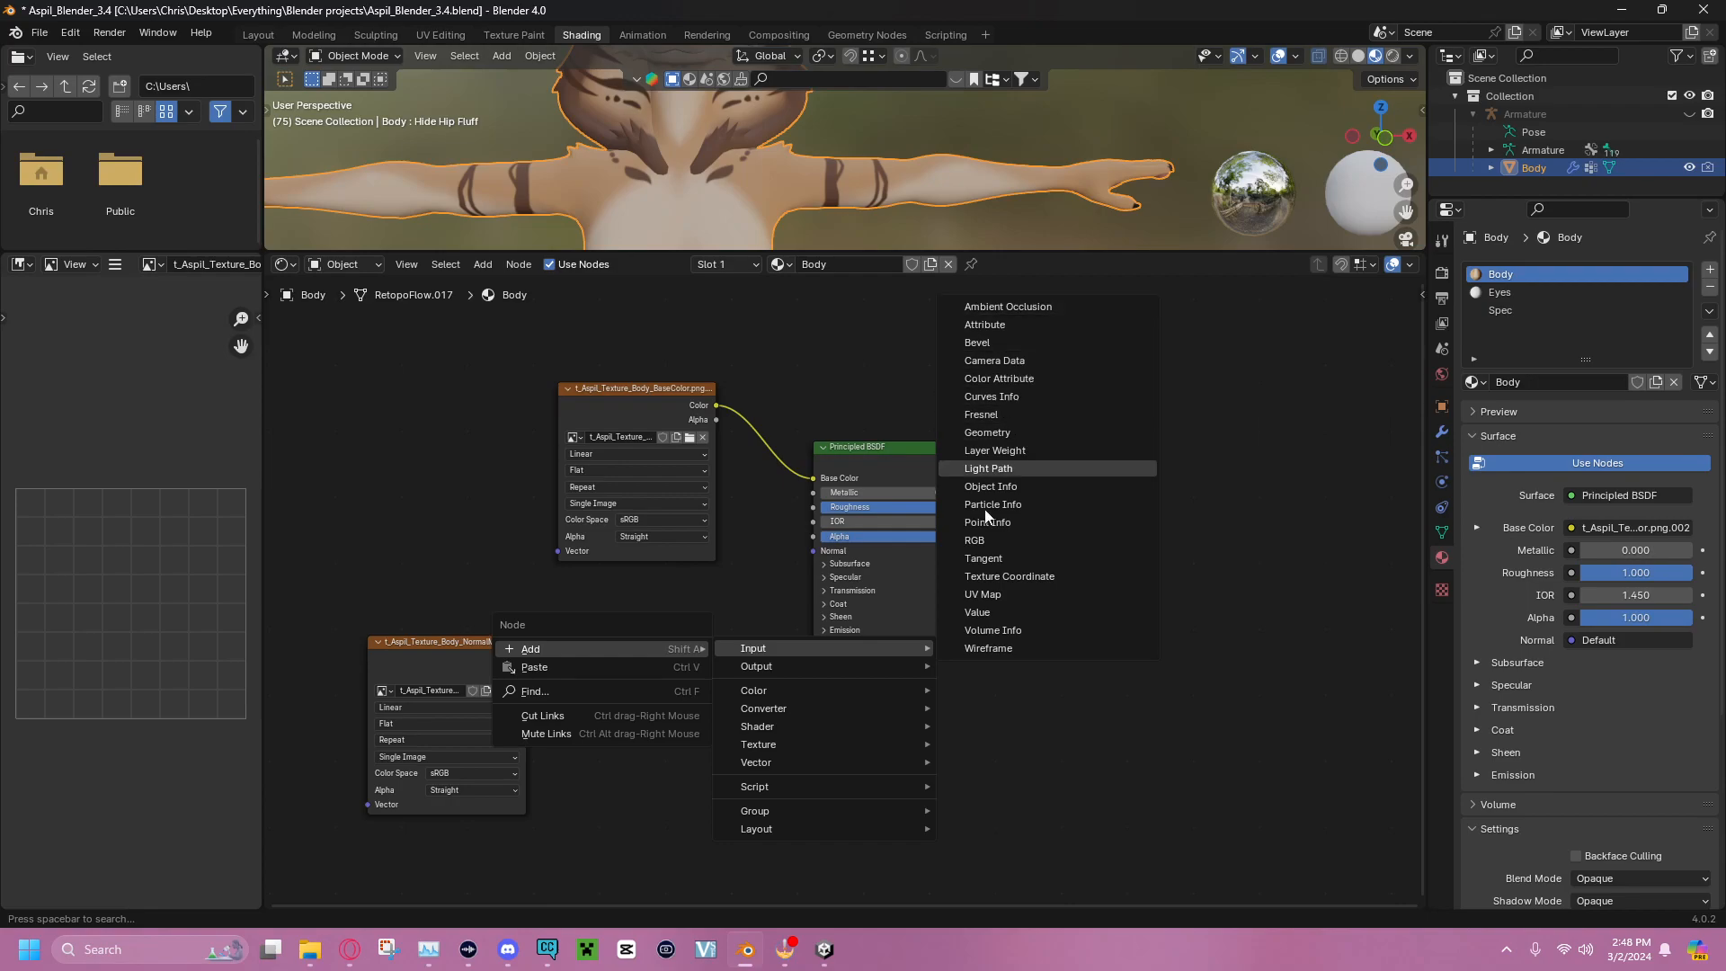
mouse_move(876, 666)
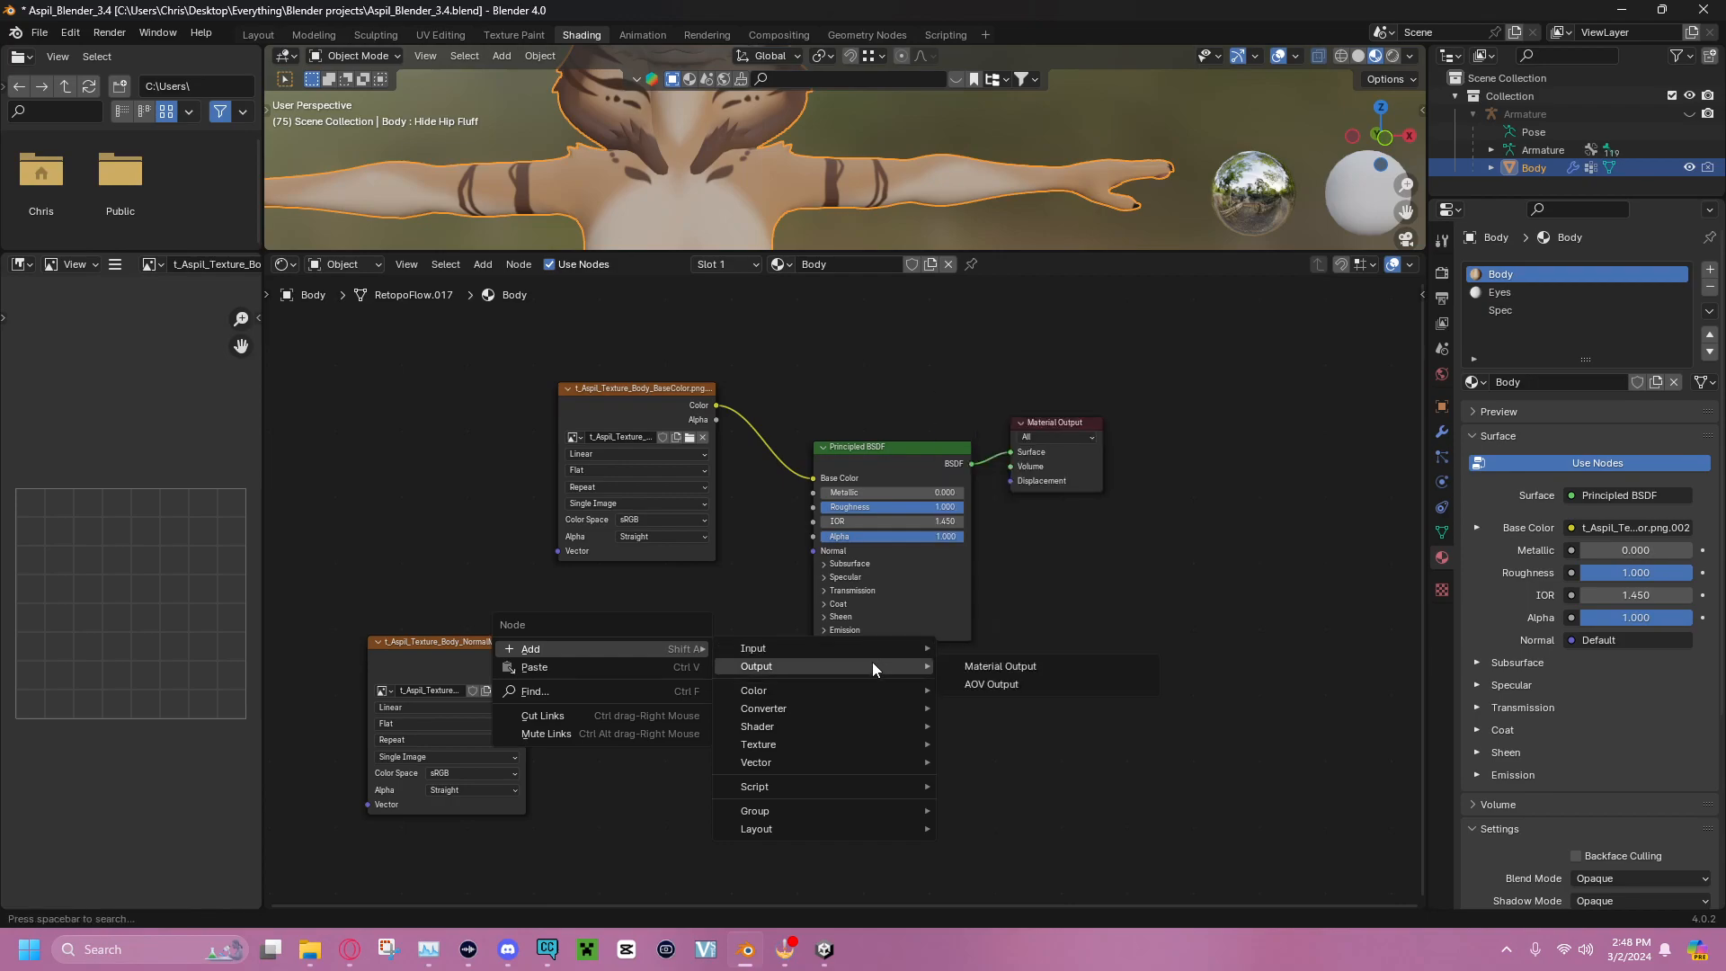
mouse_move(779, 747)
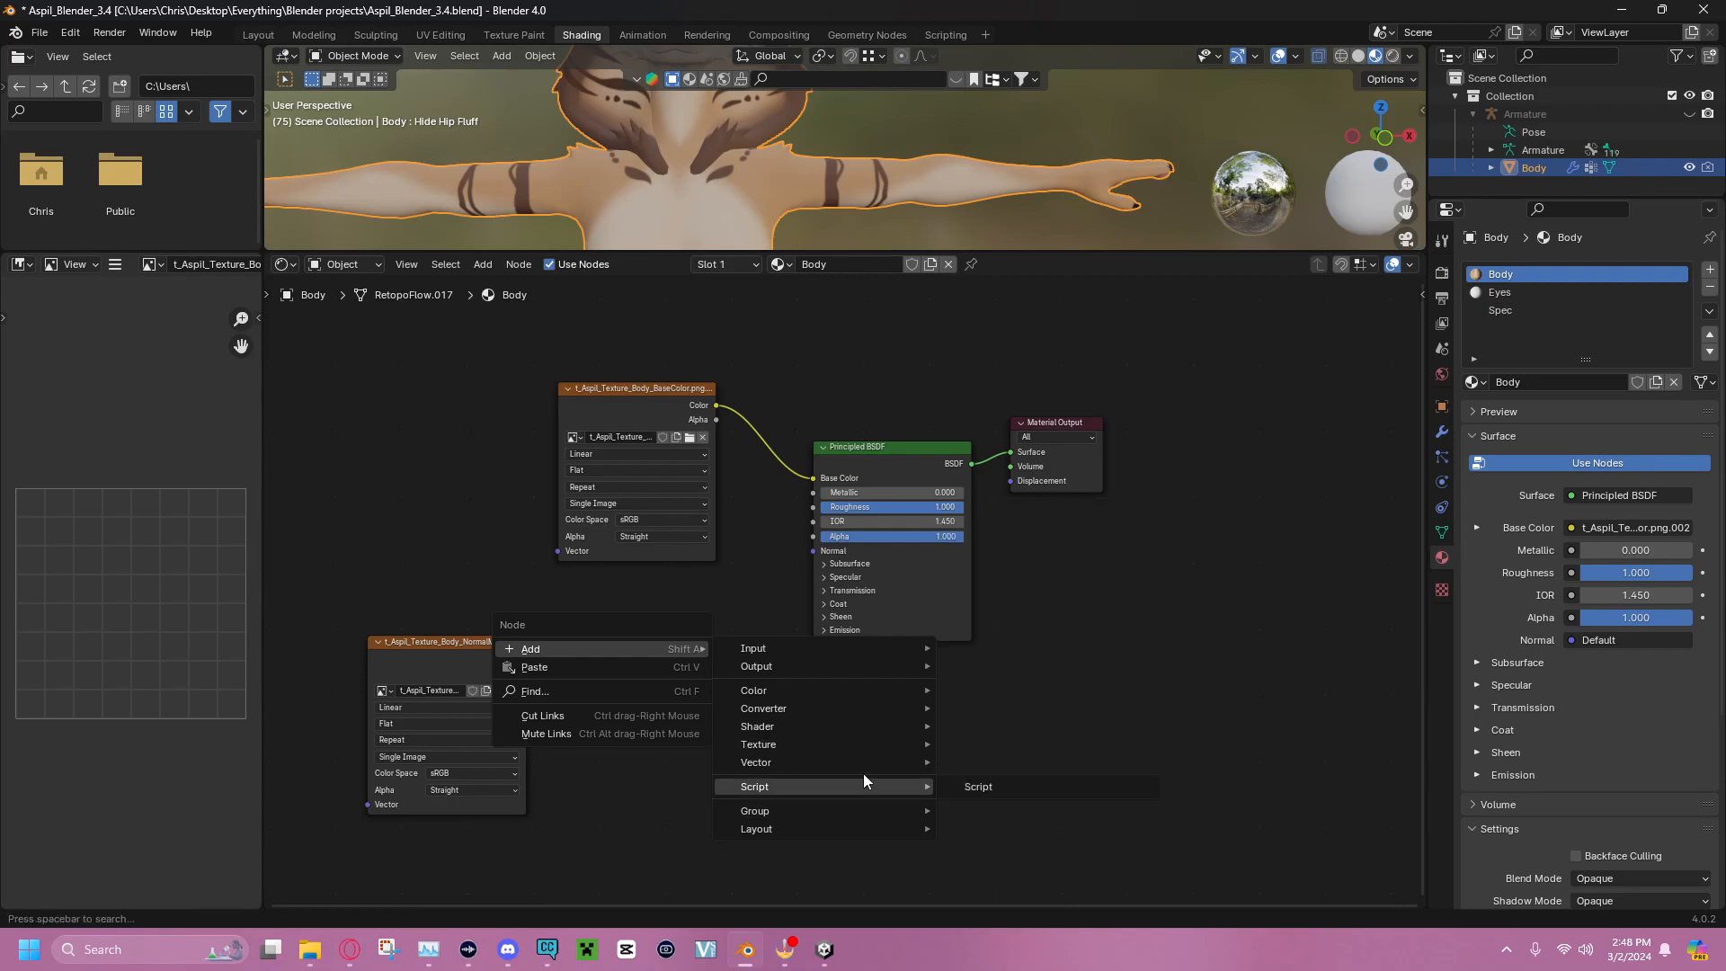
mouse_move(861, 764)
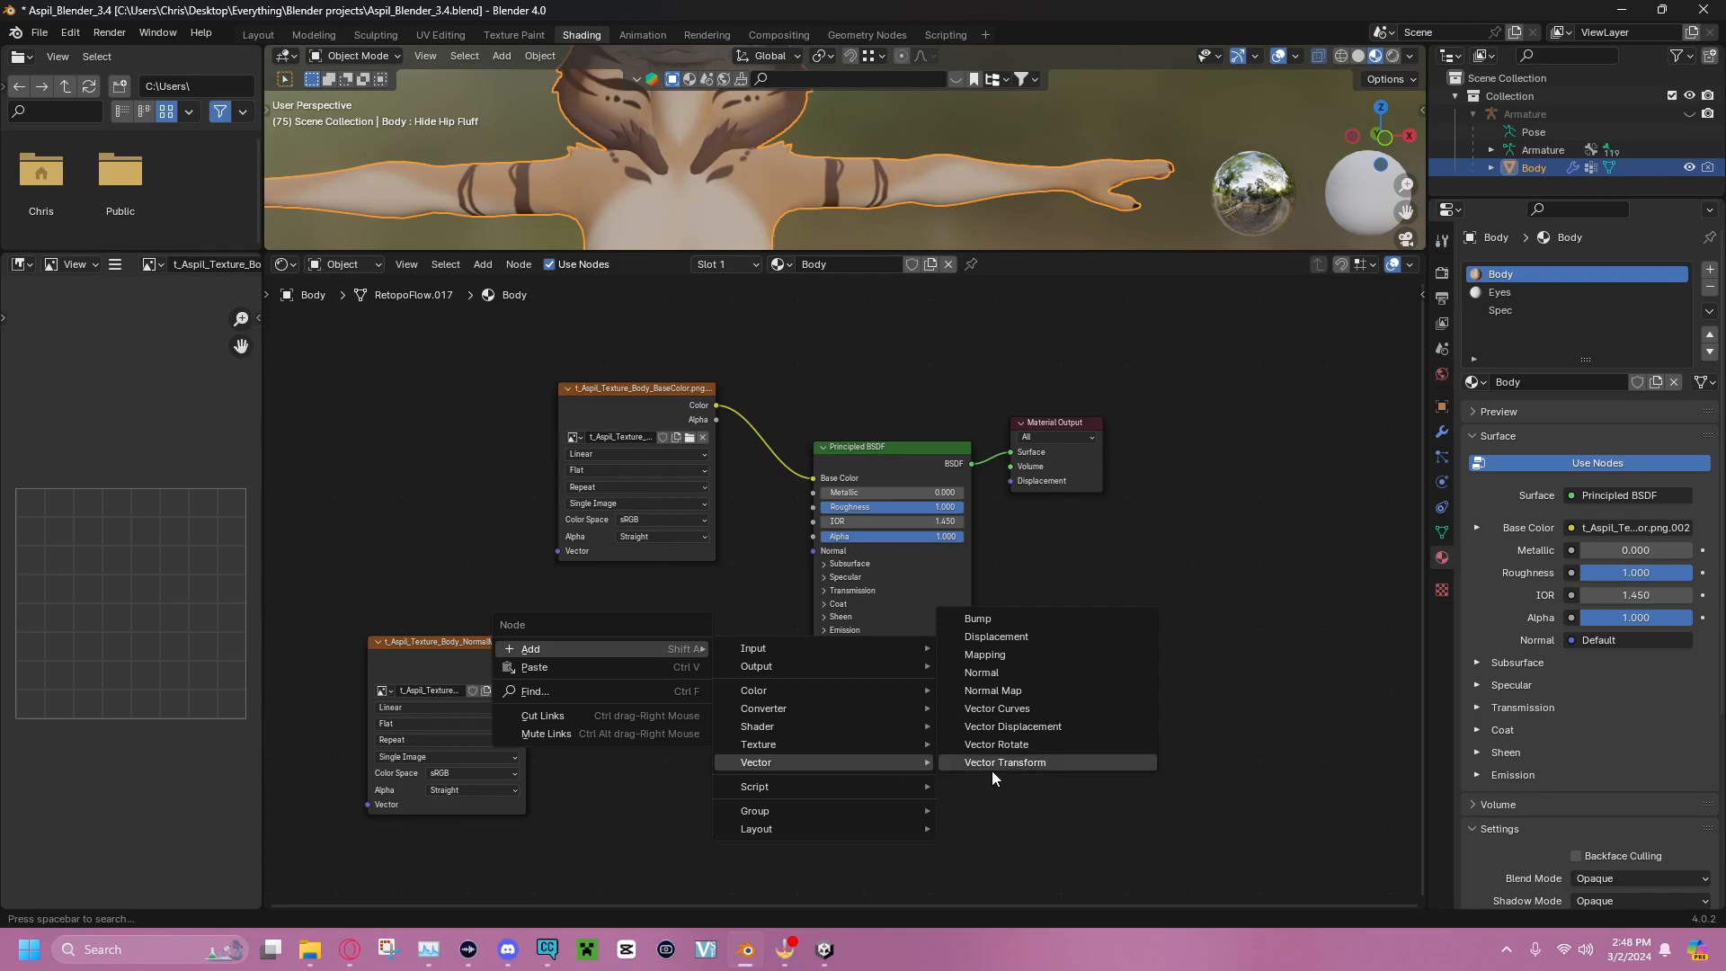
click(990, 691)
click(627, 635)
click(591, 591)
drag(589, 597, 767, 776)
click(812, 774)
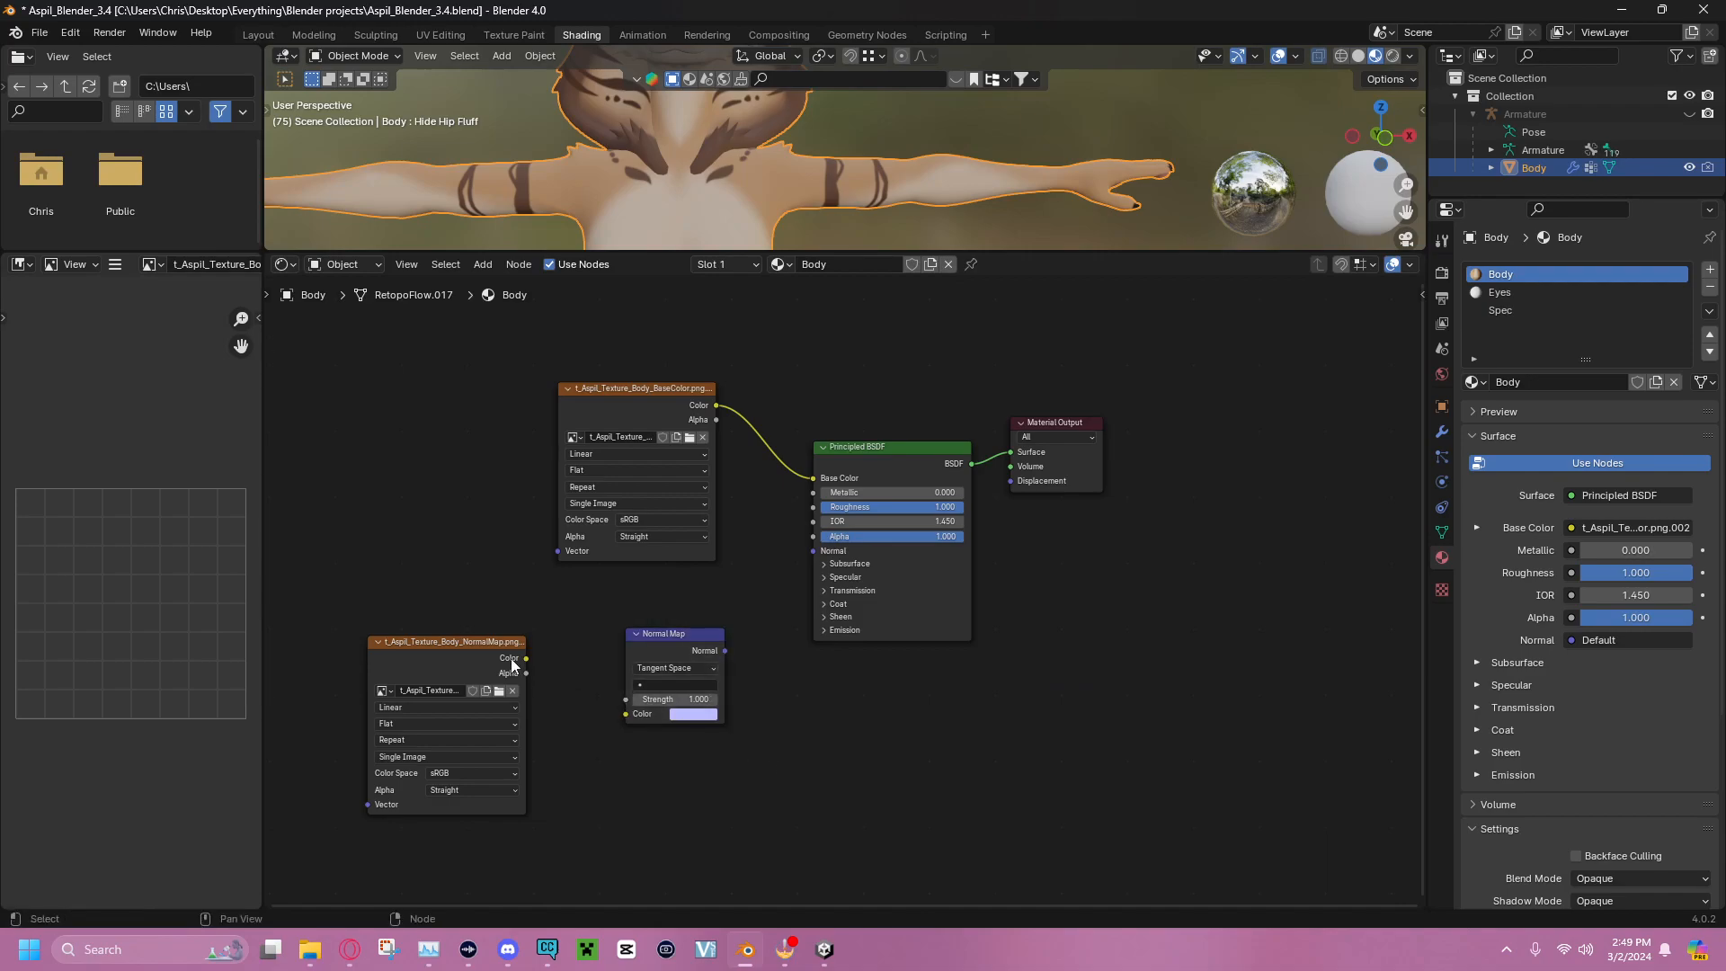
Connect the normal map texture's Color through the Normal Map node to the shader's Normal, and enlarge the 3D viewport around the face
drag(526, 659, 621, 719)
drag(726, 650, 812, 551)
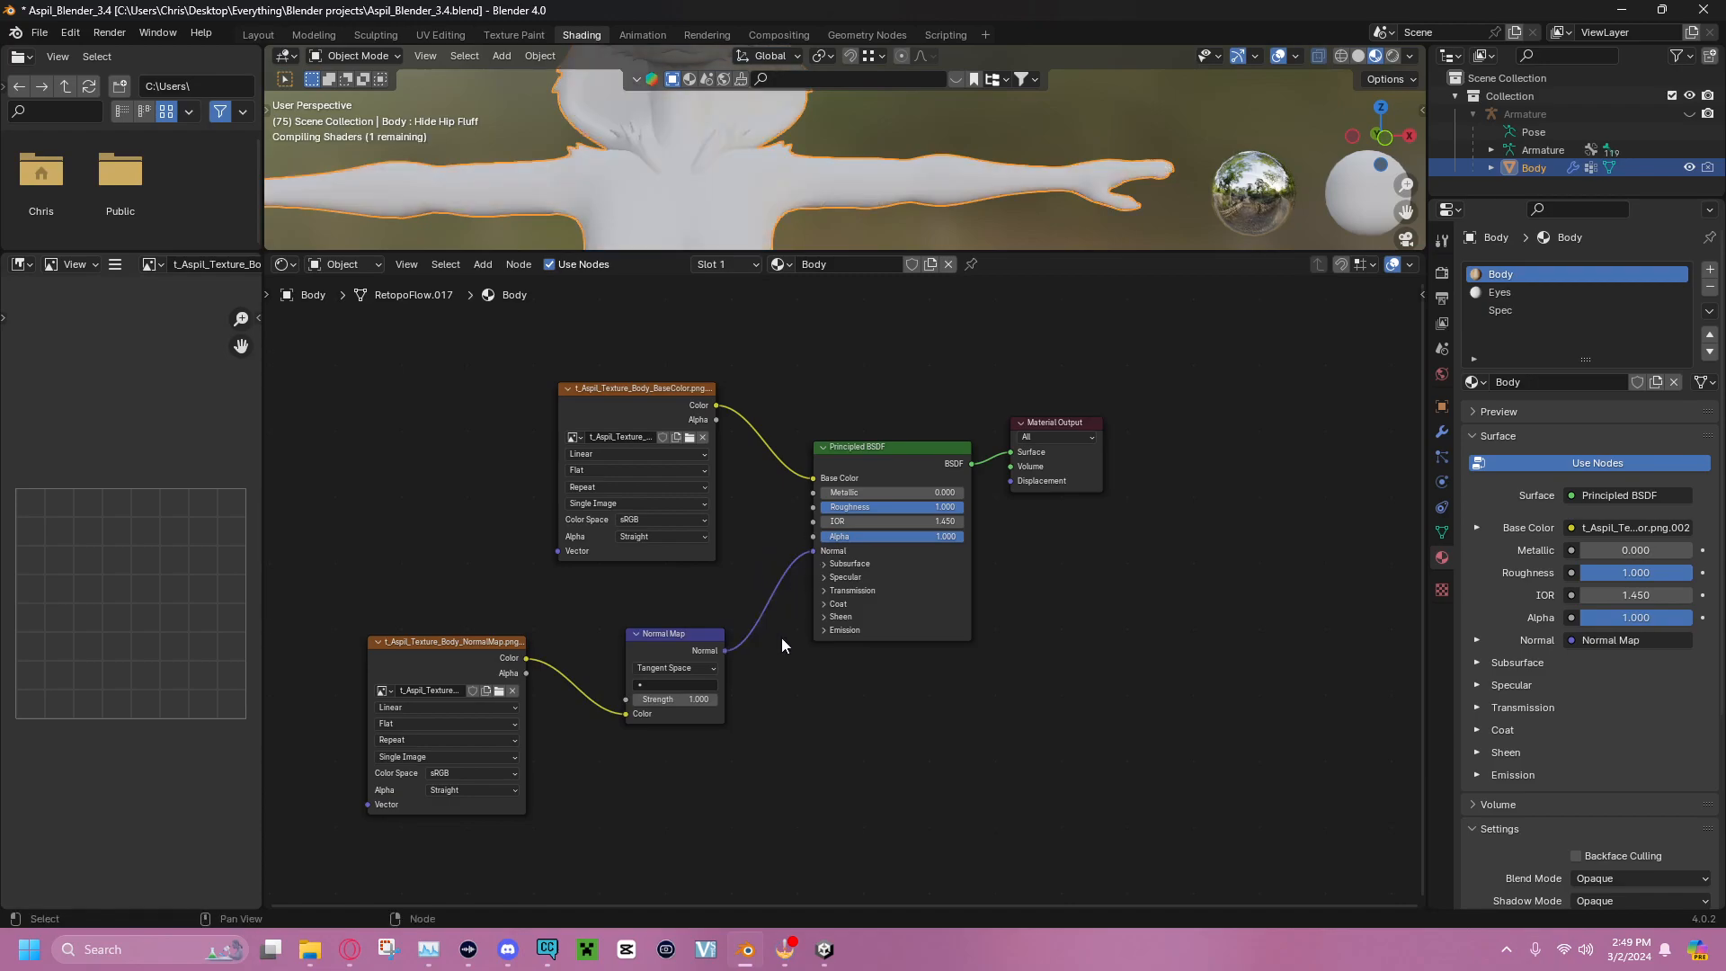
scroll(843, 187, down, 4)
middle_drag(768, 151, 996, 90)
scroll(844, 137, down, 5)
drag(1038, 249, 989, 520)
ctrl+middle_drag(935, 235, 919, 171)
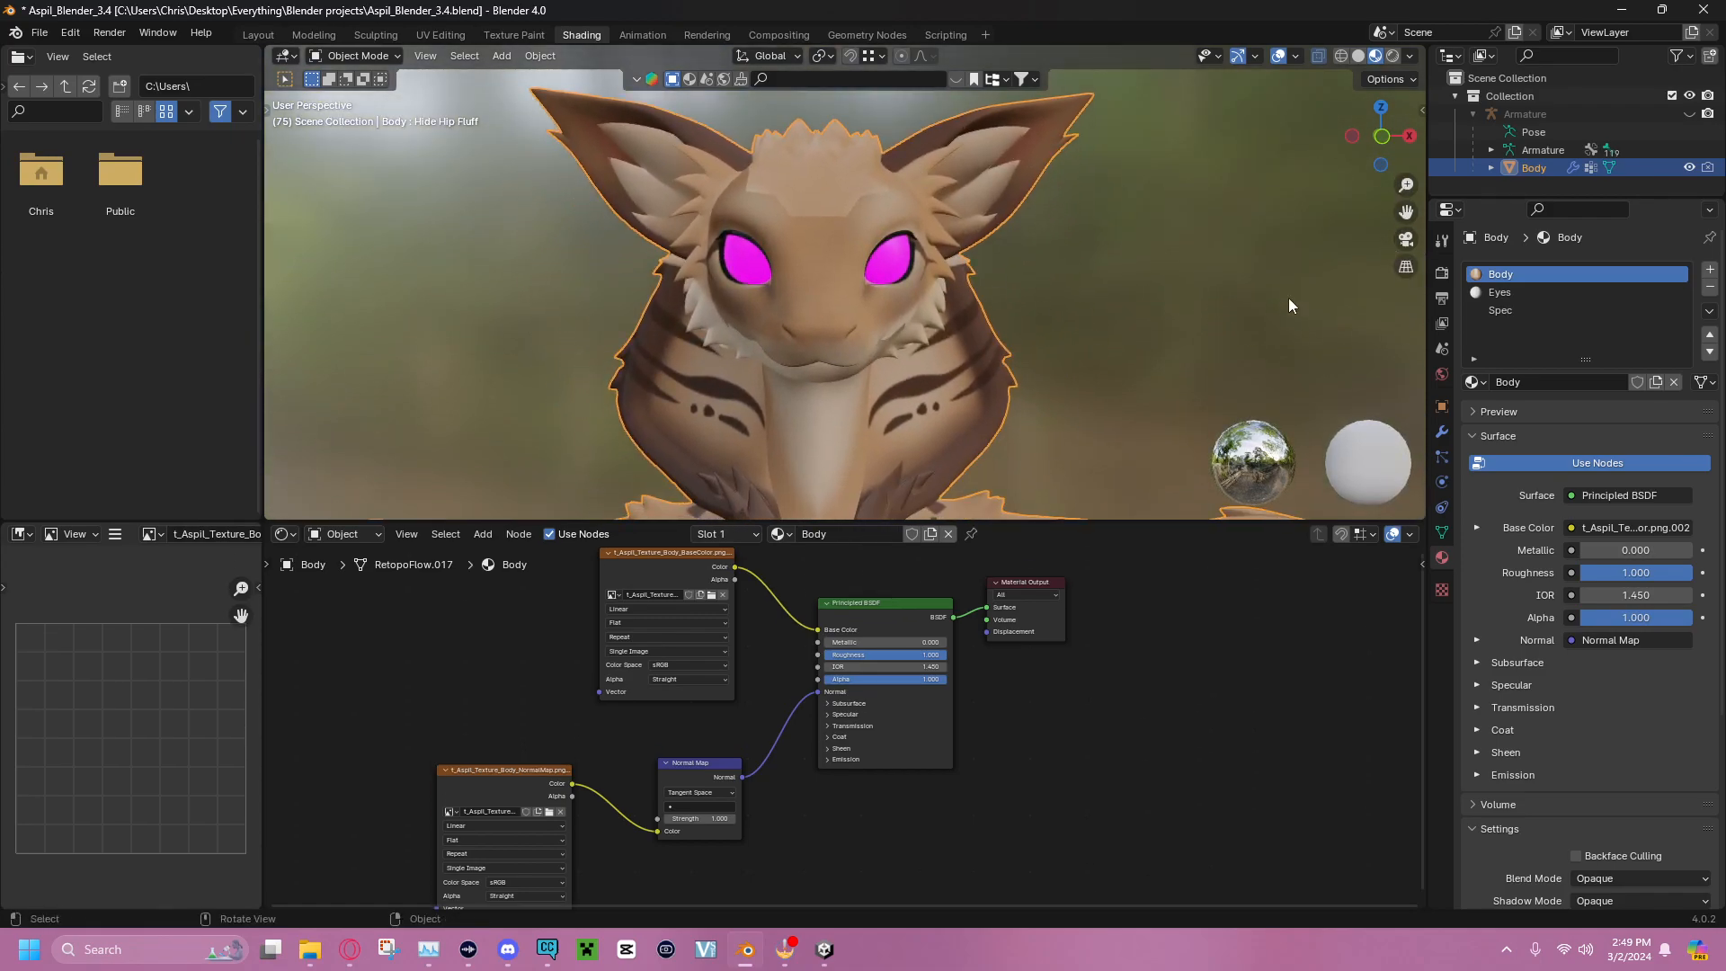
Open the Spec material and examine its Principled BSDF's alpha value
click(1497, 313)
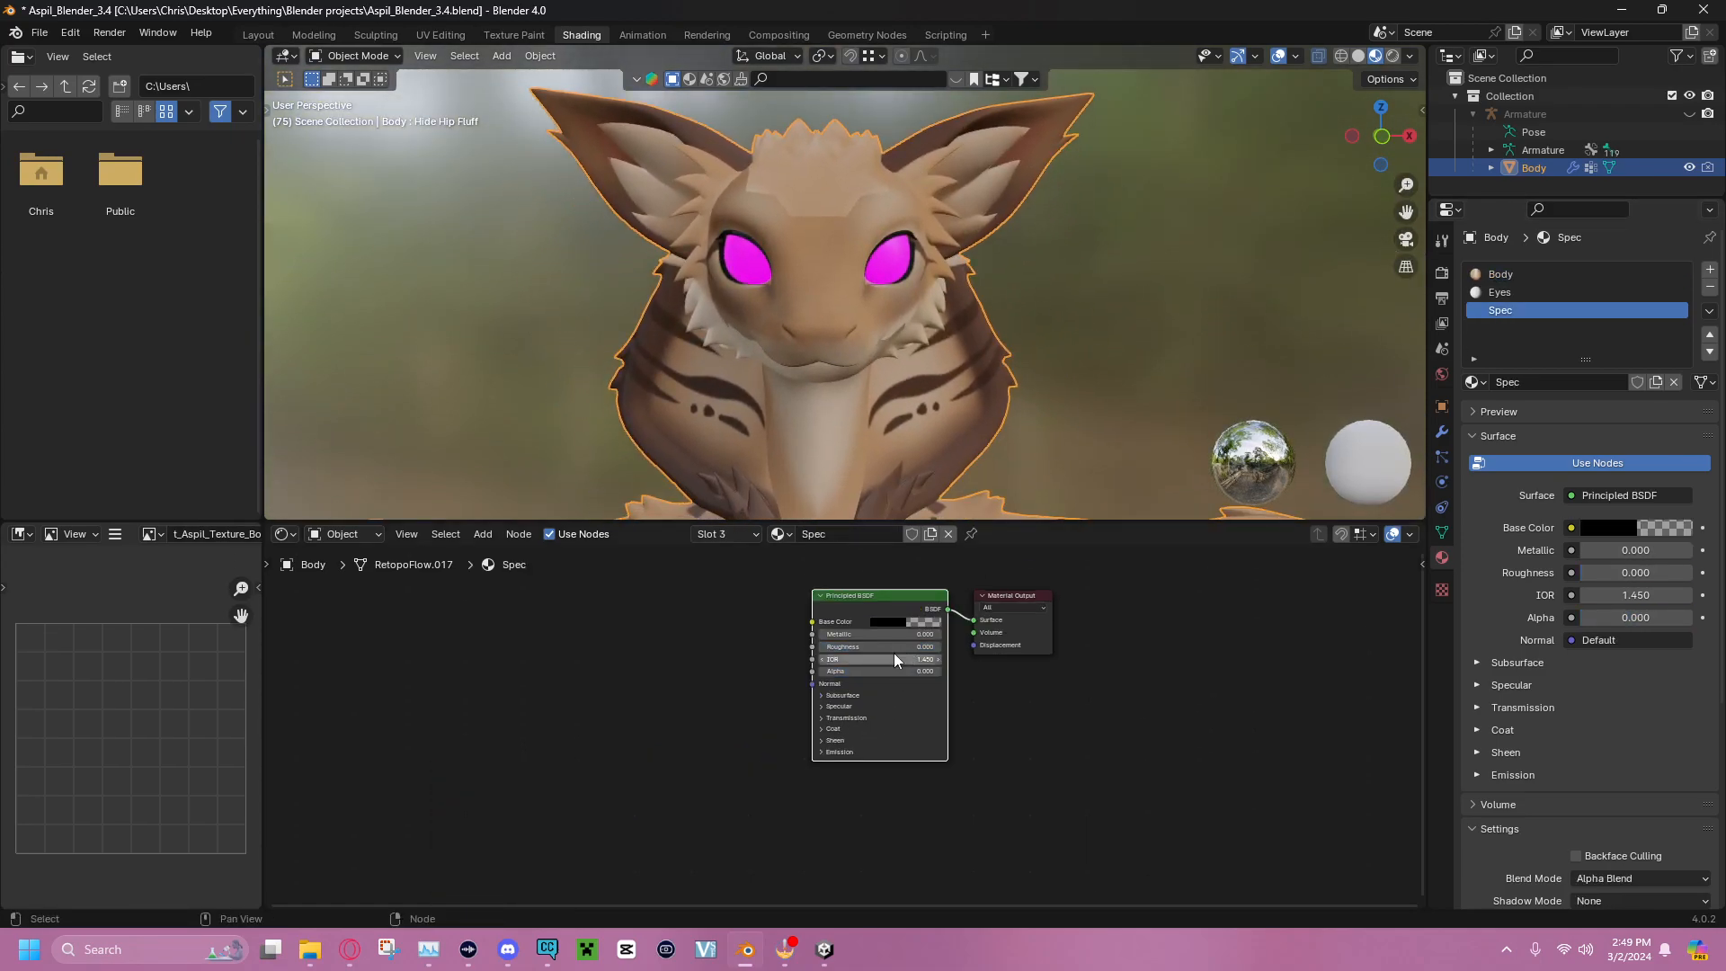
drag(863, 672, 935, 673)
drag(1690, 618, 1583, 618)
Open the Eyes material and examine its node connections, expanding the Principled BSDF's Emission section
click(1546, 291)
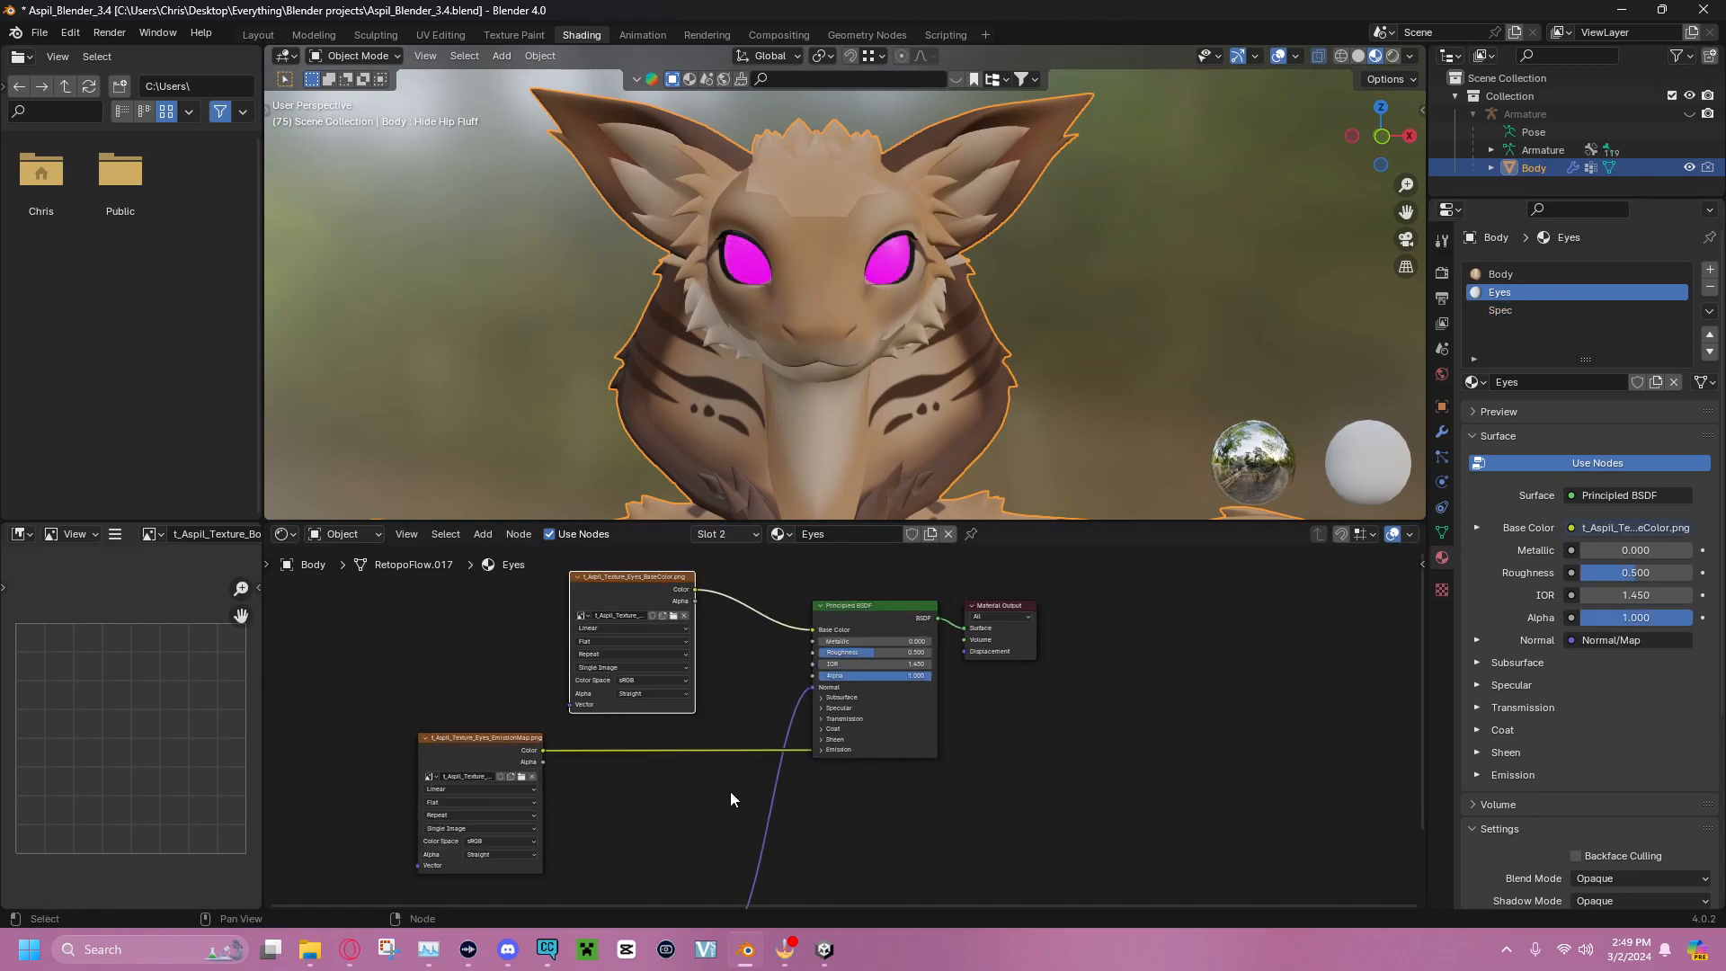
shift+middle_drag(714, 801, 718, 665)
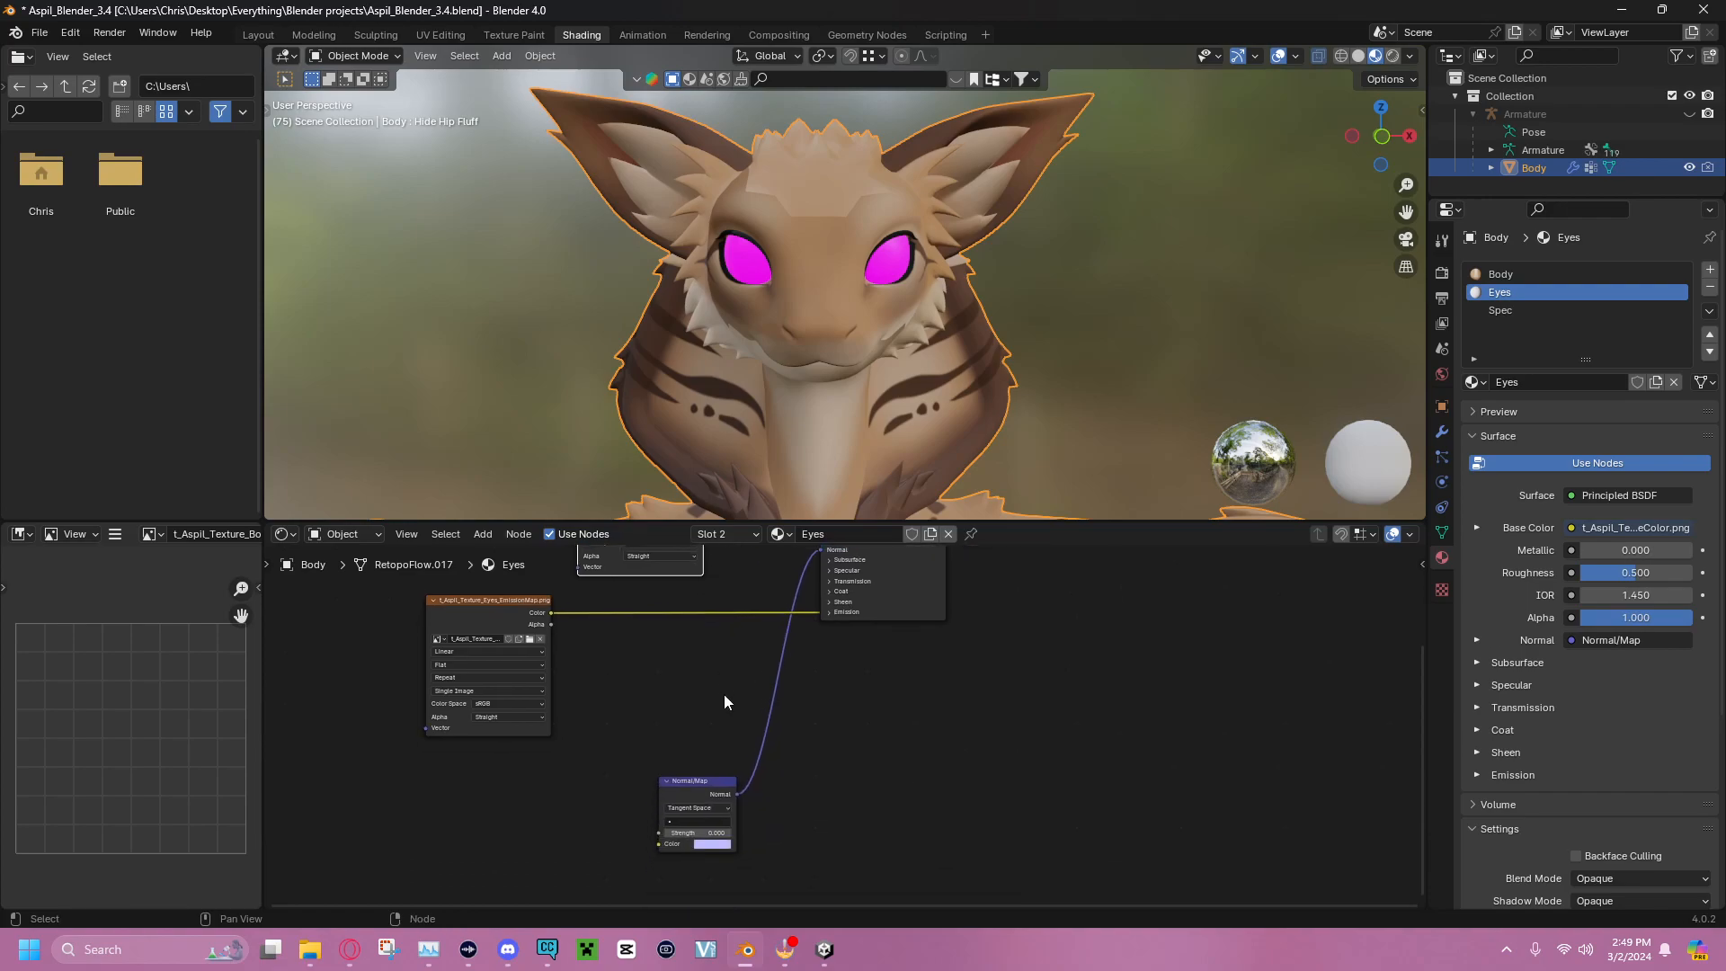
scroll(737, 672, down, 2)
scroll(738, 672, down, 1)
middle_drag(779, 592, 739, 707)
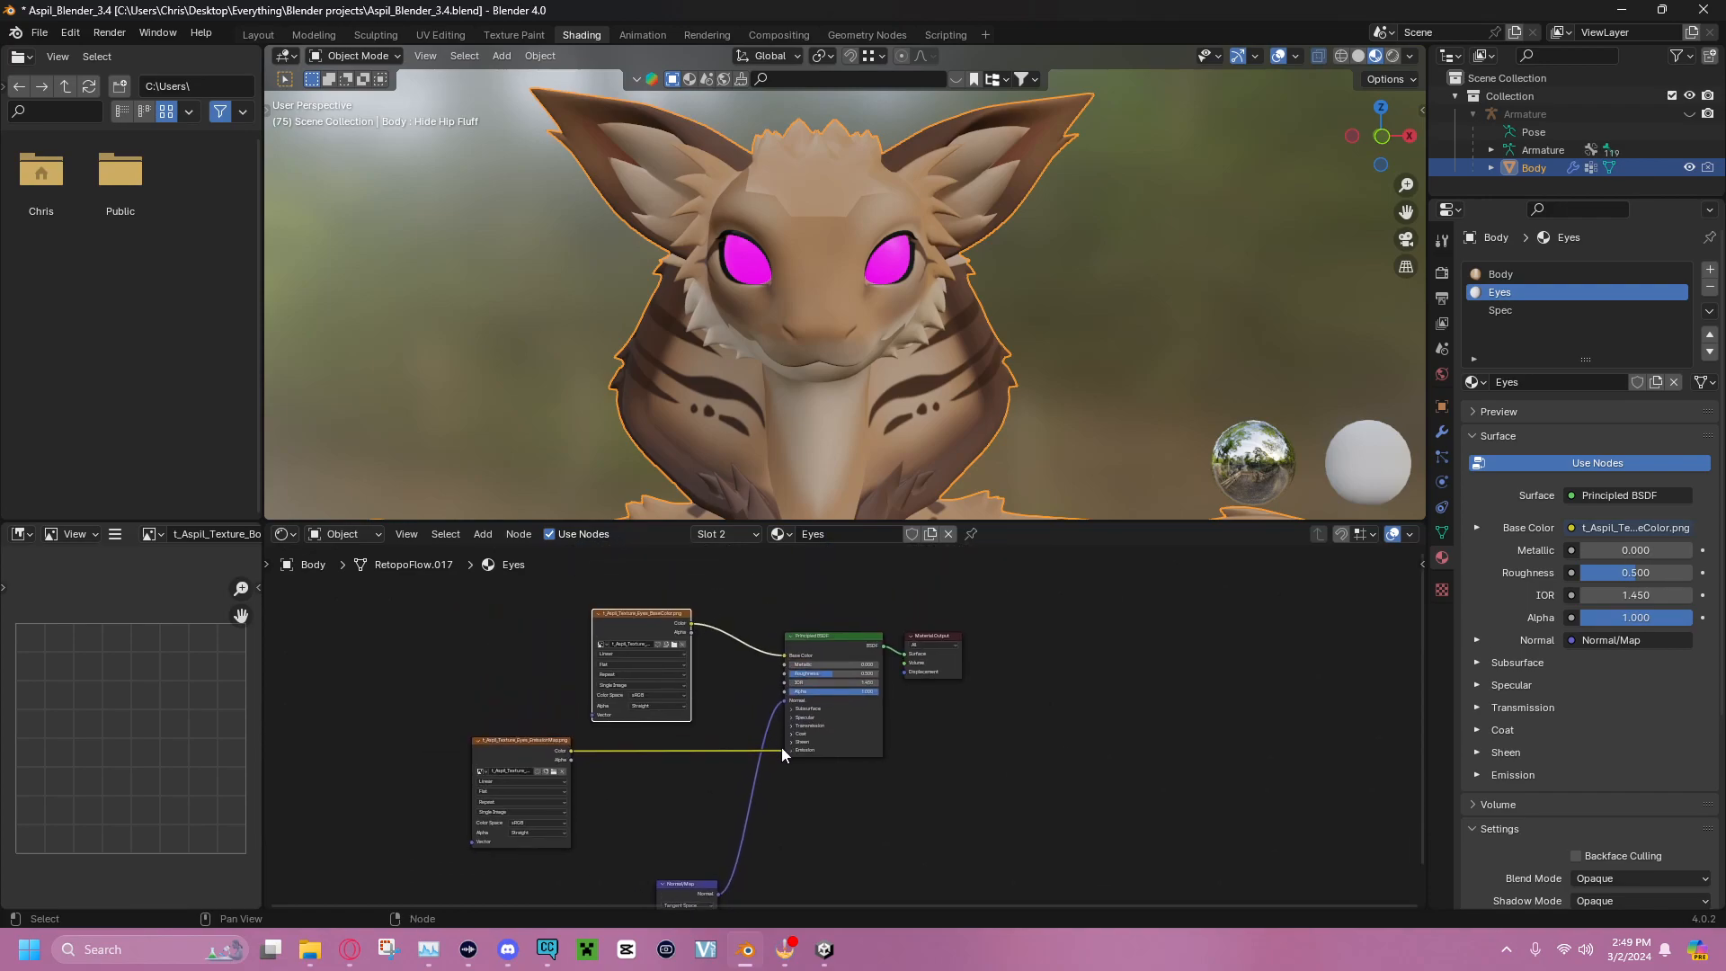
drag(780, 750, 787, 750)
scroll(845, 764, down, 1)
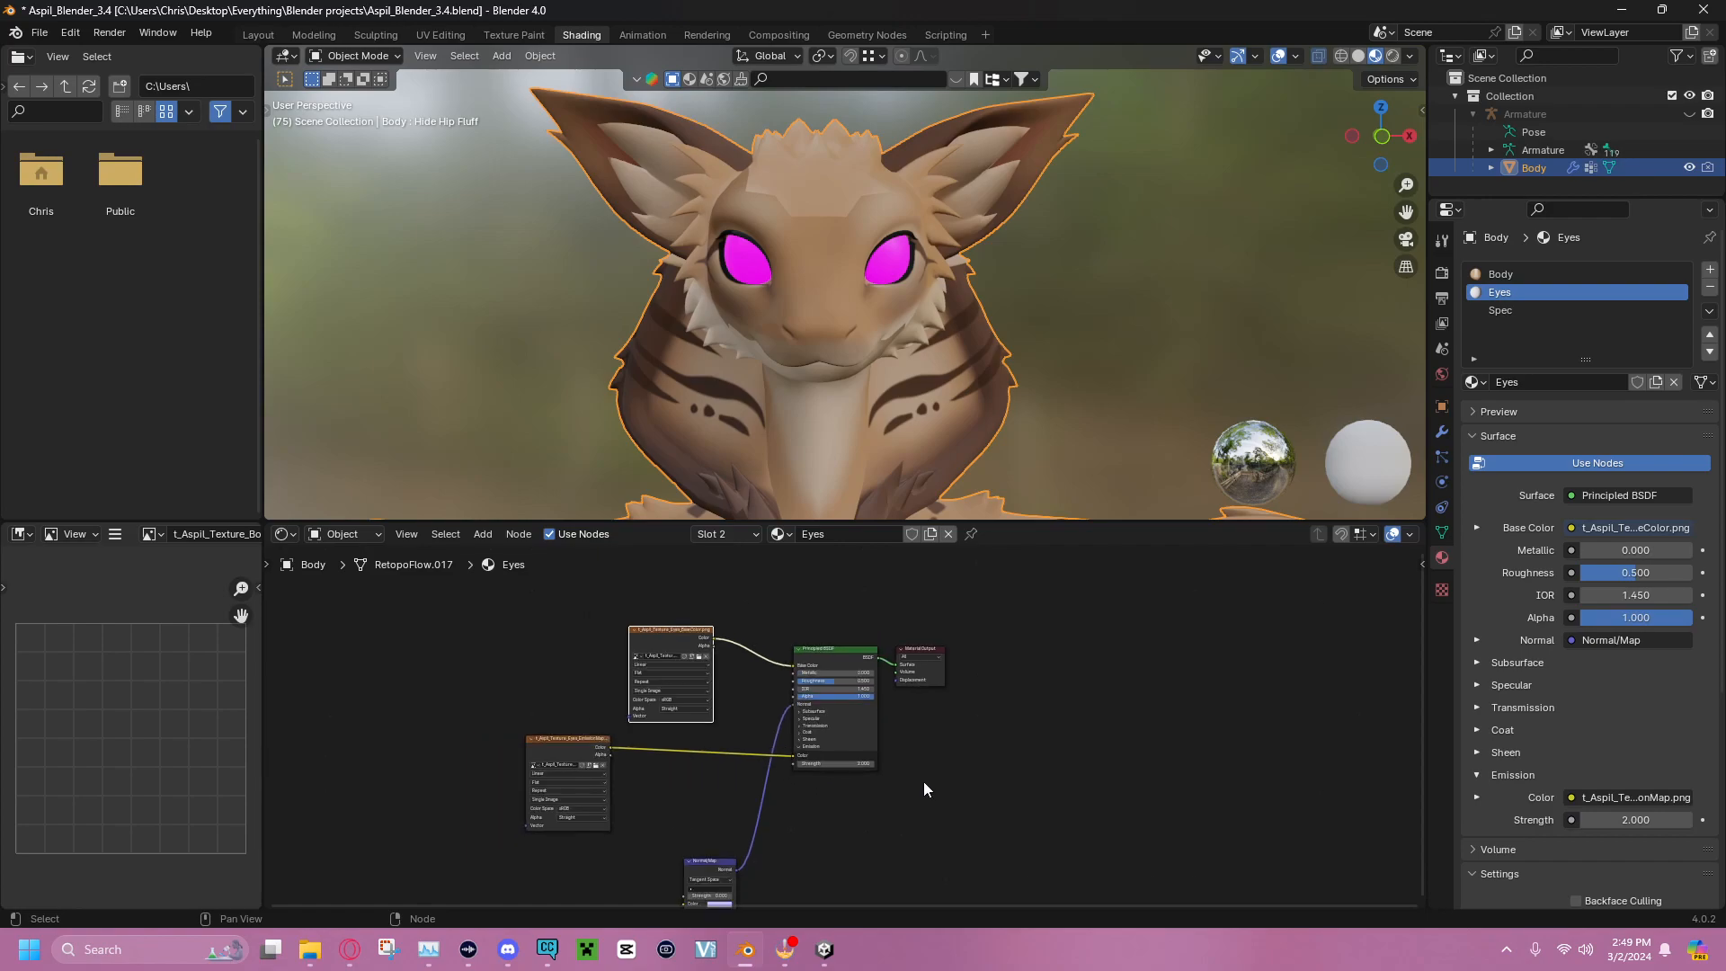
shift+middle_drag(1042, 744, 1055, 683)
scroll(1055, 683, down, 3)
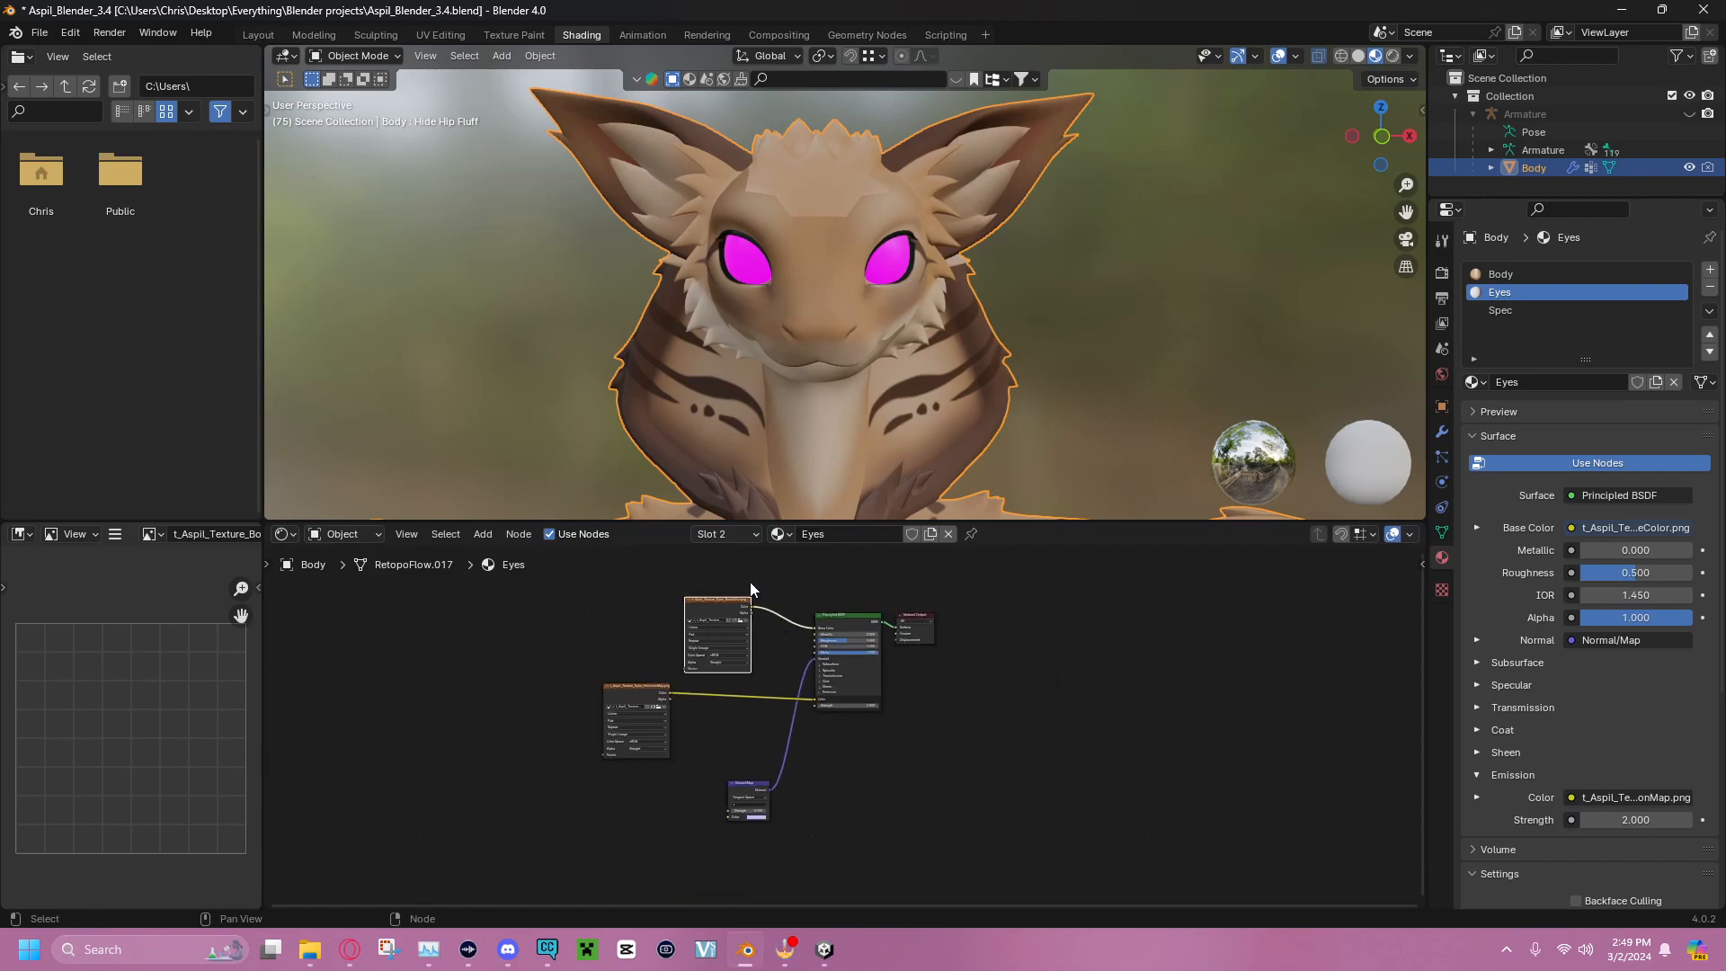
middle_drag(612, 622, 606, 628)
Delete all nodes of the Eyes material and add a new Material Output node
drag(568, 585, 973, 865)
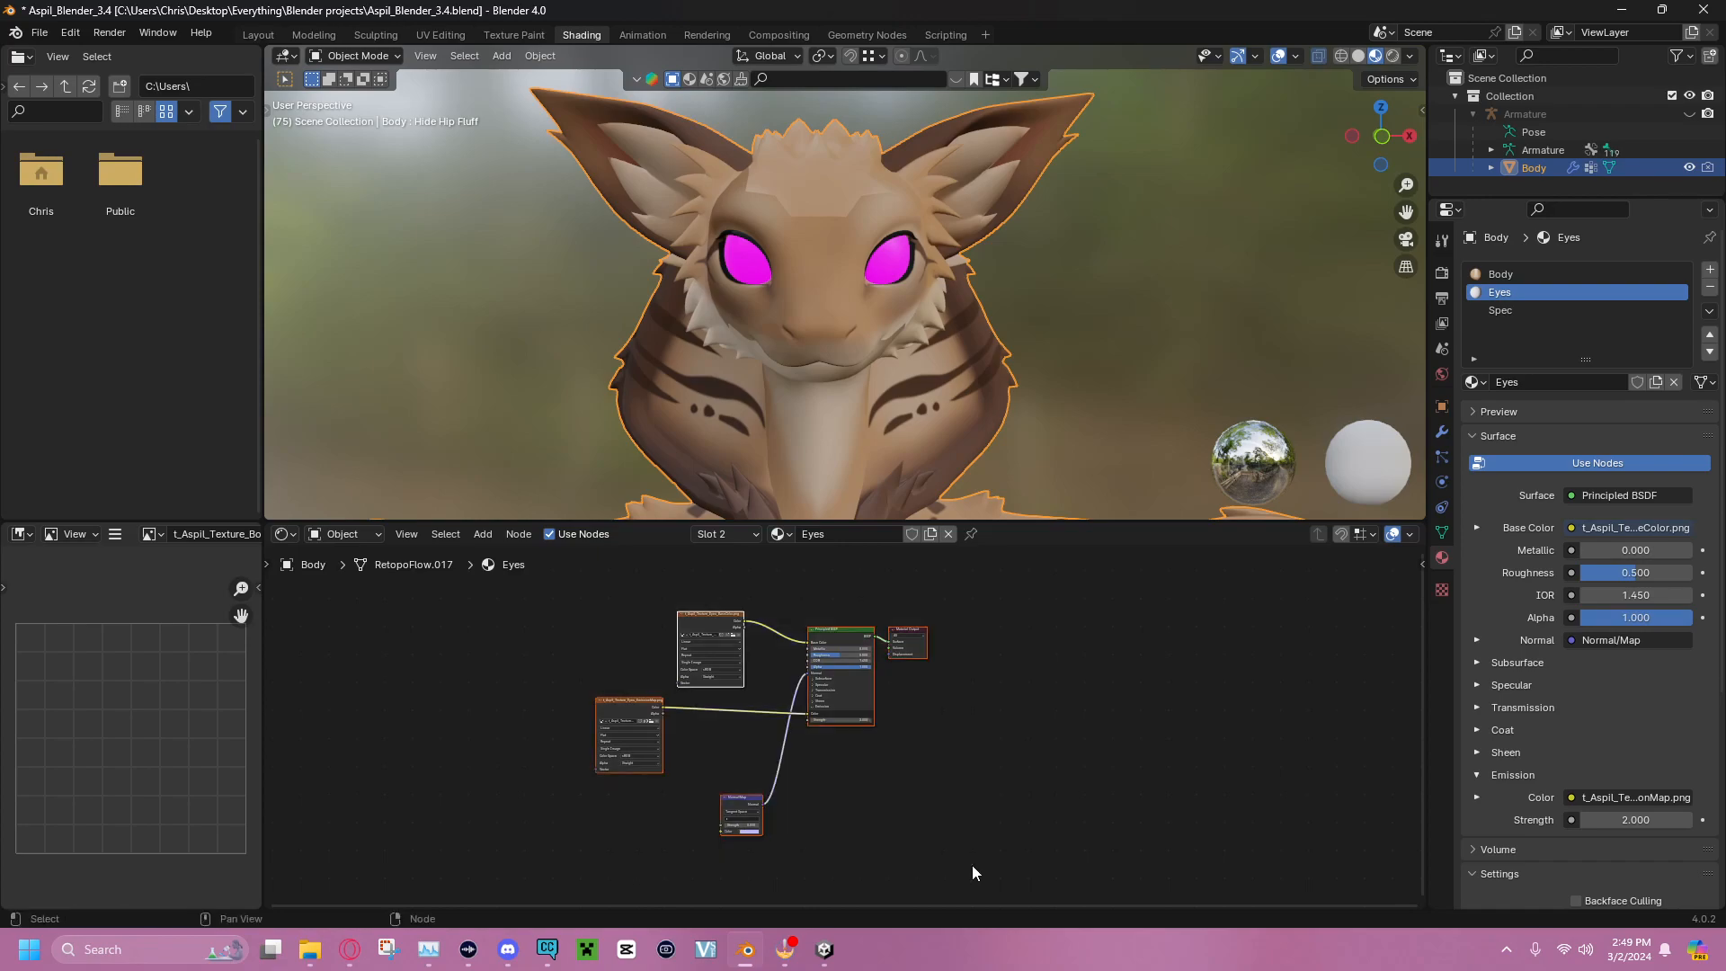
right_click(940, 689)
click(861, 651)
right_click(828, 642)
mouse_move(843, 642)
mouse_move(977, 659)
click(1158, 661)
click(1040, 661)
Add a Principled BSDF to the Eyes material and connect its BSDF output to the Material Output's Surface
right_click(865, 627)
mouse_move(865, 627)
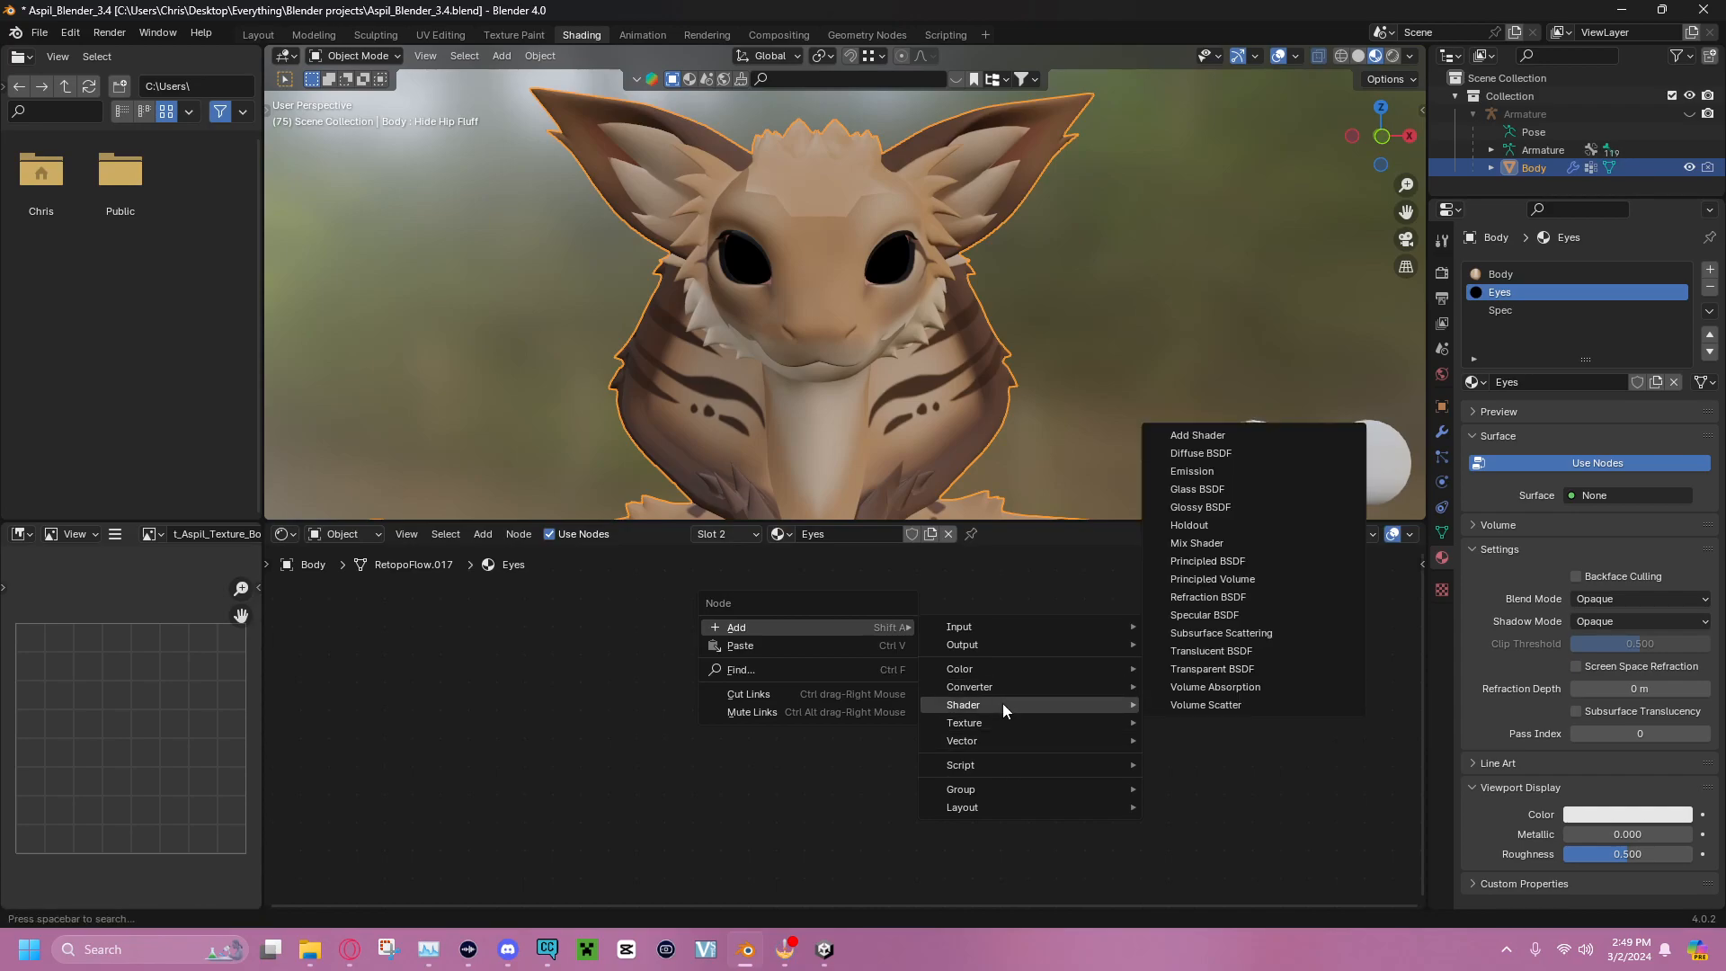
right_click(775, 628)
mouse_move(775, 629)
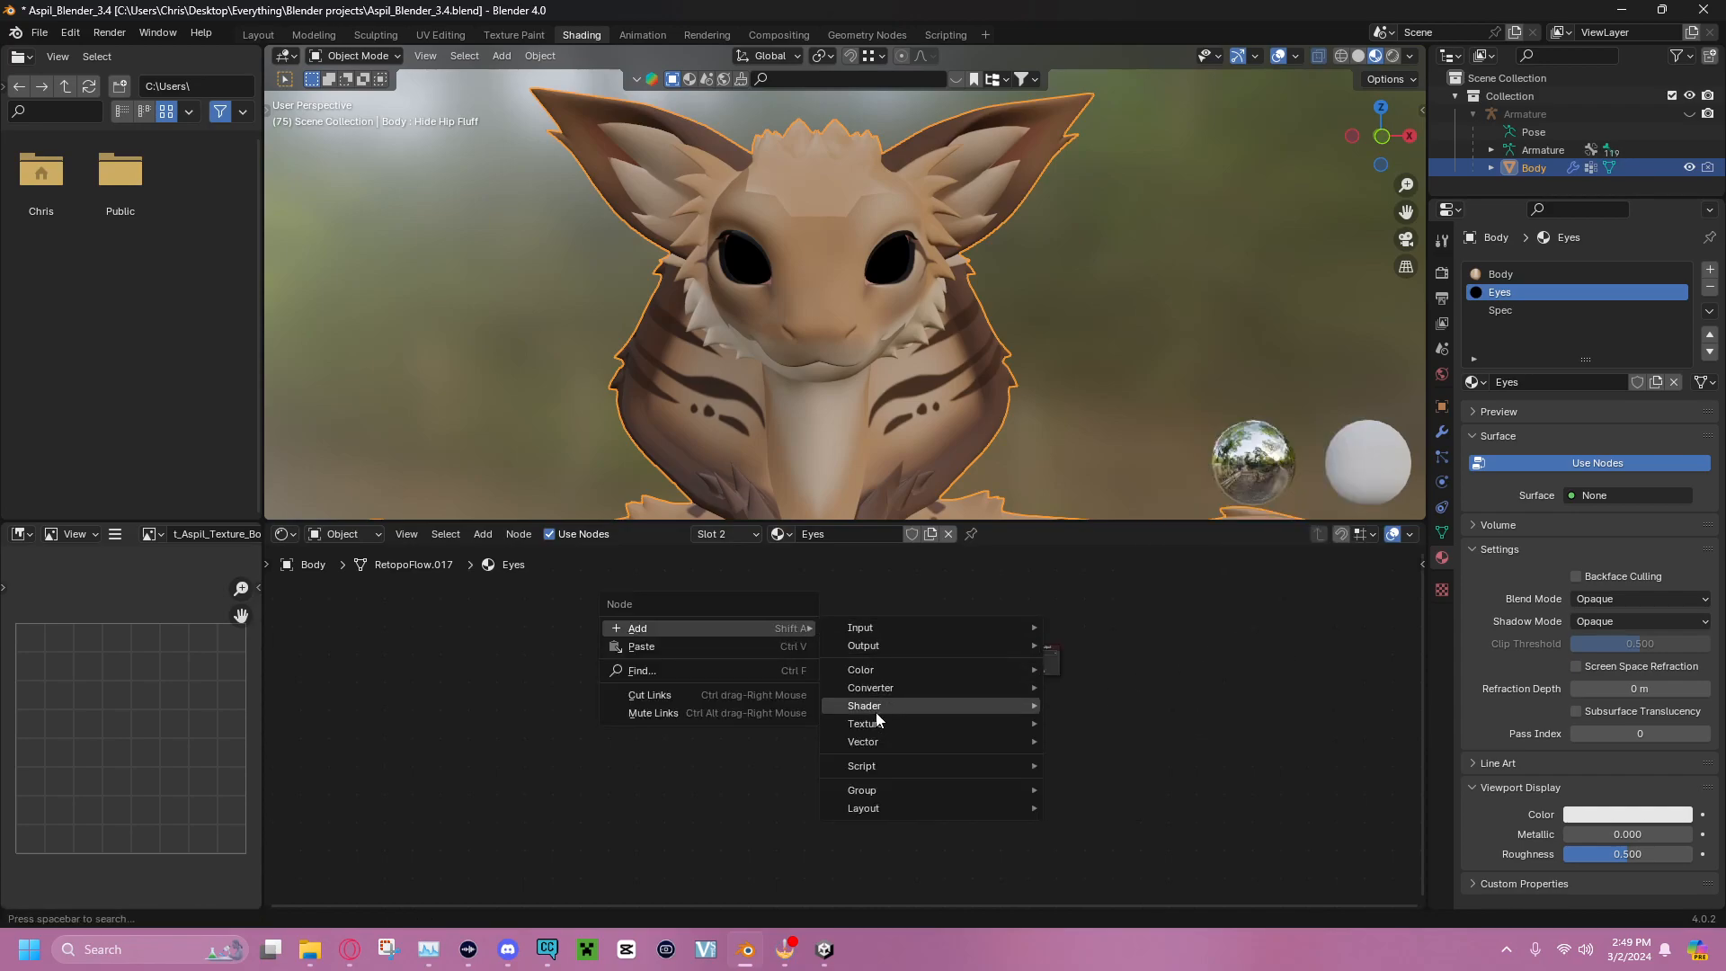
right_click(768, 681)
mouse_move(768, 681)
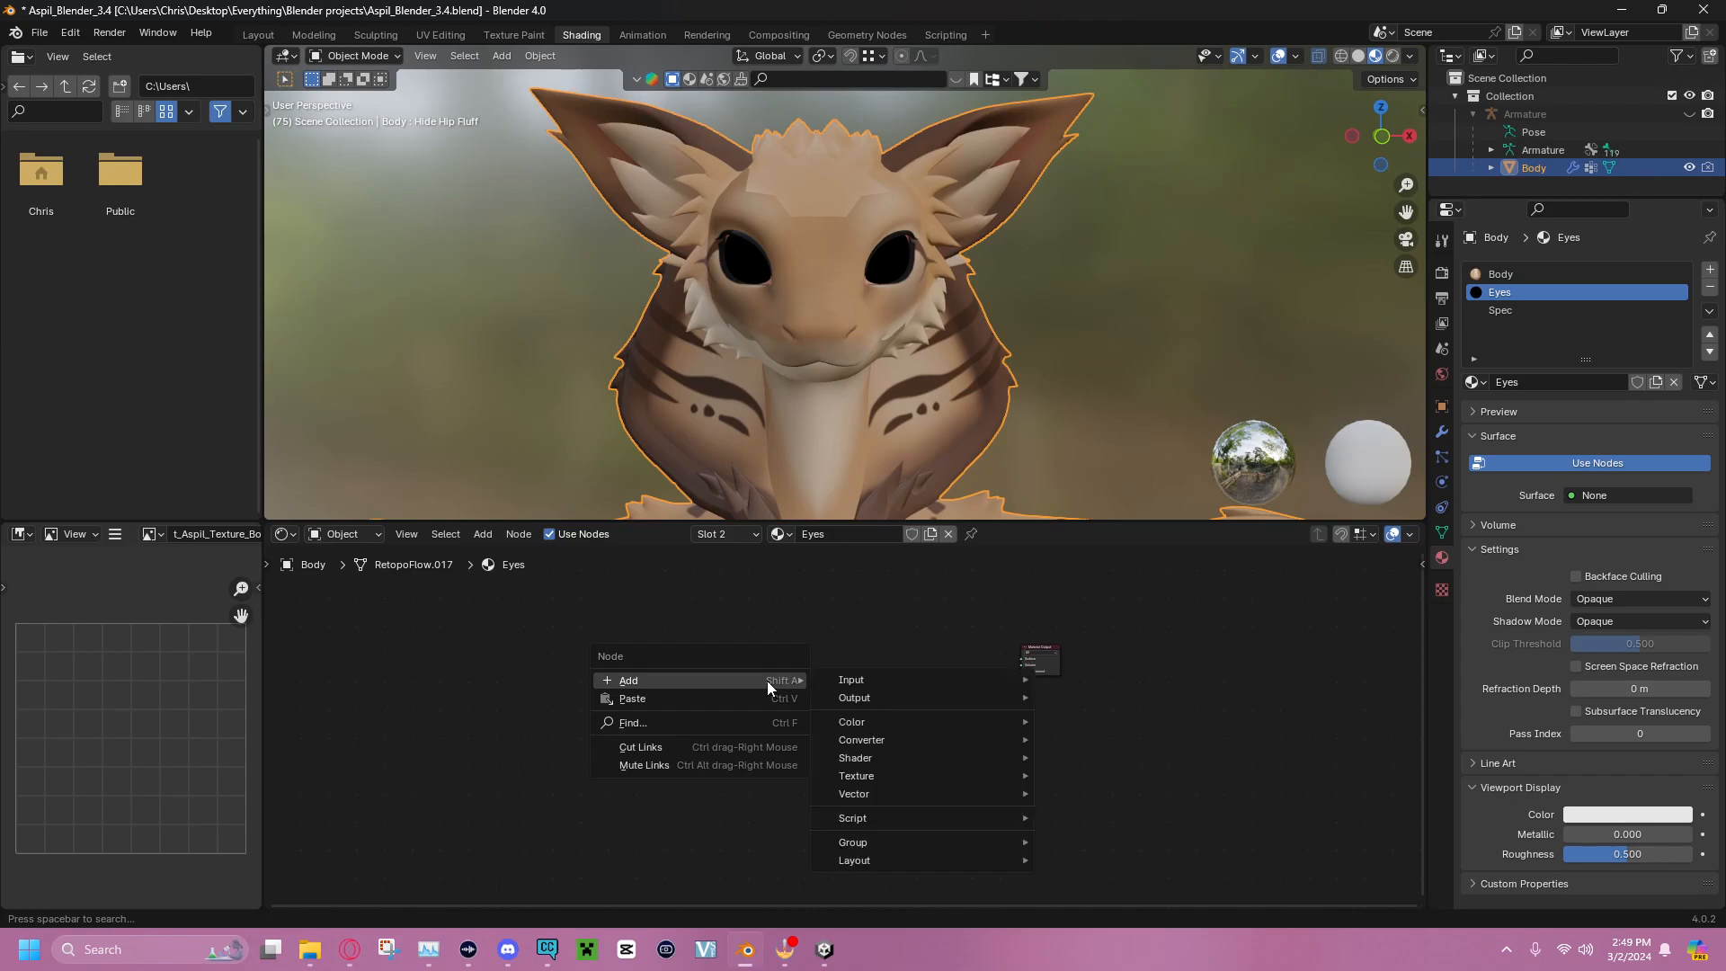
mouse_move(881, 763)
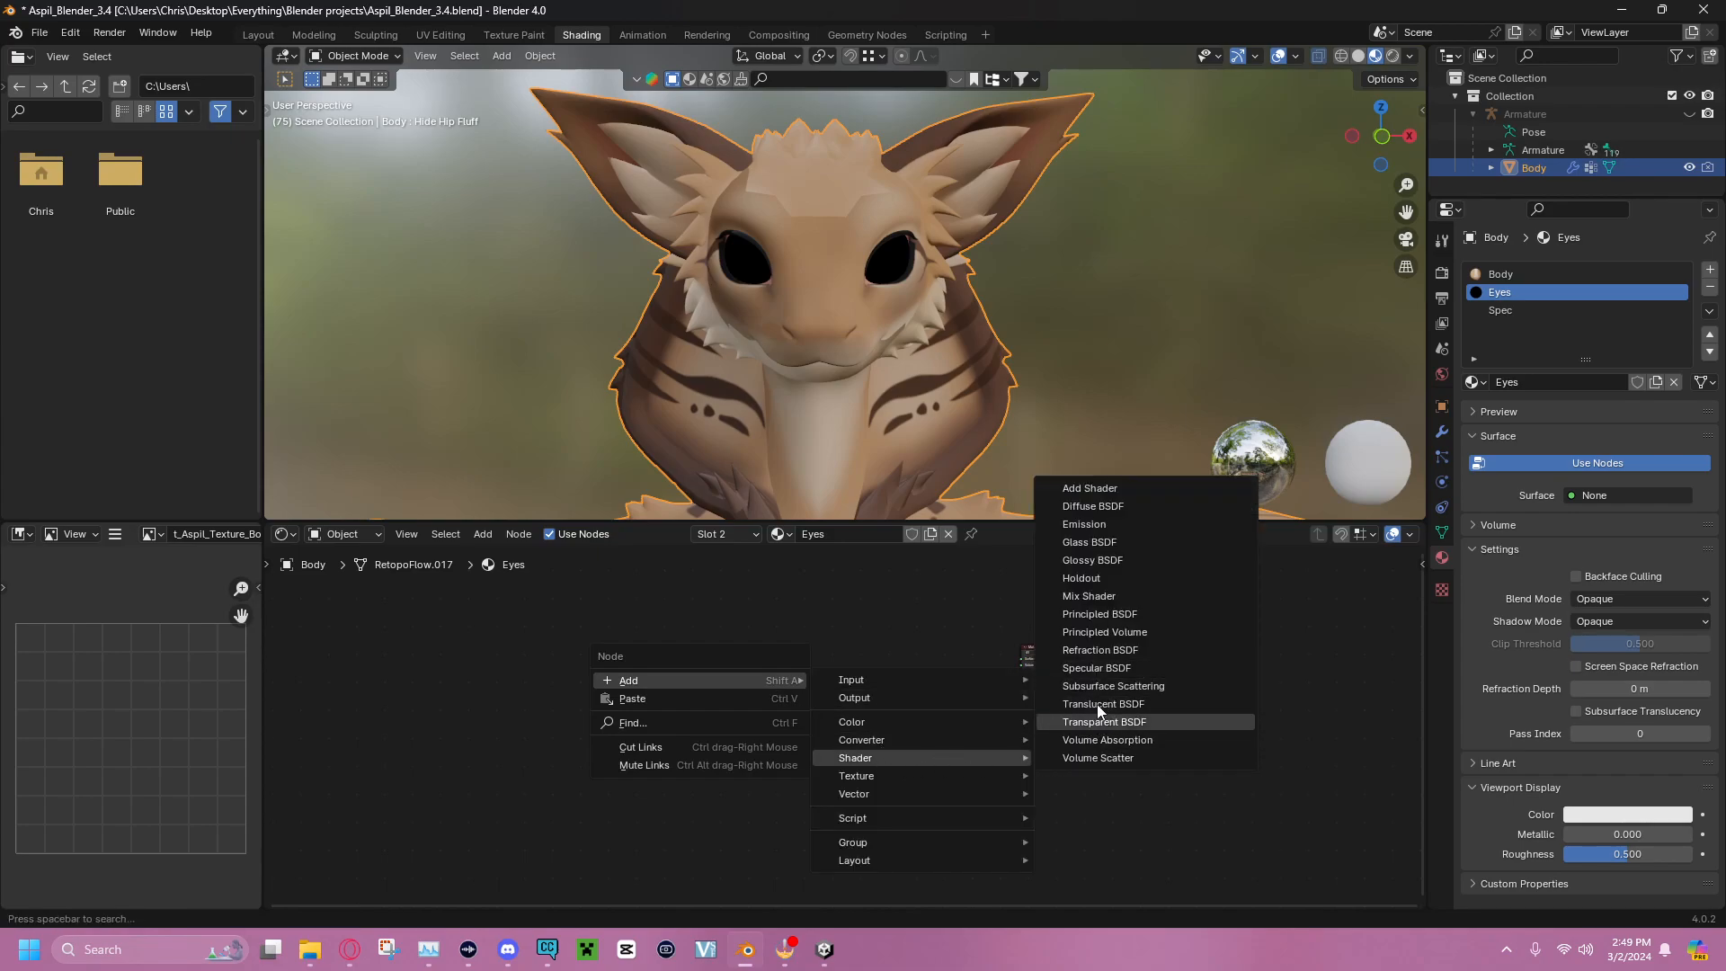
click(1109, 618)
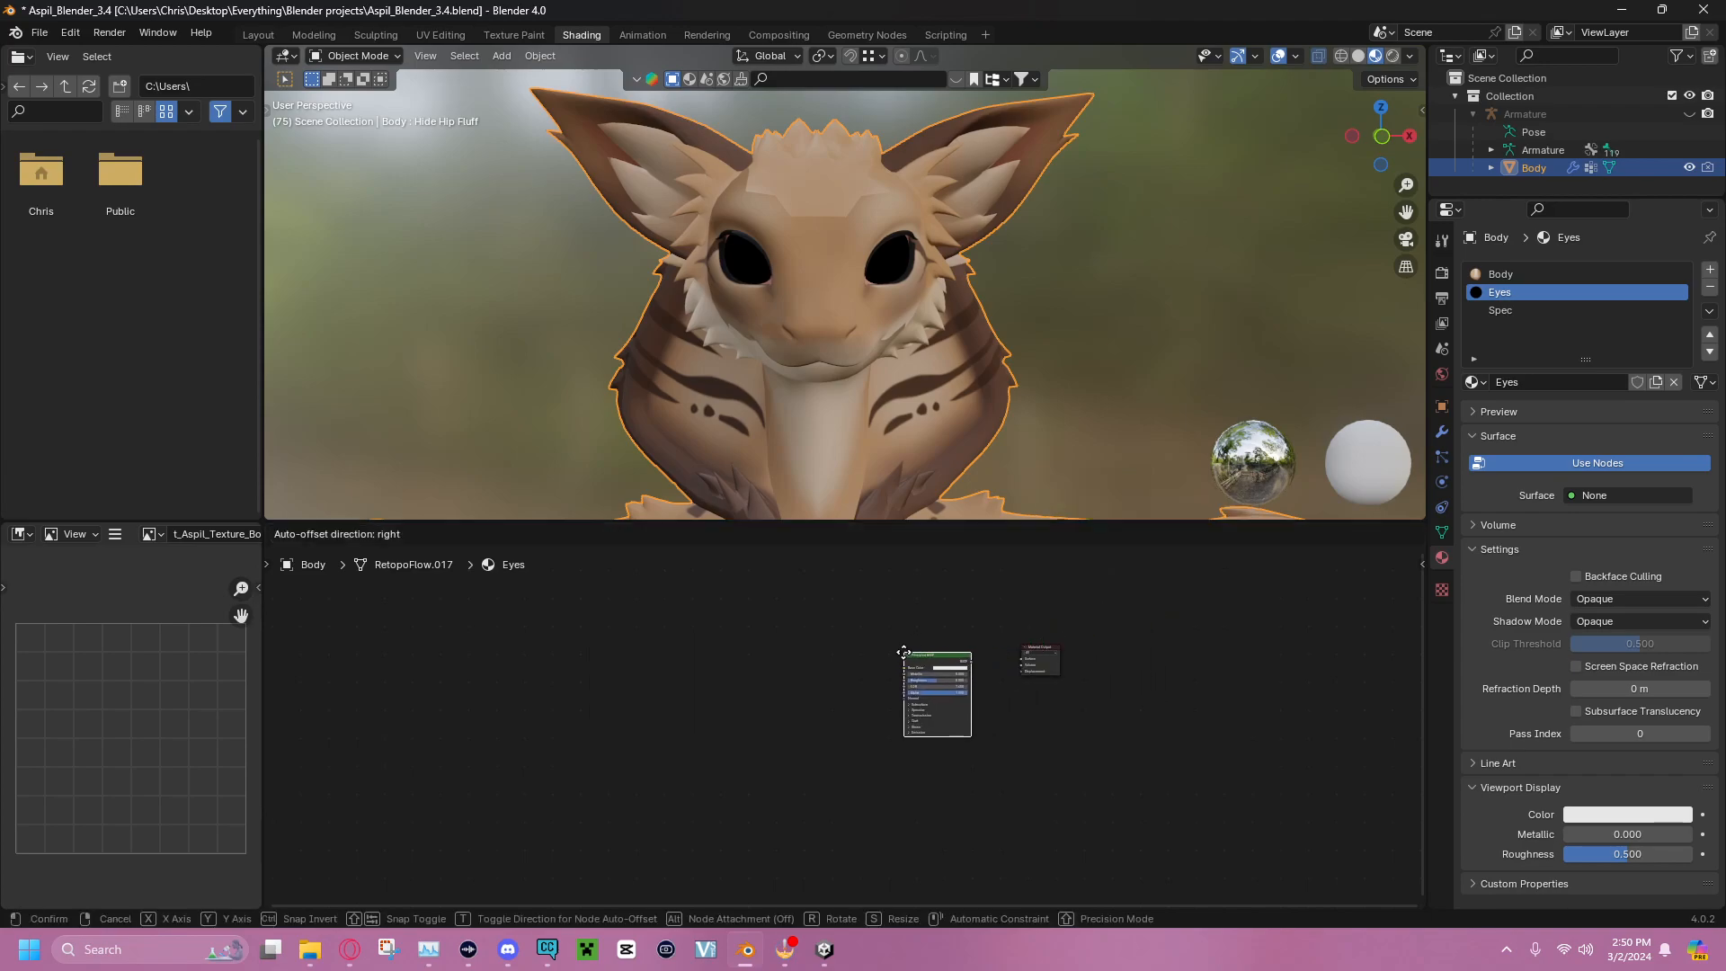
click(1075, 660)
drag(1046, 622, 1124, 618)
right_click(669, 618)
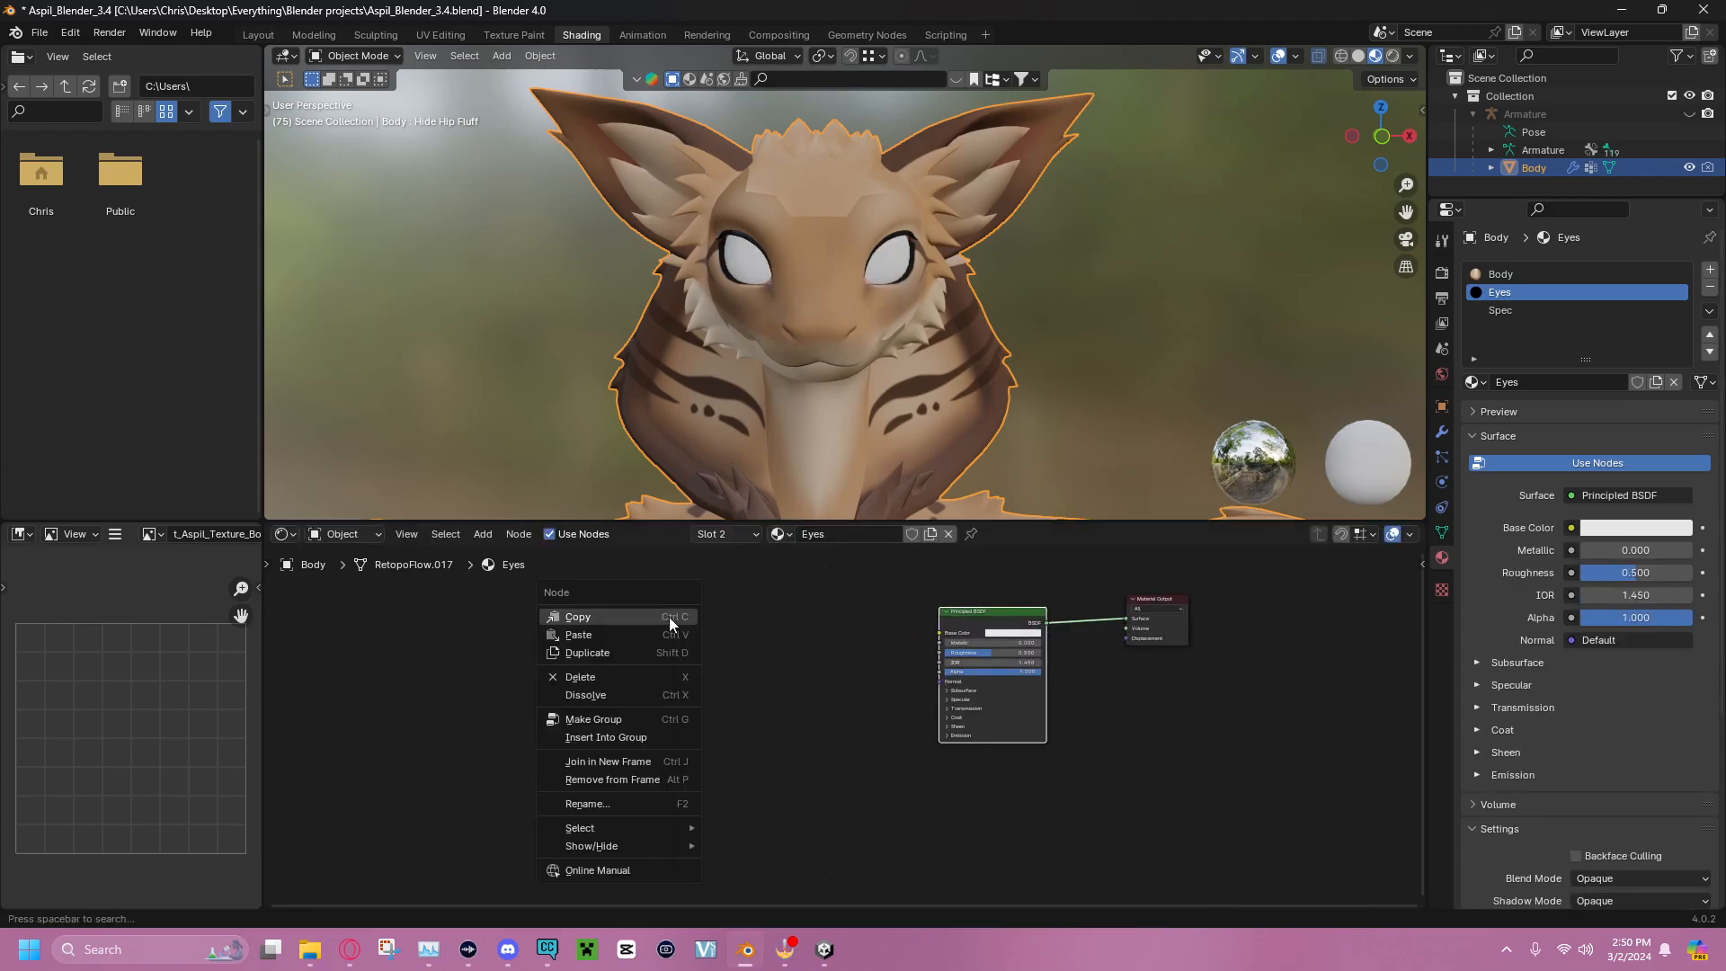
click(405, 674)
Bring t_Aspil_Texture_Eyes_BaseColor and t_Aspil_Texture_Eyes_EmissionMap from File Explorer into the Eyes material's node tree
click(309, 949)
drag(901, 173, 754, 129)
click(314, 650)
drag(314, 650, 1160, 756)
drag(599, 676, 1032, 811)
click(865, 108)
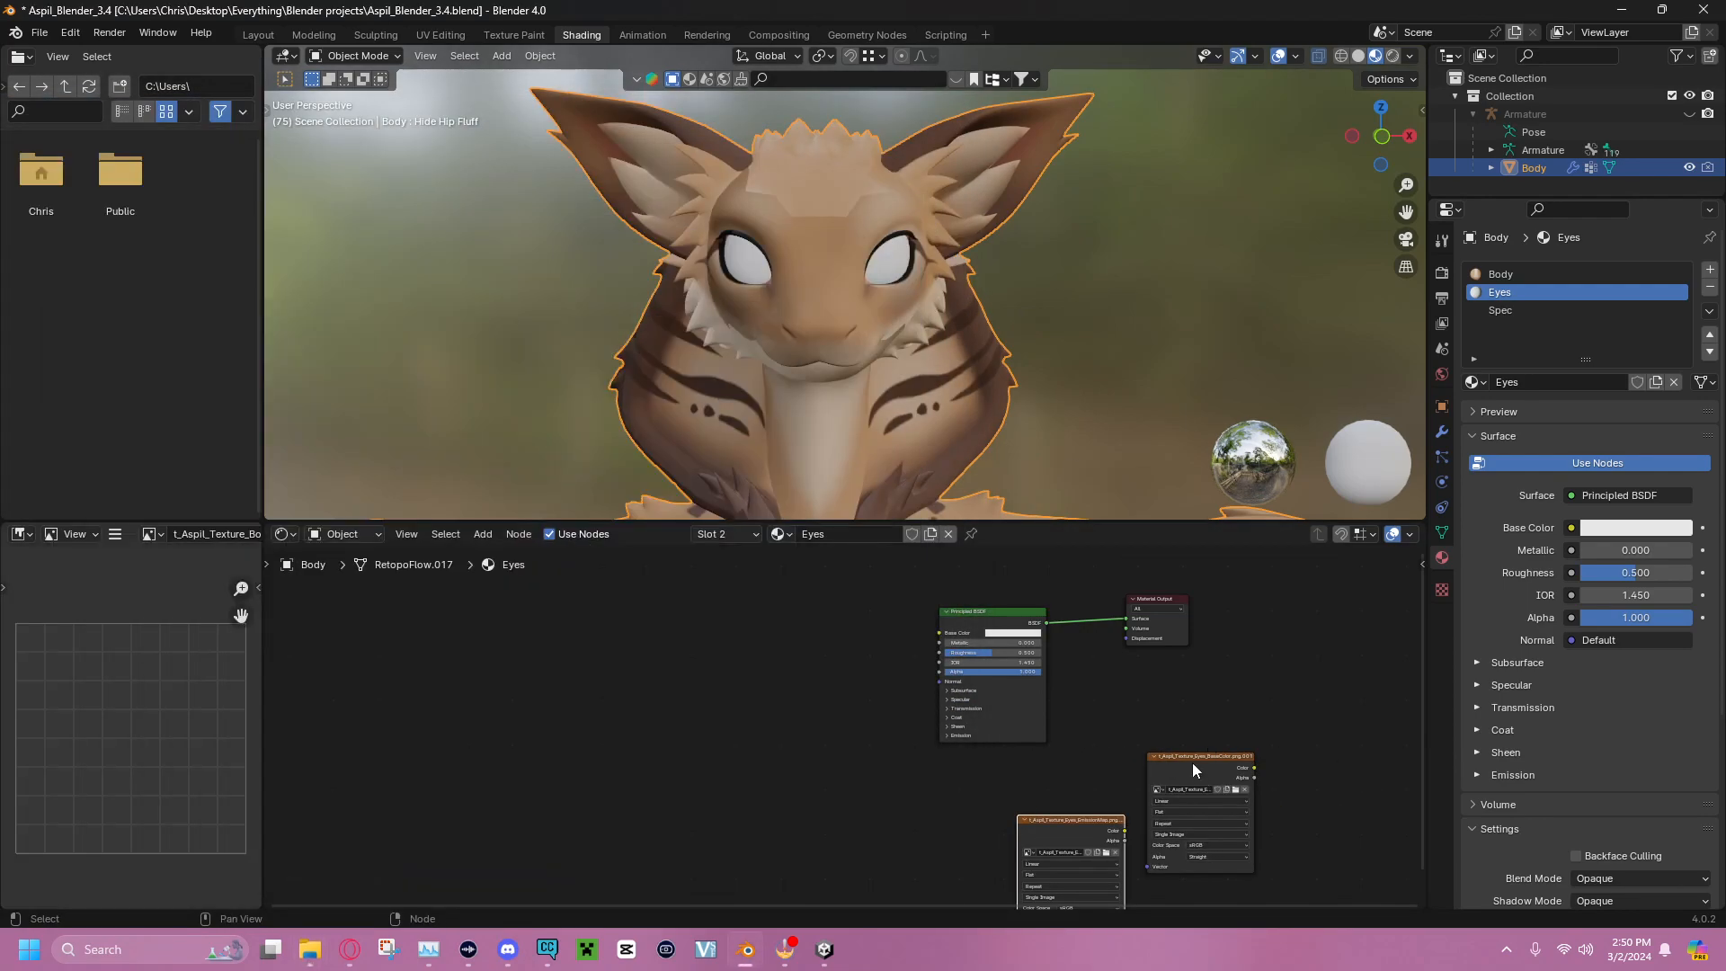
Stack both eye textures before the shader and connect the base color texture to Base Color and the emission map to Emission Color
click(1174, 755)
drag(1174, 755, 733, 601)
click(1068, 832)
drag(1068, 832, 761, 785)
drag(815, 611, 940, 633)
click(948, 736)
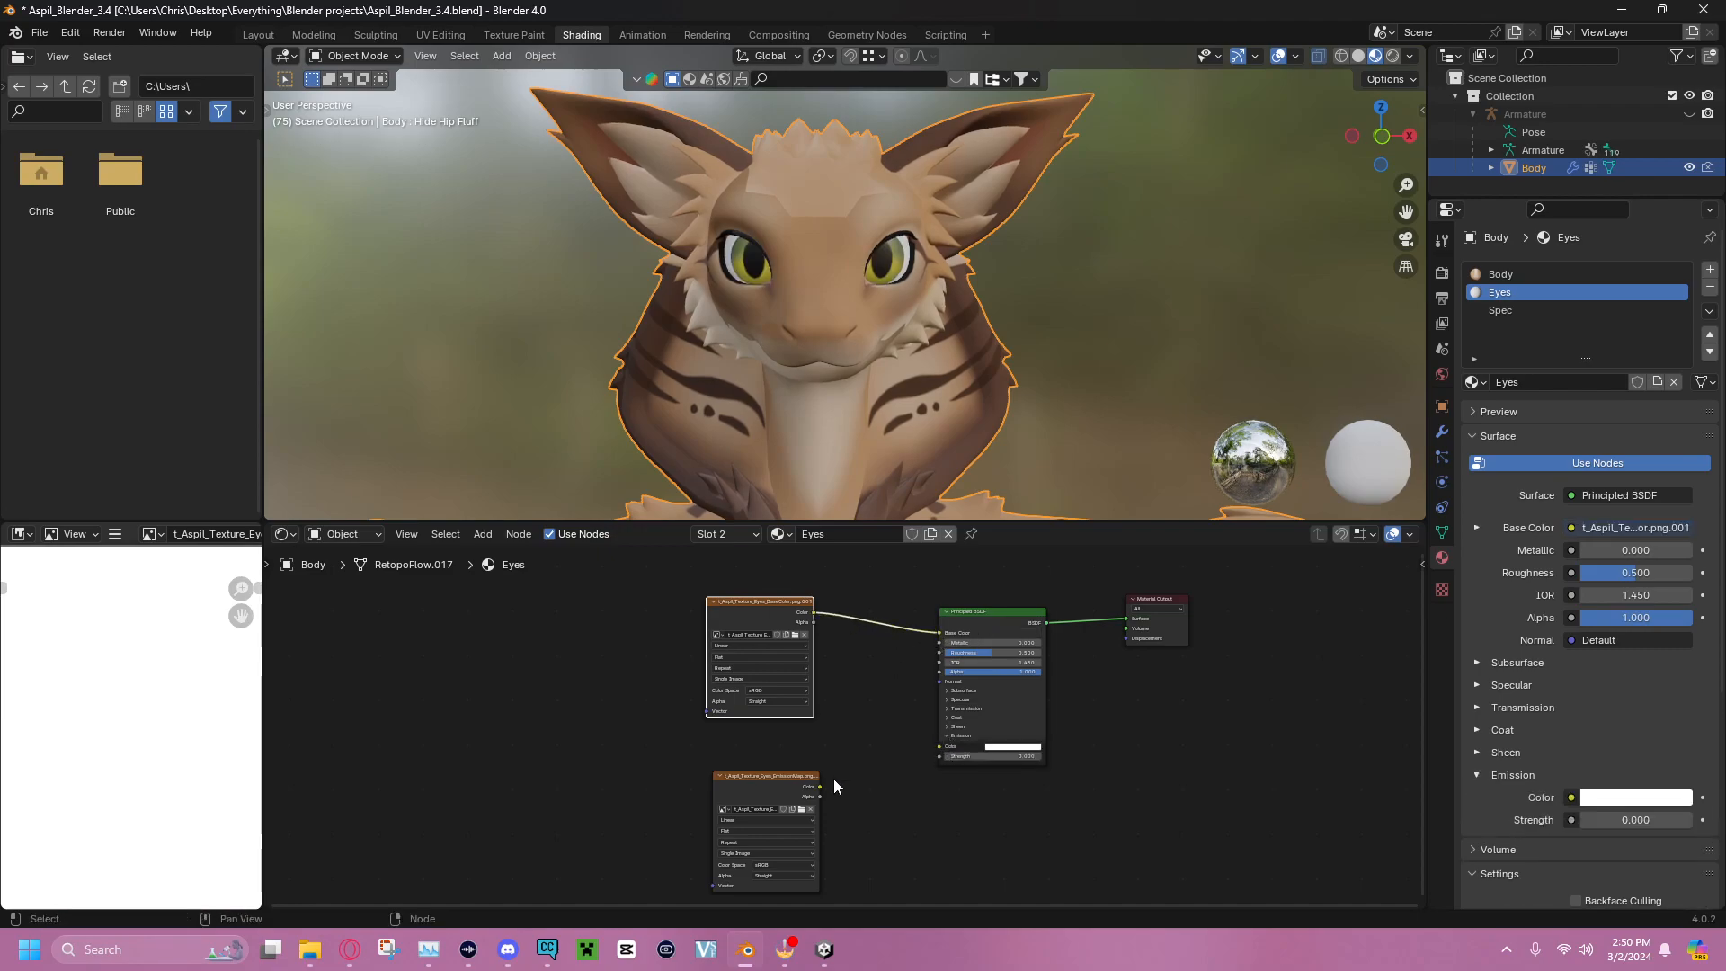
drag(820, 786, 939, 746)
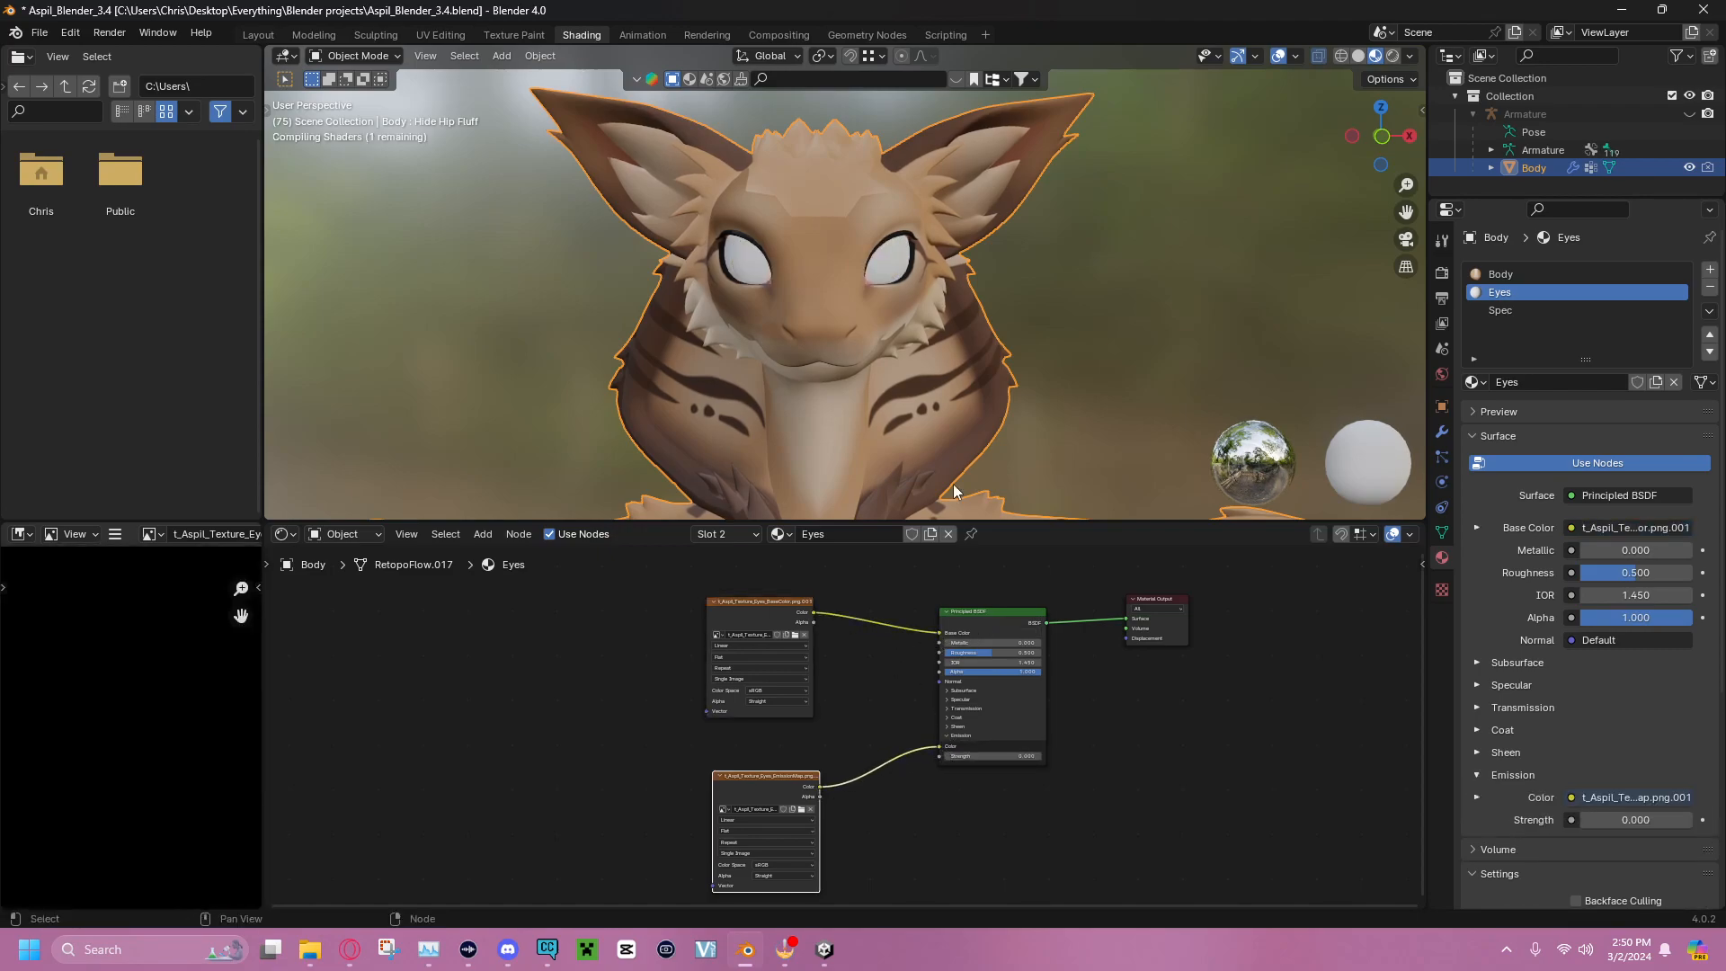
Set the shader's emission strength to 2, raise it further to 3.400, and check the eyes on the face
double_click(989, 755)
text(2)
key(Return)
scroll(1018, 786, up, 3)
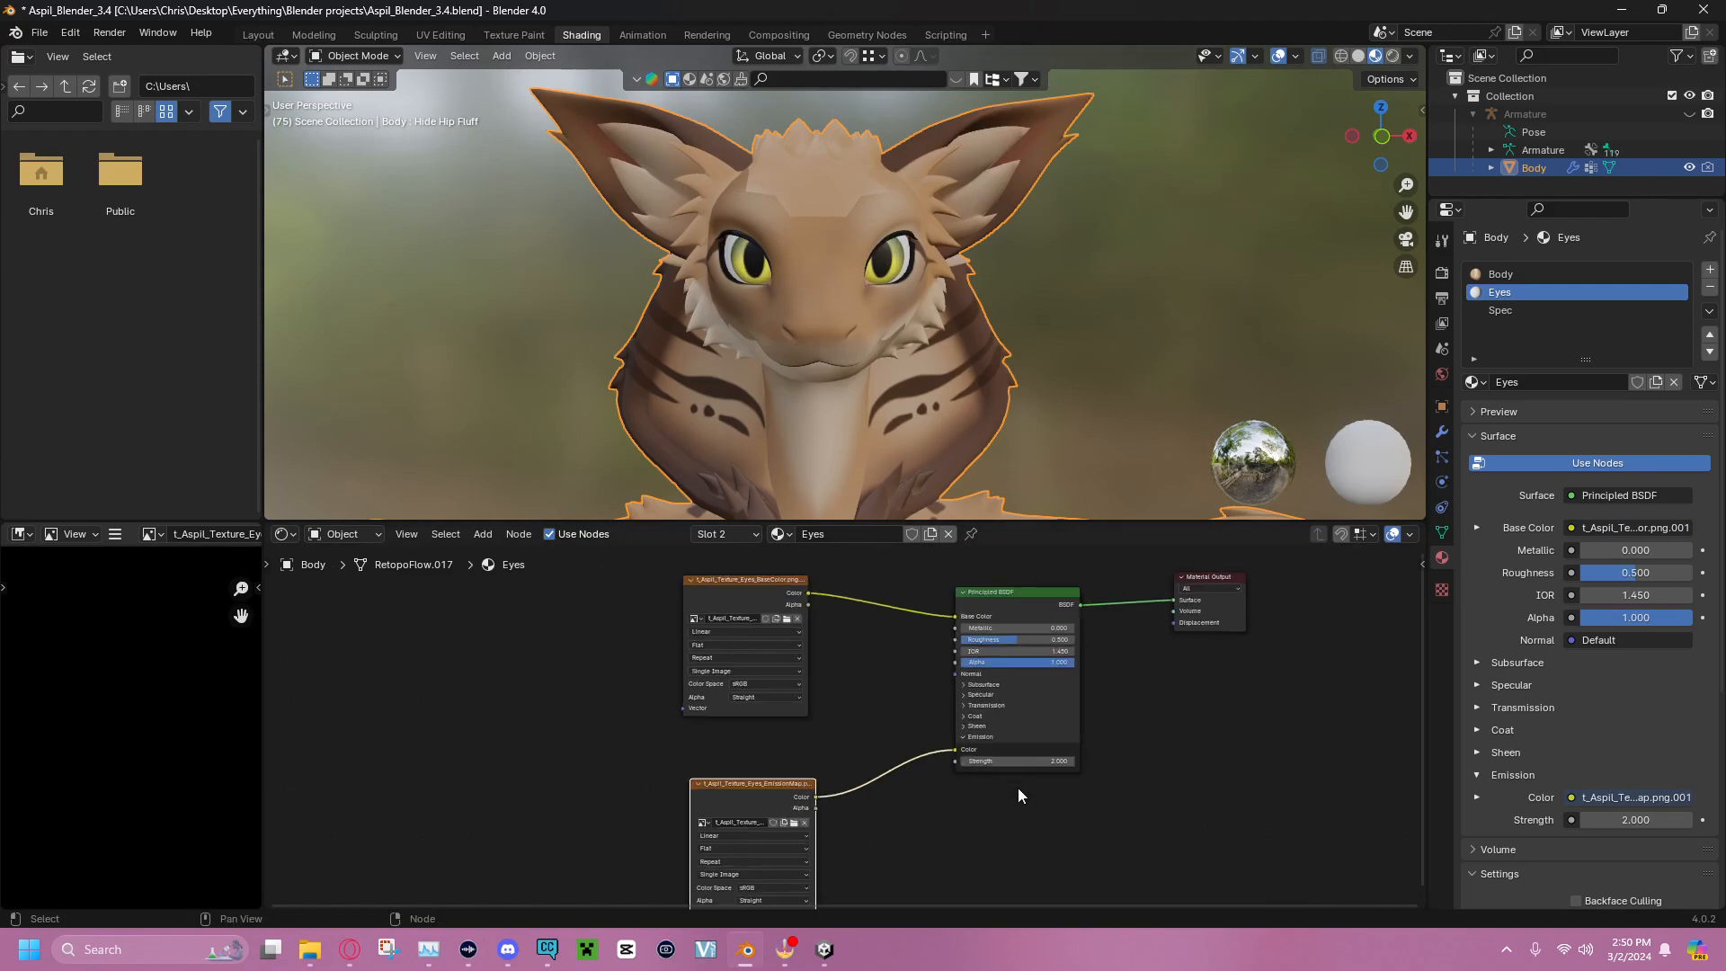
drag(1165, 781, 1209, 780)
scroll(784, 319, down, 5)
middle_drag(784, 319, 886, 316)
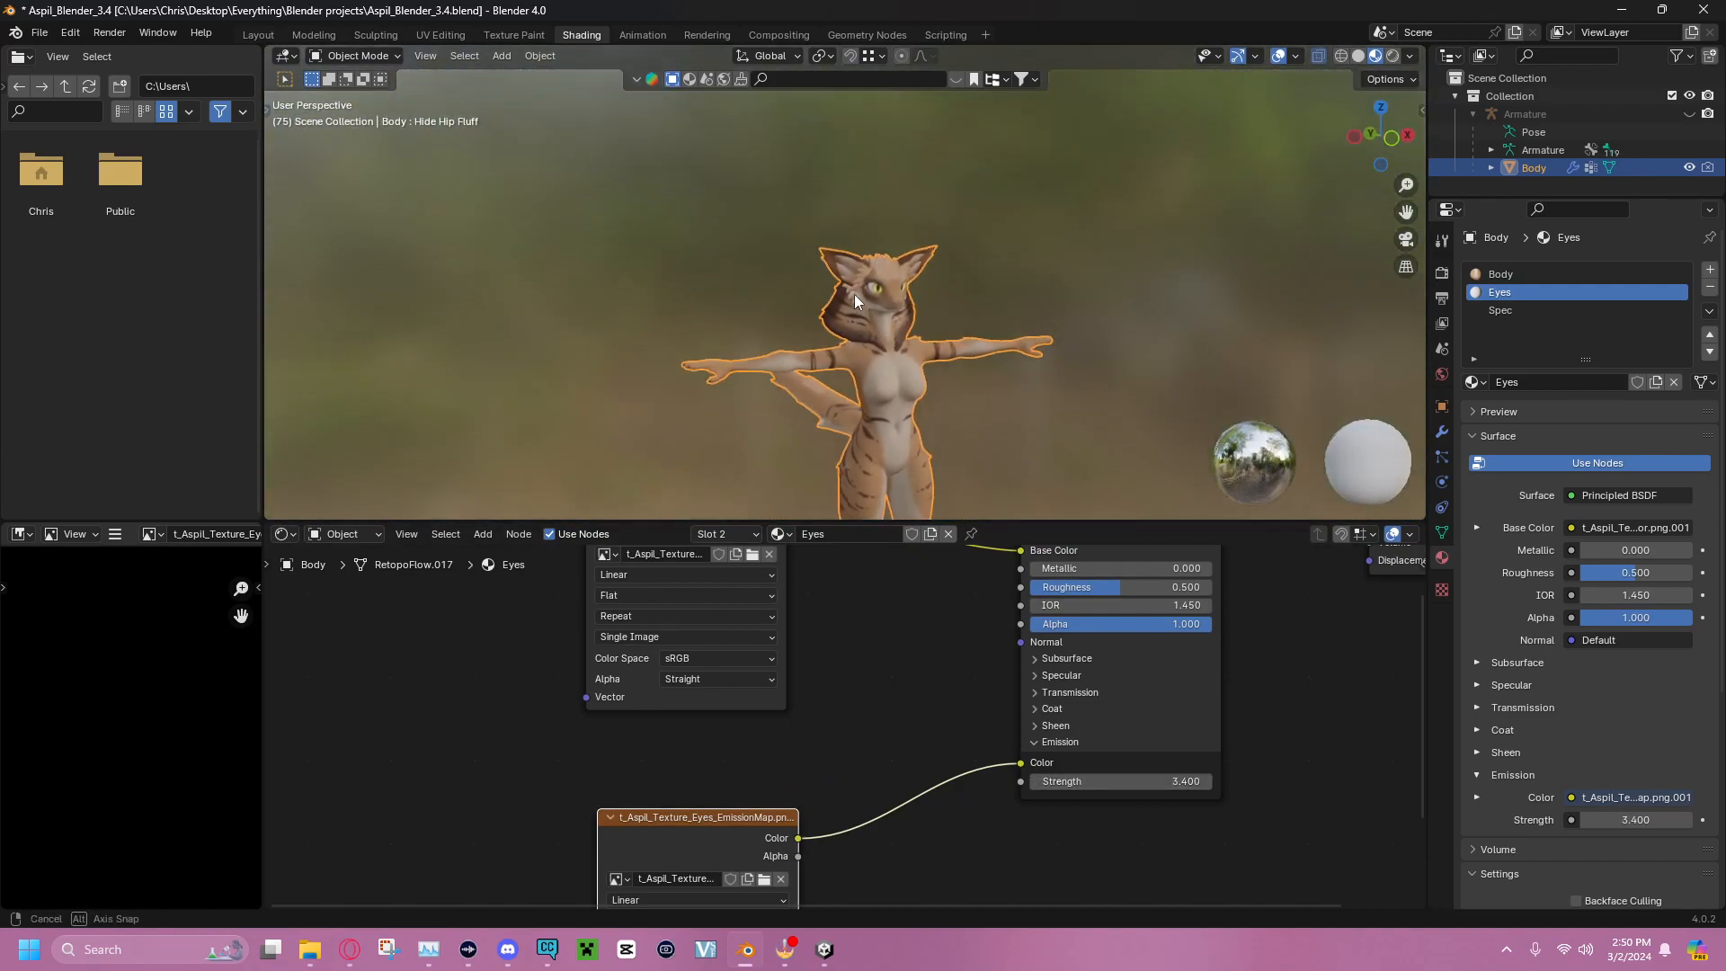
scroll(974, 332, up, 6)
key(KP_1)
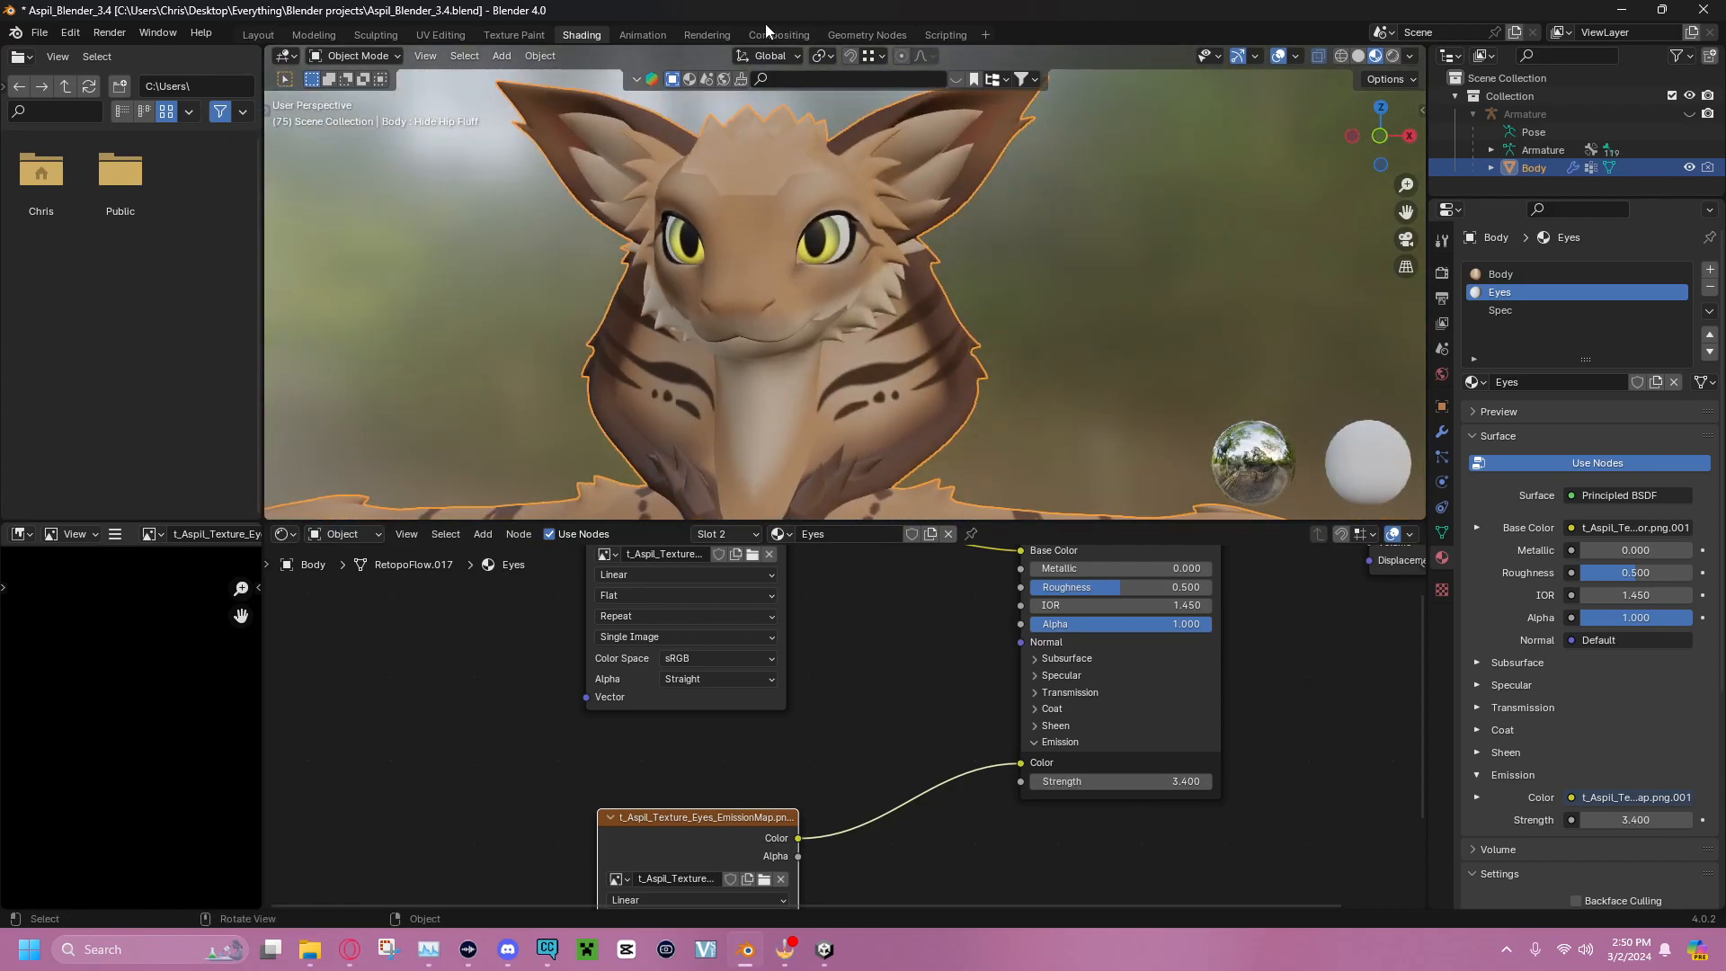
Switch to the Layout workspace, deselect the body, and inspect the textured avatar from several angles
click(266, 36)
click(1054, 320)
middle_drag(1054, 320, 615, 257)
middle_drag(583, 431, 723, 427)
scroll(725, 424, up, 5)
middle_drag(834, 325, 697, 324)
scroll(854, 279, down, 4)
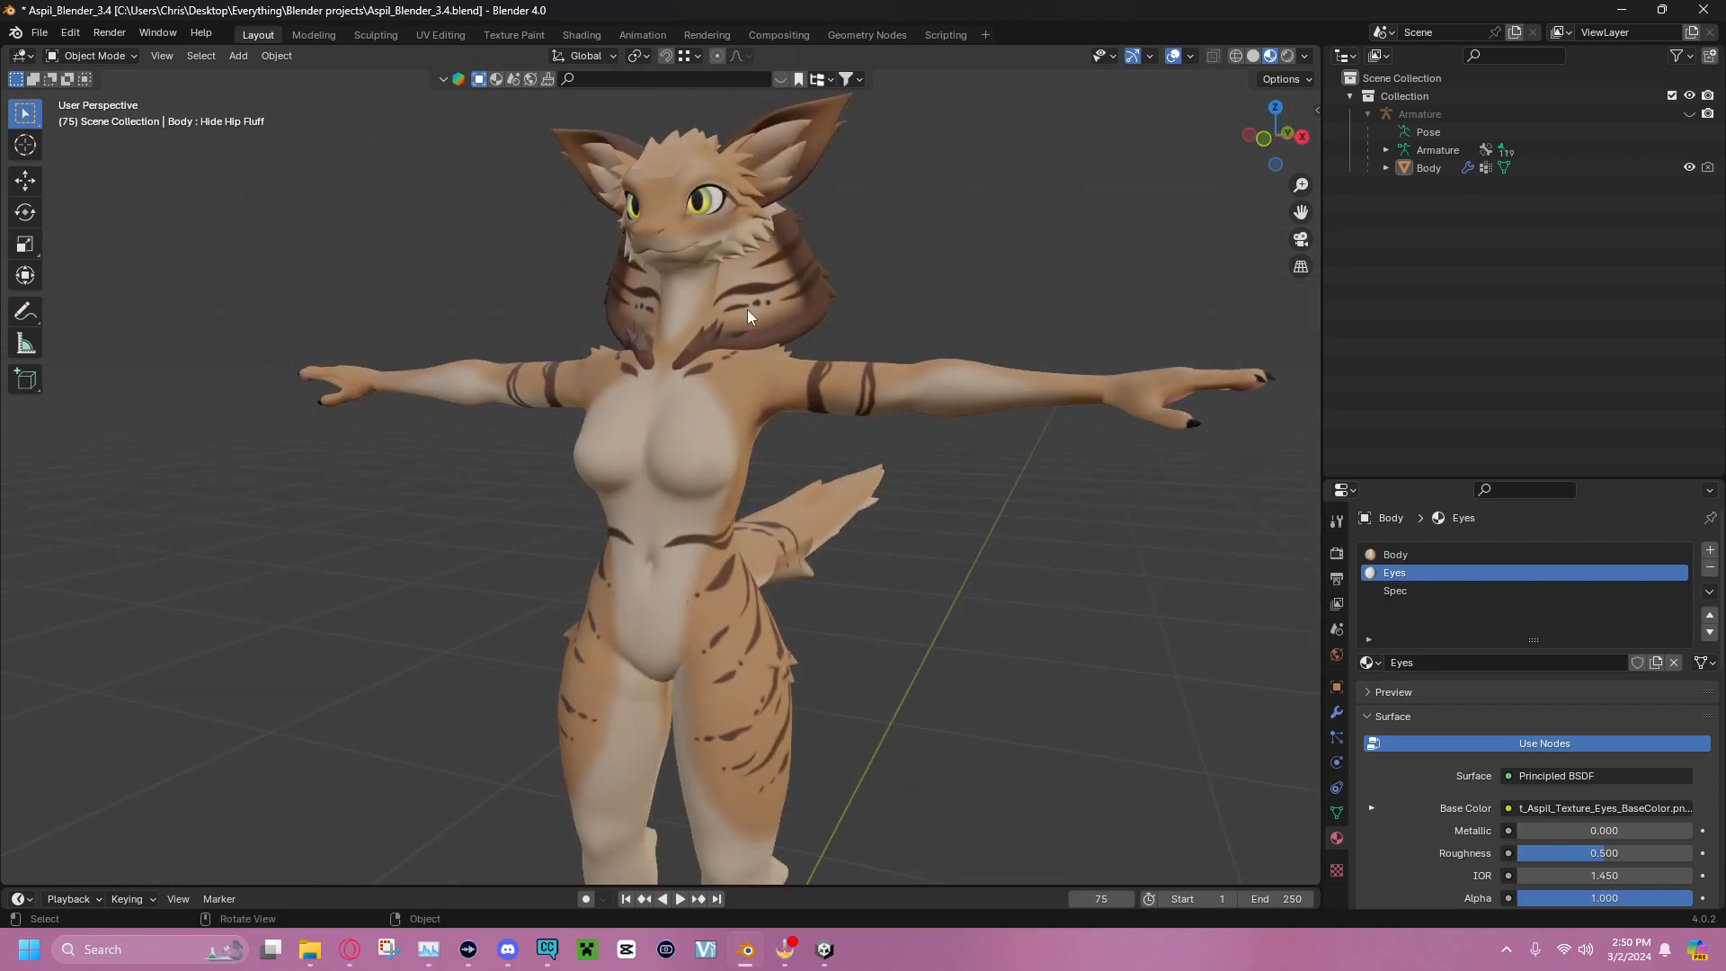
middle_drag(724, 218, 827, 234)
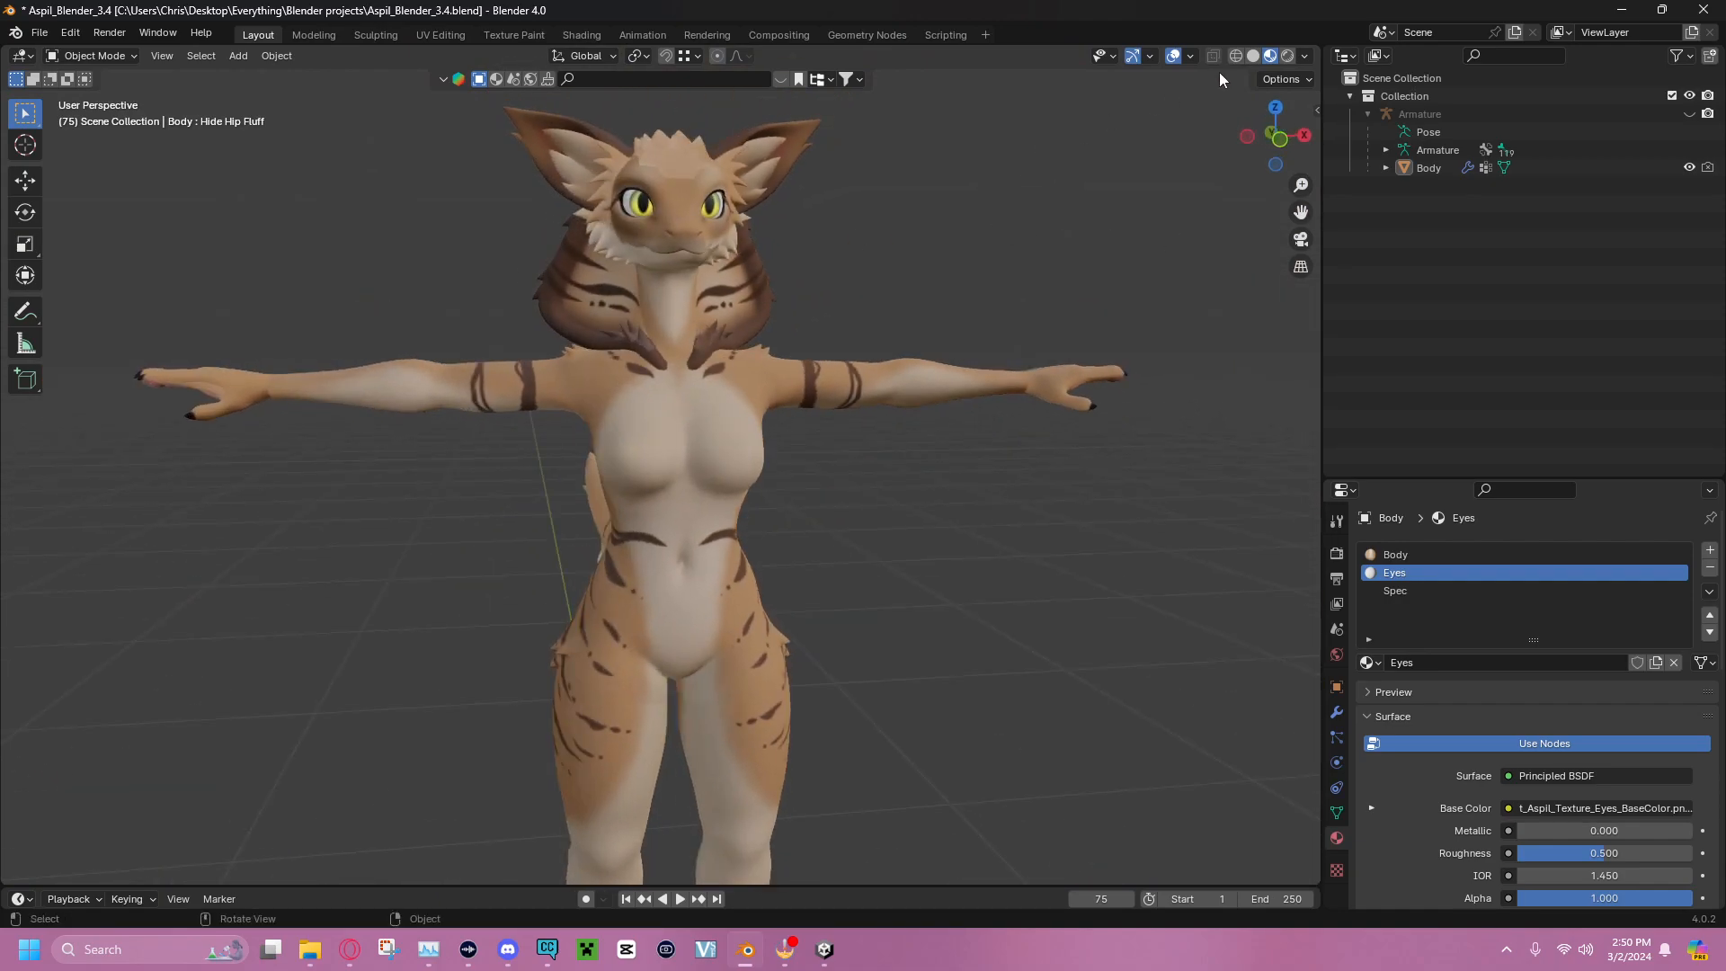
Switch the viewport to Solid shading and view the untextured avatar in full from the front
click(1252, 57)
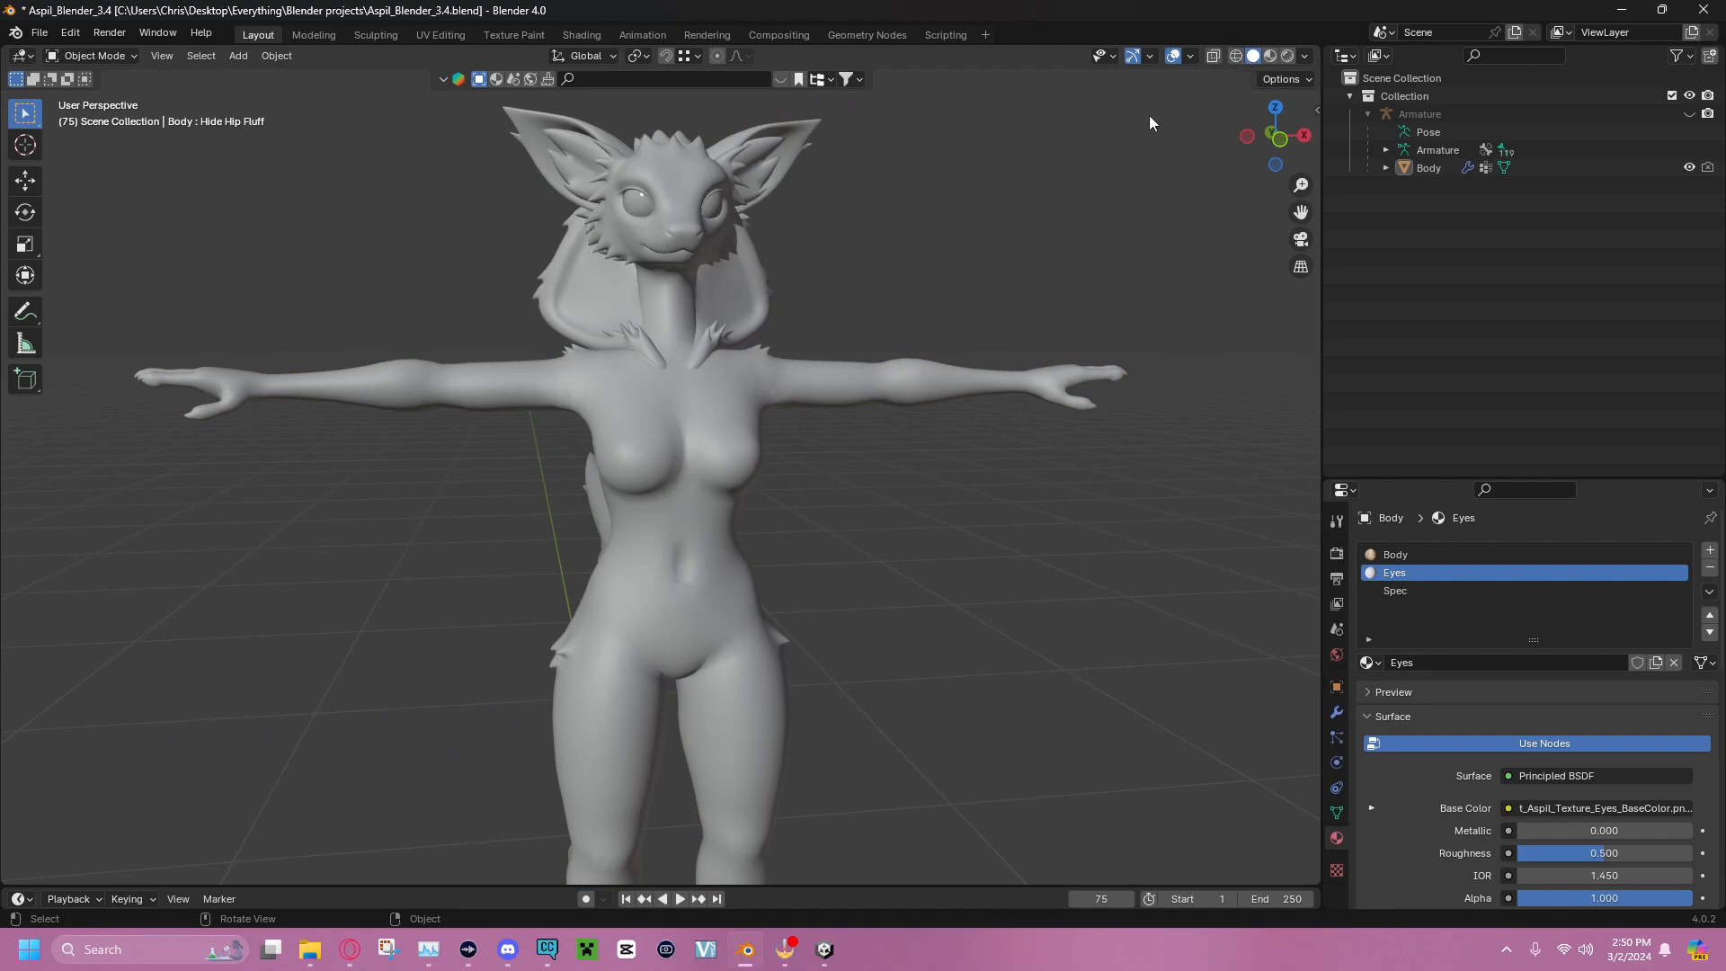
middle_drag(1001, 247, 951, 252)
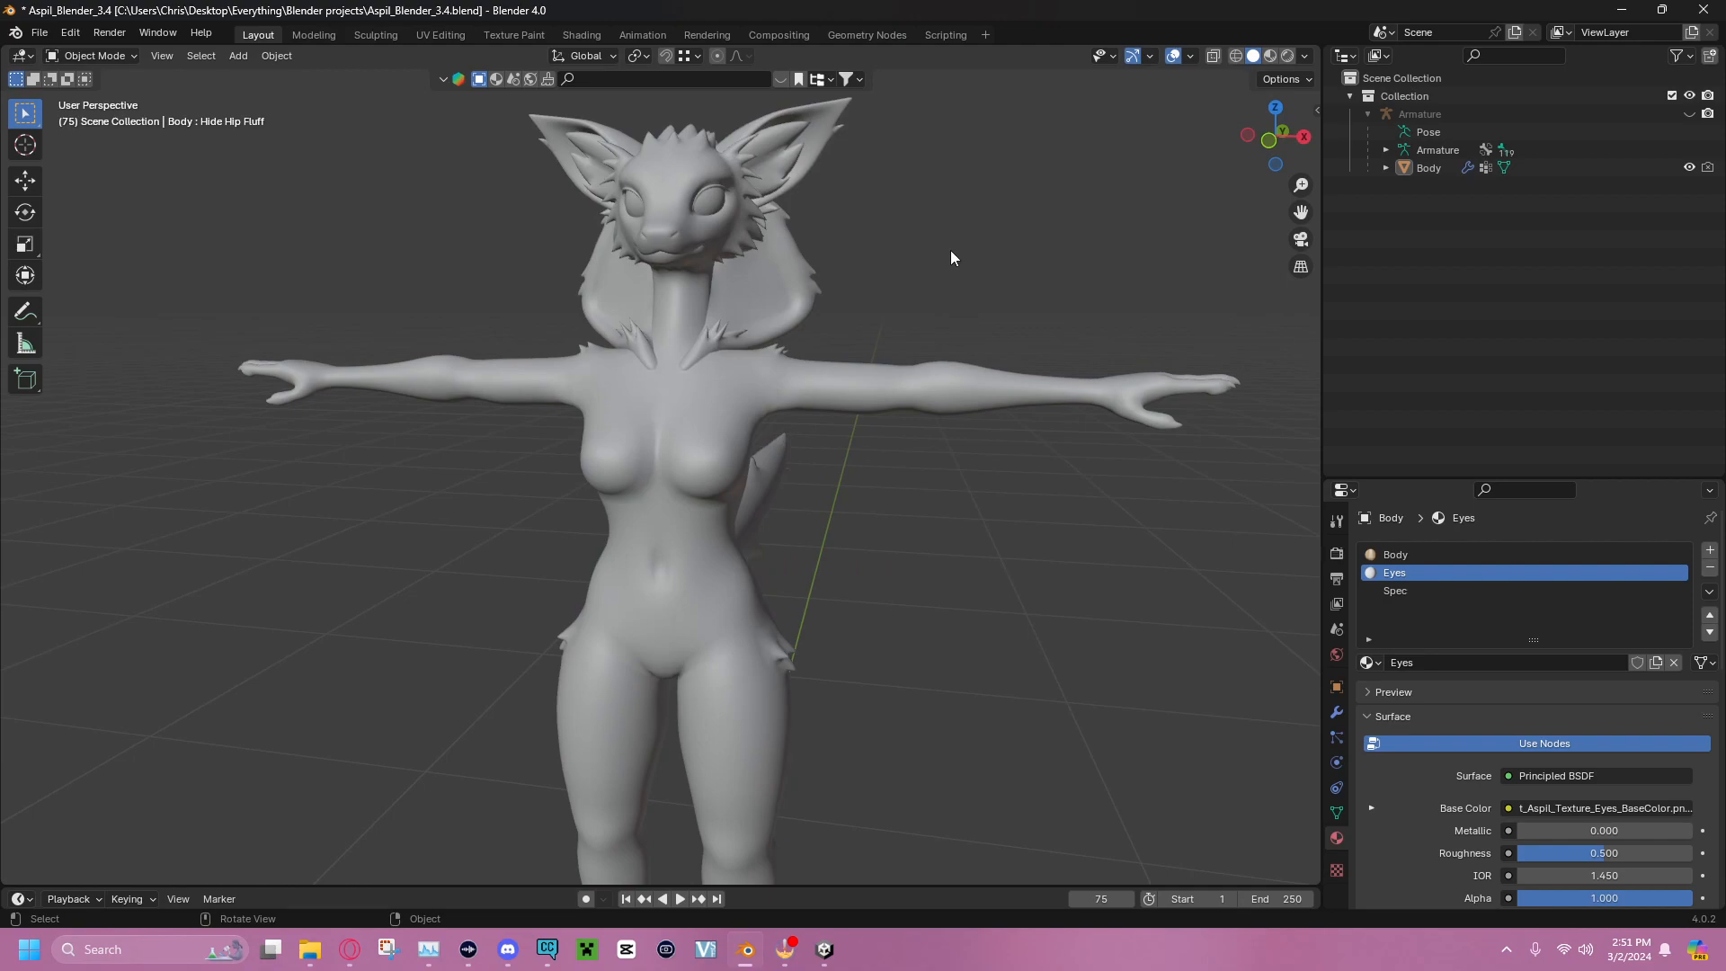
scroll(674, 332, down, 2)
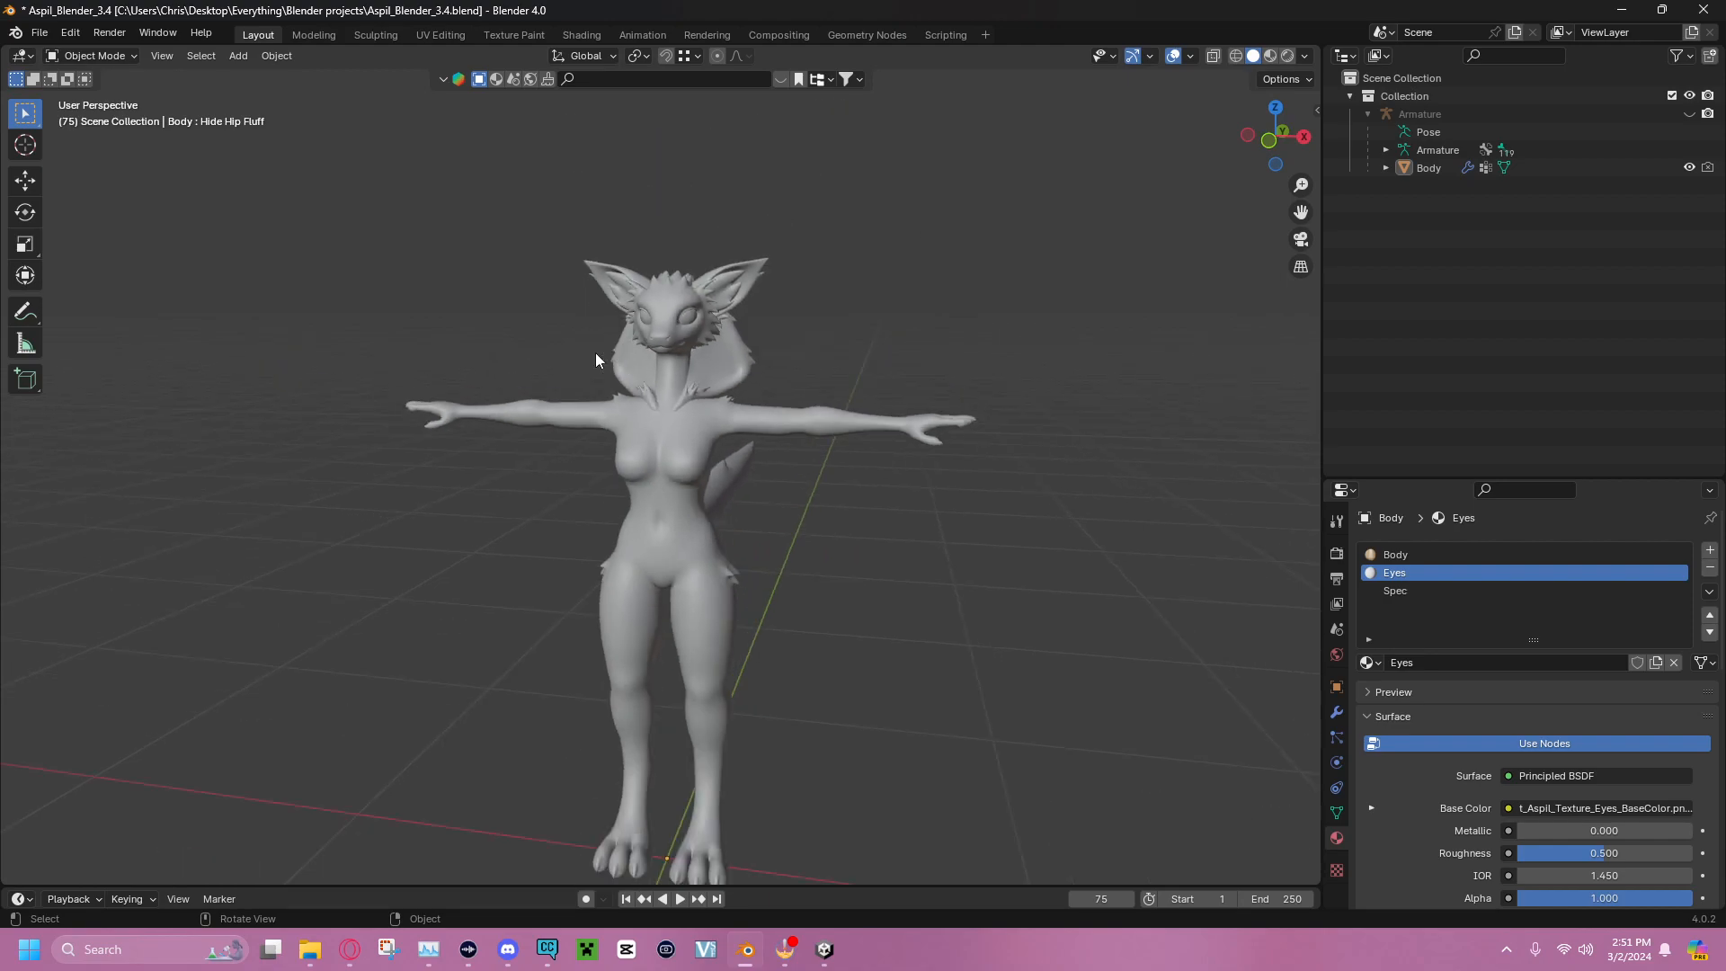
middle_drag(472, 413, 591, 369)
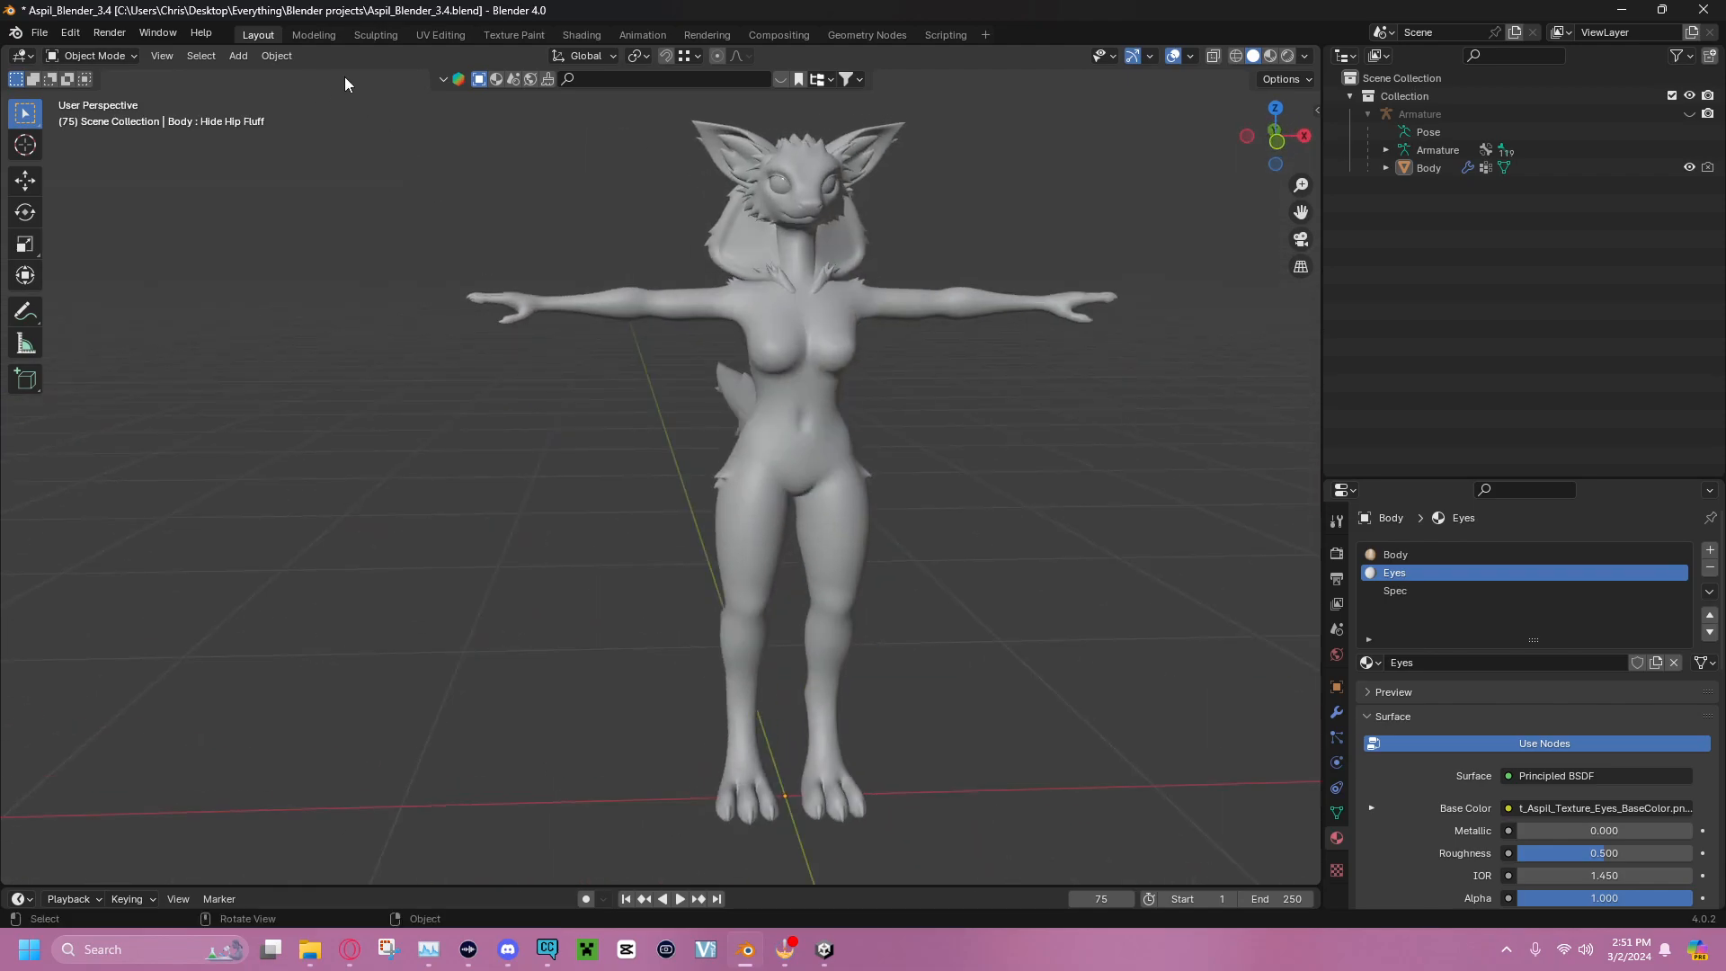
Import the FBX model Multi-X Cargos.fbx from the Cargo Pants folder inside Avatar Stuff, keeping the default import settings
click(40, 33)
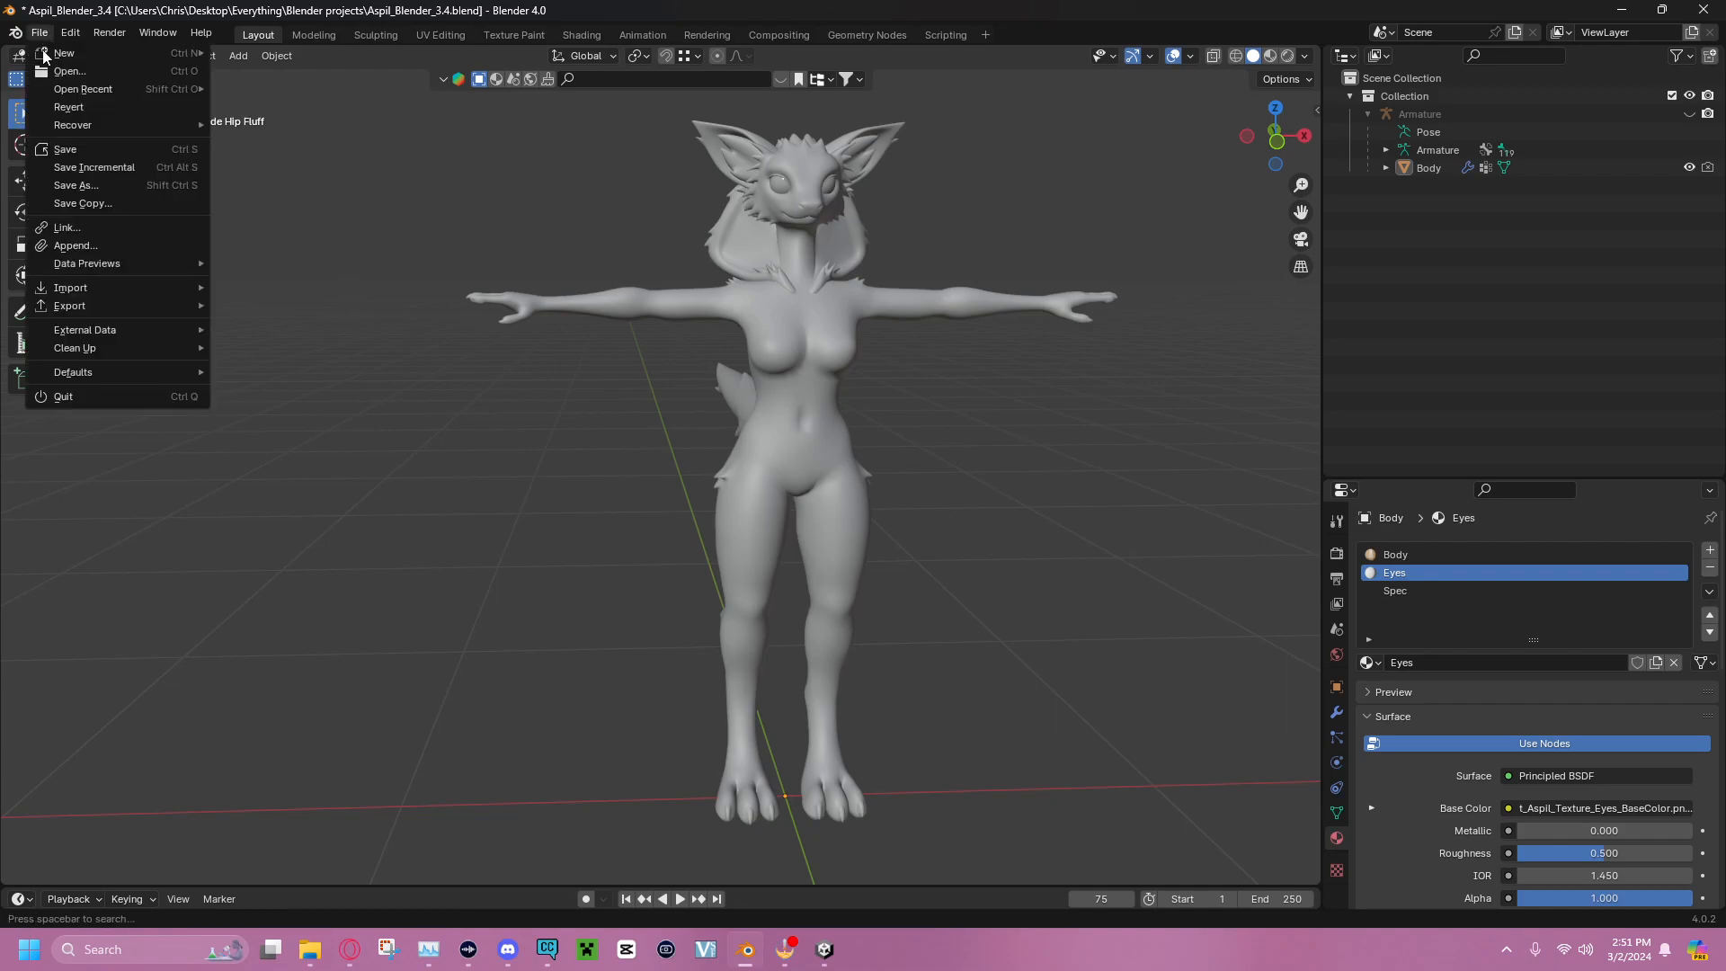
mouse_move(133, 289)
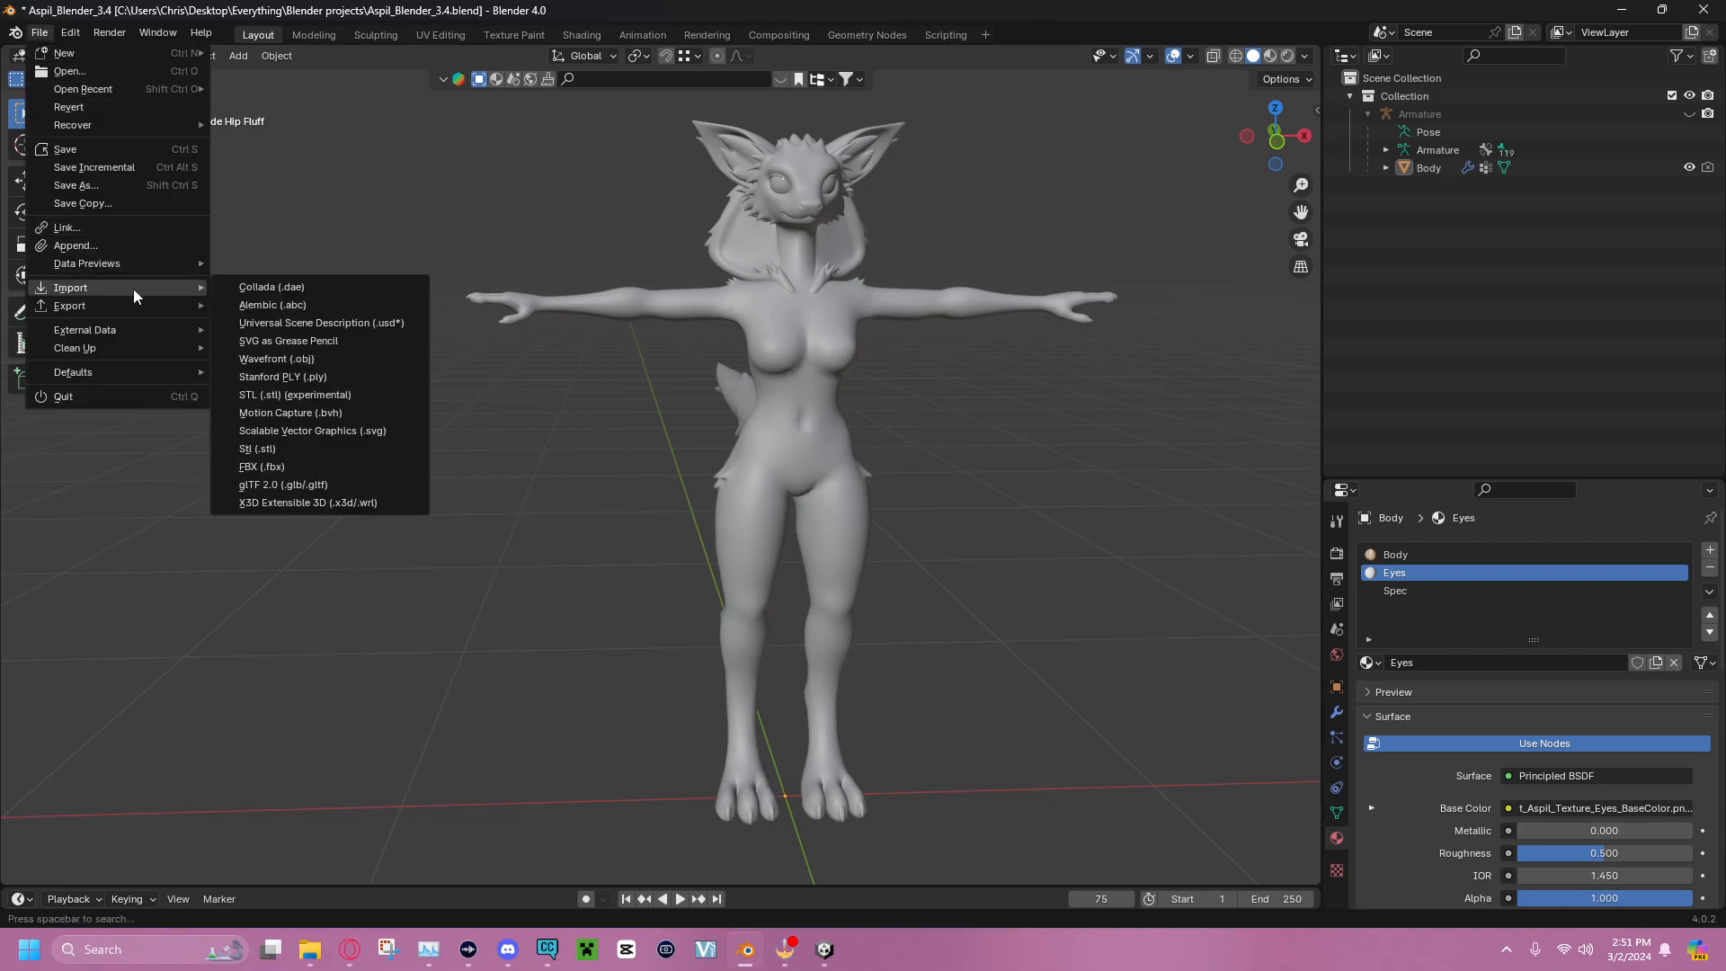
click(290, 473)
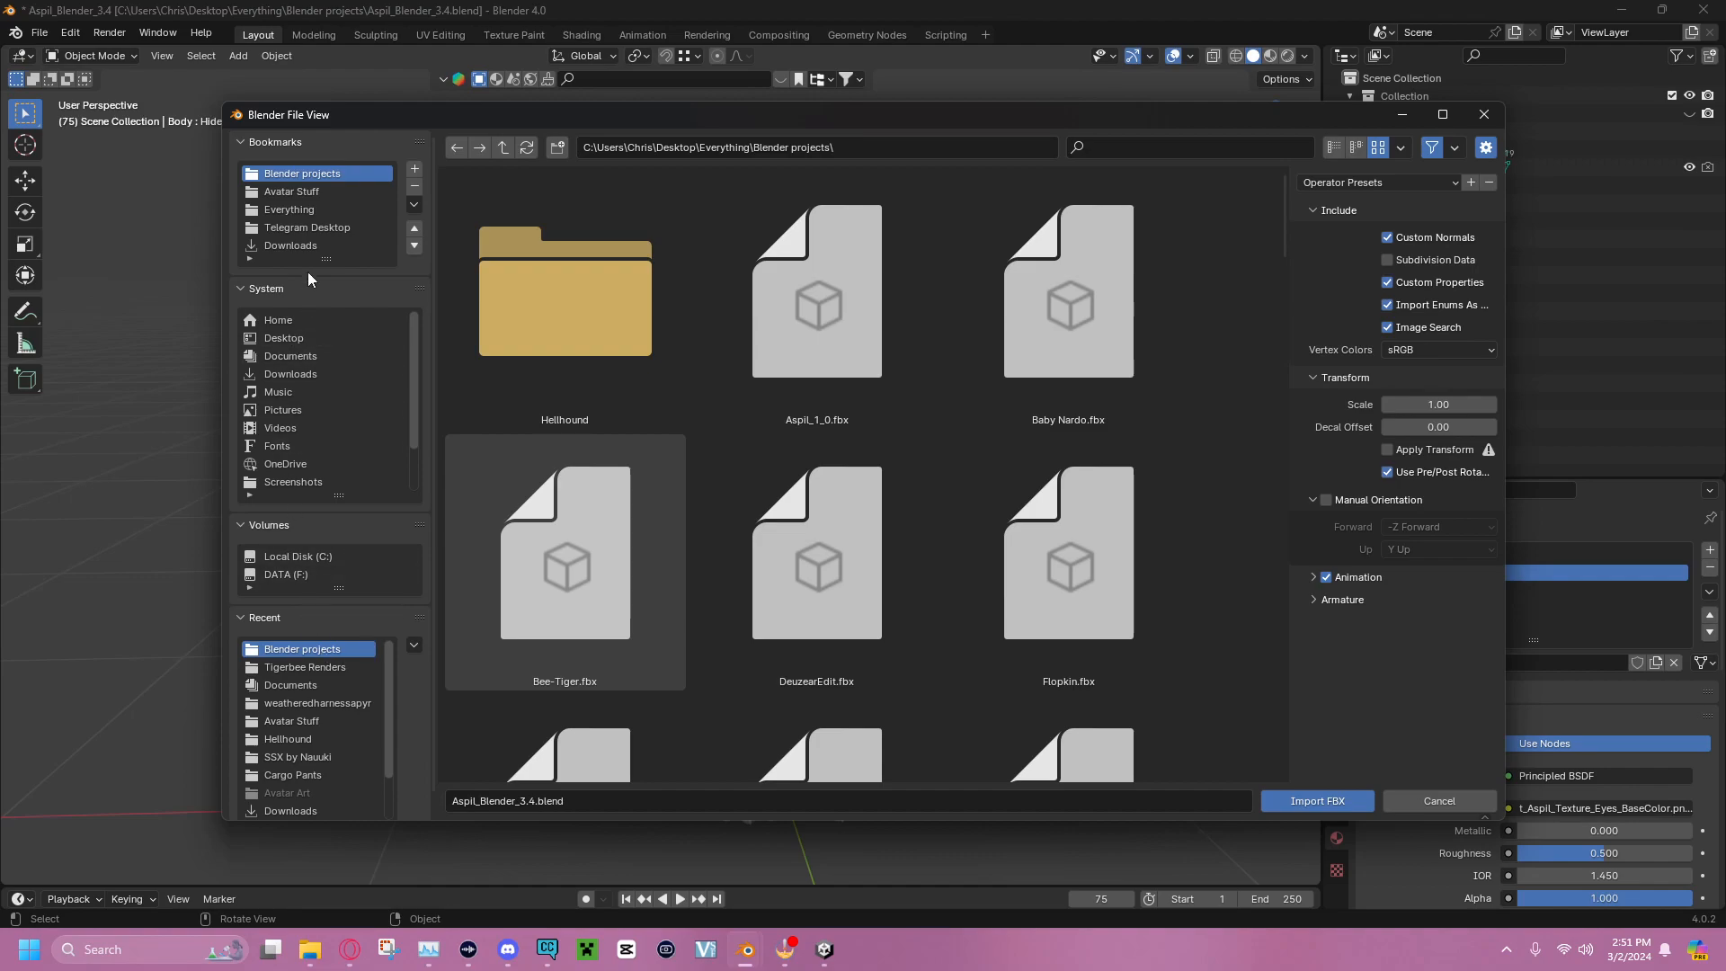
click(304, 192)
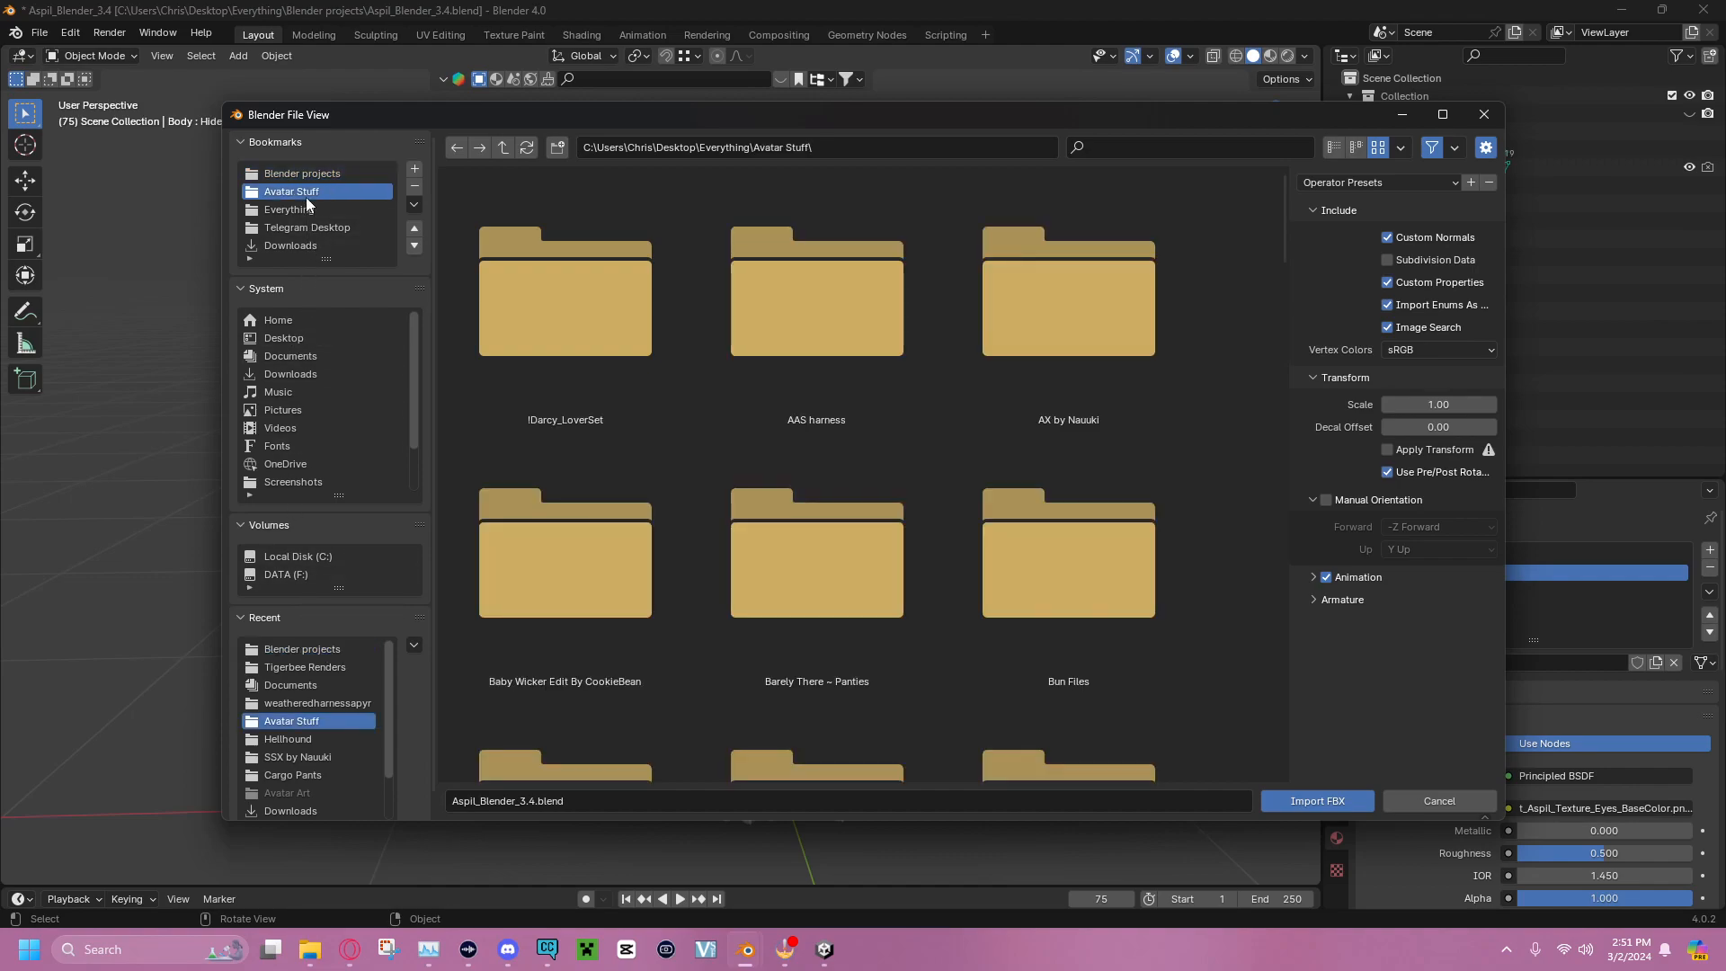
scroll(1085, 473, down, 4)
scroll(683, 448, down, 5)
double_click(565, 432)
click(1052, 336)
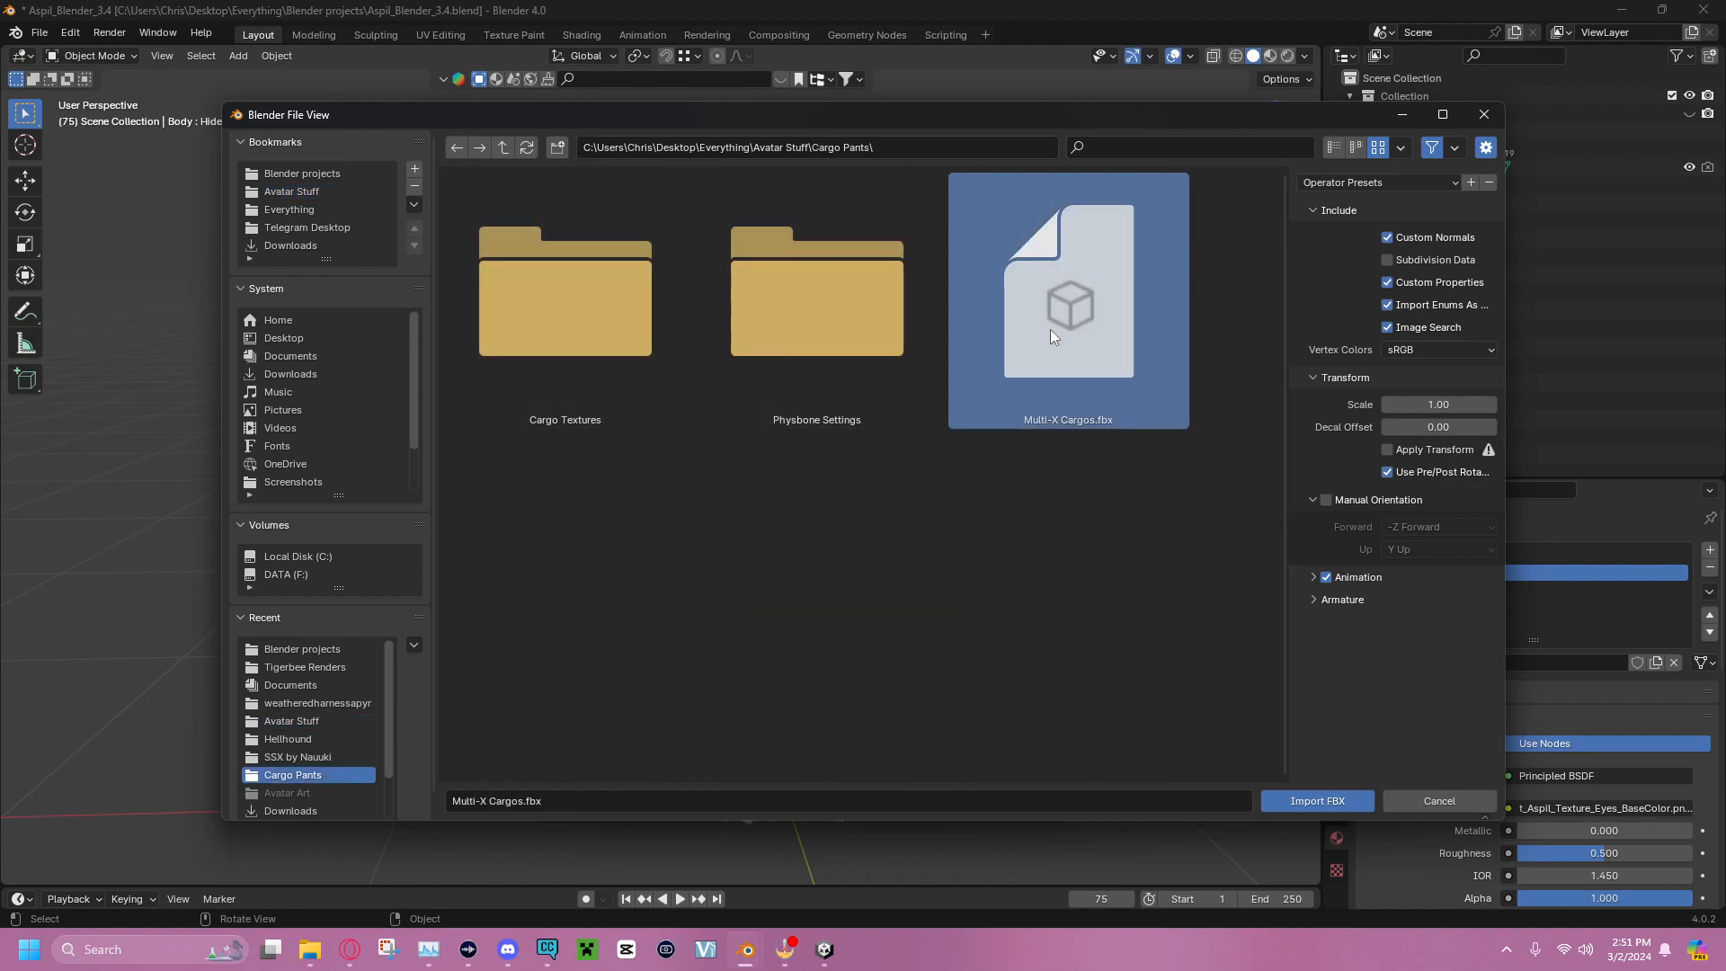
click(1318, 598)
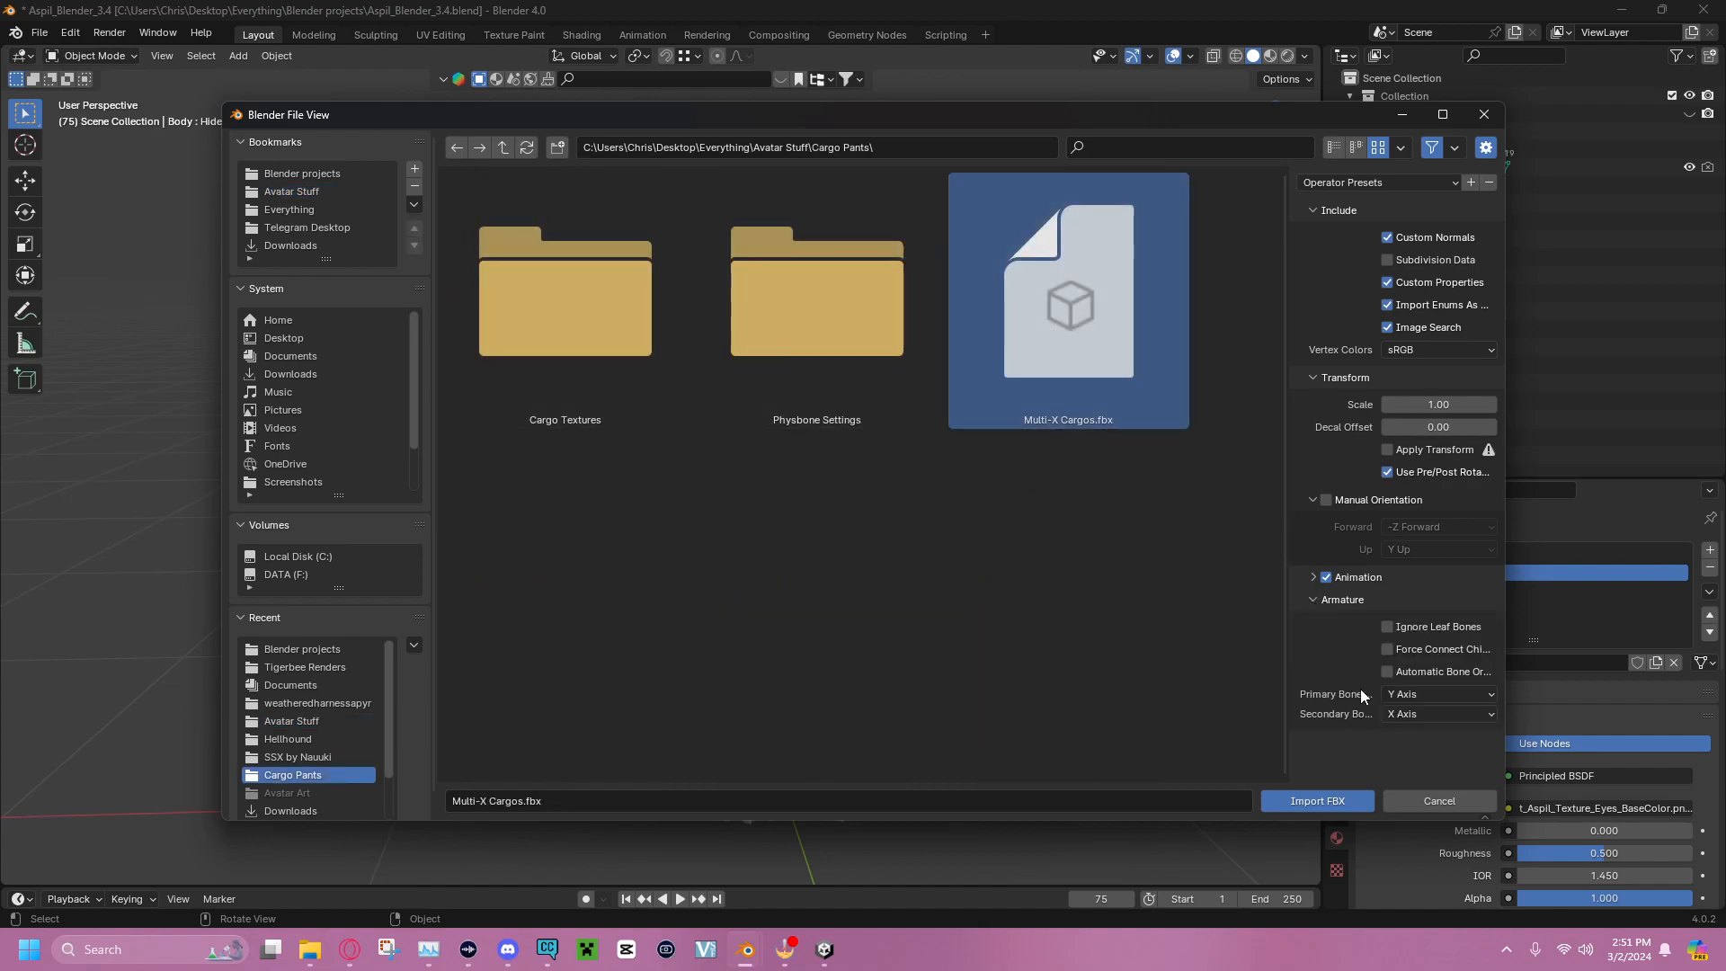
click(1318, 800)
Examine how the imported cargo pants and their armature line up with the avatar from several angles, and deselect them
middle_drag(712, 465, 576, 406)
middle_drag(1115, 363, 1059, 377)
middle_drag(927, 543, 987, 321)
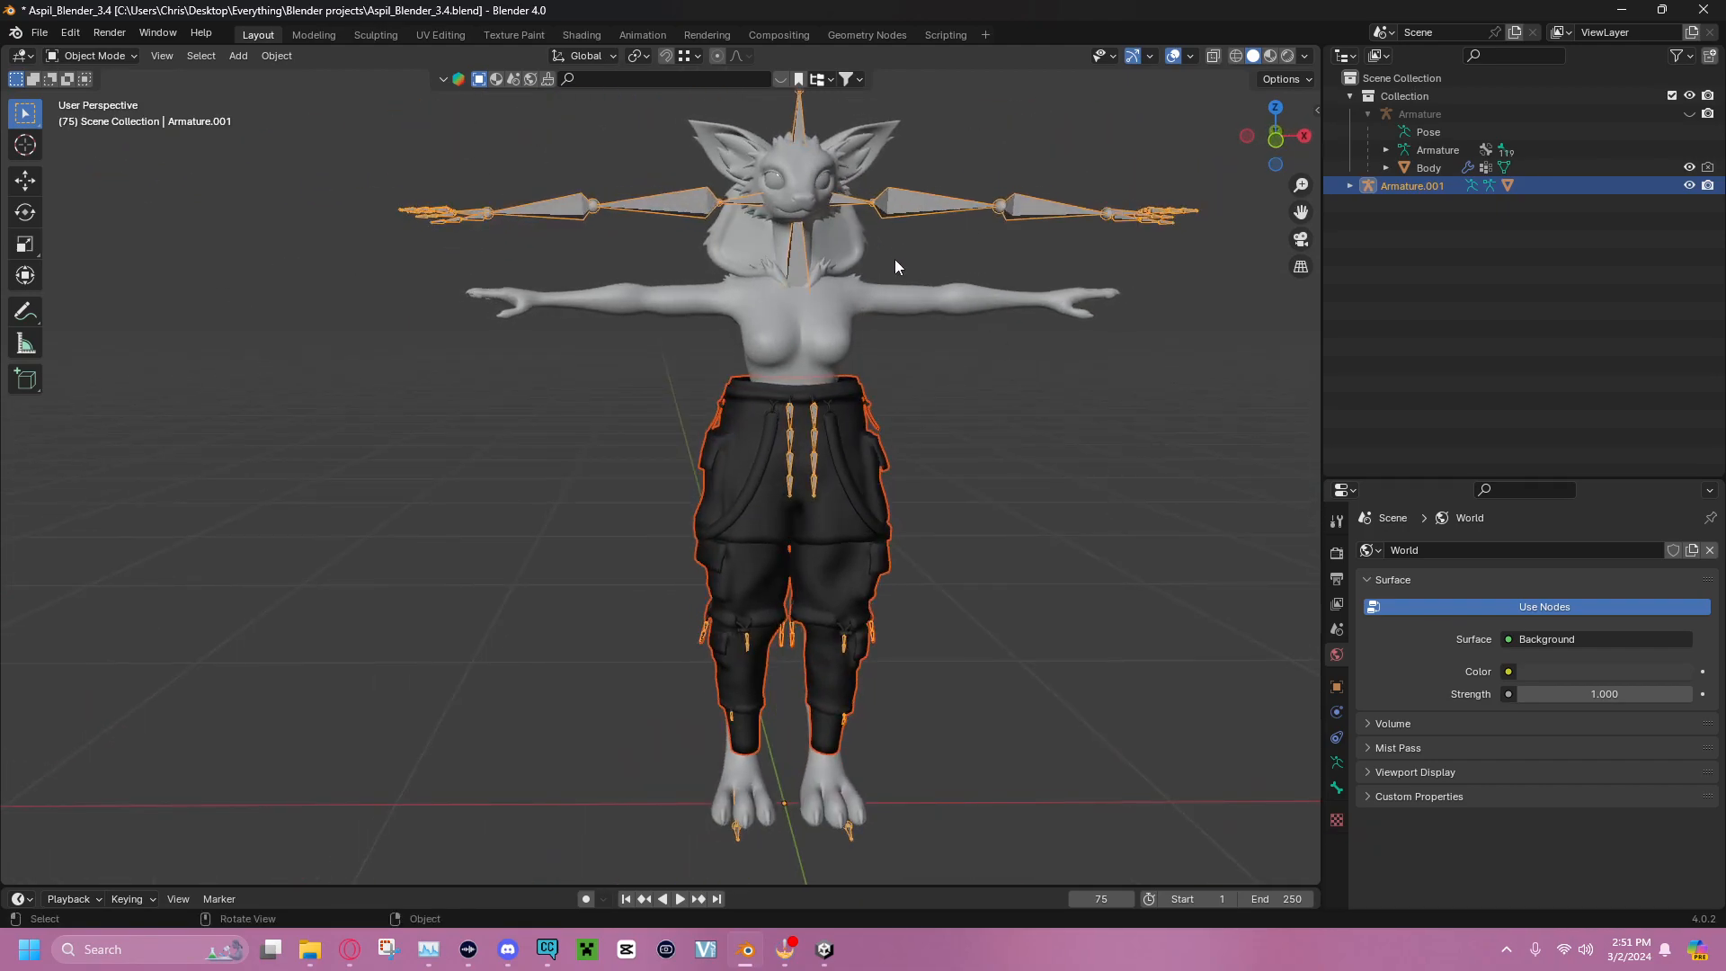
middle_drag(896, 256, 887, 244)
scroll(888, 245, down, 2)
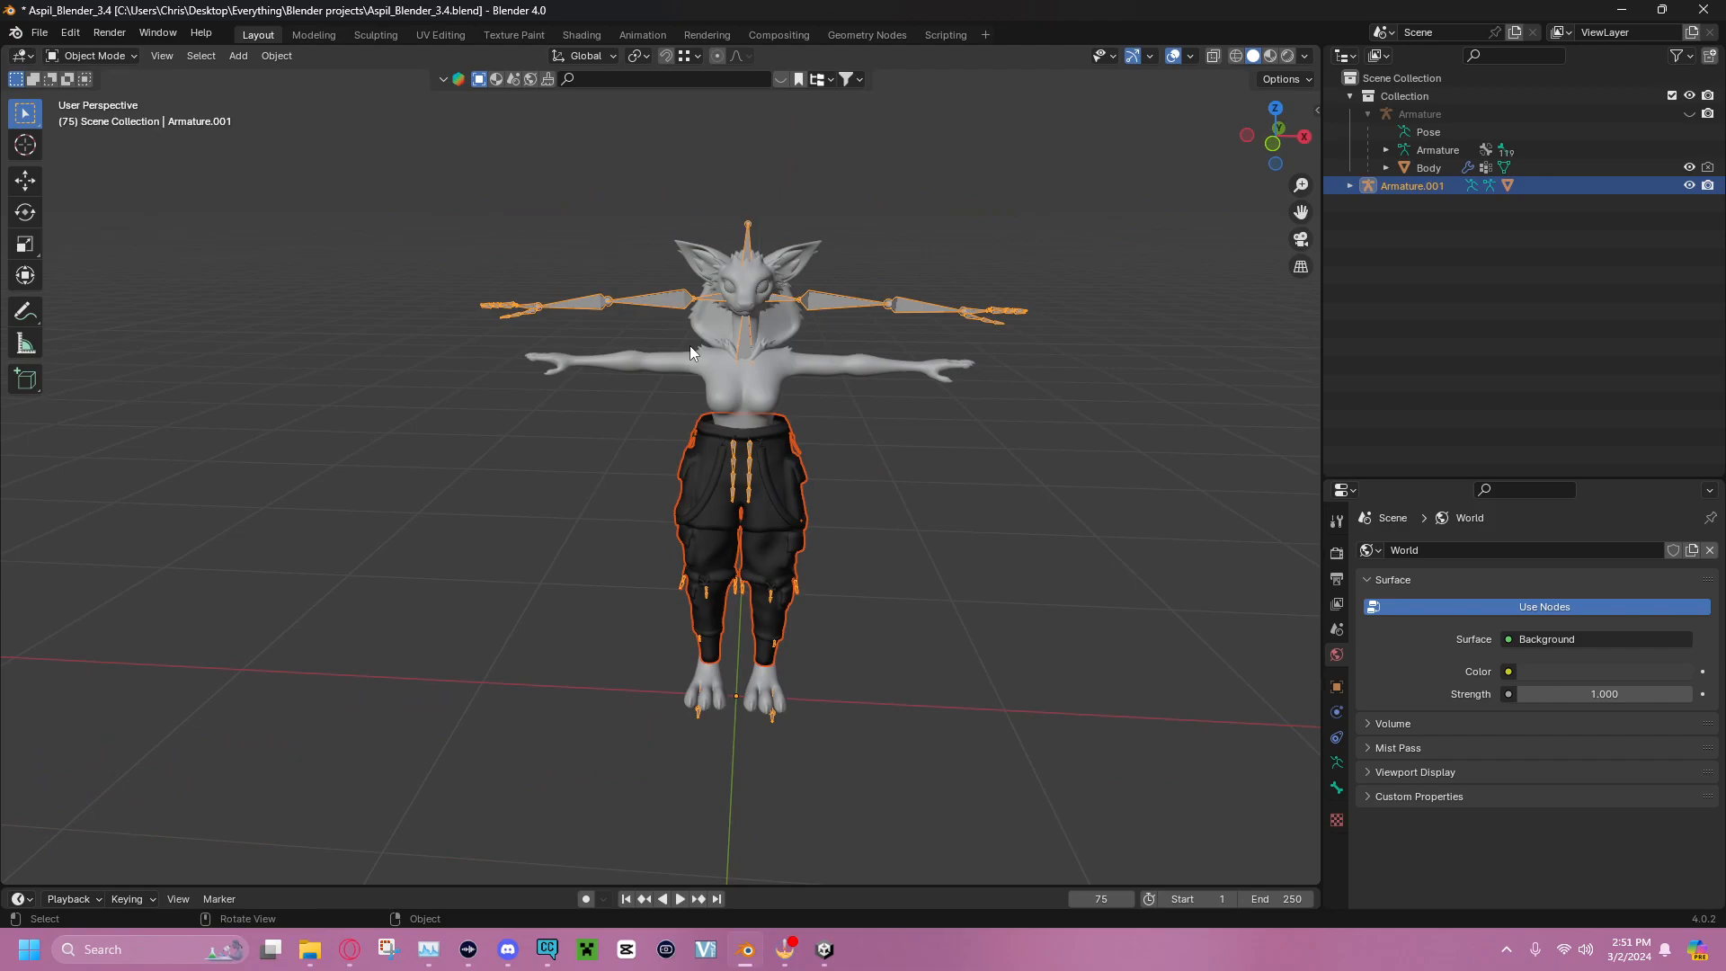
middle_drag(986, 423, 1016, 385)
click(1059, 499)
middle_drag(1059, 493, 1226, 312)
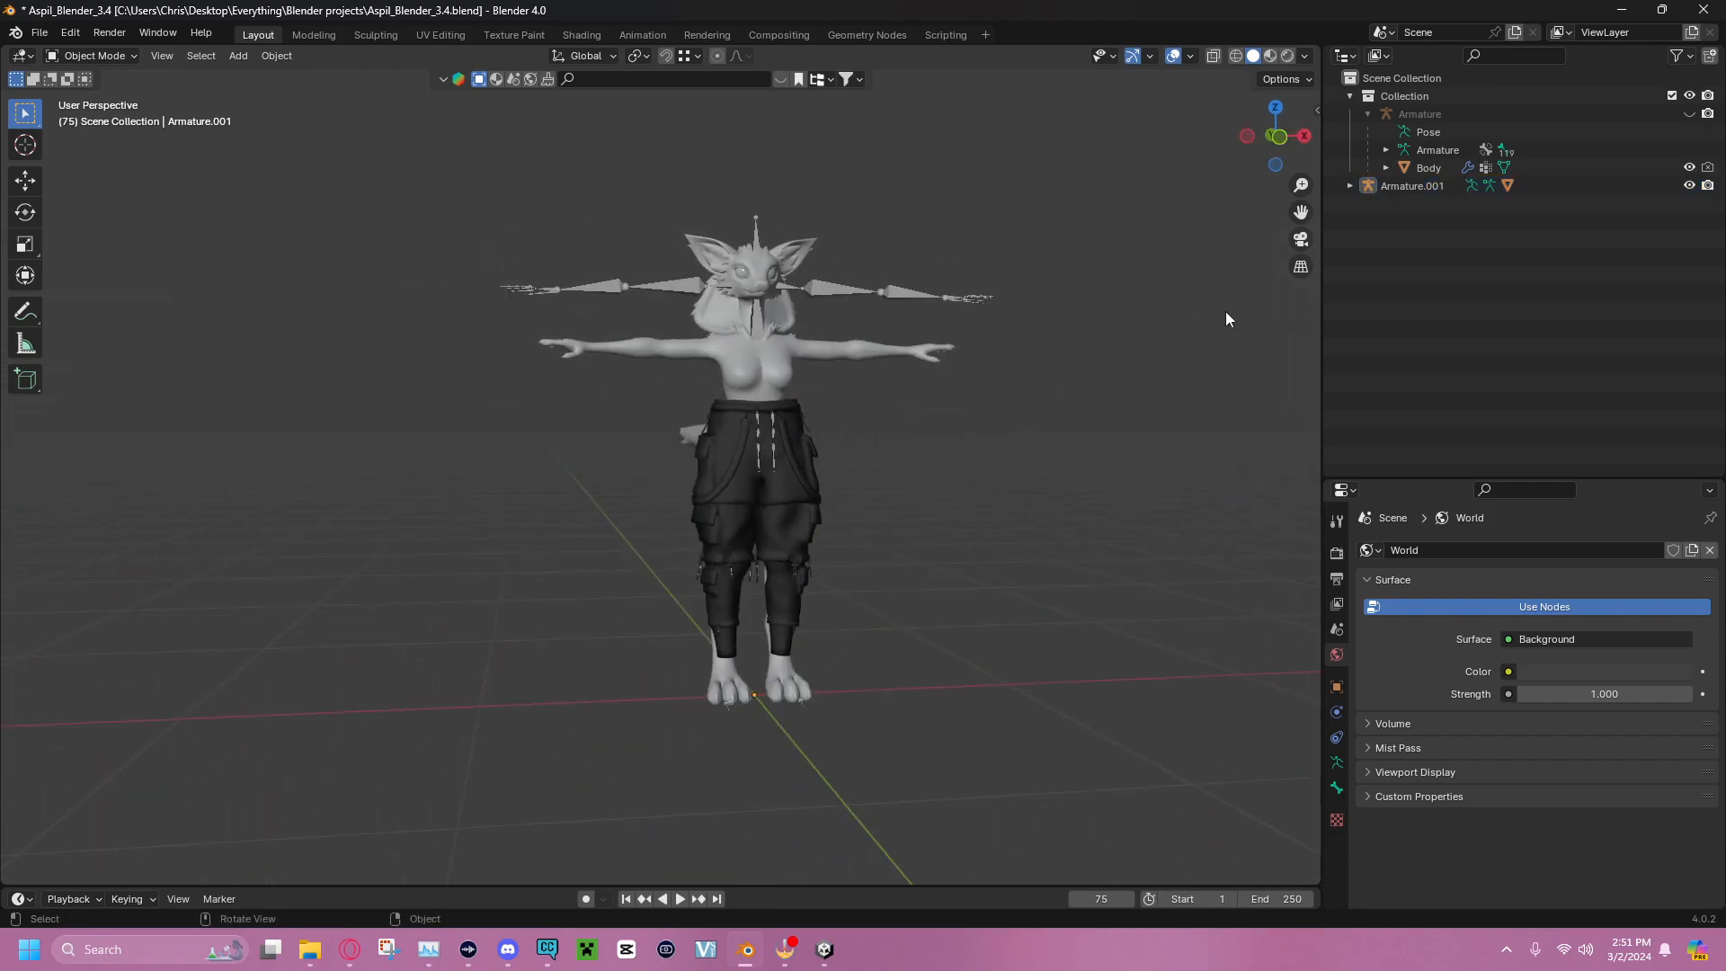
Select the pants armature and scale it uniformly to about 0.868 to match its arm bones to the avatar's arms
click(1394, 186)
middle_drag(1114, 424, 1096, 403)
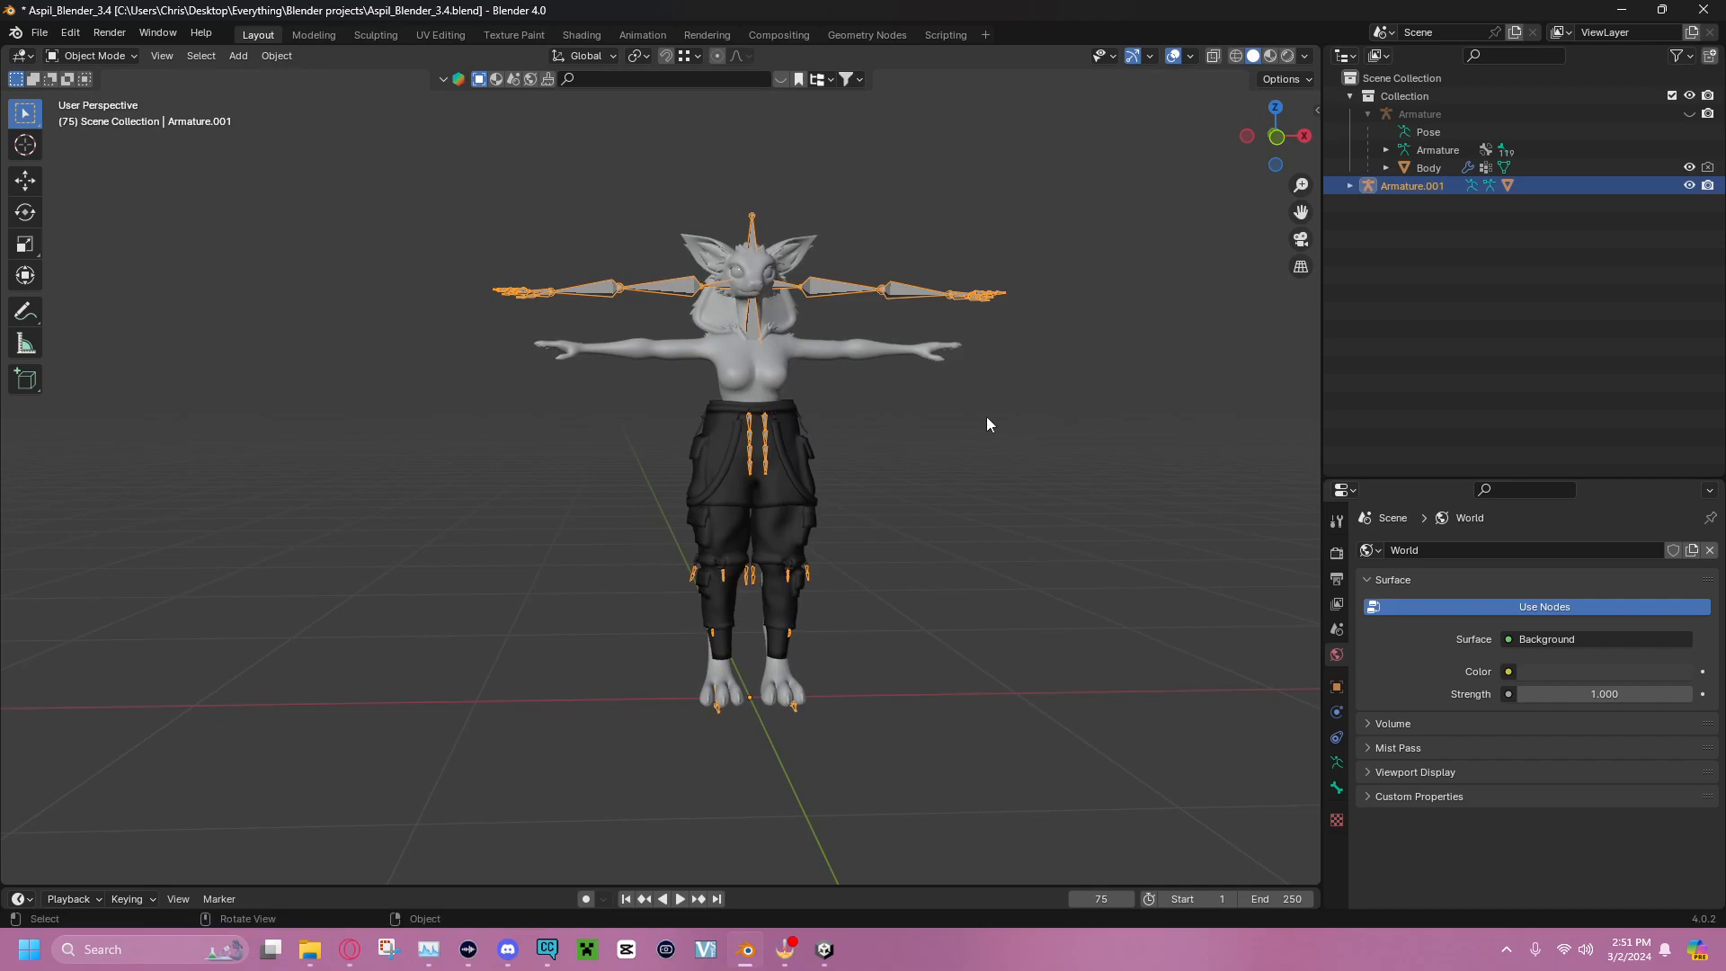
key(g)
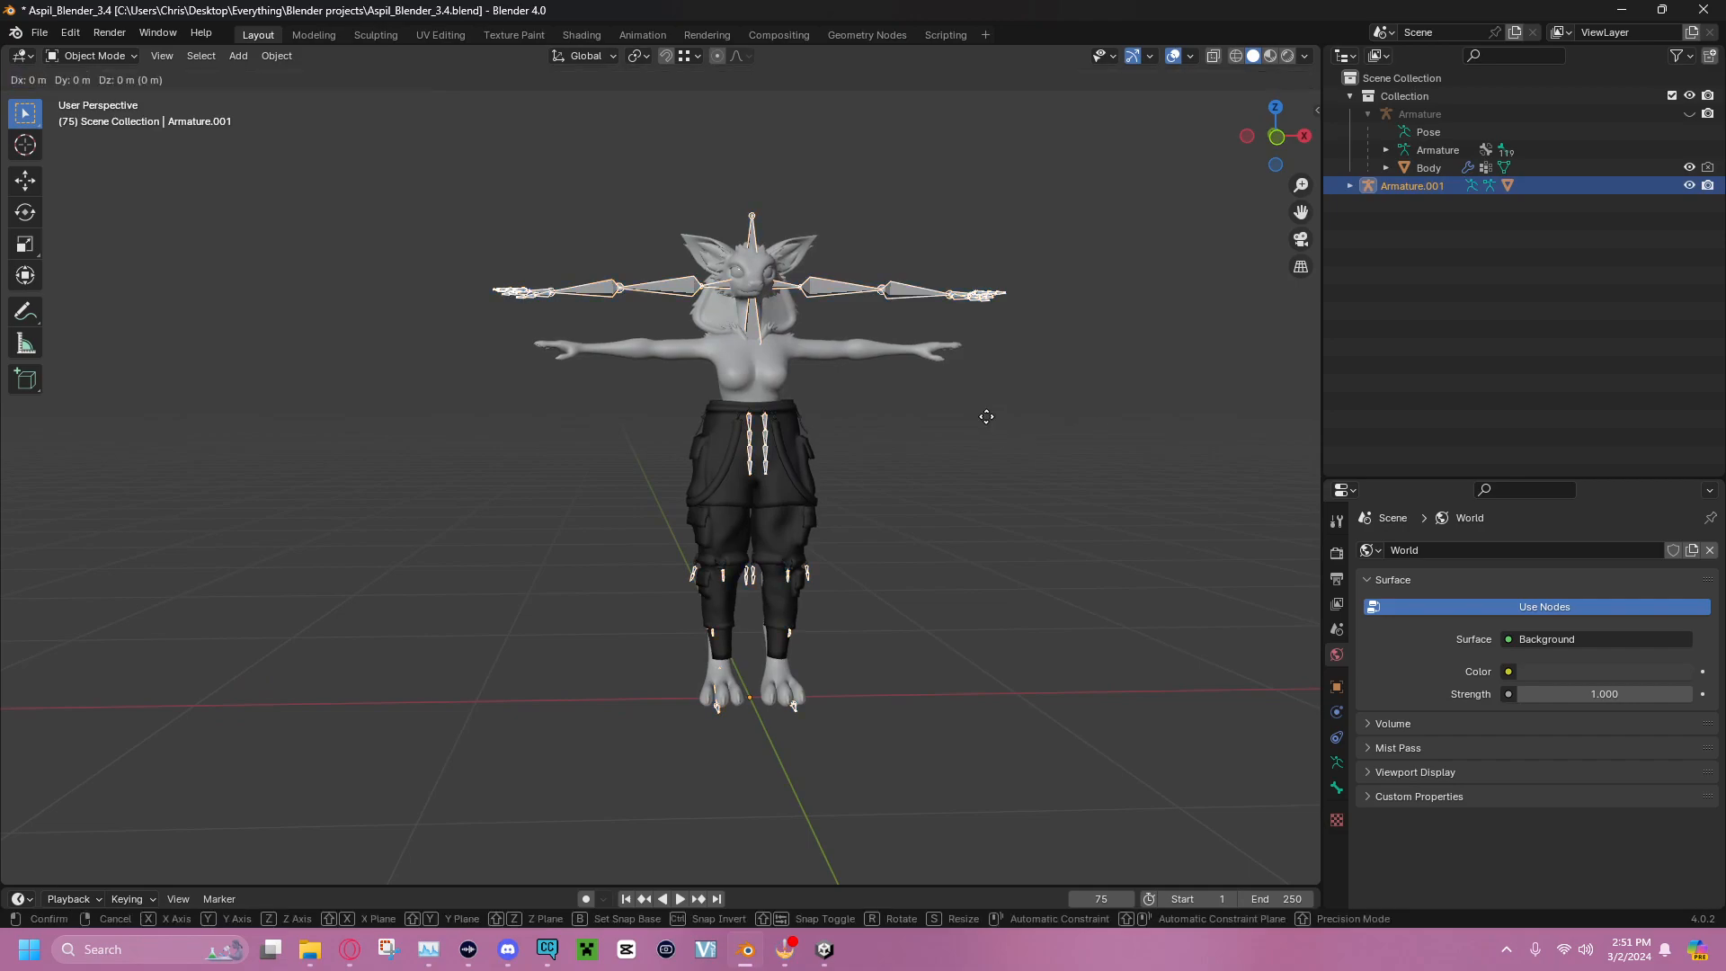
key(s)
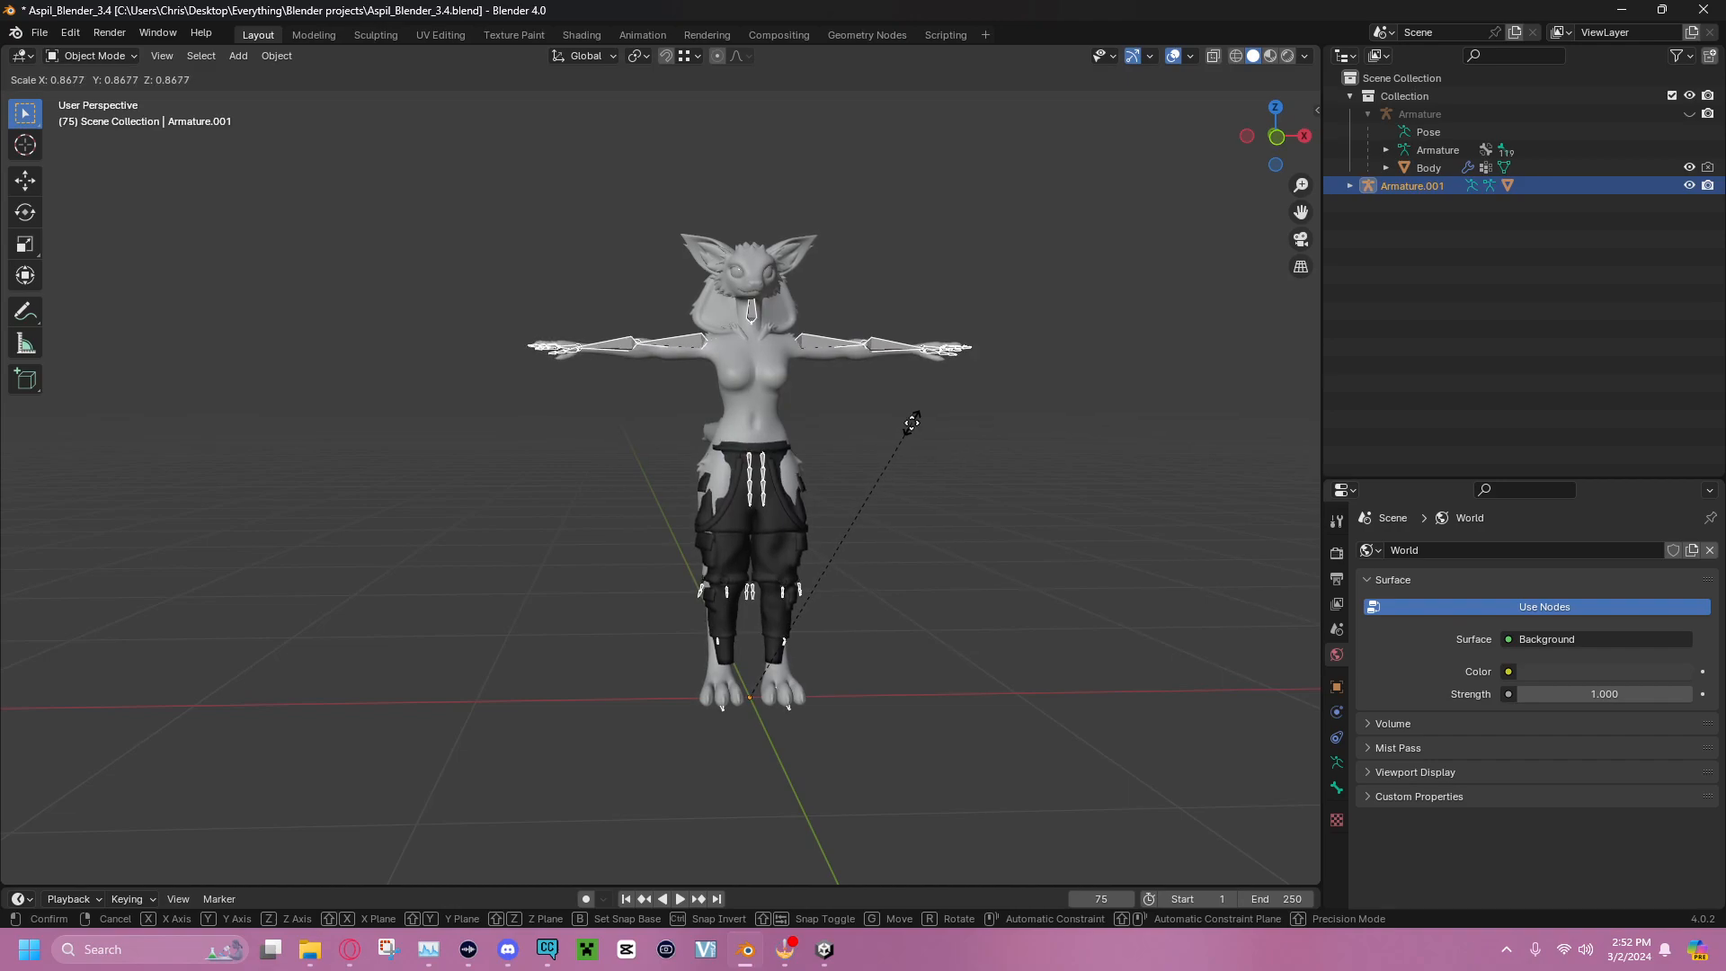
click(912, 423)
Check the fit of the scaled pants against the body from the side, up close at the waist, and in full from the front
middle_drag(912, 422, 692, 449)
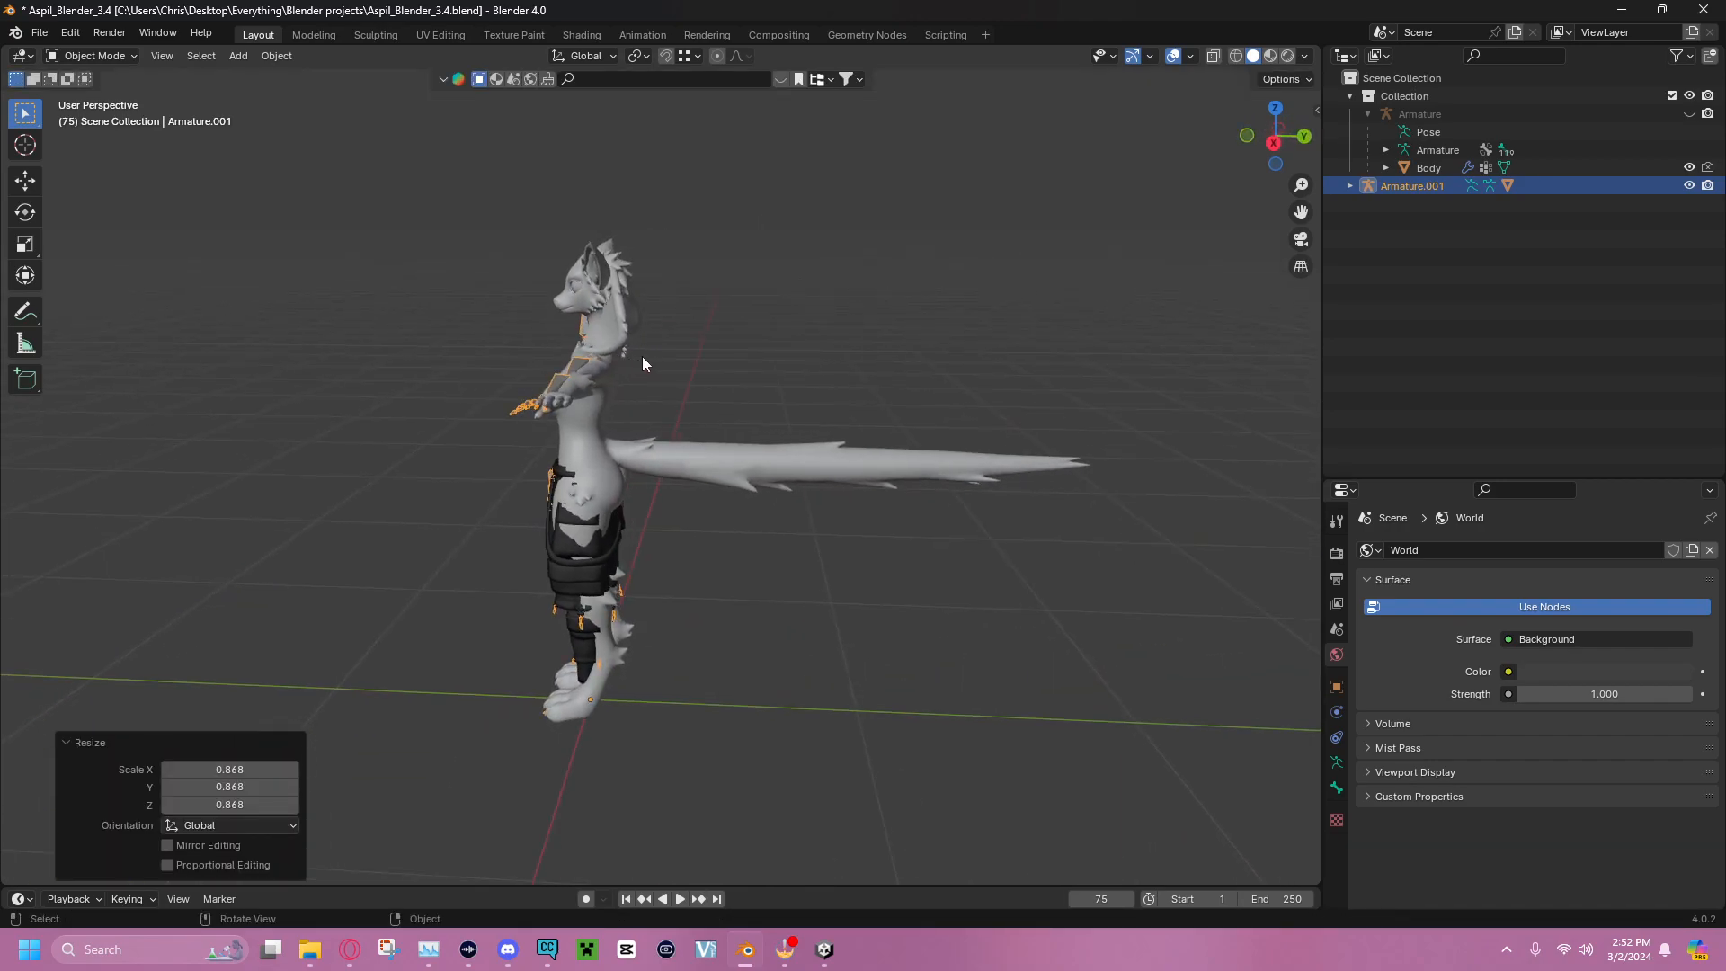
middle_drag(637, 362, 879, 327)
scroll(859, 434, up, 5)
middle_drag(867, 430, 767, 448)
scroll(762, 451, down, 5)
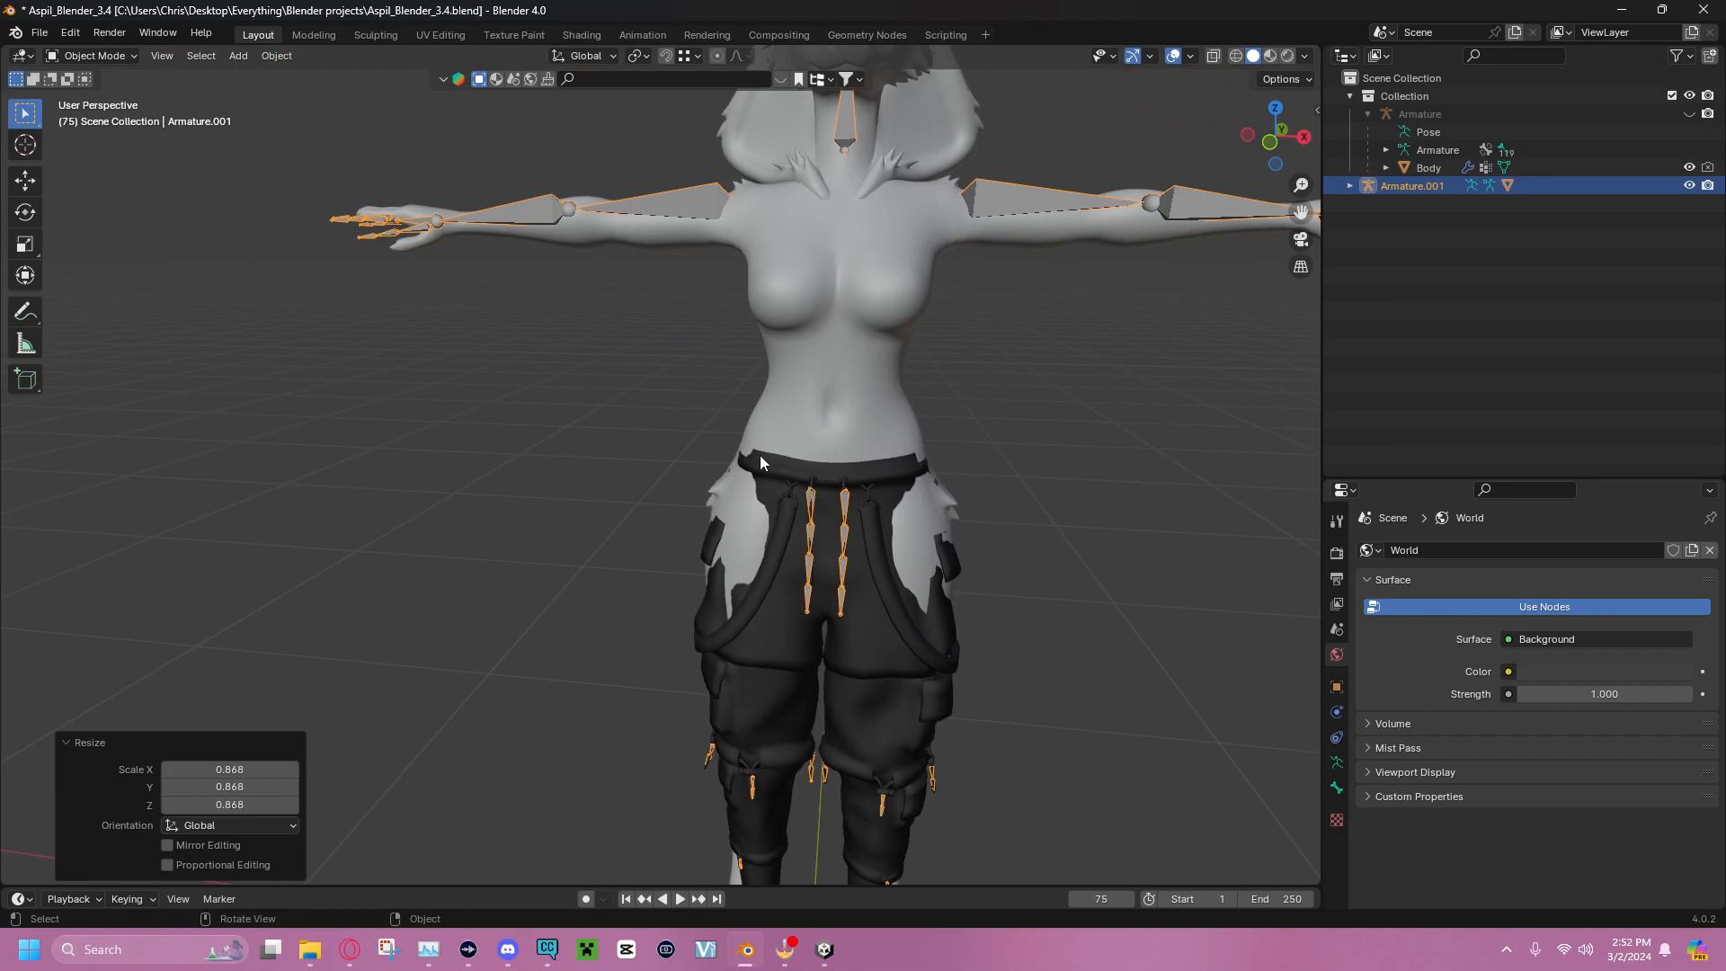
mouse_move(912, 470)
middle_down()
mouse_move(935, 424)
mouse_move(1036, 435)
mouse_move(779, 428)
mouse_move(917, 450)
middle_up()
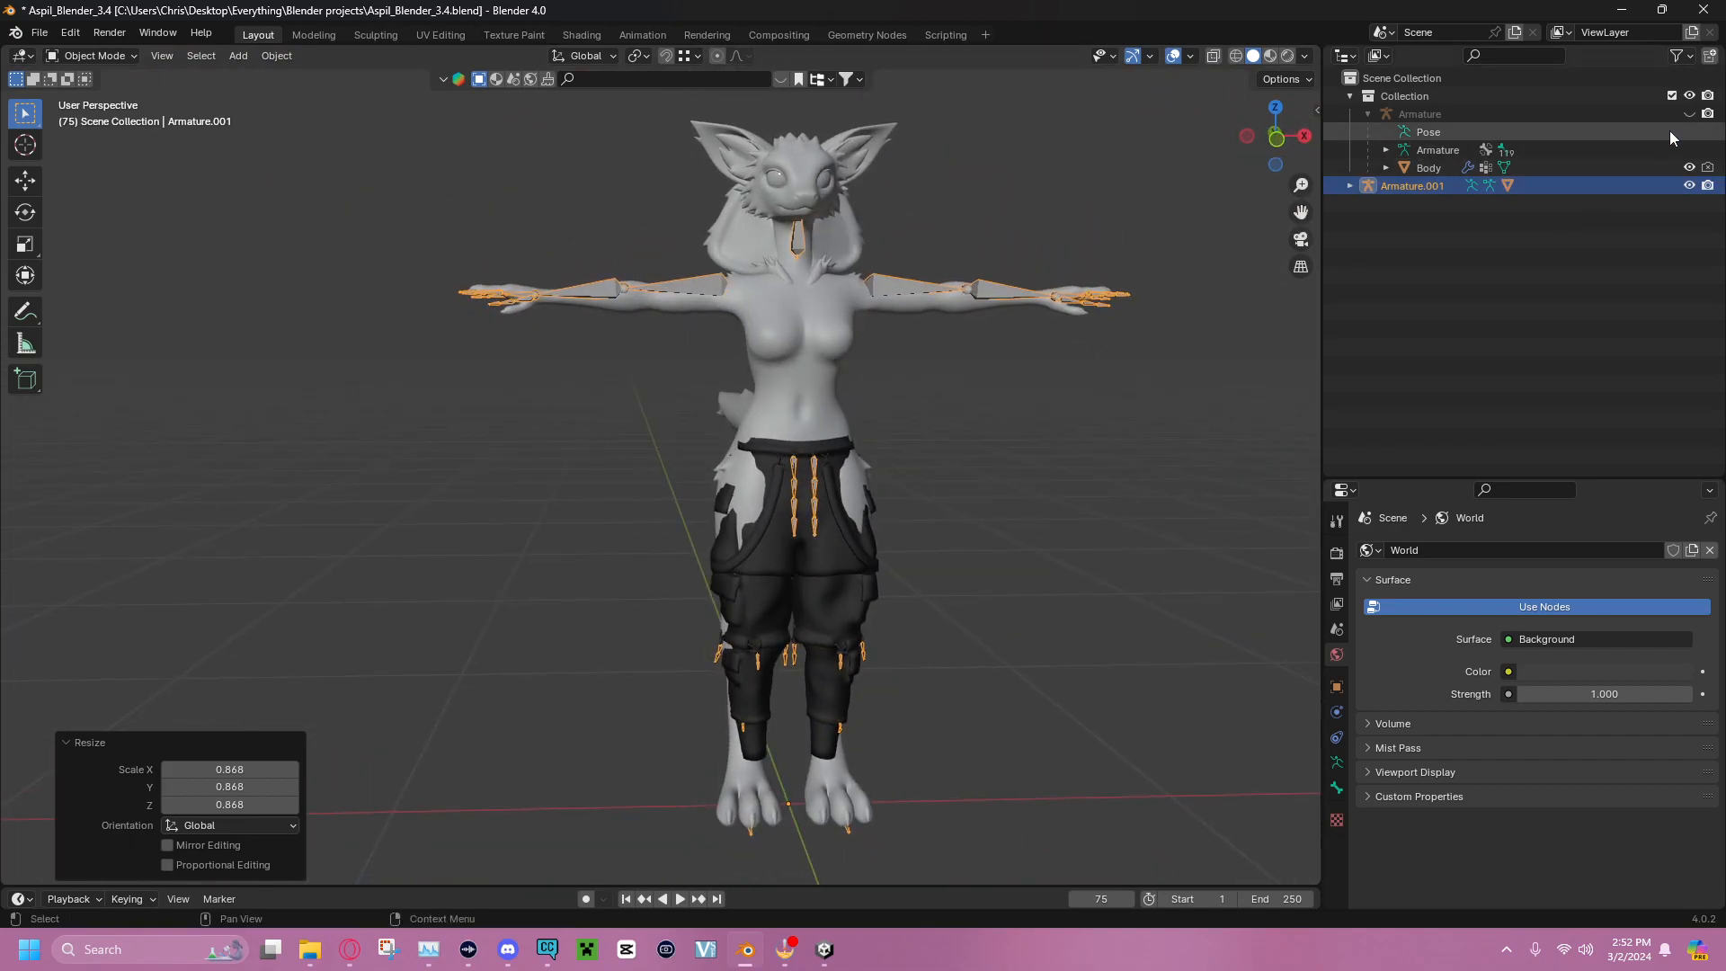
Hide the body to view the pants and their armature alone, and show it again to compare them
click(1689, 167)
click(953, 451)
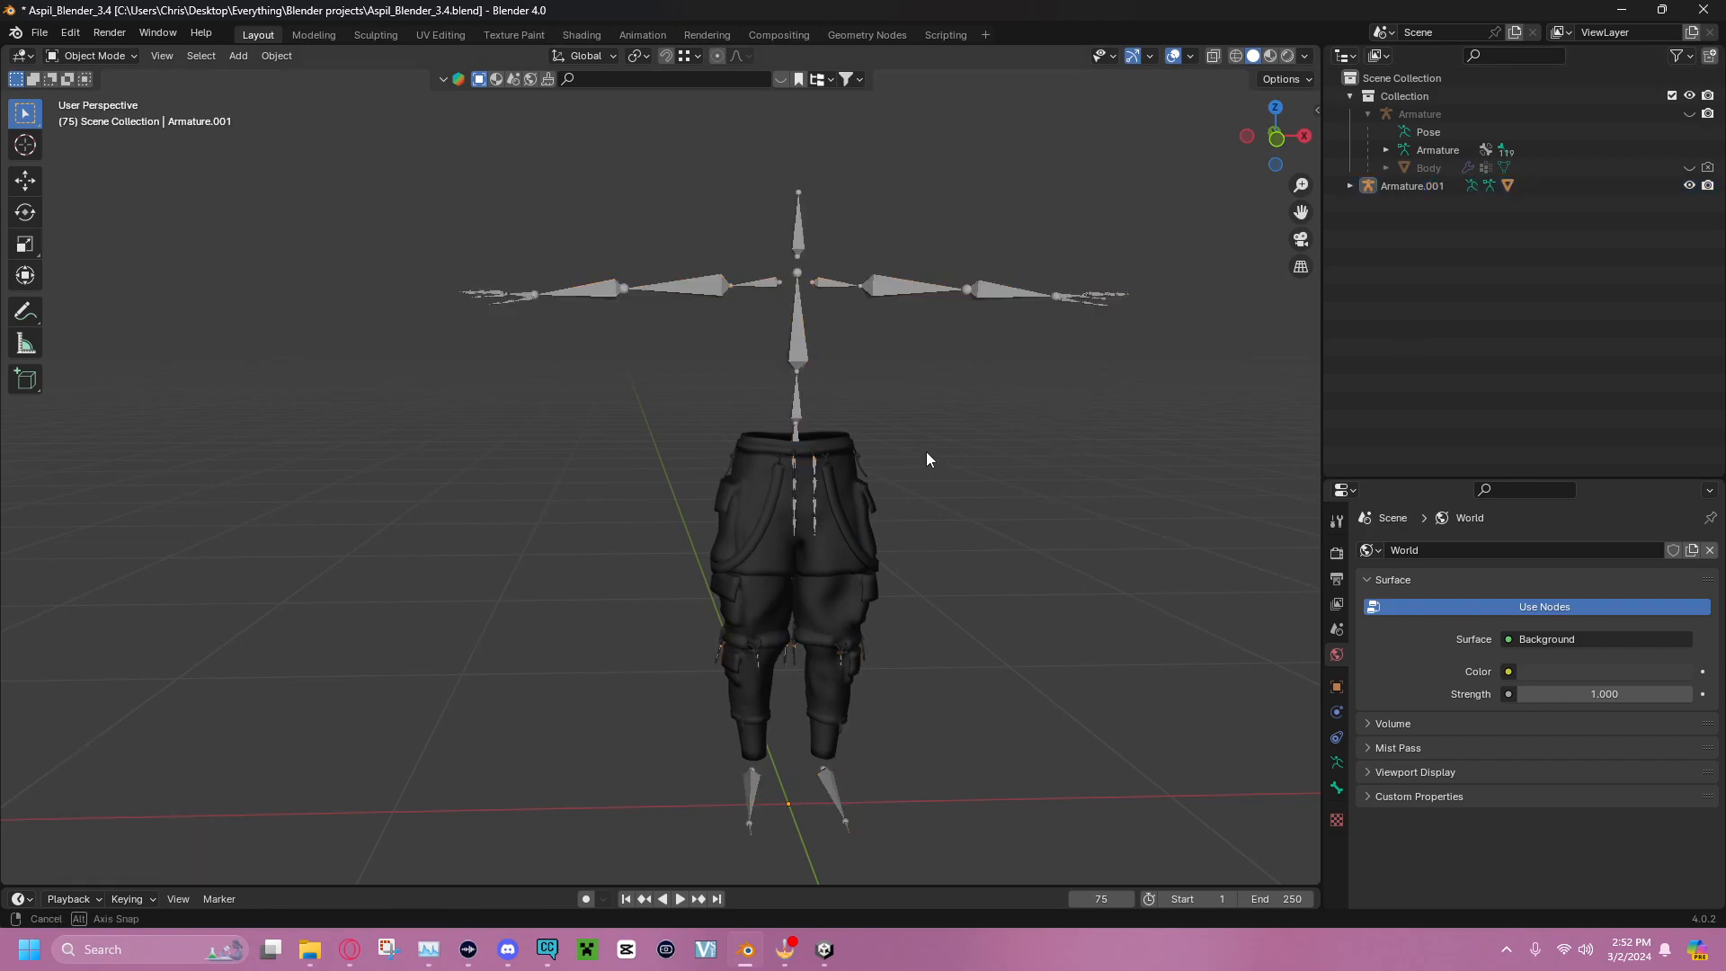
middle_drag(926, 452, 908, 449)
click(1689, 168)
middle_drag(1022, 383, 903, 456)
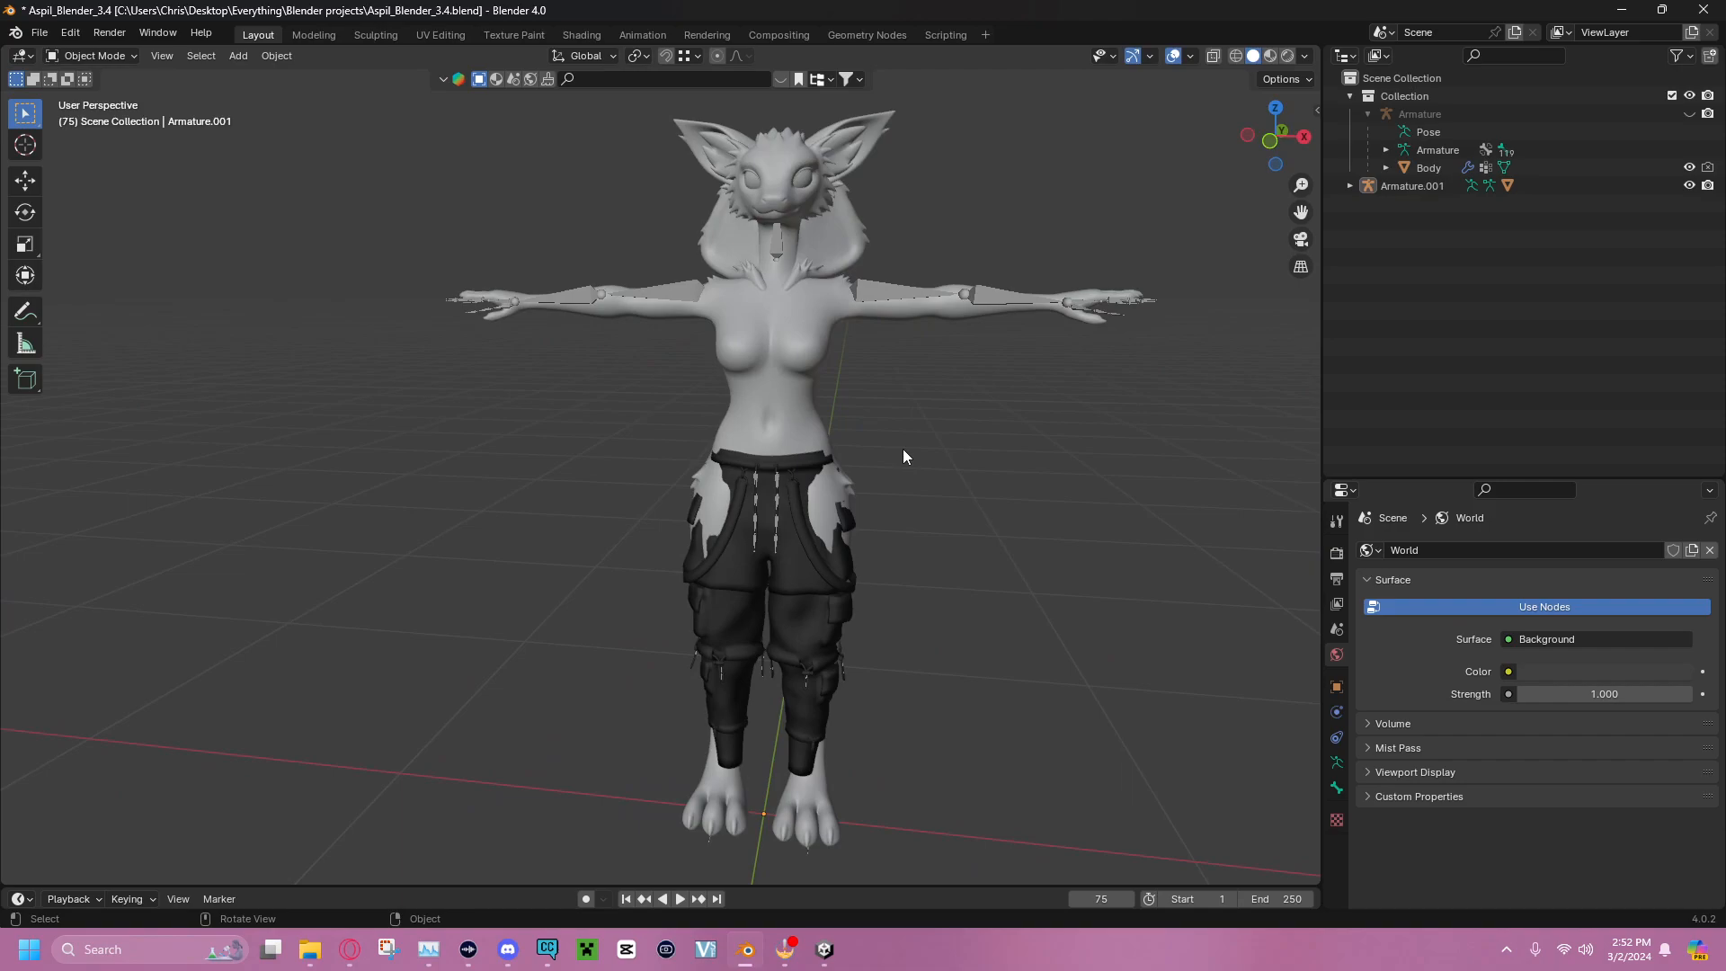
mouse_move(515, 406)
middle_down()
mouse_move(571, 403)
mouse_move(536, 411)
middle_up()
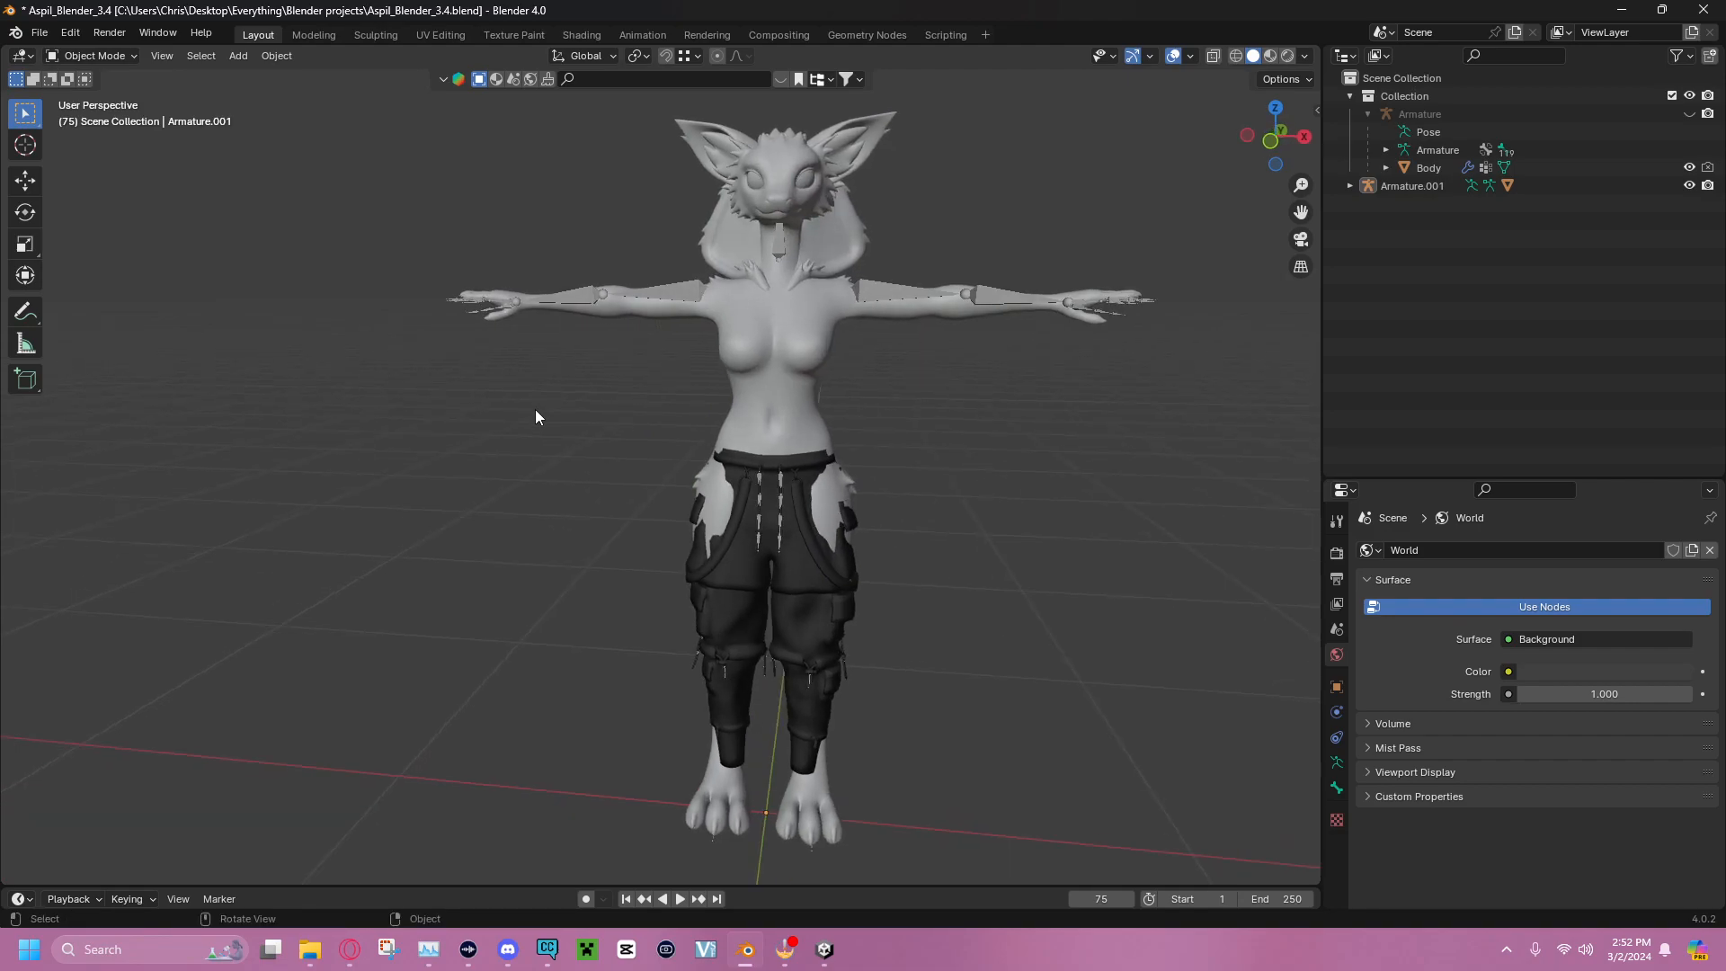
Select all visible objects, apply all their transforms, and clear the selection
key(a)
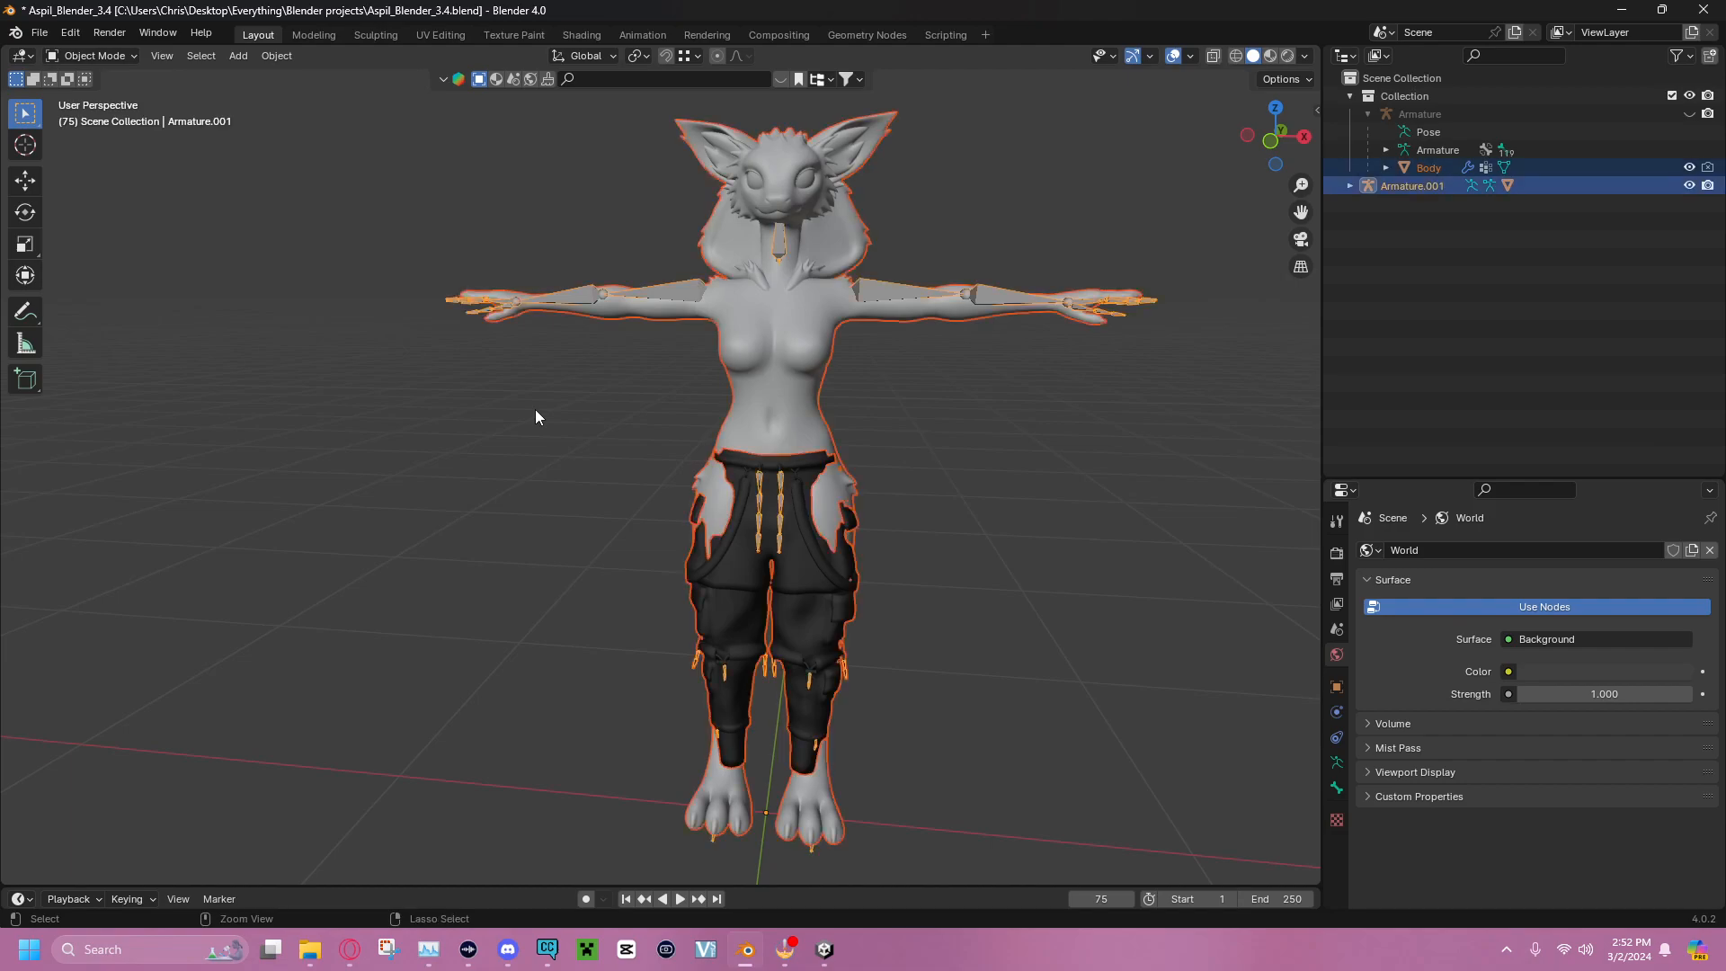
key(ctrl+a)
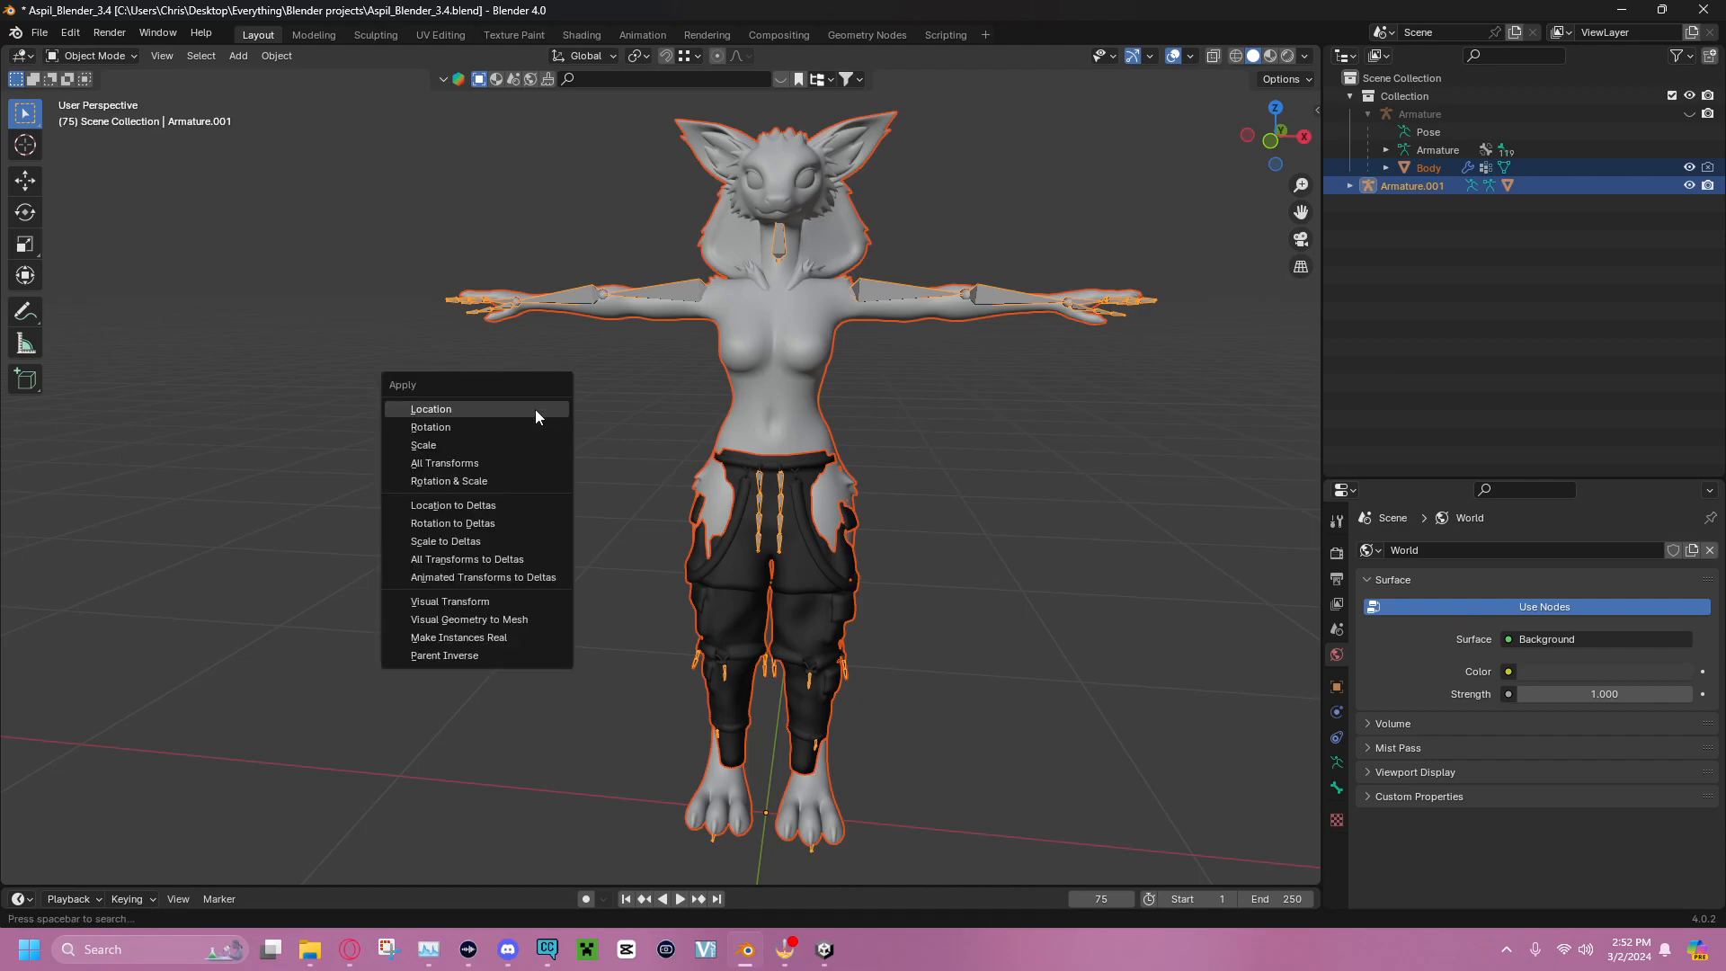
click(504, 466)
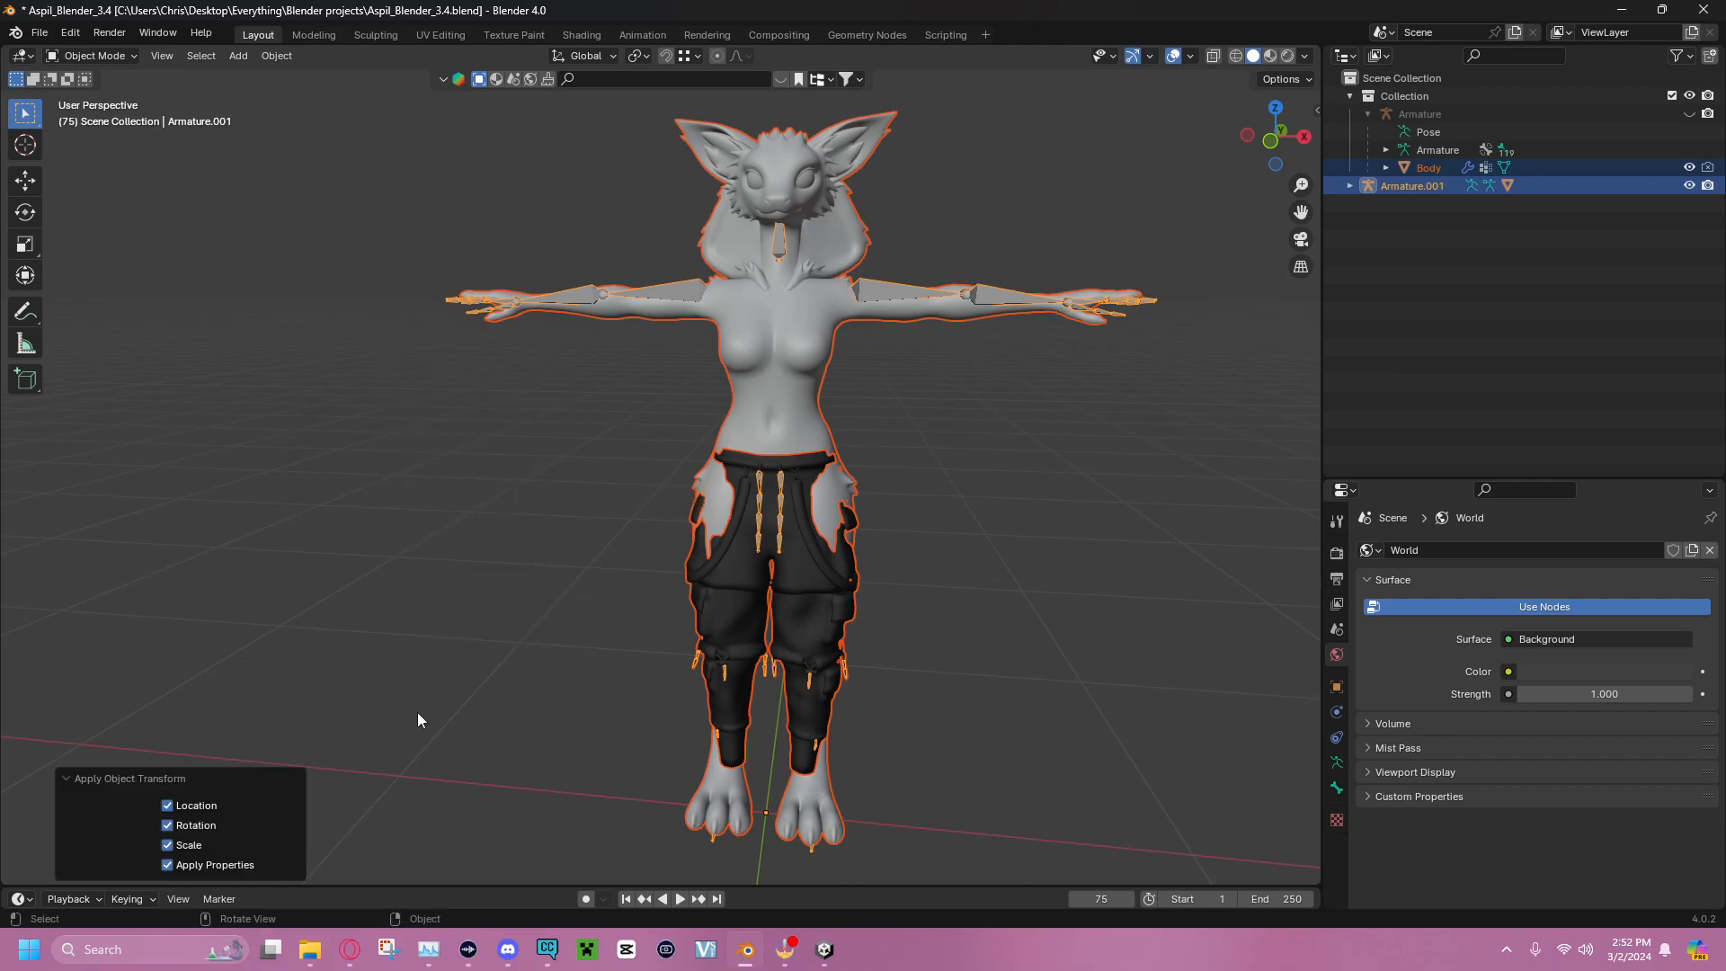
click(459, 442)
mouse_move(458, 441)
middle_down()
mouse_move(580, 412)
mouse_move(771, 415)
mouse_move(455, 445)
middle_up()
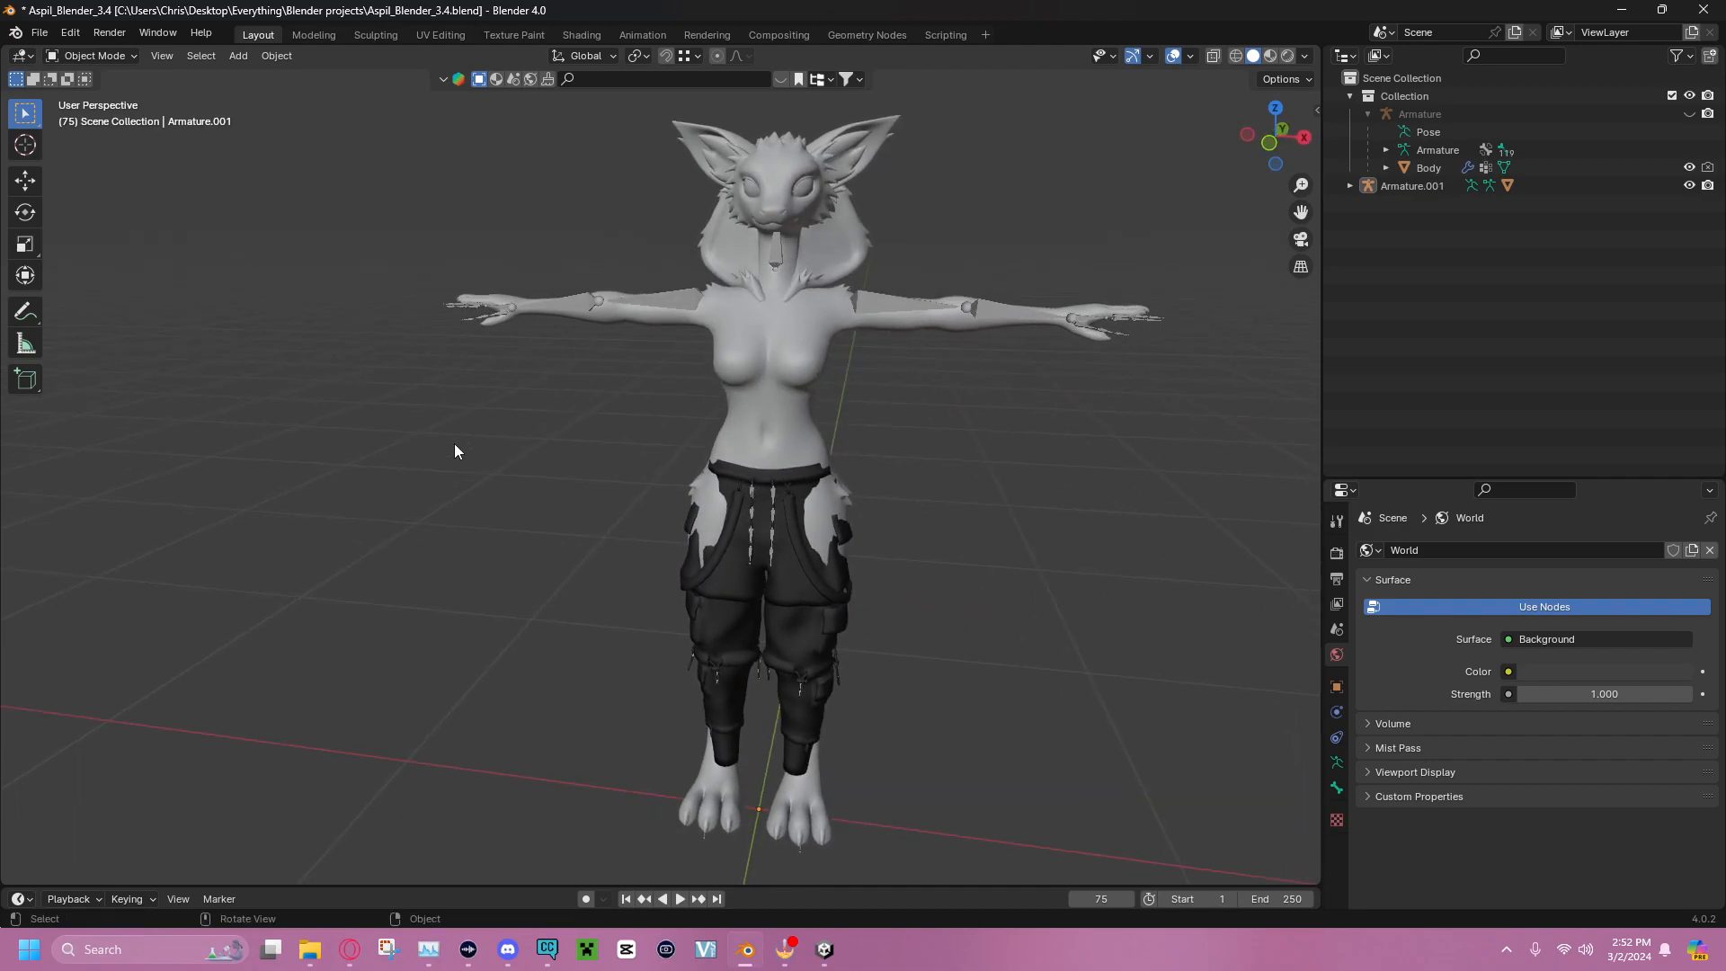
Hide the body, select the pants armature, and put it into Edit Mode
click(1690, 167)
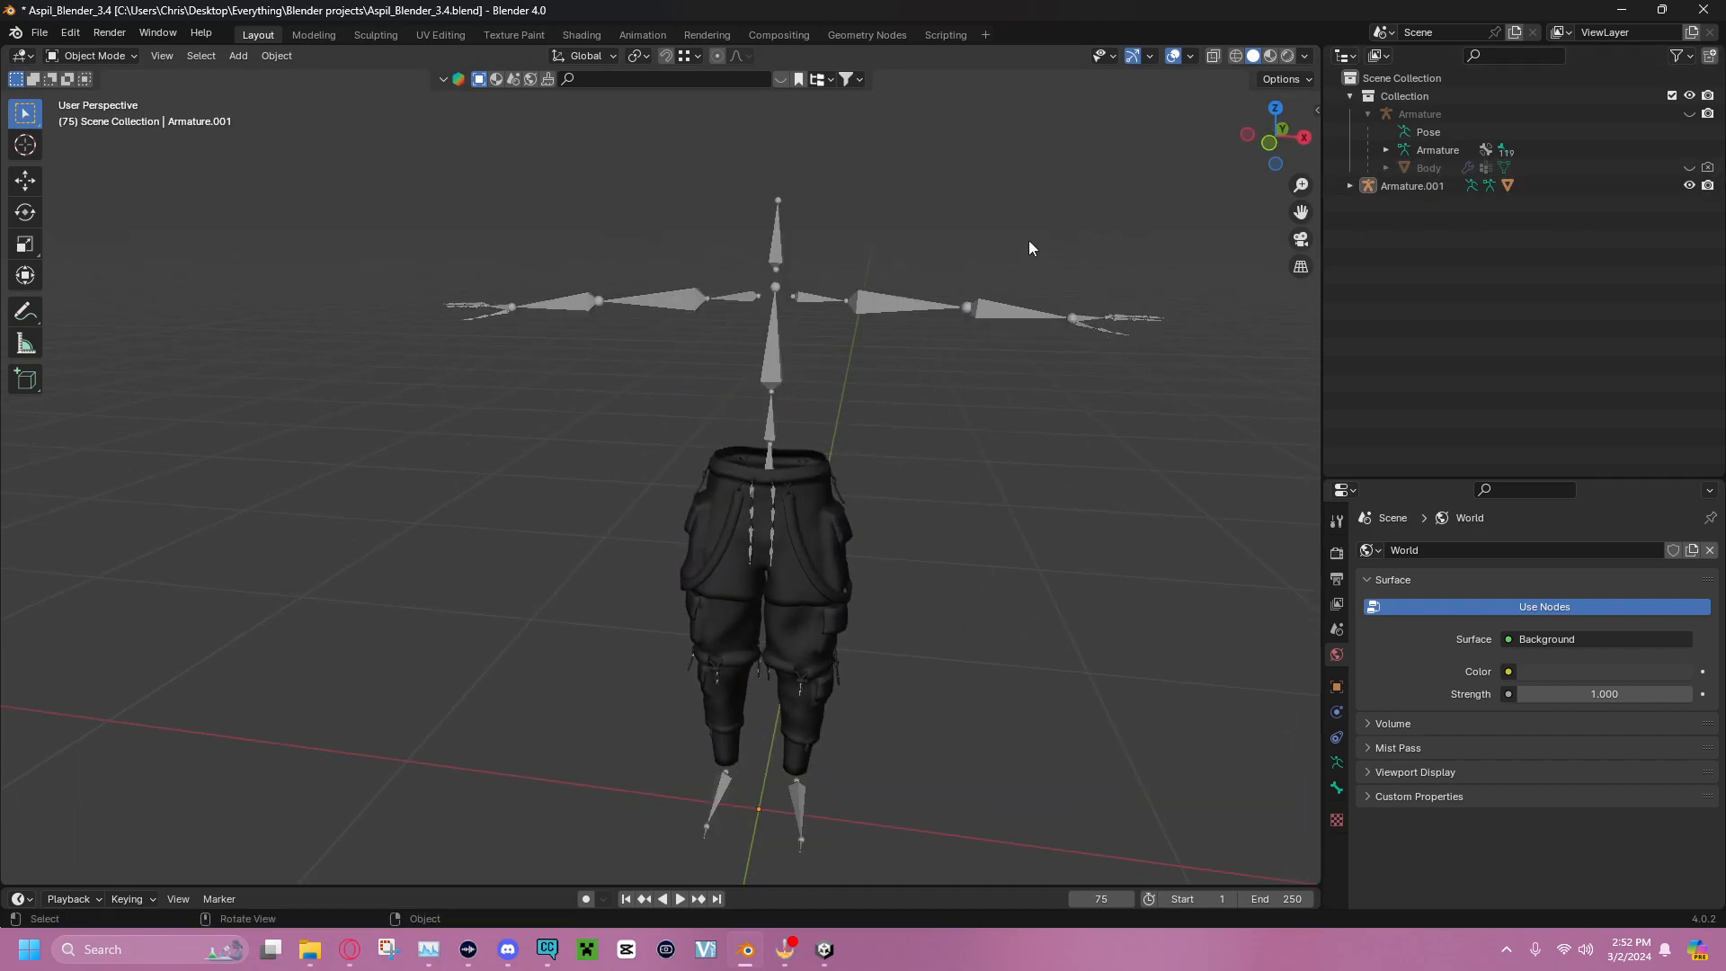
middle_drag(1049, 245, 931, 196)
click(703, 288)
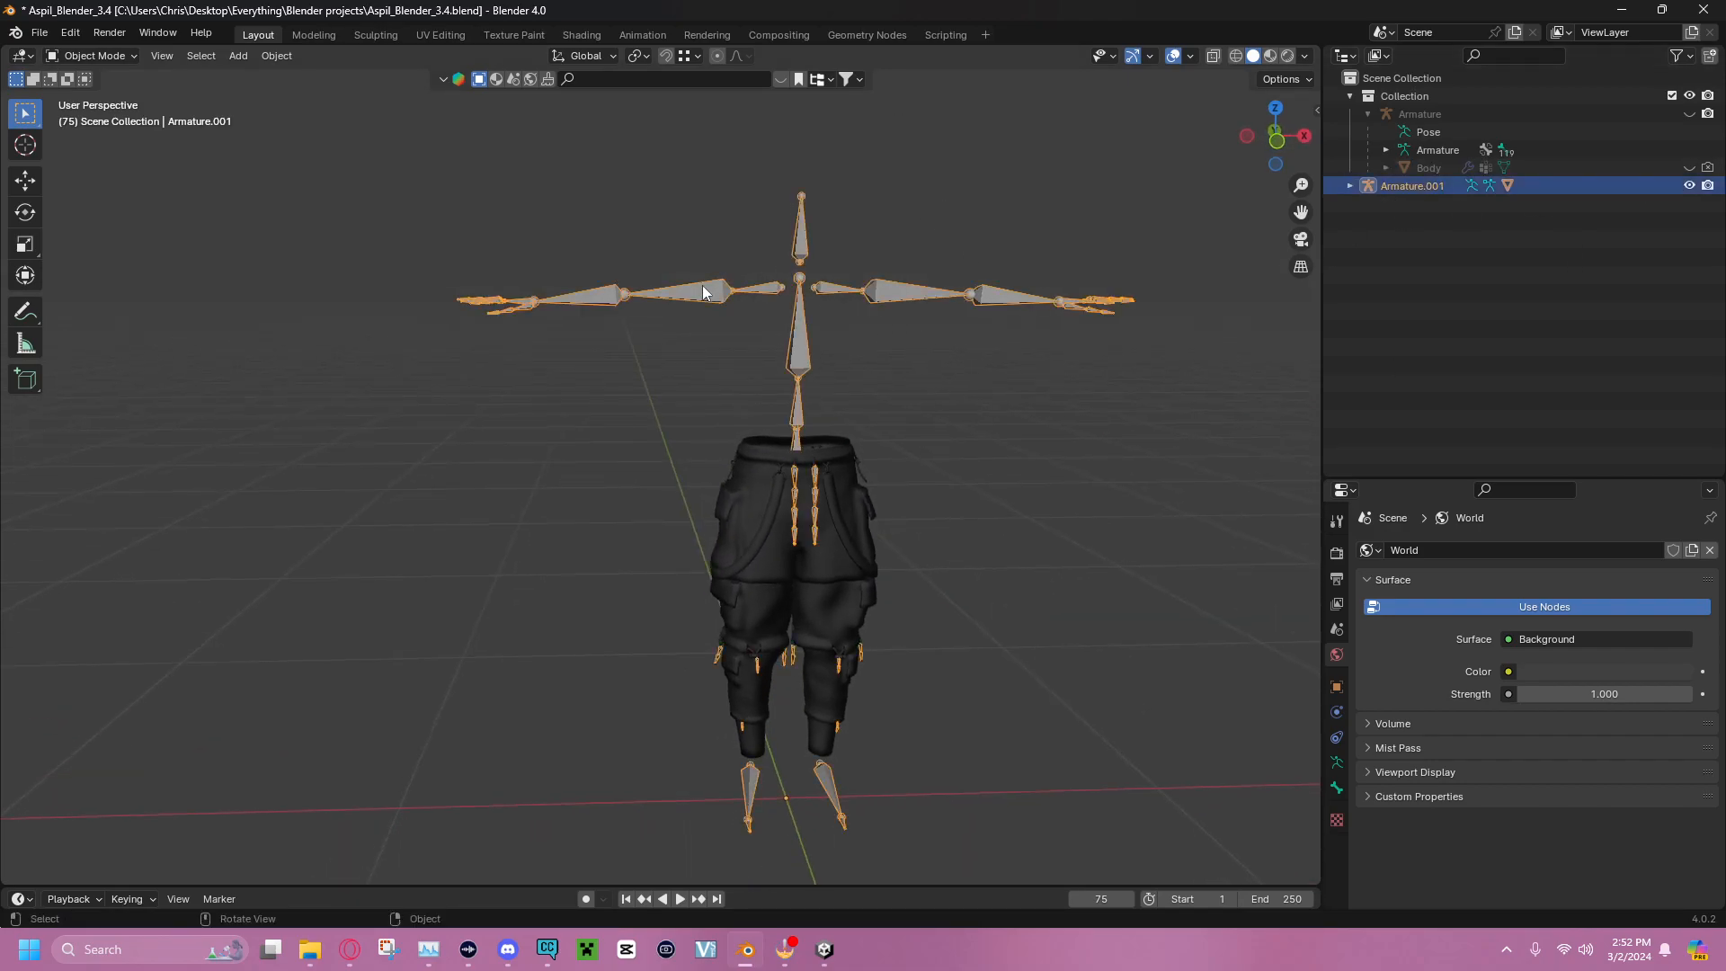
middle_drag(635, 406, 915, 352)
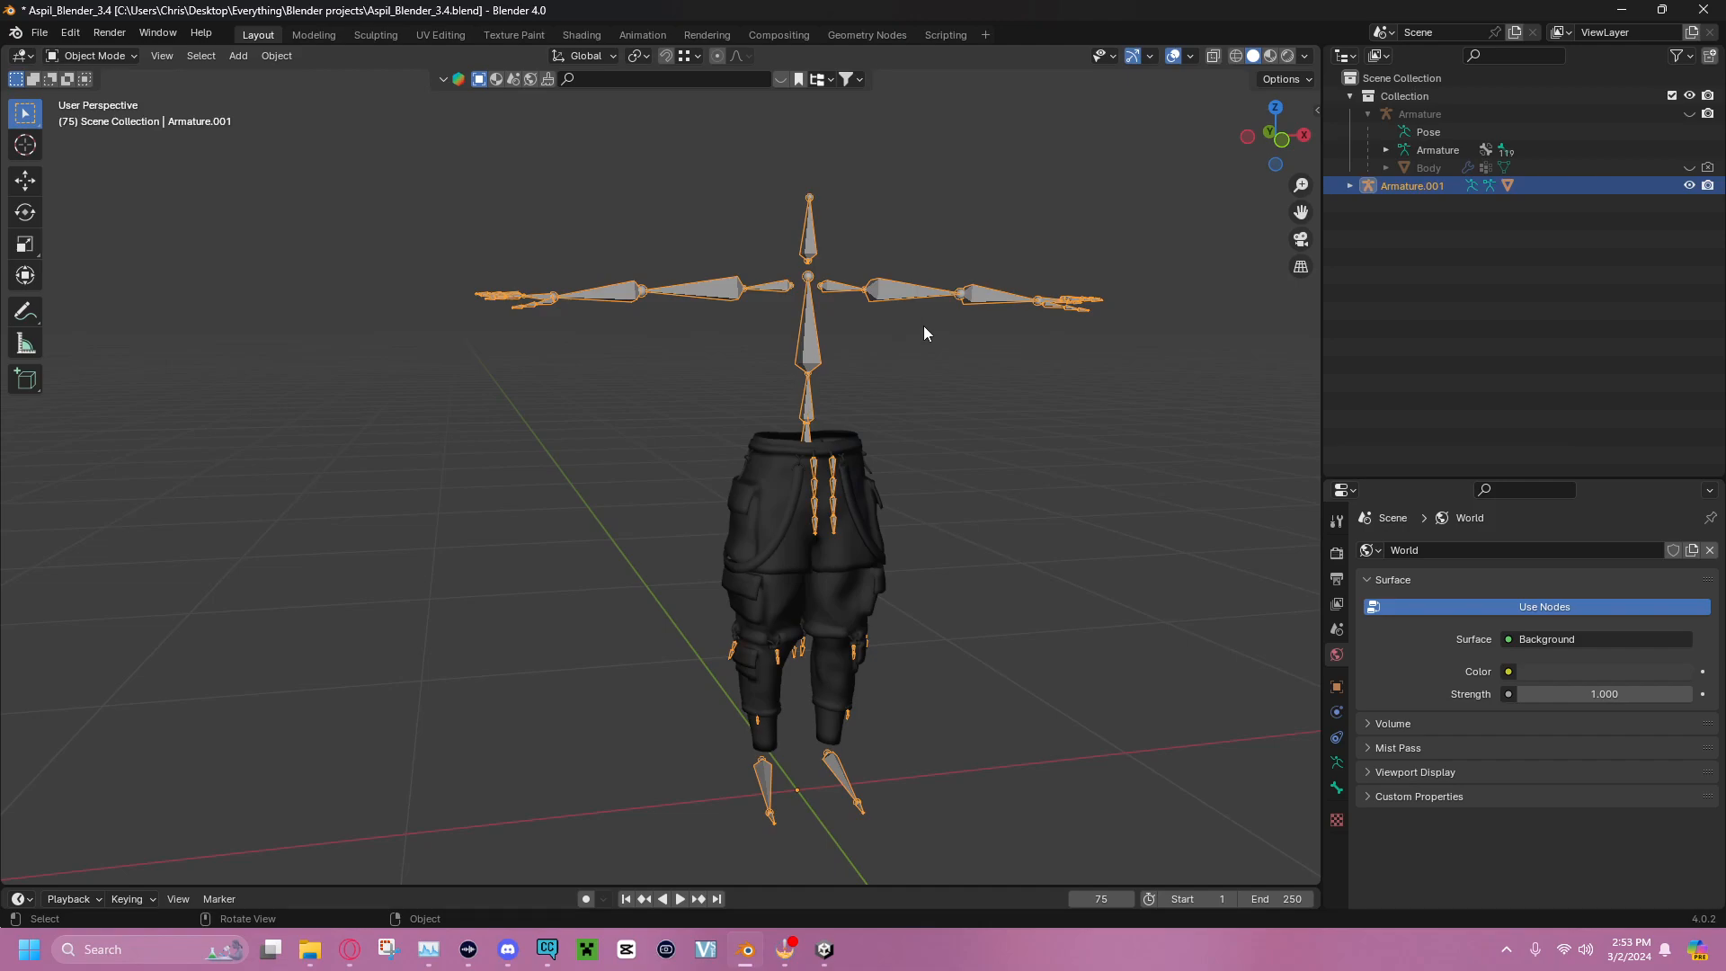
middle_drag(940, 325, 775, 426)
click(914, 355)
scroll(768, 434, up, 3)
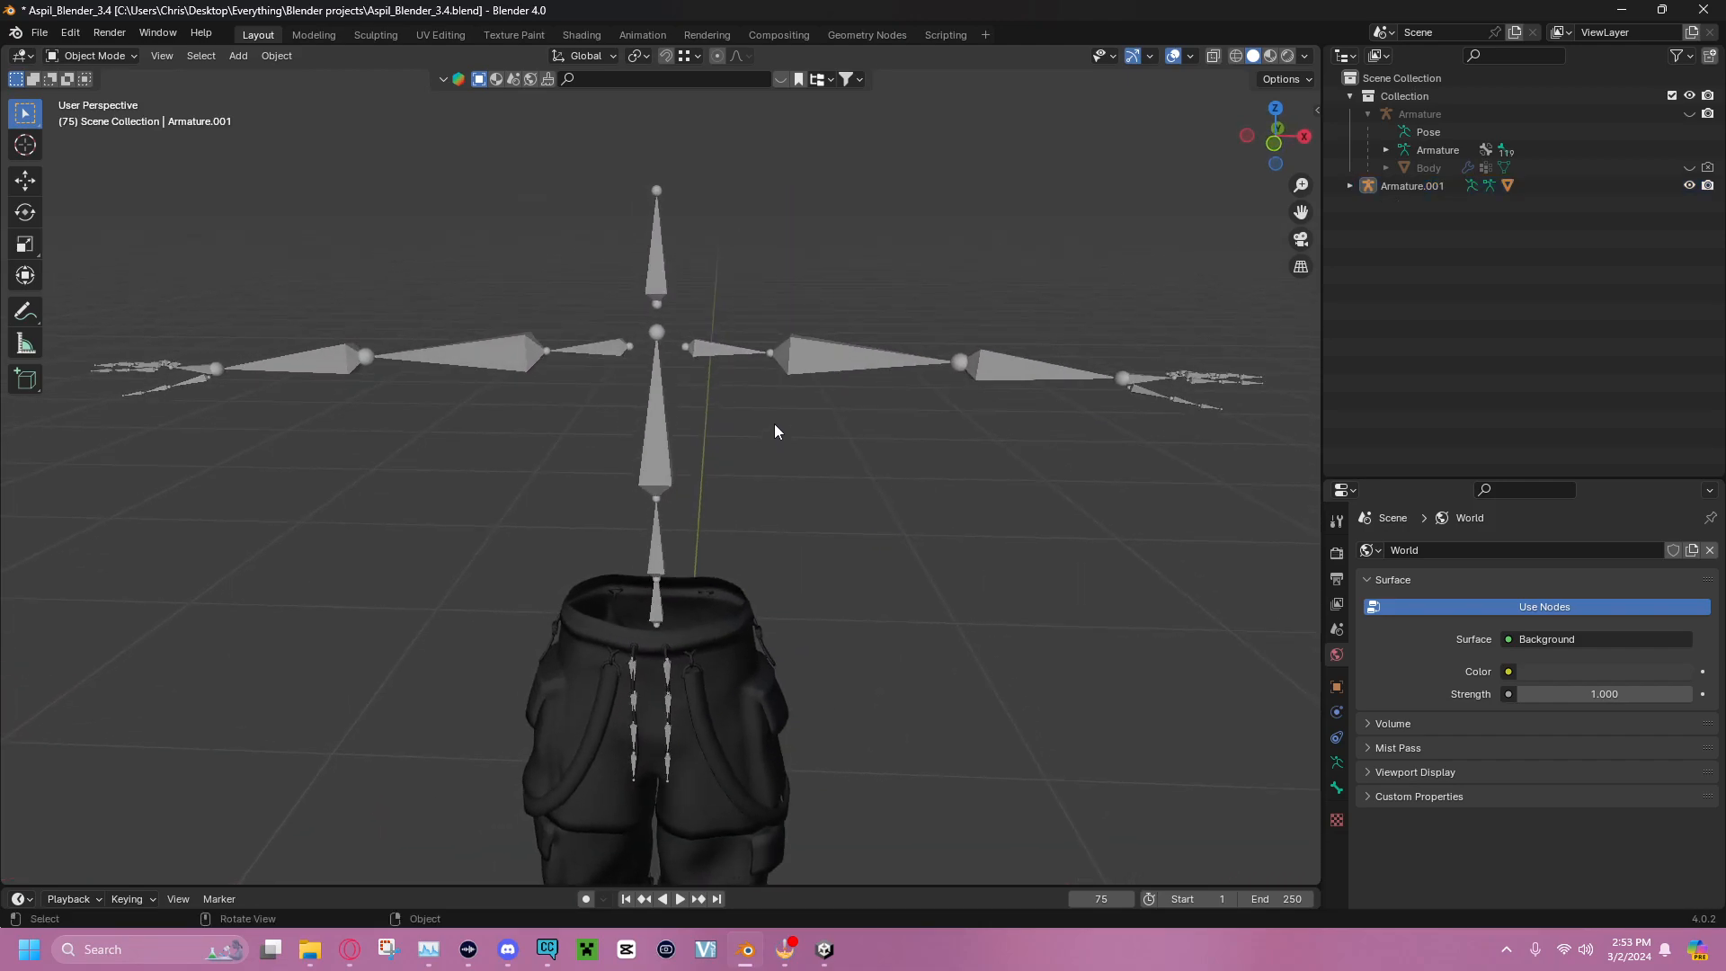
click(809, 351)
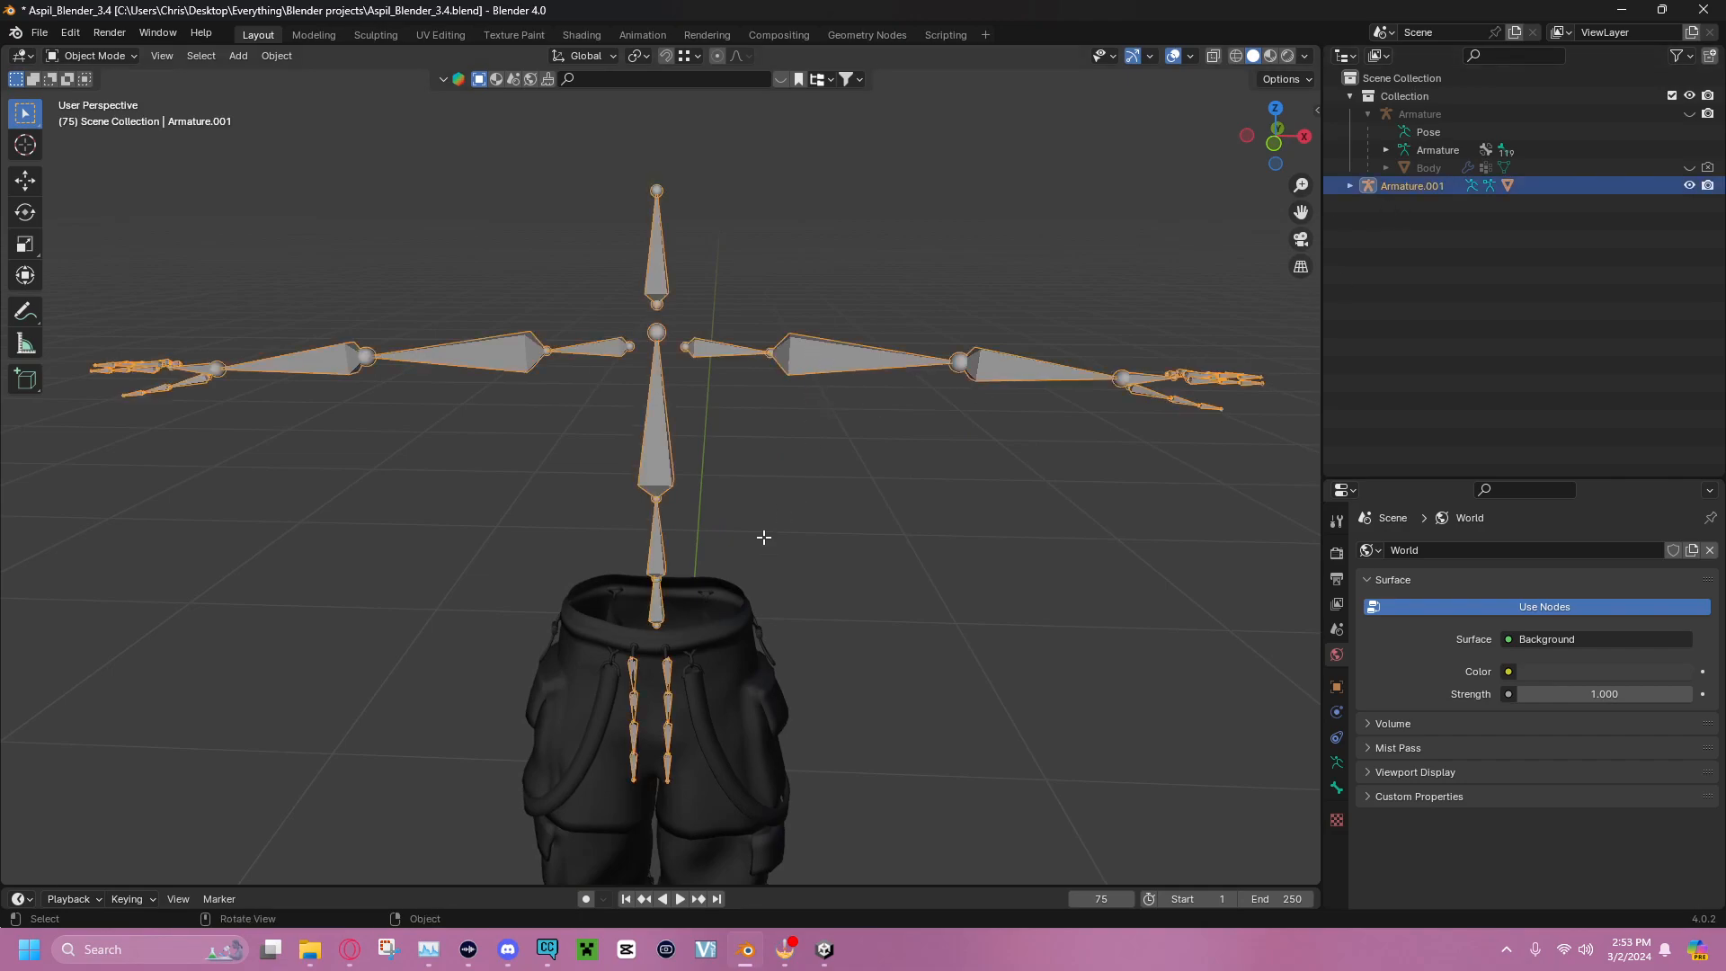
key(Tab)
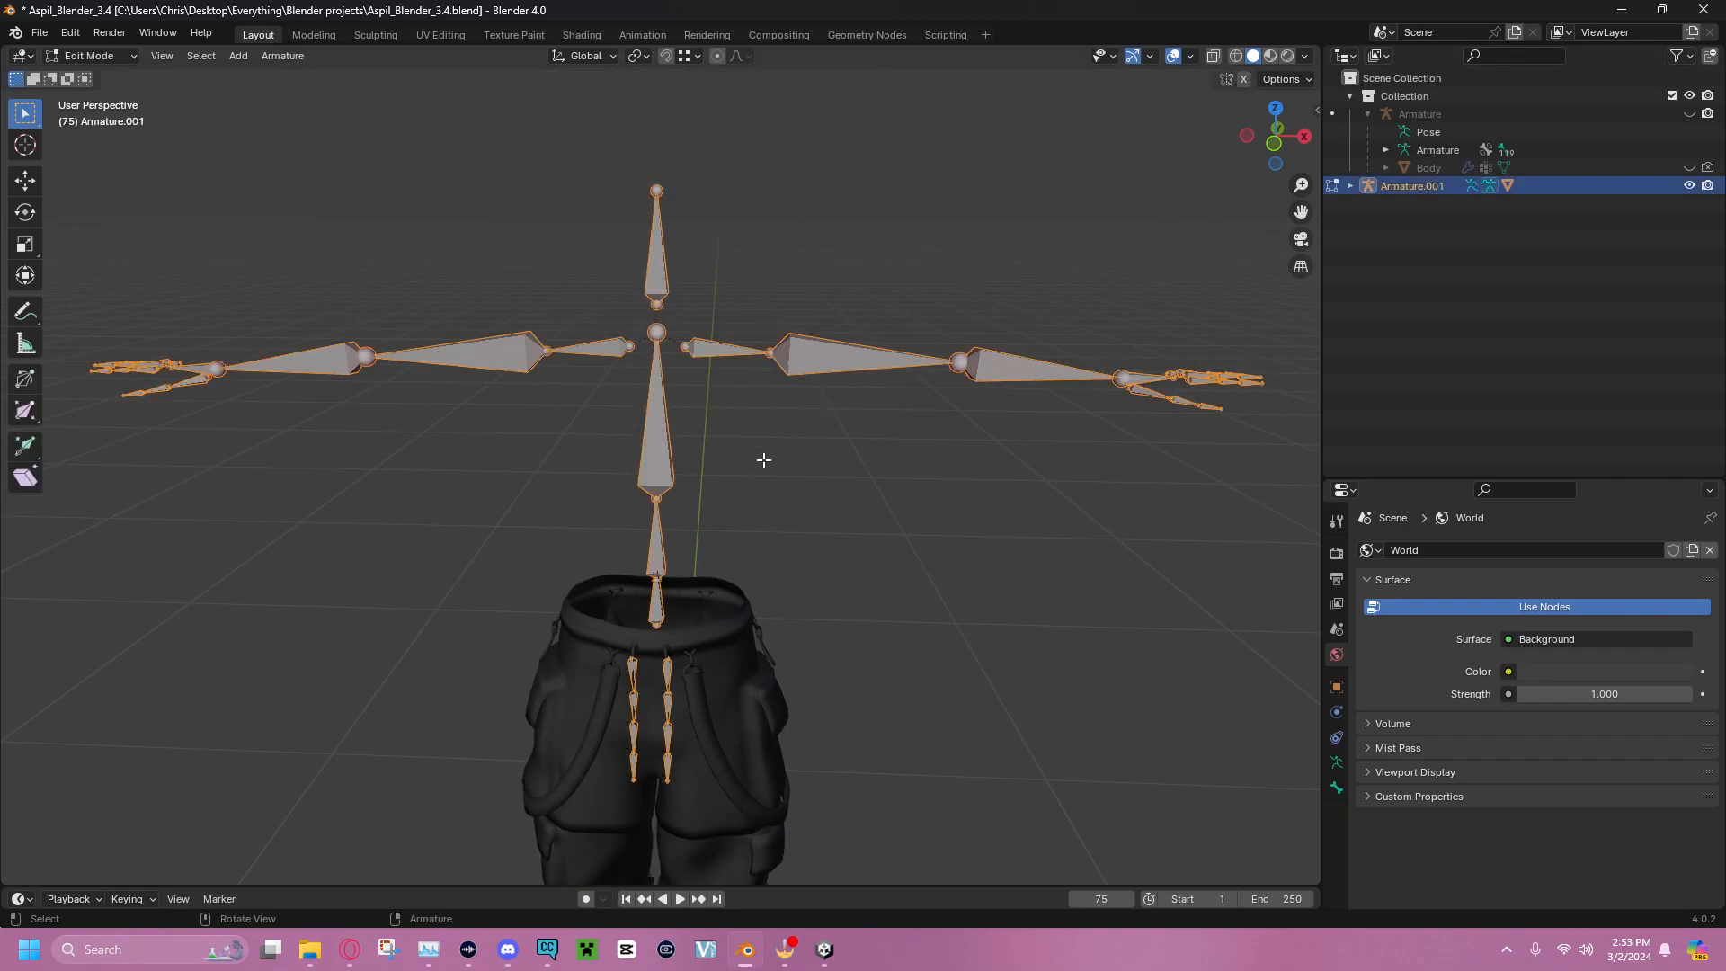
Select the shoulder, arm and hand bones on both sides of the pants armature and delete them
click(490, 154)
drag(416, 138, 522, 236)
drag(316, 162, 339, 189)
scroll(321, 224, down, 3)
drag(269, 271, 663, 423)
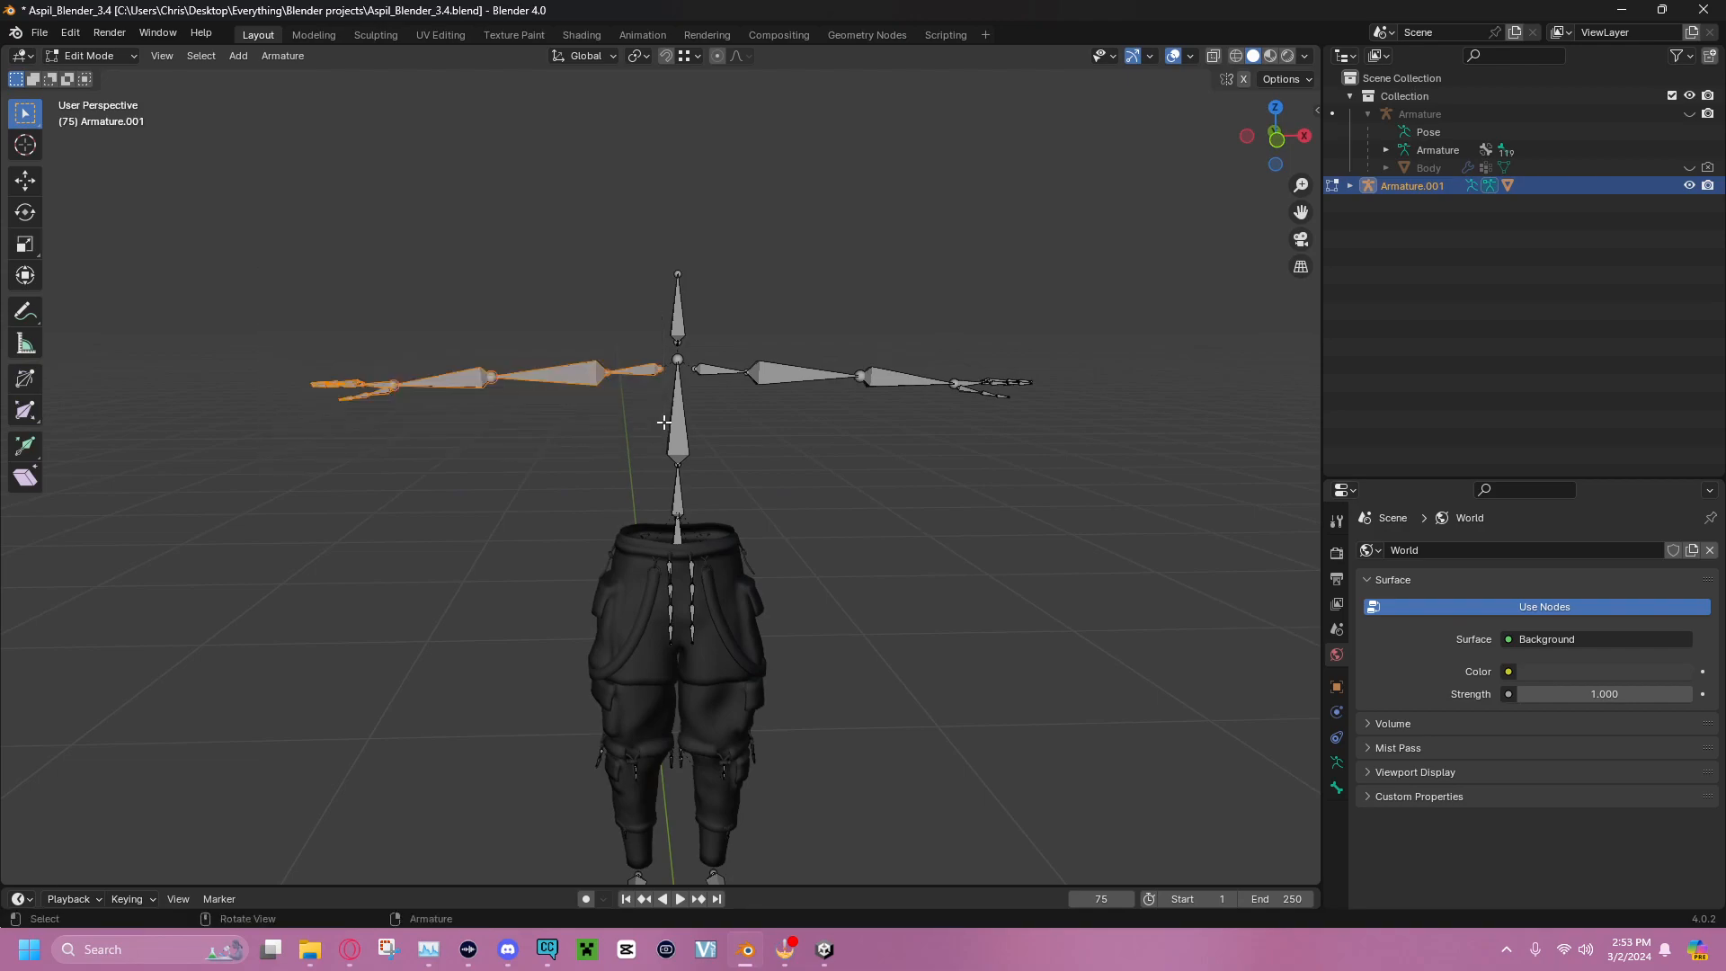
shift+drag(696, 333, 1106, 421)
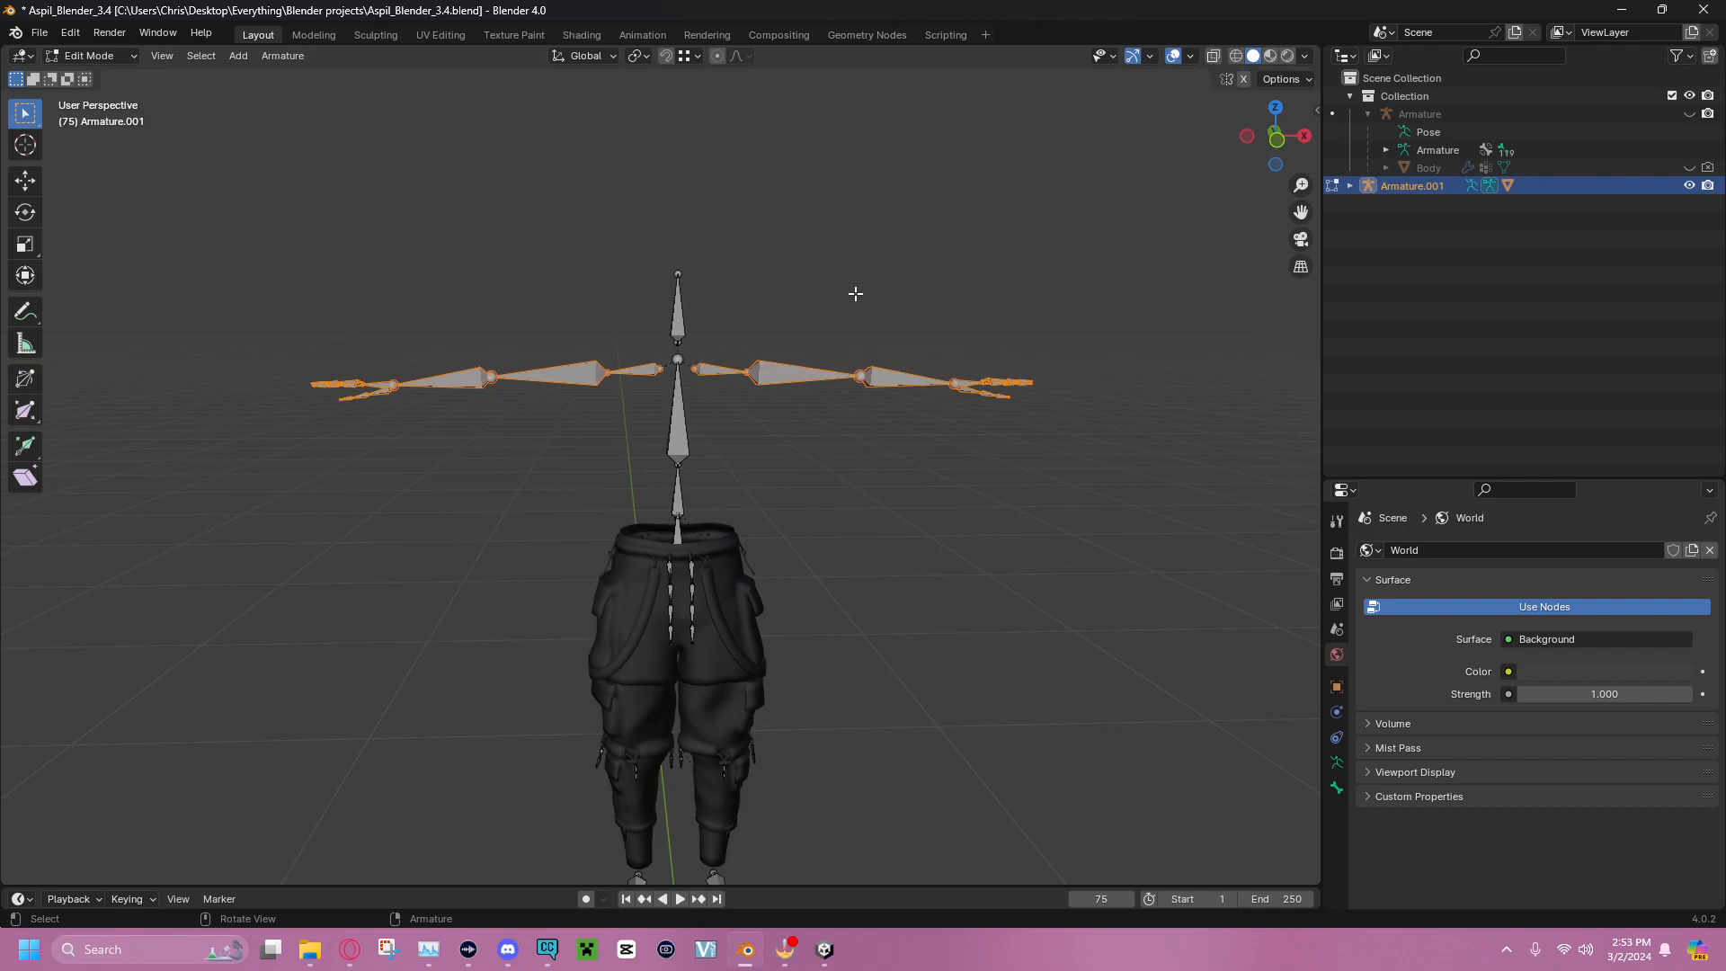
shift+drag(812, 153, 1029, 298)
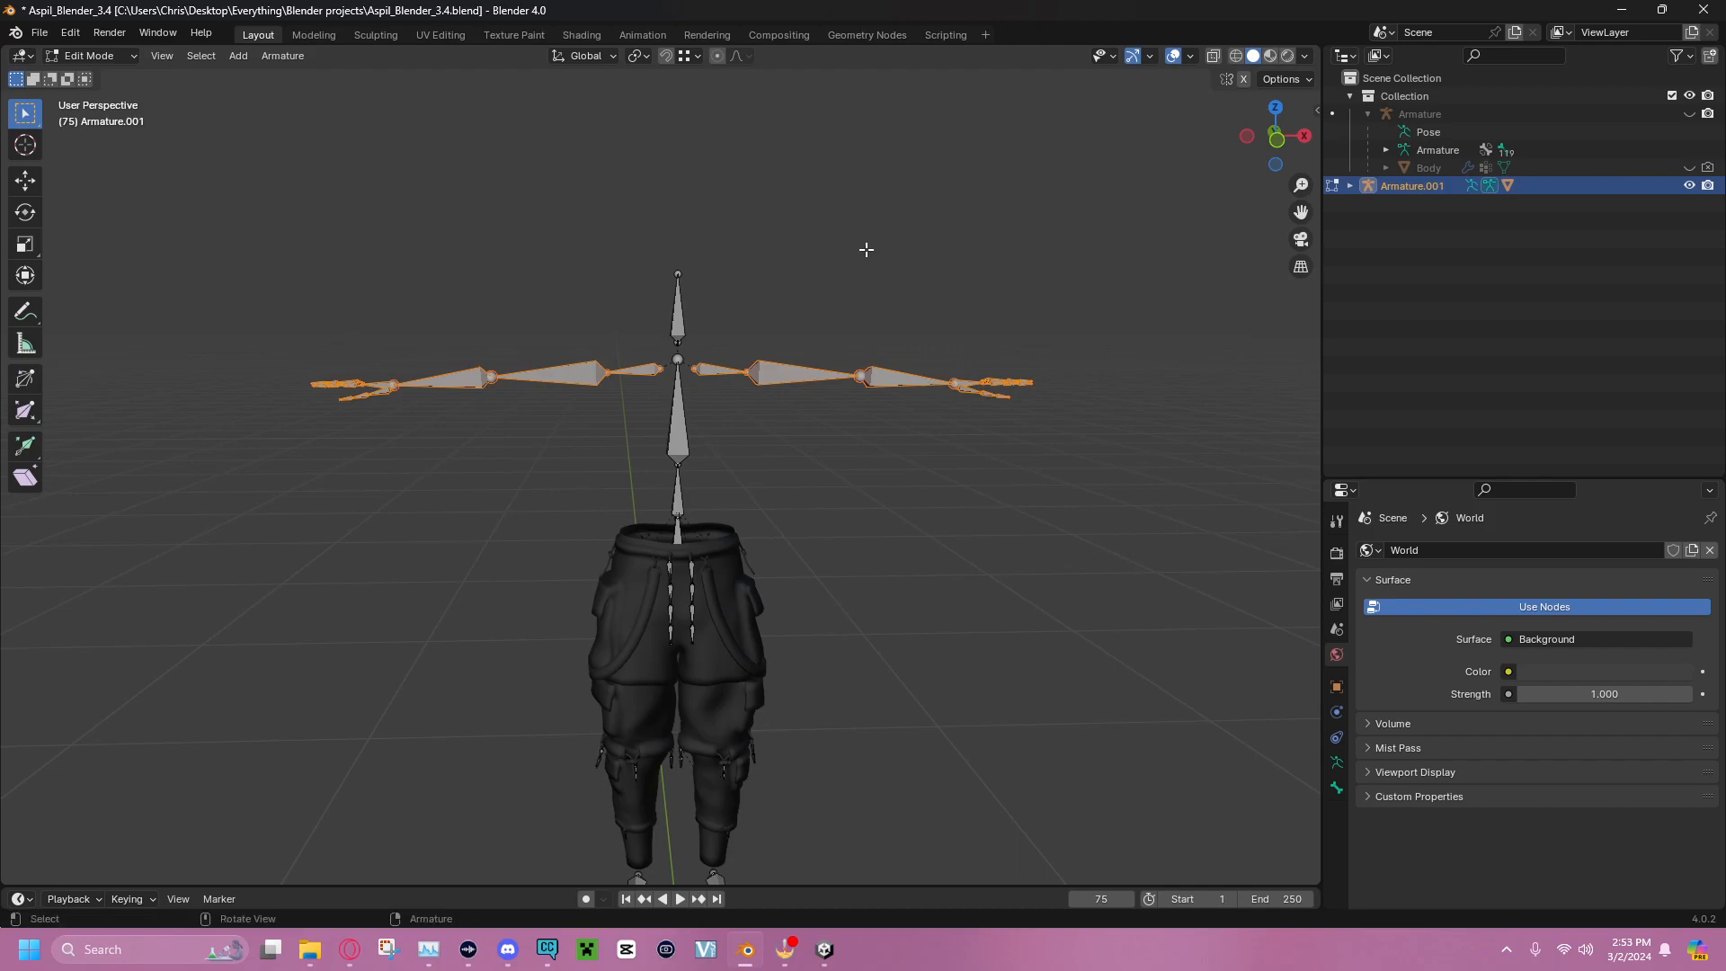
key(x)
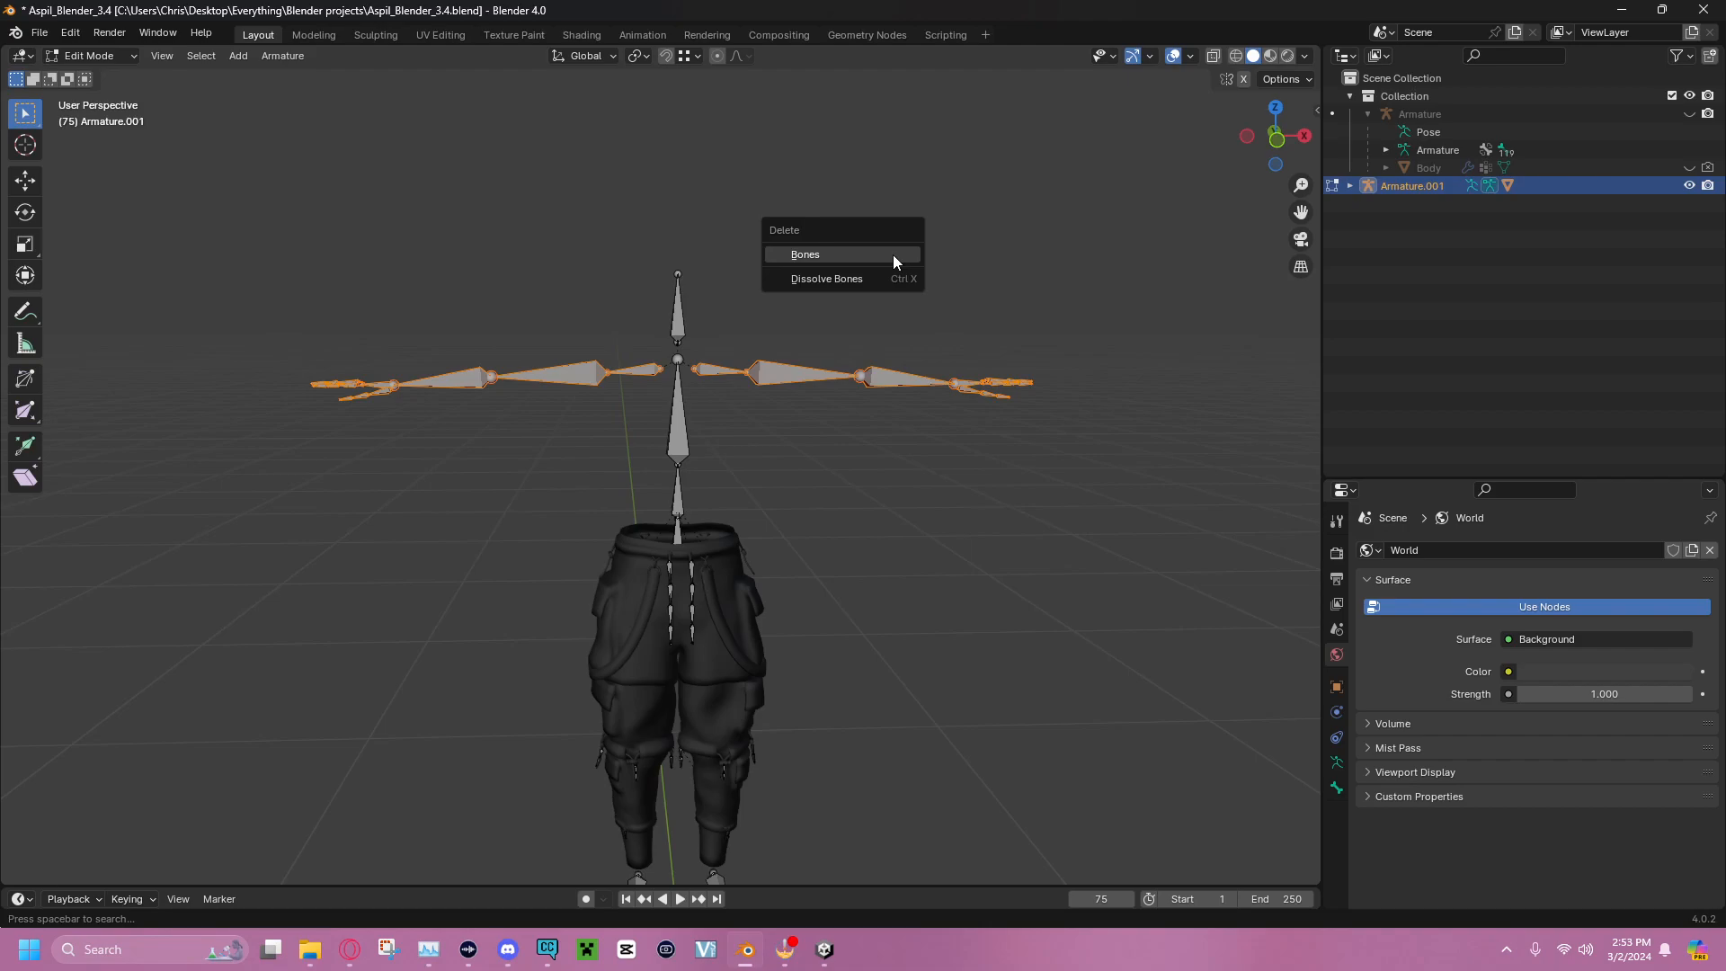
click(893, 255)
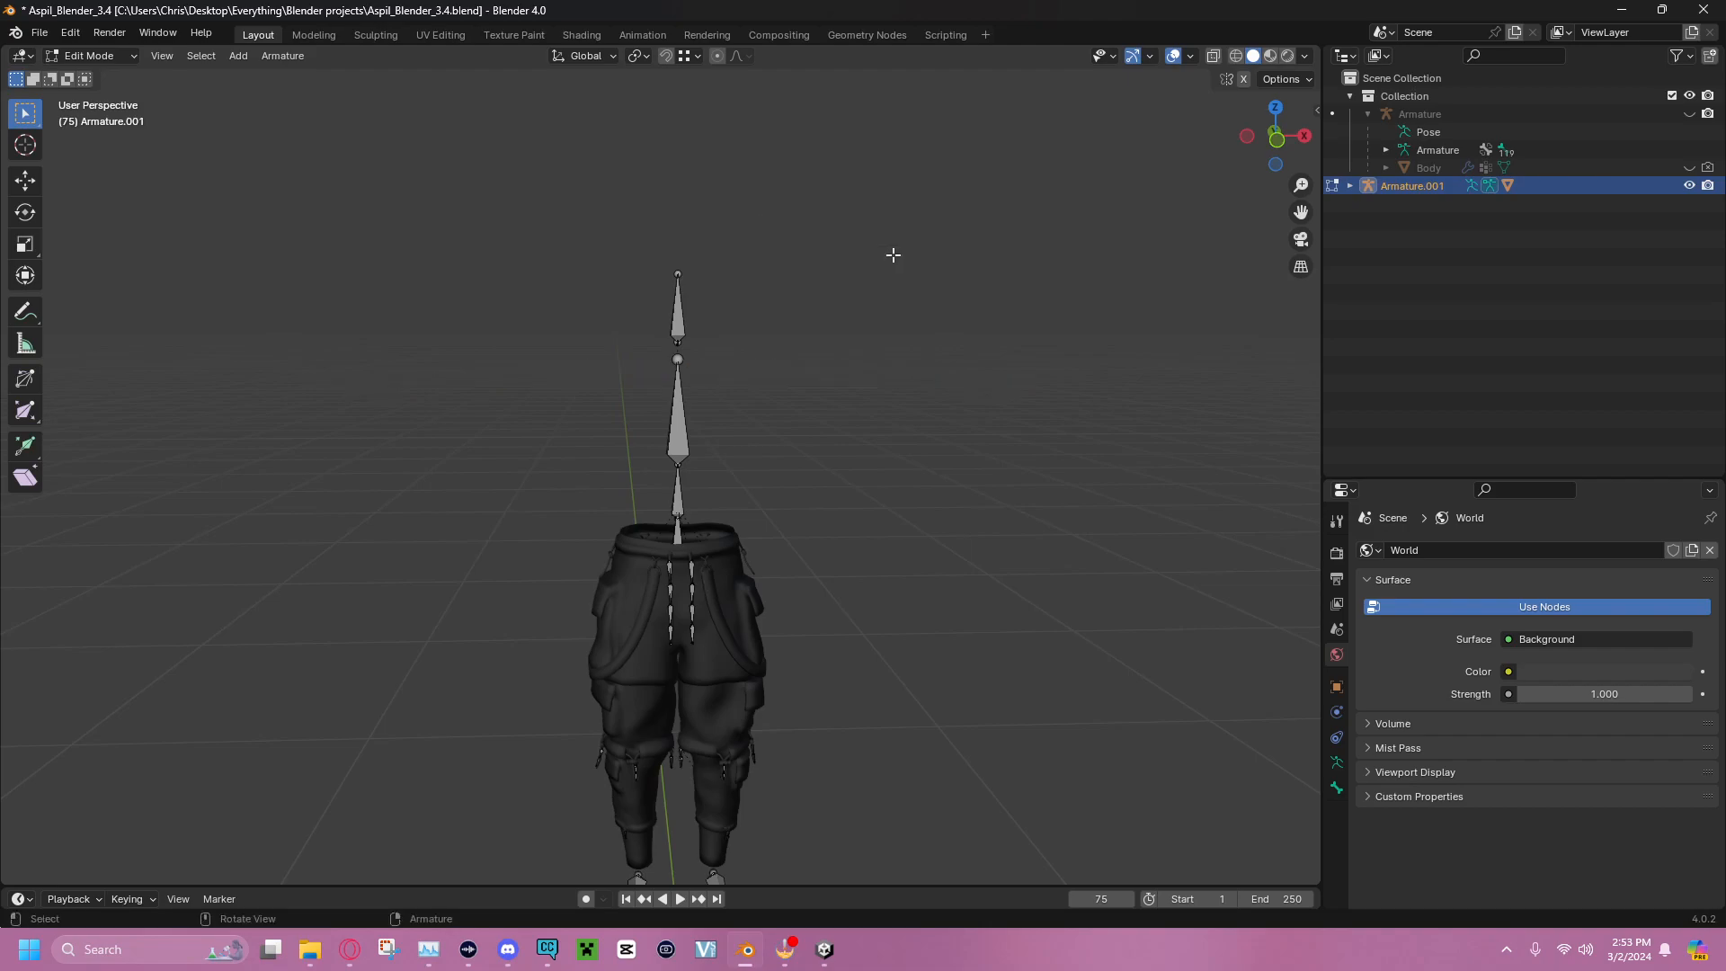
Delete the head and chest bones and the small leftover neck bone above the spine from the pants armature
middle_drag(789, 246, 759, 312)
scroll(673, 323, up, 4)
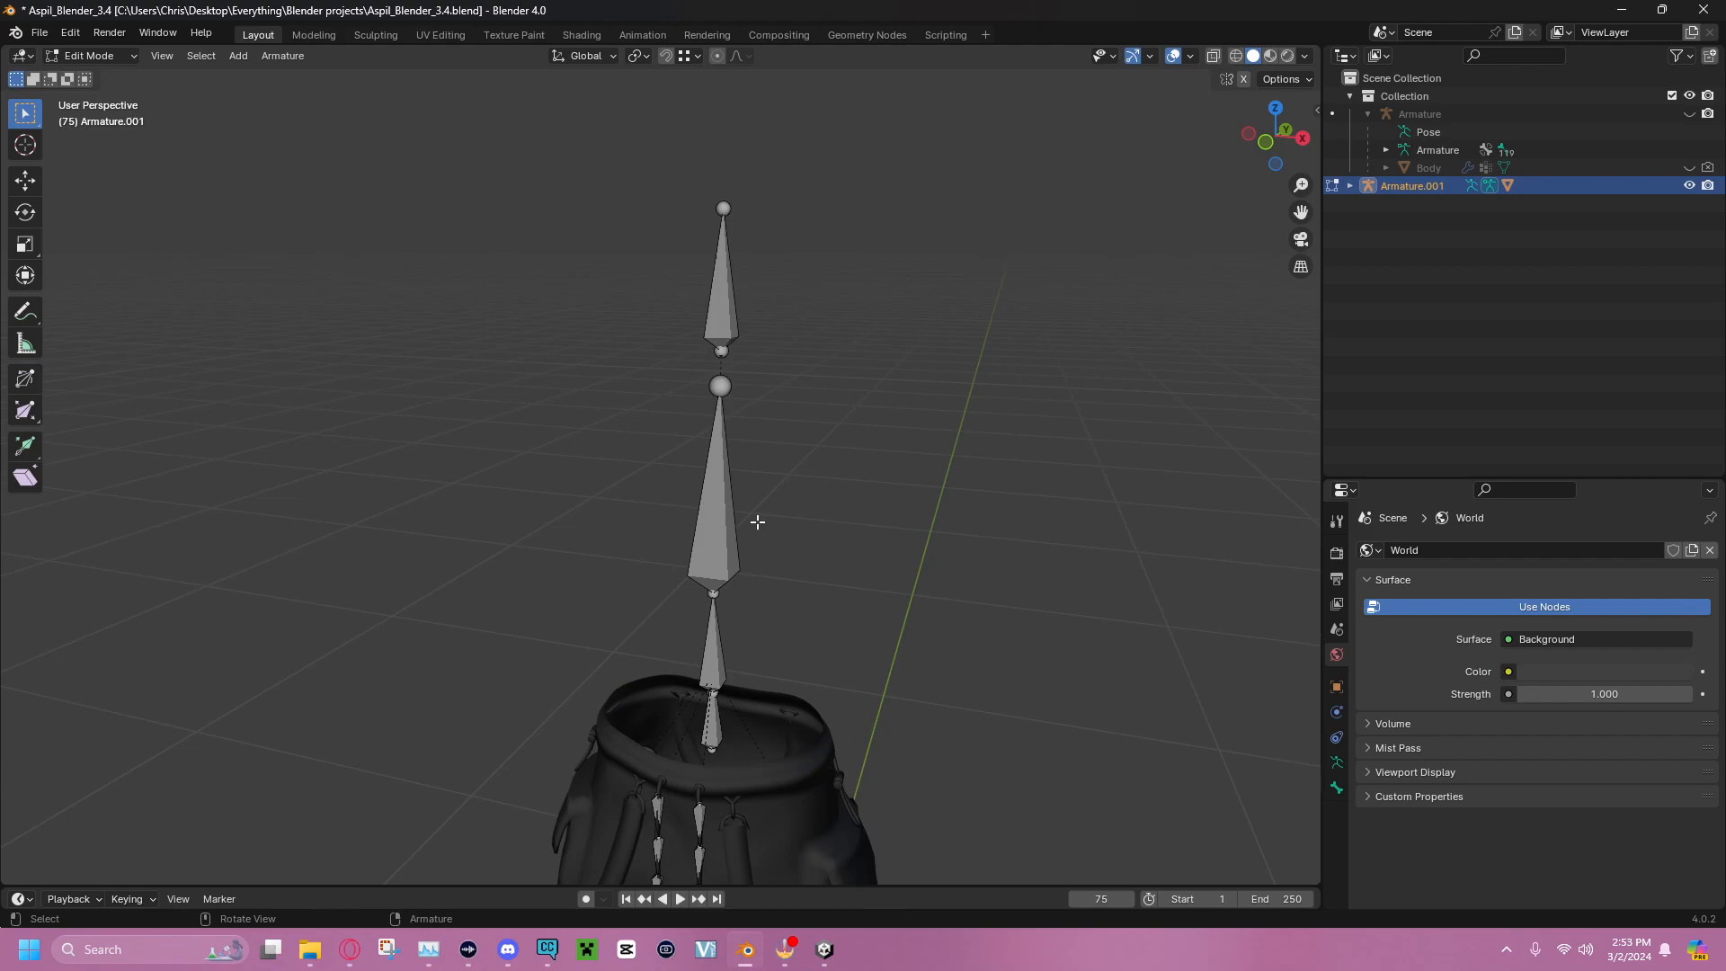
key(x)
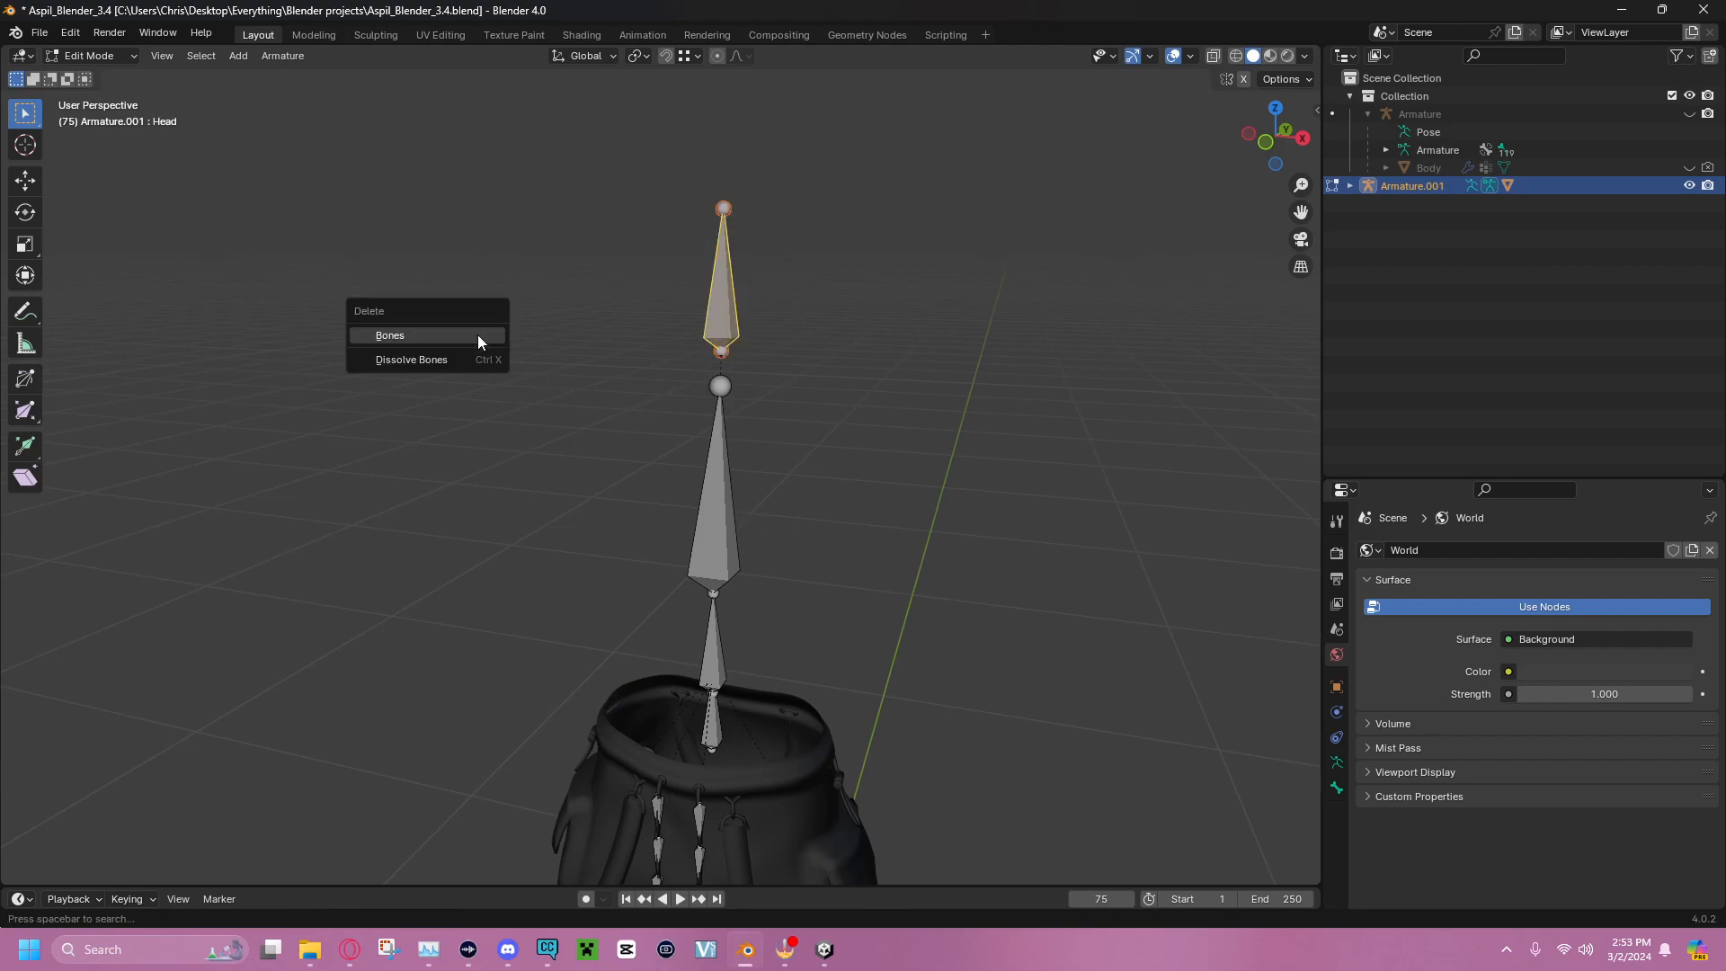
click(477, 335)
click(720, 470)
key(x)
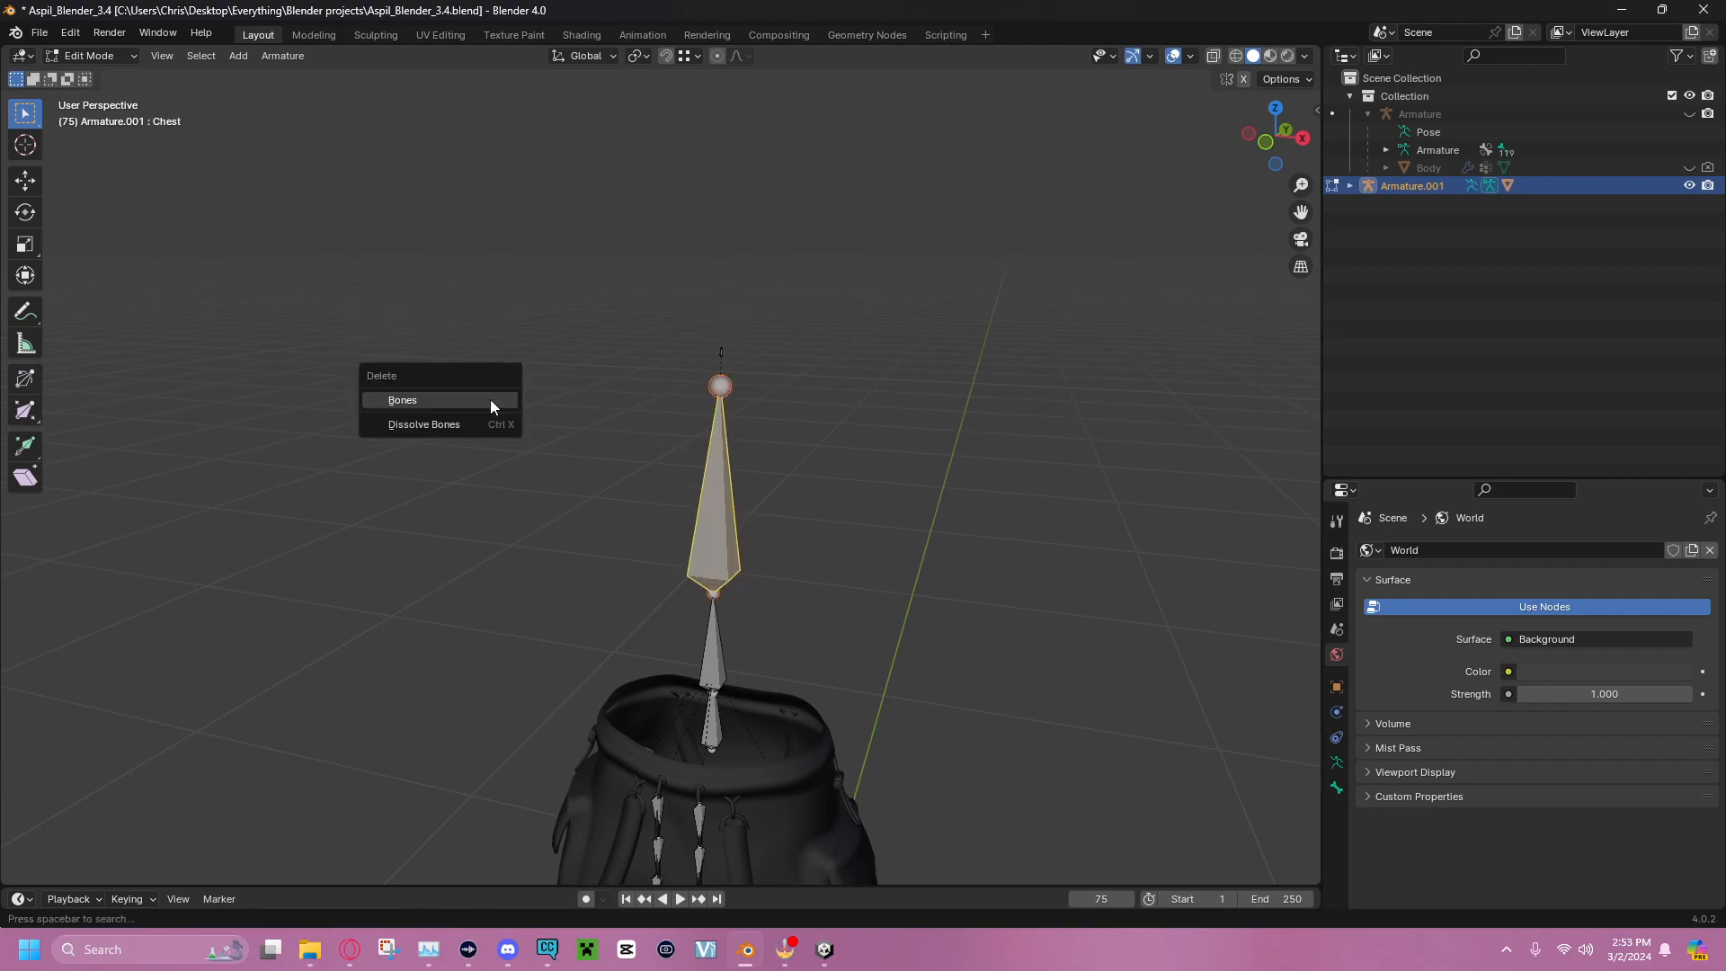
click(489, 399)
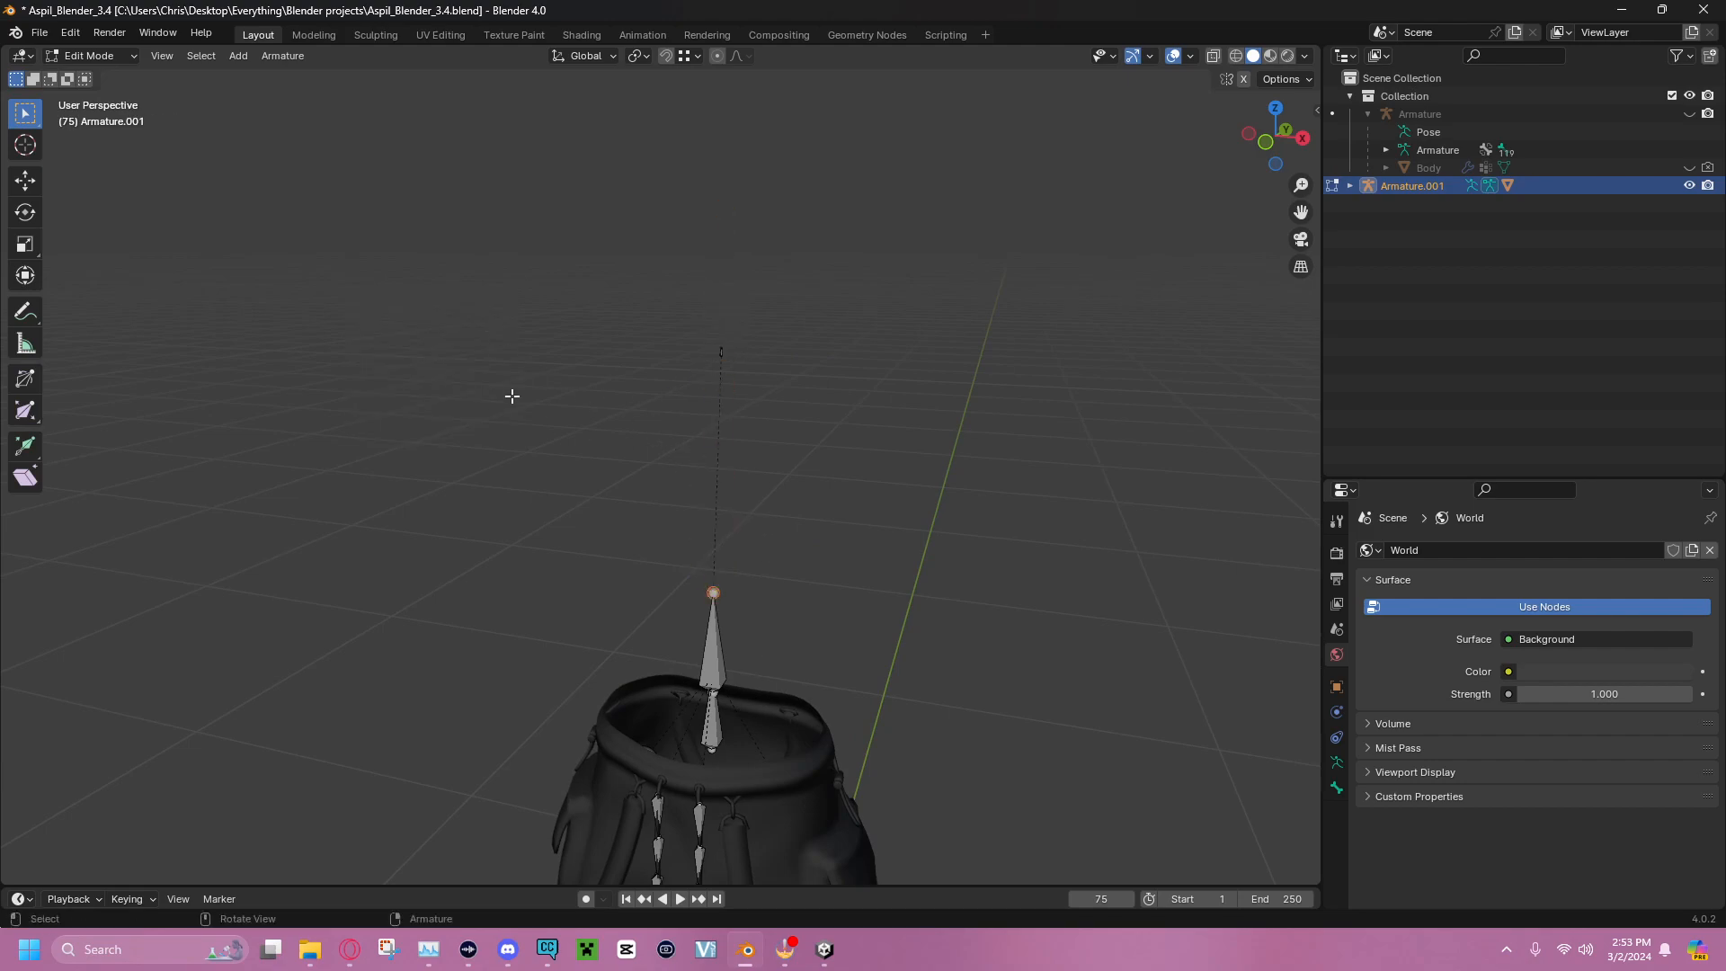
key(x)
click(519, 319)
Inspect the remaining spine and hips bones of the pants armature by selecting each one
middle_drag(543, 452, 613, 442)
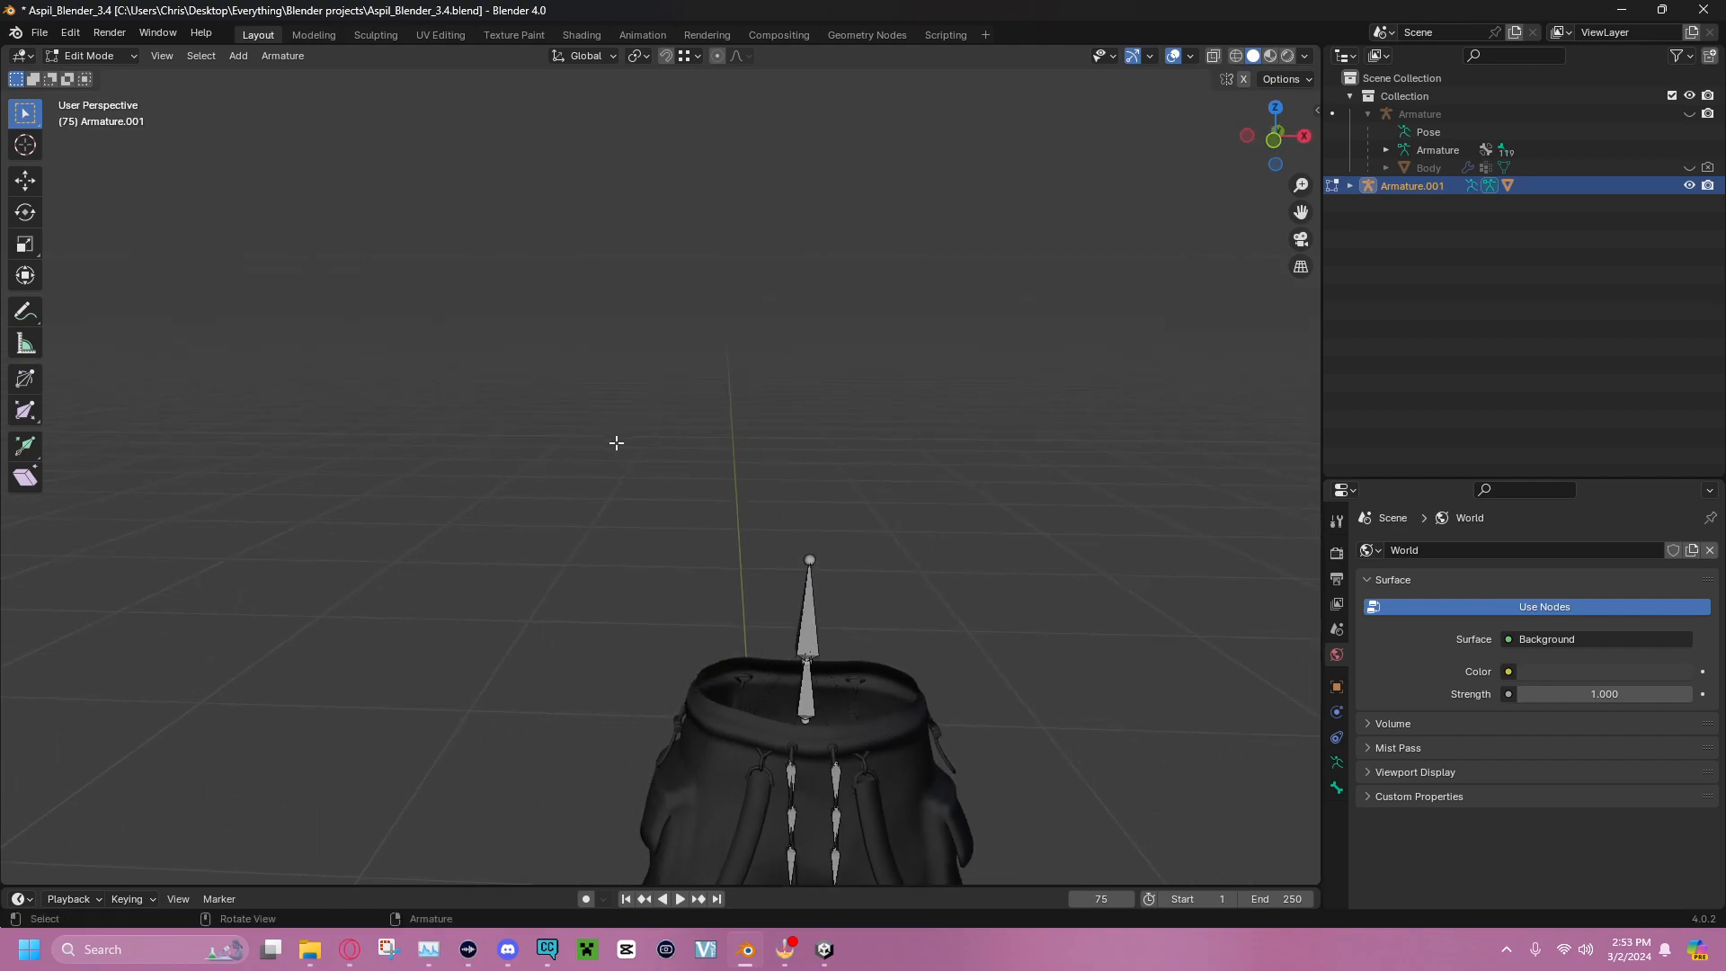
scroll(686, 504, up, 3)
shift+middle_drag(729, 470, 686, 402)
middle_drag(372, 364, 580, 428)
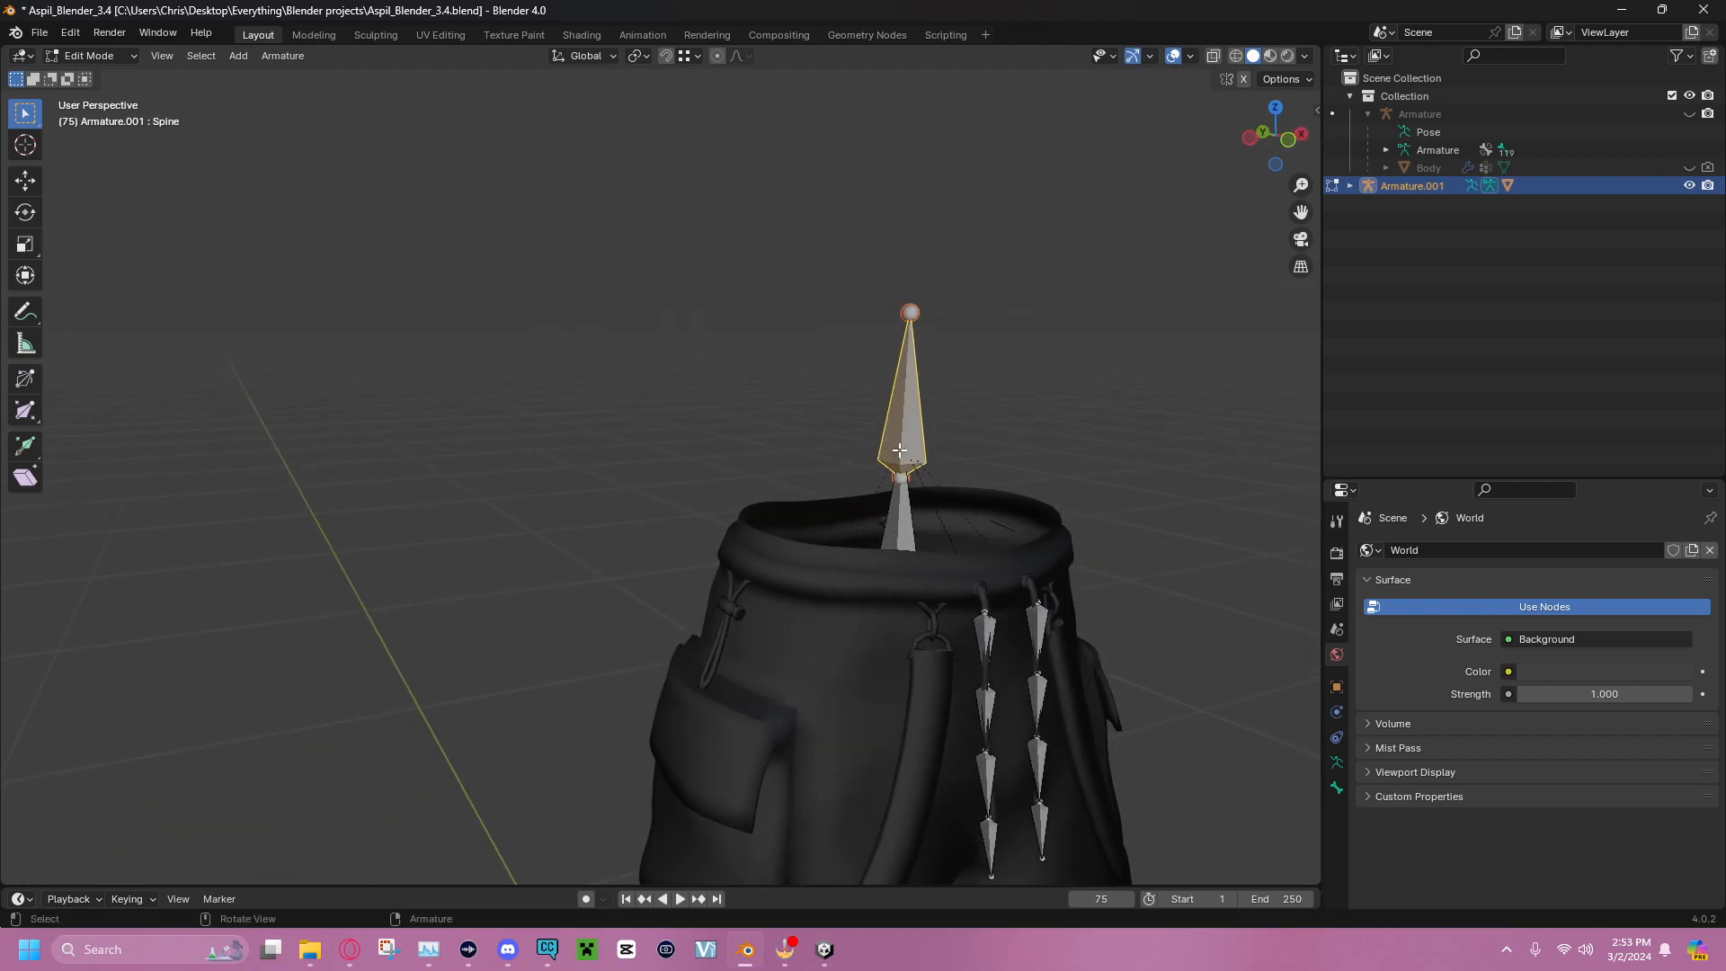
click(900, 535)
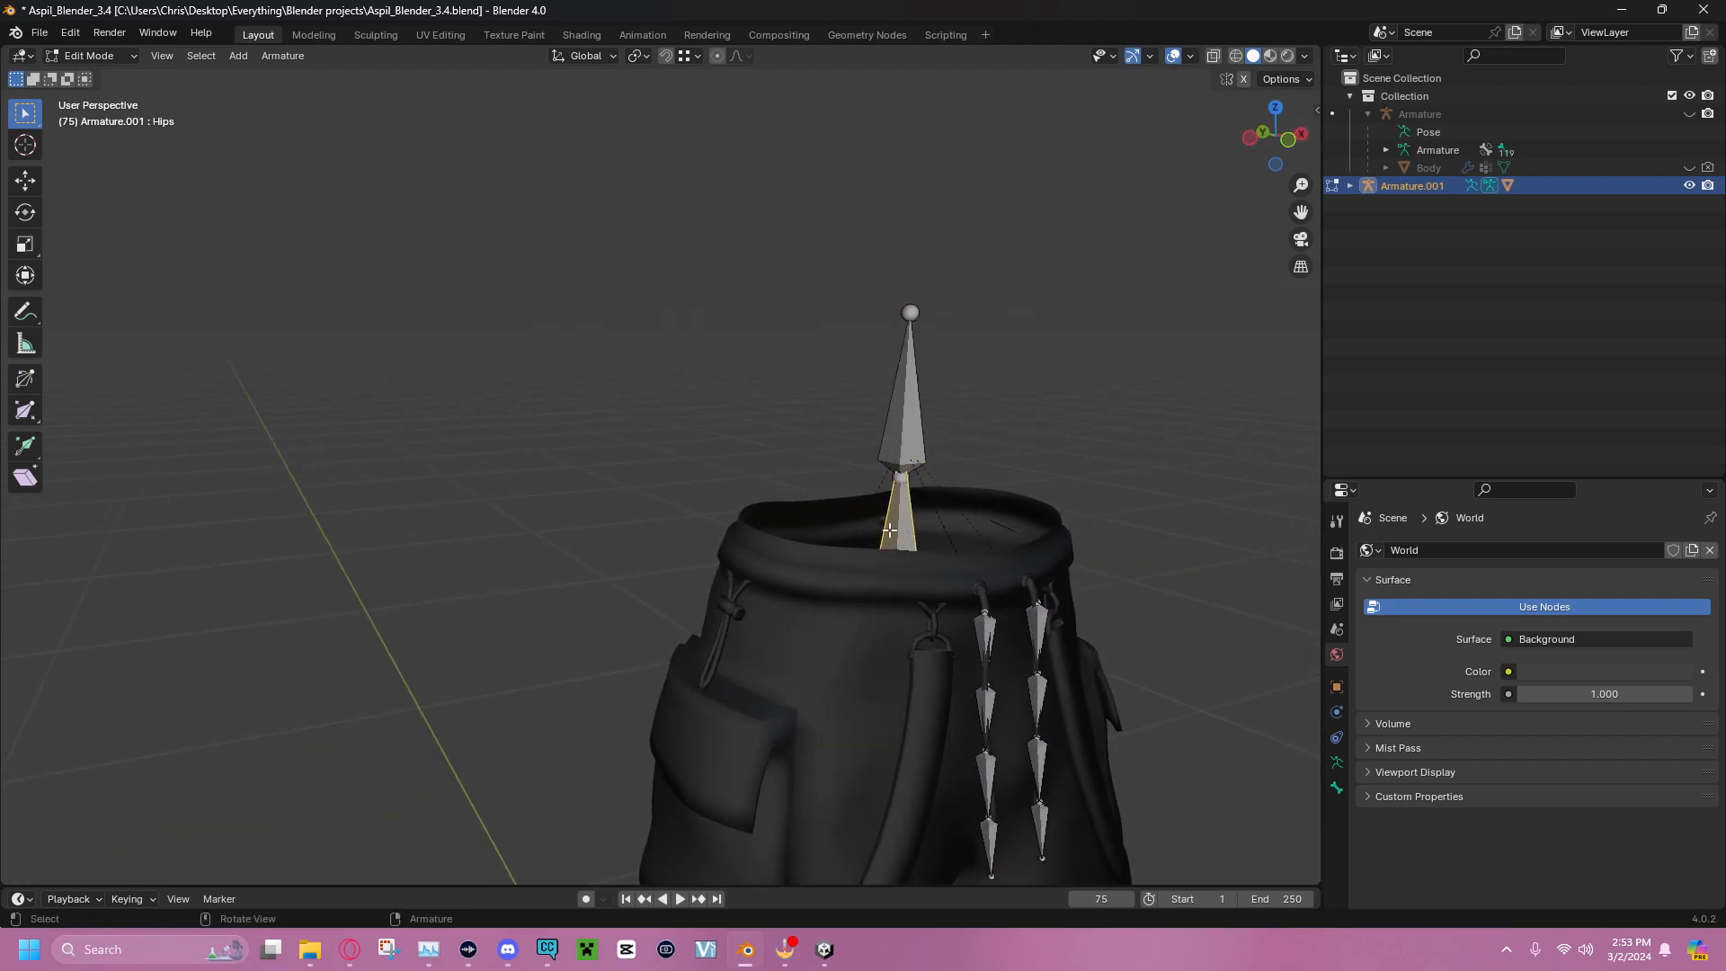
middle_drag(691, 386, 965, 488)
Return the pants armature to Object Mode, clear the selection, and show the avatar's body again
scroll(965, 488, down, 5)
click(90, 56)
click(90, 74)
click(420, 330)
middle_drag(420, 331, 529, 333)
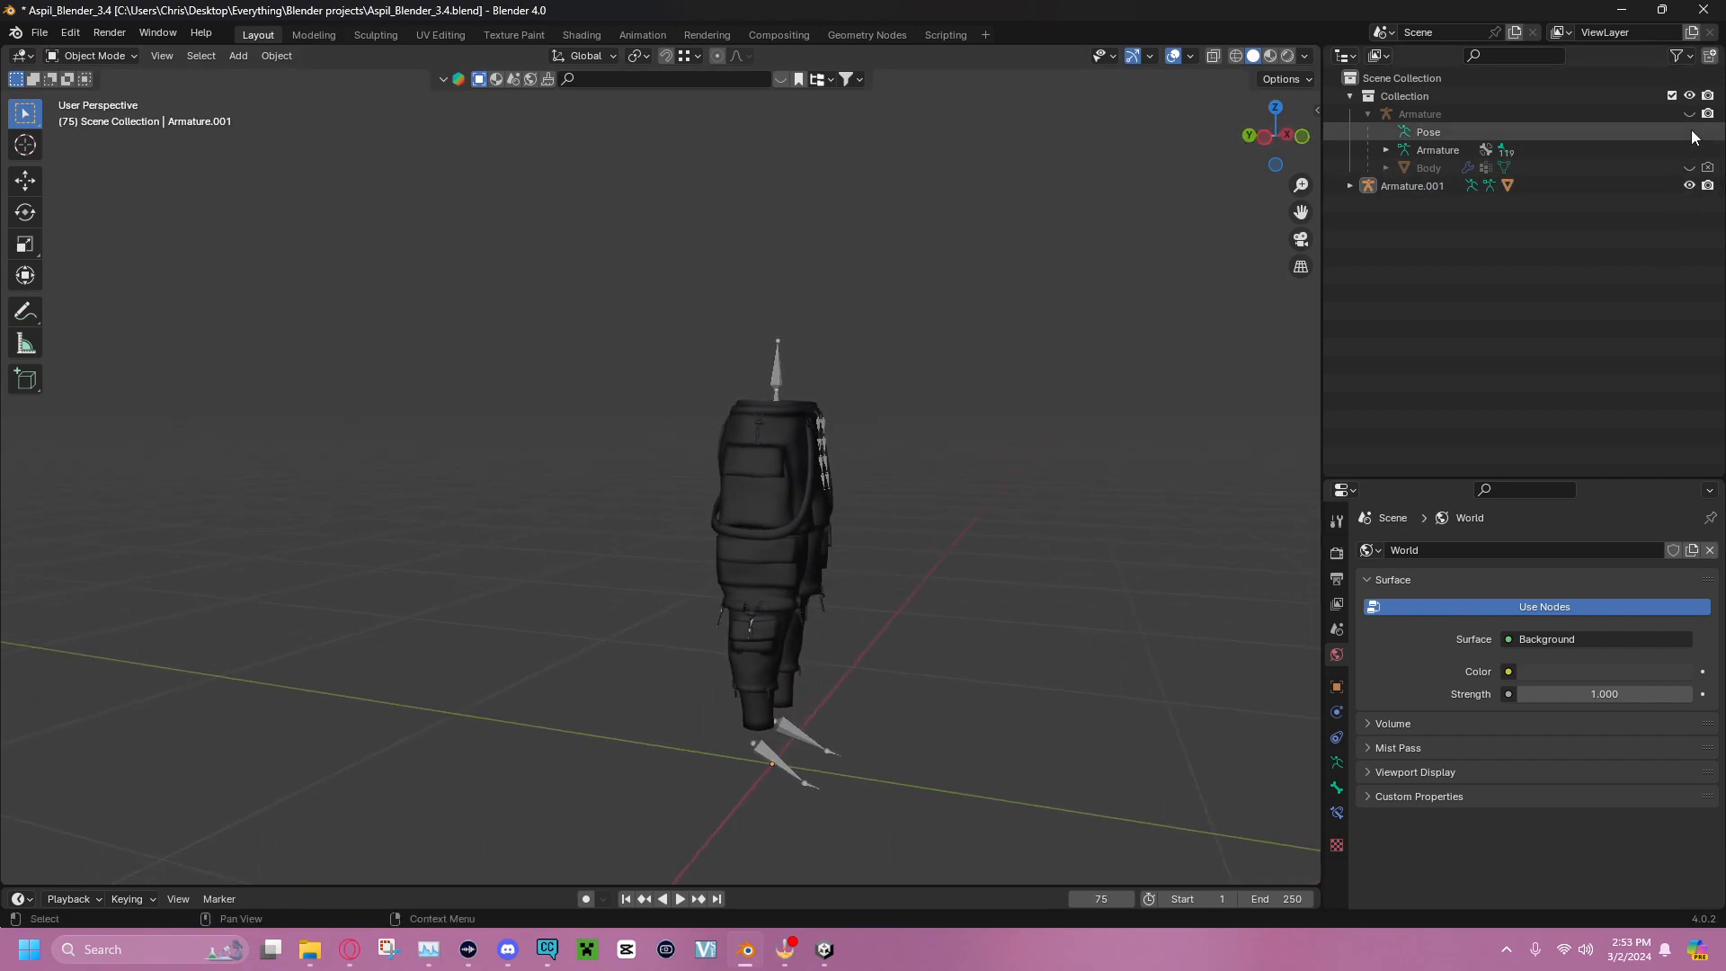
click(1689, 167)
middle_drag(980, 274, 830, 283)
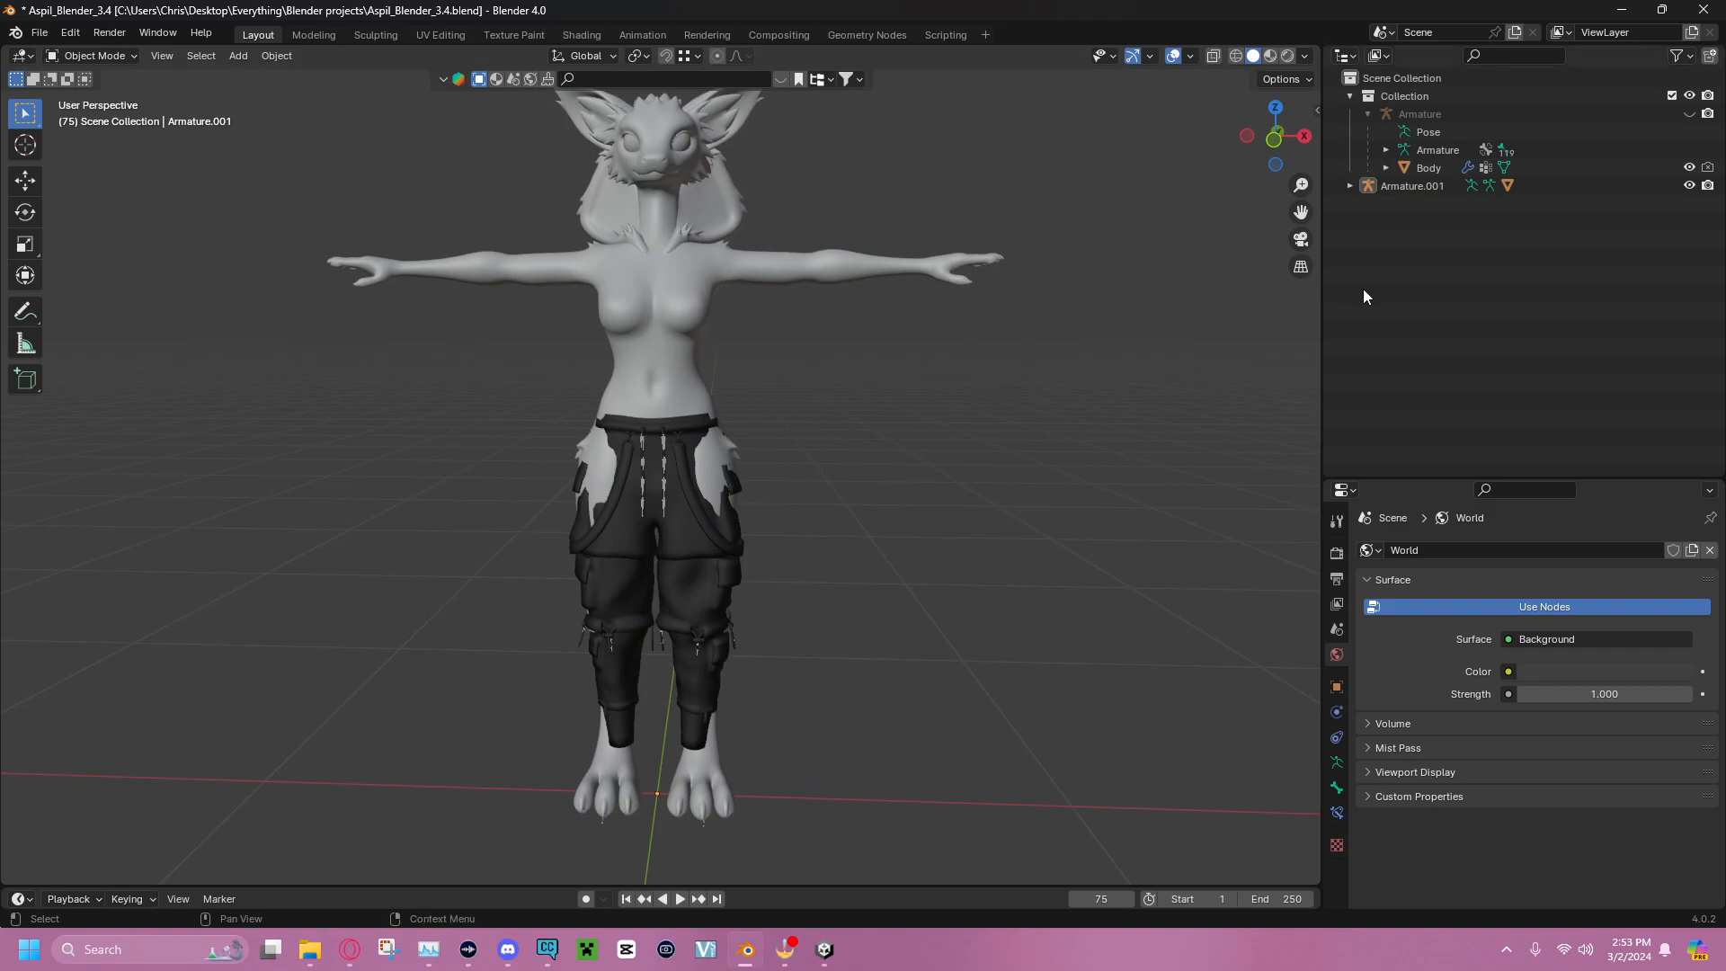
Expand Armature.001 in the object hierarchy, select its Pants mesh, and examine how the legs fit the body from the side and front
click(1429, 187)
click(1350, 186)
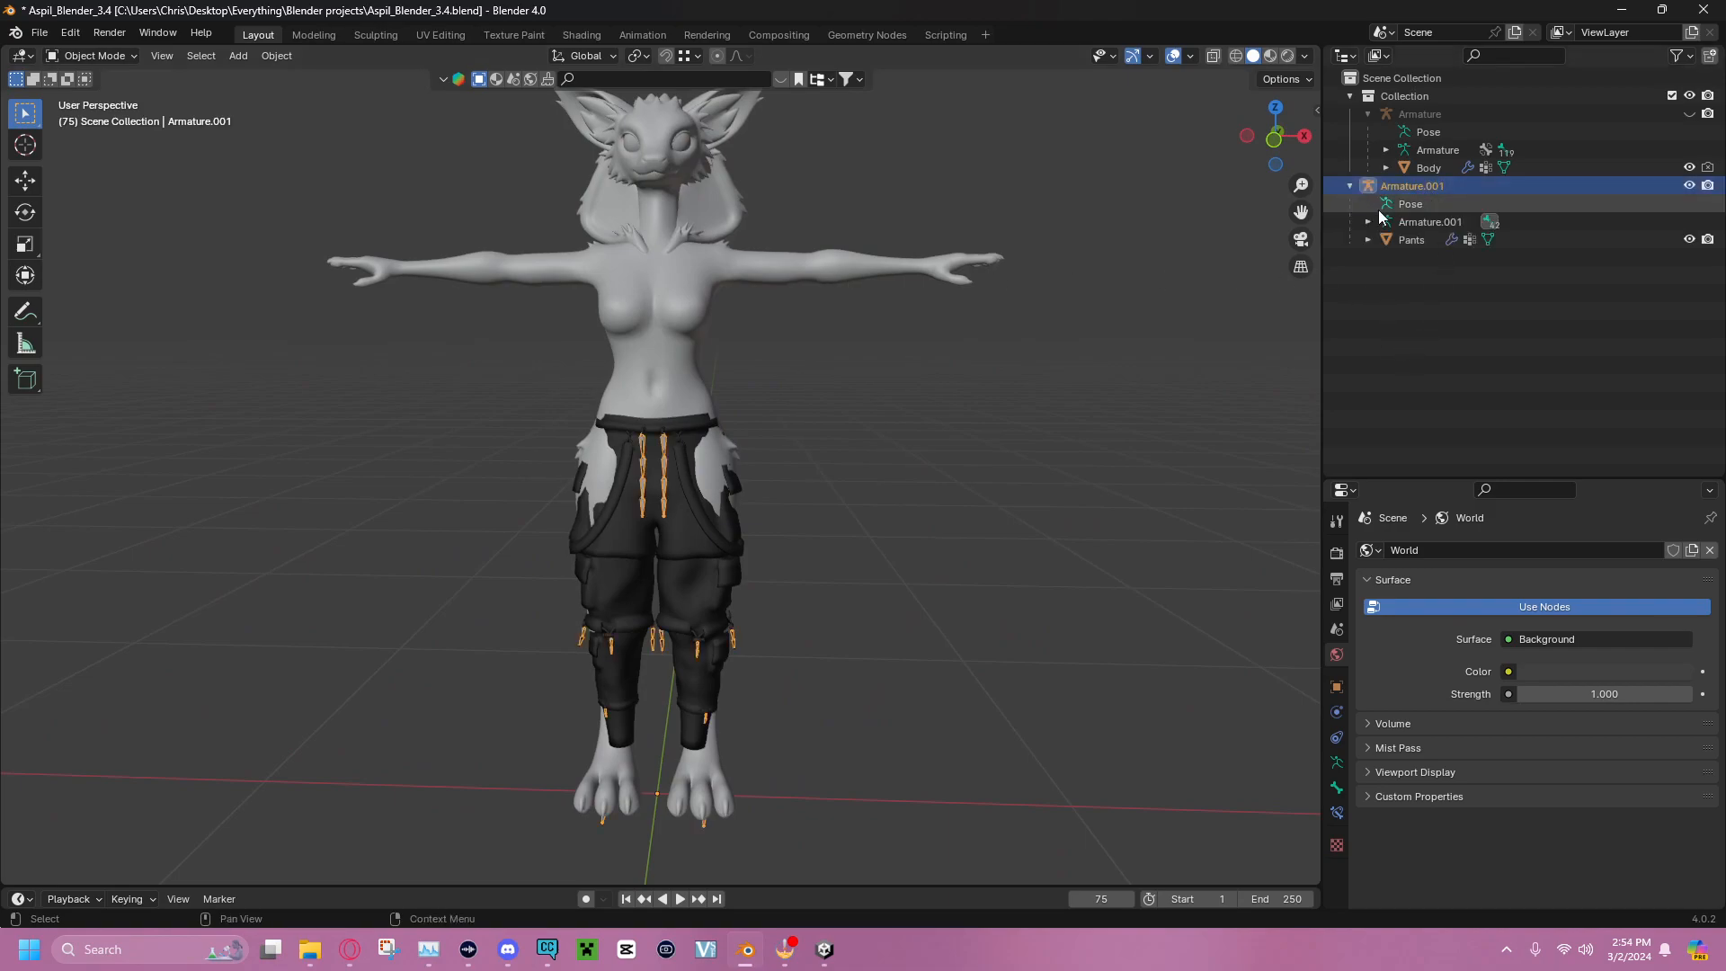
click(1413, 241)
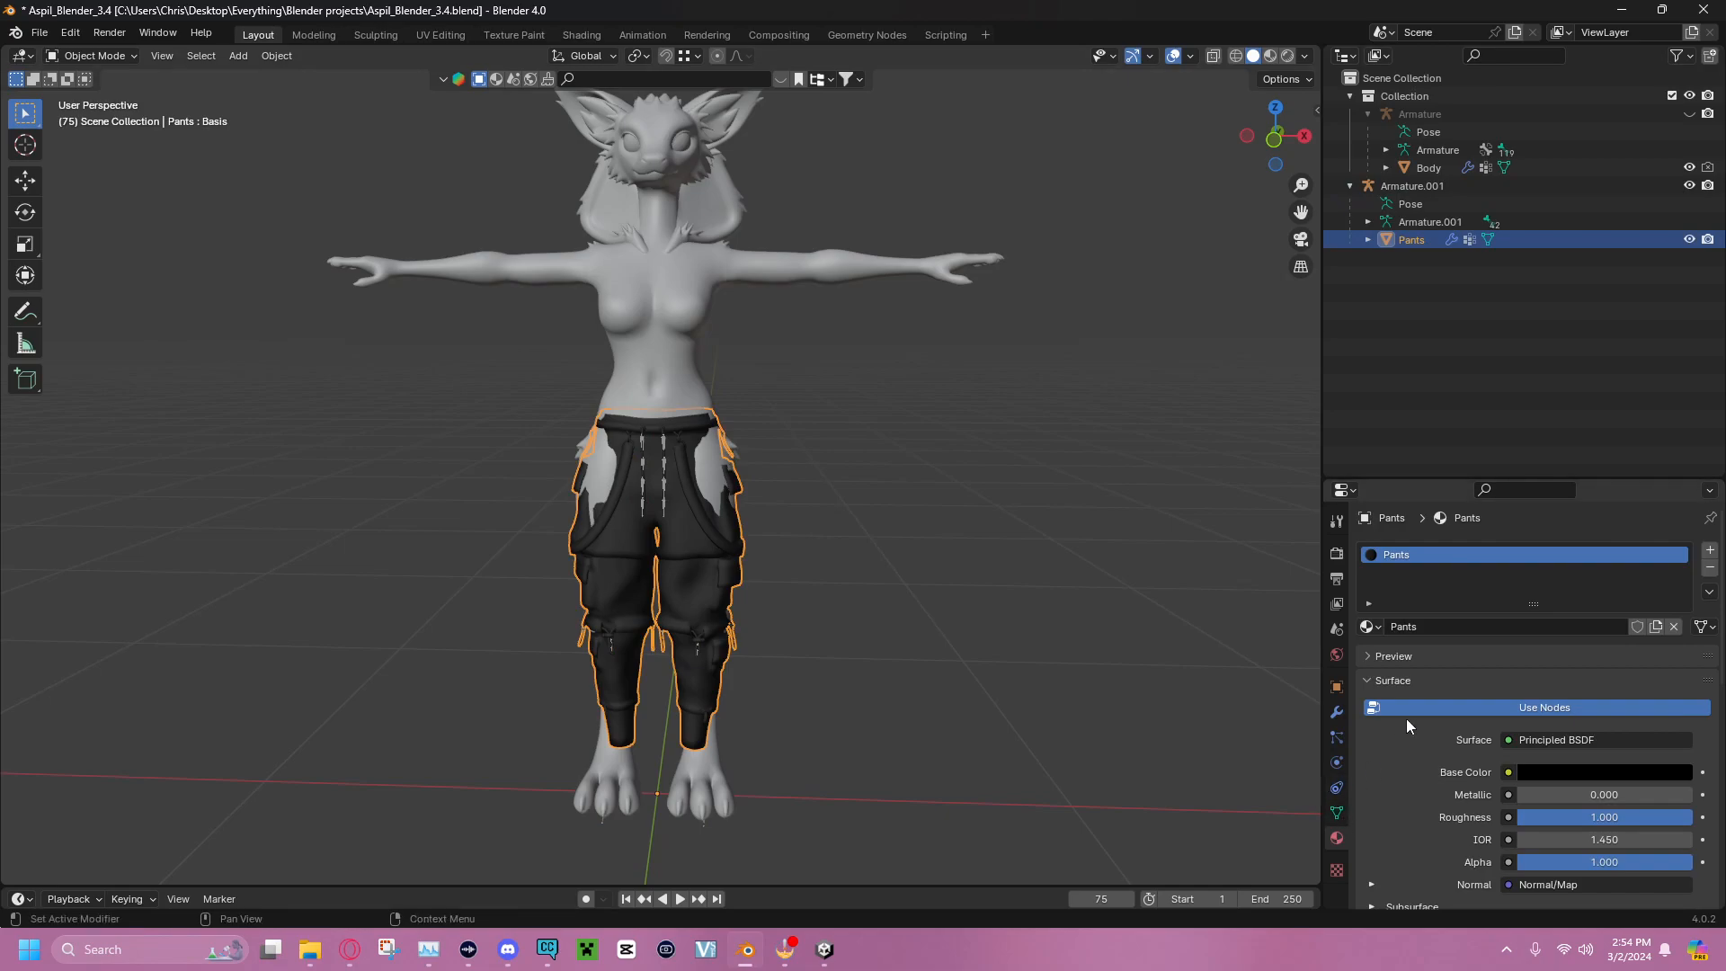
middle_drag(800, 483, 1010, 487)
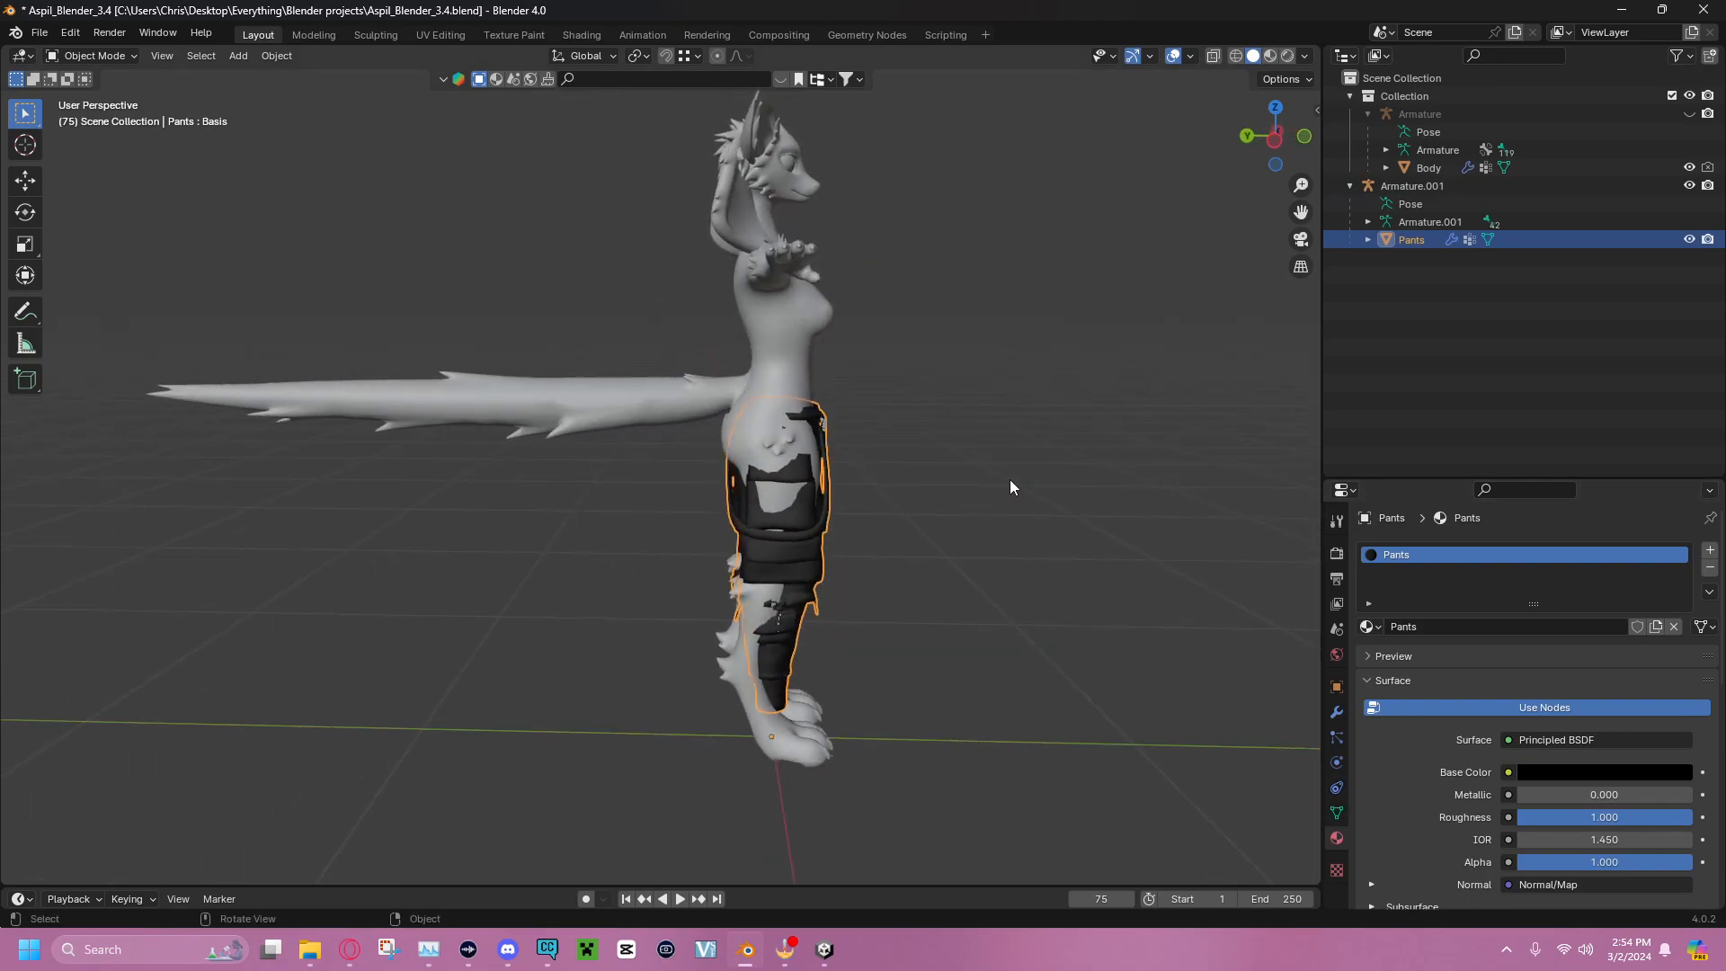
scroll(1001, 493, up, 8)
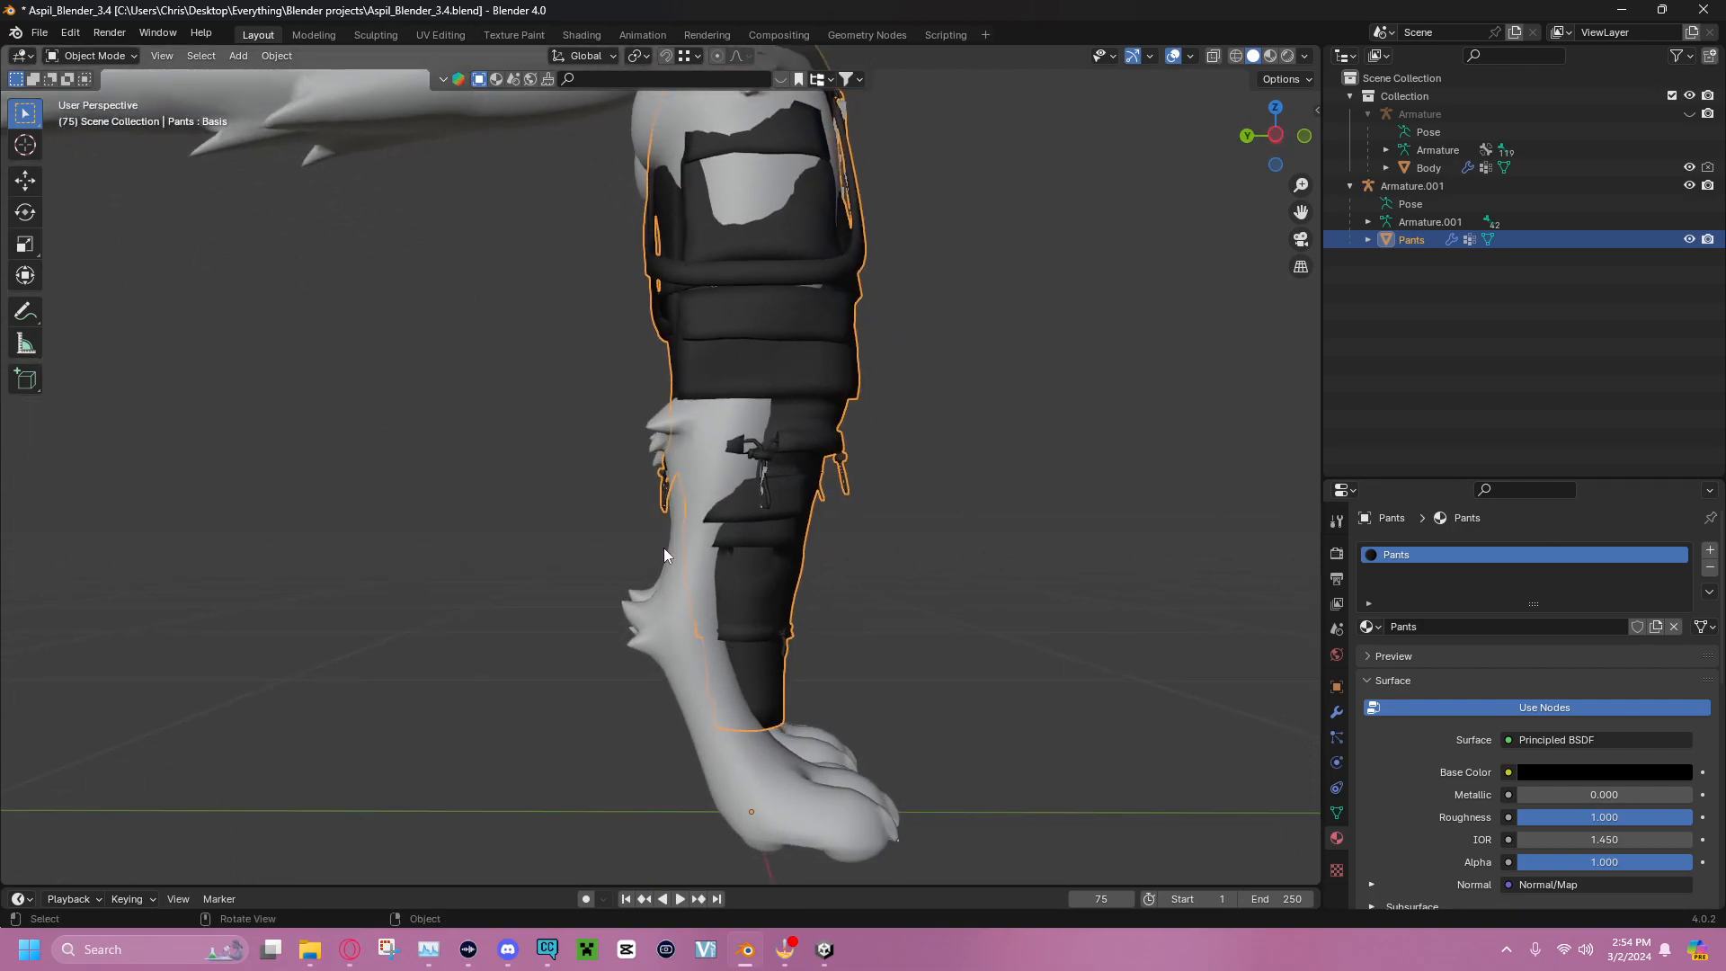
middle_drag(816, 588, 1163, 404)
middle_drag(1091, 295, 995, 316)
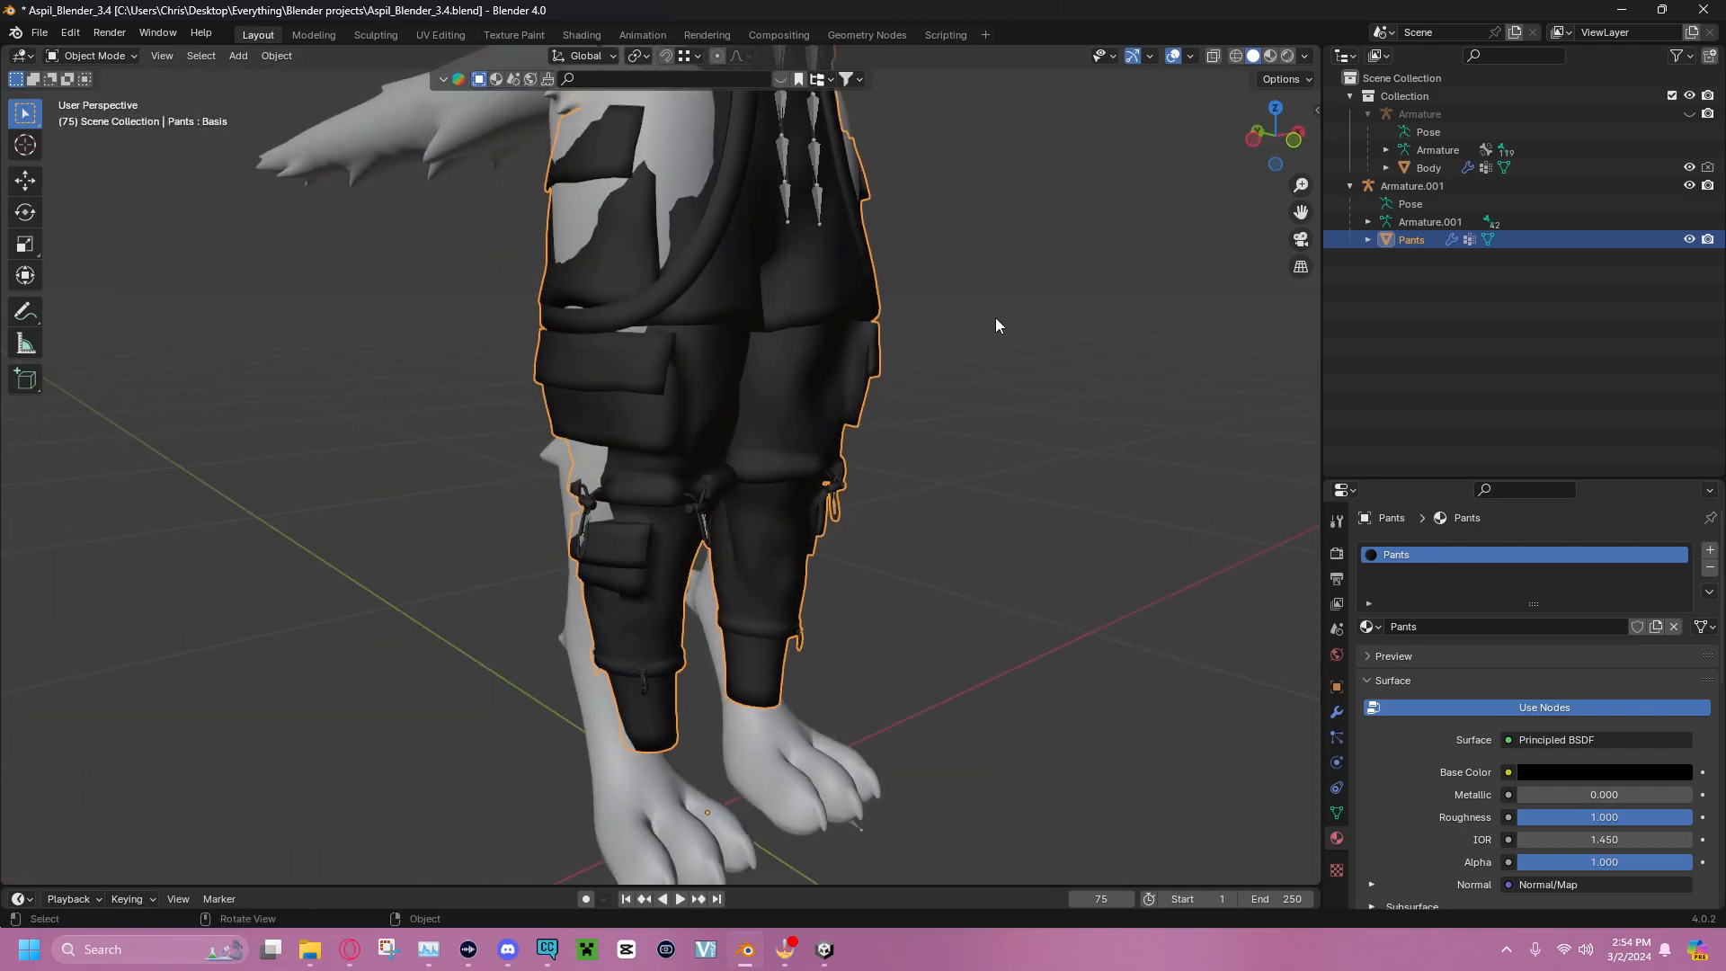
Hide the body, select the pants armature through its foot bones, and put it into Edit Mode
click(1688, 168)
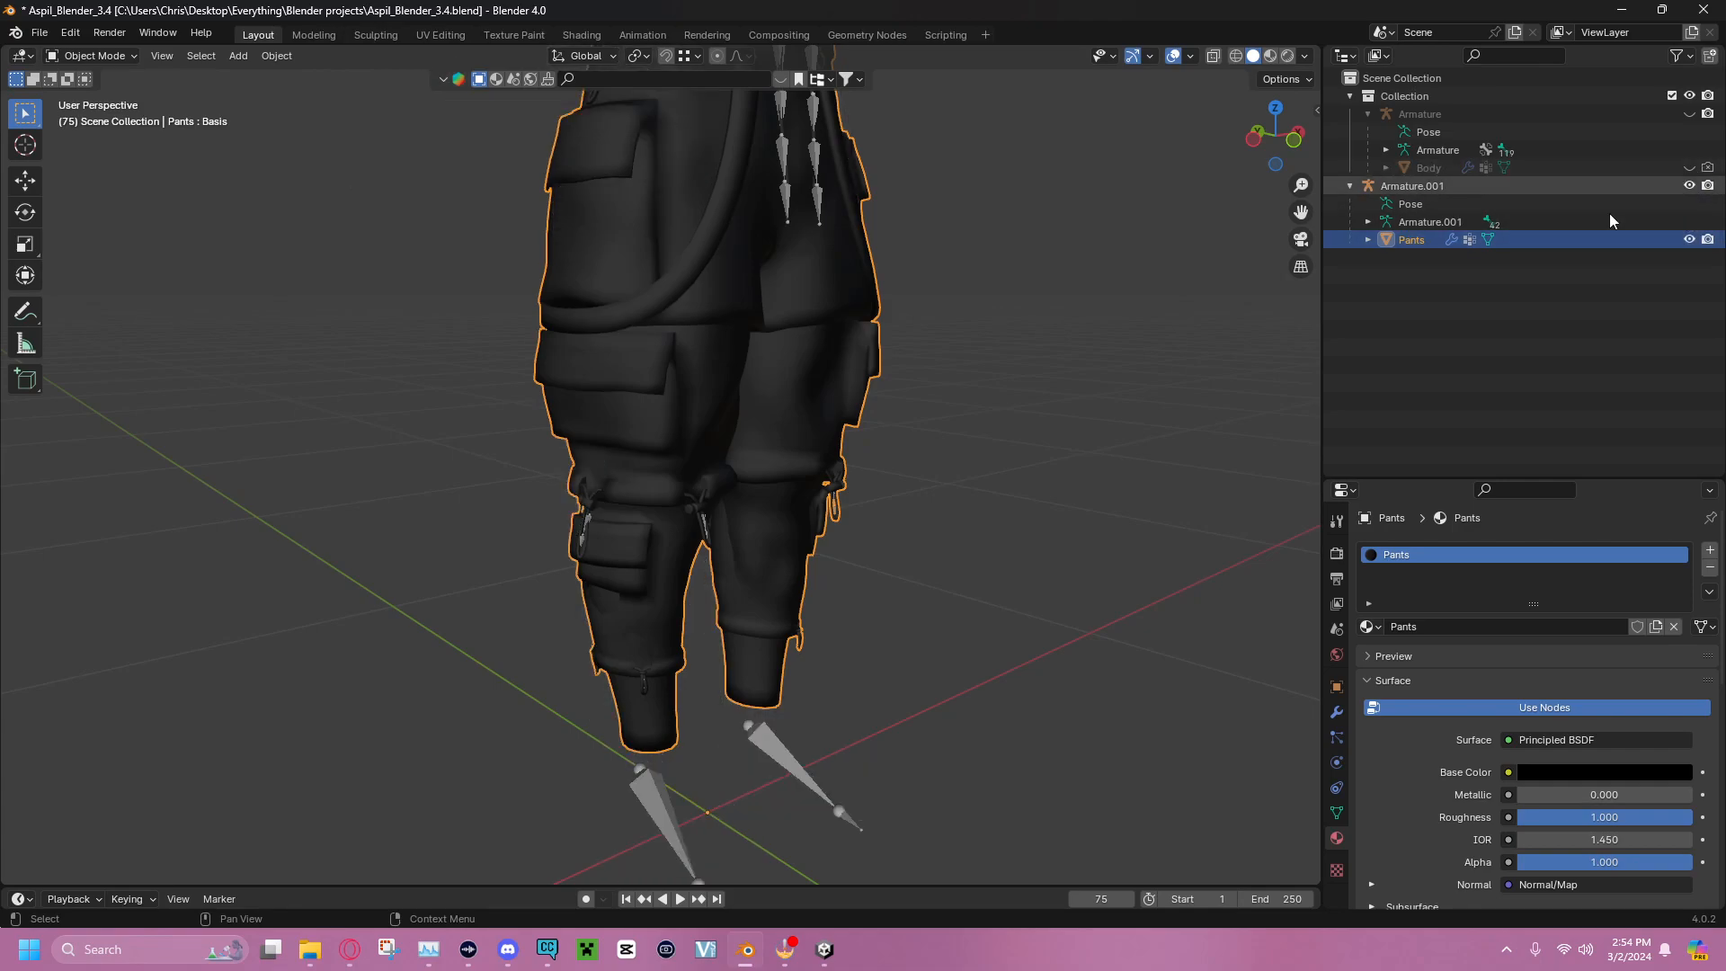
middle_drag(1086, 431, 1144, 416)
middle_drag(913, 710, 742, 575)
click(1018, 693)
click(741, 576)
key(Tab)
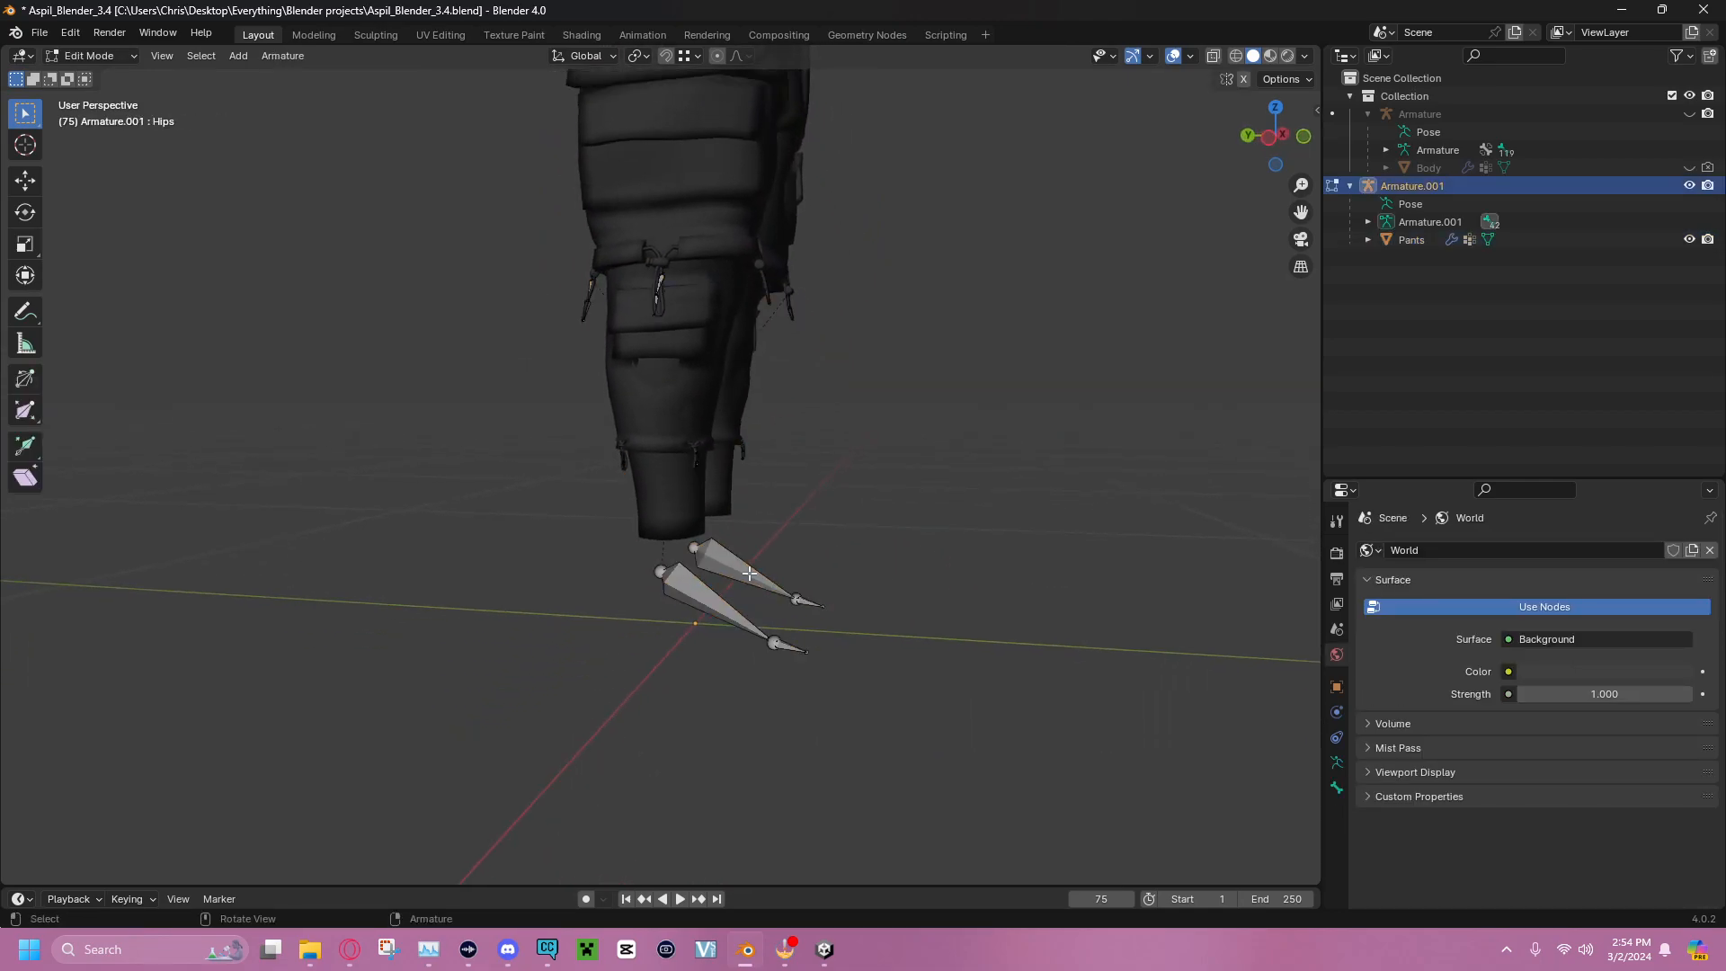
Select the foot and toe bones below both pant legs and delete them
drag(619, 562, 937, 699)
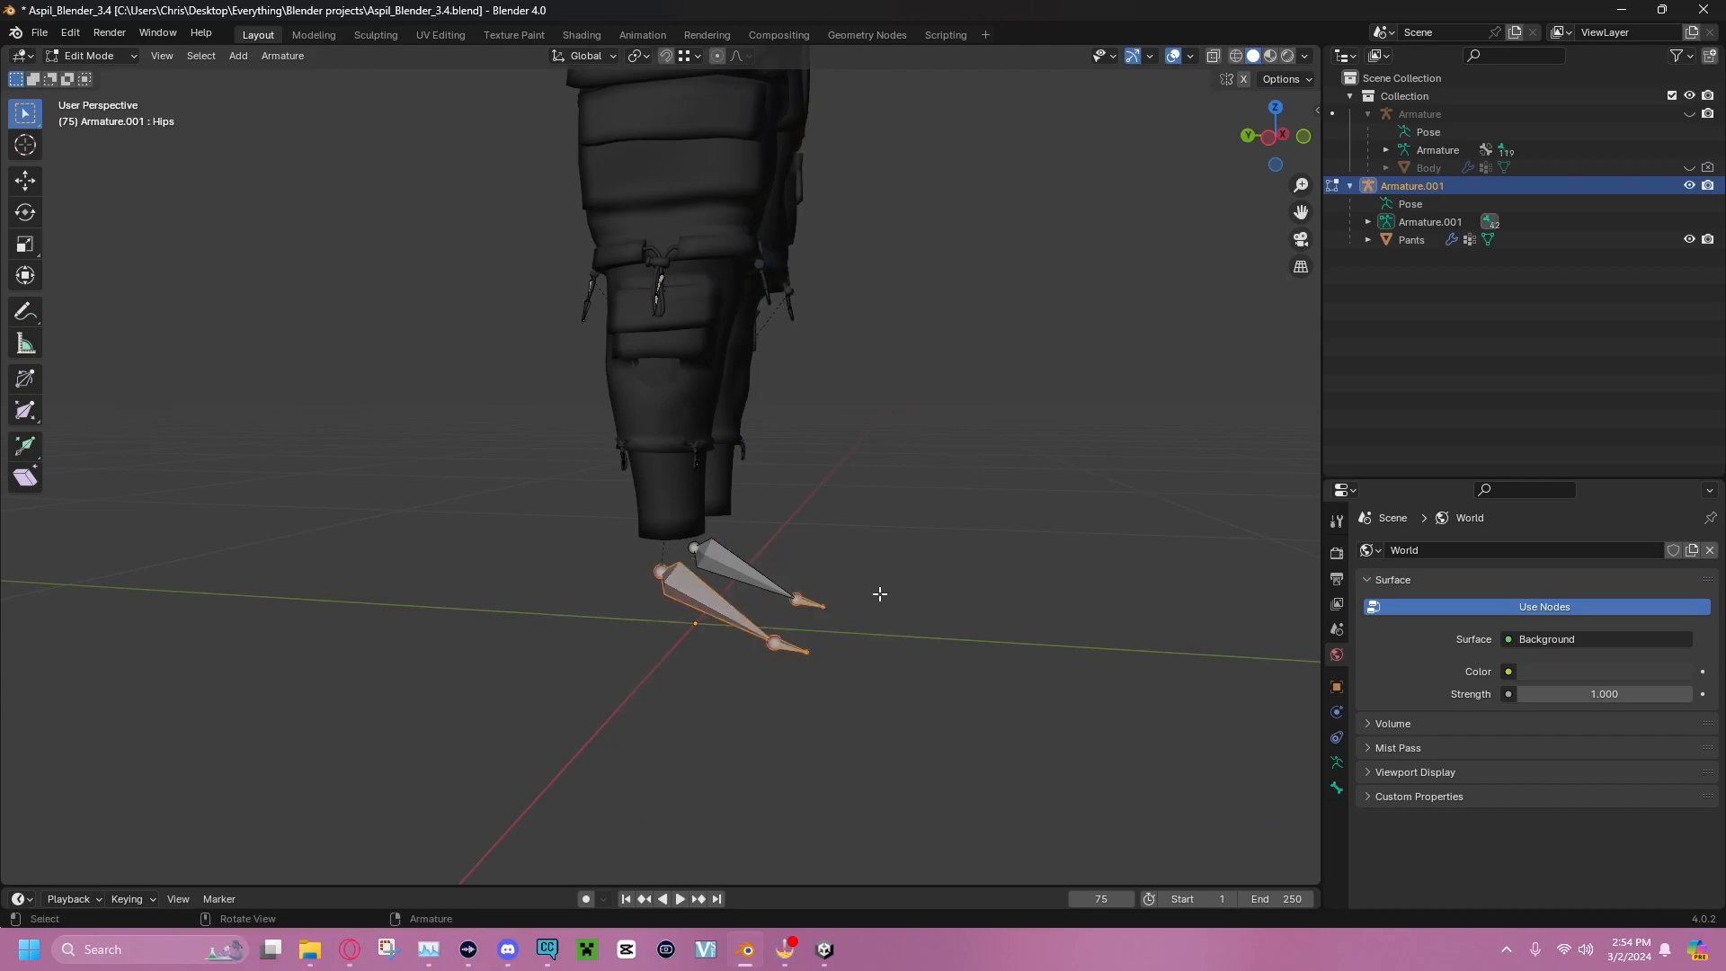
key(x)
click(948, 536)
middle_drag(983, 424, 809, 455)
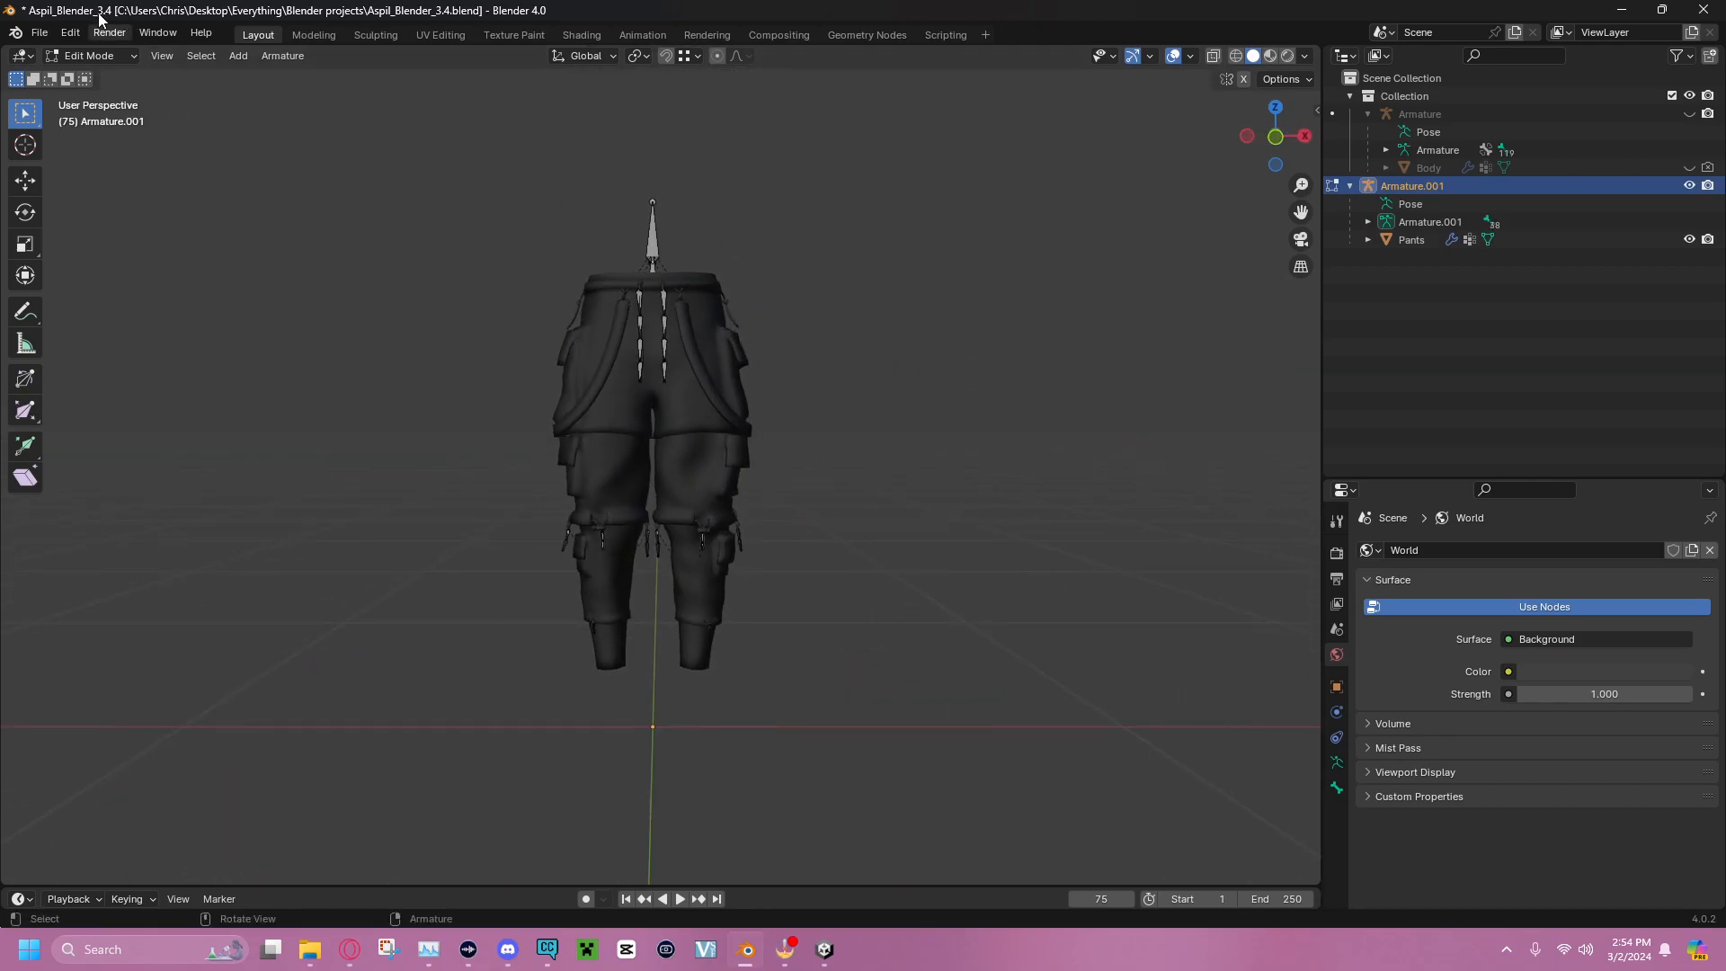
Return to Object Mode and set the pants armature's Viewport Display to In Front, with nothing left selected
click(40, 34)
key(Tab)
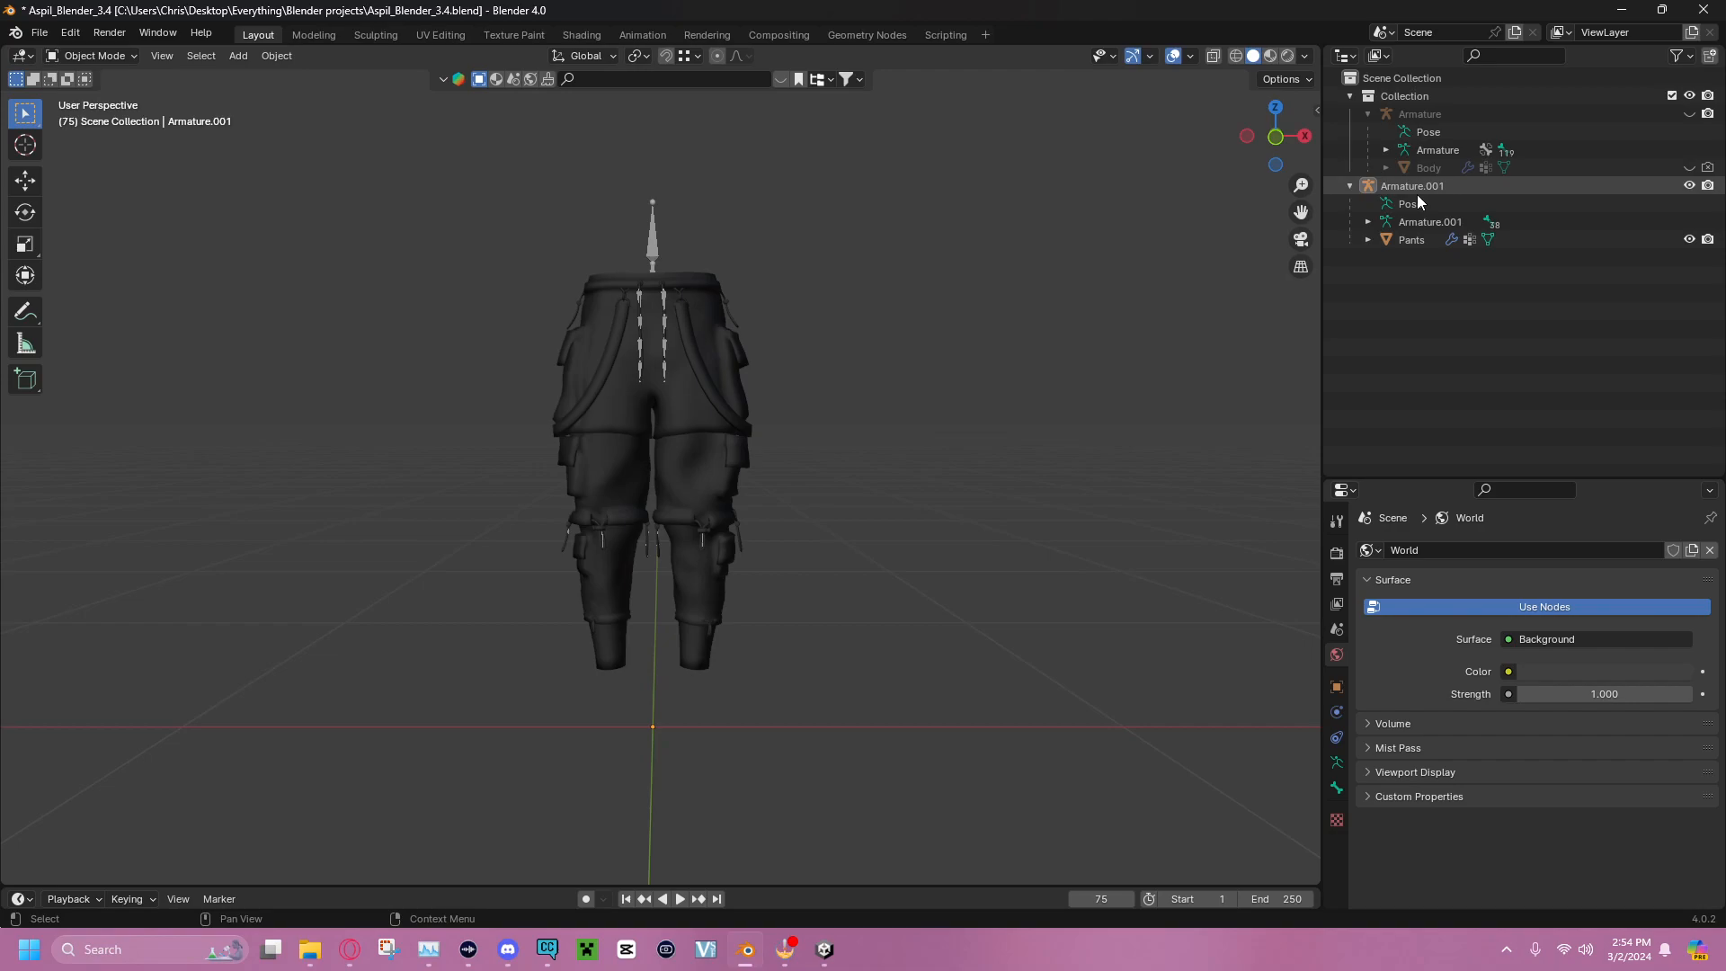
click(1428, 224)
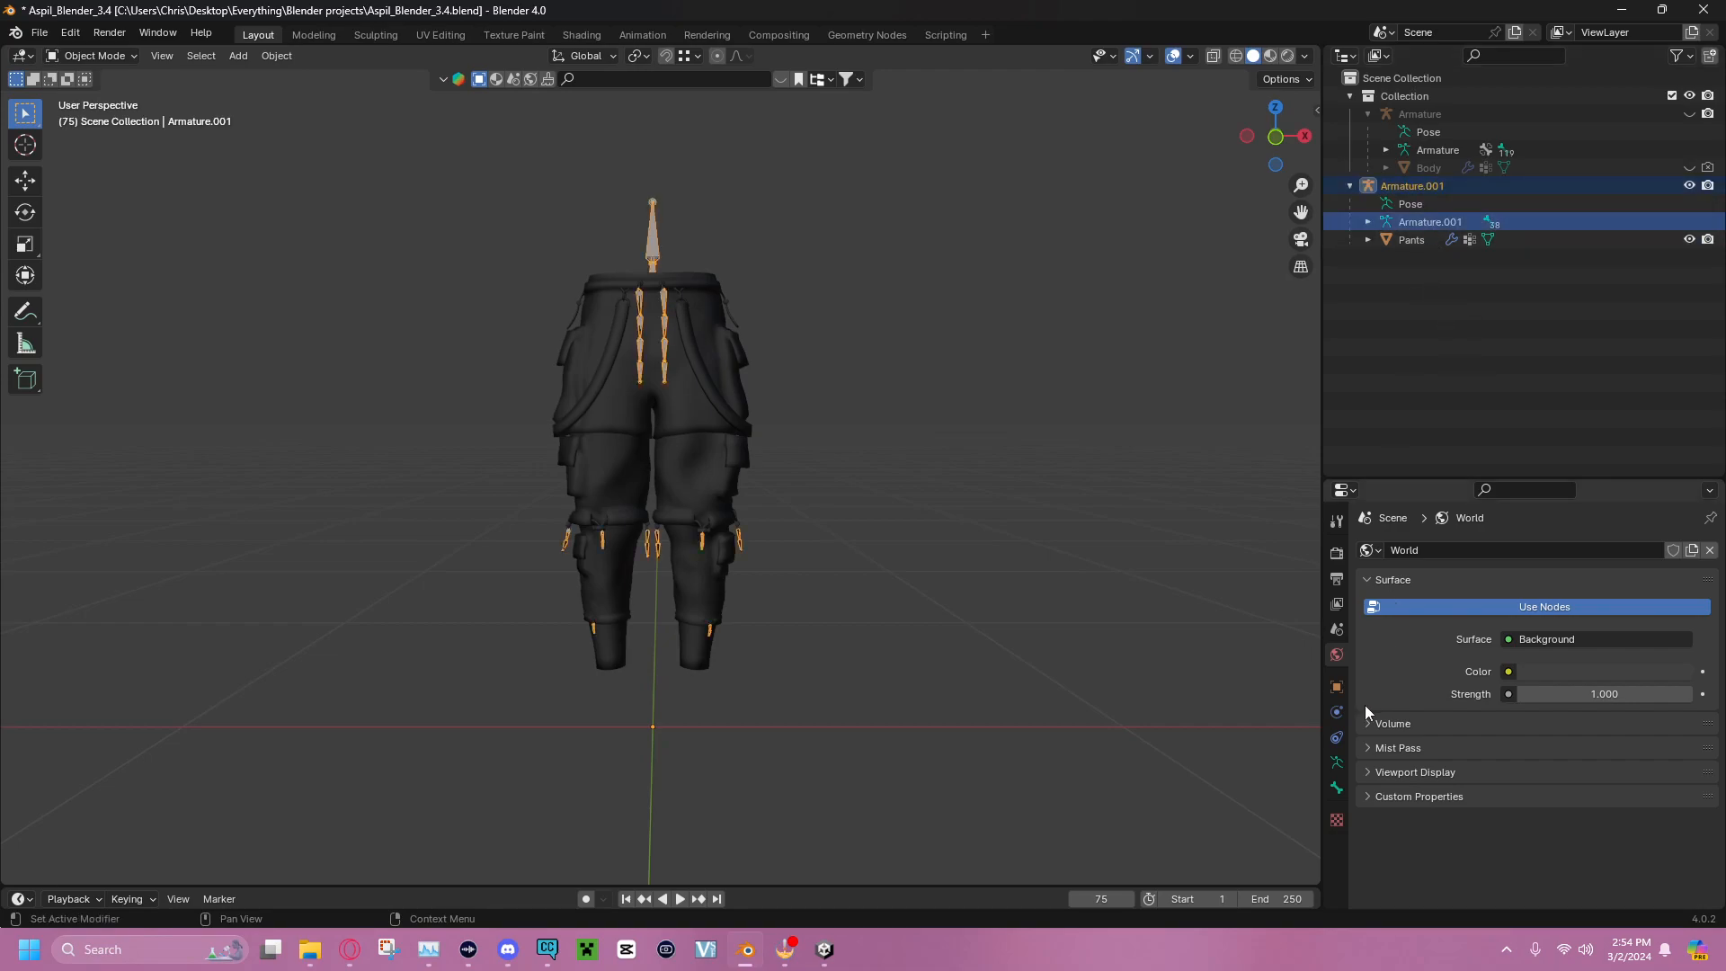
click(1336, 762)
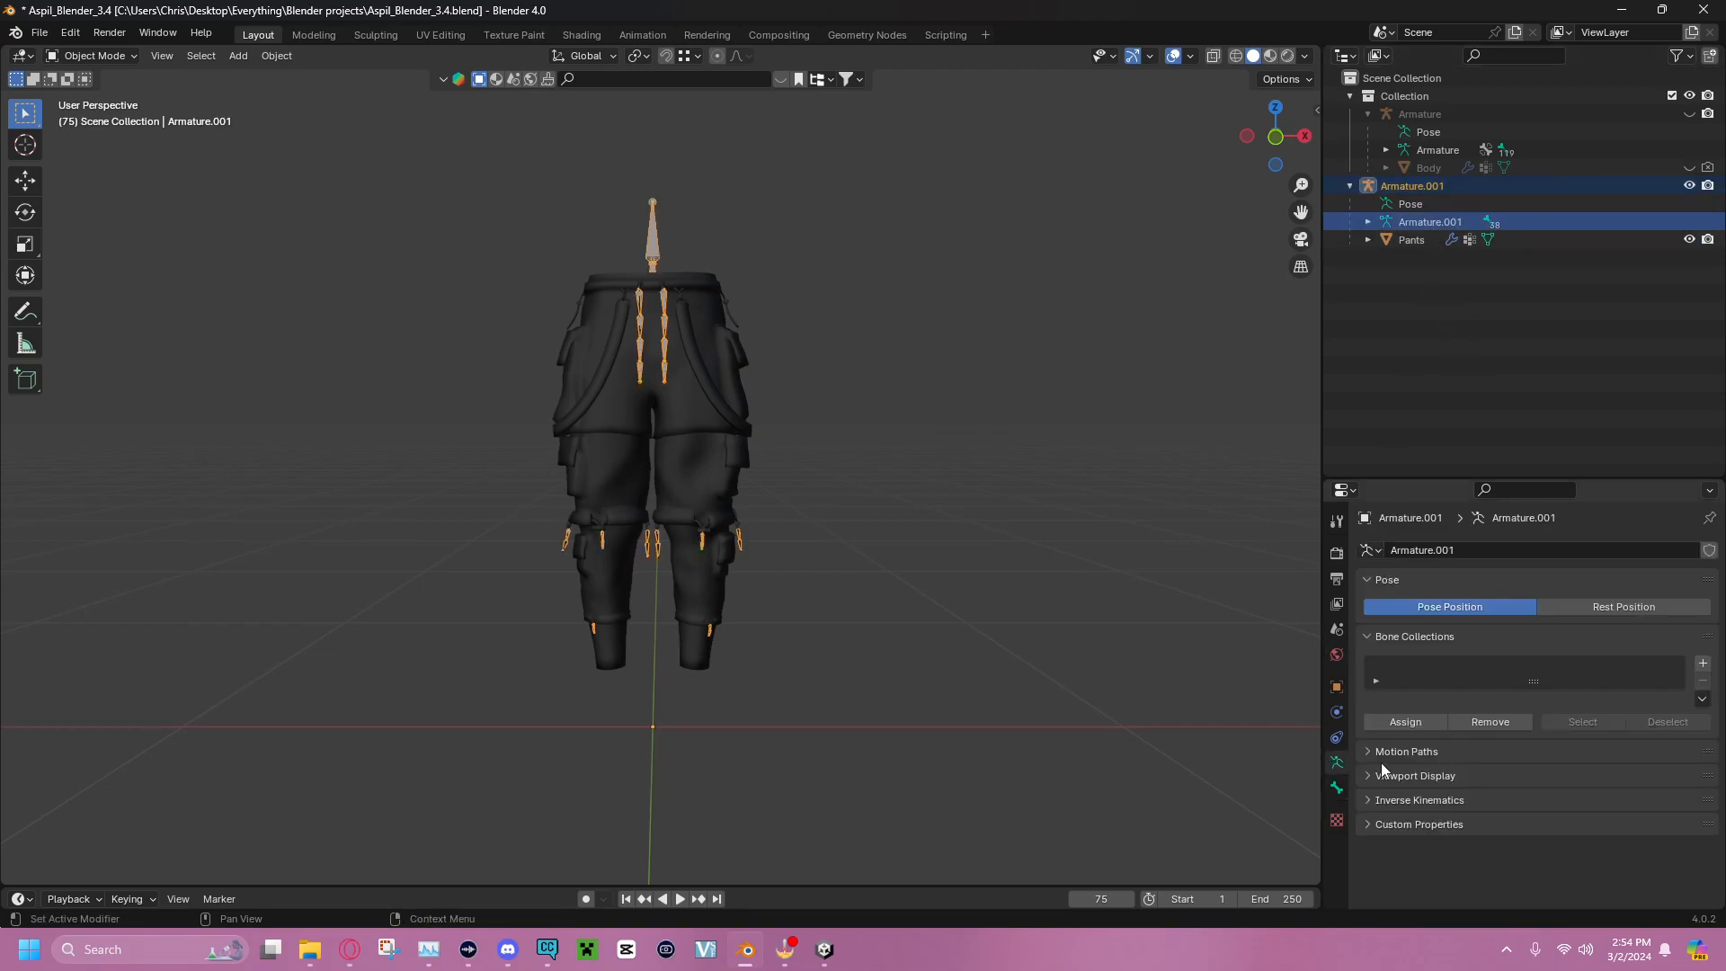
click(1368, 776)
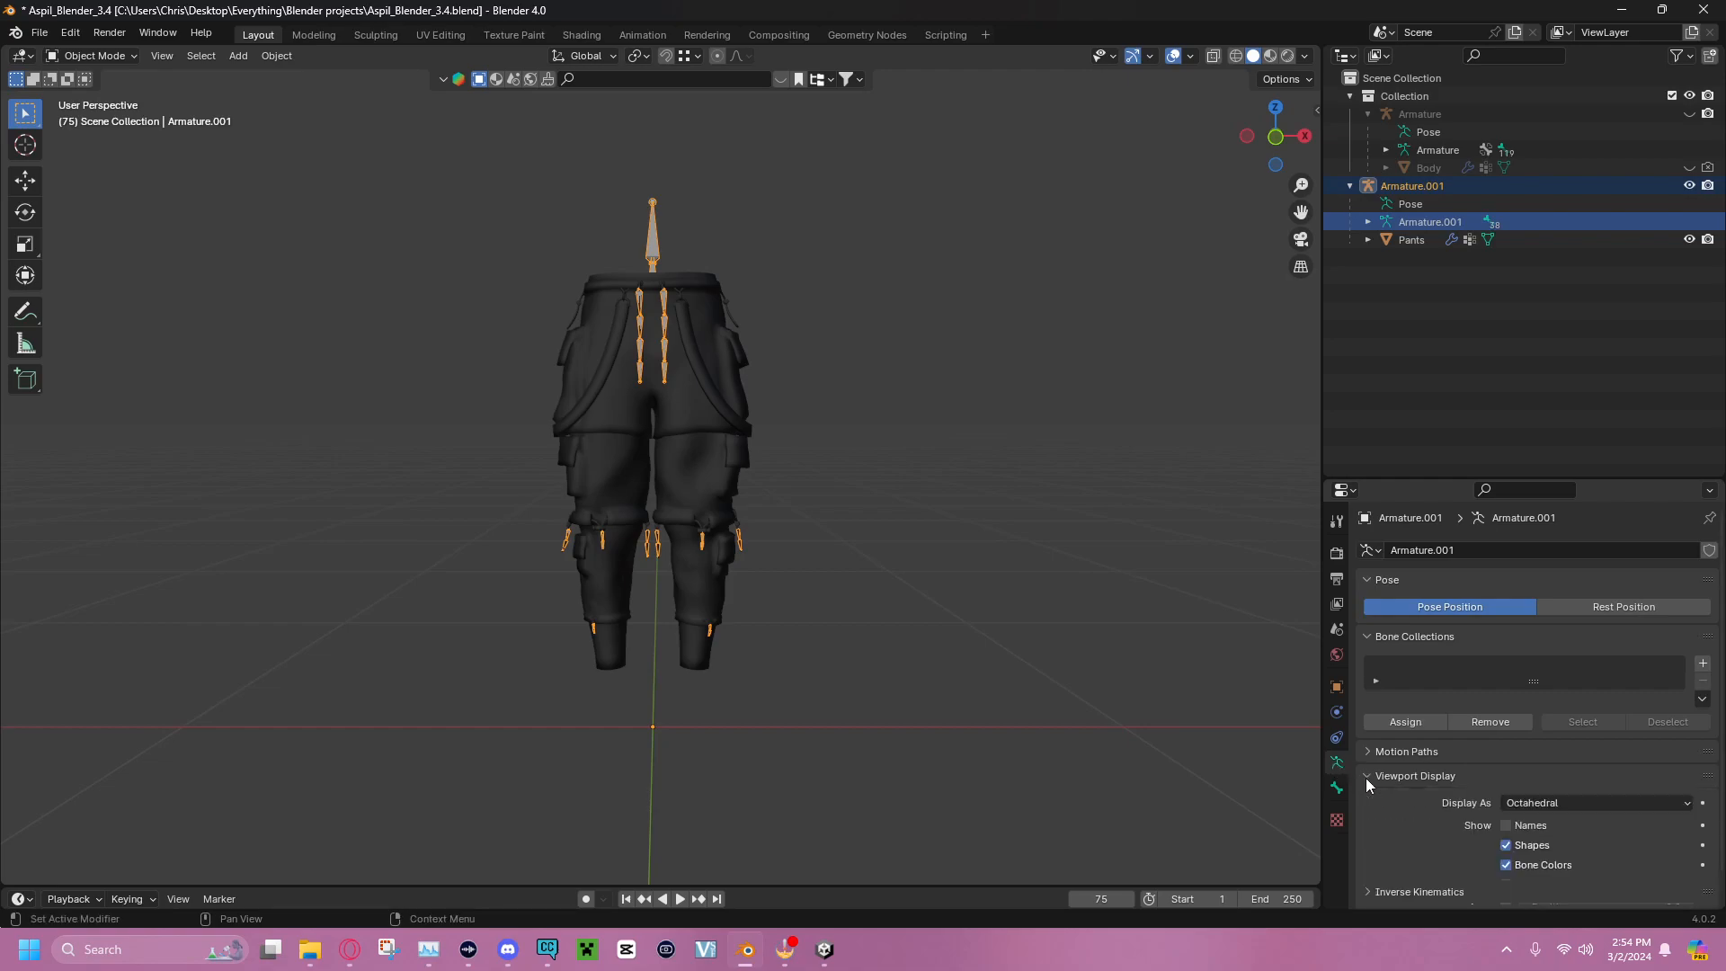
scroll(1513, 807, down, 2)
click(1507, 812)
click(846, 451)
Show the body and compare the pants' leg bones with the avatar's lower legs from the side
middle_drag(845, 451, 1123, 404)
click(1687, 169)
middle_drag(890, 369, 1248, 352)
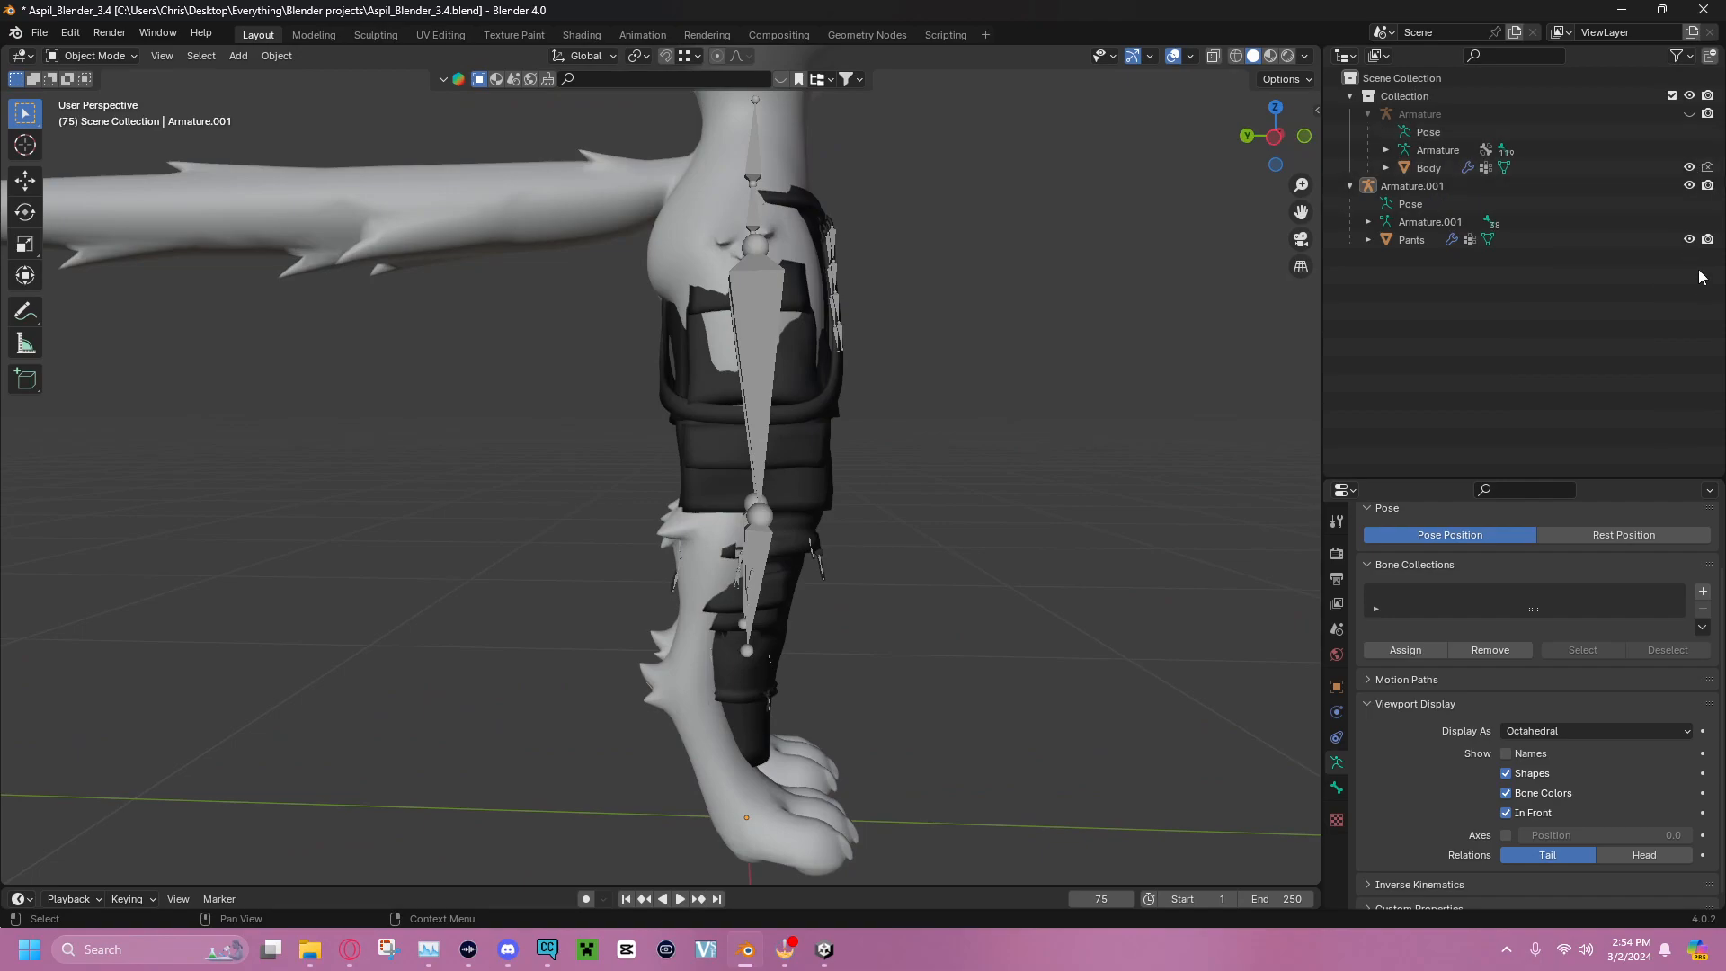
middle_drag(973, 548, 934, 493)
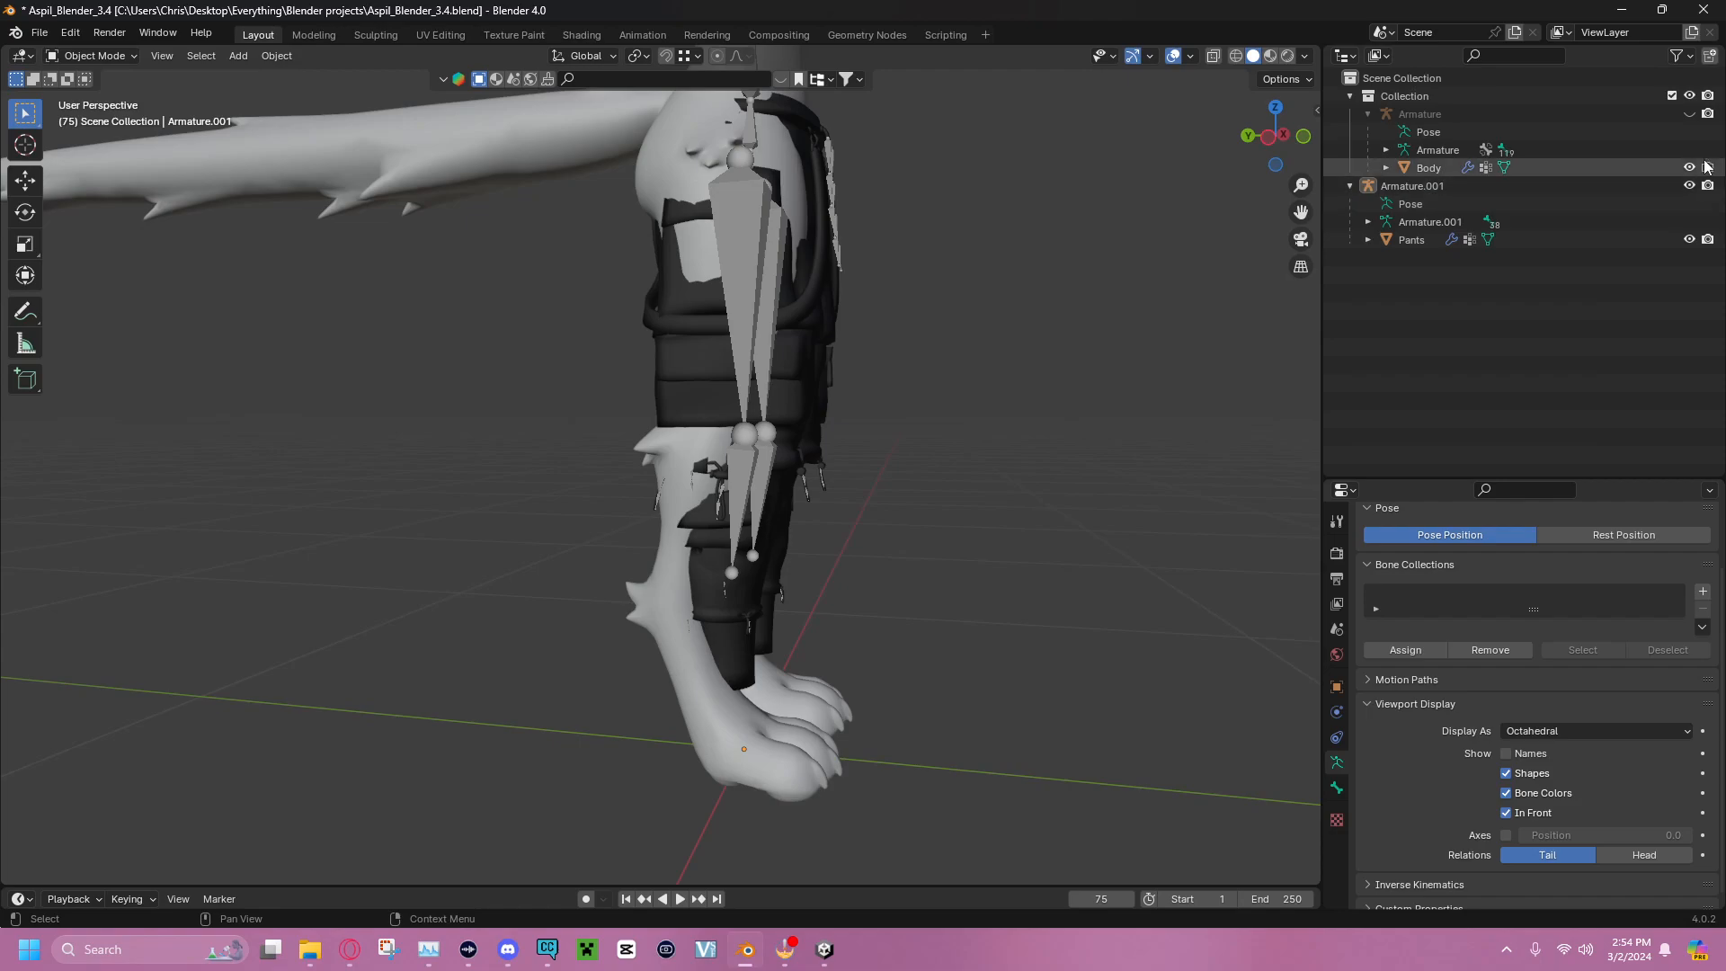
middle_drag(991, 449, 1012, 449)
middle_drag(915, 479, 919, 476)
scroll(920, 477, up, 1)
scroll(920, 477, up, 1)
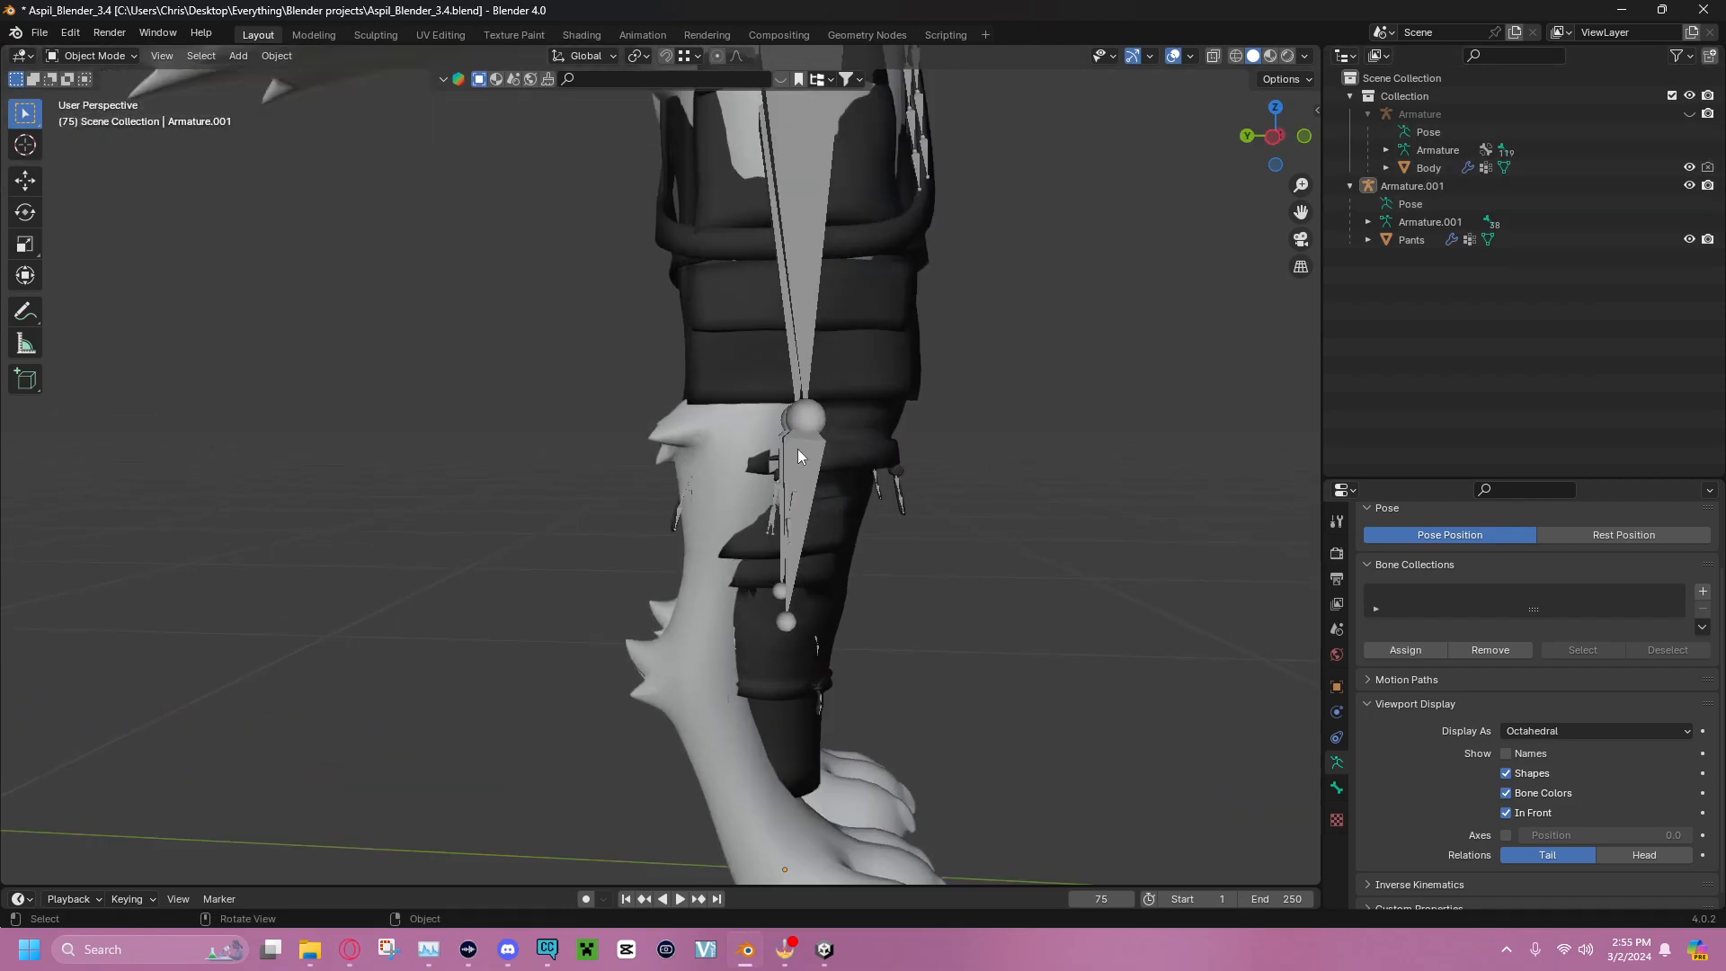
Put the pants armature into Pose Mode and select its left knee bone
click(804, 451)
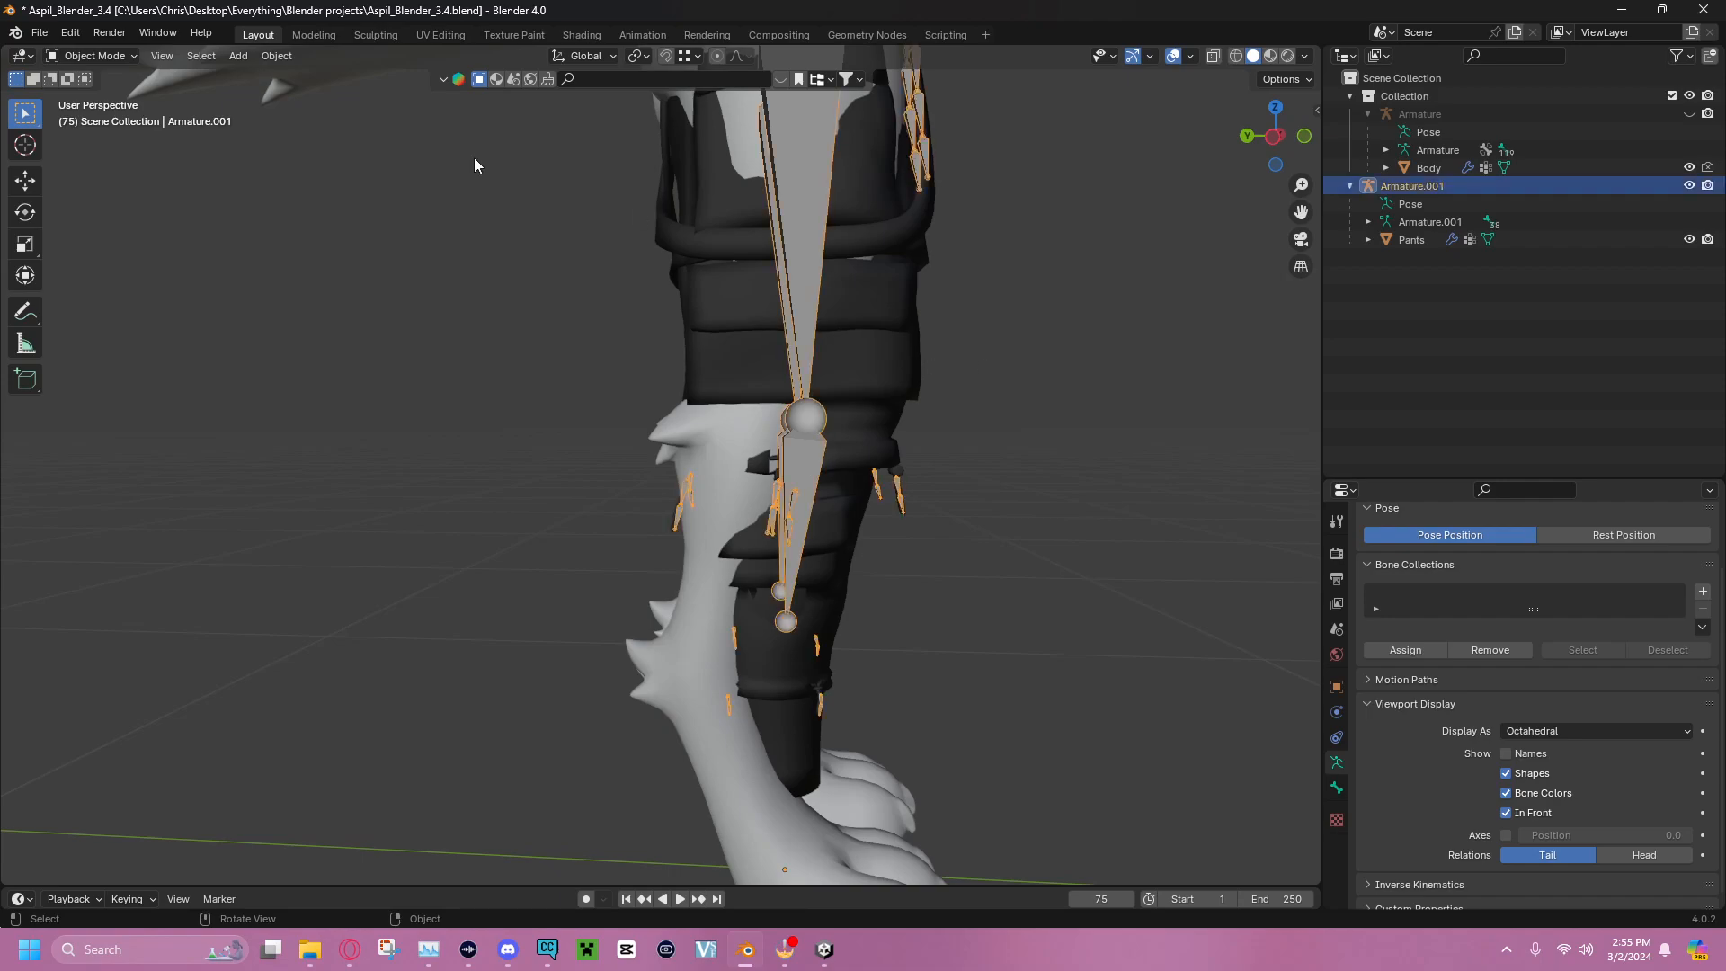
click(73, 59)
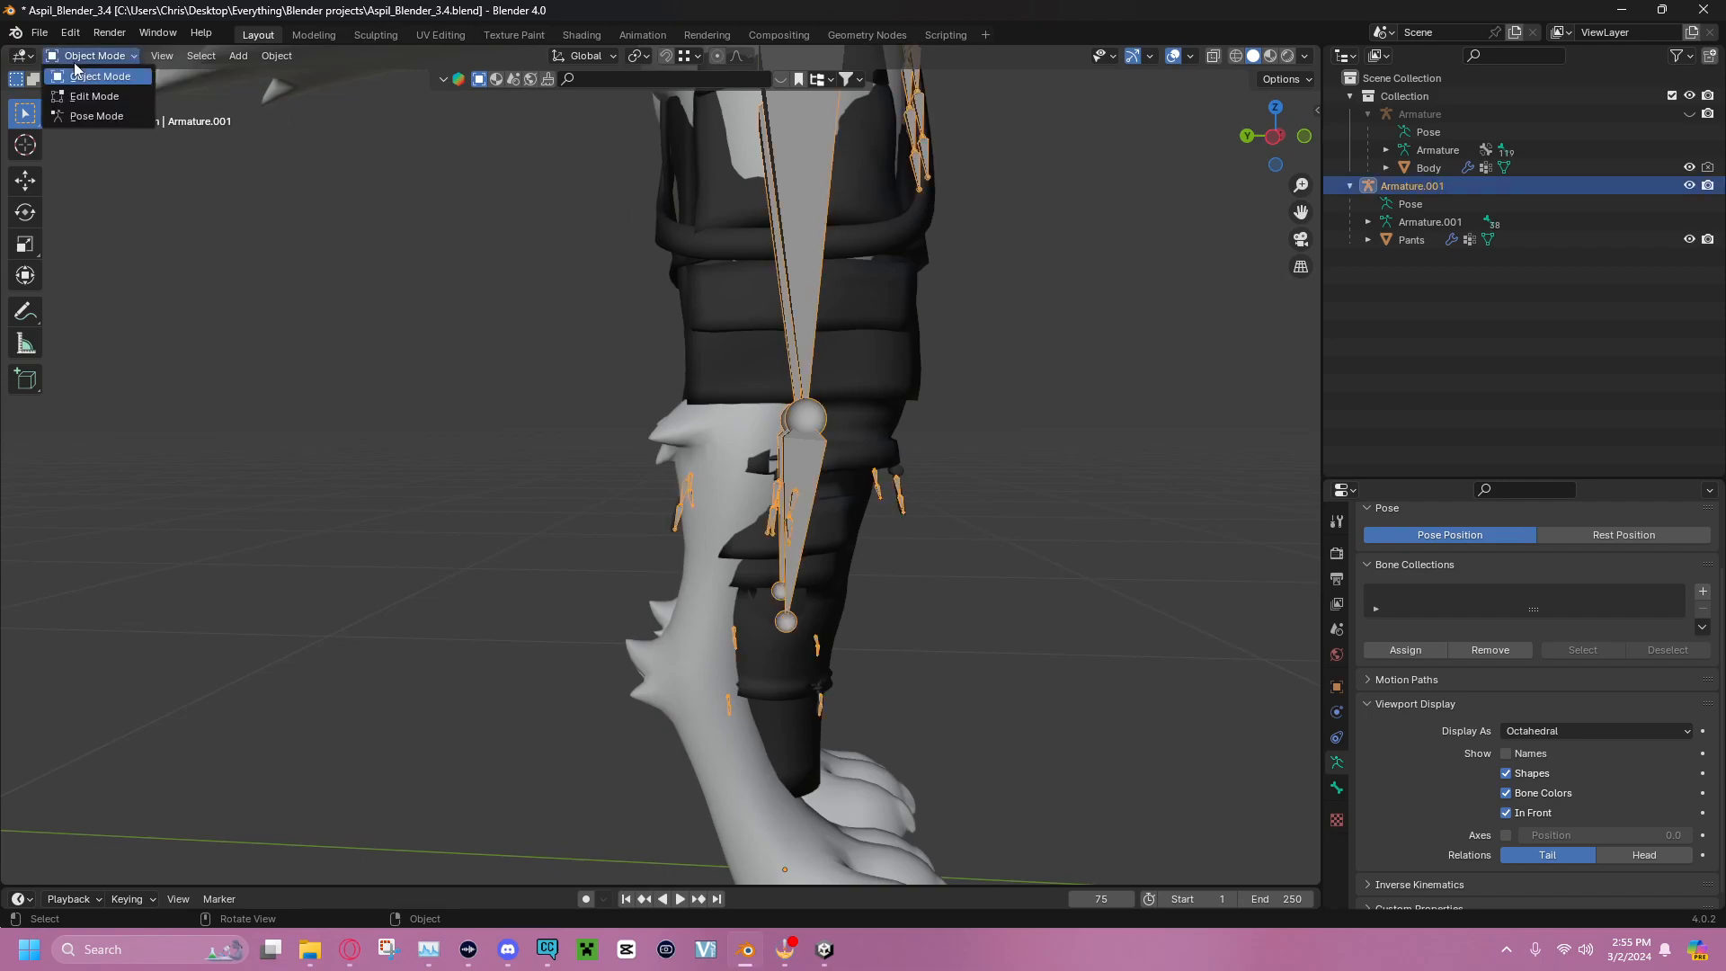
click(94, 117)
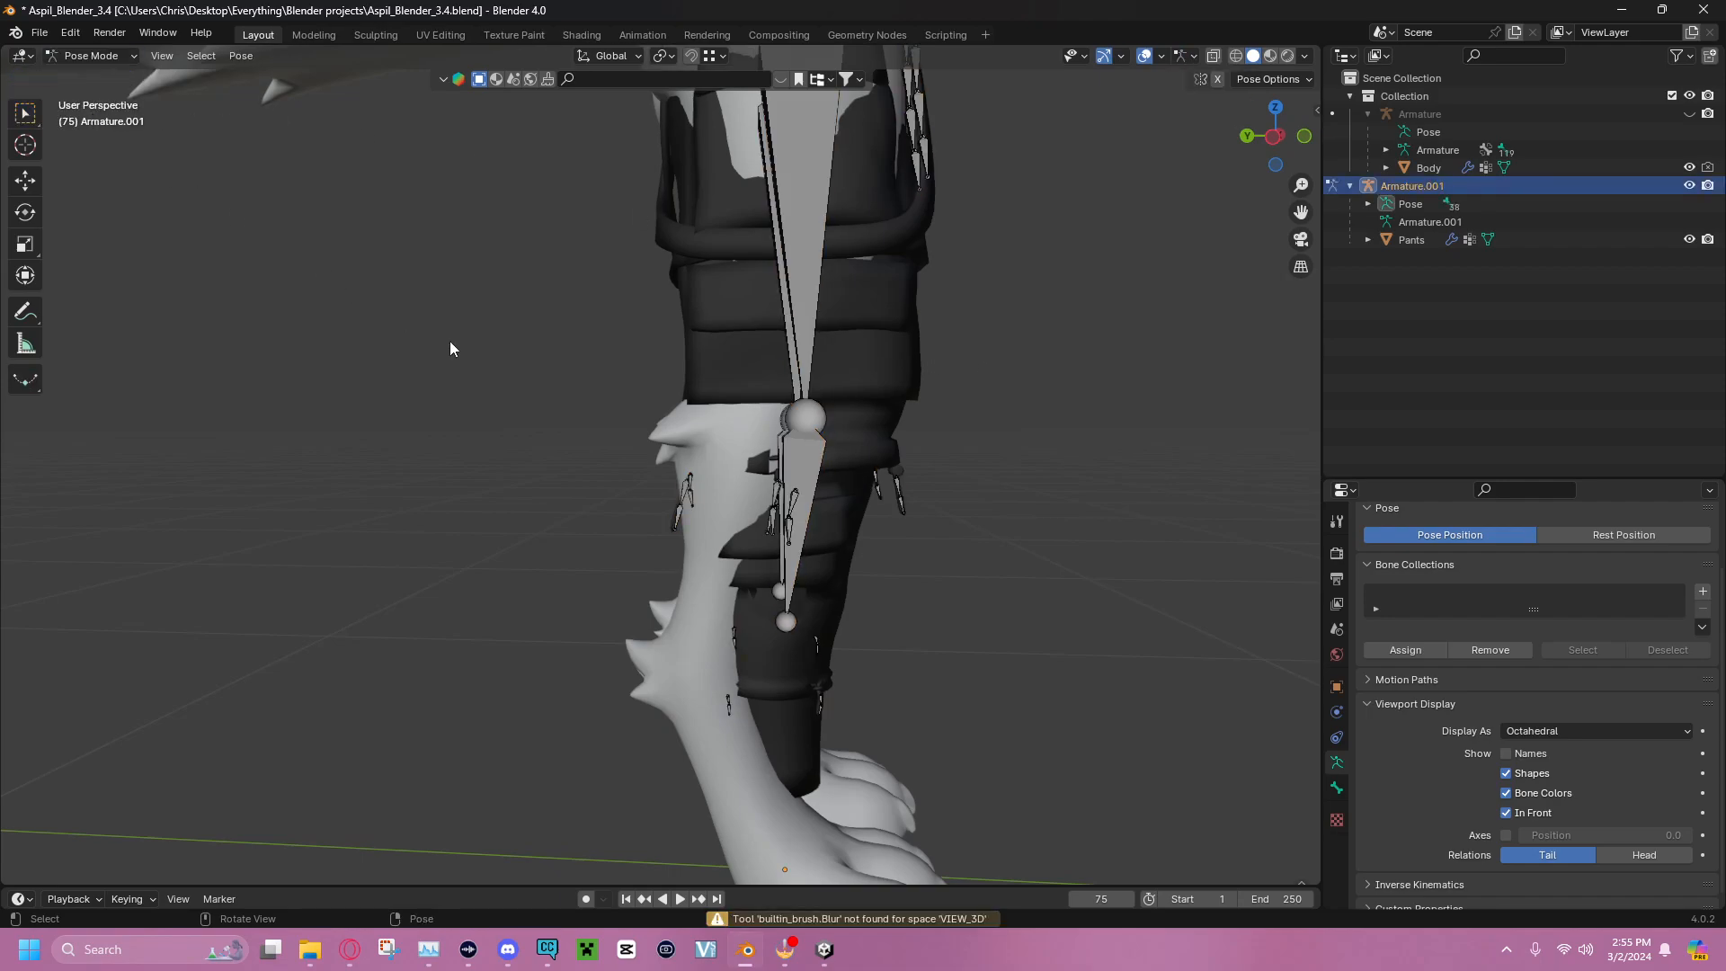
middle_drag(526, 312, 735, 447)
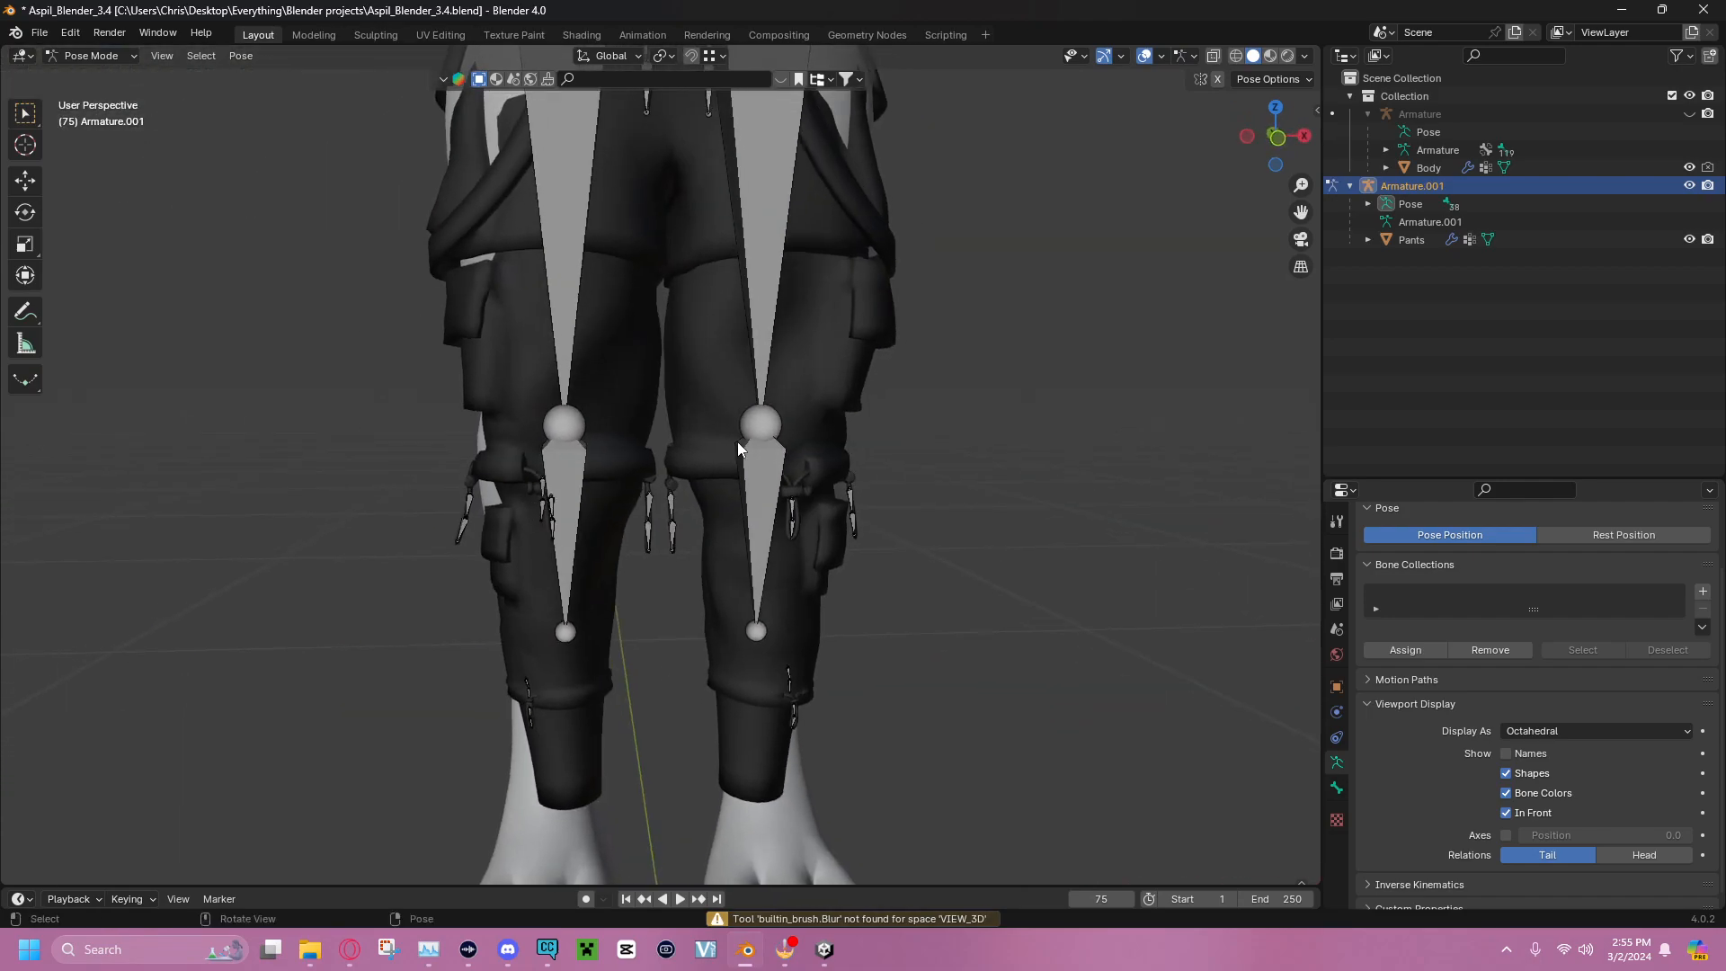
middle_drag(1145, 249, 963, 270)
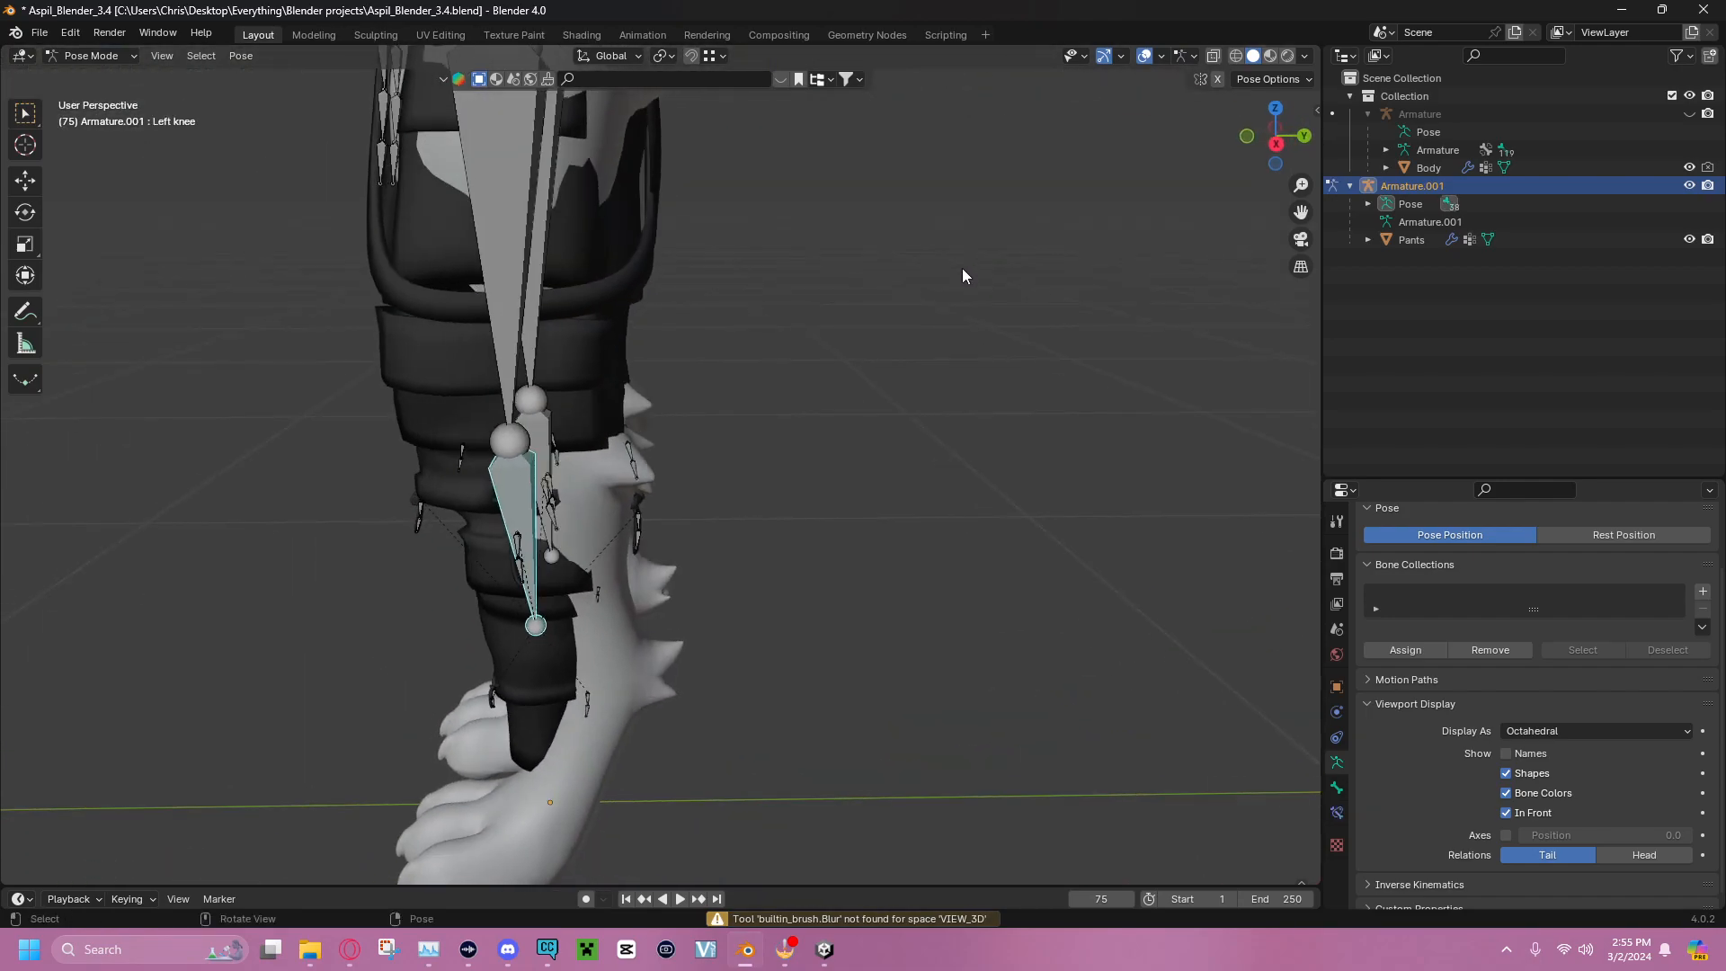
Try rotating the left knee bone on its own, and undo the rotation
key(r)
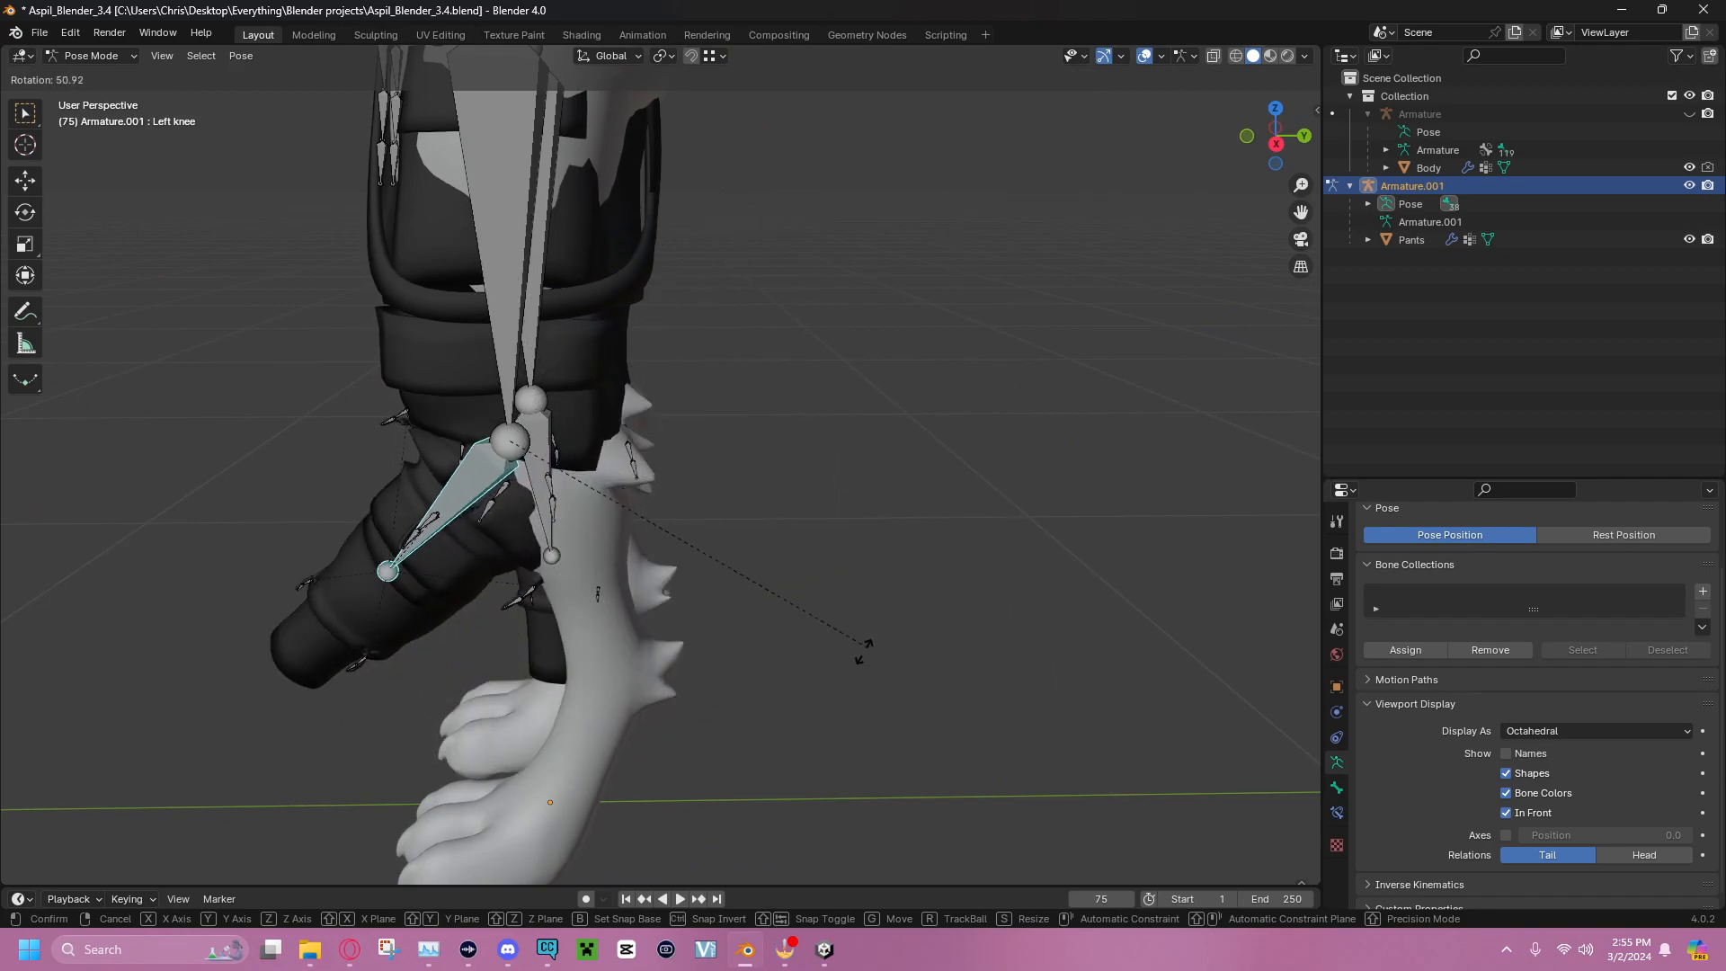
click(1011, 312)
key(ctrl+z)
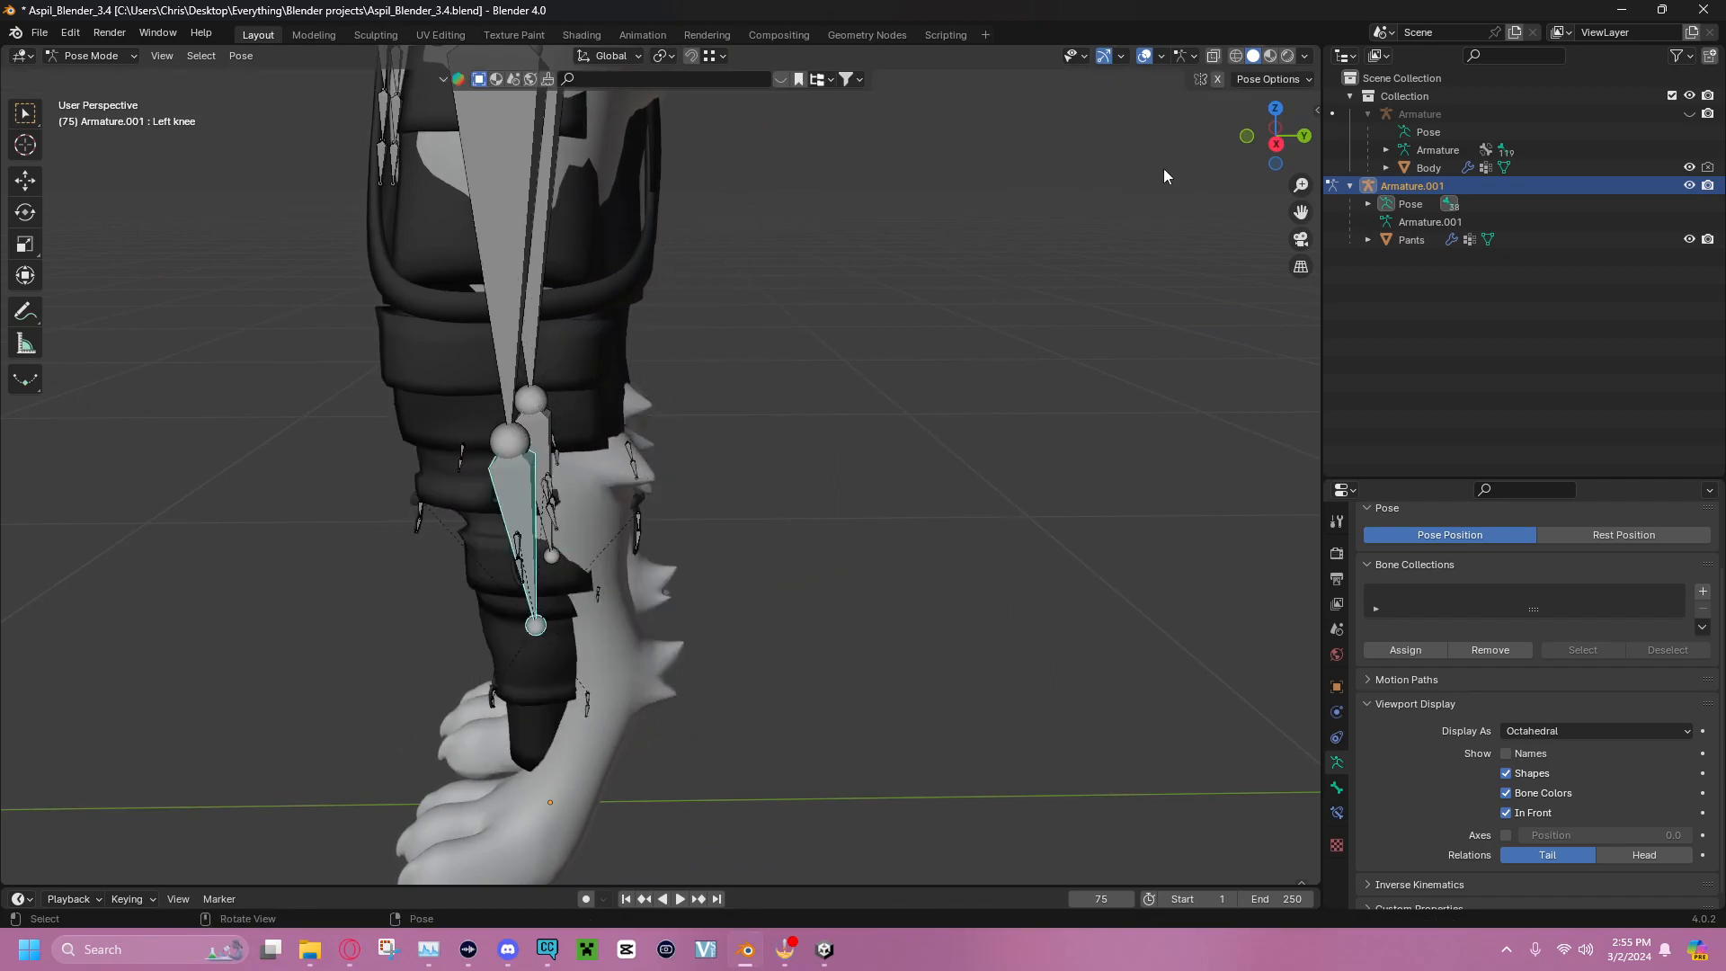
Enable X-axis mirroring for the pose and activate the Rotate tool
click(1216, 83)
middle_drag(1041, 257, 353, 343)
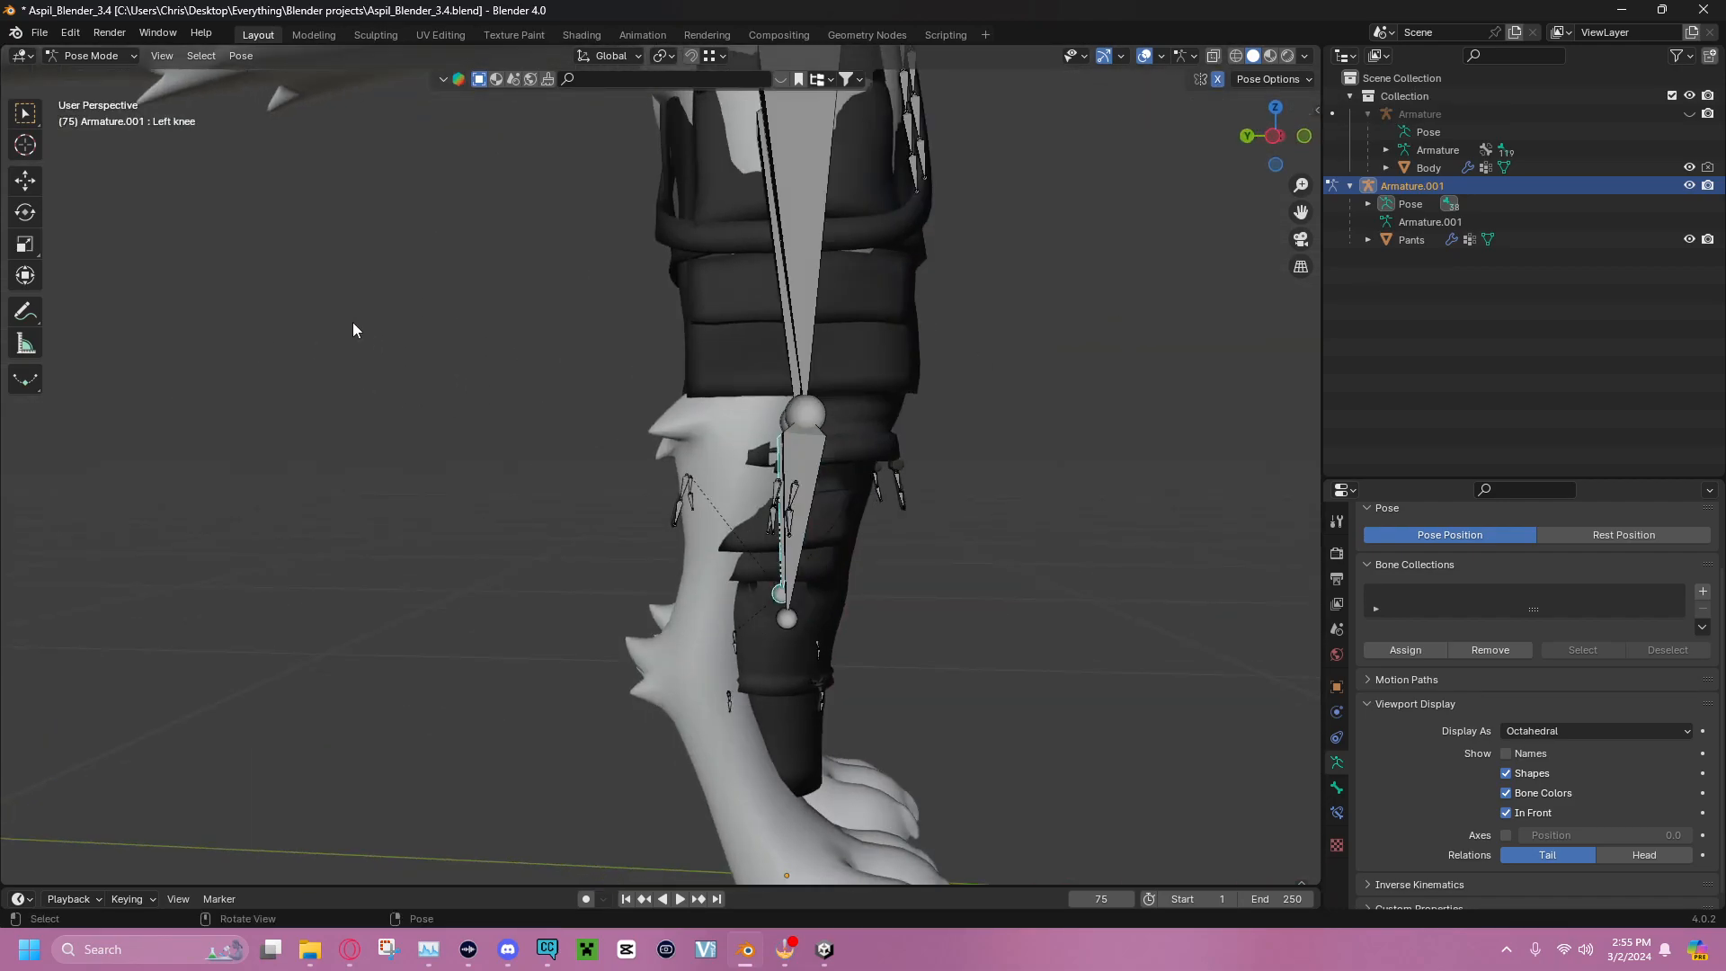
click(25, 212)
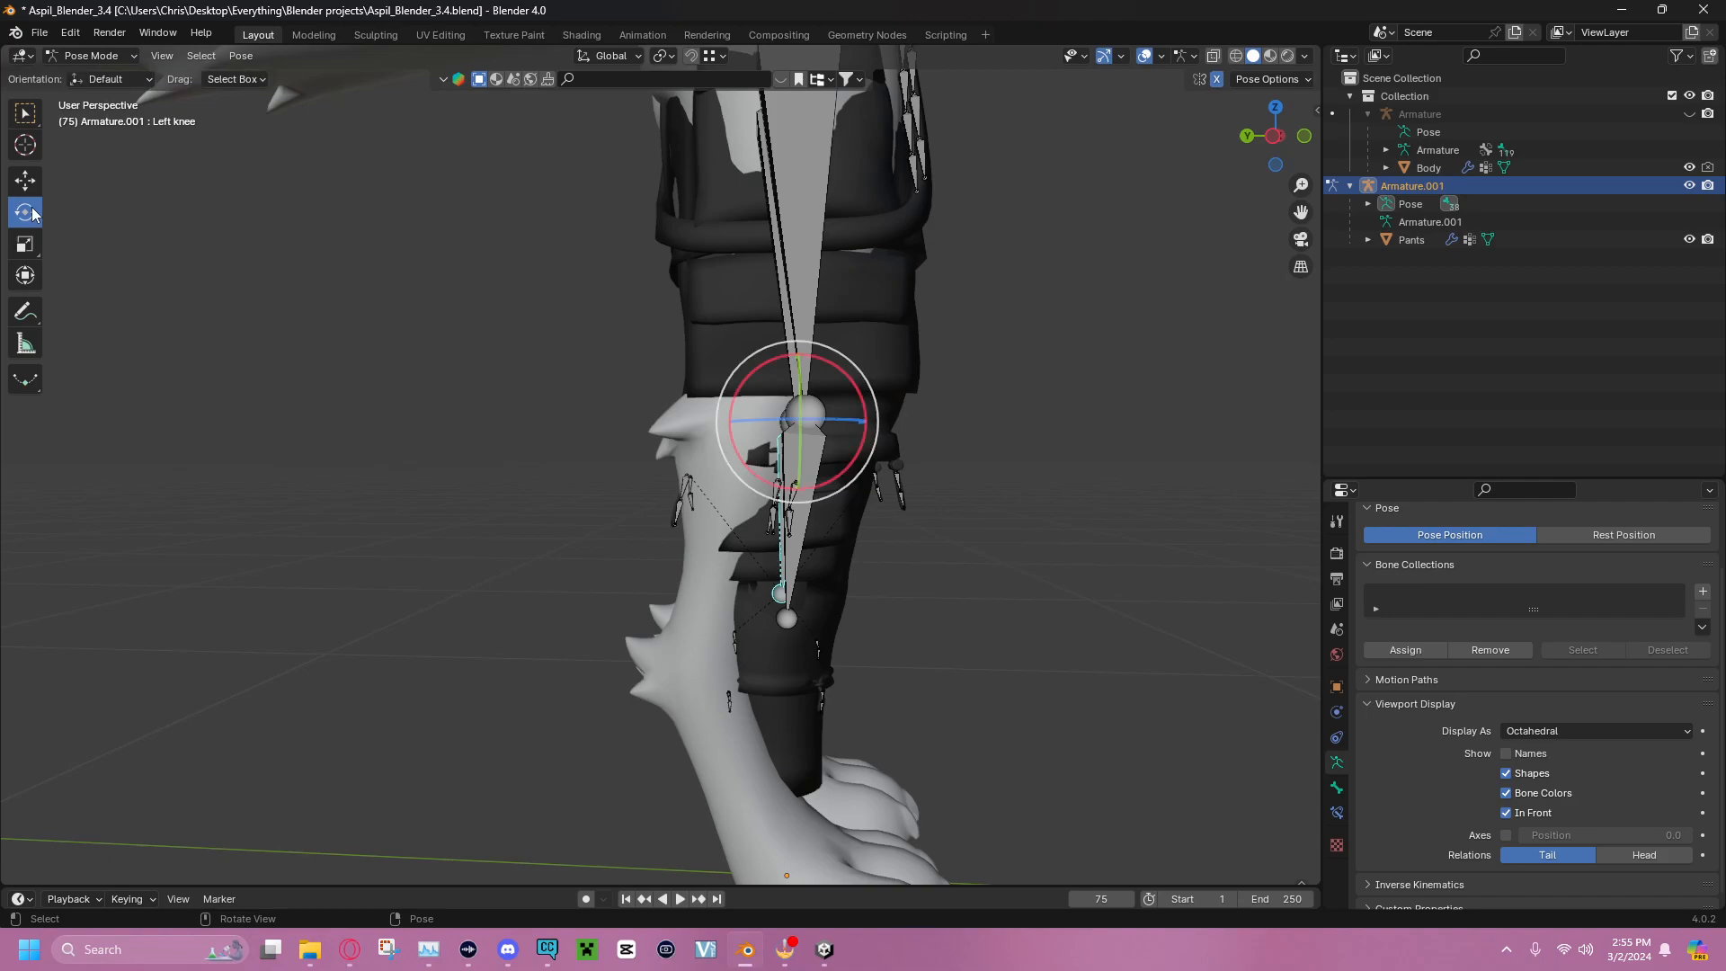
Try freely rotating the left knee bone together with its mirrored counterpart, and undo the rotation
middle_drag(477, 335, 244, 359)
click(904, 393)
middle_drag(902, 399, 1003, 380)
click(780, 475)
key(r)
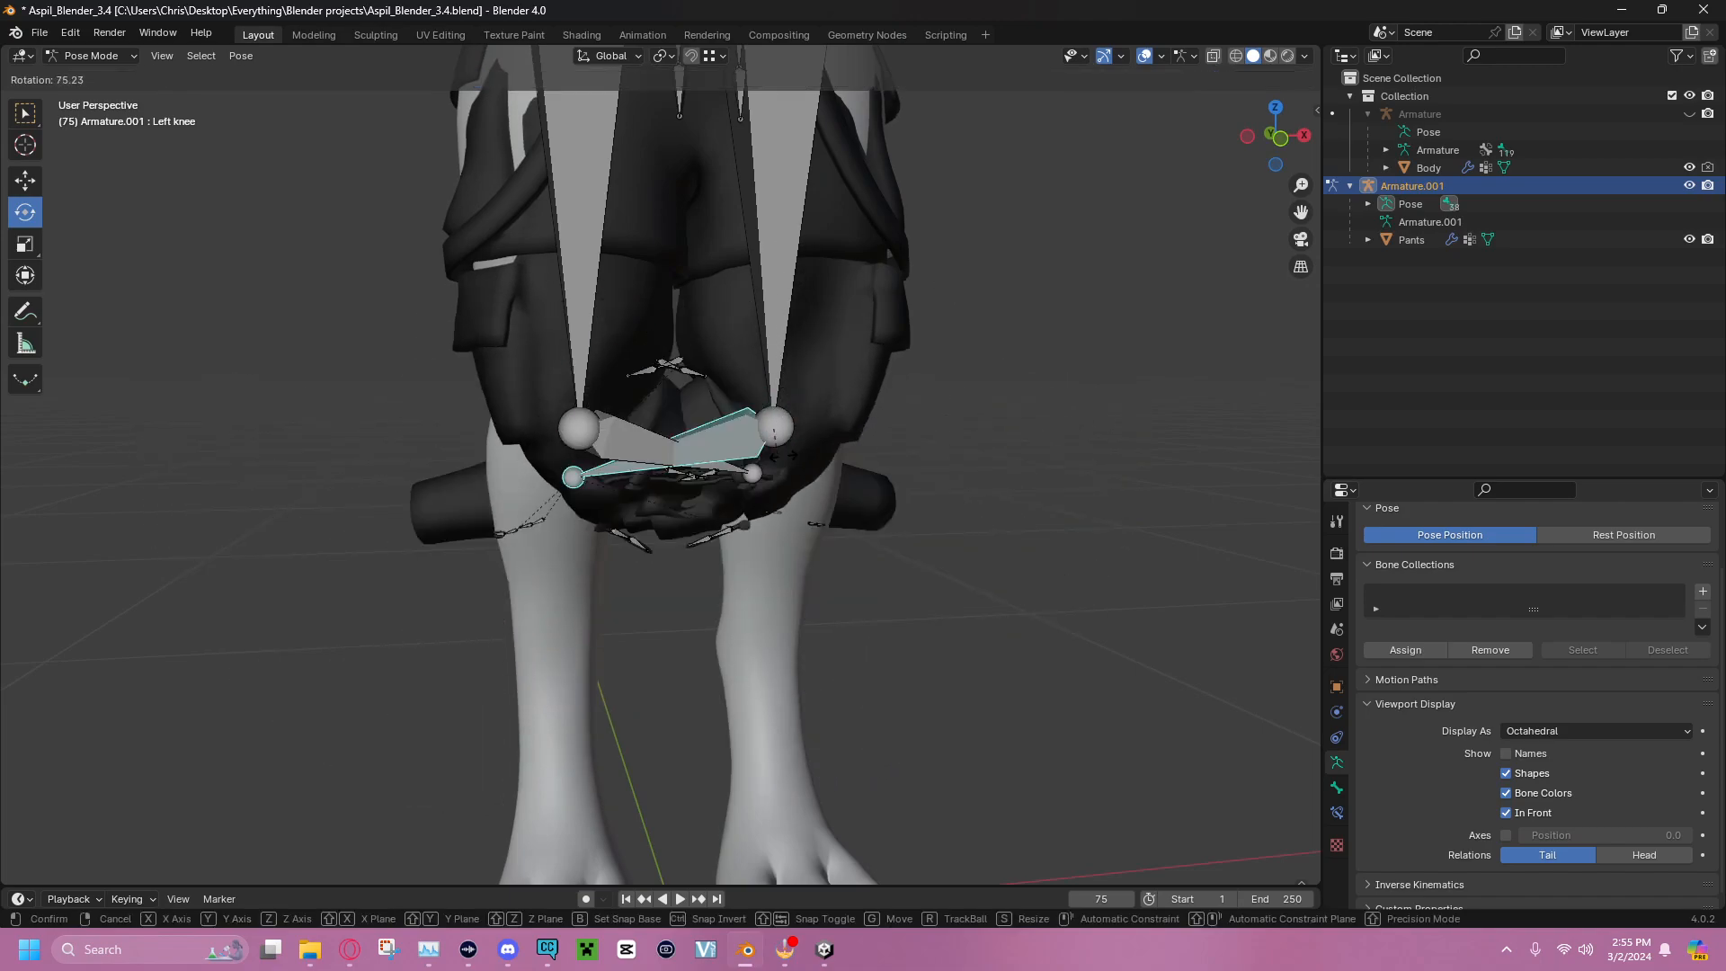
click(901, 443)
middle_drag(901, 442, 960, 478)
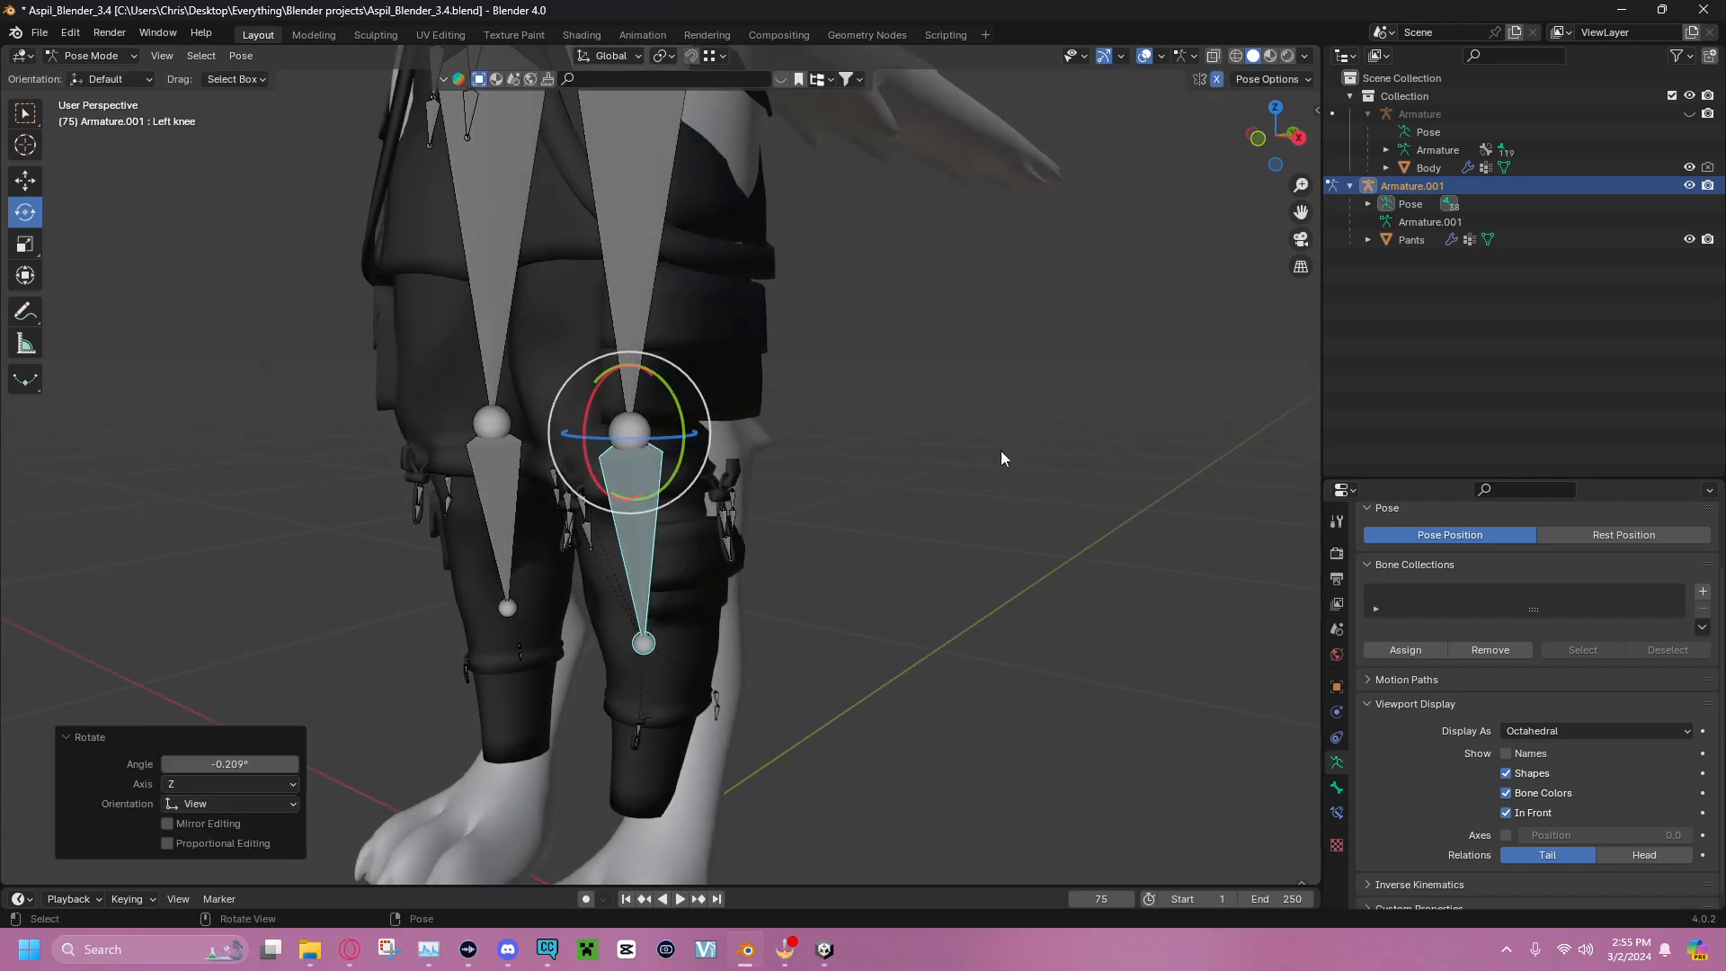
middle_drag(705, 354, 966, 389)
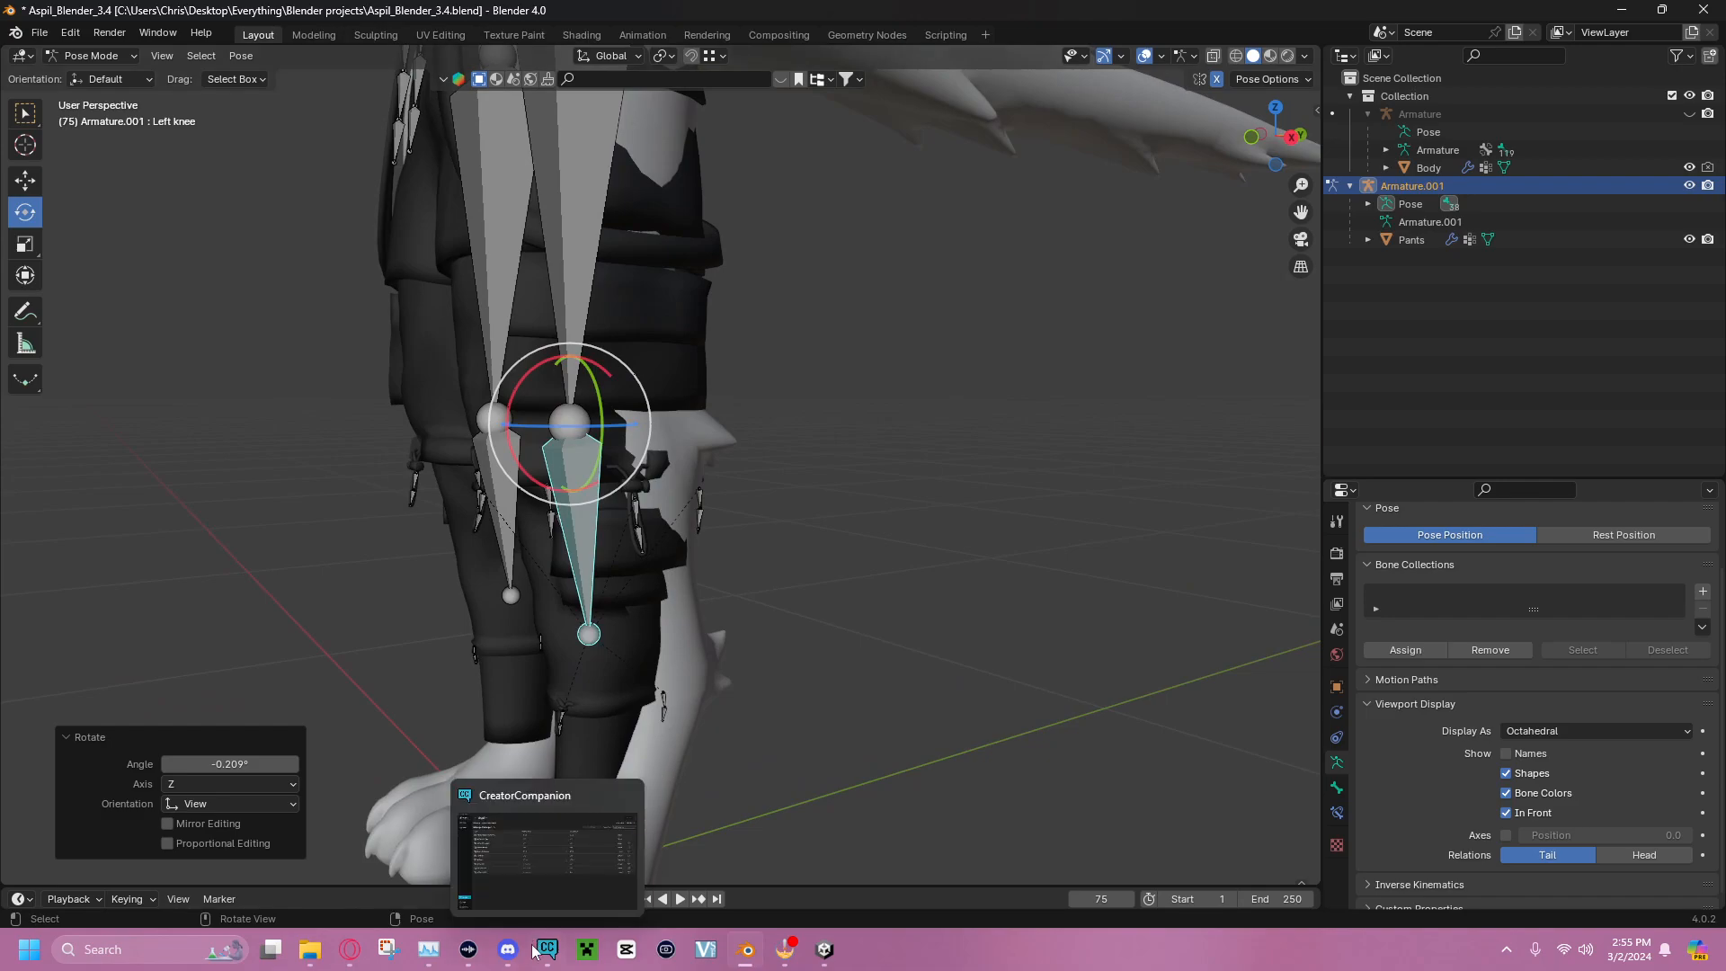
middle_drag(744, 388, 721, 302)
click(946, 336)
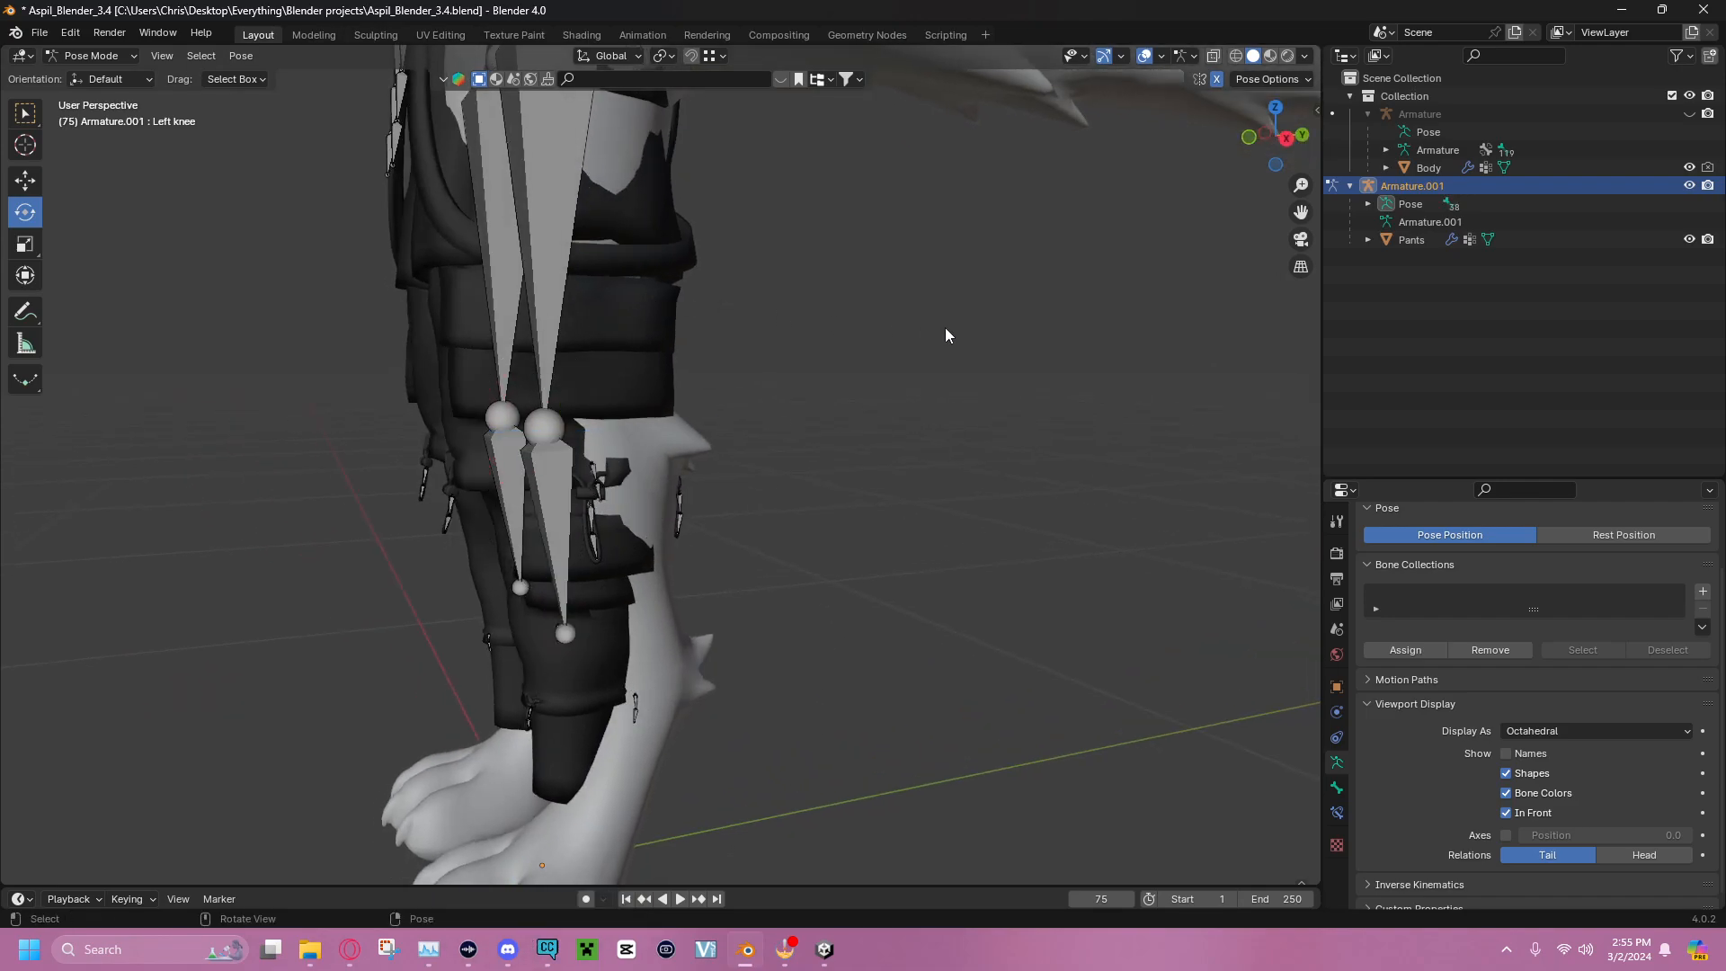
key(ctrl+z)
key(ctrl+z)
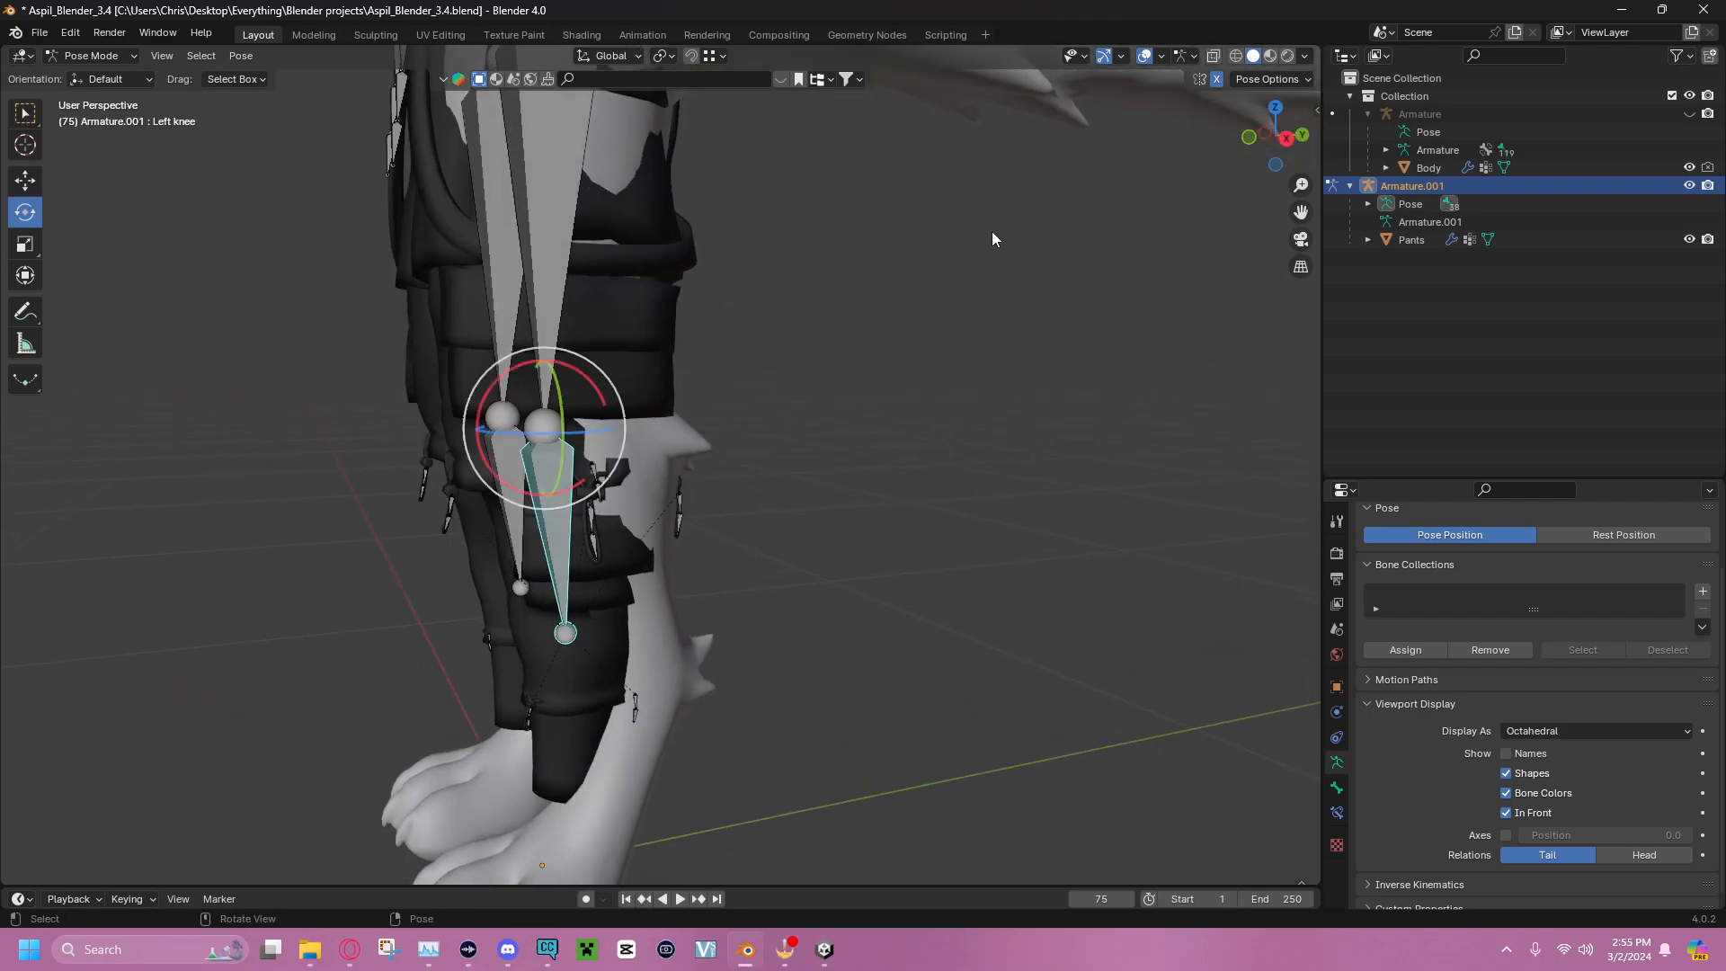
Rotate the left knee bone in side view so the pants' lower leg angles backward along the avatar's shin
middle_drag(995, 230, 891, 240)
click(788, 299)
middle_drag(789, 353, 238, 193)
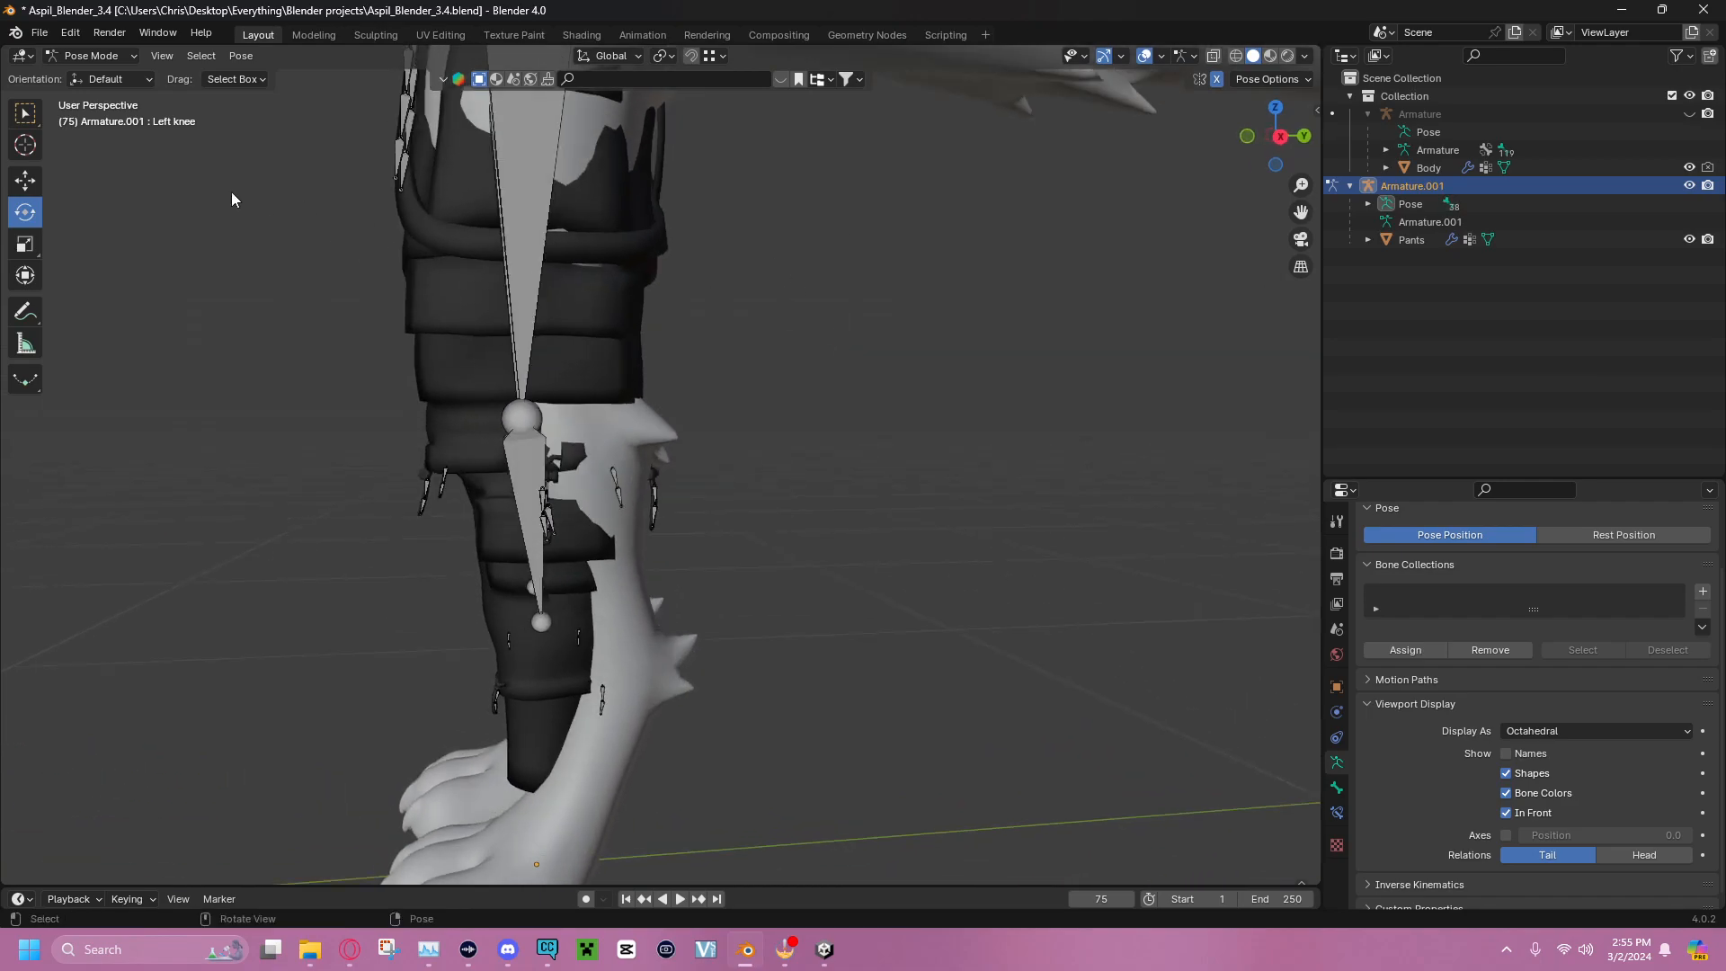
click(503, 475)
drag(548, 354, 989, 205)
drag(527, 350, 529, 352)
middle_drag(540, 360, 817, 408)
Rotate the left leg bone slightly in side view and readjust the left knee bone to follow the avatar's leg
click(511, 231)
shift+middle_drag(816, 241, 903, 439)
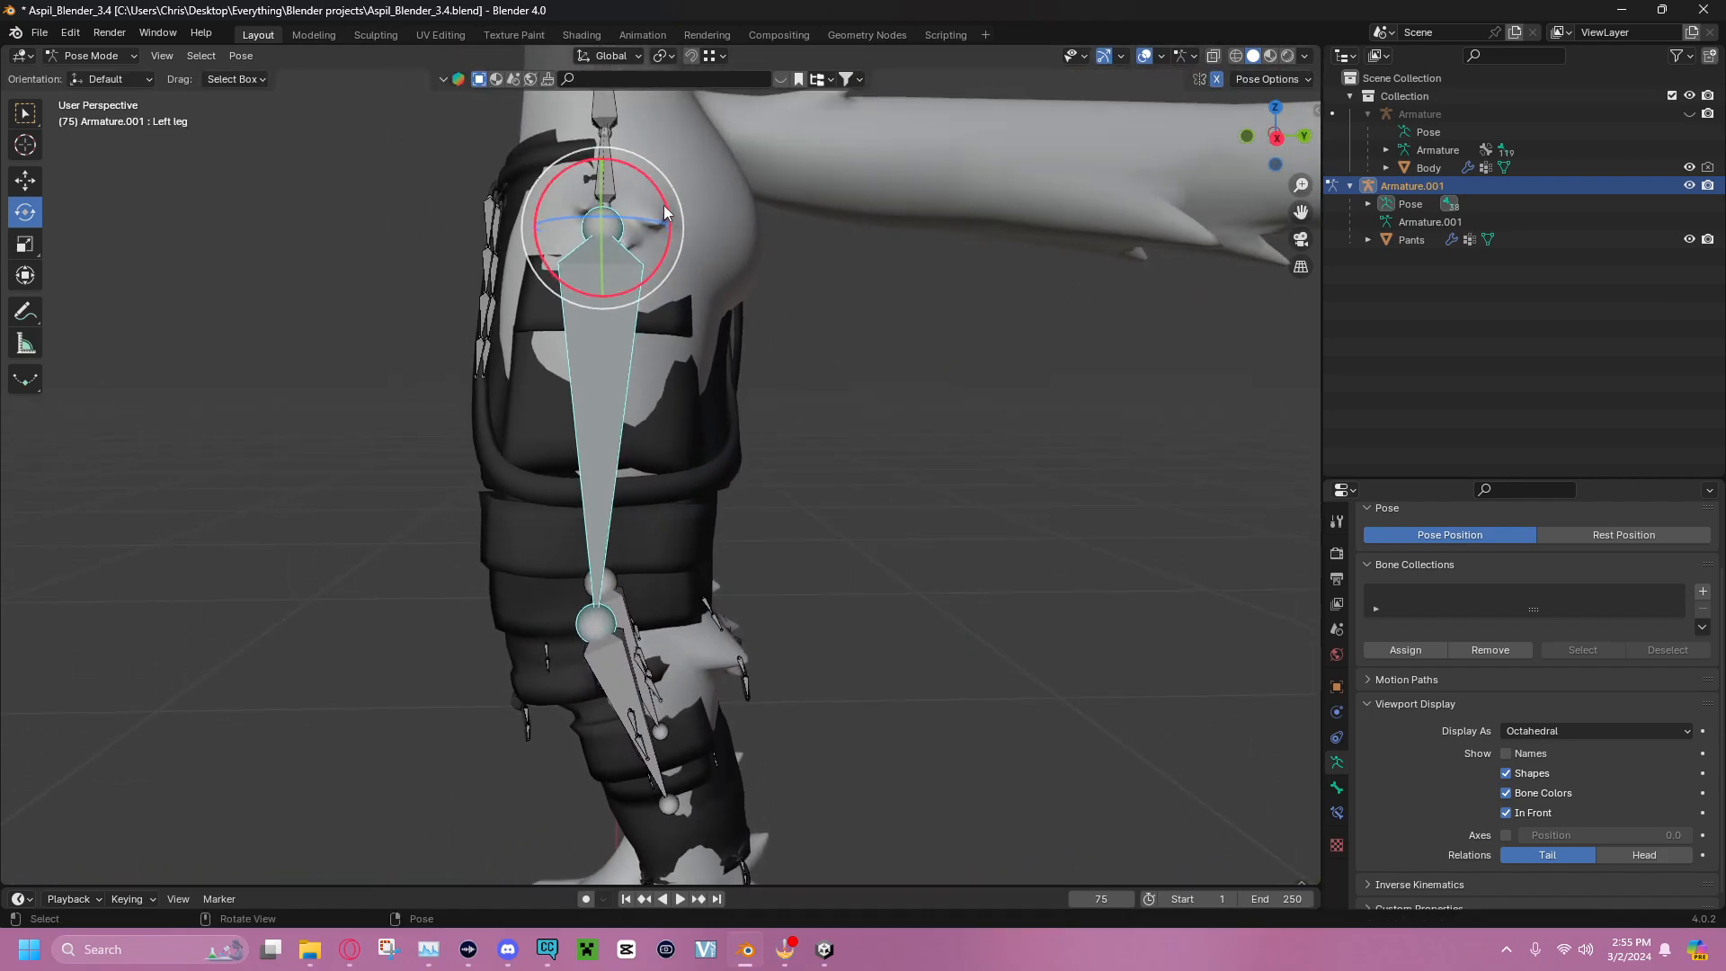
mouse_move(666, 212)
mouse_down()
mouse_move(667, 194)
mouse_move(669, 208)
mouse_up()
middle_drag(810, 314, 776, 476)
click(699, 534)
drag(719, 446, 773, 522)
middle_drag(983, 521, 569, 531)
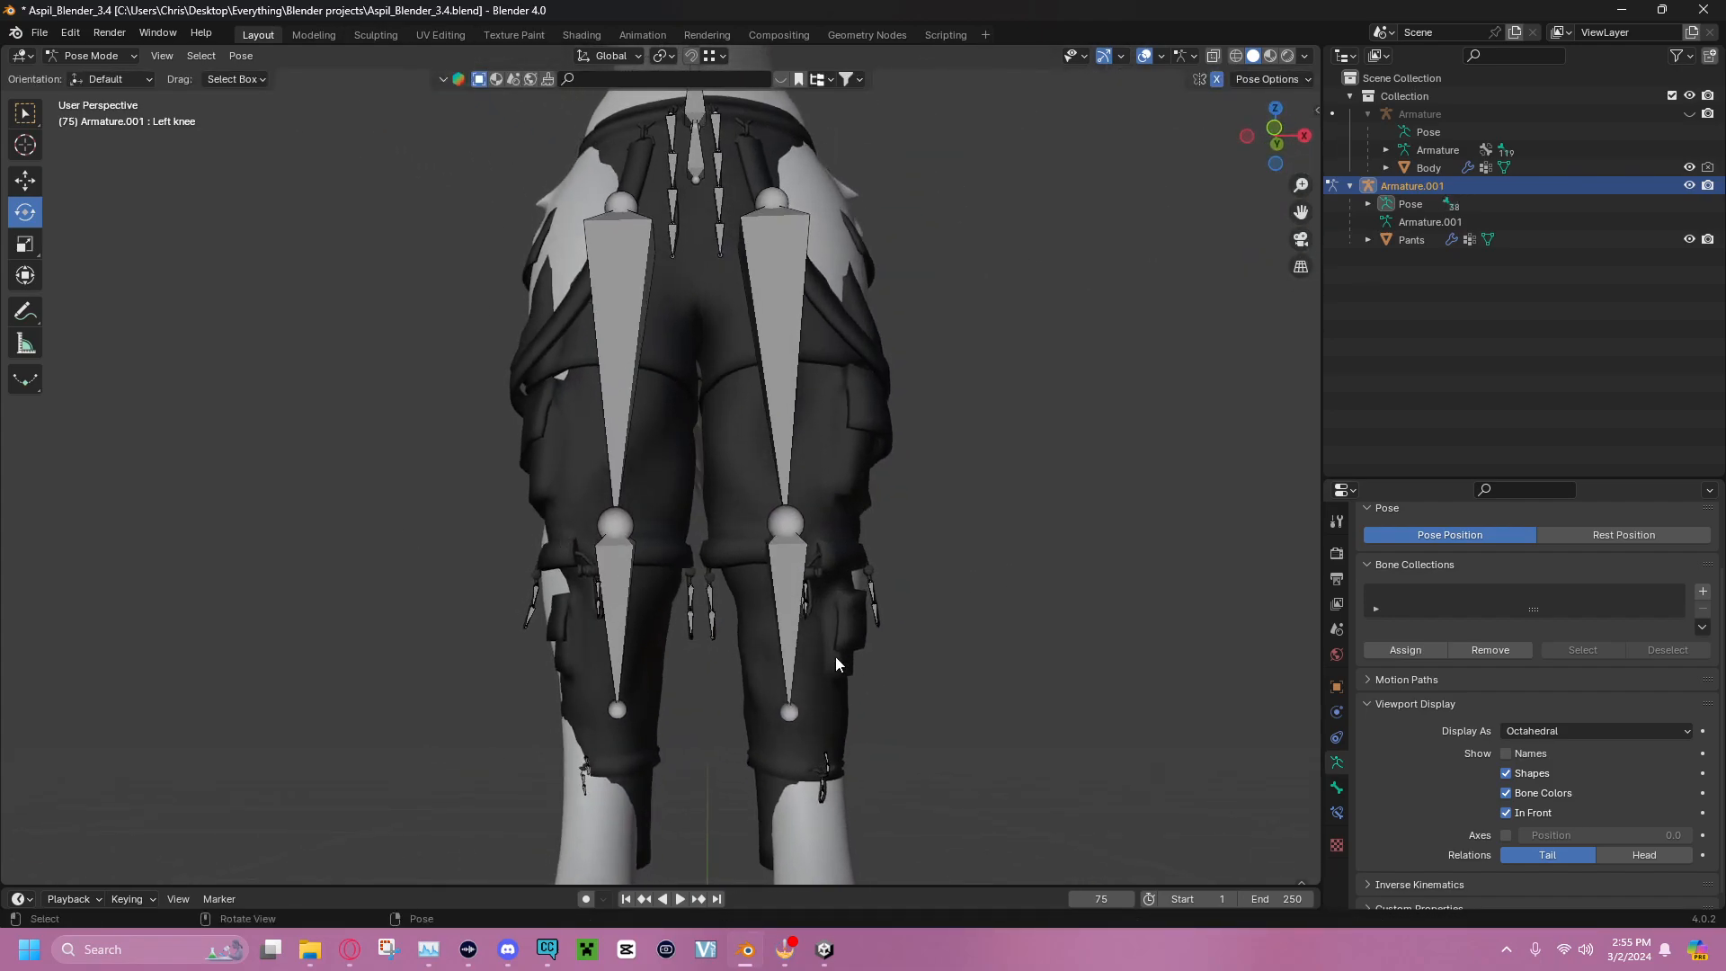
Rotate the left knee bone slightly about the Y axis in front view to line the cuff up with the lower leg
click(782, 577)
middle_drag(811, 455, 858, 490)
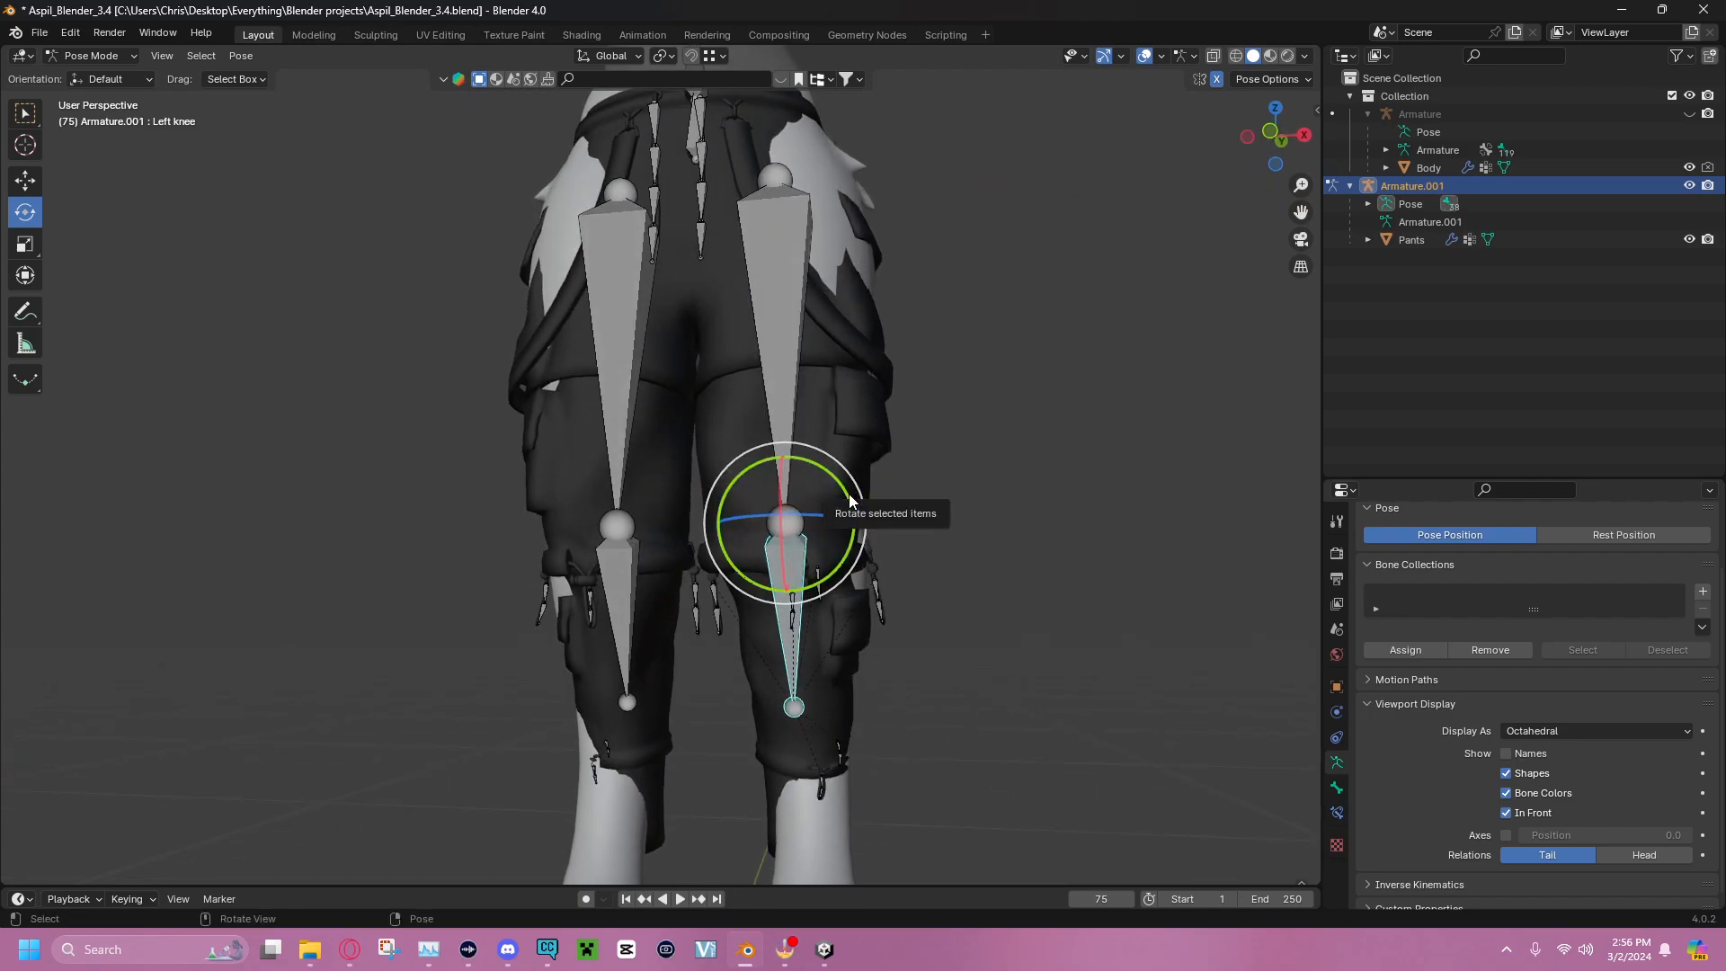
drag(850, 501, 842, 489)
middle_drag(1044, 518, 985, 516)
Rotate the left leg bone -1.93° about the global Y axis to align the thigh with the body
click(809, 304)
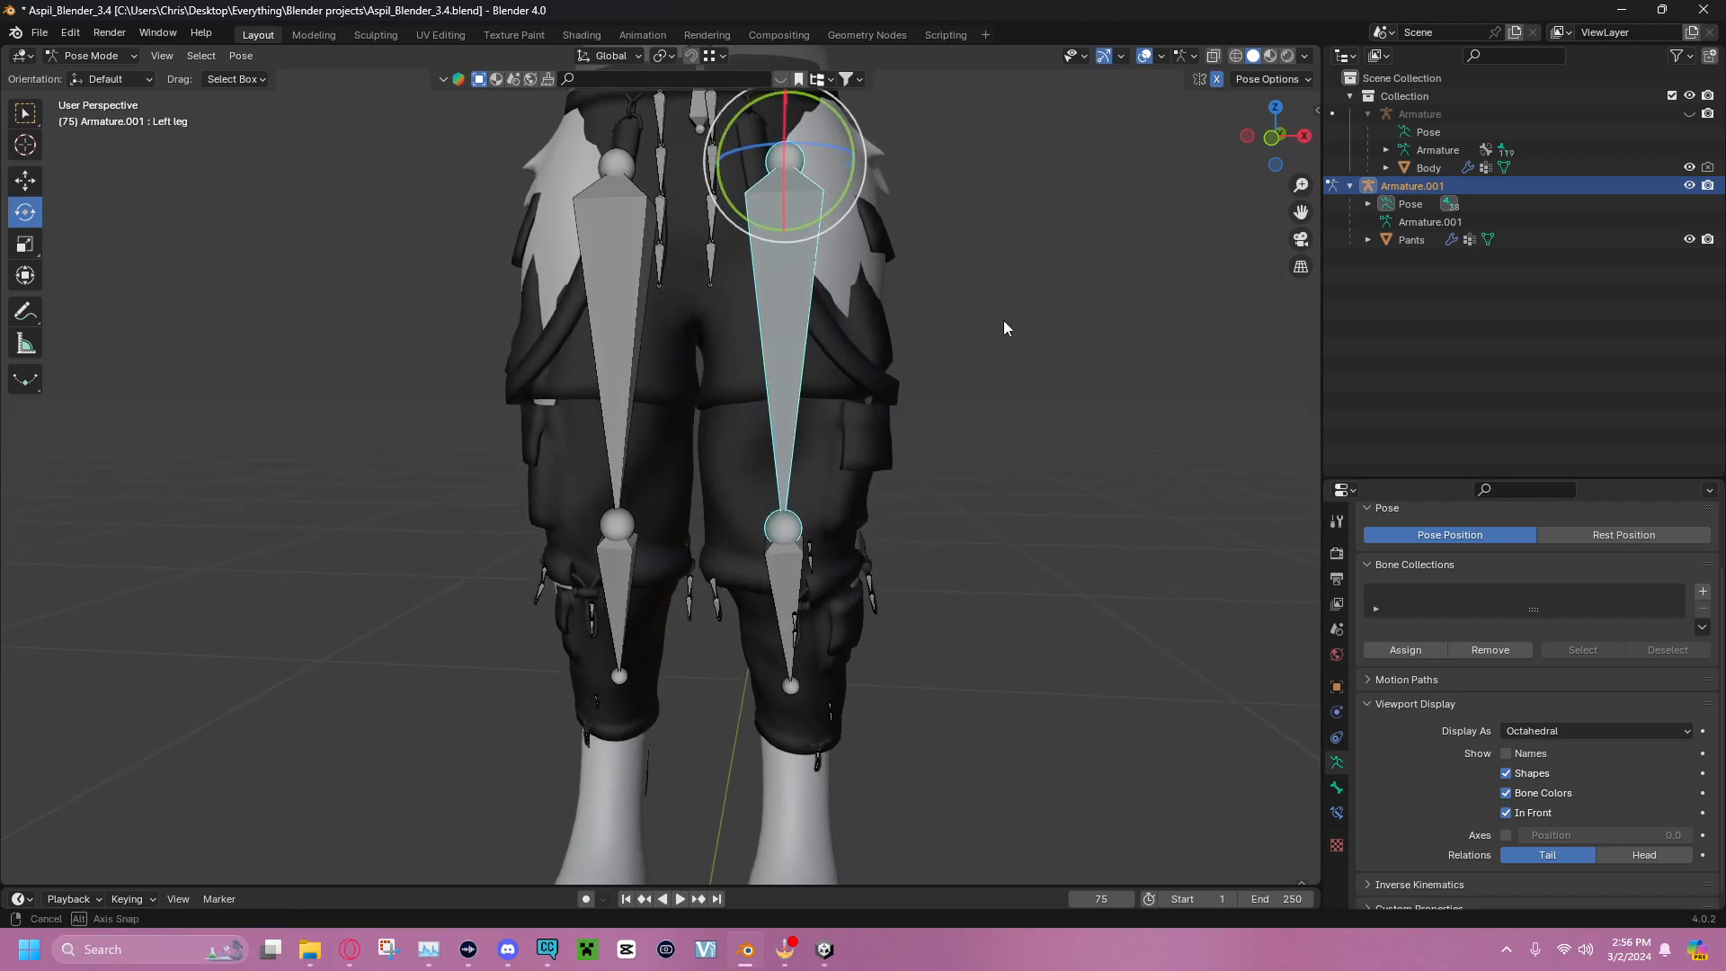
shift+middle_drag(983, 170, 964, 369)
drag(852, 304, 863, 292)
middle_drag(996, 434, 741, 462)
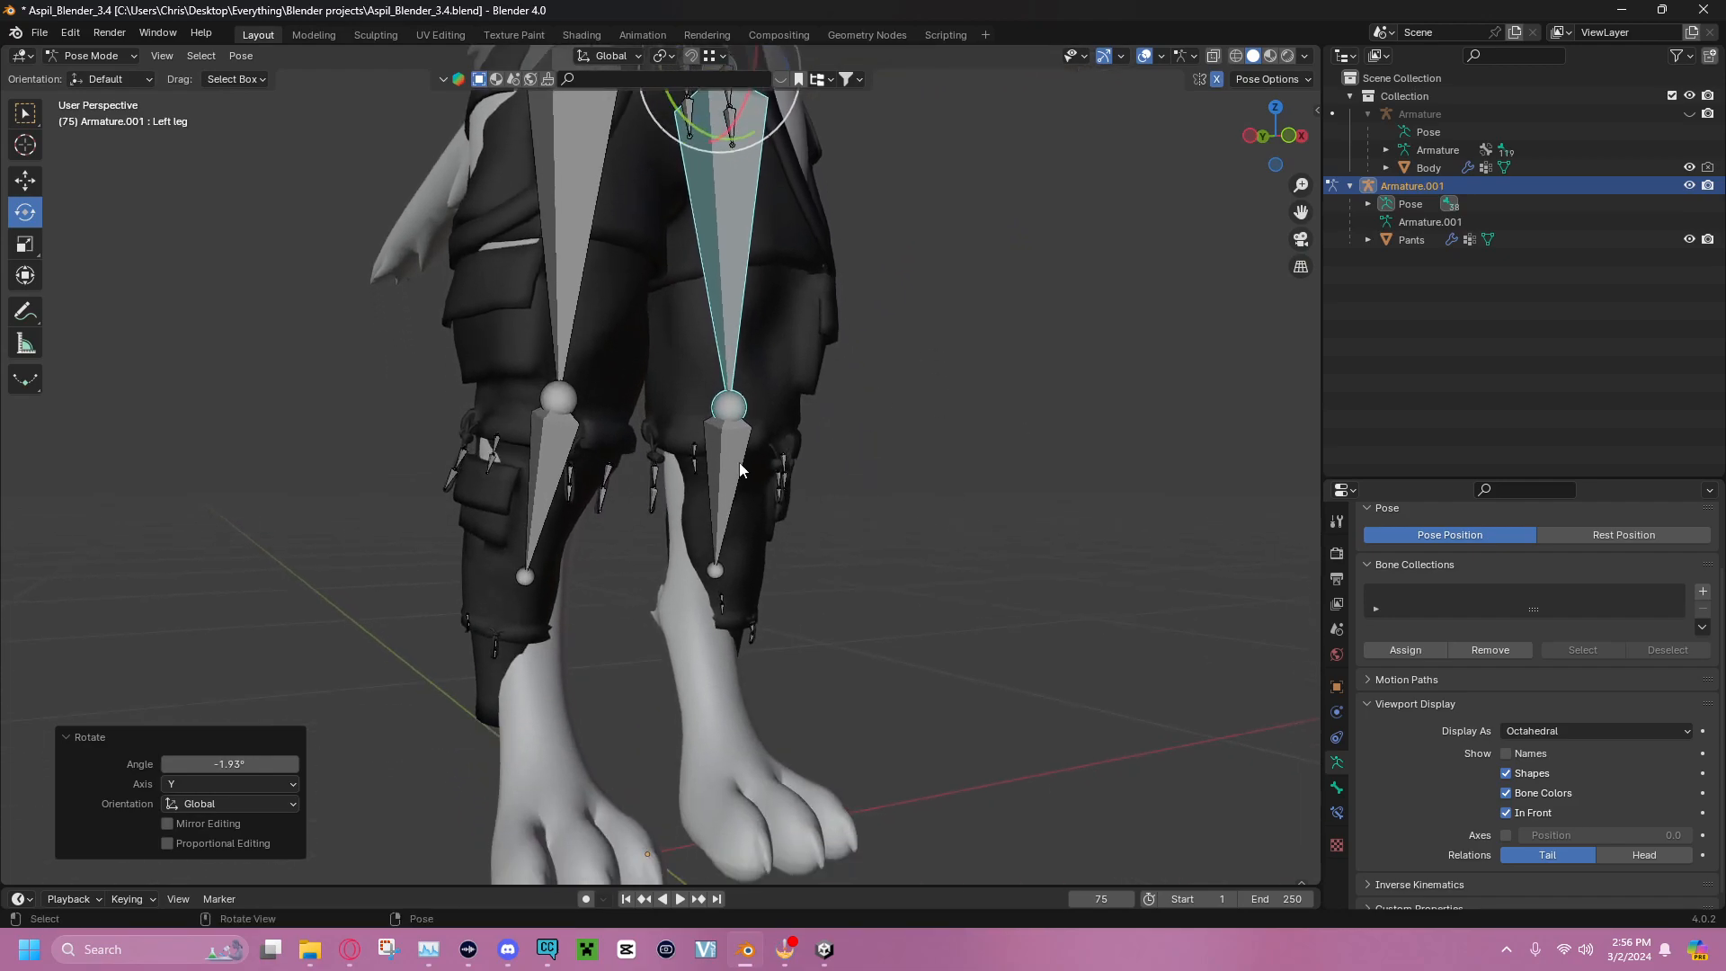
Rotate the left knee bone 4.43° about the global Y axis to center the cuff around the shin
click(741, 462)
middle_drag(905, 471, 946, 444)
scroll(946, 444, up, 3)
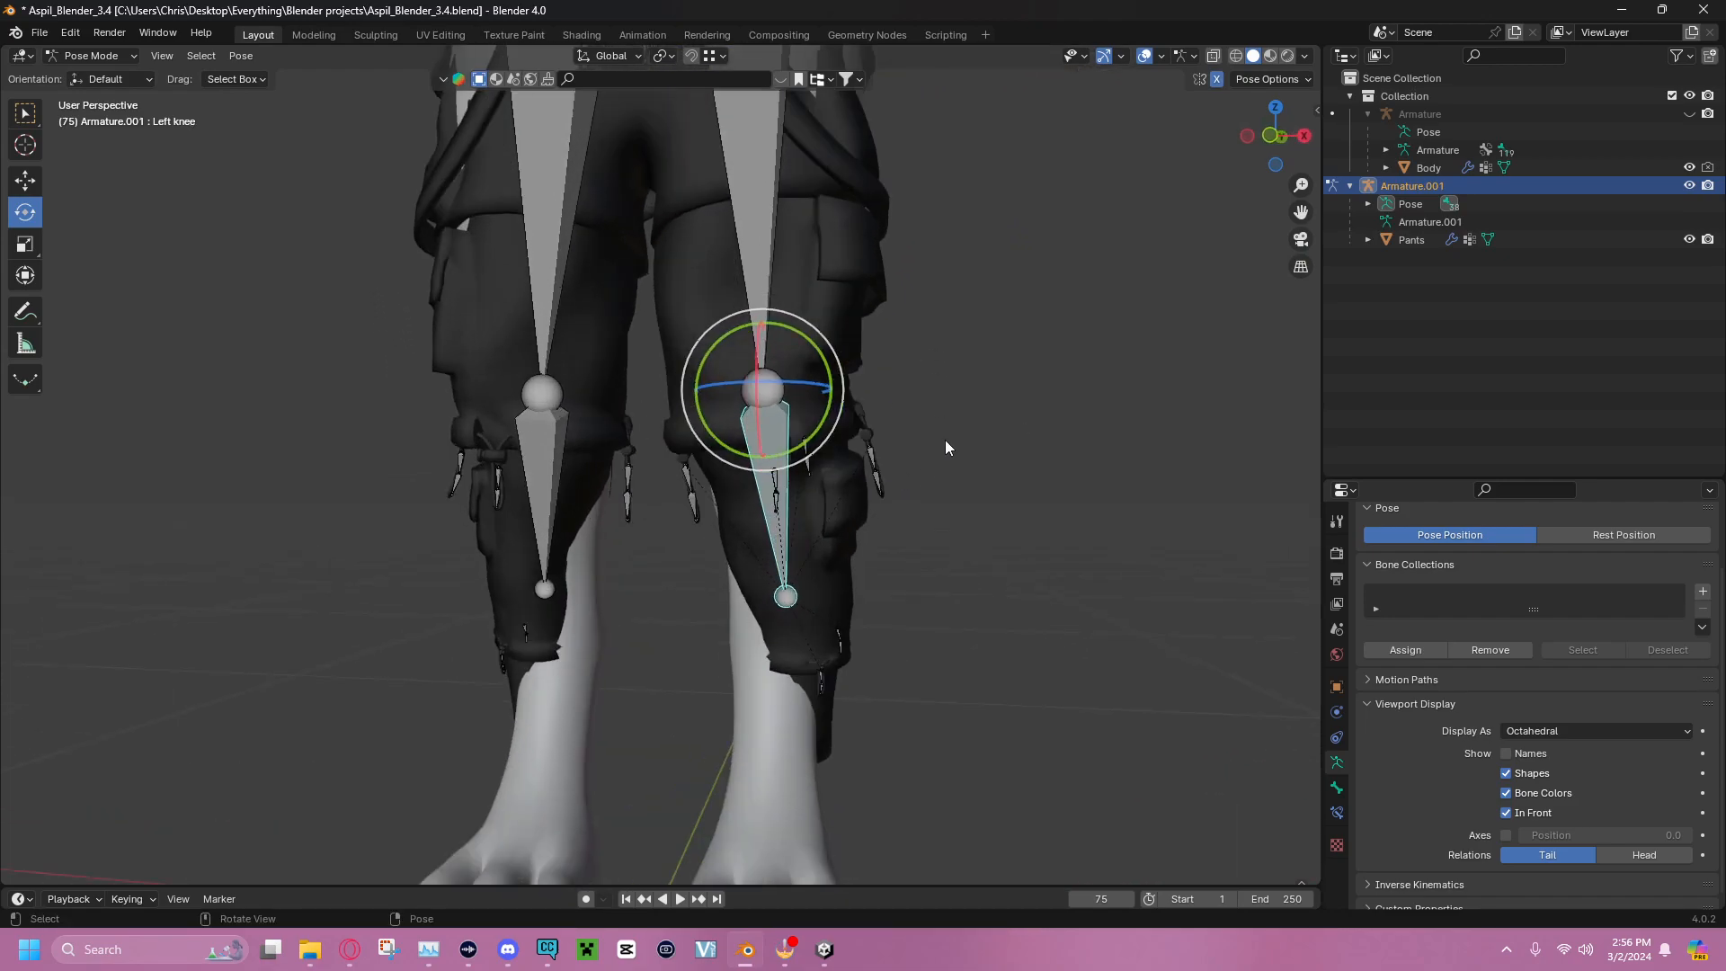
drag(820, 360, 822, 363)
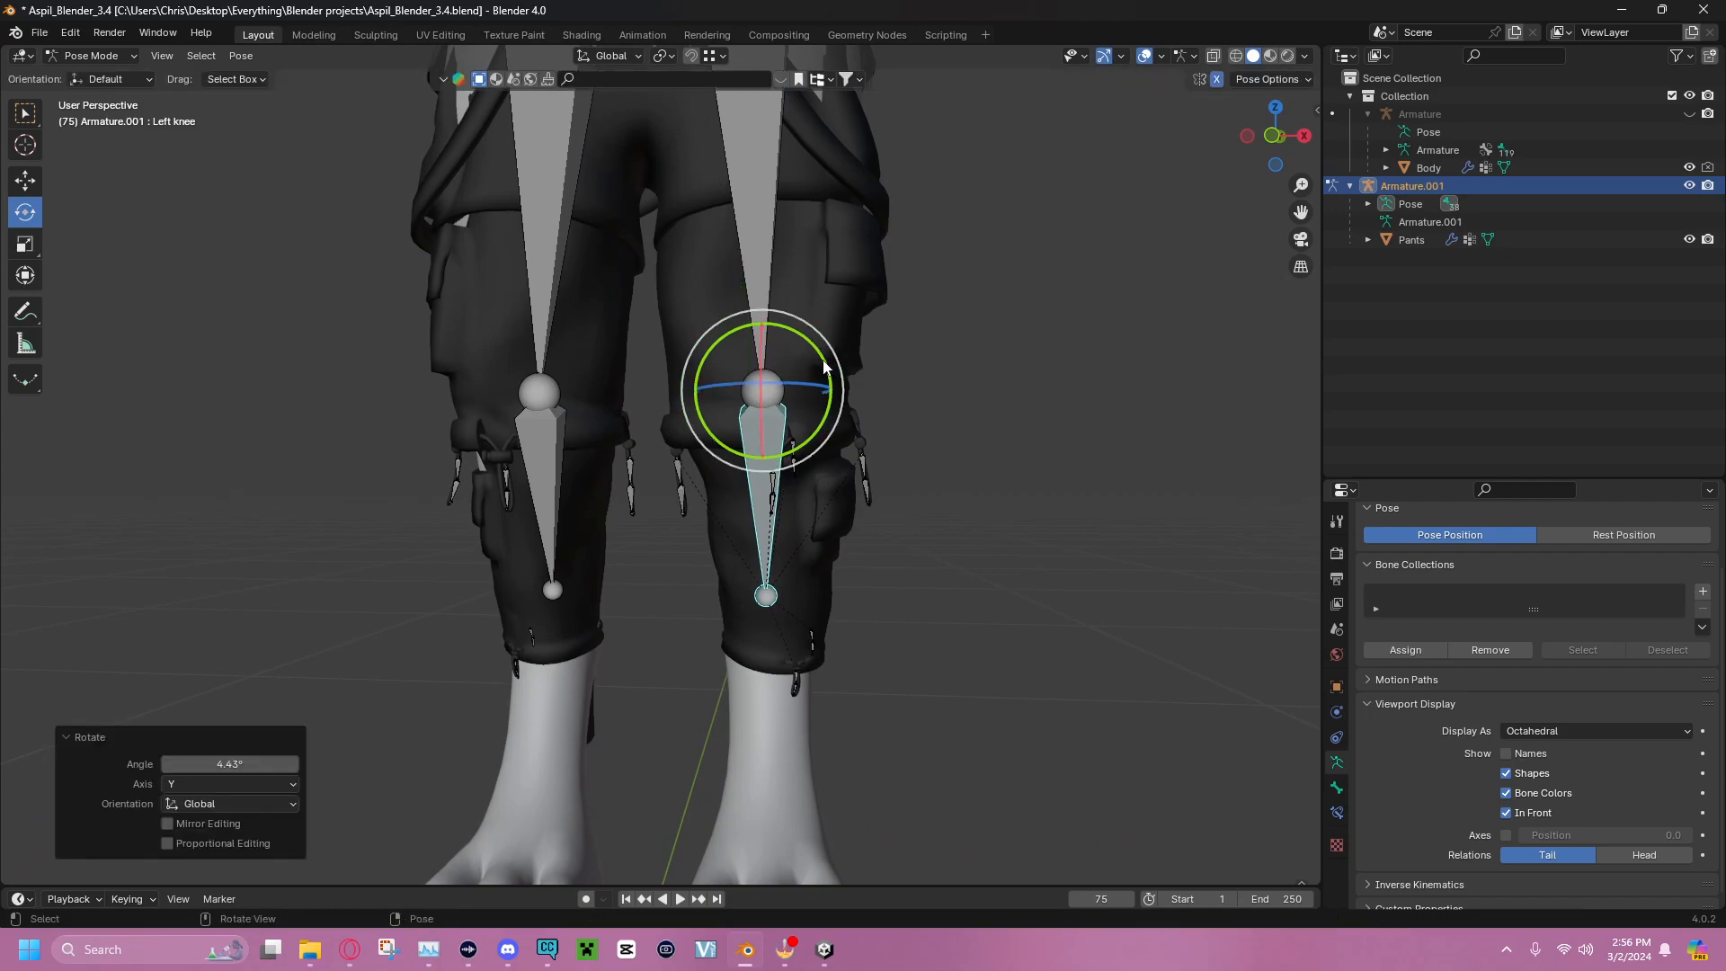
Fine-tune the left knee bone with a further 0.997° rotation about the global Y axis and clear the selection
key(alt+a)
click(757, 434)
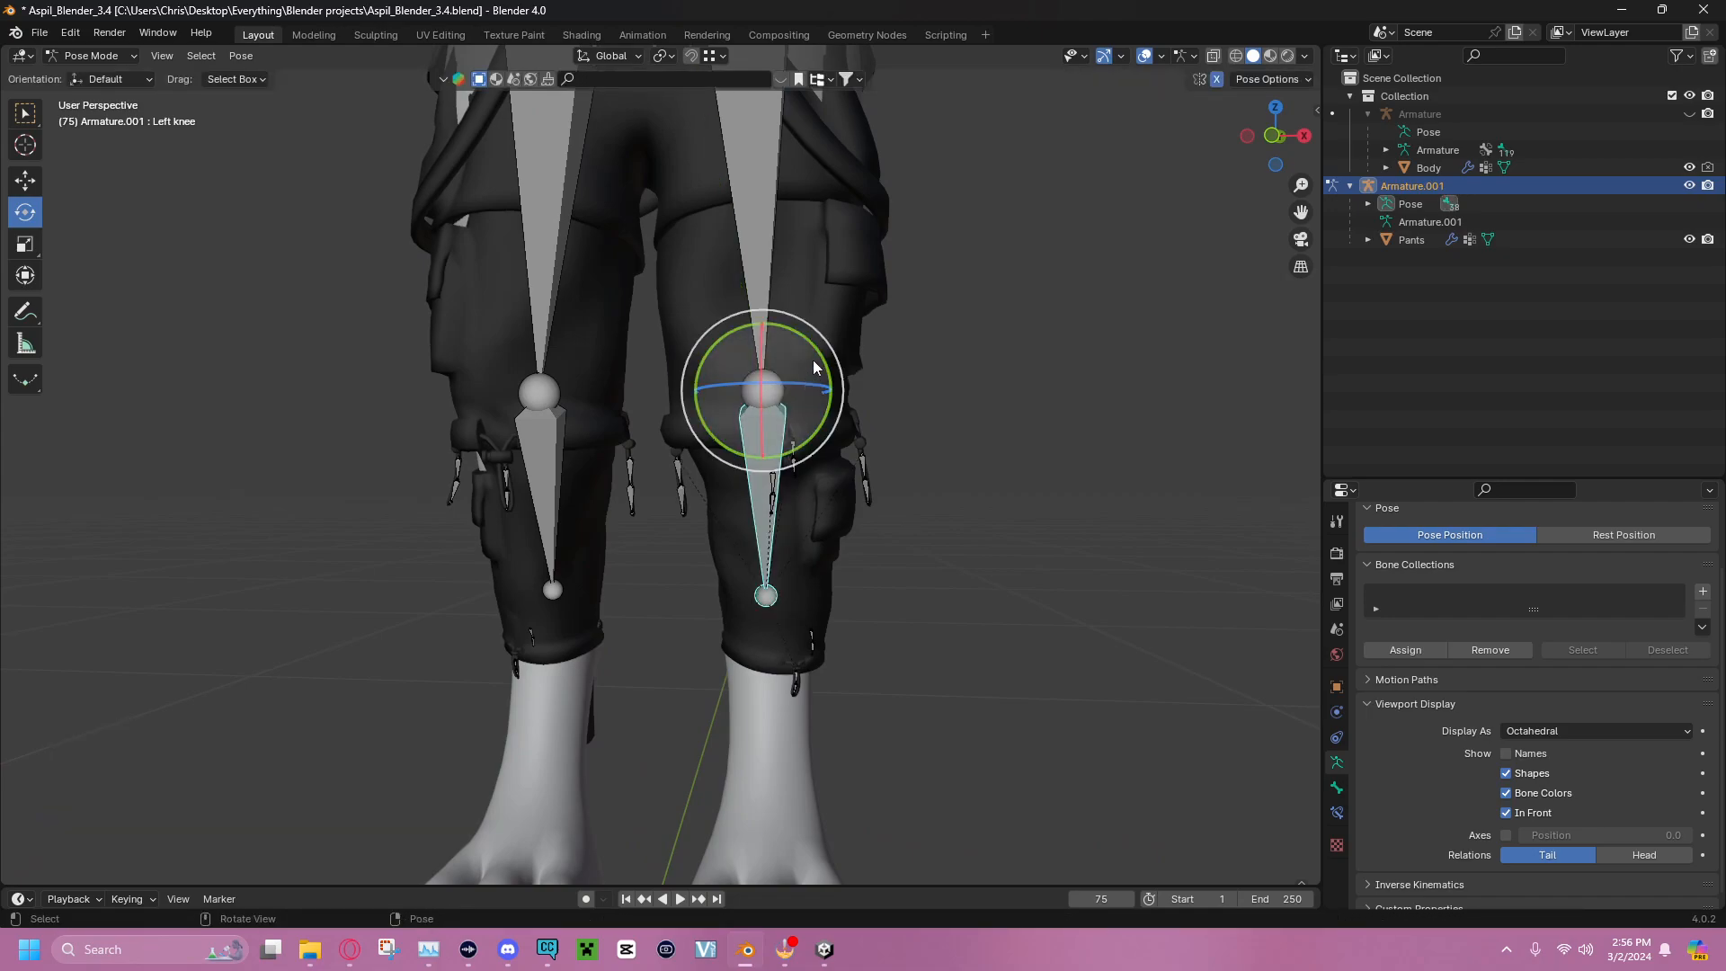
drag(822, 362, 826, 365)
middle_drag(1027, 430, 828, 385)
scroll(828, 385, down, 7)
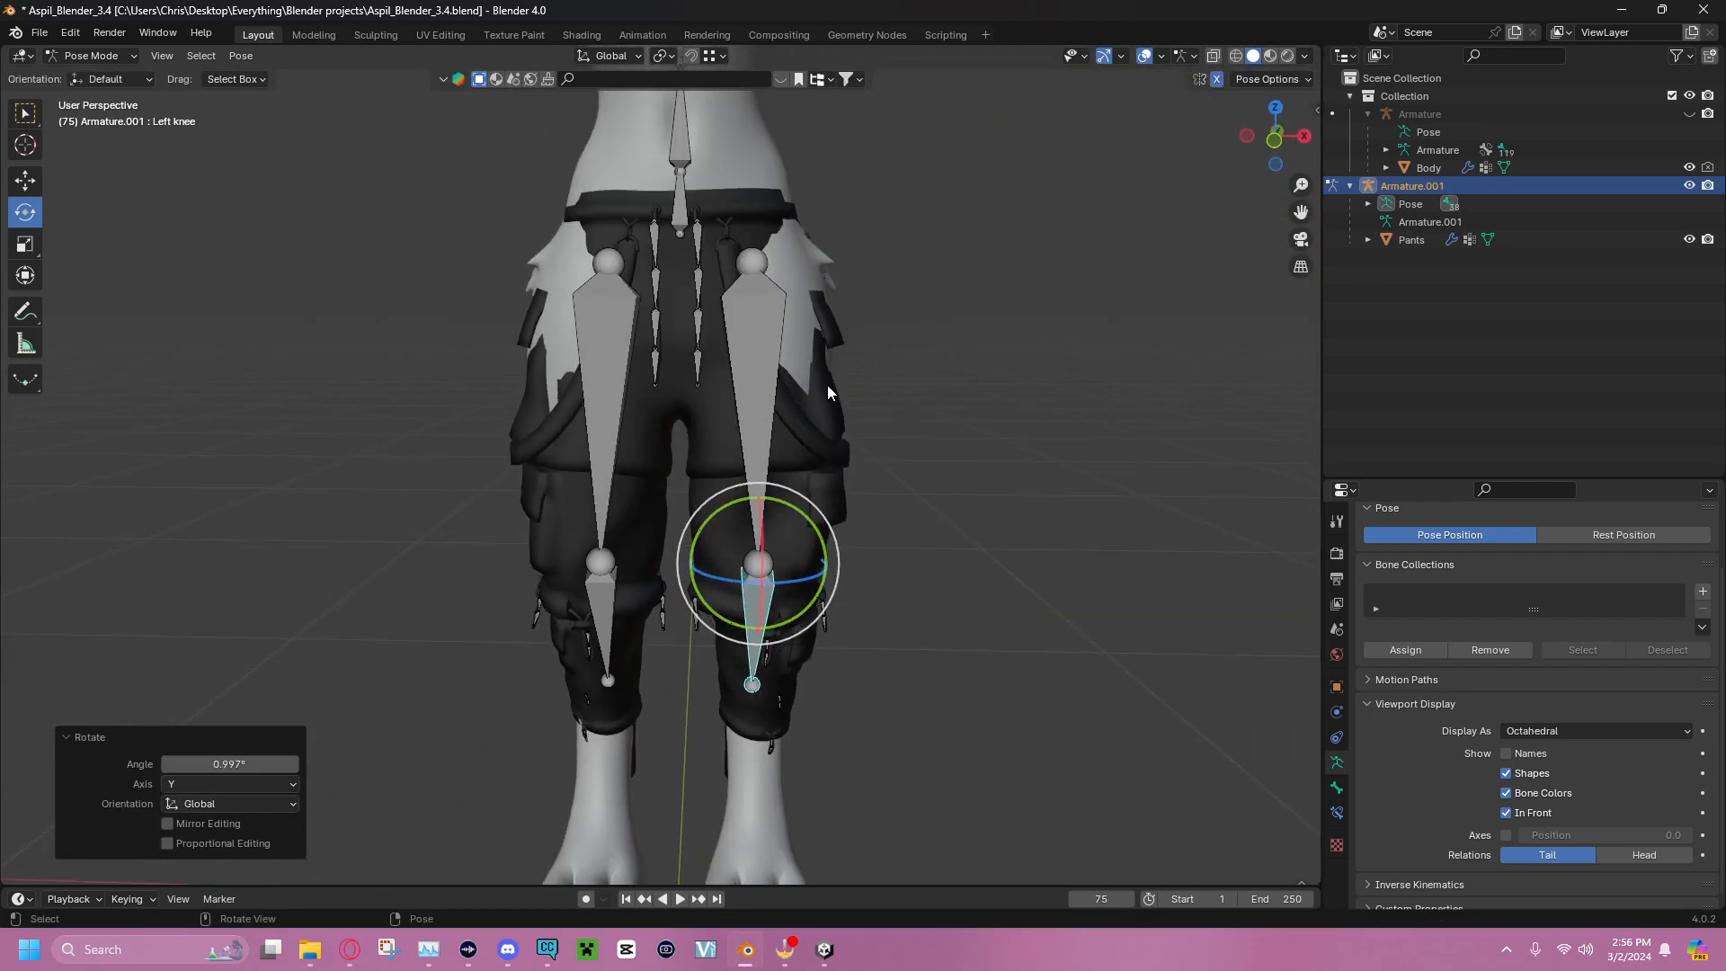
scroll(854, 391, up, 3)
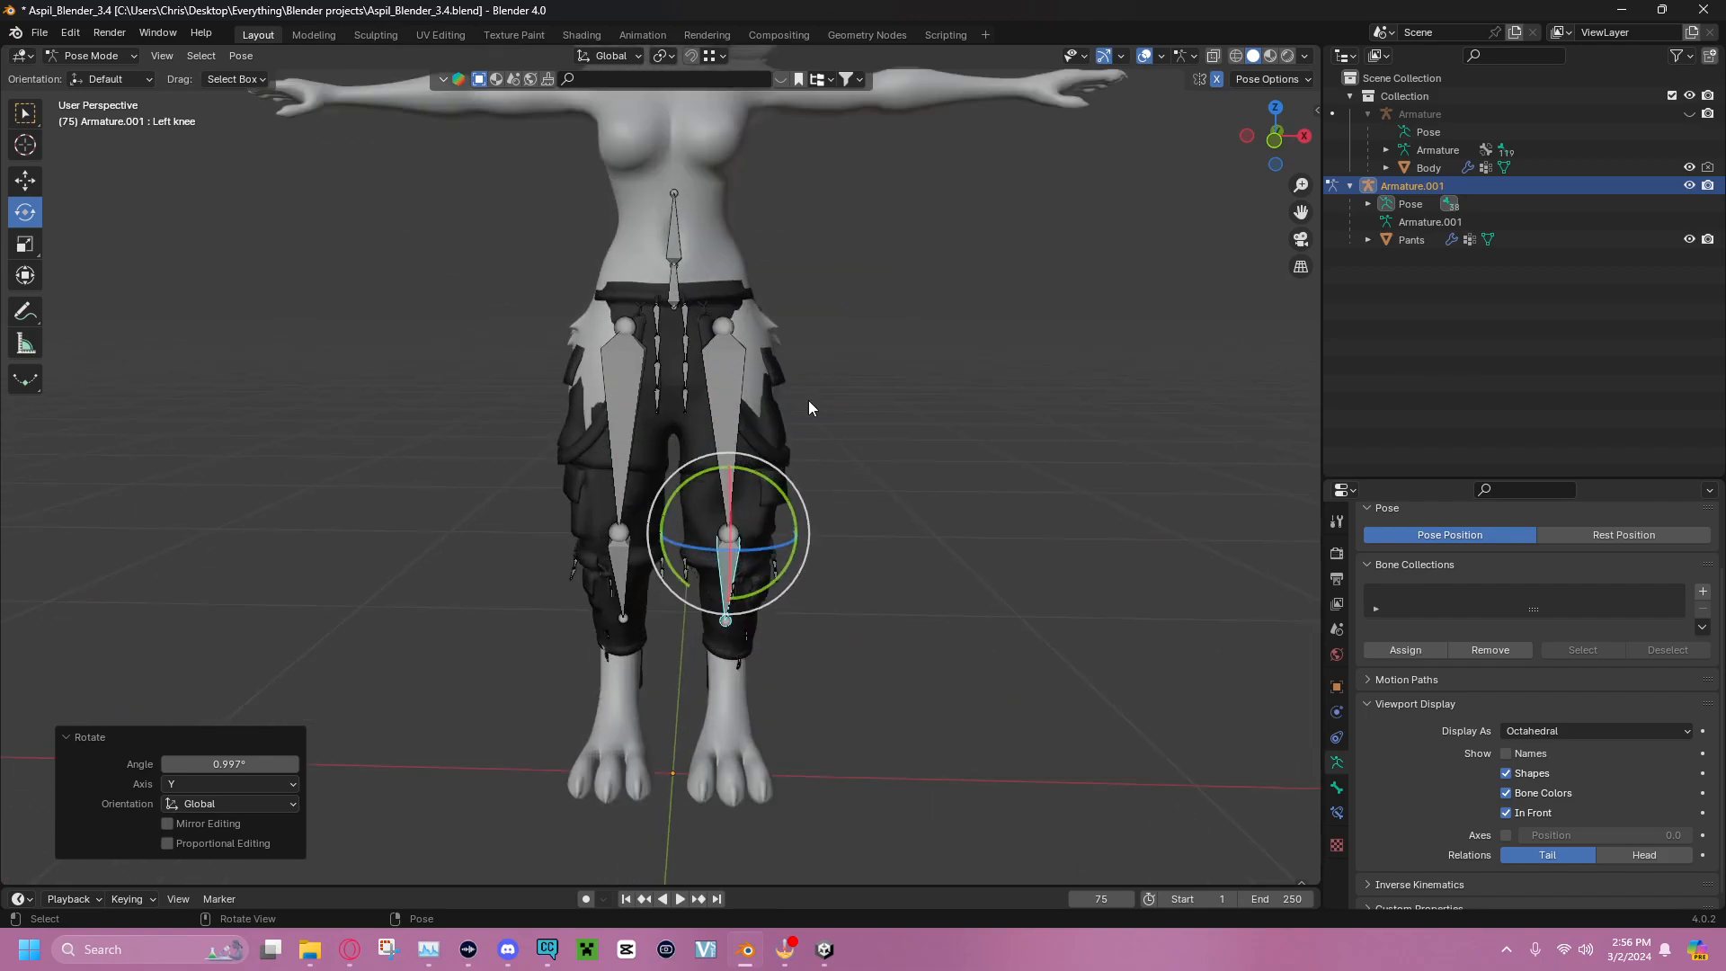
click(993, 401)
middle_drag(482, 420, 437, 398)
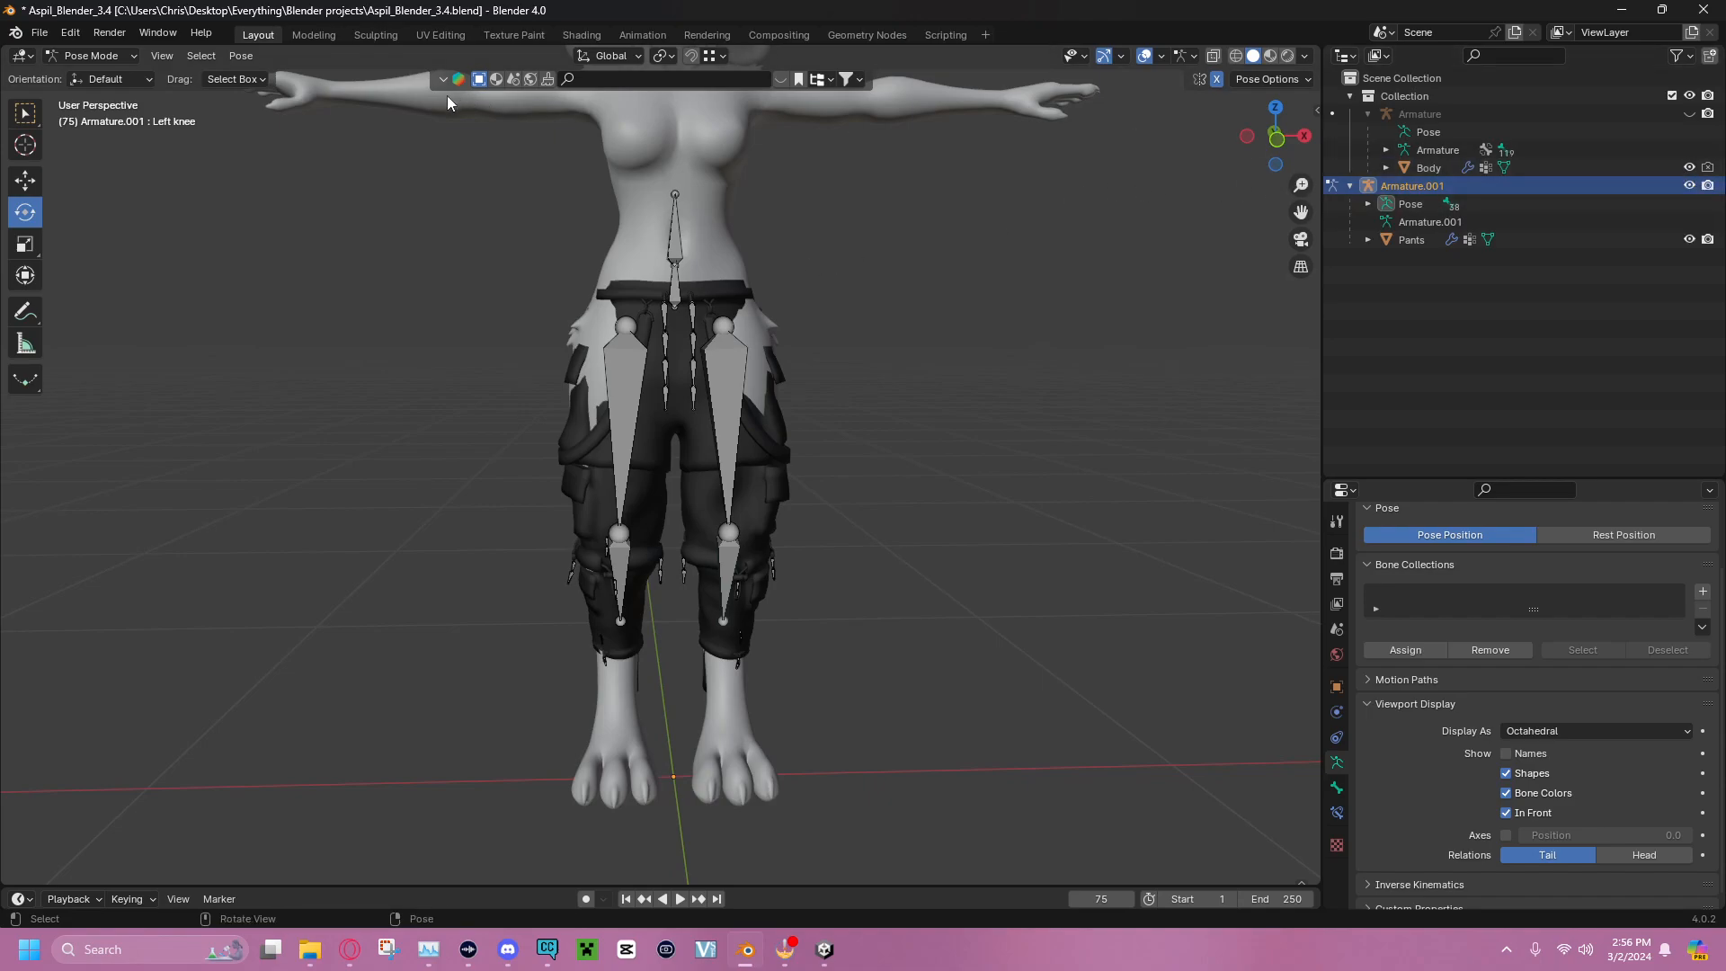
Return the pants armature to Object Mode and deselect everything
click(123, 60)
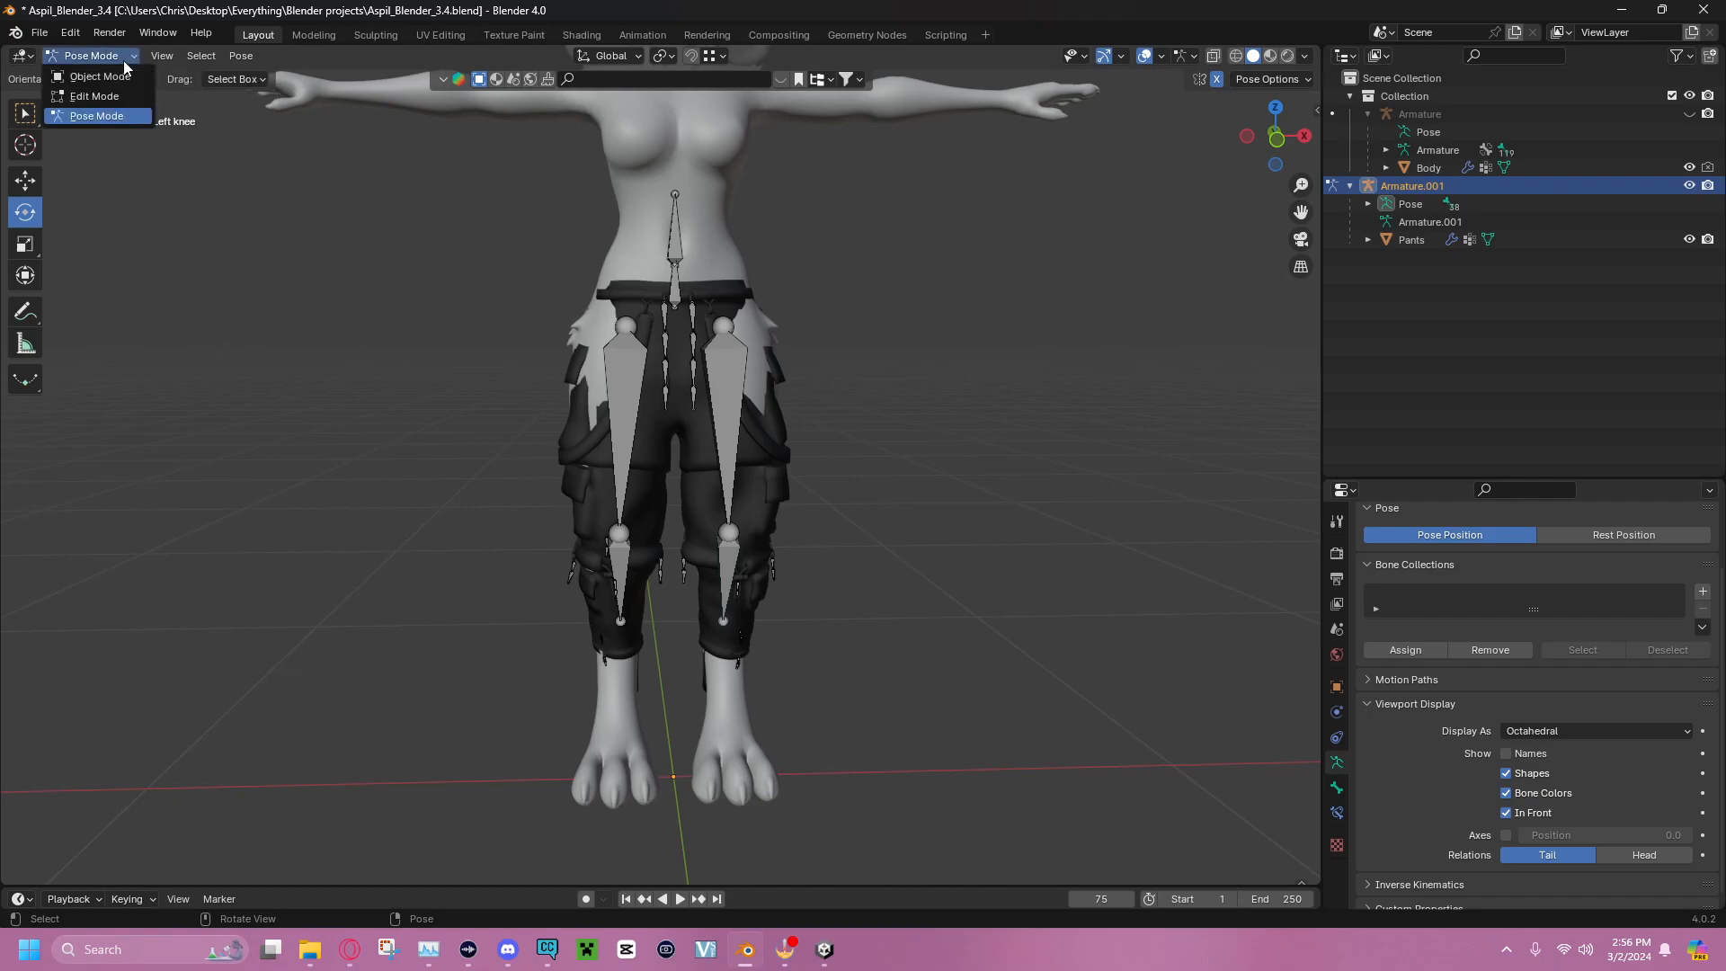
click(109, 79)
click(889, 402)
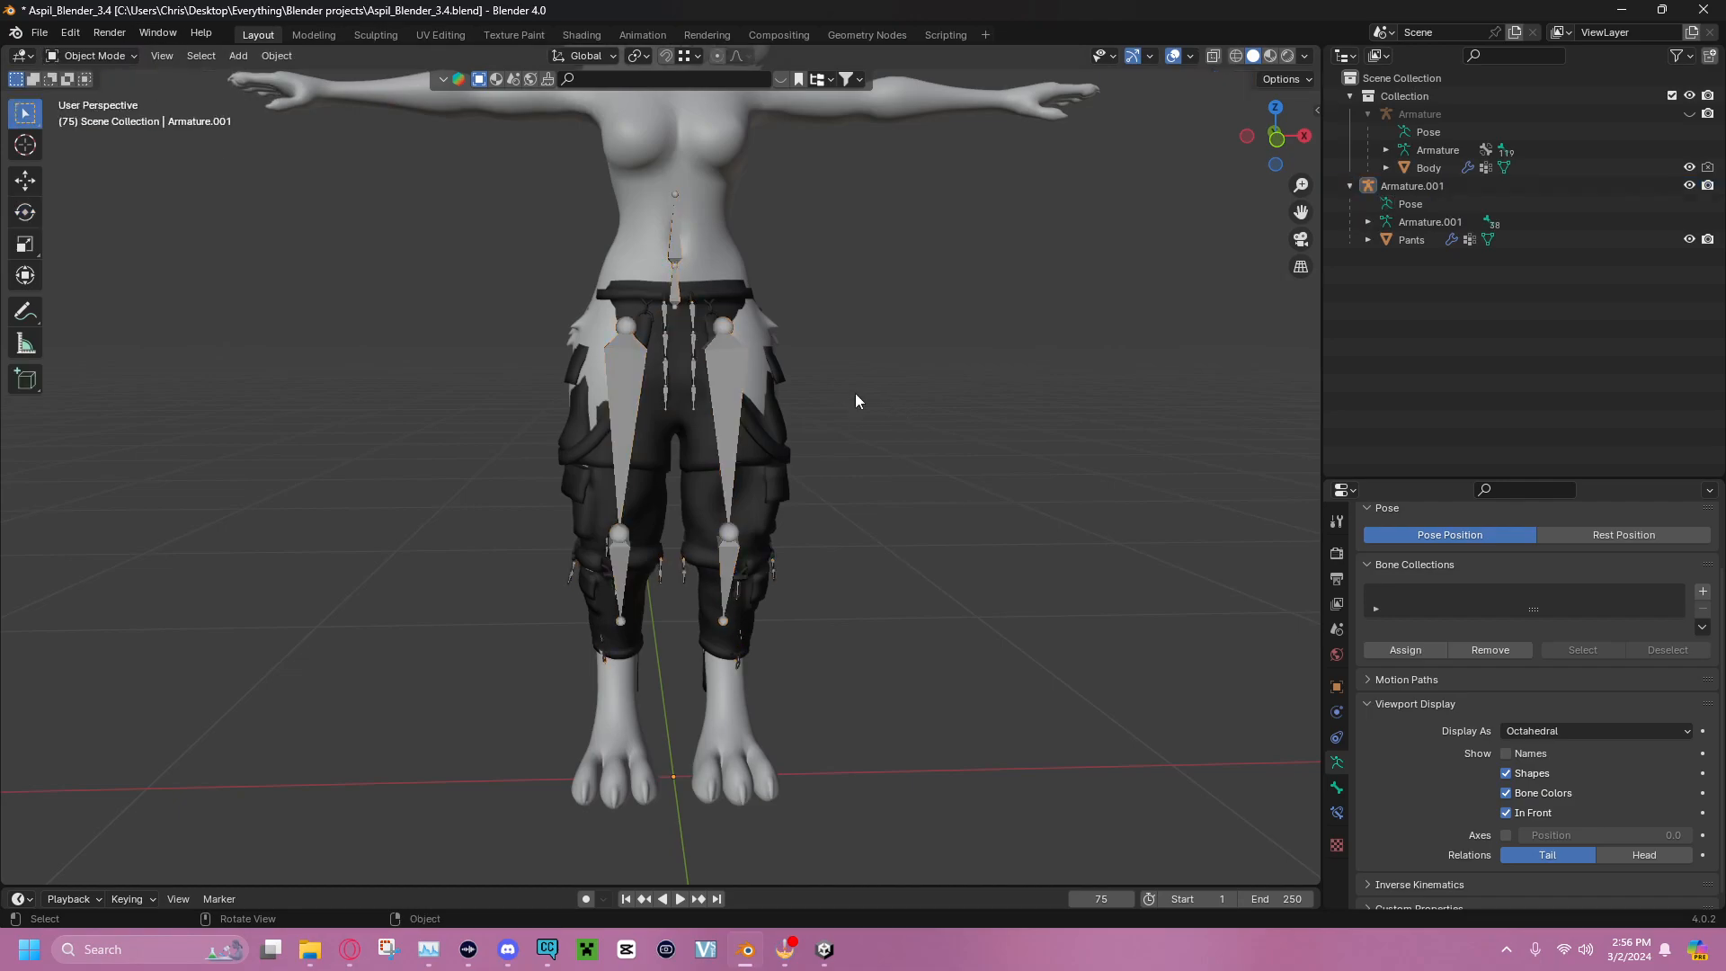
Toggle the pants armature between modes to compare its posed and rest shapes, returning to Object Mode with nothing selected
middle_drag(494, 401, 628, 386)
click(632, 396)
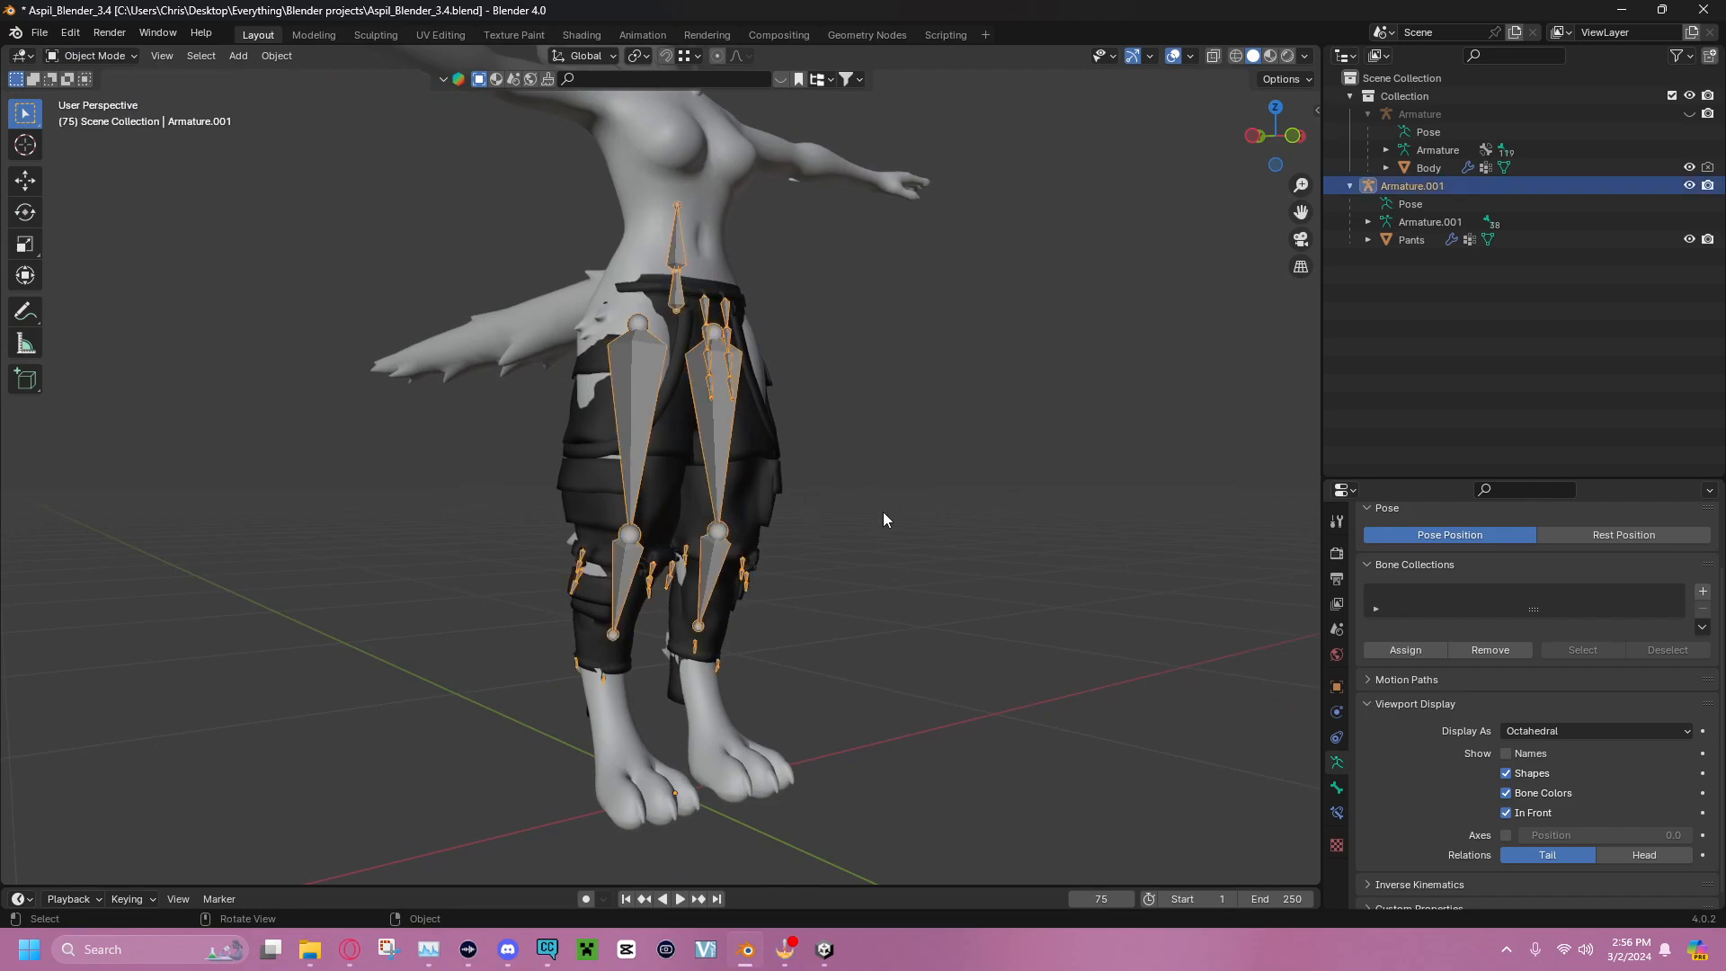
key(ctrl+Tab)
key(ctrl+Tab)
key(Tab)
key(Tab)
key(Tab)
key(Tab)
key(Tab)
key(Tab)
click(313, 162)
Hide the avatar's Body mesh and select the Pants mesh
middle_drag(441, 235, 351, 286)
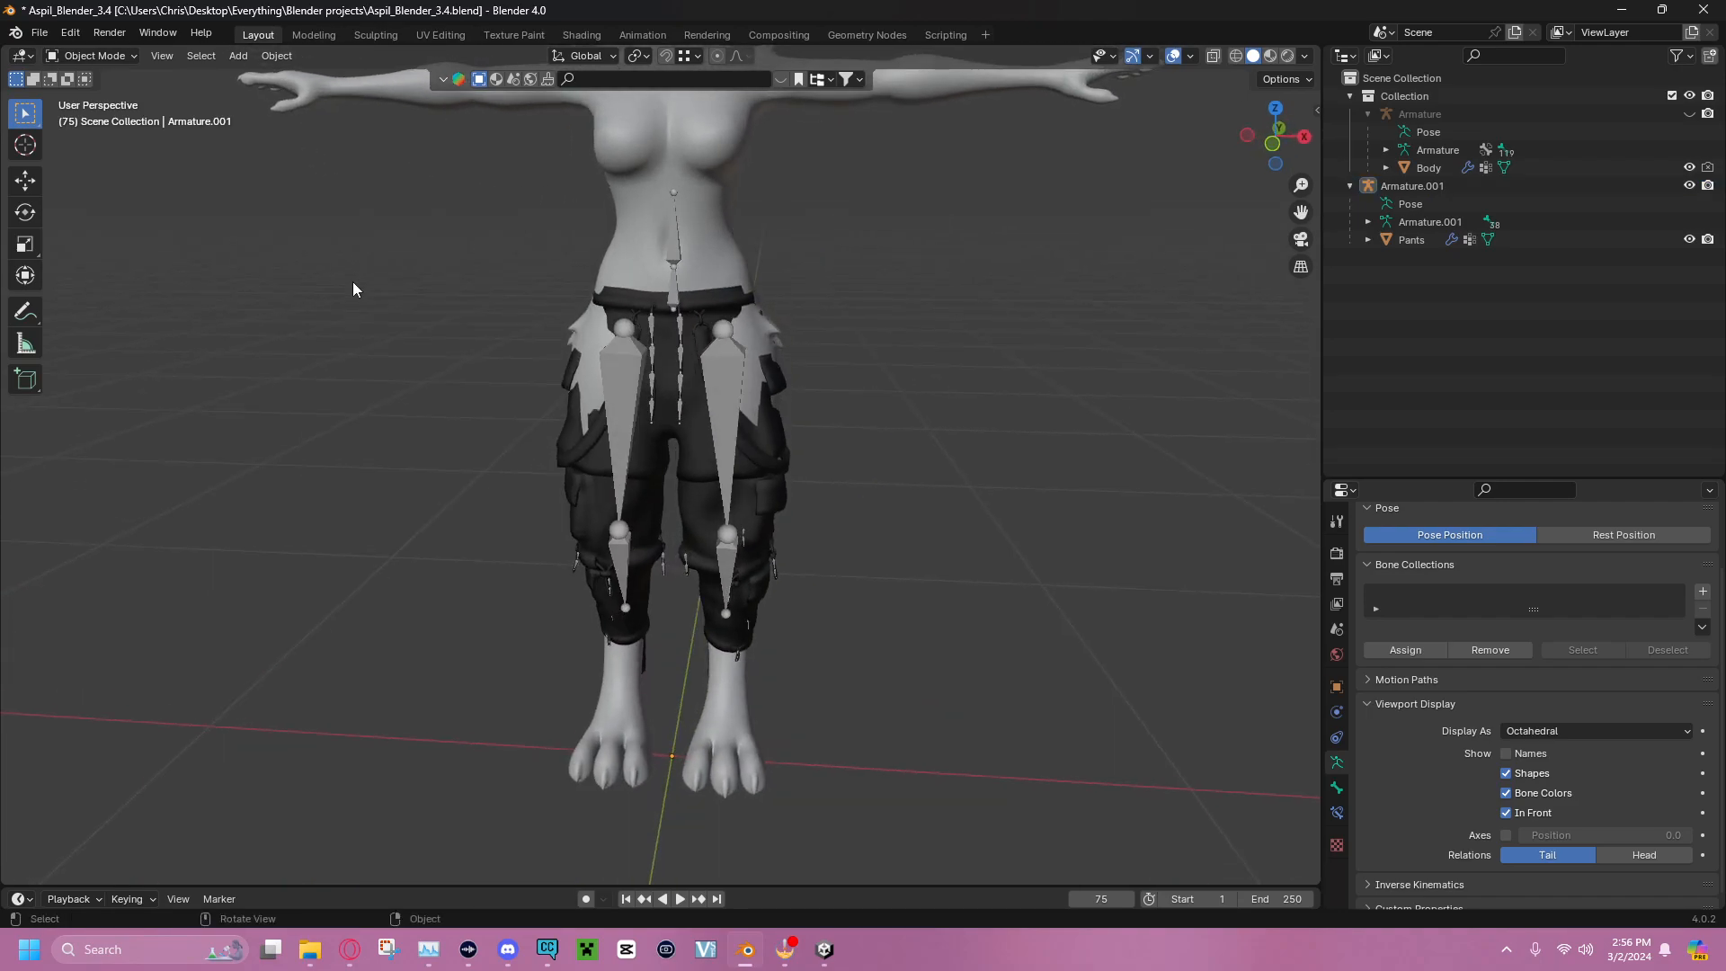
scroll(811, 327, up, 5)
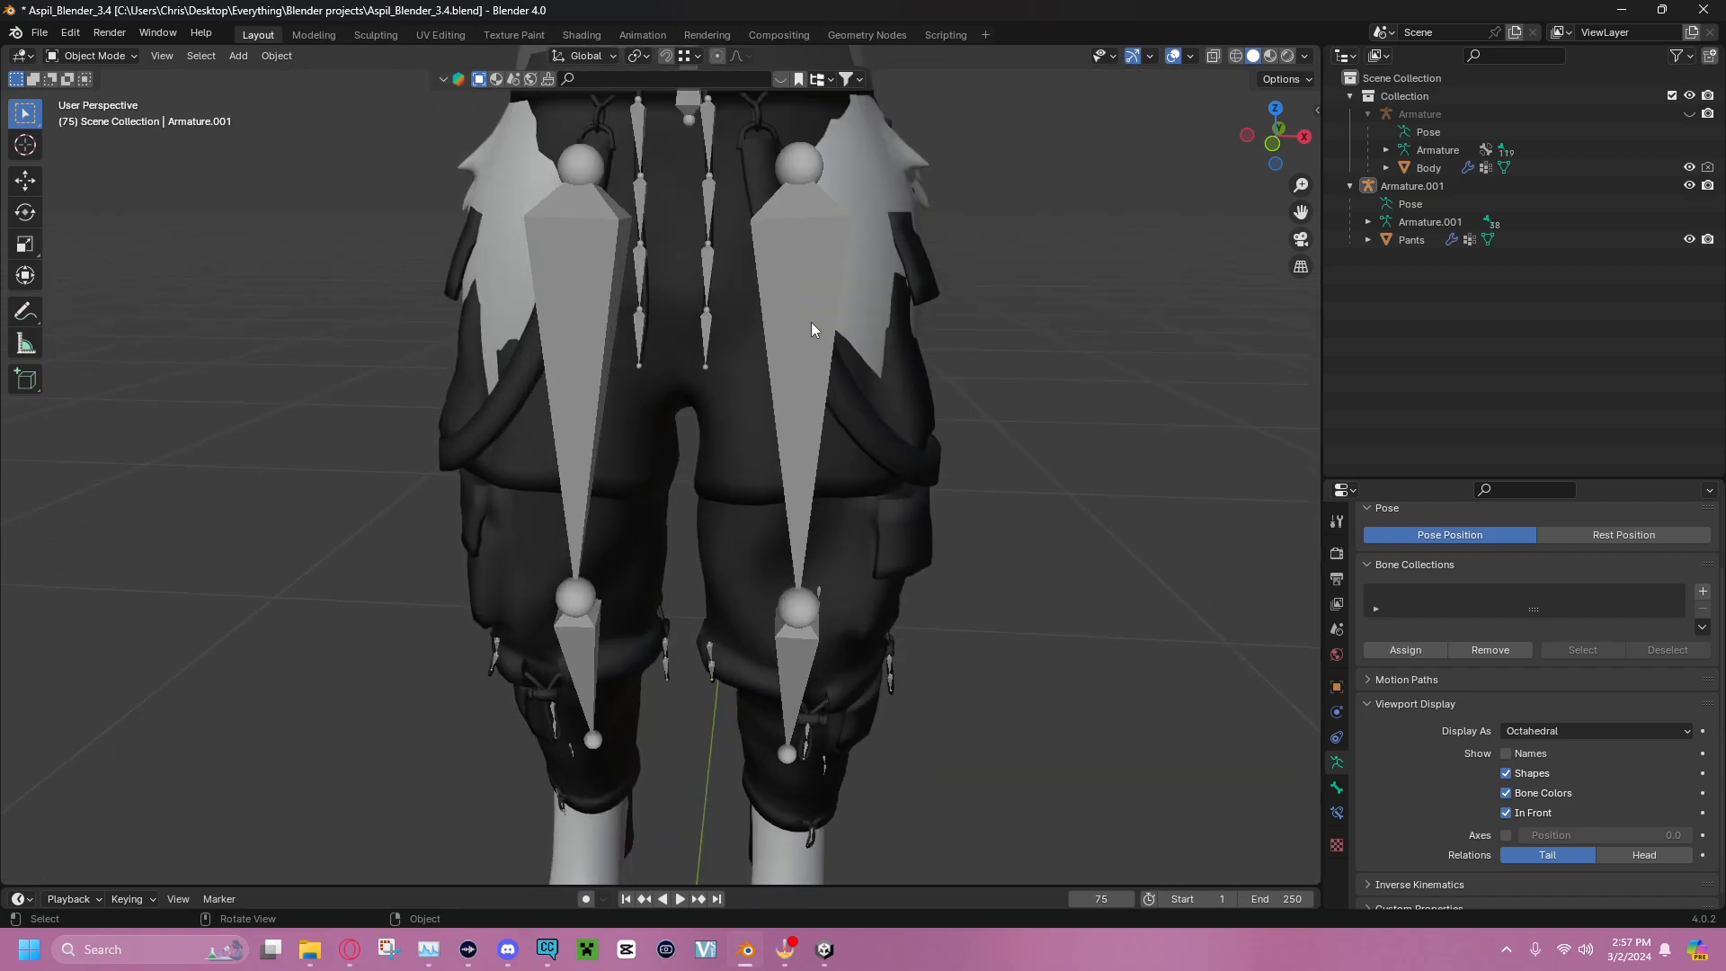
click(1689, 167)
scroll(827, 316, down, 5)
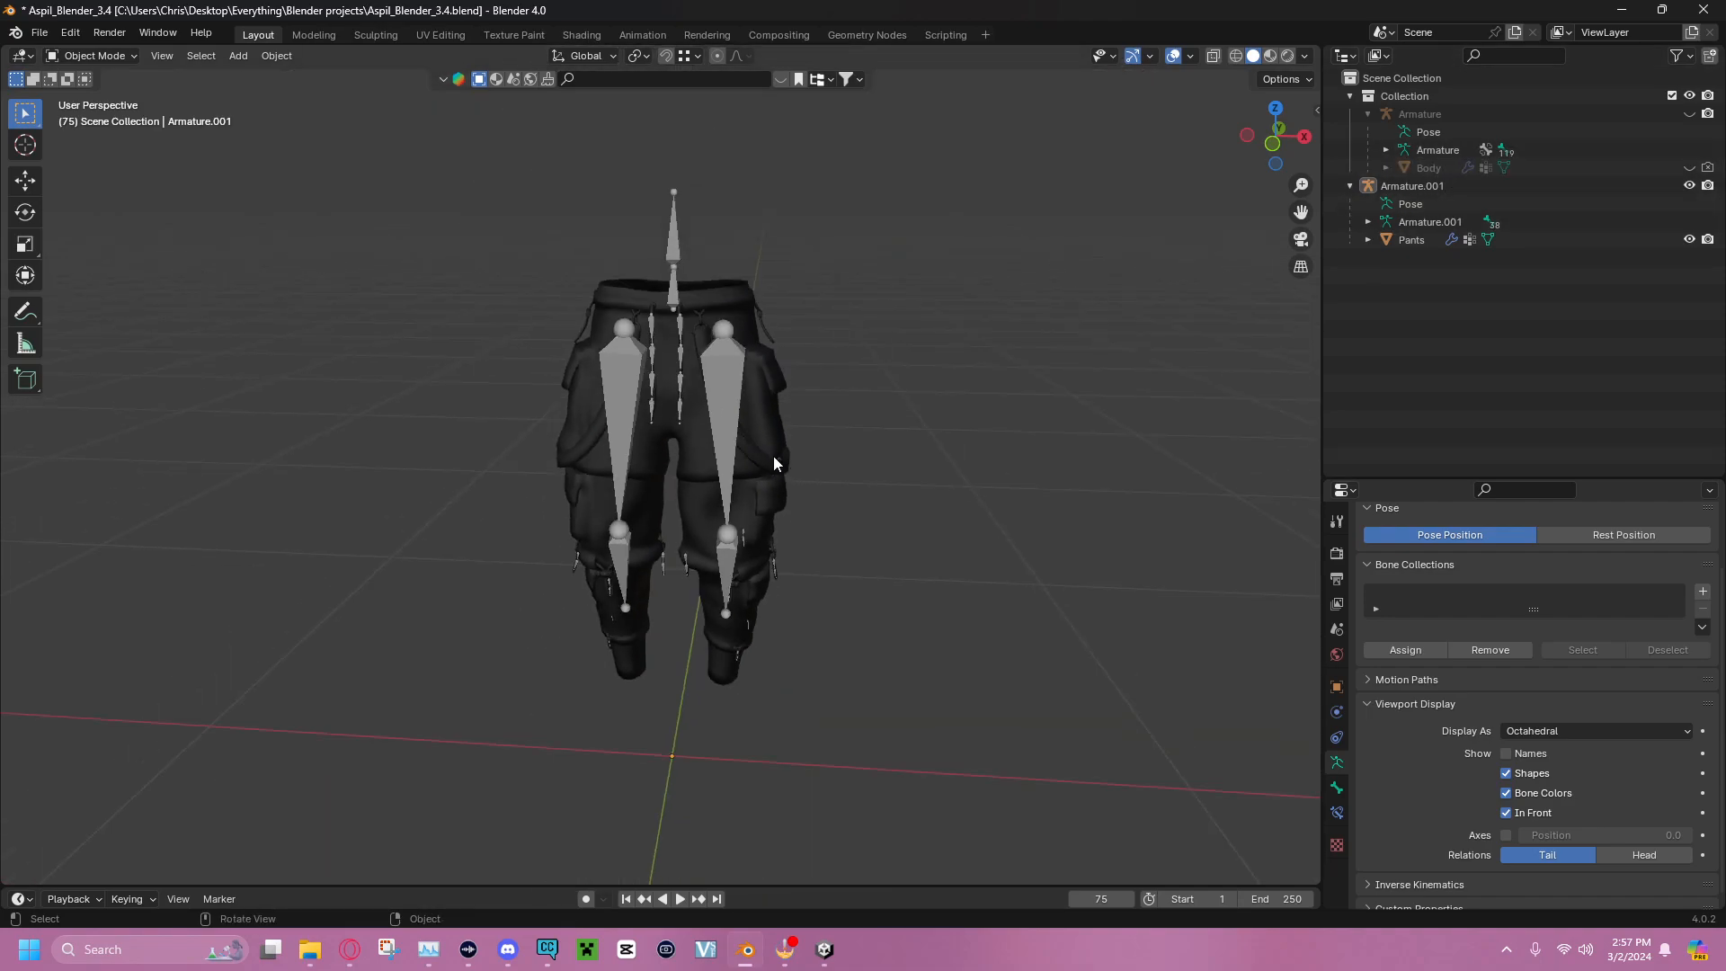
click(760, 428)
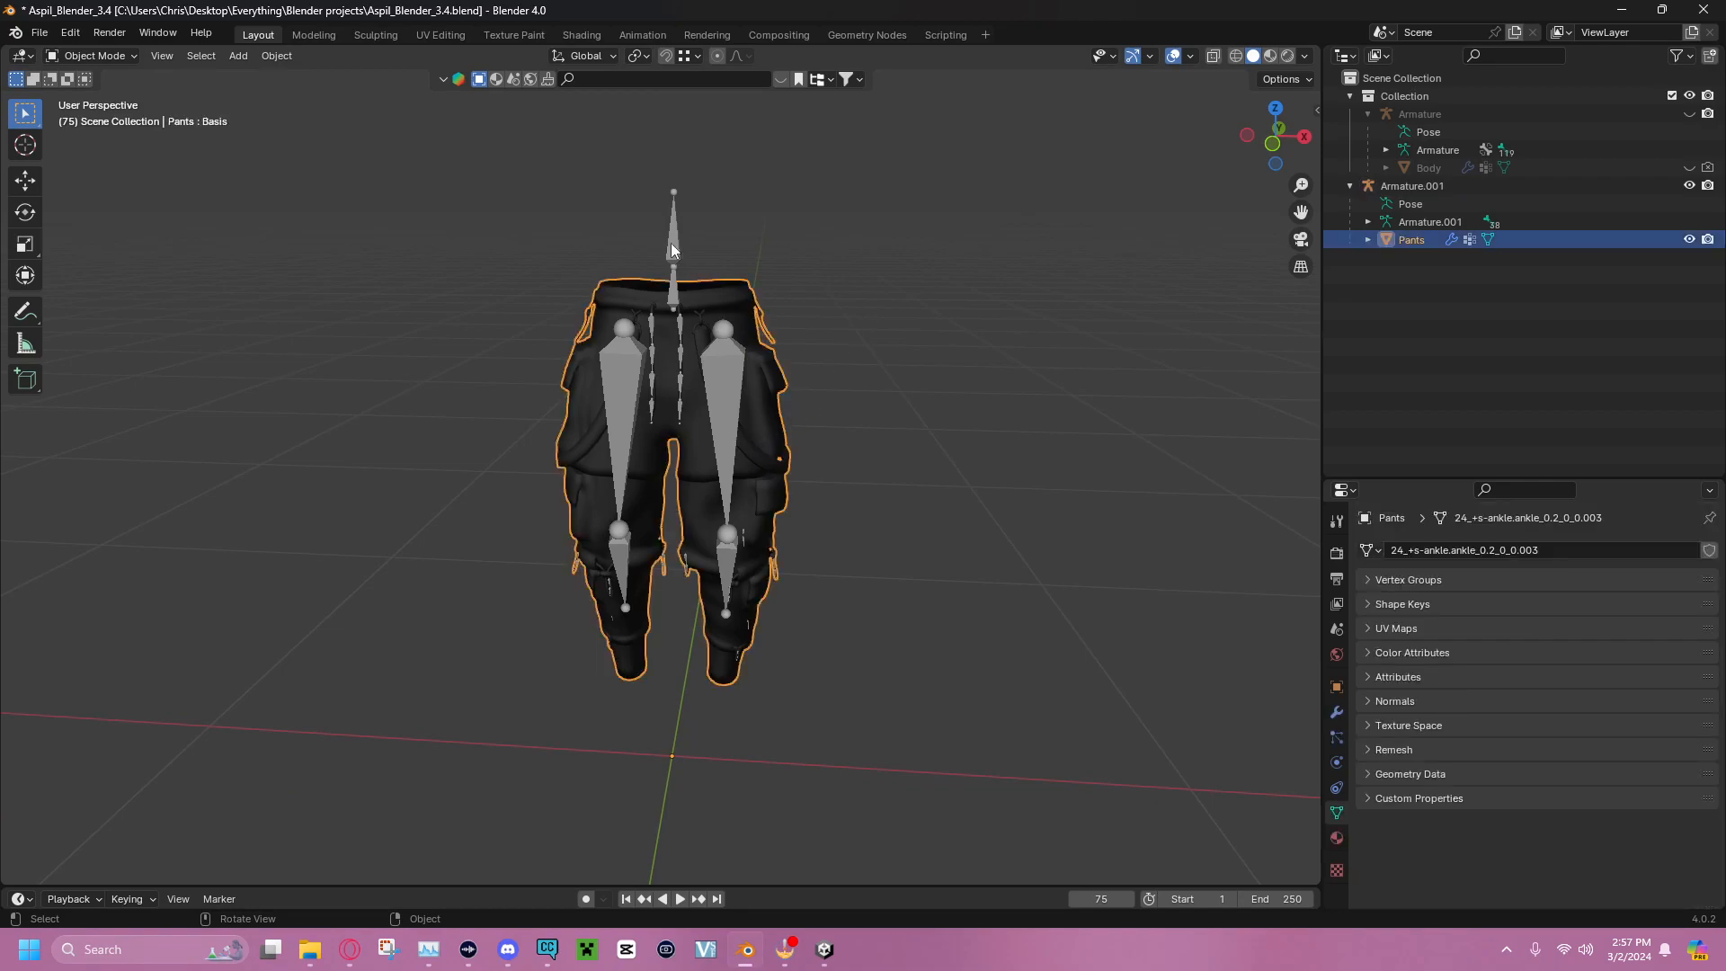
click(1256, 334)
click(726, 289)
click(1060, 321)
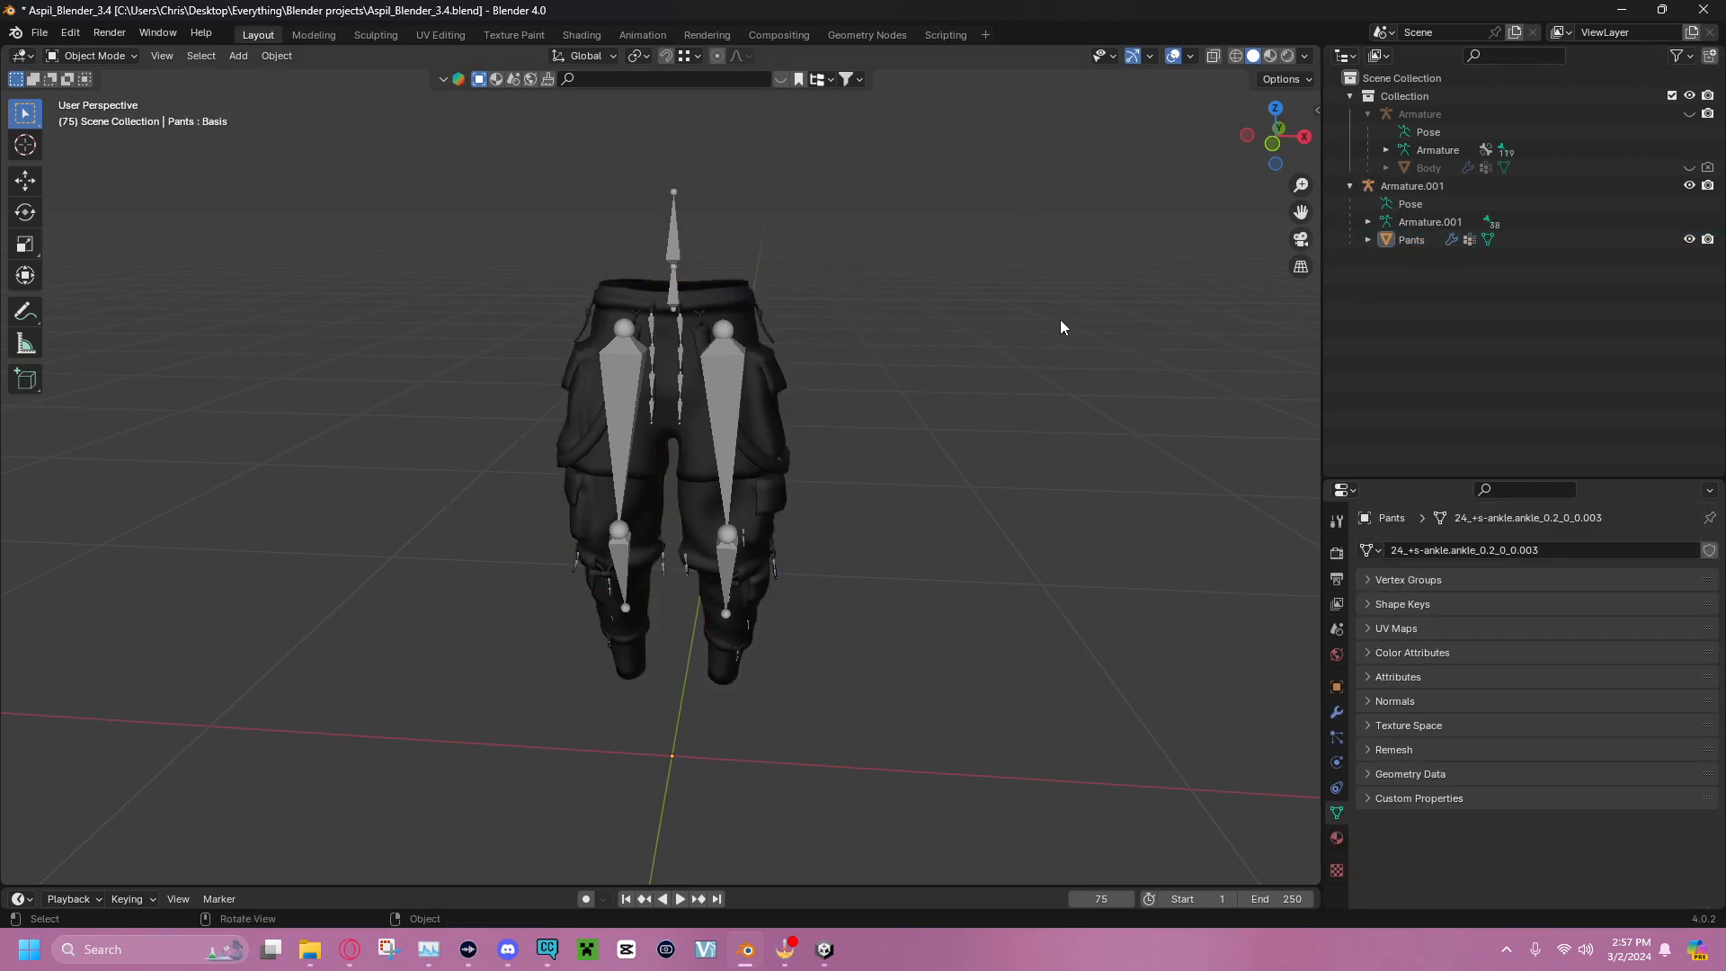
click(1408, 240)
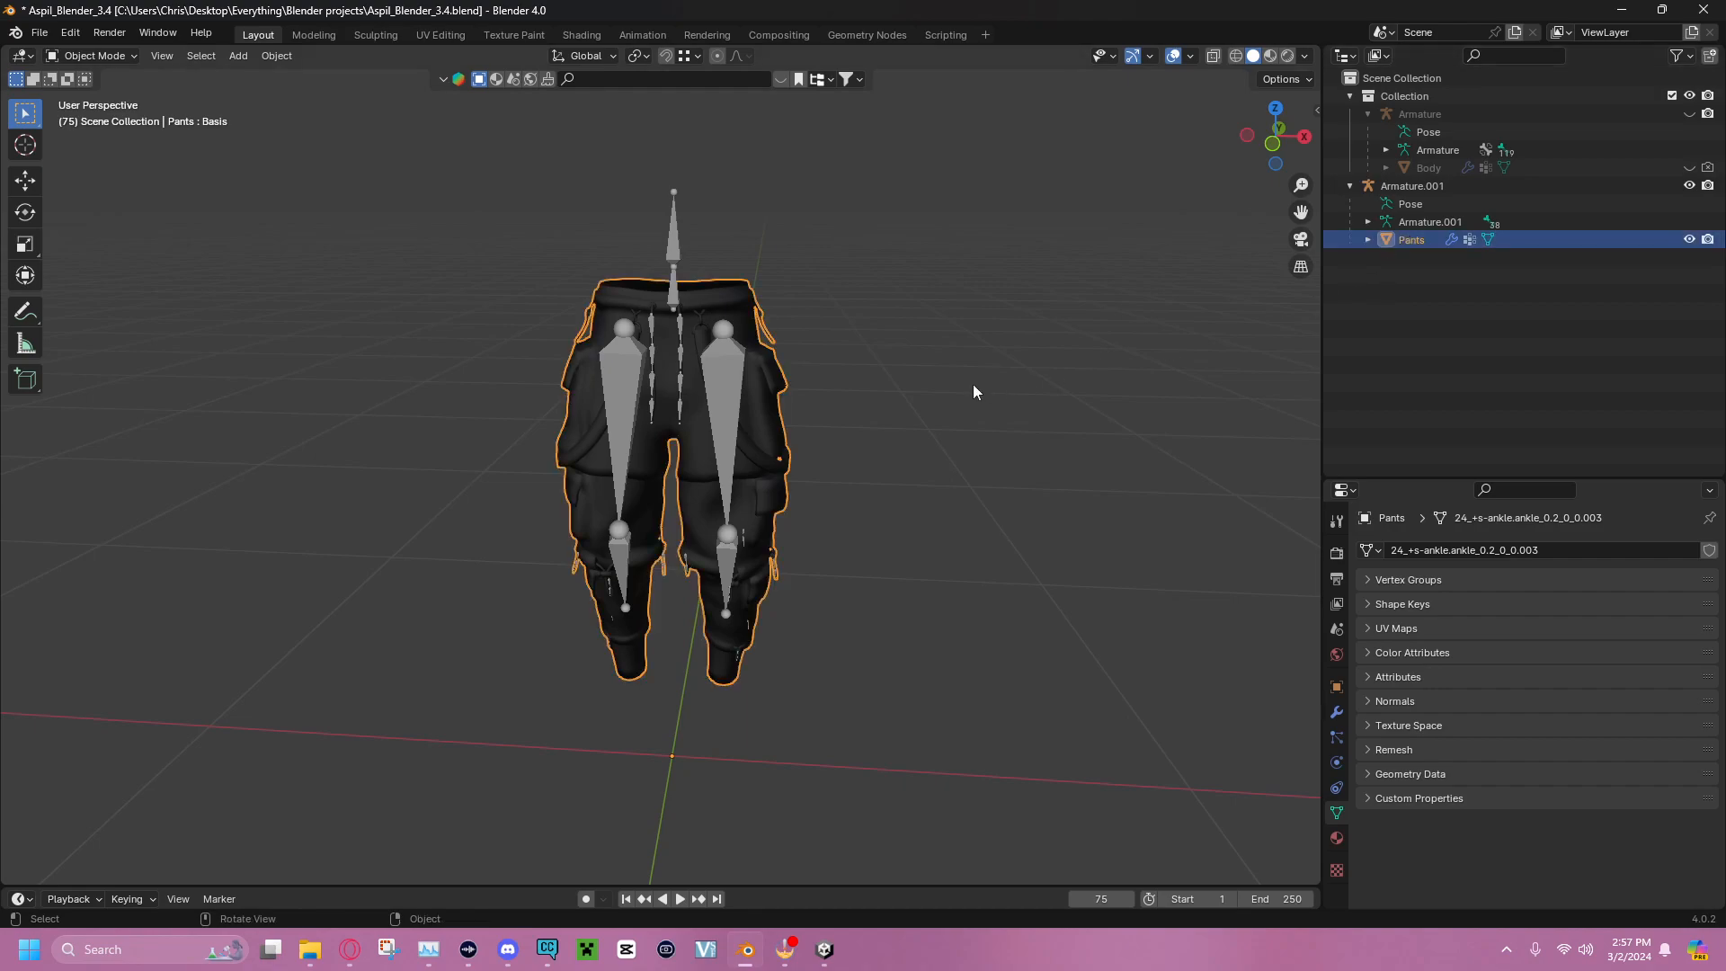
click(277, 56)
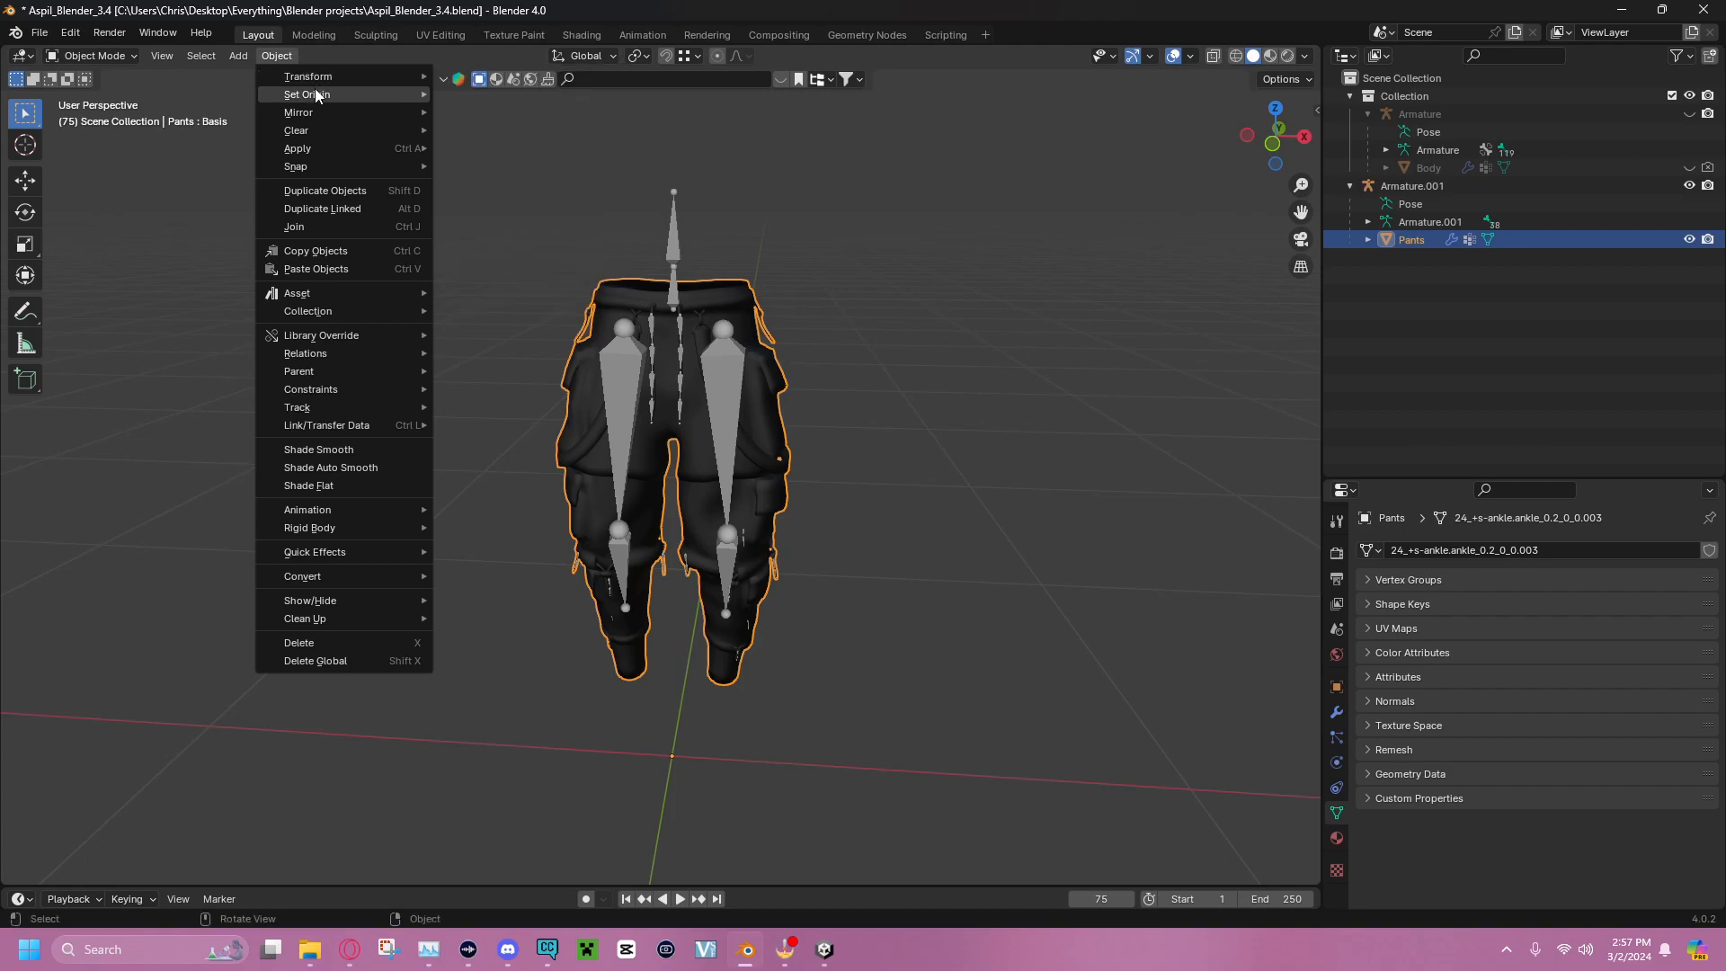
mouse_move(316, 75)
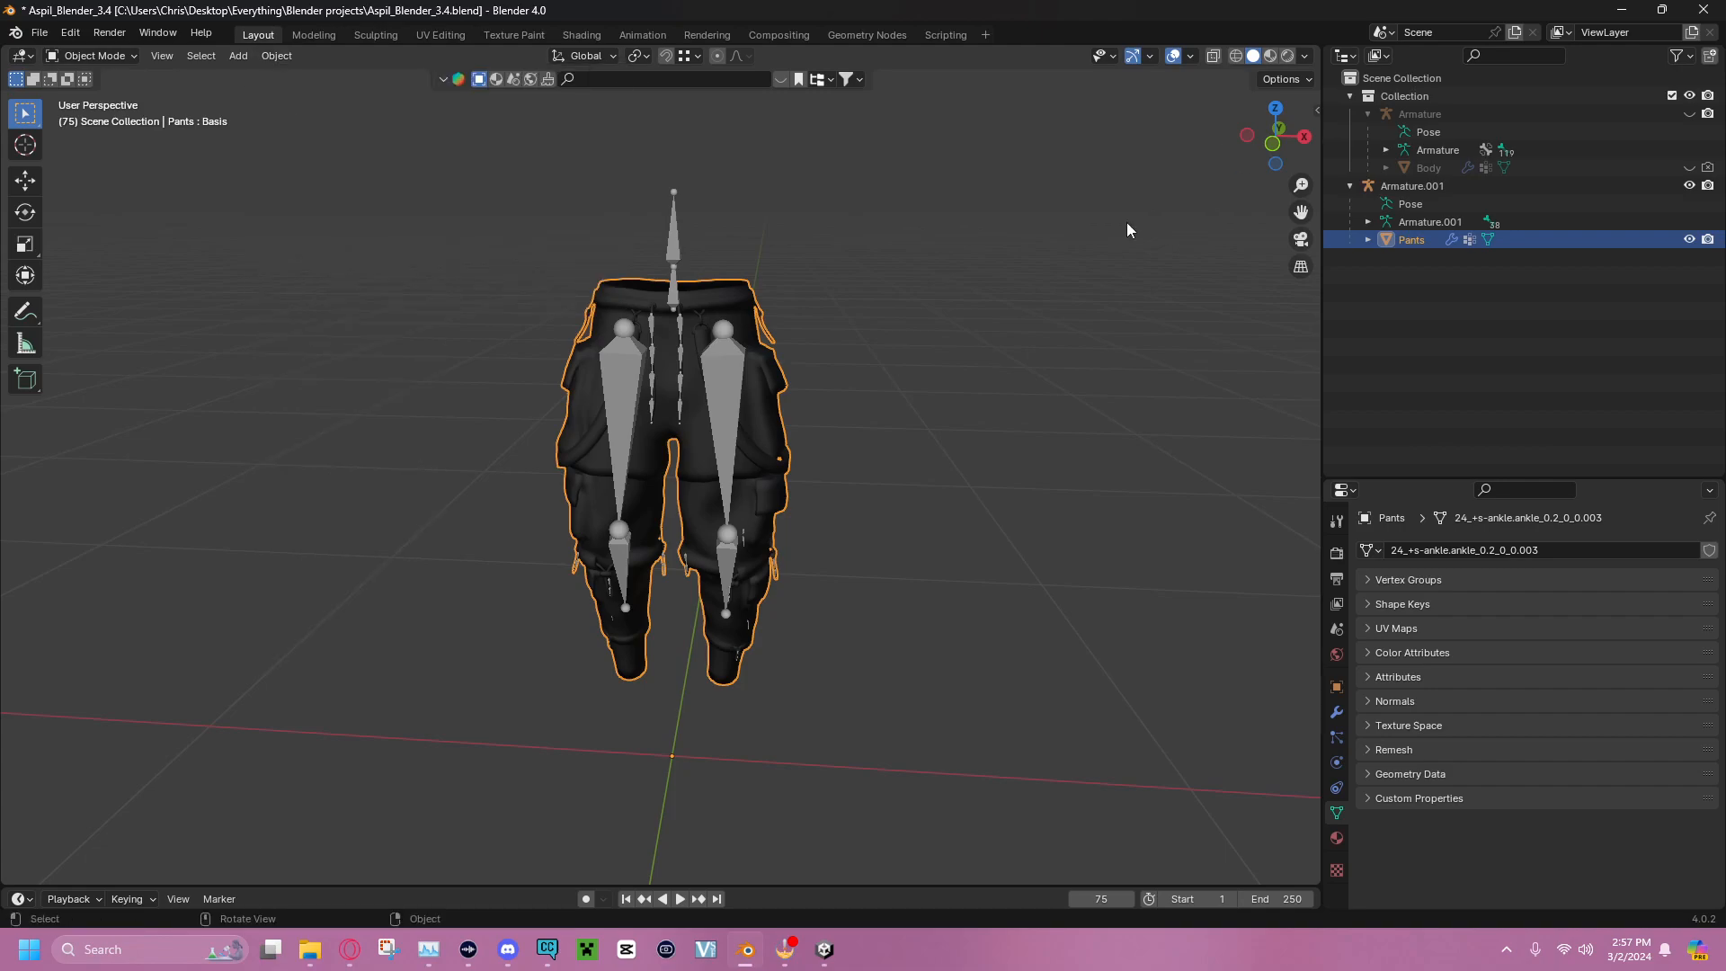
click(1066, 263)
key(a)
key(ctrl+a)
click(1054, 261)
click(408, 257)
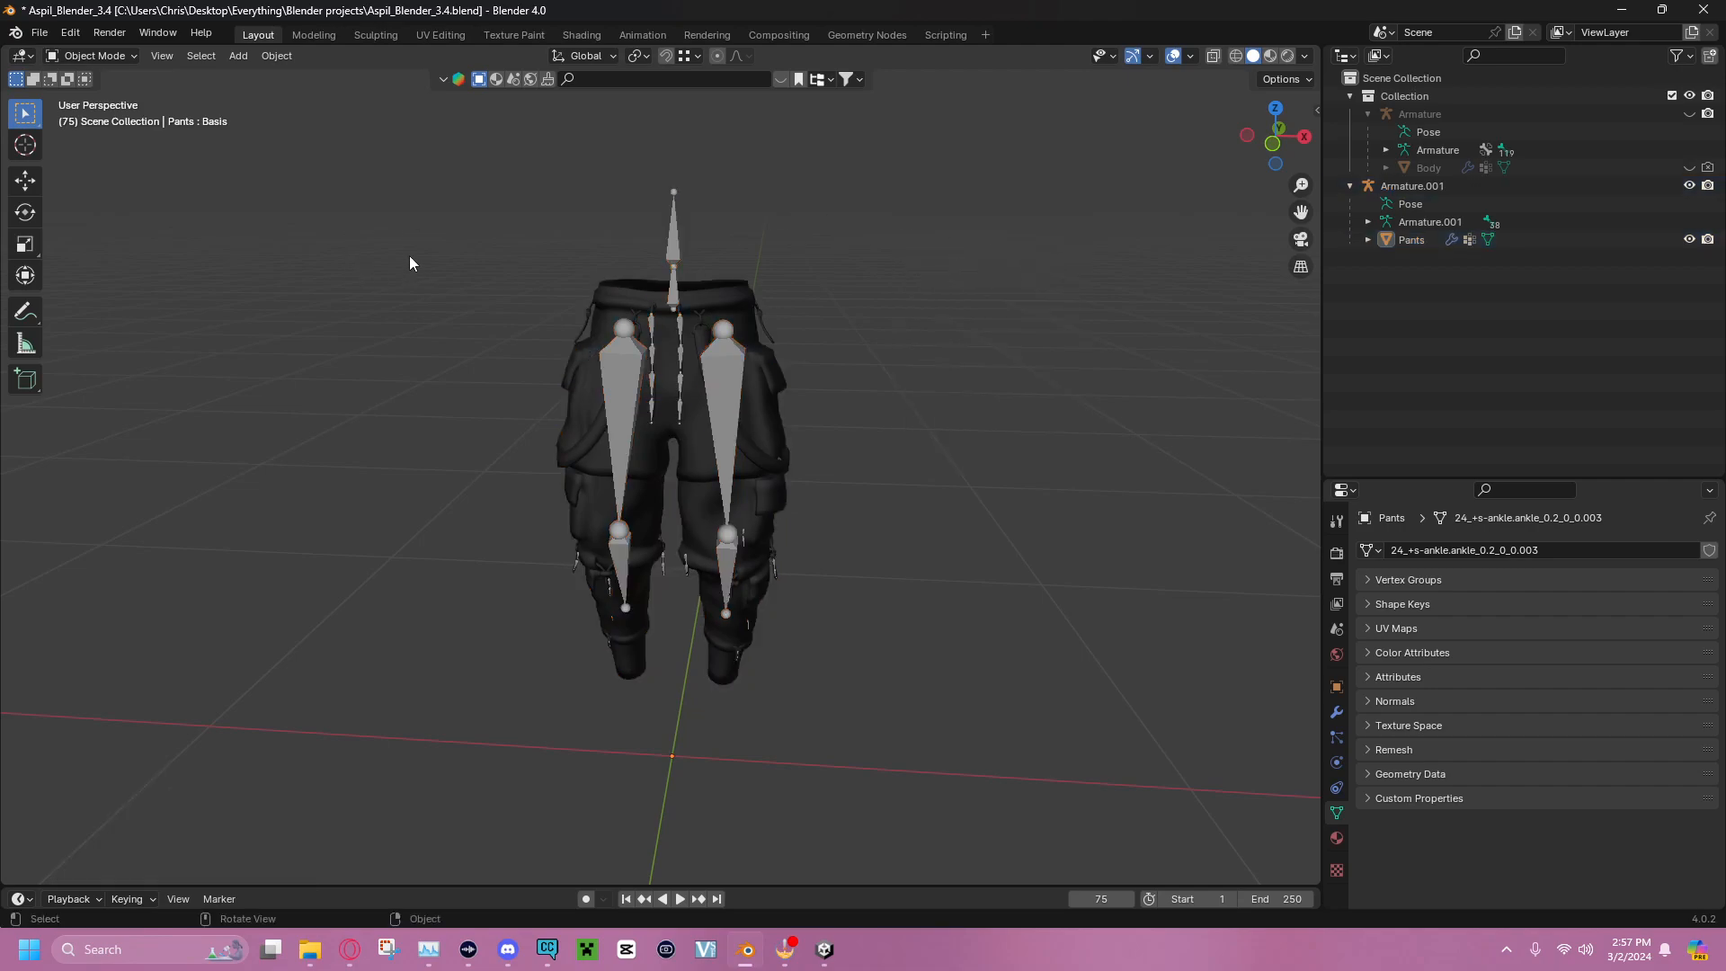
key(a)
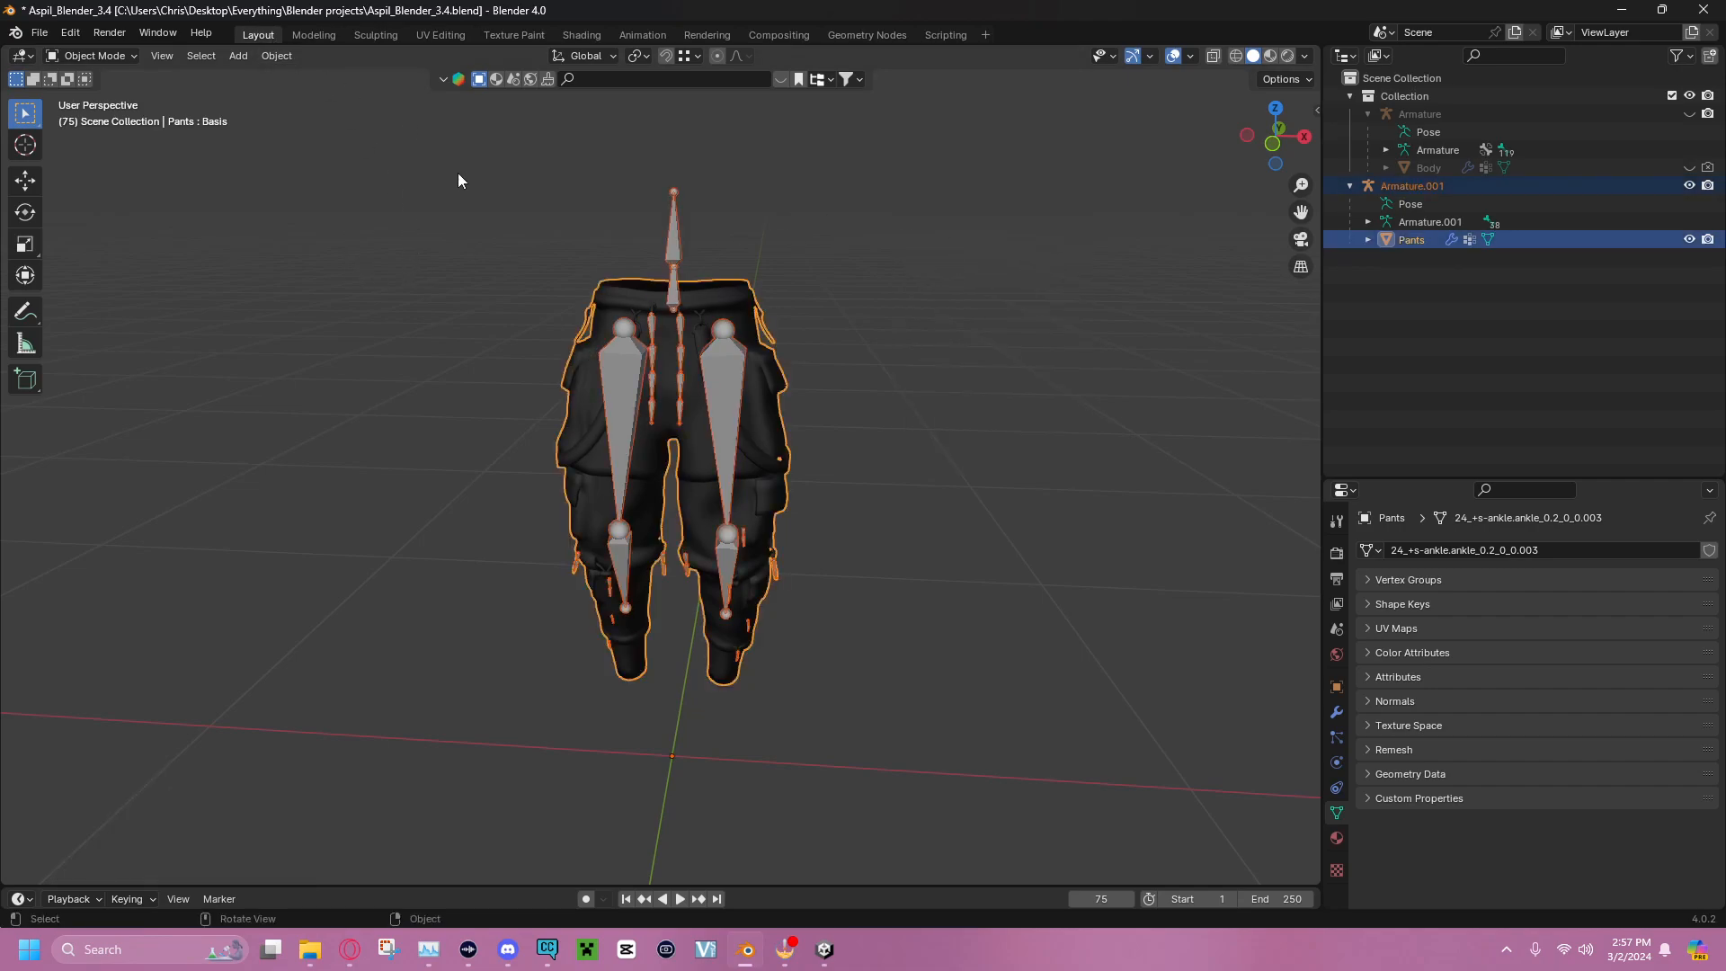
key(ctrl+a)
click(457, 172)
click(894, 198)
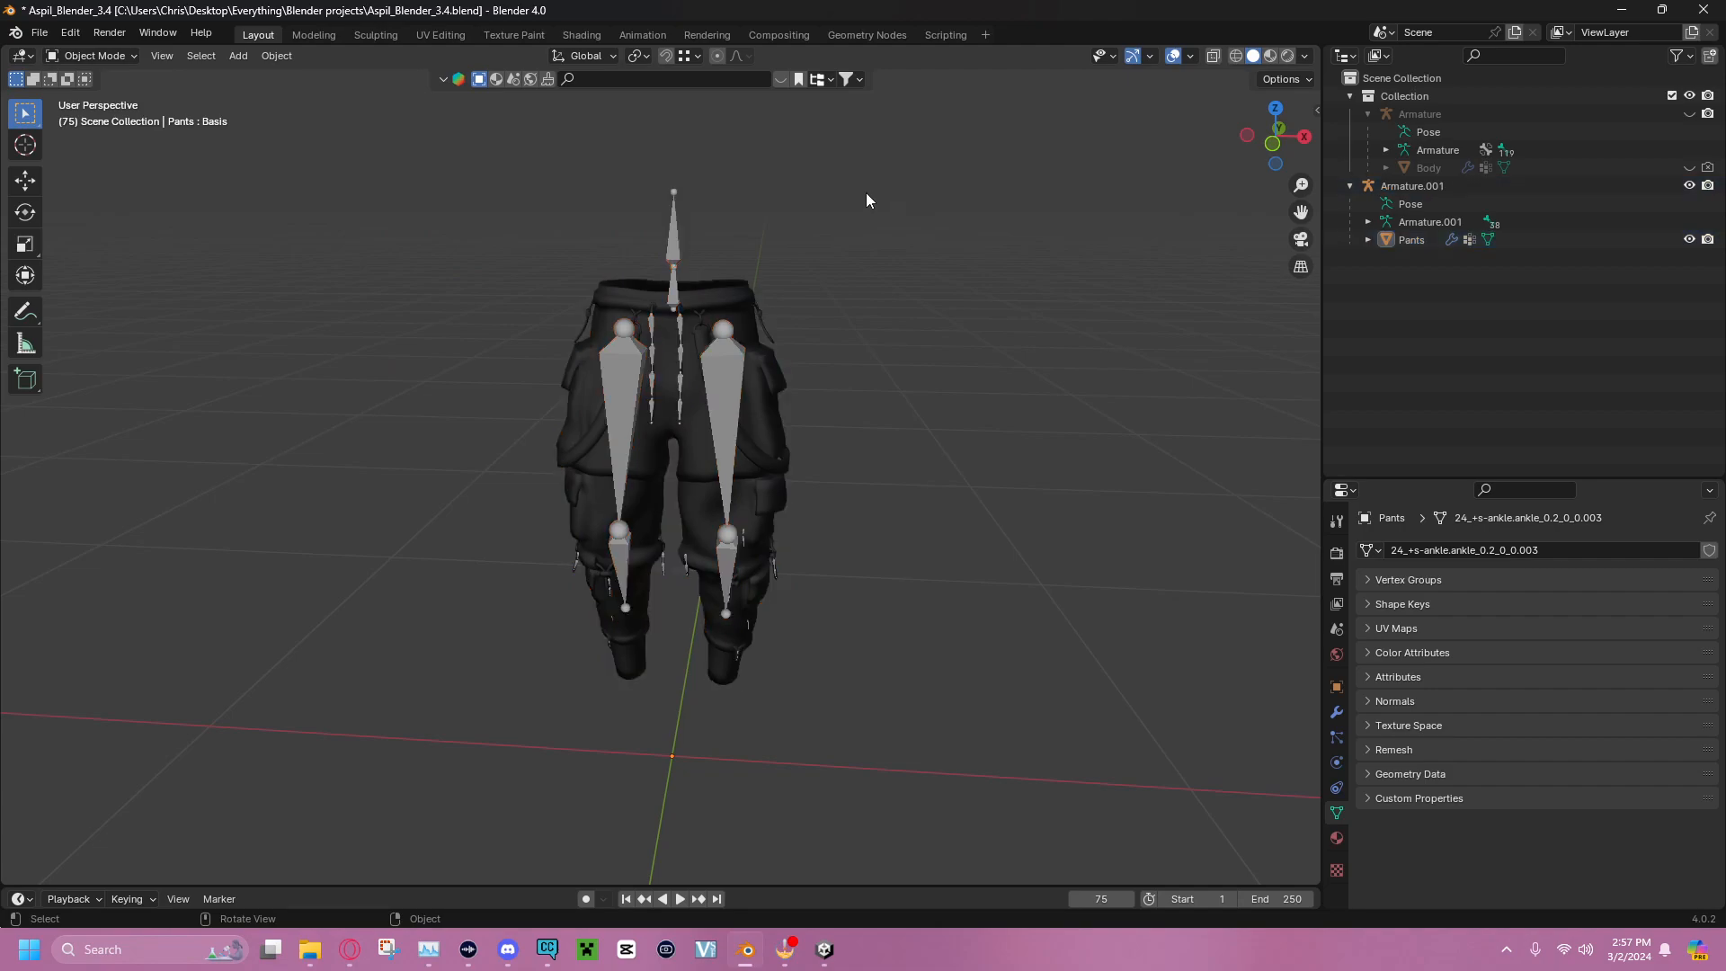
click(296, 56)
Apply Visual Geometry to Mesh on the Pants object to bake the posed shape into the mesh
mouse_move(335, 110)
click(752, 288)
click(284, 56)
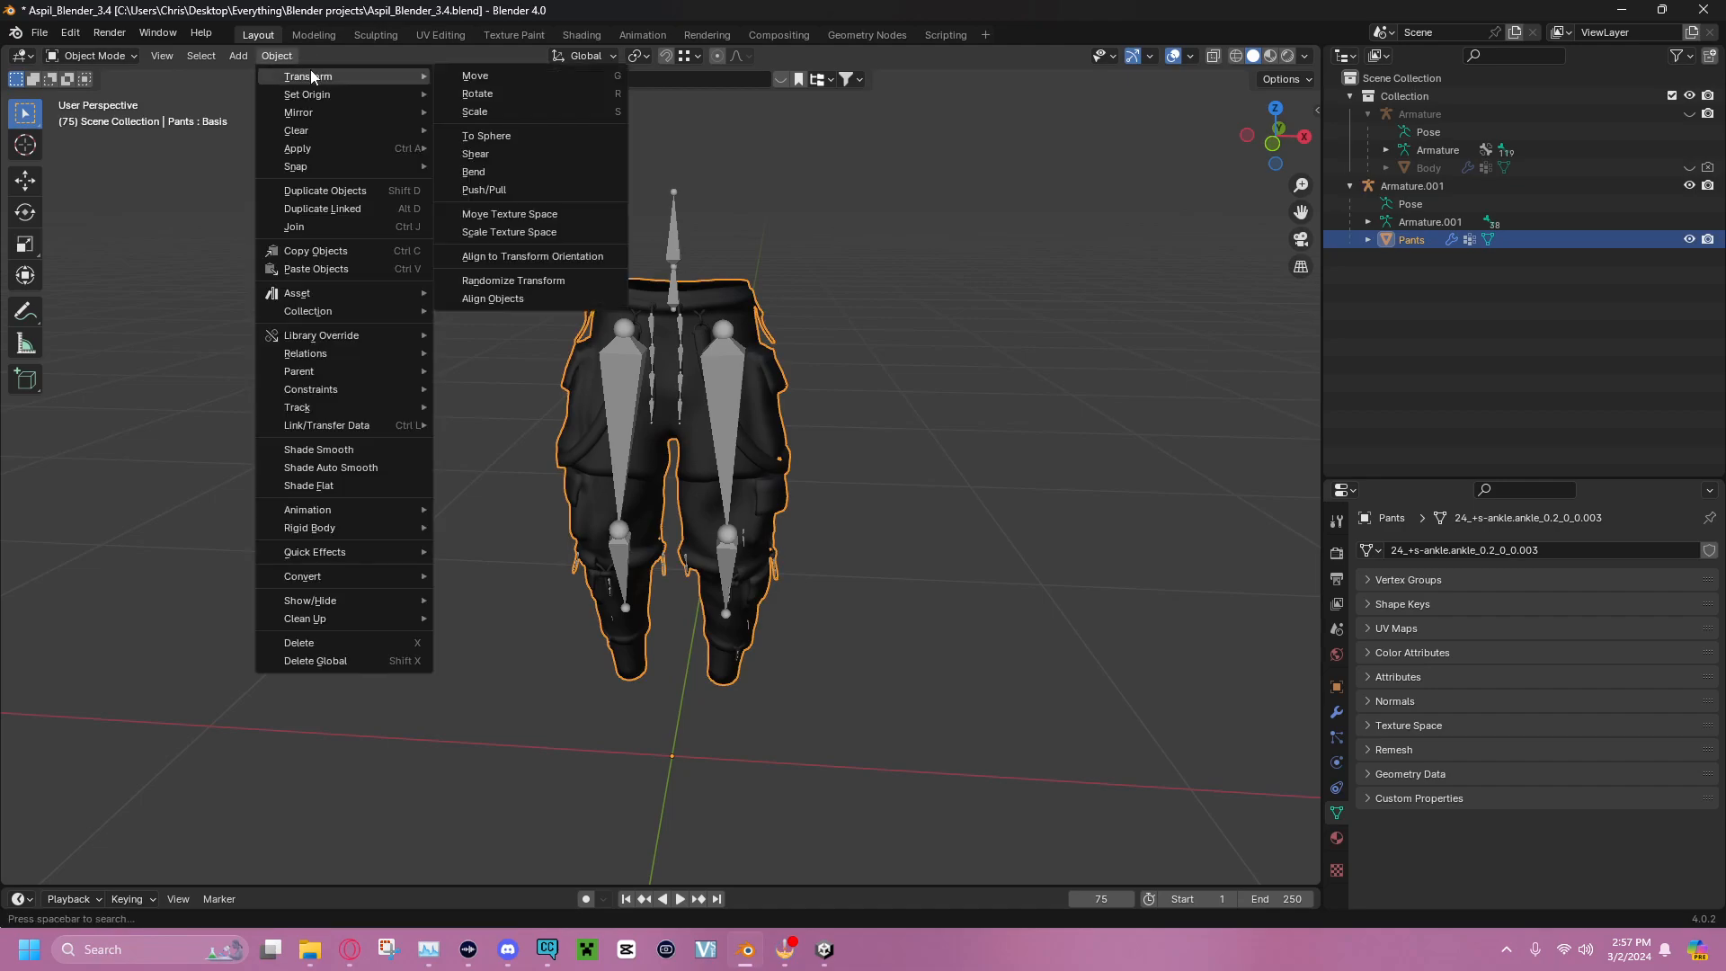
mouse_move(320, 148)
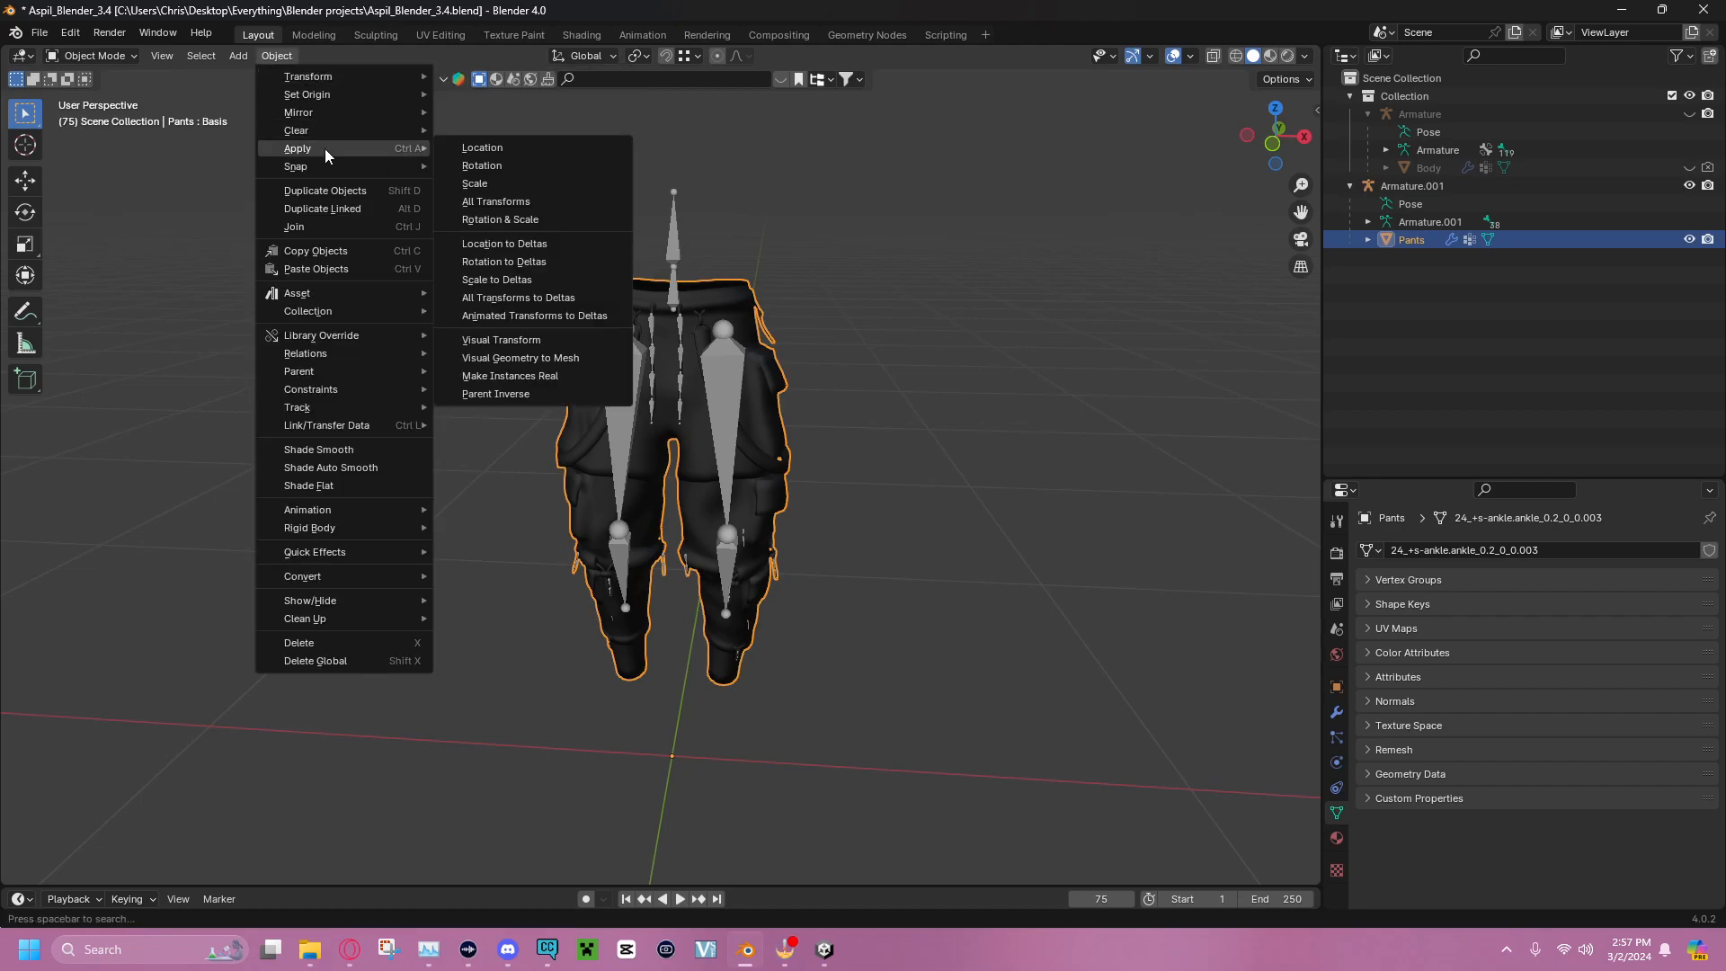
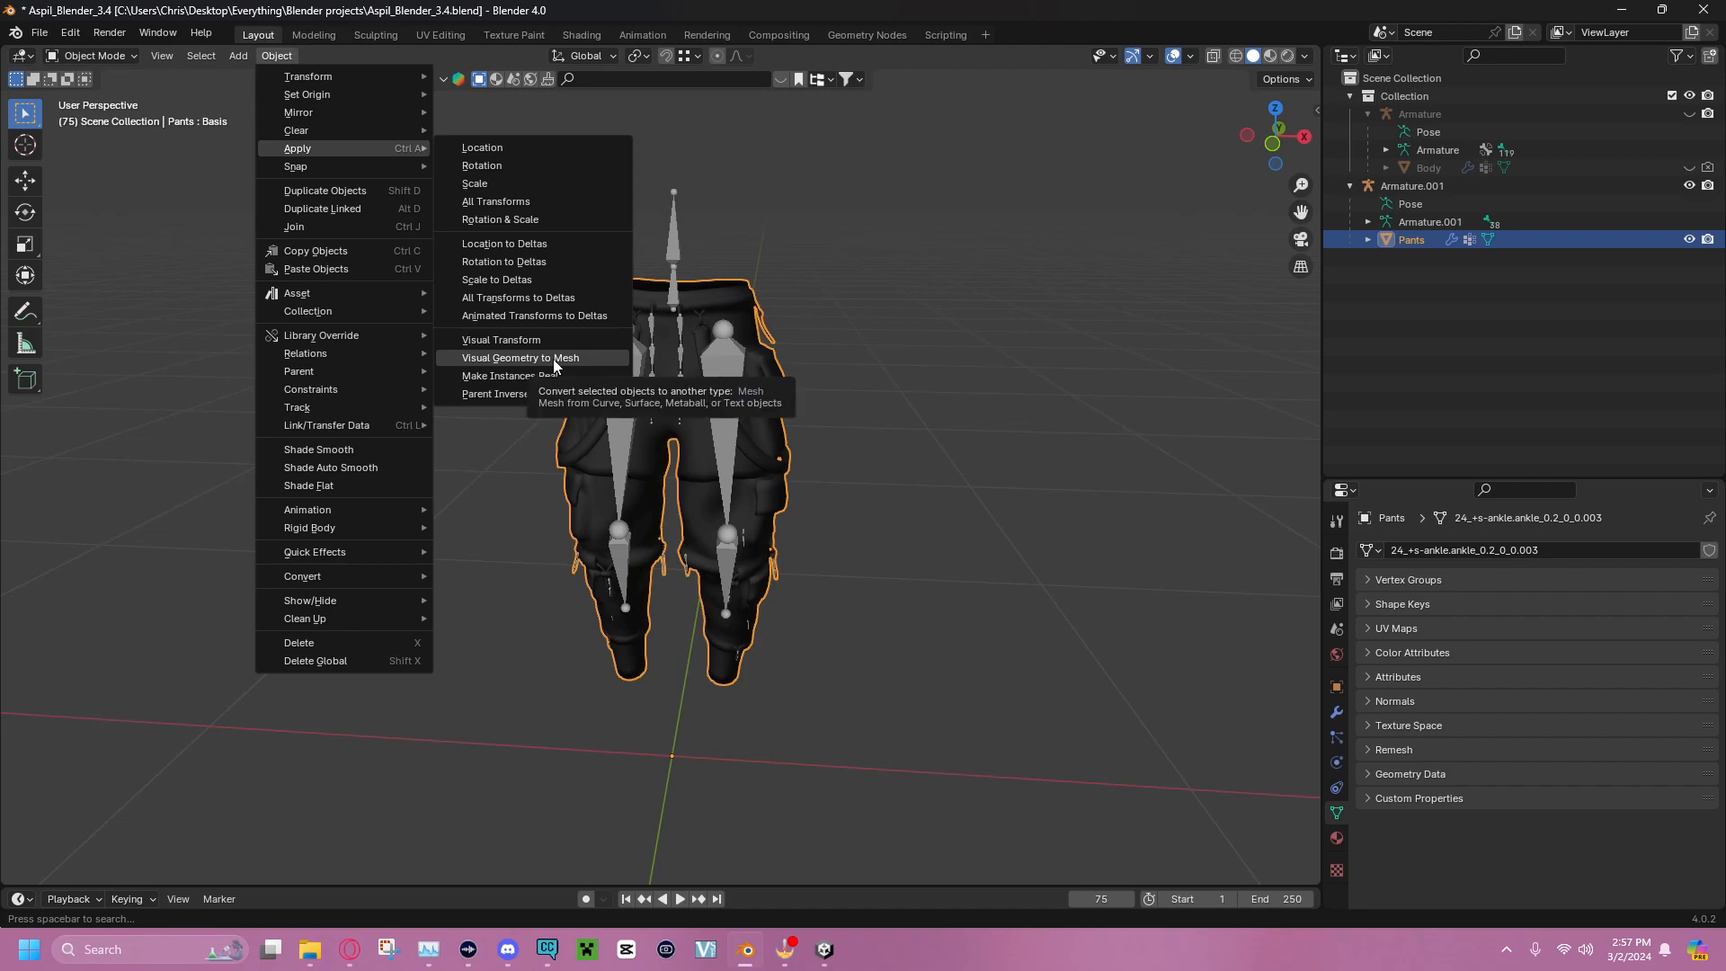
click(552, 359)
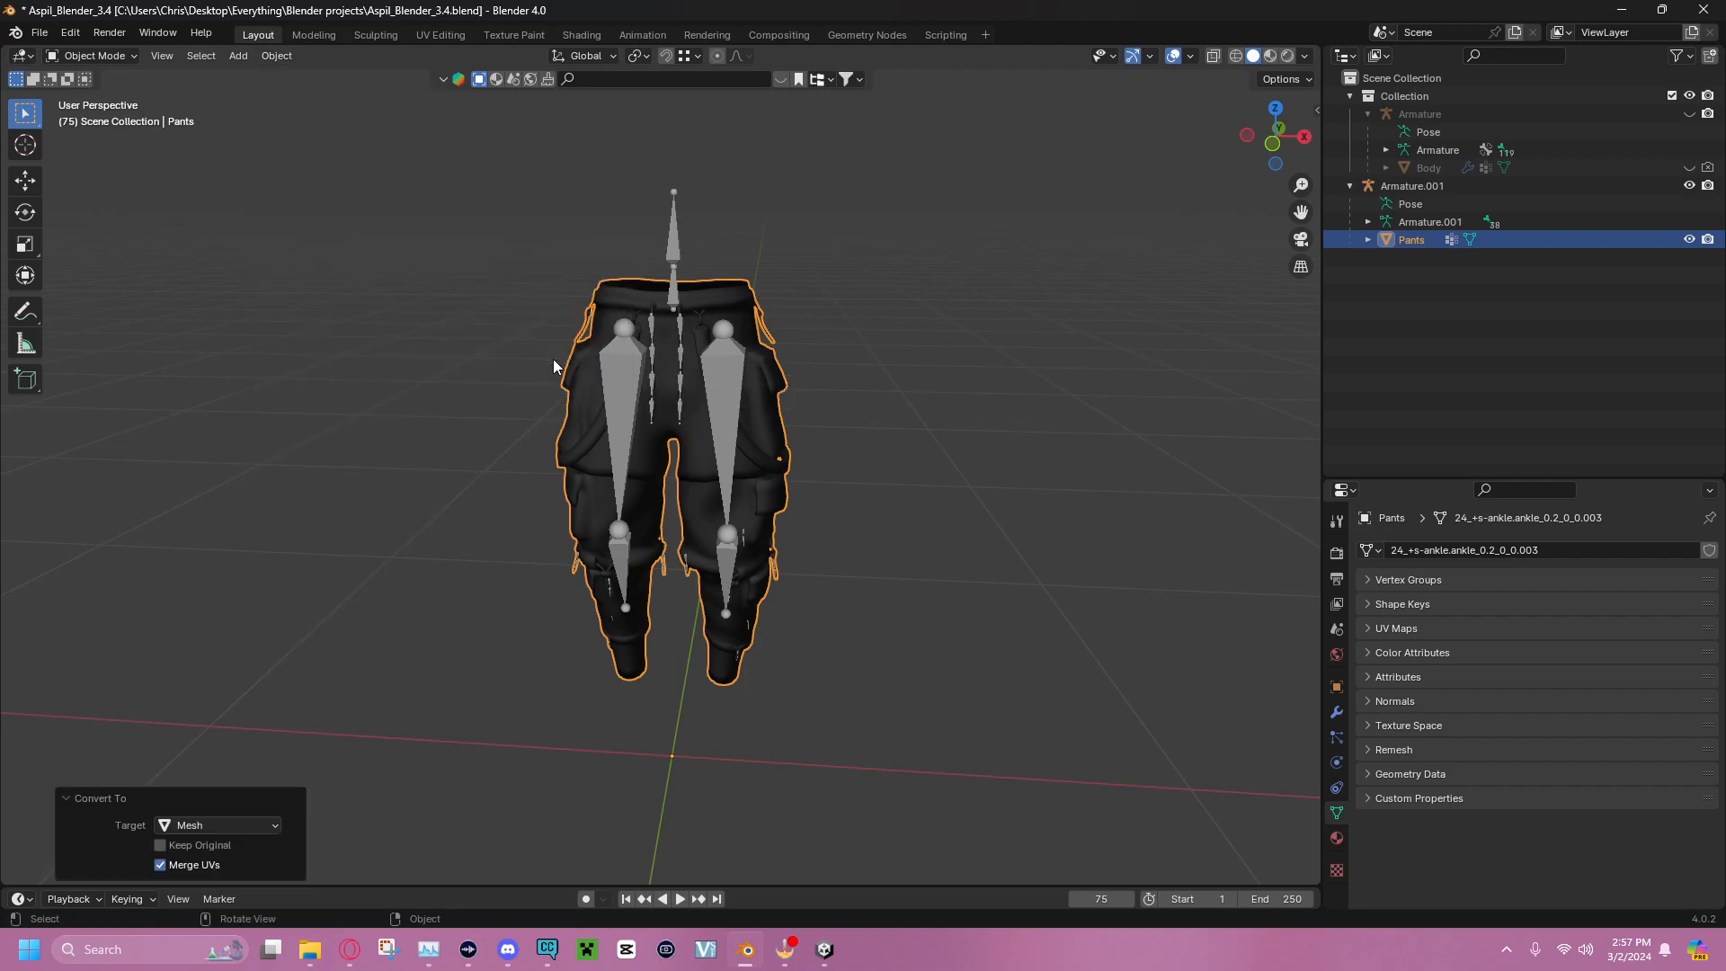
Switch the pants armature Armature.001 to Pose Mode and select all of its bones
click(429, 339)
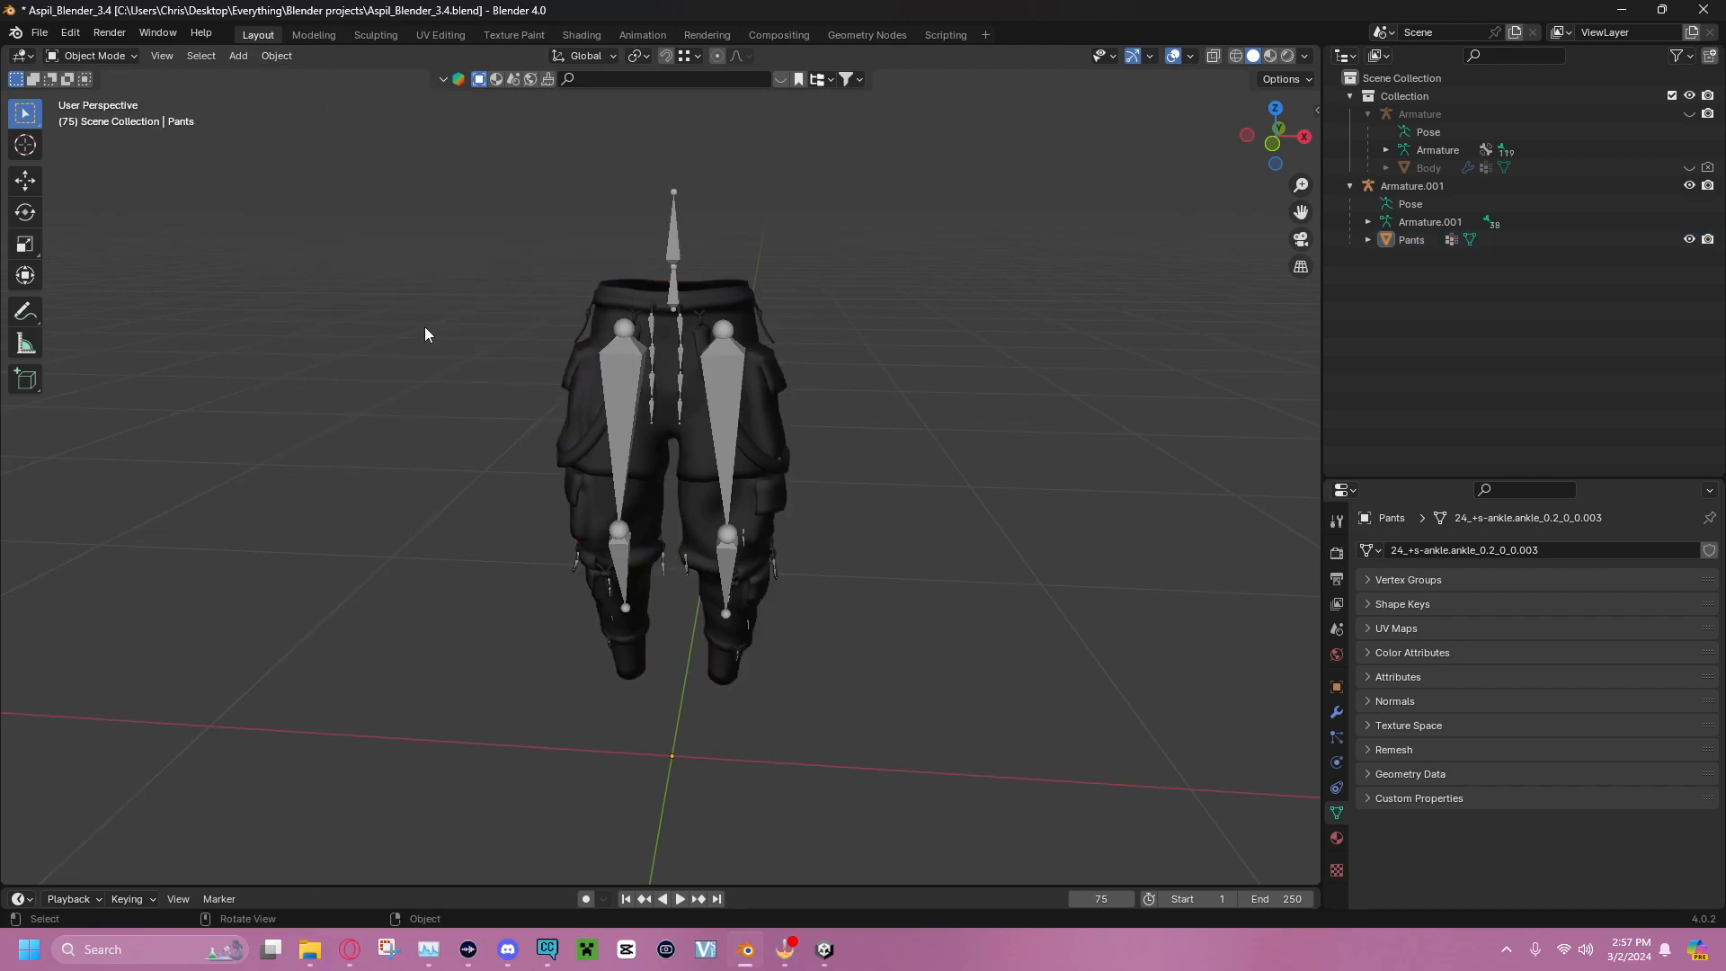
middle_drag(363, 306, 913, 296)
scroll(913, 295, up, 3)
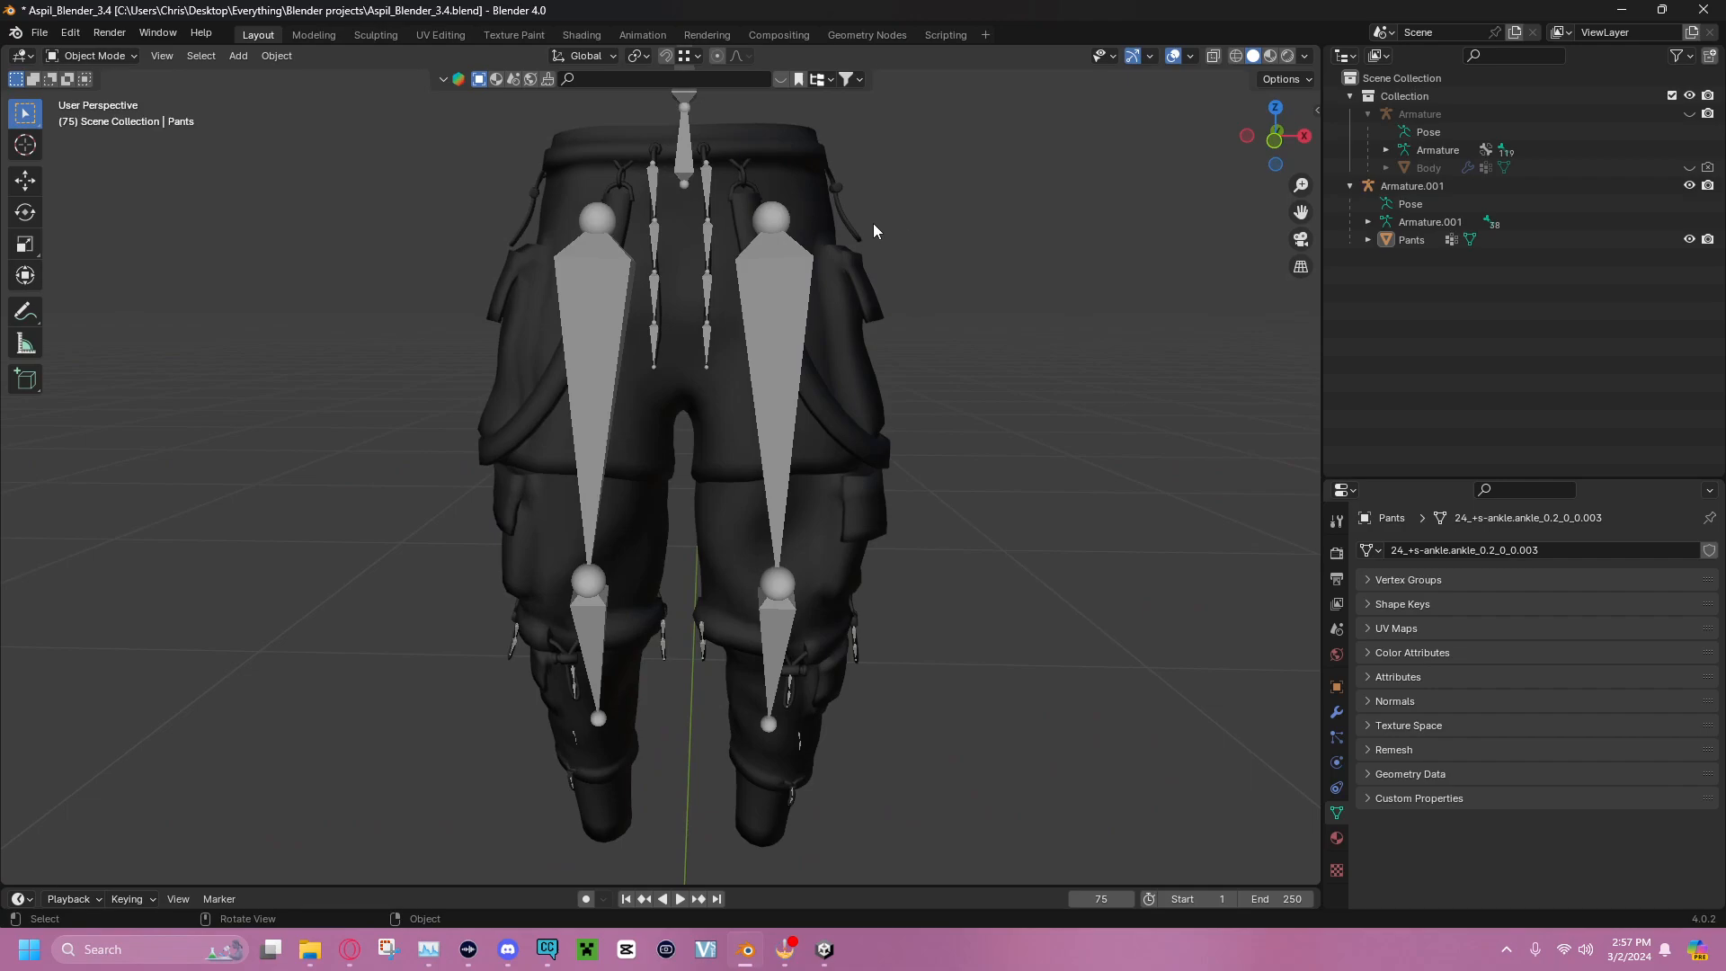
click(1413, 186)
scroll(910, 207, down, 3)
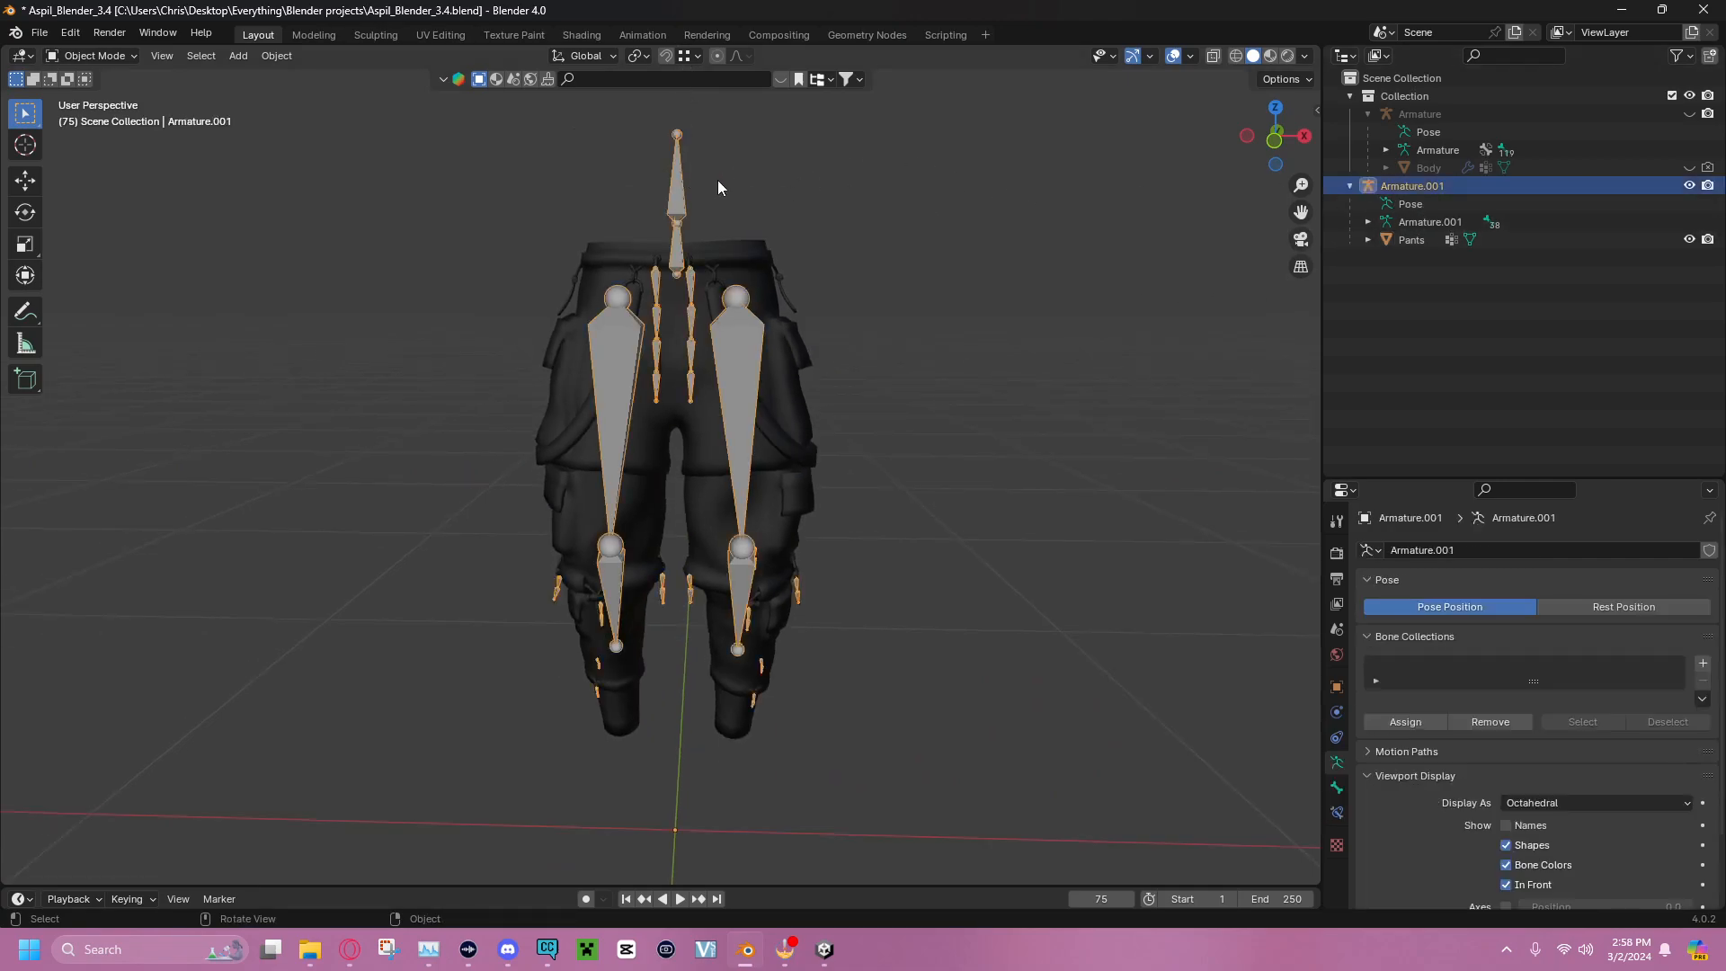
click(100, 57)
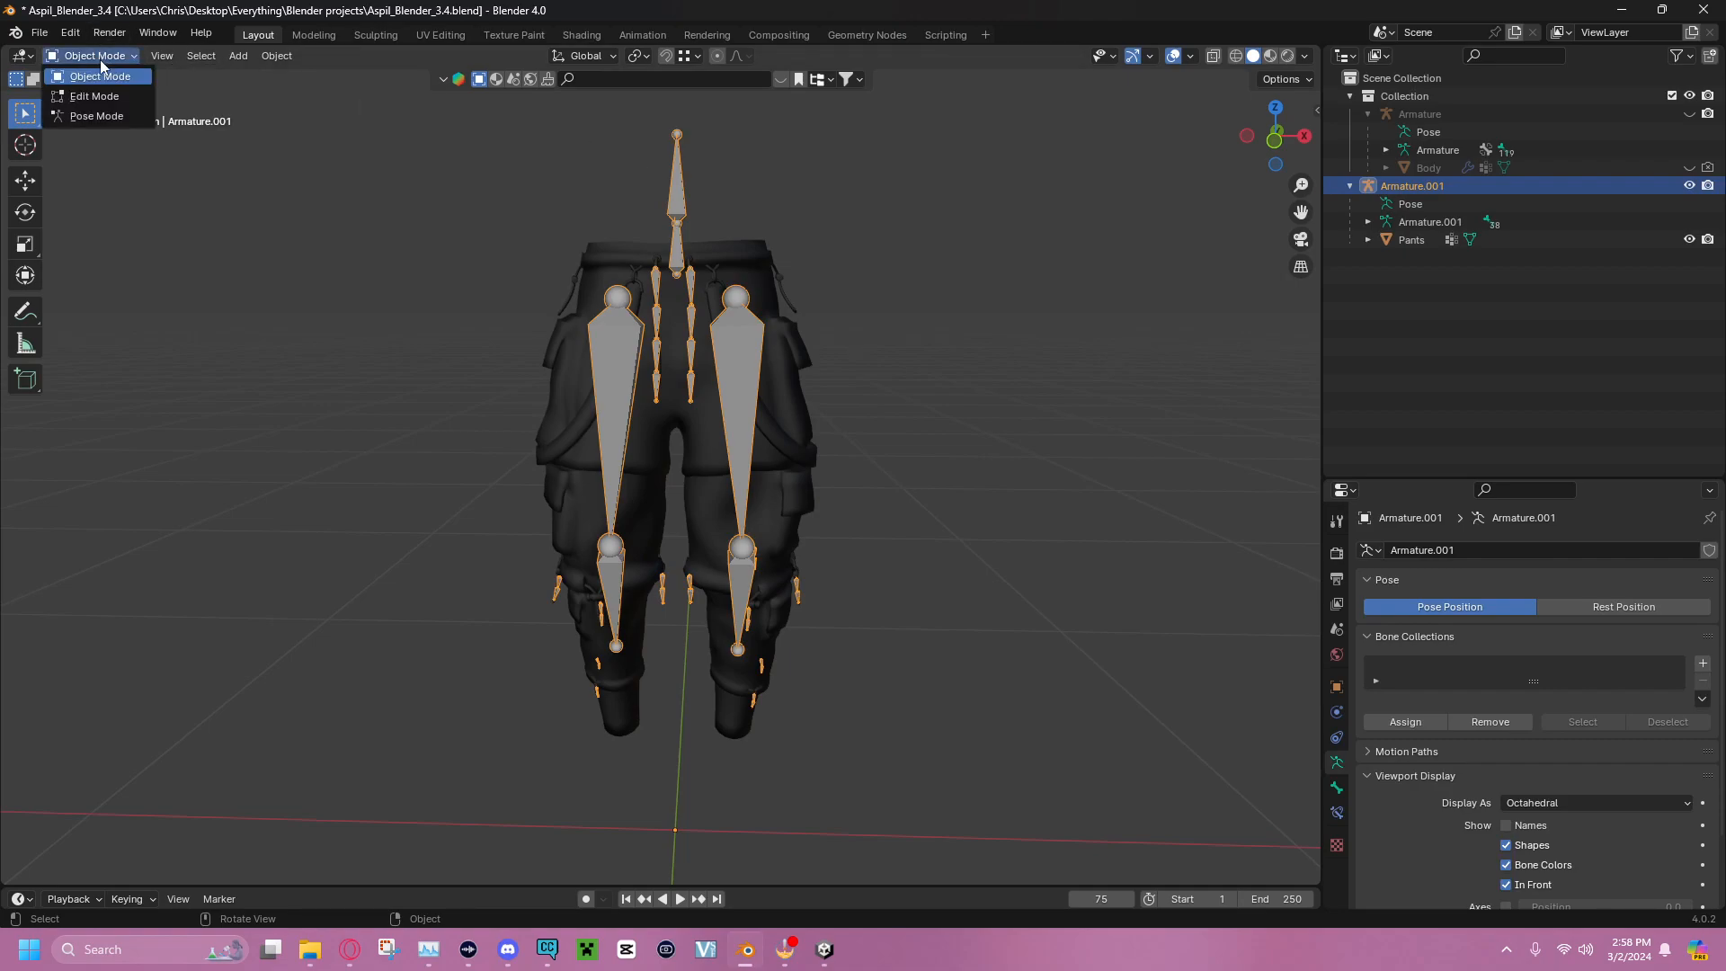
click(99, 116)
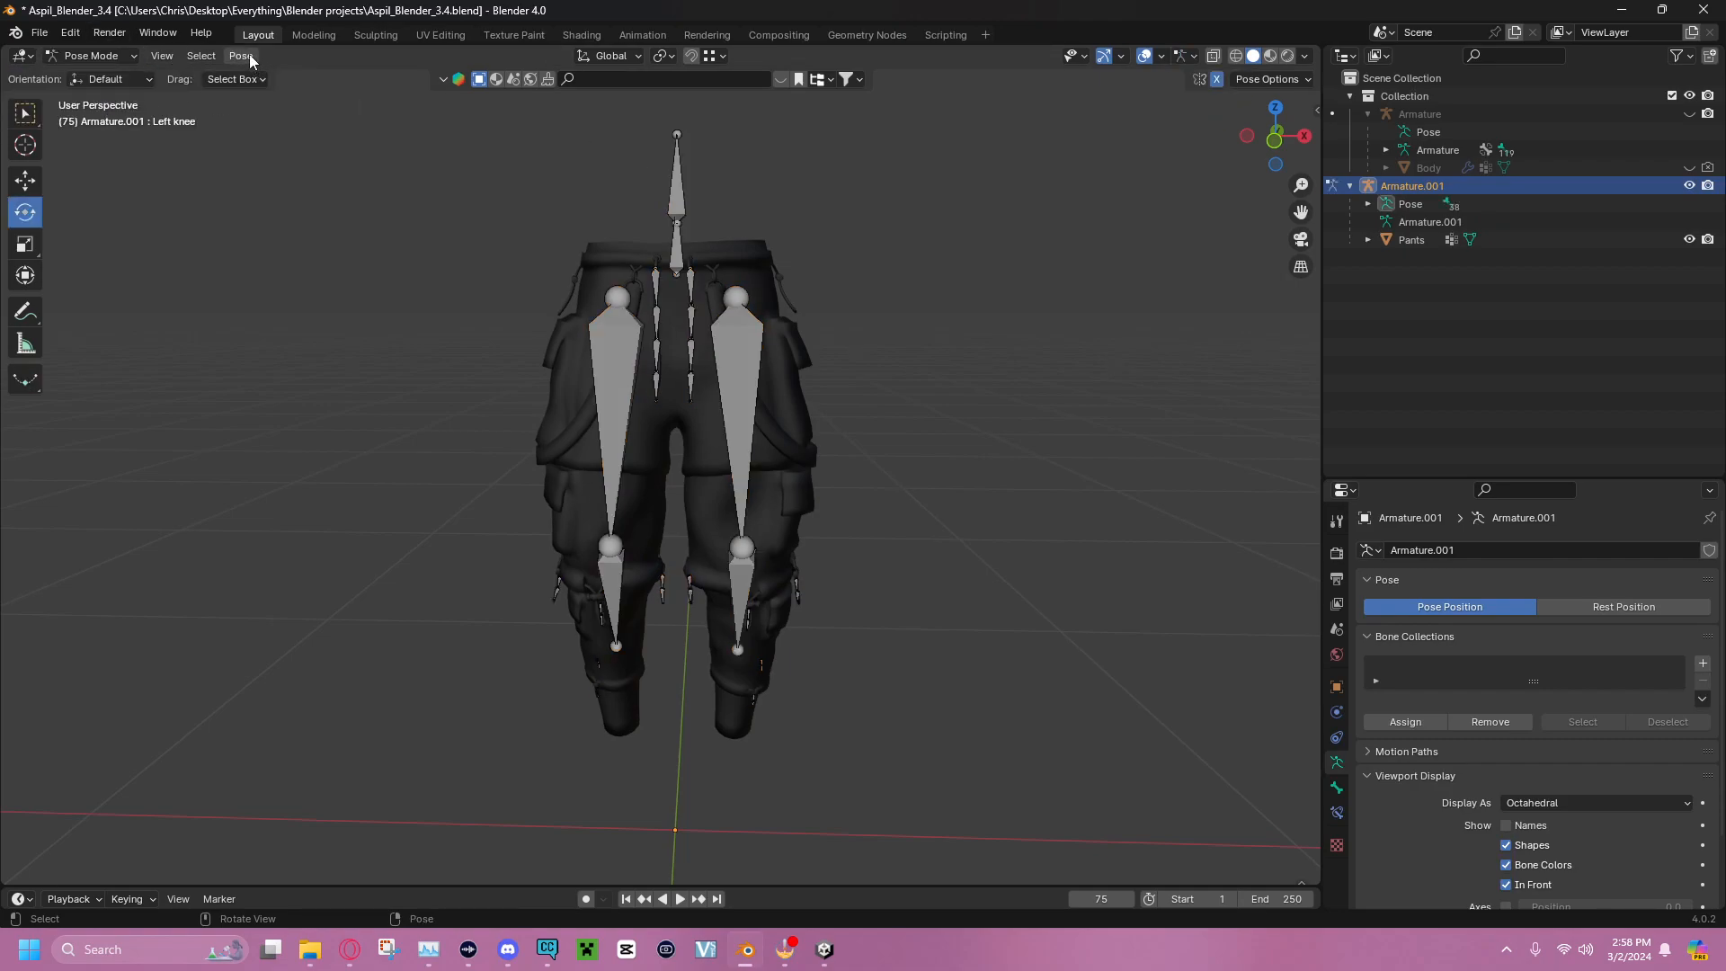
click(678, 176)
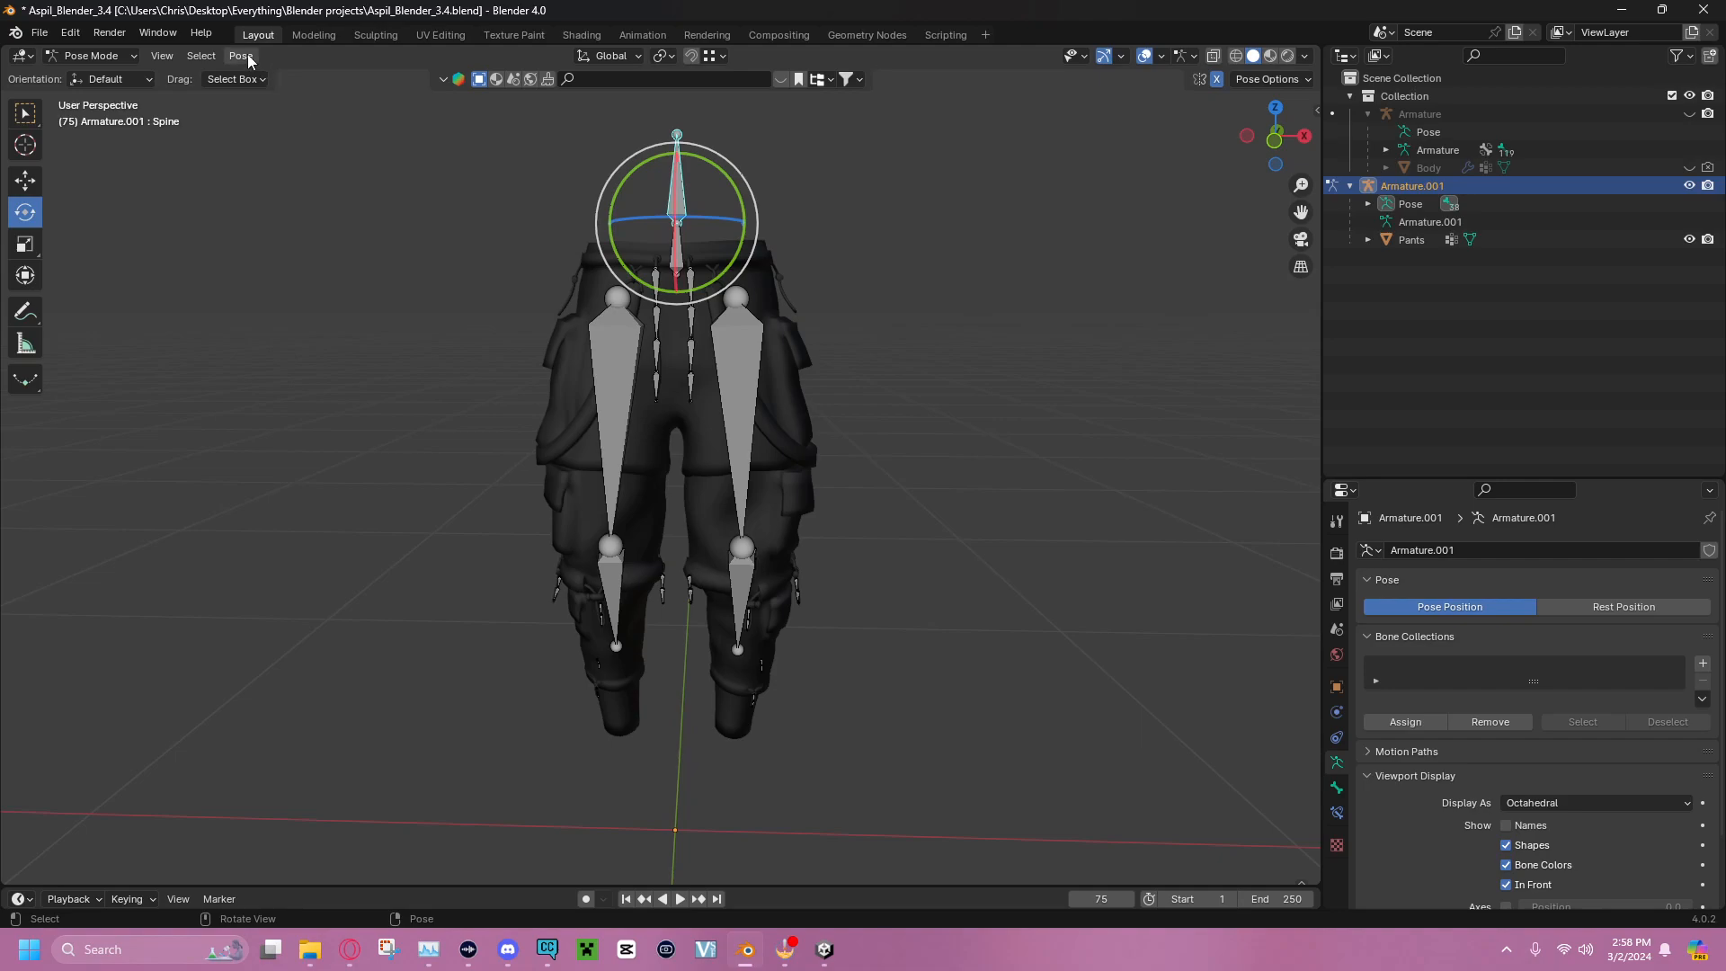
key(a)
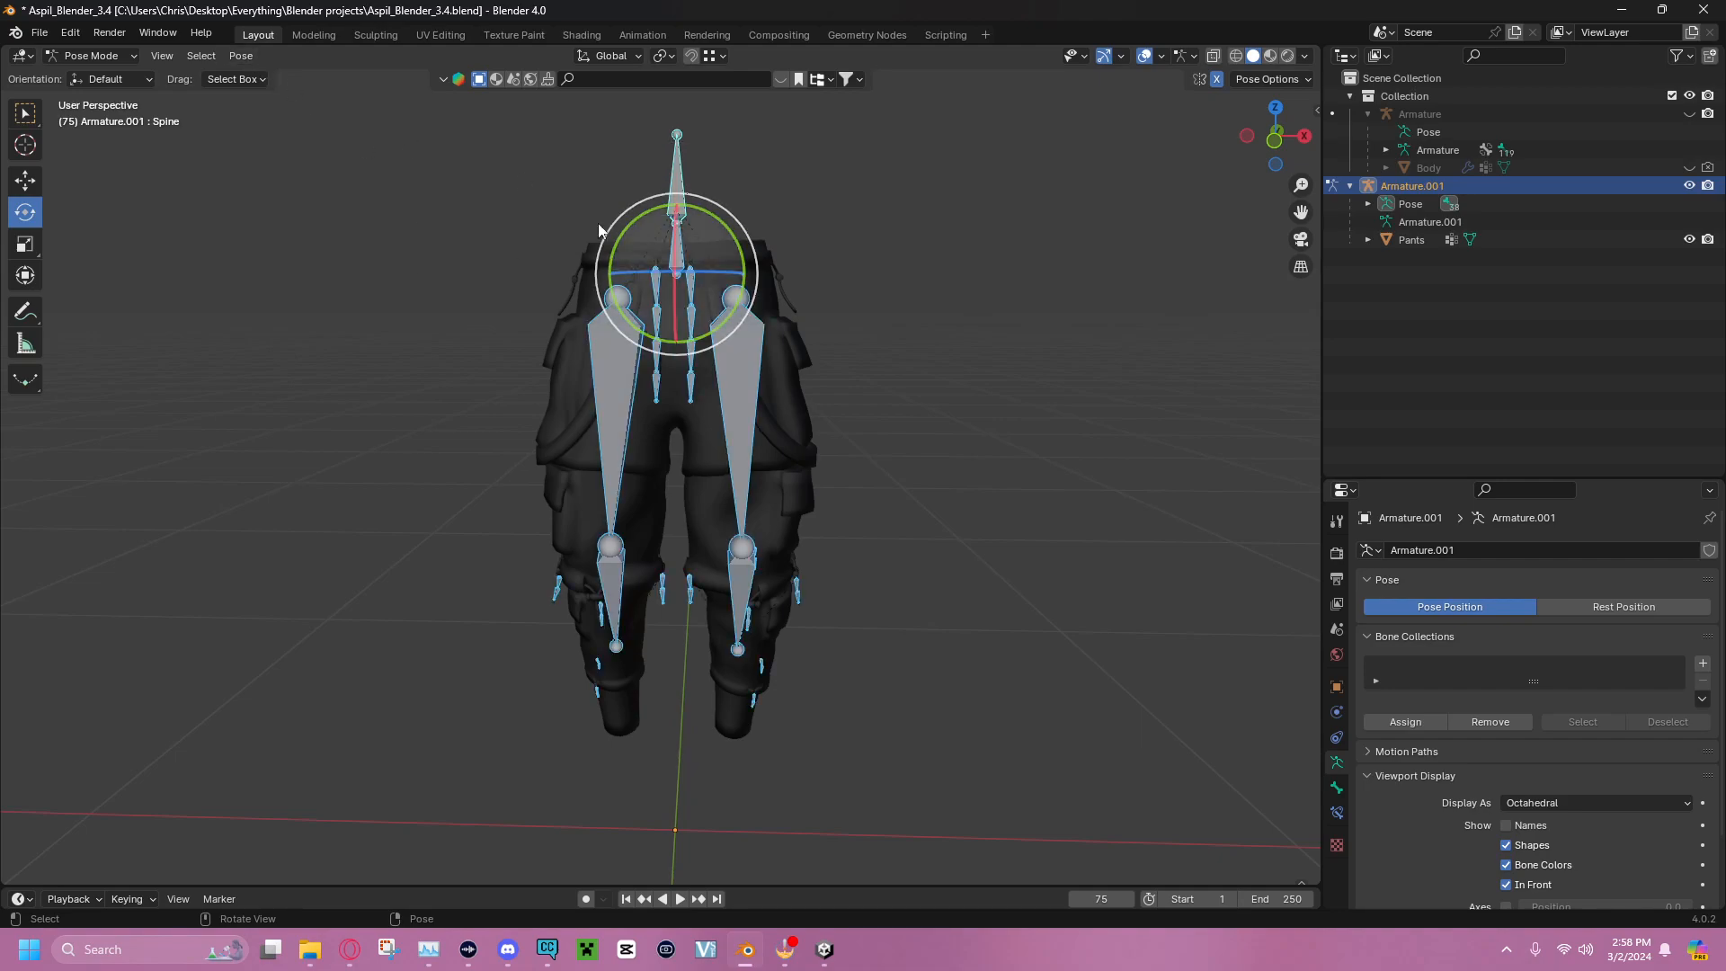
Apply the pants armature's current pose as its rest pose and return to Object Mode
click(241, 57)
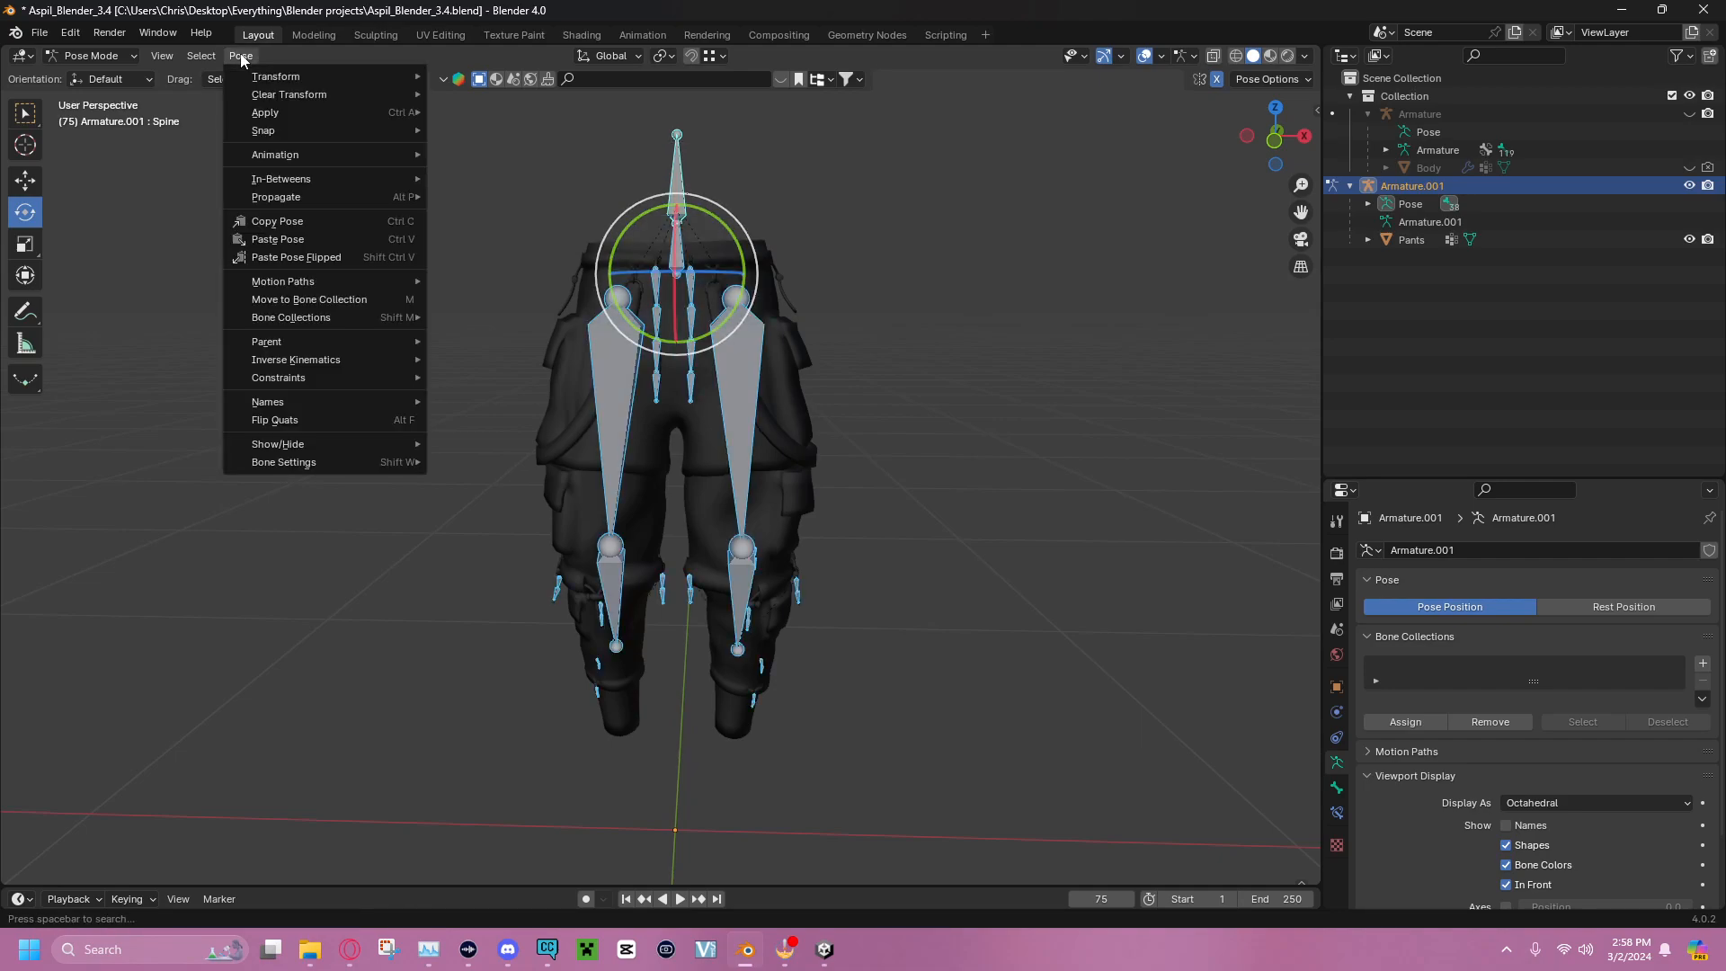
click(392, 205)
key(a)
click(251, 54)
mouse_move(305, 115)
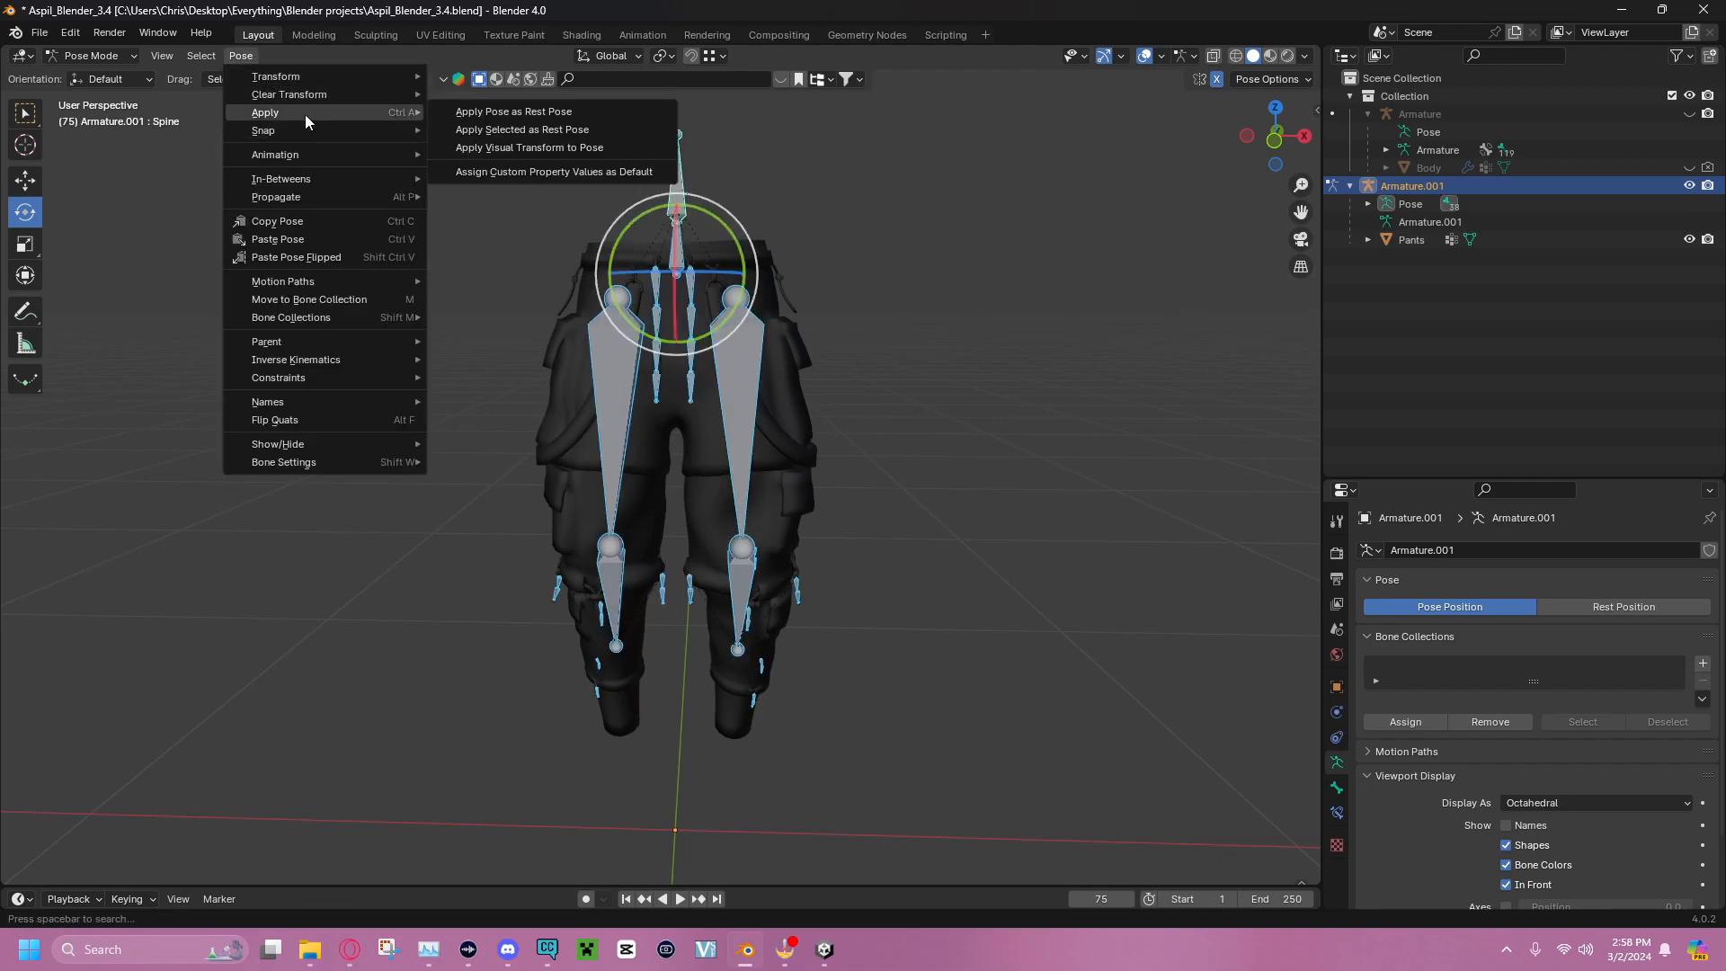
click(478, 114)
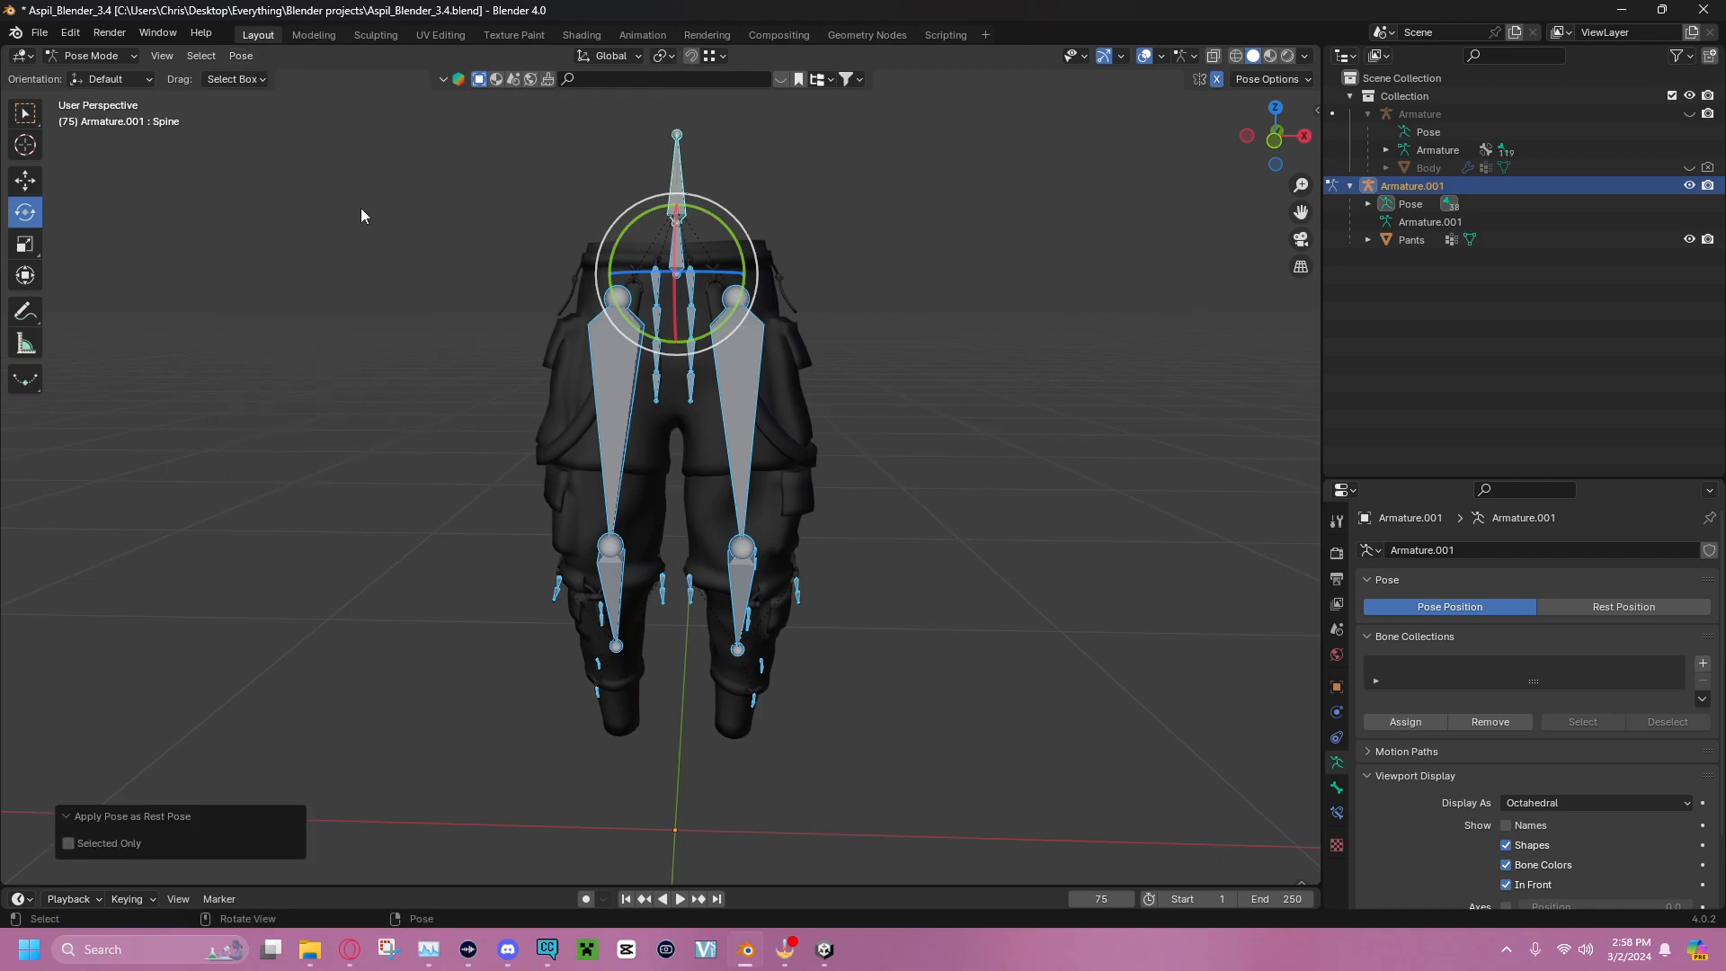
click(105, 58)
click(90, 74)
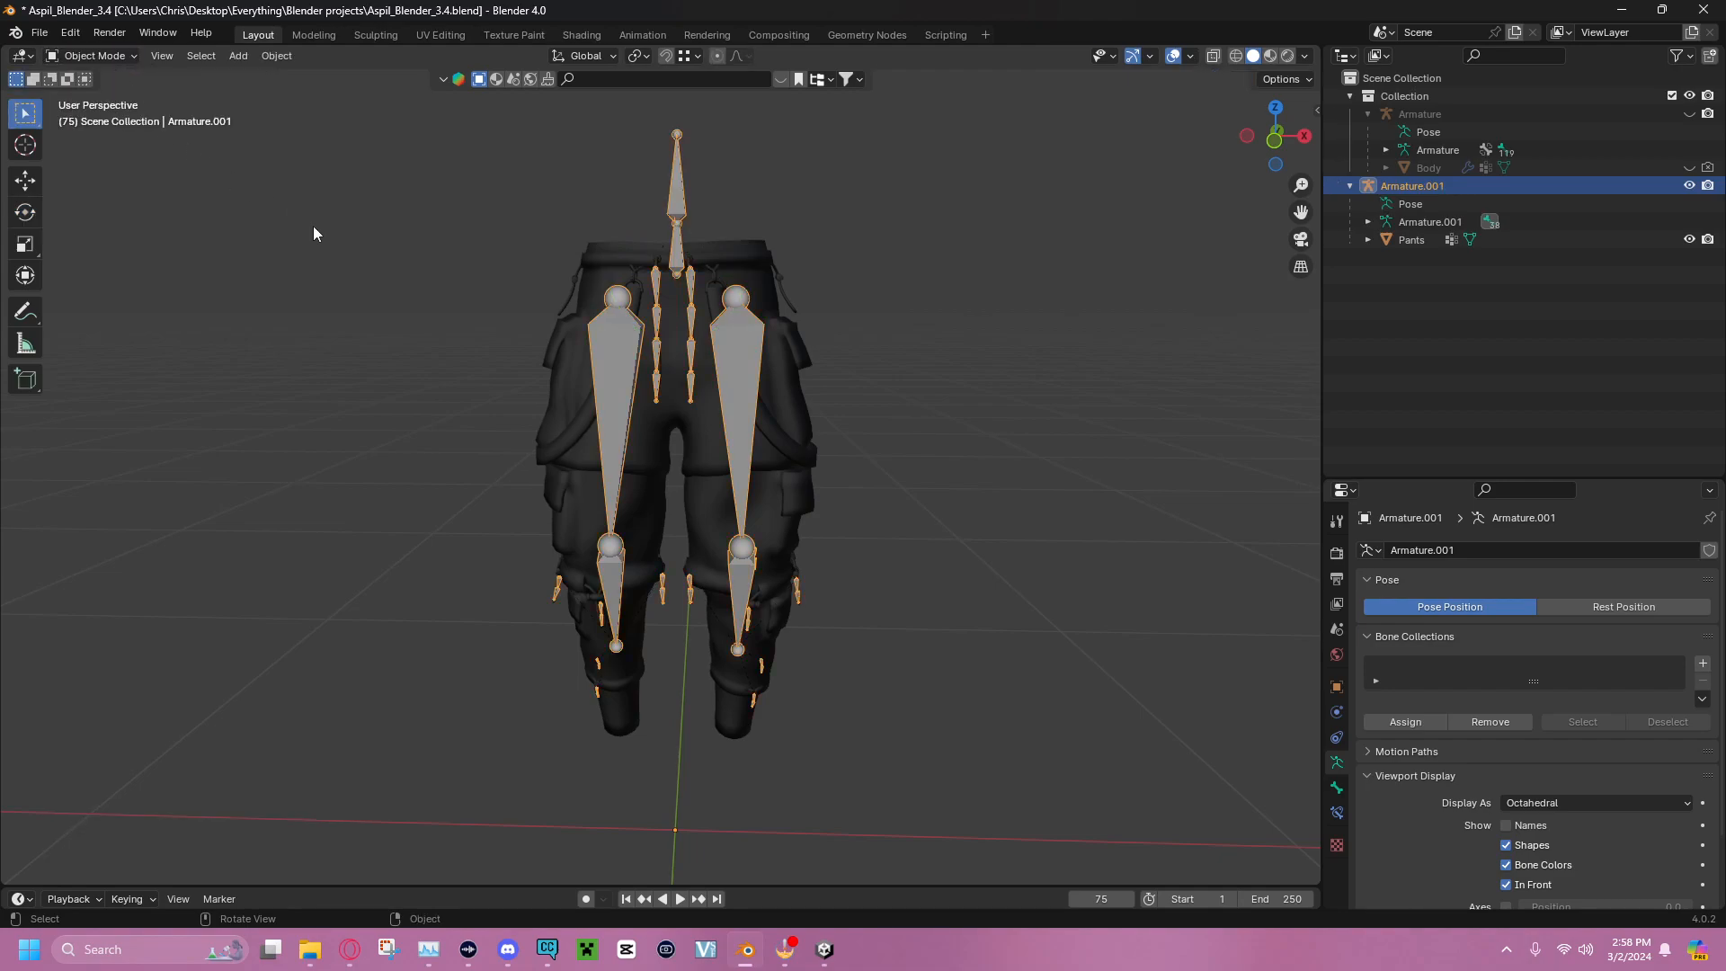
Parent the Pants mesh to Armature.001 using Armature Deform With Empty Groups
click(744, 259)
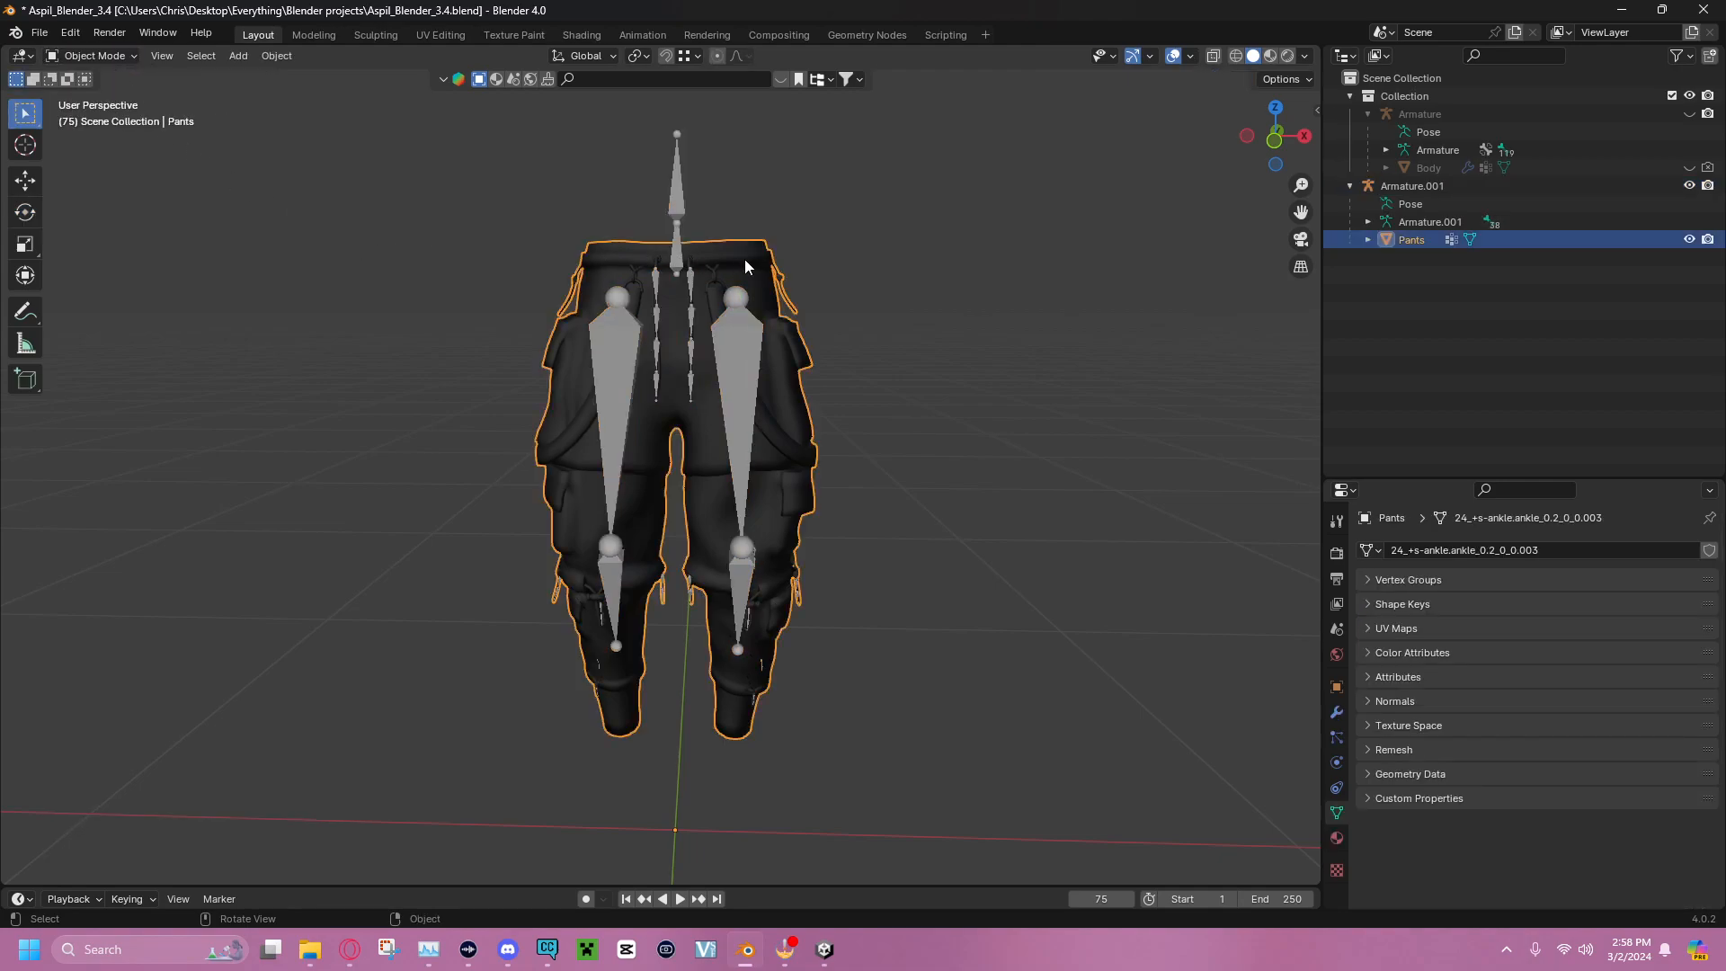
shift+click(682, 191)
right_click(866, 214)
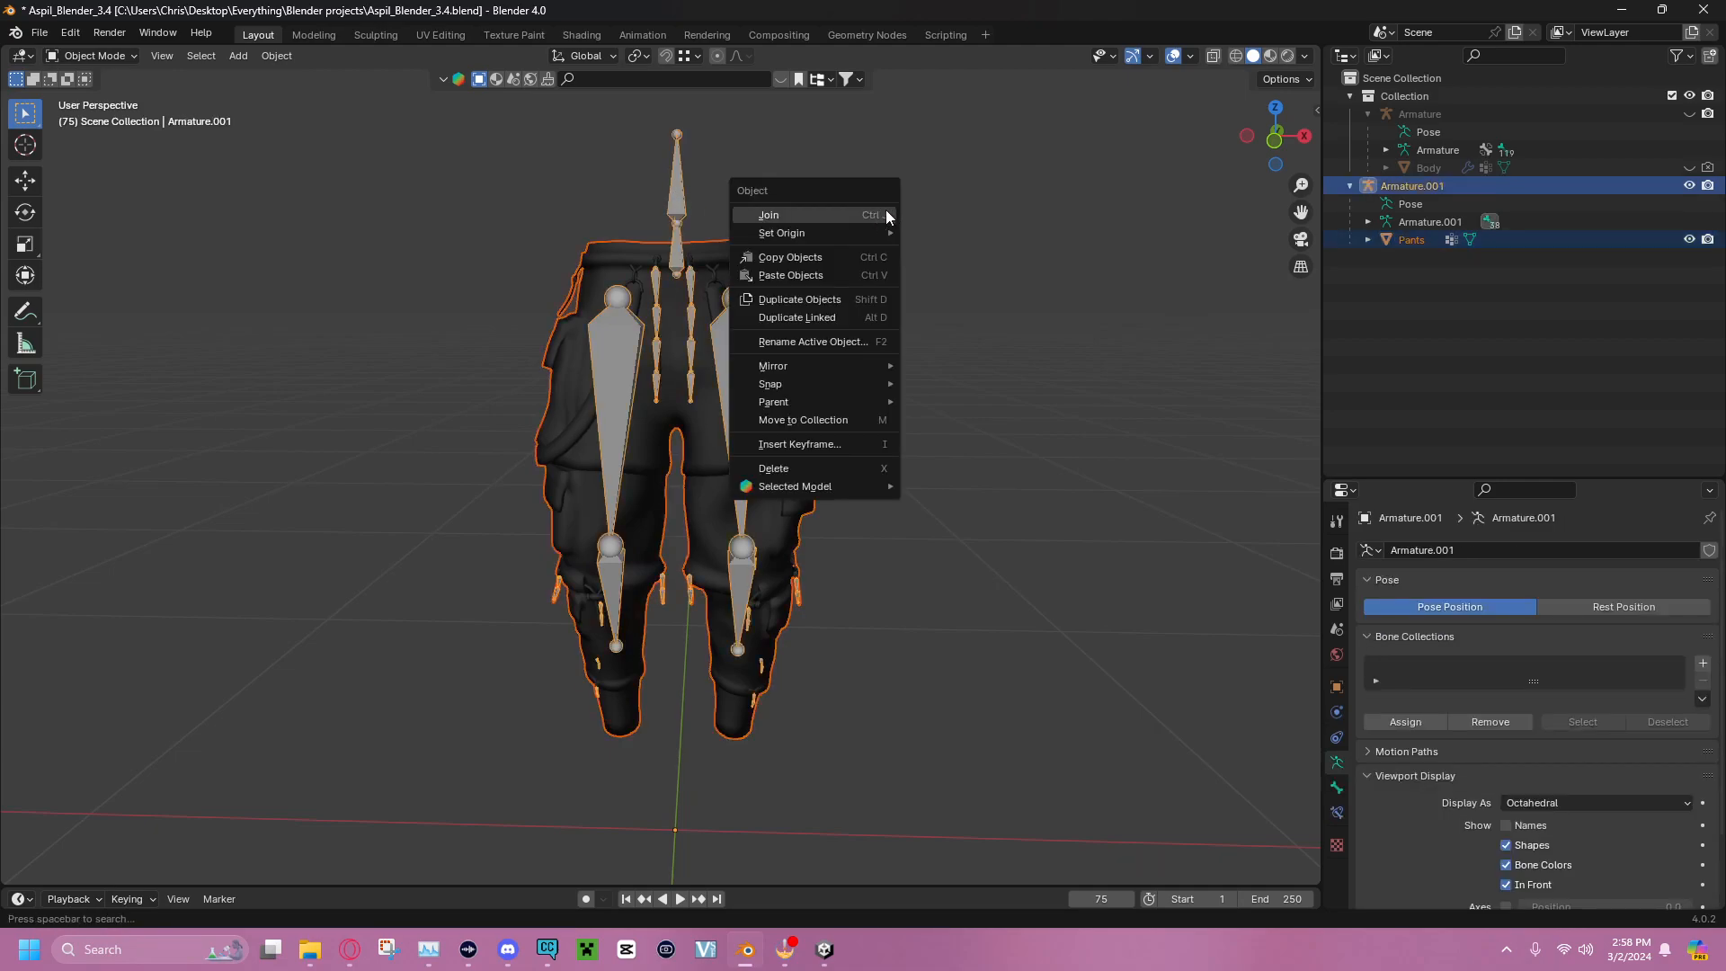
mouse_move(868, 402)
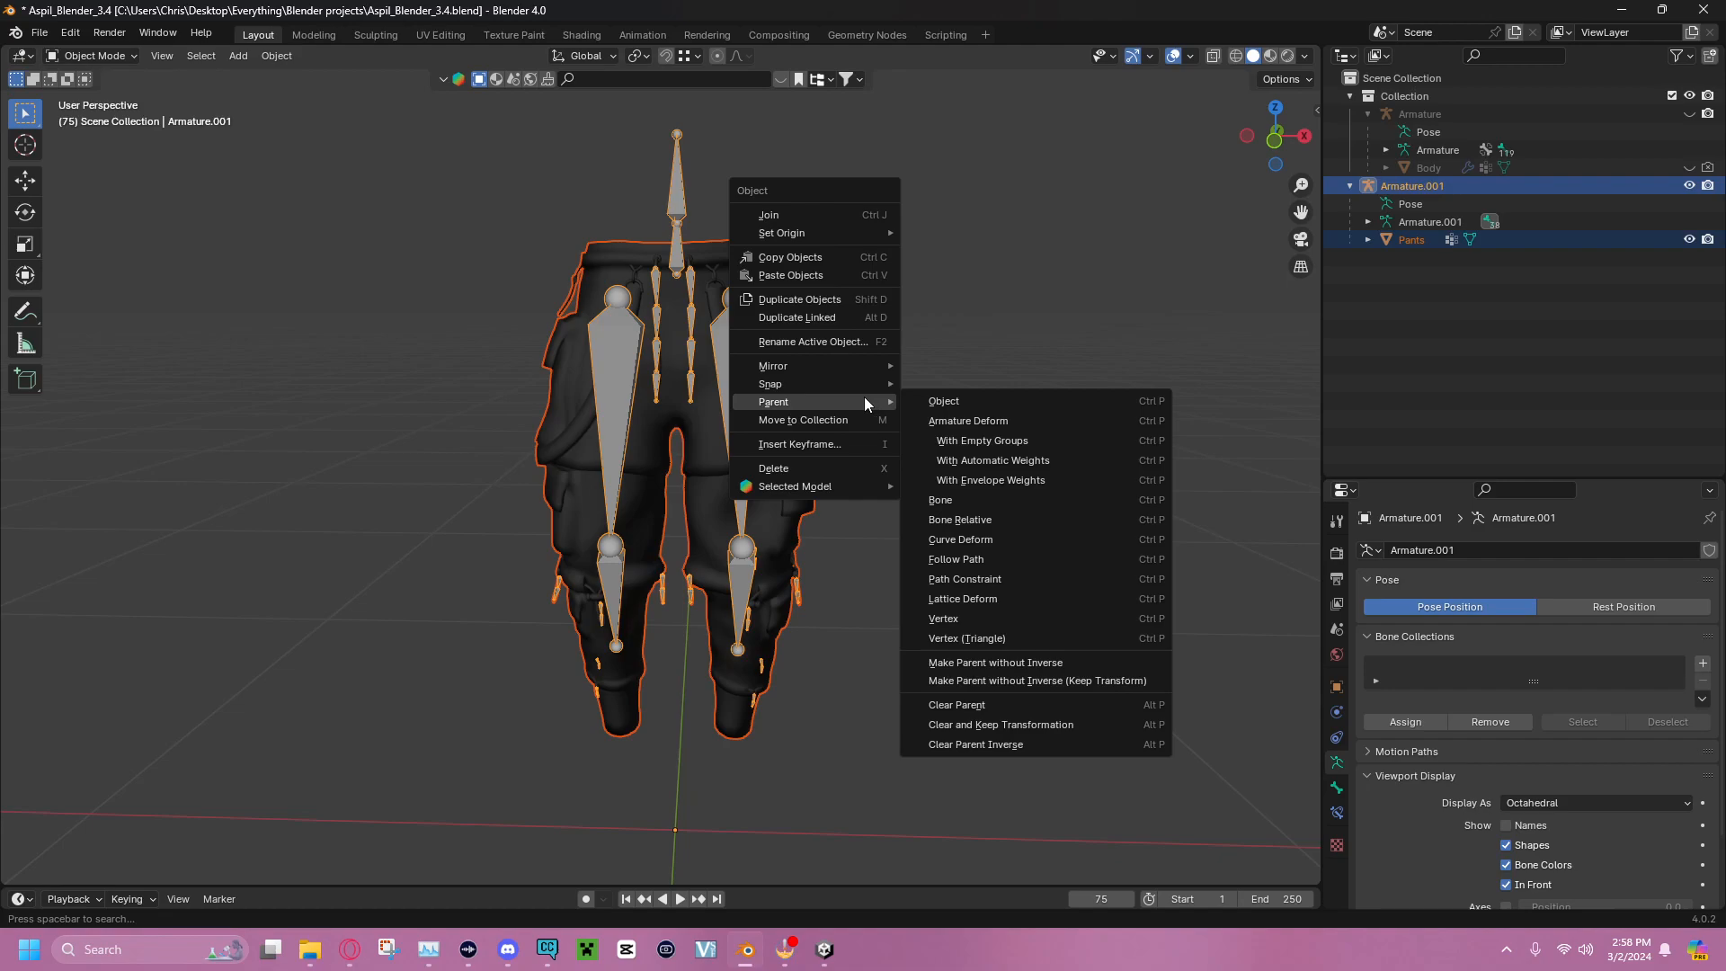
right_click(1023, 208)
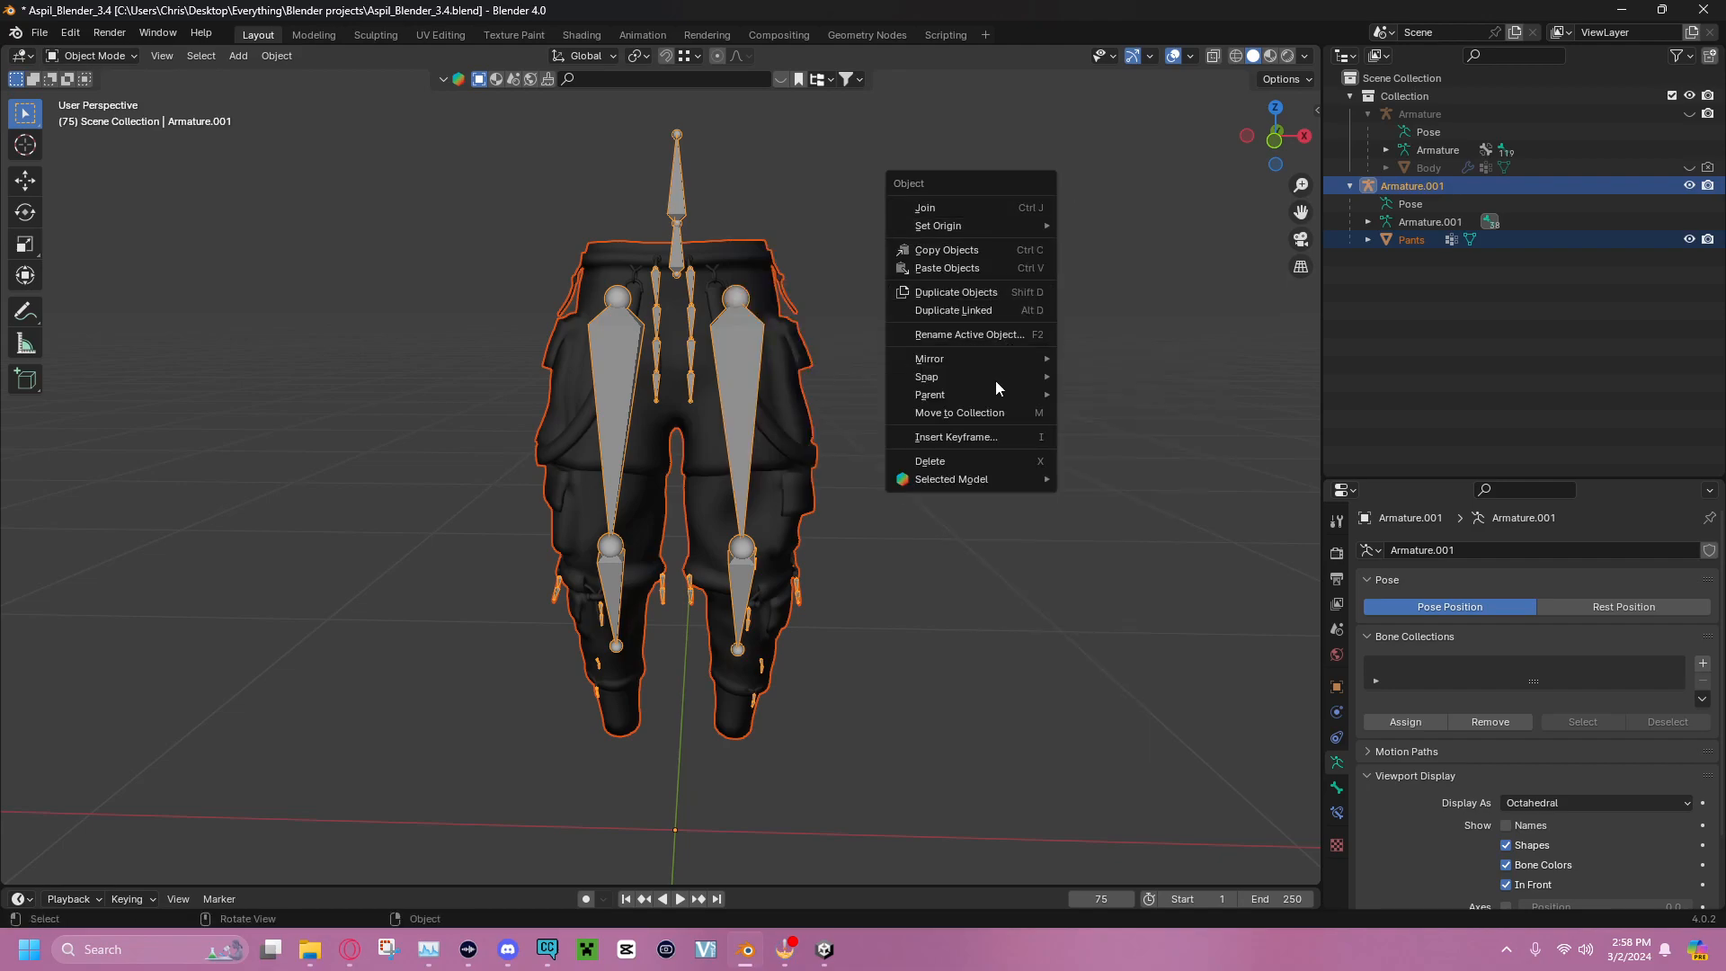
mouse_move(995, 390)
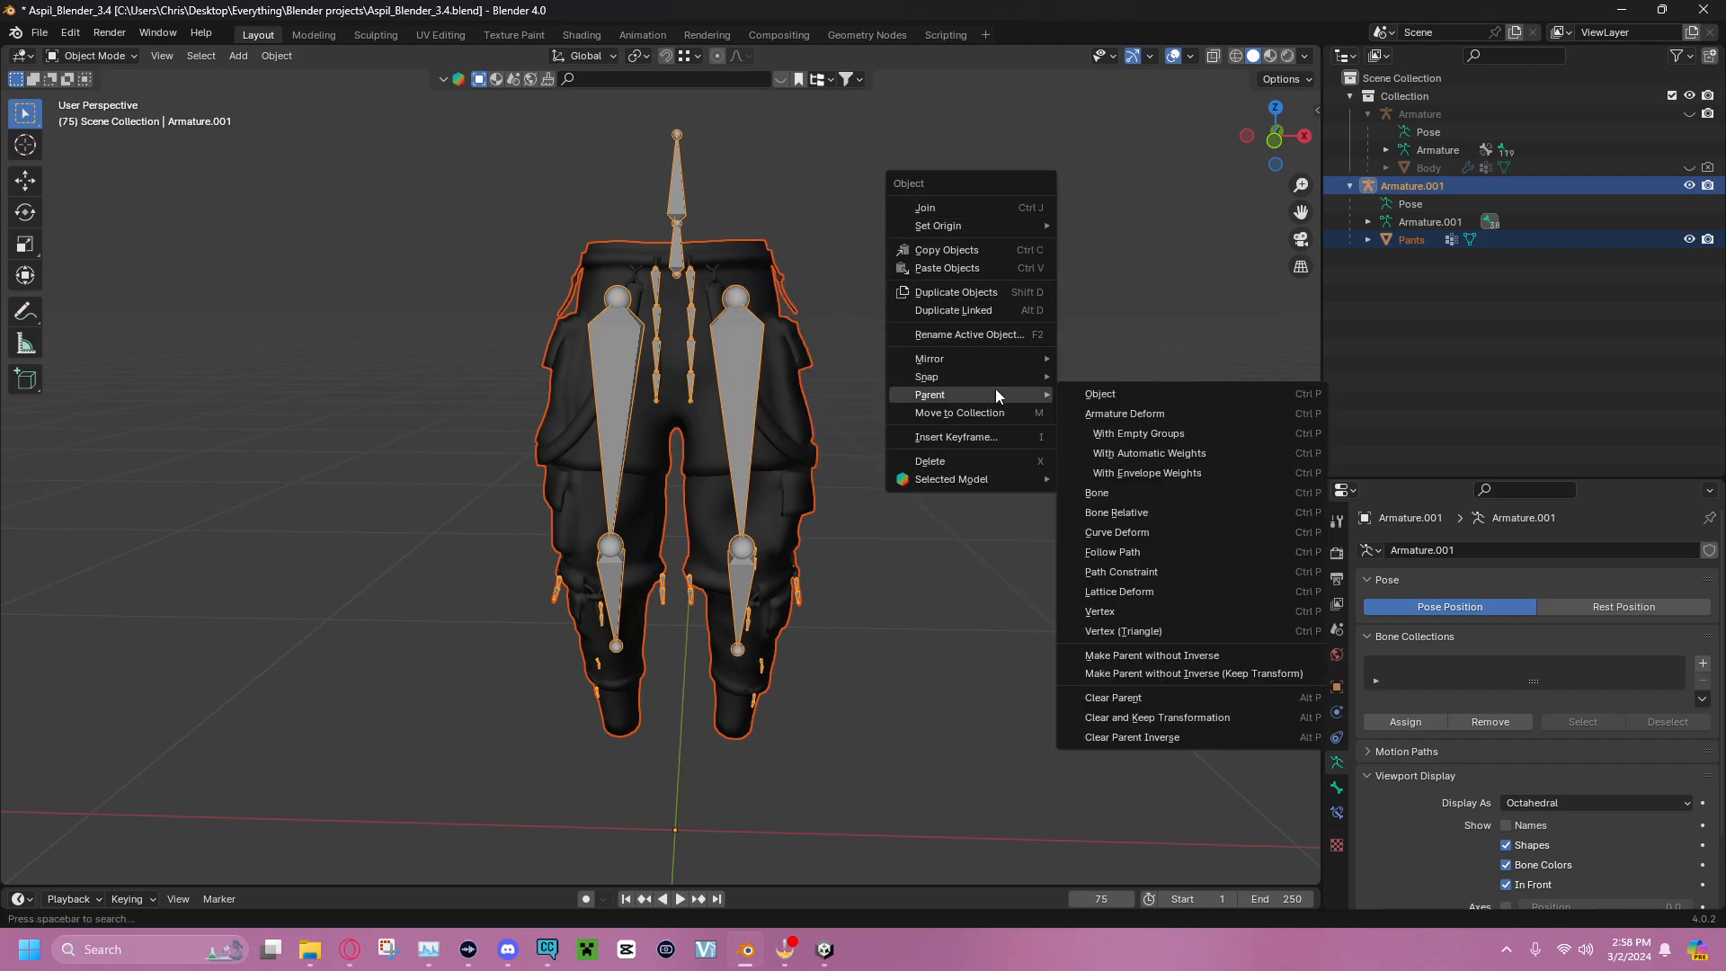
click(1145, 438)
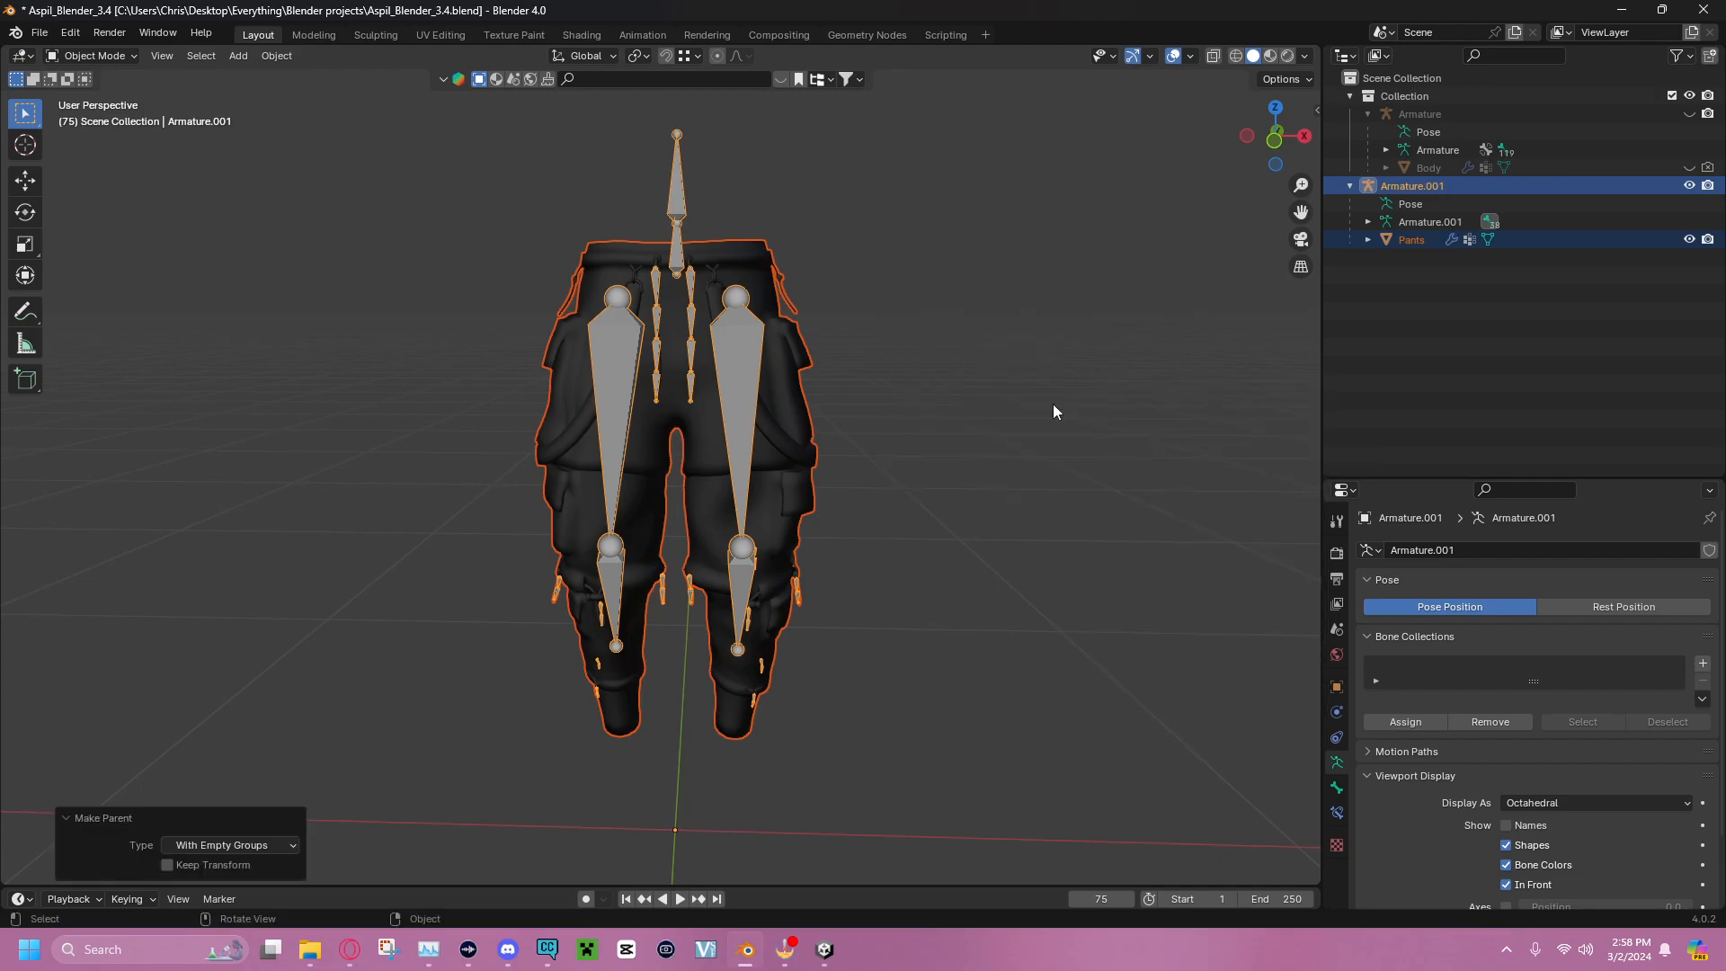
Inspect the pants armature by toggling Edit Mode on and off, and leave nothing selected
click(978, 381)
click(752, 343)
middle_drag(962, 300, 909, 304)
key(Tab)
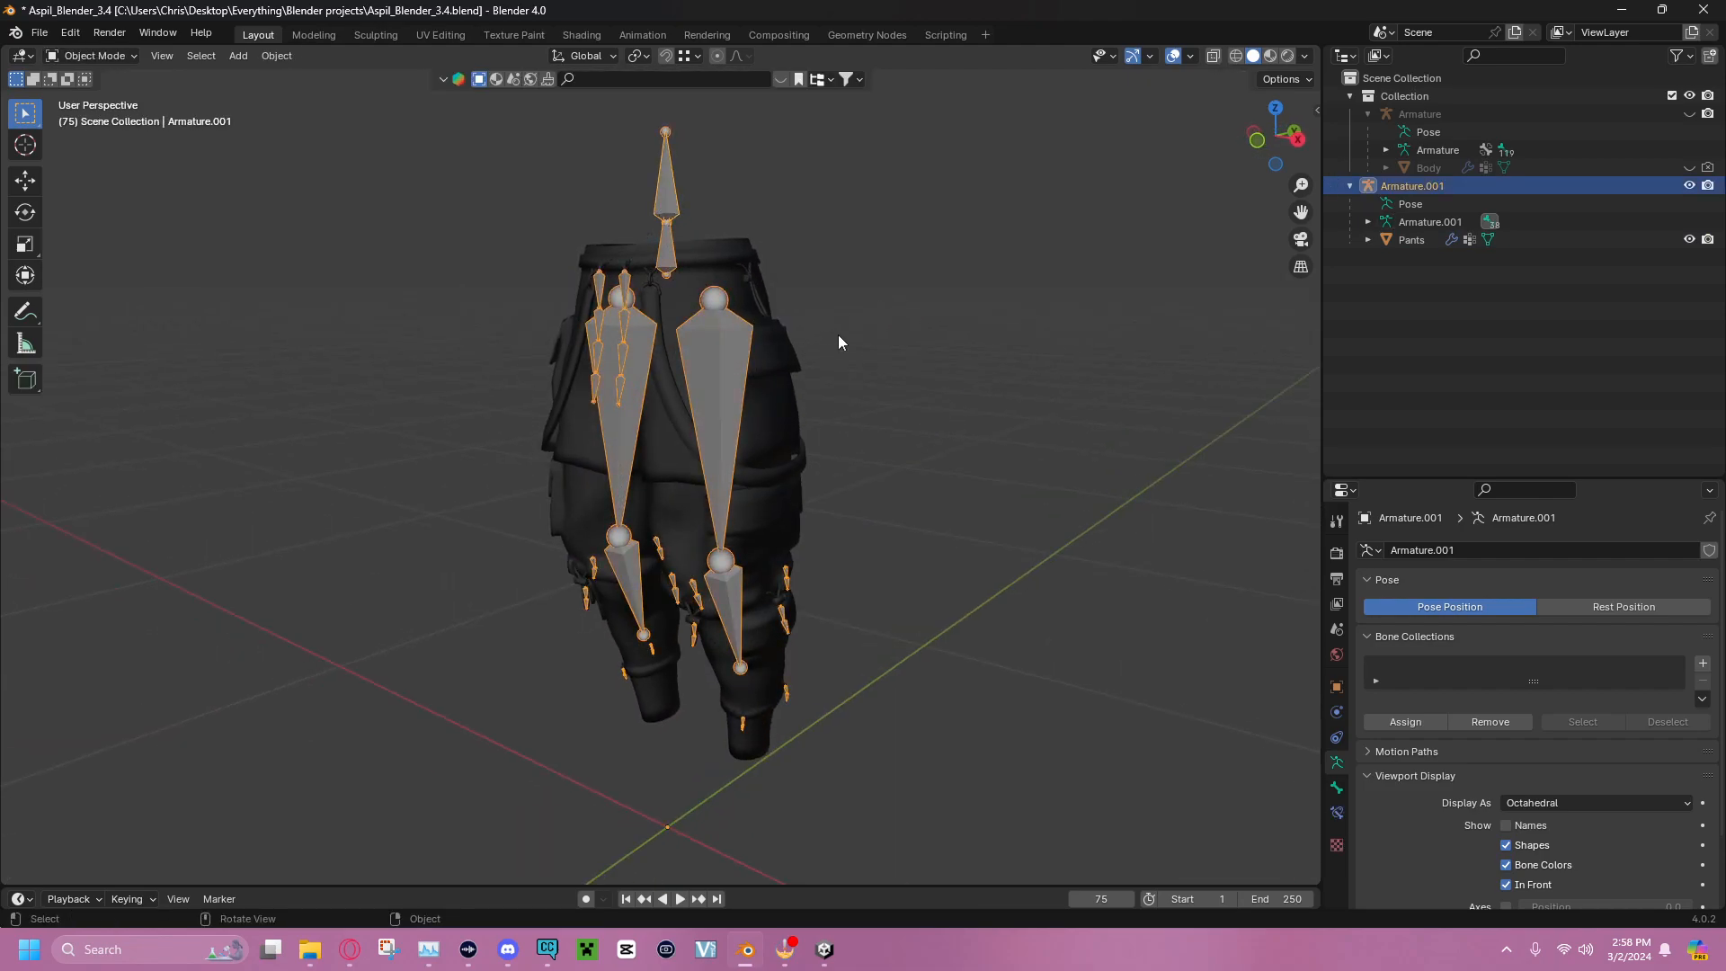
key(Tab)
middle_drag(865, 310, 946, 303)
click(946, 304)
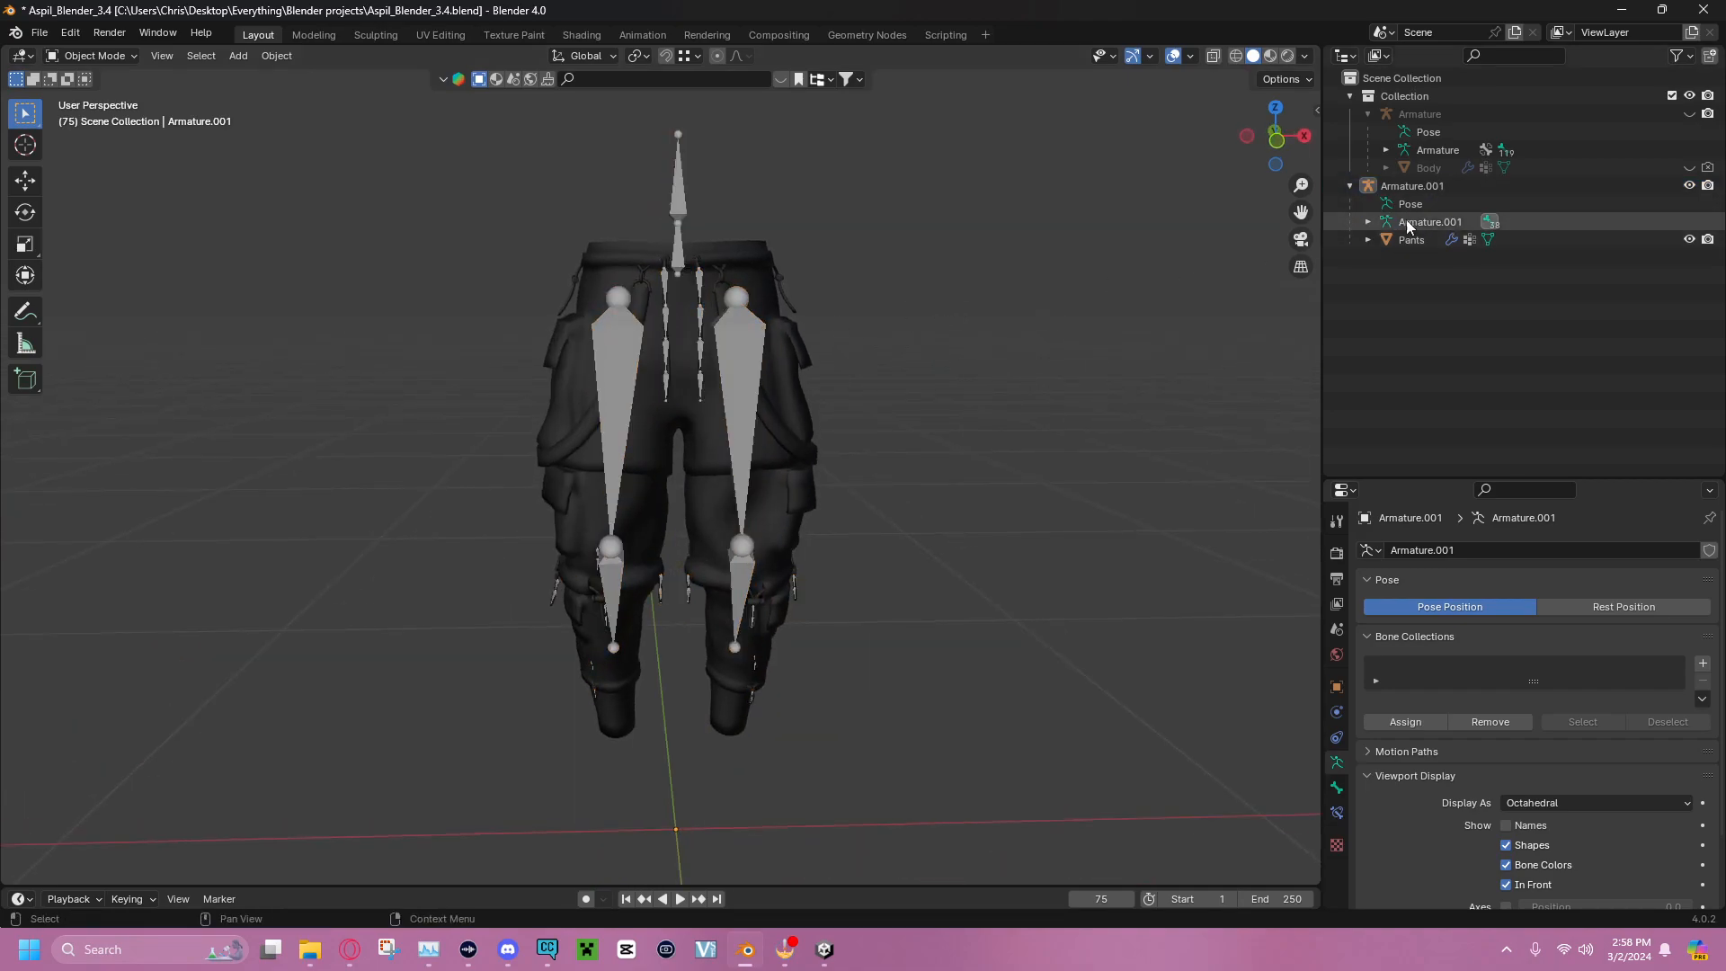
Try rotating the Left leg bone of Armature.001 in Pose Mode to test the mesh deformation, and undo the rotation
click(1406, 185)
click(99, 56)
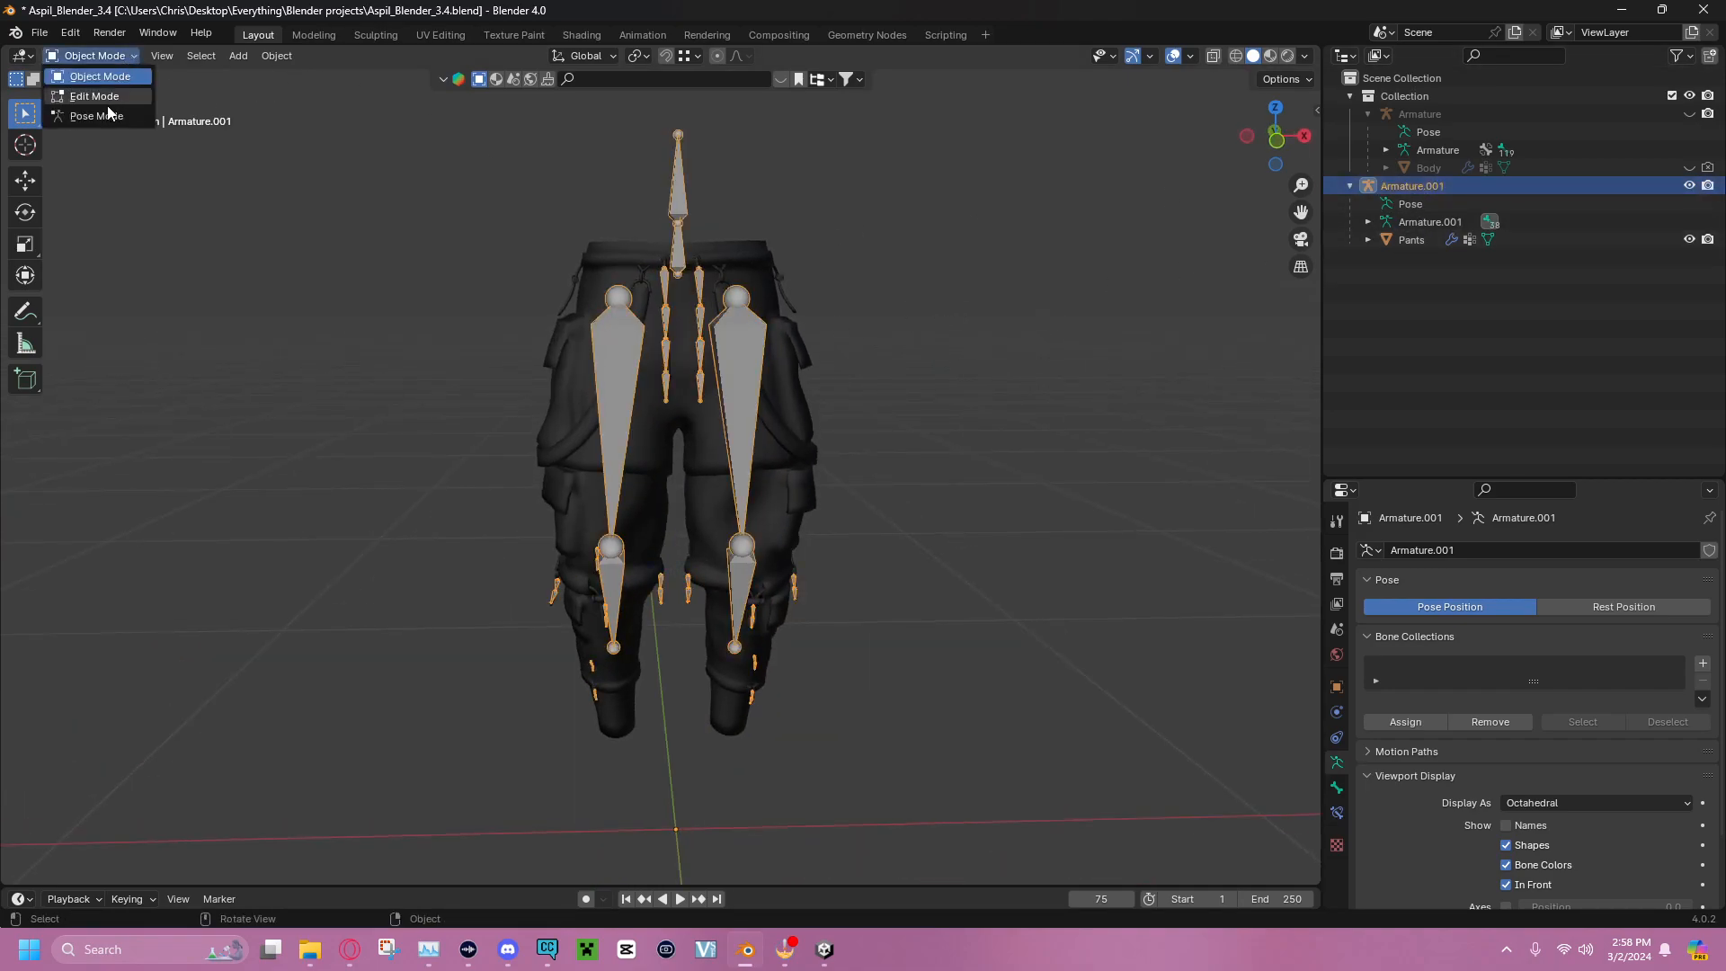
click(86, 108)
click(908, 302)
click(740, 360)
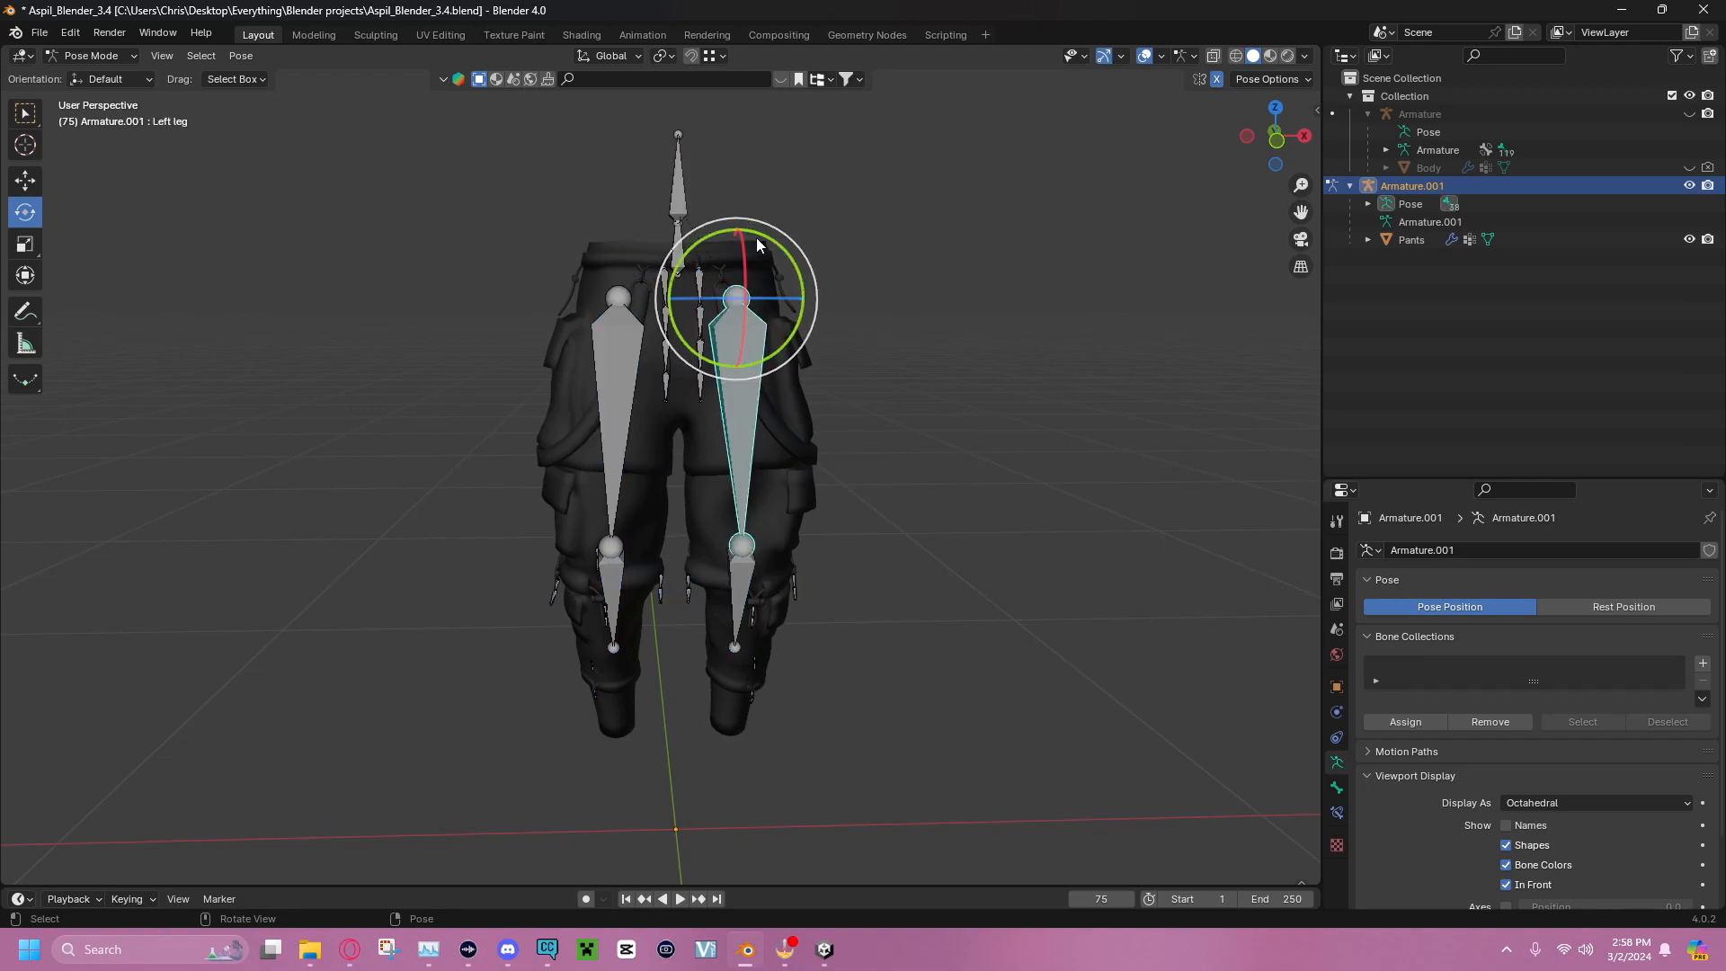
drag(769, 240, 764, 190)
key(ctrl+z)
Rotate the Left leg bone freely around several axes to test the pants' movement, and clear its rotation
middle_drag(989, 234, 909, 250)
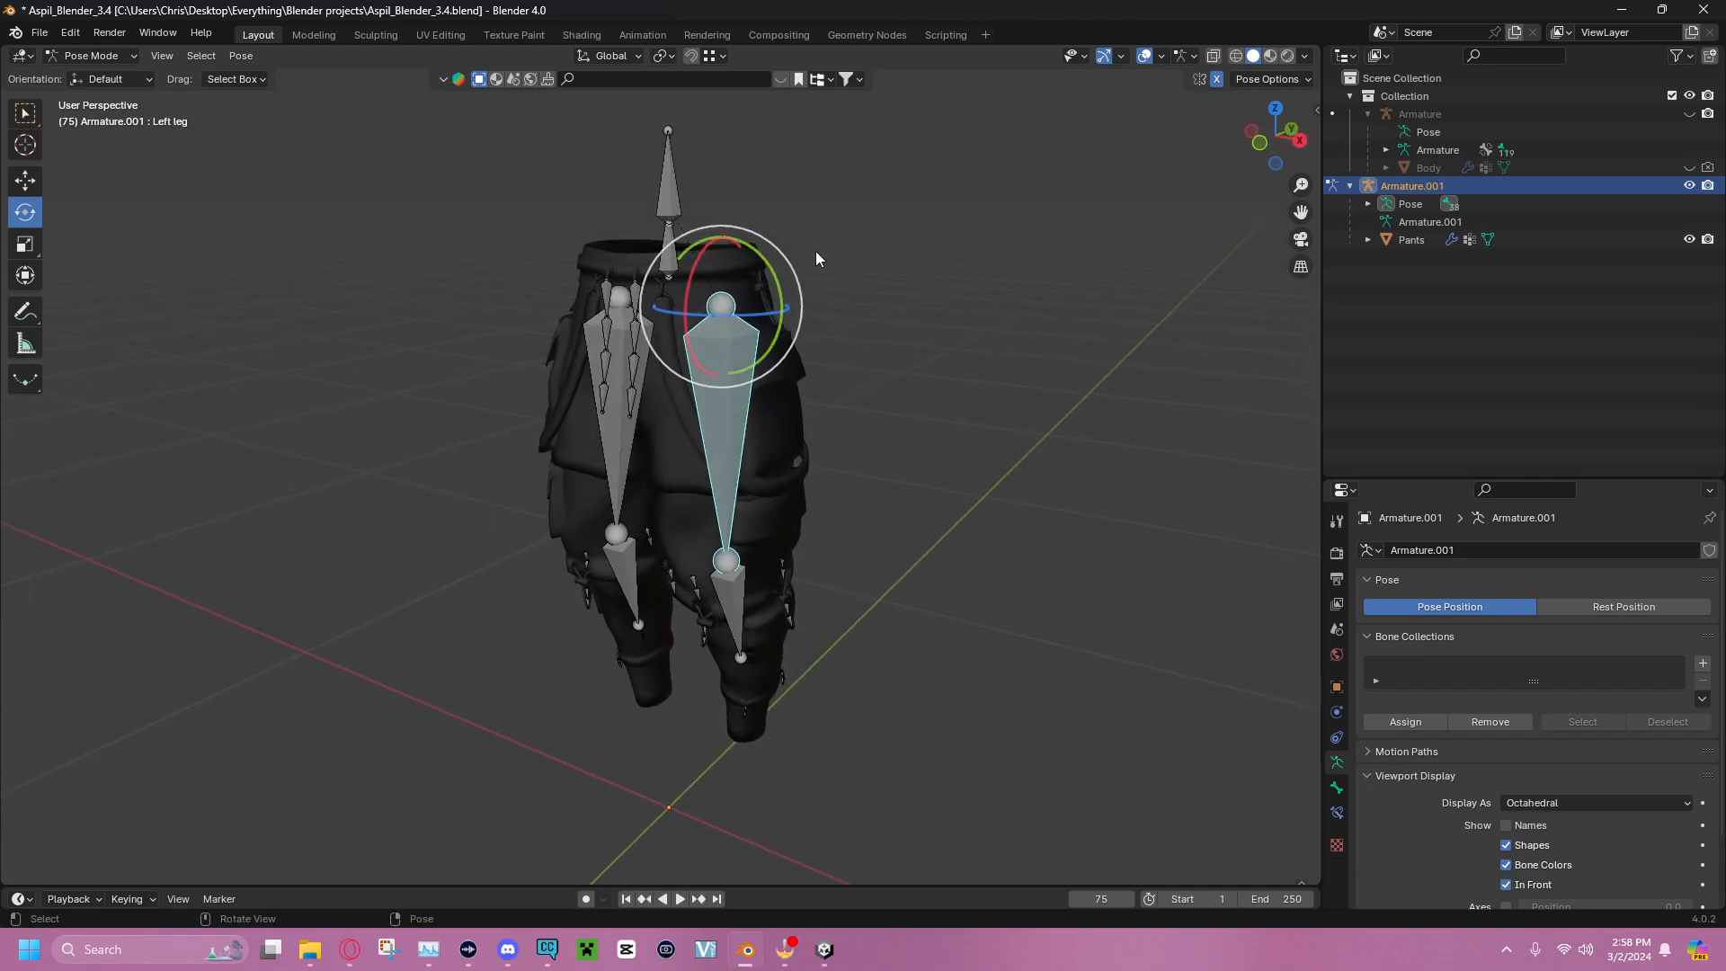
drag(766, 261, 712, 273)
drag(725, 341, 787, 350)
middle_drag(906, 291, 952, 286)
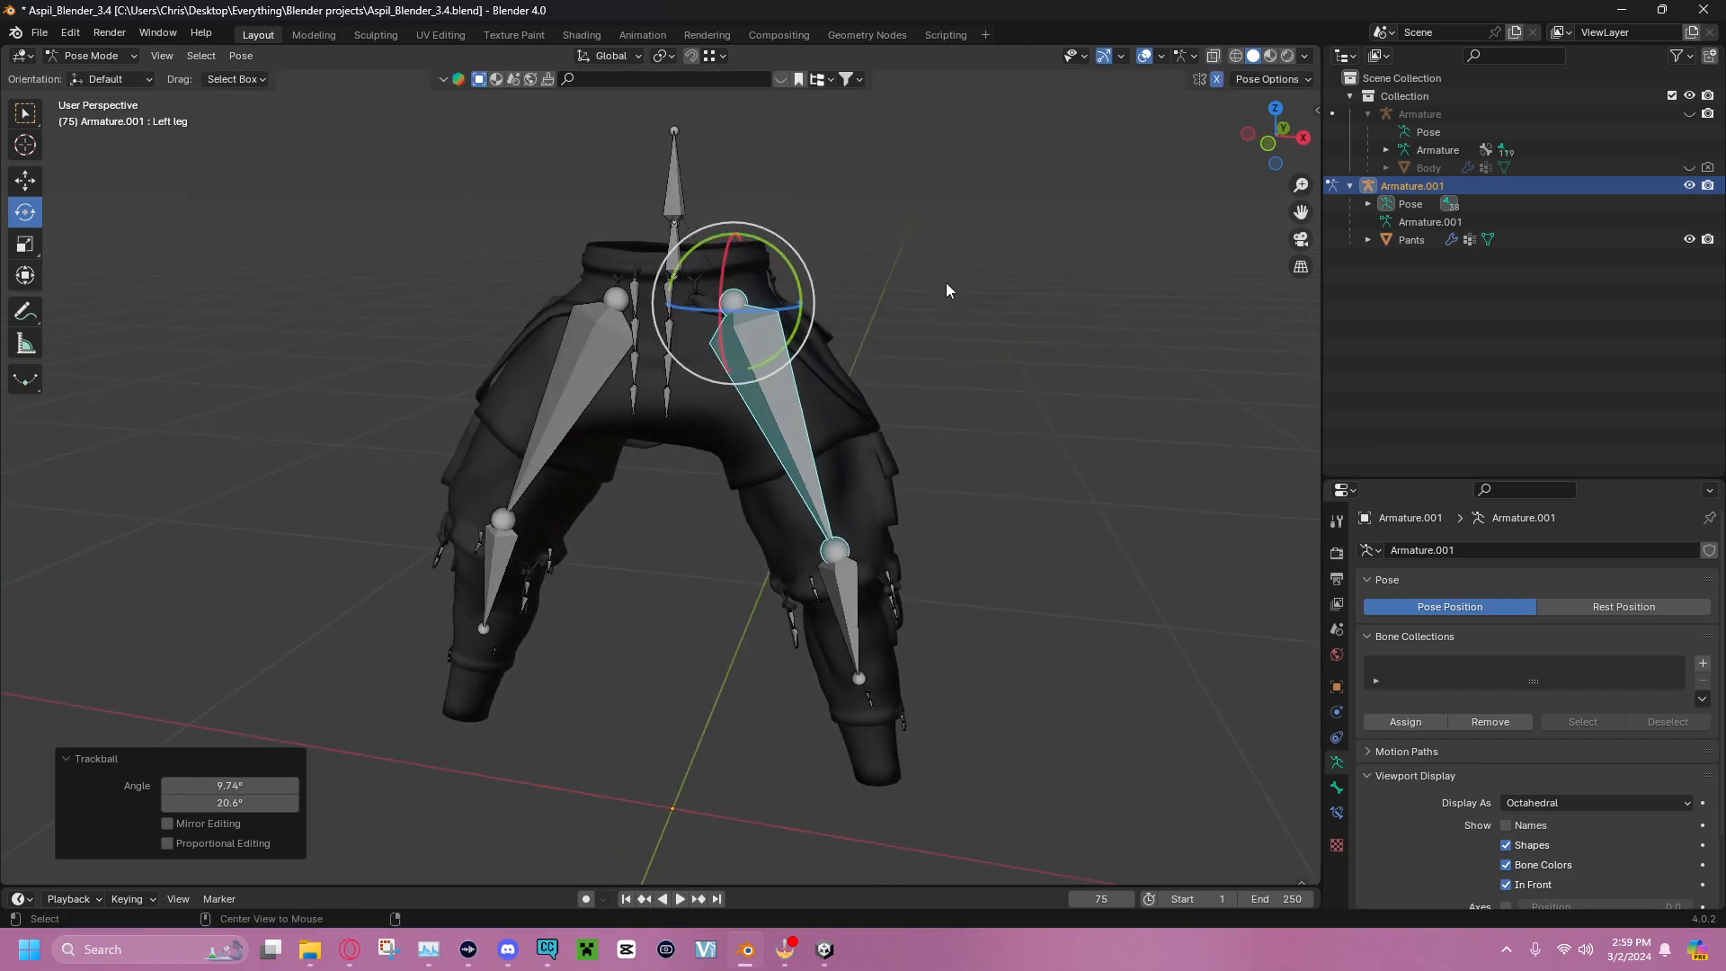
key(alt+r)
Deselect the Left leg bone and return the pants armature to Object Mode
mouse_move(963, 284)
middle_down()
mouse_move(736, 282)
mouse_move(939, 281)
middle_up()
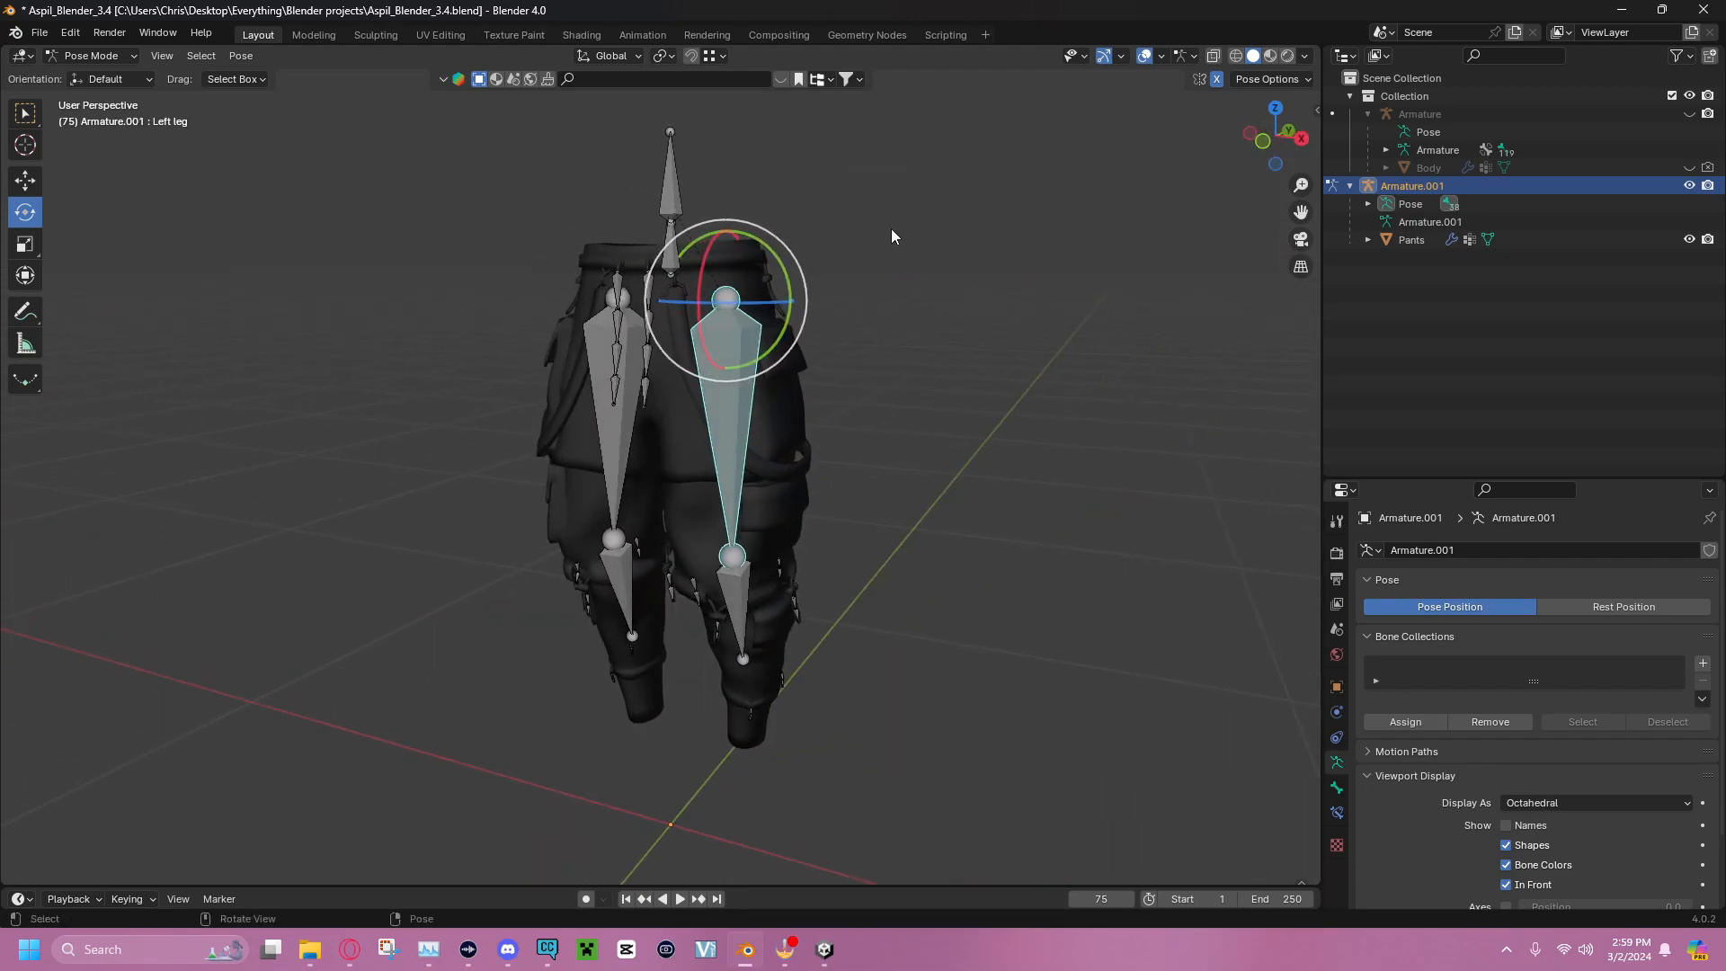
middle_drag(892, 229, 978, 217)
click(965, 180)
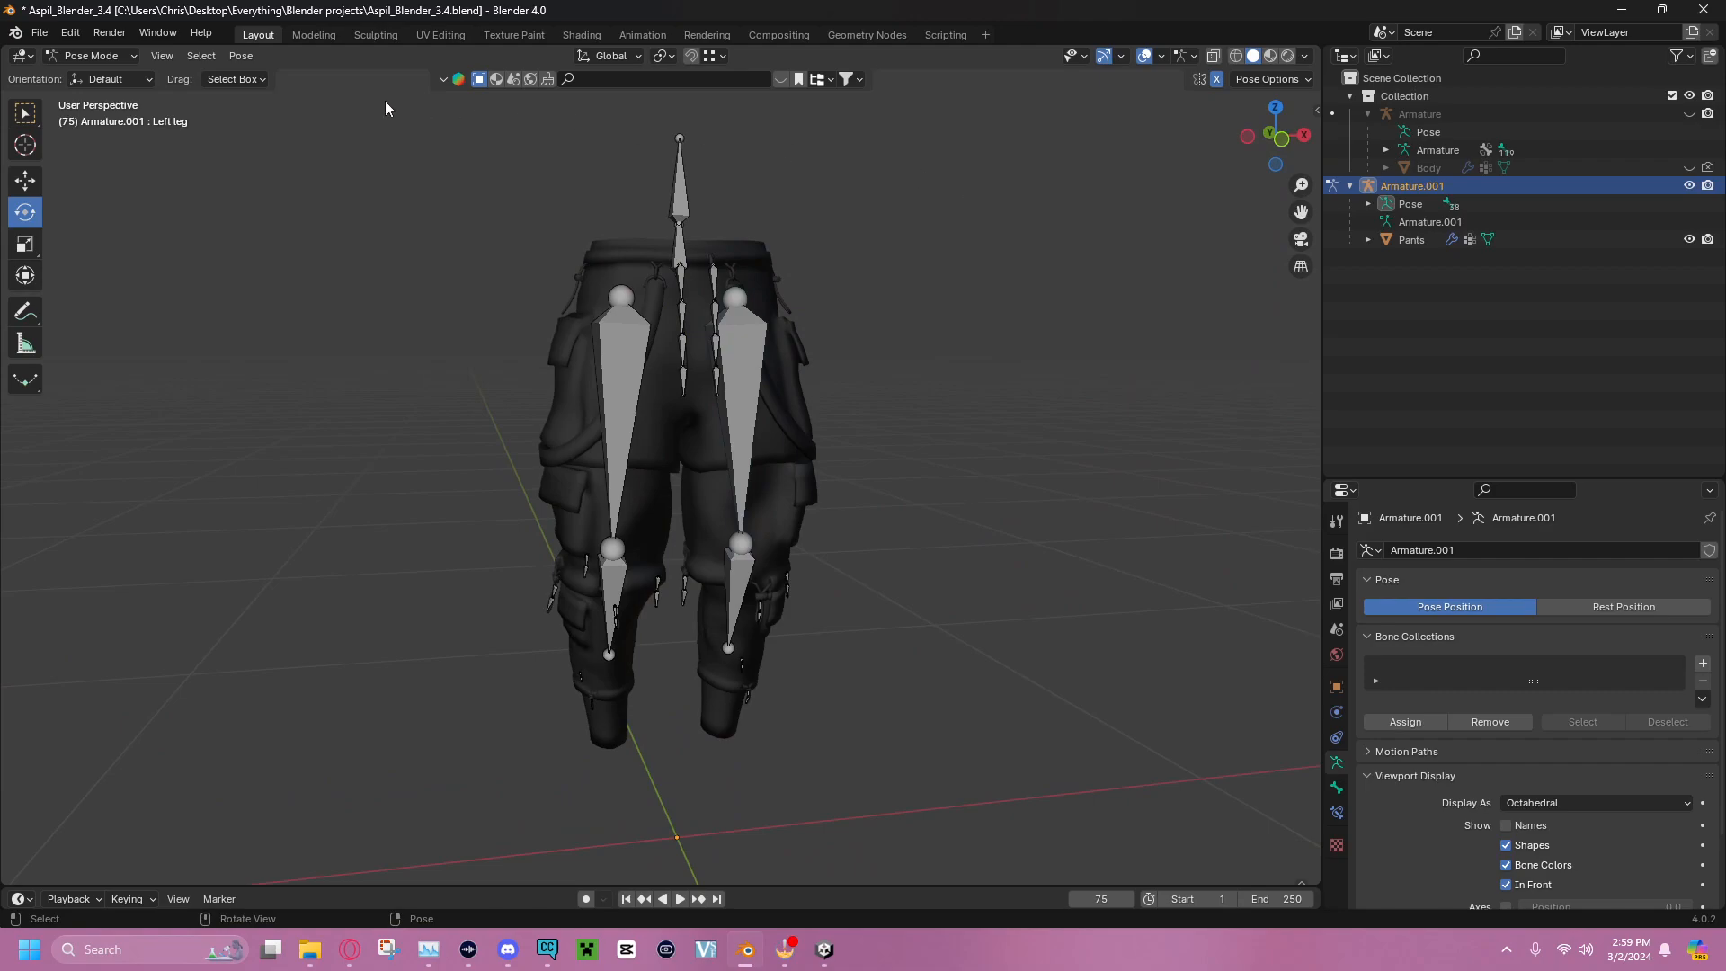
click(111, 56)
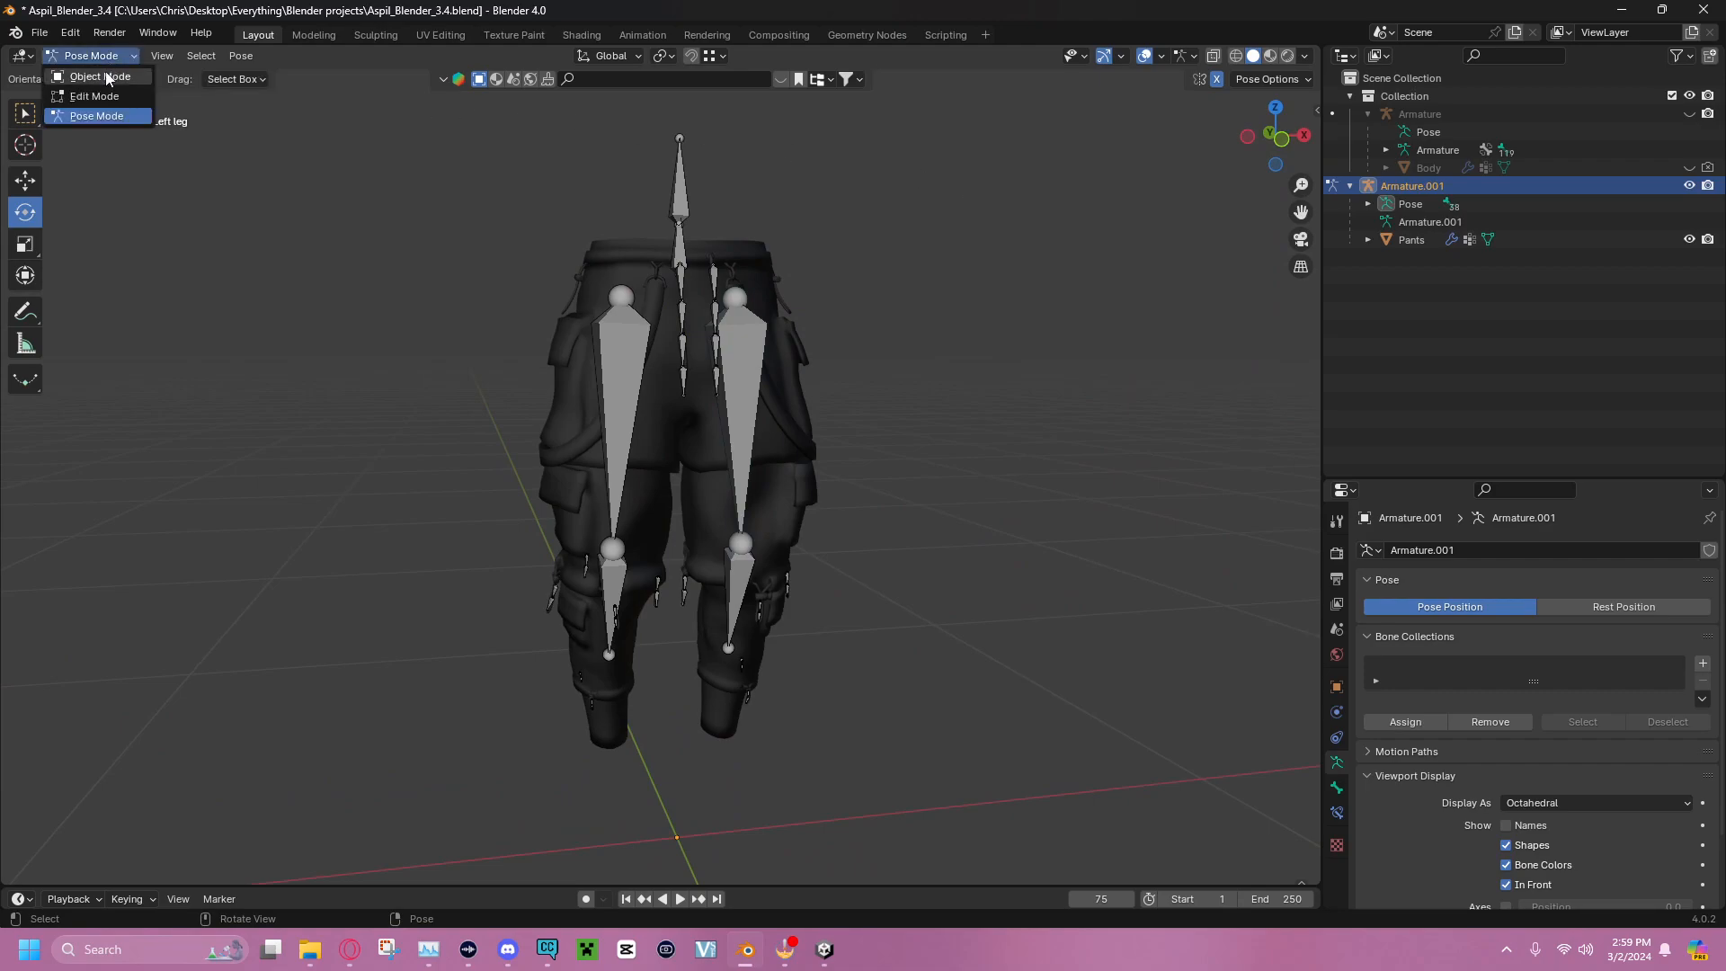
click(83, 72)
middle_drag(957, 235, 919, 243)
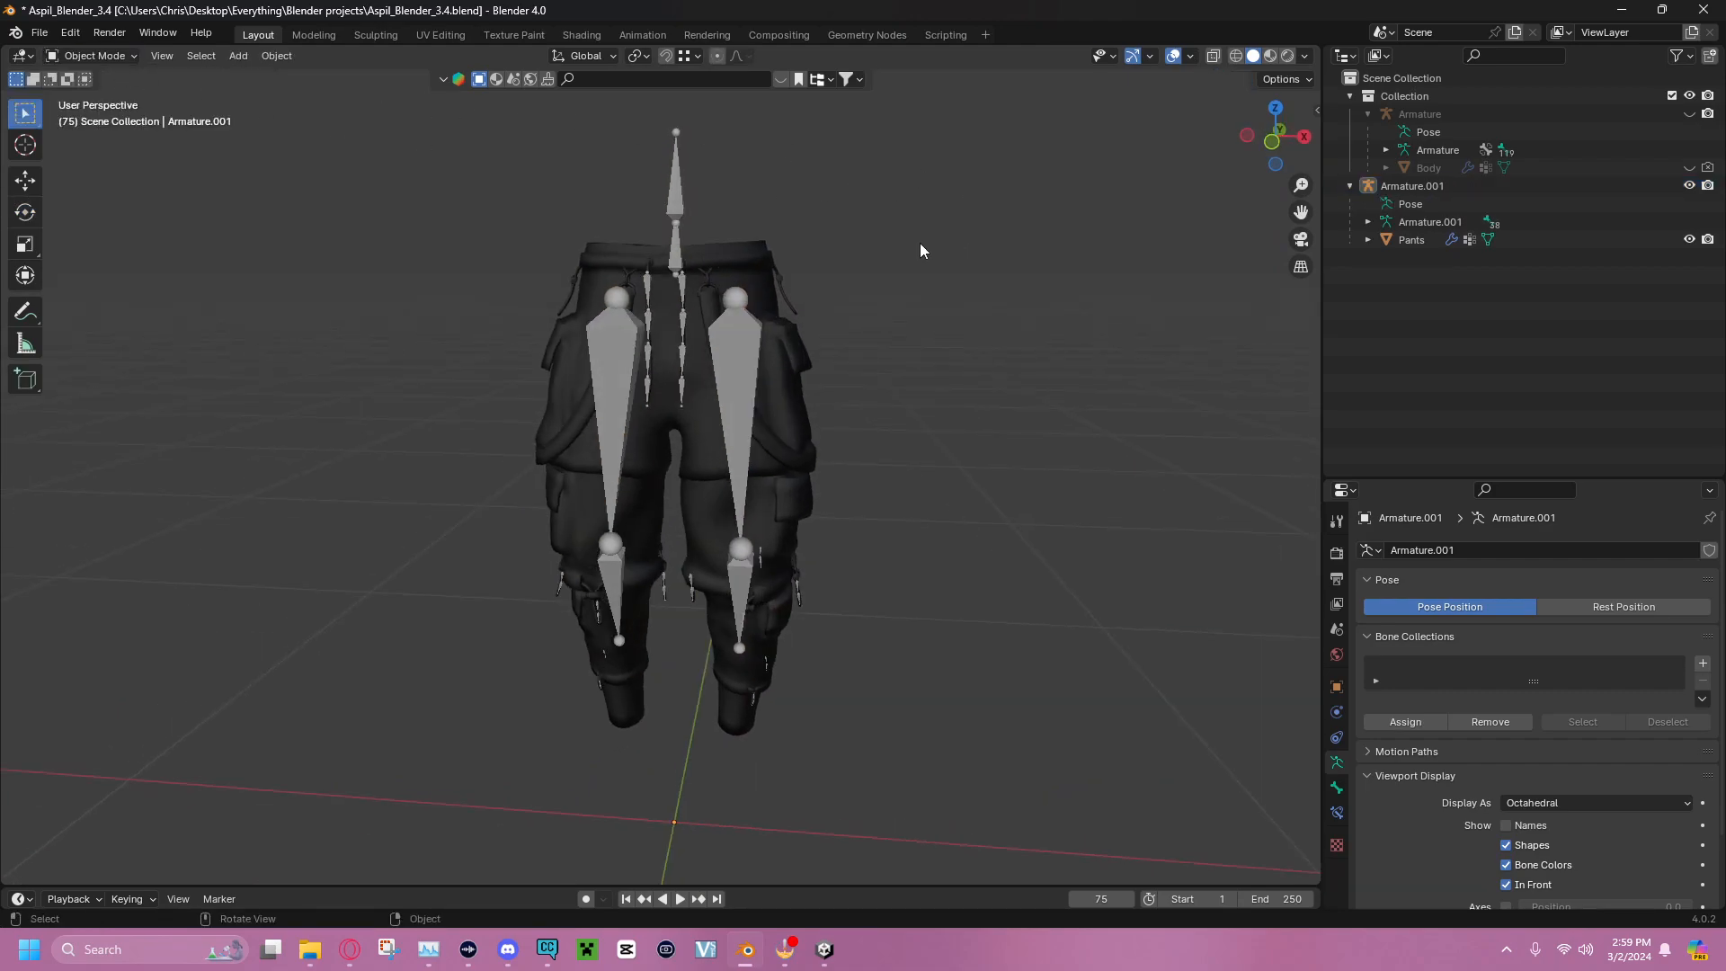
Show the avatar's Body mesh and hide Armature.001 to check how the pants fit around the hips and legs
click(1690, 167)
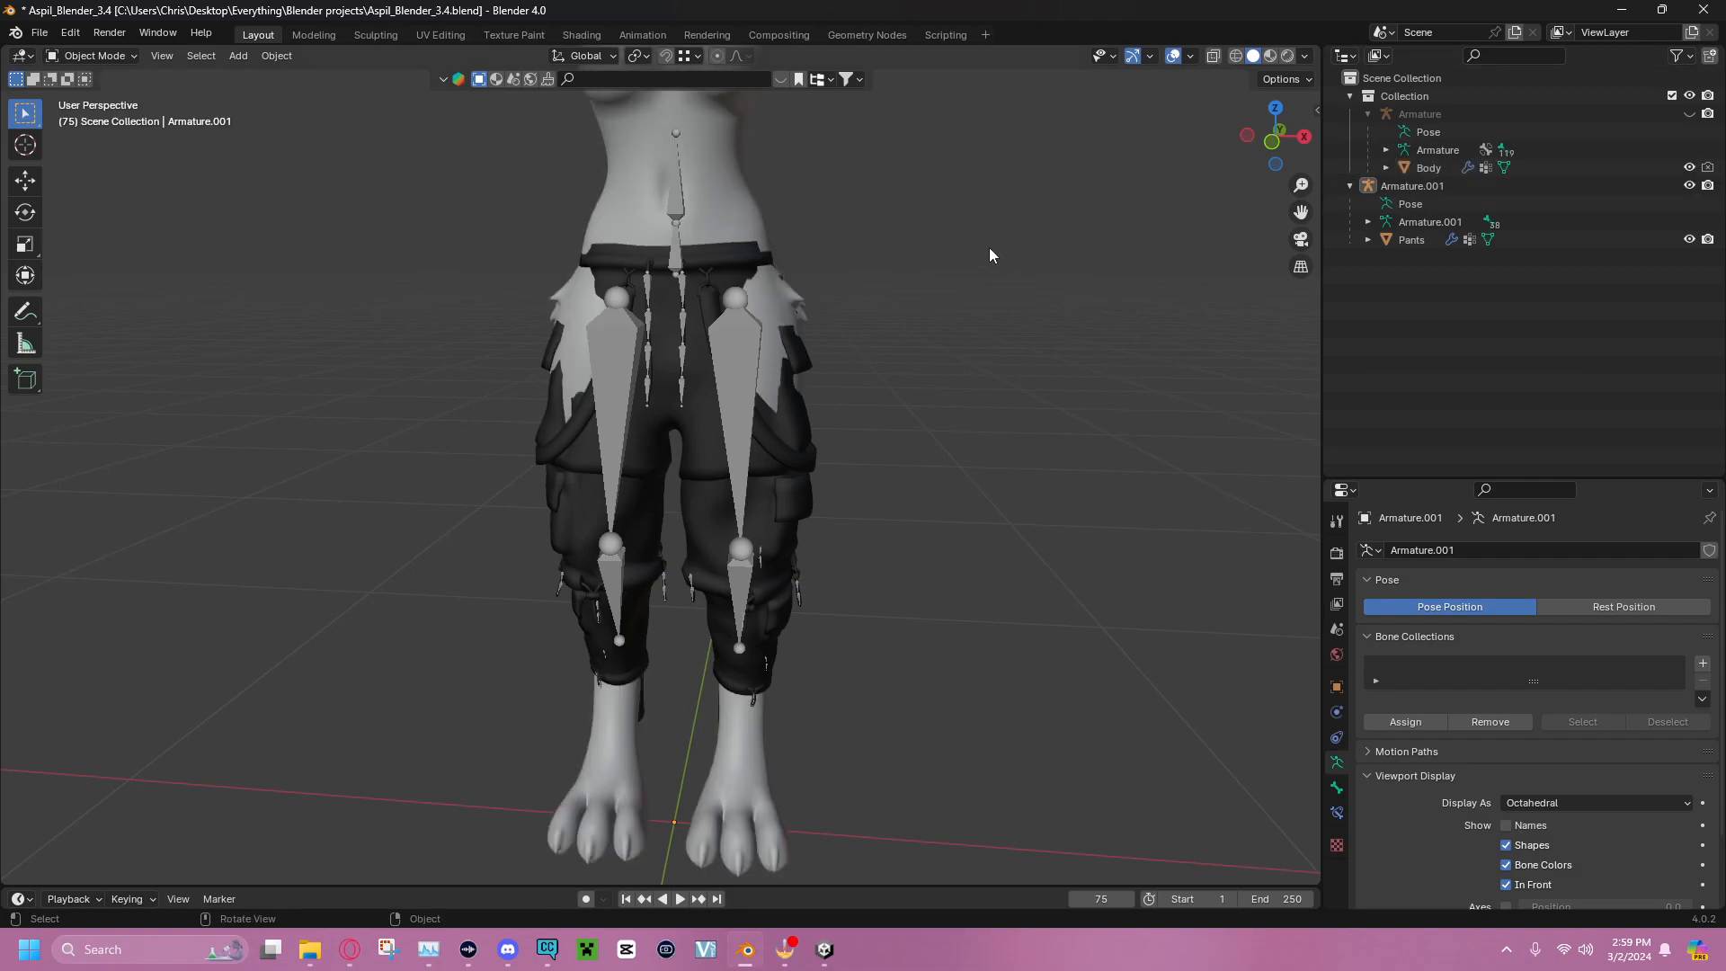
click(1689, 185)
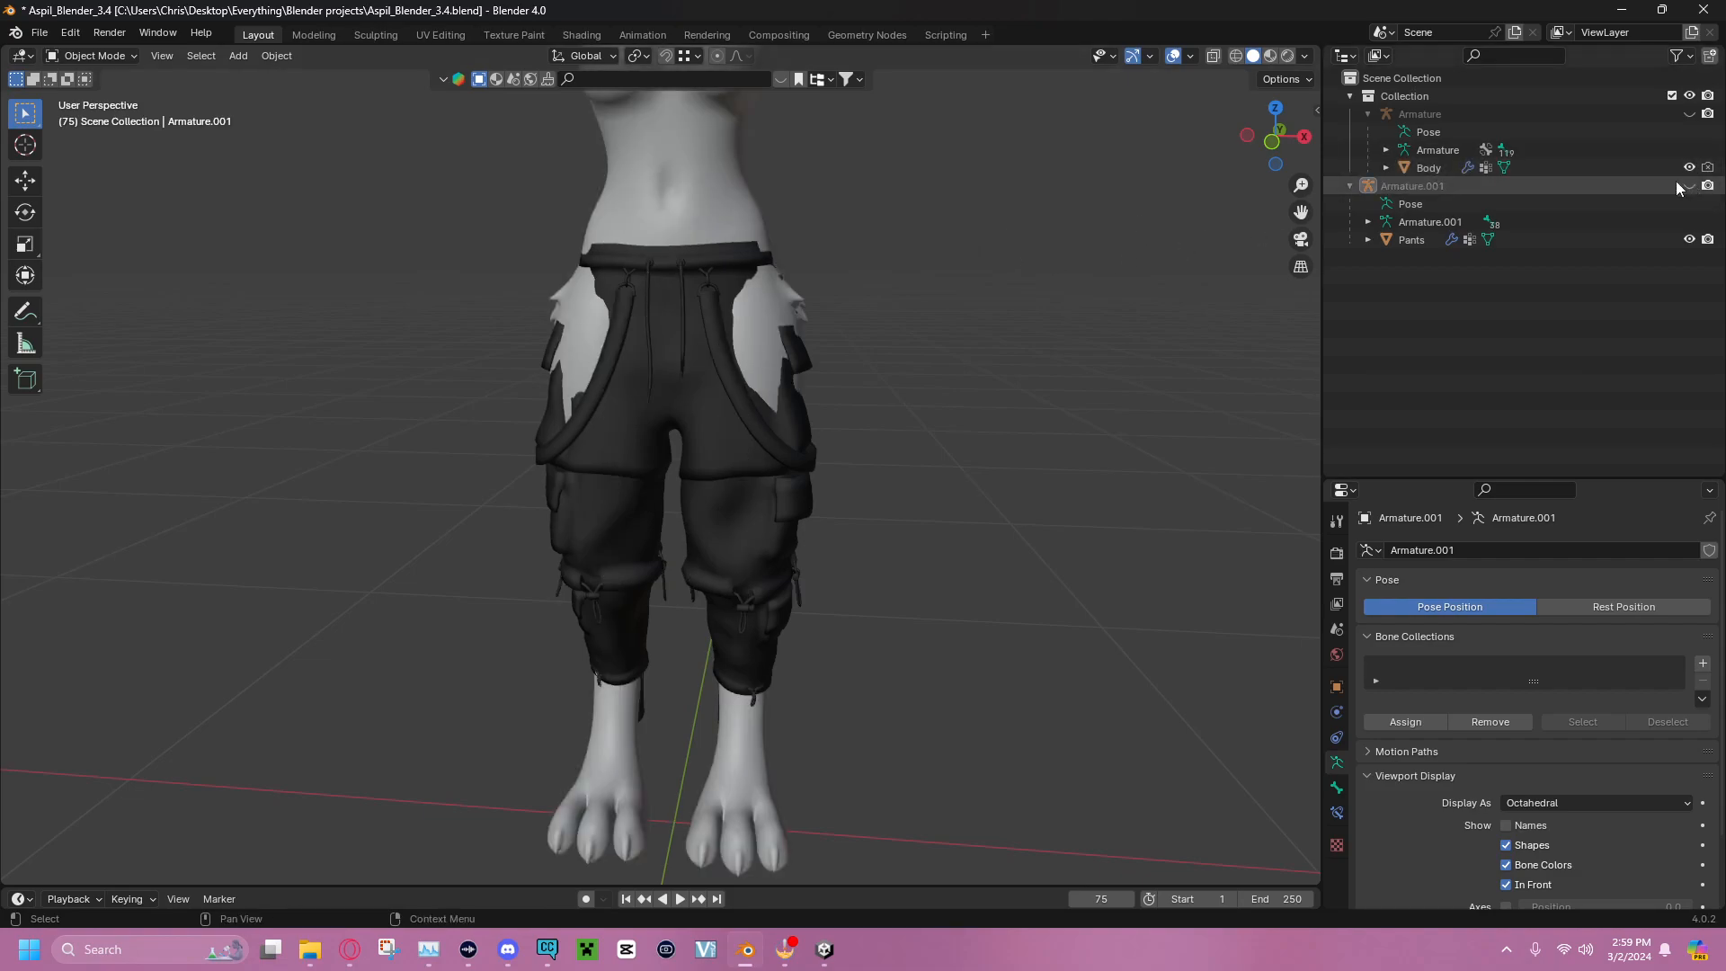
middle_drag(483, 224, 731, 214)
middle_drag(820, 258, 806, 250)
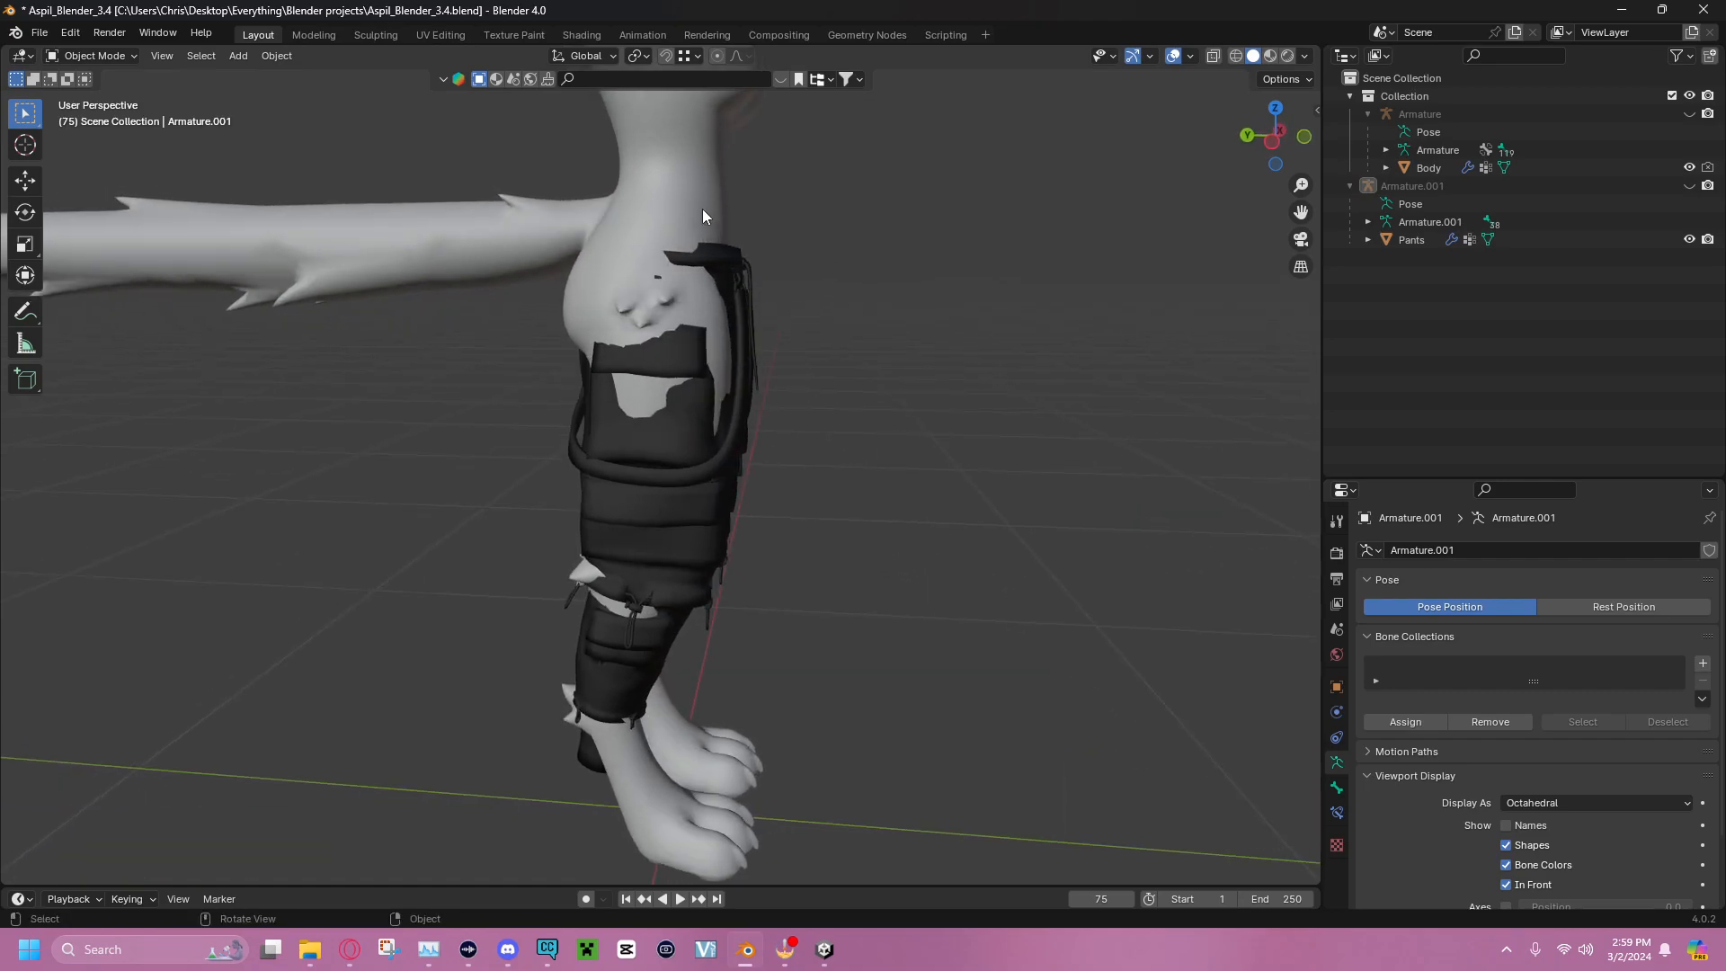
middle_drag(720, 196, 874, 204)
Select the Body mesh, expand its Shape Keys and enlarge the list to show more entries
click(746, 207)
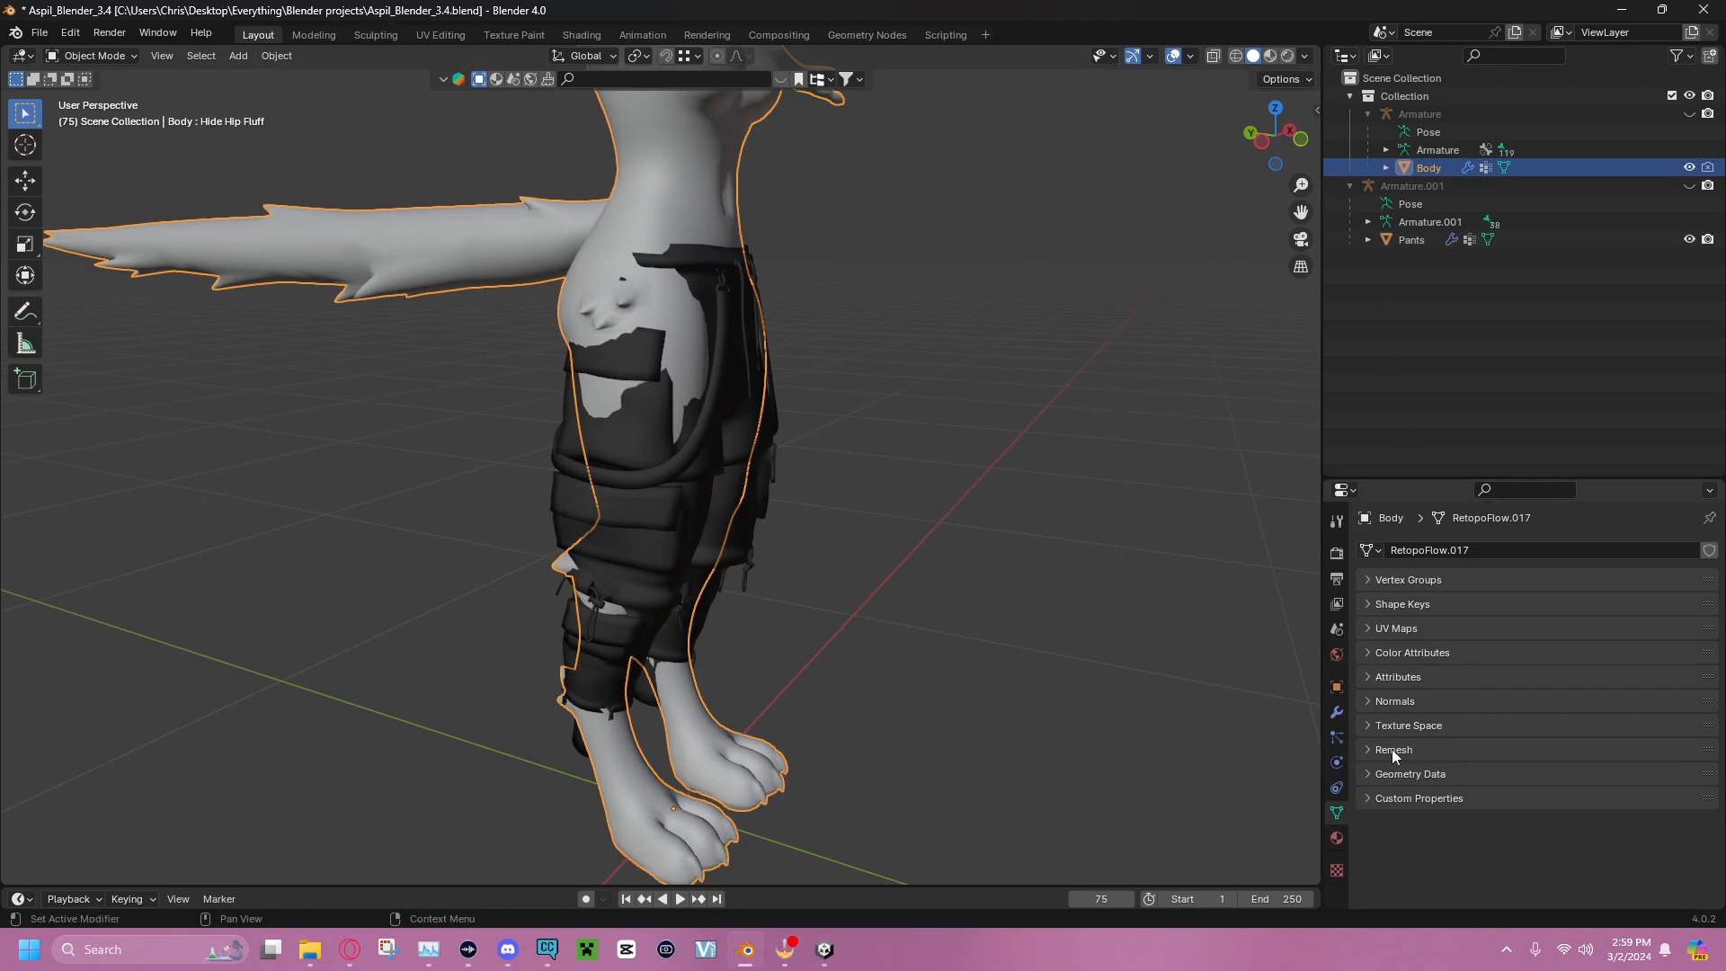
scroll(782, 216, down, 6)
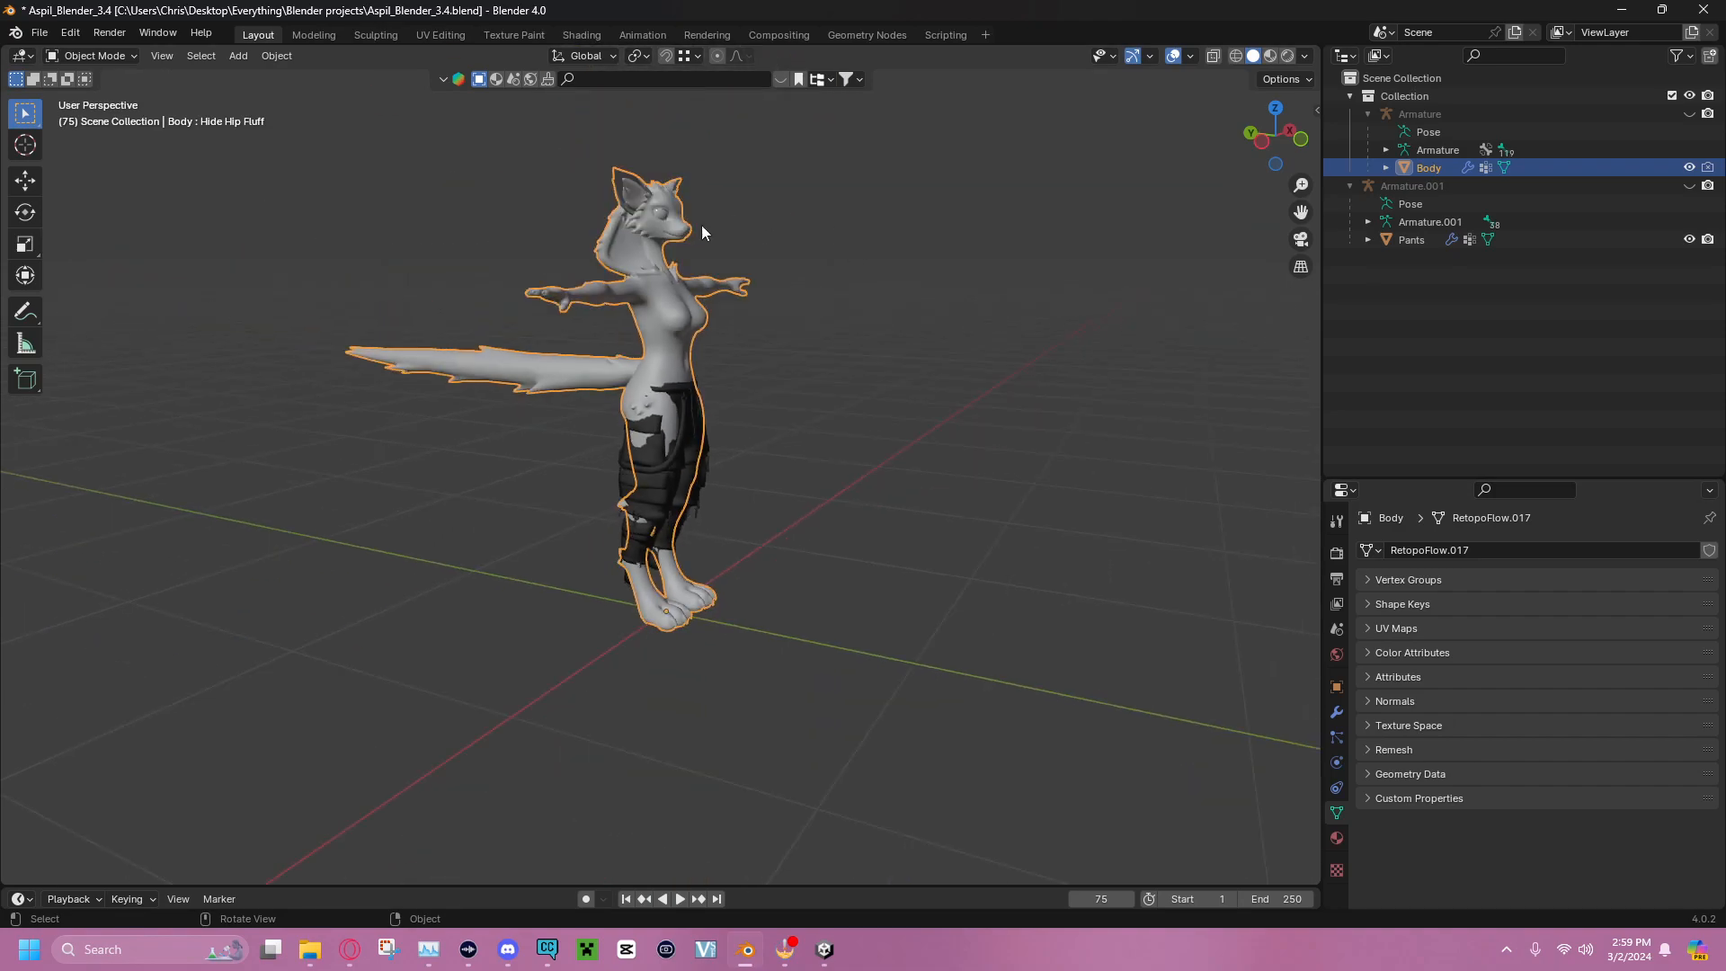
scroll(685, 293, up, 6)
click(1367, 605)
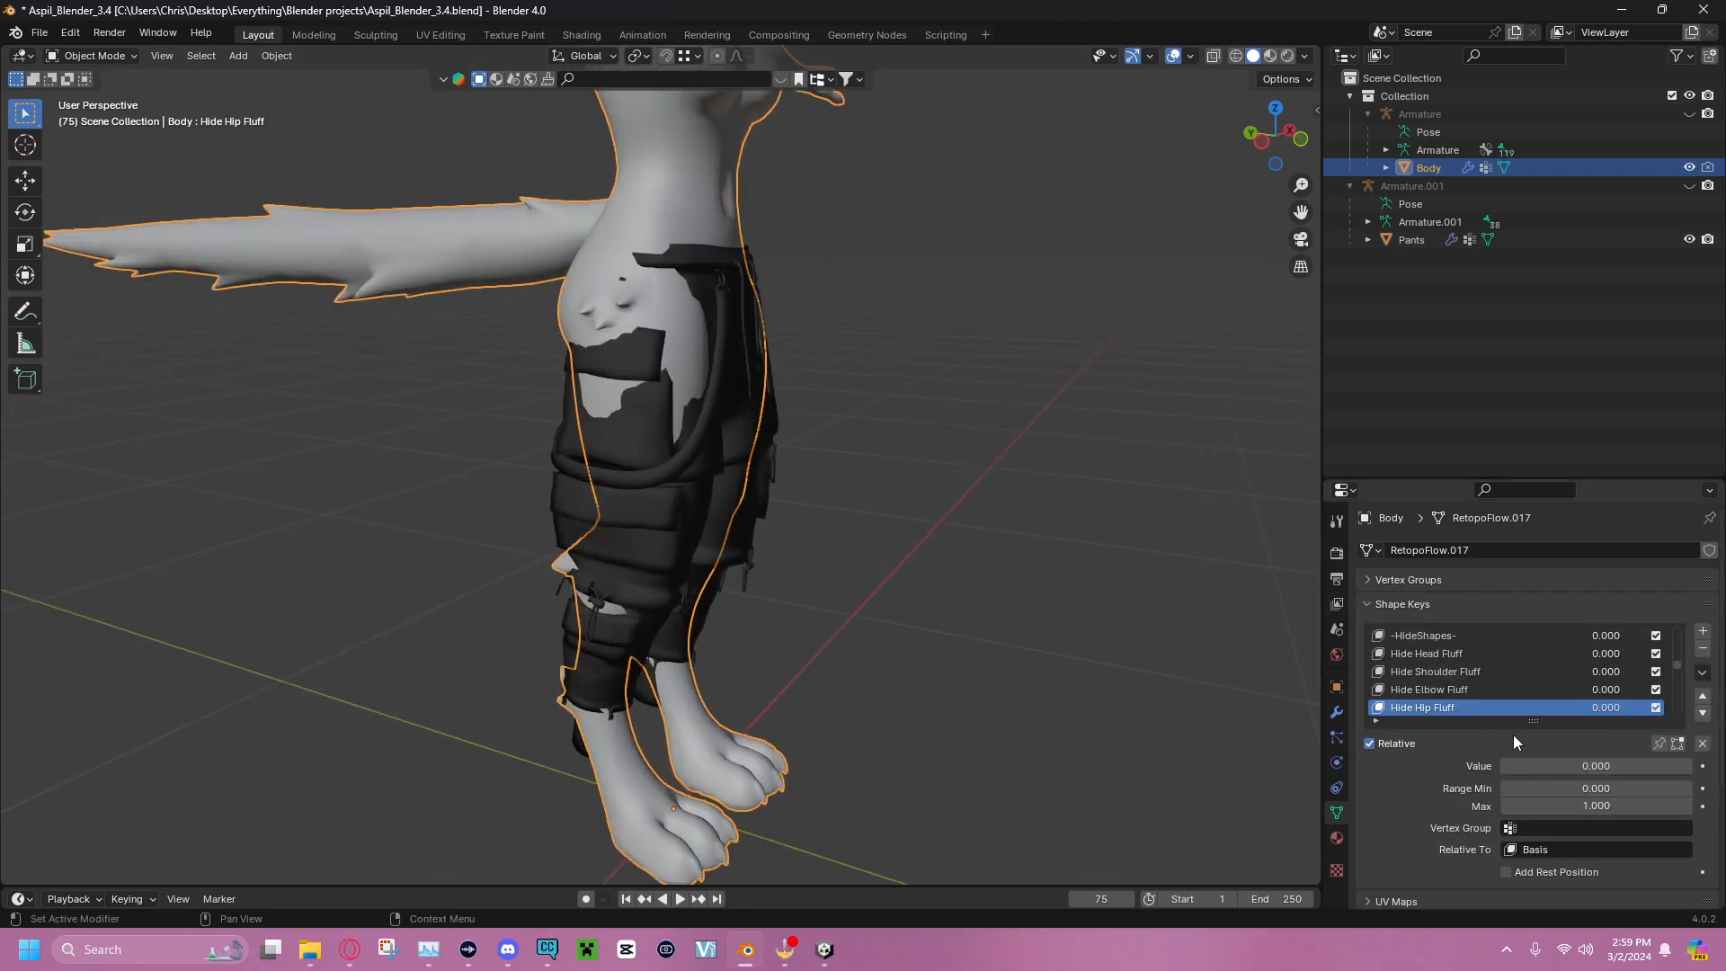
drag(1532, 721, 1534, 902)
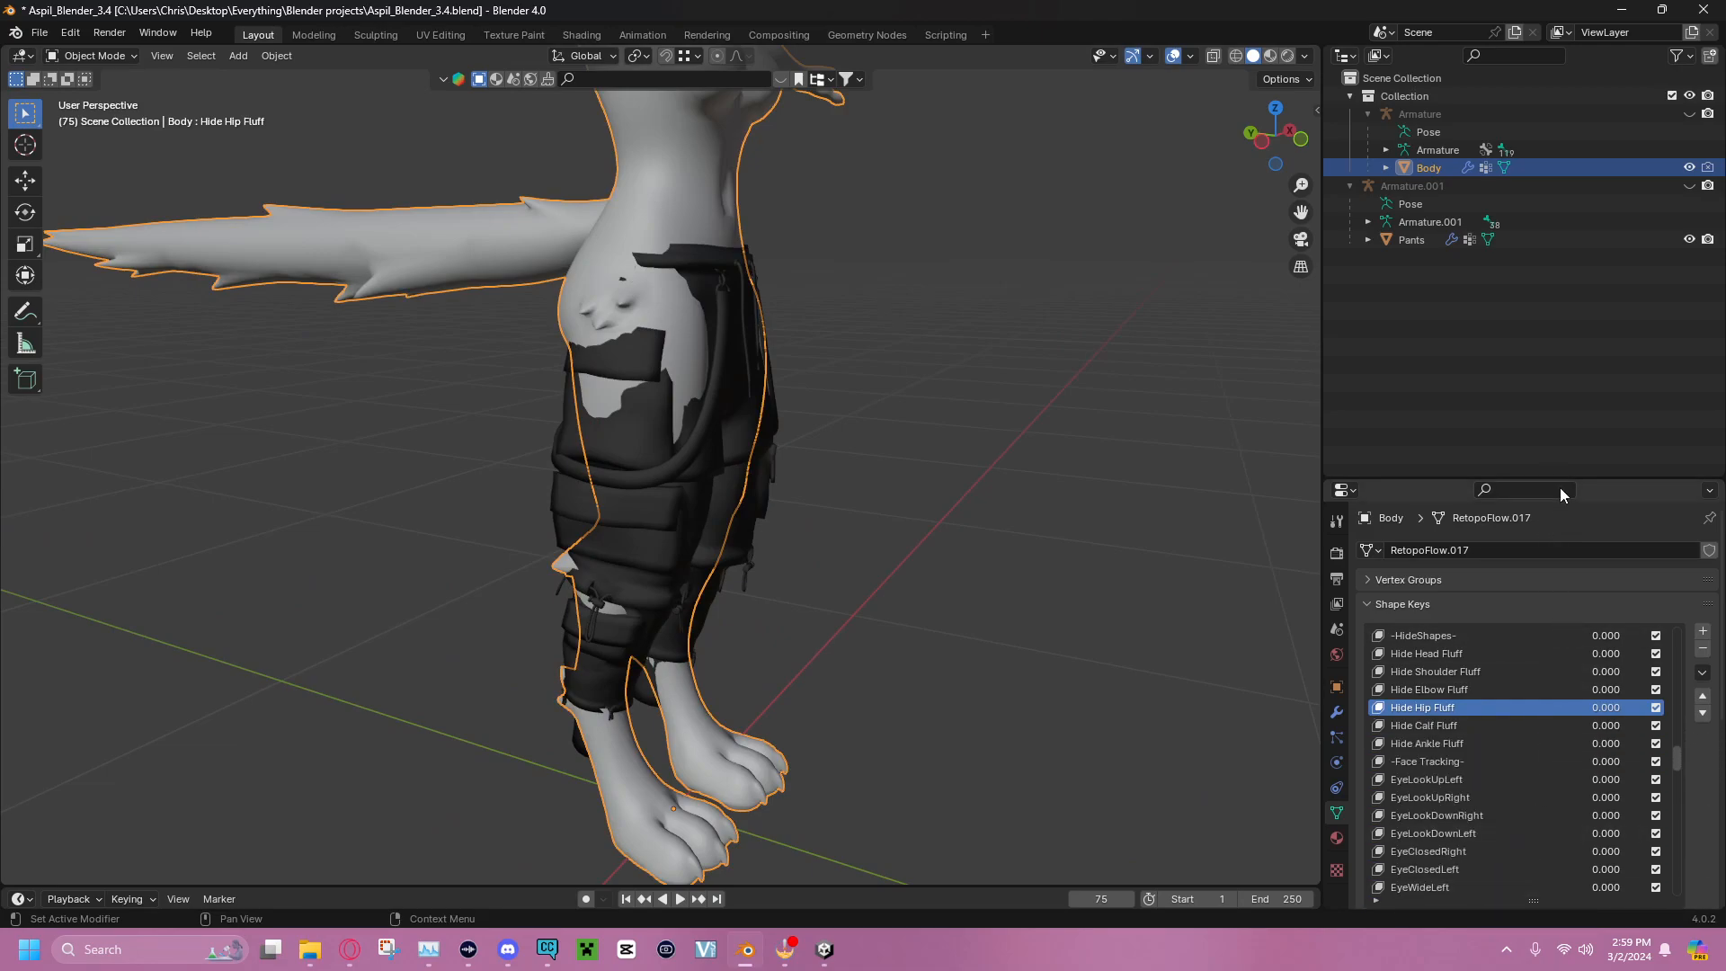
drag(1565, 478, 1566, 295)
Look through the Body's shape keys, examining the face tracking keys and the fluff-hiding keys
scroll(1582, 525, down, 8)
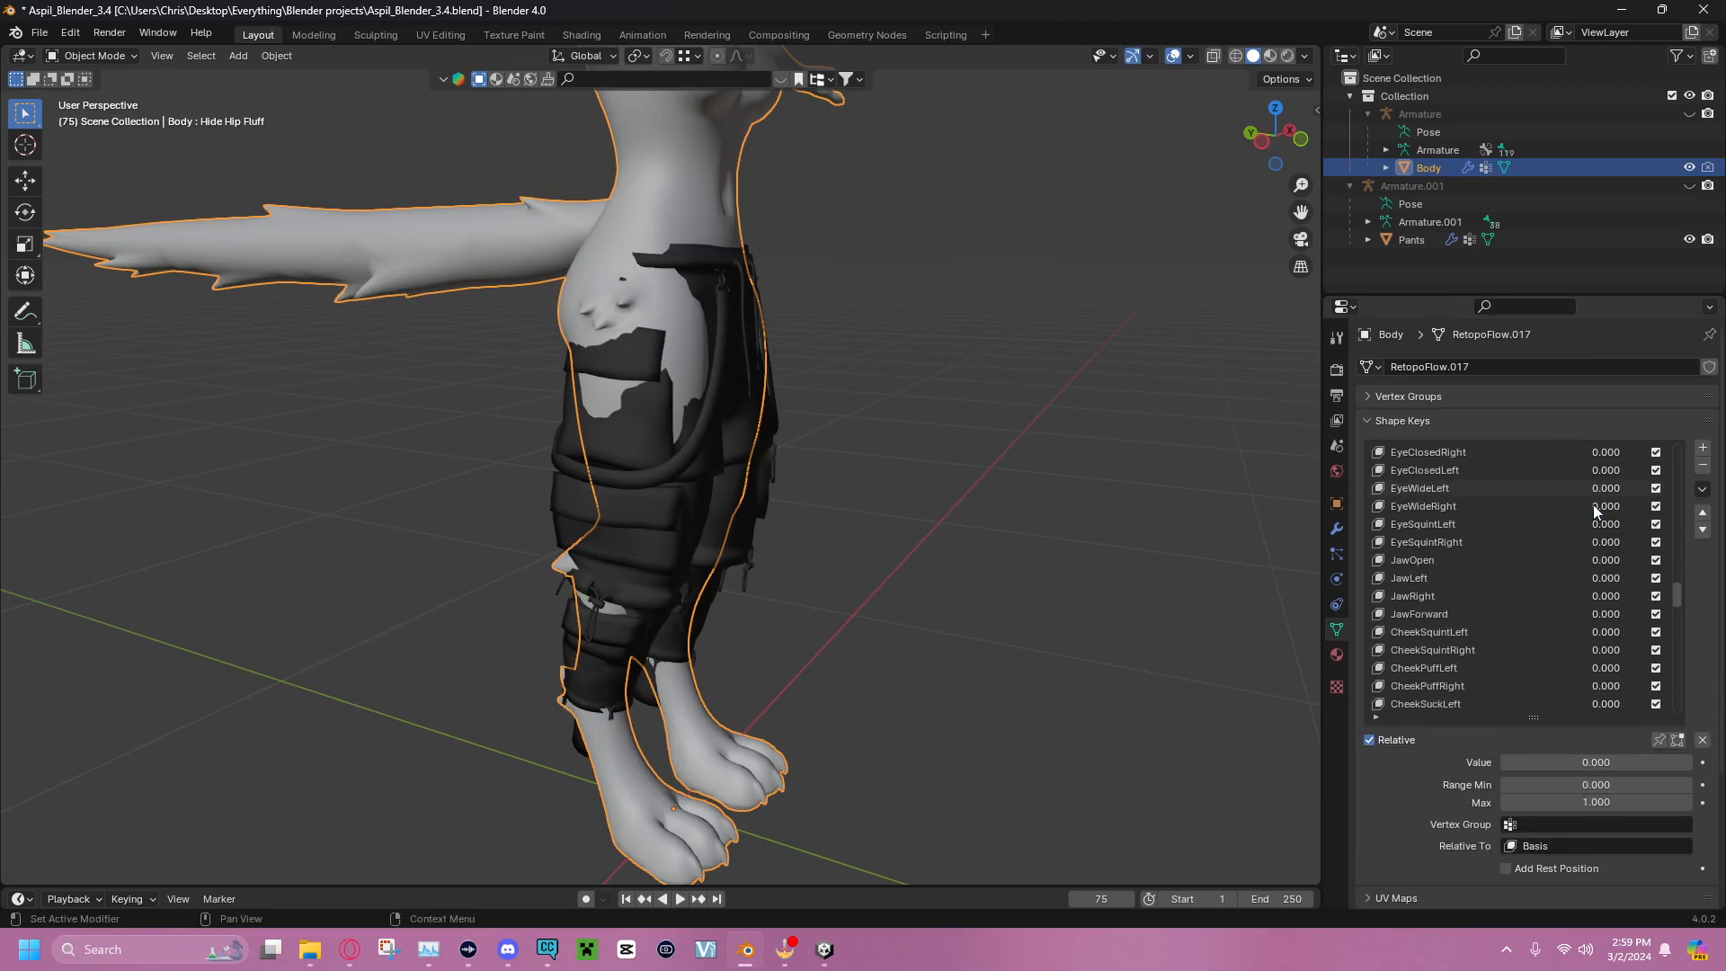
scroll(1582, 521, down, 8)
middle_drag(1057, 397, 860, 293)
scroll(860, 293, up, 3)
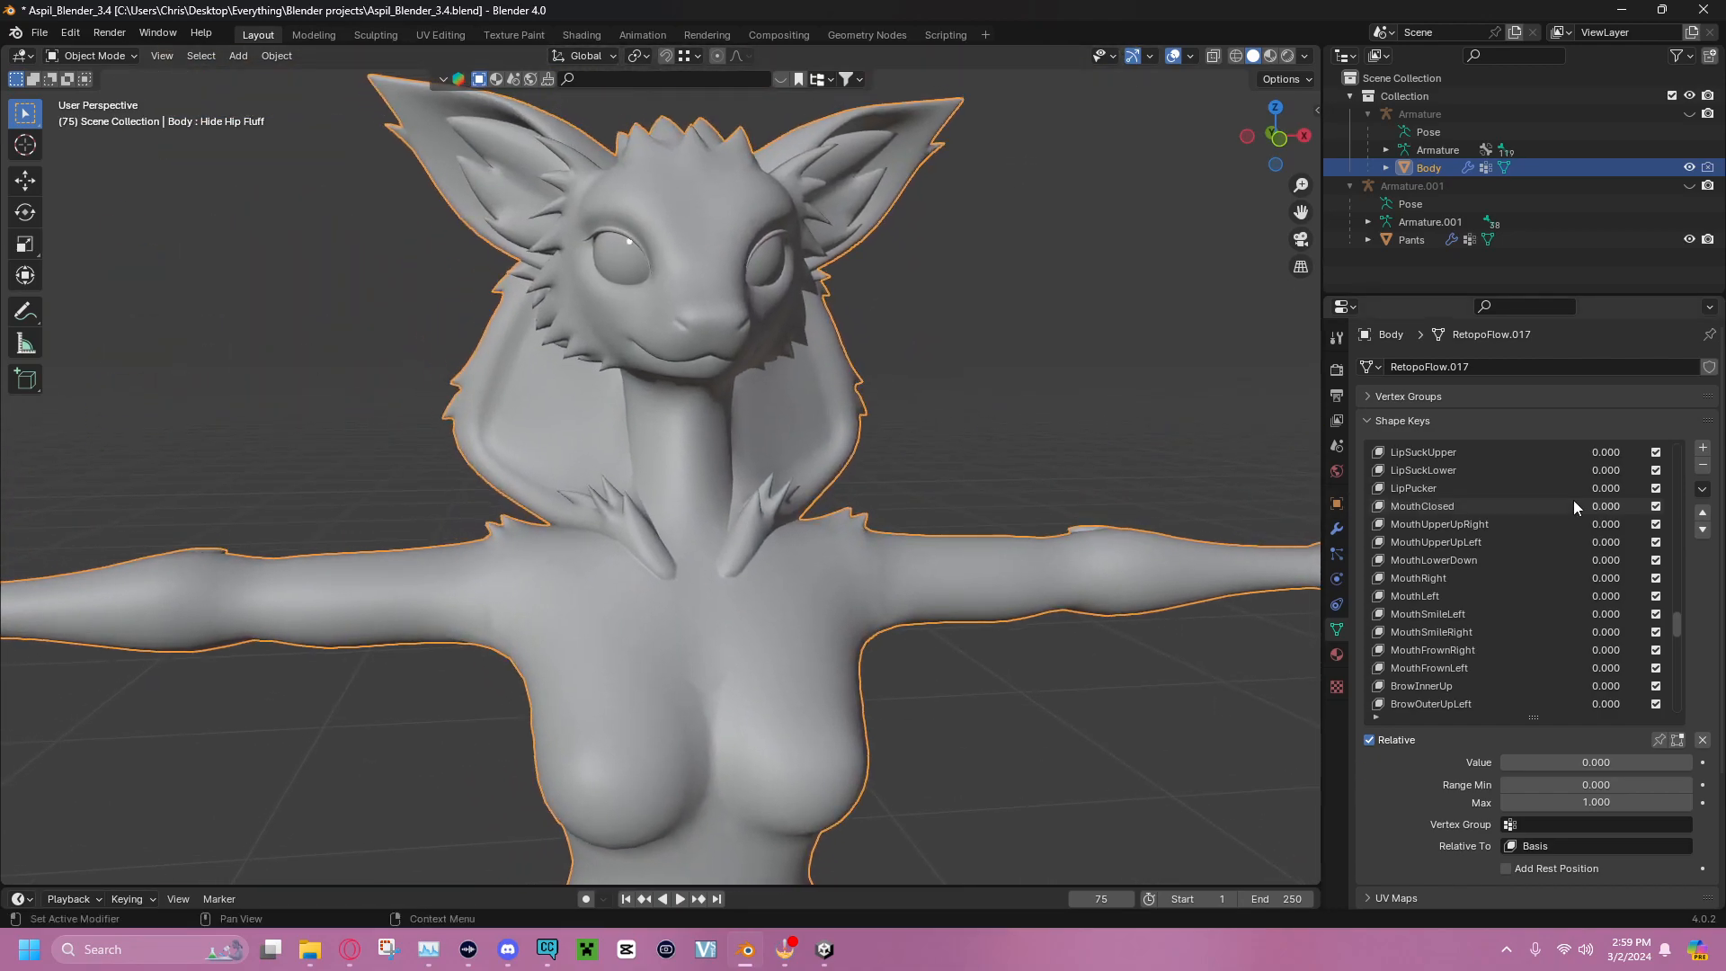
drag(1606, 524, 1606, 597)
drag(1650, 668, 1606, 668)
scroll(1572, 572, up, 5)
scroll(1601, 523, up, 5)
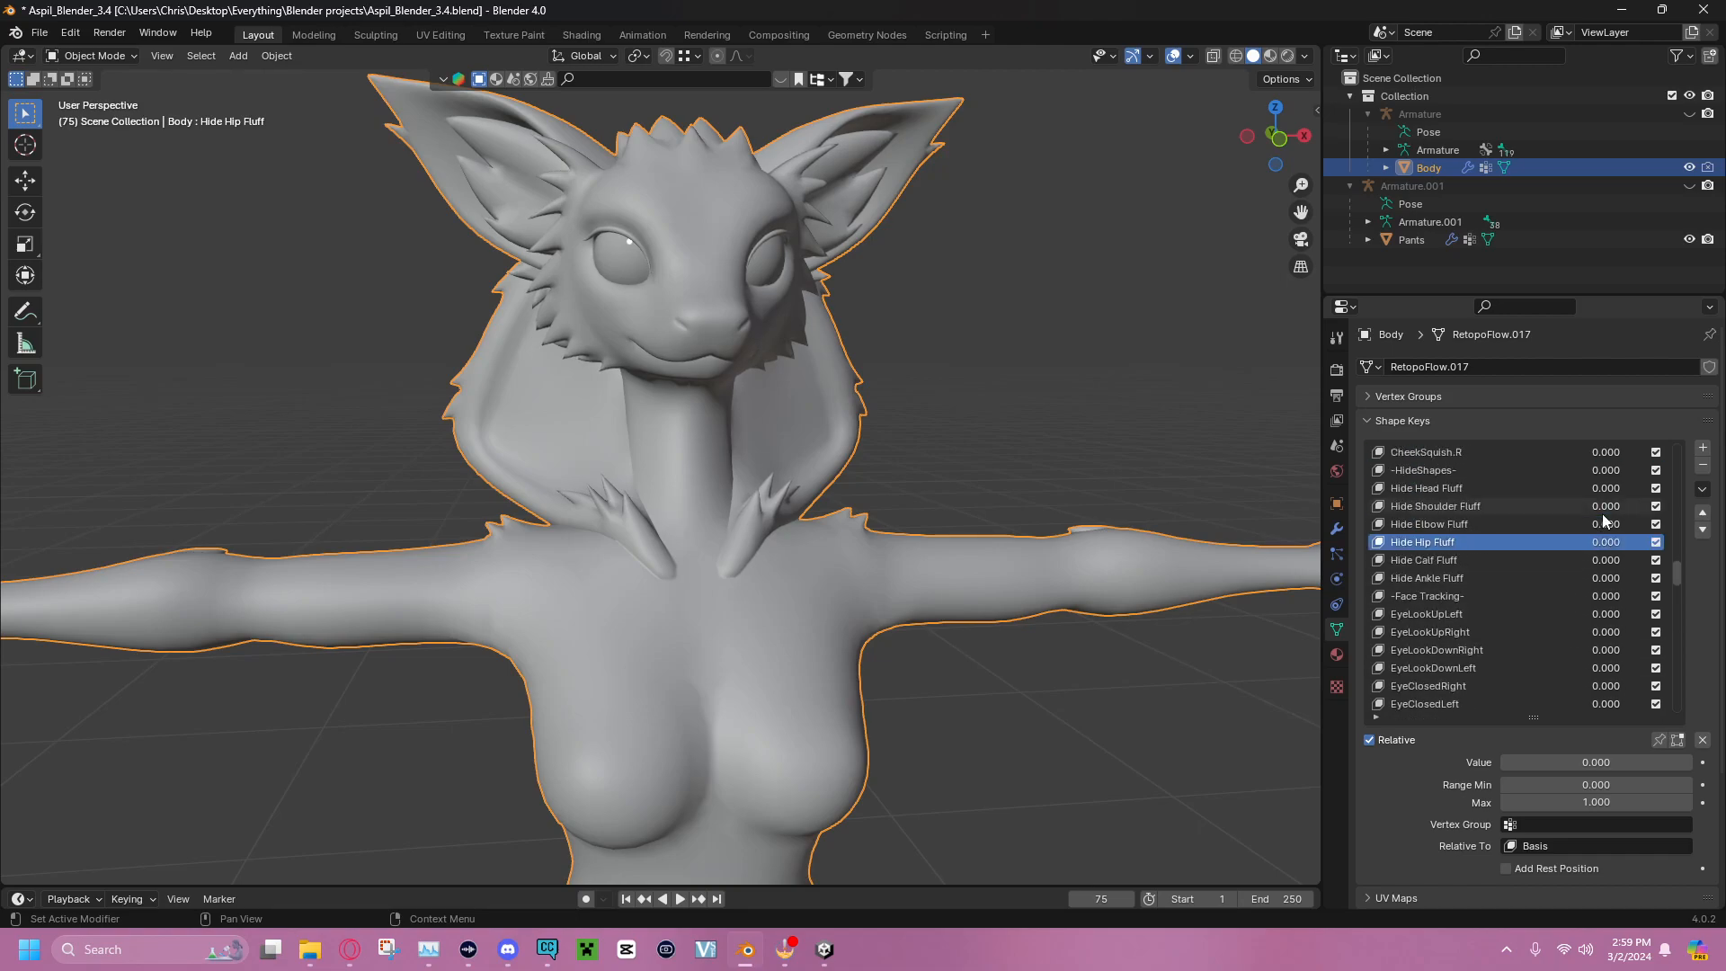
mouse_move(1603, 526)
mouse_down()
mouse_move(1664, 527)
mouse_move(1603, 527)
mouse_up()
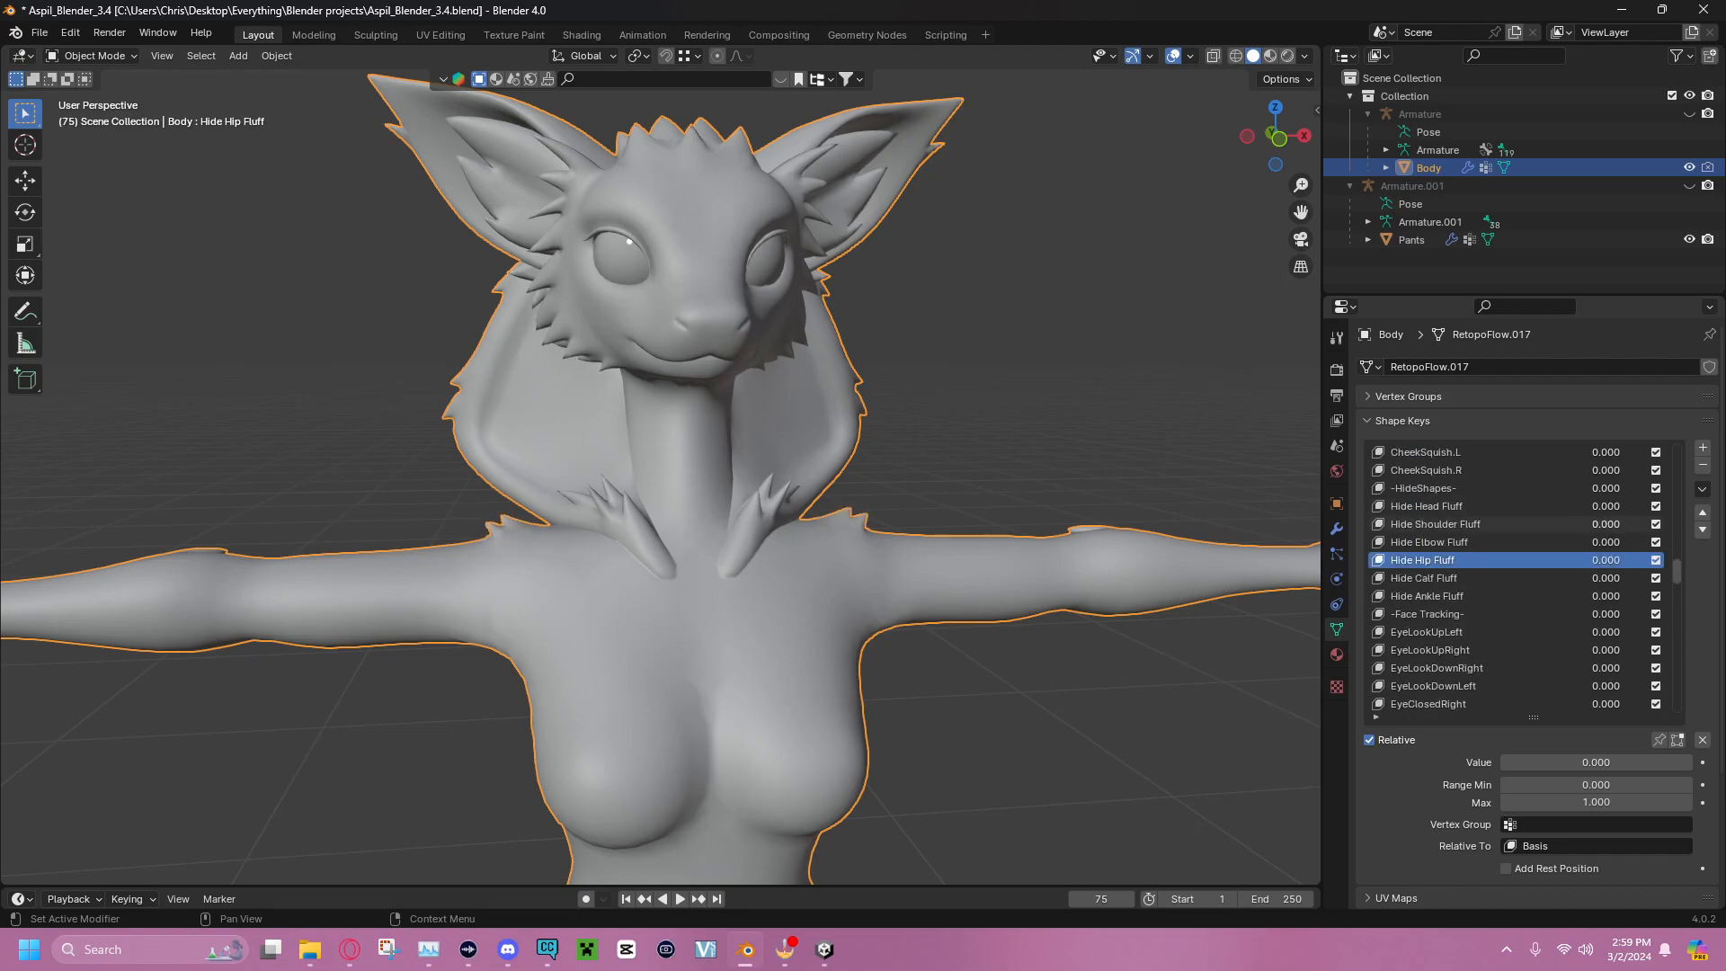
Review the facial and body shape keys of the Body mesh, selecting Flat Chest and Thighs Larger, and look at the hip area
scroll(1566, 525, up, 8)
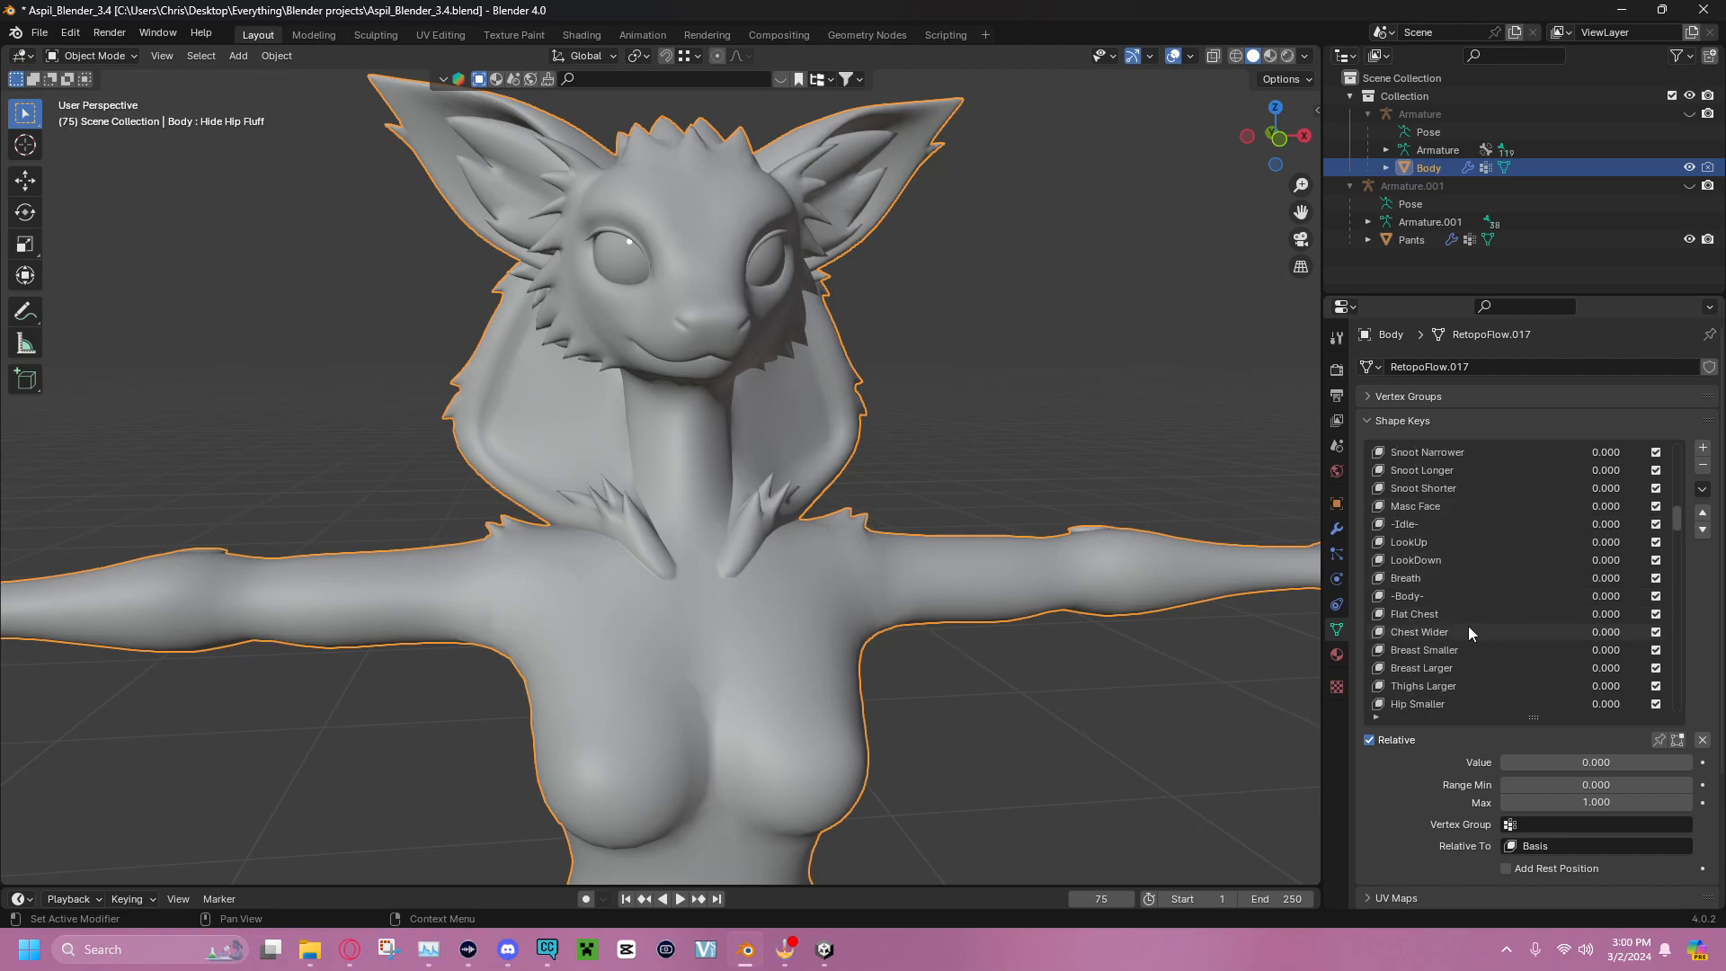
scroll(1469, 667, up, 8)
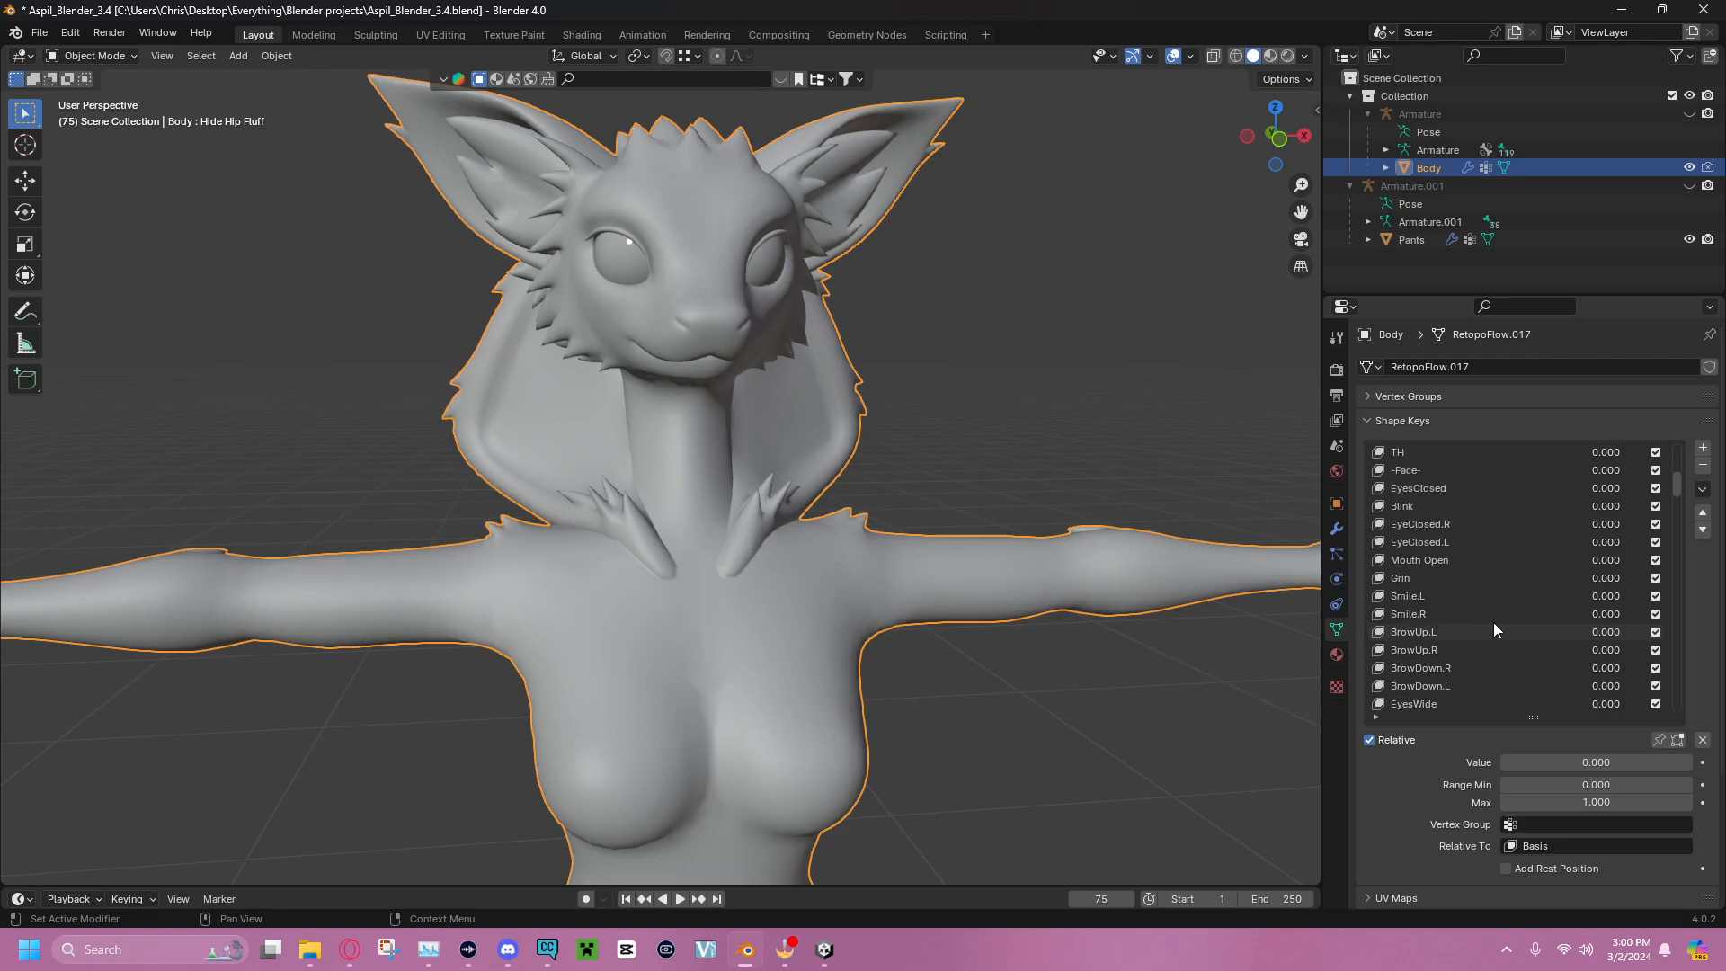
scroll(1478, 629, down, 5)
scroll(1478, 630, down, 8)
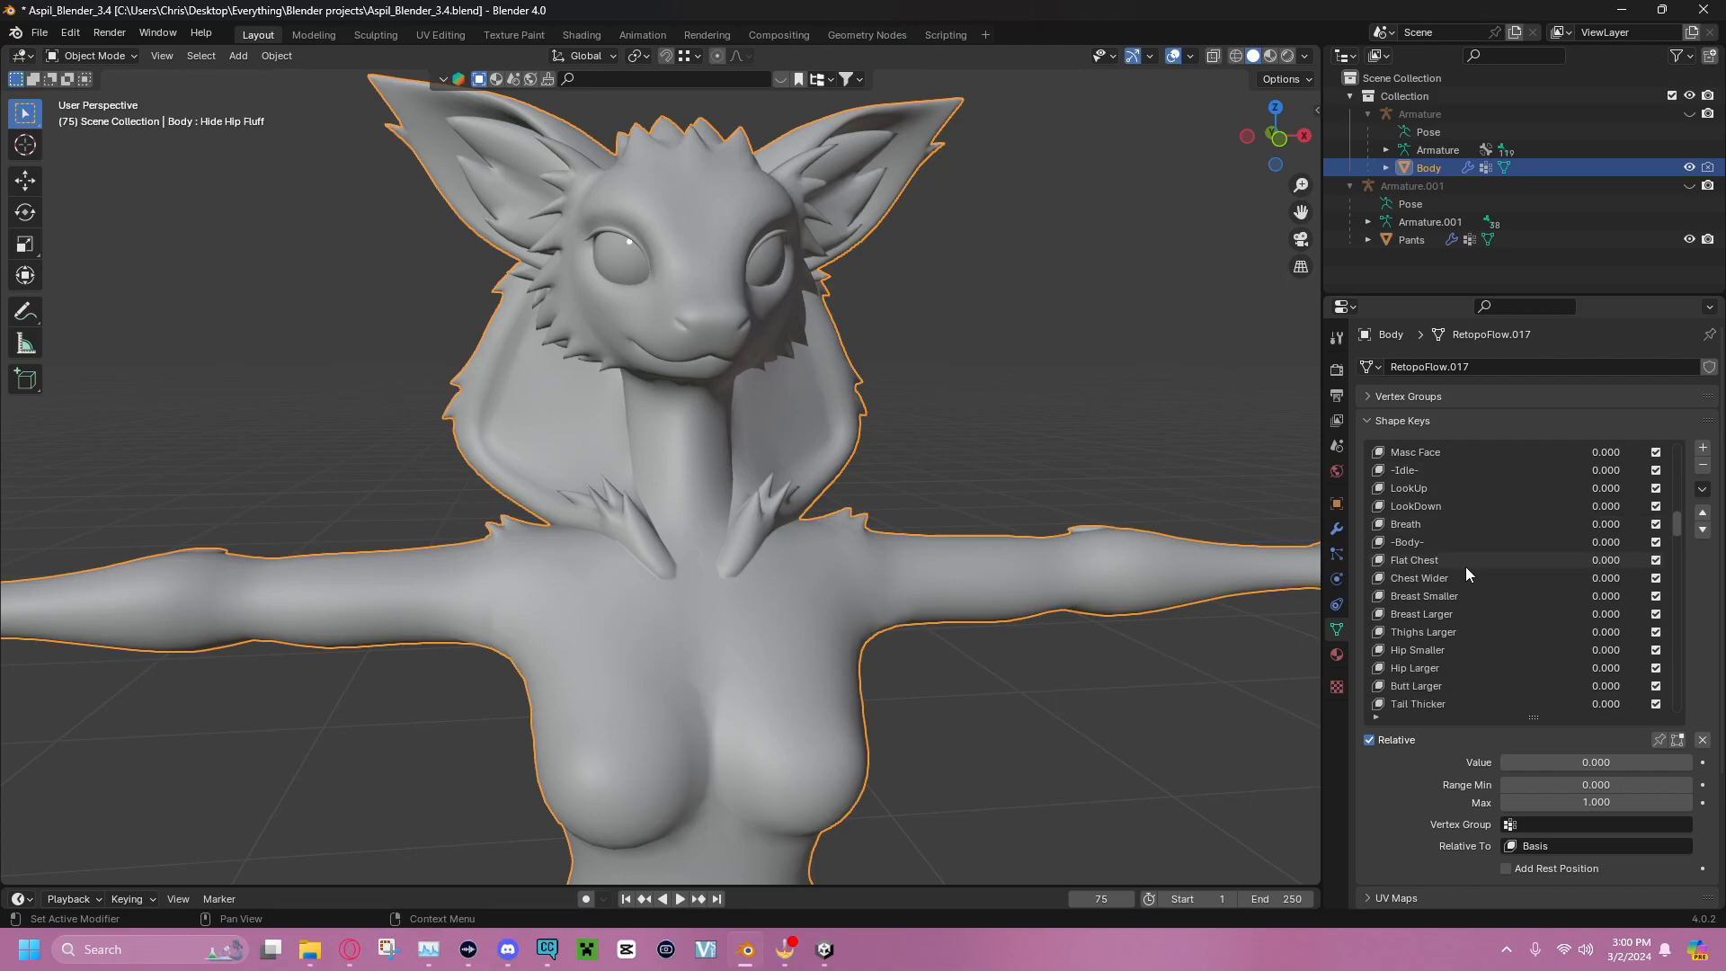
click(1464, 565)
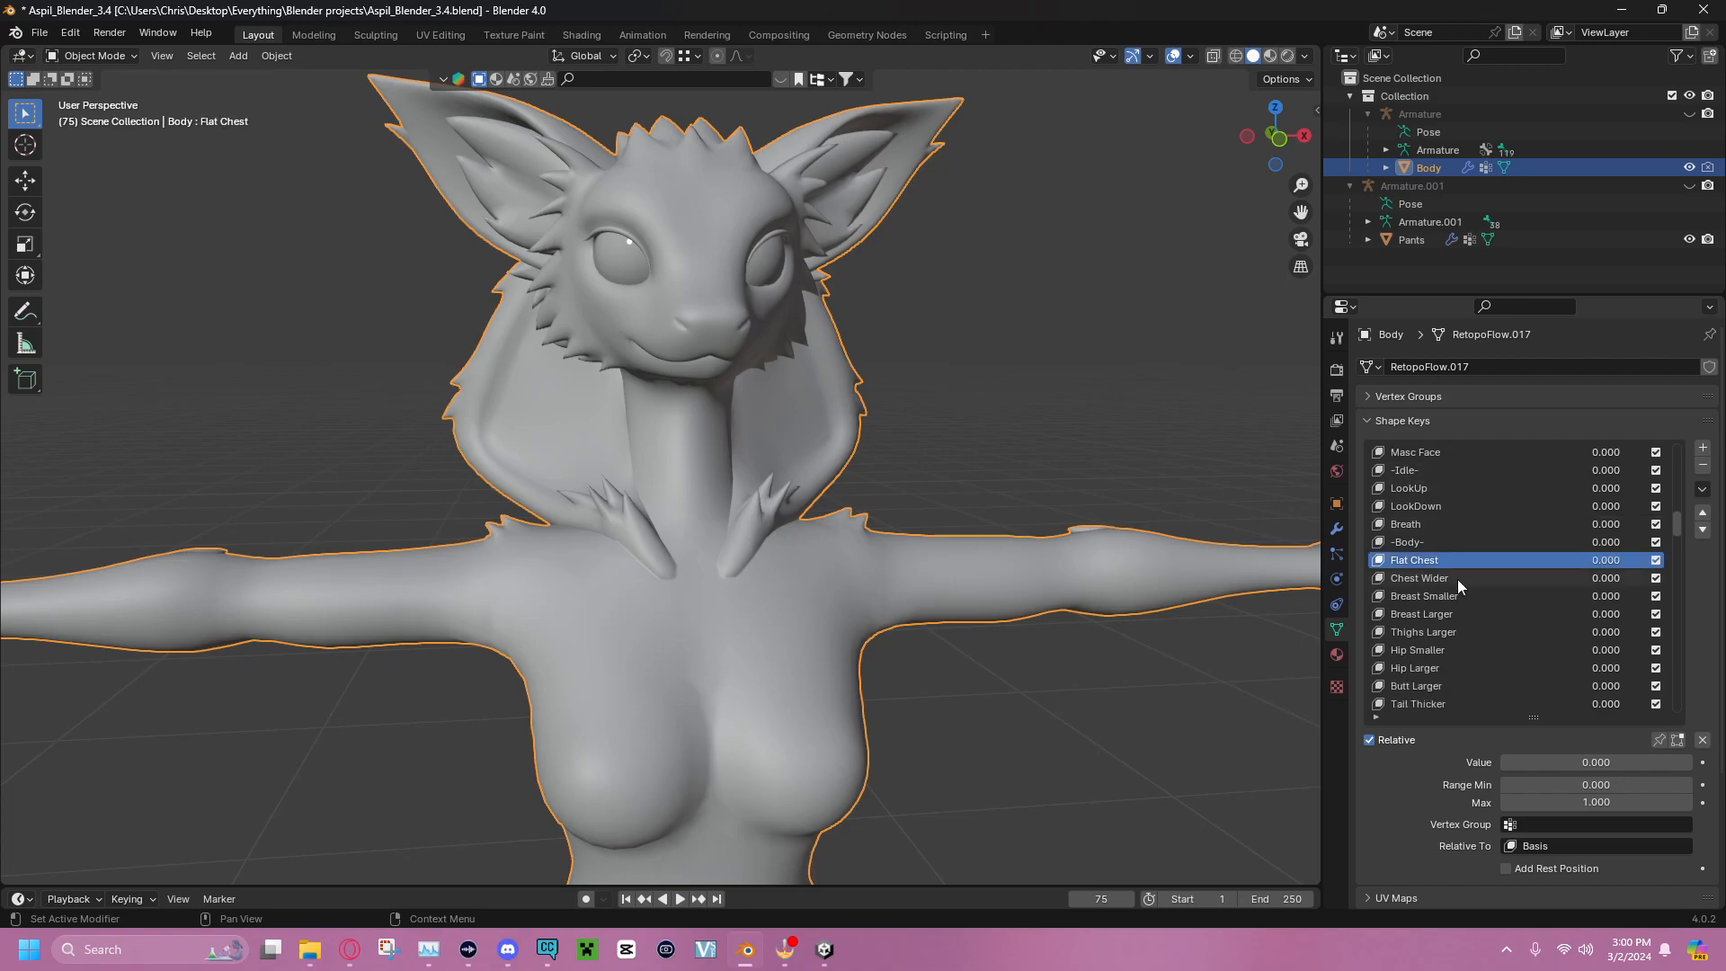
click(1451, 629)
shift+middle_drag(1259, 639, 1111, 384)
shift+middle_drag(1054, 613, 1007, 429)
scroll(1151, 510, down, 2)
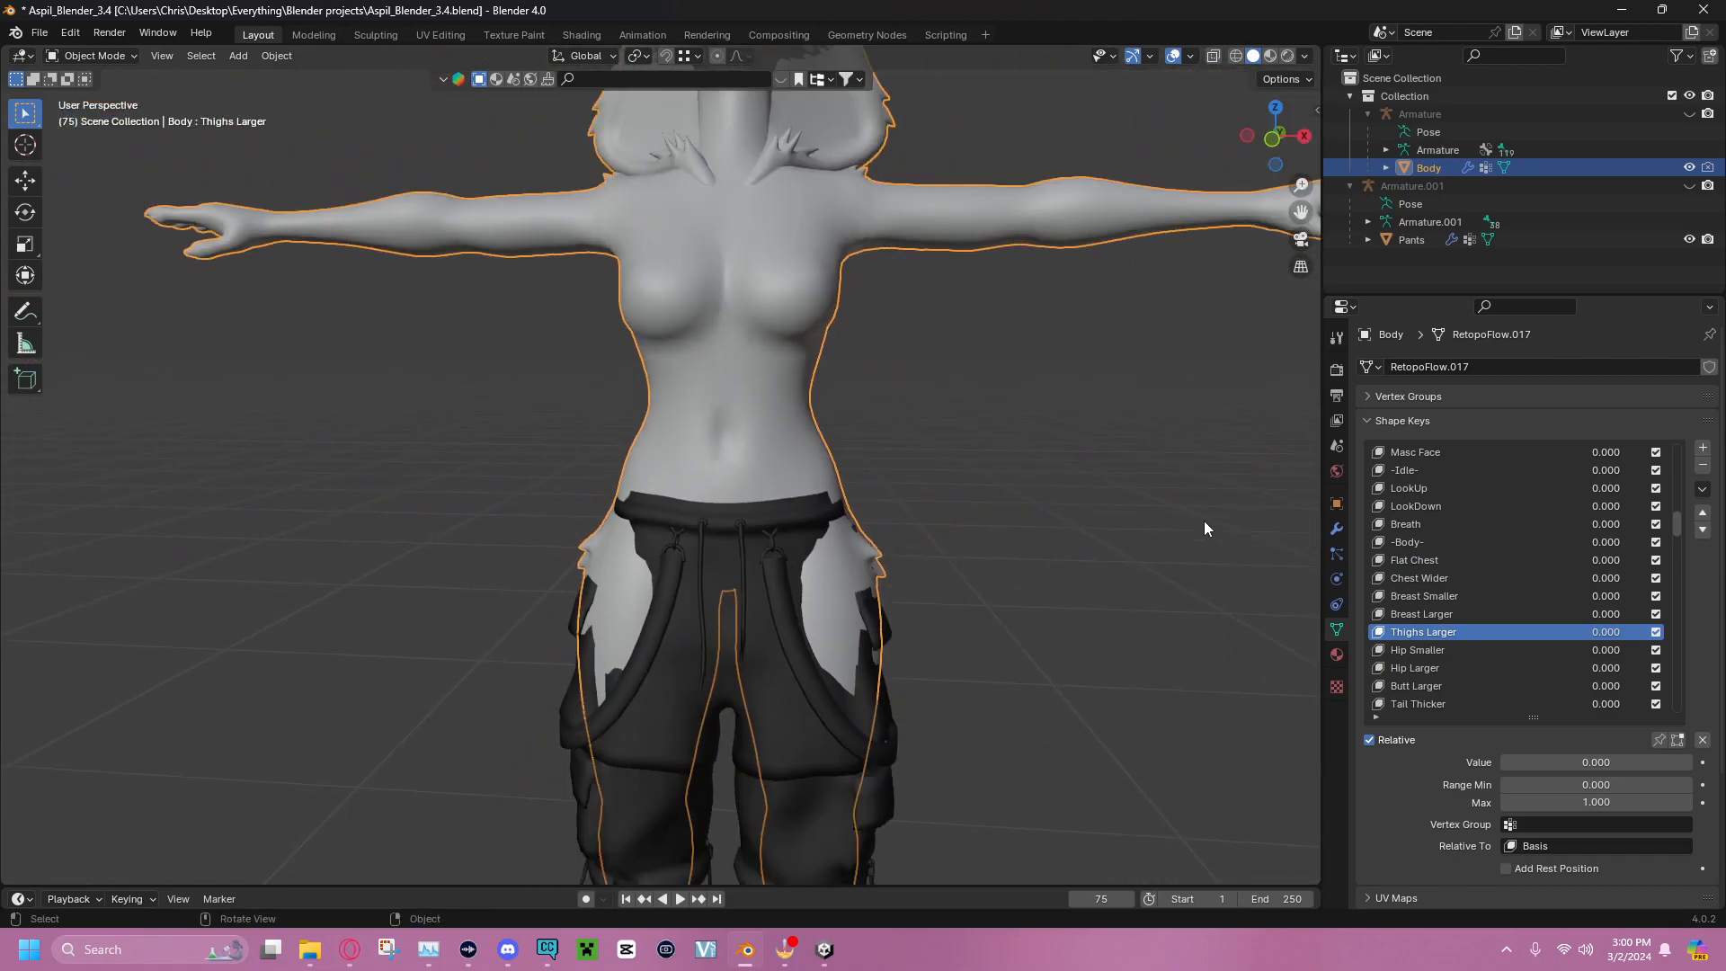
Look through the remaining Body shape keys, including the contact, hide, face-tracking, MMD and ear pose groups
scroll(1484, 587, down, 4)
scroll(1482, 586, down, 14)
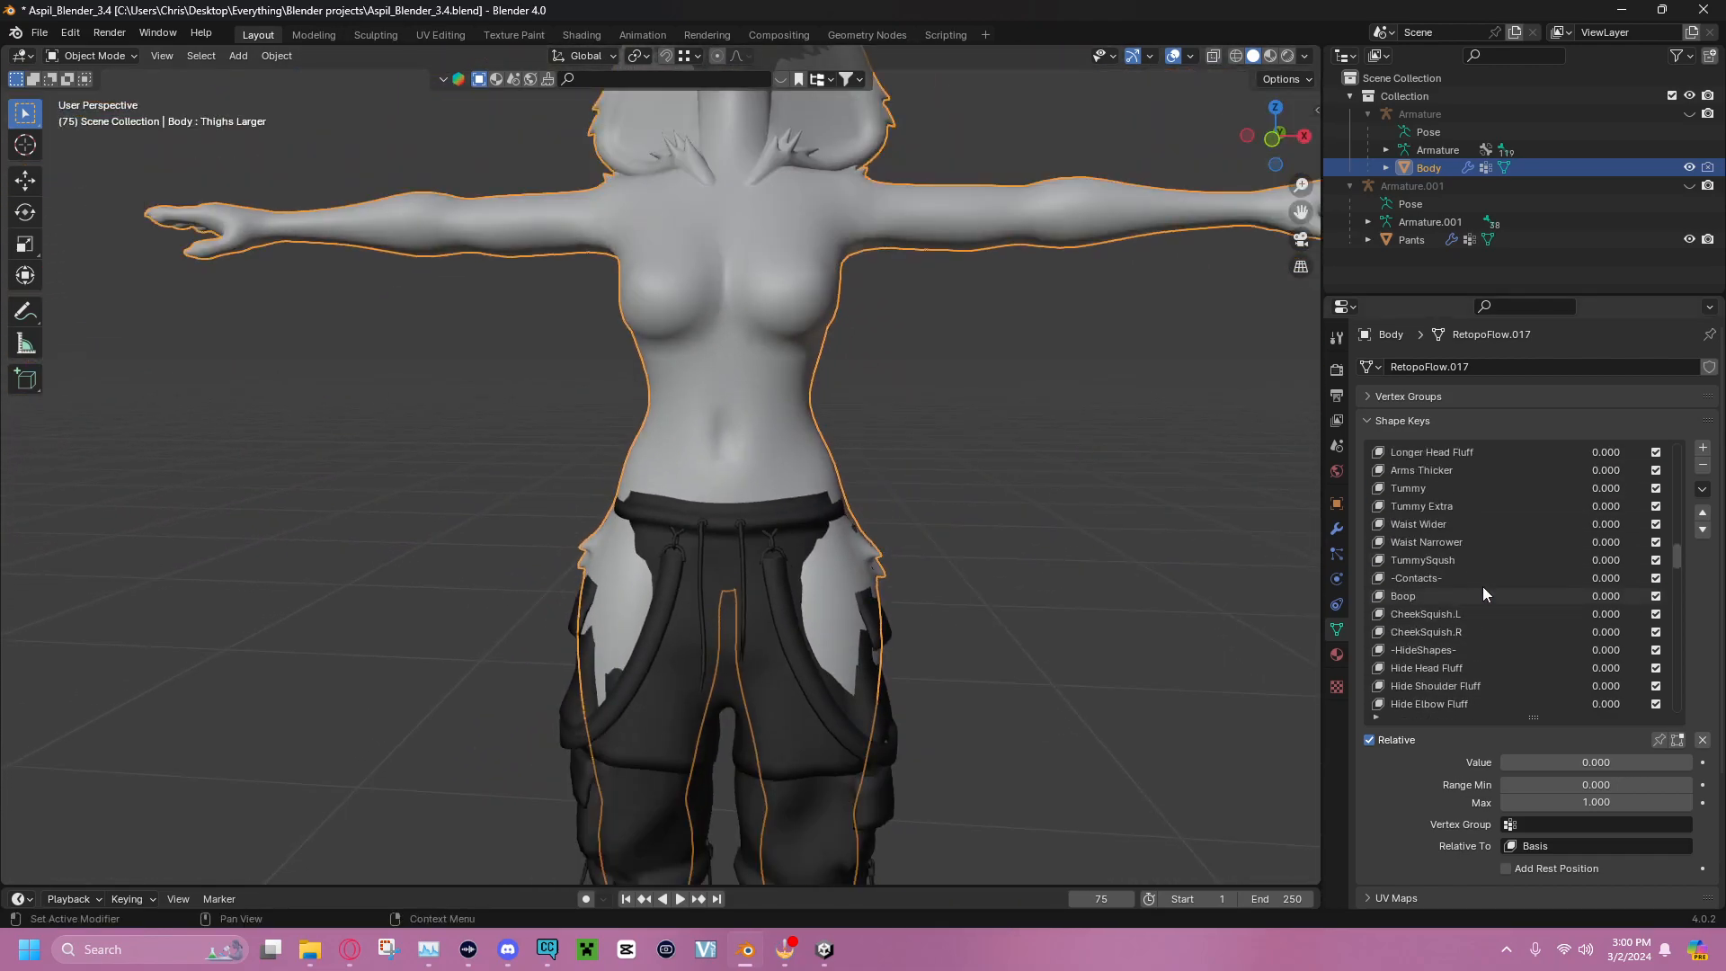
scroll(1458, 553, up, 8)
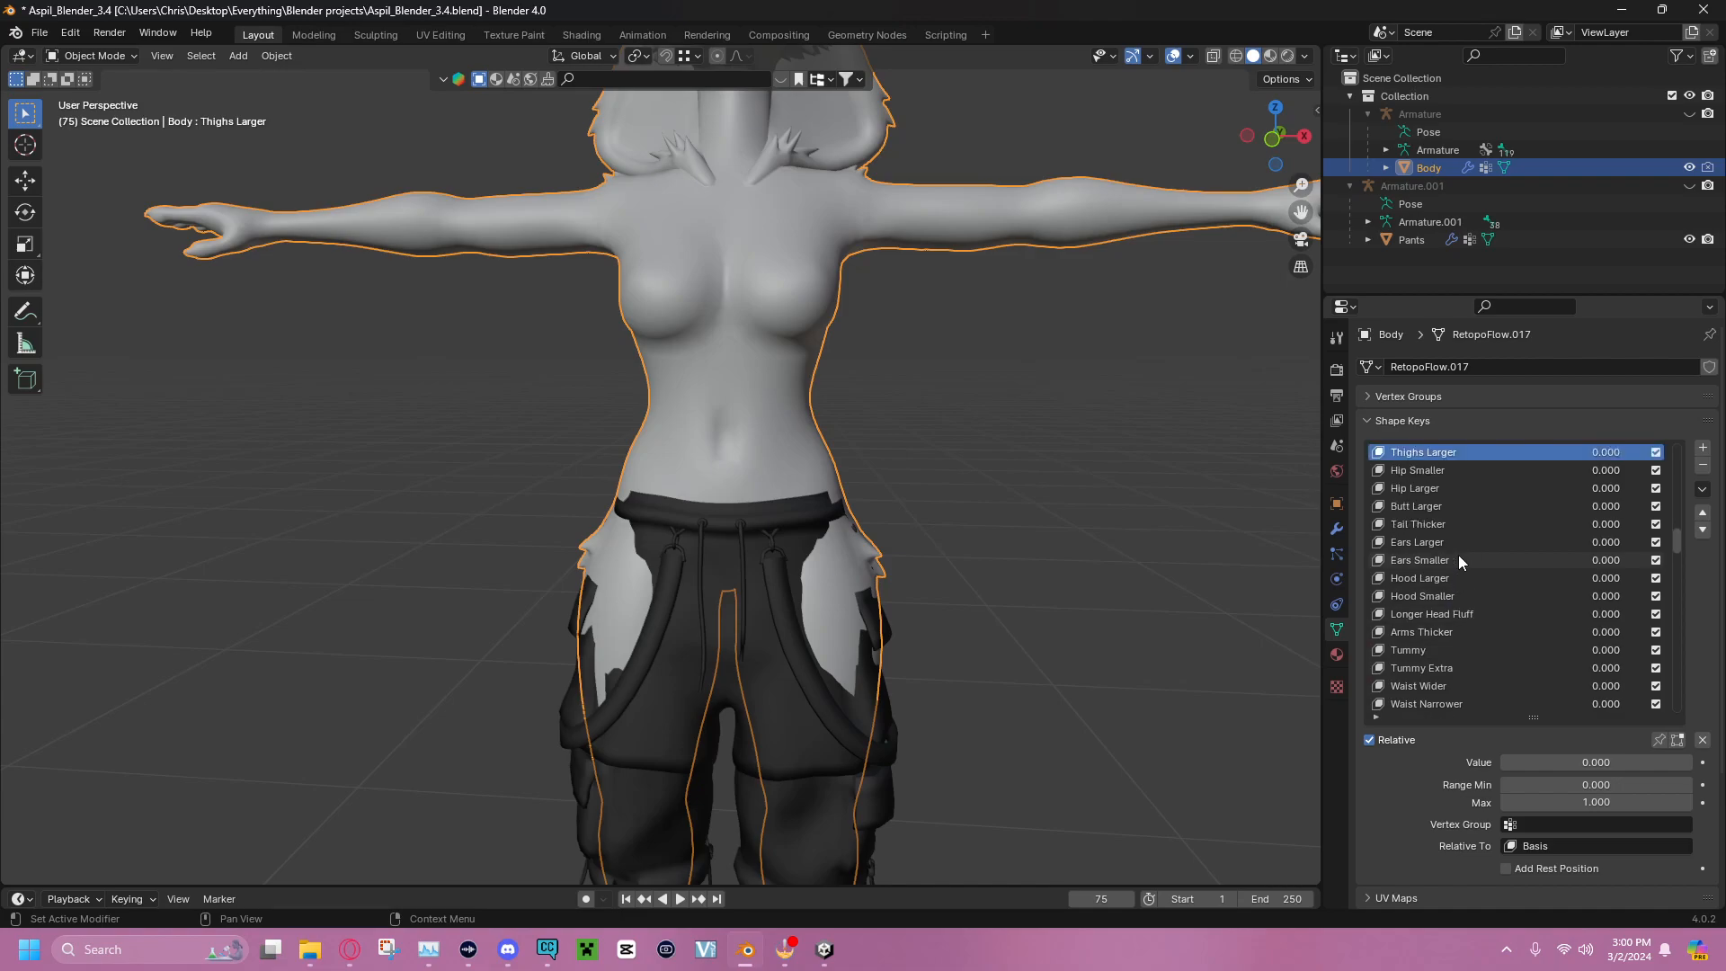
scroll(1415, 550, down, 15)
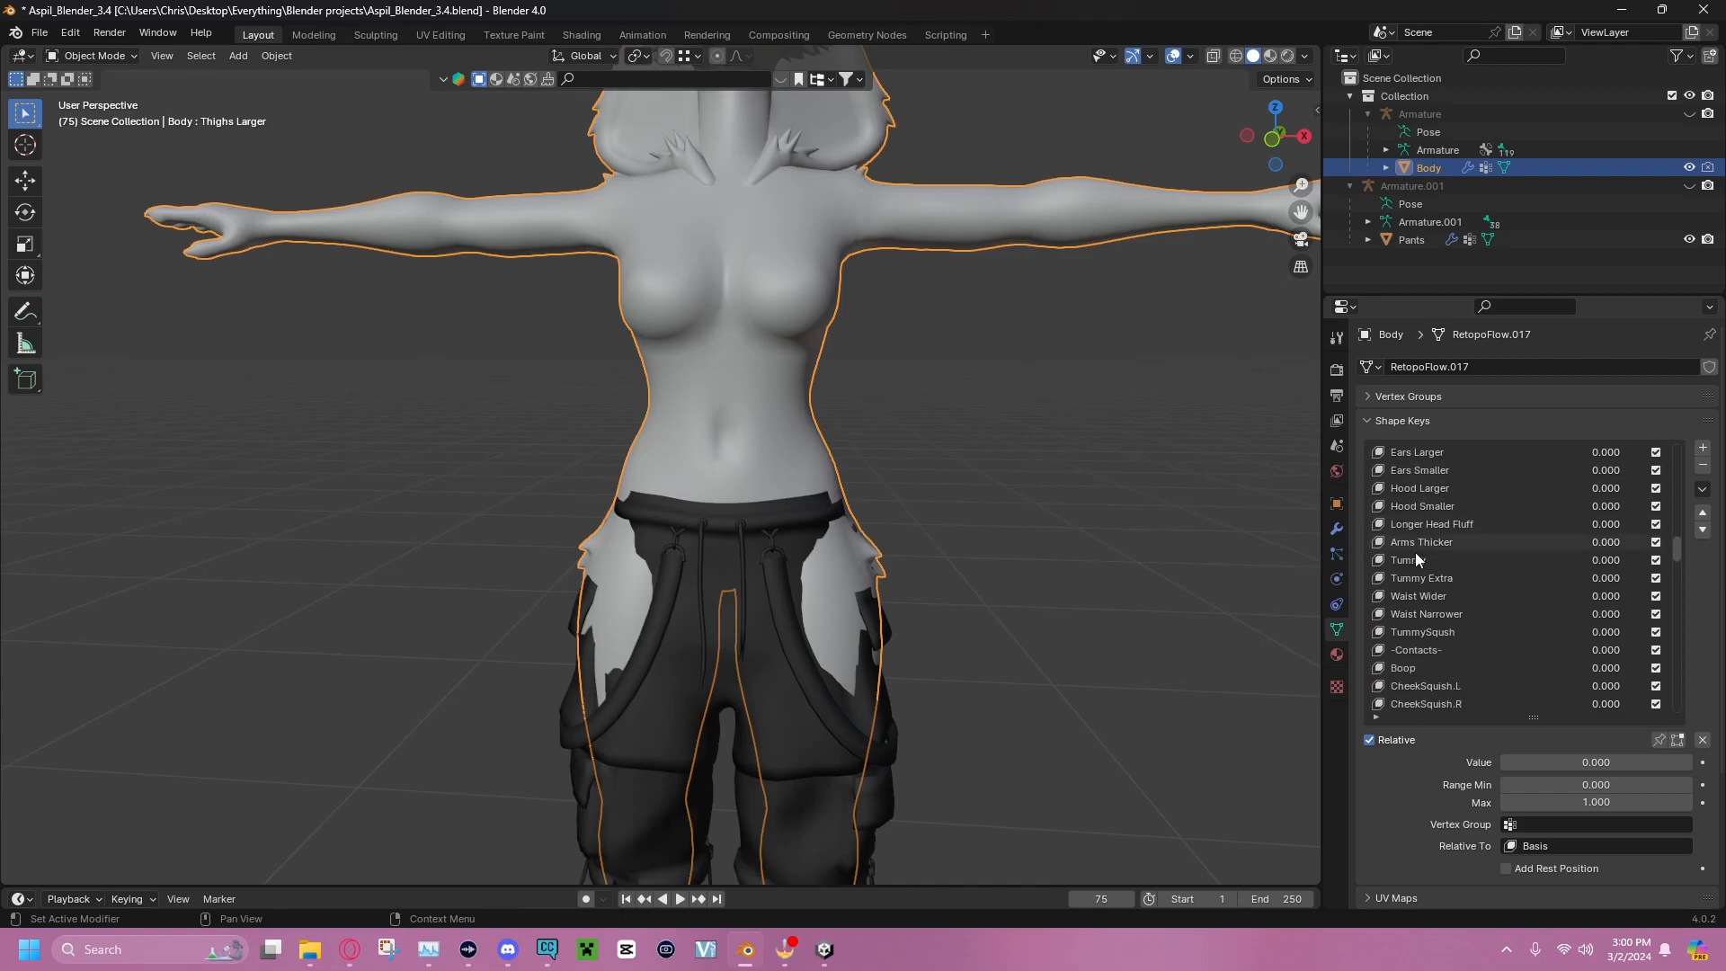
scroll(1420, 580, down, 20)
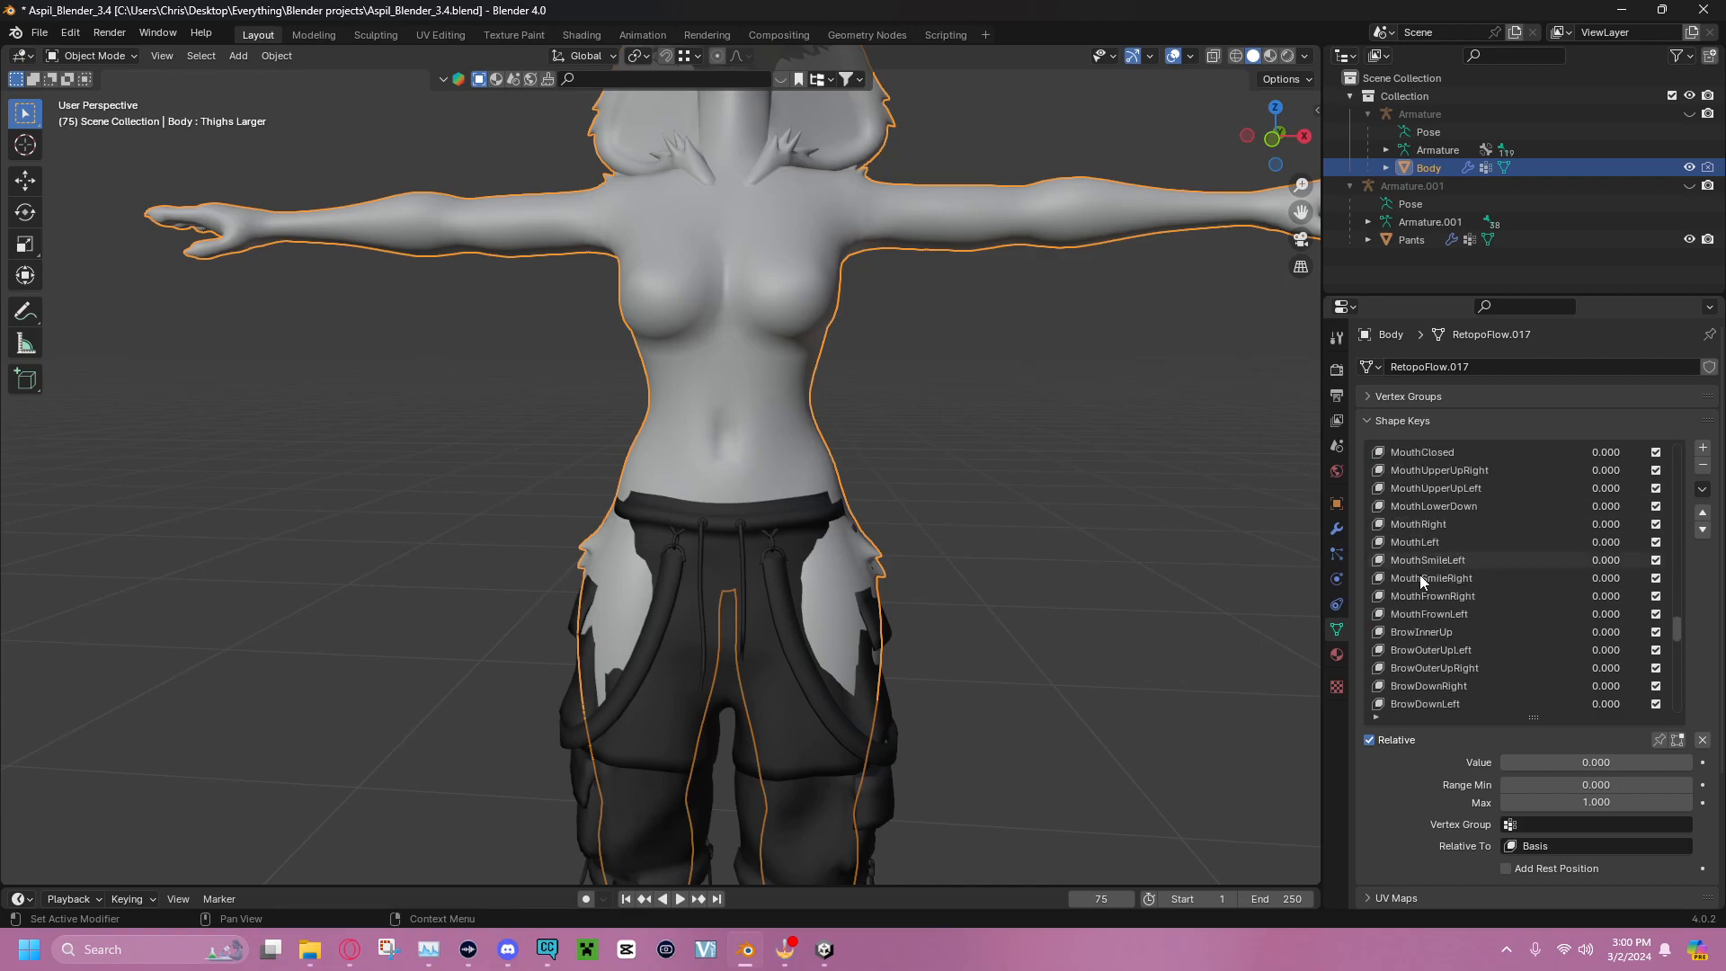
scroll(1420, 581, down, 3)
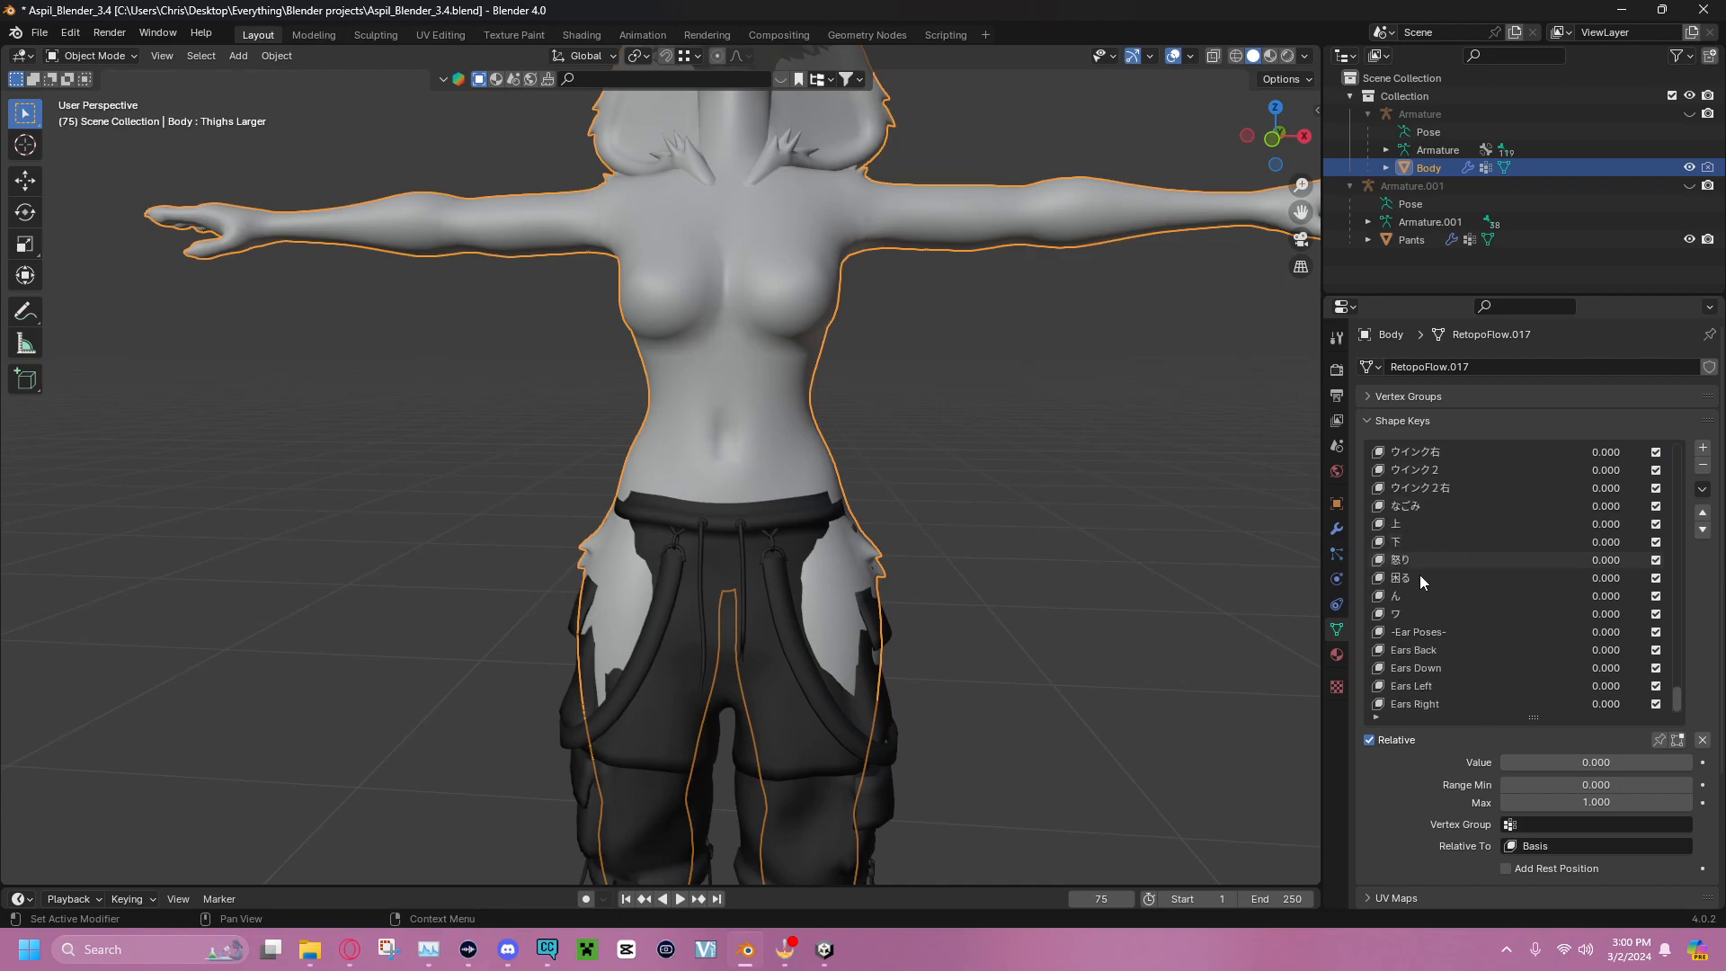
scroll(1420, 582, up, 10)
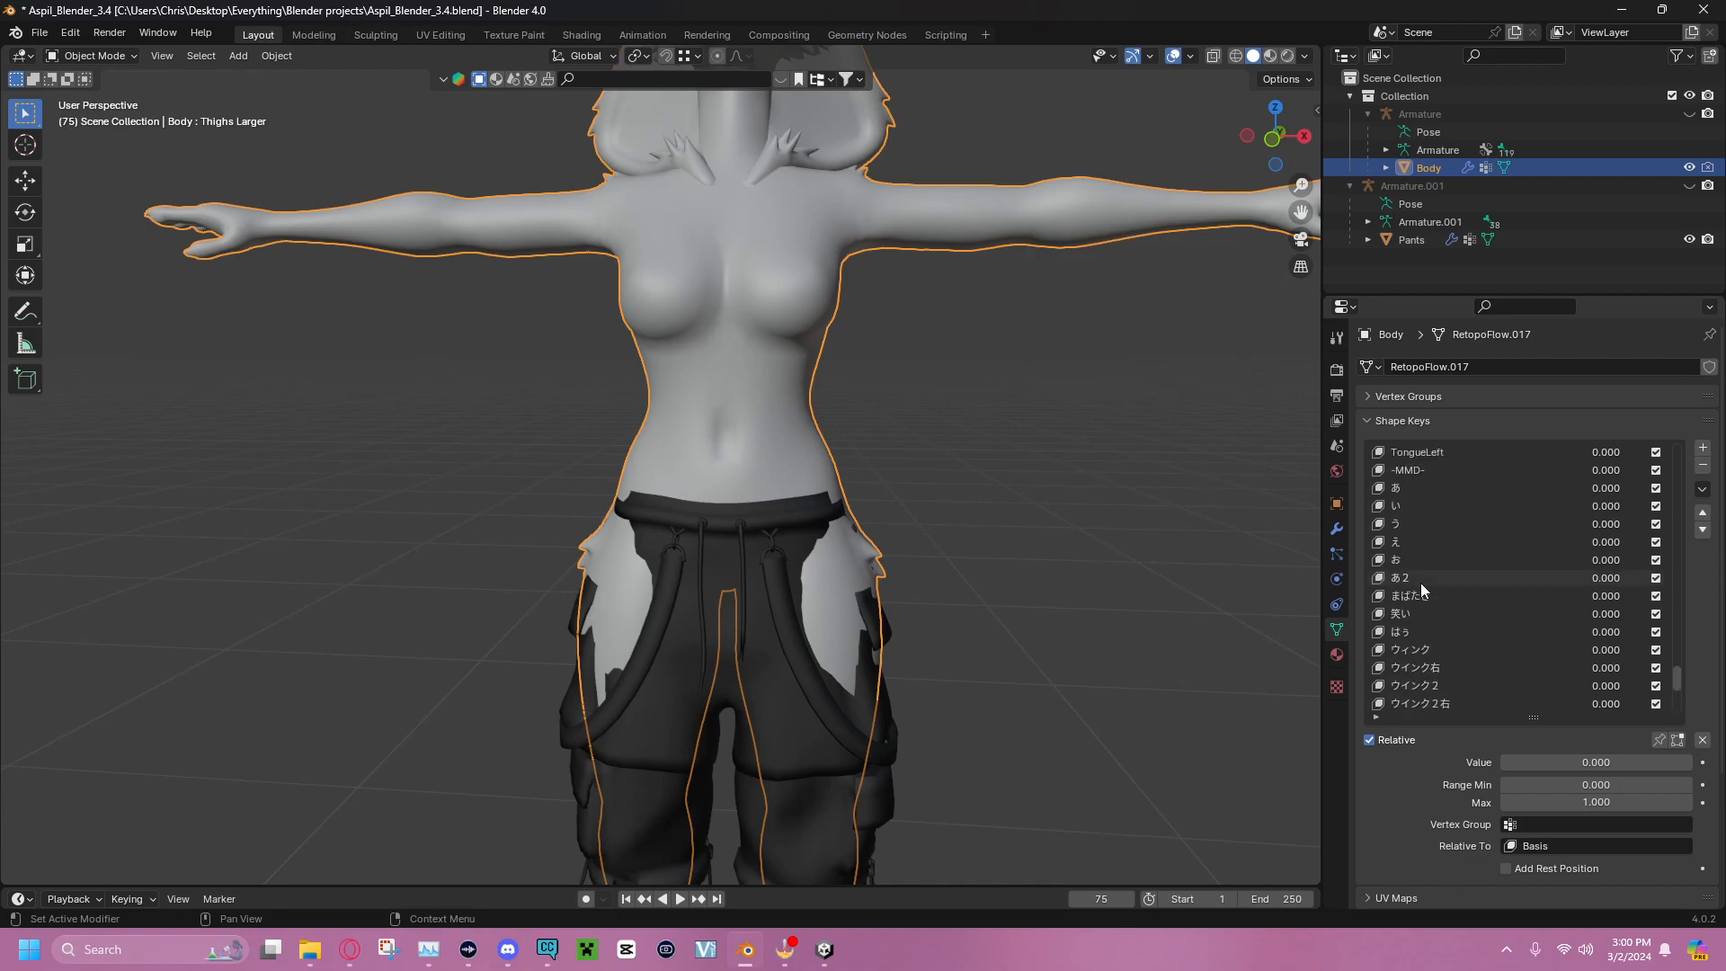
click(1415, 561)
scroll(1417, 616, down, 6)
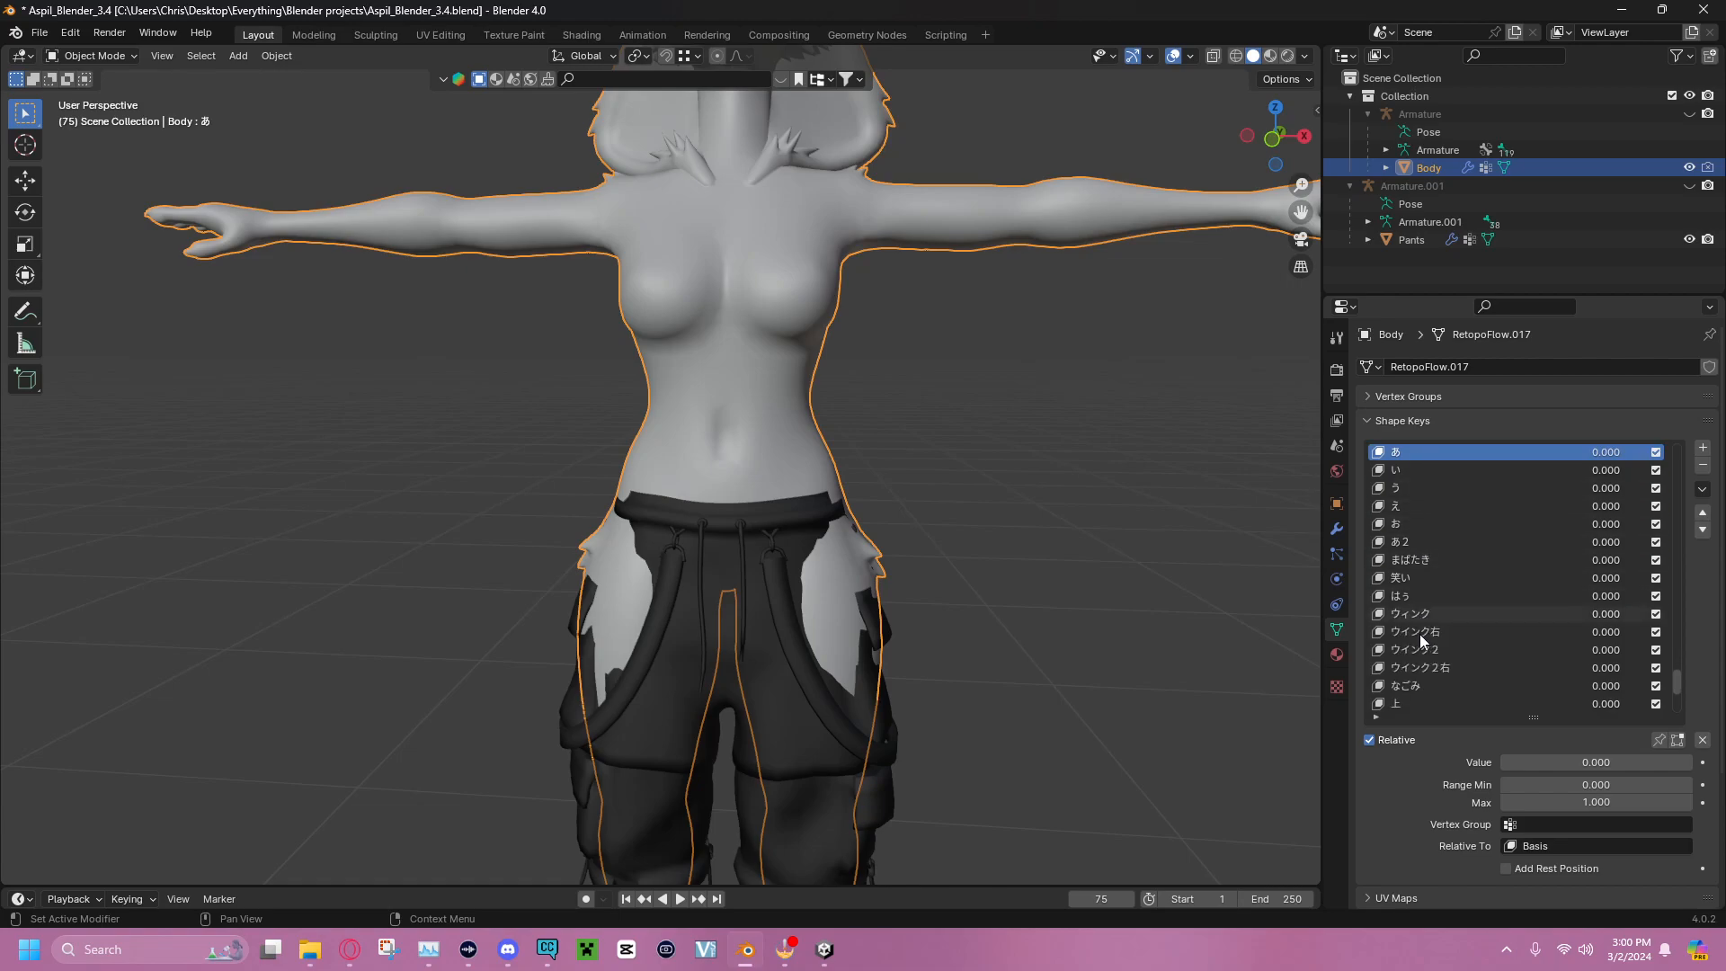
click(1427, 669)
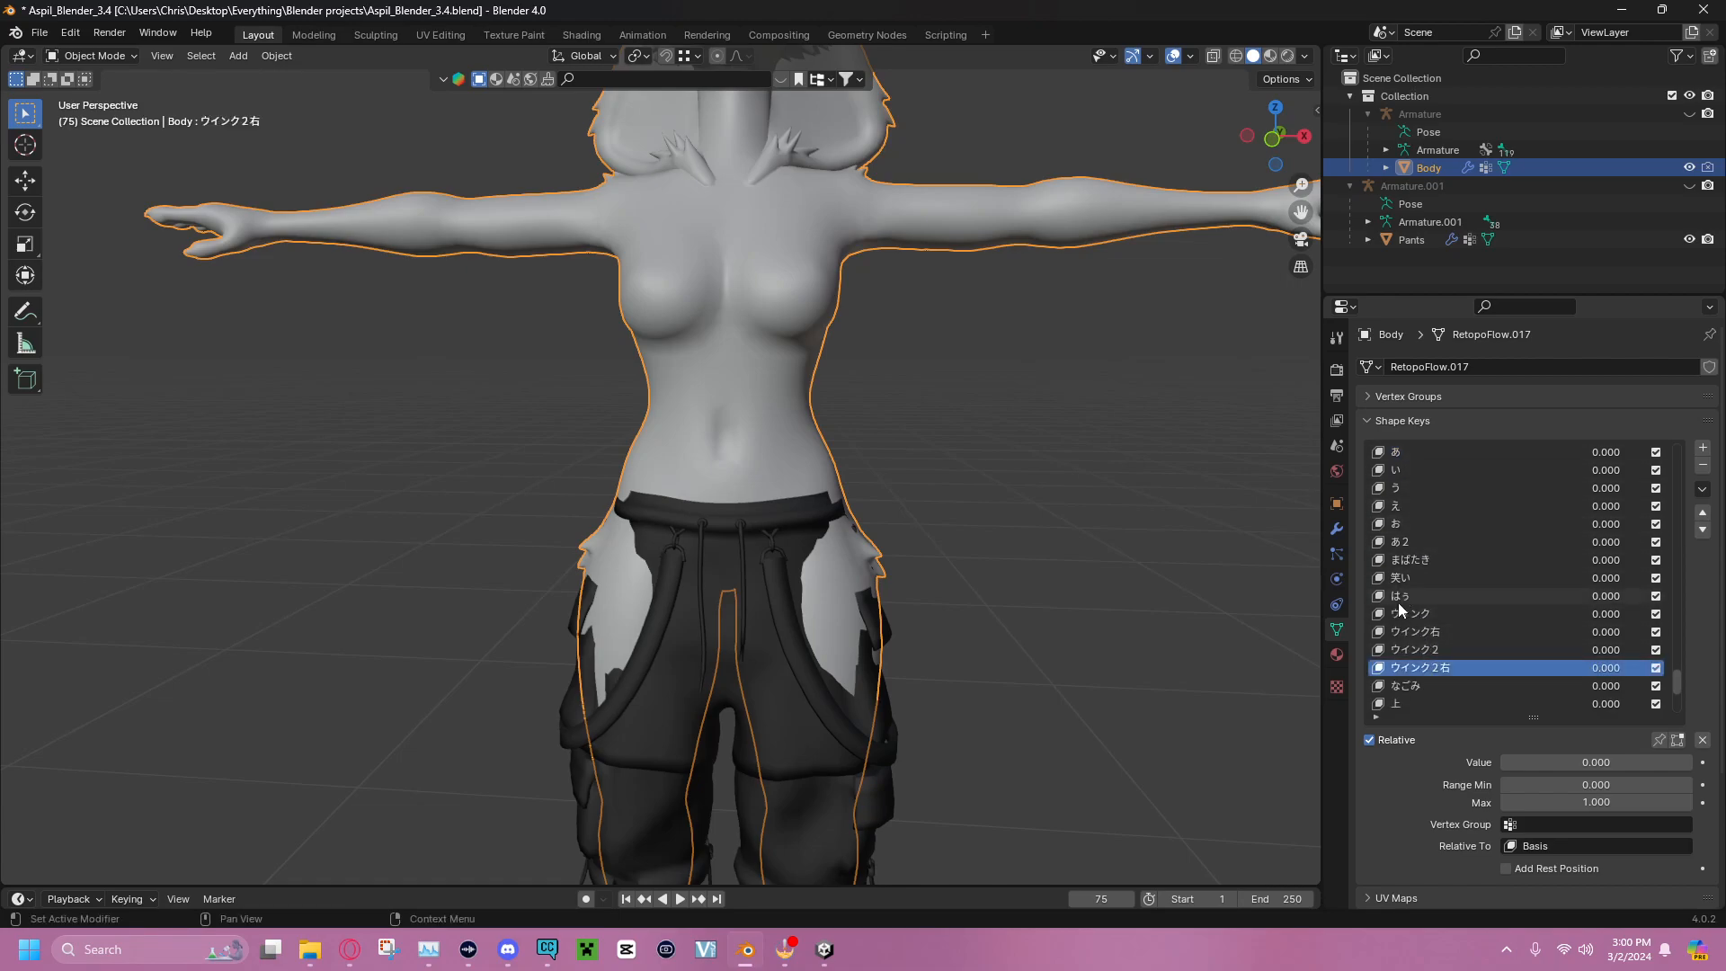
Set the Hip Larger and Butt Larger shape keys of the Body mesh to 1.000
scroll(1411, 612, up, 20)
scroll(1415, 608, up, 15)
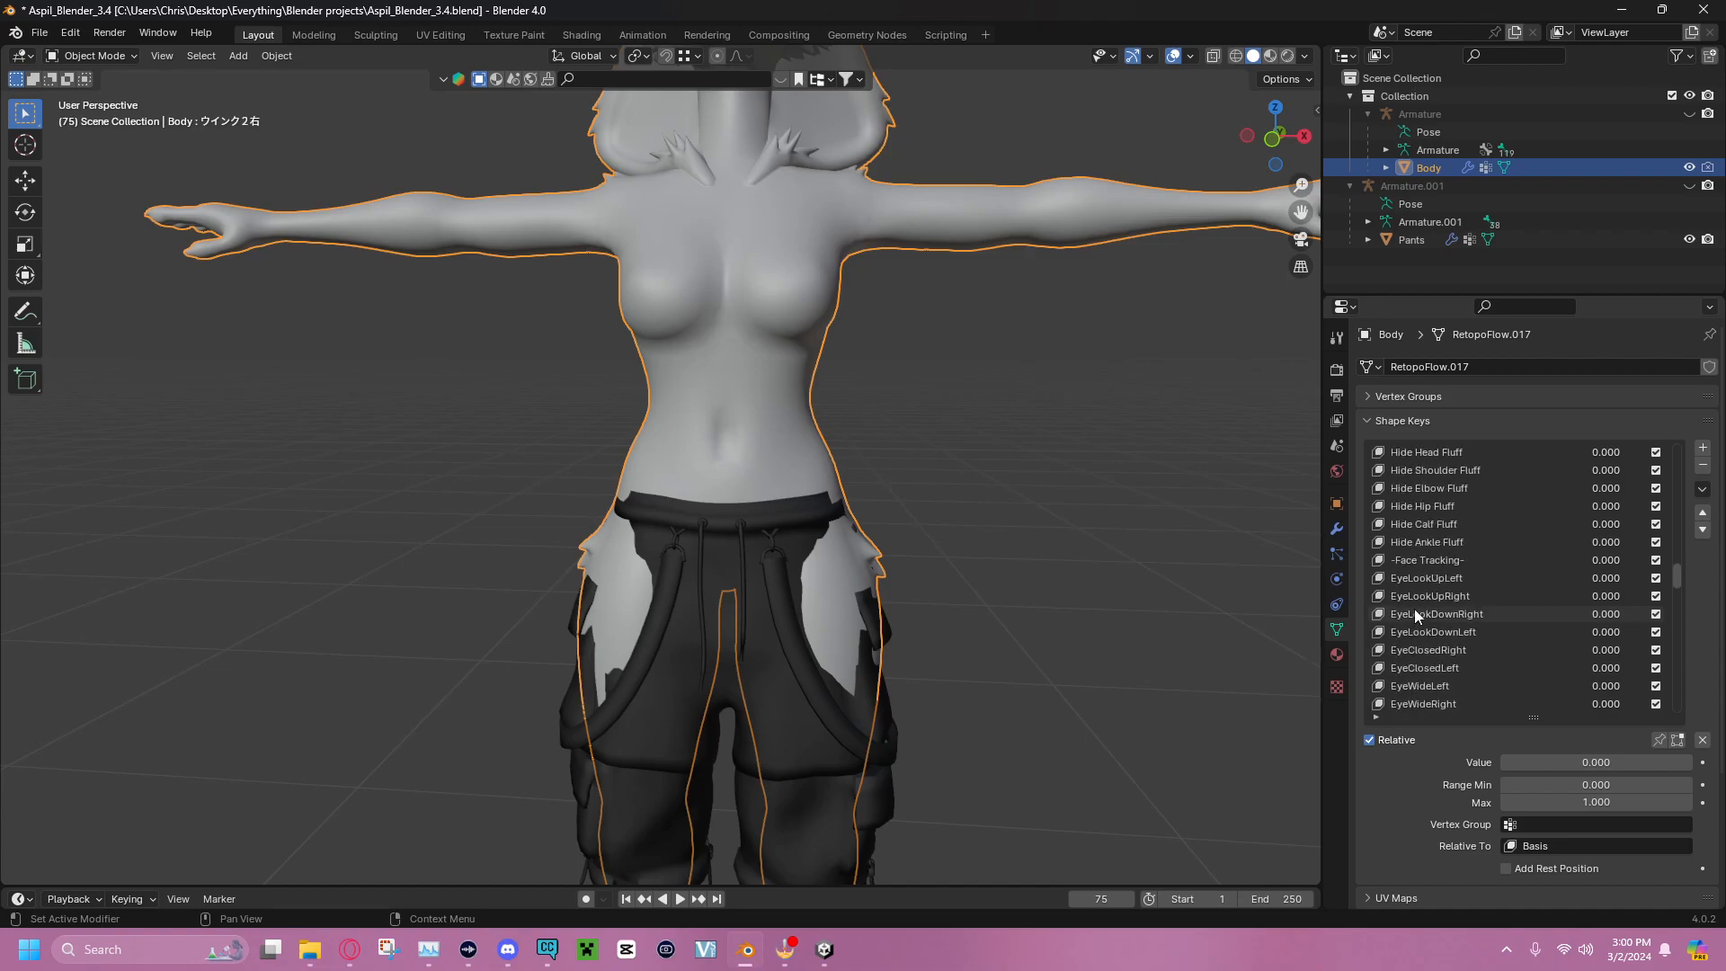
scroll(1416, 597, up, 6)
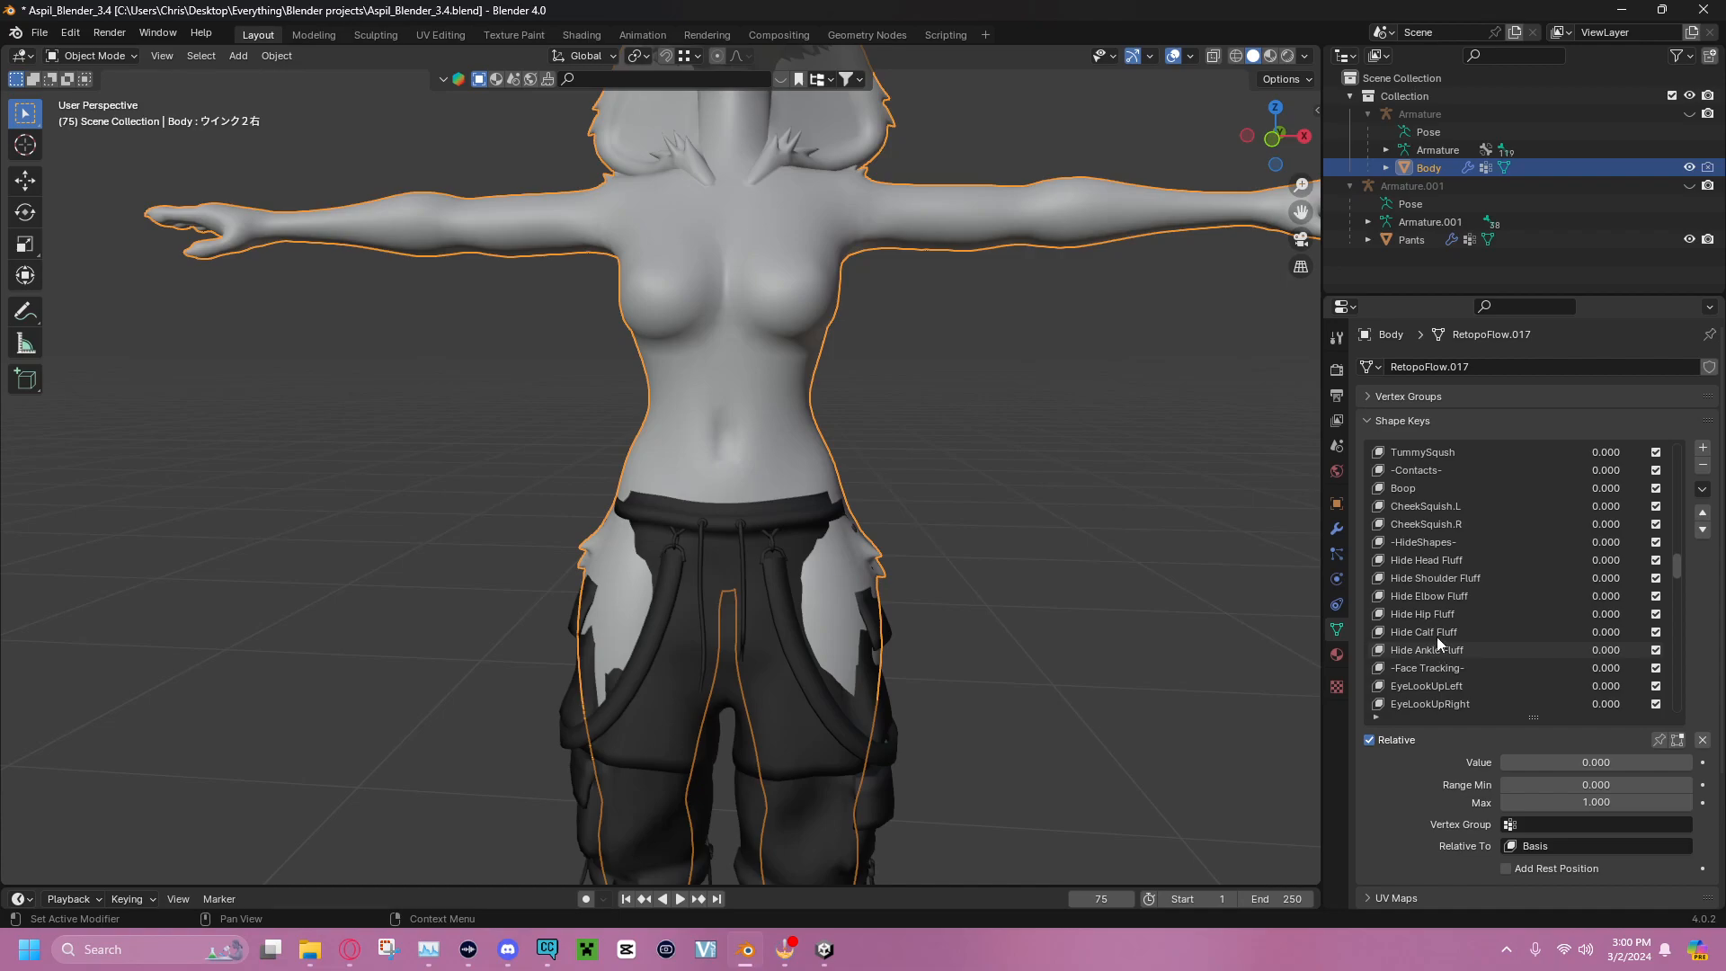
scroll(1413, 540, up, 6)
scroll(1416, 573, up, 4)
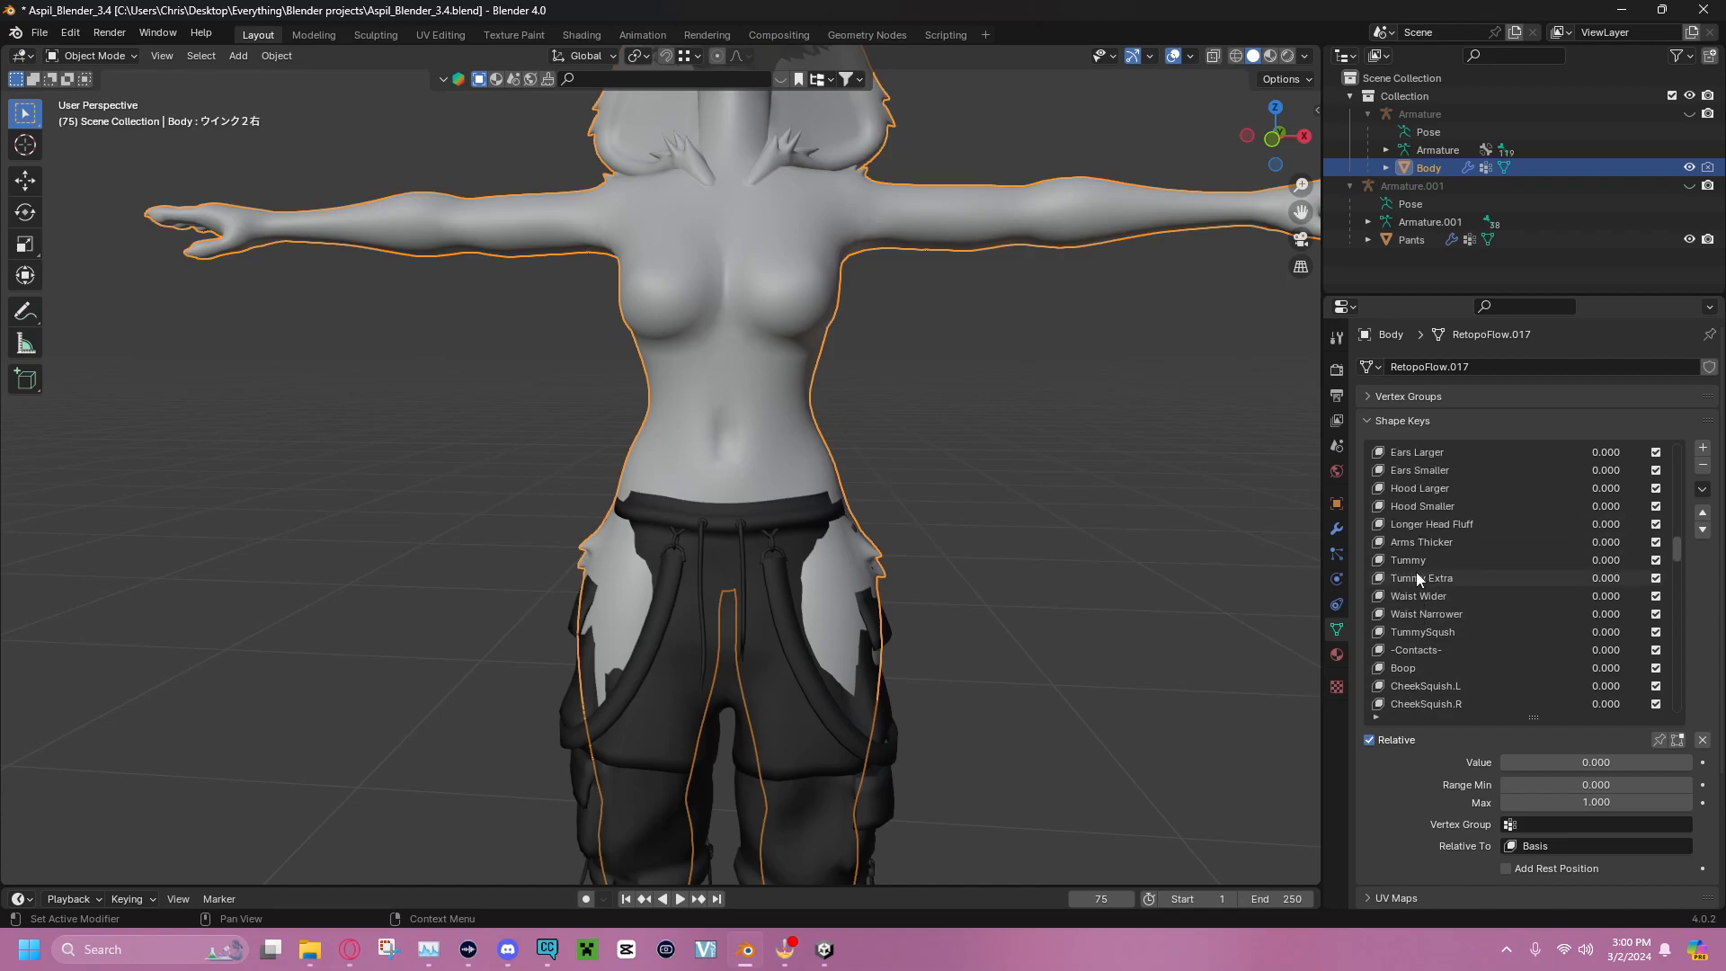
scroll(1418, 538, up, 4)
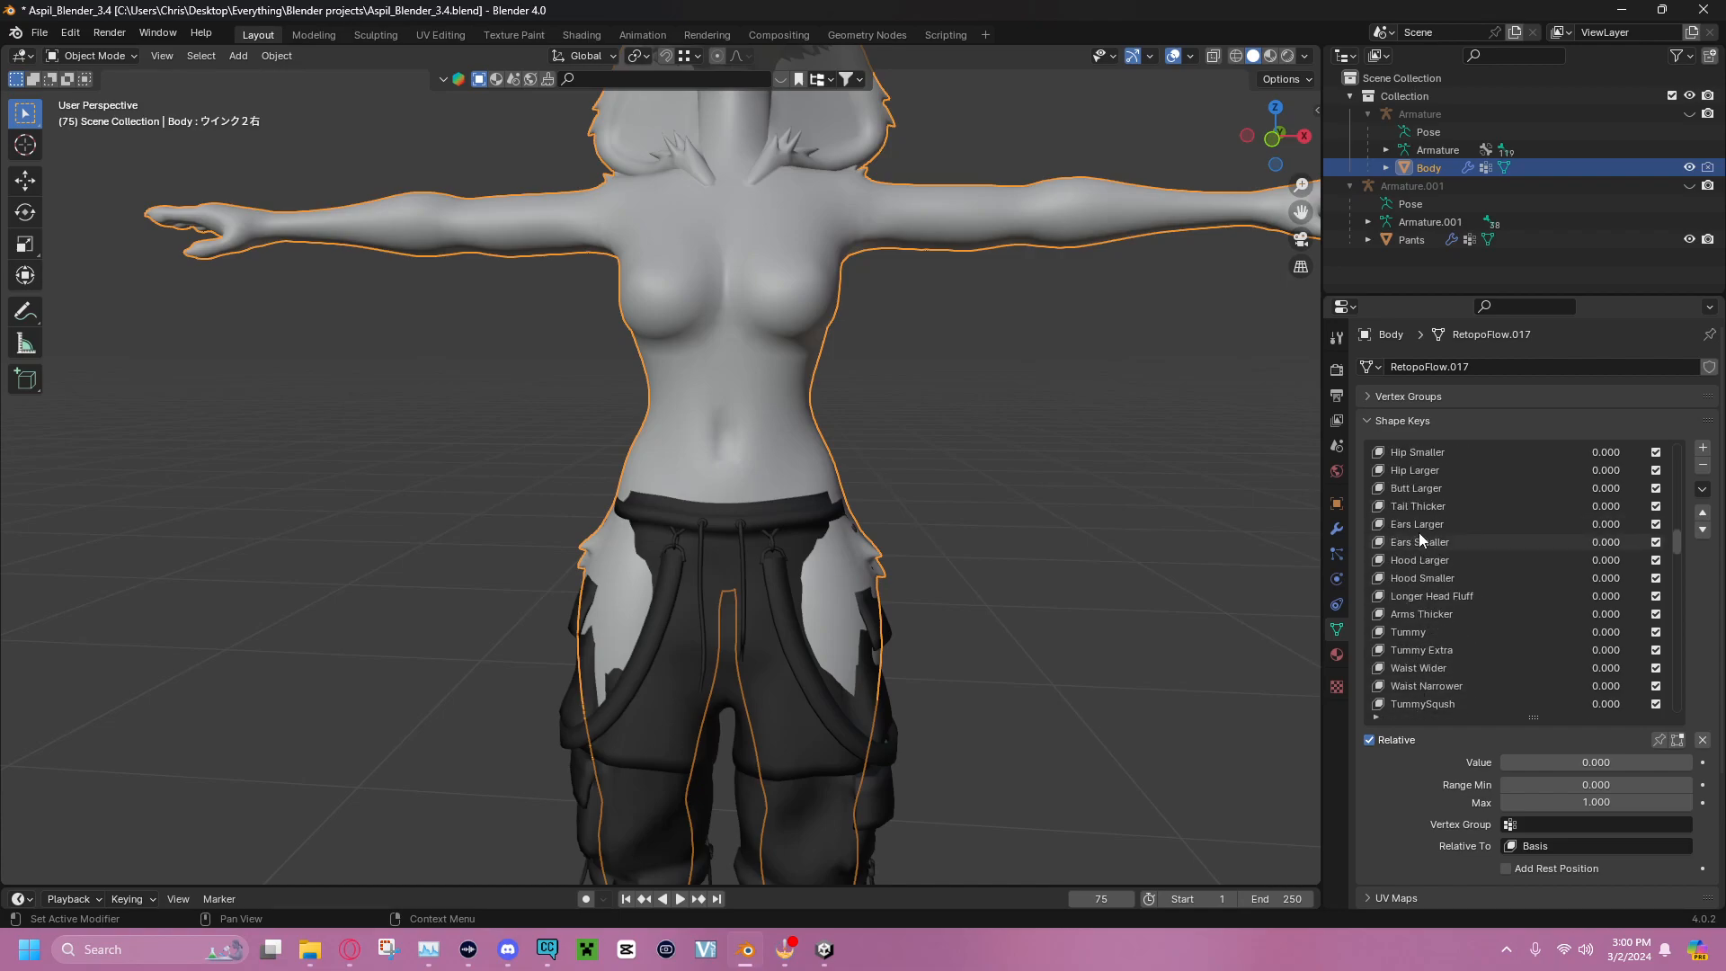
click(1431, 468)
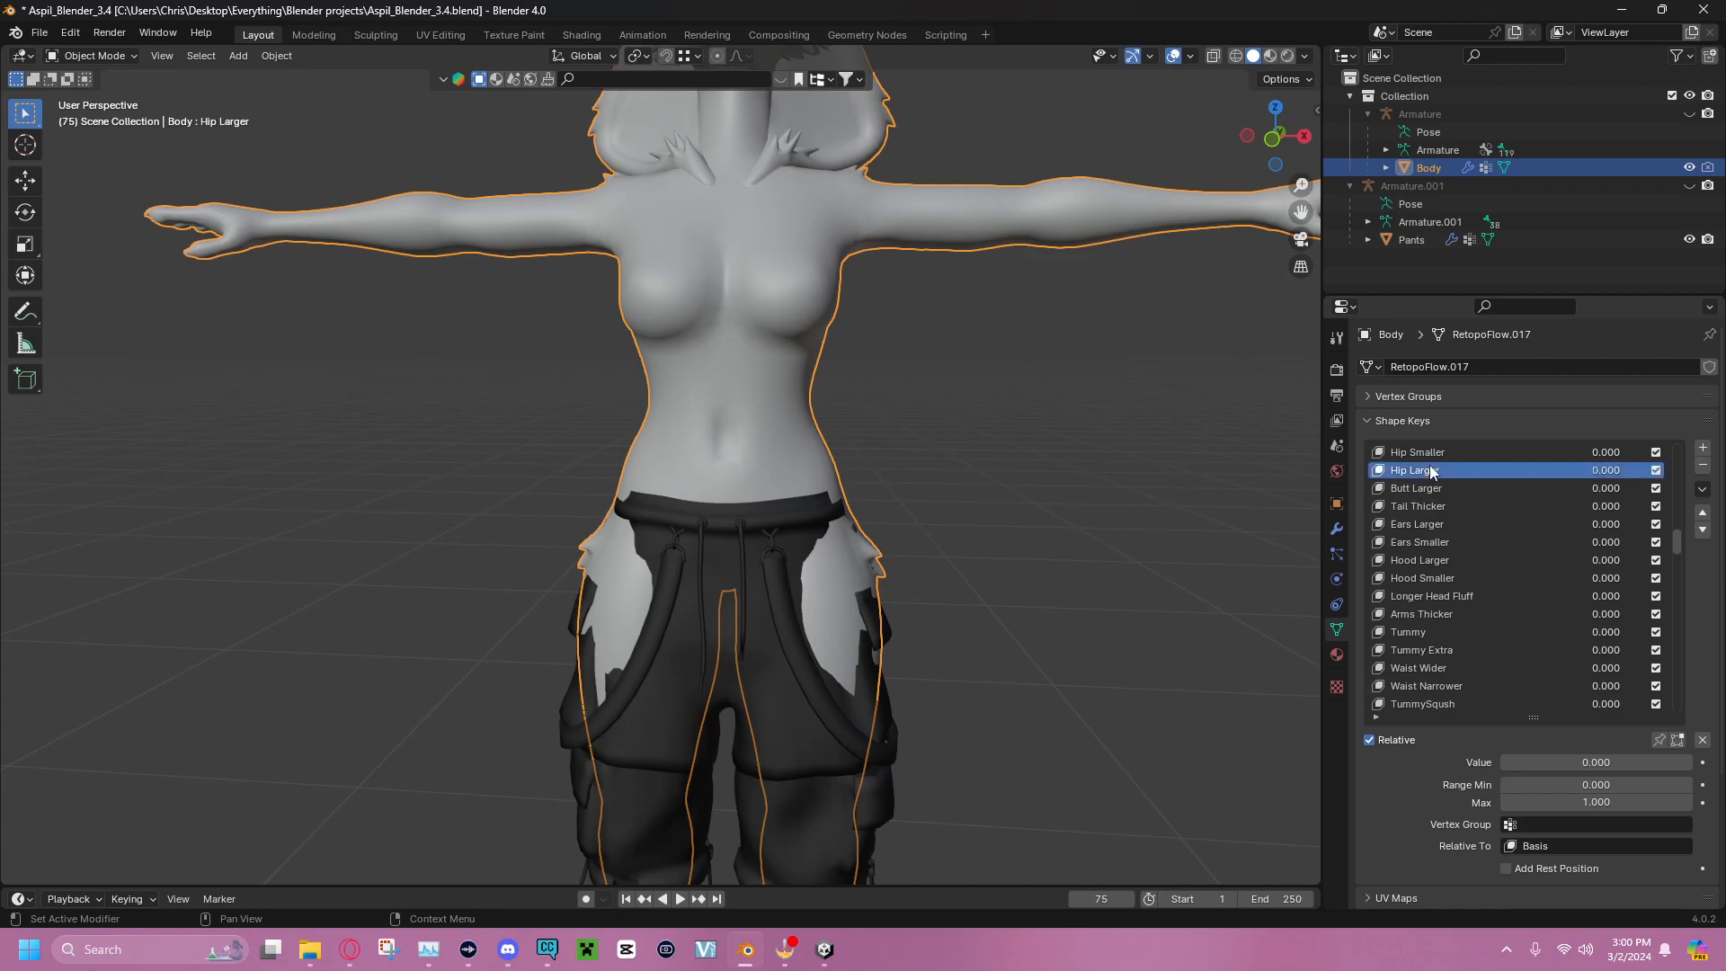
middle_drag(962, 430, 1168, 418)
drag(1609, 477, 1699, 476)
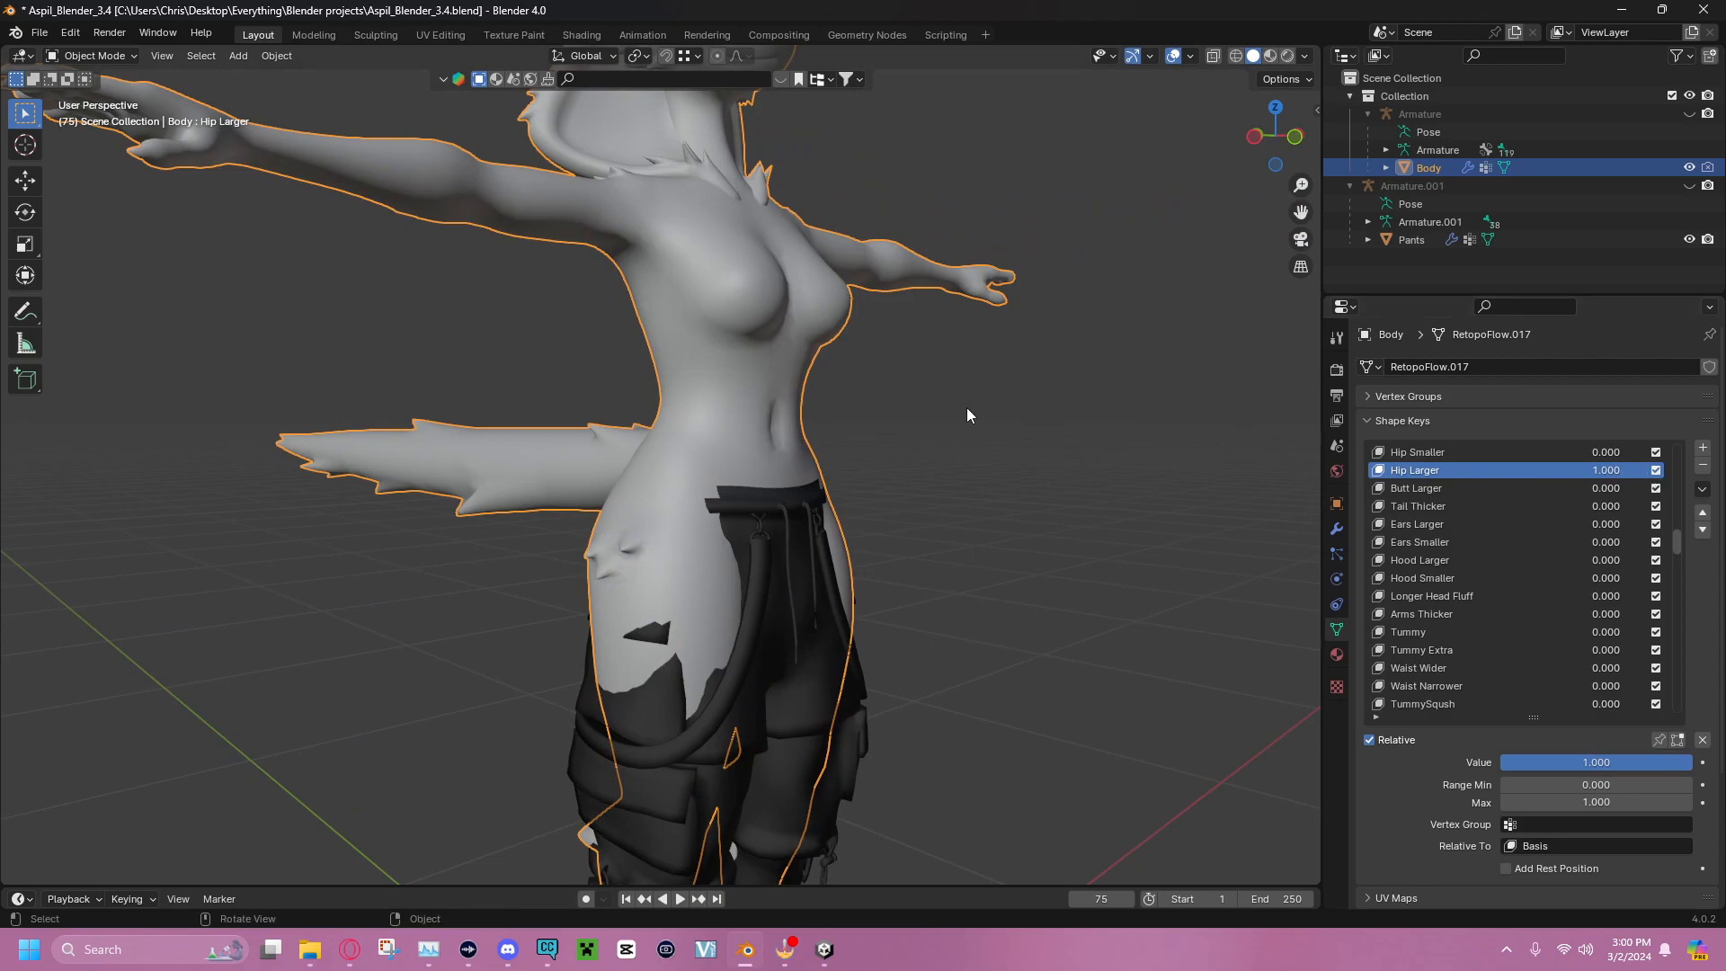
middle_drag(966, 408, 747, 417)
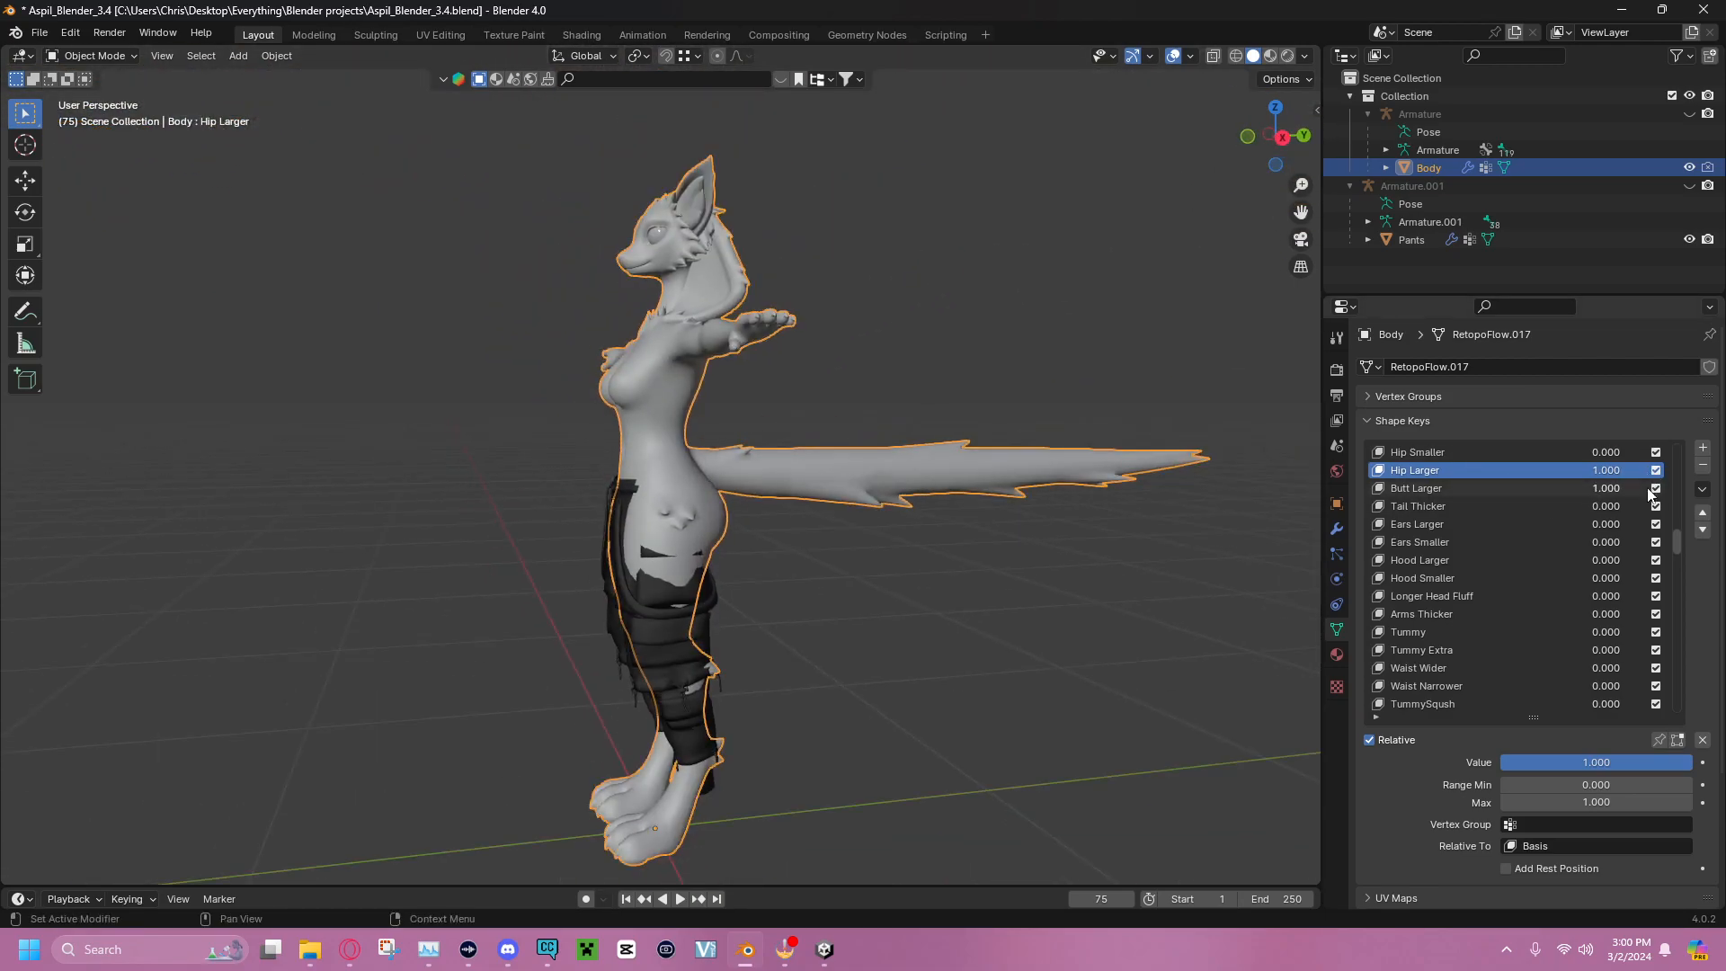
Examine how the pants fit around the enlarged hips and buttocks from the front and sides
middle_drag(889, 559, 845, 449)
scroll(1546, 563, up, 5)
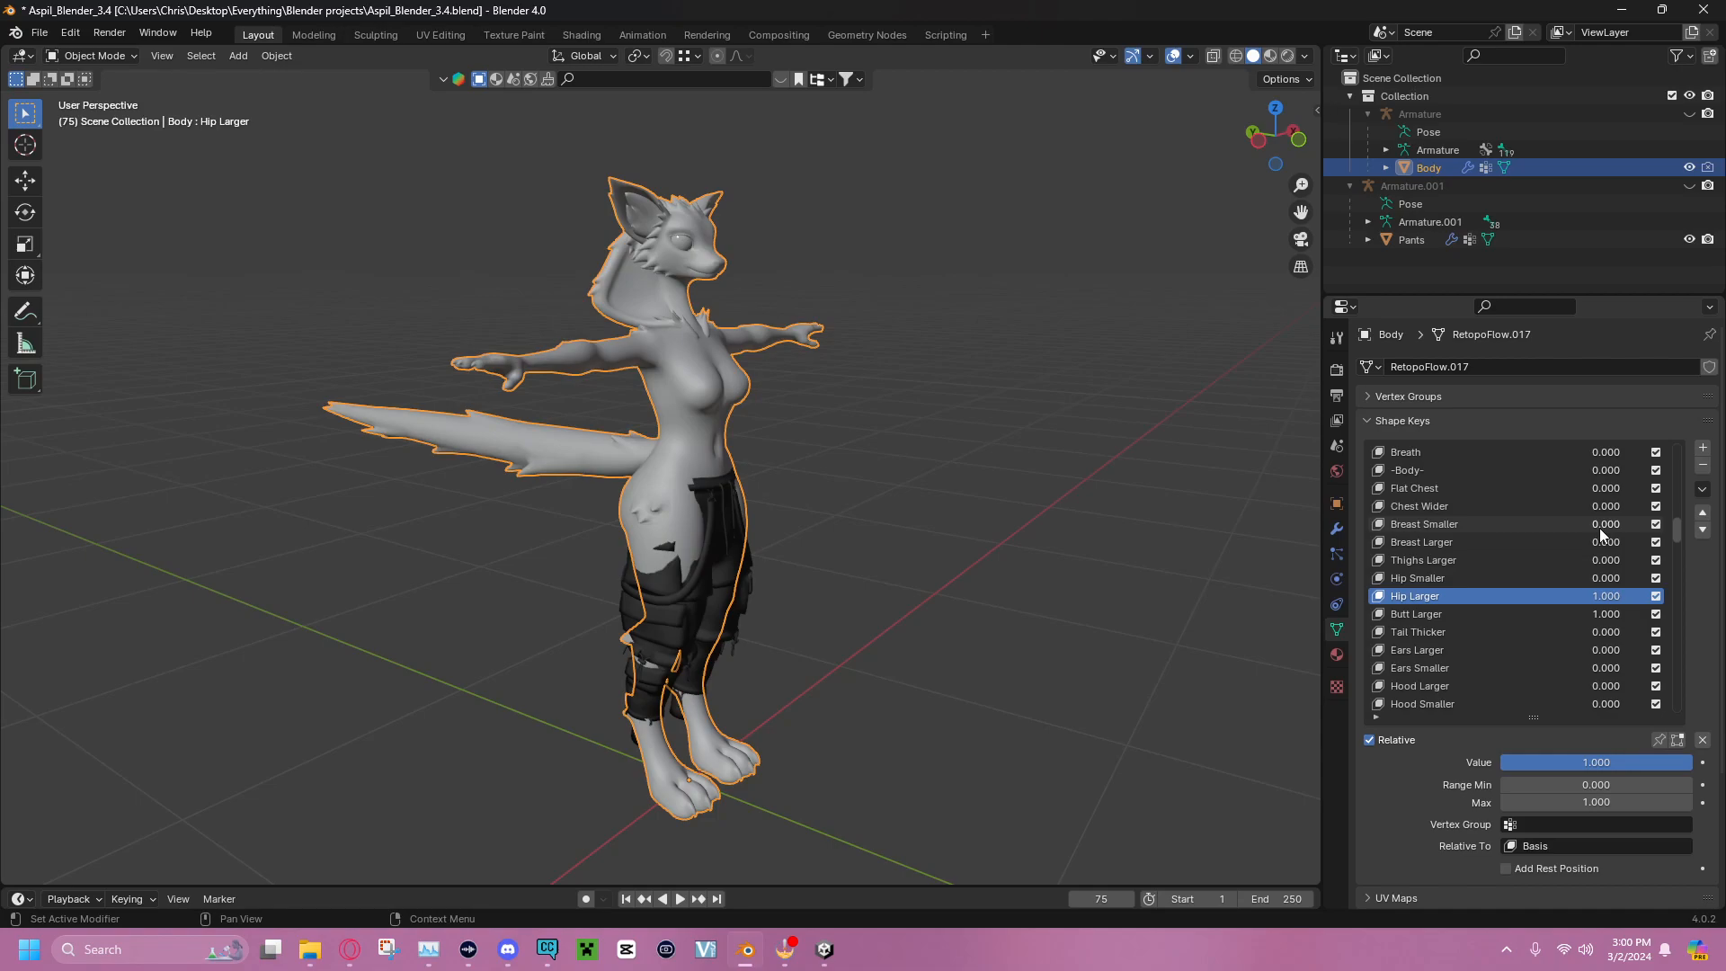
middle_drag(953, 386, 984, 463)
scroll(1411, 607, down, 3)
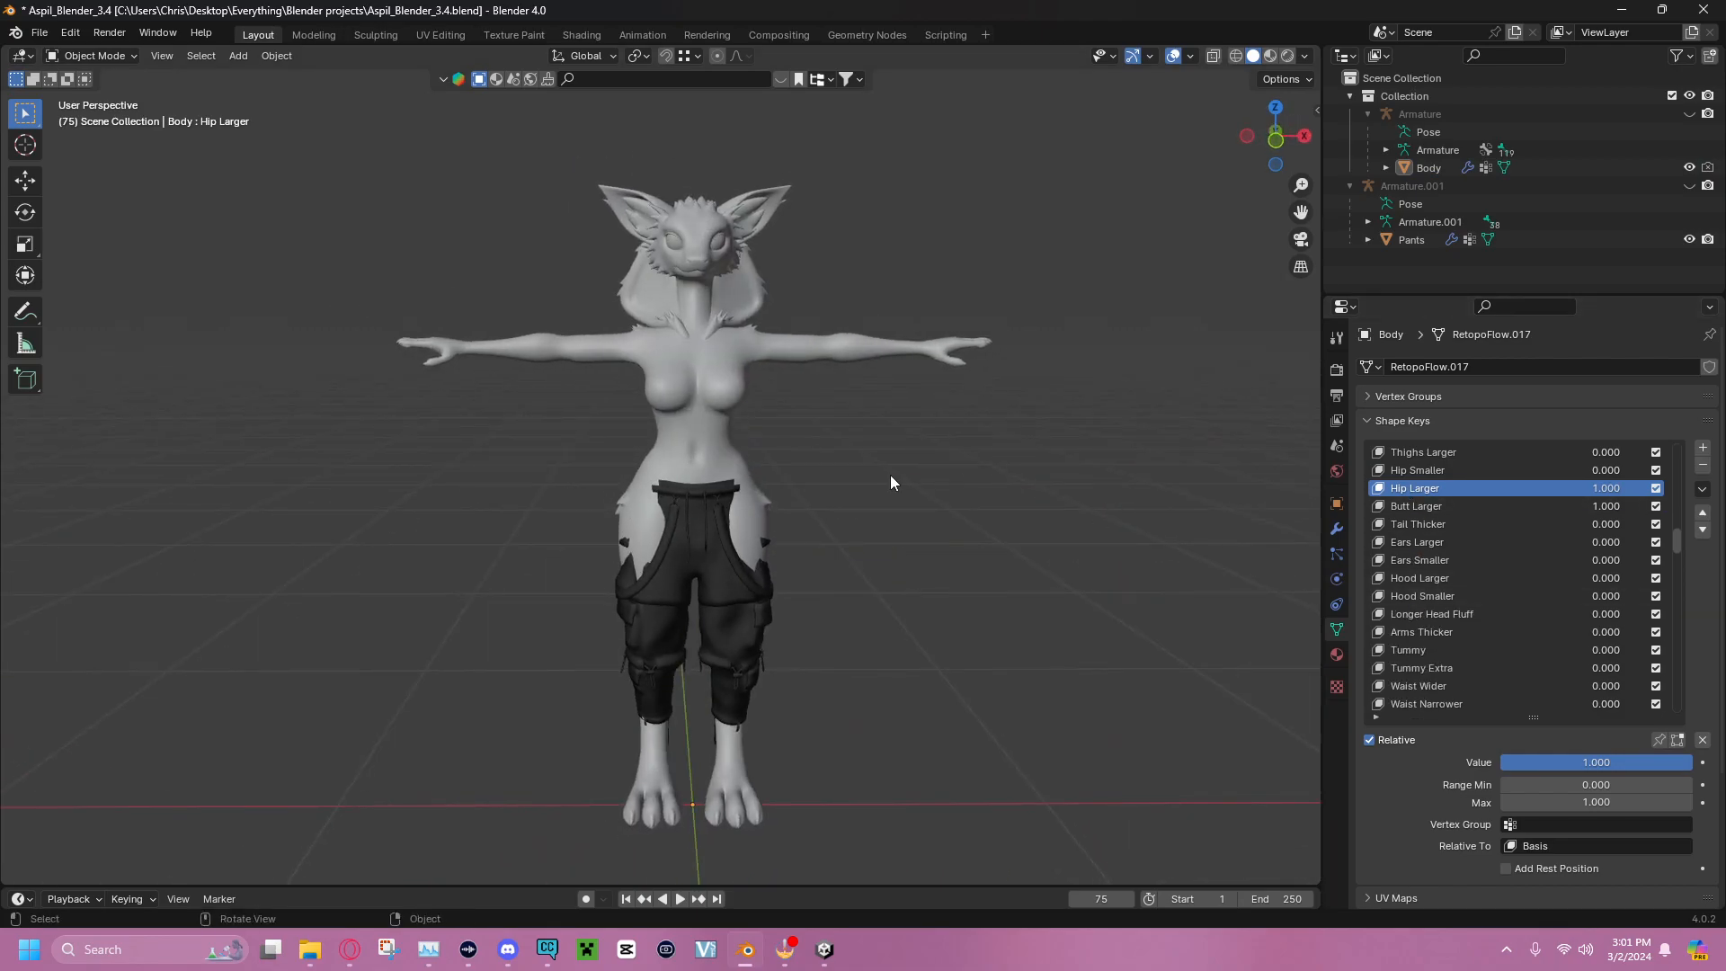
scroll(888, 477, up, 3)
scroll(988, 525, down, 3)
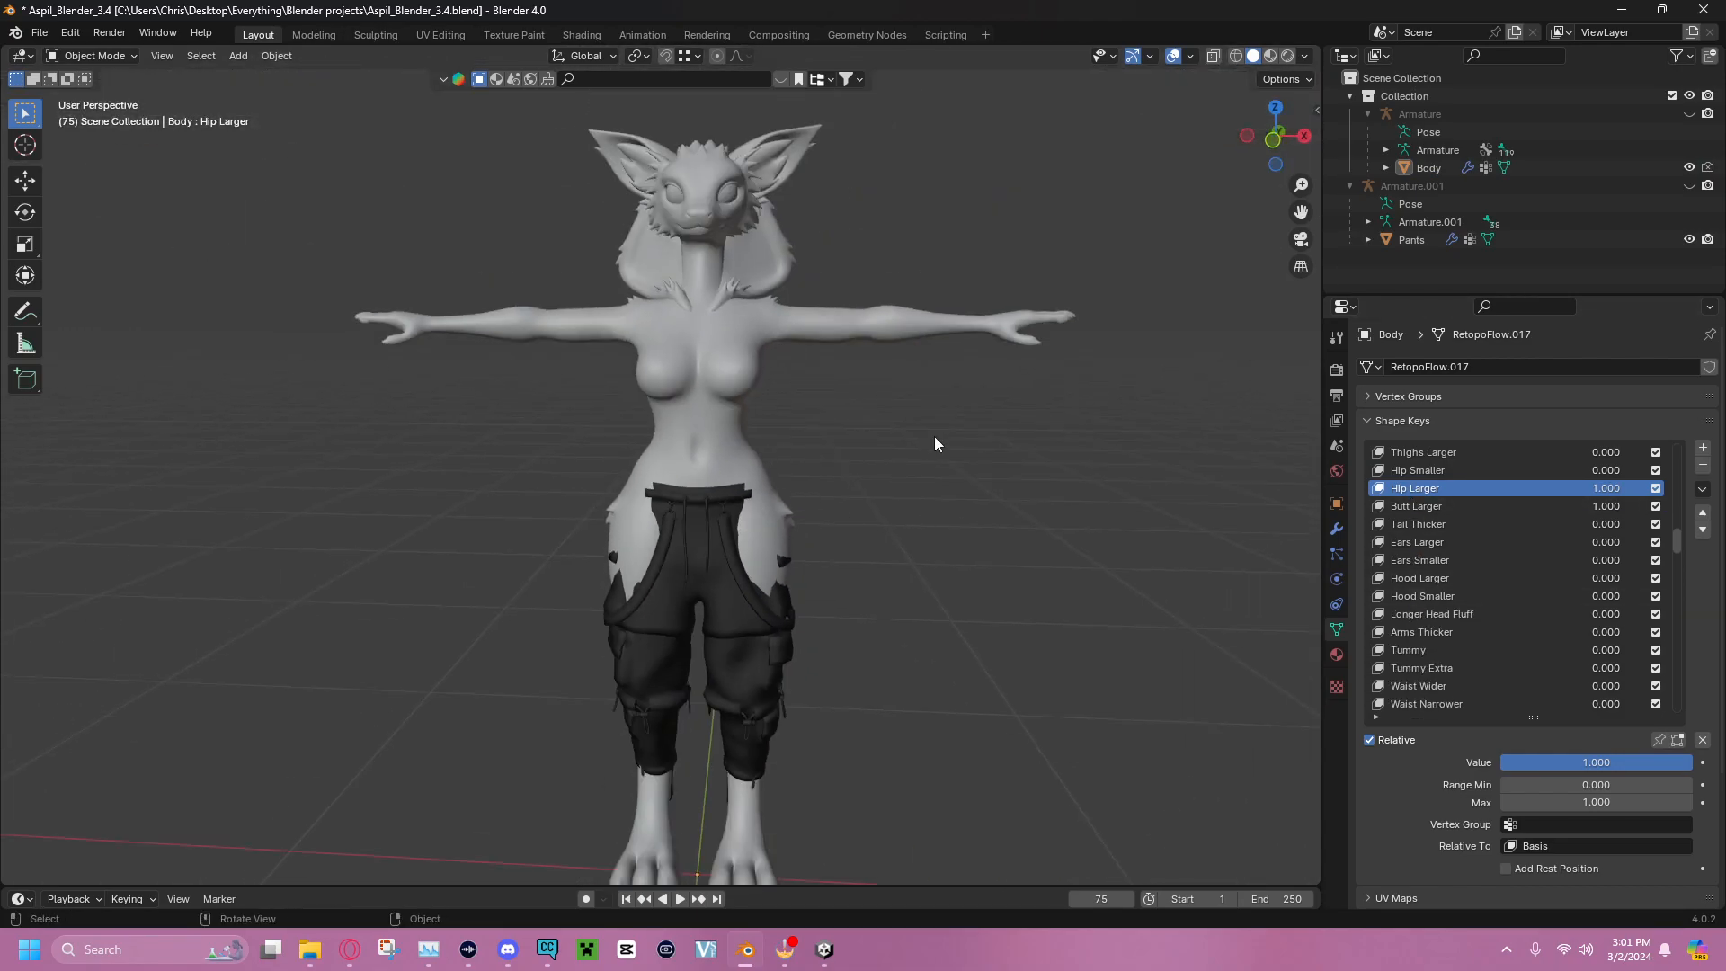
middle_drag(942, 439, 670, 416)
middle_drag(626, 289, 779, 338)
Select the Pants object and switch it to Sculpt Mode
click(644, 490)
middle_drag(644, 490, 1093, 505)
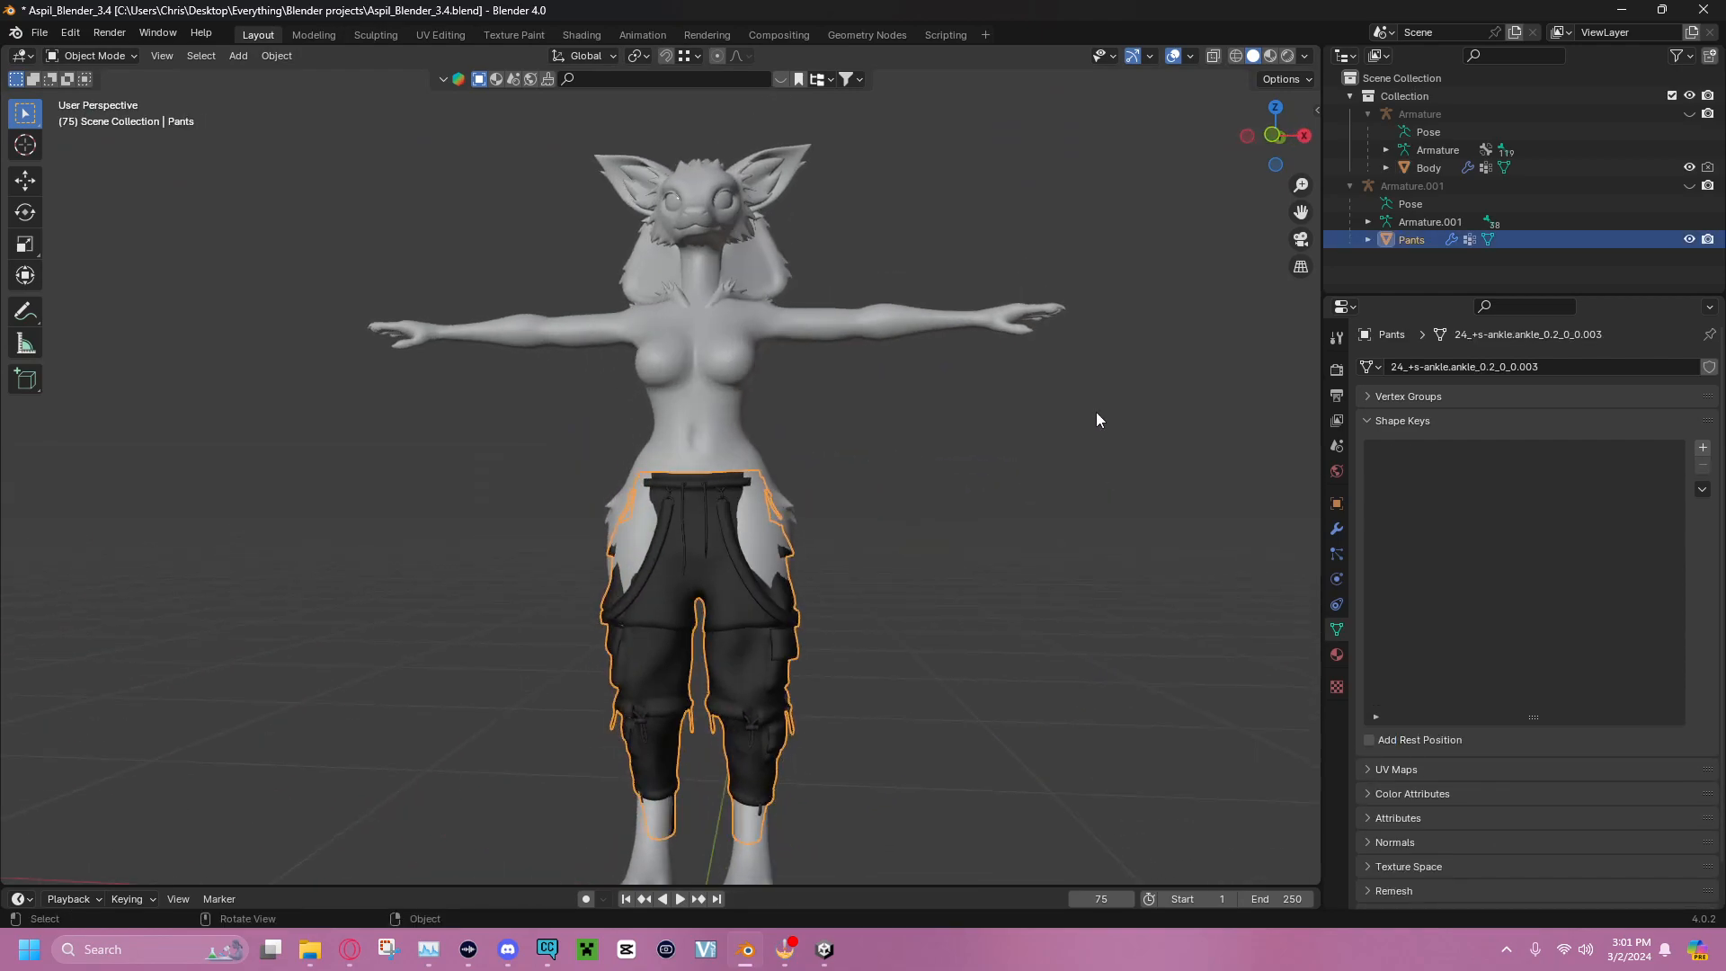
click(117, 56)
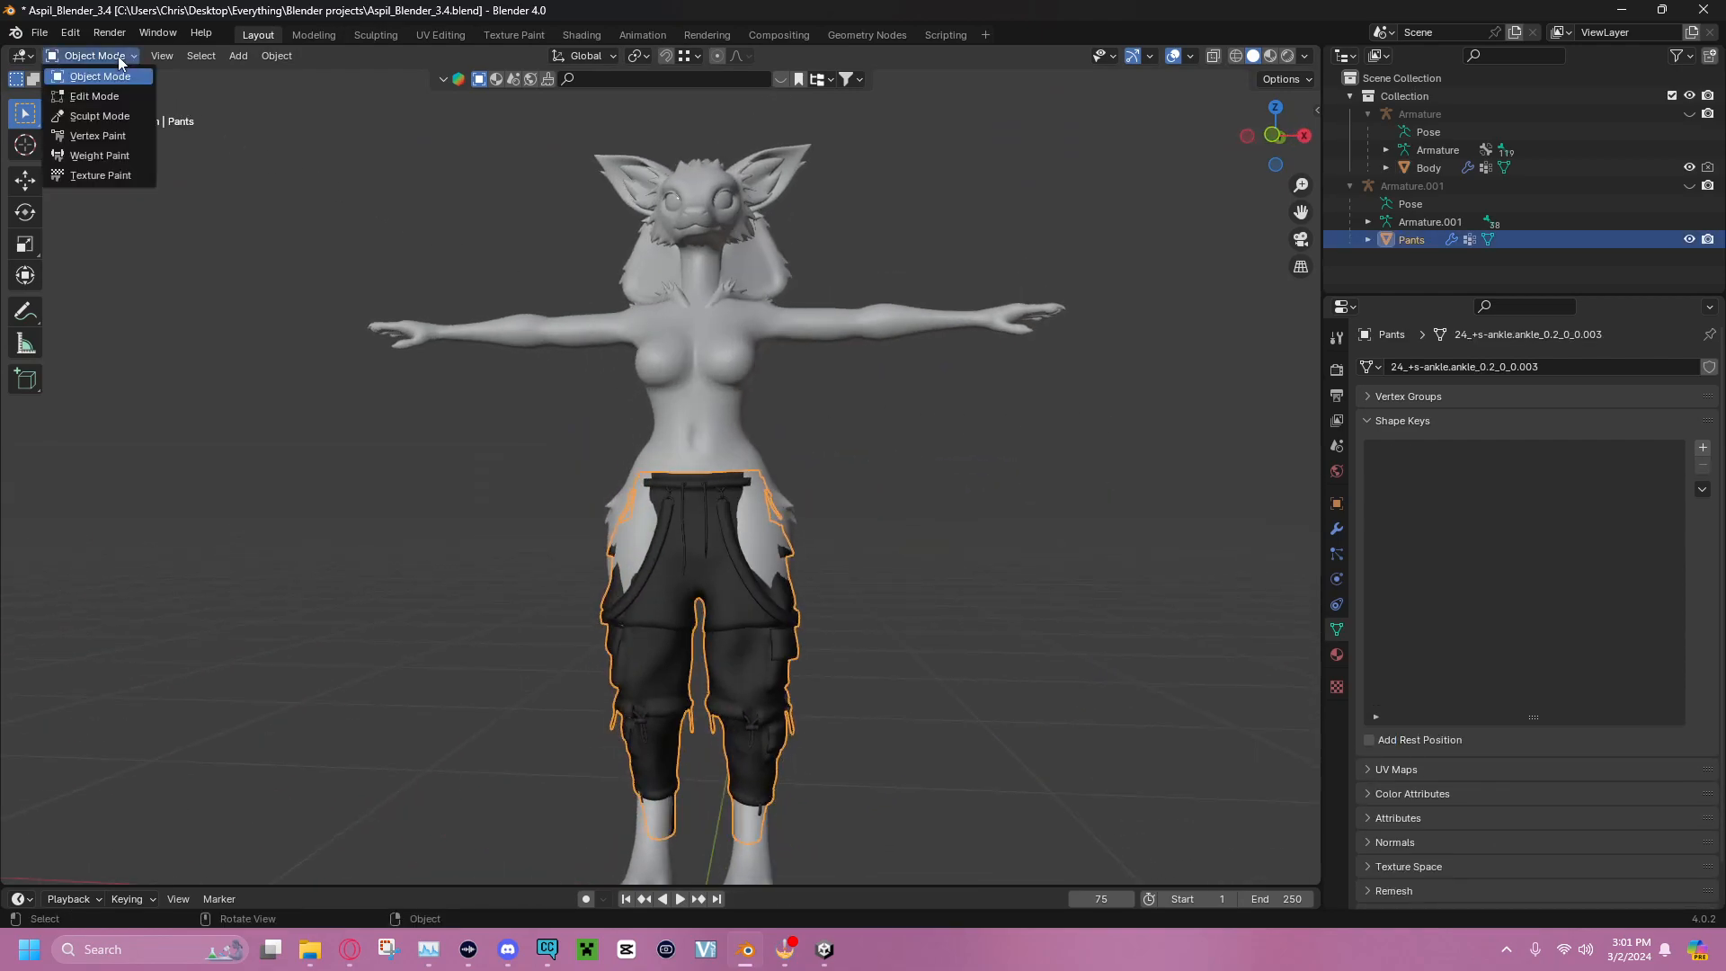
click(869, 334)
click(1419, 241)
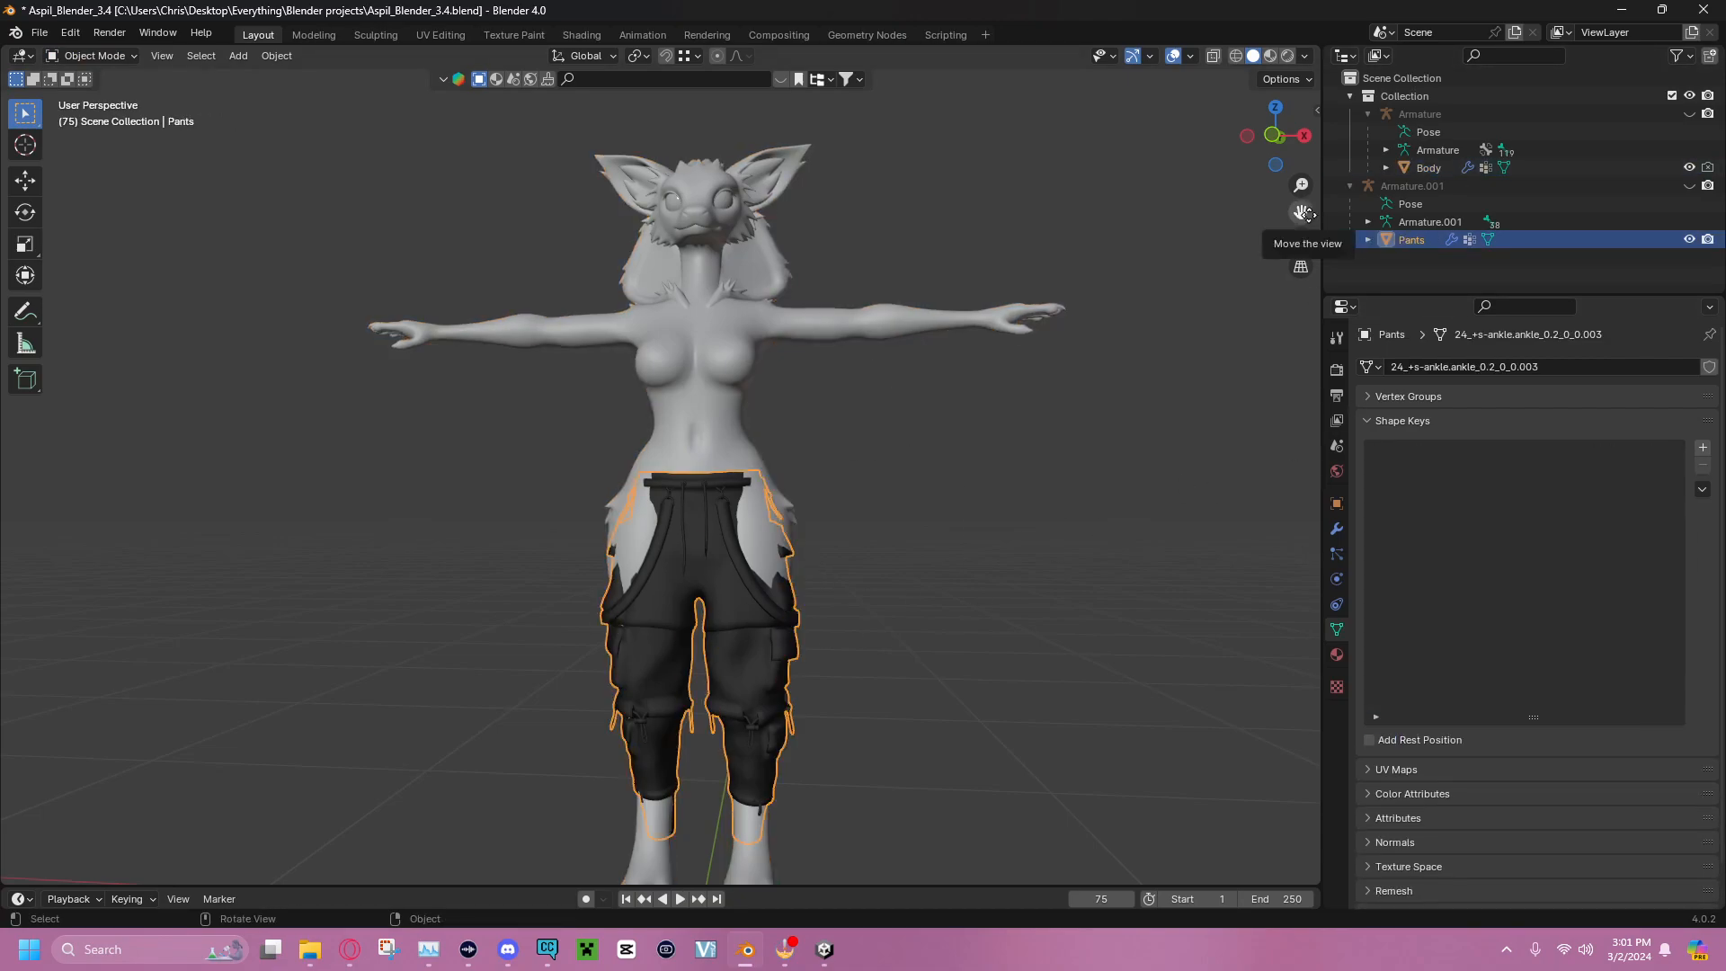
scroll(752, 572, up, 4)
scroll(715, 500, down, 4)
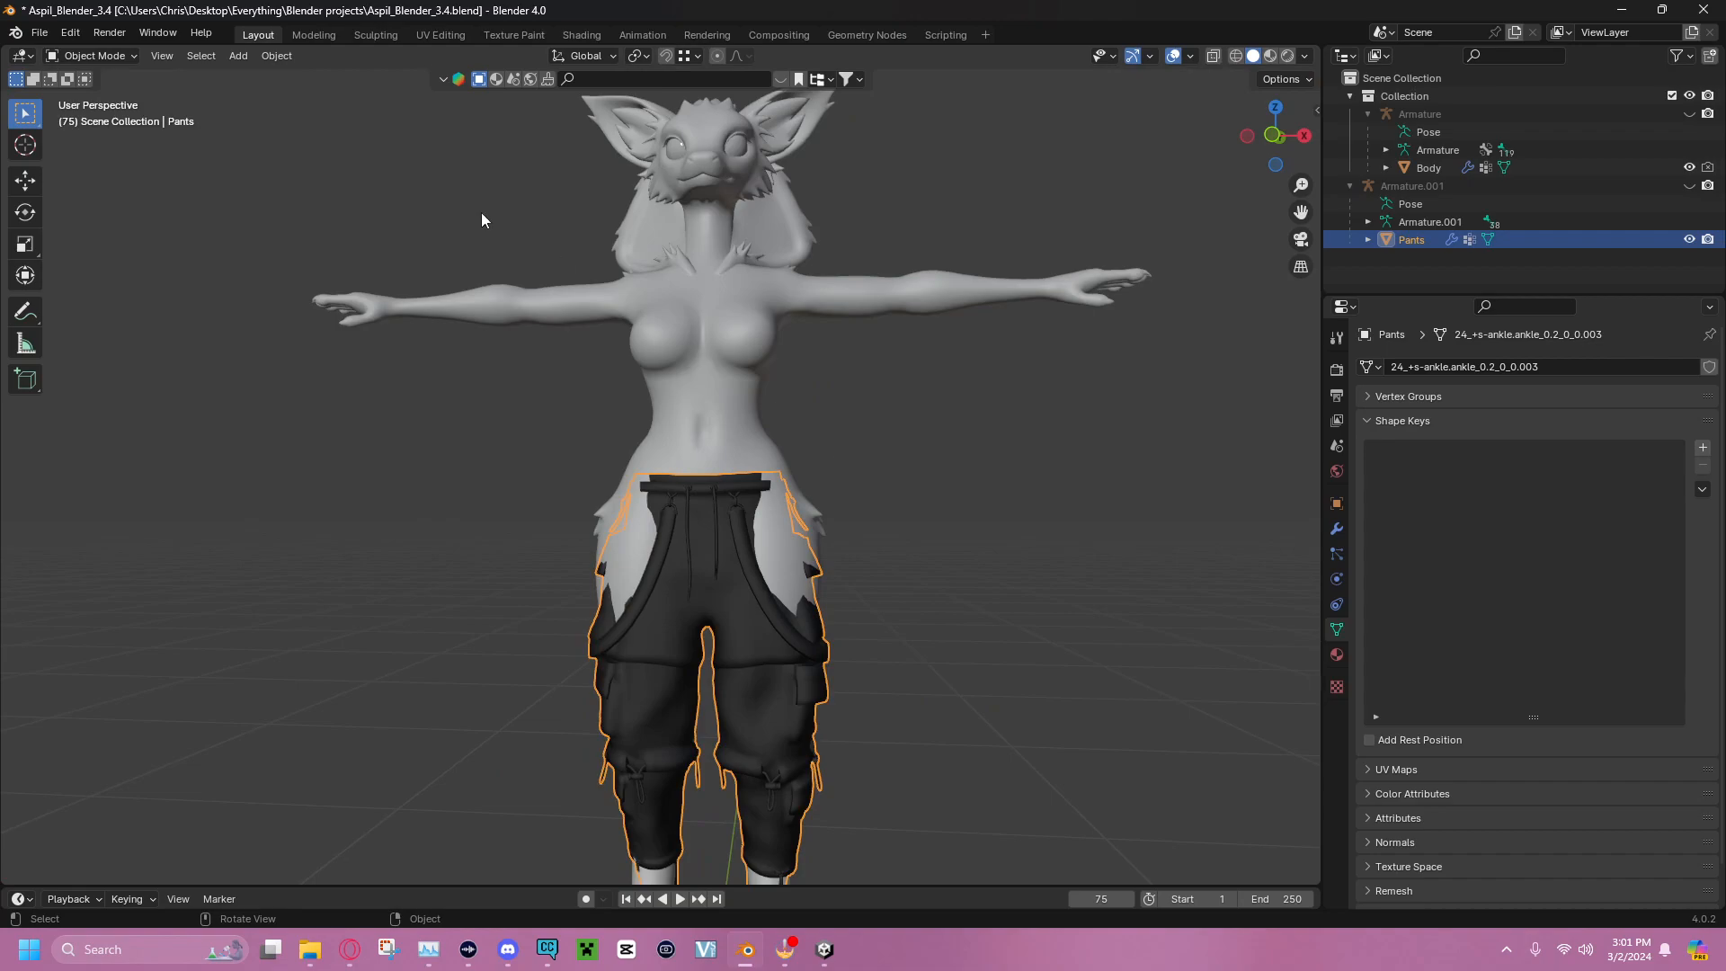
click(115, 57)
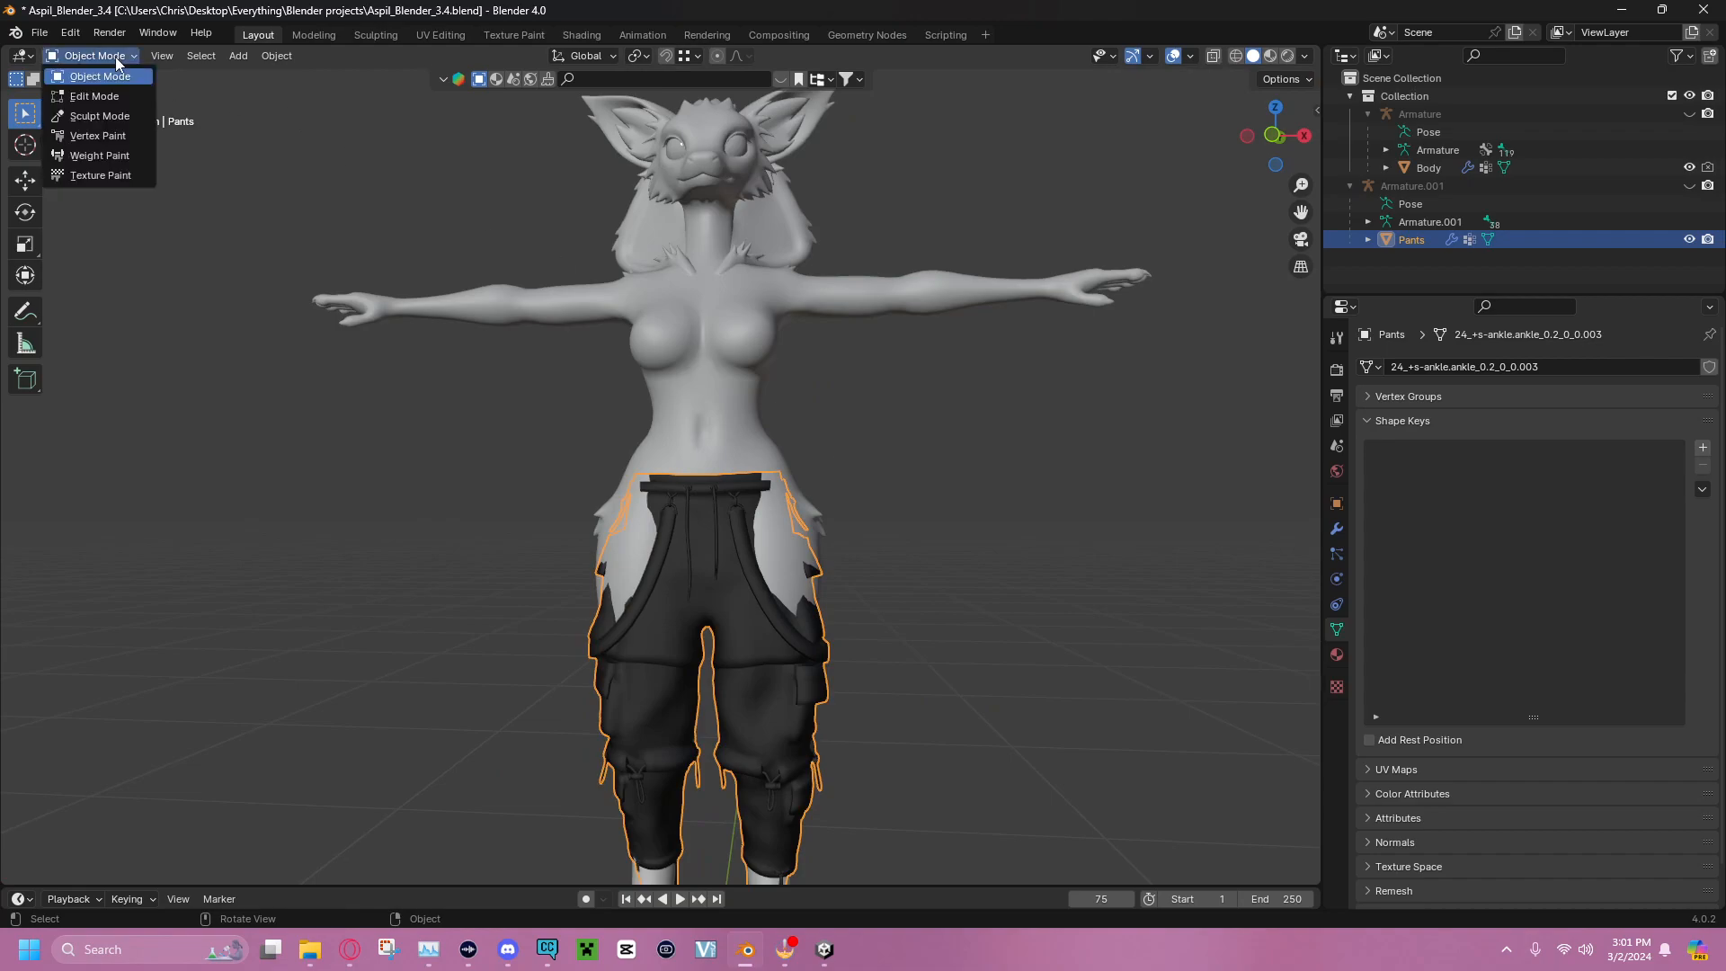
click(116, 119)
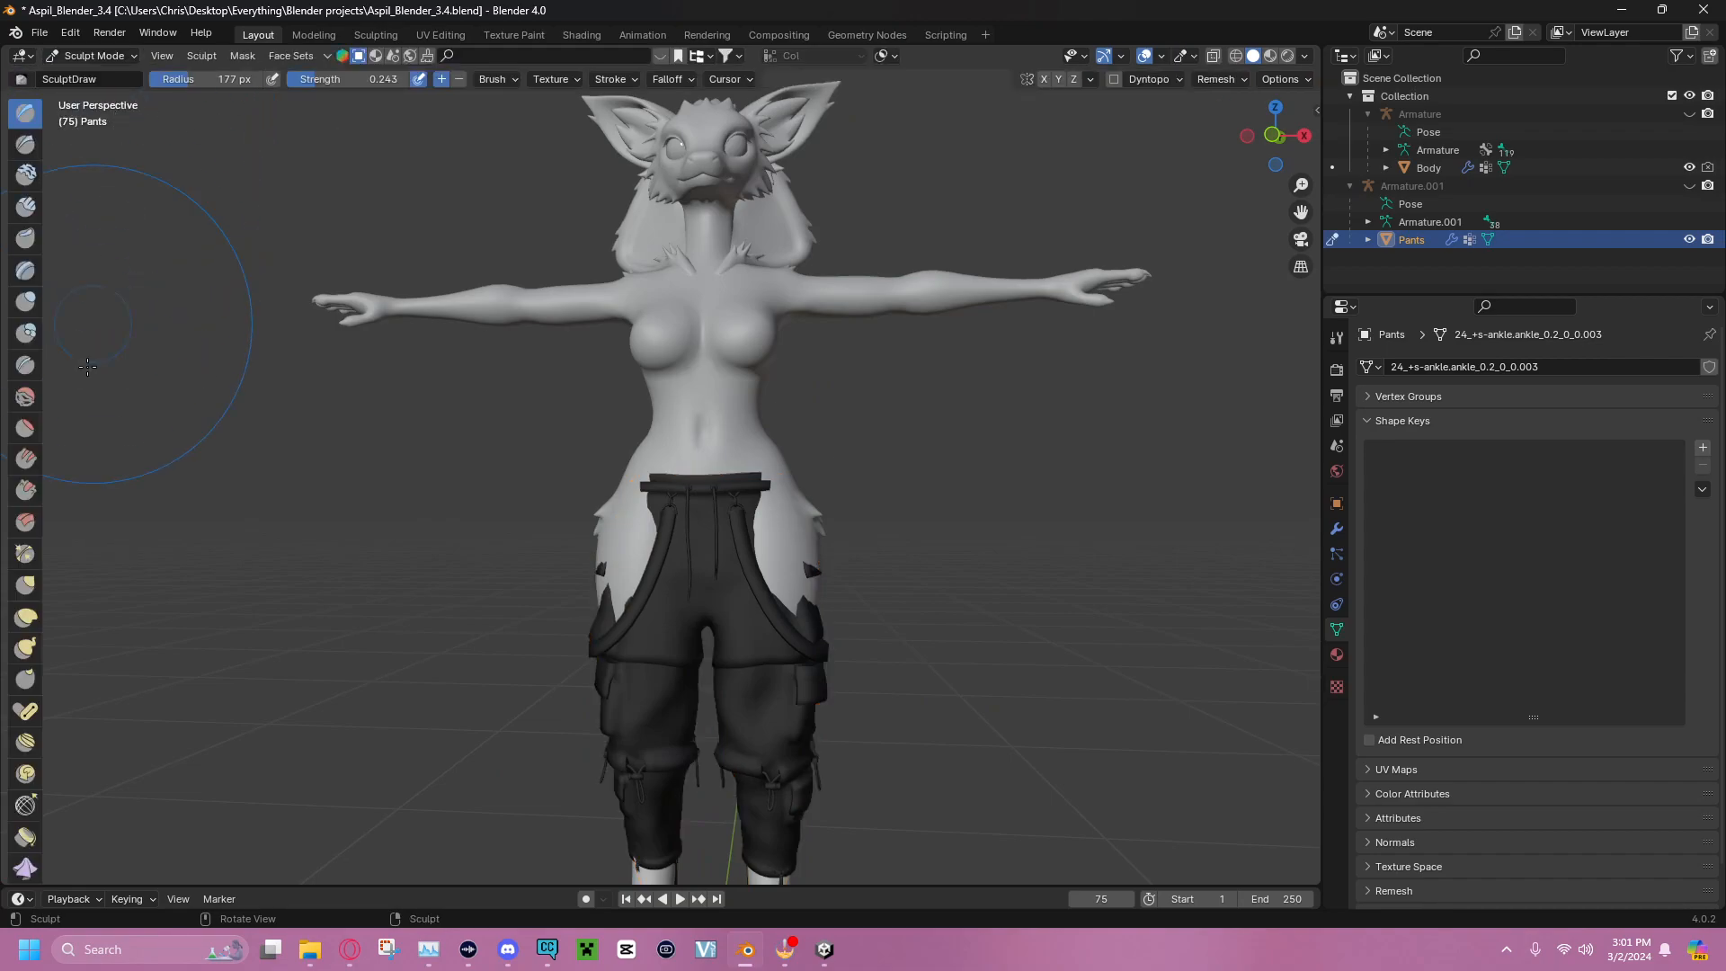
Choose the Elastic Deform brush with a 95 px radius and enable X-axis mirroring for sculpting the pants
click(32, 616)
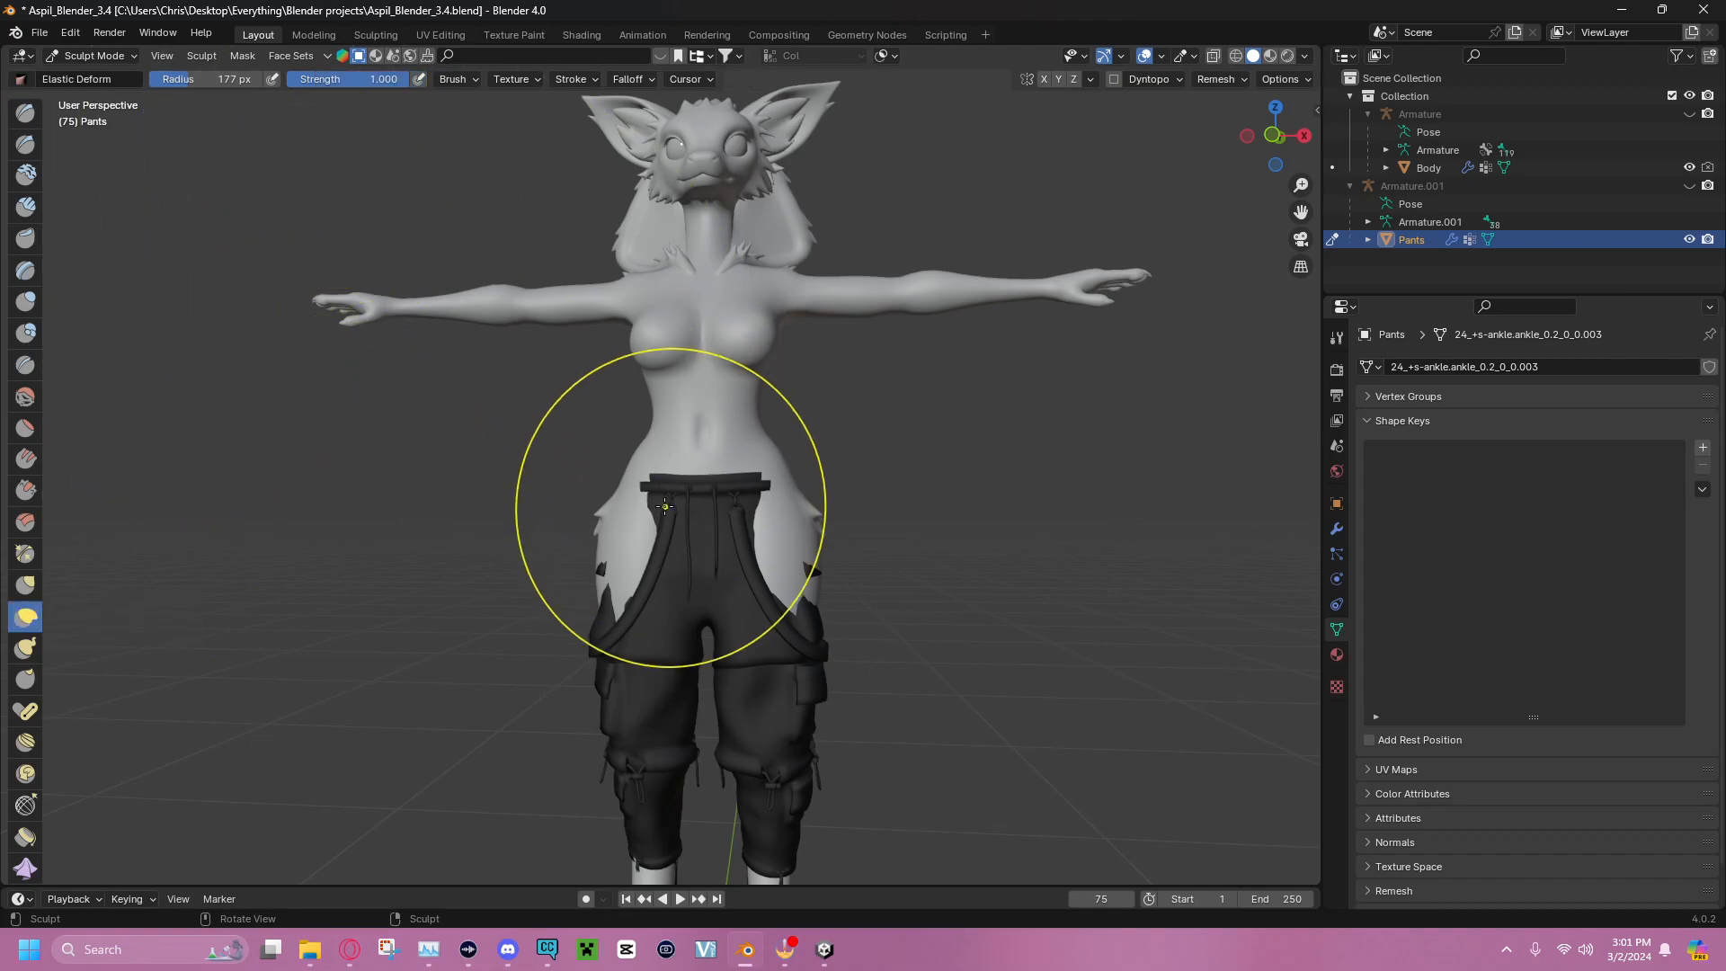
scroll(756, 395, up, 5)
middle_drag(604, 485, 809, 261)
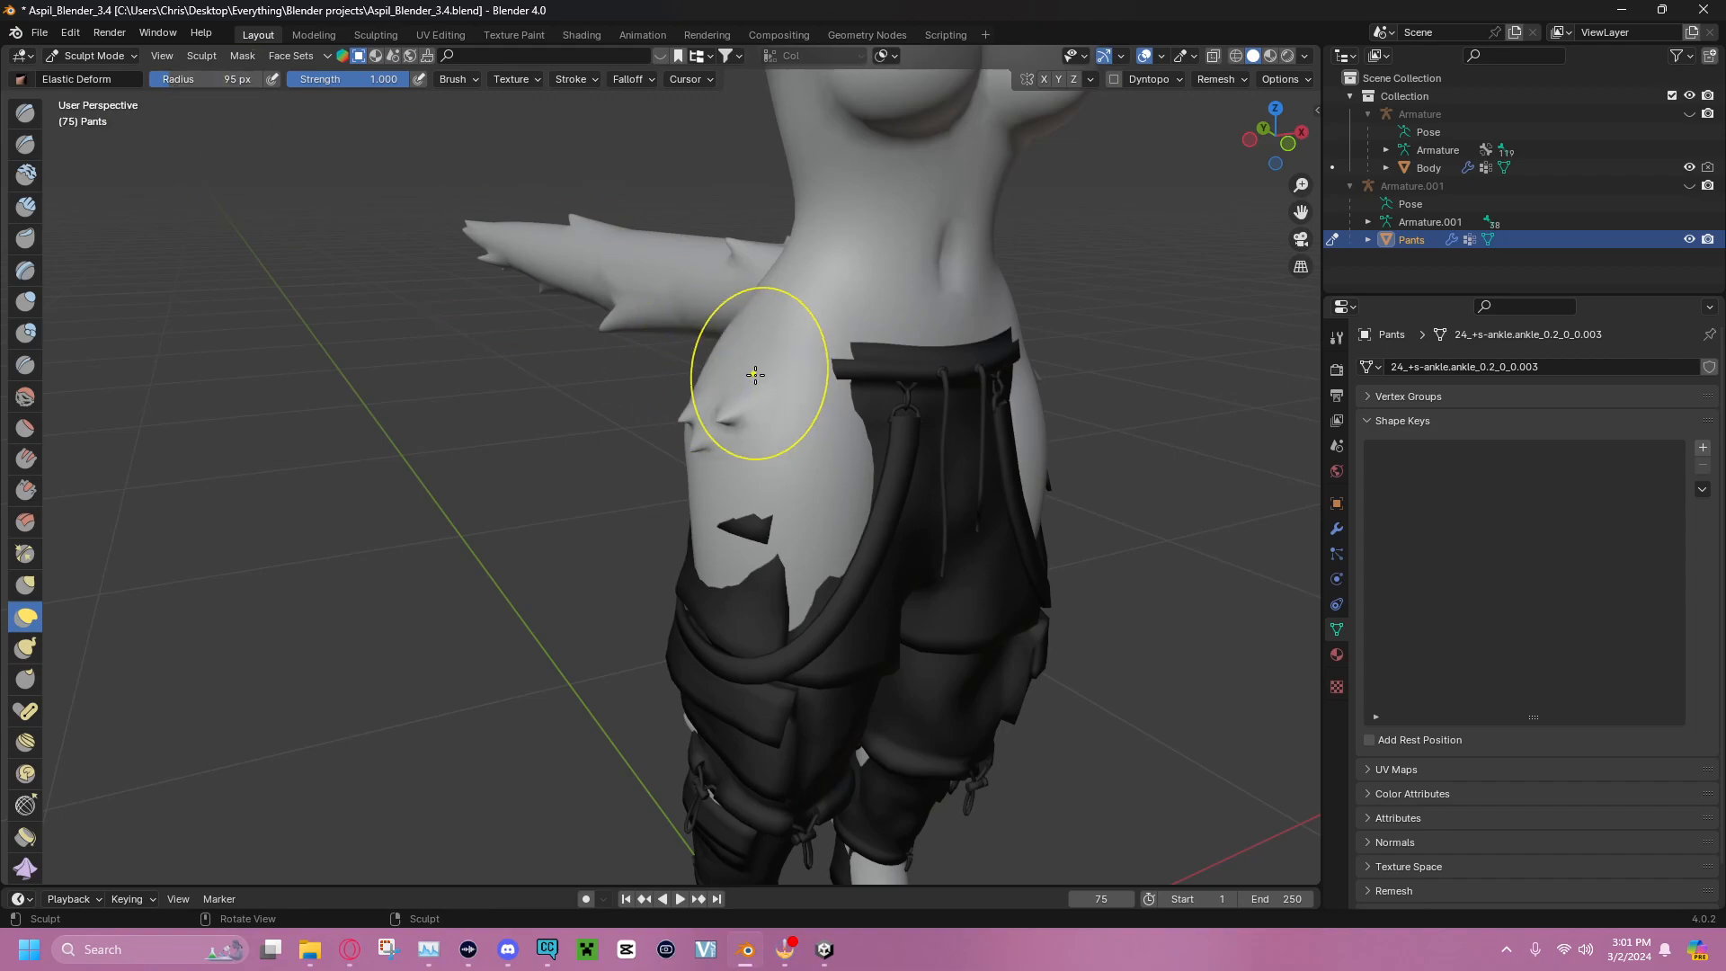
mouse_move(777, 393)
middle_down()
mouse_move(416, 386)
mouse_move(863, 396)
mouse_move(971, 348)
middle_up()
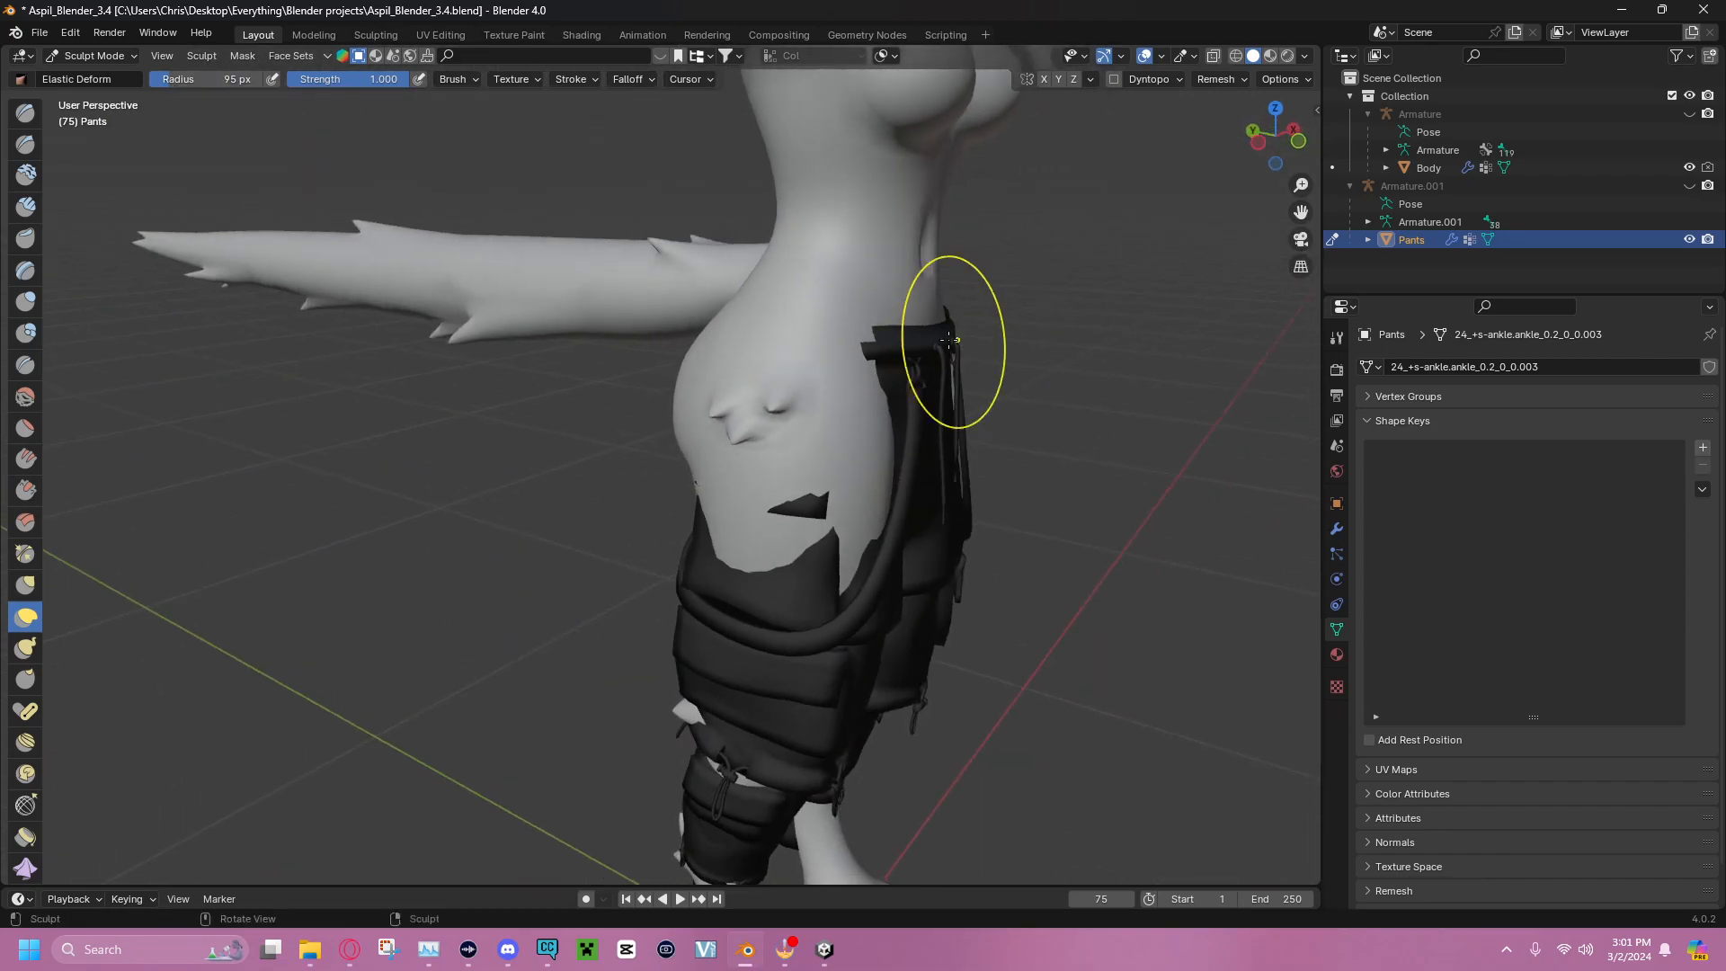
mouse_move(622, 272)
middle_down()
mouse_move(809, 274)
mouse_move(598, 274)
middle_up()
mouse_move(779, 267)
middle_down()
mouse_move(737, 264)
mouse_move(792, 243)
middle_up()
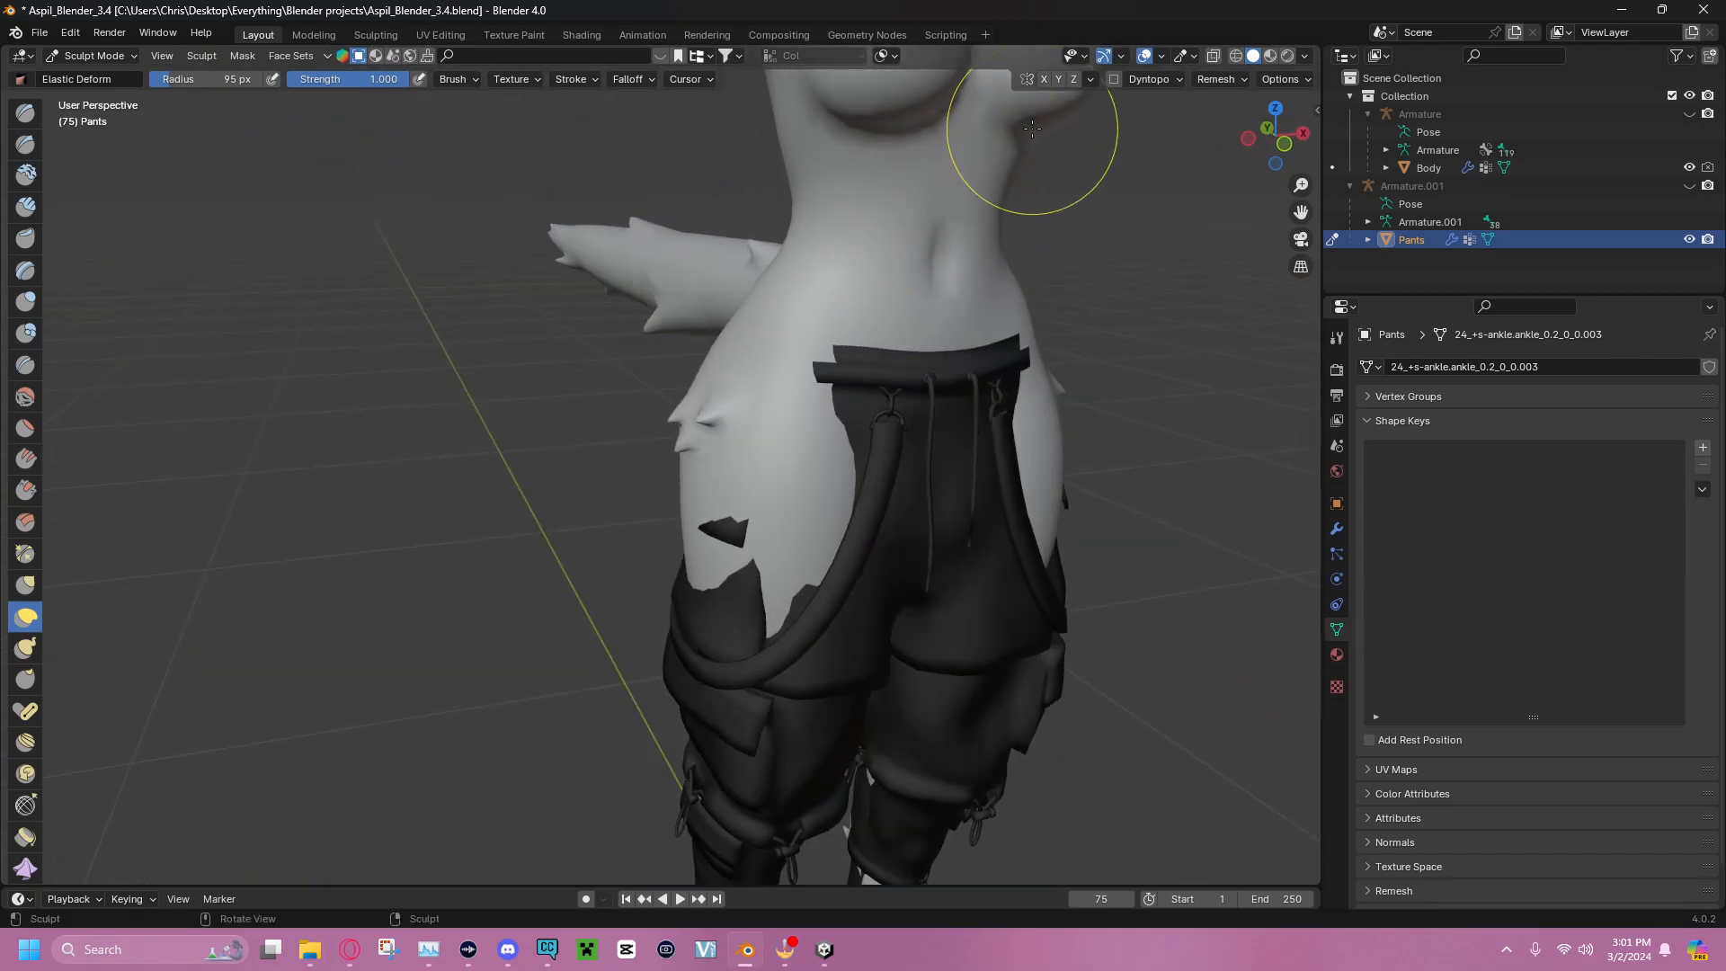
click(1043, 79)
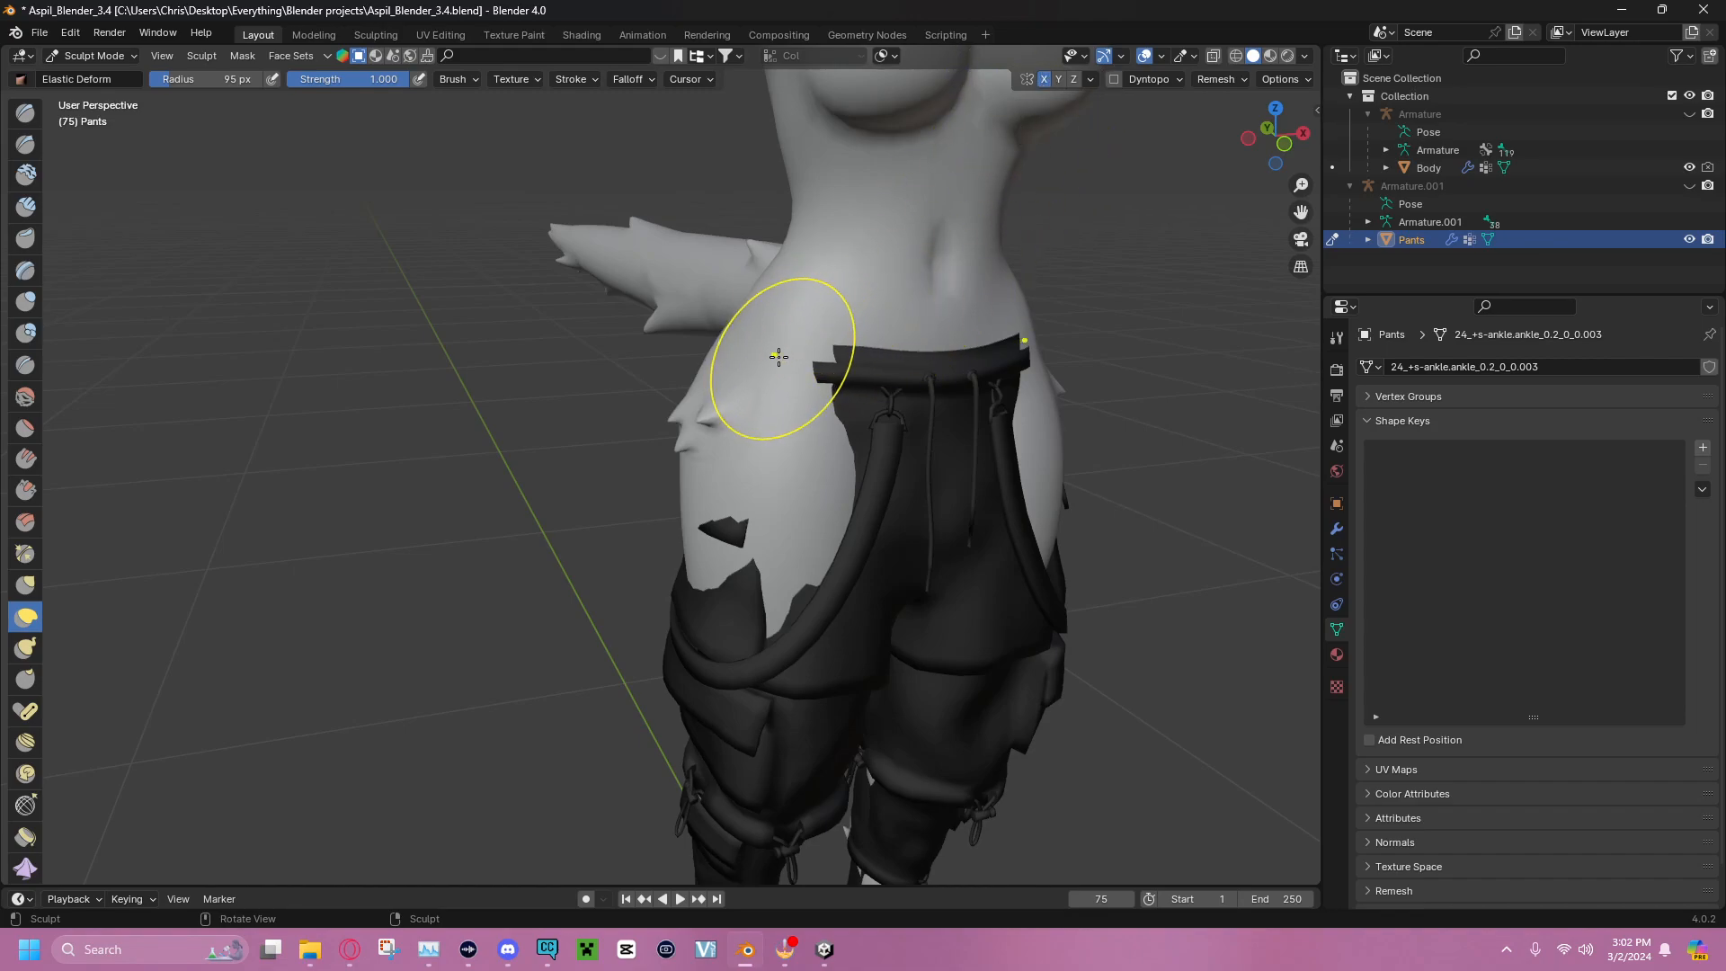
middle_drag(779, 357, 724, 366)
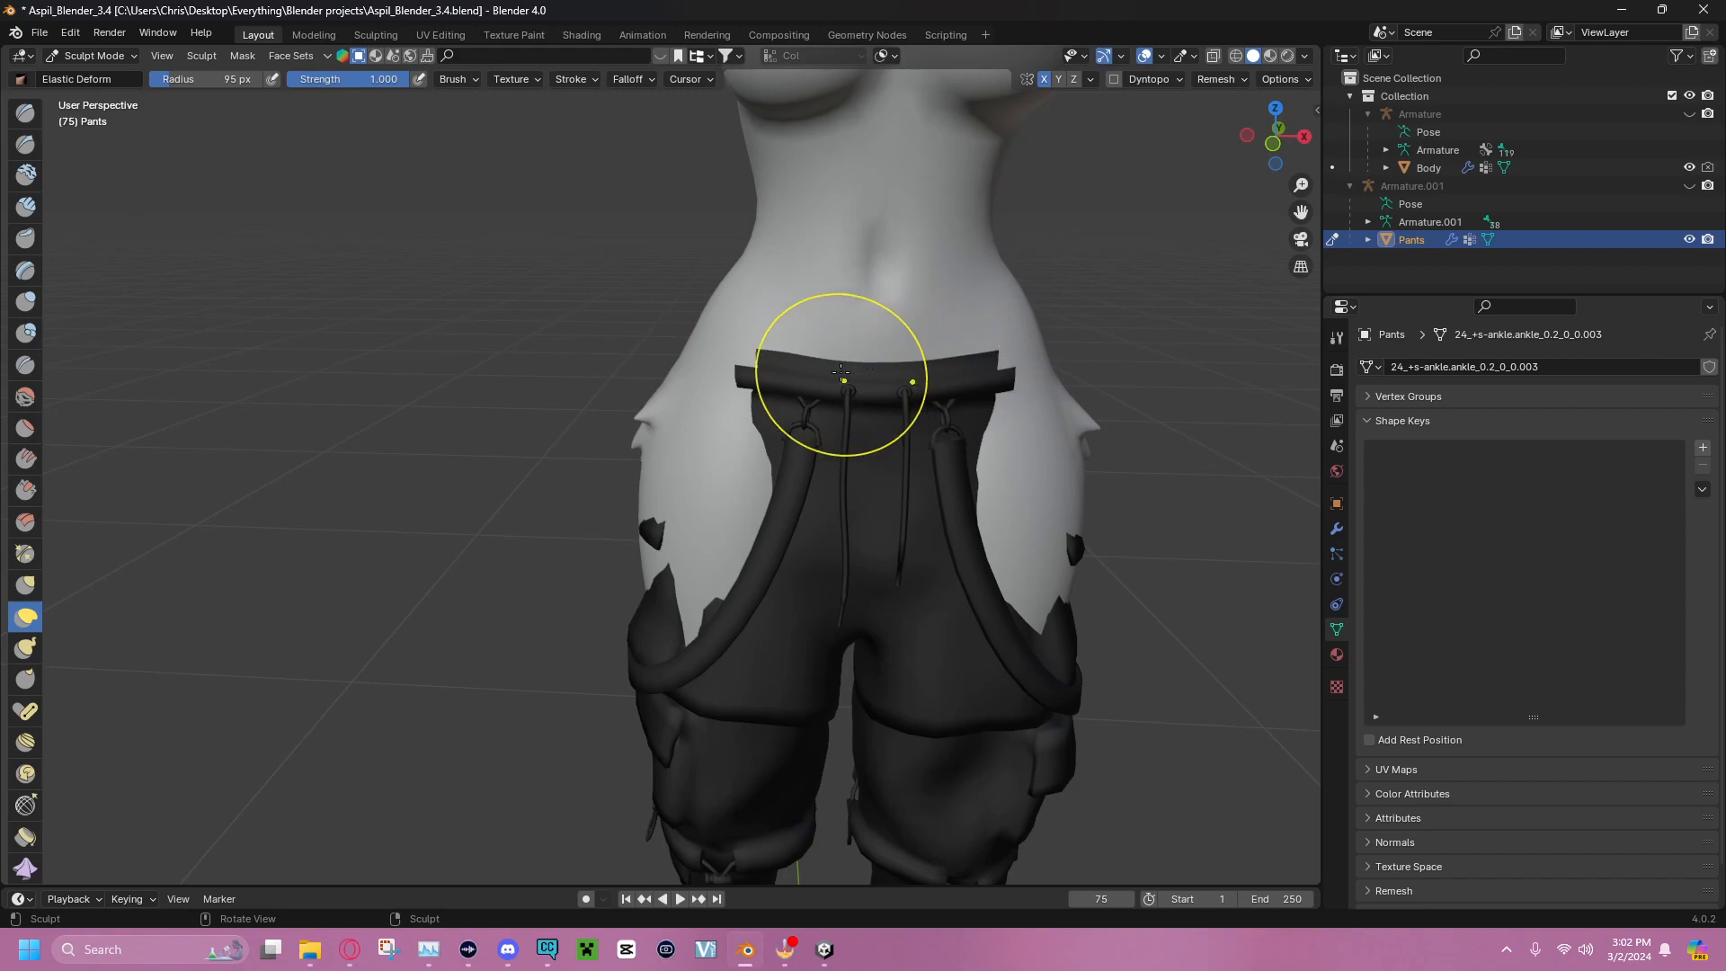
Pull the front and side waistband of the pants outward so it wraps over the enlarged hips
mouse_move(705, 372)
middle_down()
mouse_move(747, 373)
mouse_move(683, 461)
middle_up()
scroll(684, 423, down, 5)
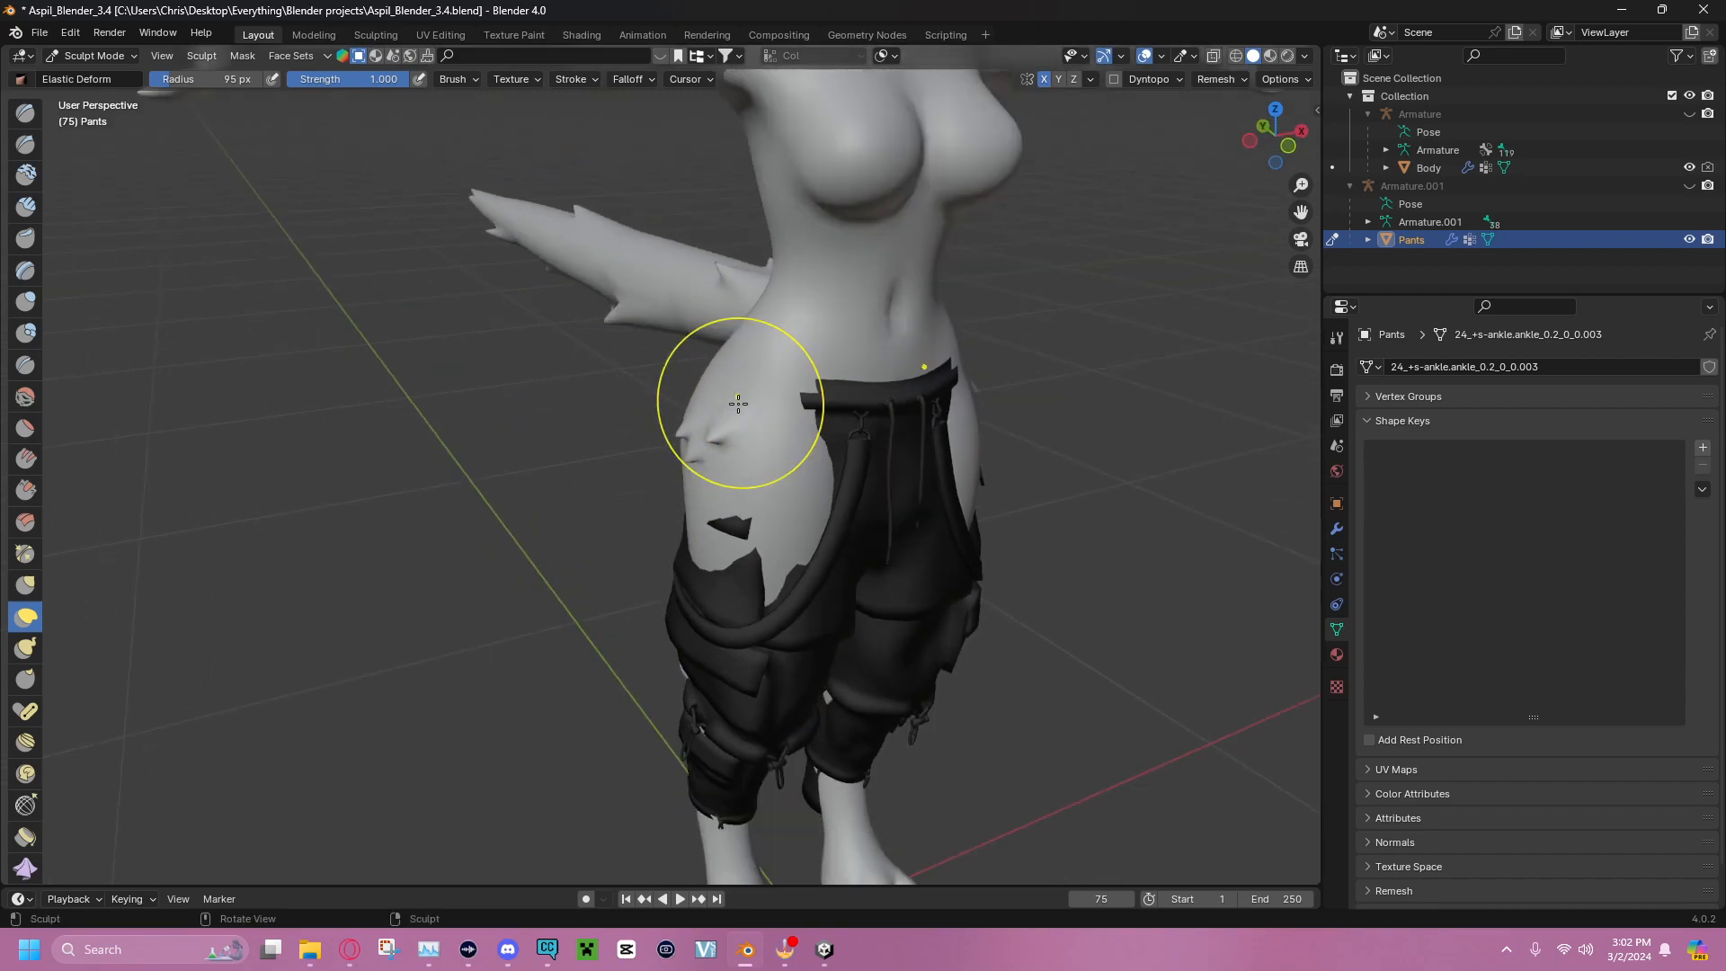
mouse_move(696, 424)
middle_down()
mouse_move(672, 413)
mouse_move(793, 414)
middle_up()
scroll(676, 417, up, 4)
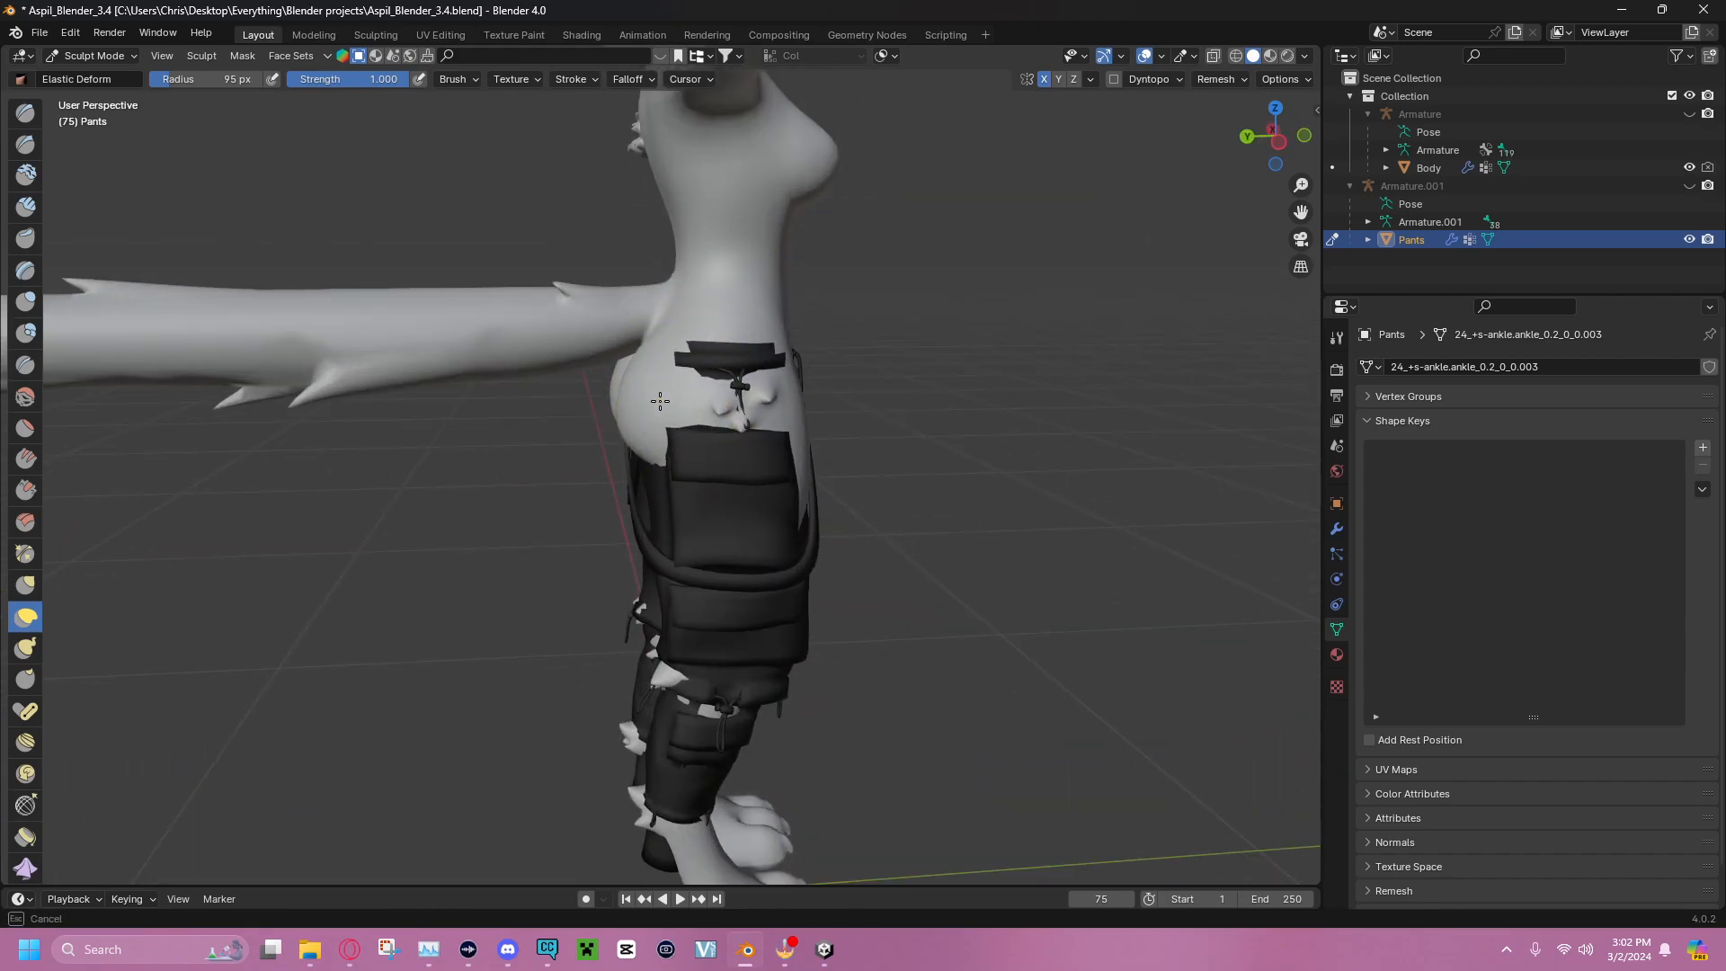
mouse_move(700, 402)
middle_down()
mouse_move(811, 367)
mouse_move(623, 431)
mouse_move(976, 380)
mouse_move(674, 416)
mouse_move(708, 411)
mouse_move(717, 457)
middle_up()
scroll(634, 433, up, 4)
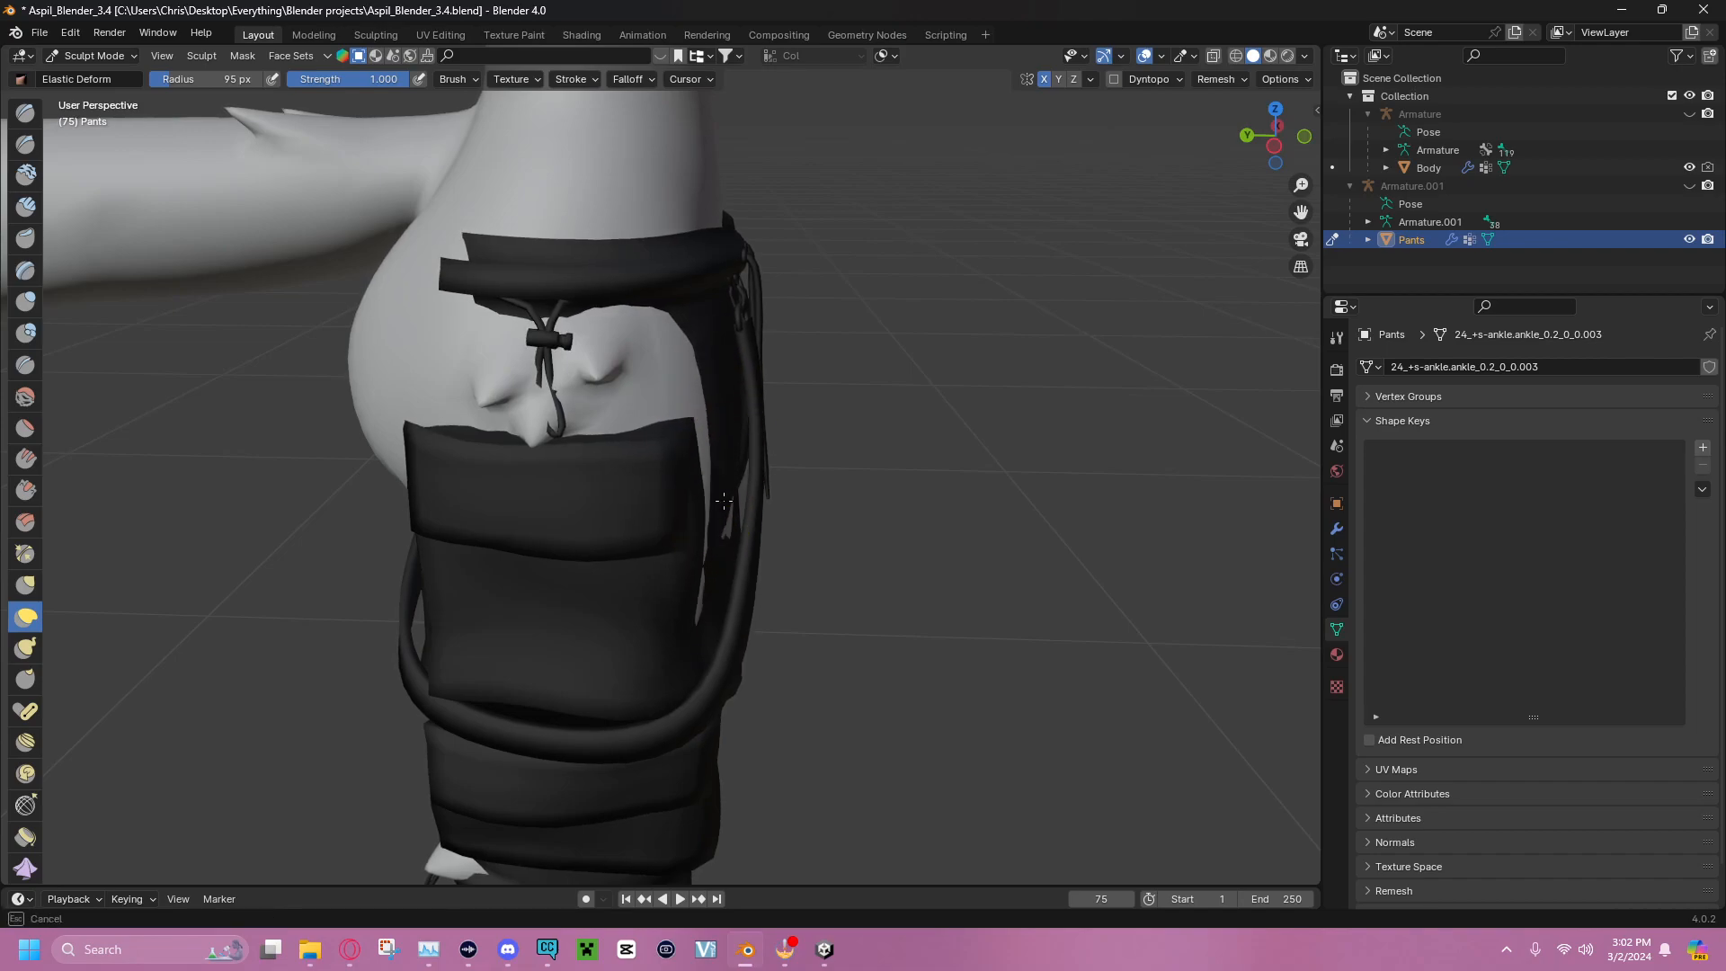
mouse_move(722, 513)
middle_down()
mouse_move(655, 578)
mouse_move(661, 617)
middle_up()
drag(661, 616, 650, 620)
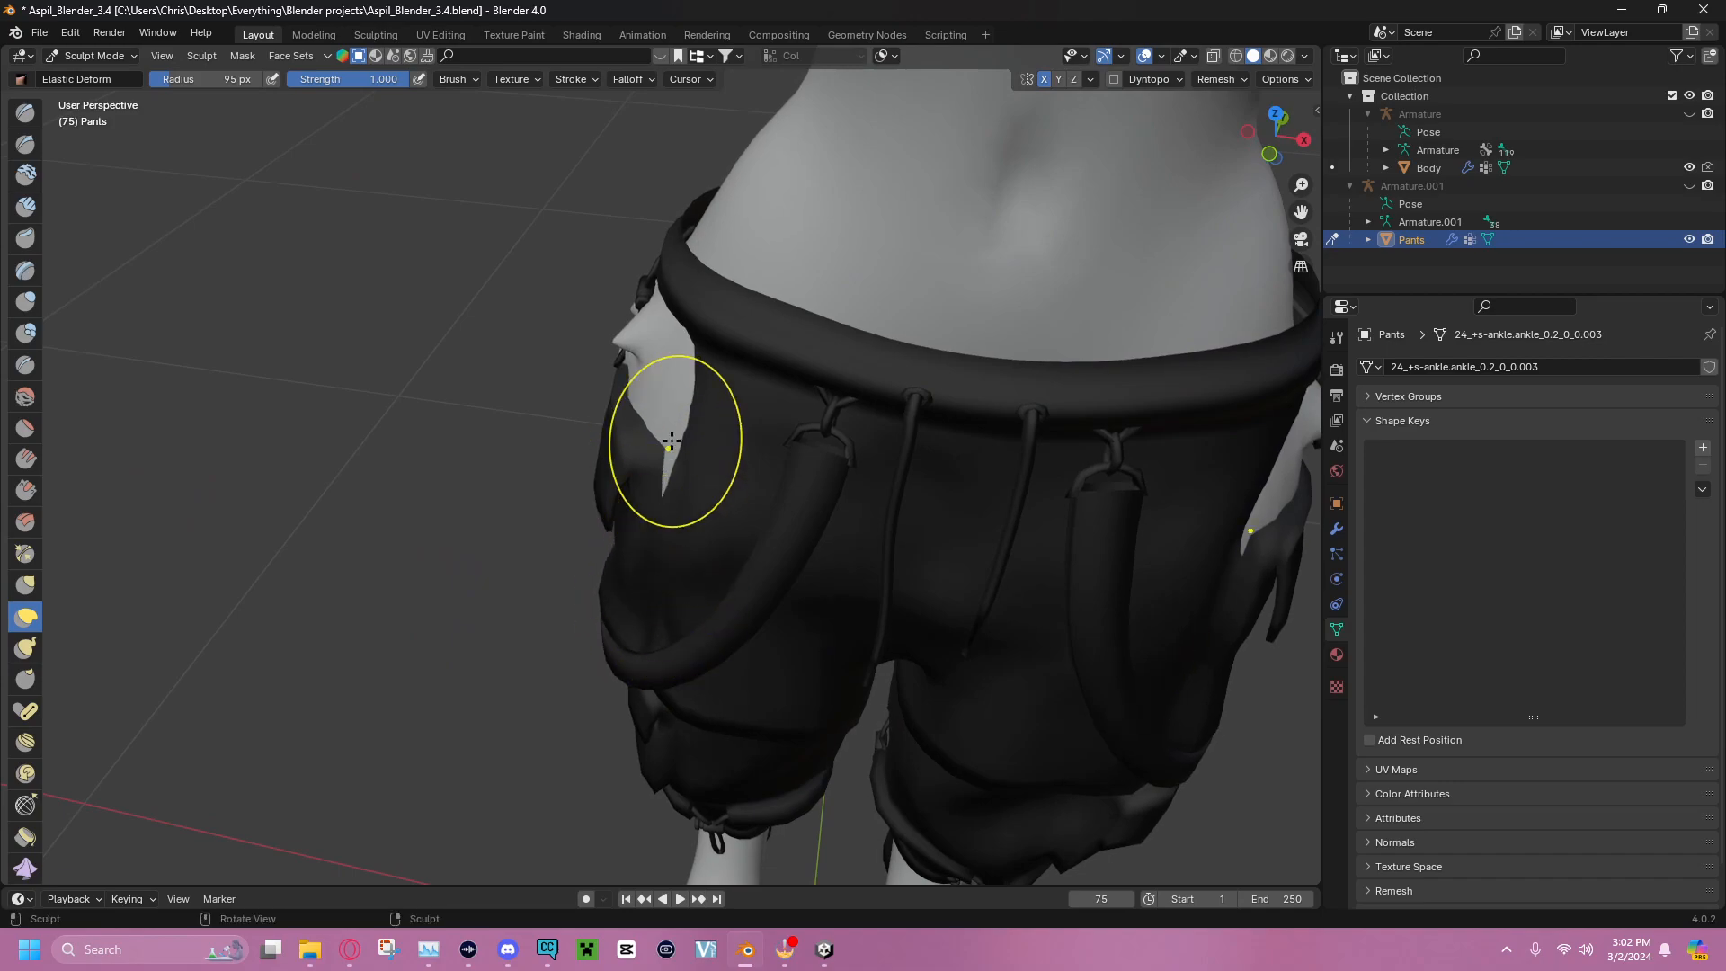
Pull the rear waistband of the pants back around the upper buttocks up to the base of the tail
middle_drag(671, 441, 741, 500)
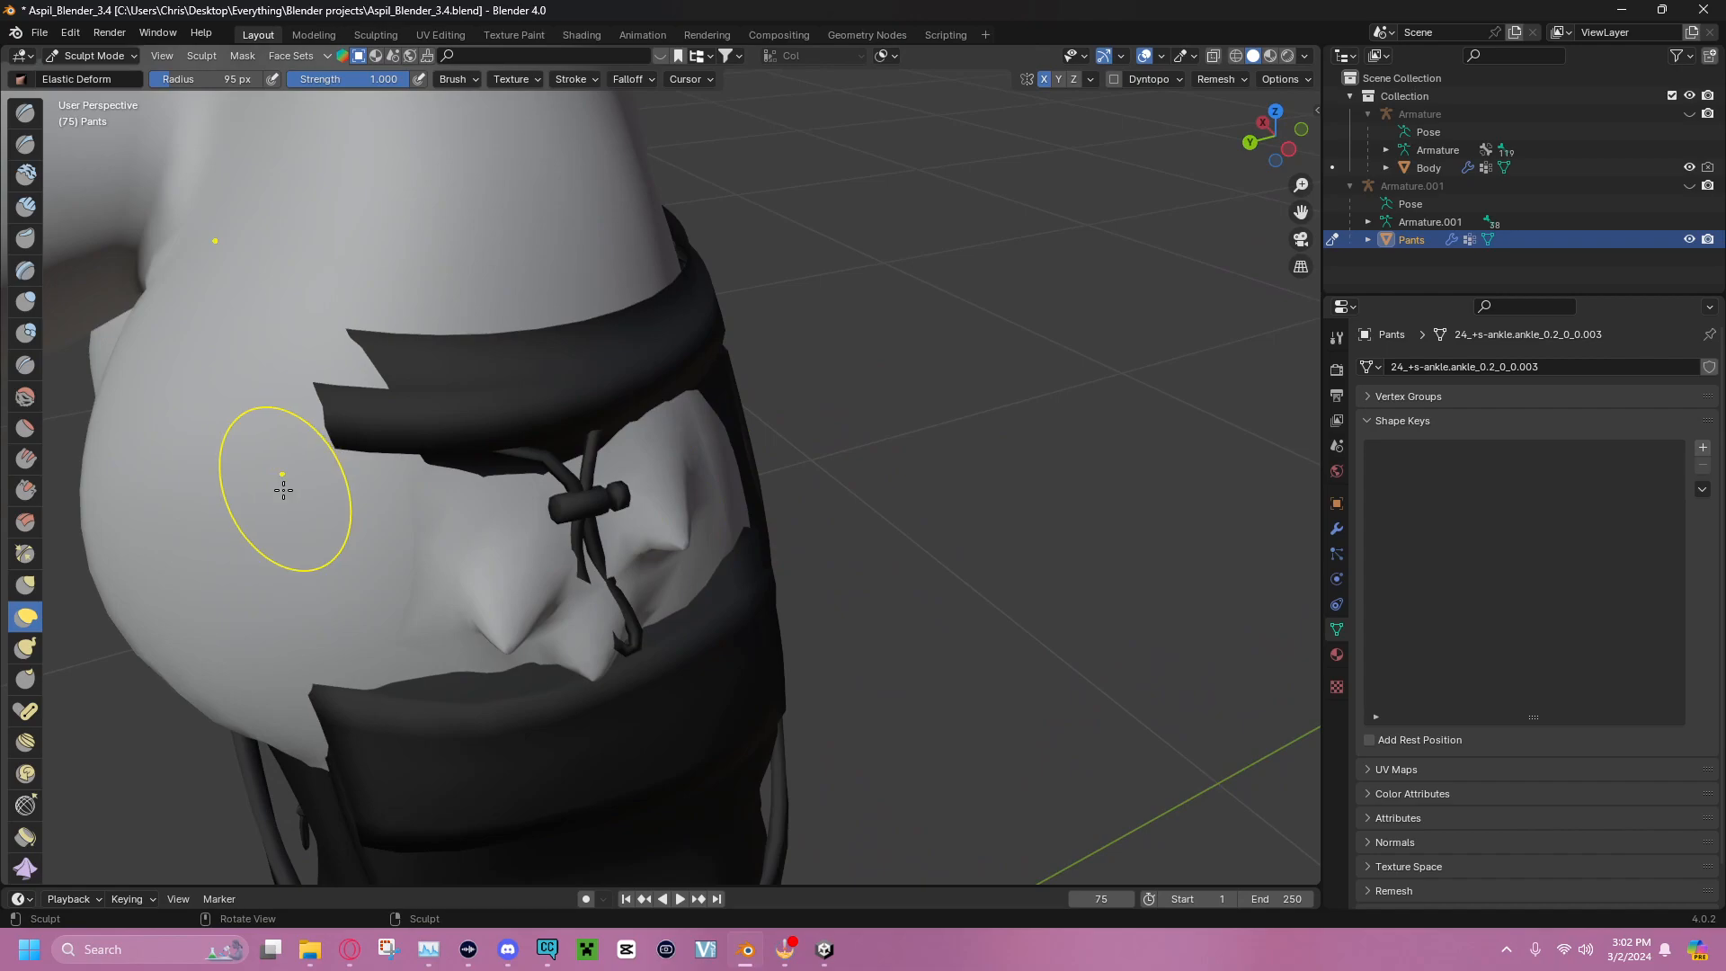
scroll(297, 494, down, 5)
middle_drag(454, 490, 270, 153)
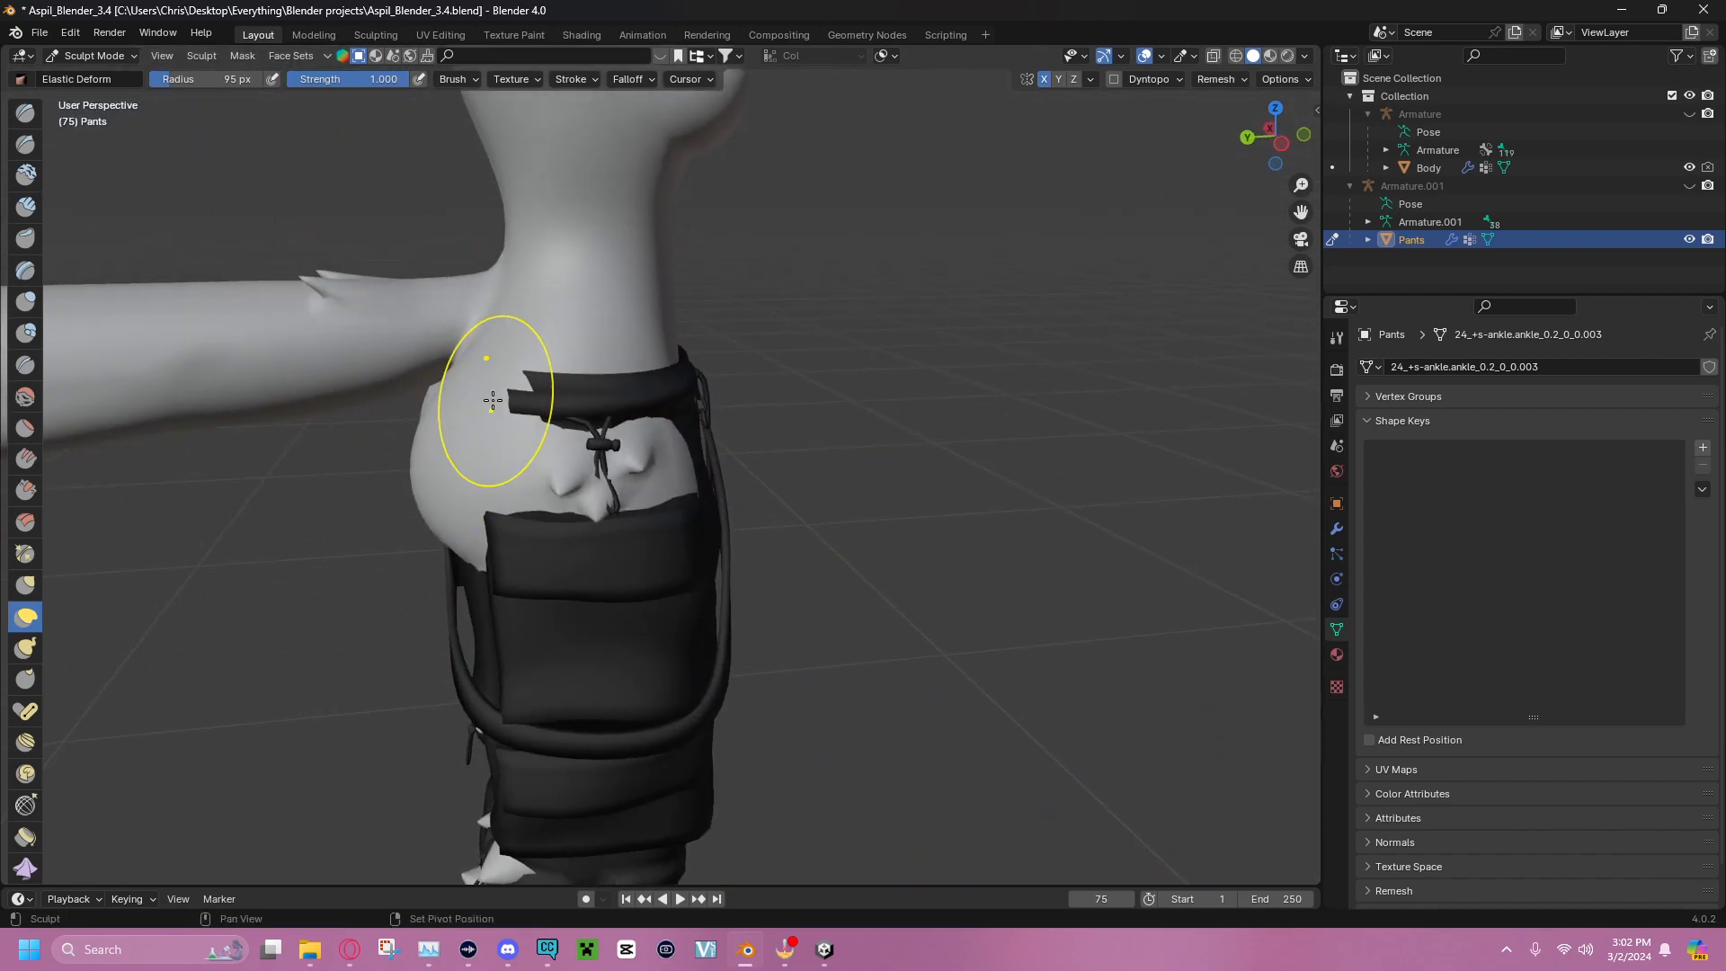
shift+middle_drag(493, 400, 671, 467)
scroll(655, 455, up, 8)
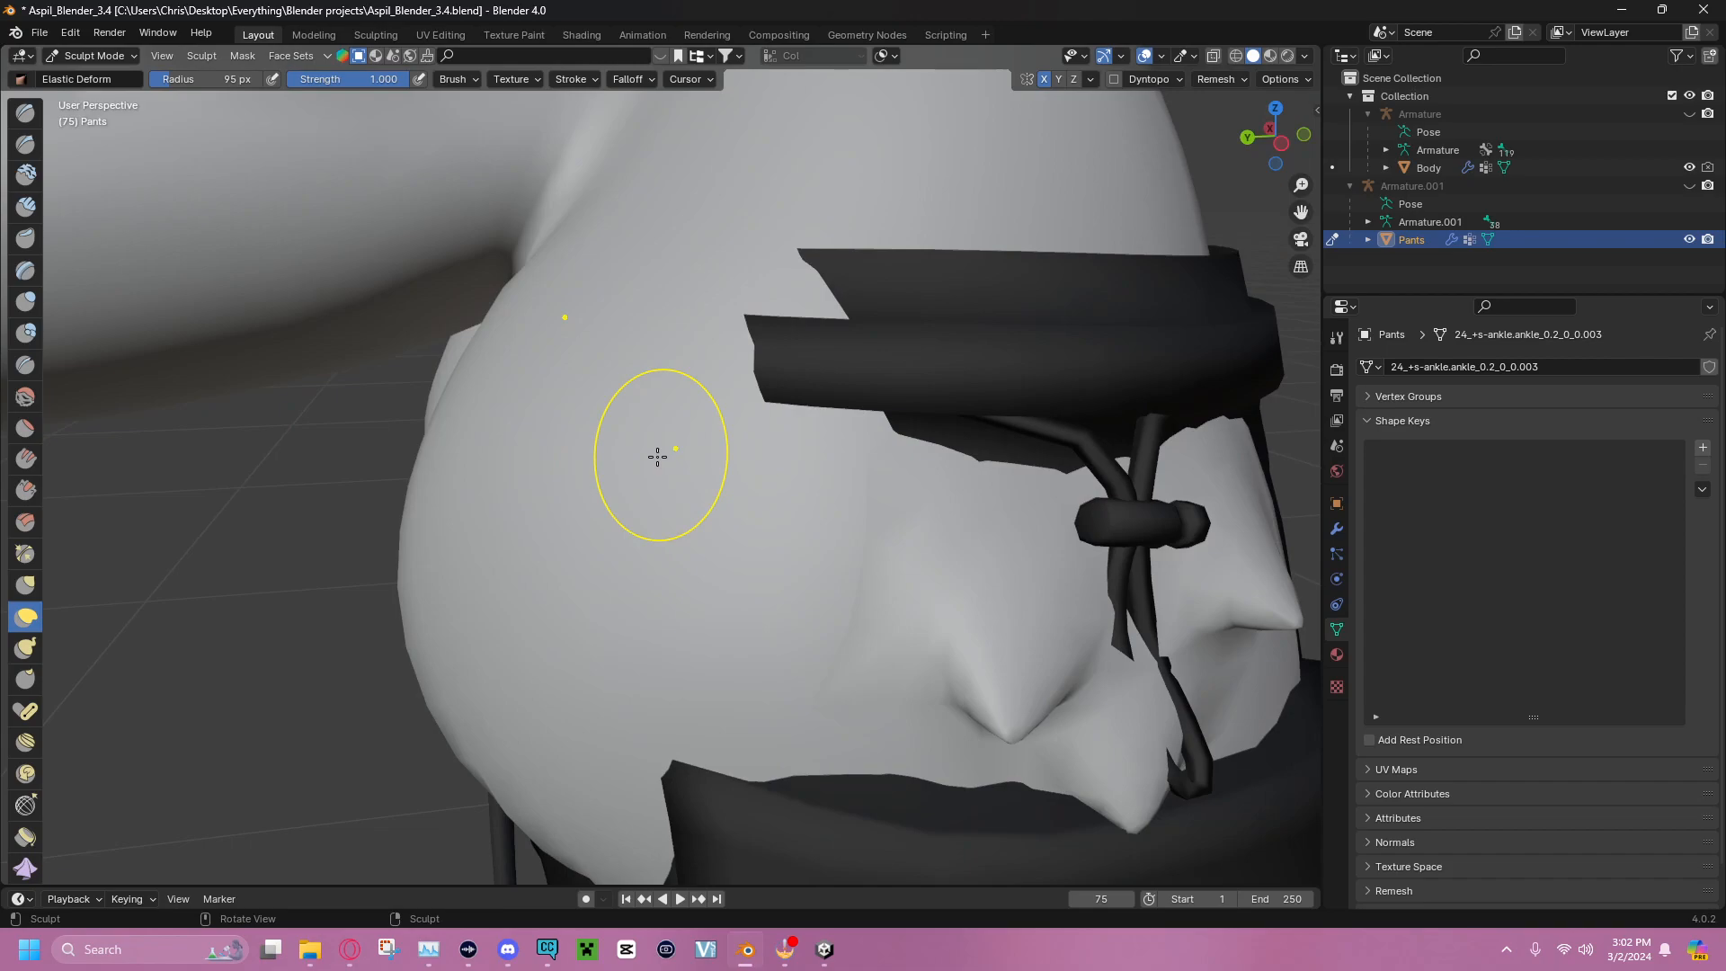
scroll(657, 457, down, 6)
mouse_move(659, 522)
middle_down()
mouse_move(704, 485)
mouse_move(936, 462)
mouse_move(760, 460)
mouse_move(645, 526)
middle_up()
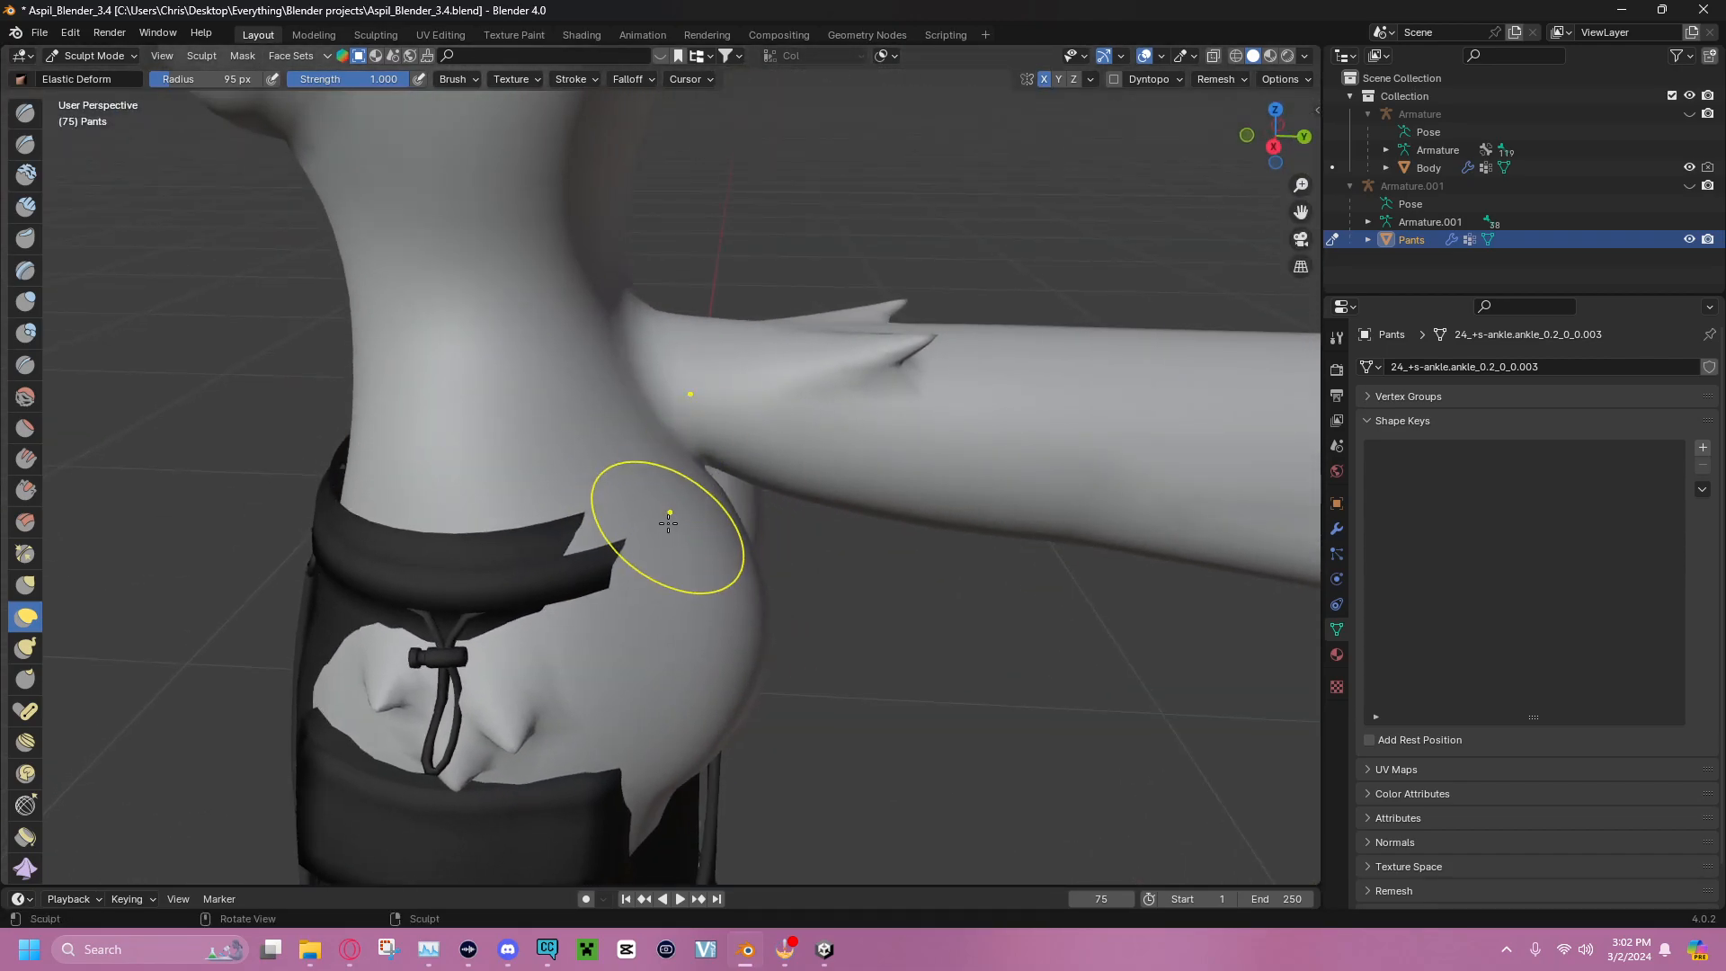
drag(672, 518, 677, 501)
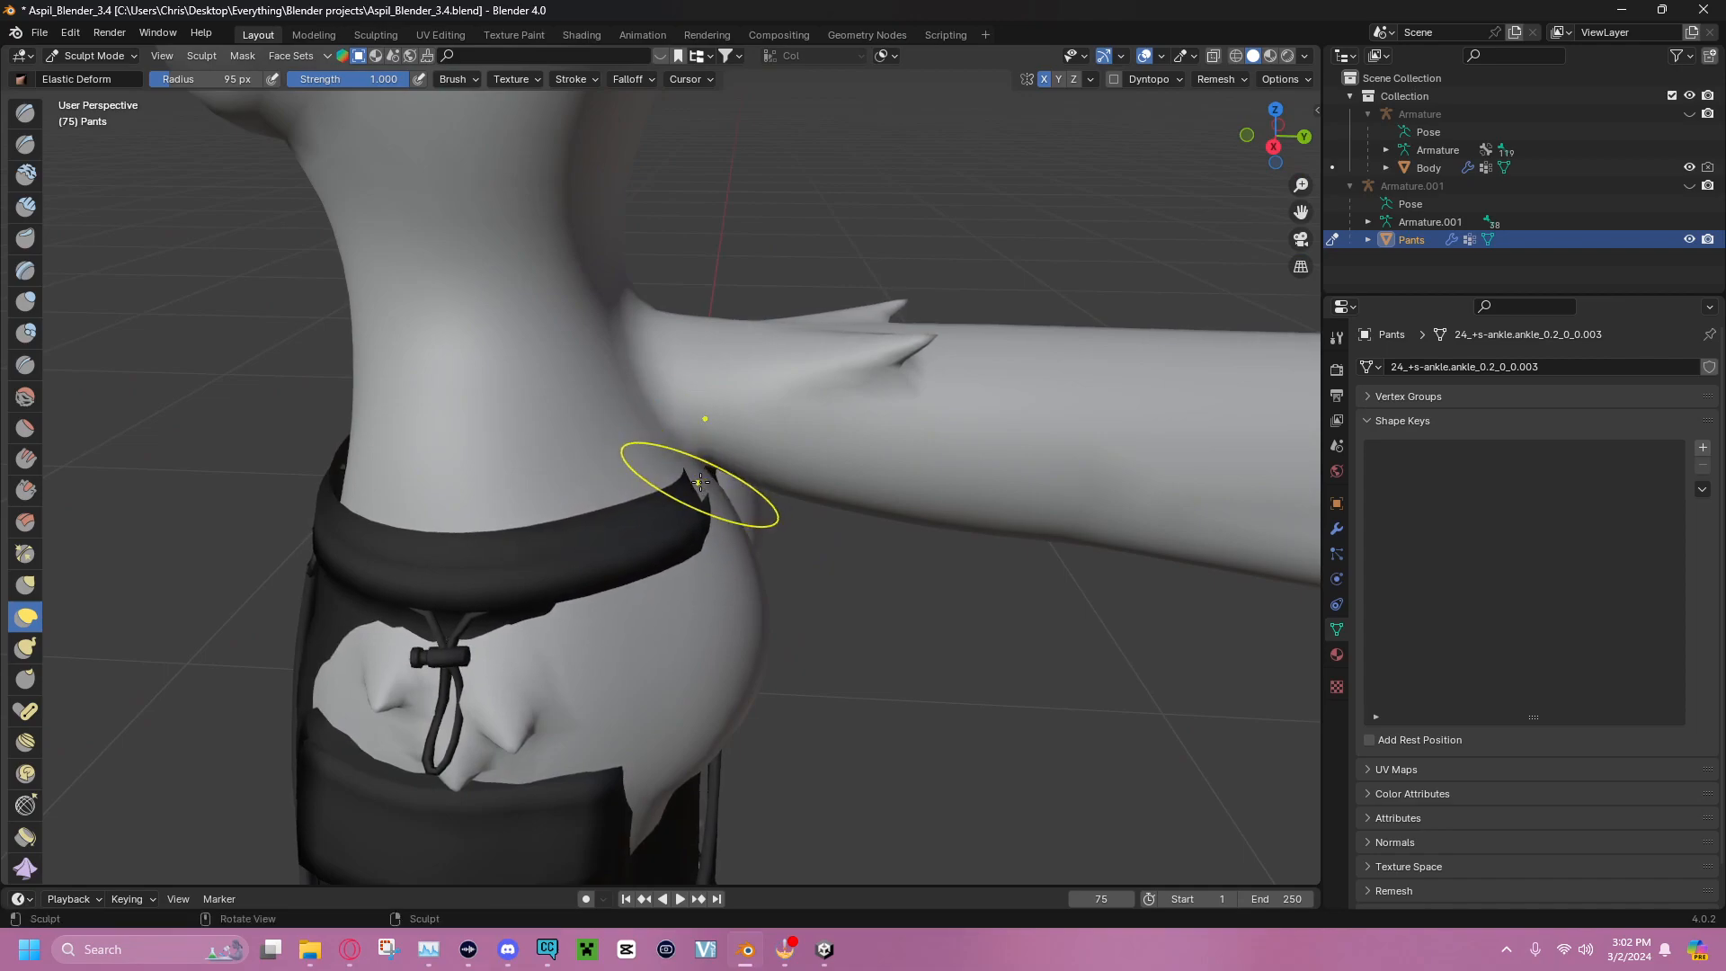
middle_drag(708, 472, 719, 444)
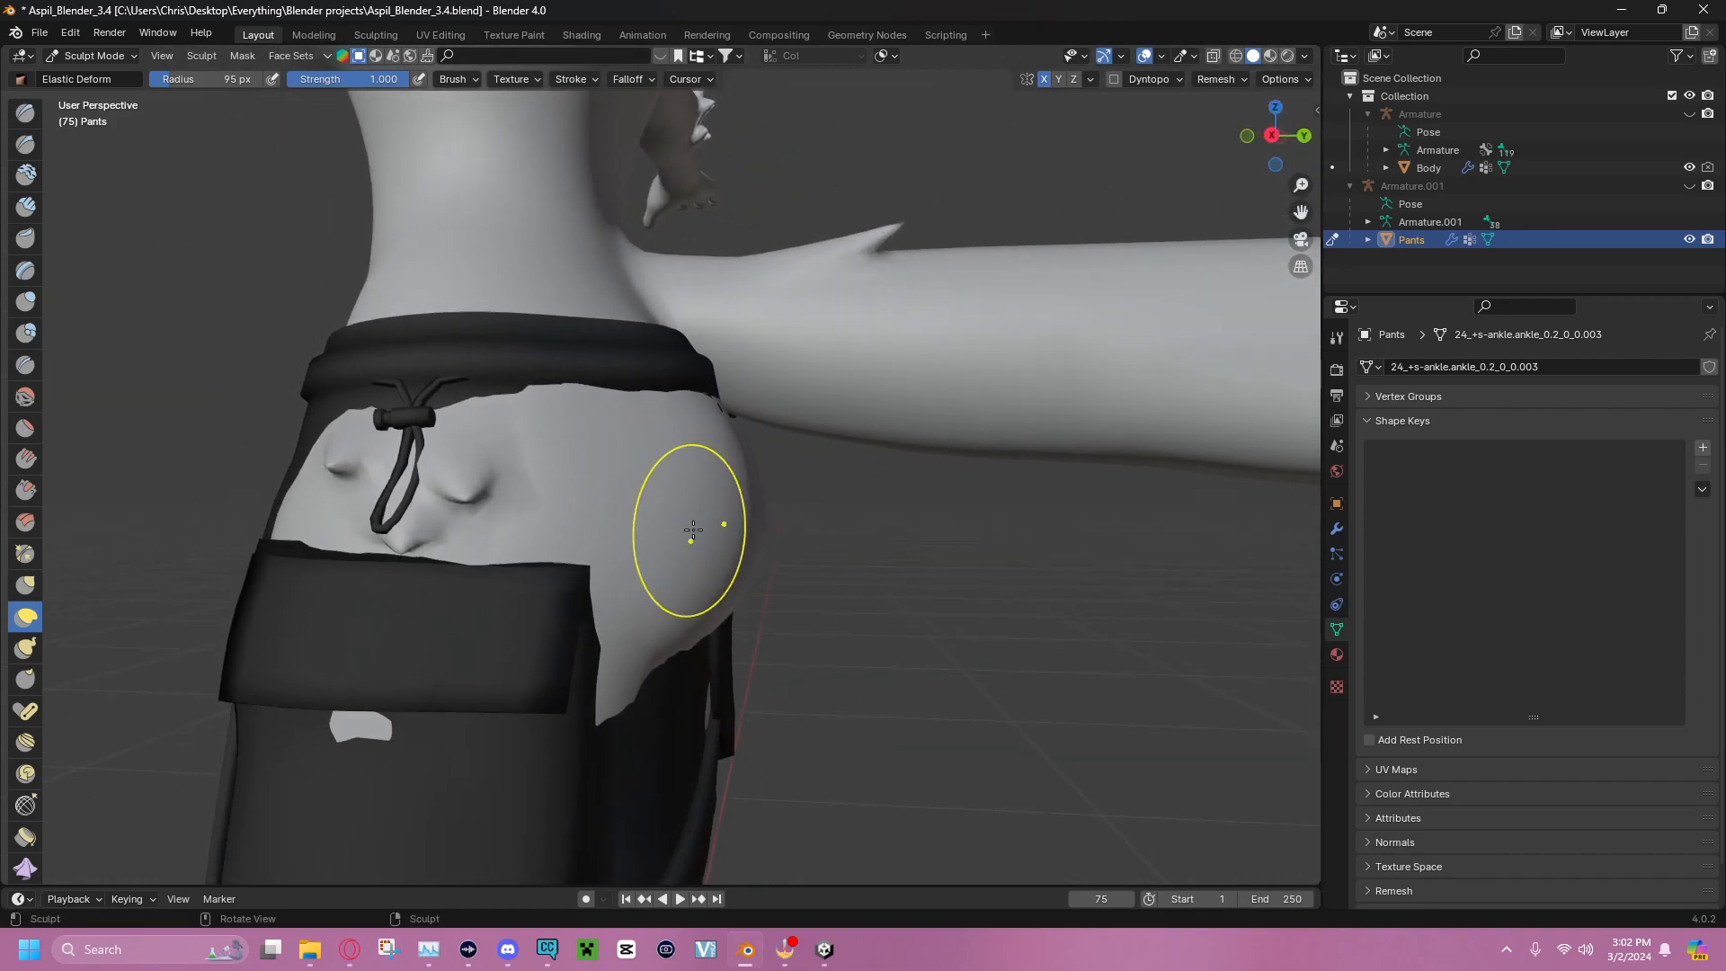
Pull the side pockets and the adjoining seat fabric outward and up over the outer hips and buttocks
drag(648, 611, 640, 632)
middle_drag(640, 632, 682, 640)
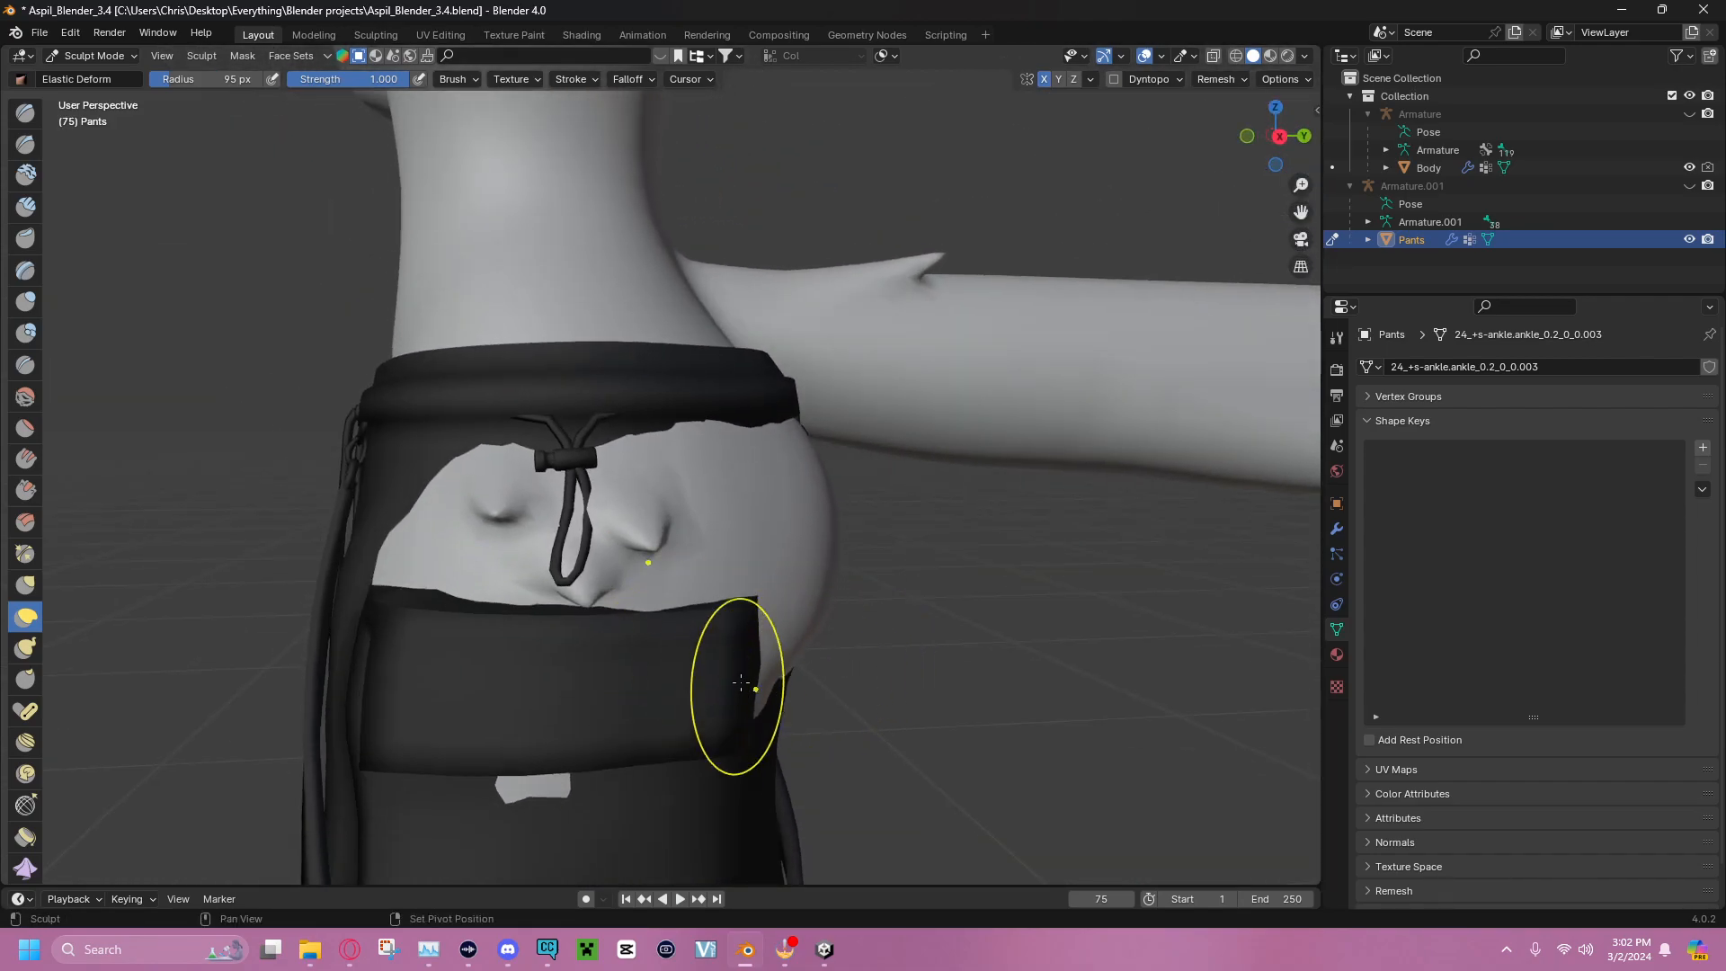
shift+middle_drag(755, 690, 790, 433)
scroll(790, 432, down, 4)
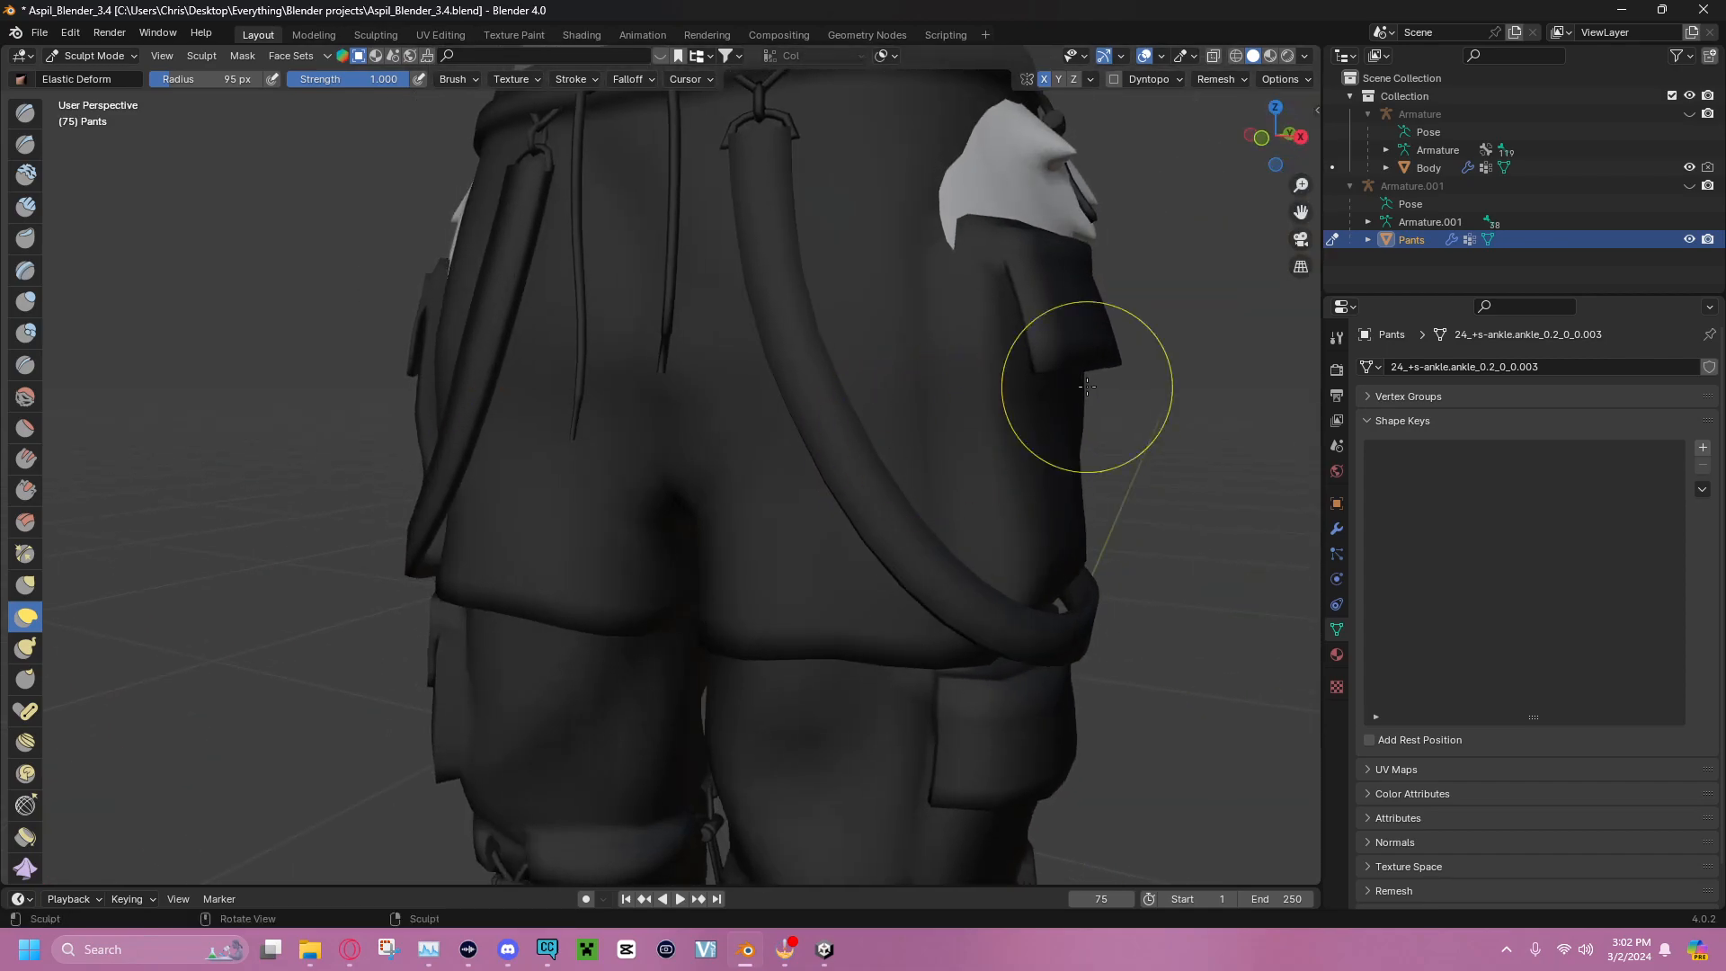
scroll(1025, 275, up, 4)
middle_drag(1025, 275, 709, 589)
mouse_move(694, 586)
mouse_down()
mouse_move(727, 510)
mouse_move(725, 444)
mouse_up()
middle_drag(720, 435, 656, 440)
mouse_move(594, 442)
mouse_down()
mouse_move(610, 437)
mouse_move(585, 385)
mouse_up()
Sculpt the upper sides of the pants below the waistband outward to close the openings at the hips
mouse_move(585, 385)
middle_down()
mouse_move(563, 362)
mouse_move(580, 355)
middle_up()
drag(599, 405, 637, 367)
middle_drag(672, 366, 578, 327)
mouse_move(579, 327)
mouse_down()
mouse_move(566, 339)
mouse_move(601, 319)
mouse_up()
mouse_move(601, 318)
middle_down()
mouse_move(836, 293)
mouse_move(797, 293)
middle_up()
mouse_move(795, 294)
mouse_down()
mouse_move(852, 309)
mouse_move(818, 303)
mouse_up()
mouse_move(814, 303)
middle_down()
mouse_move(543, 300)
mouse_move(617, 327)
middle_up()
drag(616, 327, 597, 316)
middle_drag(597, 315, 628, 300)
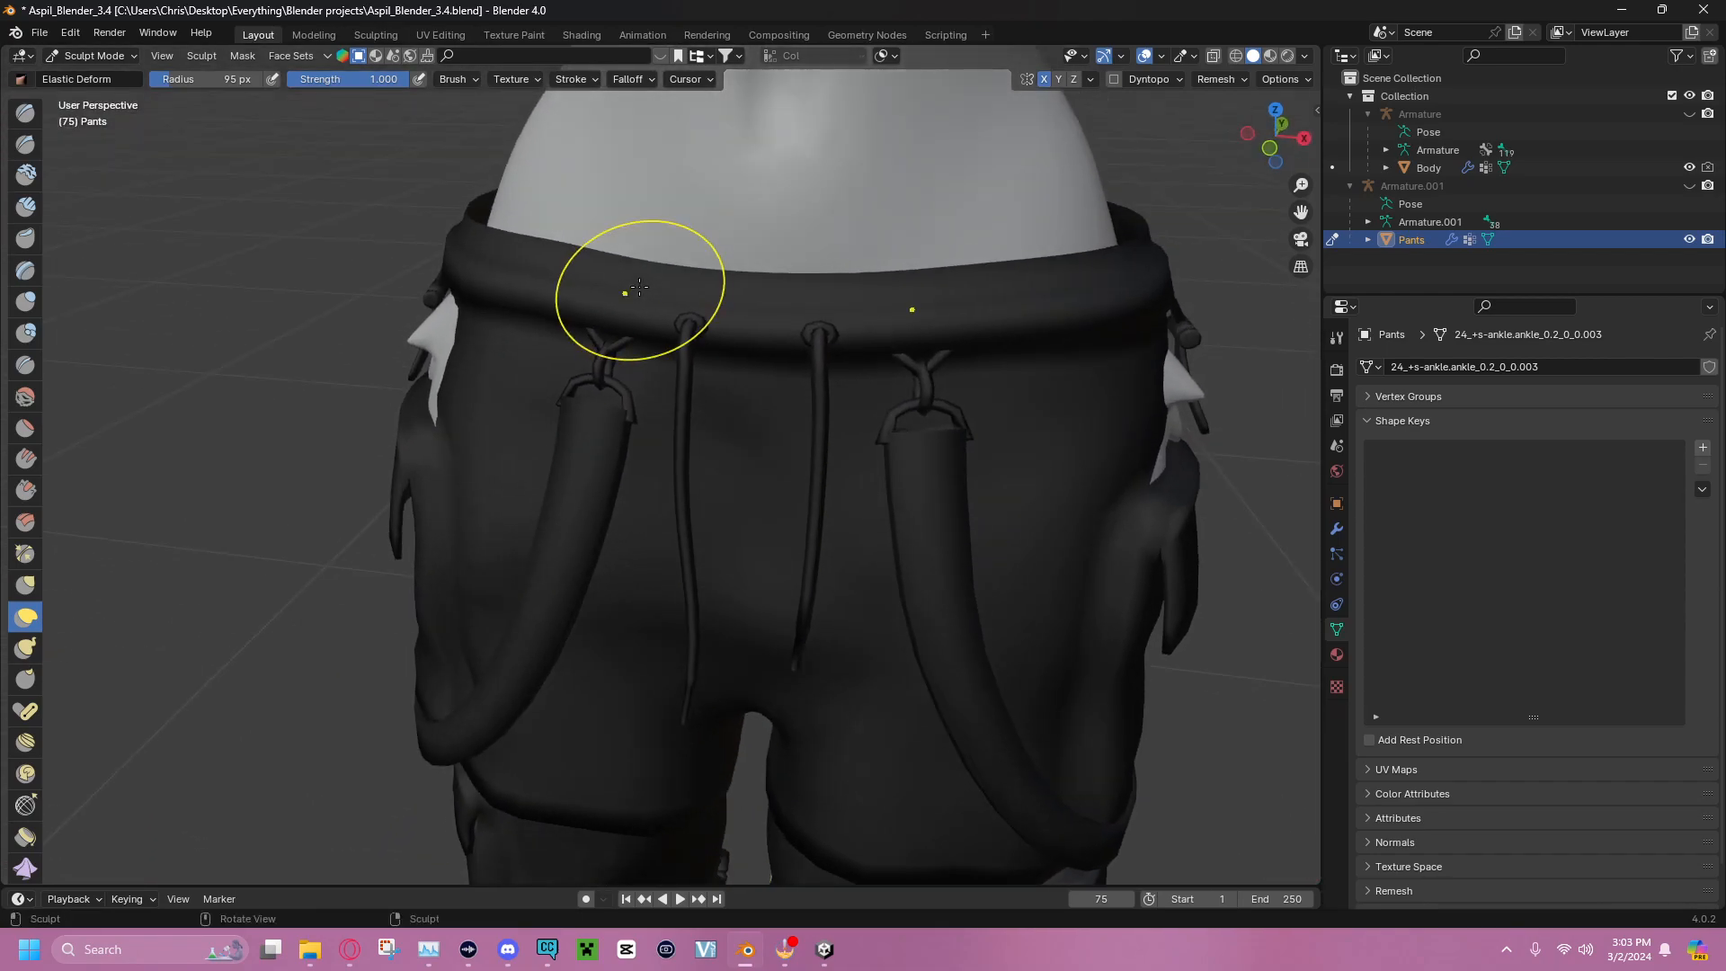
Return to Object Mode and set the Body mesh's Hide Hip Fluff shape key to 1.000
scroll(628, 300, down, 4)
click(94, 56)
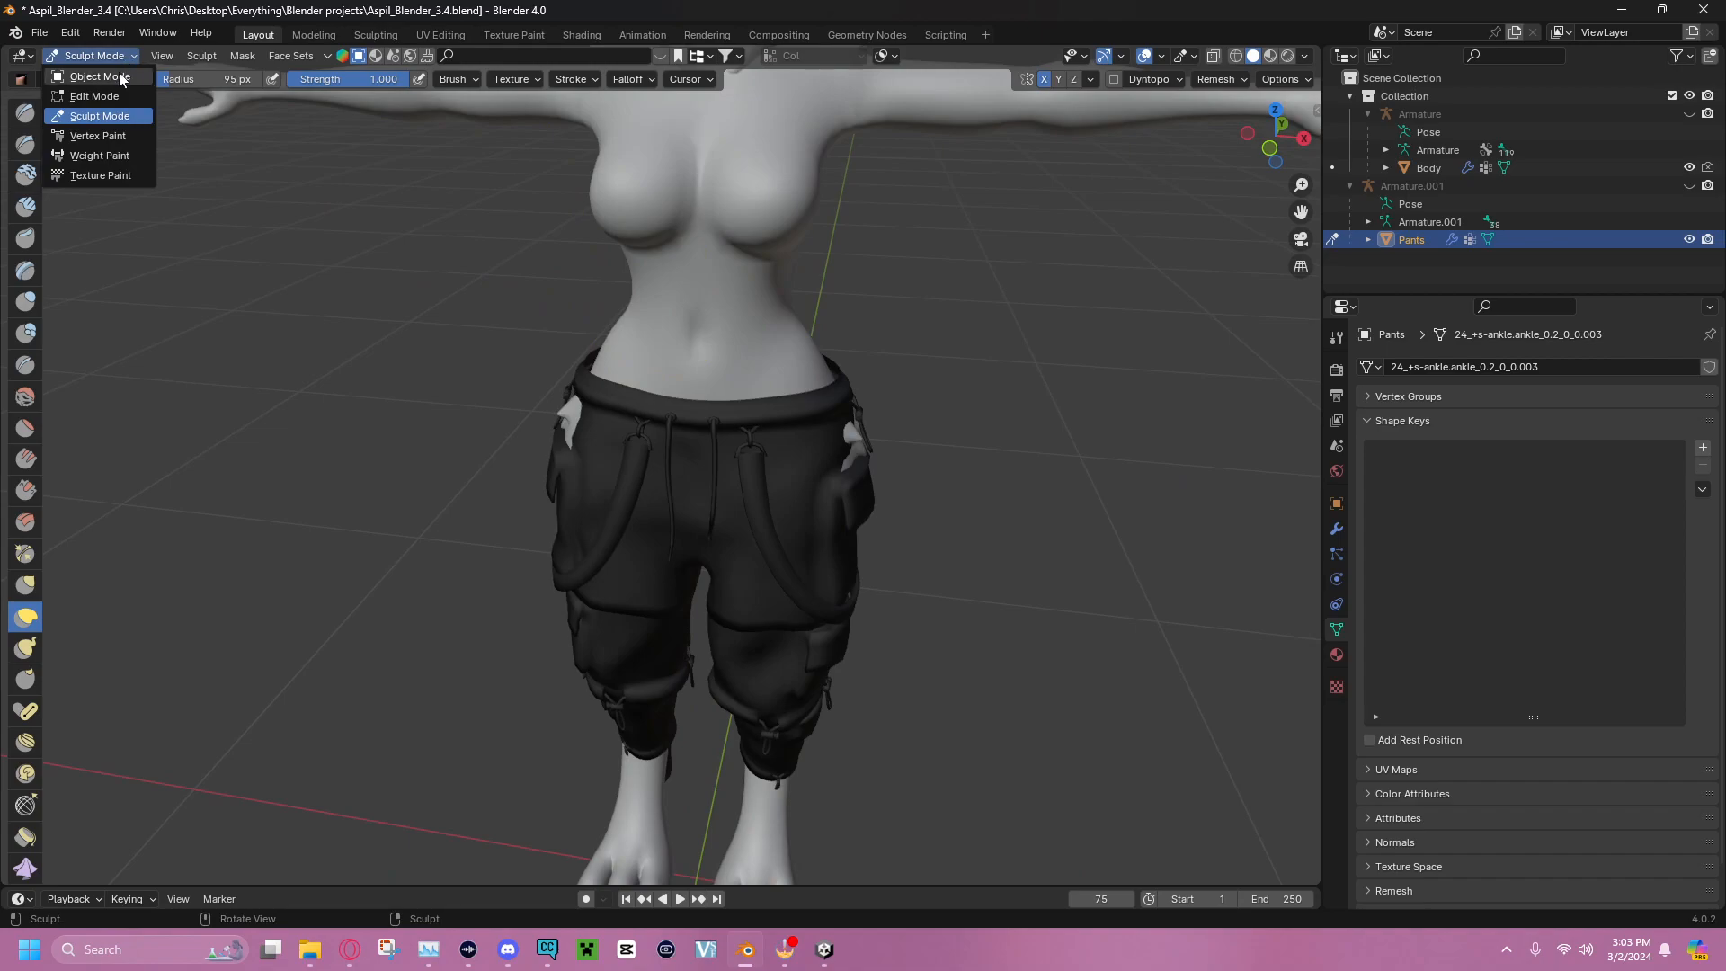
click(81, 74)
click(703, 349)
scroll(1502, 542, up, 10)
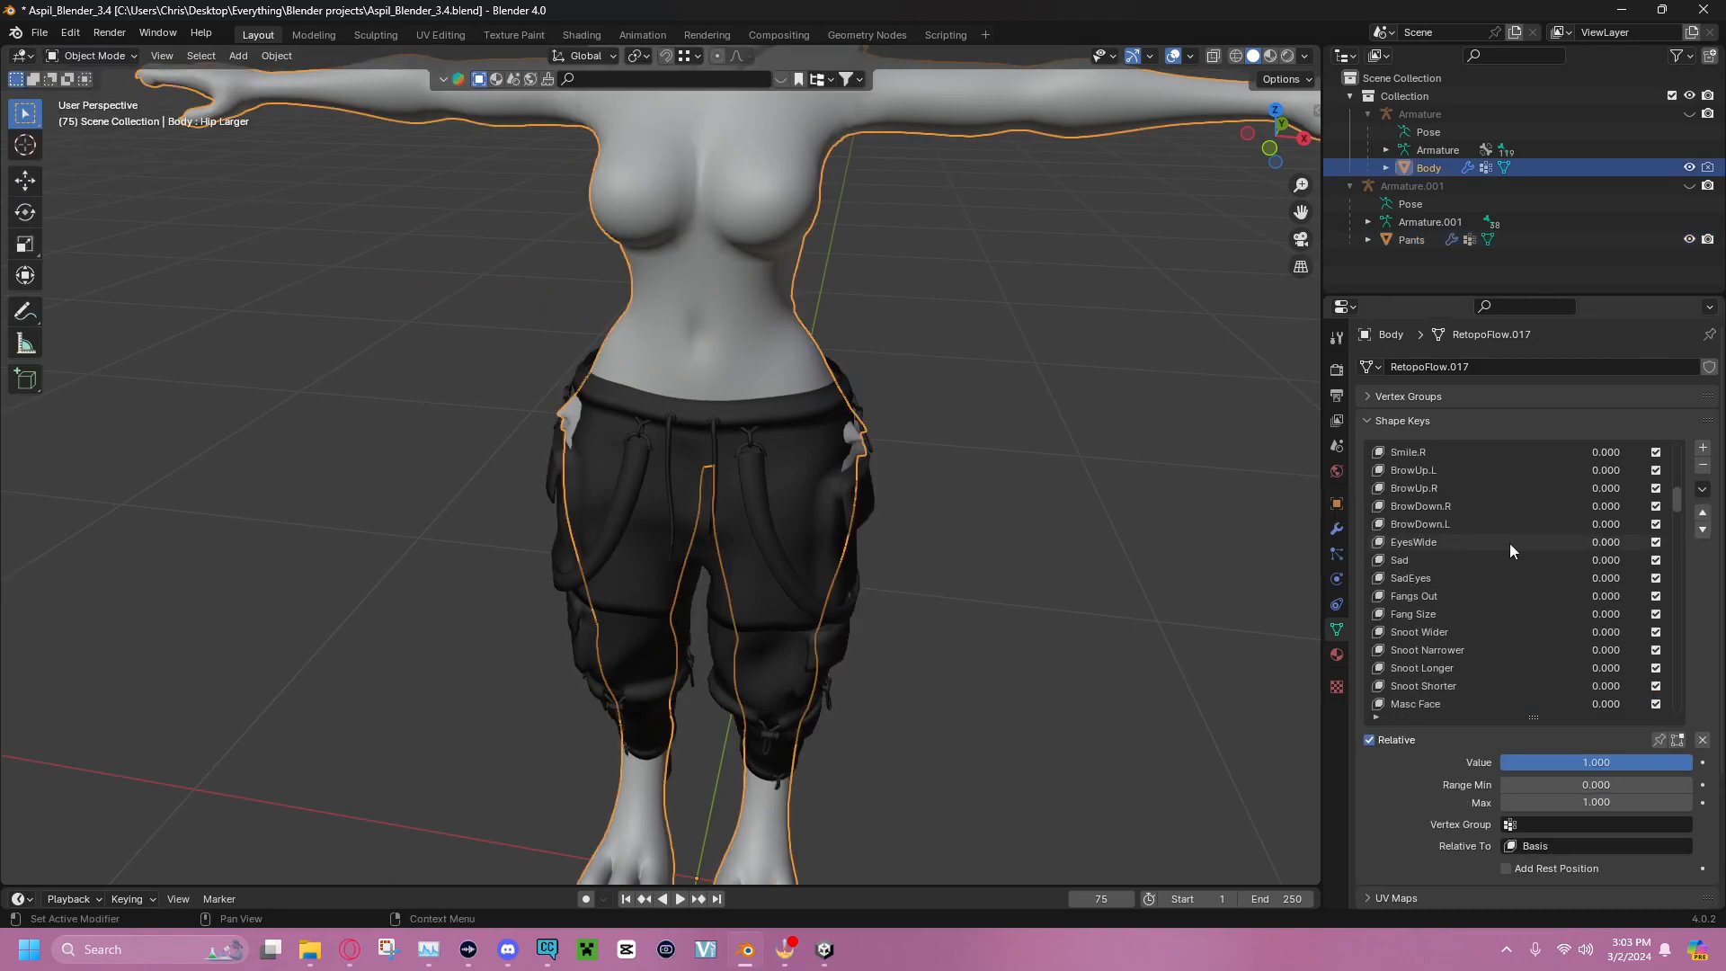
scroll(1442, 507, down, 10)
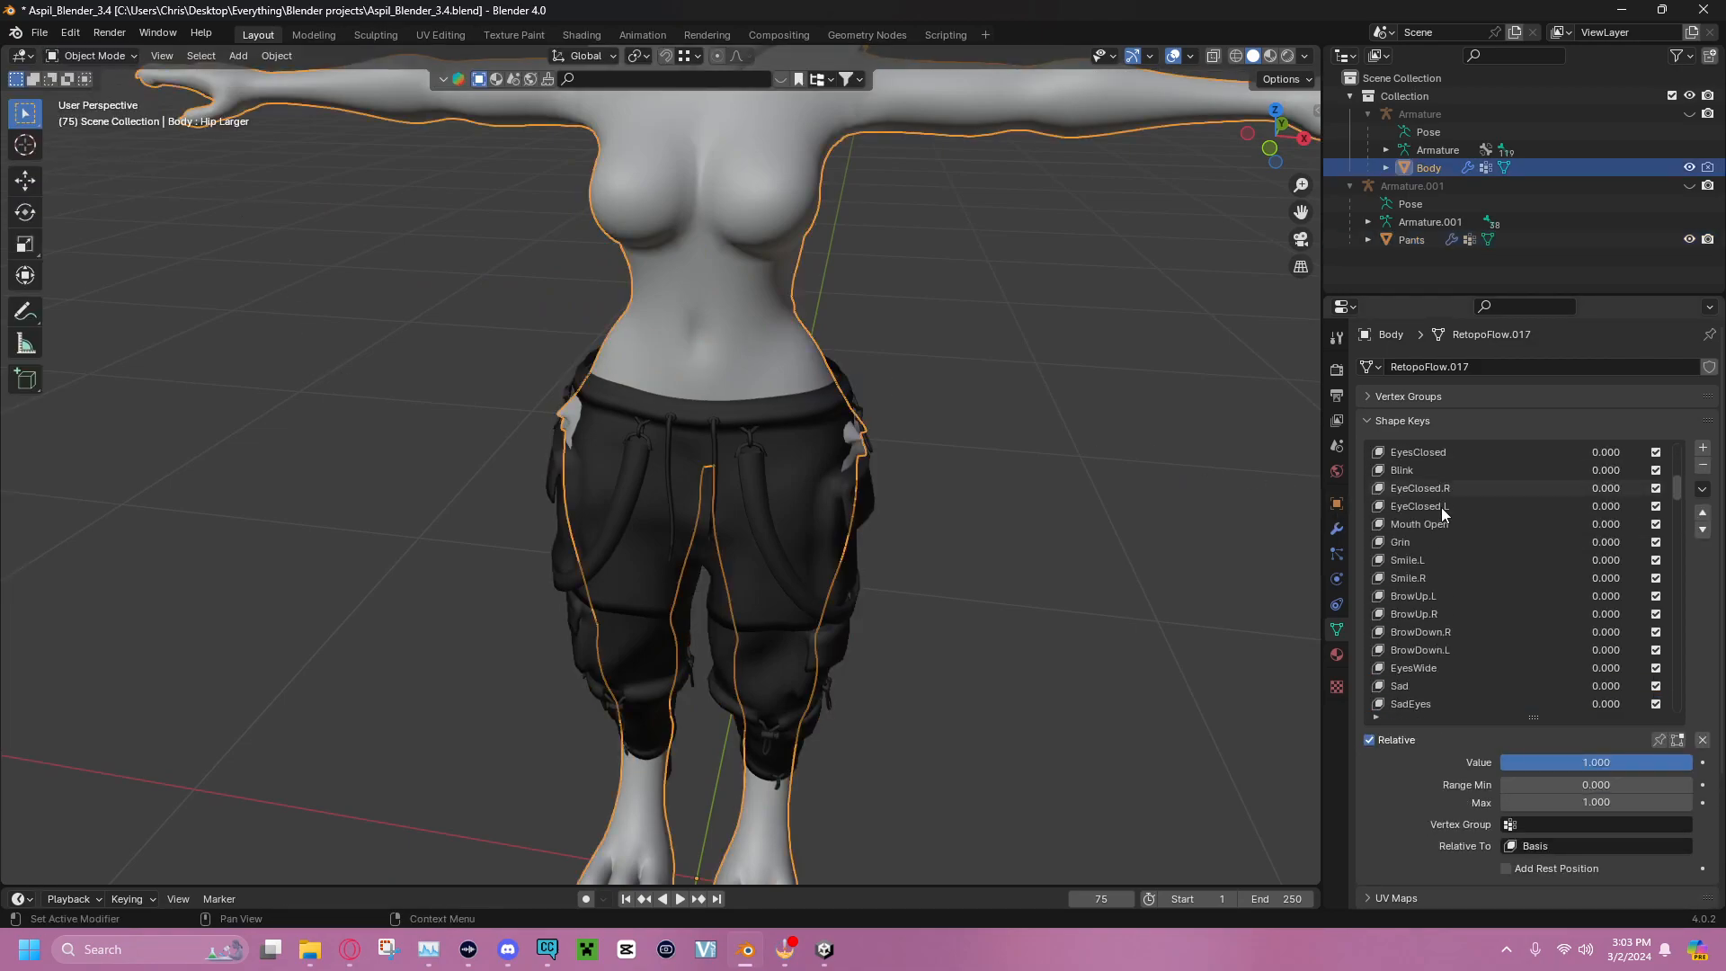
scroll(1456, 530, down, 4)
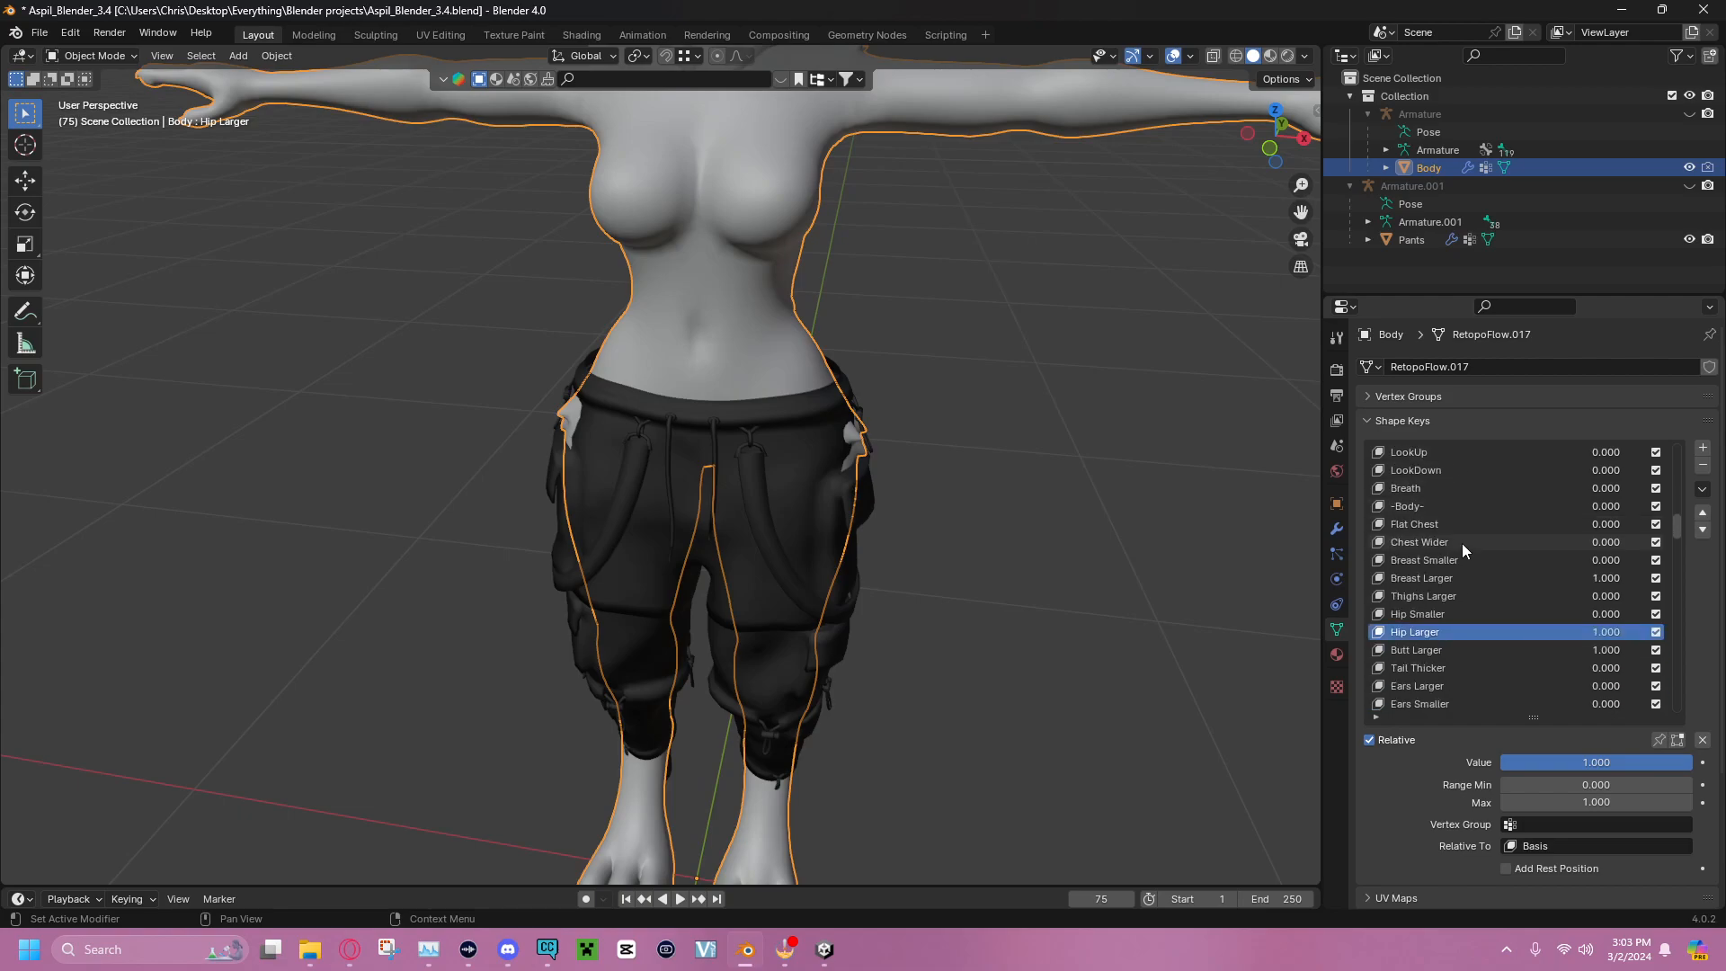
scroll(1455, 598, down, 15)
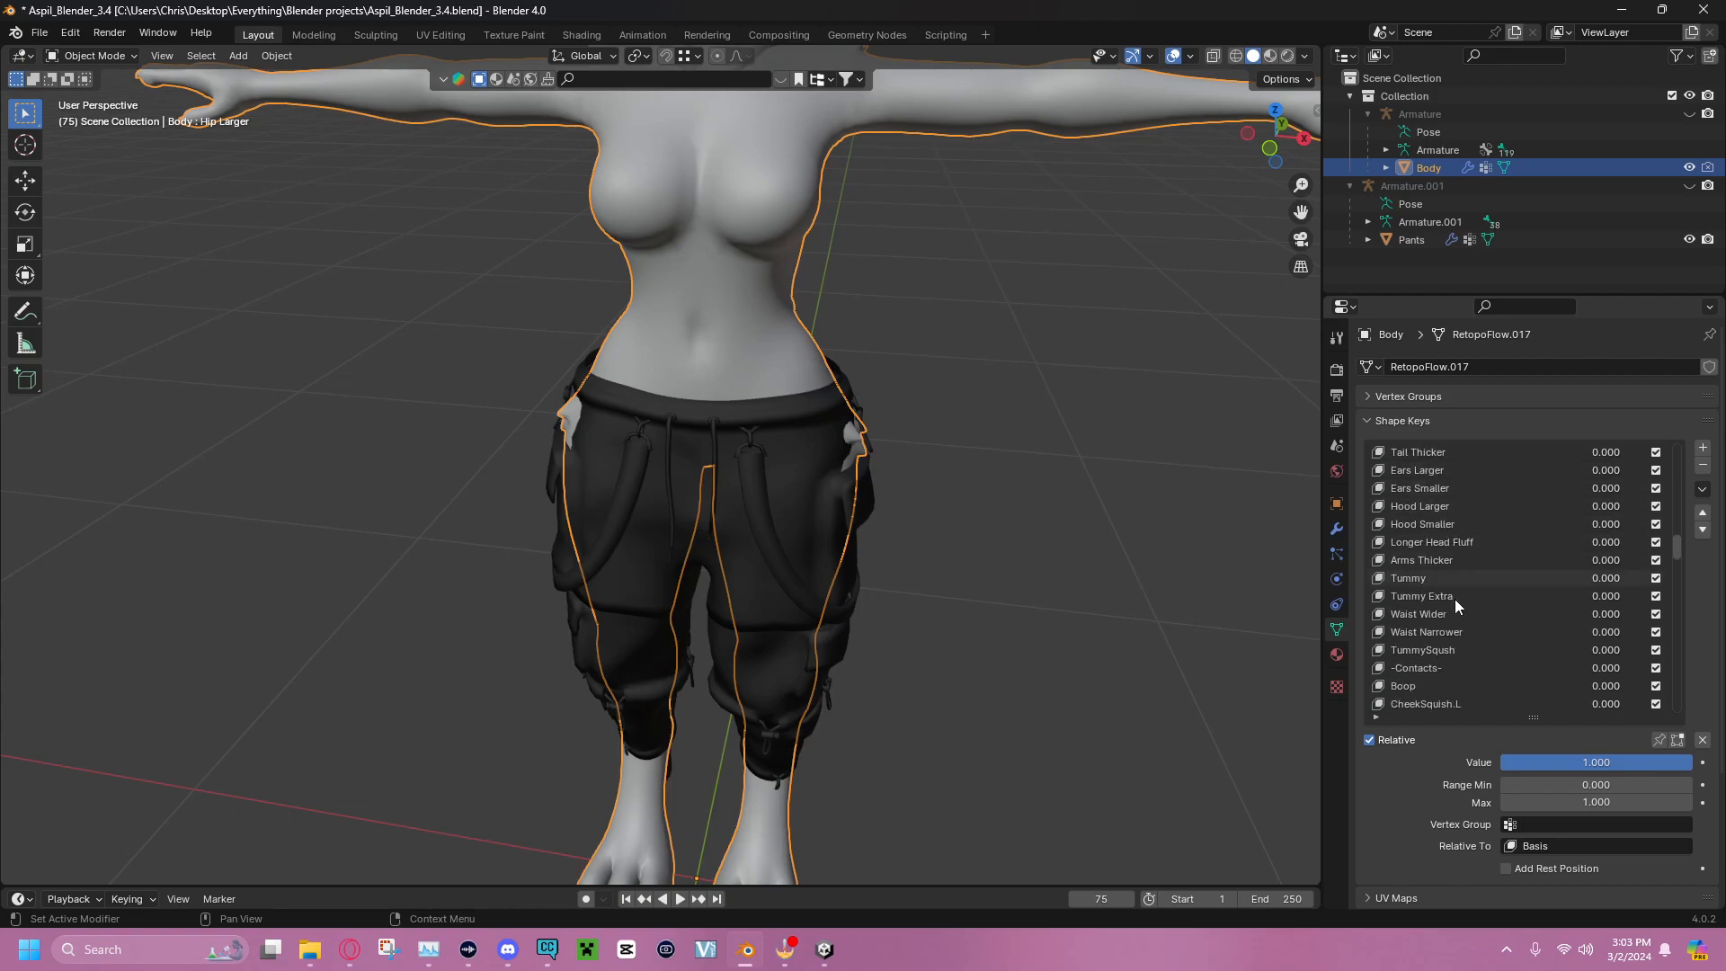
scroll(1454, 598, down, 4)
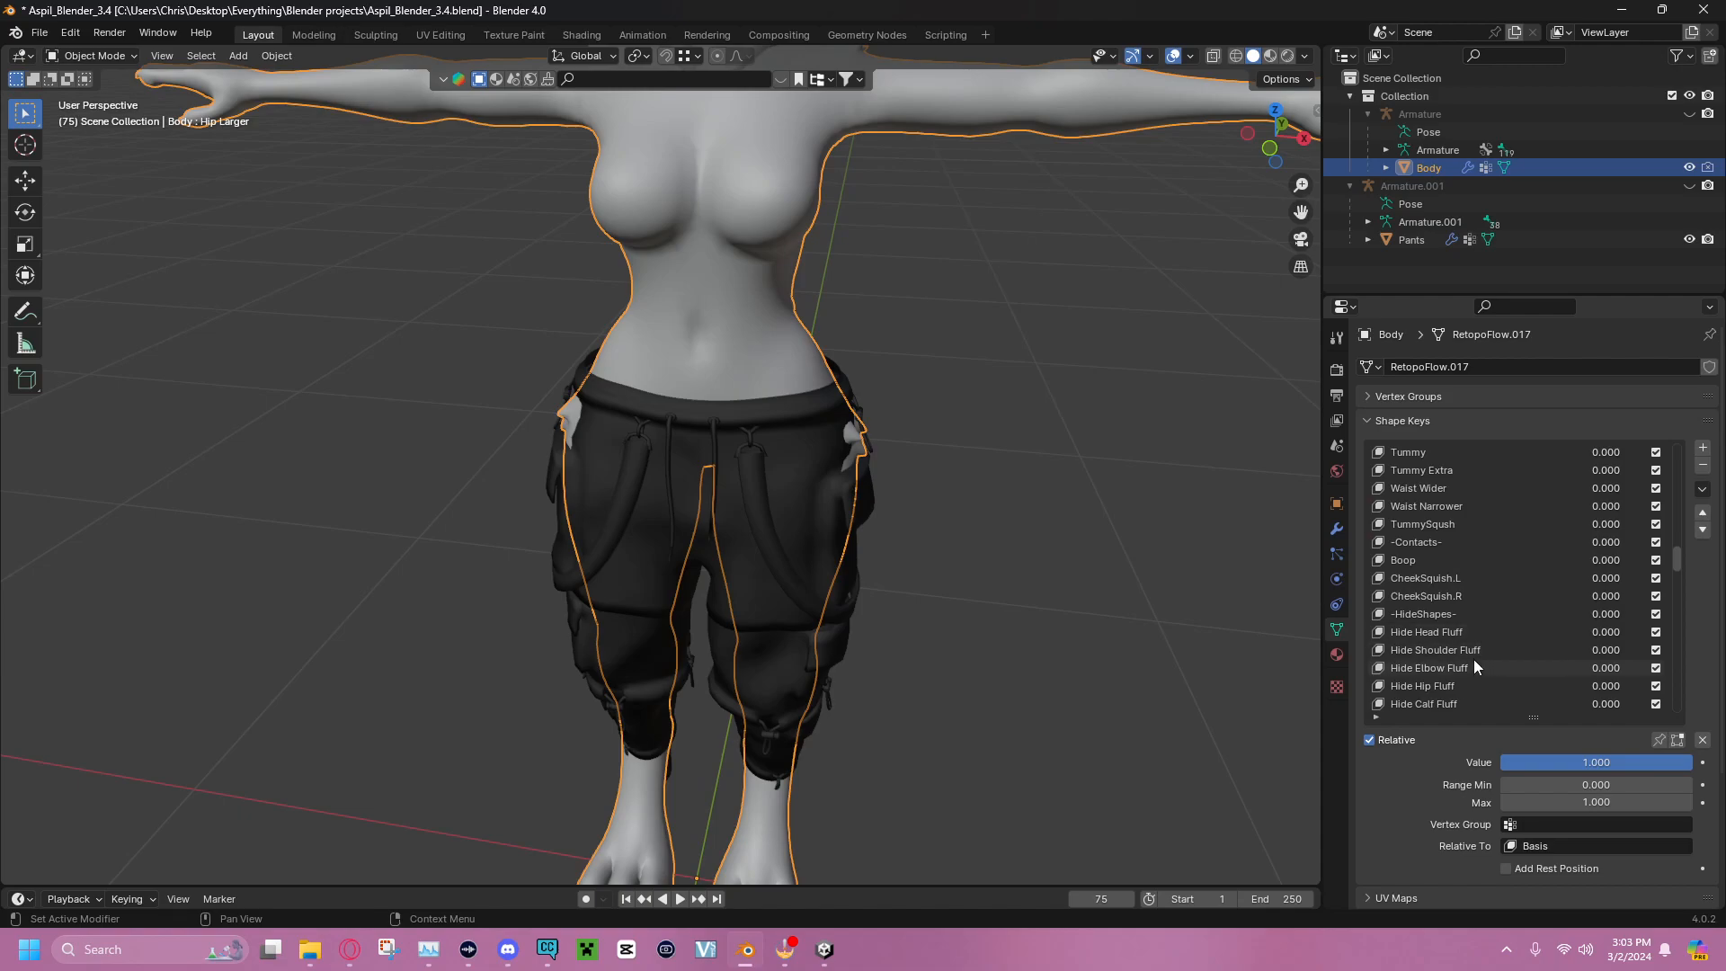
click(945, 383)
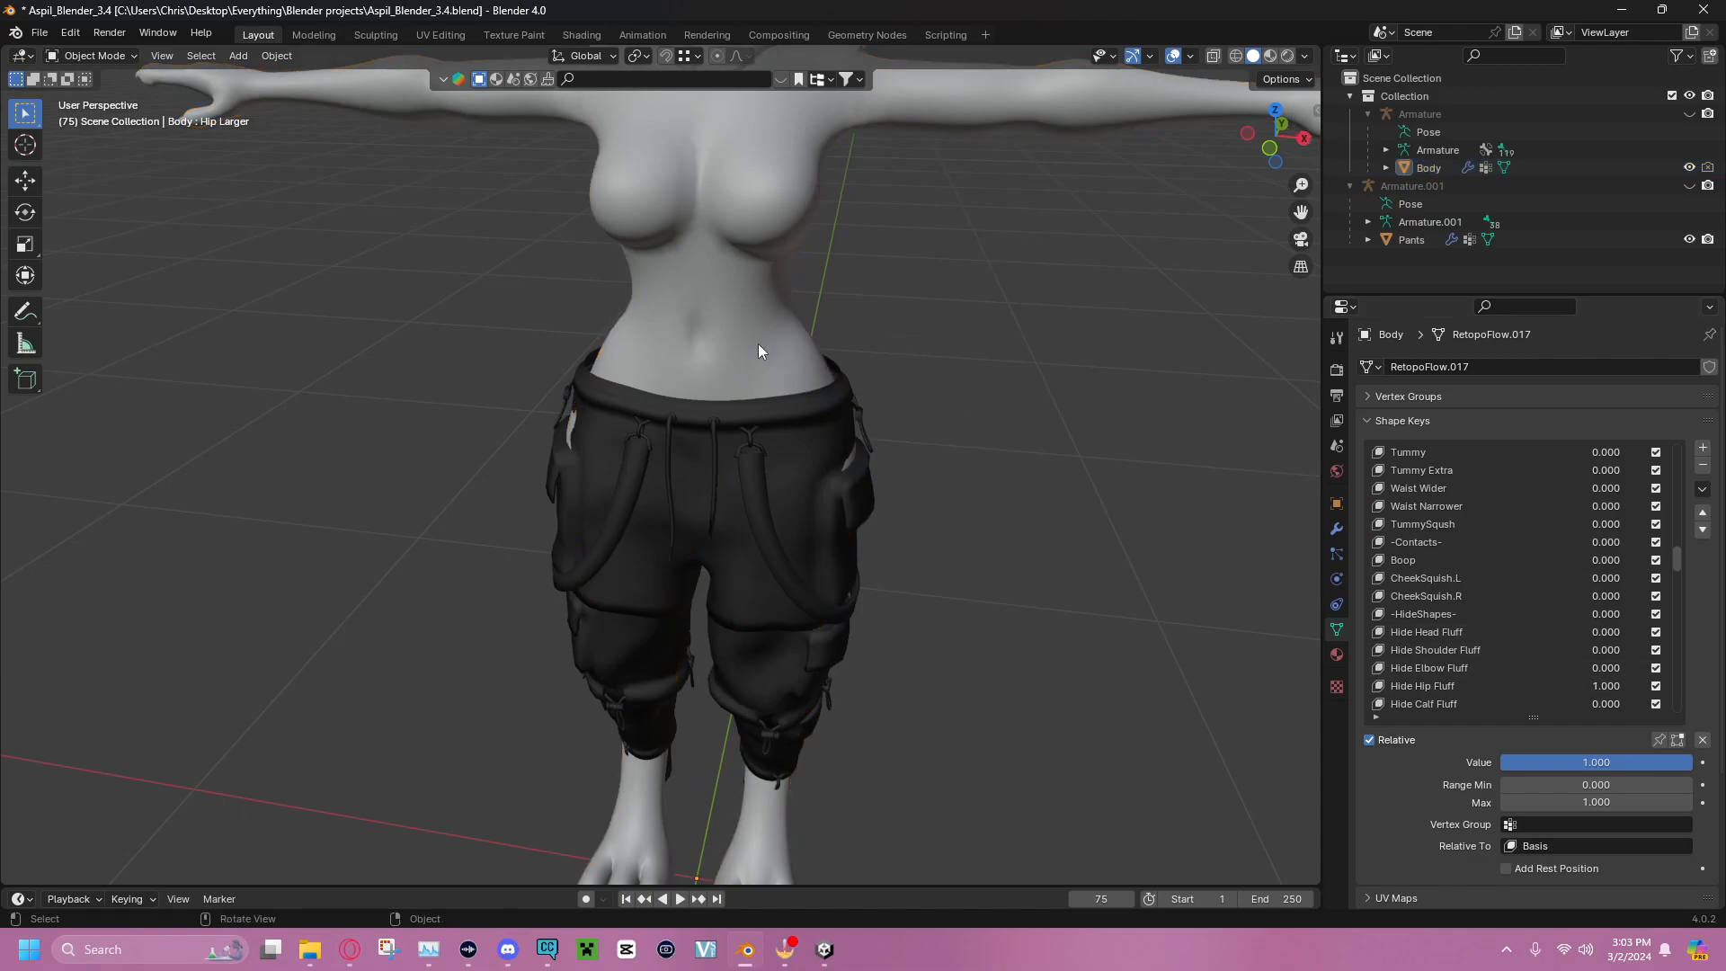
Select the Pants object and switch it back to Sculpt Mode
click(677, 429)
click(95, 56)
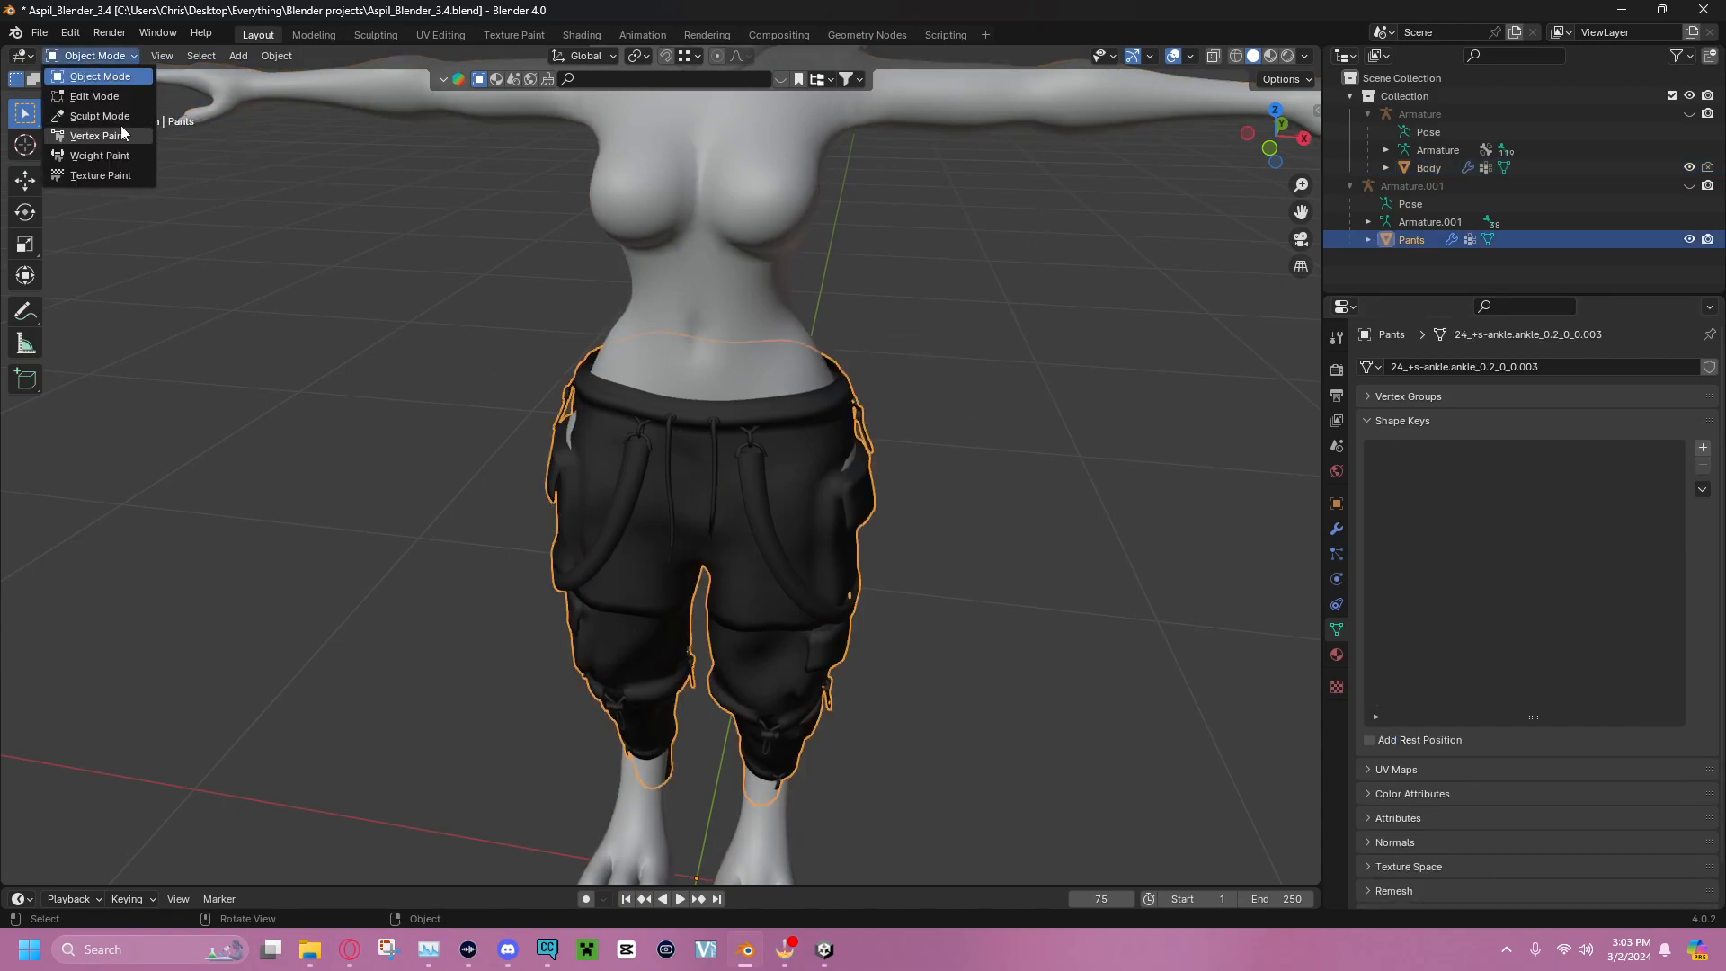
click(99, 116)
Sculpt the hip and rear waistband areas of the pants outward over the patches of body poking through
middle_drag(358, 355, 636, 386)
scroll(798, 335, up, 4)
mouse_move(799, 335)
middle_down()
mouse_move(667, 406)
mouse_move(590, 387)
middle_up()
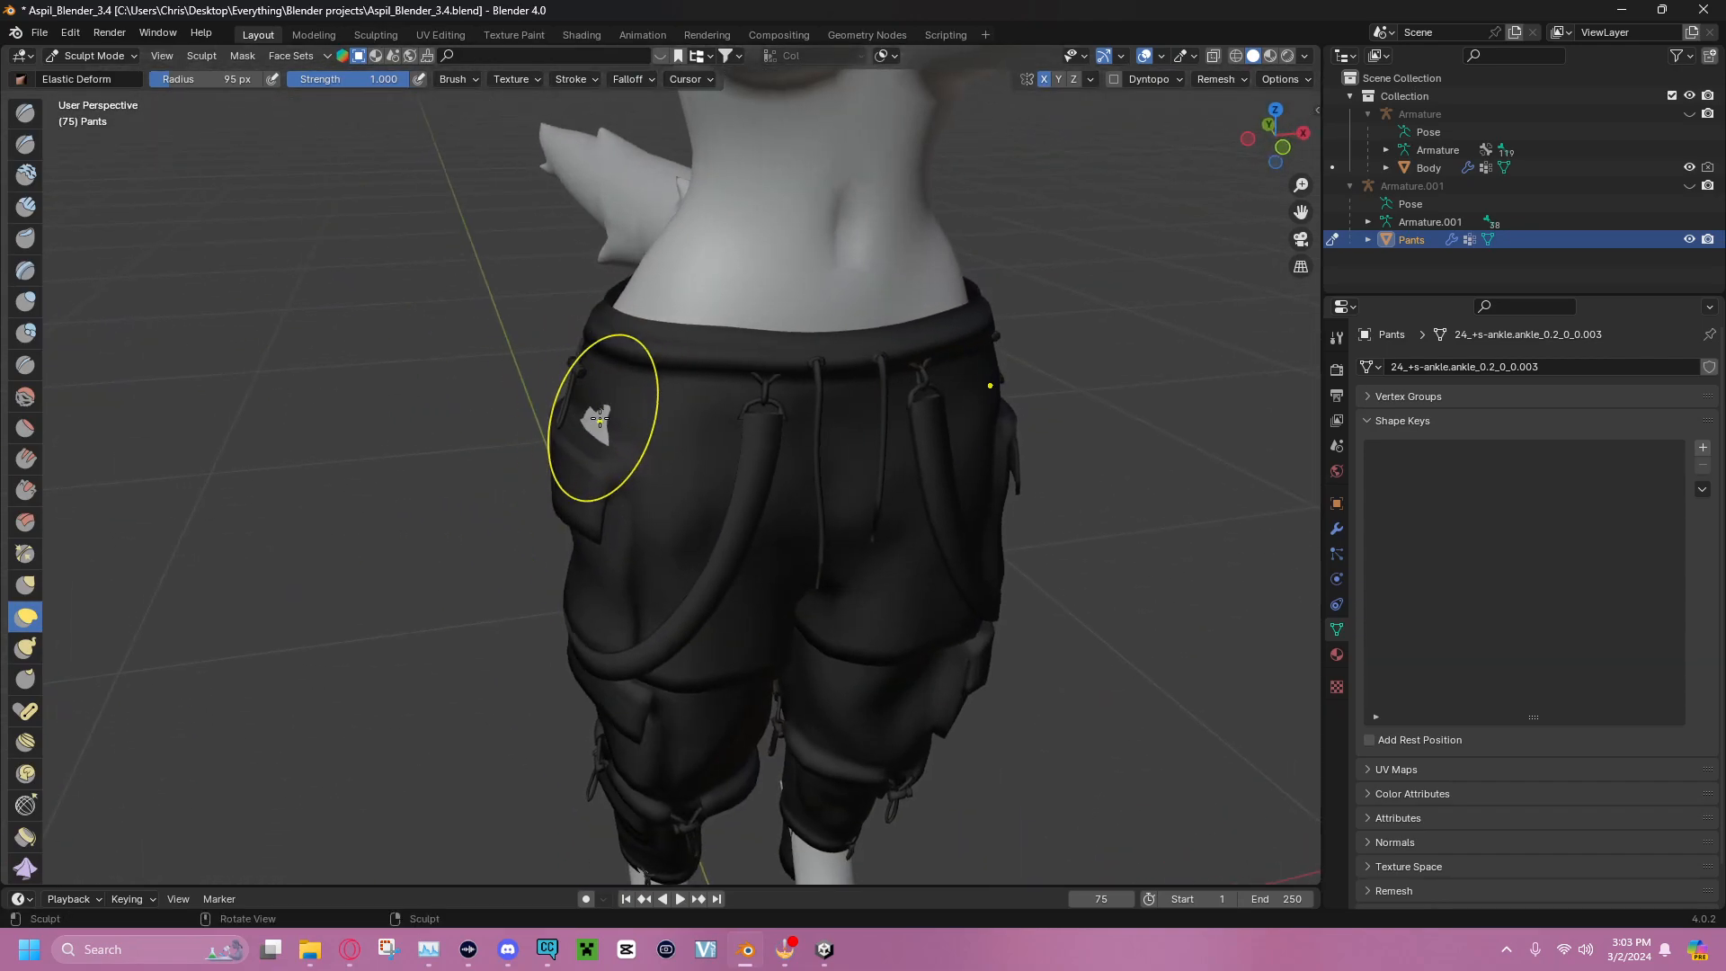
mouse_move(254, 394)
middle_down()
mouse_move(575, 306)
mouse_move(593, 350)
mouse_move(553, 347)
mouse_move(617, 315)
mouse_move(570, 562)
mouse_move(898, 569)
mouse_move(693, 460)
mouse_move(671, 514)
mouse_move(720, 521)
mouse_move(648, 542)
mouse_move(467, 503)
mouse_move(358, 435)
mouse_move(828, 432)
middle_up()
mouse_move(816, 493)
middle_down()
mouse_move(711, 416)
mouse_move(602, 390)
middle_up()
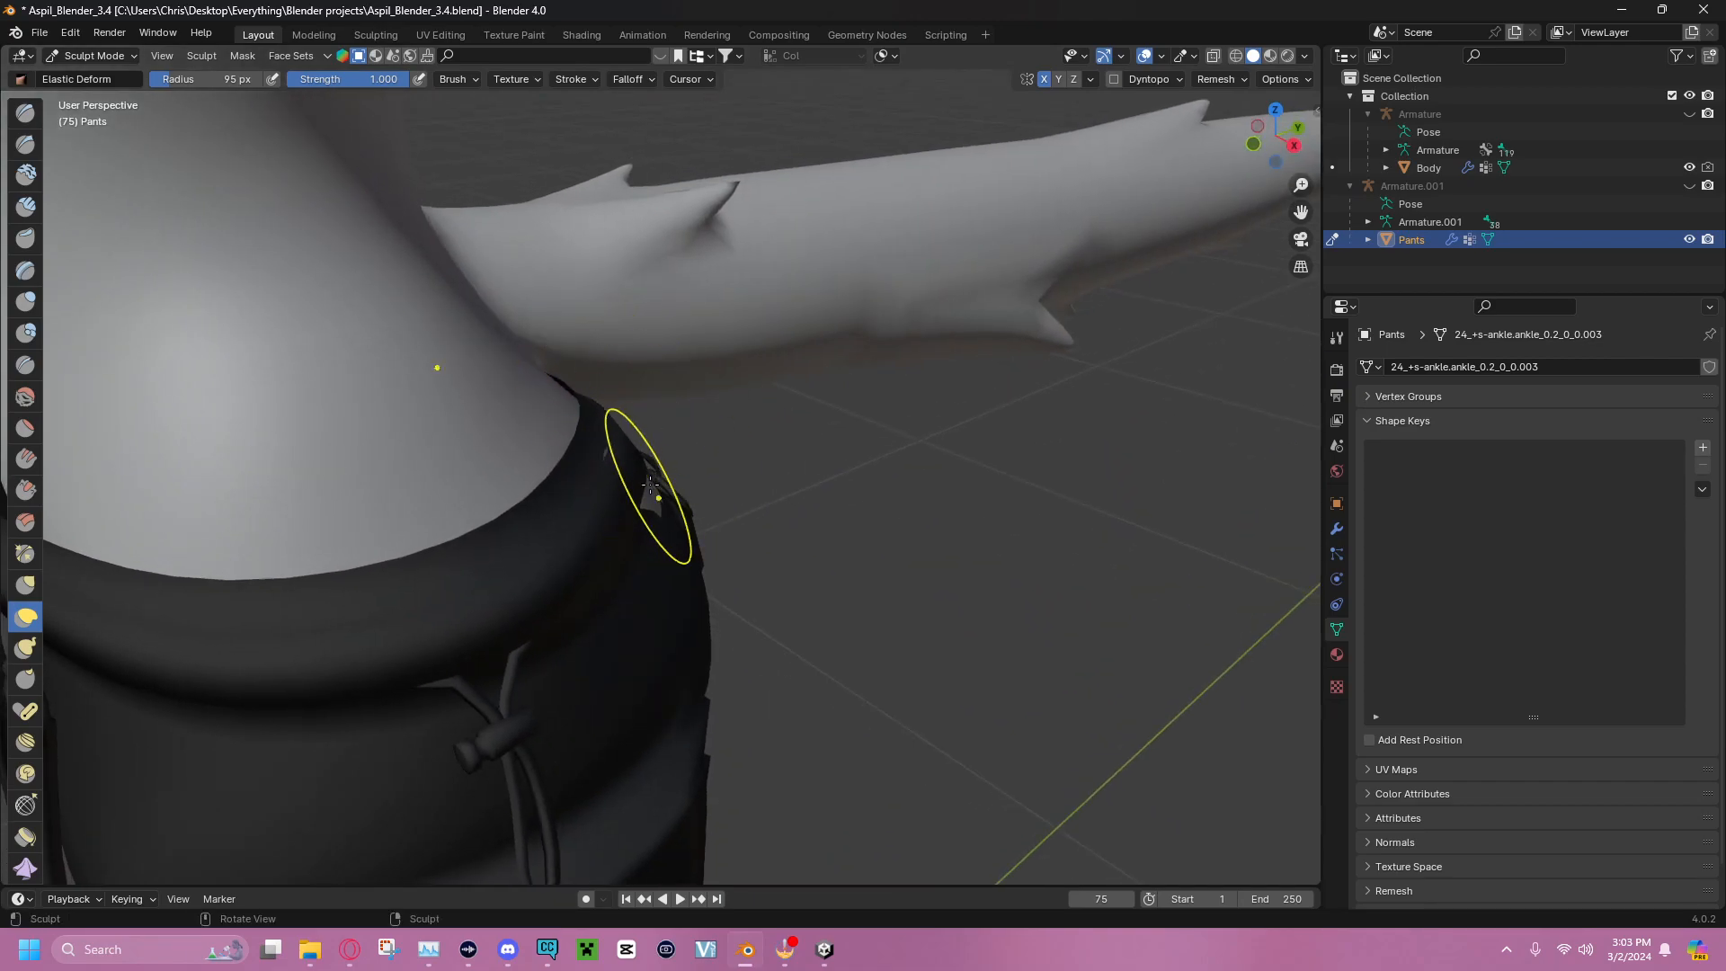
mouse_move(650, 486)
middle_down()
mouse_move(982, 475)
mouse_move(866, 484)
middle_up()
drag(855, 488, 823, 490)
mouse_move(821, 490)
middle_down()
mouse_move(1118, 482)
mouse_move(889, 461)
mouse_move(940, 470)
middle_up()
drag(1074, 615, 1046, 624)
Smooth out the fit around the waistband, upper hips and side pockets, covering the remaining body patch beside the drawcord
scroll(1076, 578, down, 2)
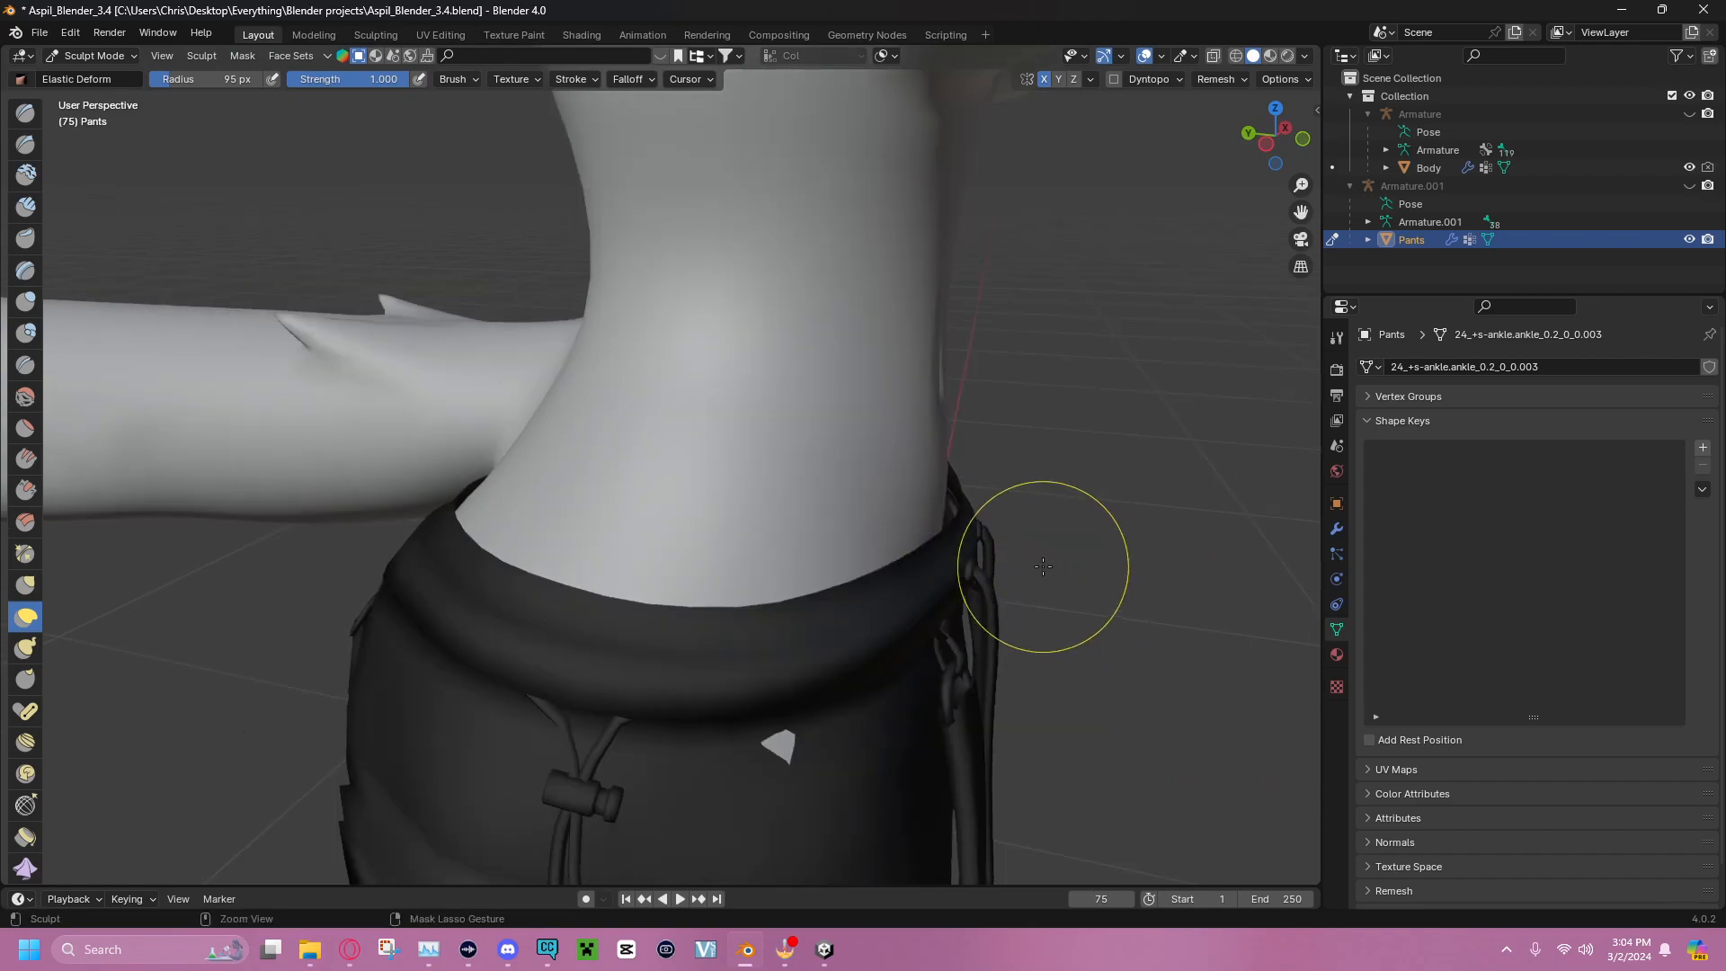
scroll(976, 539, down, 2)
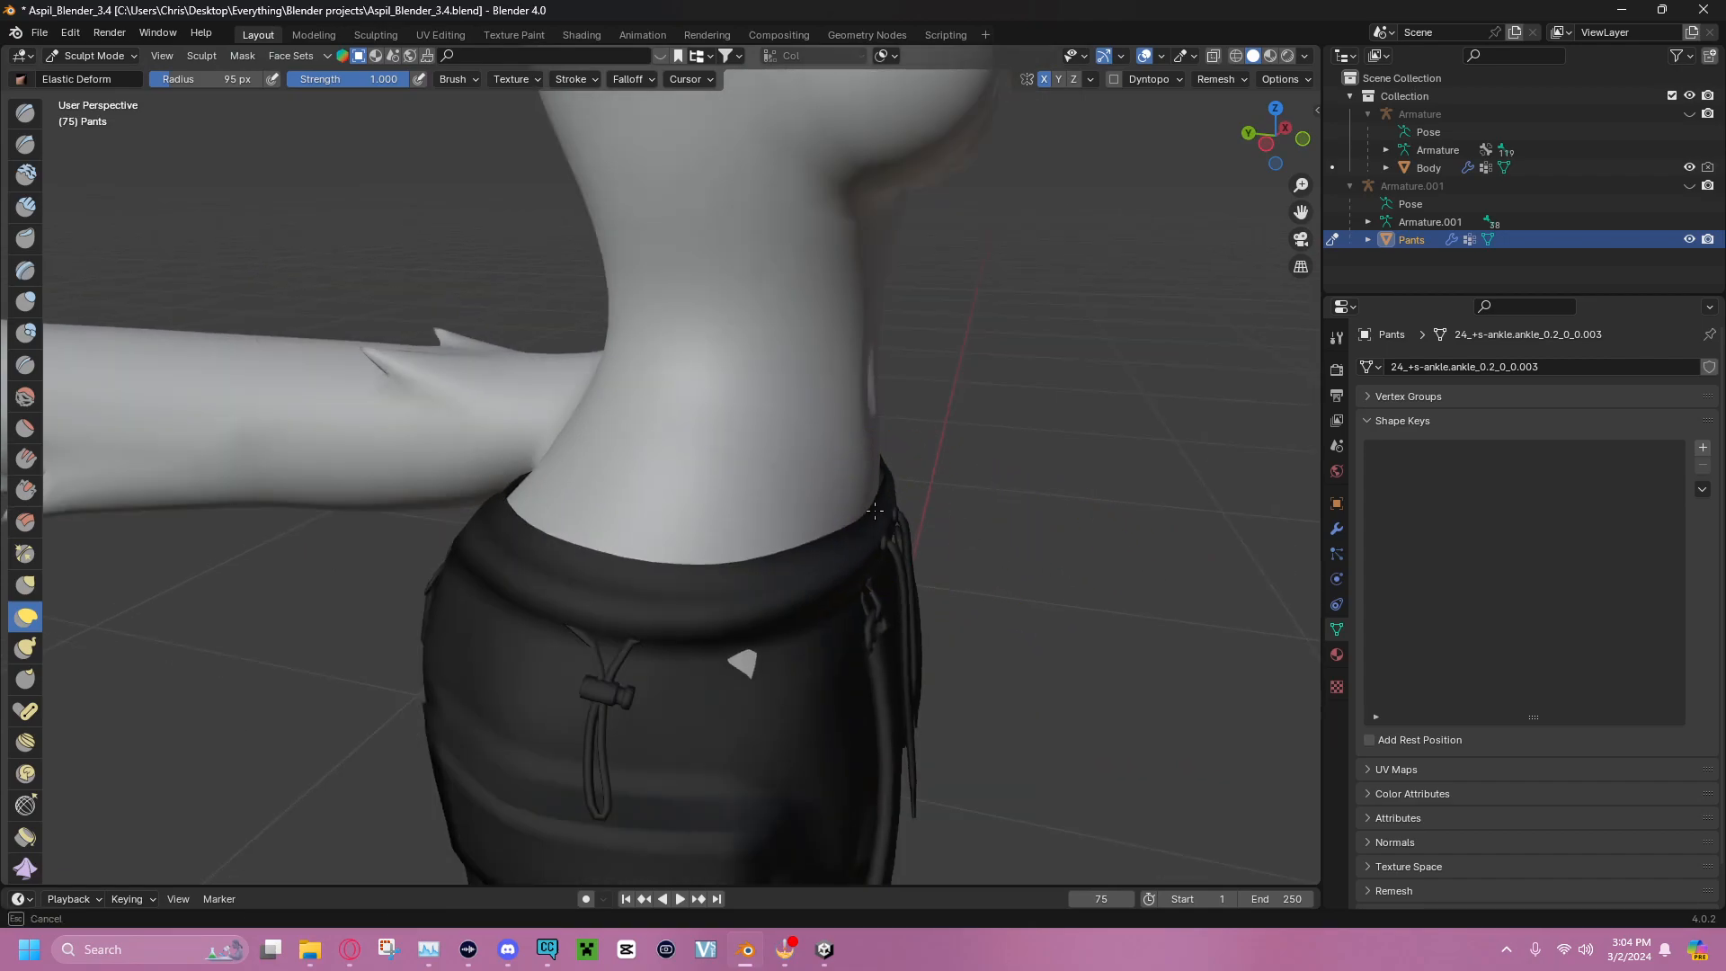
scroll(917, 506, up, 3)
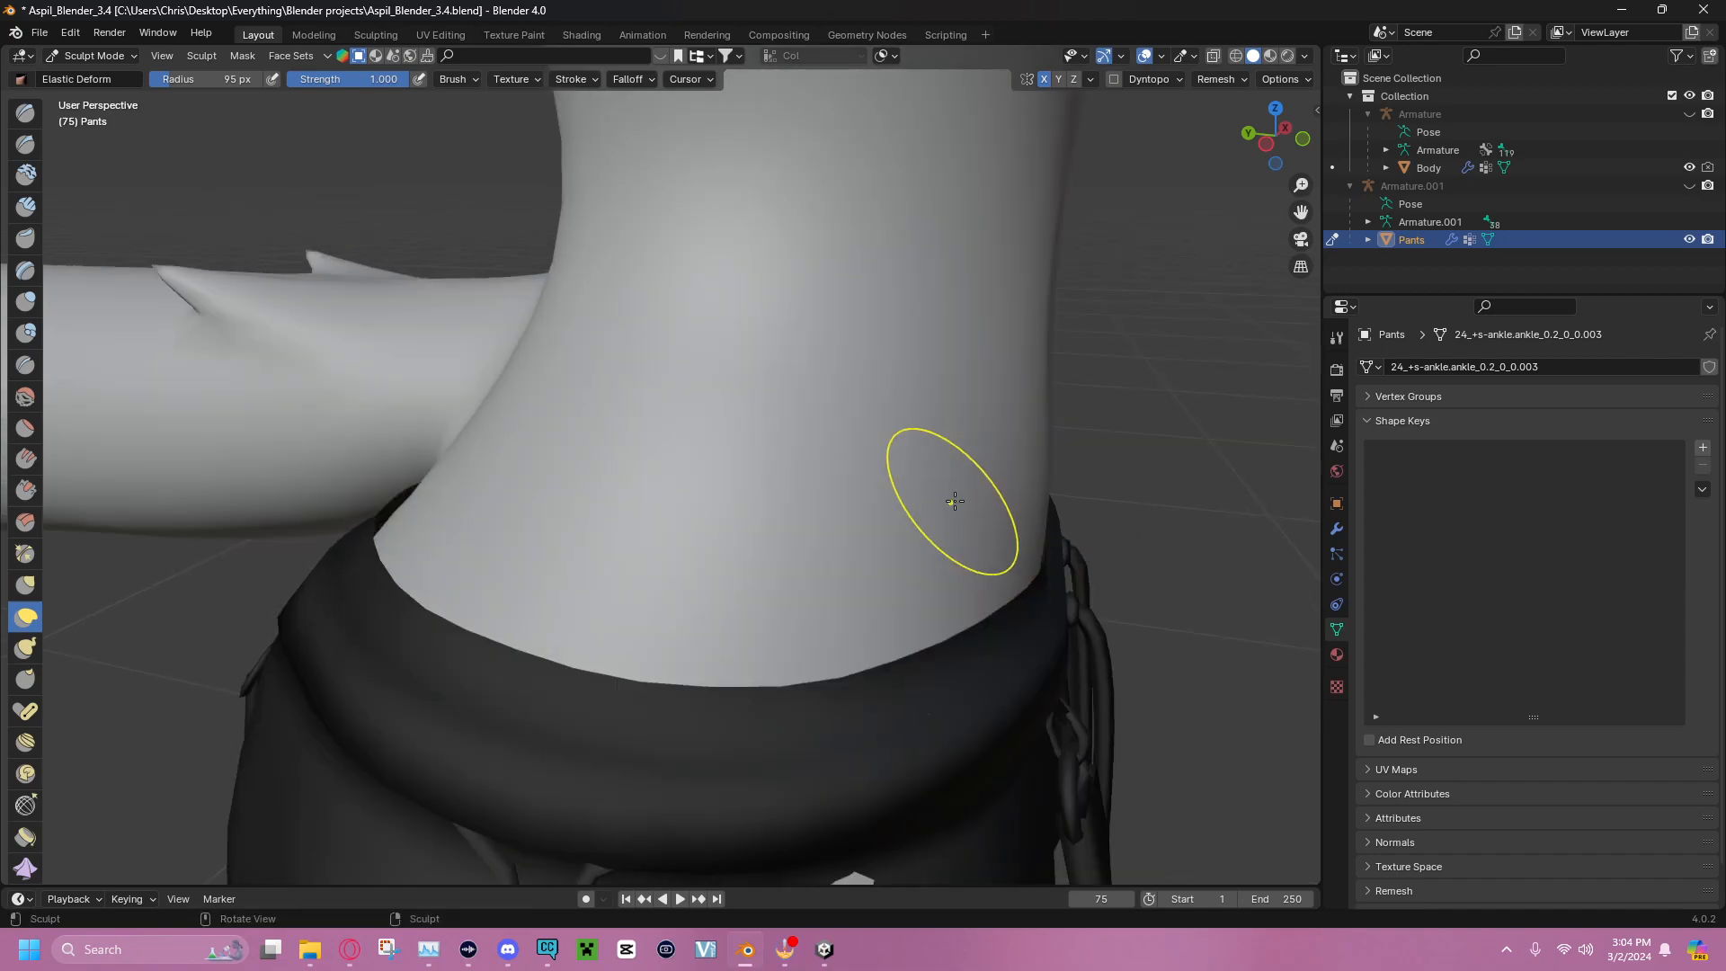
mouse_move(1084, 499)
middle_down()
mouse_move(971, 525)
mouse_move(997, 519)
mouse_move(935, 479)
mouse_move(1021, 482)
mouse_move(783, 452)
mouse_move(920, 473)
mouse_move(640, 465)
mouse_move(886, 431)
mouse_move(540, 386)
mouse_move(640, 340)
mouse_move(764, 339)
mouse_move(618, 329)
mouse_move(797, 327)
mouse_move(647, 359)
mouse_move(553, 397)
mouse_move(686, 374)
mouse_move(454, 455)
mouse_move(844, 501)
middle_up()
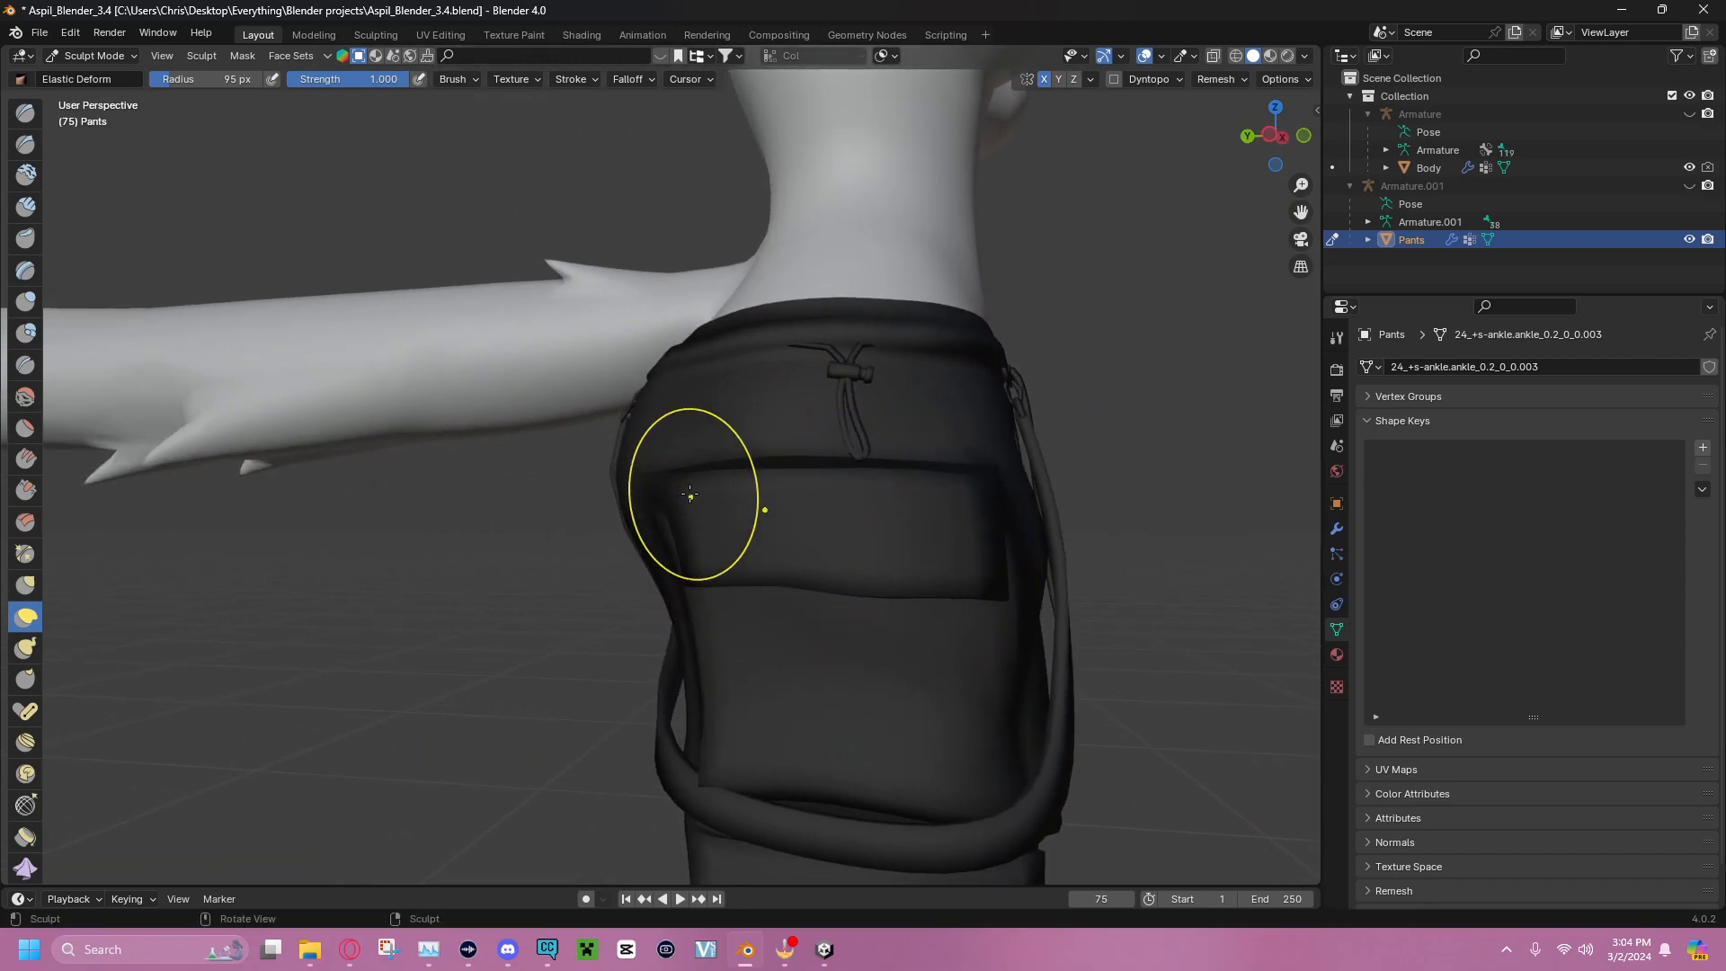
middle_drag(690, 494, 740, 504)
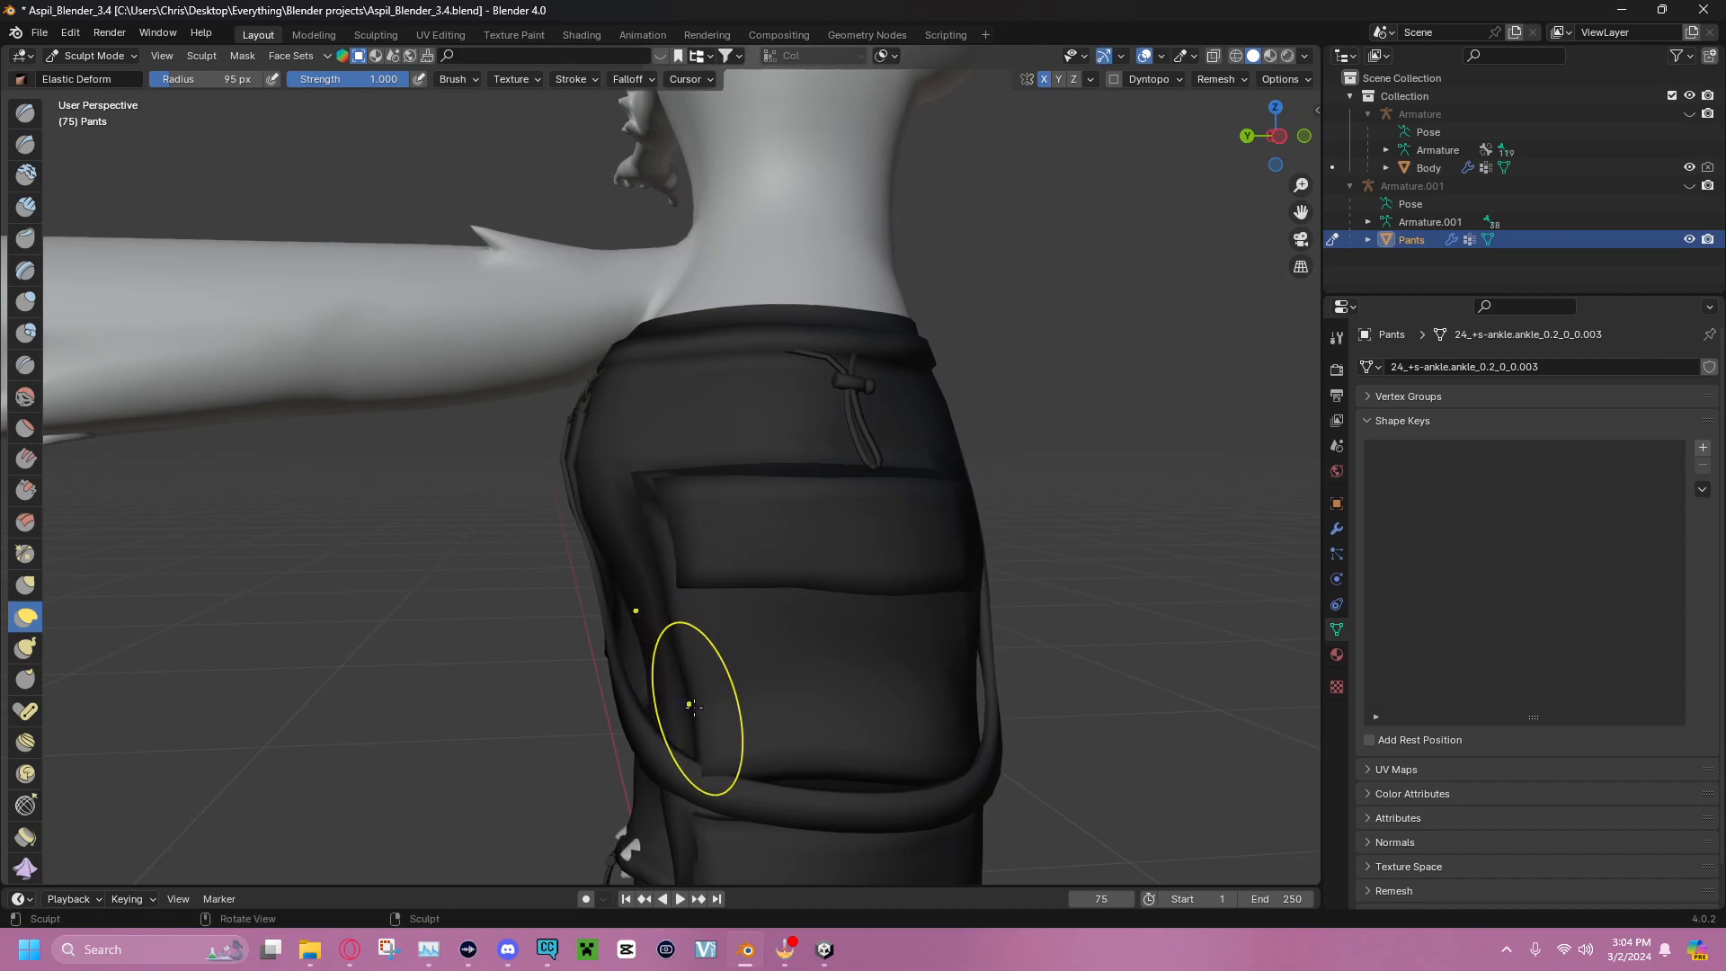
middle_drag(686, 708, 983, 677)
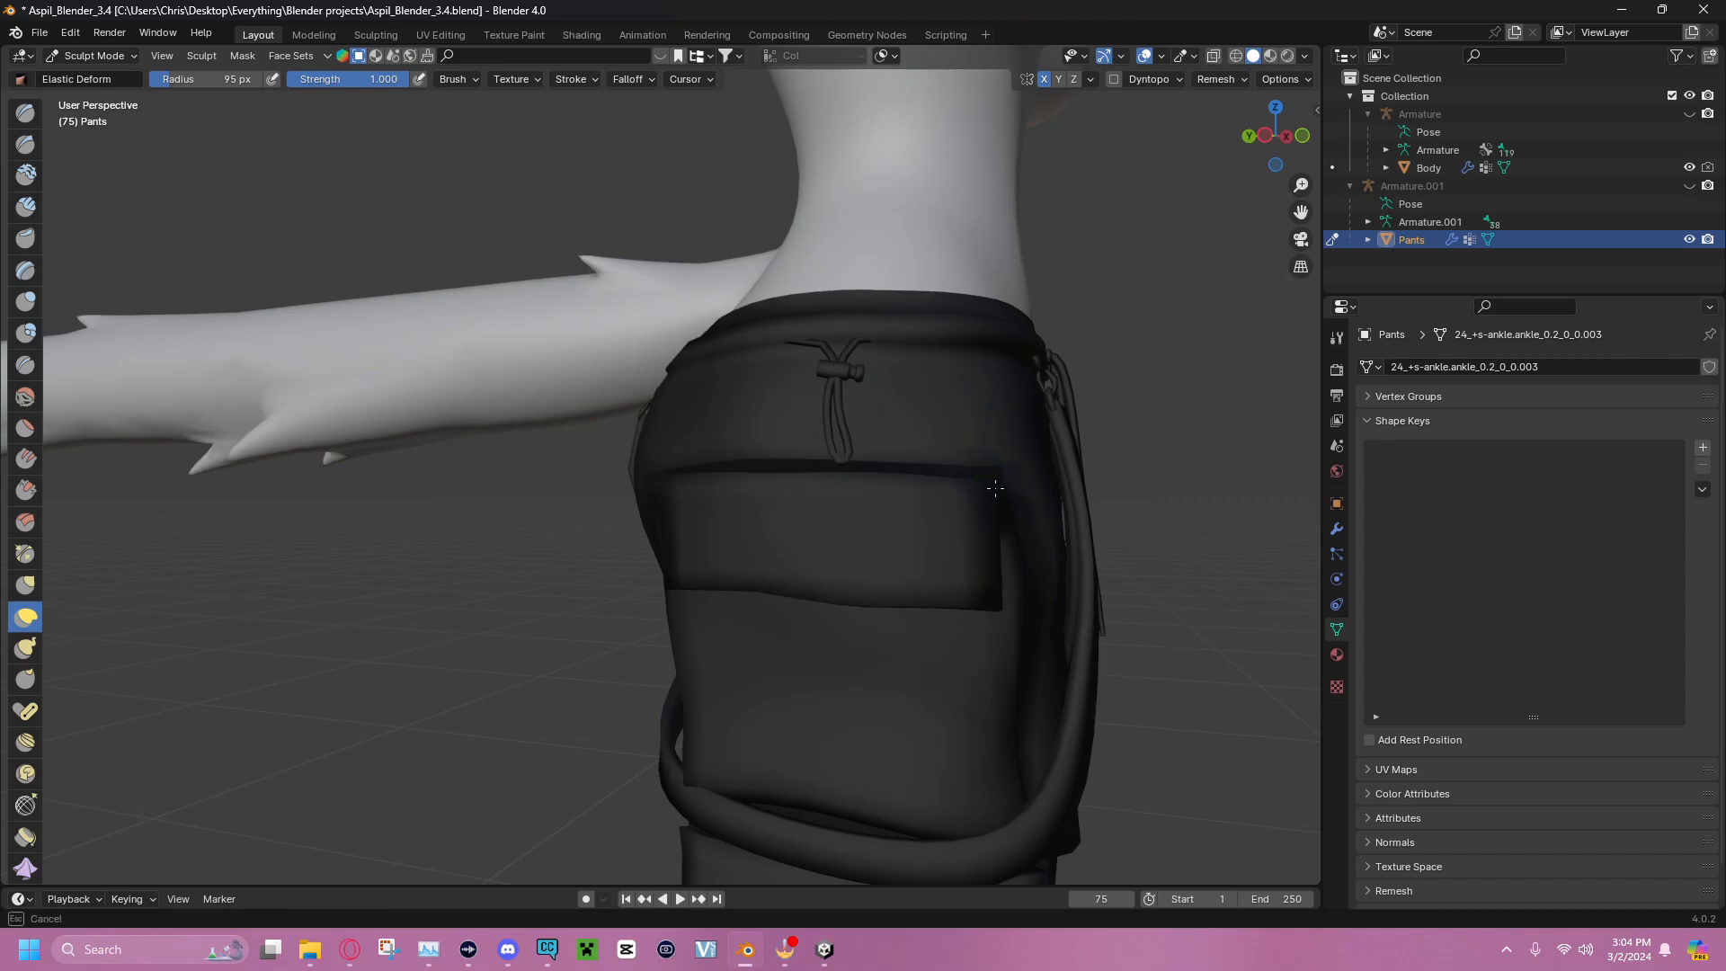
mouse_move(1005, 580)
middle_down()
mouse_move(1066, 565)
mouse_move(838, 613)
mouse_move(817, 443)
mouse_move(792, 452)
mouse_move(851, 451)
mouse_move(539, 151)
mouse_move(907, 406)
mouse_move(597, 474)
middle_up()
Return to Object Mode and set the Body mesh's Hide Calf Fluff and Hide Ankle Fluff shape keys to 1.000
click(94, 55)
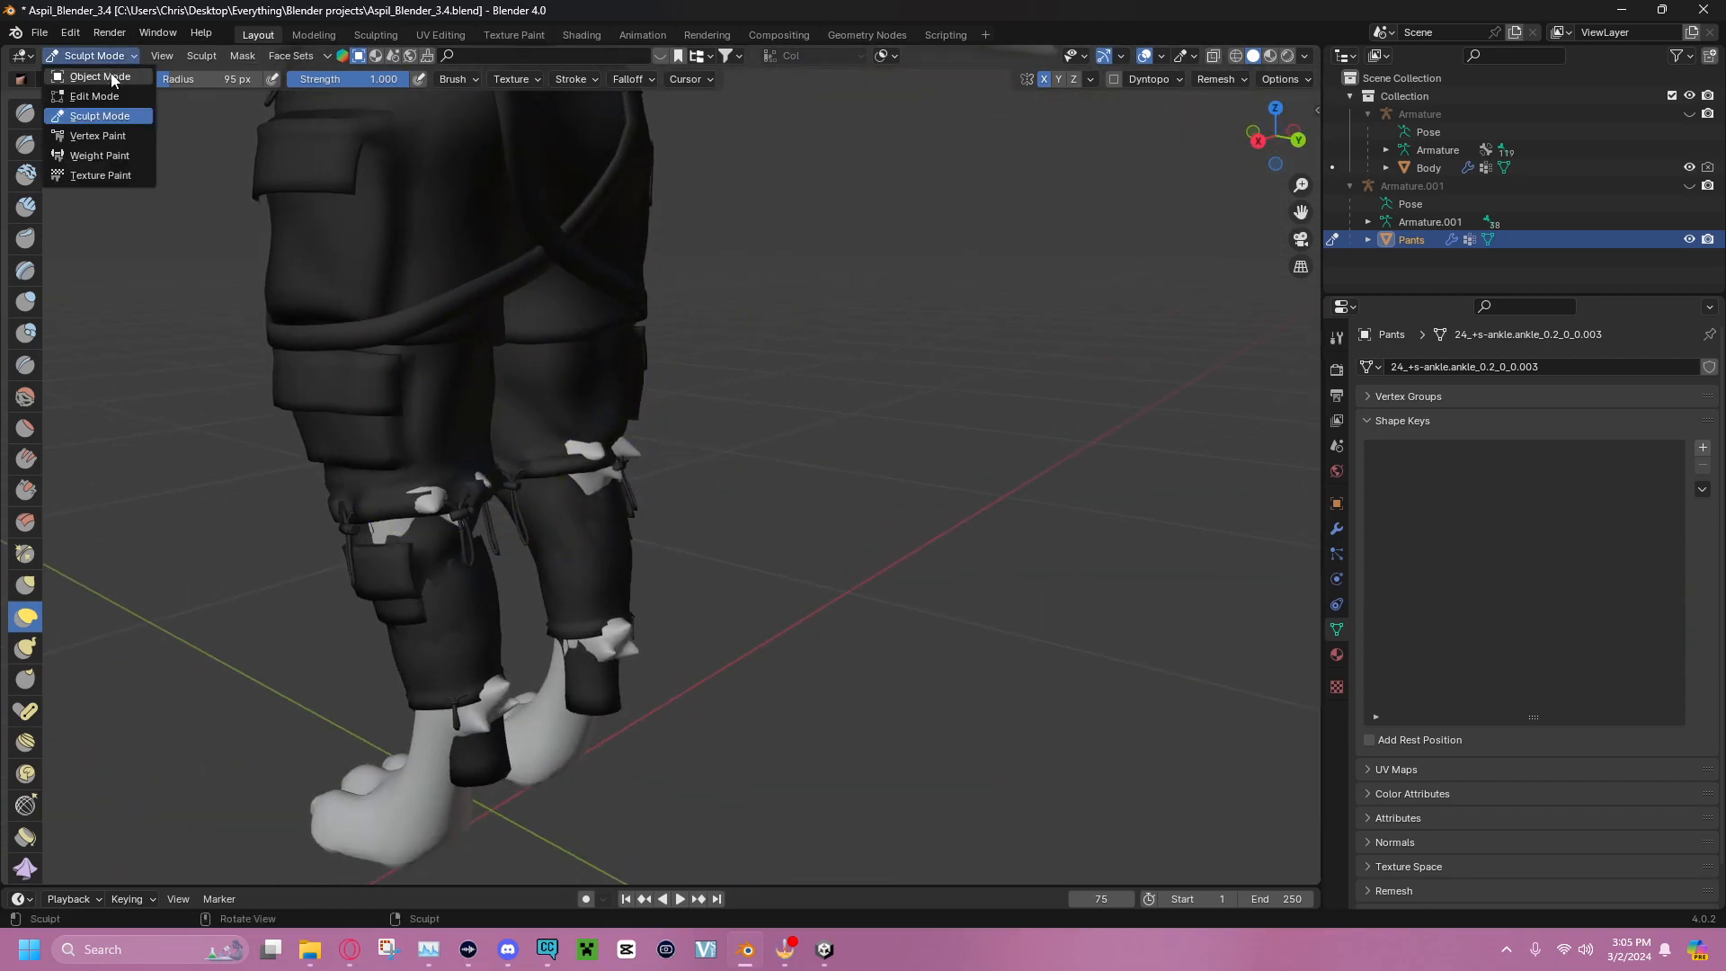
click(85, 74)
click(422, 774)
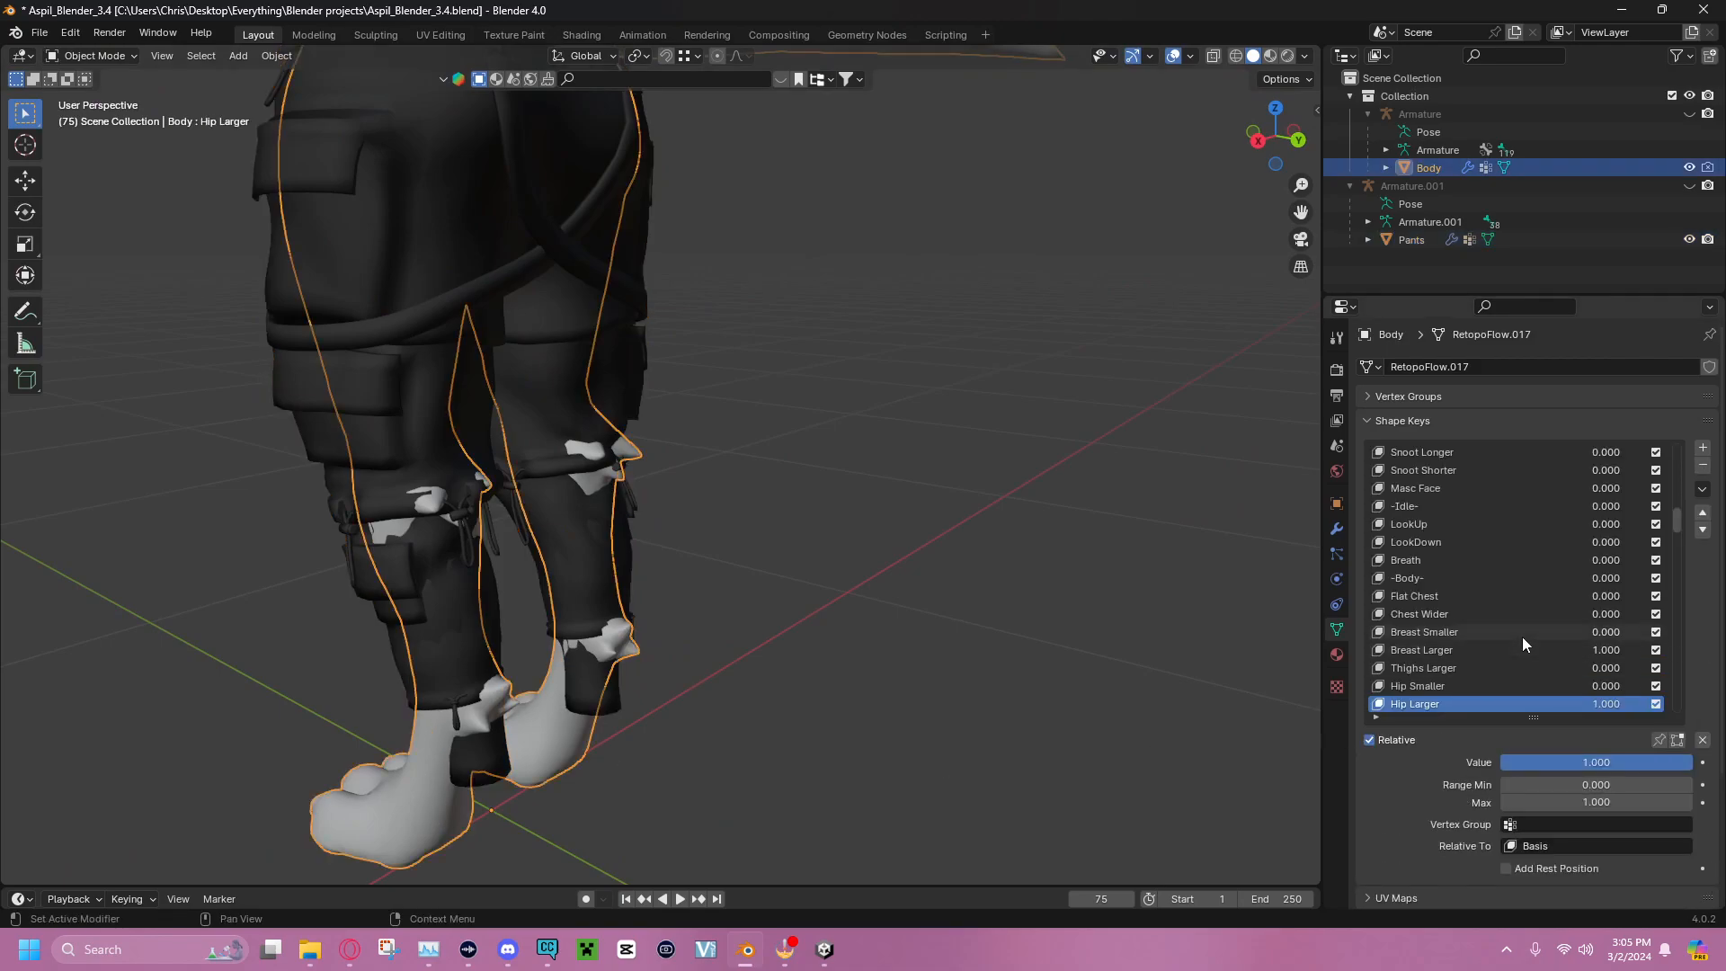
scroll(1522, 636, down, 10)
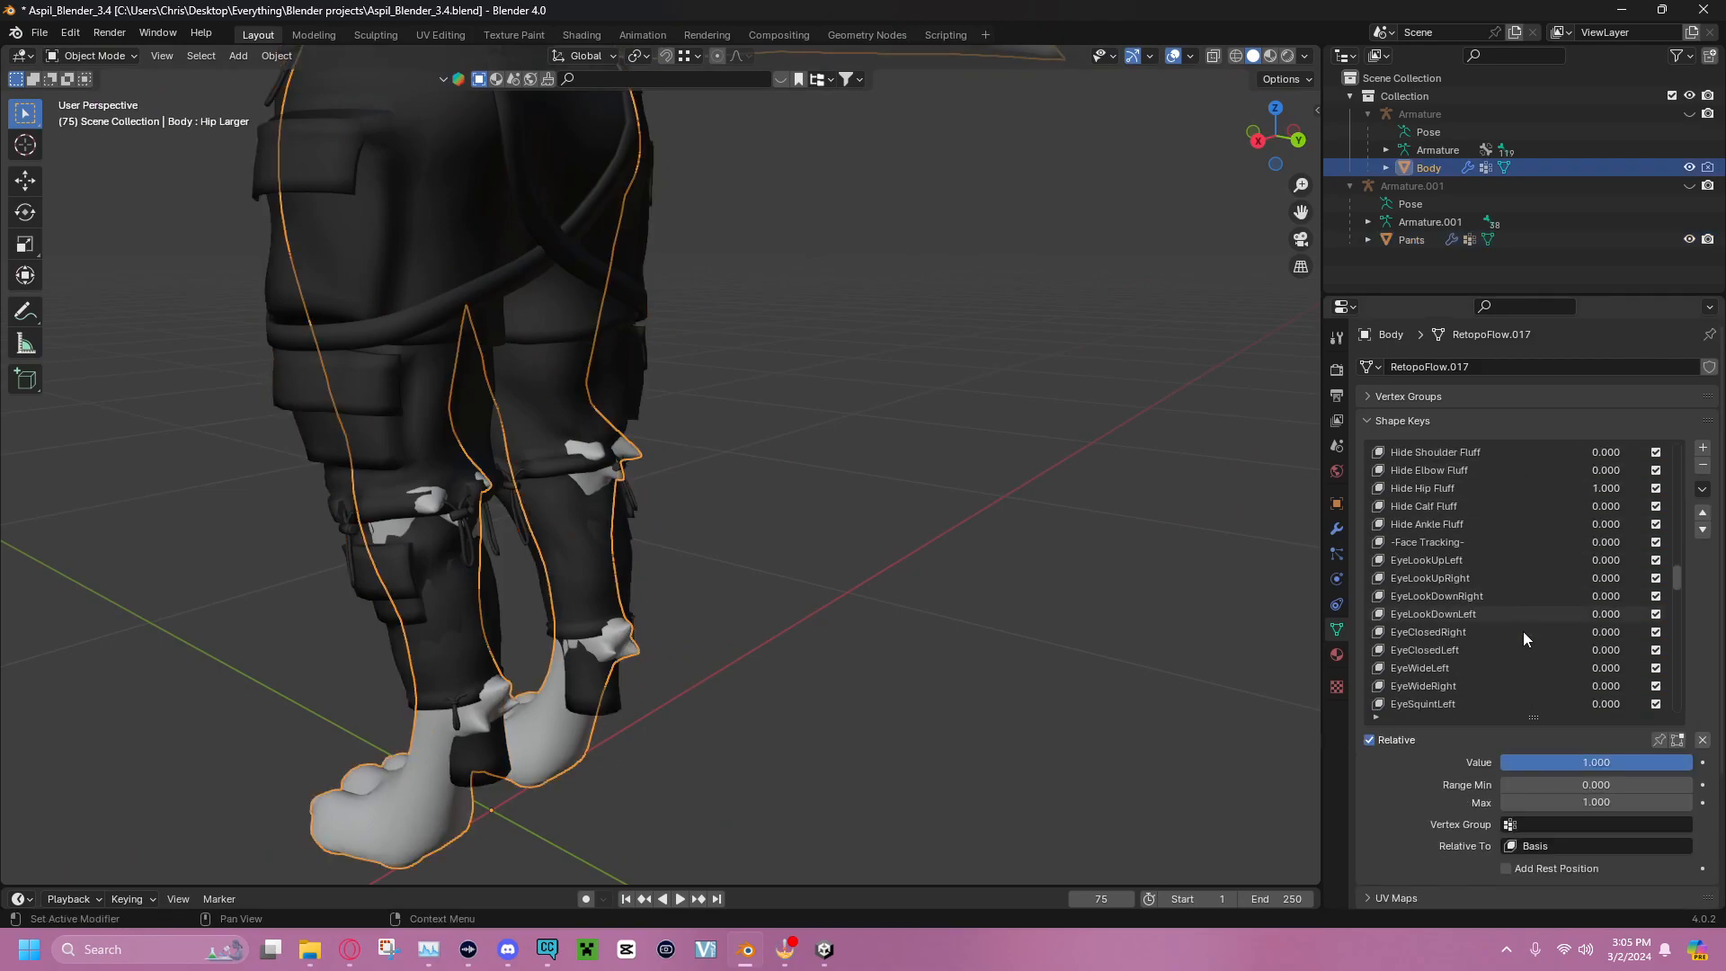
scroll(1530, 521, up, 2)
drag(1519, 542, 1618, 559)
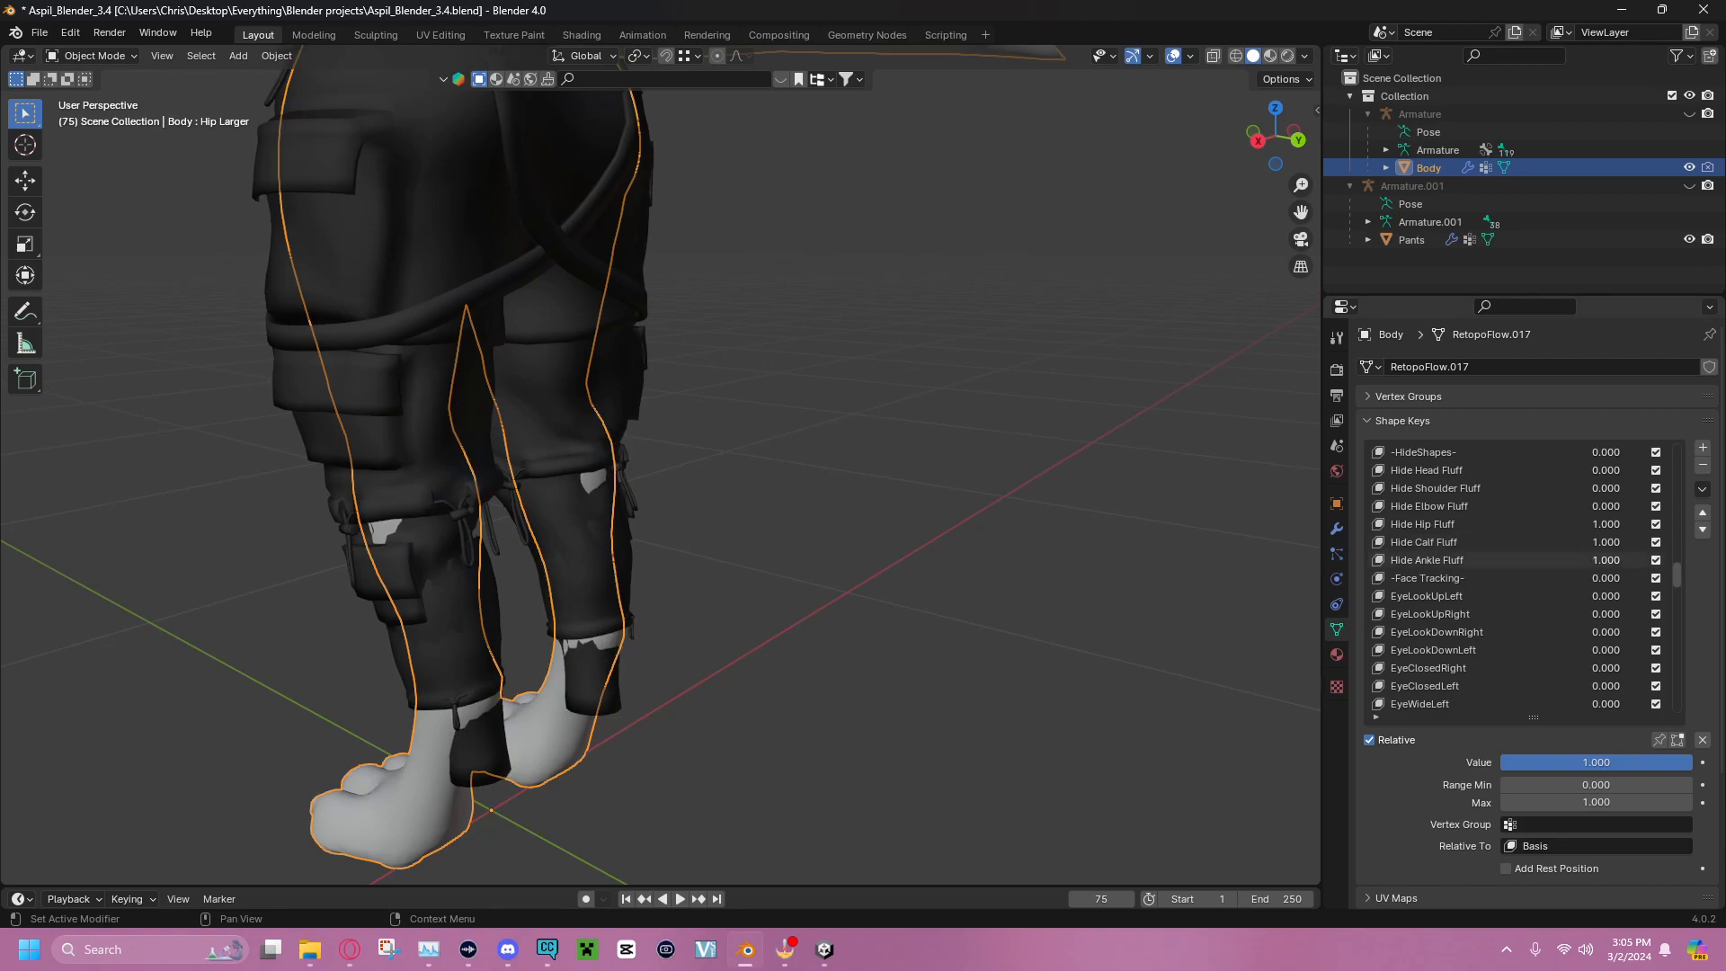
Select the Pants object, switch it to Edit Mode and inspect the mesh around the ankle cuffs
click(890, 495)
scroll(731, 492, up, 5)
middle_drag(731, 492, 839, 460)
click(716, 581)
middle_drag(935, 514, 871, 482)
key(Tab)
click(873, 483)
shift+middle_drag(793, 601, 920, 394)
scroll(921, 394, up, 3)
middle_drag(1082, 323, 909, 304)
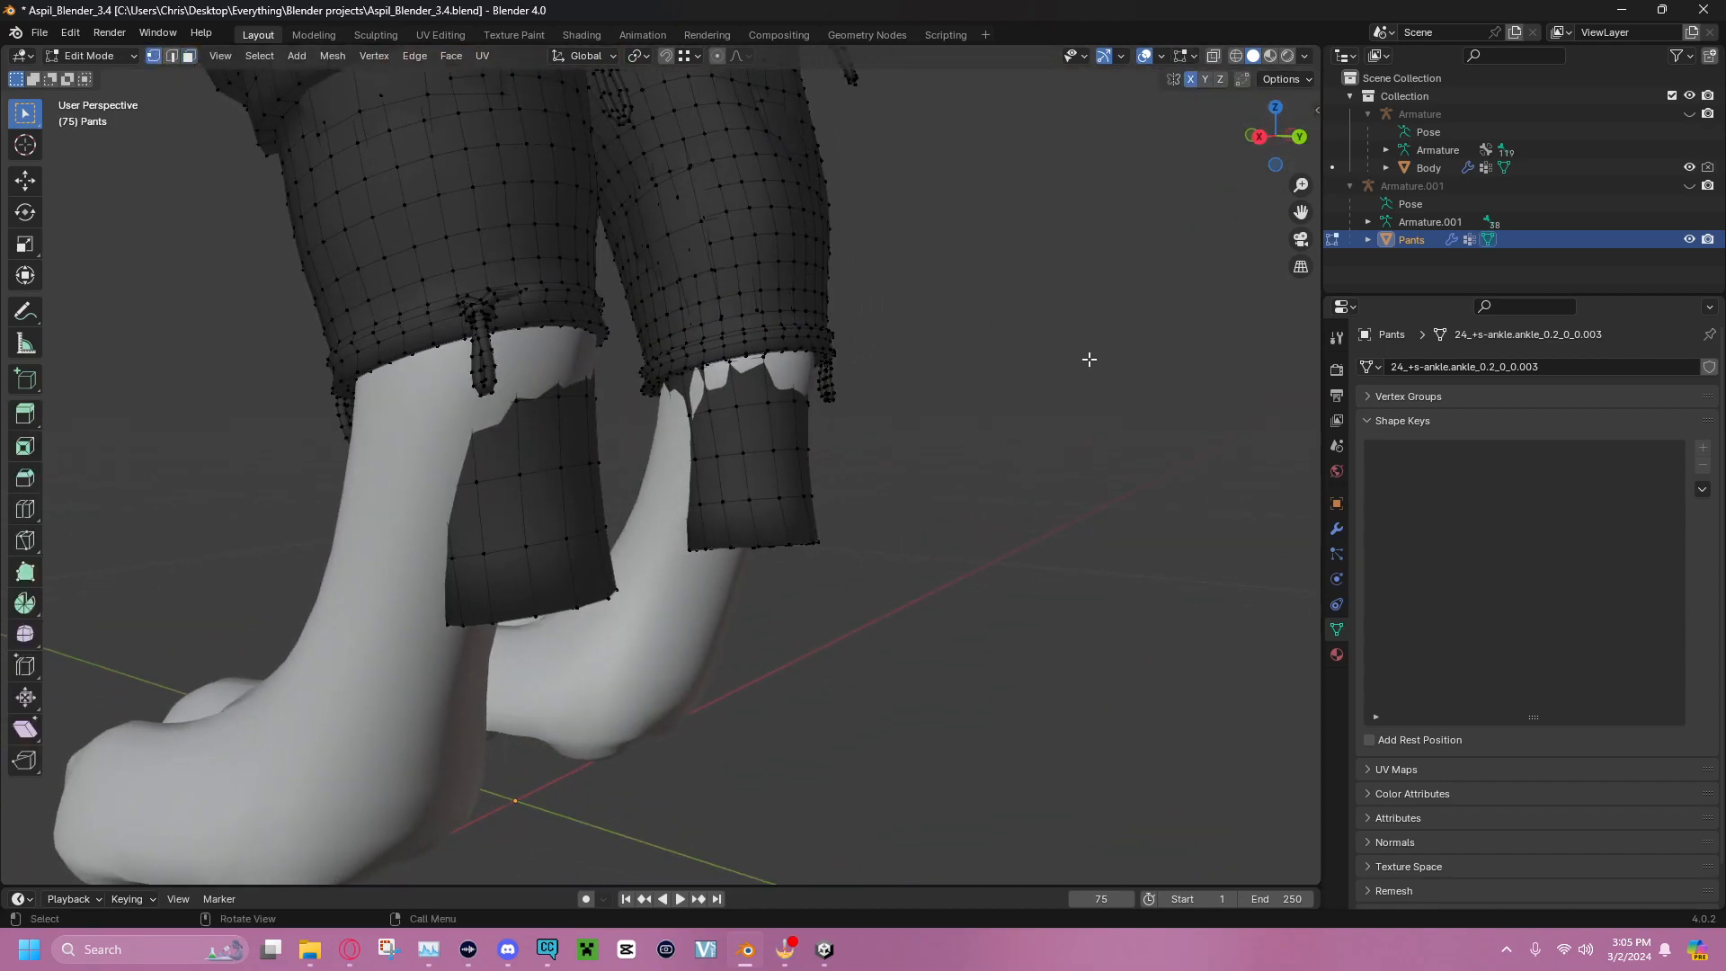
scroll(748, 178, down, 5)
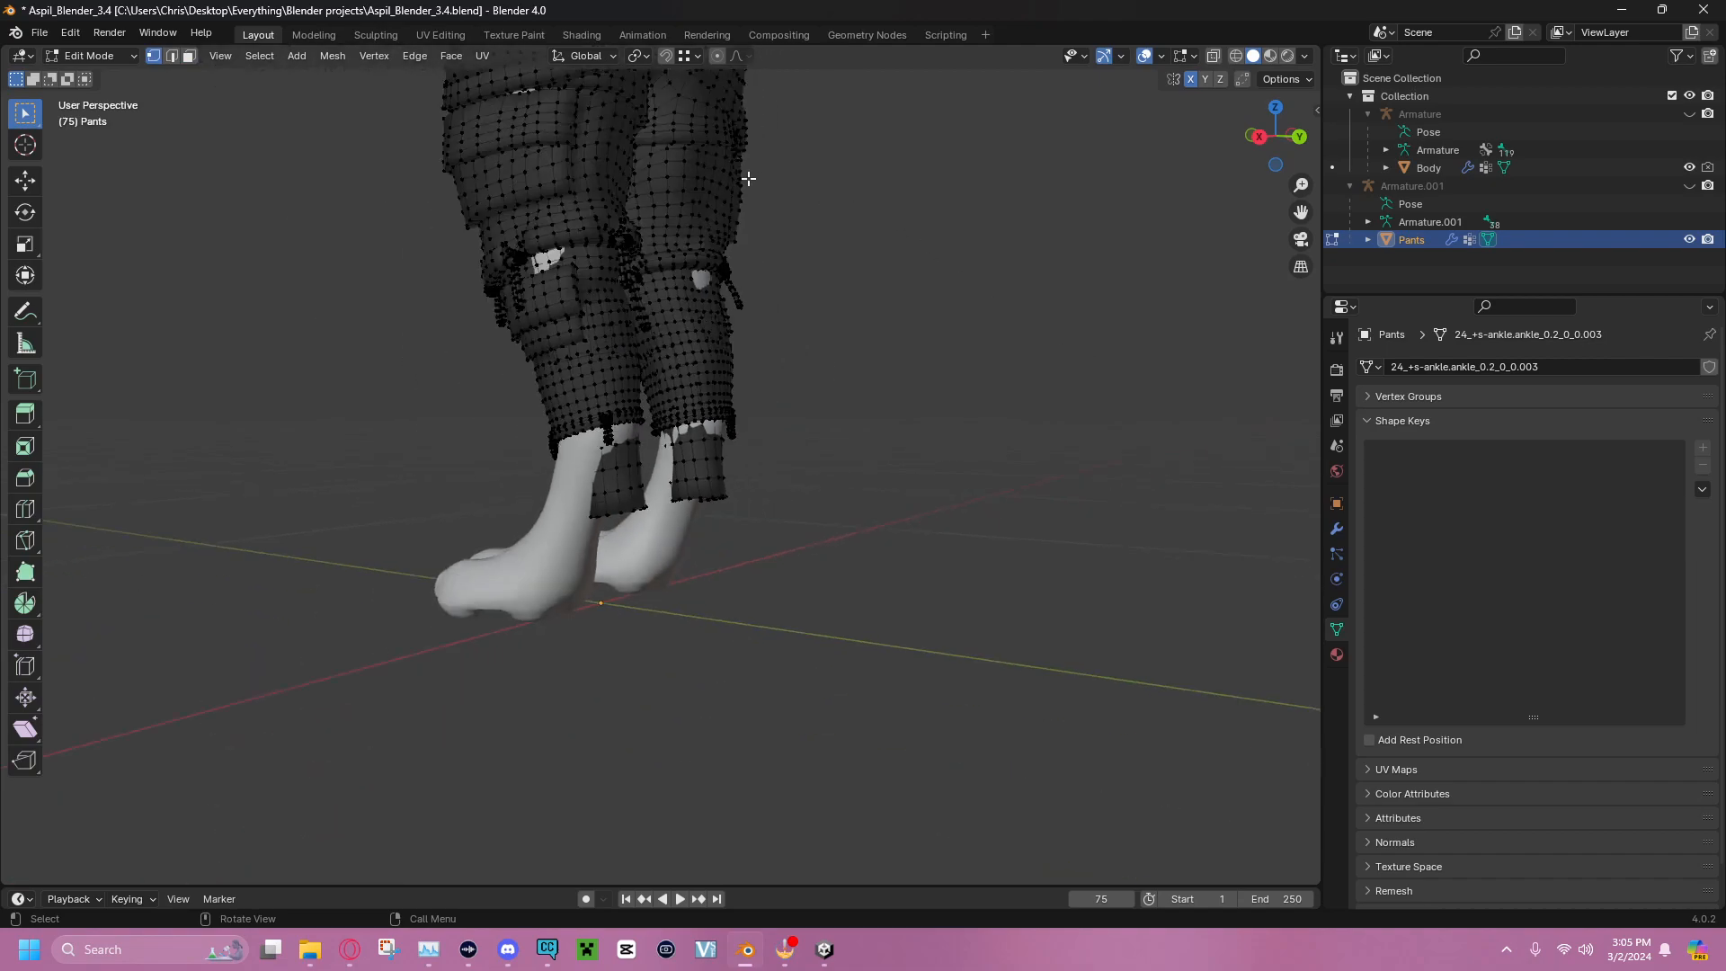
Delete the vertices of both linked inner leg pieces of the Pants that hang below the cuffs around the ankles
click(190, 57)
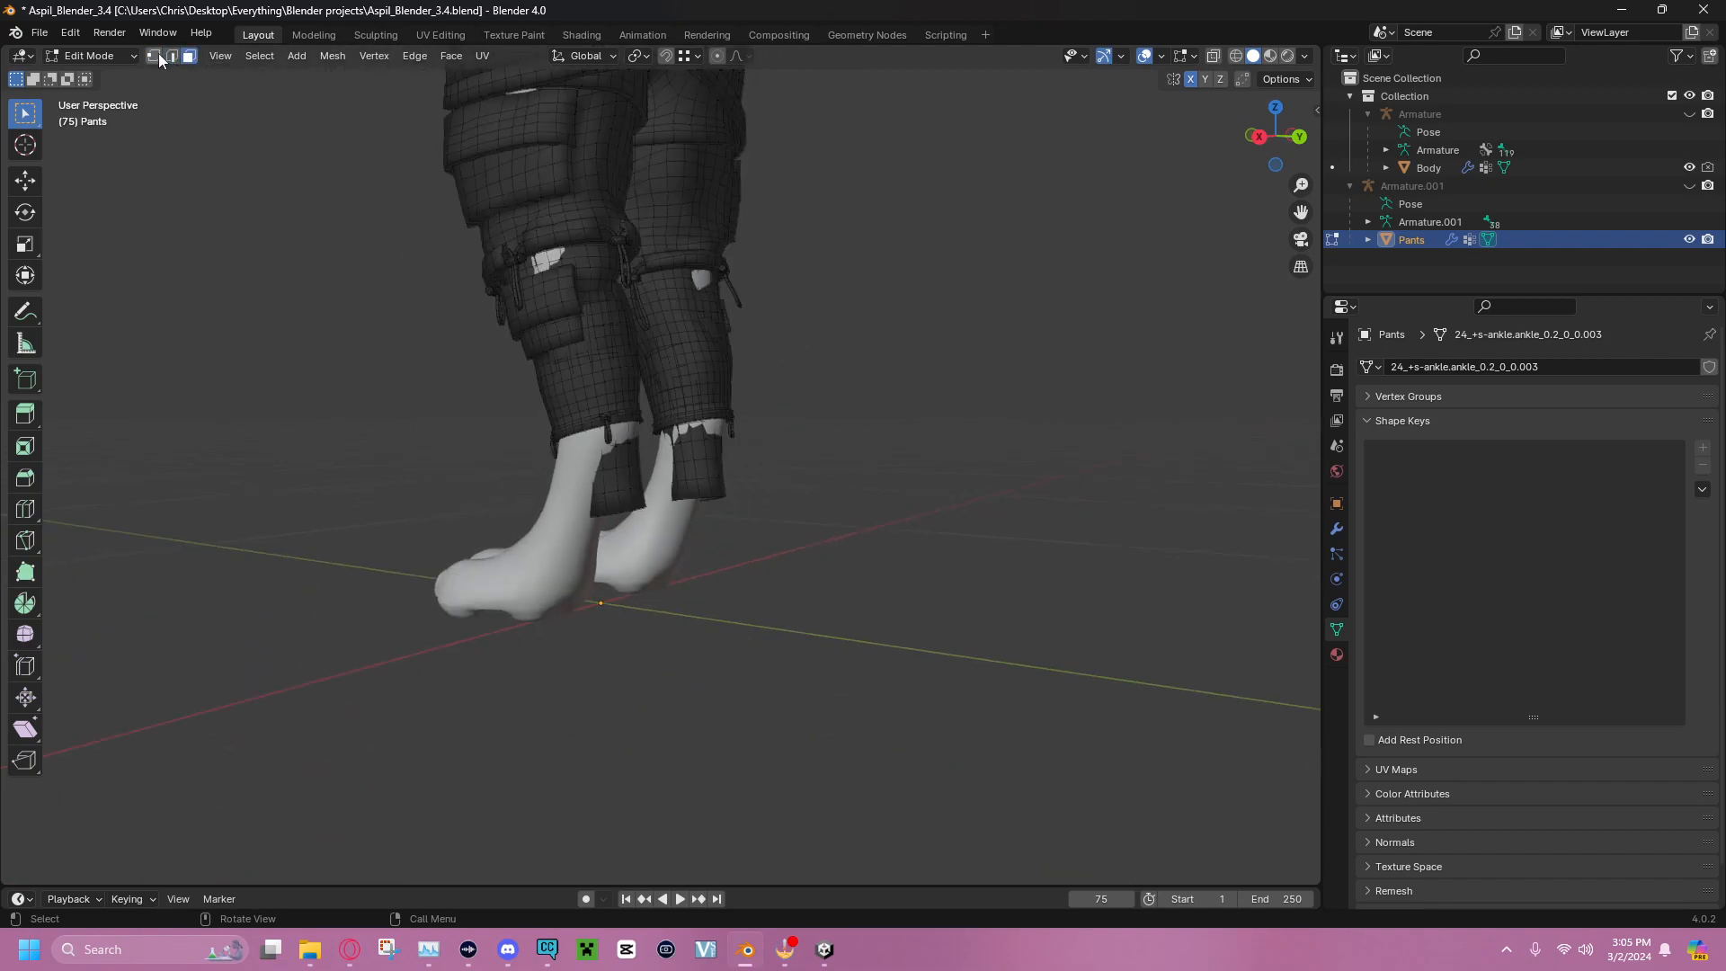
click(157, 56)
scroll(504, 198, up, 5)
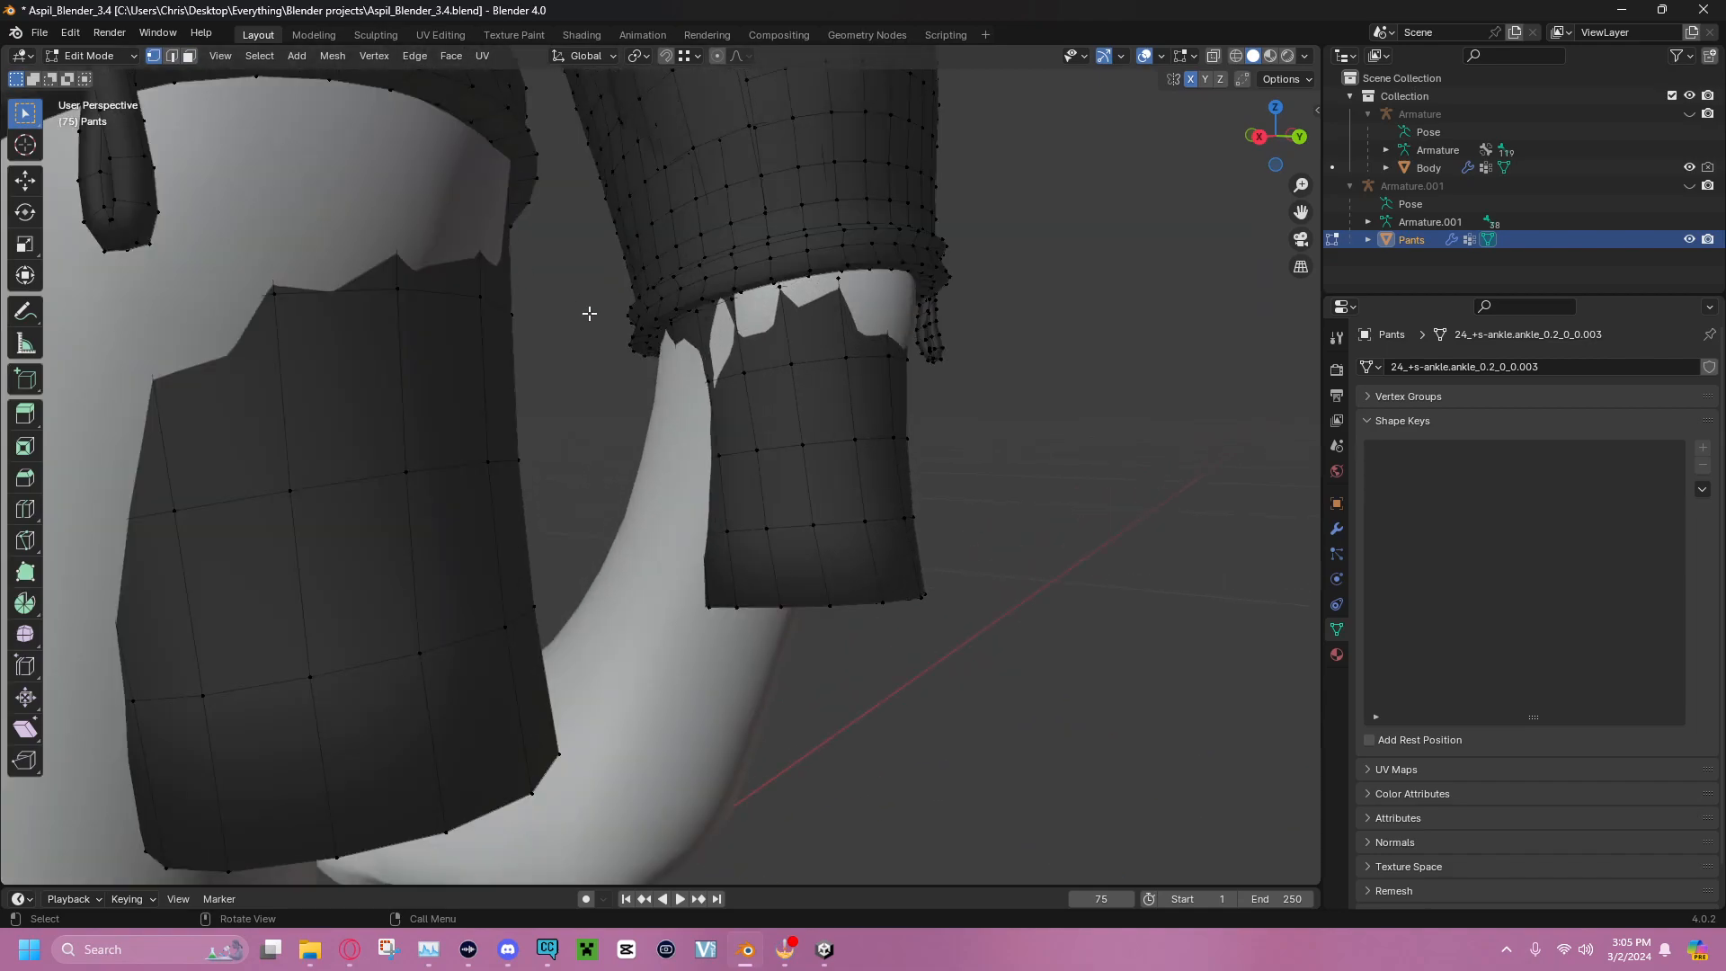
scroll(589, 313, down, 5)
scroll(518, 321, up, 6)
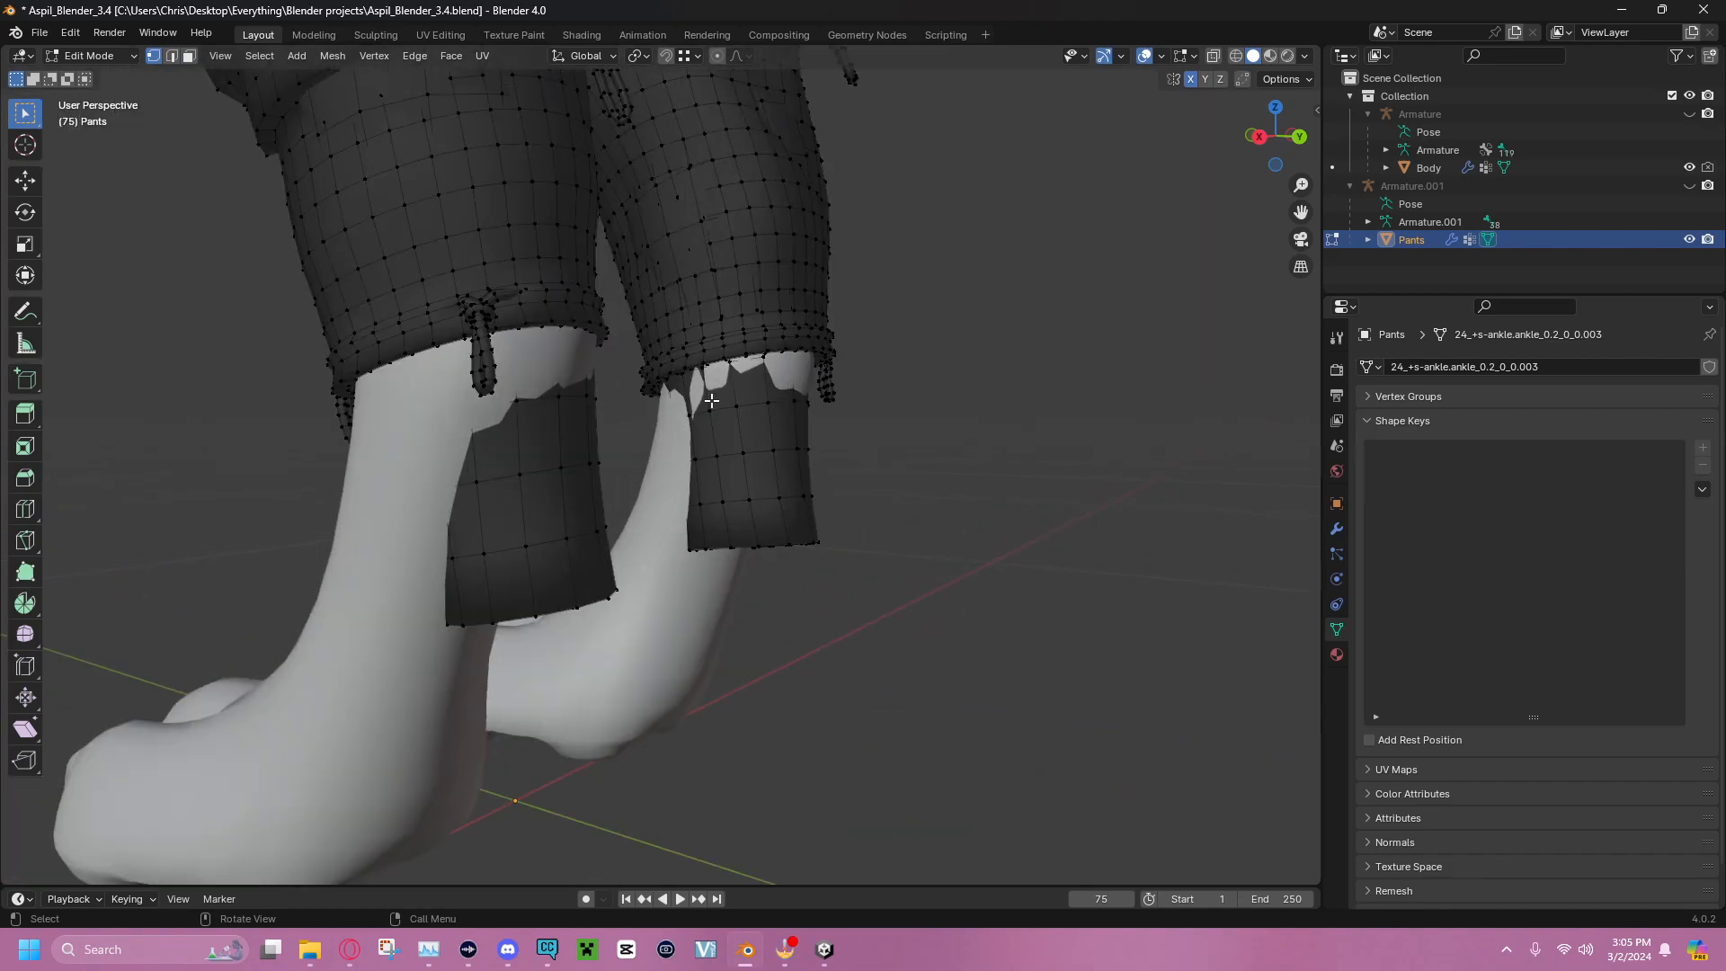
middle_drag(578, 420, 618, 375)
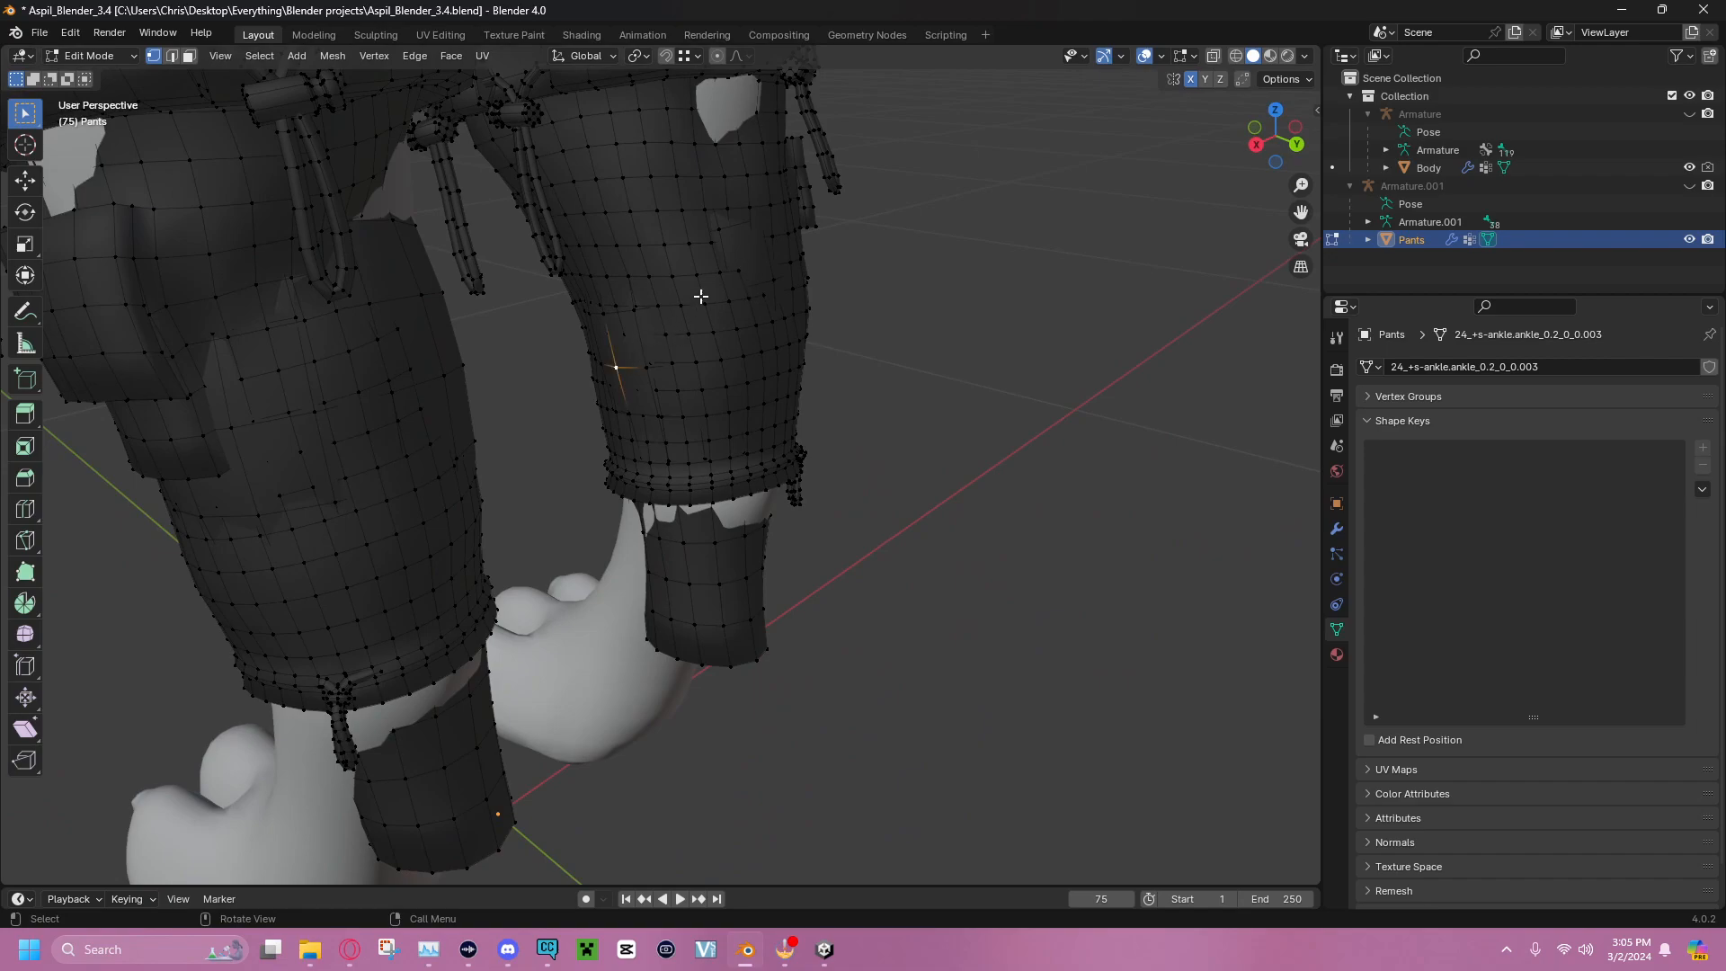
middle_drag(973, 499, 976, 457)
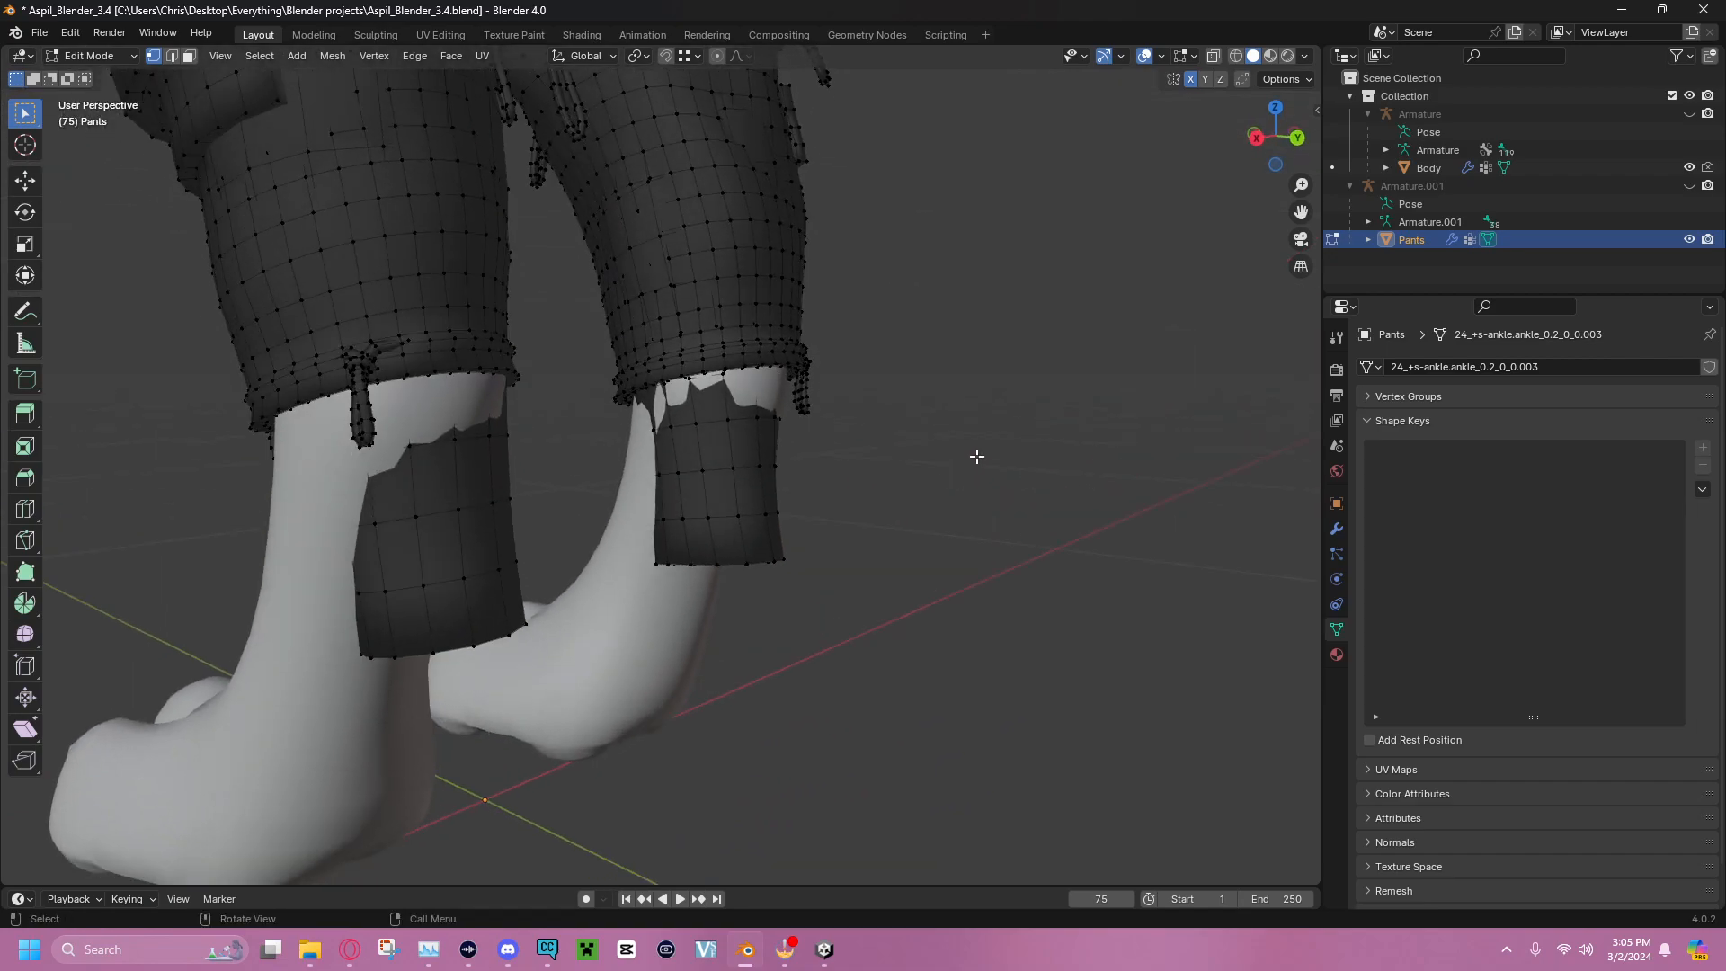
key(l)
key(l)
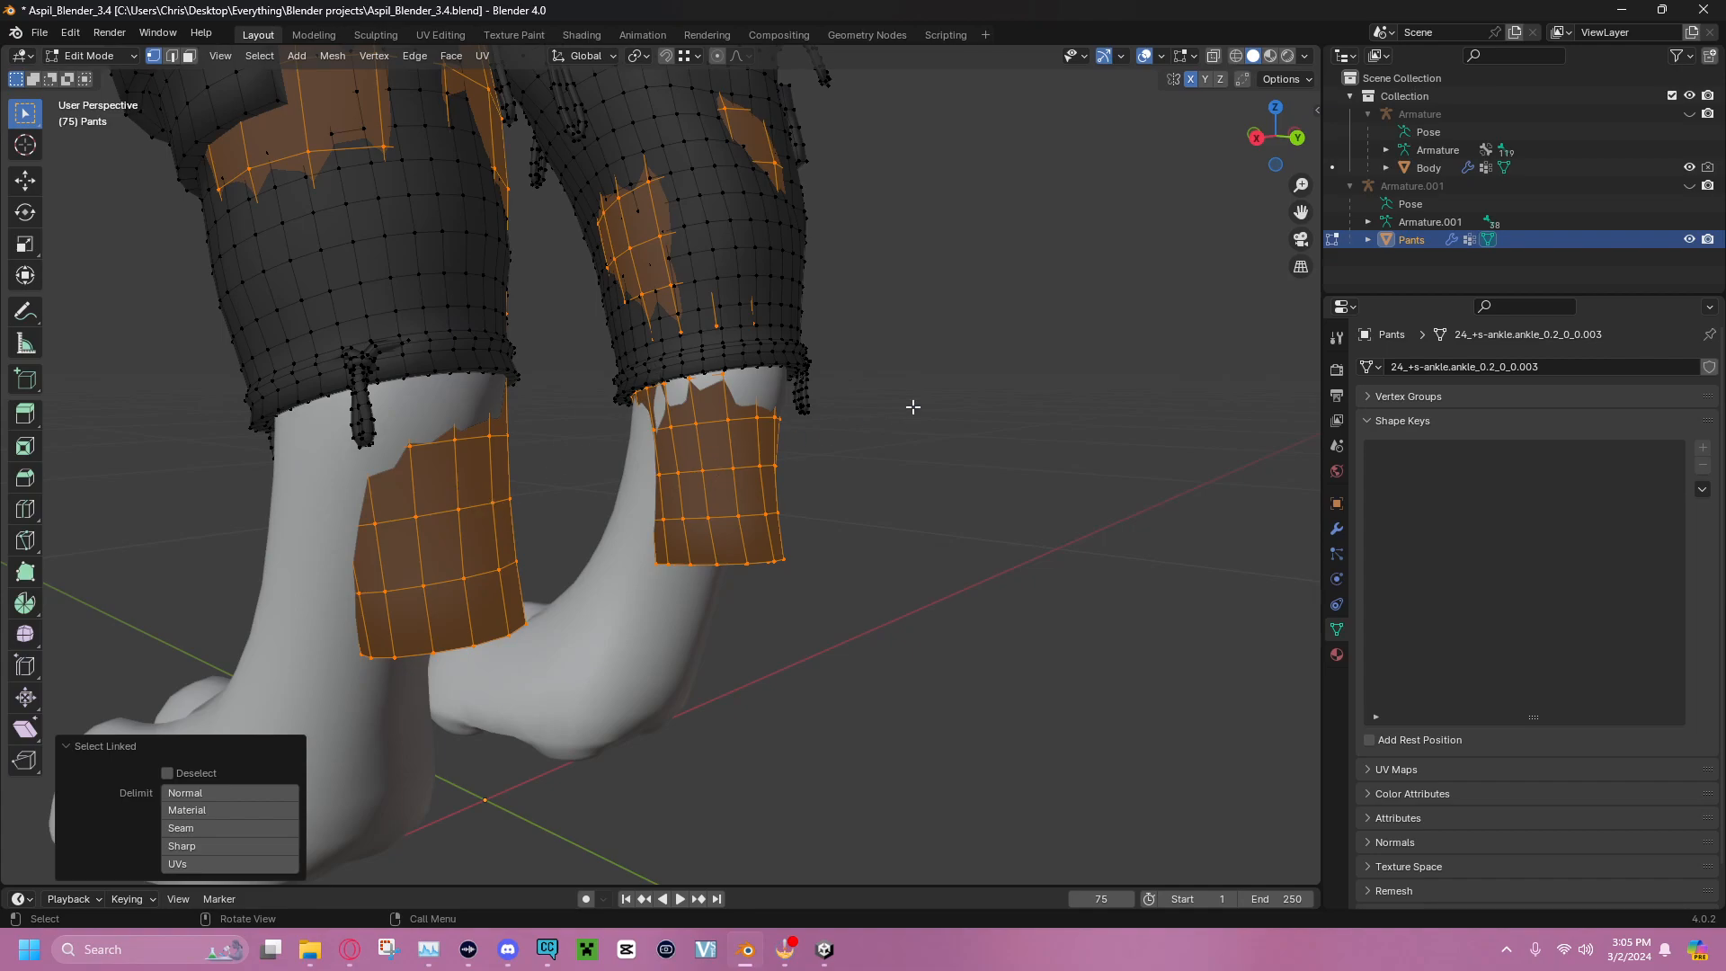
key(x)
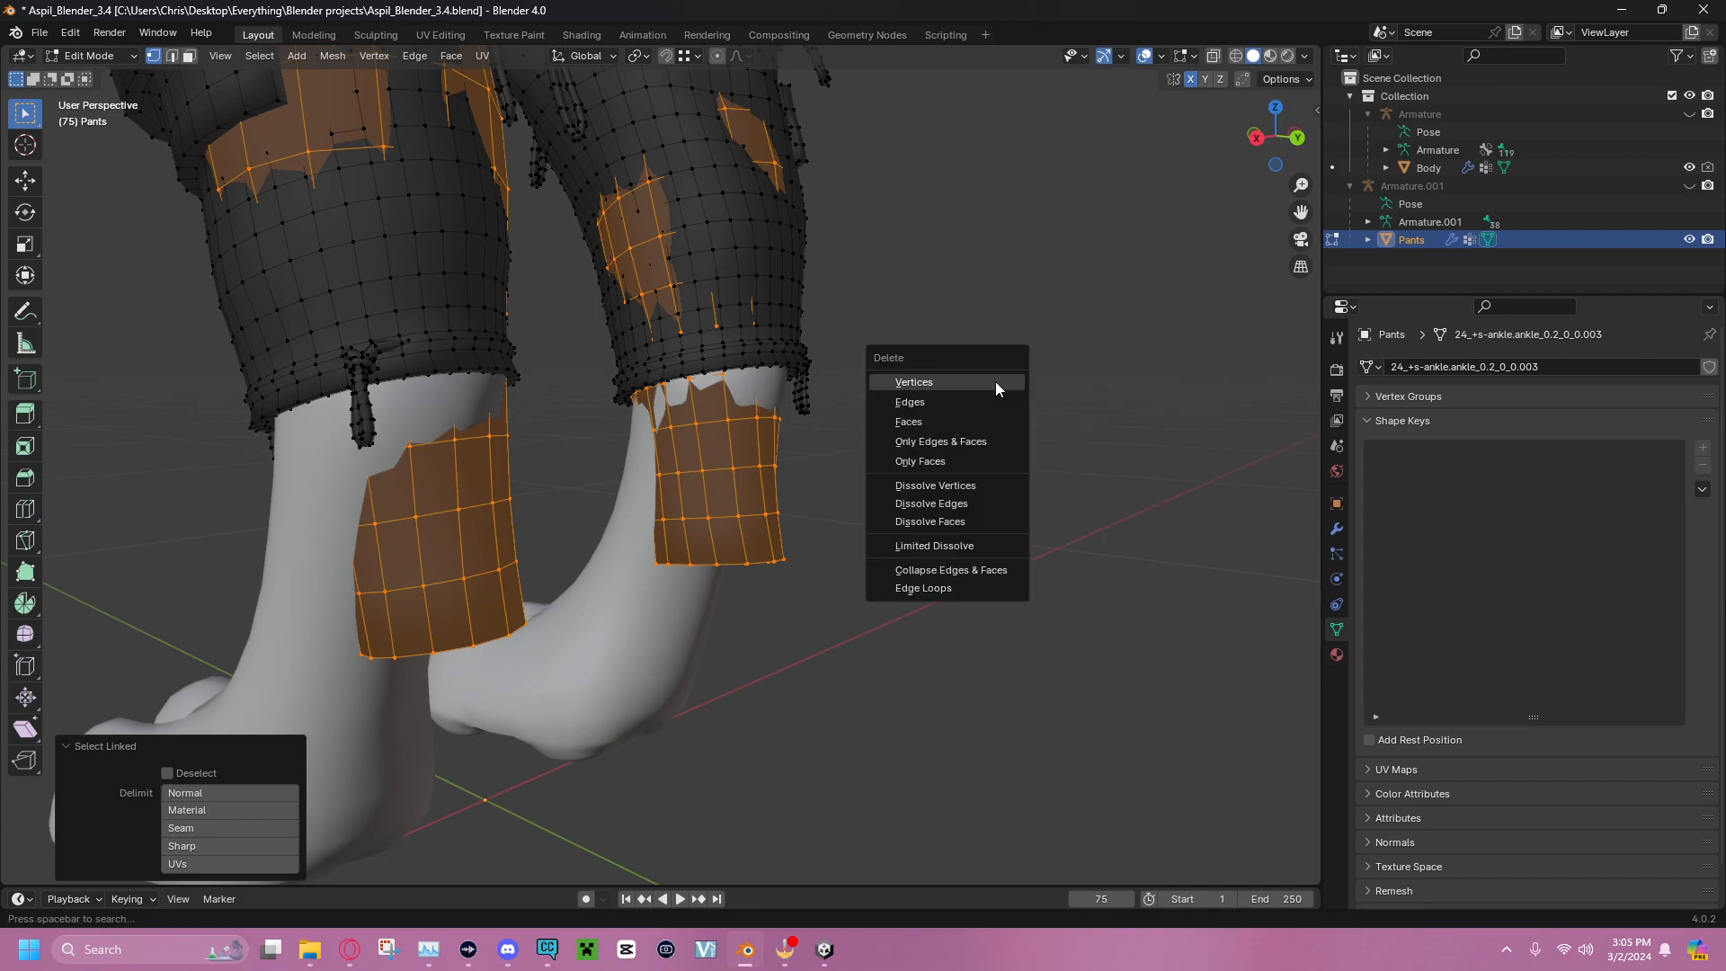
click(995, 381)
middle_drag(981, 381, 574, 509)
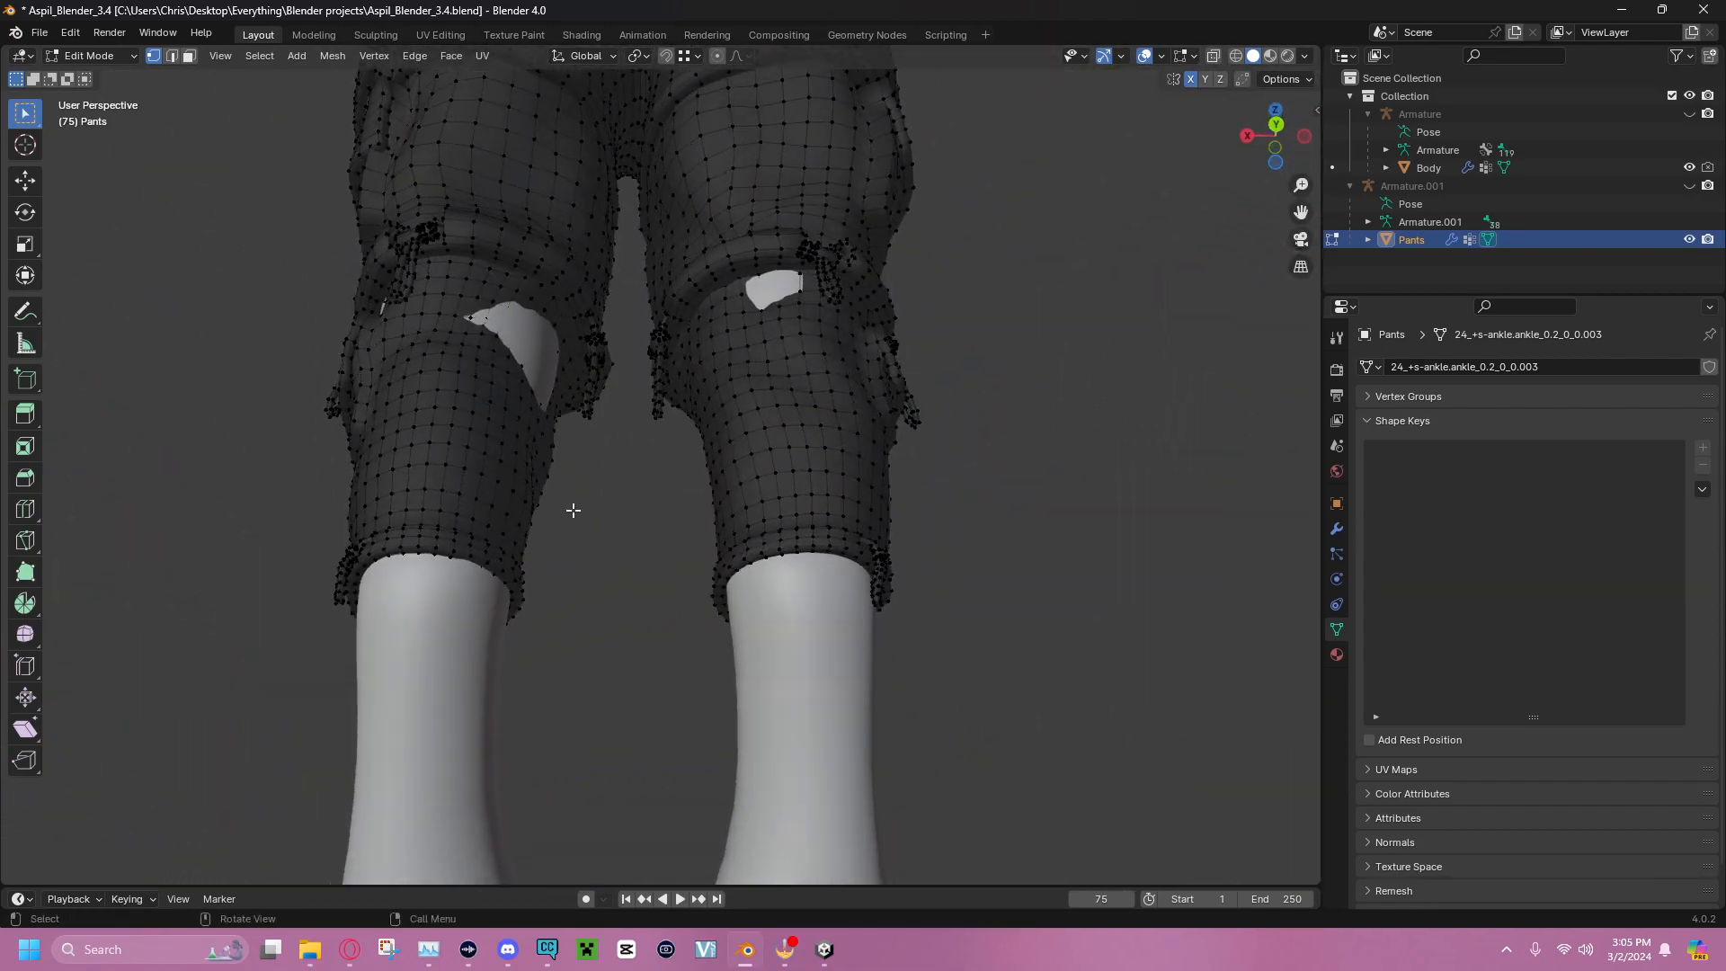
Switch the Pants to Sculpt Mode and use Elastic Deform to pull the fabric behind both knees over the exposed body patches
click(73, 52)
click(85, 72)
click(149, 360)
click(397, 389)
click(90, 56)
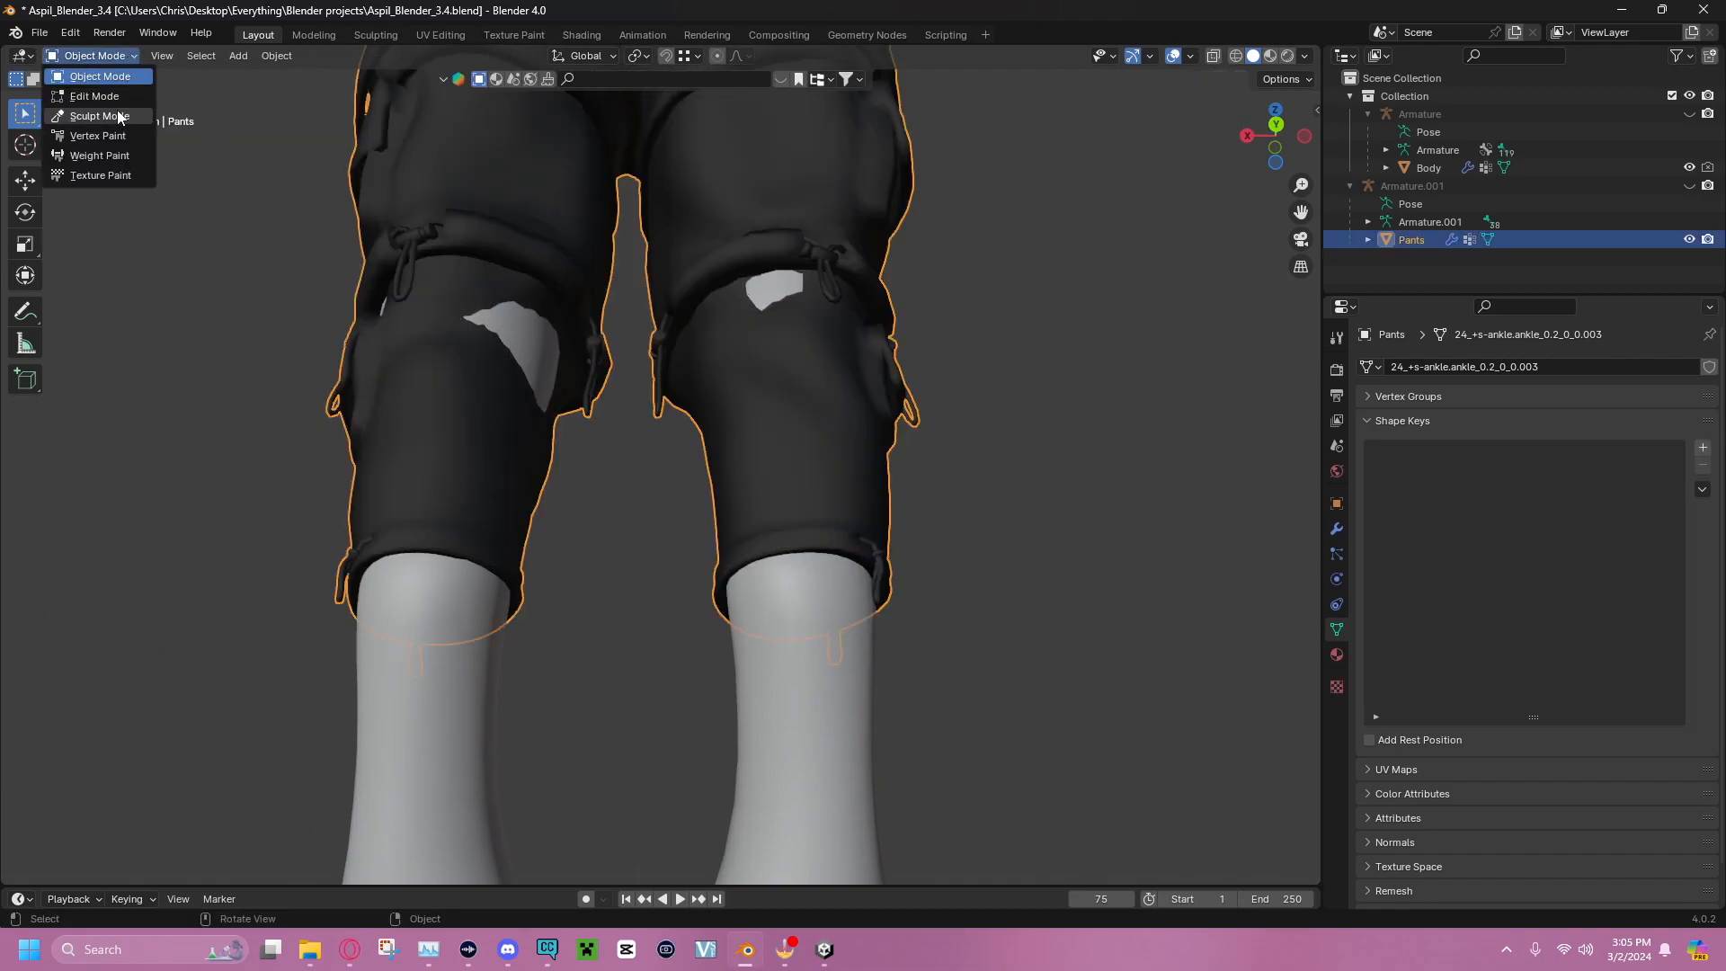
click(119, 117)
scroll(569, 458, up, 5)
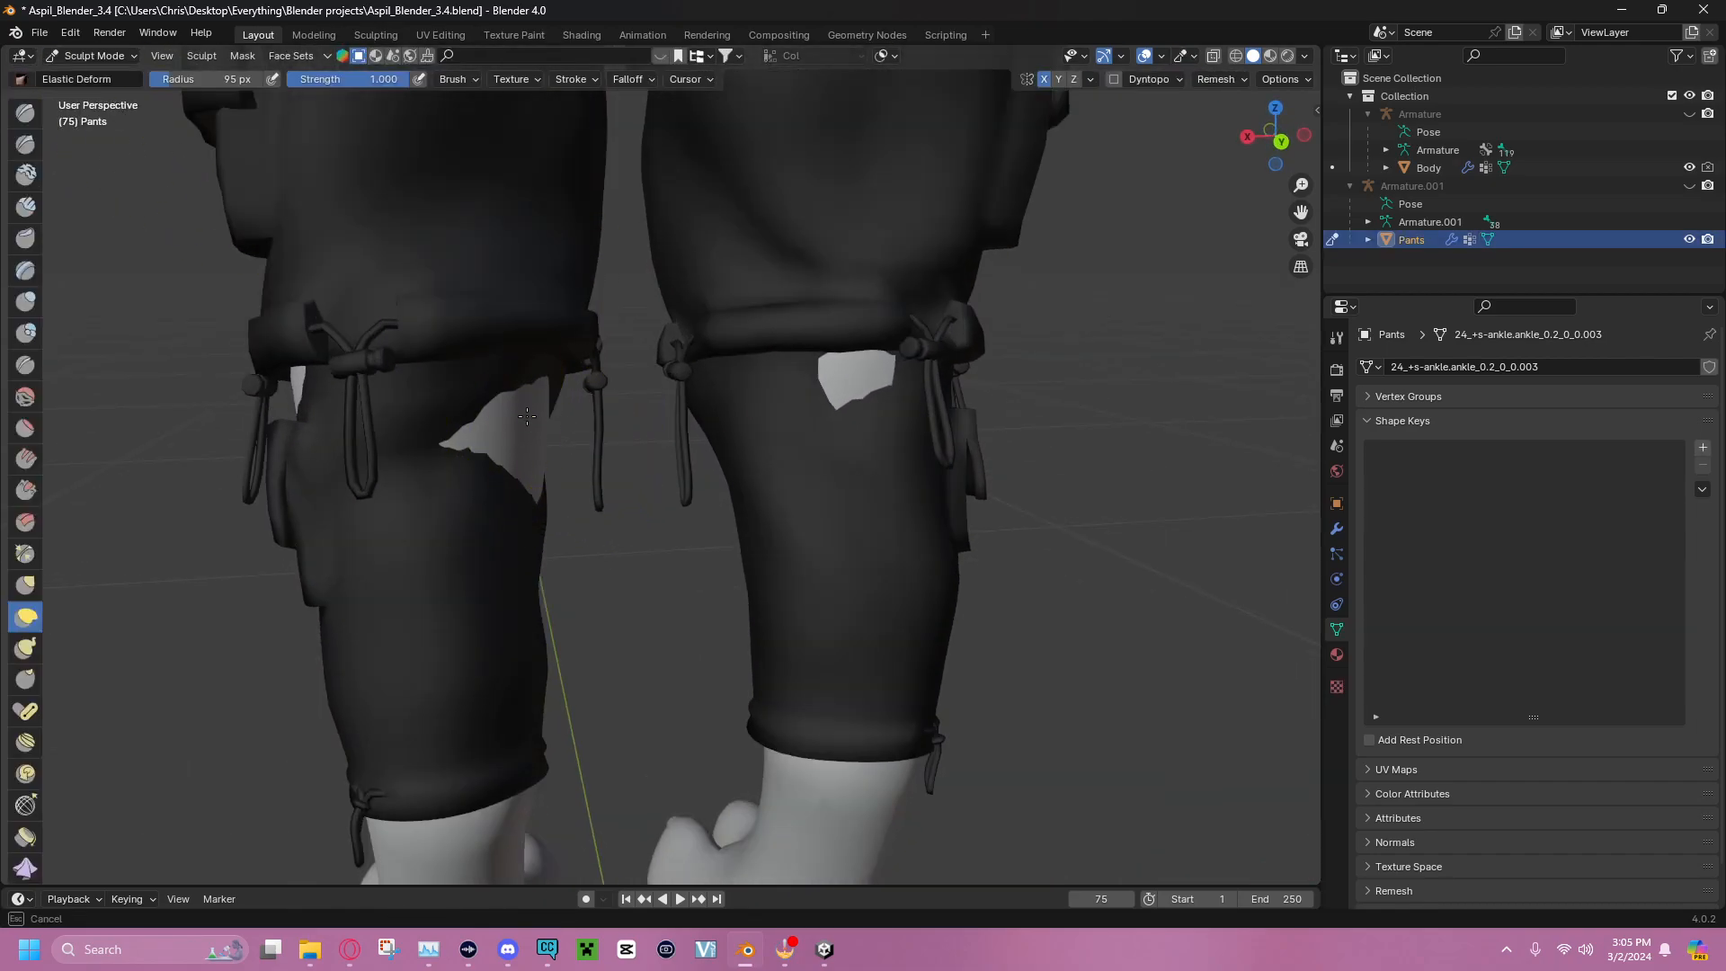
middle_drag(467, 423, 498, 386)
scroll(390, 374, down, 1)
mouse_move(437, 406)
mouse_down()
mouse_move(418, 404)
mouse_move(434, 398)
mouse_up()
middle_drag(879, 385, 1009, 347)
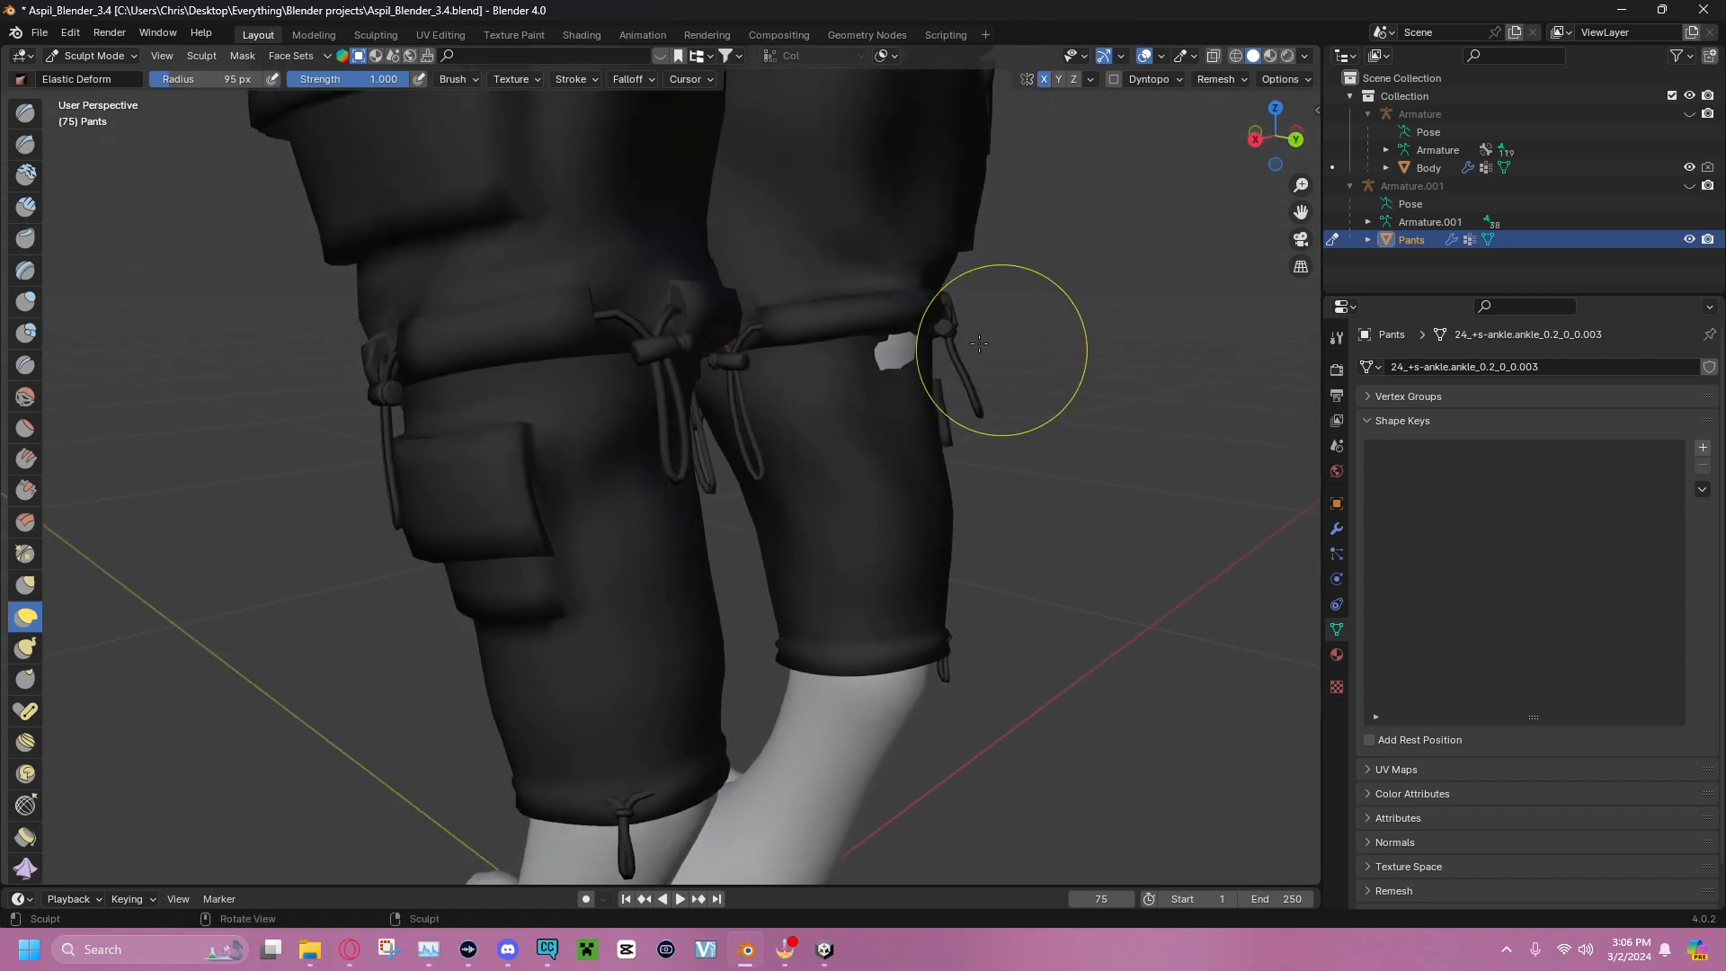
drag(892, 342, 878, 354)
mouse_move(878, 354)
middle_down()
mouse_move(686, 320)
mouse_move(670, 335)
middle_up()
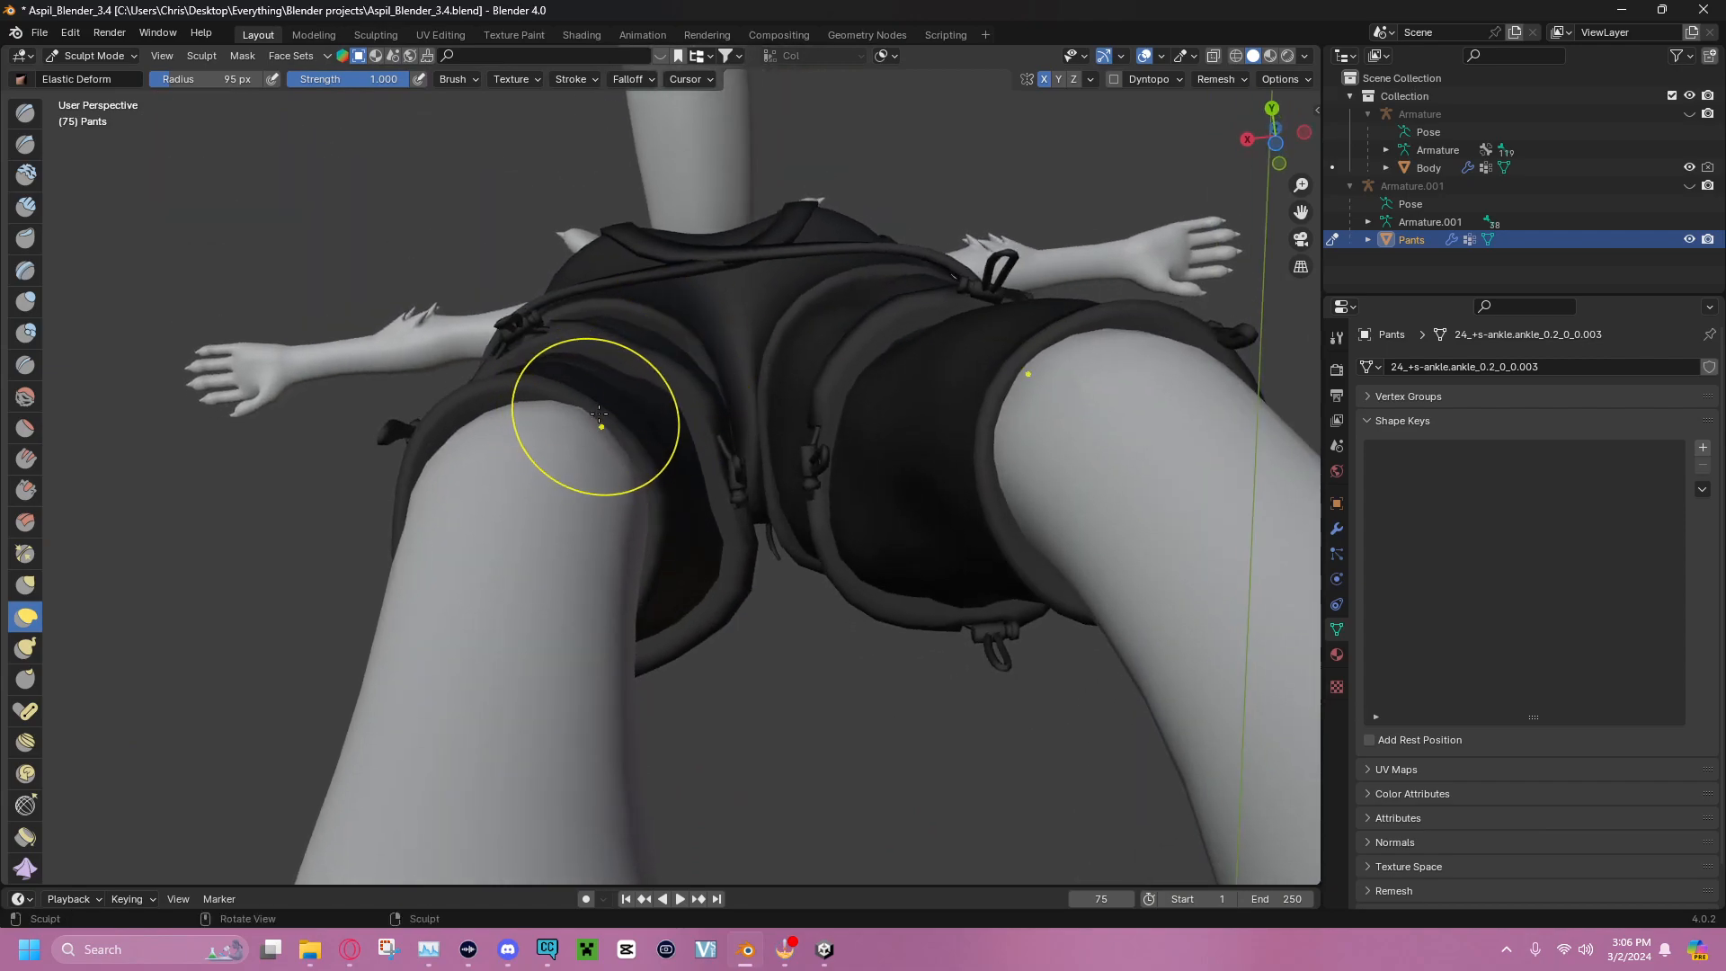
Check the fit of the pants around the whole avatar and return to Object Mode
mouse_move(624, 401)
middle_down()
mouse_move(521, 435)
mouse_move(570, 386)
mouse_move(725, 393)
mouse_move(712, 352)
mouse_move(905, 308)
mouse_move(938, 390)
mouse_move(760, 368)
mouse_move(540, 289)
mouse_move(500, 255)
mouse_move(530, 504)
middle_up()
scroll(540, 558, up, 6)
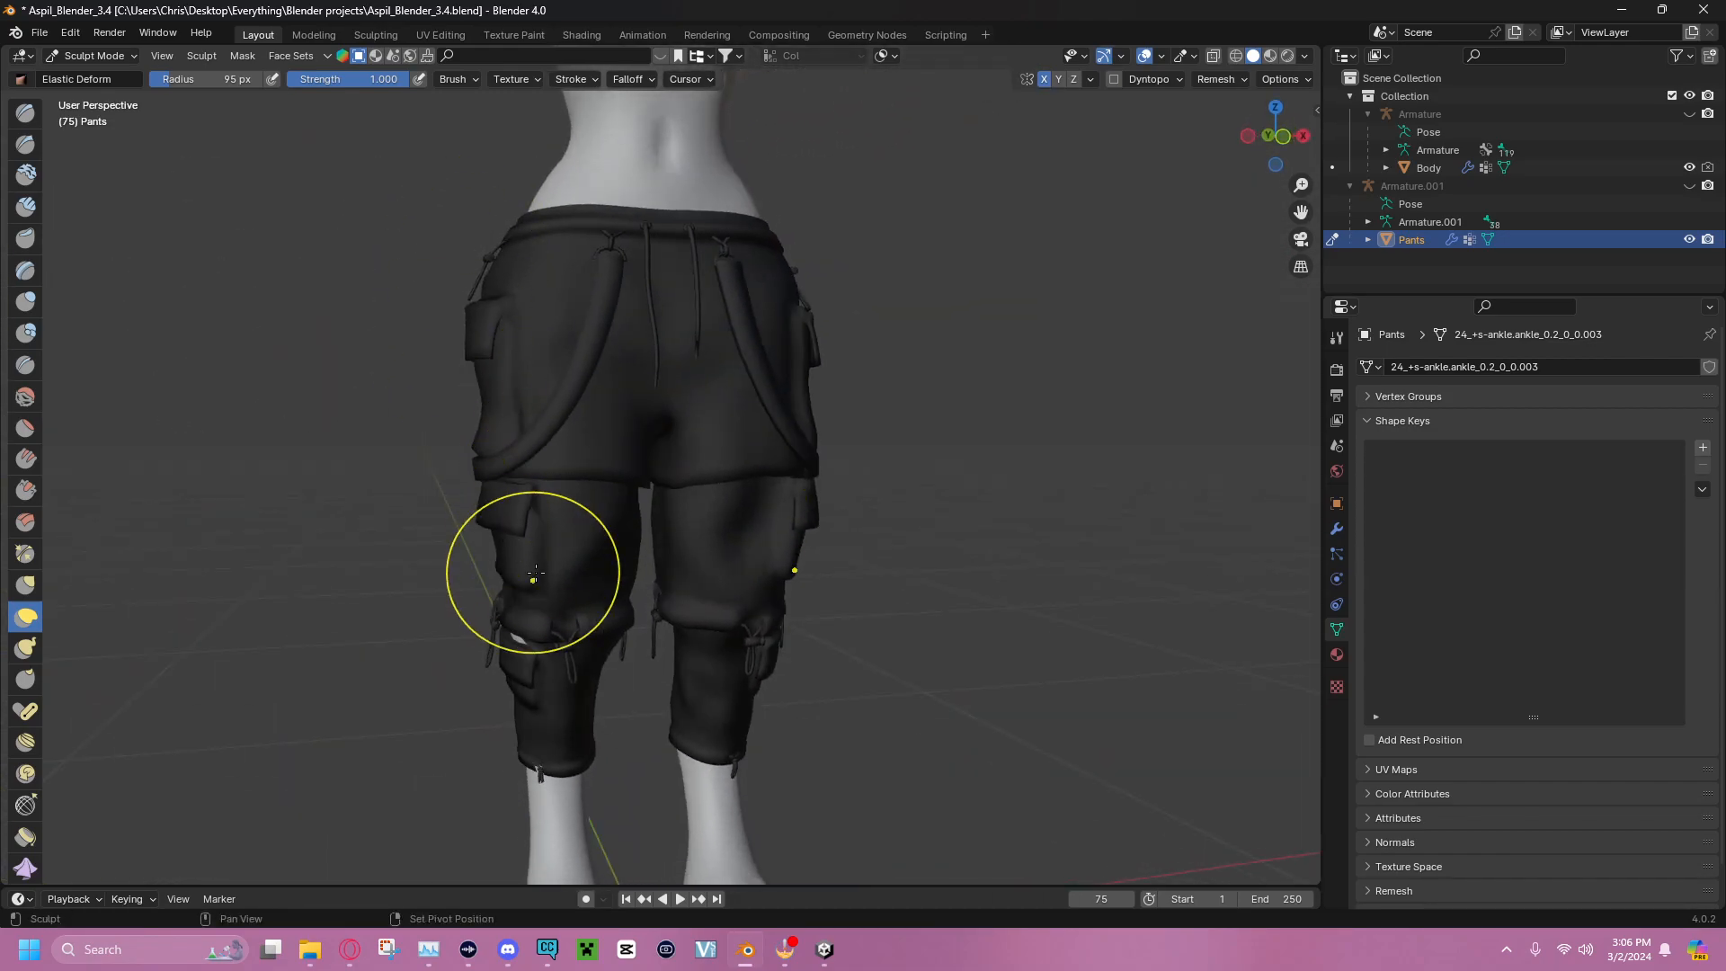
mouse_move(539, 401)
middle_down()
mouse_move(812, 351)
mouse_move(701, 297)
mouse_move(488, 241)
mouse_move(570, 355)
mouse_move(609, 494)
mouse_move(509, 547)
middle_up()
mouse_move(354, 546)
middle_down()
mouse_move(327, 578)
mouse_move(804, 530)
mouse_move(702, 599)
mouse_move(705, 338)
mouse_move(539, 520)
mouse_move(186, 486)
mouse_move(722, 398)
middle_up()
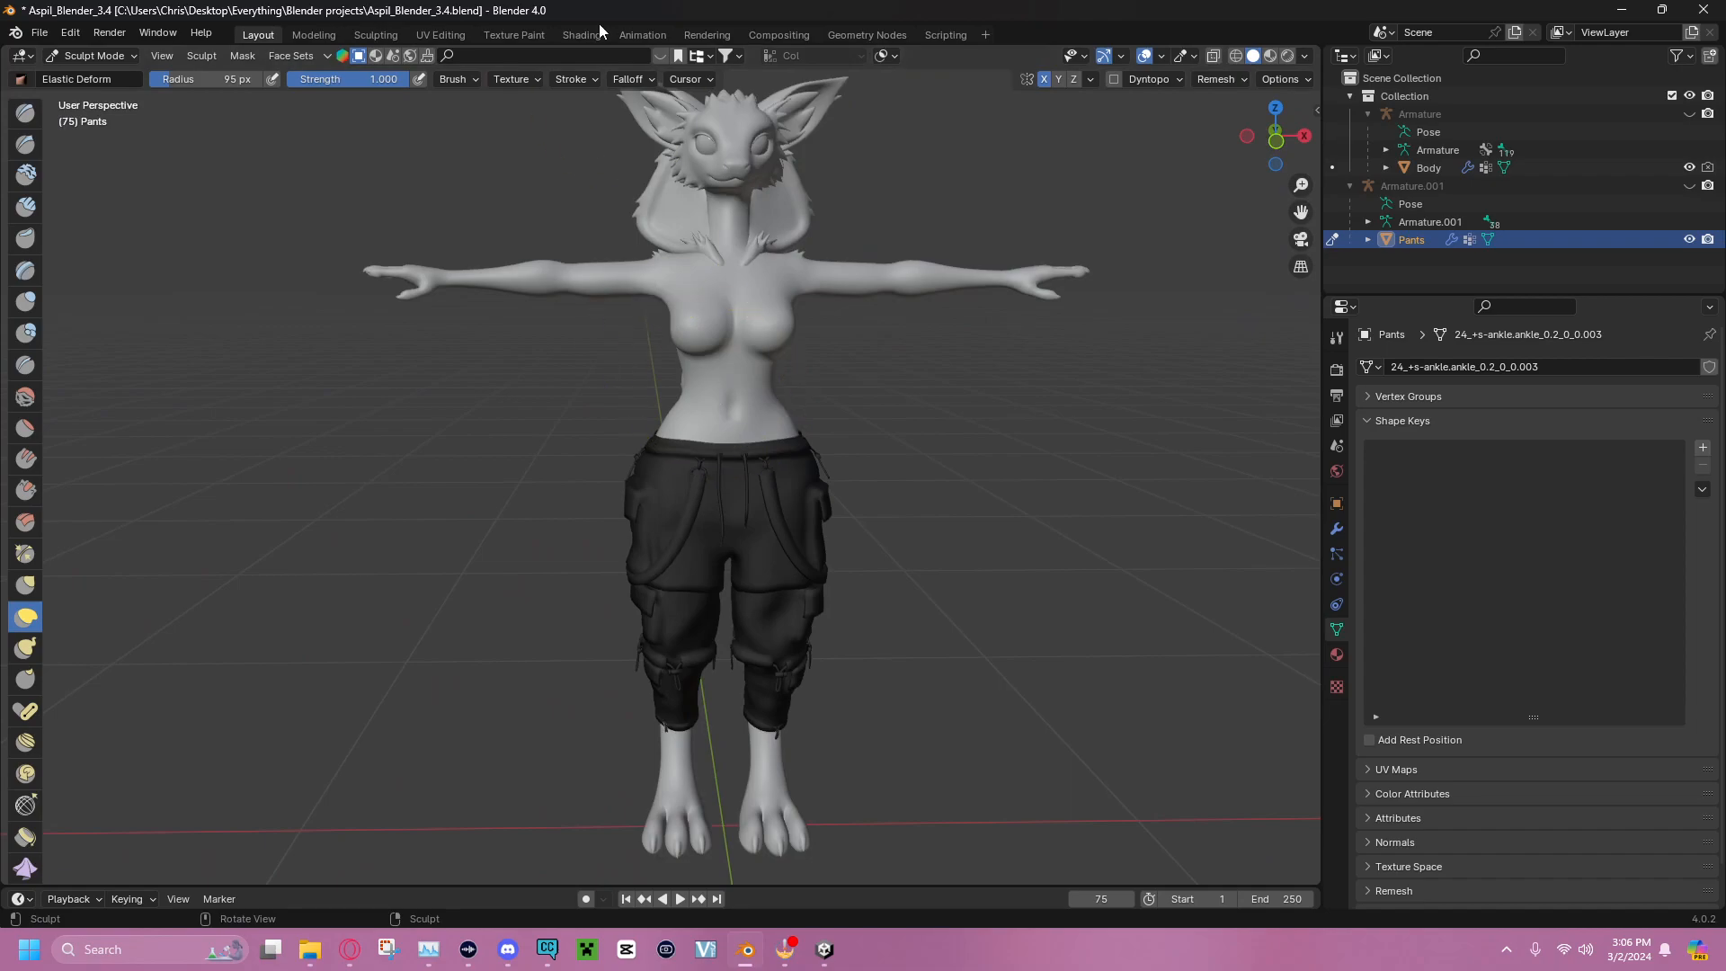
click(89, 49)
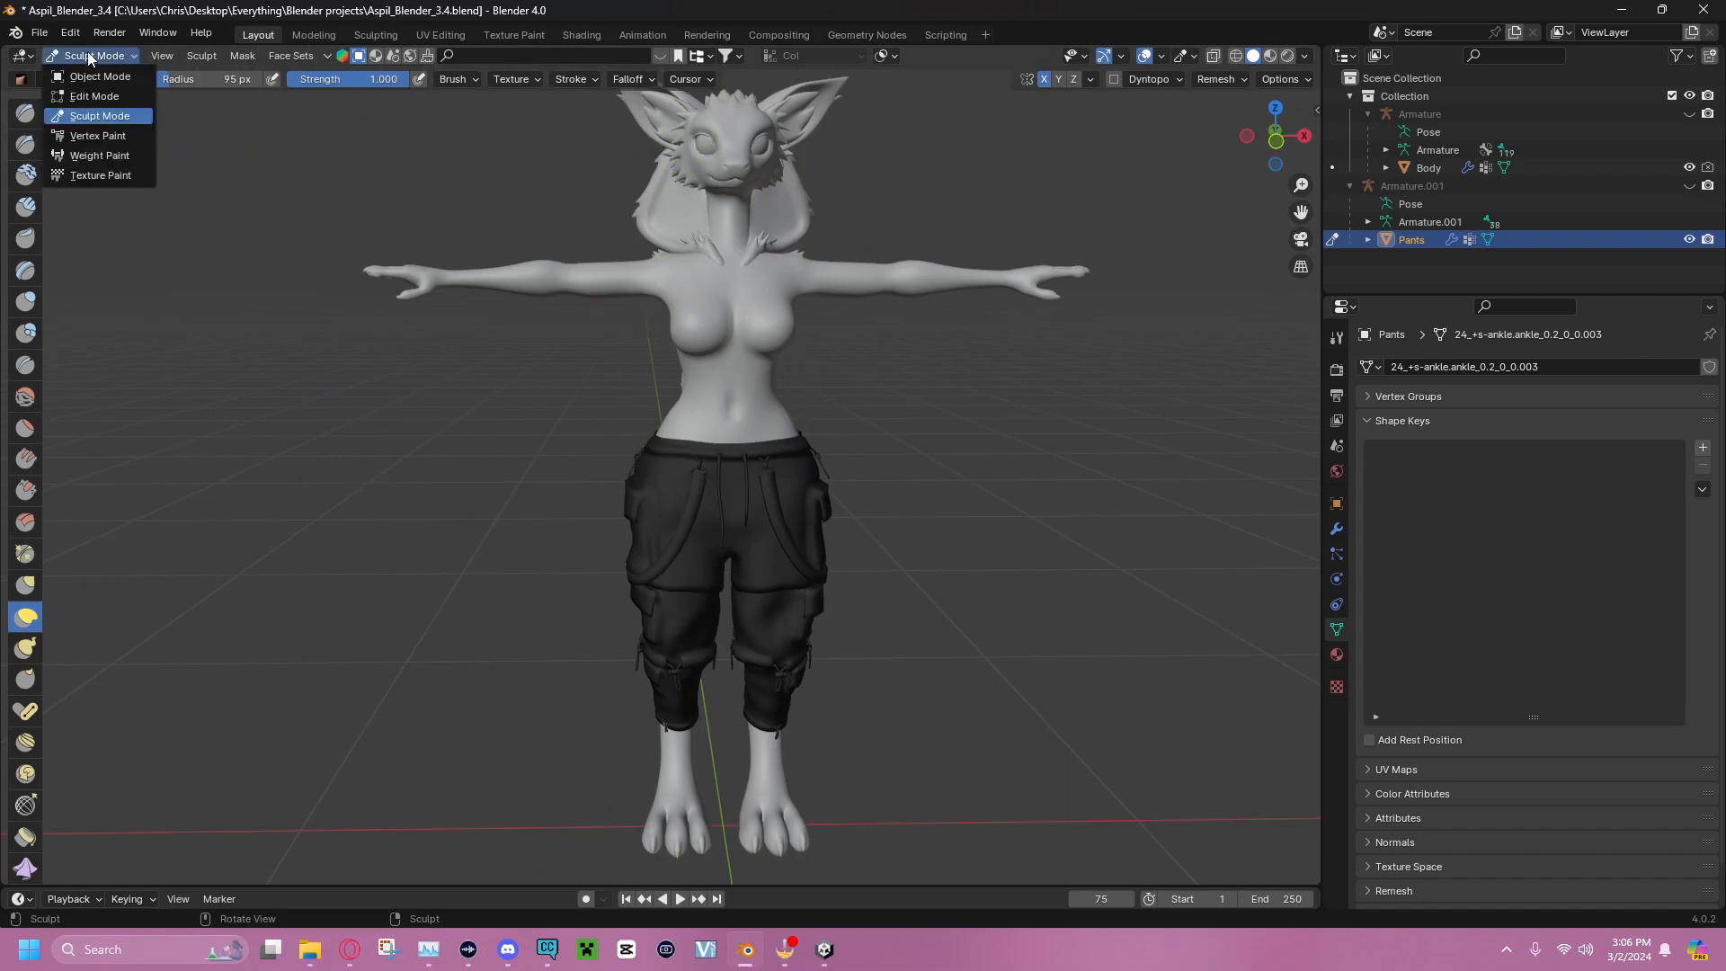
click(84, 68)
middle_drag(602, 445, 801, 465)
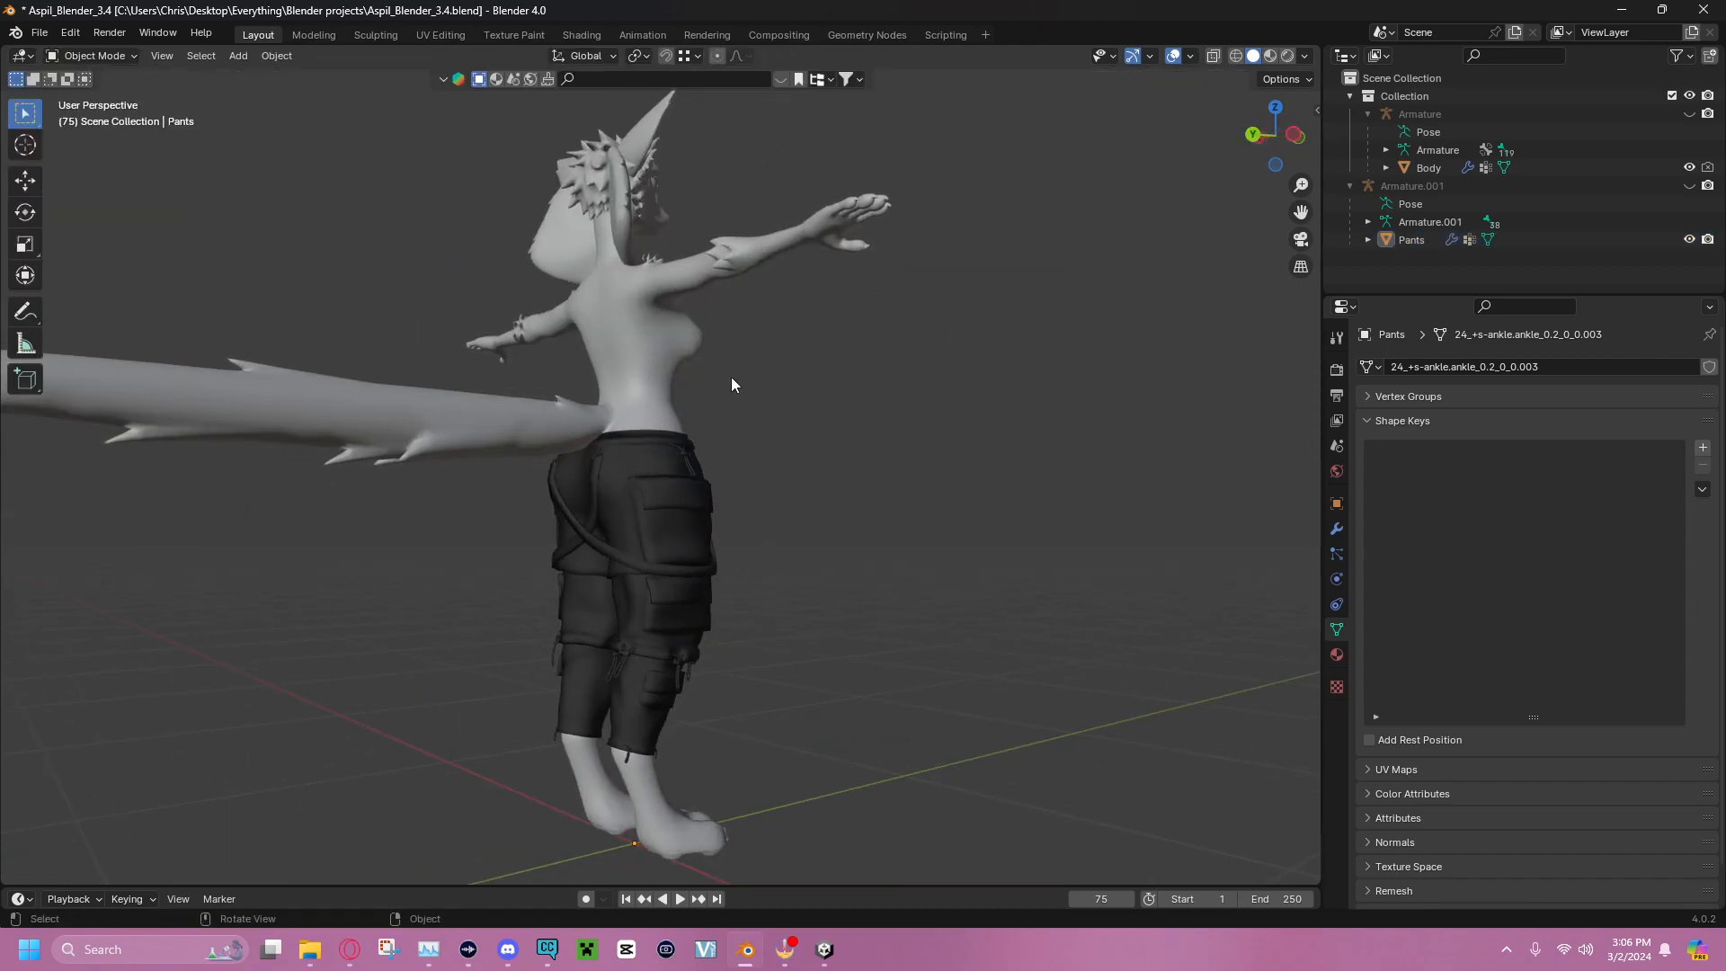
middle_drag(890, 374, 669, 393)
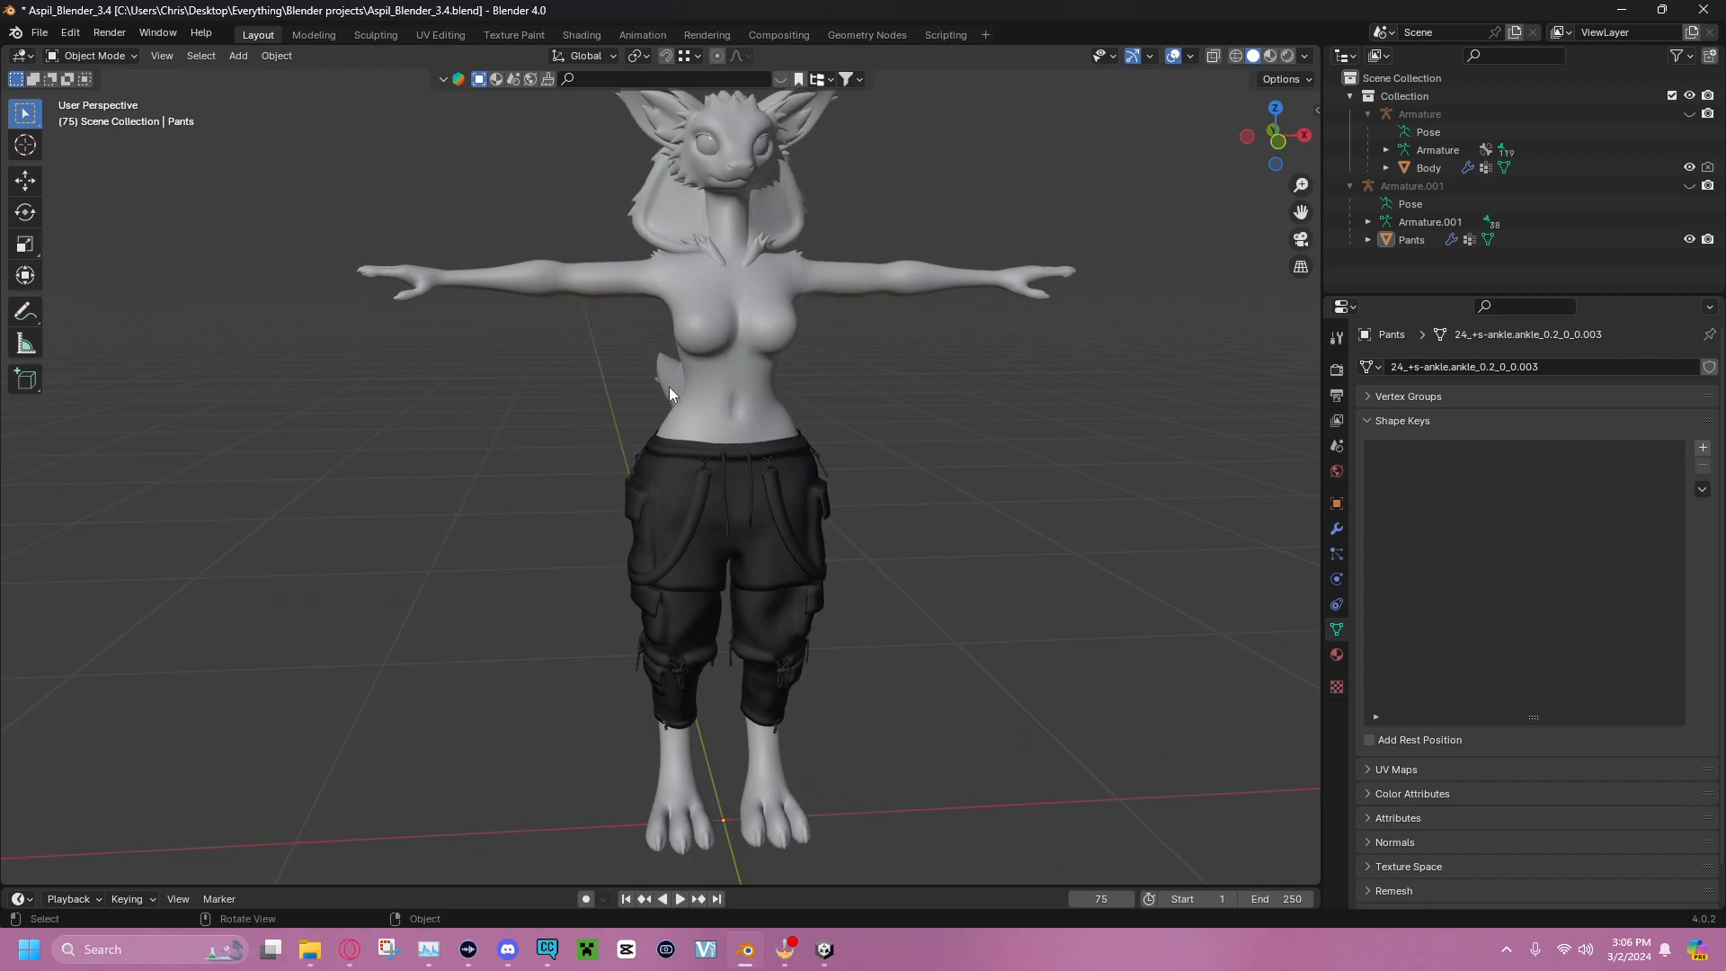
middle_drag(829, 390, 800, 390)
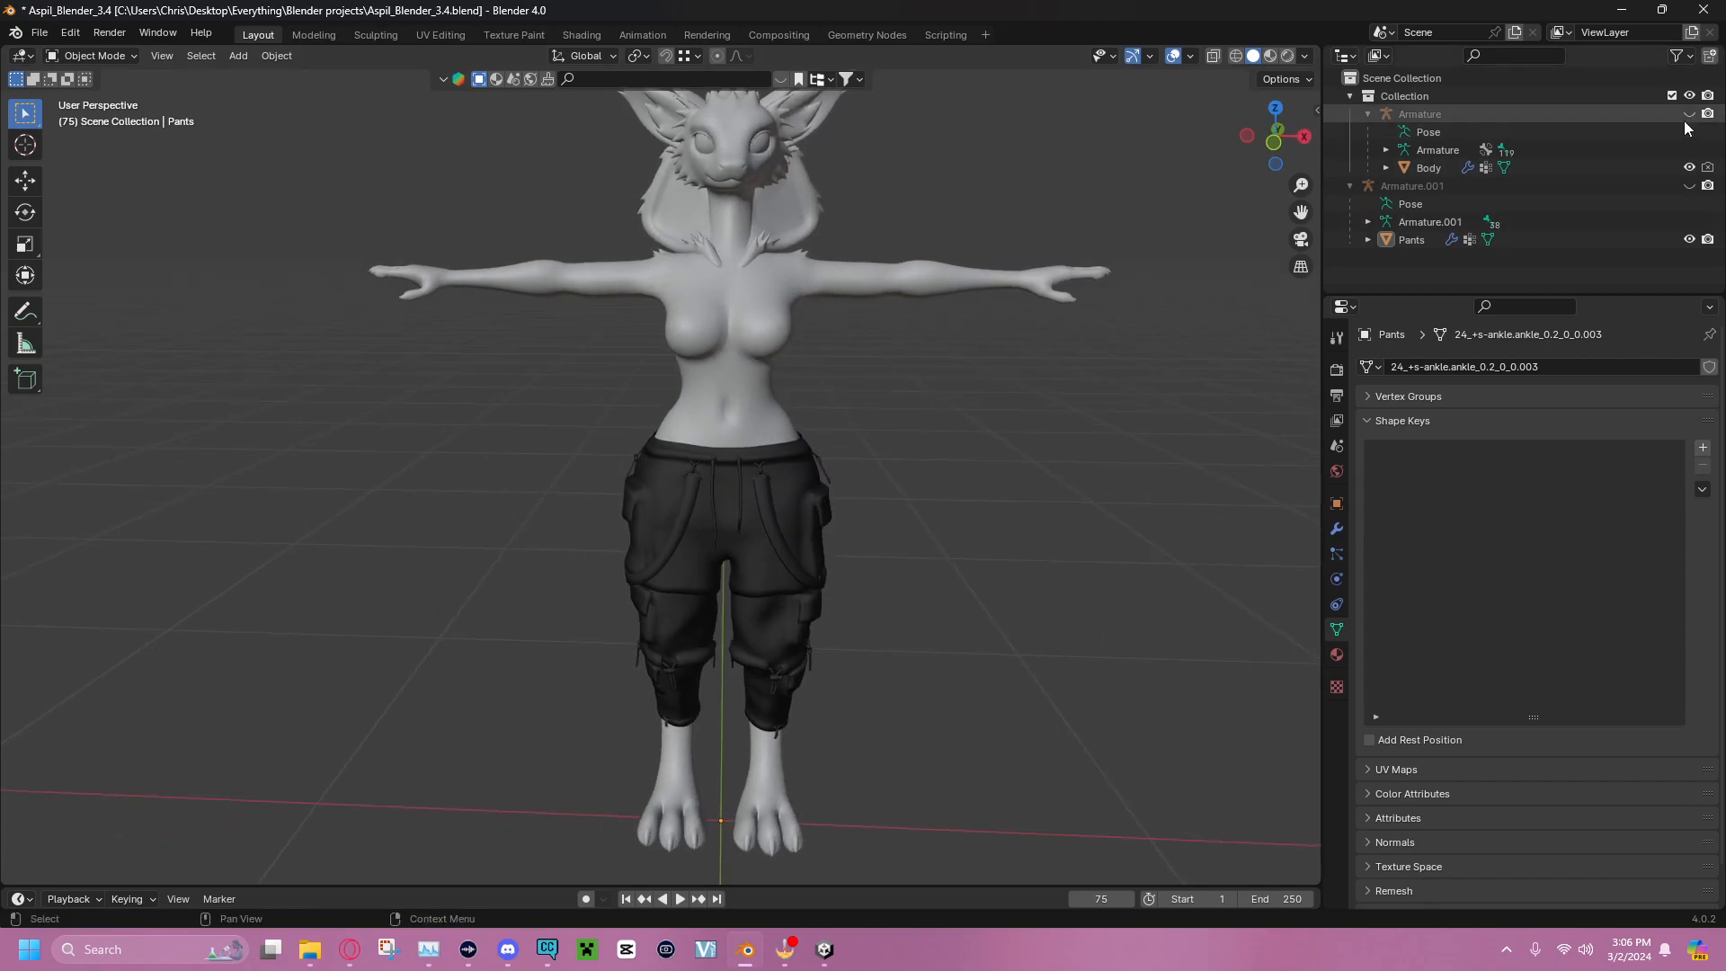
Show Armature.001, hide the Body mesh, and open the pants' armature in Edit Mode
click(1690, 186)
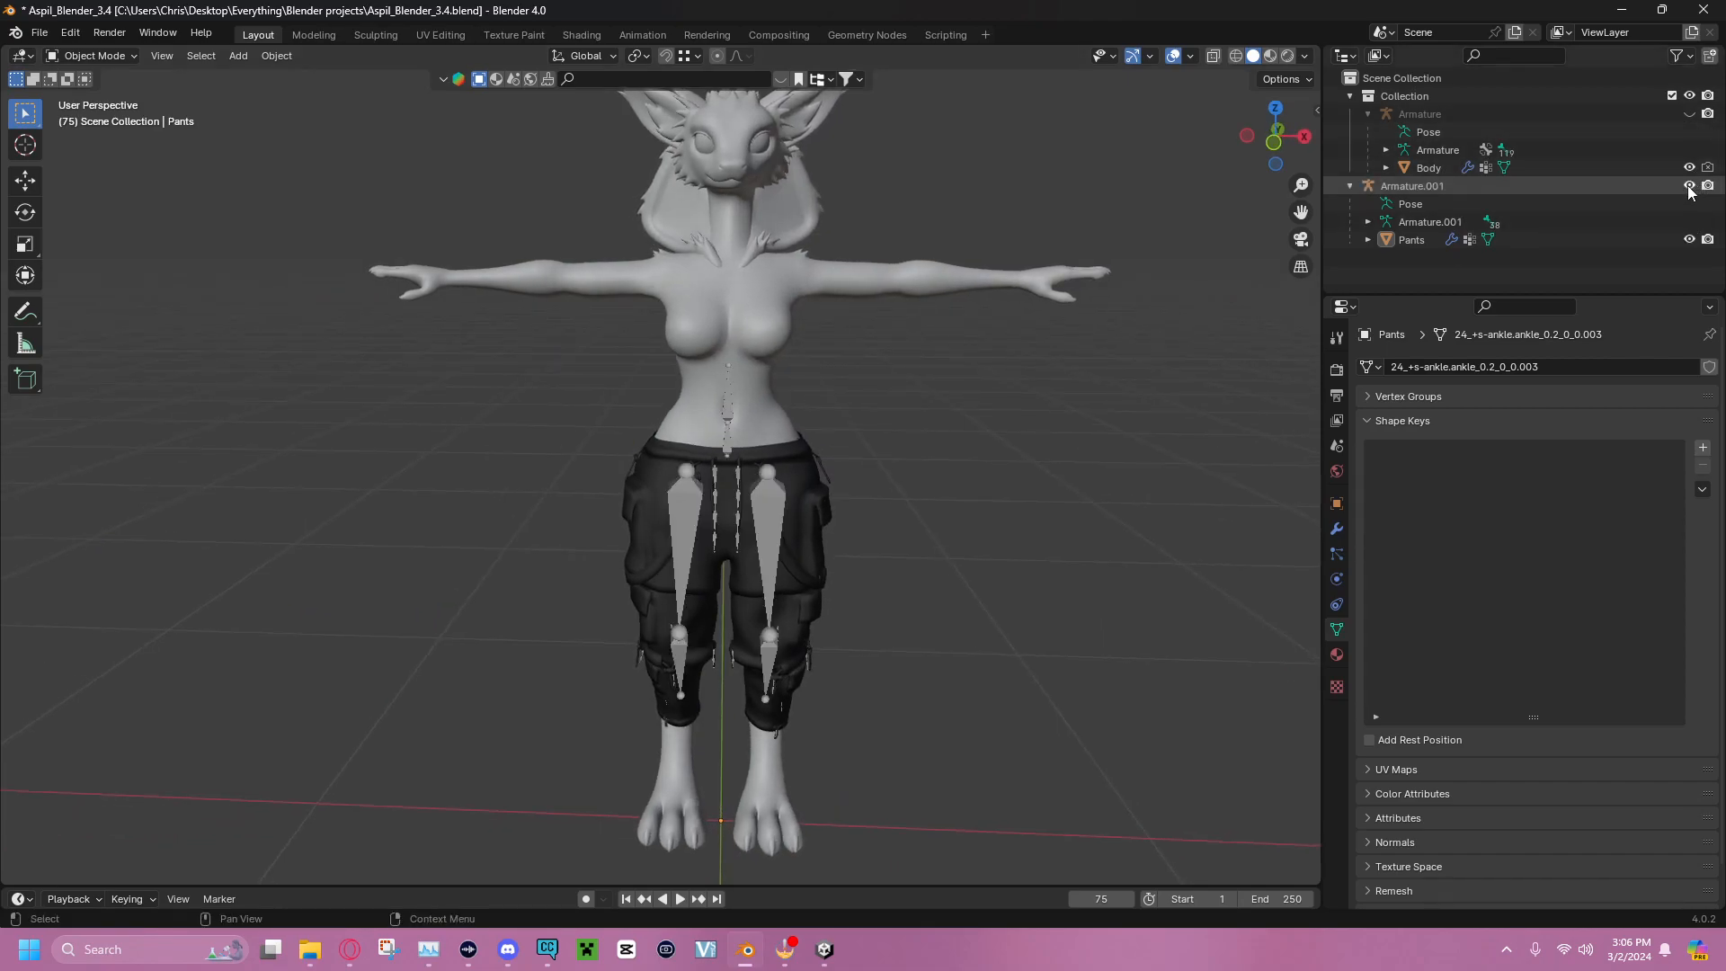
click(1690, 167)
middle_drag(940, 297, 645, 235)
scroll(941, 352, up, 3)
scroll(459, 359, down, 4)
click(640, 238)
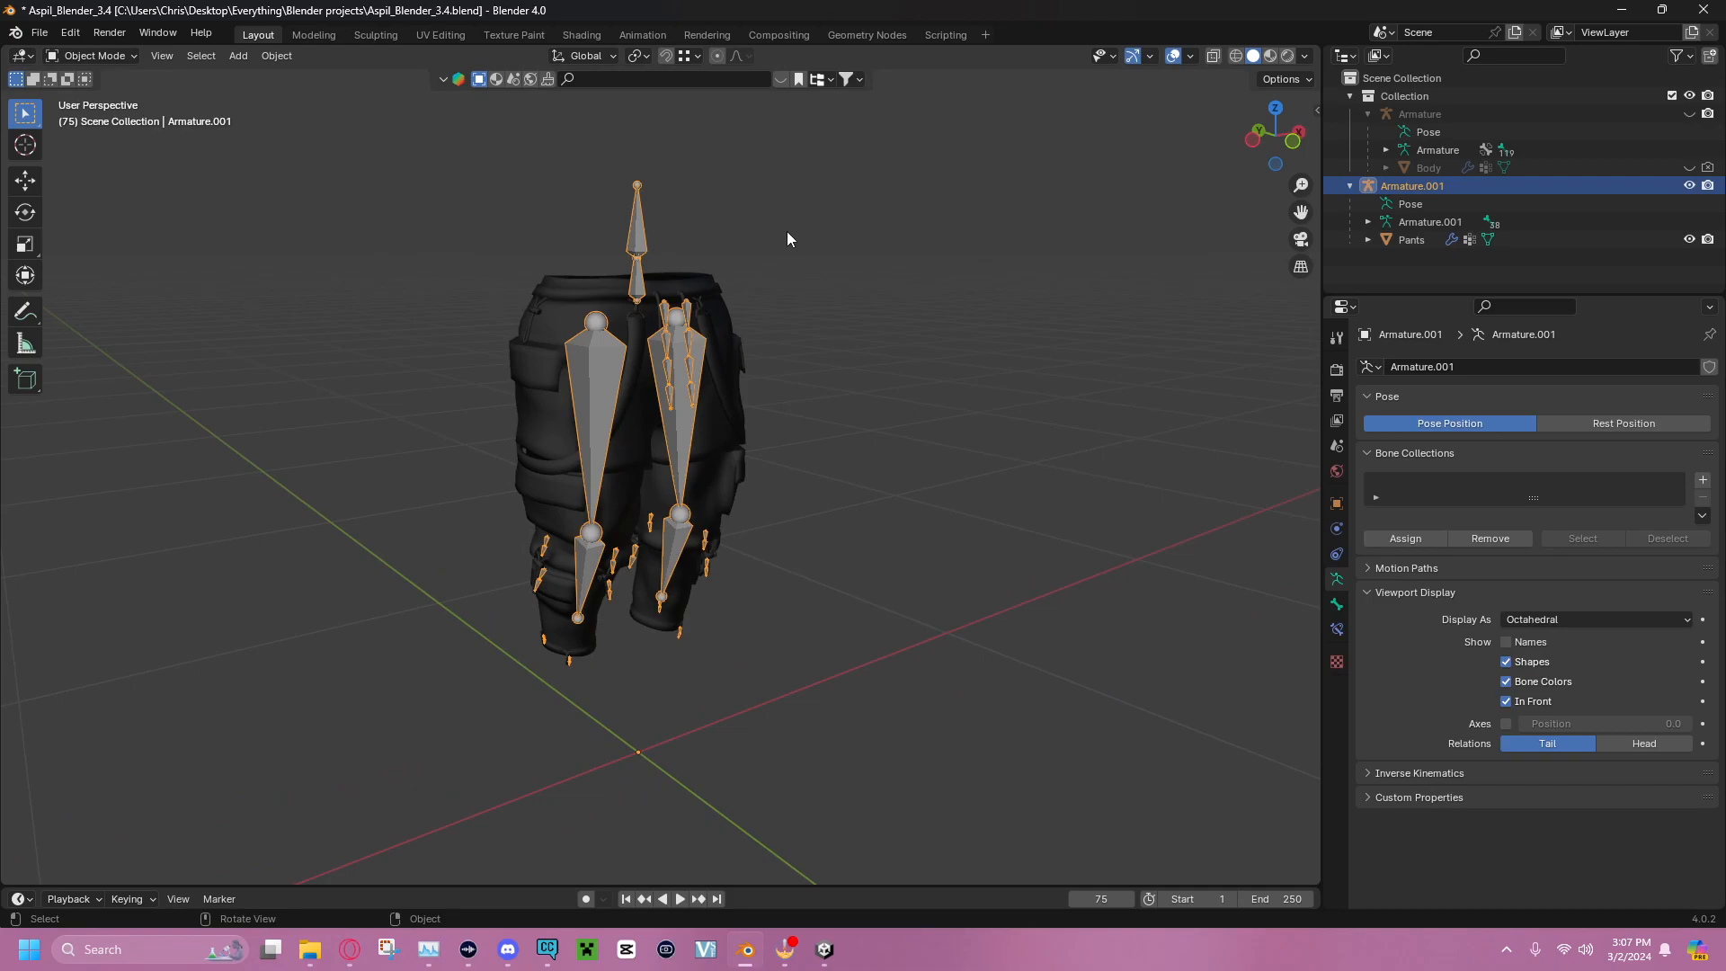
key(Tab)
Delete the Hips, Spine, left and right leg, and left and right knee bones from Armature.001, keeping the drawstring bones
click(636, 270)
key(shift)
shift+click(636, 274)
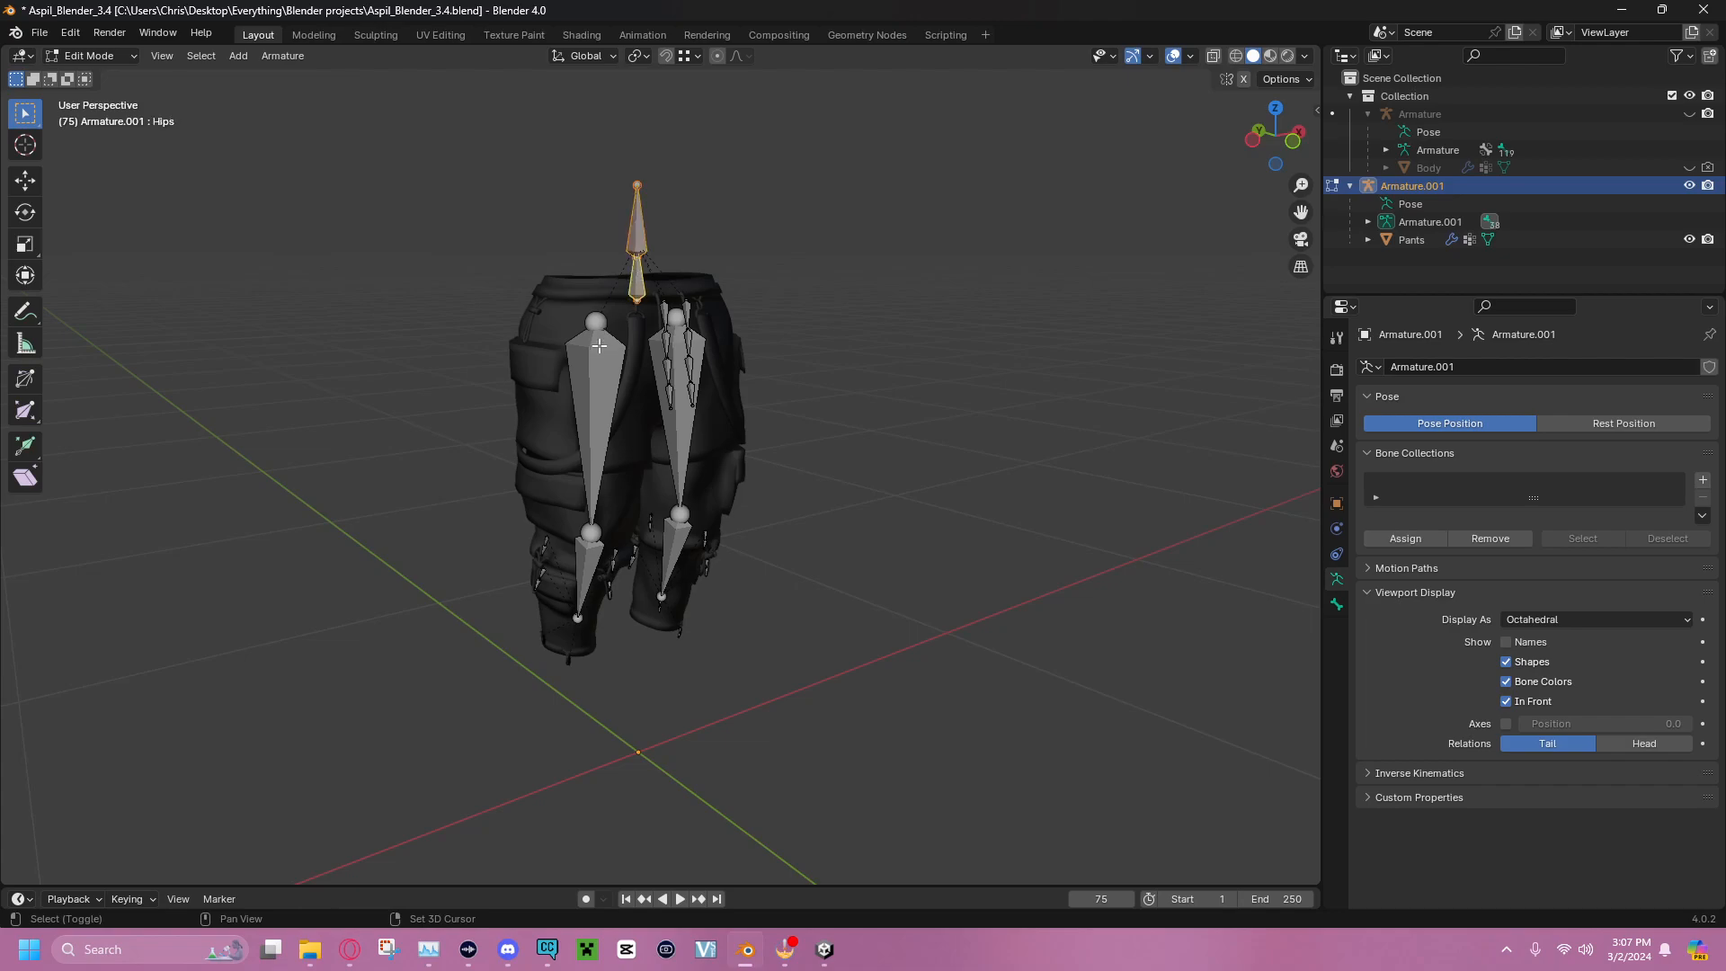
shift+click(595, 405)
shift+click(586, 571)
shift+click(686, 441)
shift+click(676, 553)
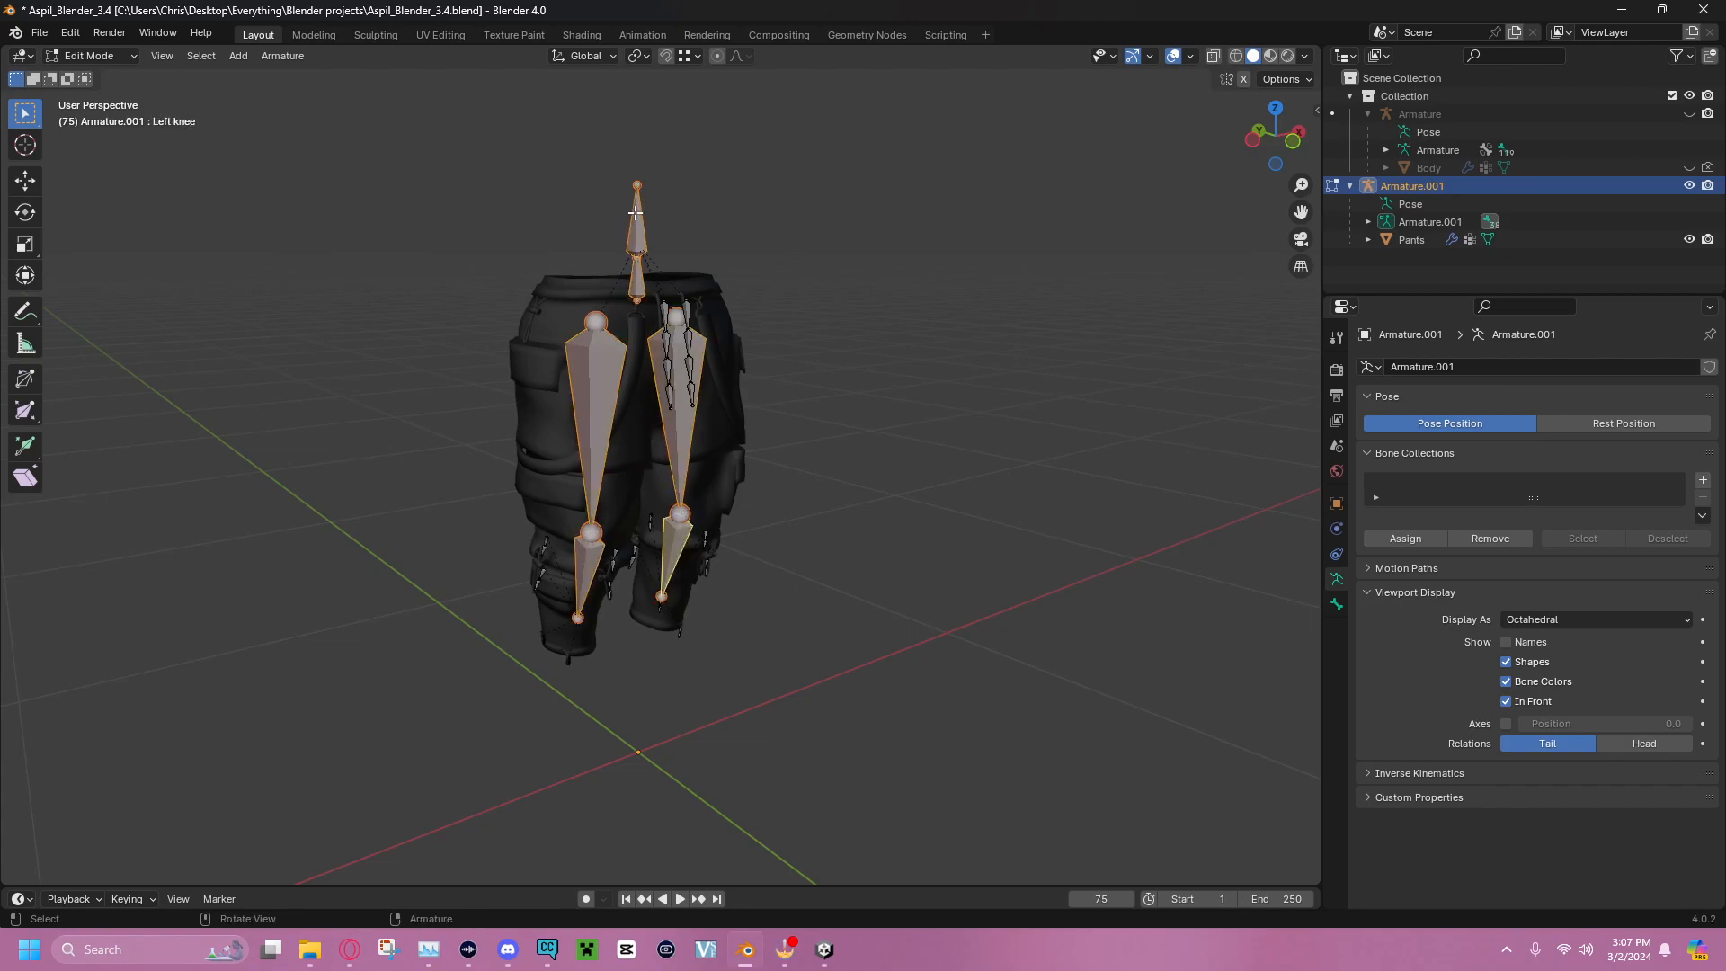
middle_drag(761, 379, 795, 393)
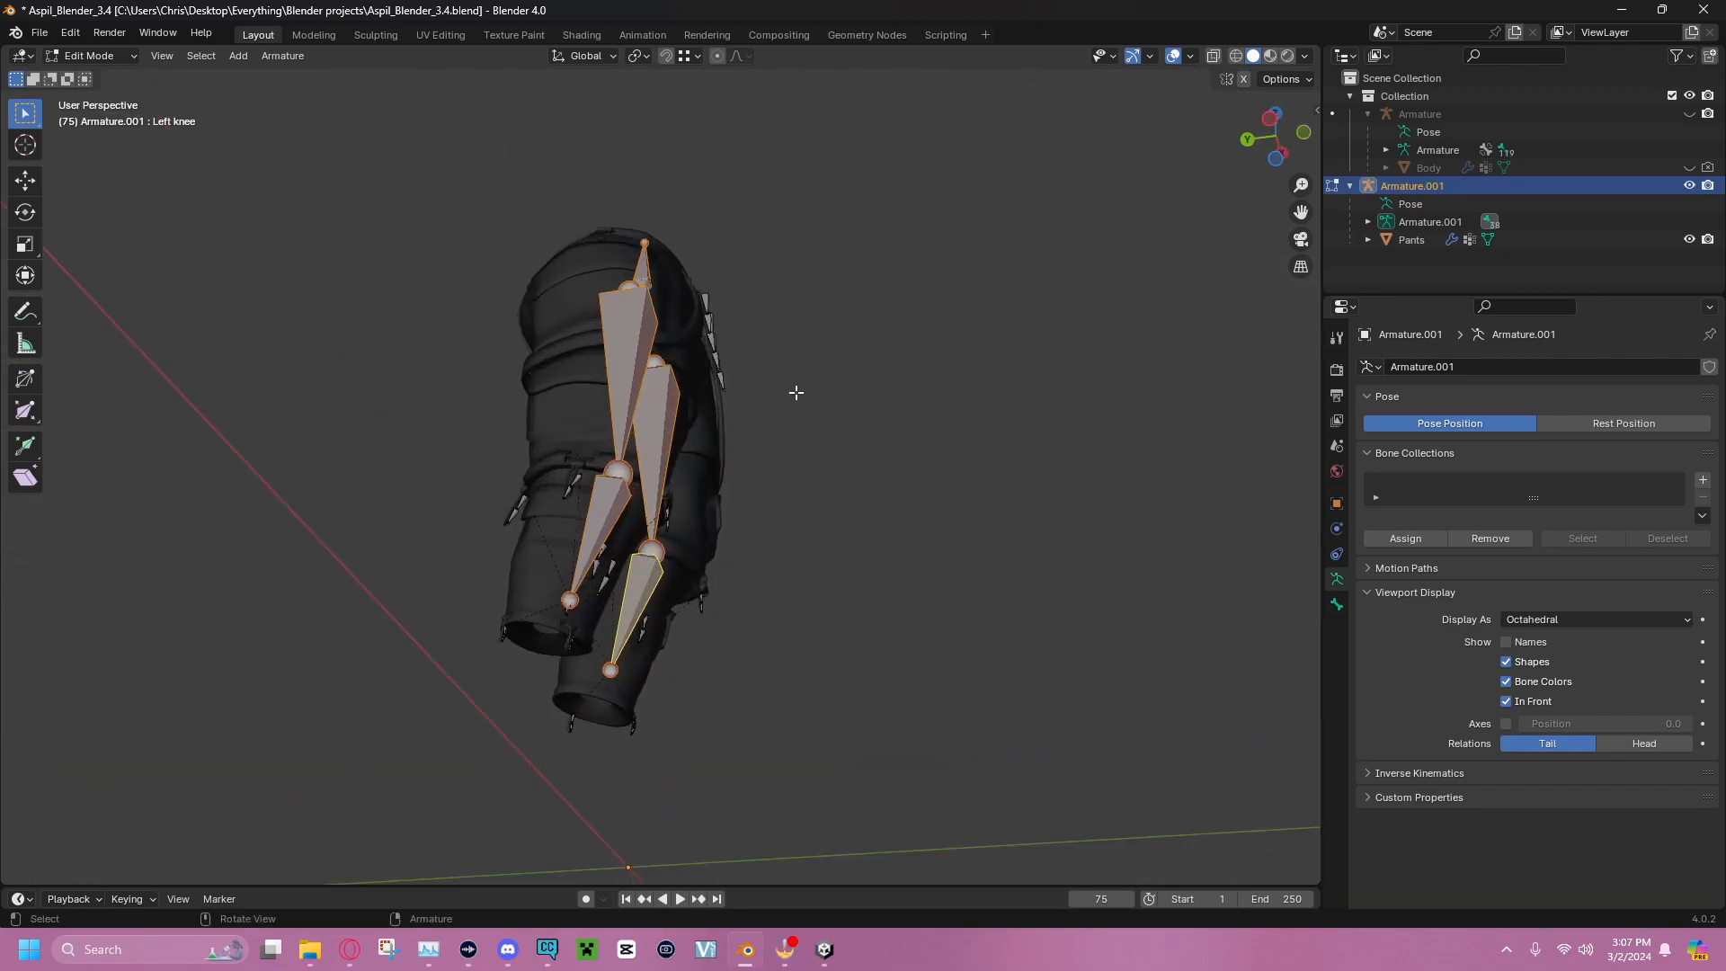
scroll(796, 393, up, 3)
middle_drag(496, 478, 534, 688)
middle_drag(782, 320, 925, 308)
scroll(939, 308, down, 3)
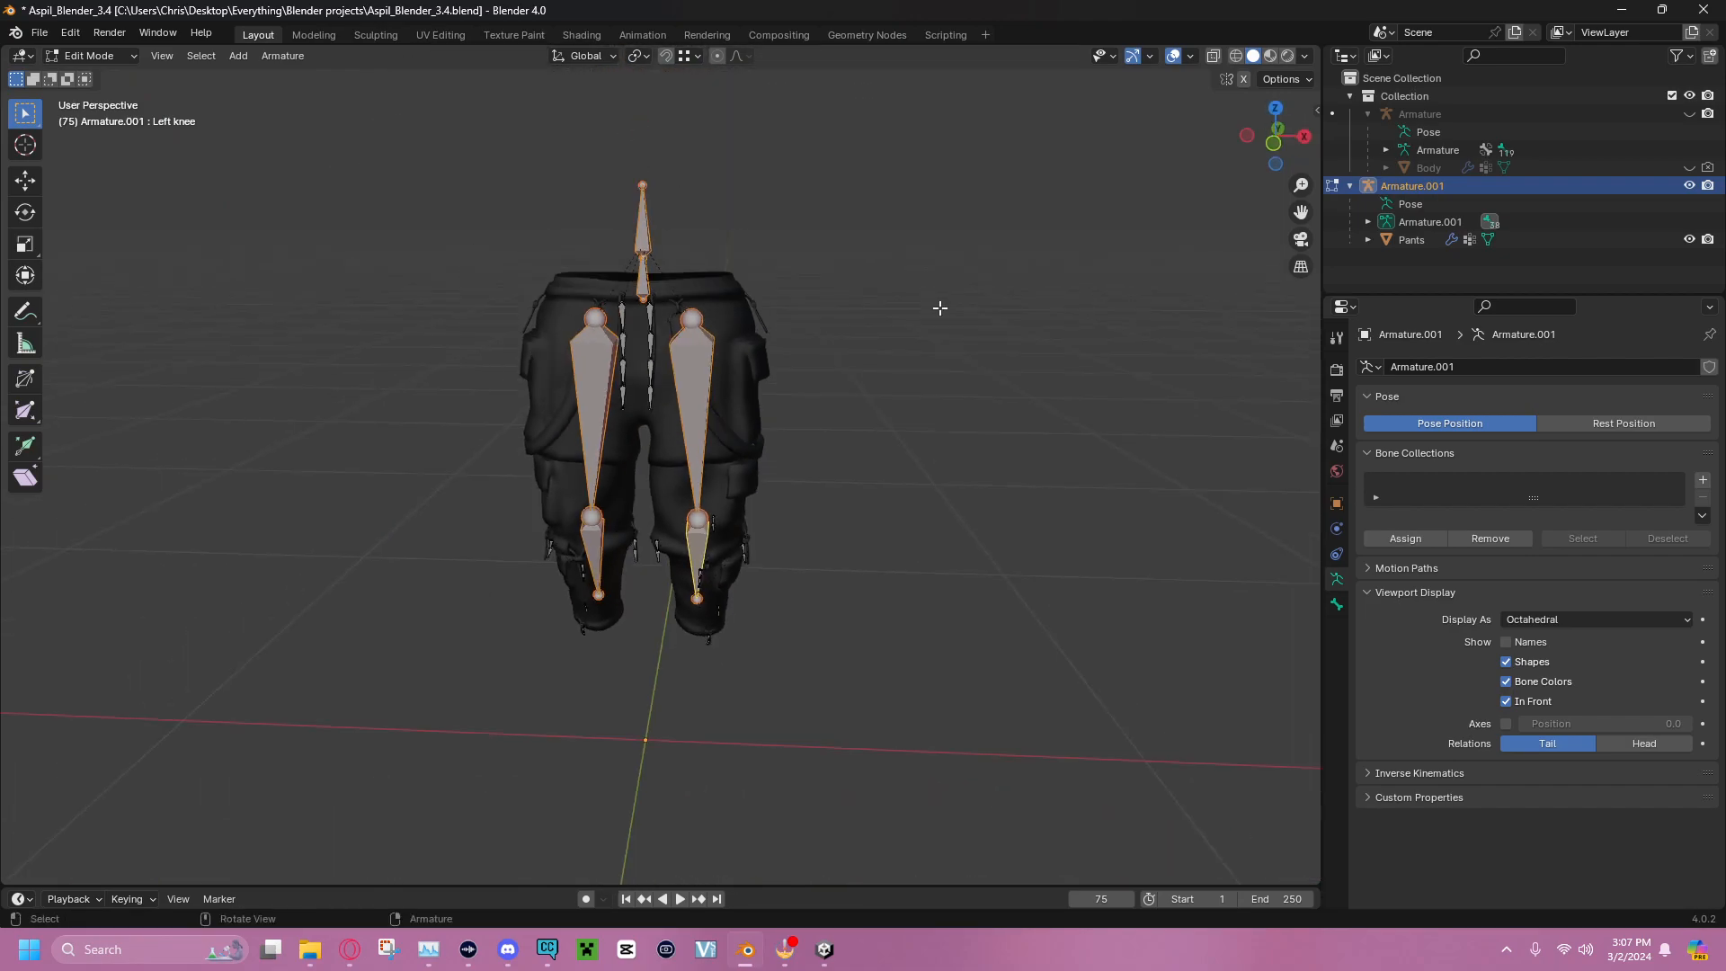
key(x)
click(941, 307)
middle_drag(539, 192, 791, 192)
Return to Object Mode and apply location, rotation and scale to both Armature.001 and Pants
click(90, 56)
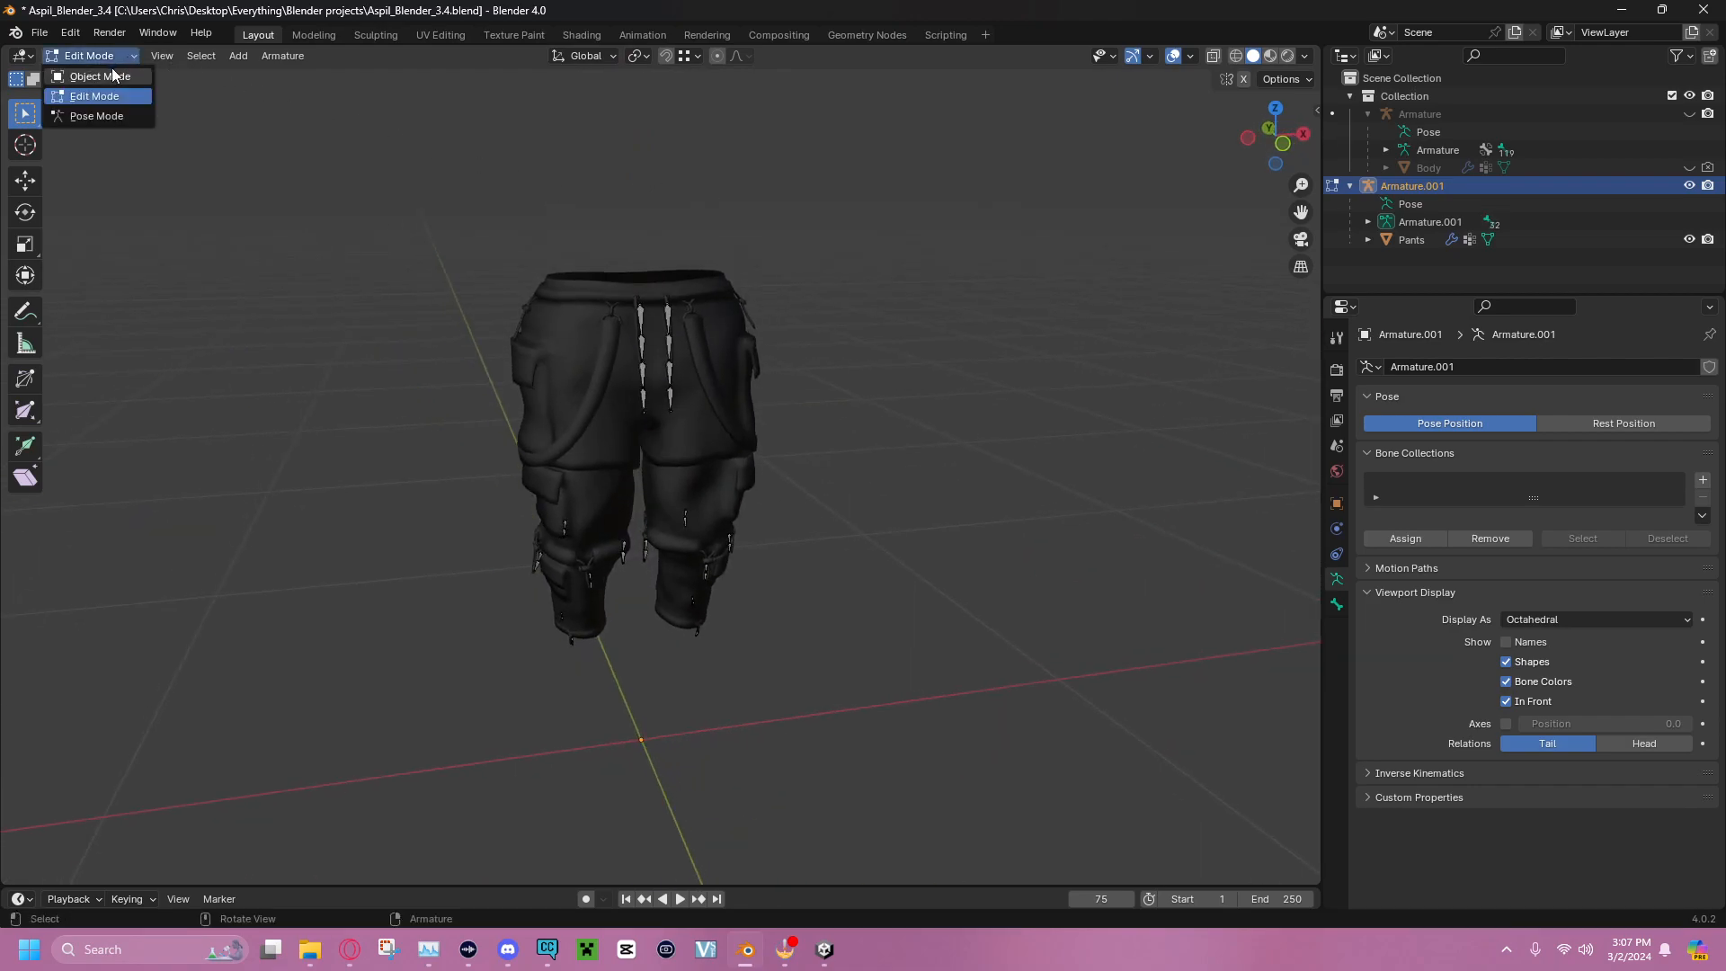
click(90, 76)
key(alt+a)
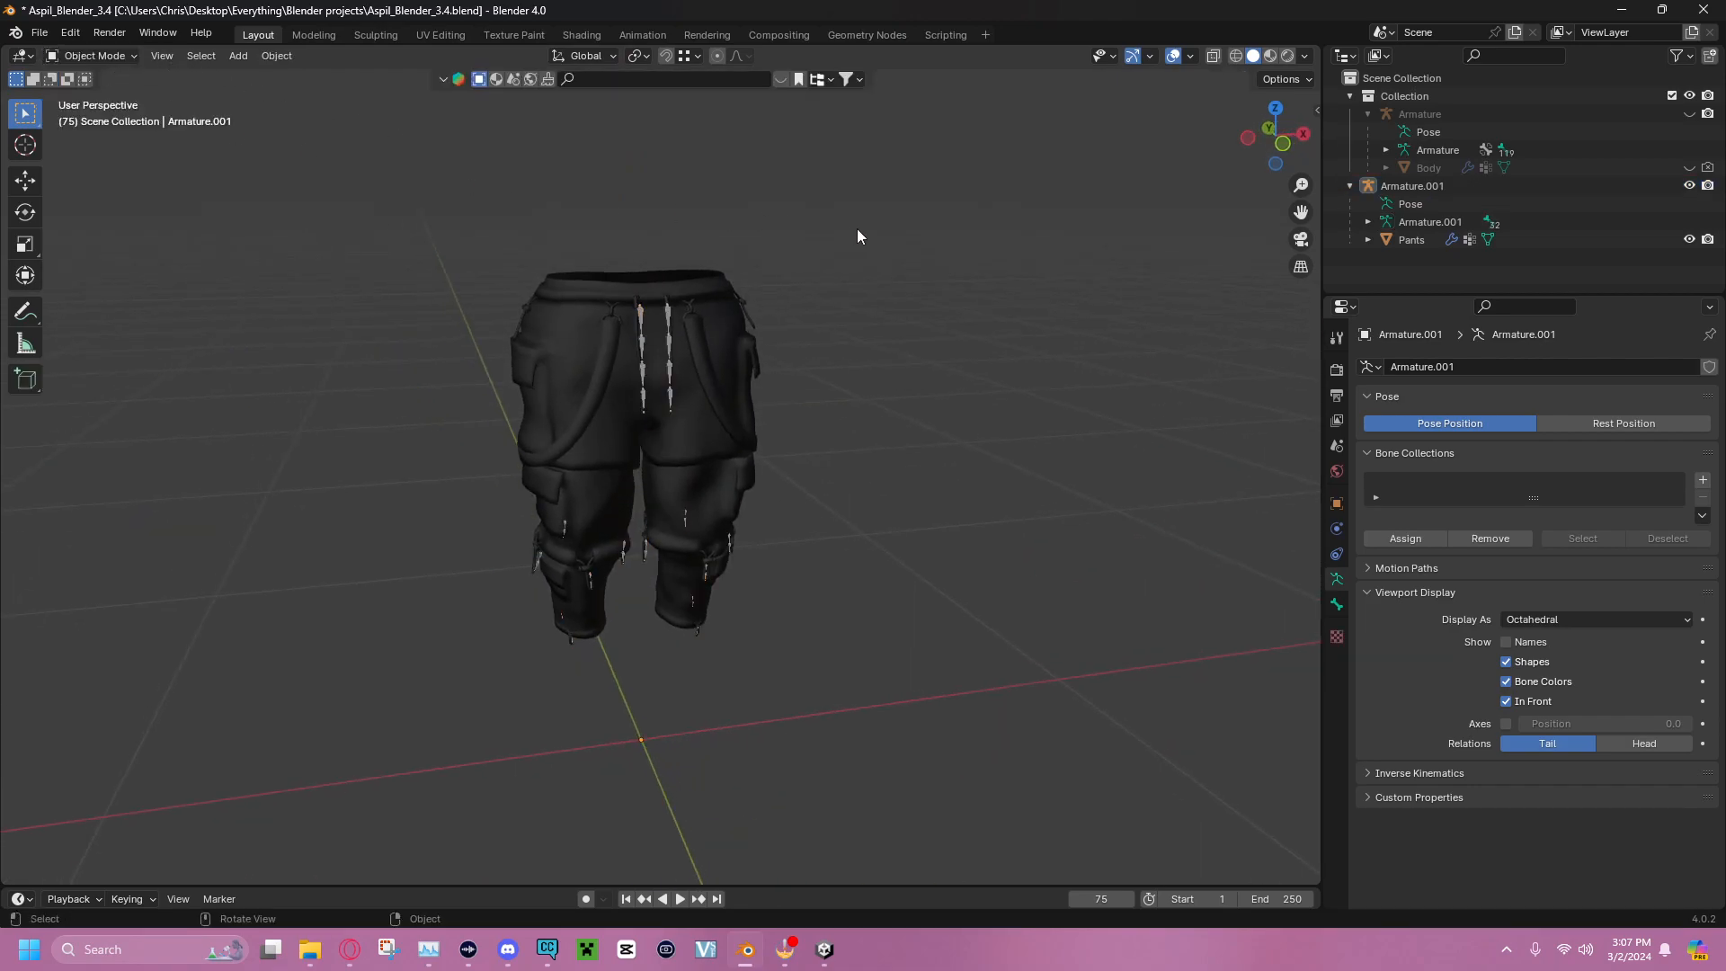
key(a)
key(ctrl+a)
click(979, 232)
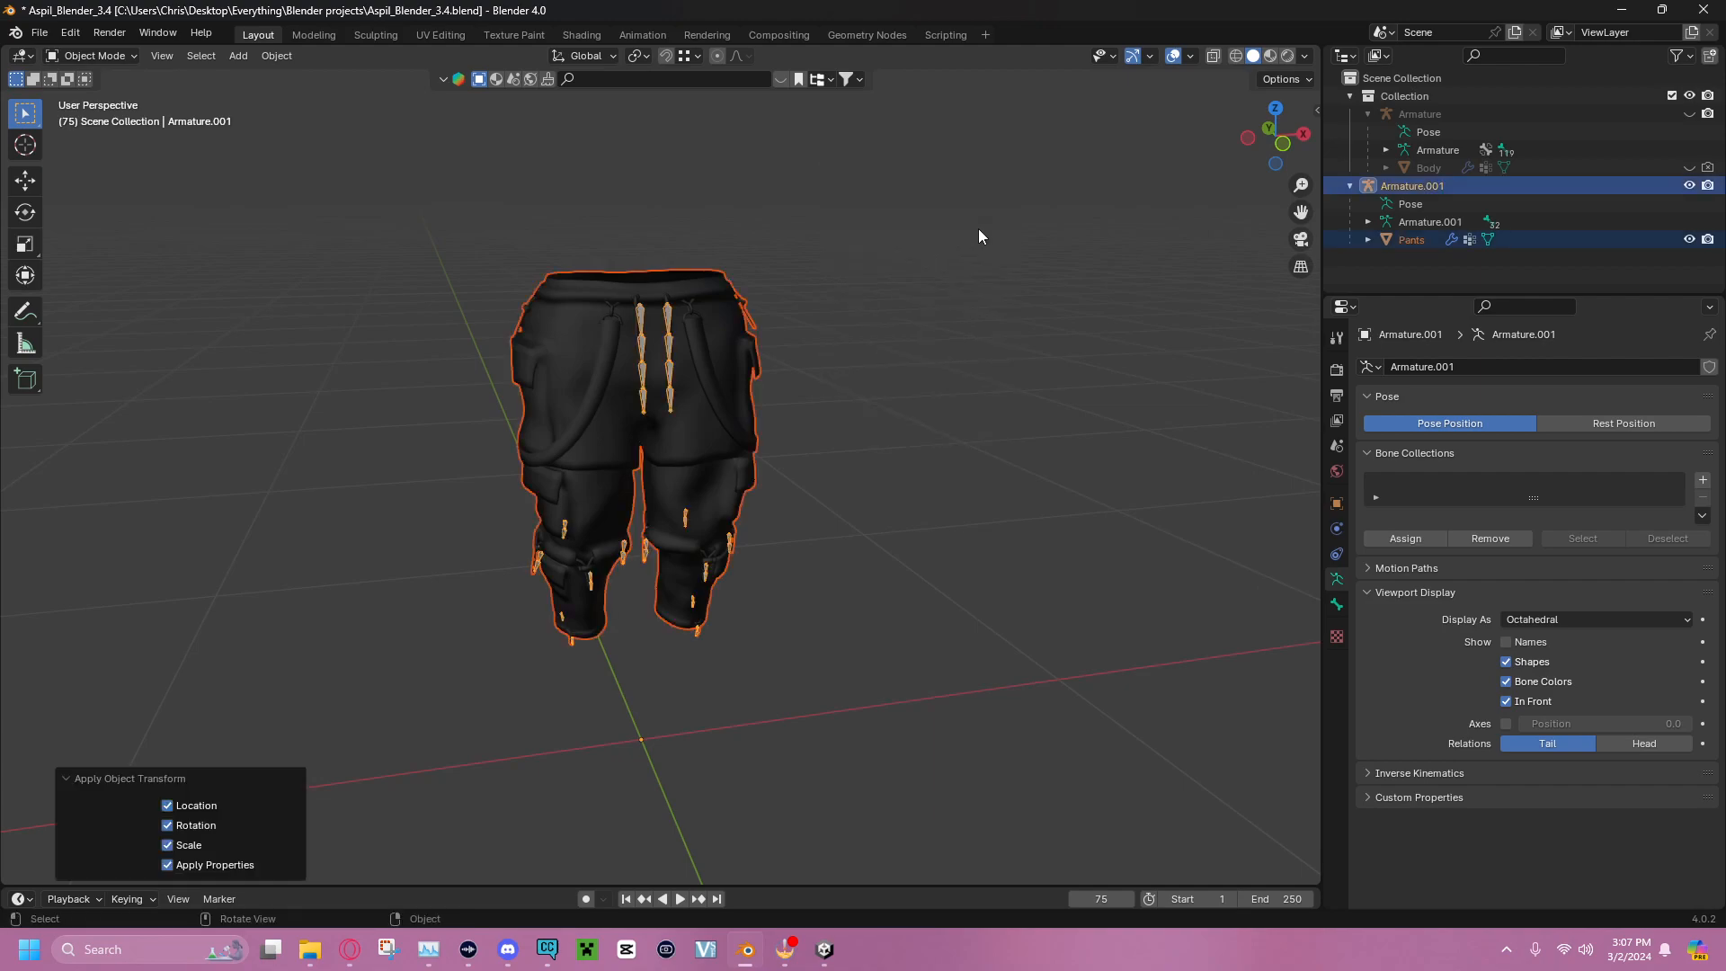
key(alt+a)
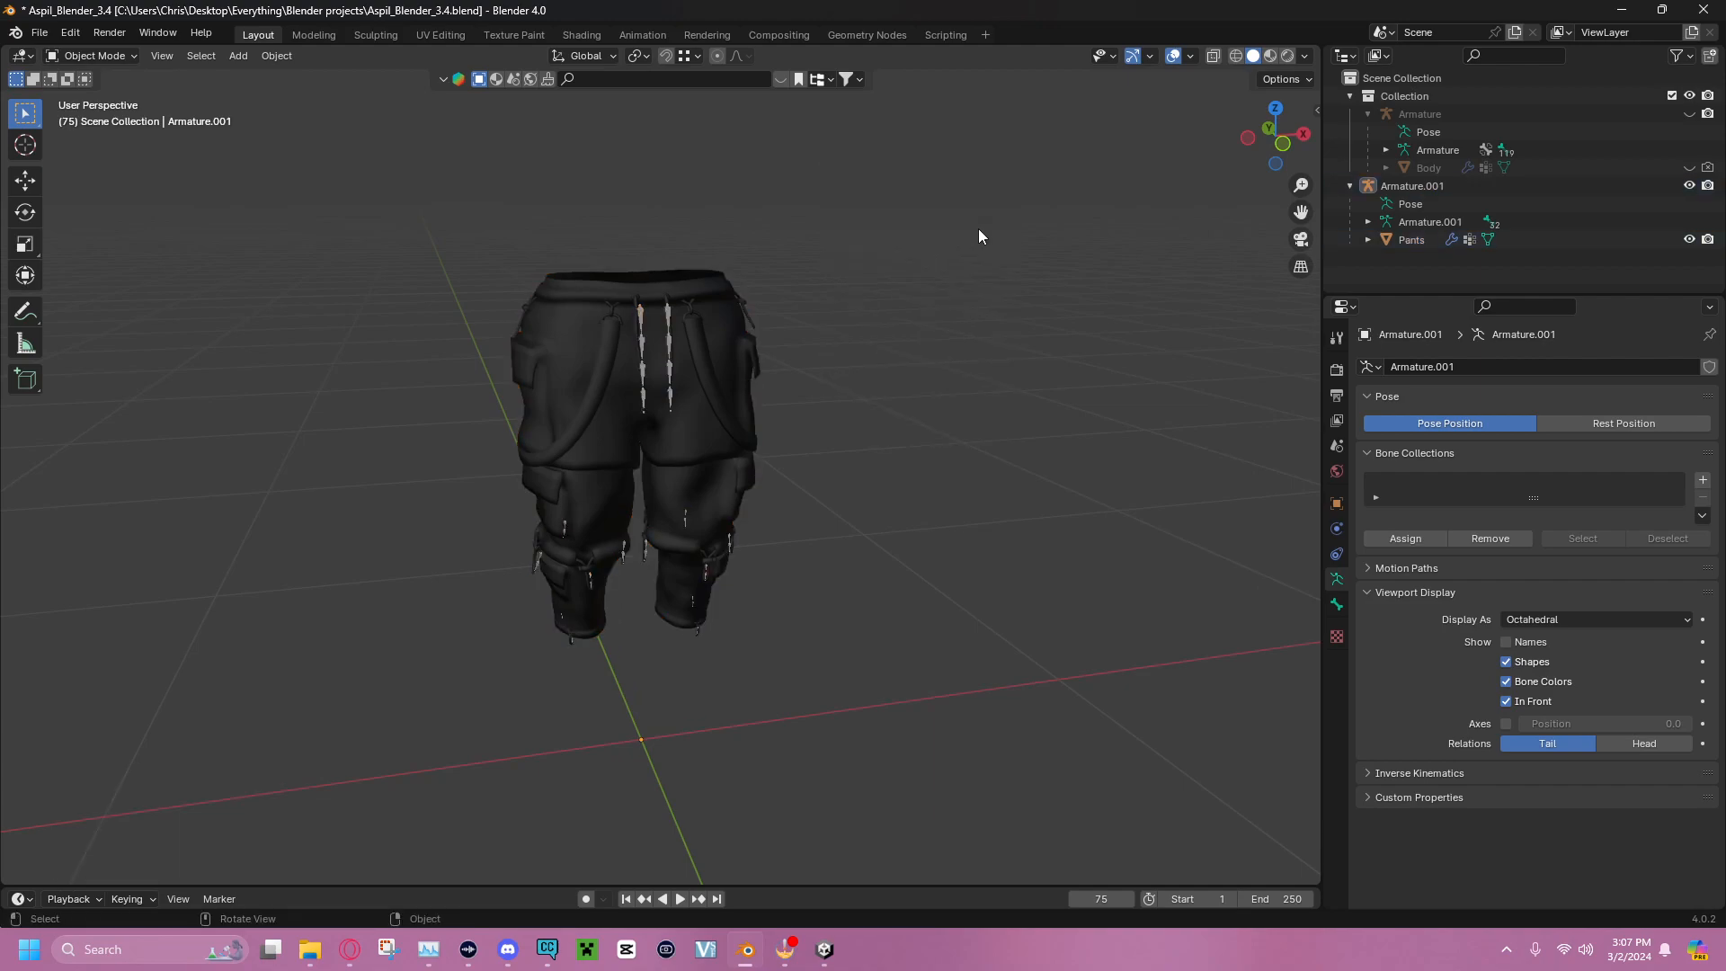
Show the Body mesh again beneath the pants
click(1689, 168)
middle_drag(956, 241, 909, 232)
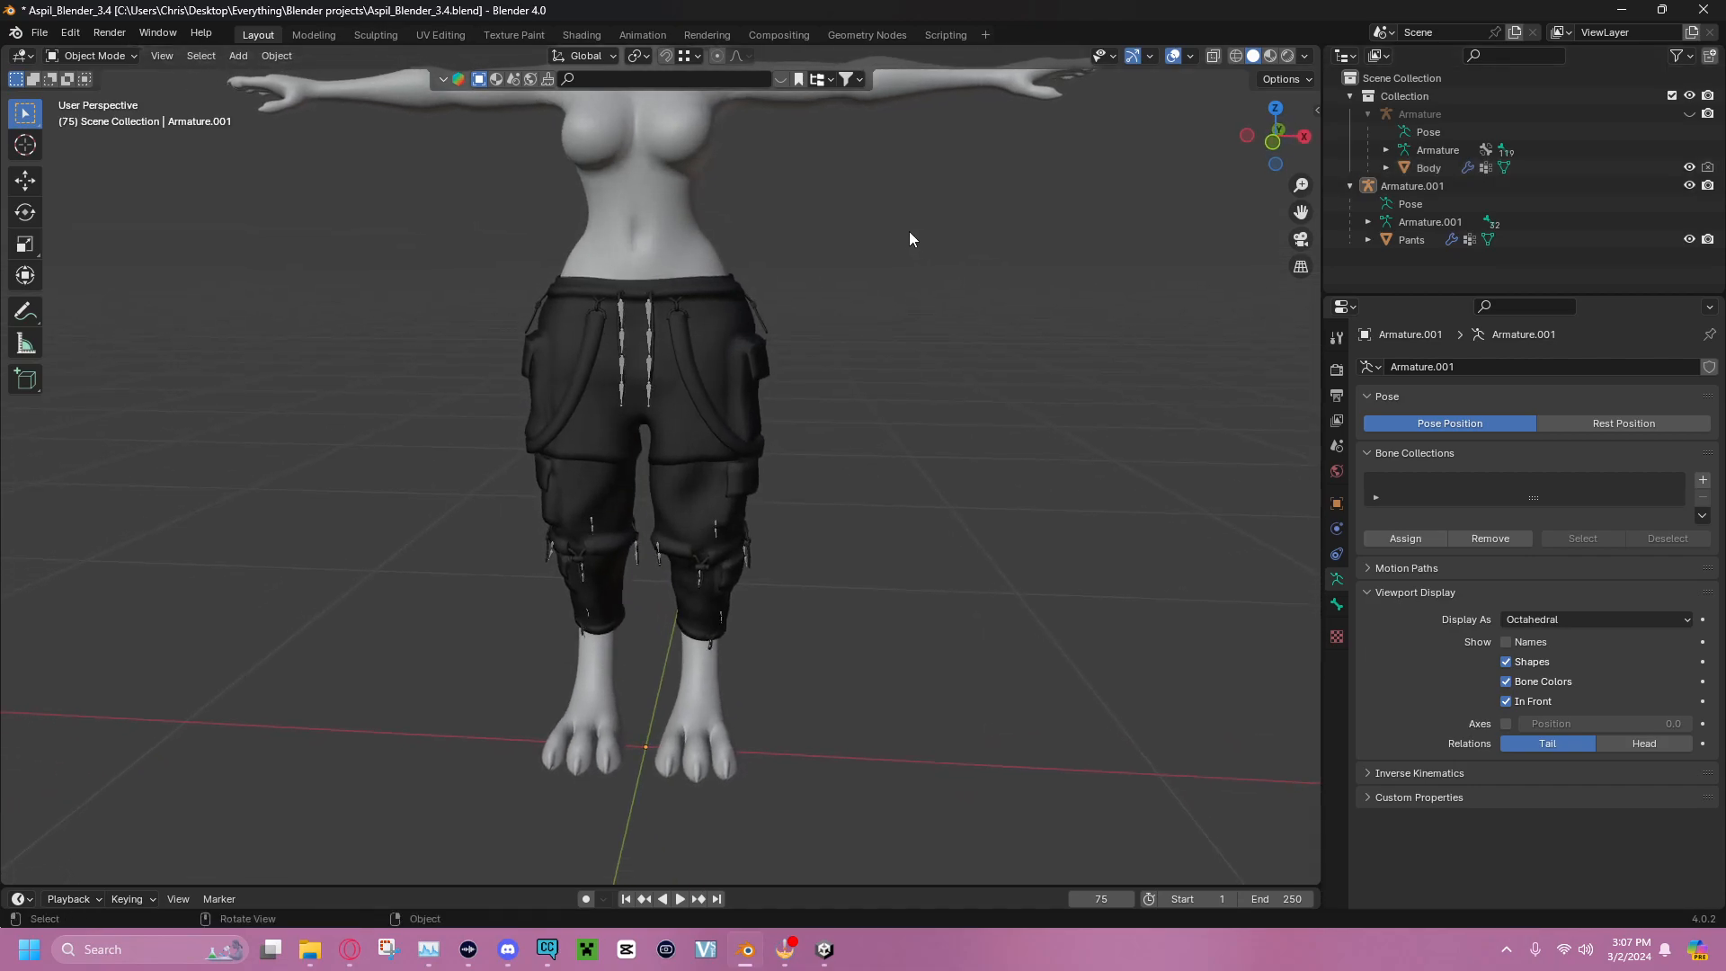
scroll(910, 239, up, 2)
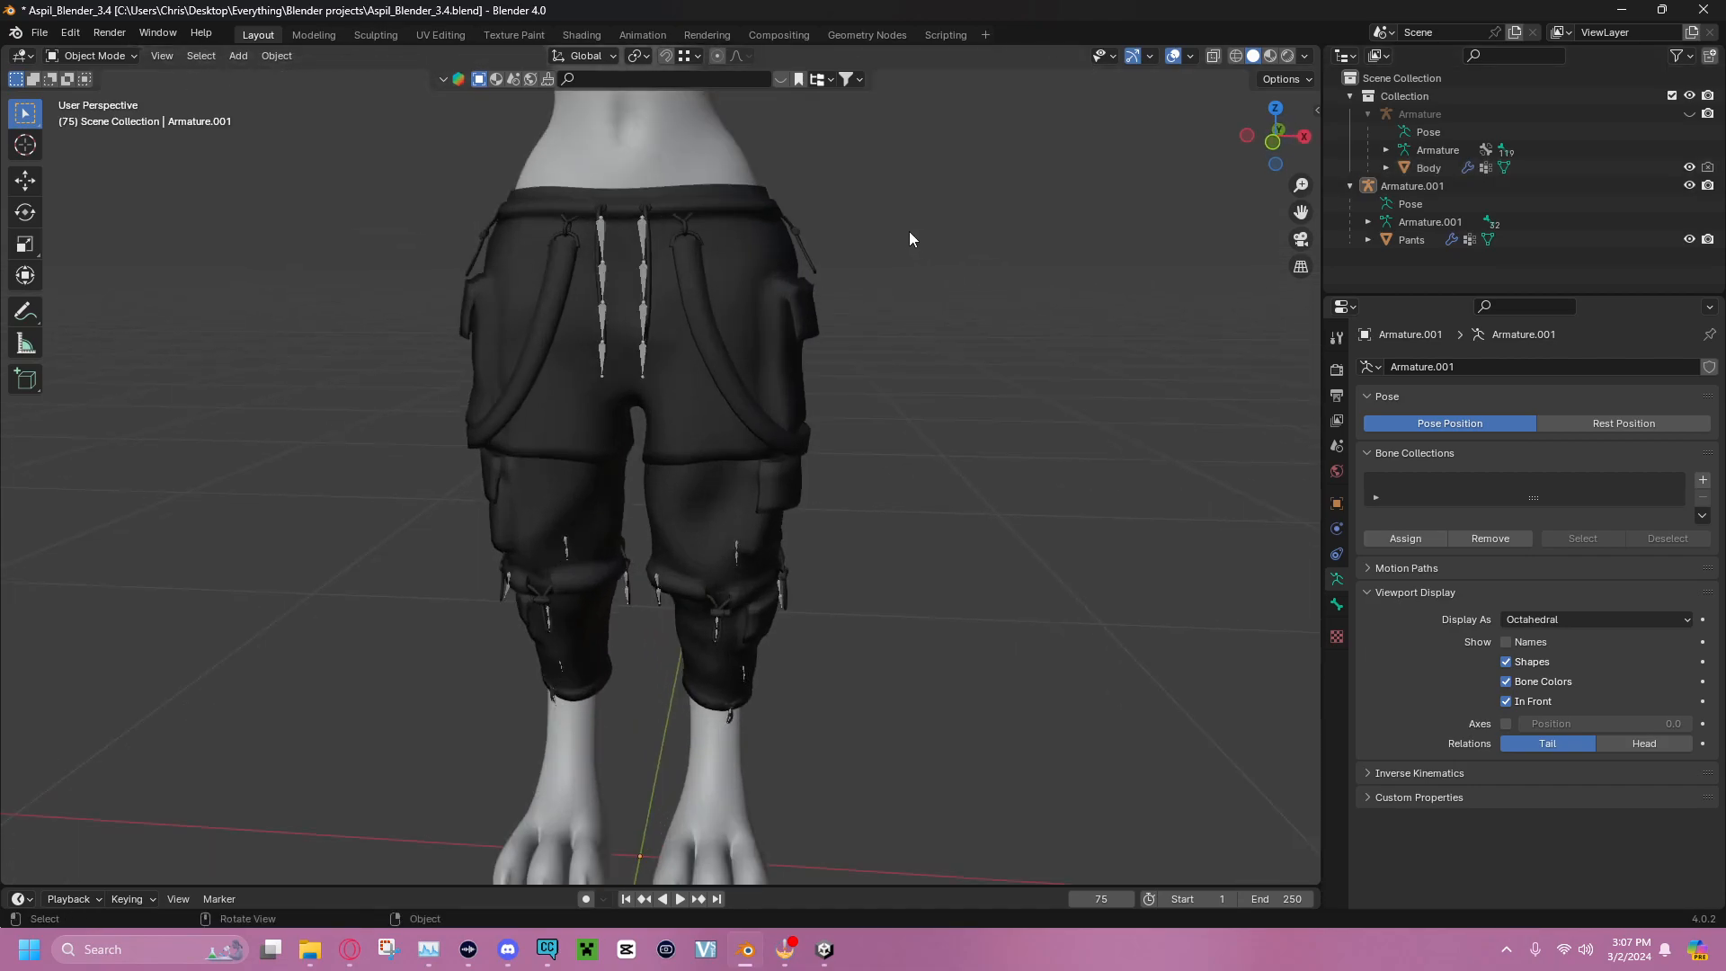
Examine the full list of vertex groups on the Pants mesh against the remaining drawstring bones
click(1408, 243)
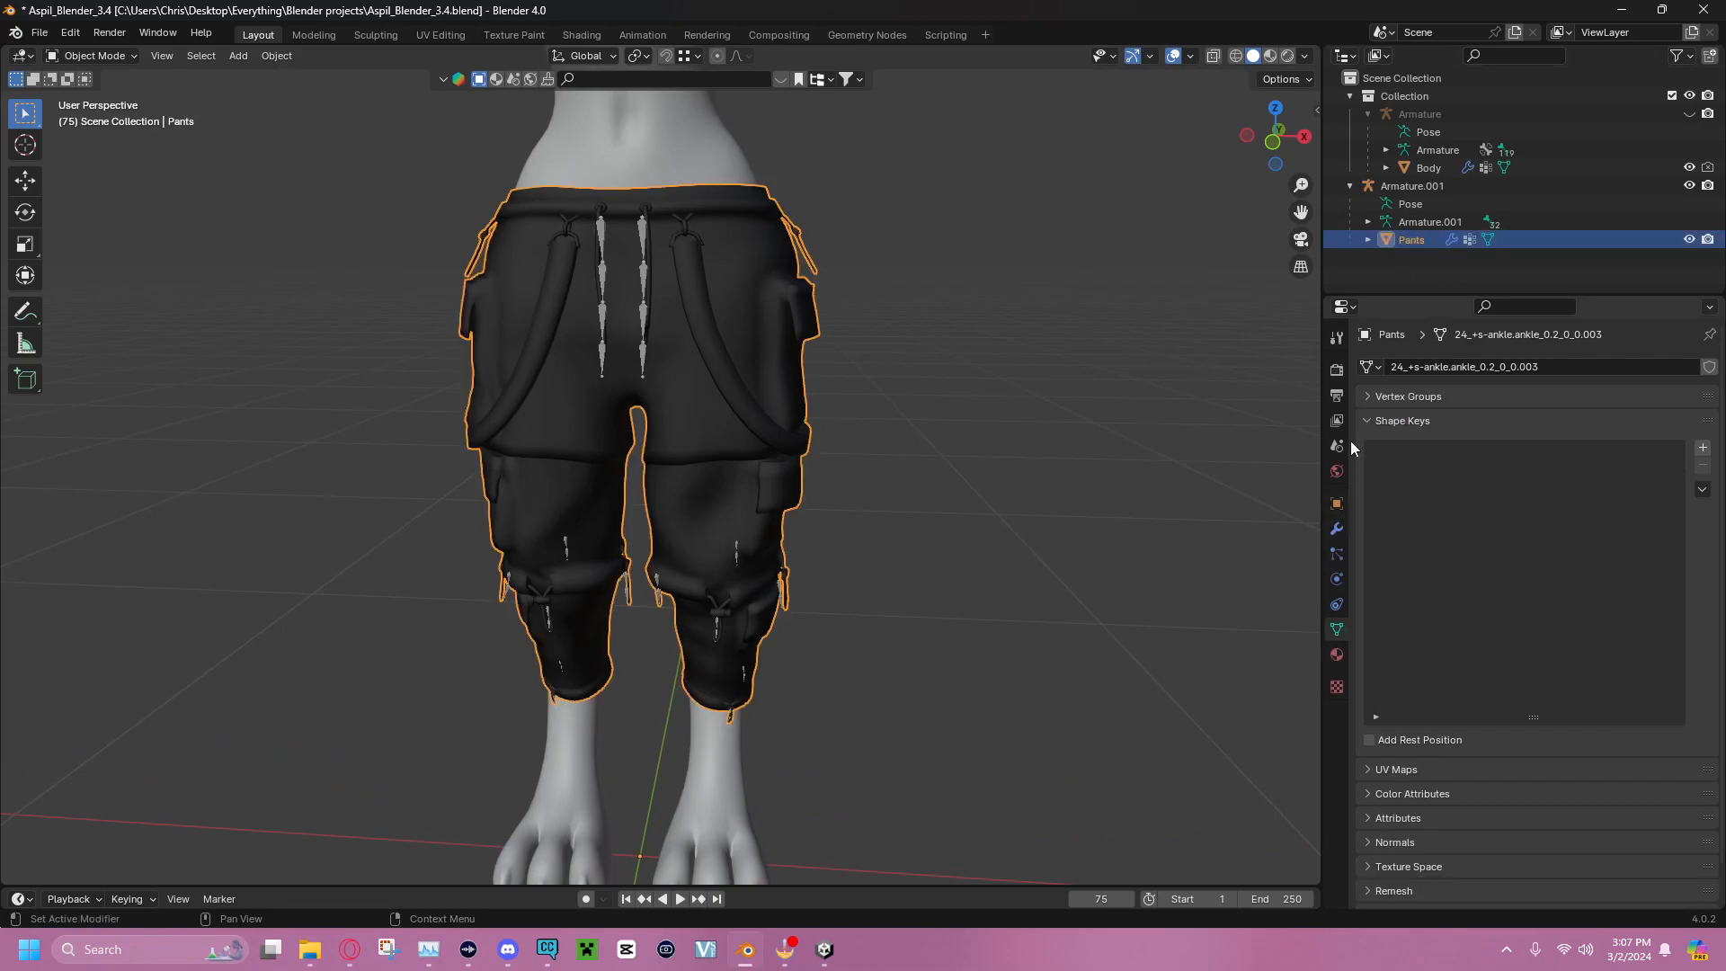
click(1369, 420)
click(1373, 397)
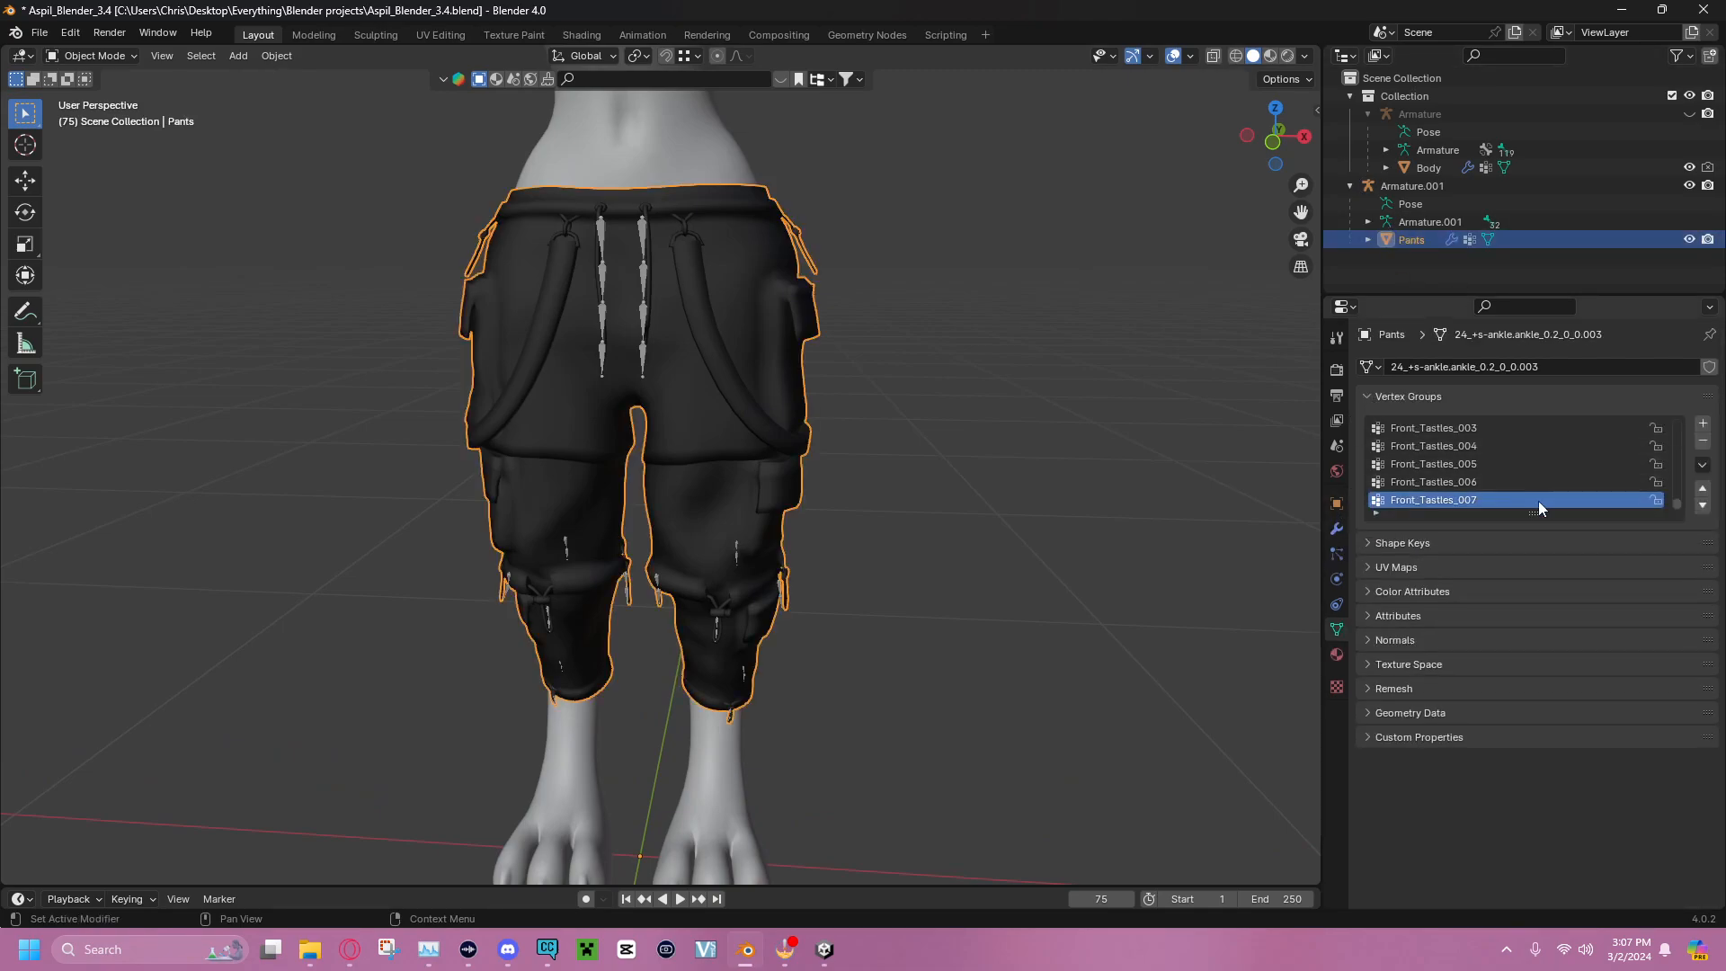
drag(1532, 514, 1537, 861)
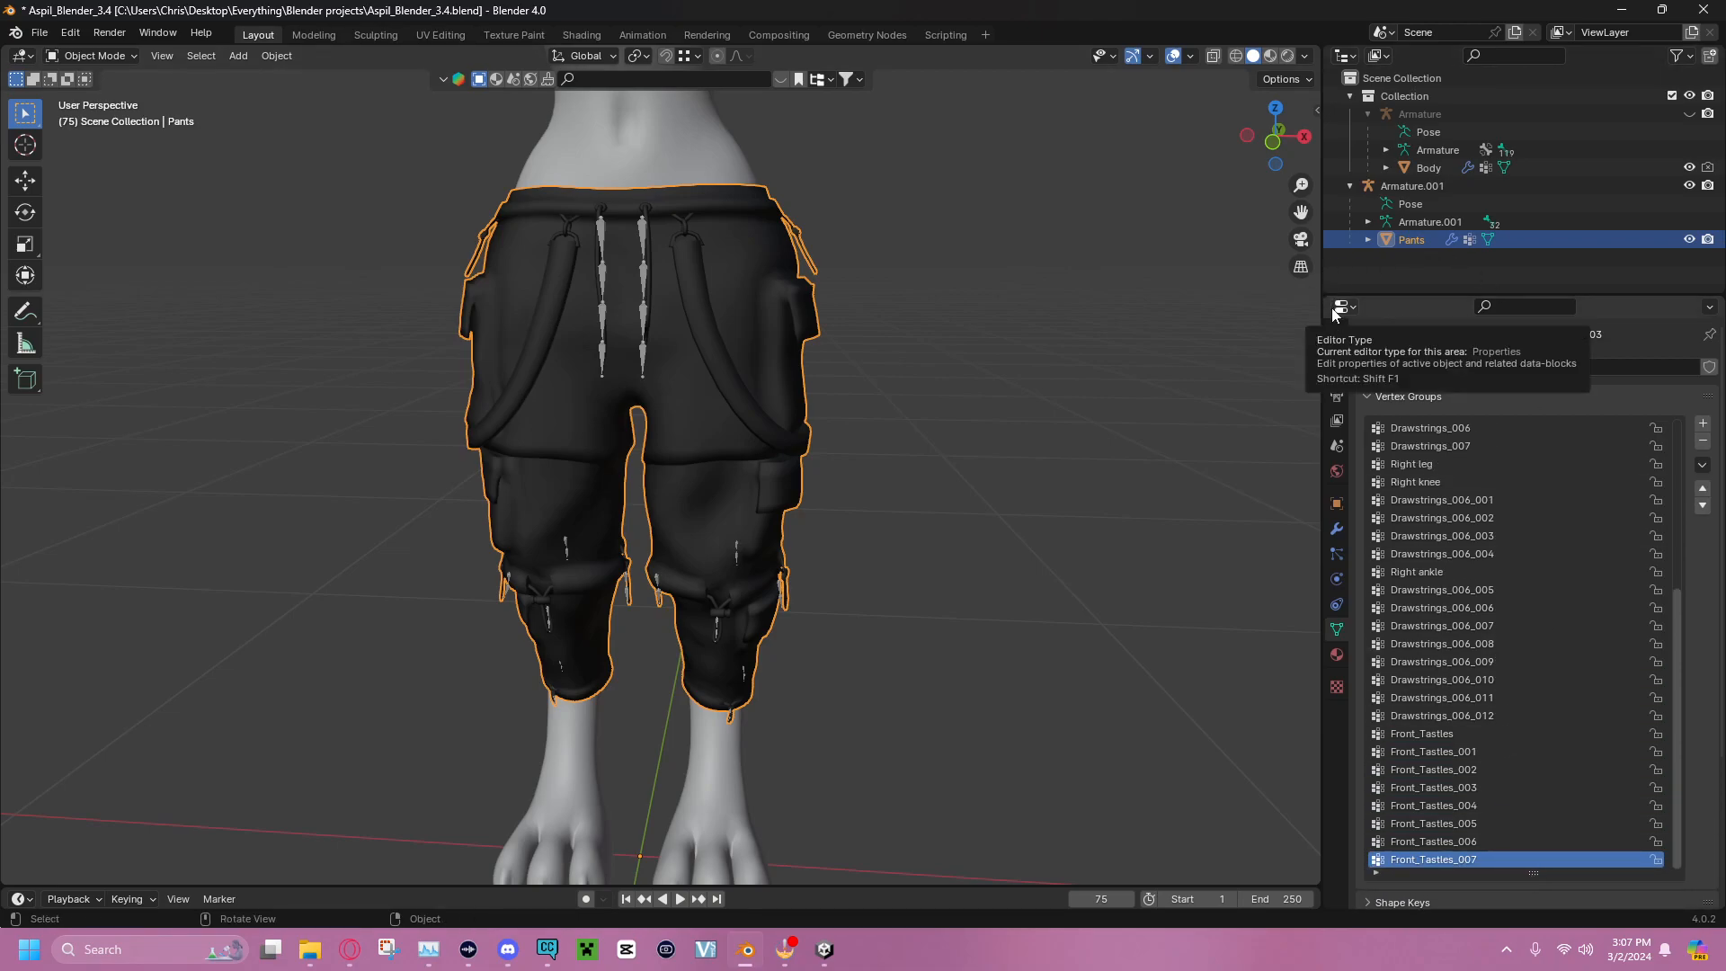
scroll(1415, 532, up, 5)
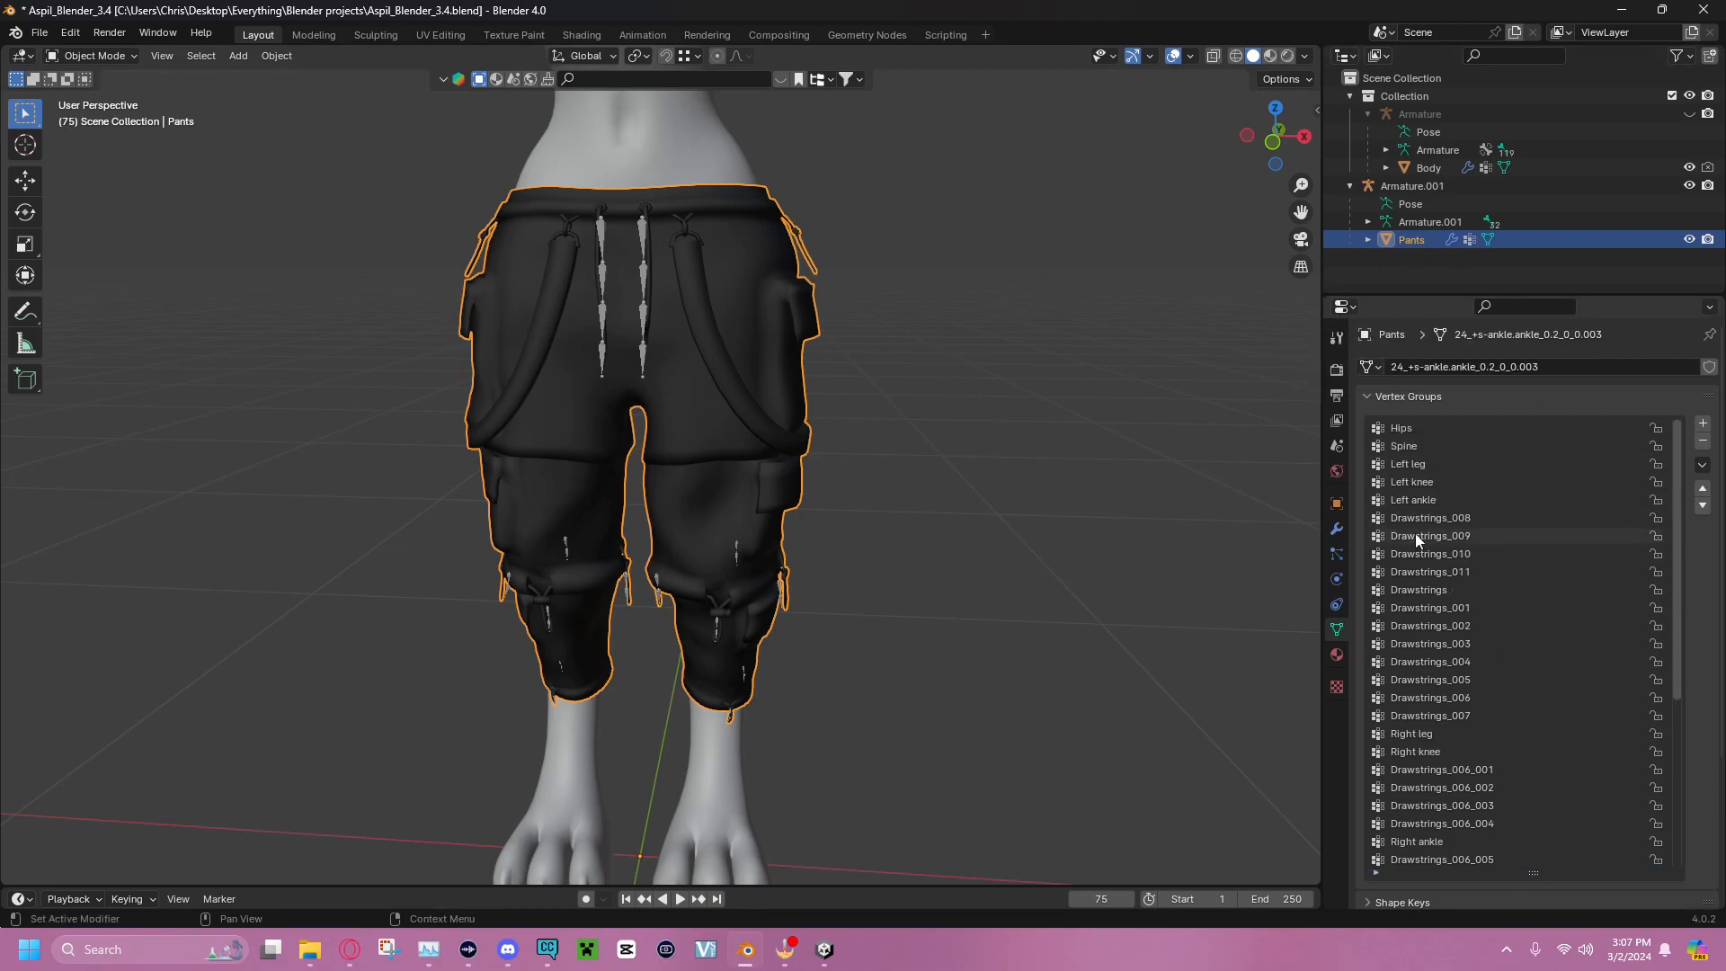
click(995, 460)
middle_drag(995, 461, 984, 424)
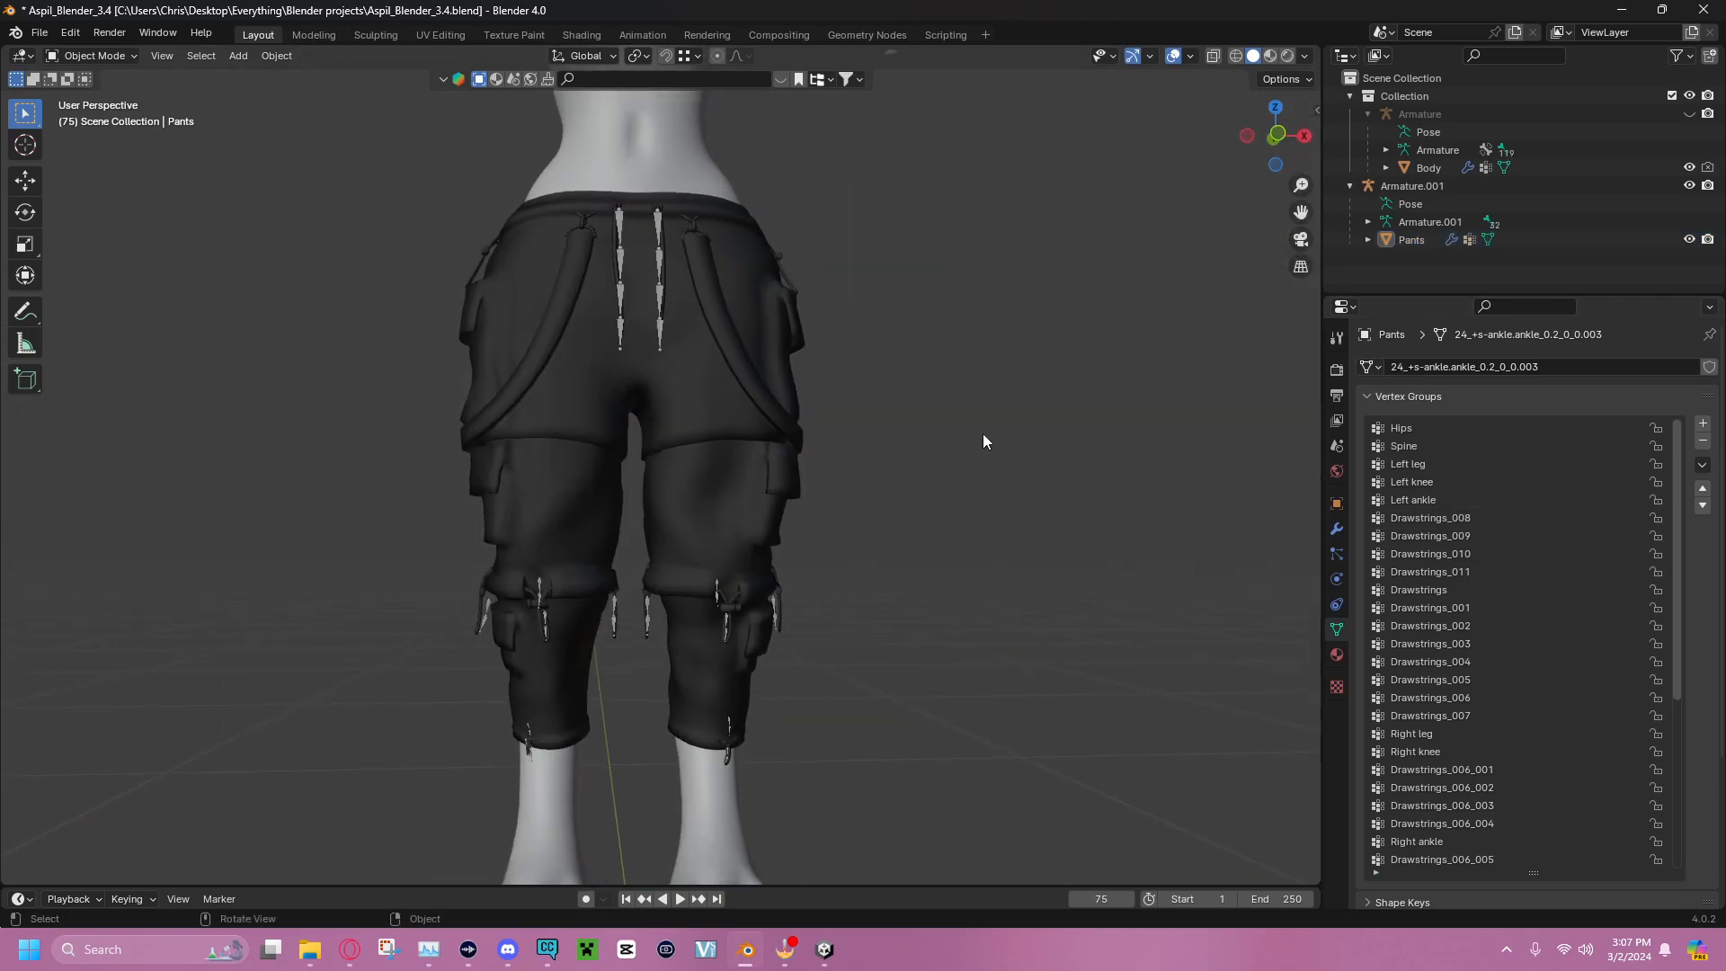
Lock the Pants vertex groups from Drawstrings_008 down through Drawstrings_007, leaving the Hips, Spine, left leg, knee and ankle groups unlocked
click(1396, 428)
click(1418, 444)
click(1431, 463)
click(1438, 499)
click(1496, 514)
drag(1656, 518, 1656, 698)
click(1439, 574)
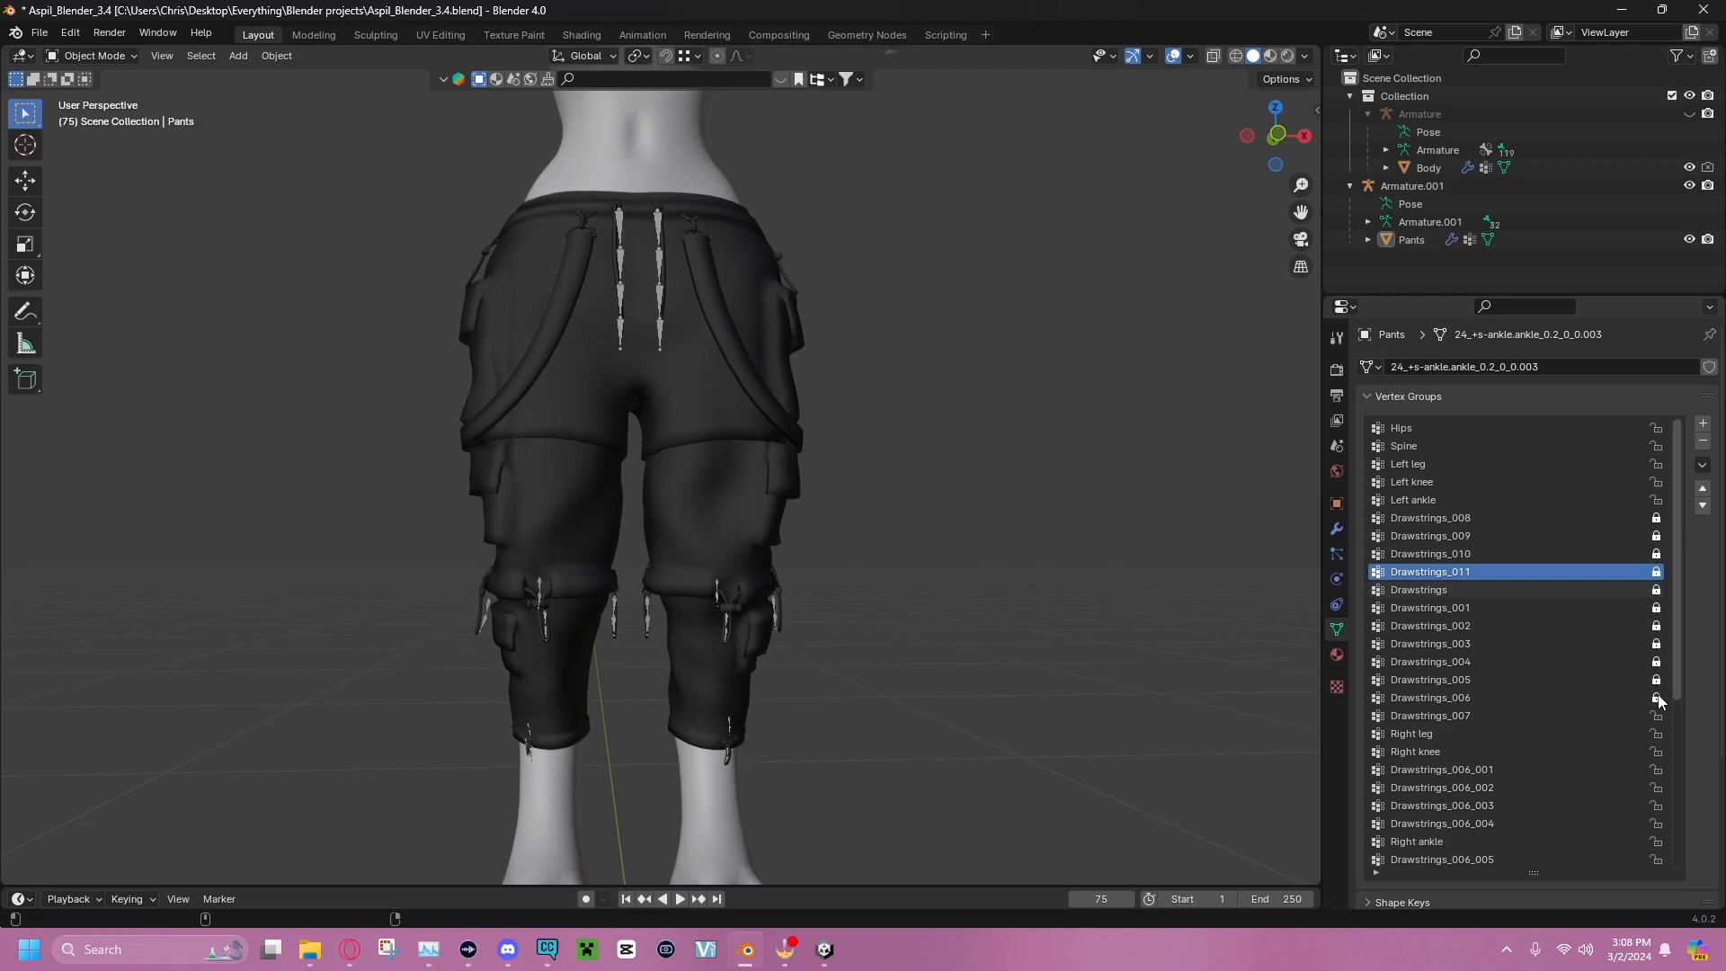
click(1443, 702)
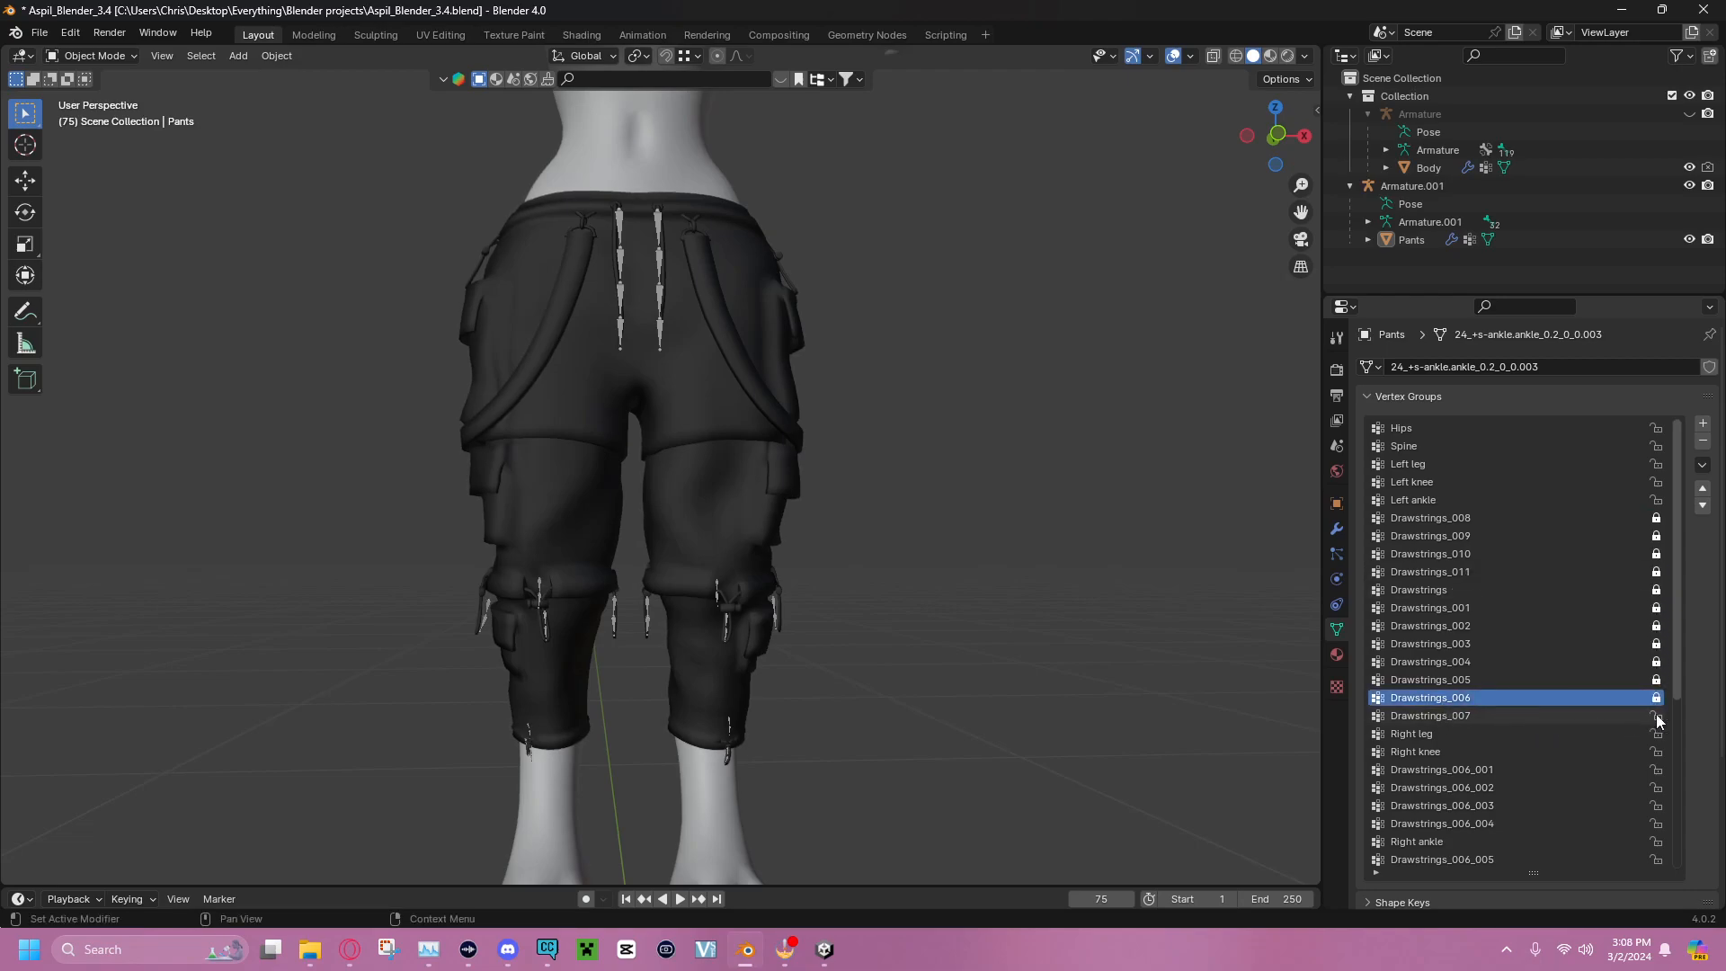
Lock the vertex groups Drawstrings_006_001 through Drawstrings_006_004, leaving Right leg and Right knee unlocked
scroll(1514, 712, down, 6)
click(1564, 663)
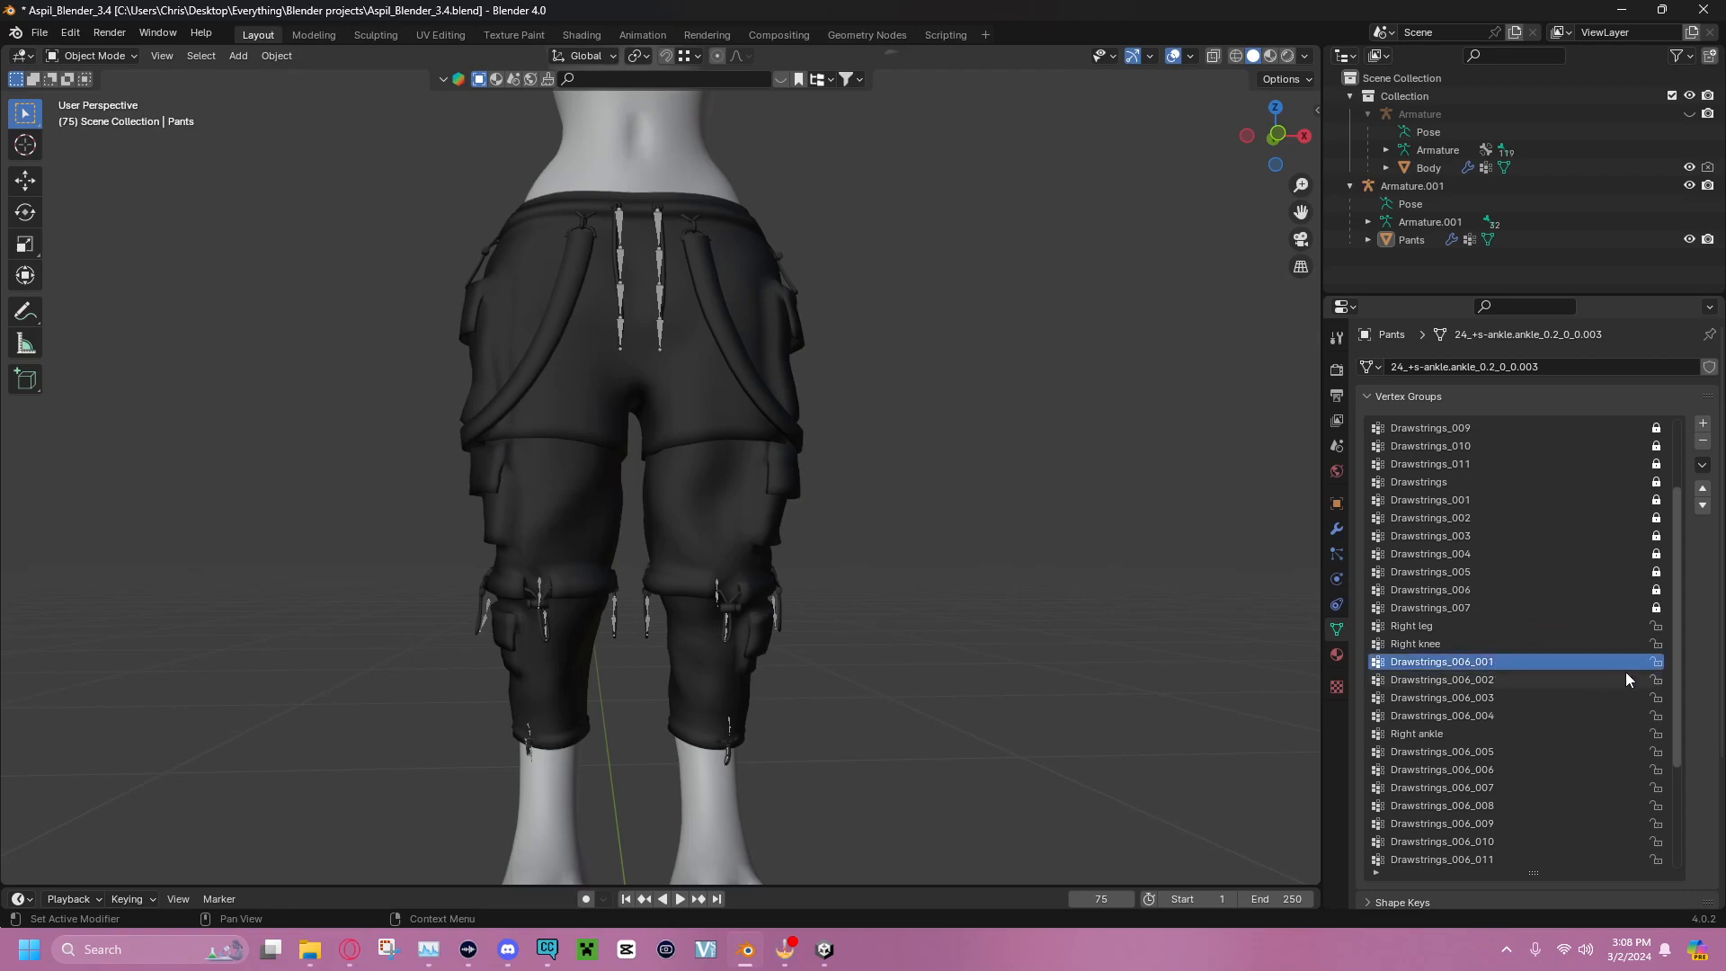
click(1658, 696)
click(1474, 715)
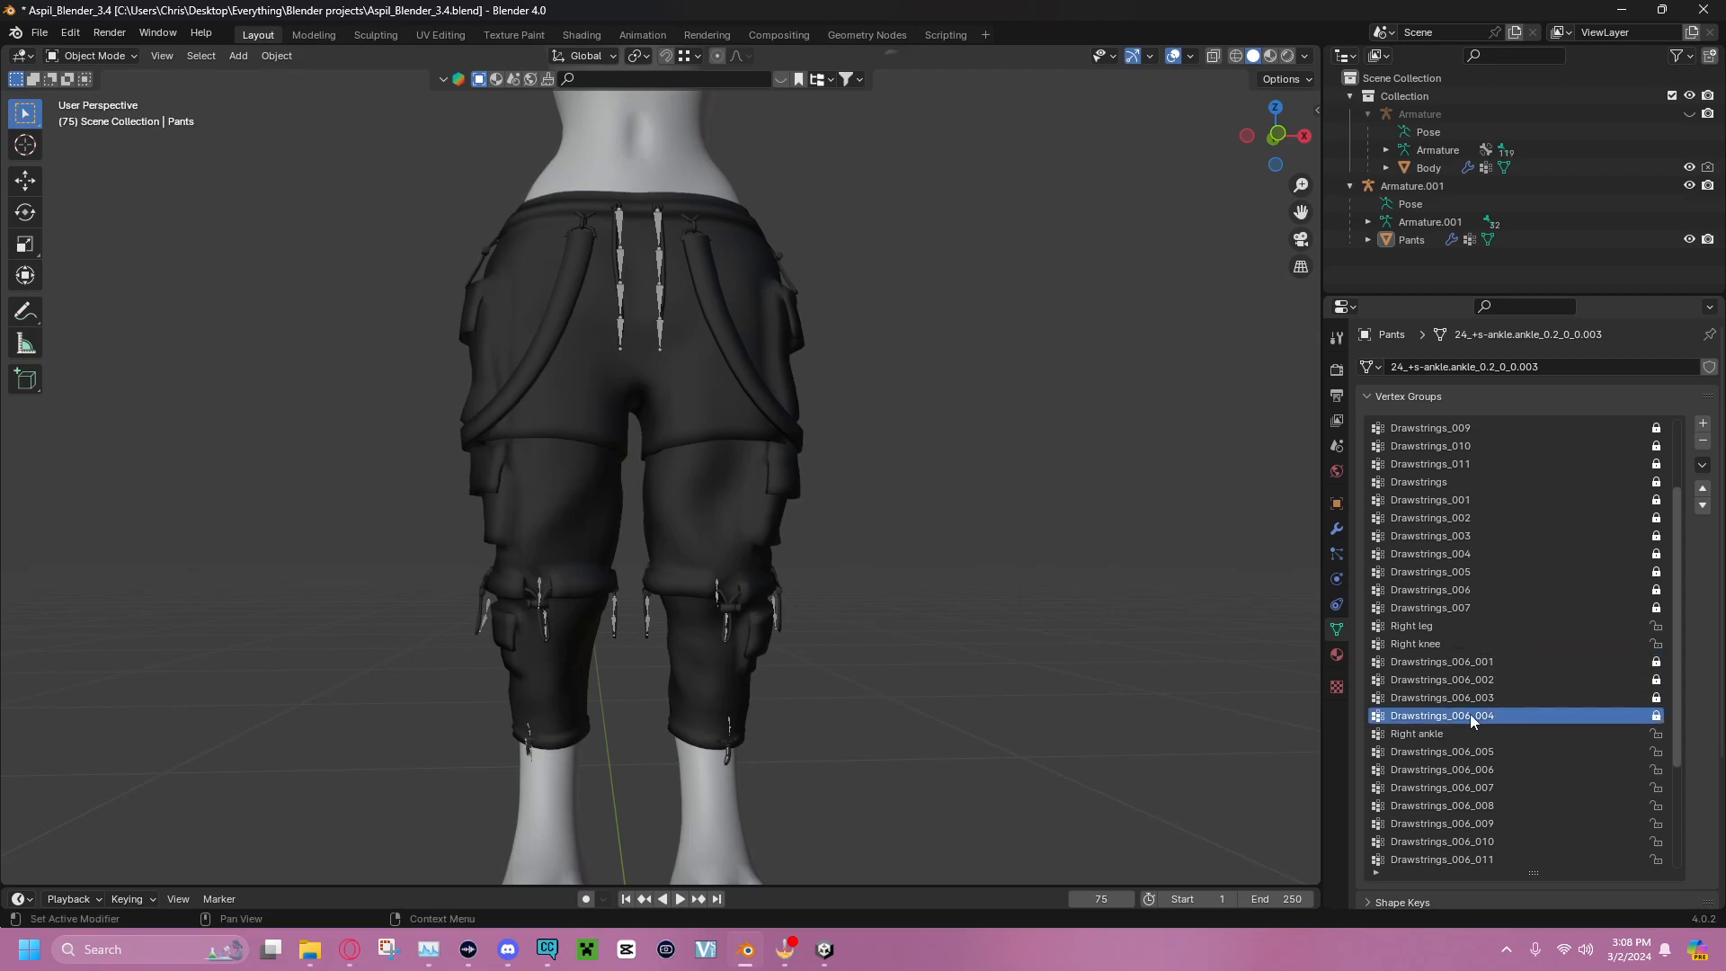
Lock Drawstrings_006_005 through Drawstrings_006_012 and all Front_Tastles vertex groups, leaving Right ankle unlocked
scroll(1466, 692, down, 6)
scroll(1456, 612, down, 3)
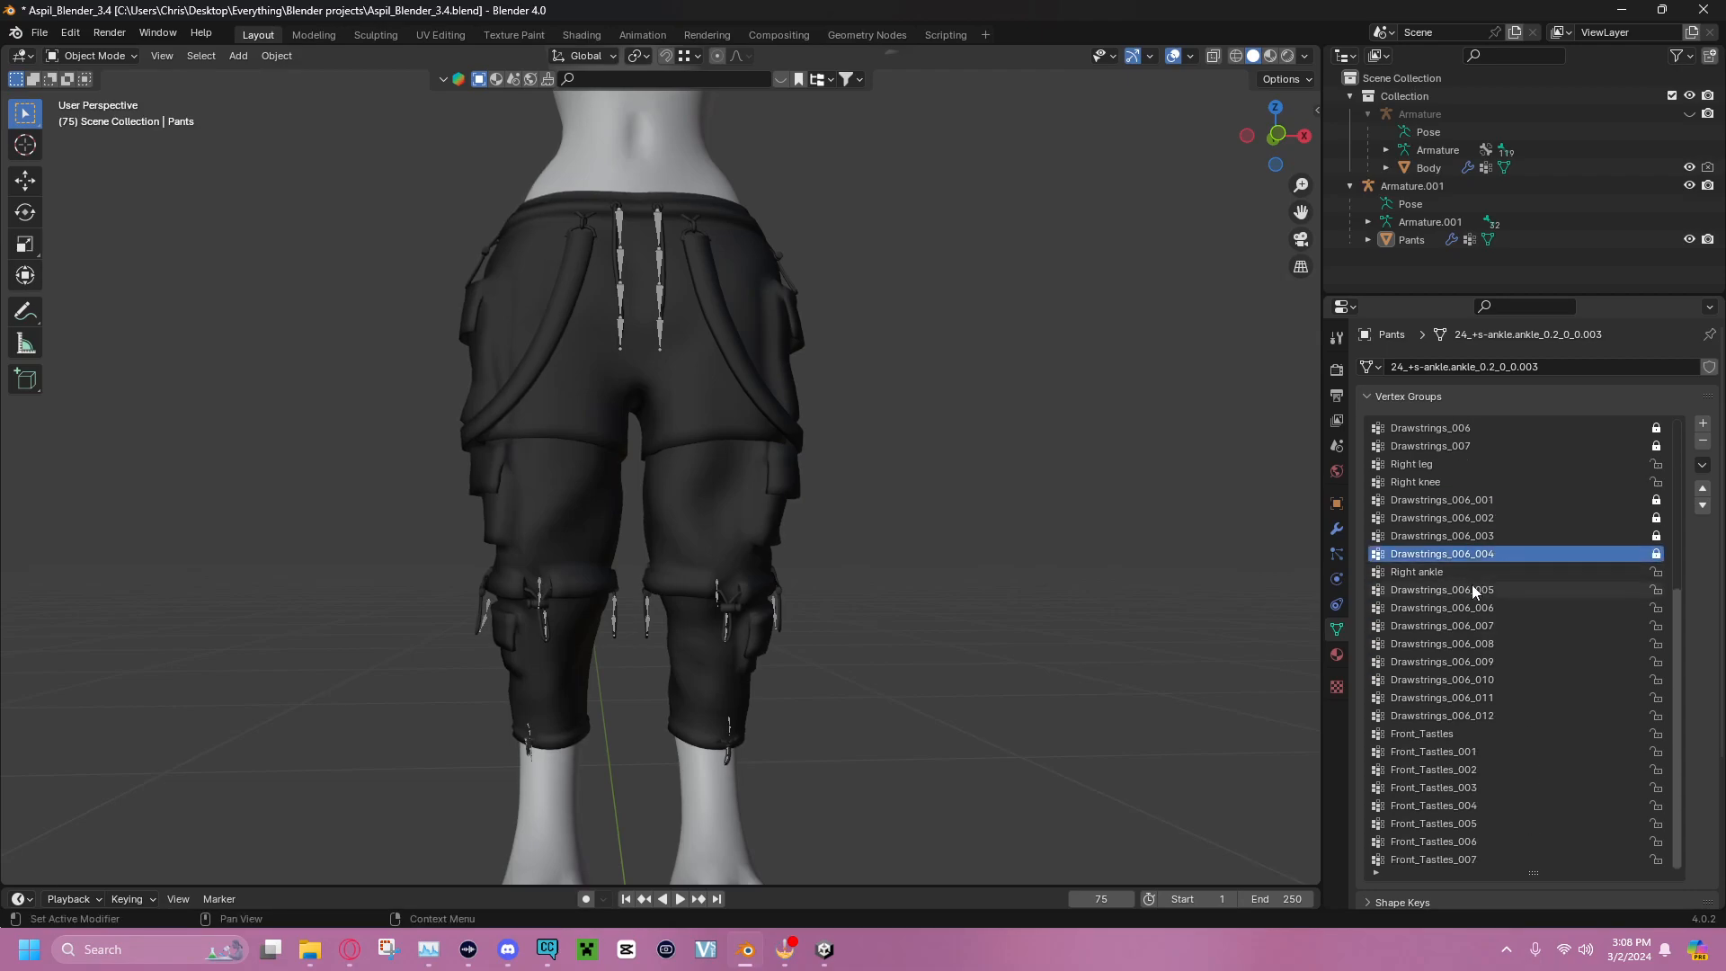
click(1471, 587)
drag(1662, 588, 1659, 859)
click(1492, 716)
click(1472, 733)
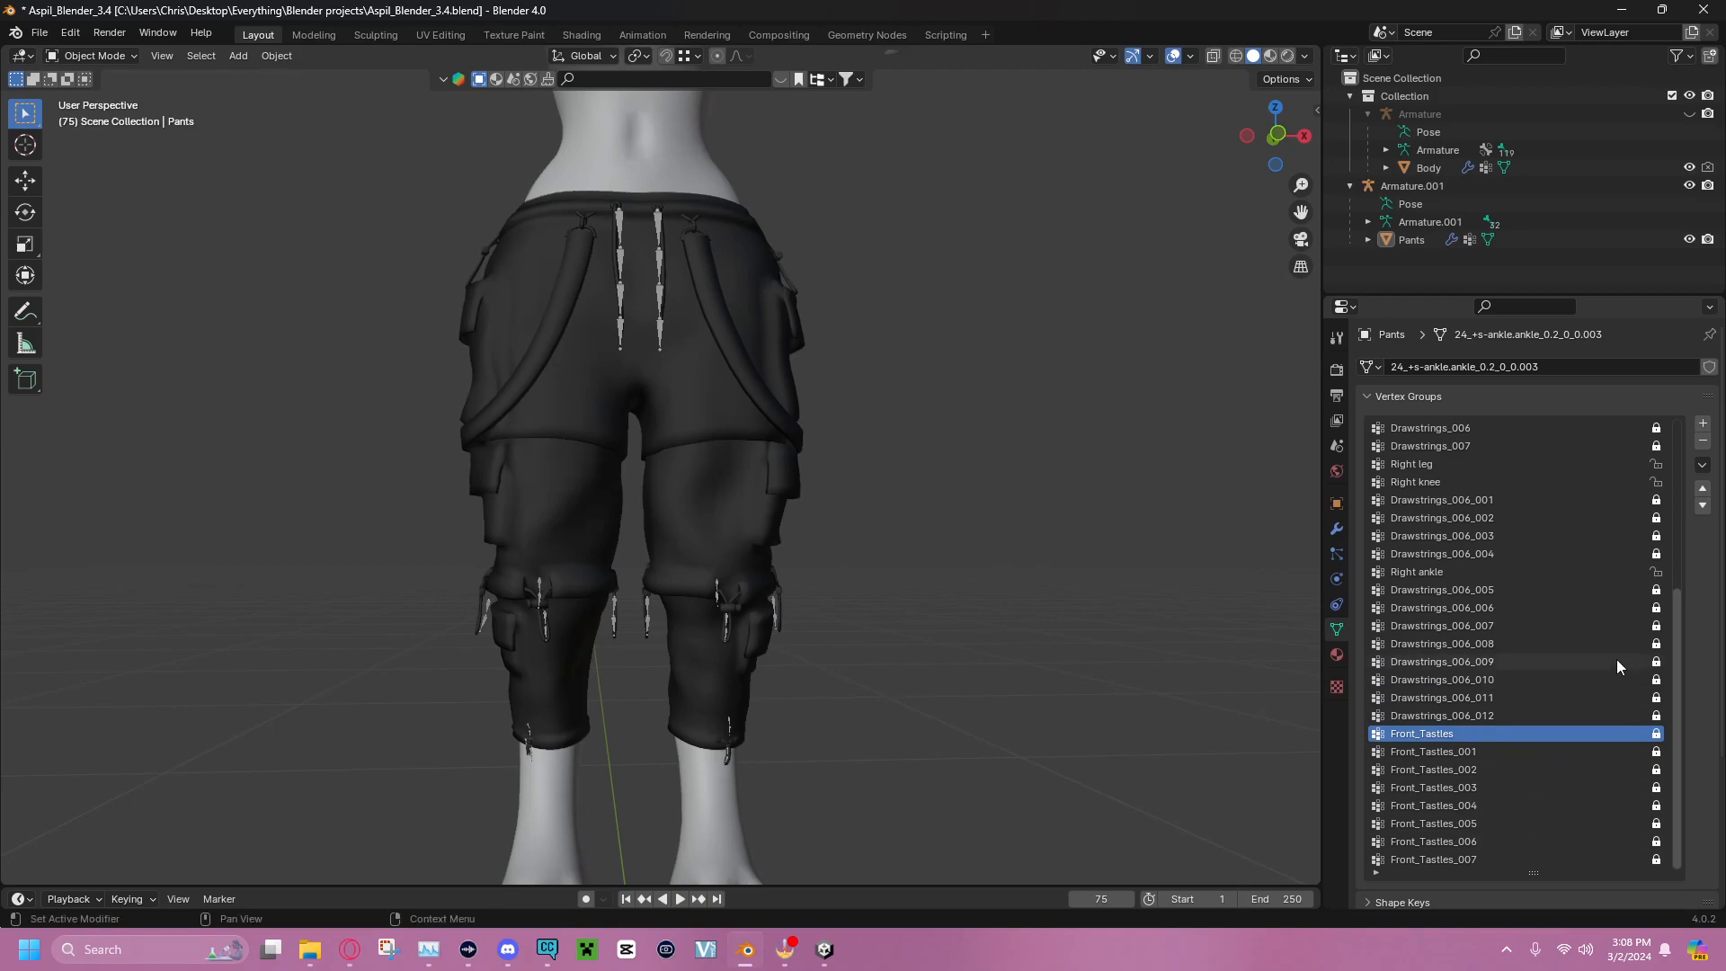
Delete all unlocked vertex groups from the Pants mesh
scroll(1603, 572, up, 8)
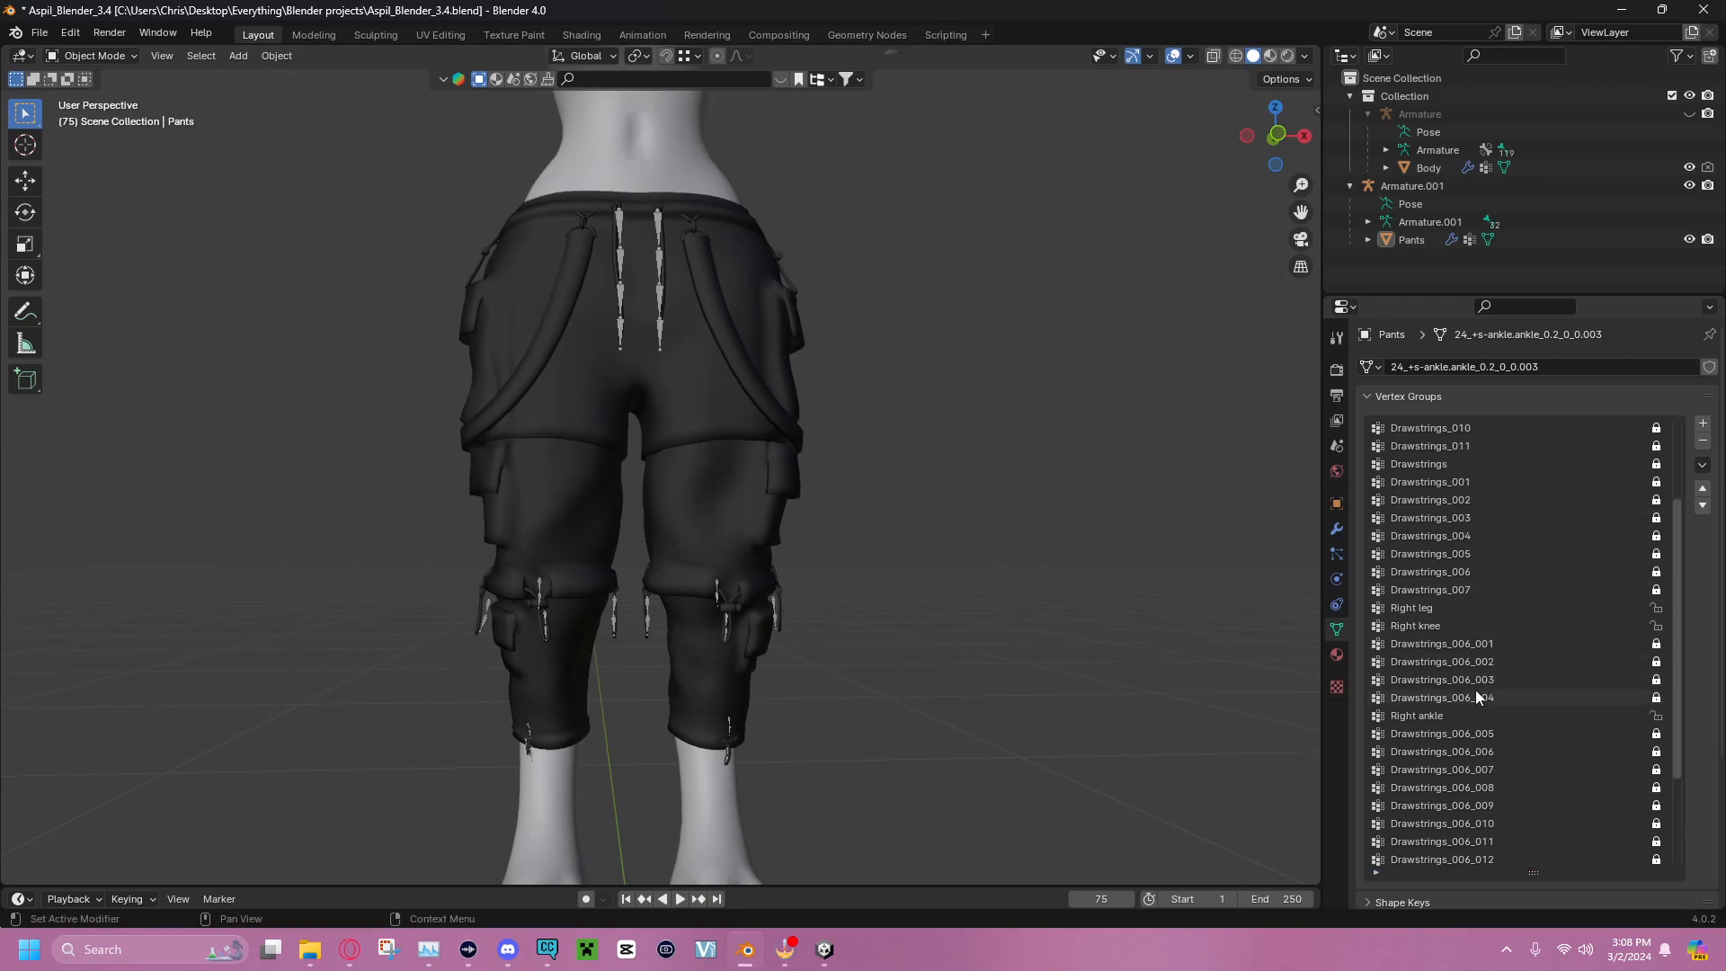
scroll(1471, 702, up, 7)
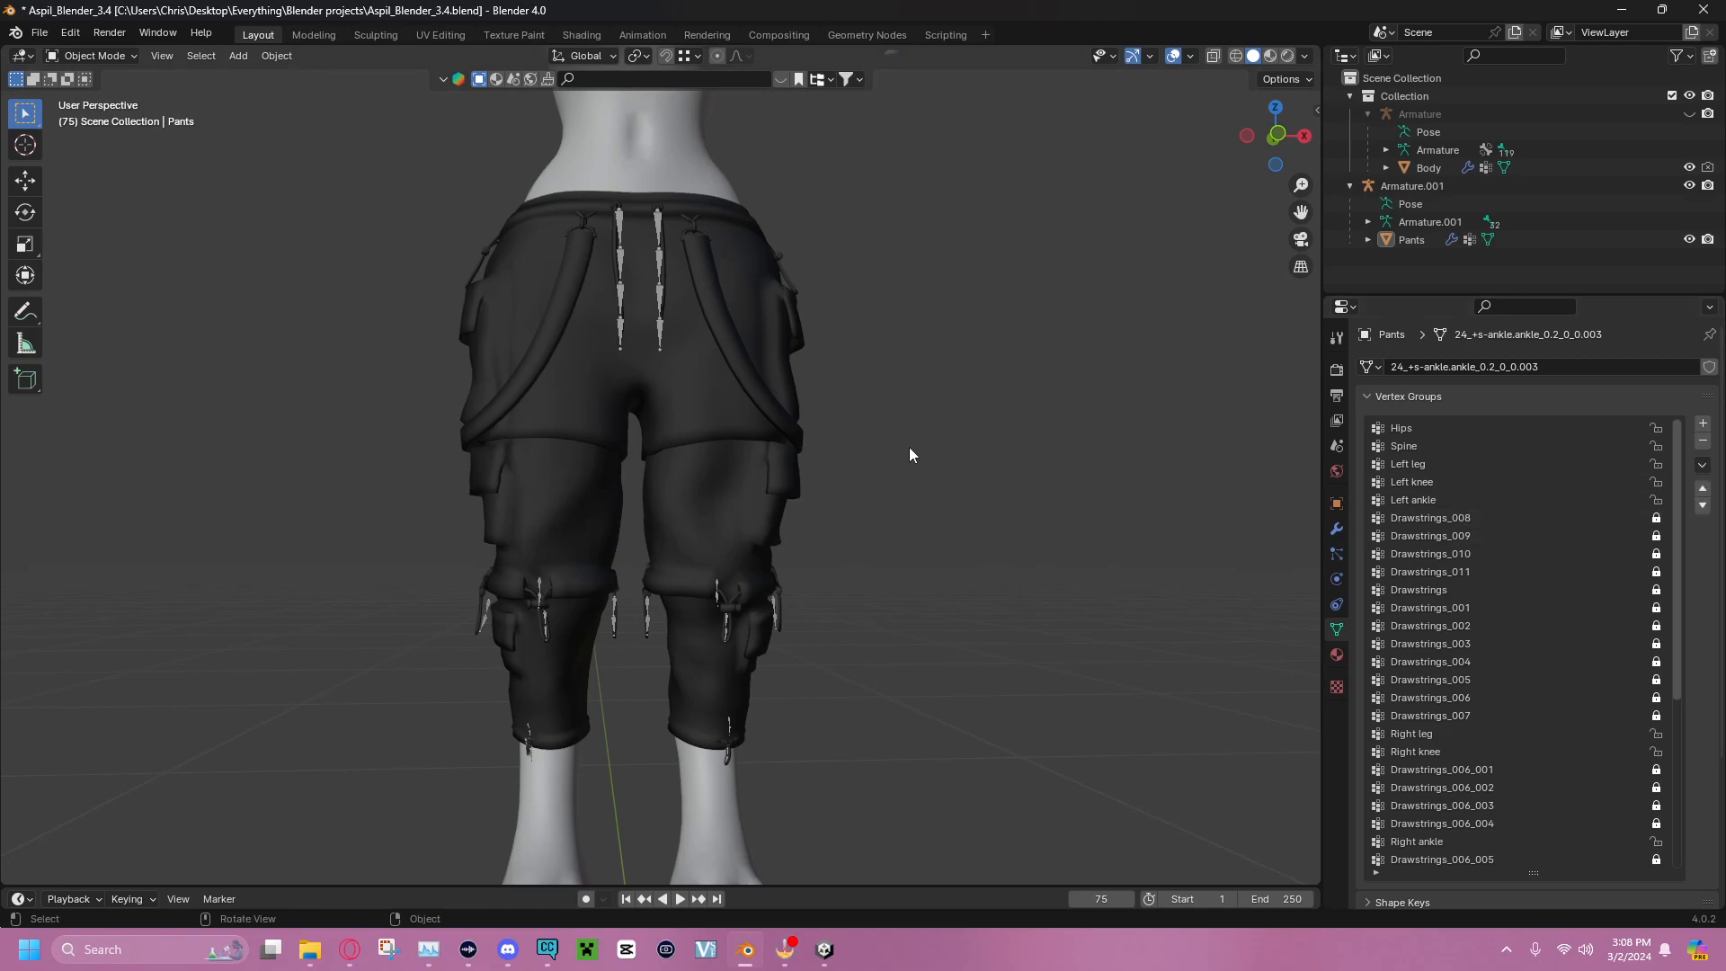
click(1704, 465)
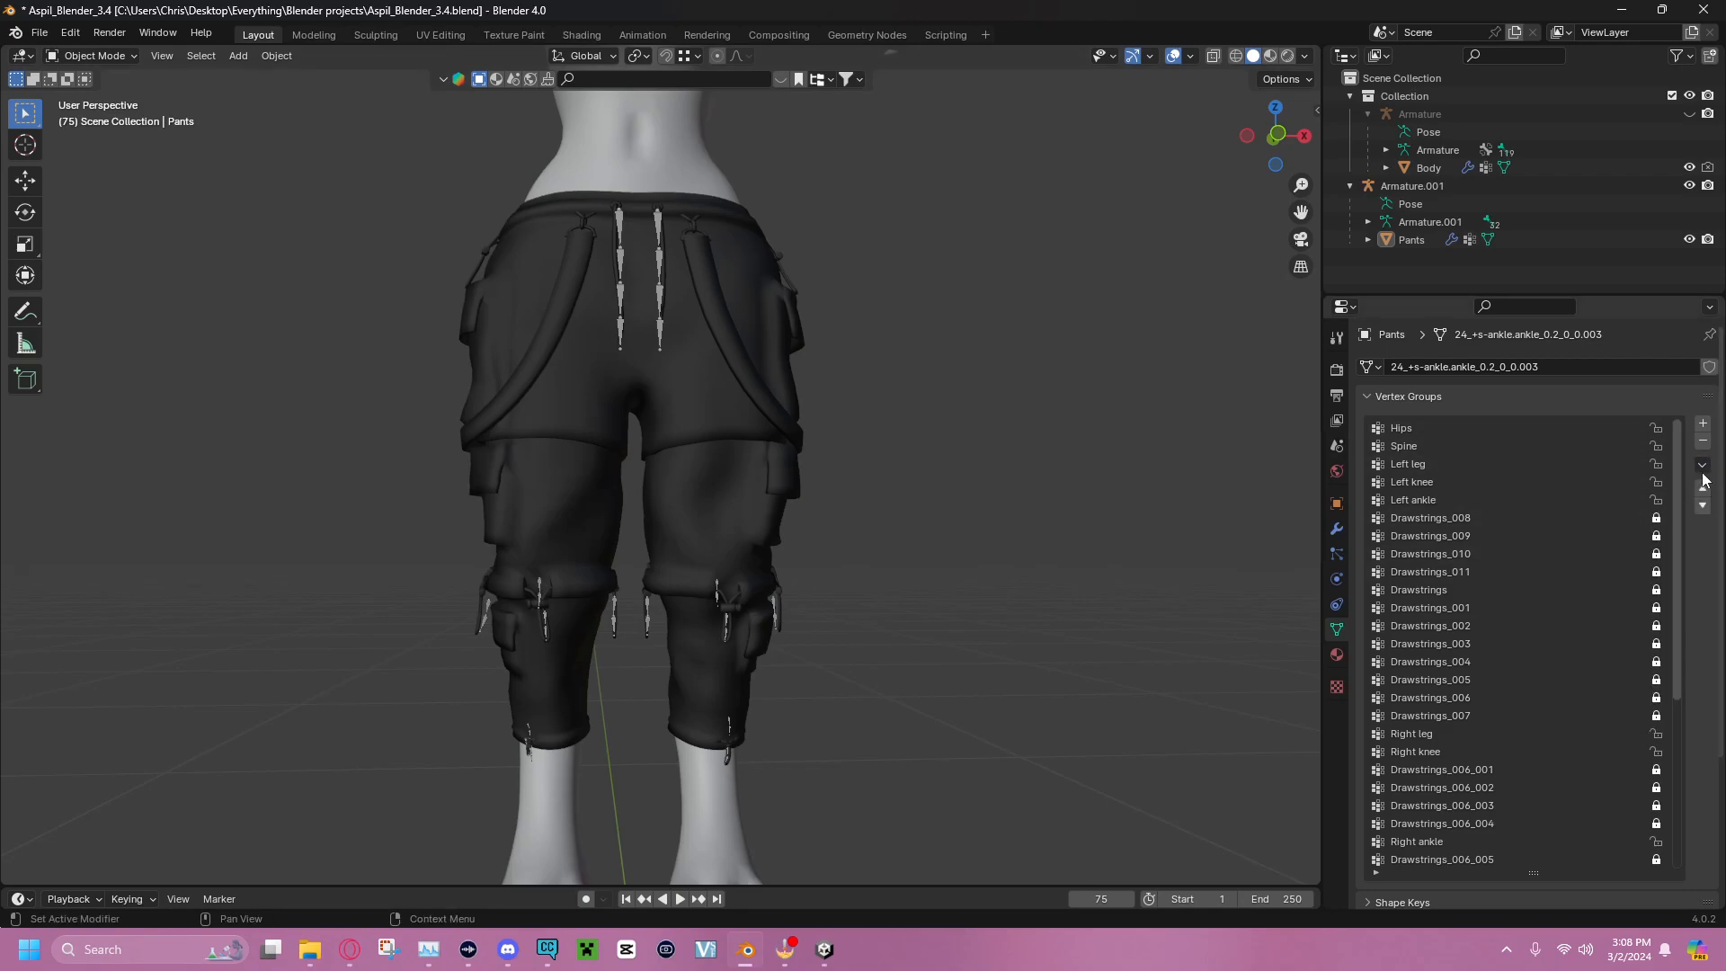
click(1703, 465)
click(1637, 649)
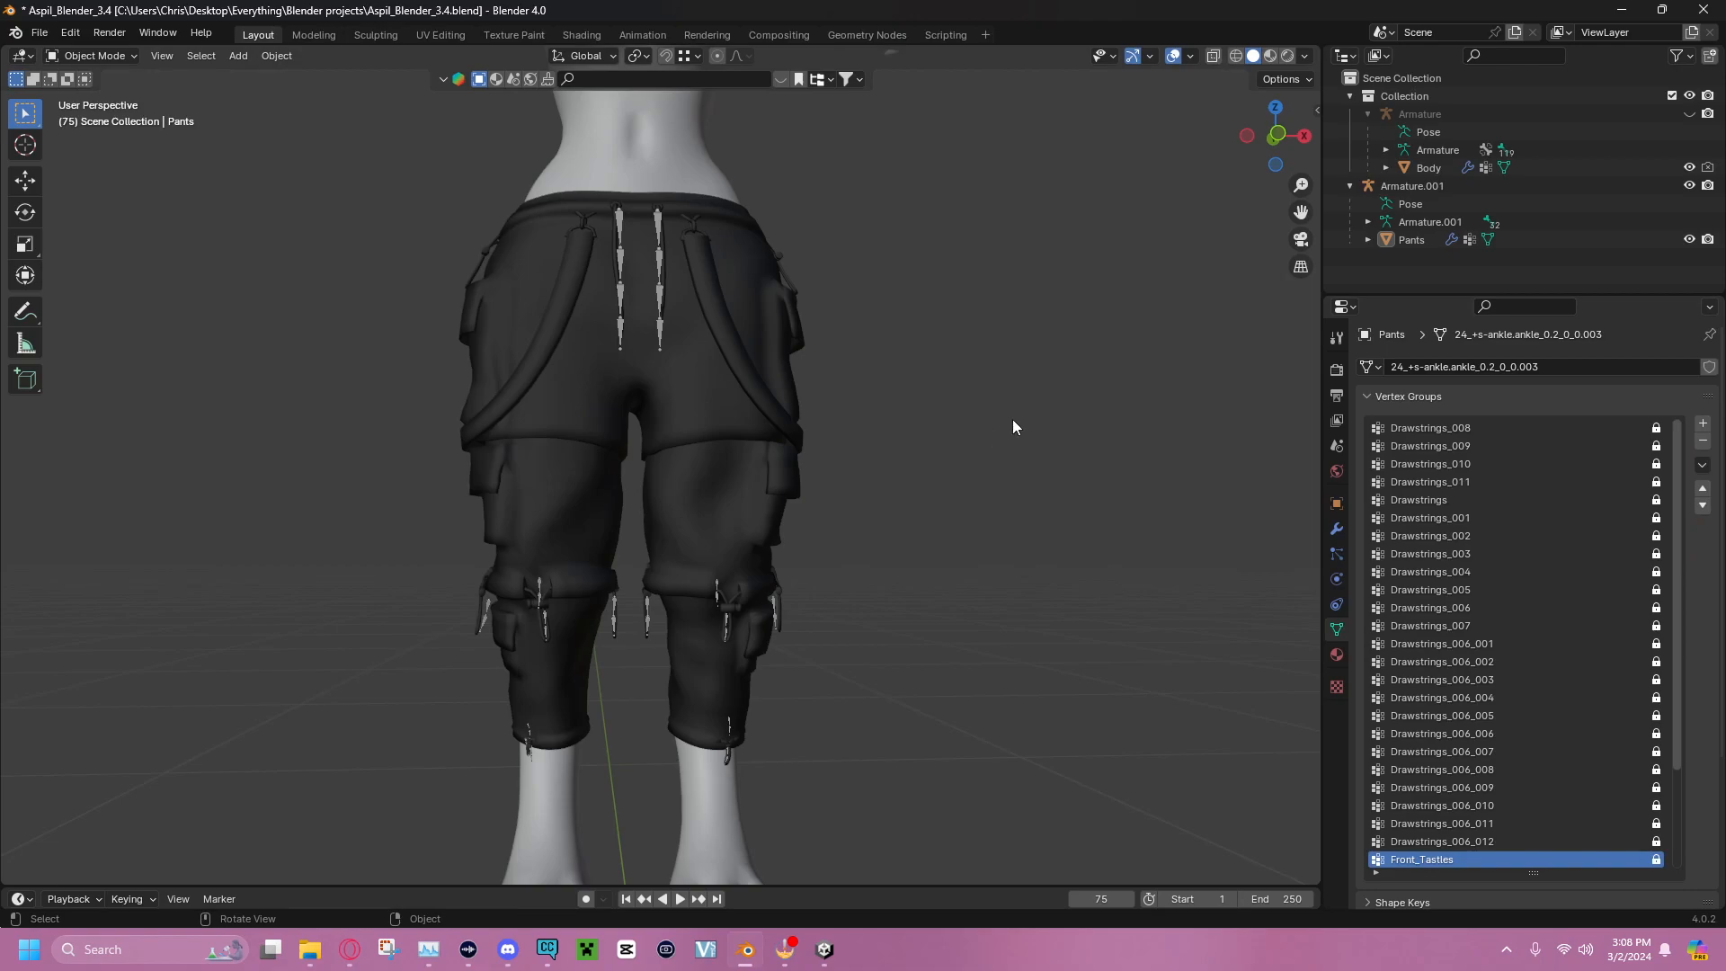
Examine the list of remaining Pants vertex groups and view the pants on the body
middle_drag(1079, 308, 977, 344)
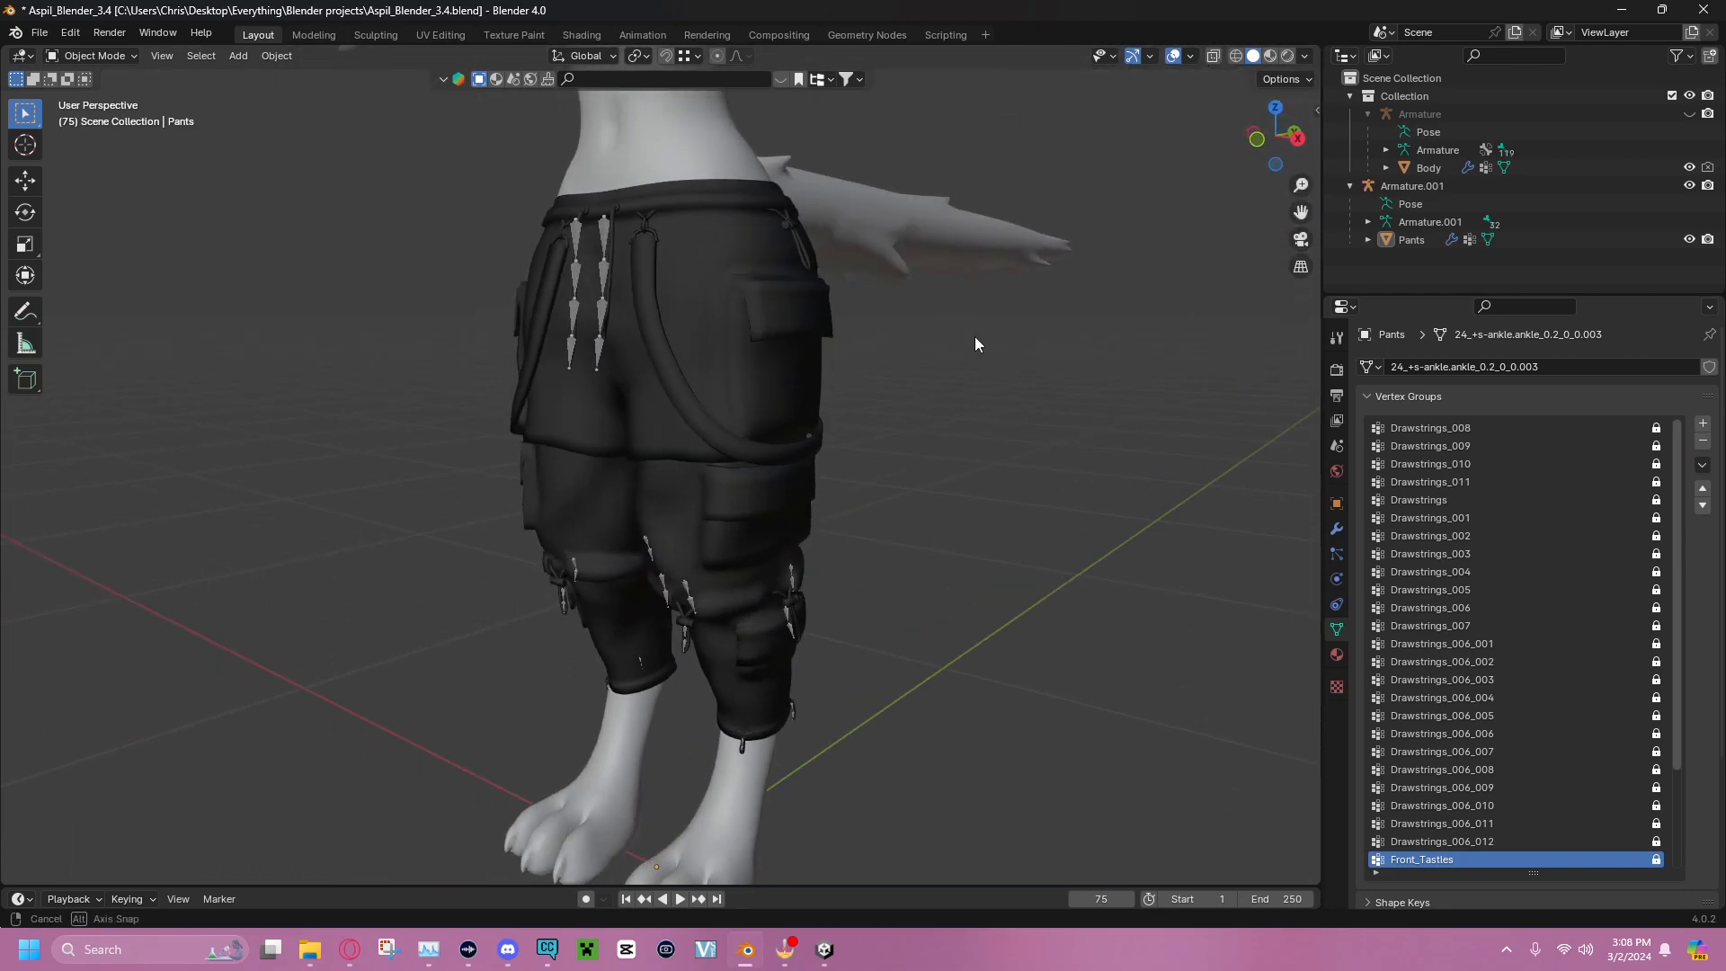
scroll(1417, 579, down, 7)
scroll(1562, 600, up, 7)
scroll(1562, 600, down, 5)
scroll(1563, 607, down, 1)
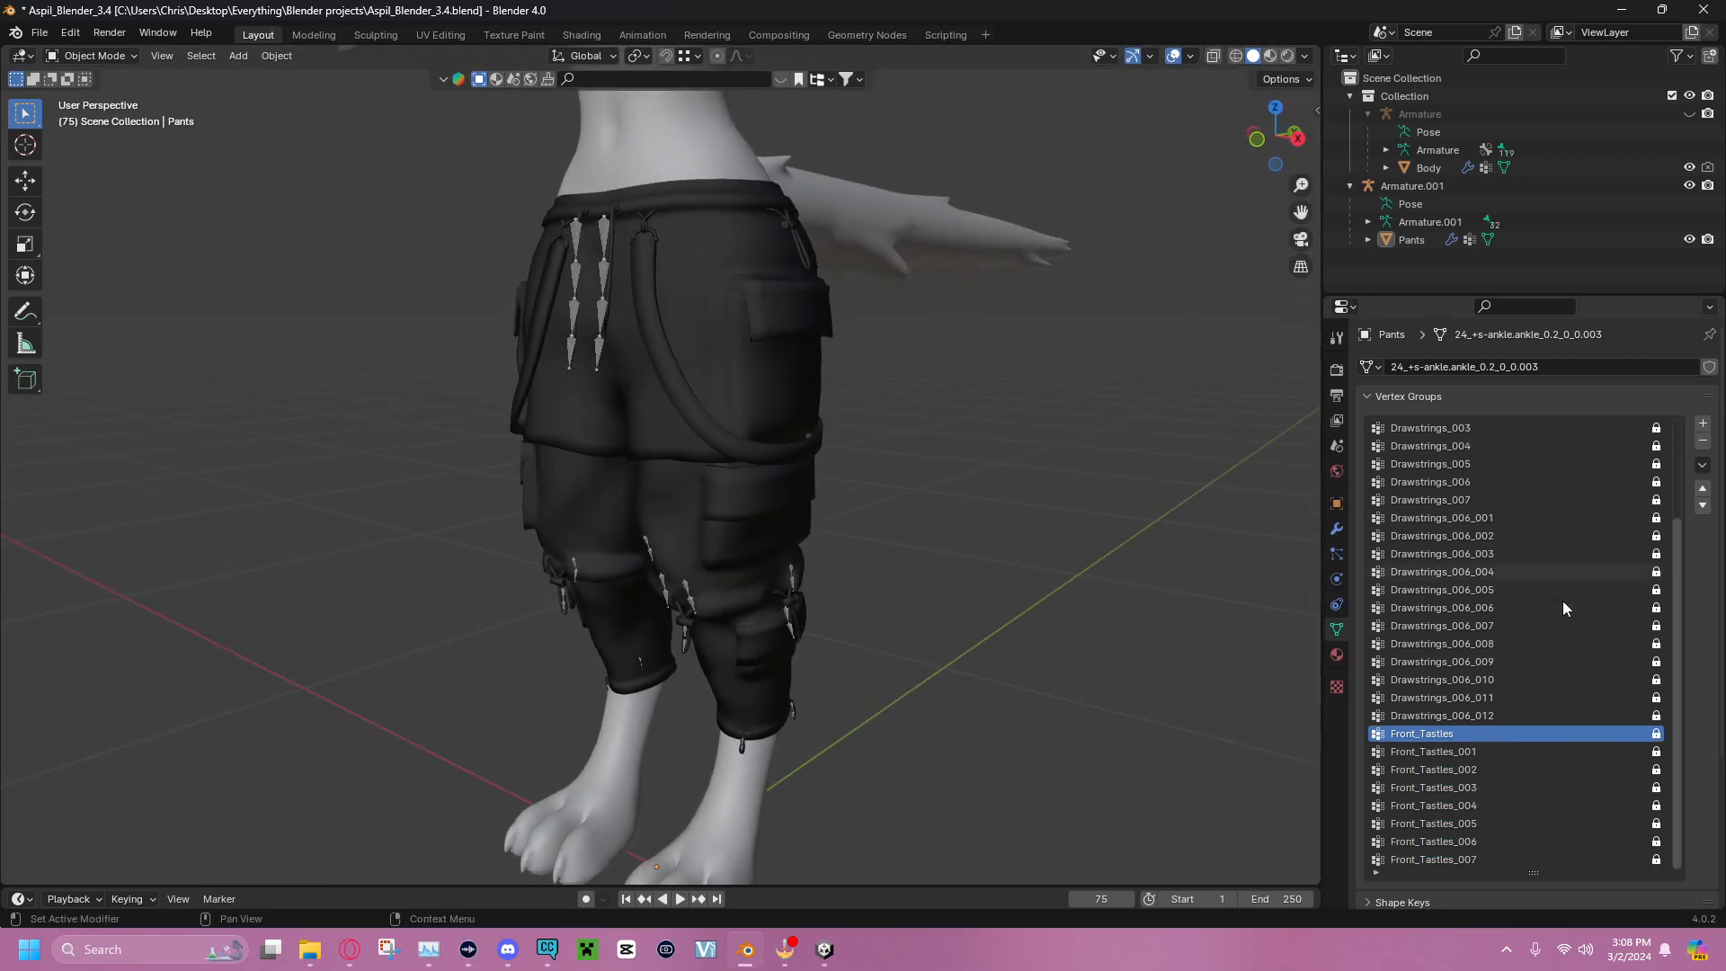
scroll(1567, 597, up, 4)
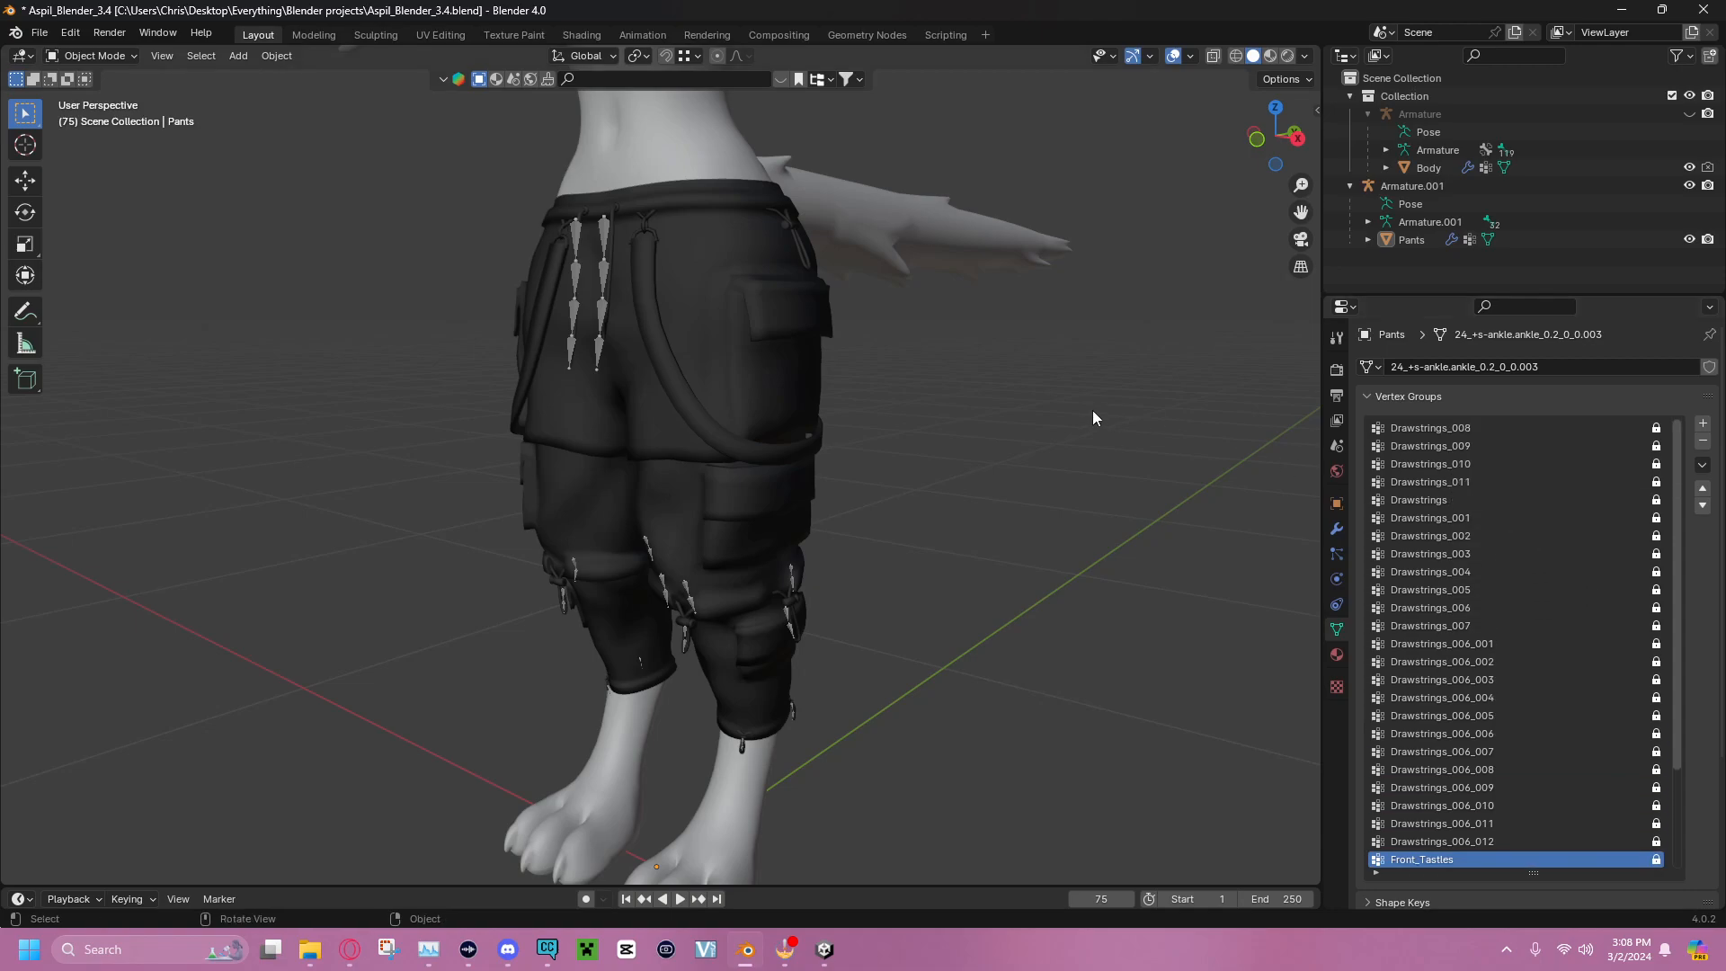
middle_drag(1021, 403, 1080, 351)
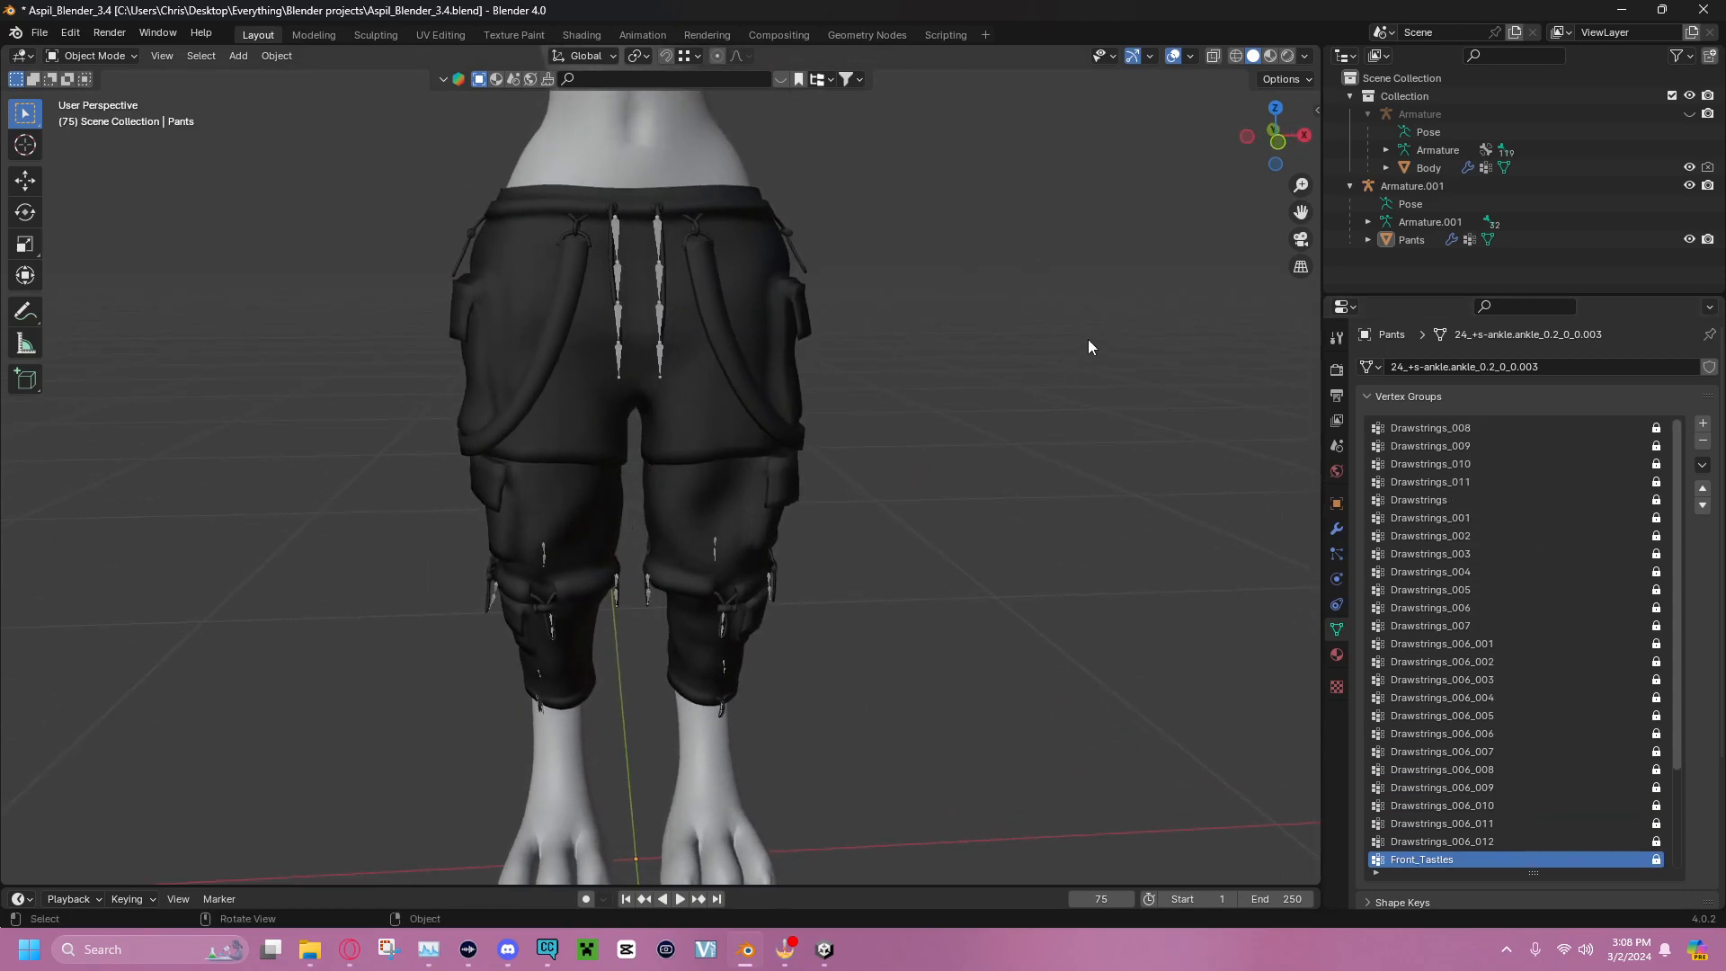
shift+middle_drag(985, 280, 940, 375)
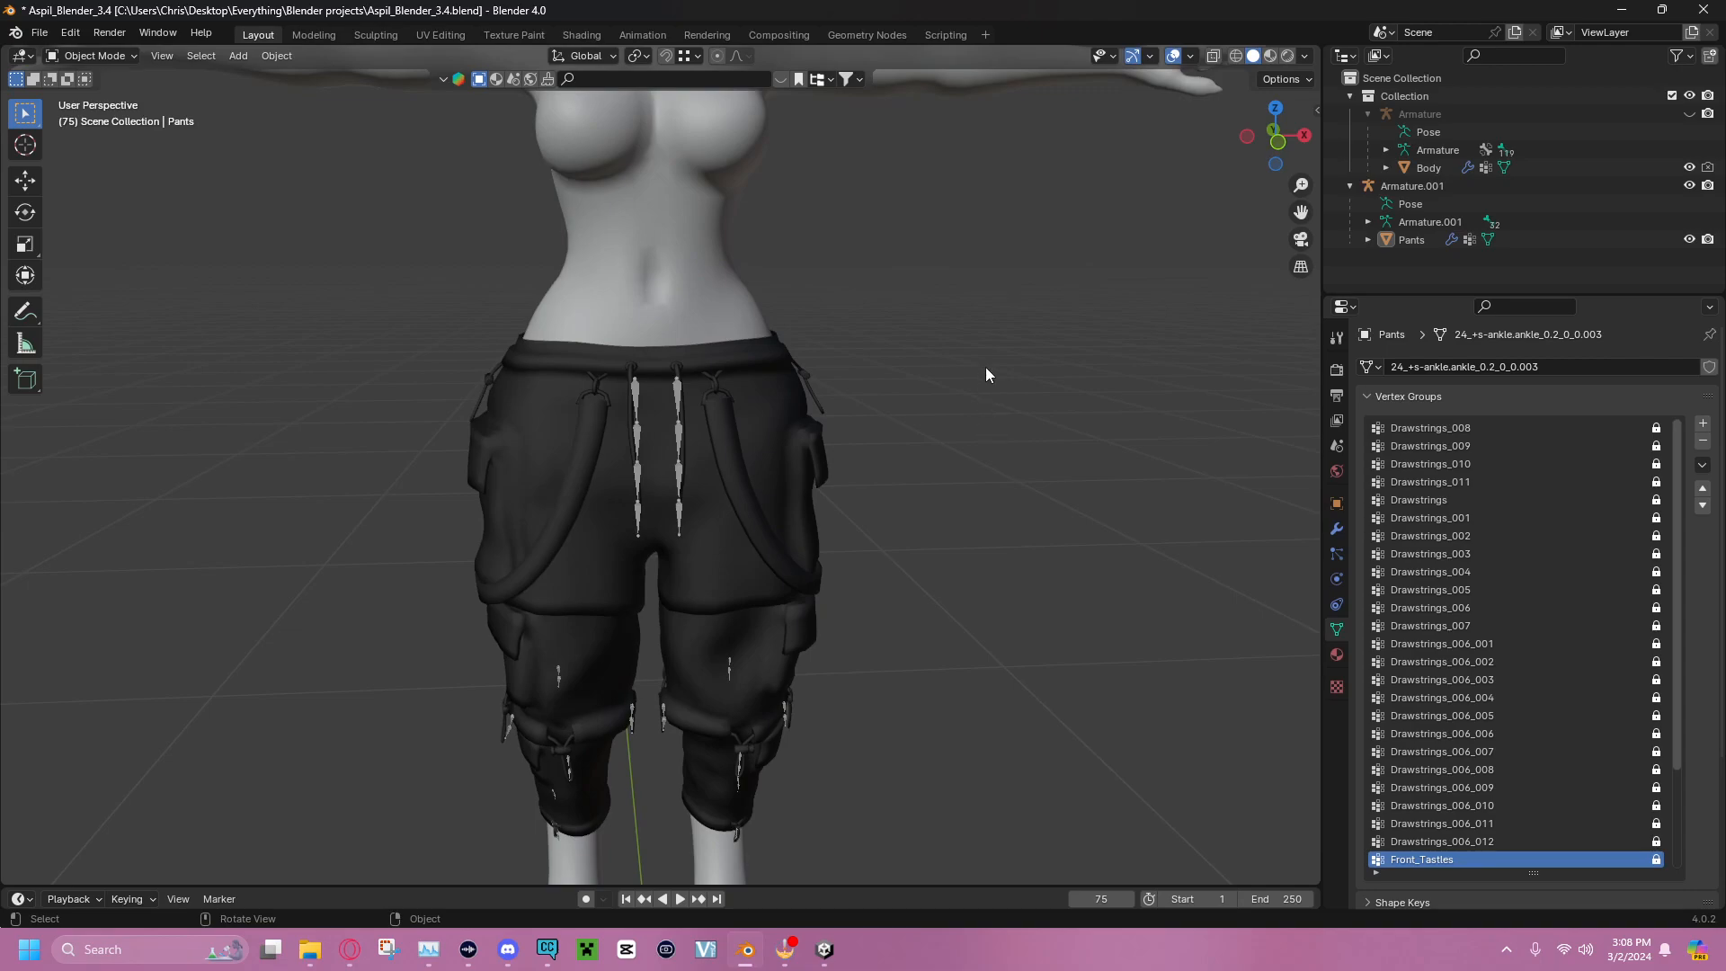
scroll(947, 347, down, 2)
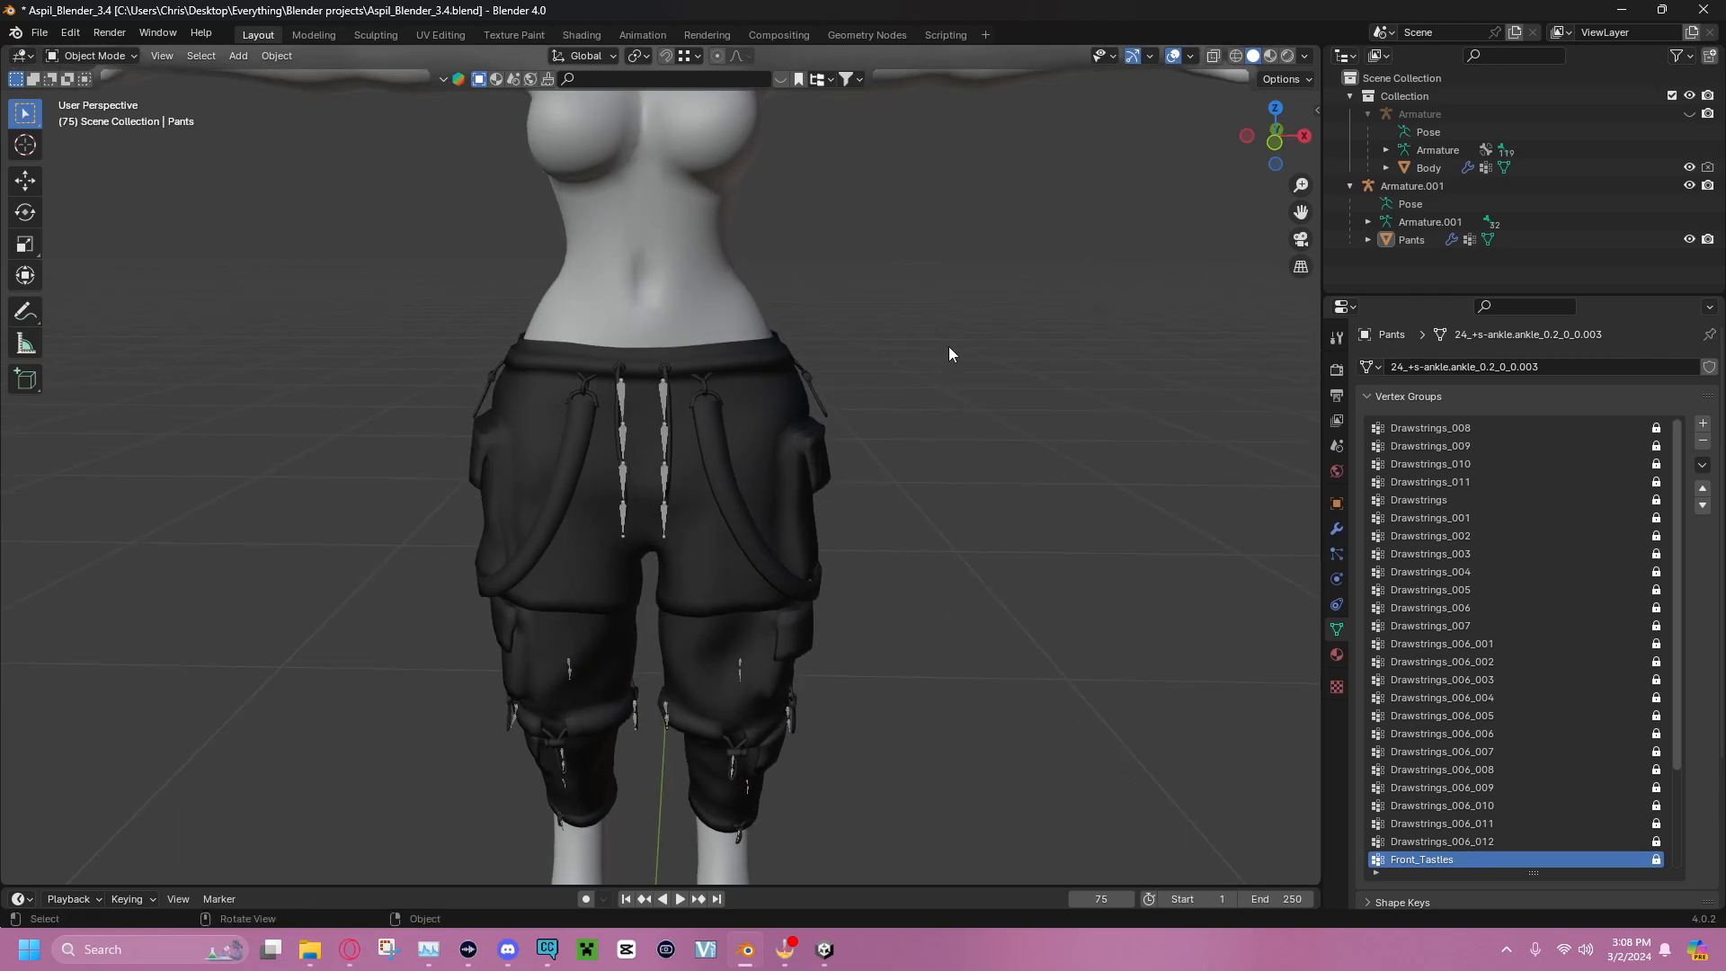
scroll(940, 353, down, 1)
click(683, 340)
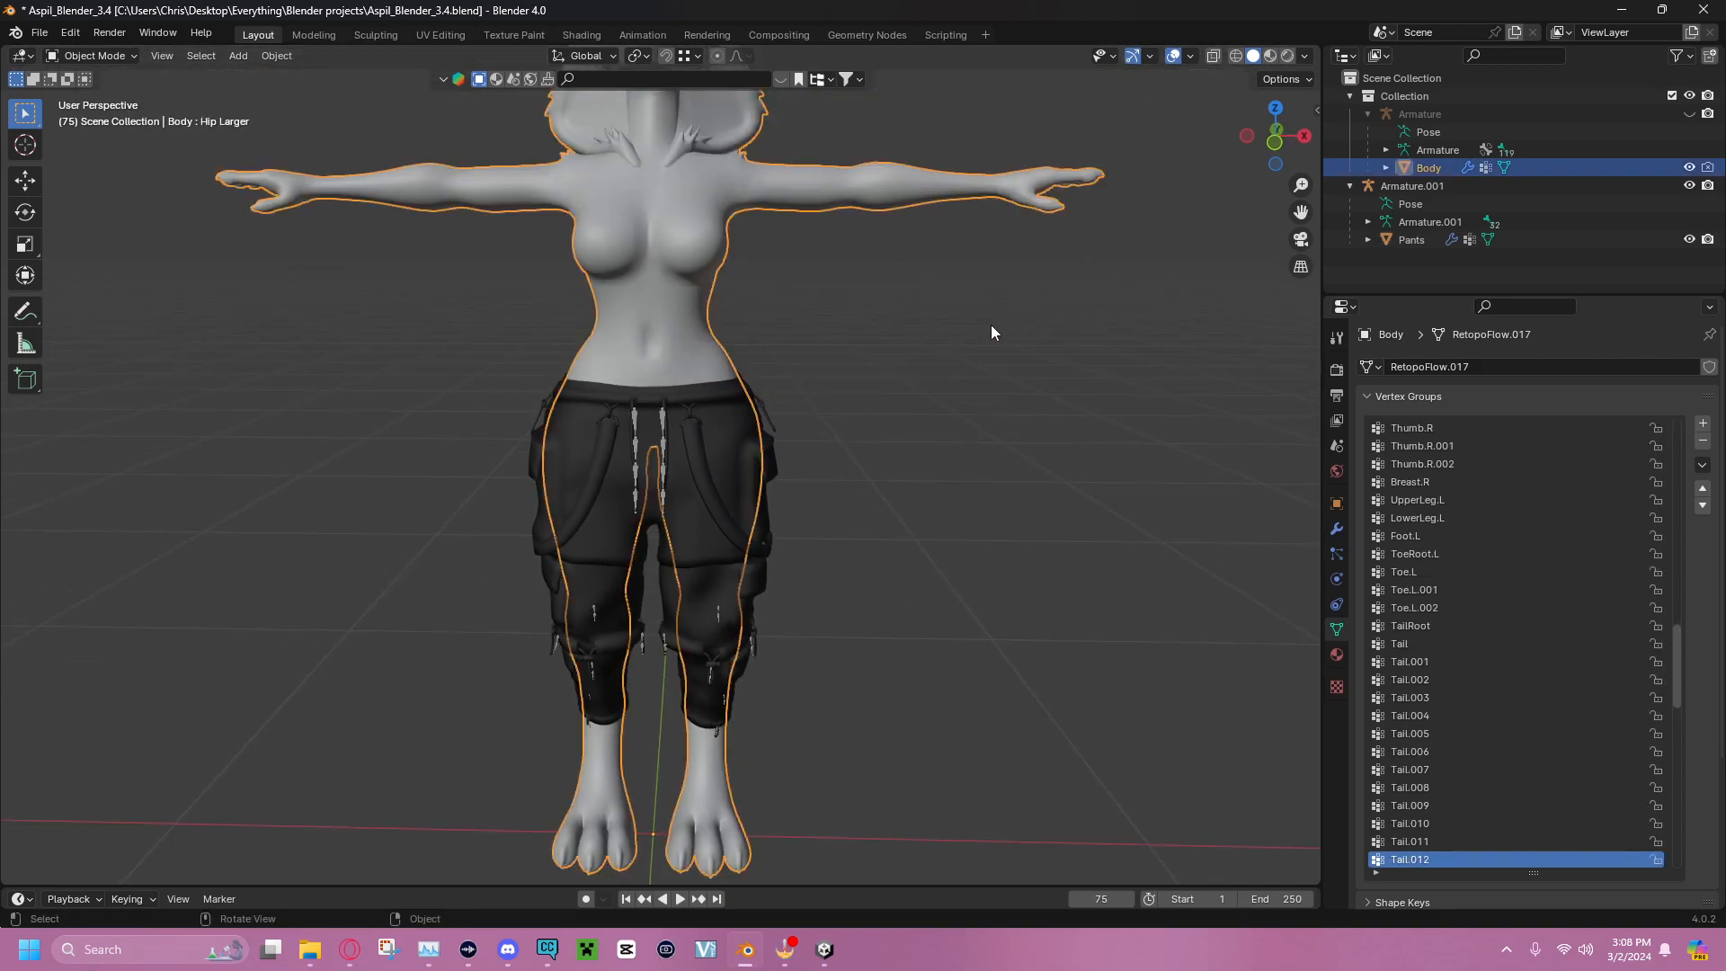
shift+click(737, 446)
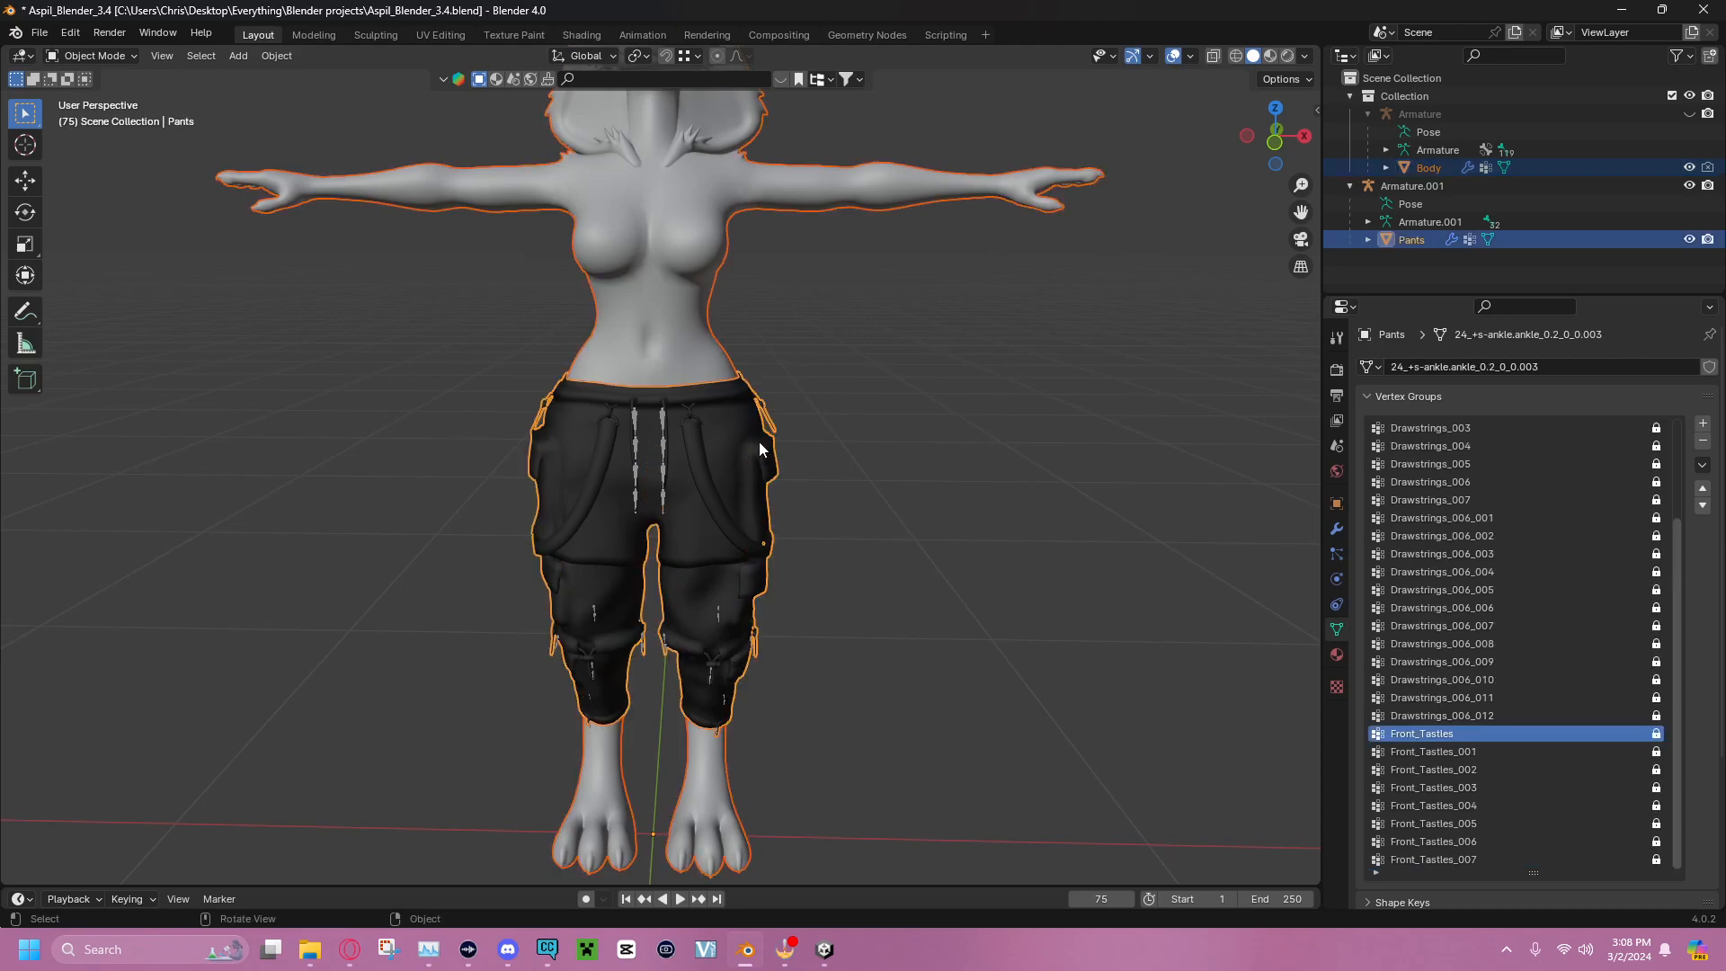
click(851, 361)
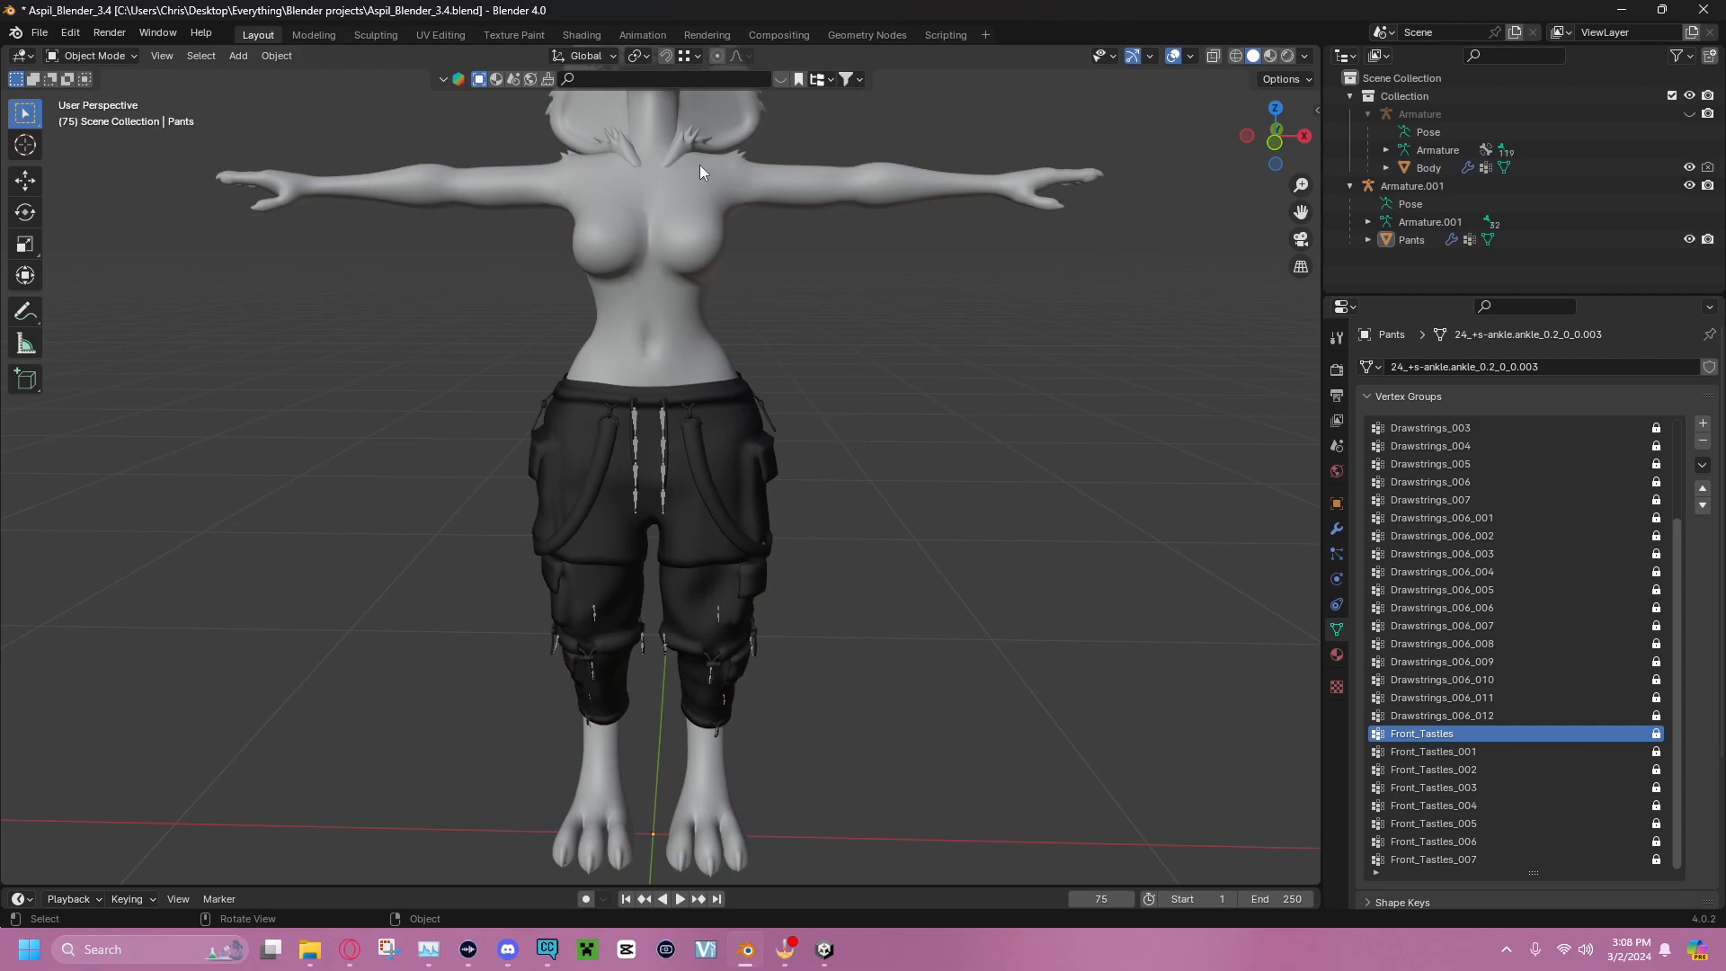
Select Body first and Pants last as the active object, and switch to Weight Paint mode
click(667, 206)
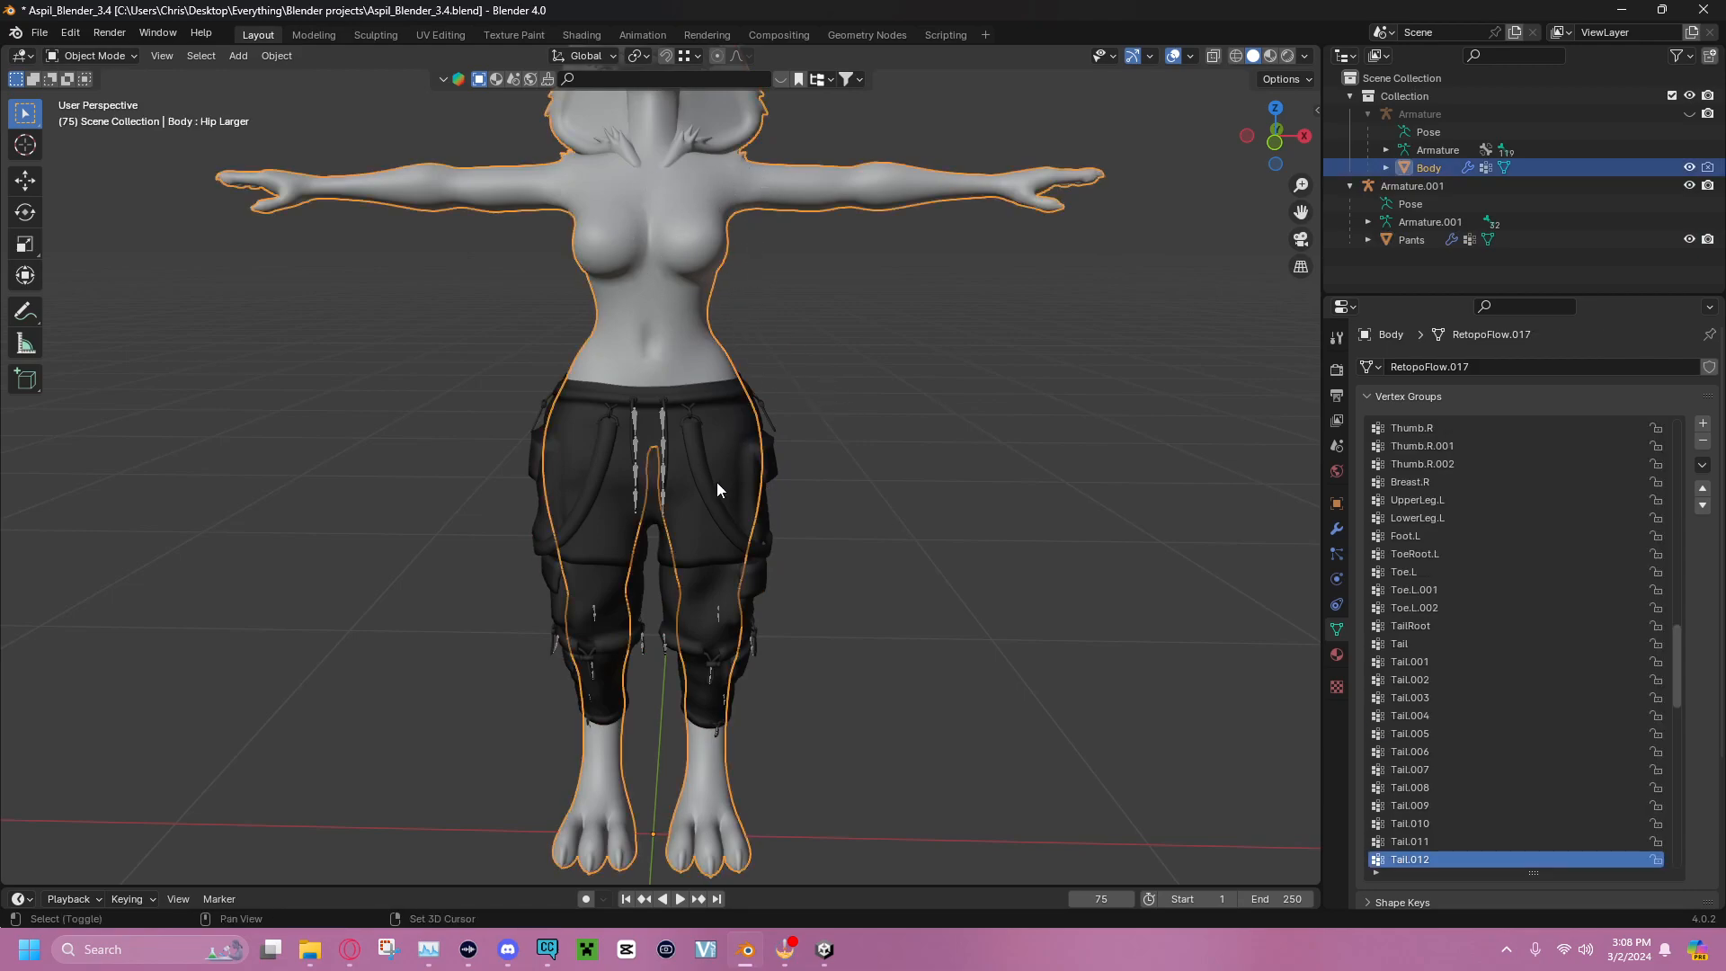
shift+click(727, 441)
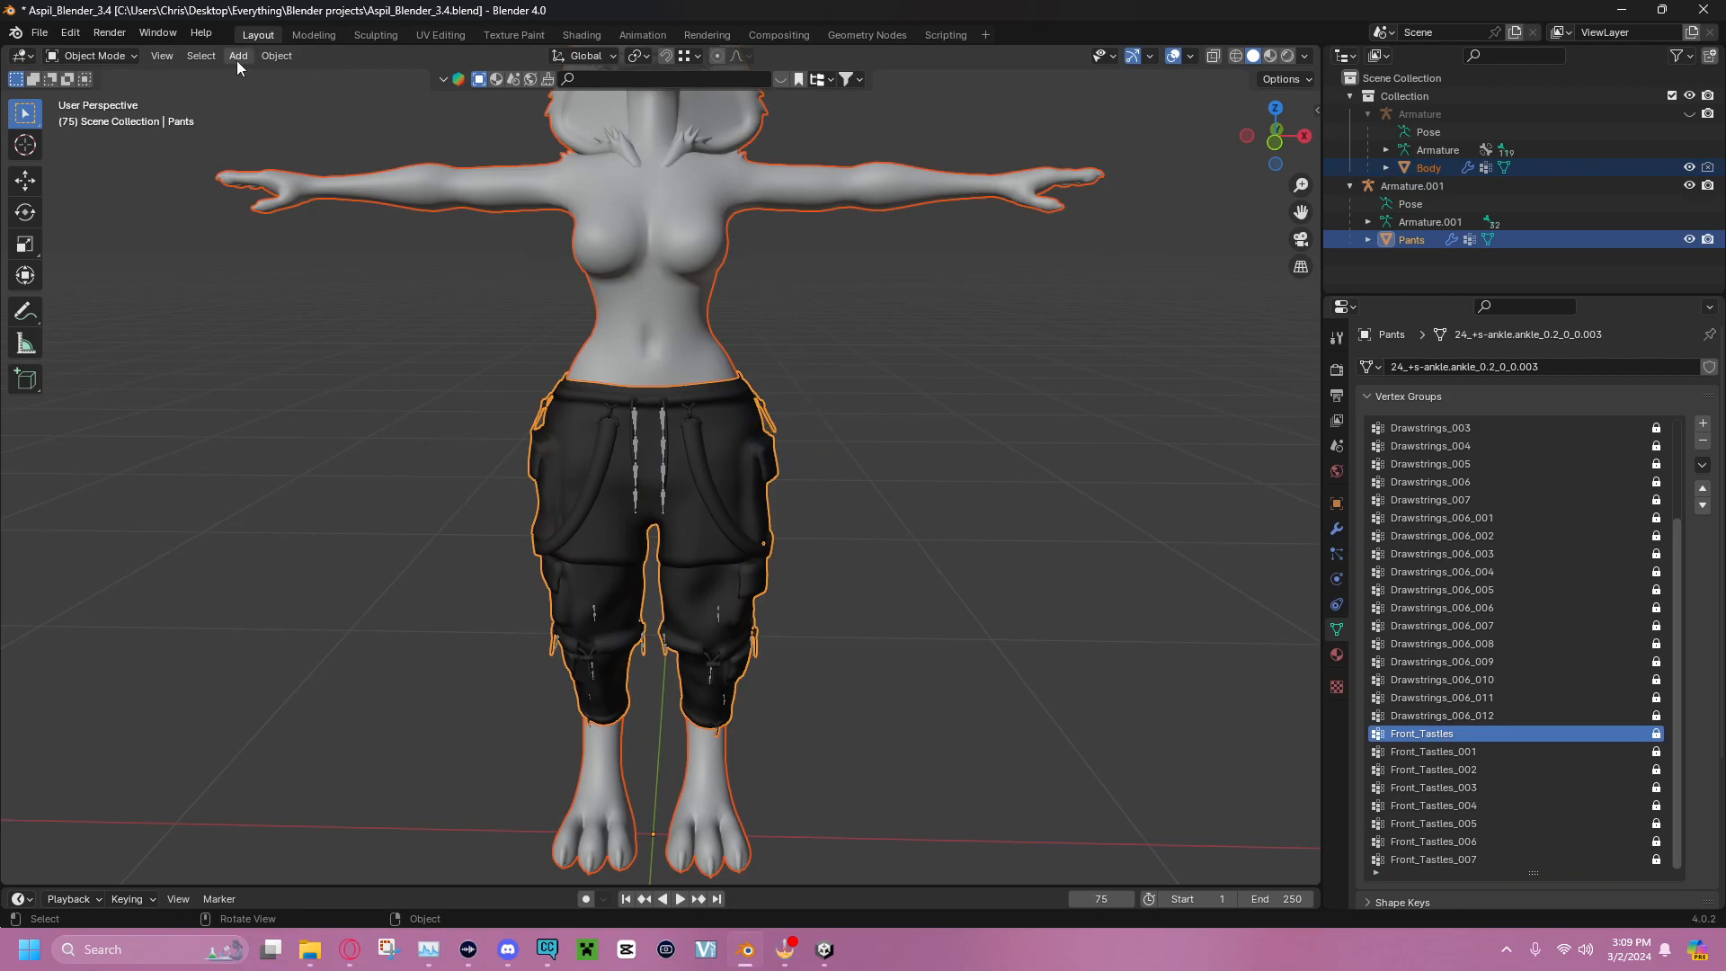
click(126, 56)
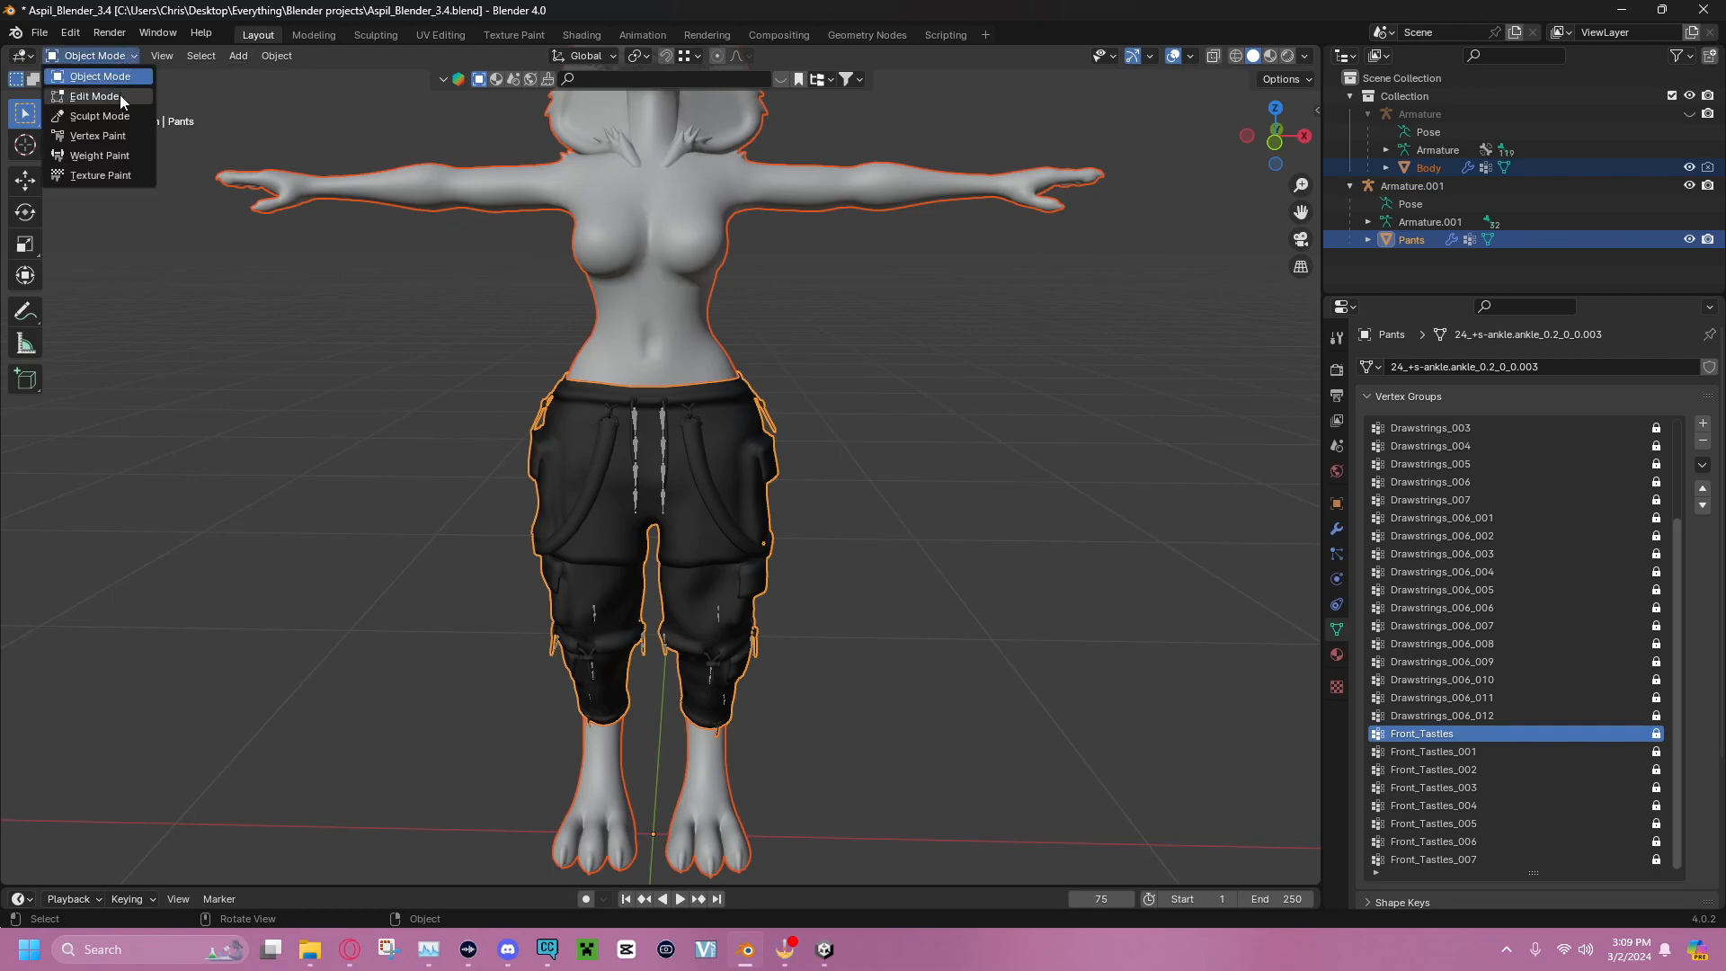
click(112, 154)
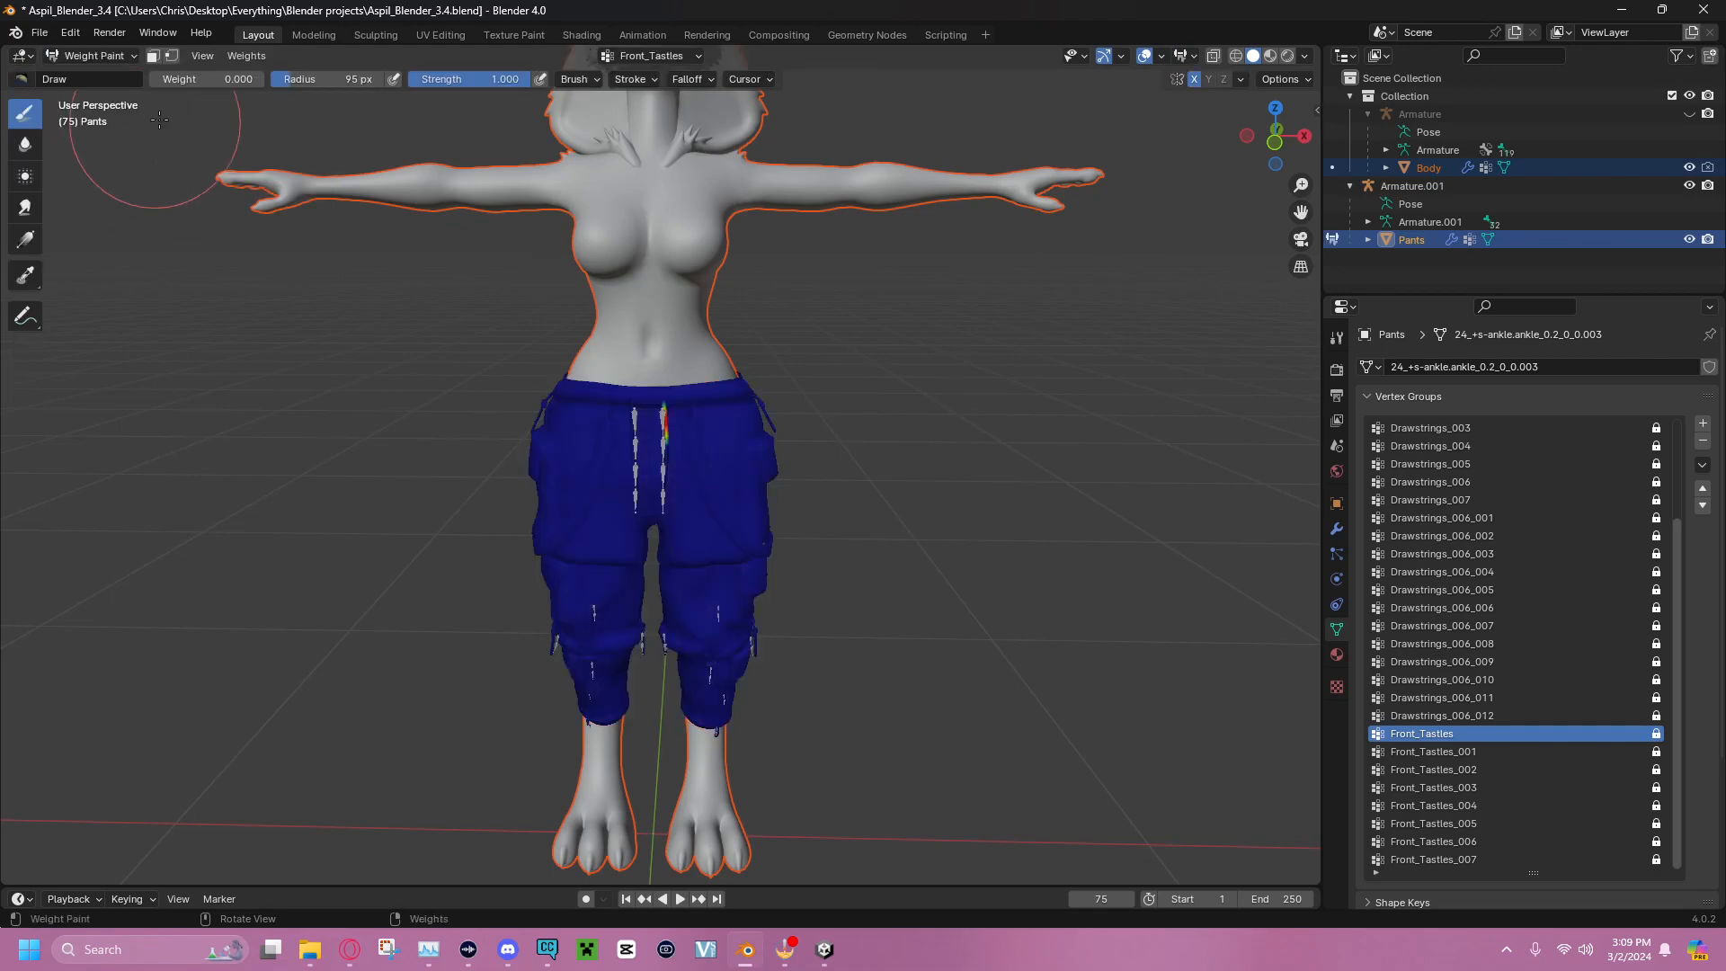
Transfer the weights from Body to Pants with Source Layers set to By Name
click(244, 56)
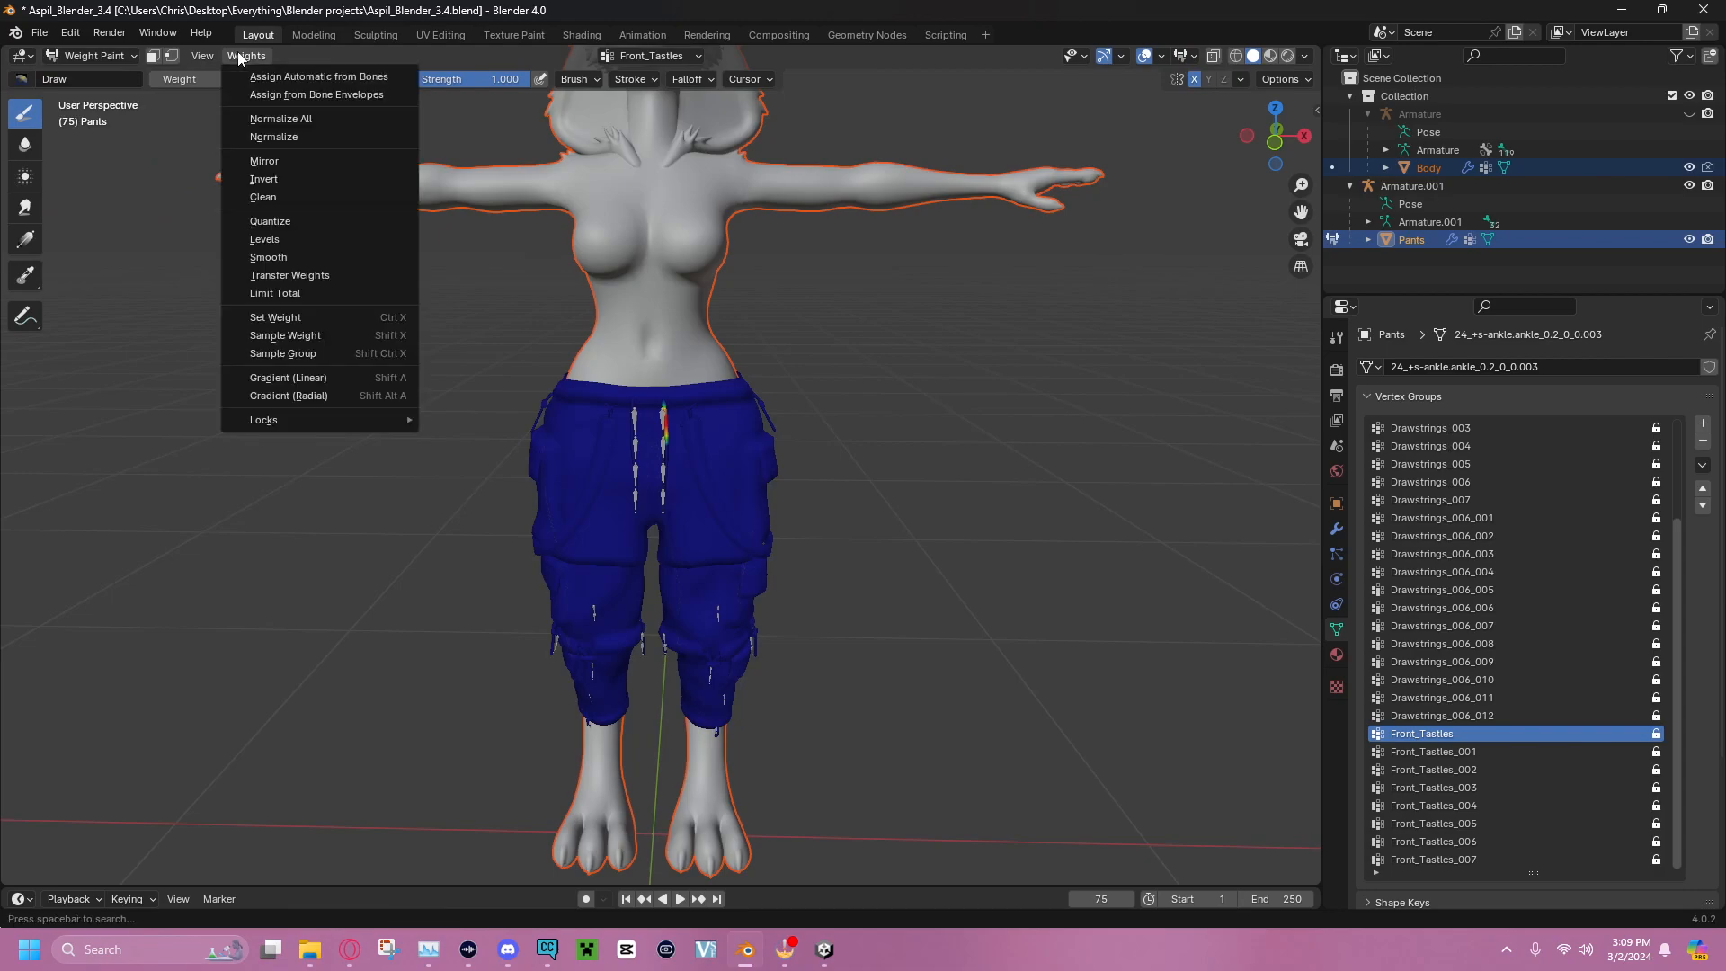
click(300, 276)
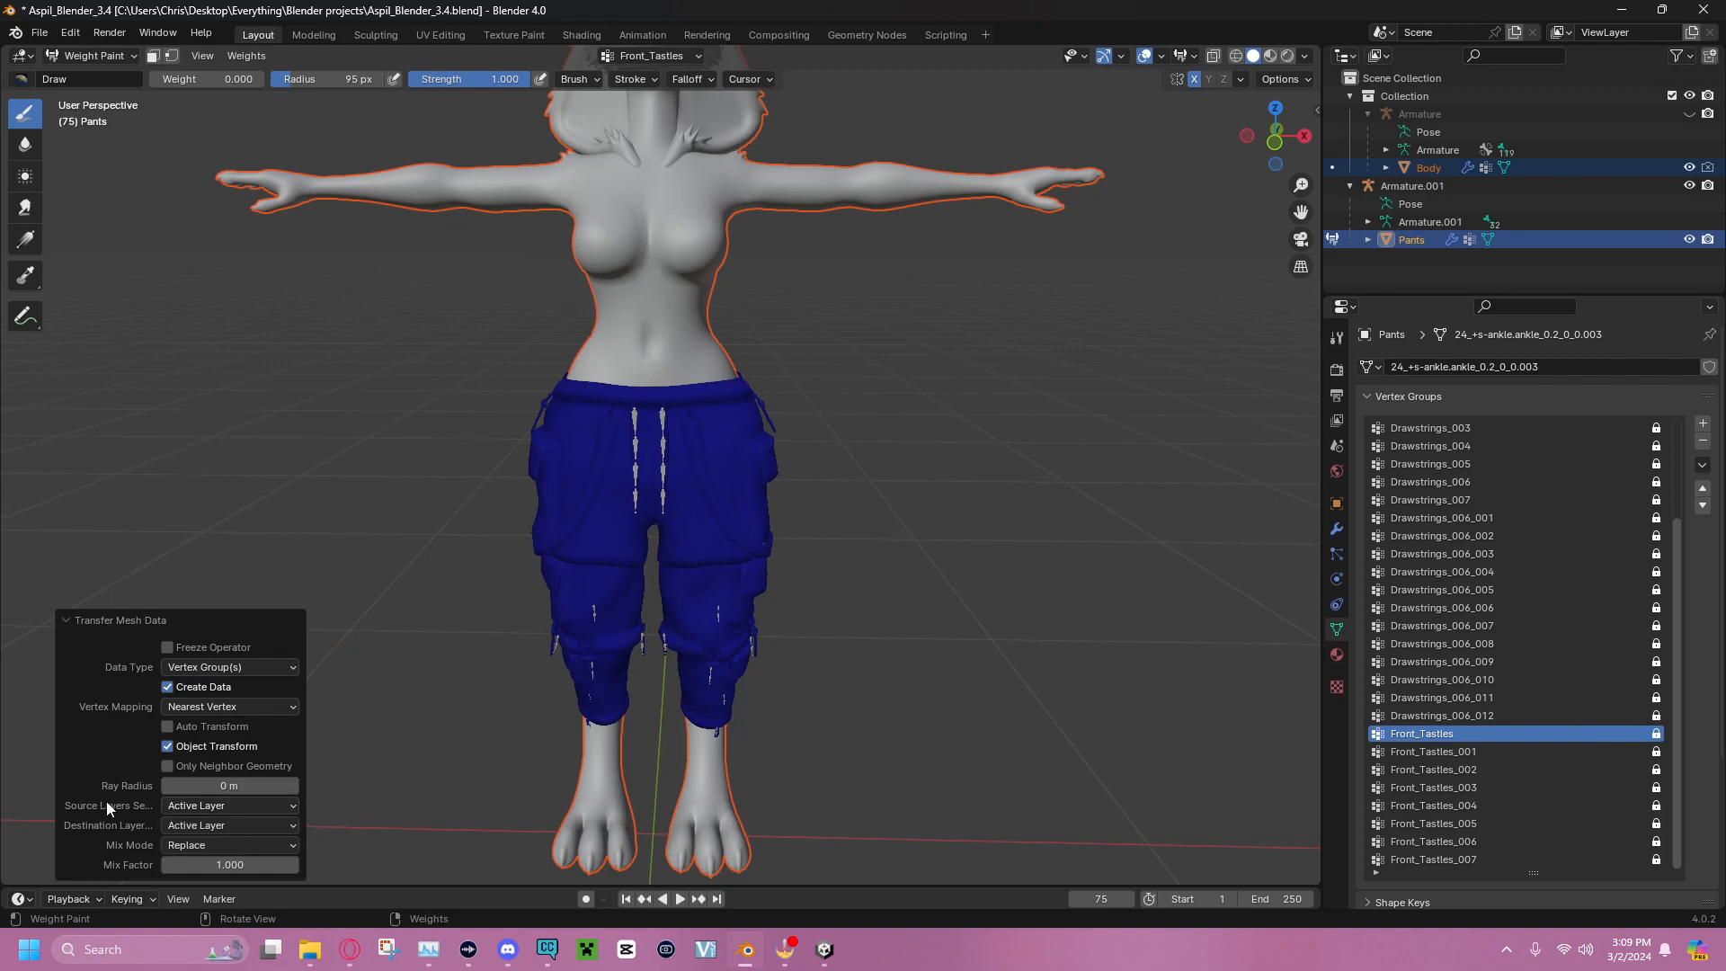
click(169, 805)
click(189, 846)
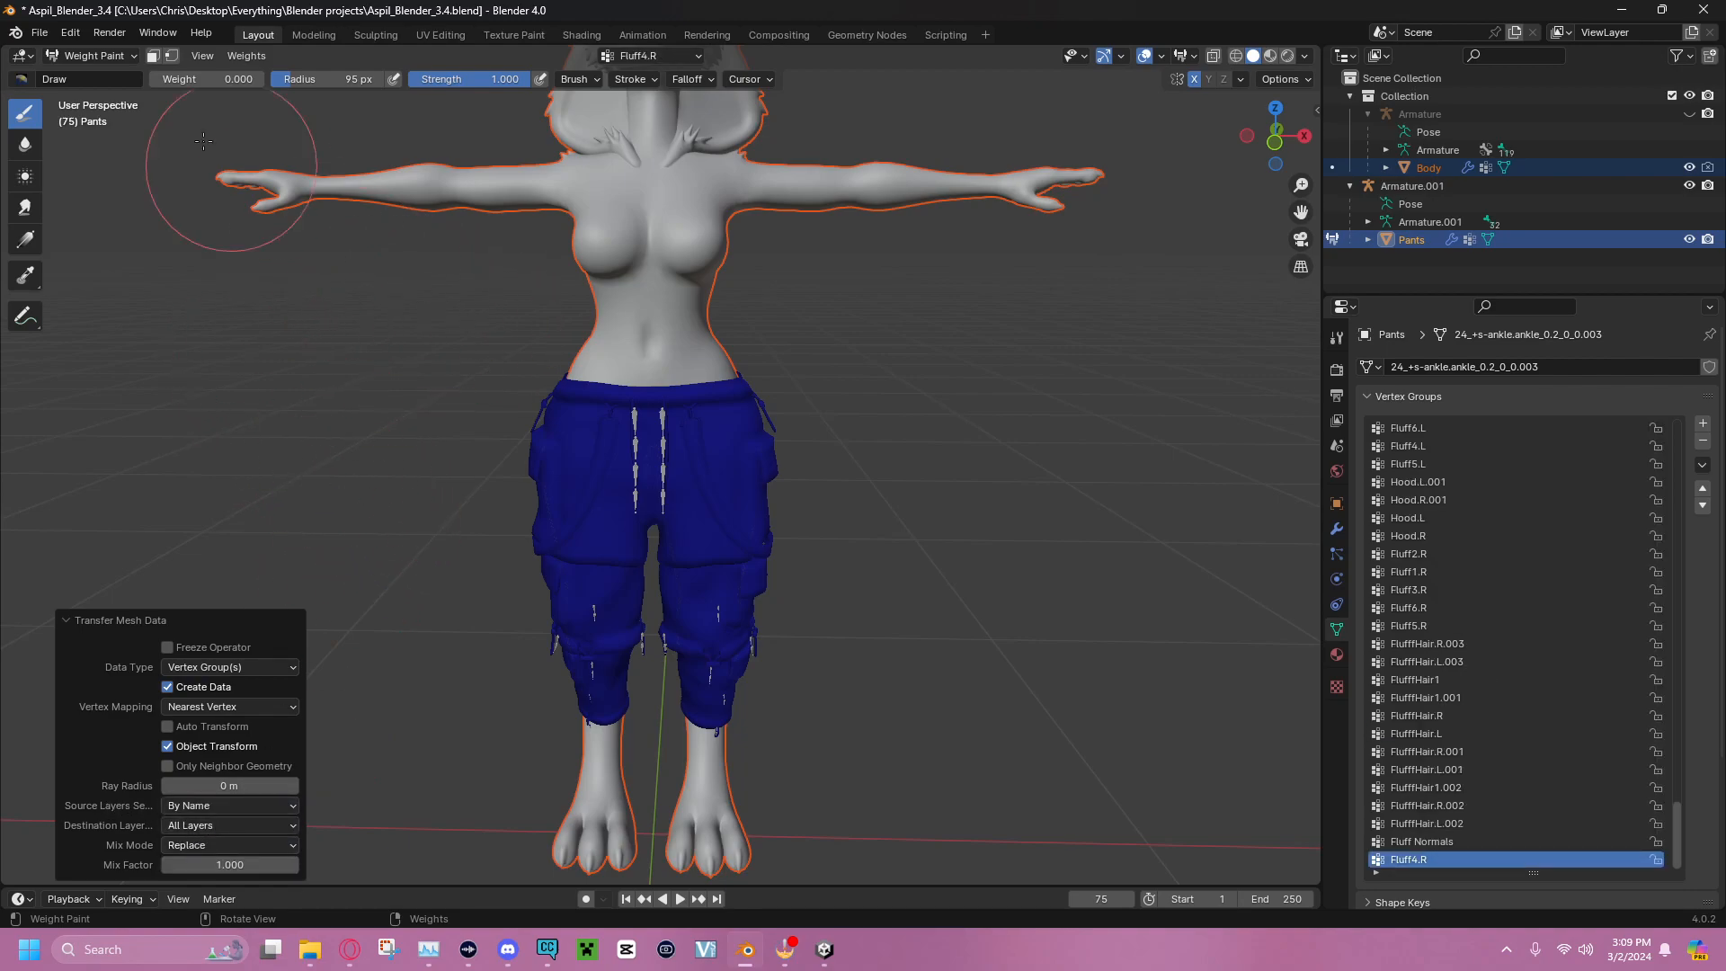
Return to Object Mode and clear the selection of Body and Pants
click(105, 56)
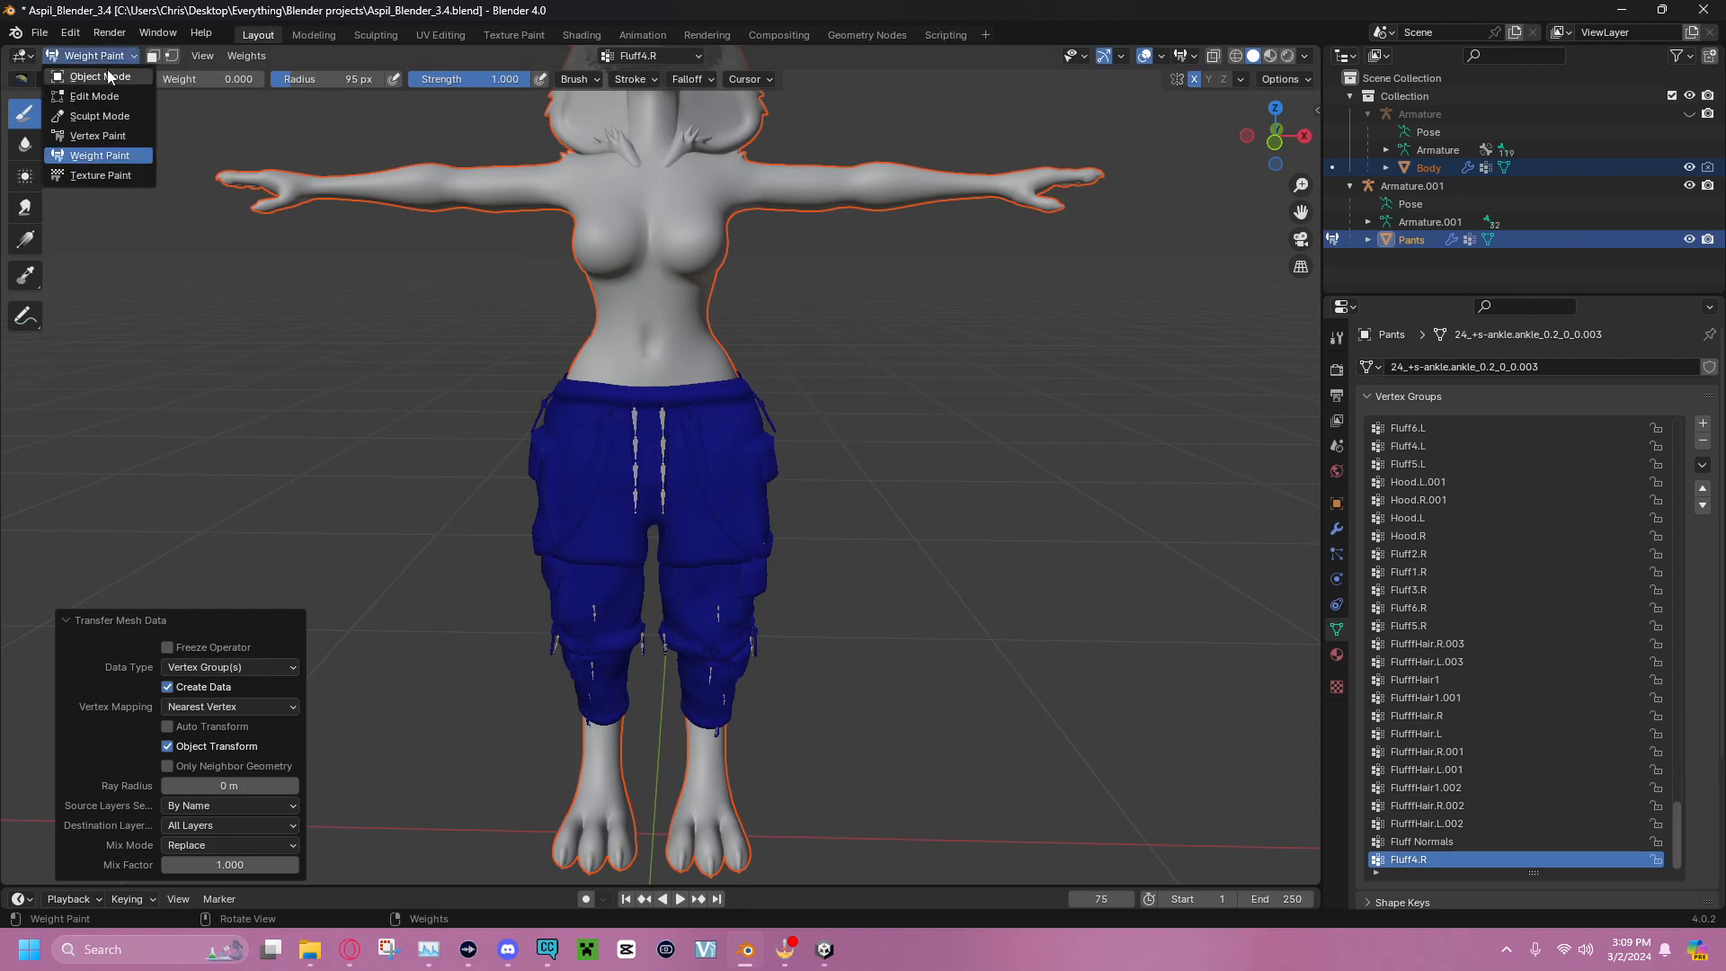
click(90, 96)
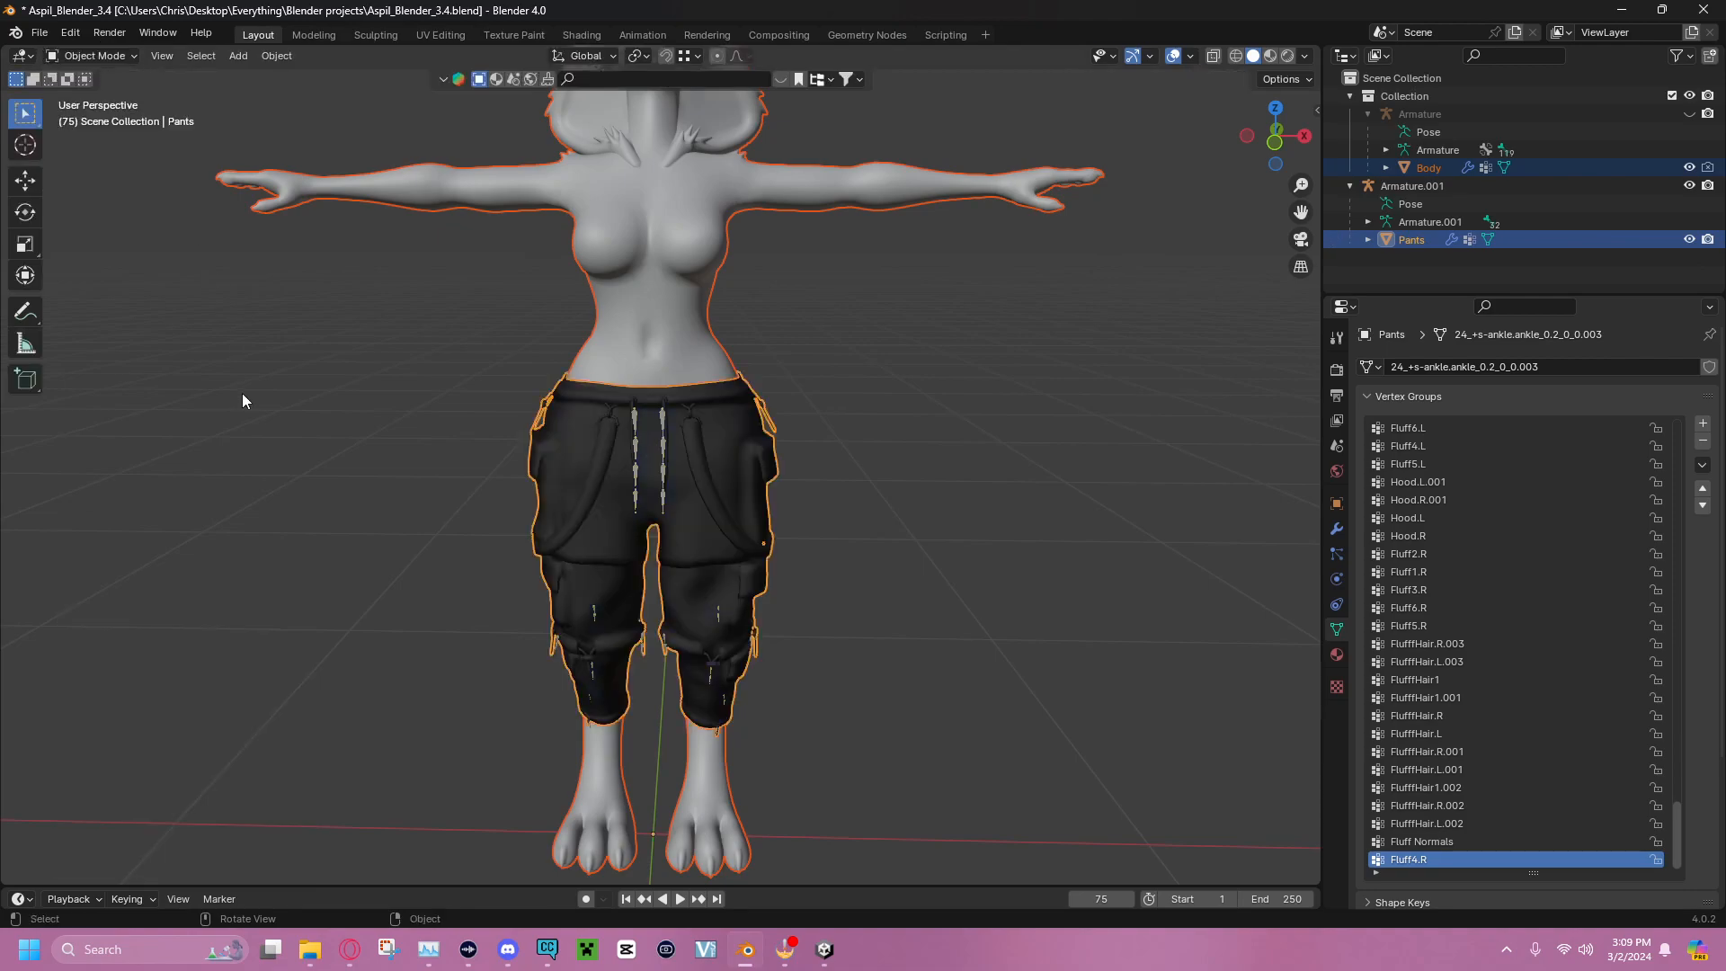
click(840, 246)
click(715, 510)
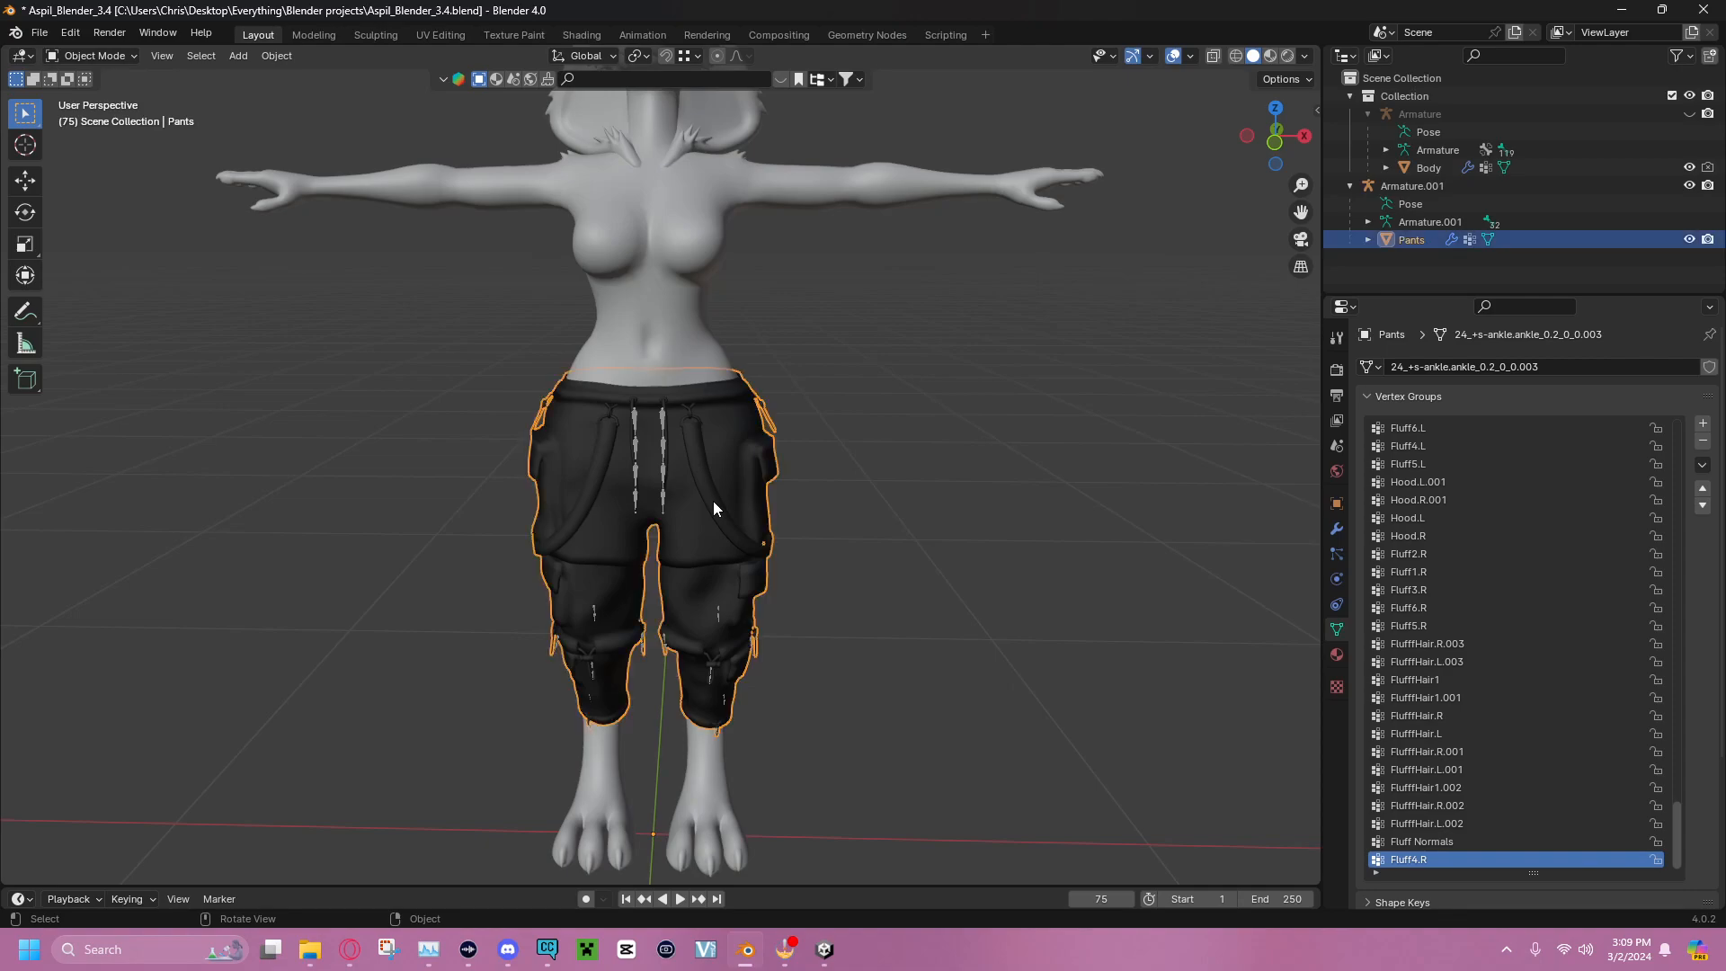
click(956, 484)
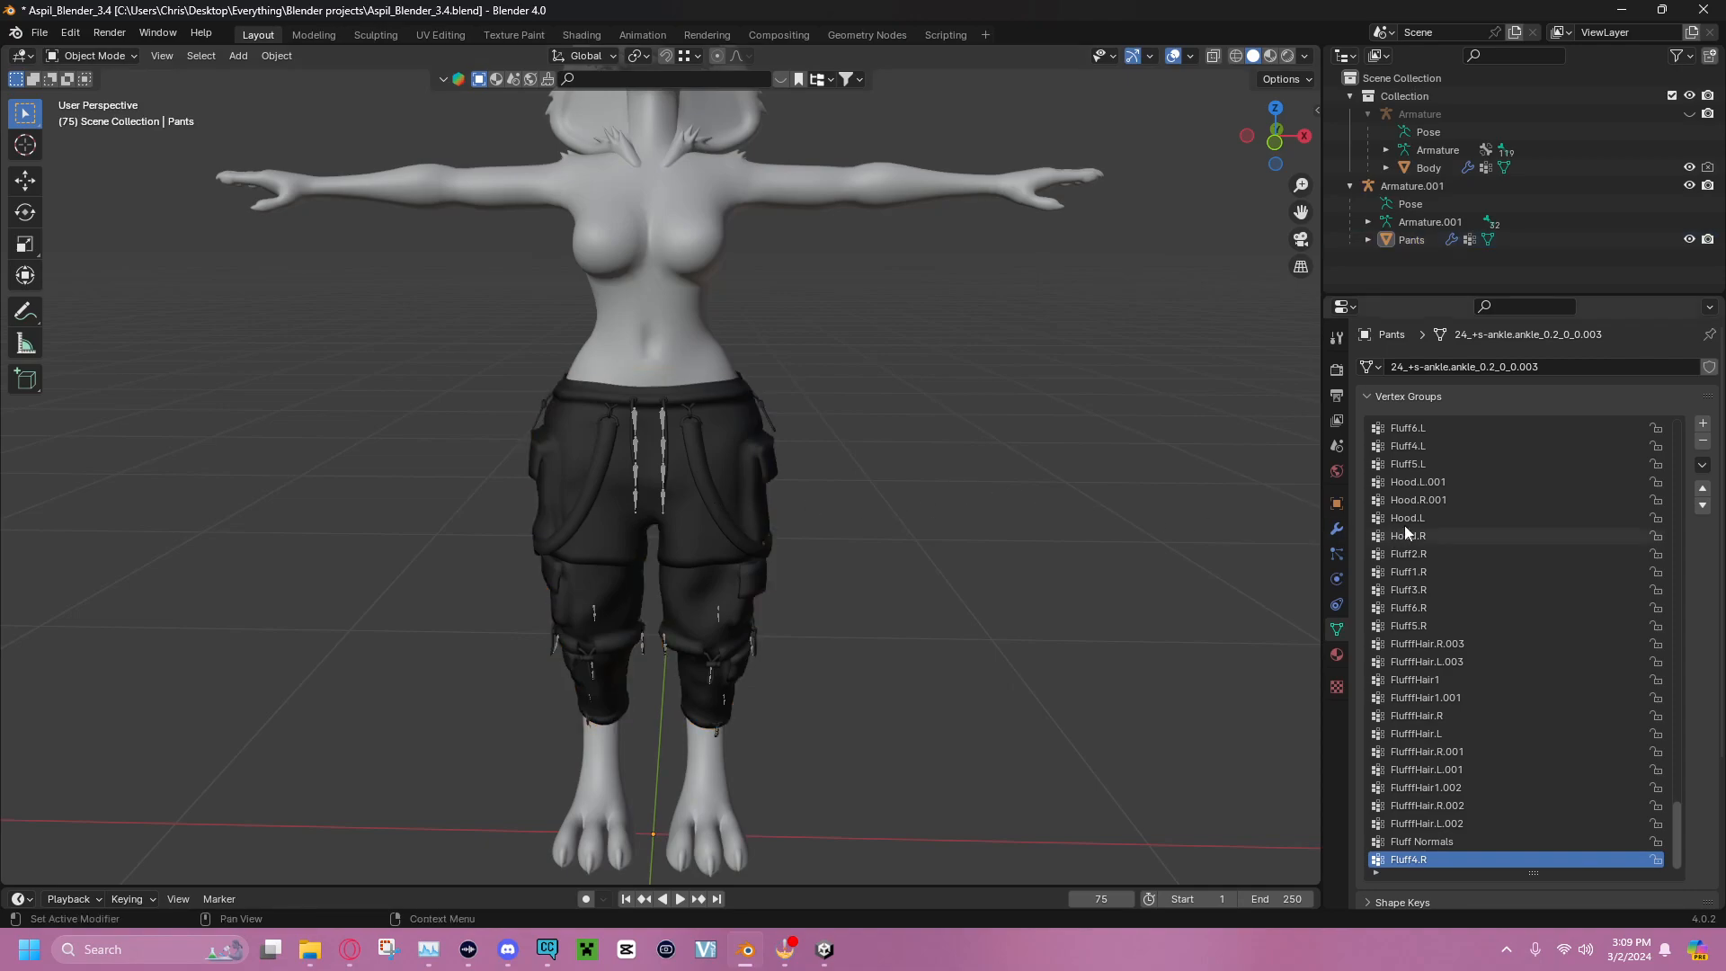
Select only the Pants mesh and switch it to Weight Paint mode
click(720, 424)
click(120, 55)
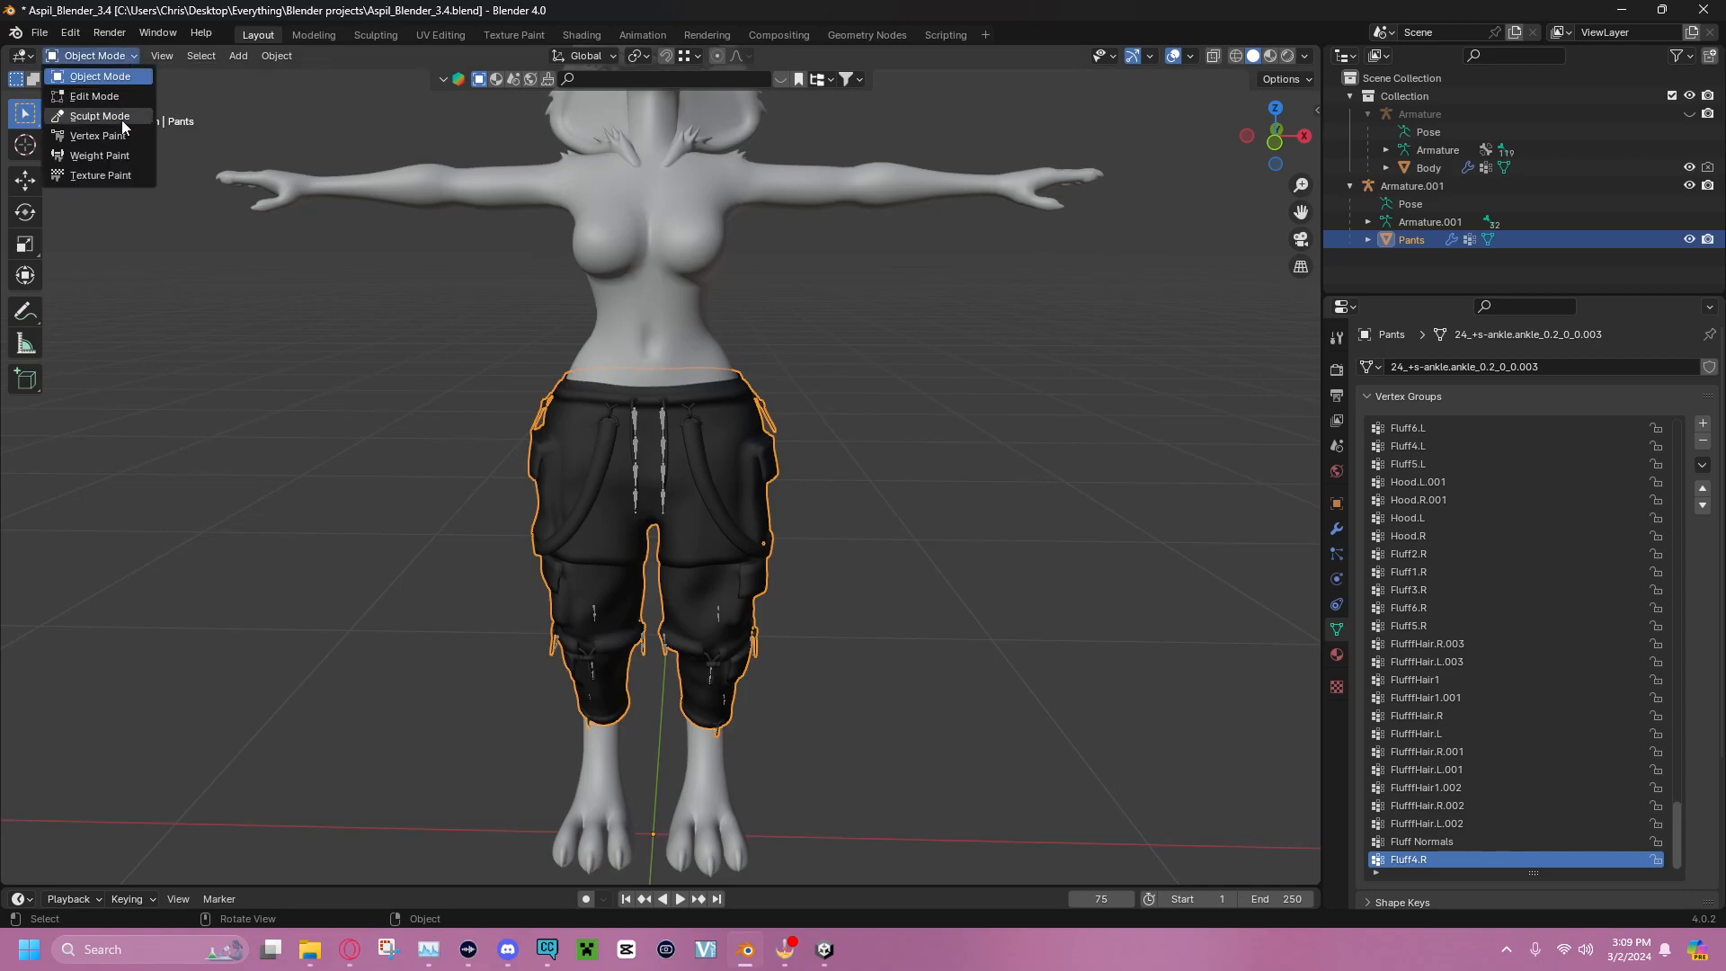
click(116, 155)
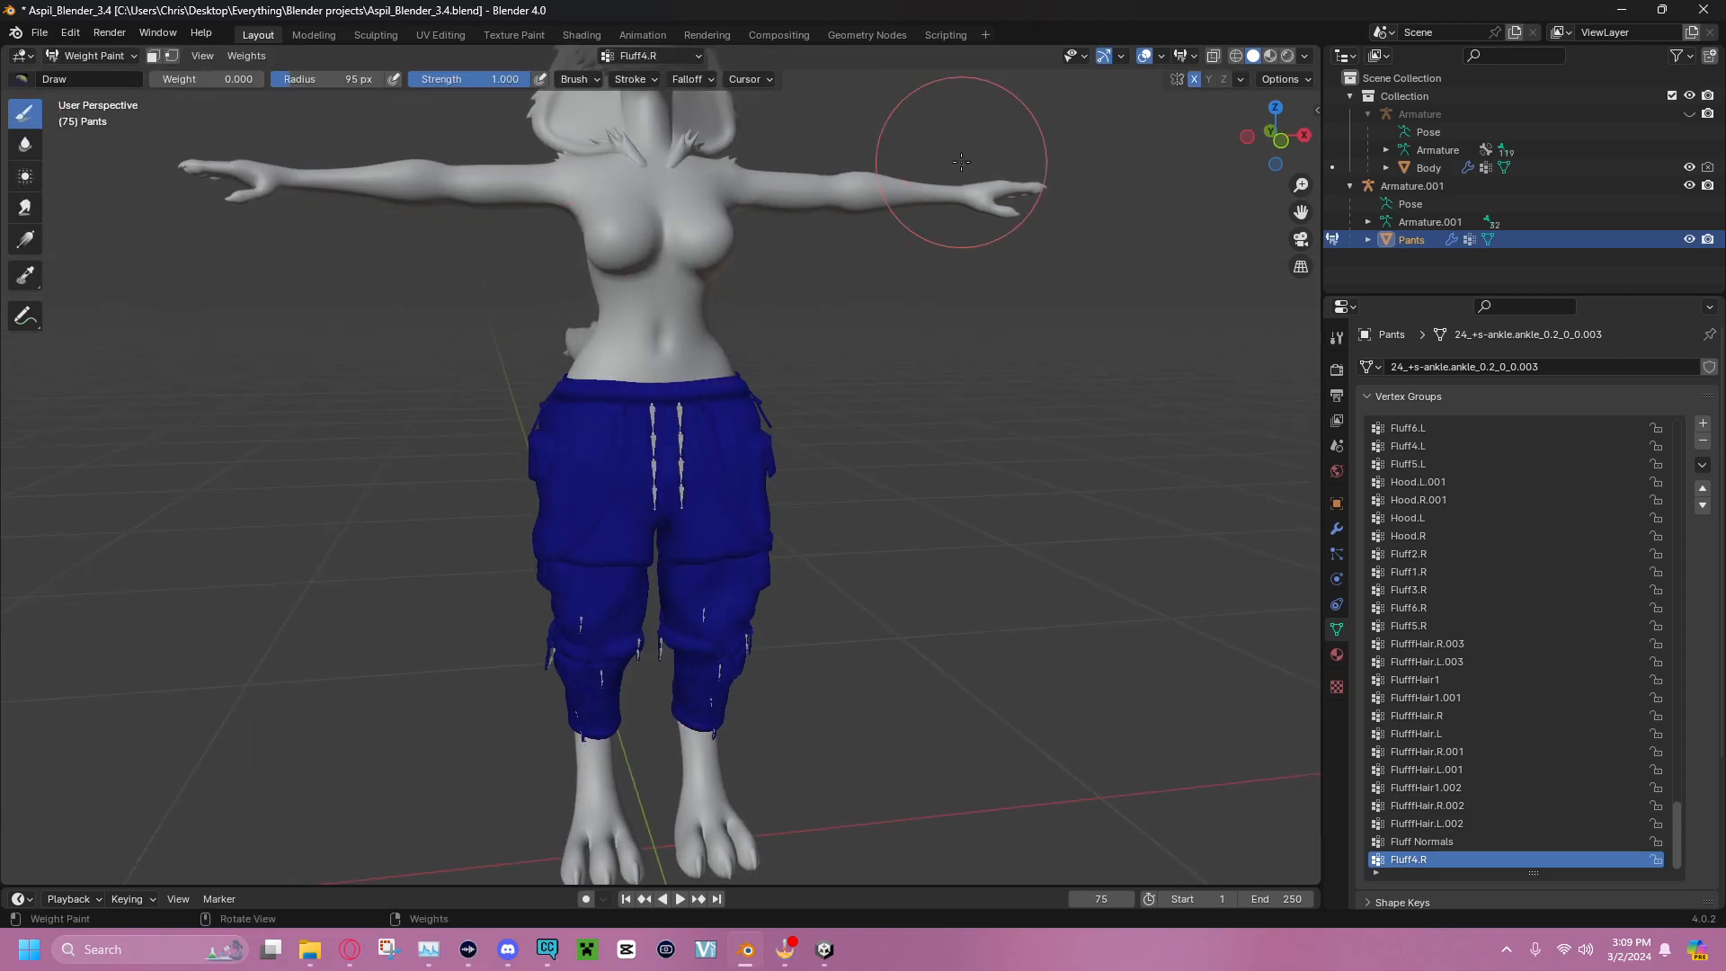
scroll(922, 378, up, 6)
scroll(916, 324, down, 4)
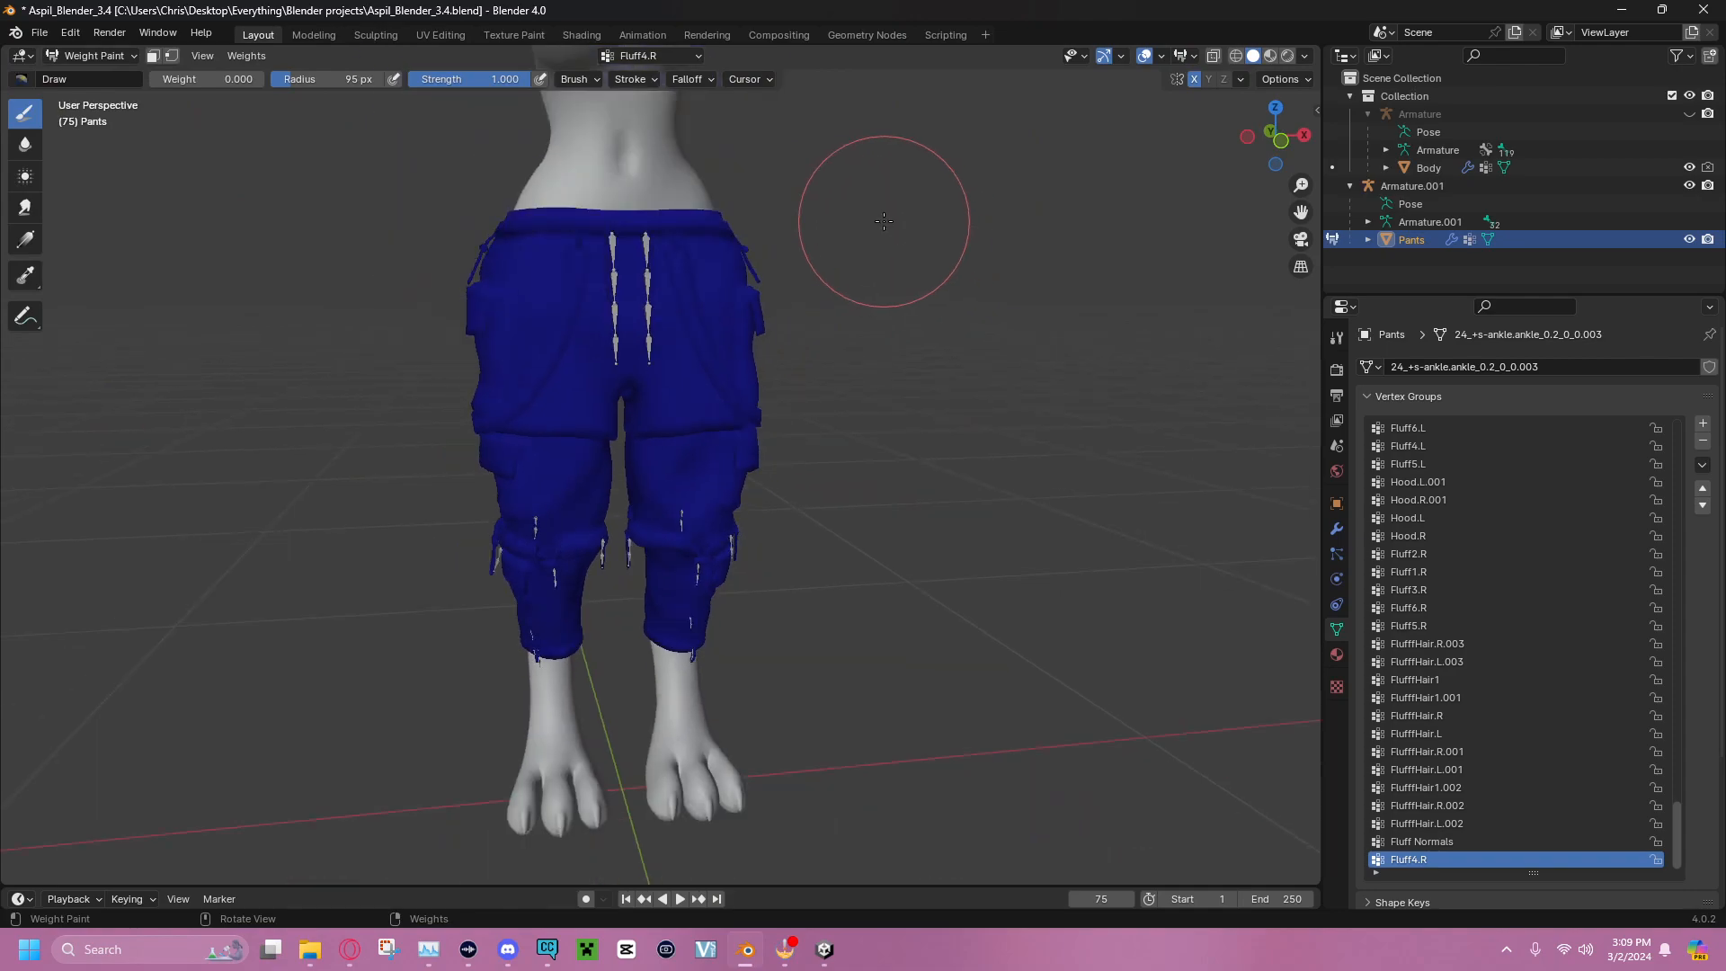
Hide Armature.001 so that its bones do not cover the pants
middle_drag(878, 239, 1087, 327)
middle_drag(509, 243, 798, 239)
click(1690, 185)
middle_drag(899, 202, 995, 288)
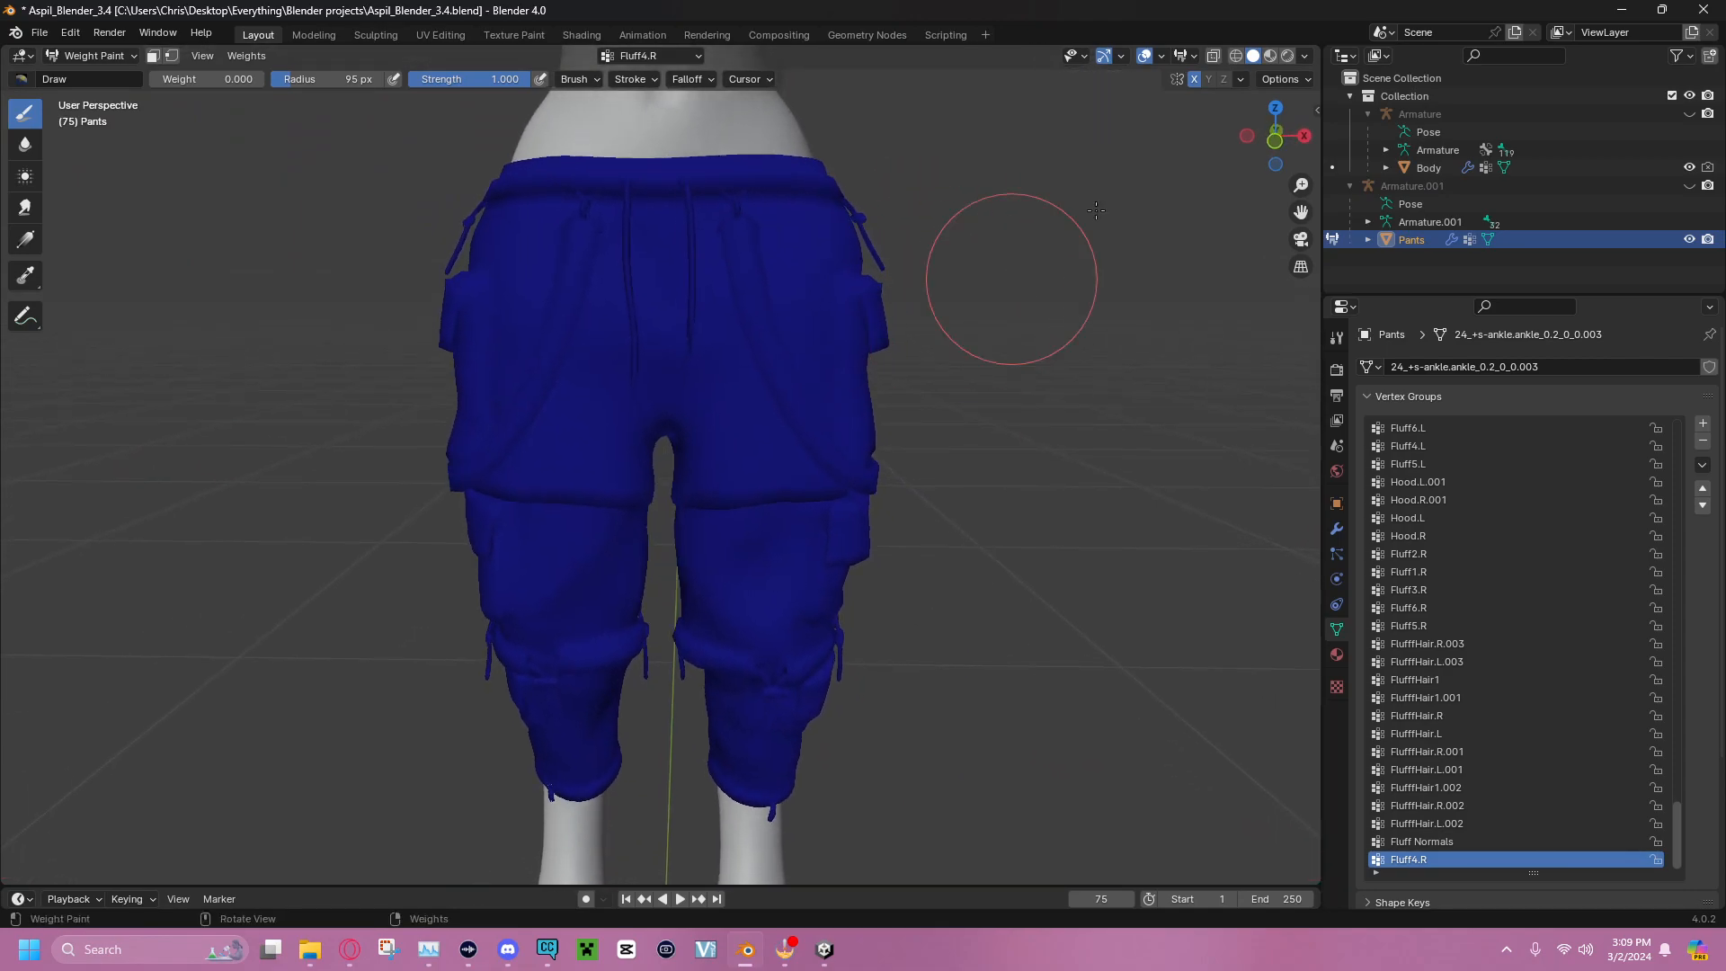
Set the weight paint overlay's Zero Weights option to Active so unweighted areas of the pants show as black
click(1185, 58)
click(1192, 56)
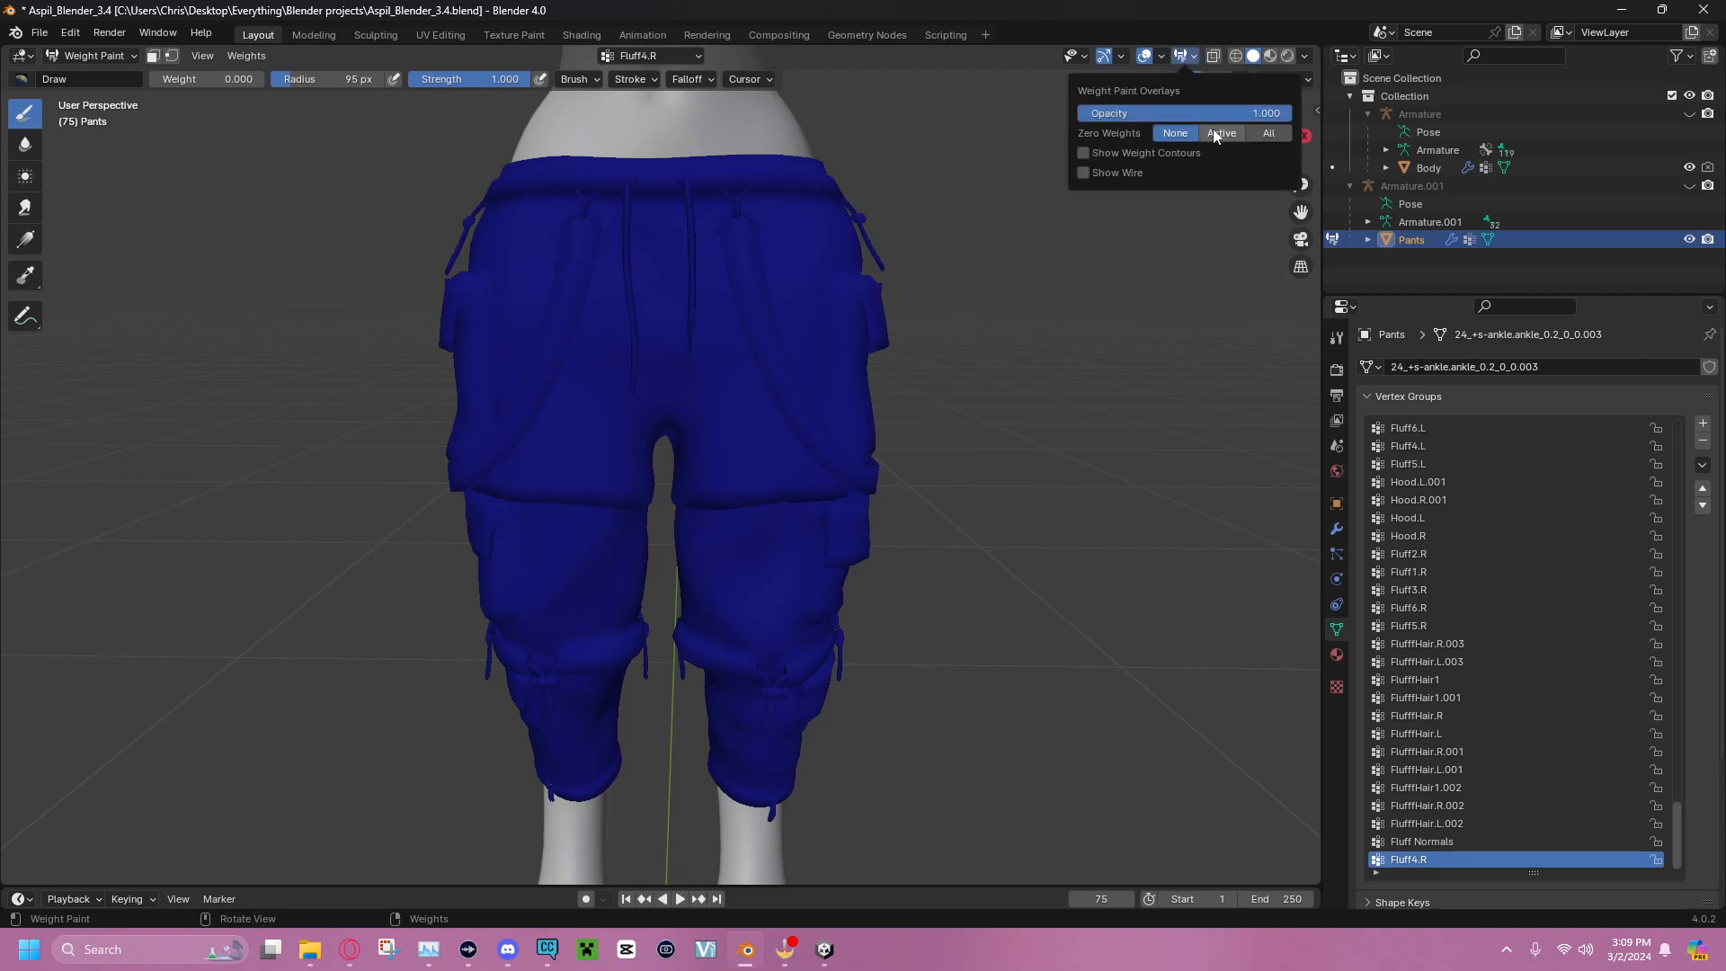
click(1219, 135)
middle_drag(521, 308, 1093, 396)
scroll(1237, 431, up, 5)
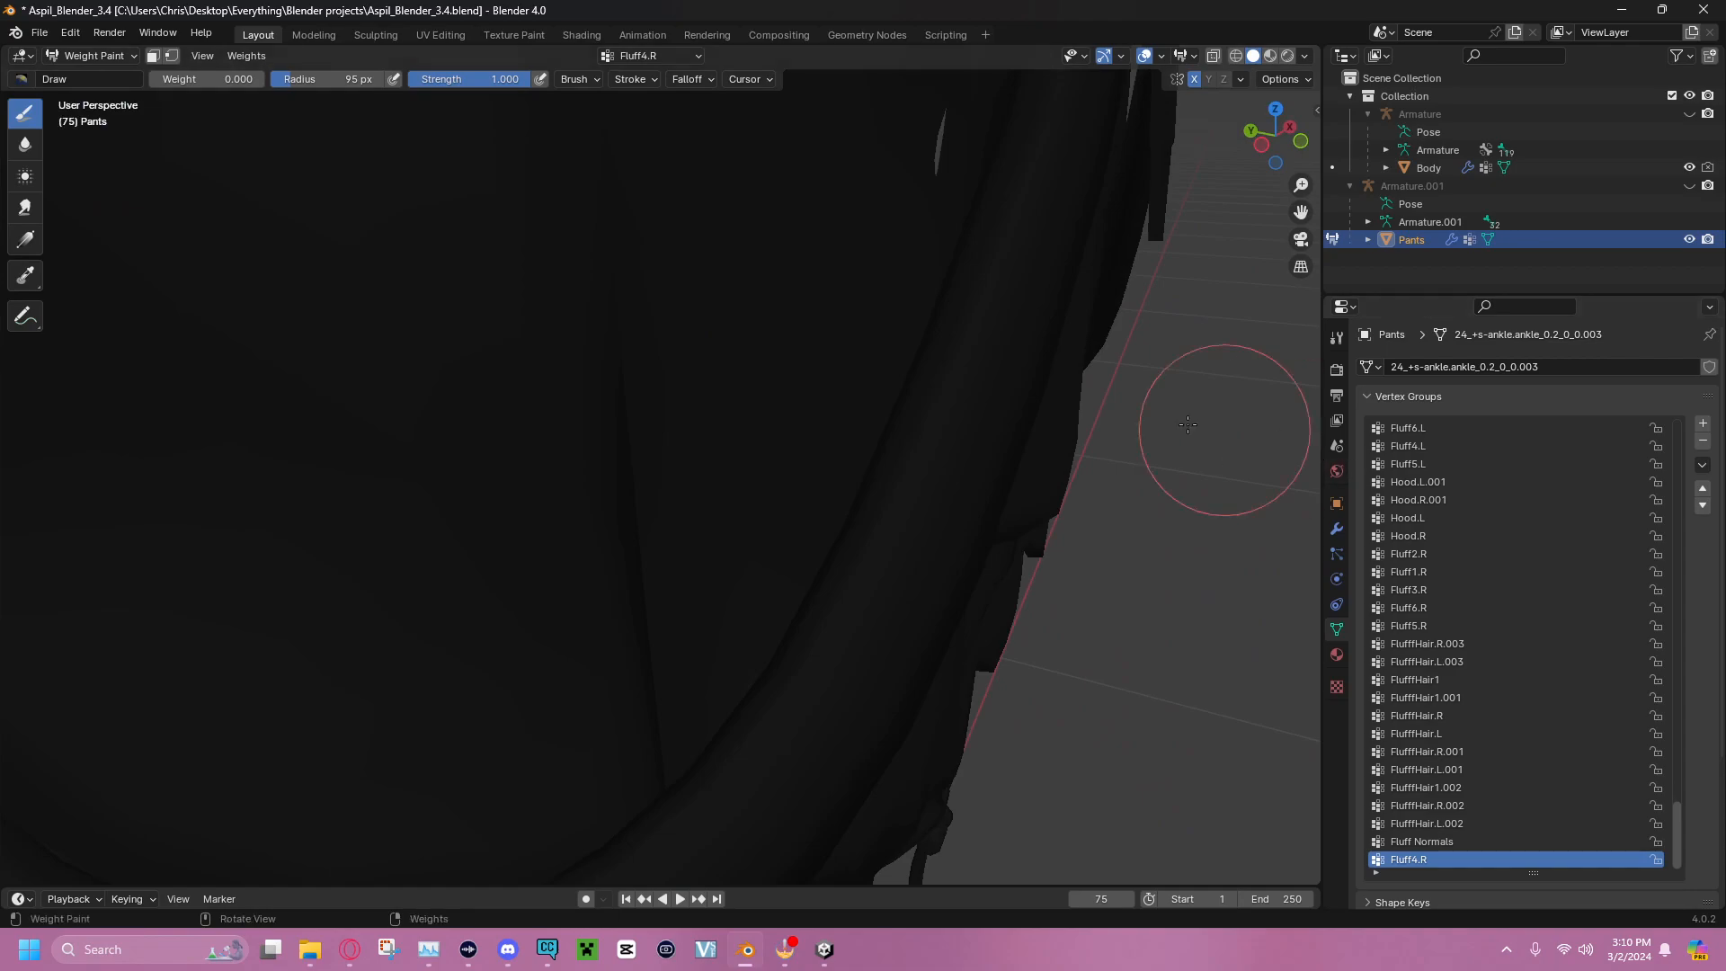
scroll(1237, 432, down, 5)
Examine the Drawstrings_008 weights on the pants, looking closely at the ankle drawstring
scroll(1602, 563, up, 10)
scroll(1600, 570, up, 10)
scroll(1589, 566, up, 15)
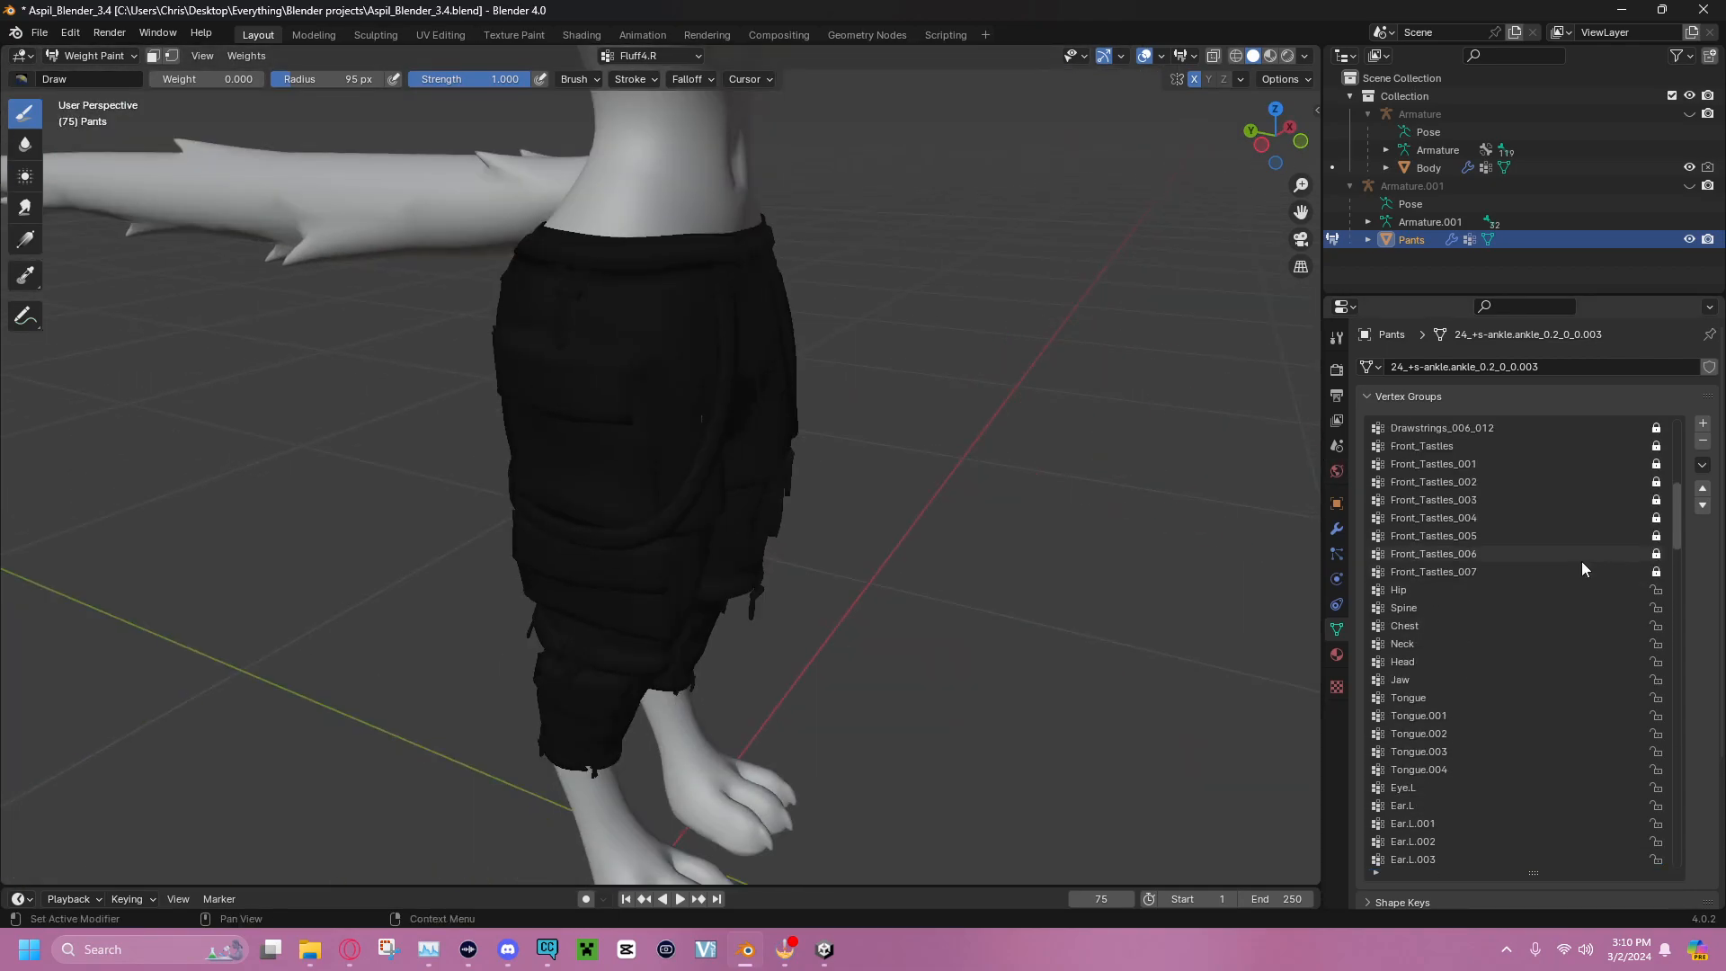
click(1490, 426)
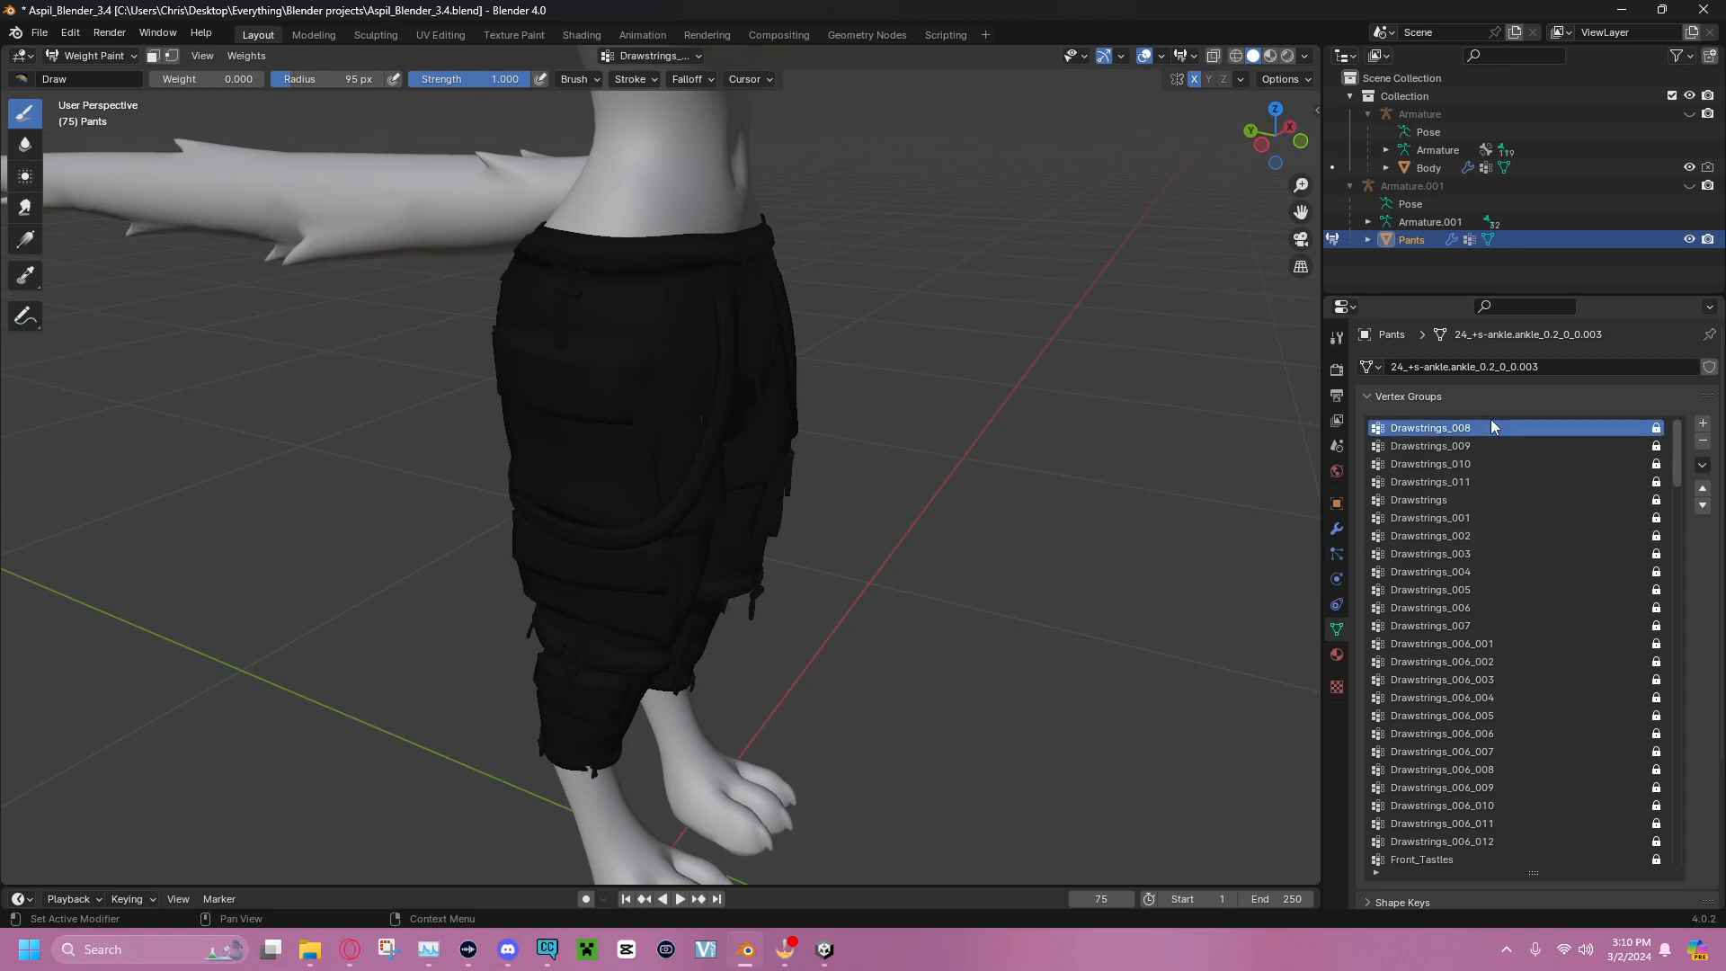
mouse_move(1090, 347)
middle_down()
mouse_move(1217, 315)
mouse_move(843, 398)
mouse_move(714, 815)
middle_up()
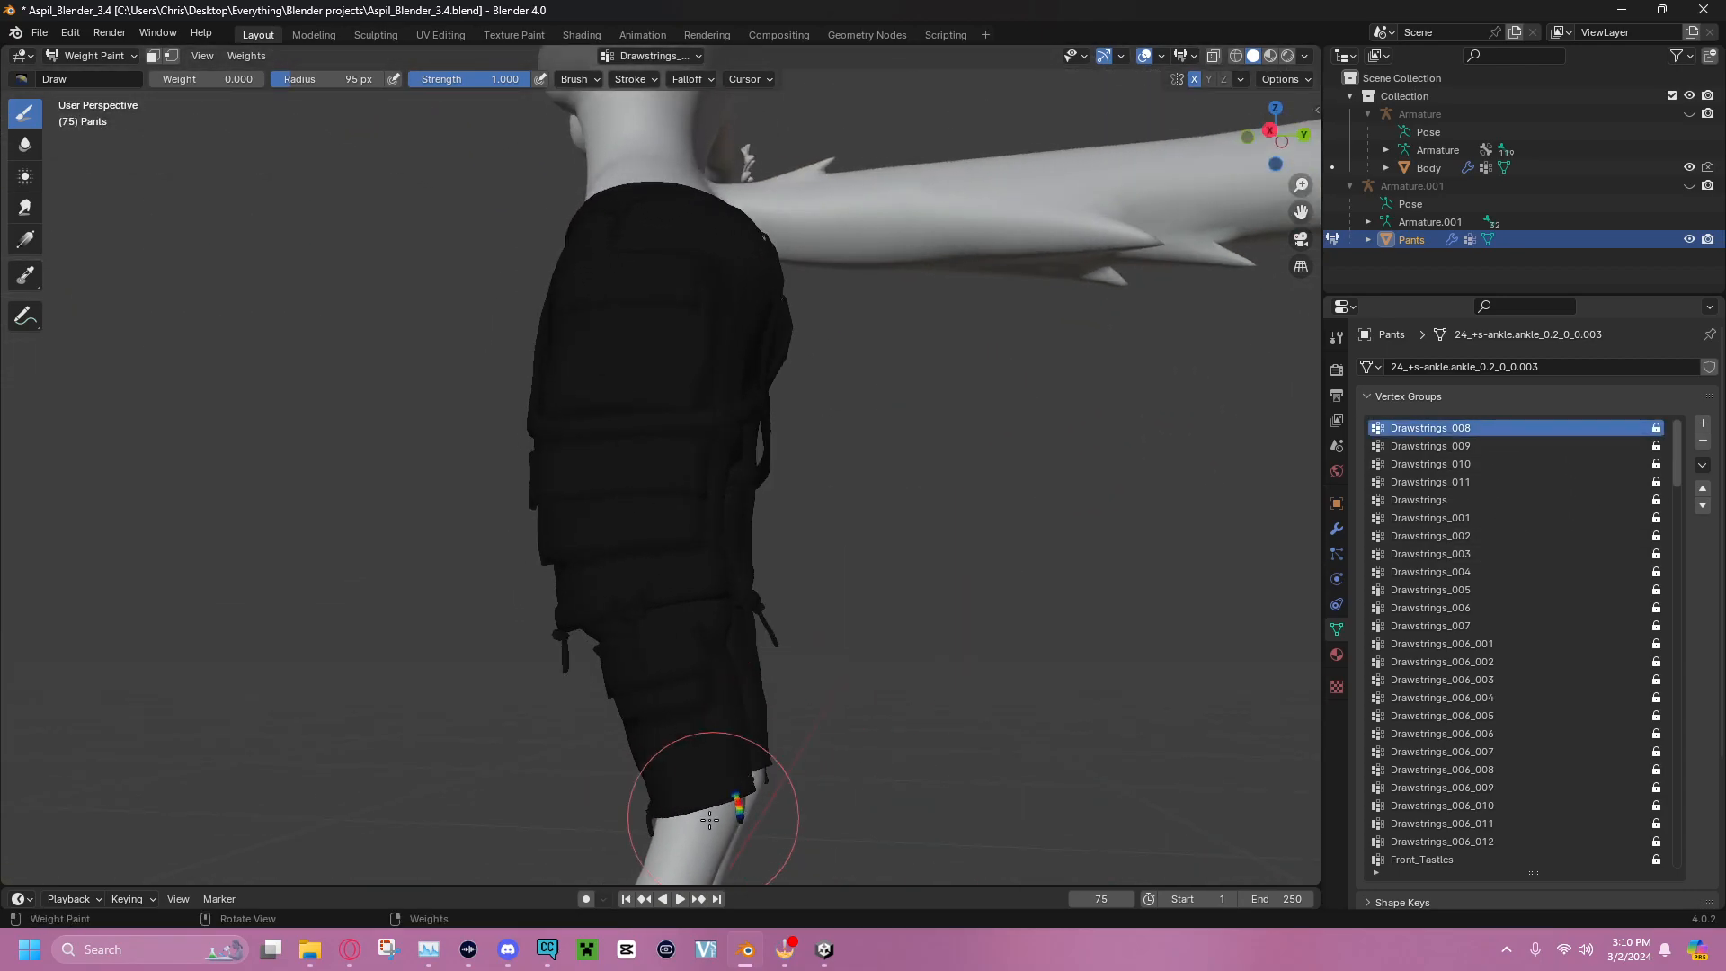
scroll(844, 777, up, 2)
shift+middle_drag(867, 785, 856, 338)
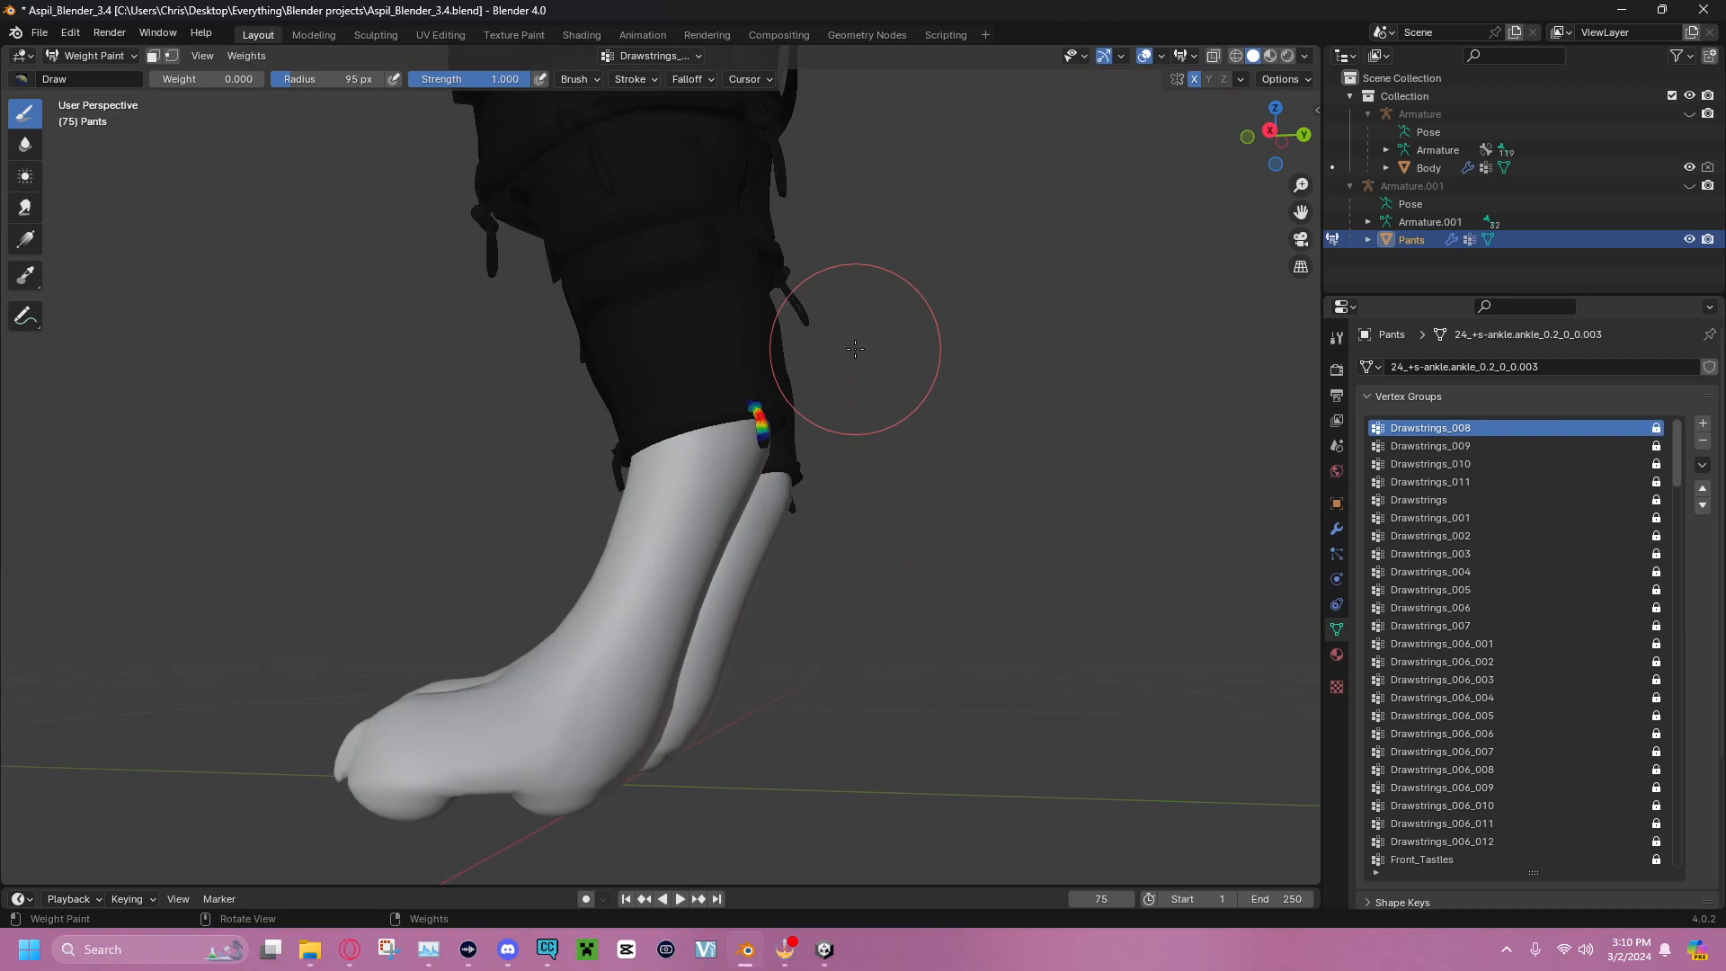
Check the Hip and Spine weights on the pants and lock both vertex groups
scroll(1426, 537, down, 8)
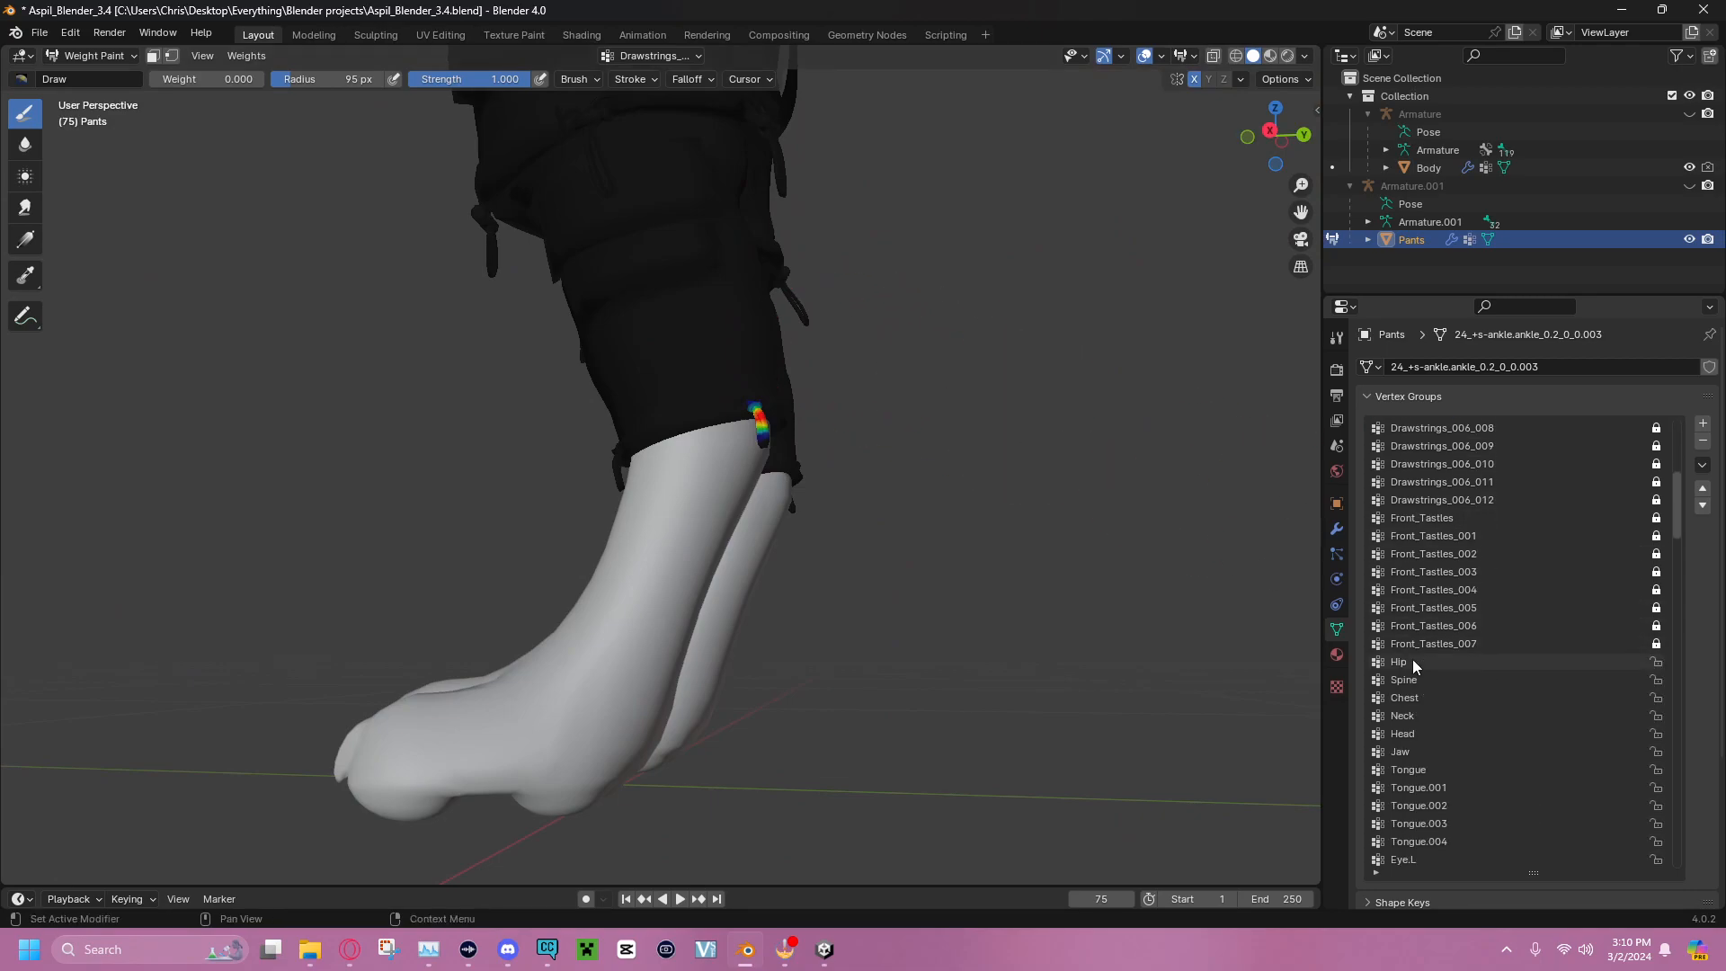
click(1413, 663)
middle_drag(822, 396, 1020, 395)
shift+middle_drag(890, 207, 855, 478)
shift+middle_drag(706, 355, 683, 490)
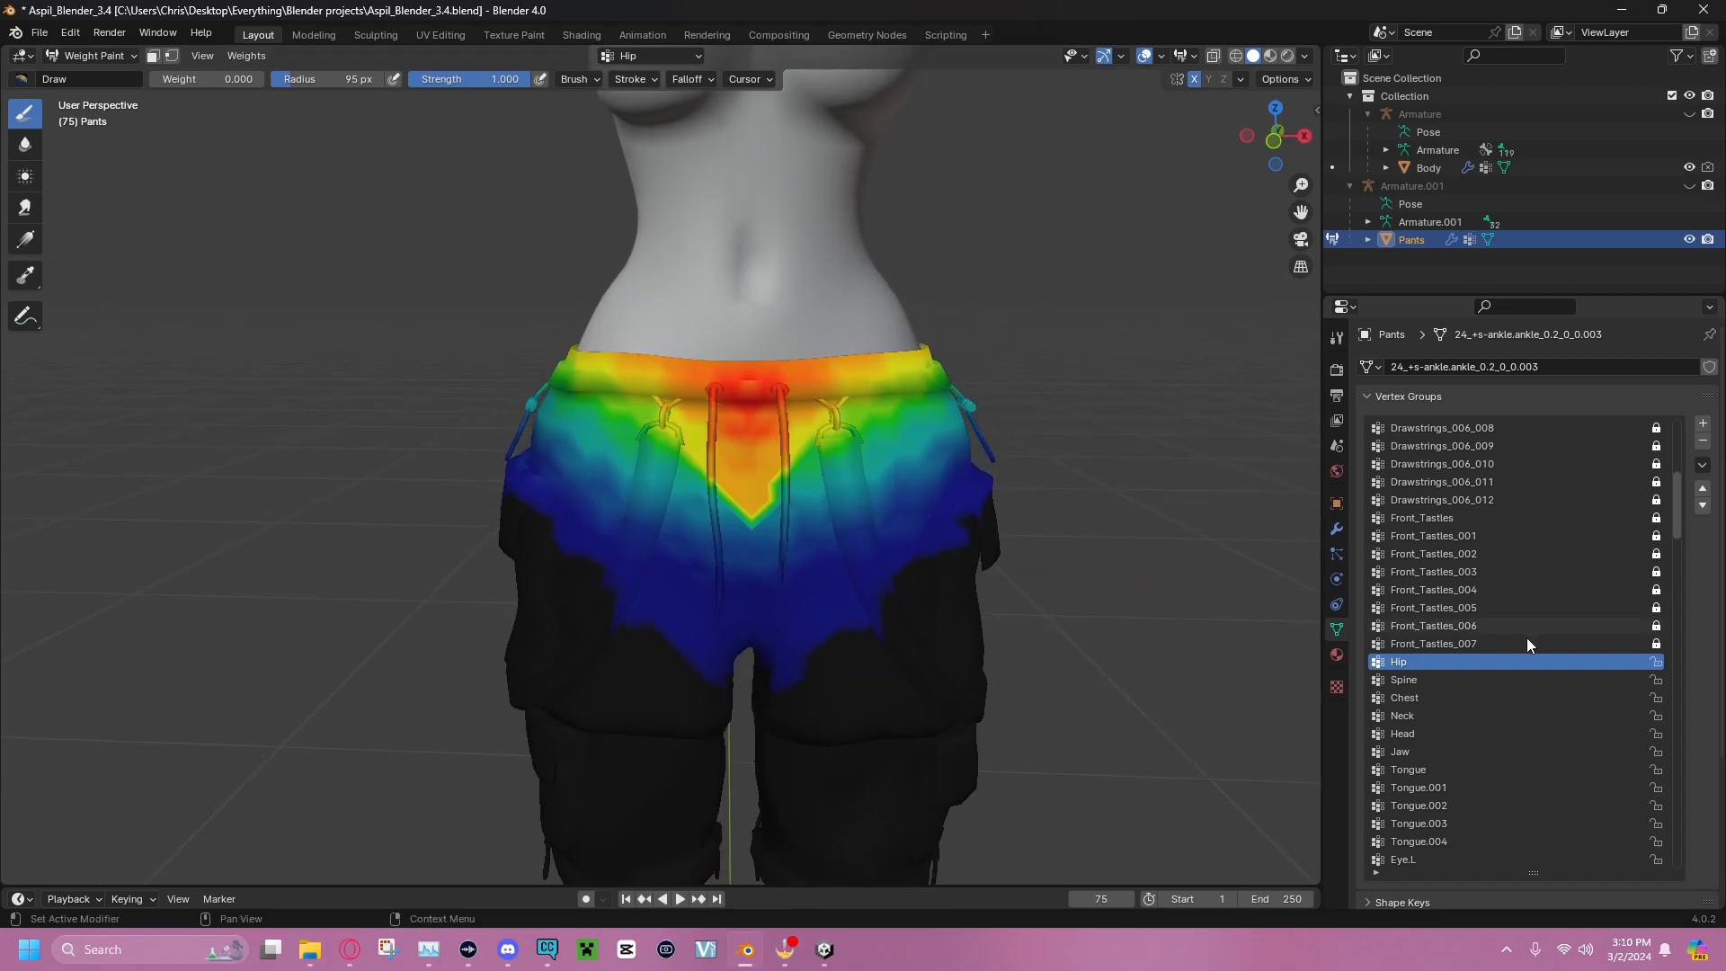
click(1548, 681)
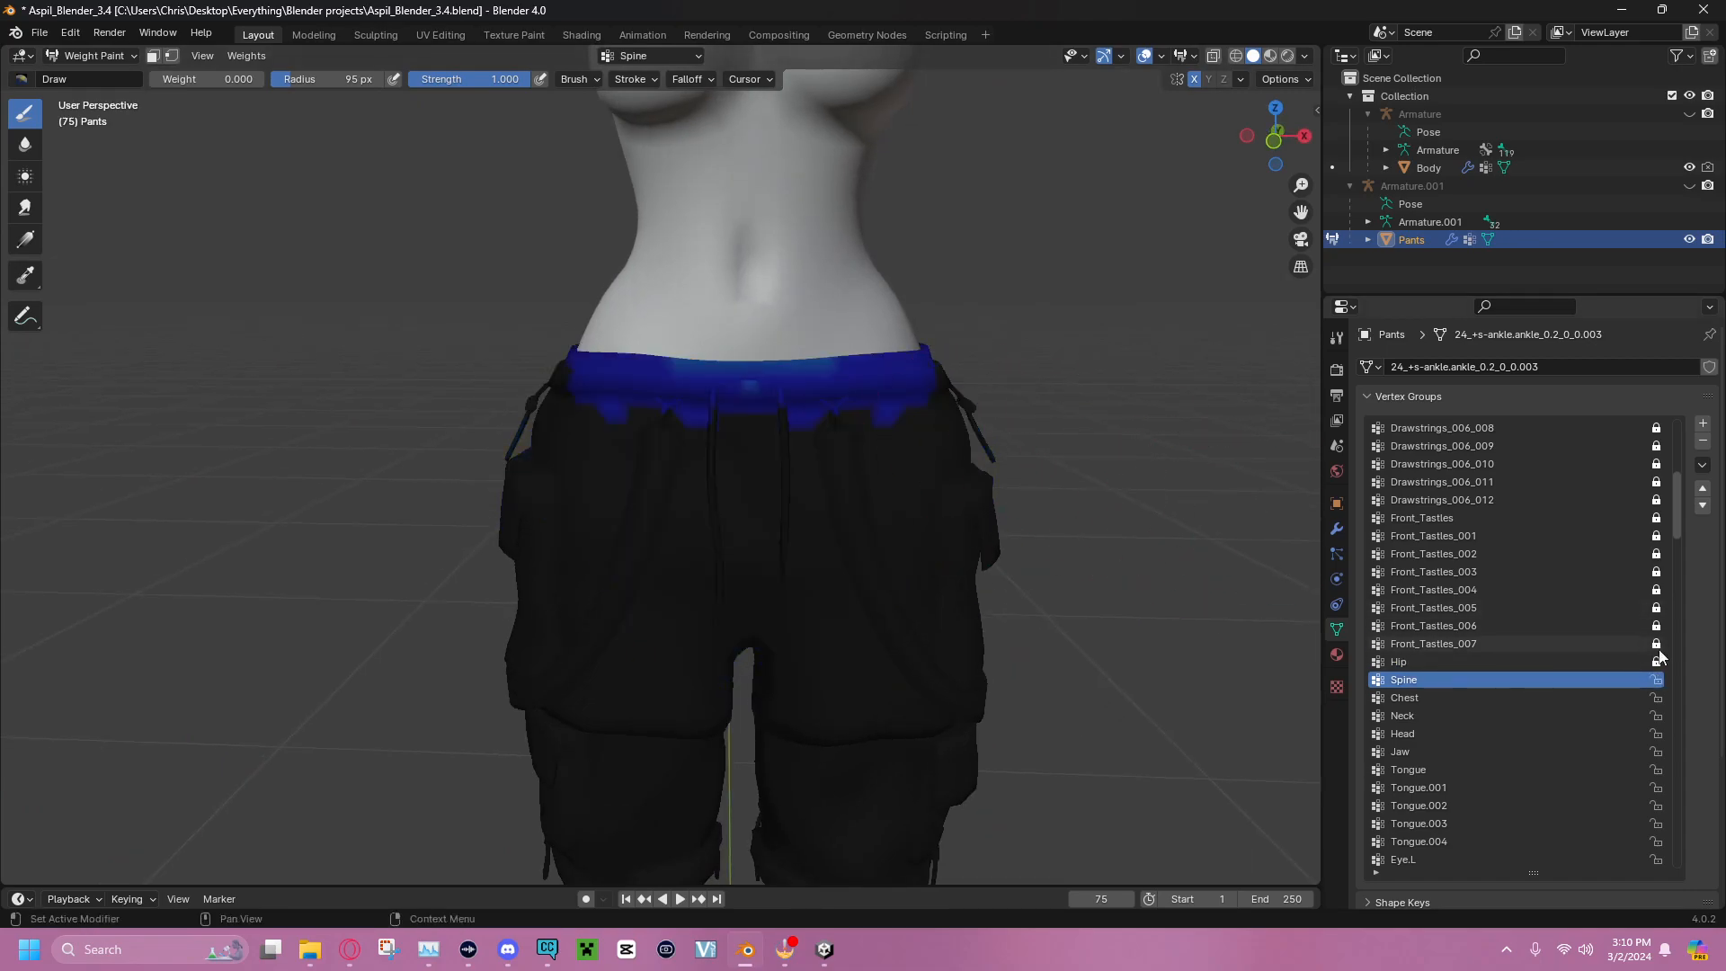
Look through the Chest, Tongue and UpperArm.L vertex groups for any weights on the pants
click(1571, 700)
middle_drag(774, 432, 935, 388)
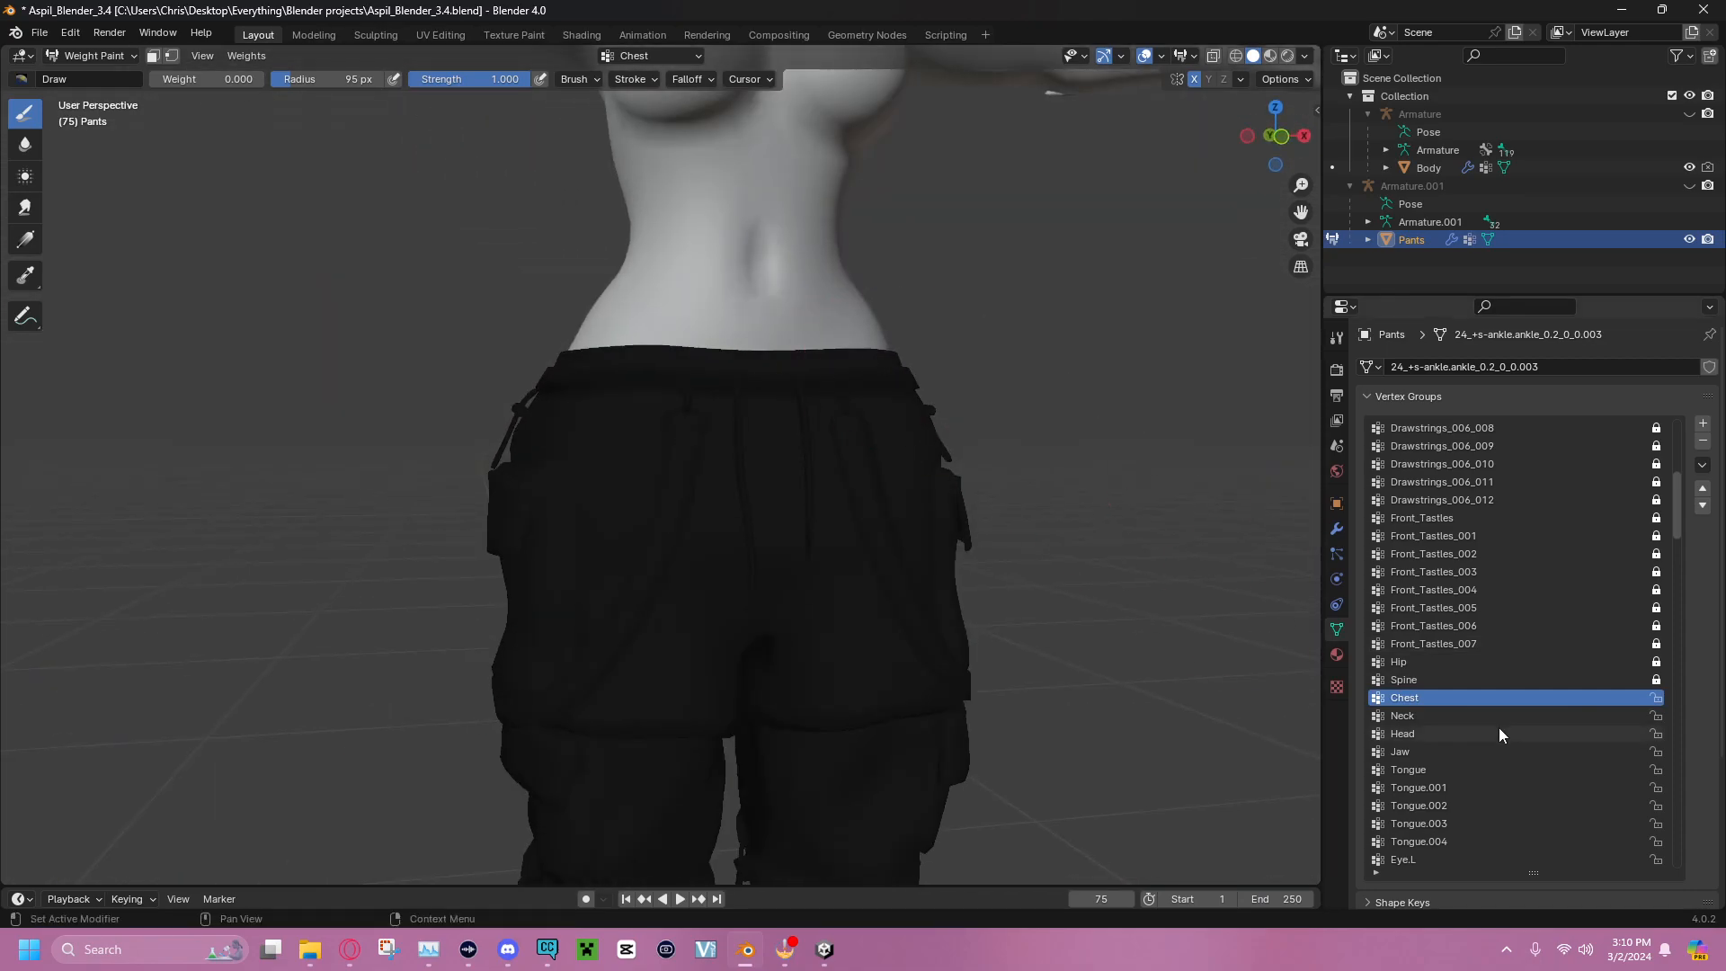
scroll(1454, 713, down, 5)
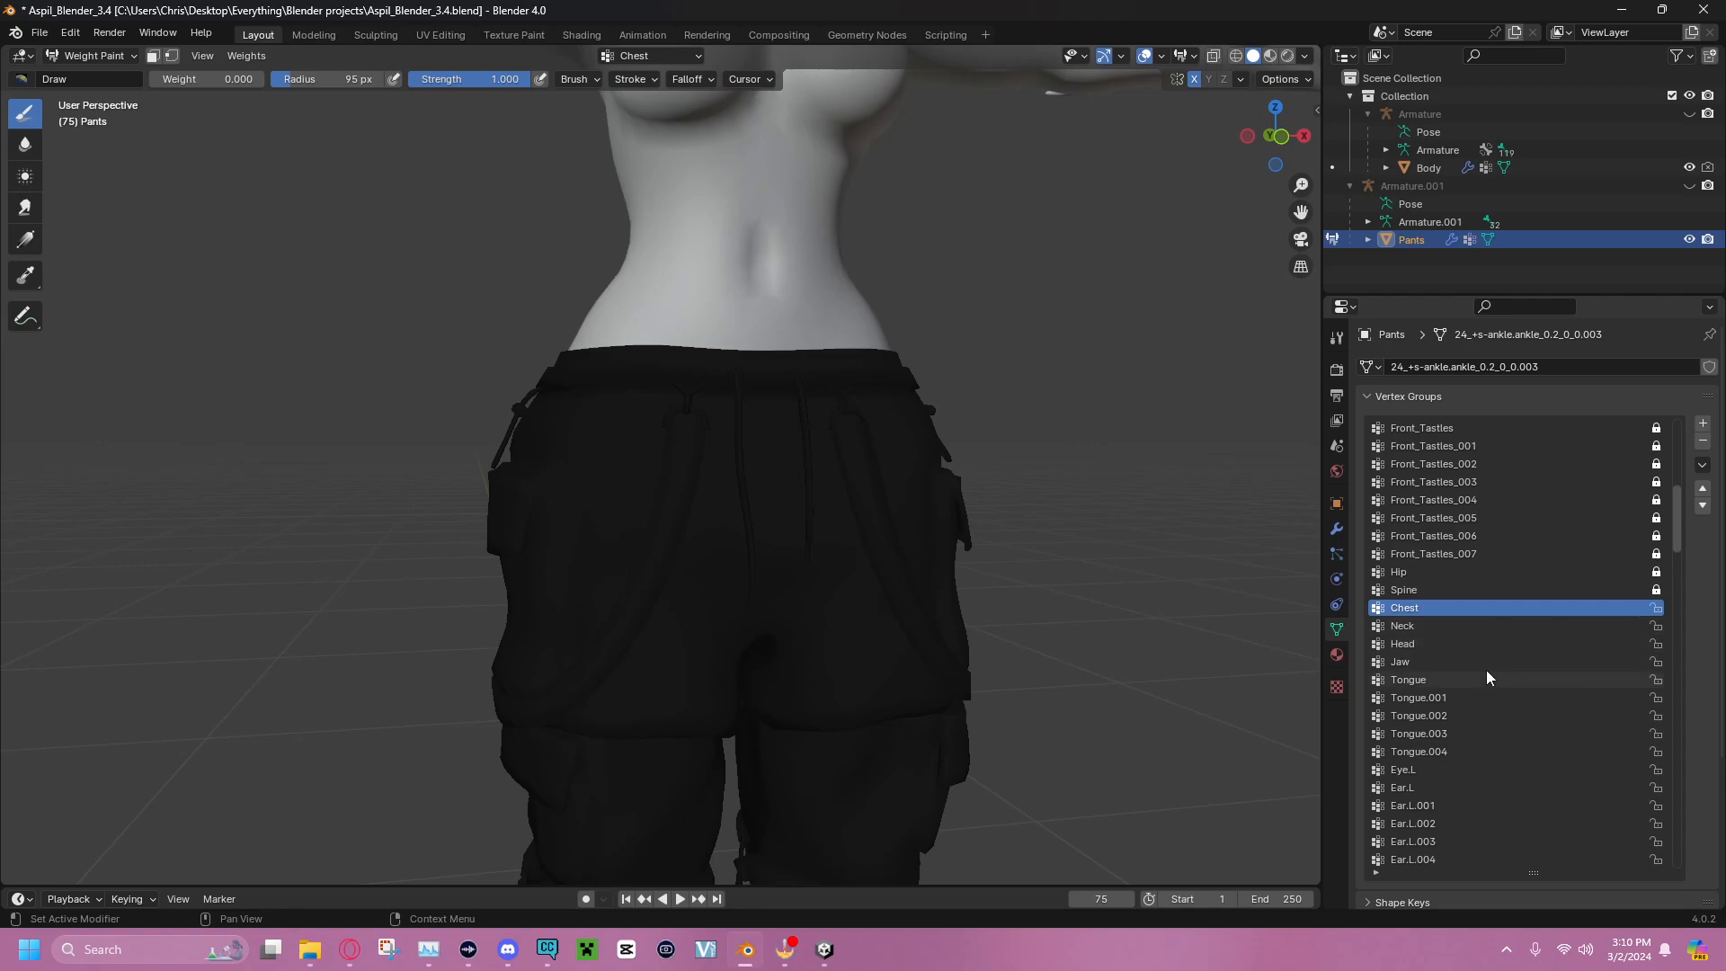
click(1416, 680)
scroll(1432, 704, down, 12)
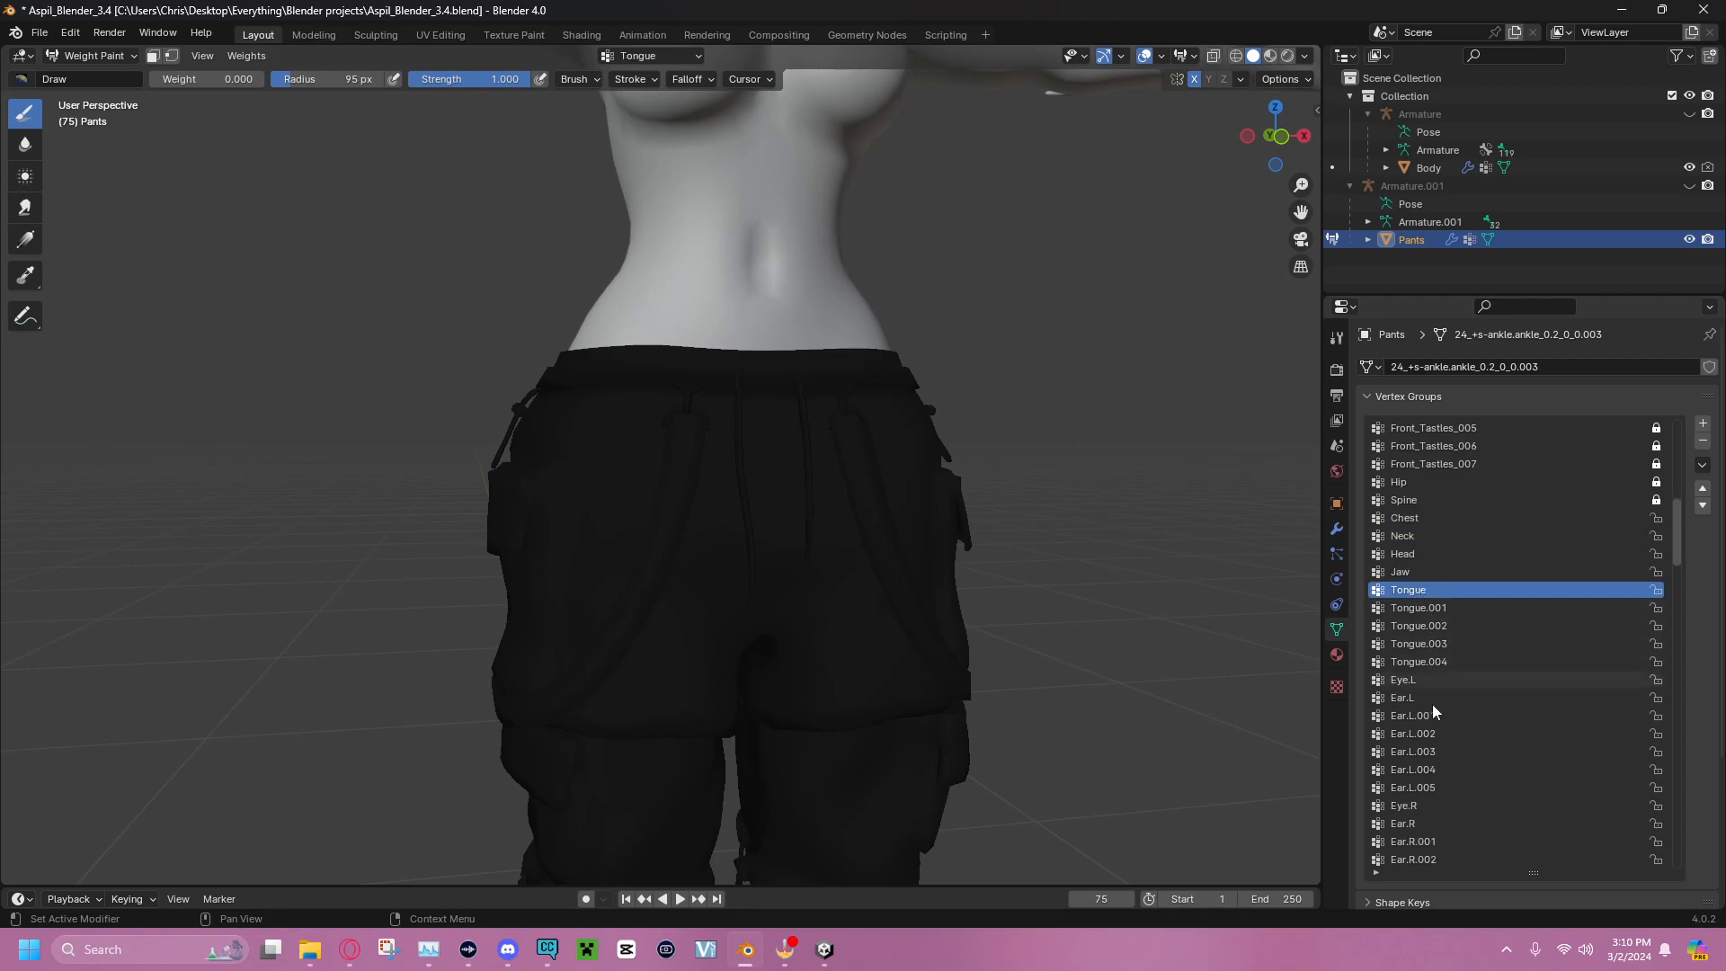
scroll(1433, 704, down, 7)
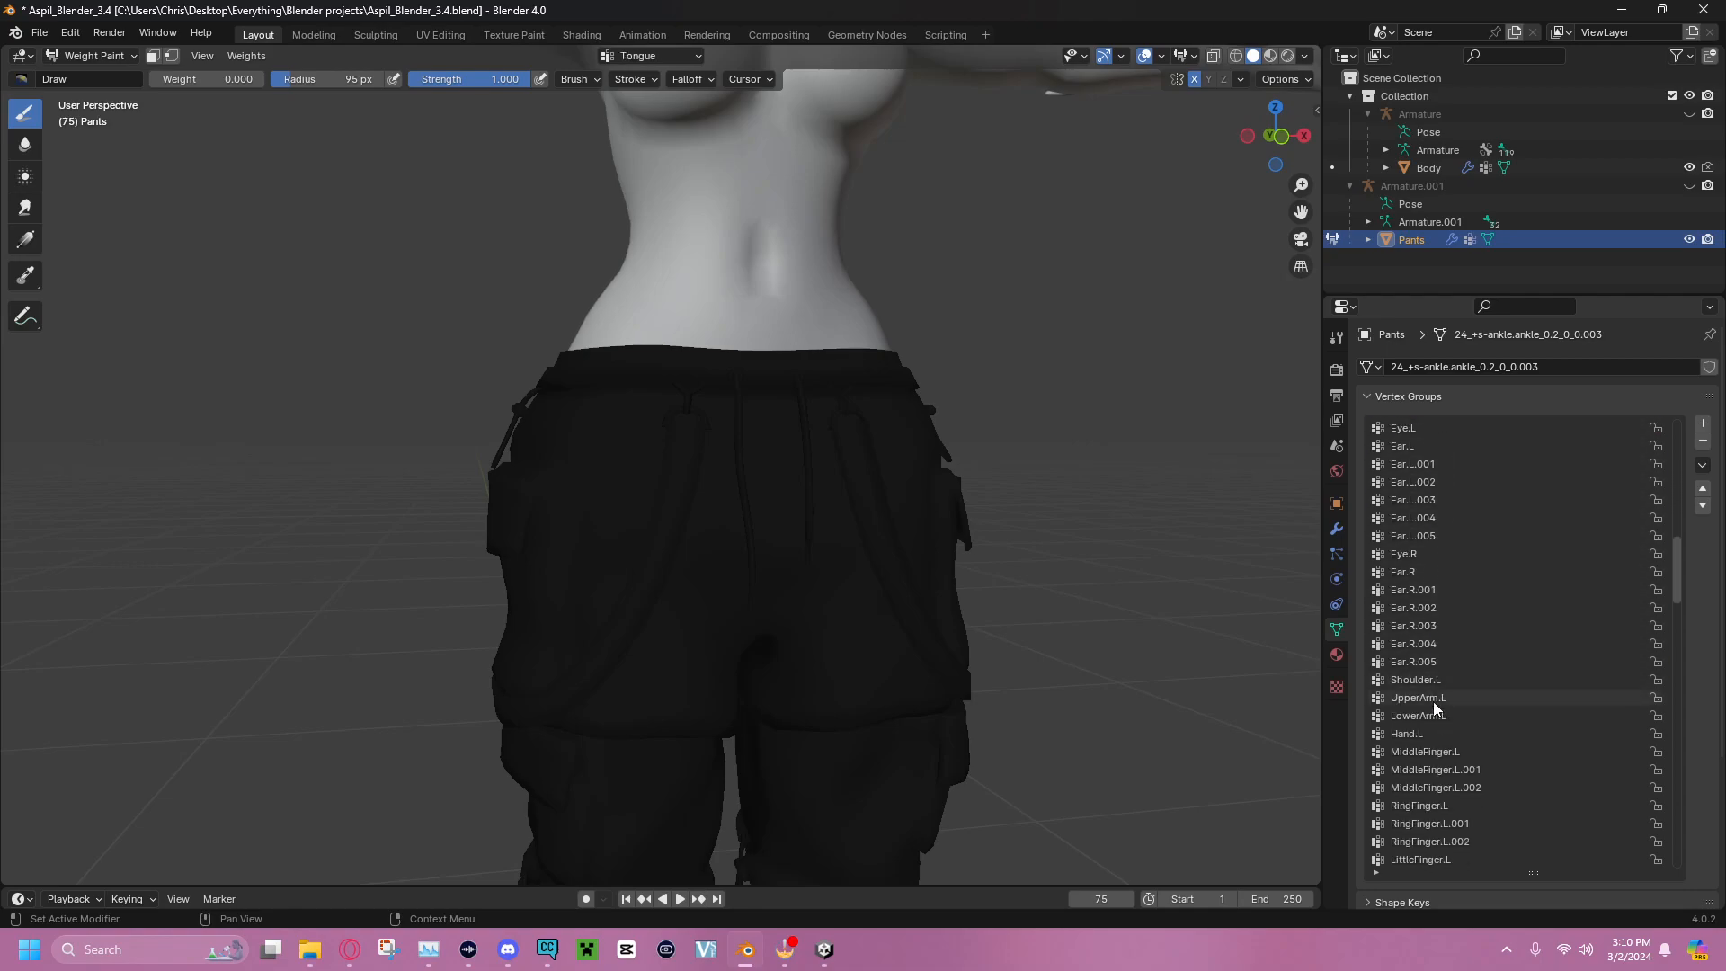
click(1433, 701)
middle_drag(507, 484, 430, 490)
scroll(1429, 768, down, 7)
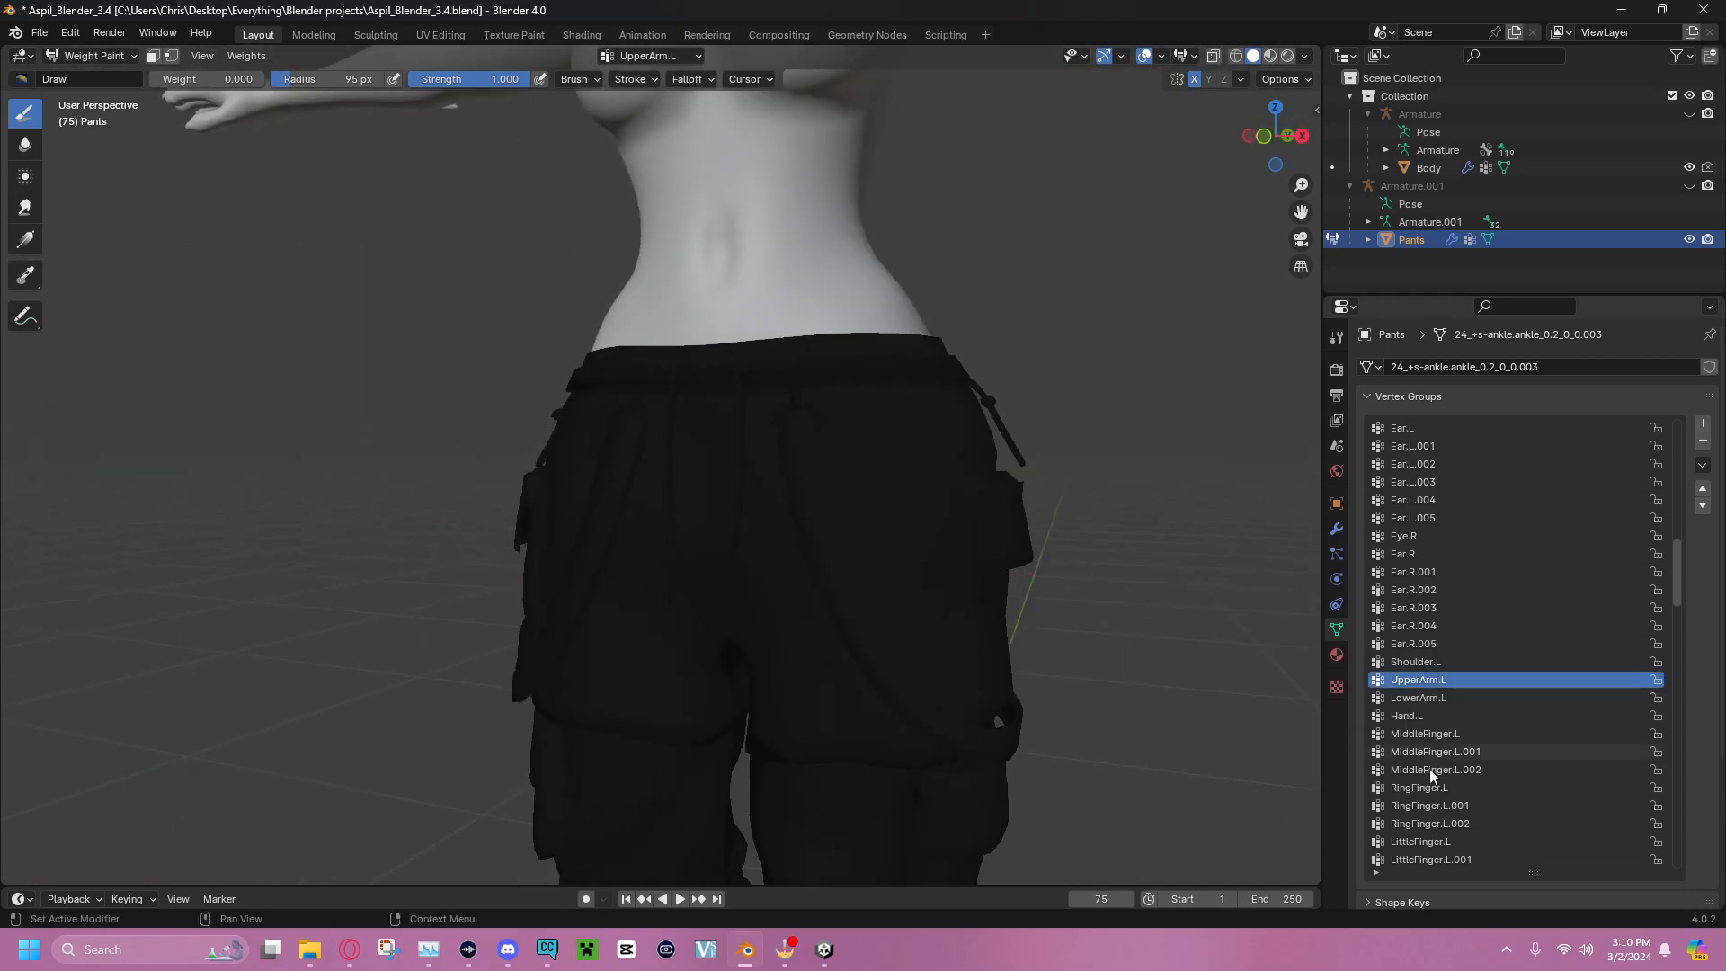
scroll(1432, 747, down, 13)
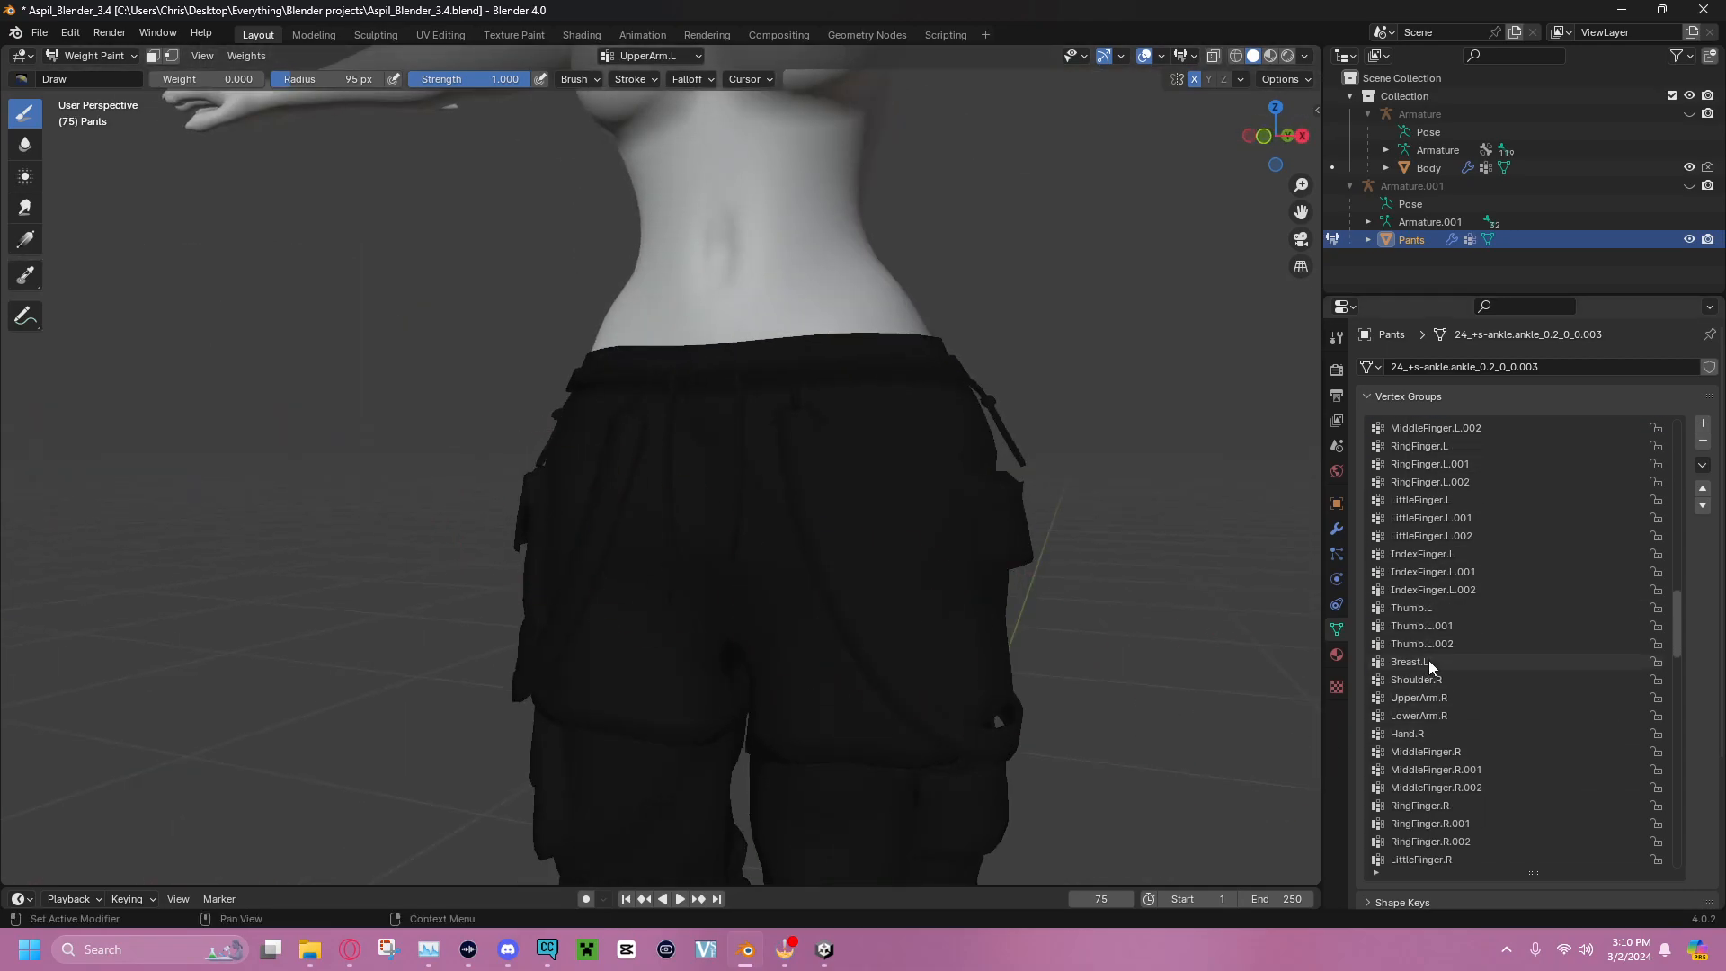
scroll(1429, 666, down, 14)
scroll(1428, 681, down, 4)
Check the UpperLeg.L and LowerLeg.L weights and lock both vertex groups
click(1433, 713)
middle_drag(1173, 643, 1010, 487)
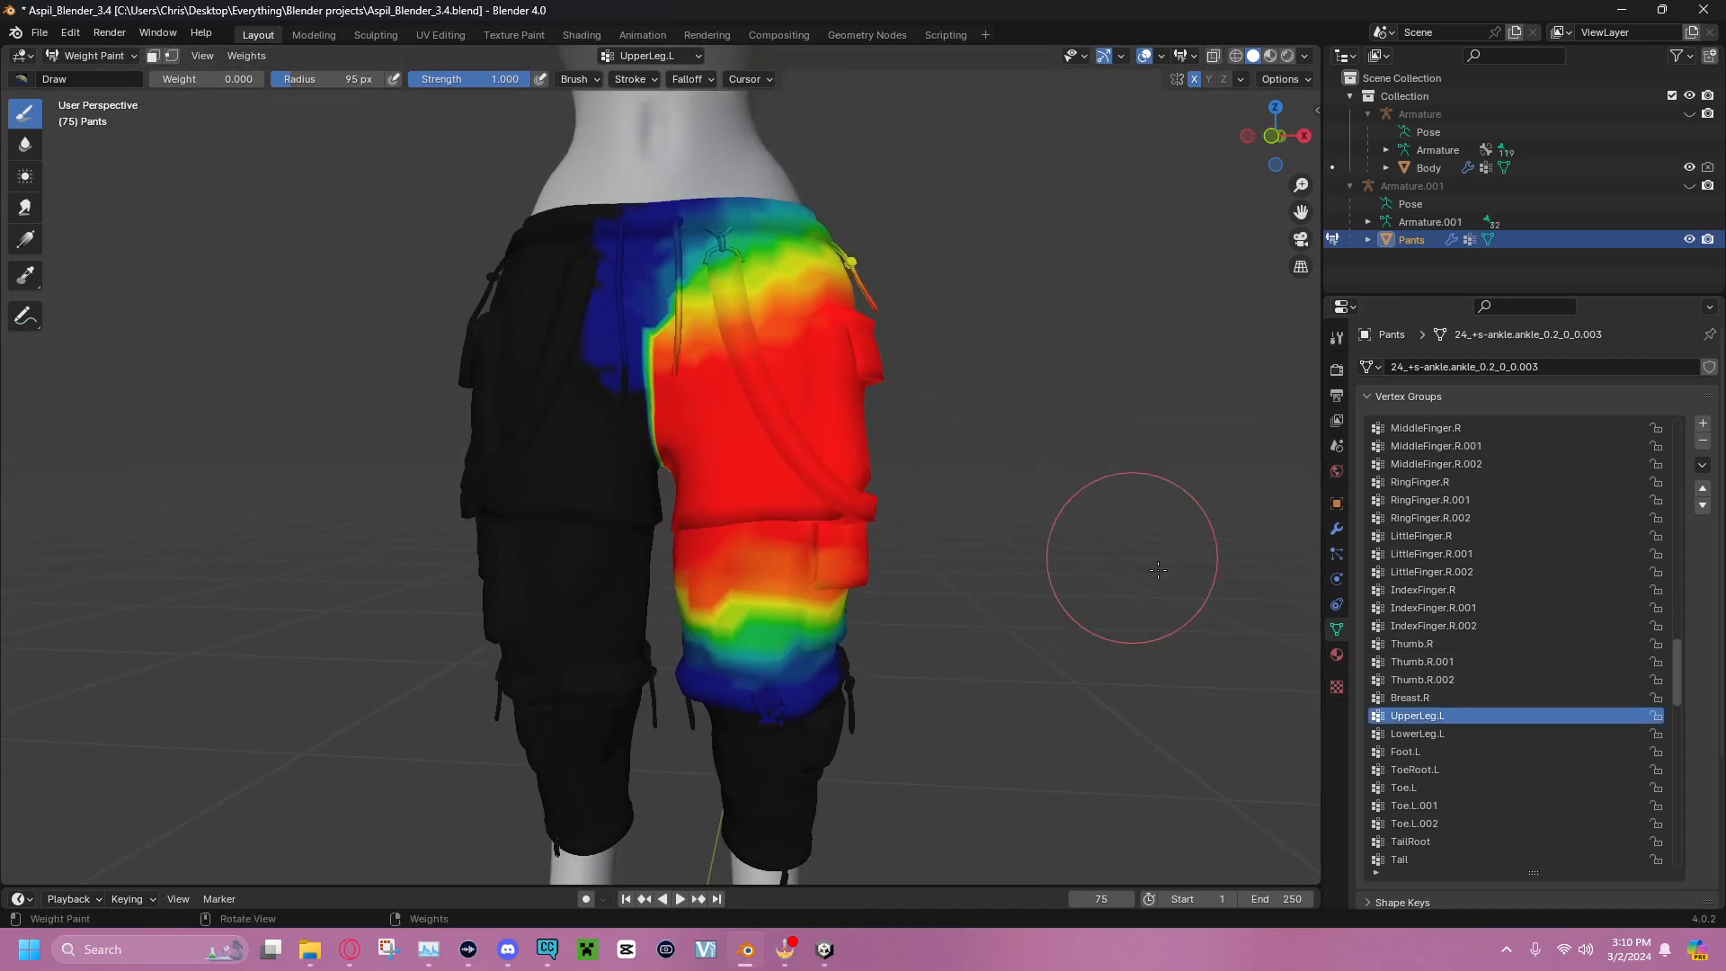
click(1656, 717)
click(1609, 733)
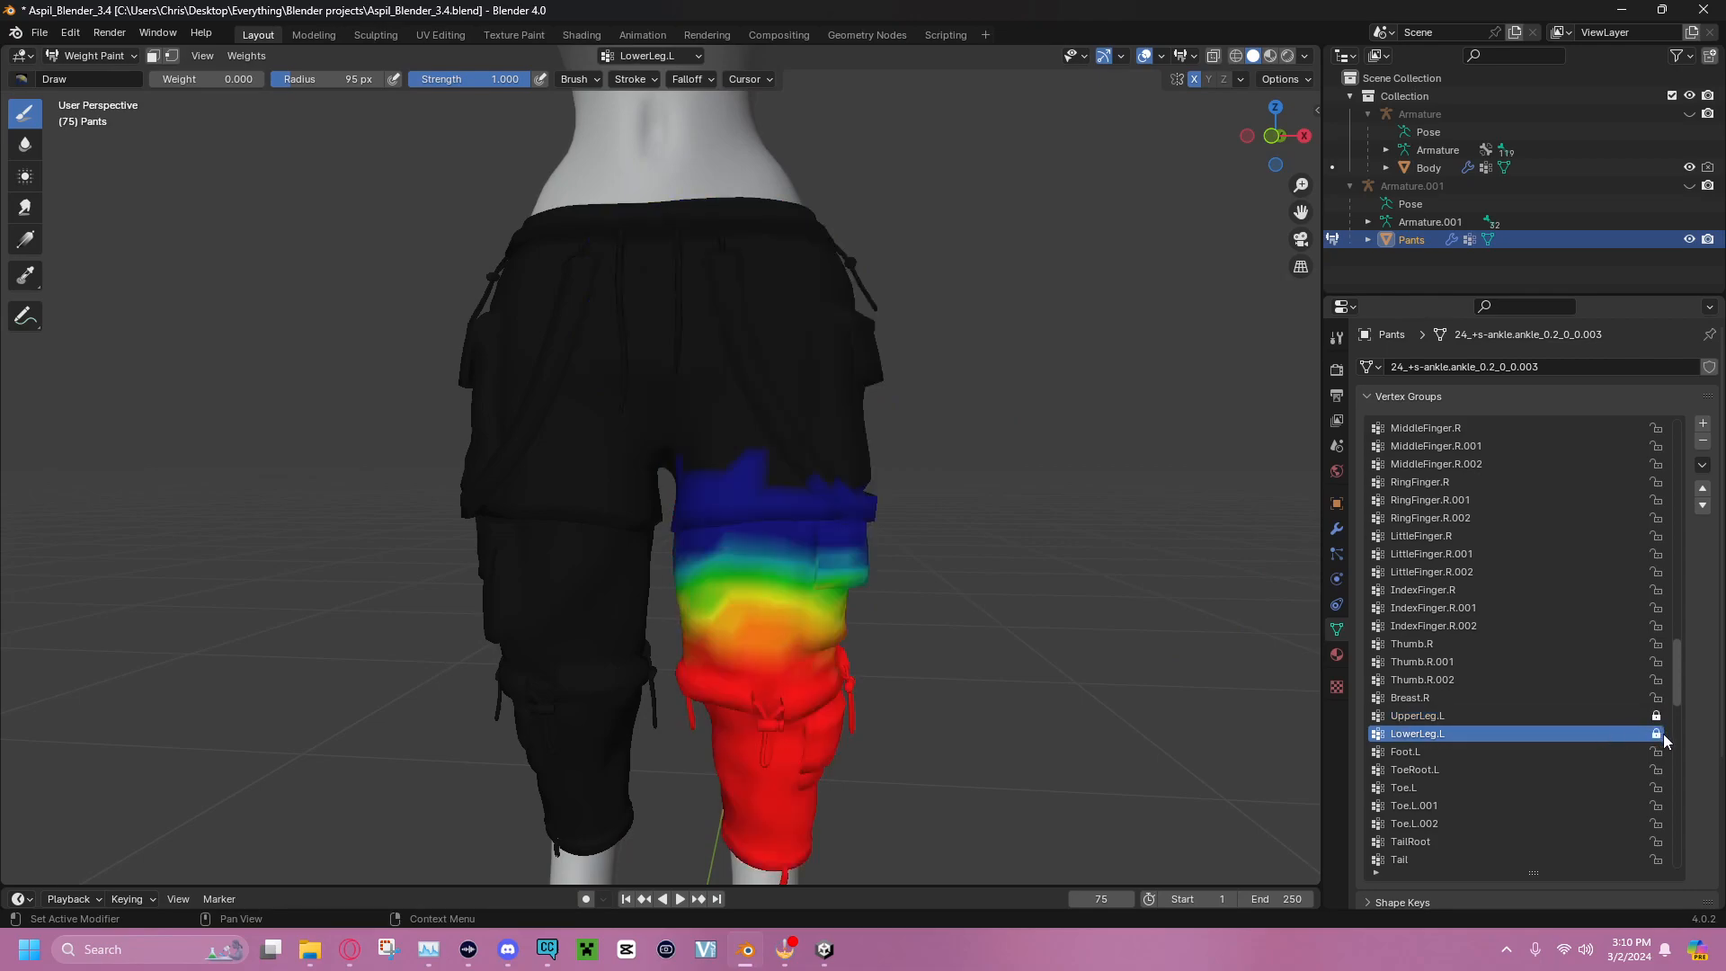
Examine the Foot.L and Tail vertex groups for weights around the left ankle and the back of the waistband
click(1551, 754)
shift+middle_drag(955, 718, 944, 371)
shift+middle_drag(1114, 450, 1193, 591)
scroll(1427, 772, down, 5)
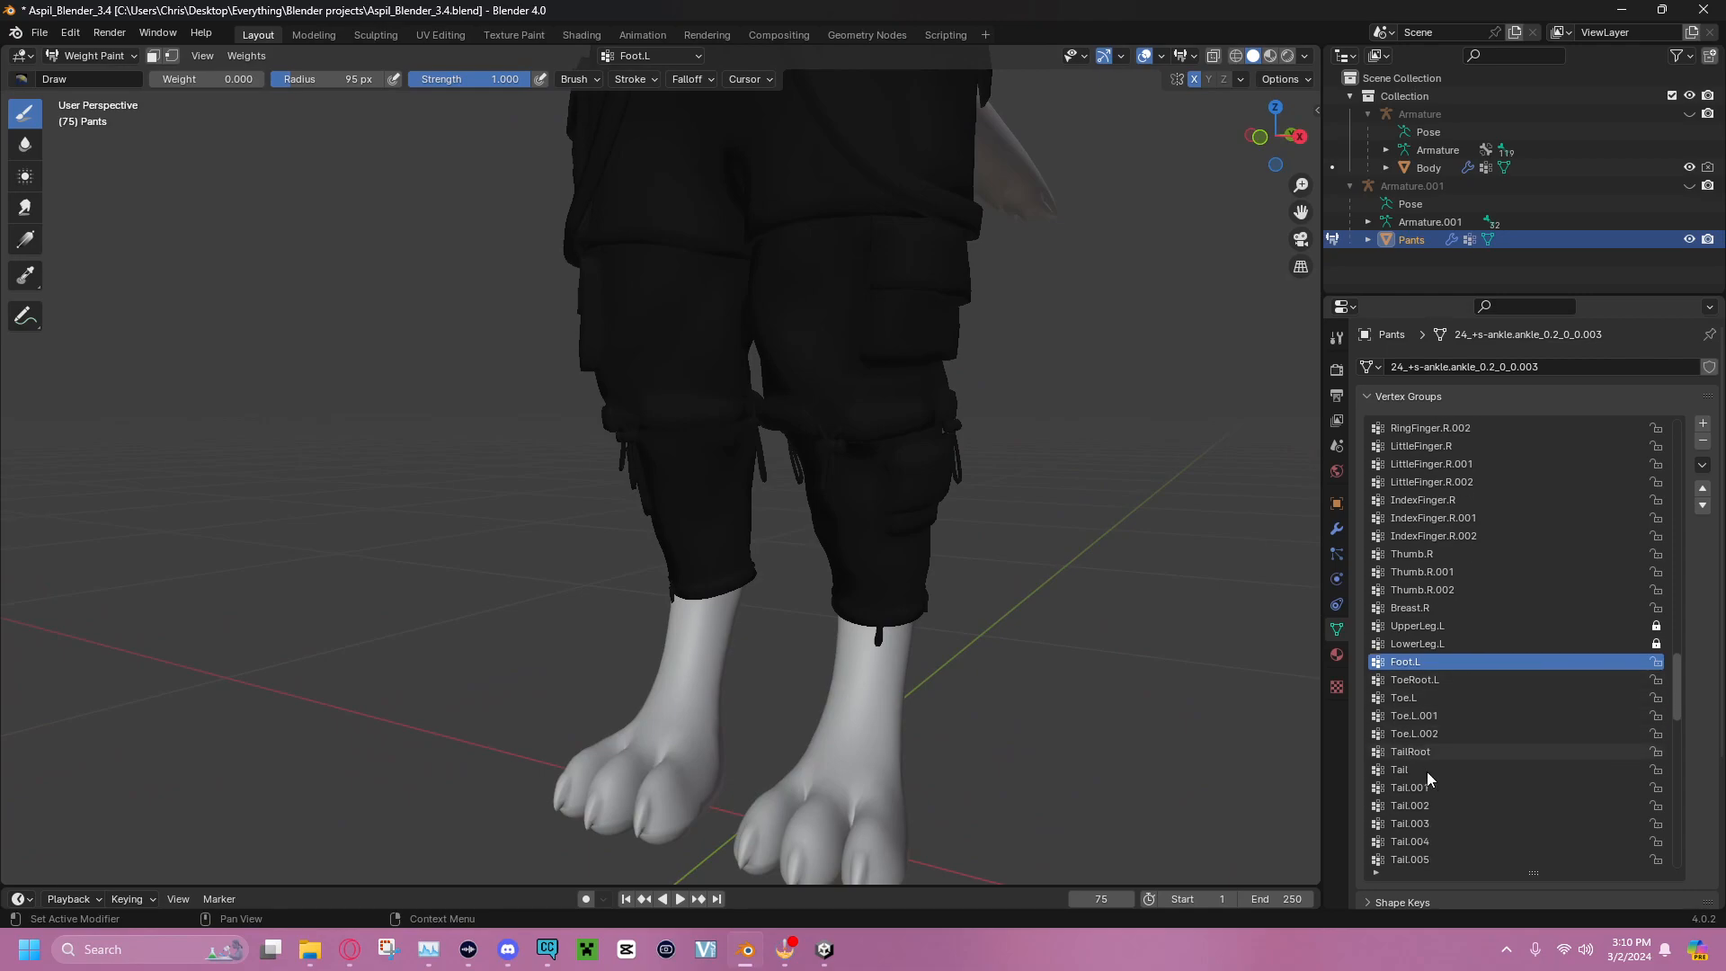
scroll(1426, 758, down, 1)
middle_drag(1117, 665, 771, 539)
shift+middle_drag(752, 445, 821, 582)
scroll(821, 582, up, 1)
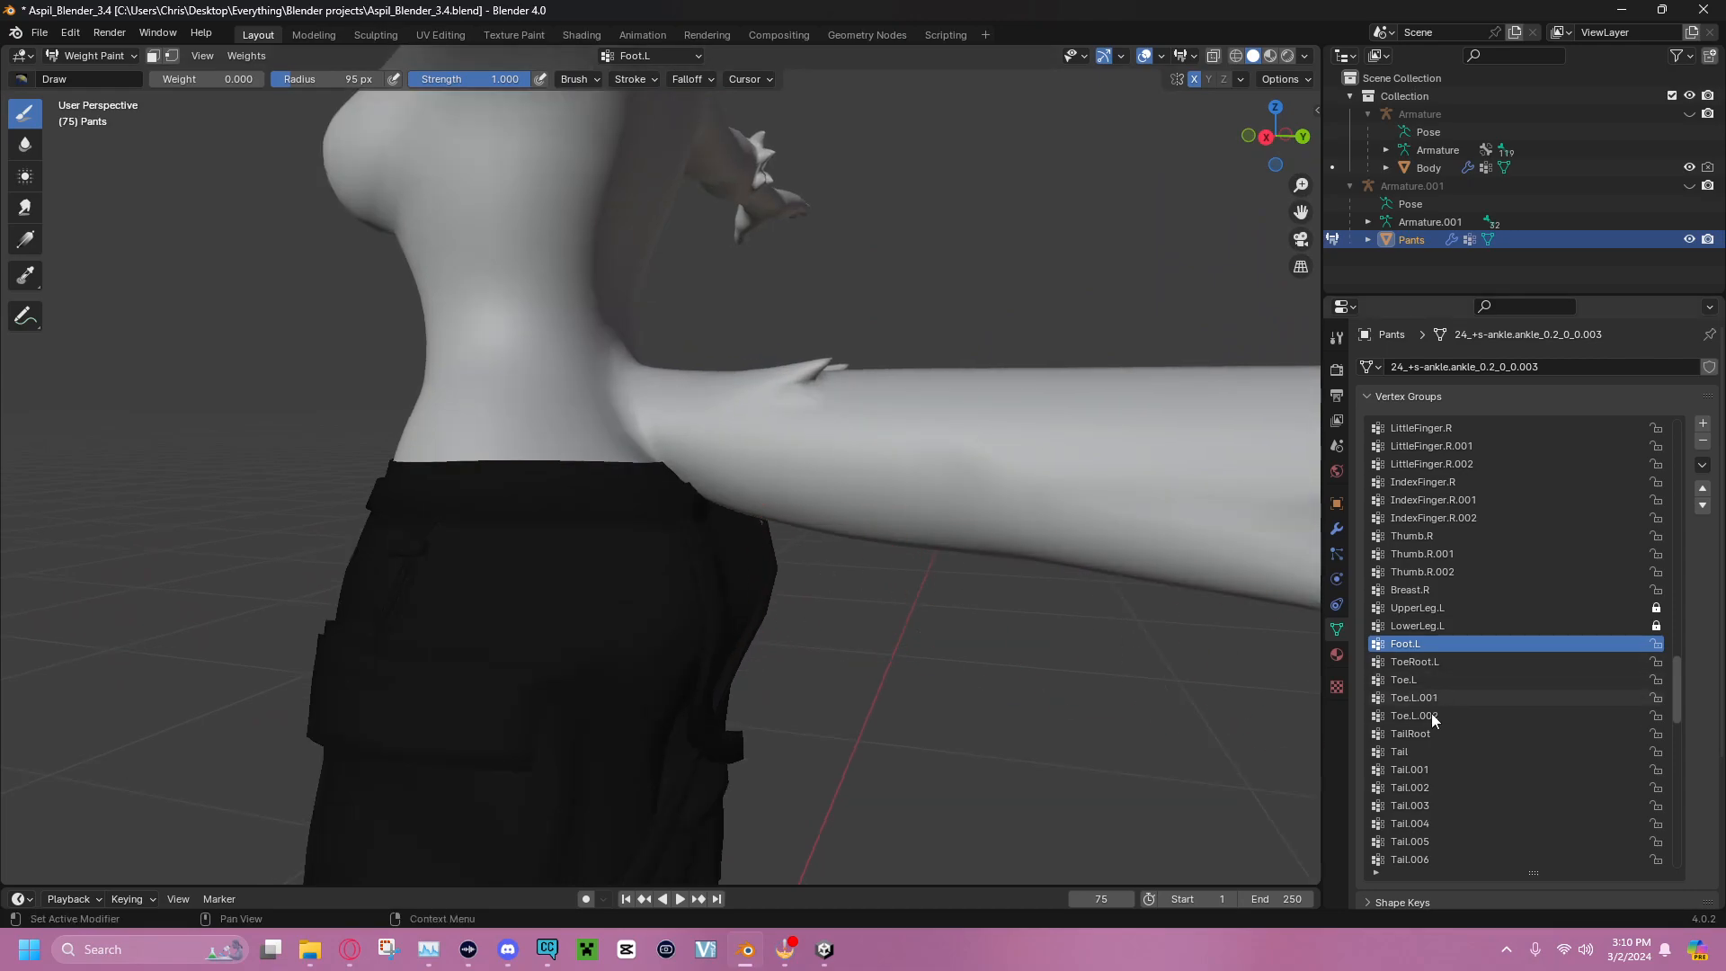
click(1428, 751)
mouse_move(899, 585)
middle_down()
mouse_move(748, 558)
mouse_move(503, 575)
mouse_move(733, 557)
mouse_move(629, 548)
mouse_move(692, 495)
mouse_move(665, 531)
mouse_move(636, 521)
mouse_move(878, 559)
mouse_move(1016, 652)
mouse_move(929, 604)
middle_up()
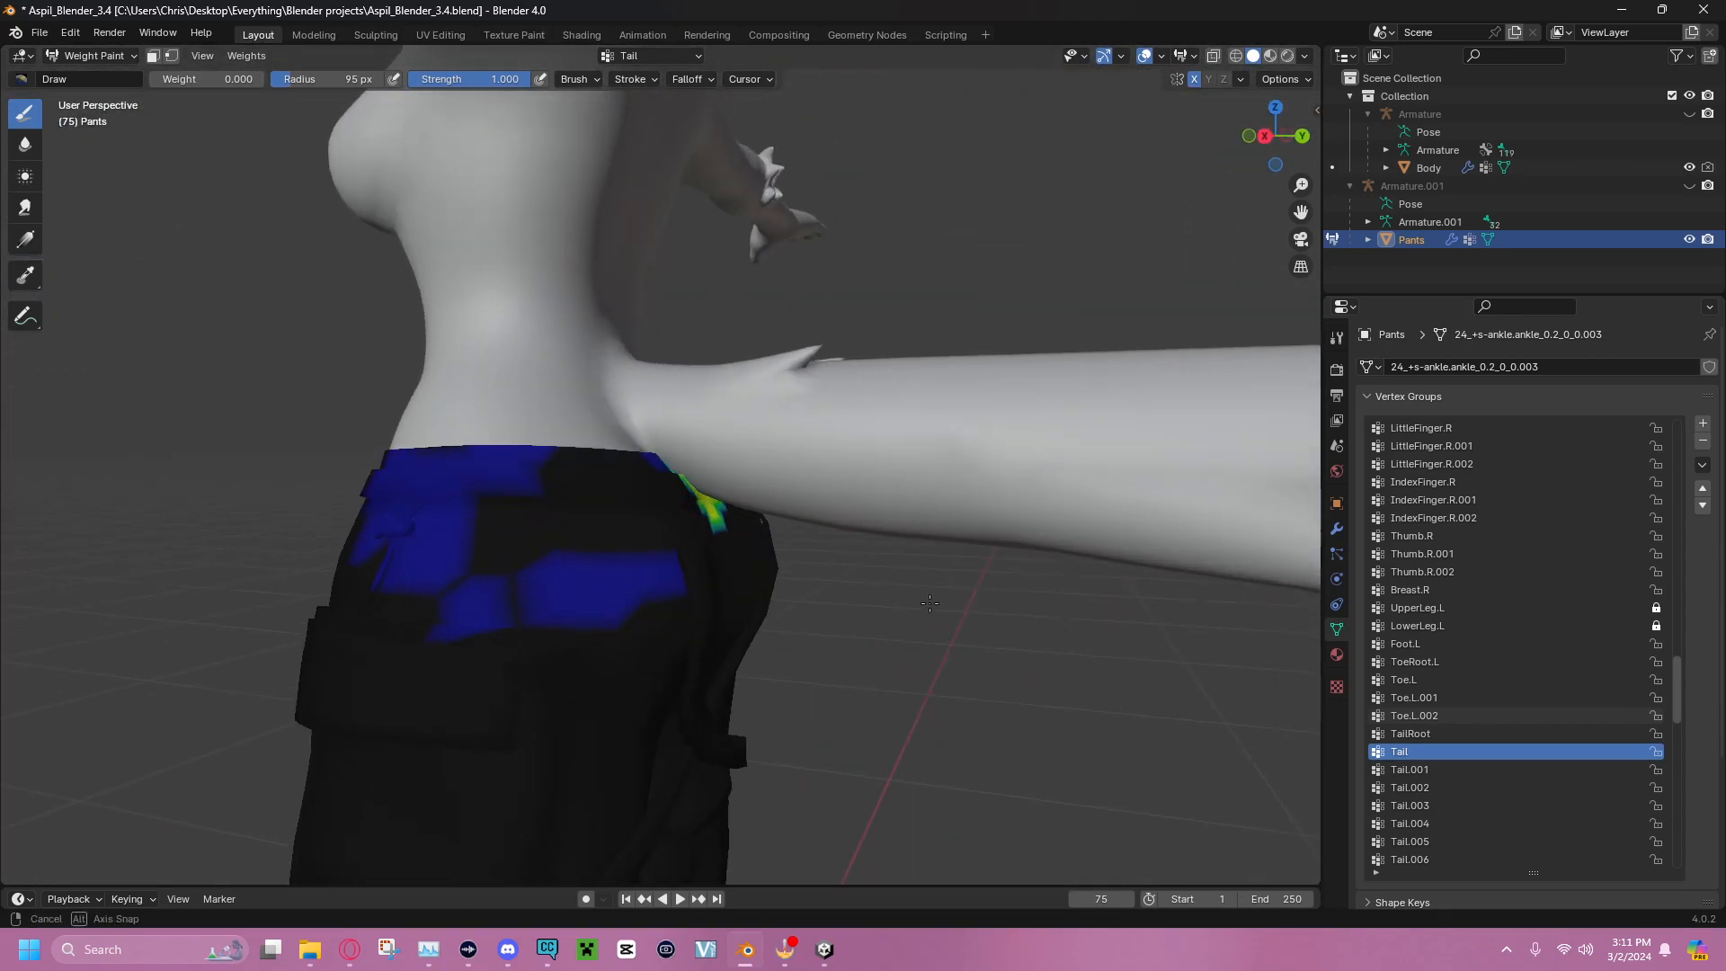
scroll(1498, 773, down, 12)
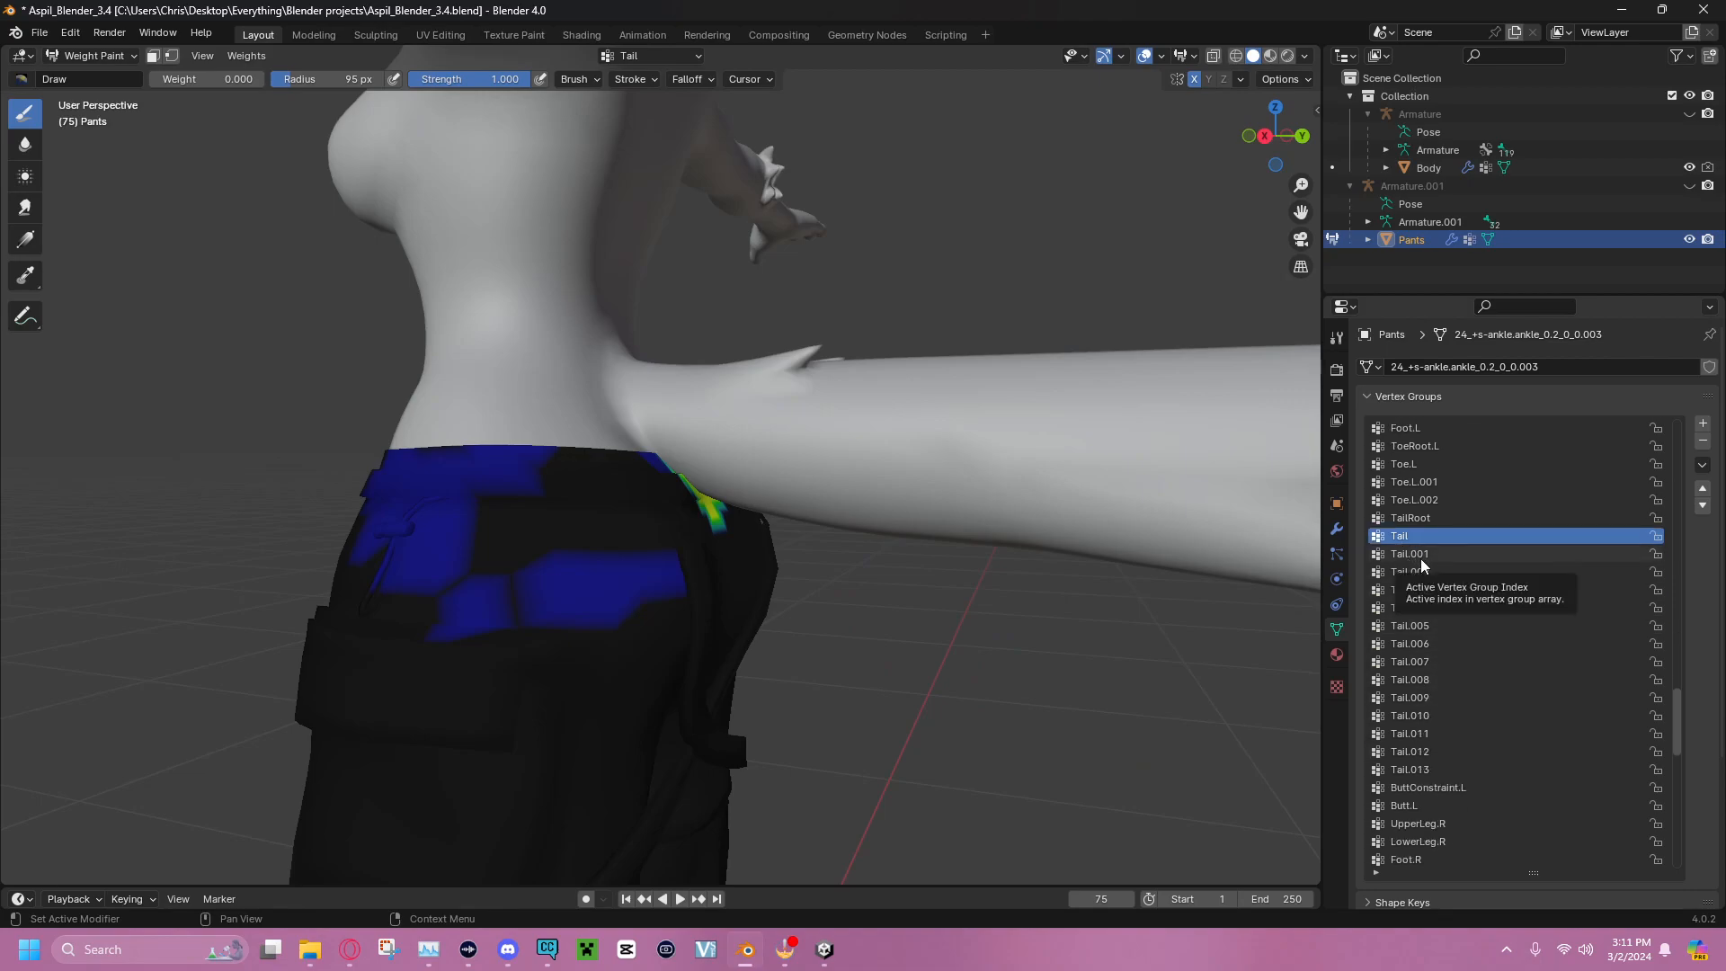
scroll(1461, 673, down, 5)
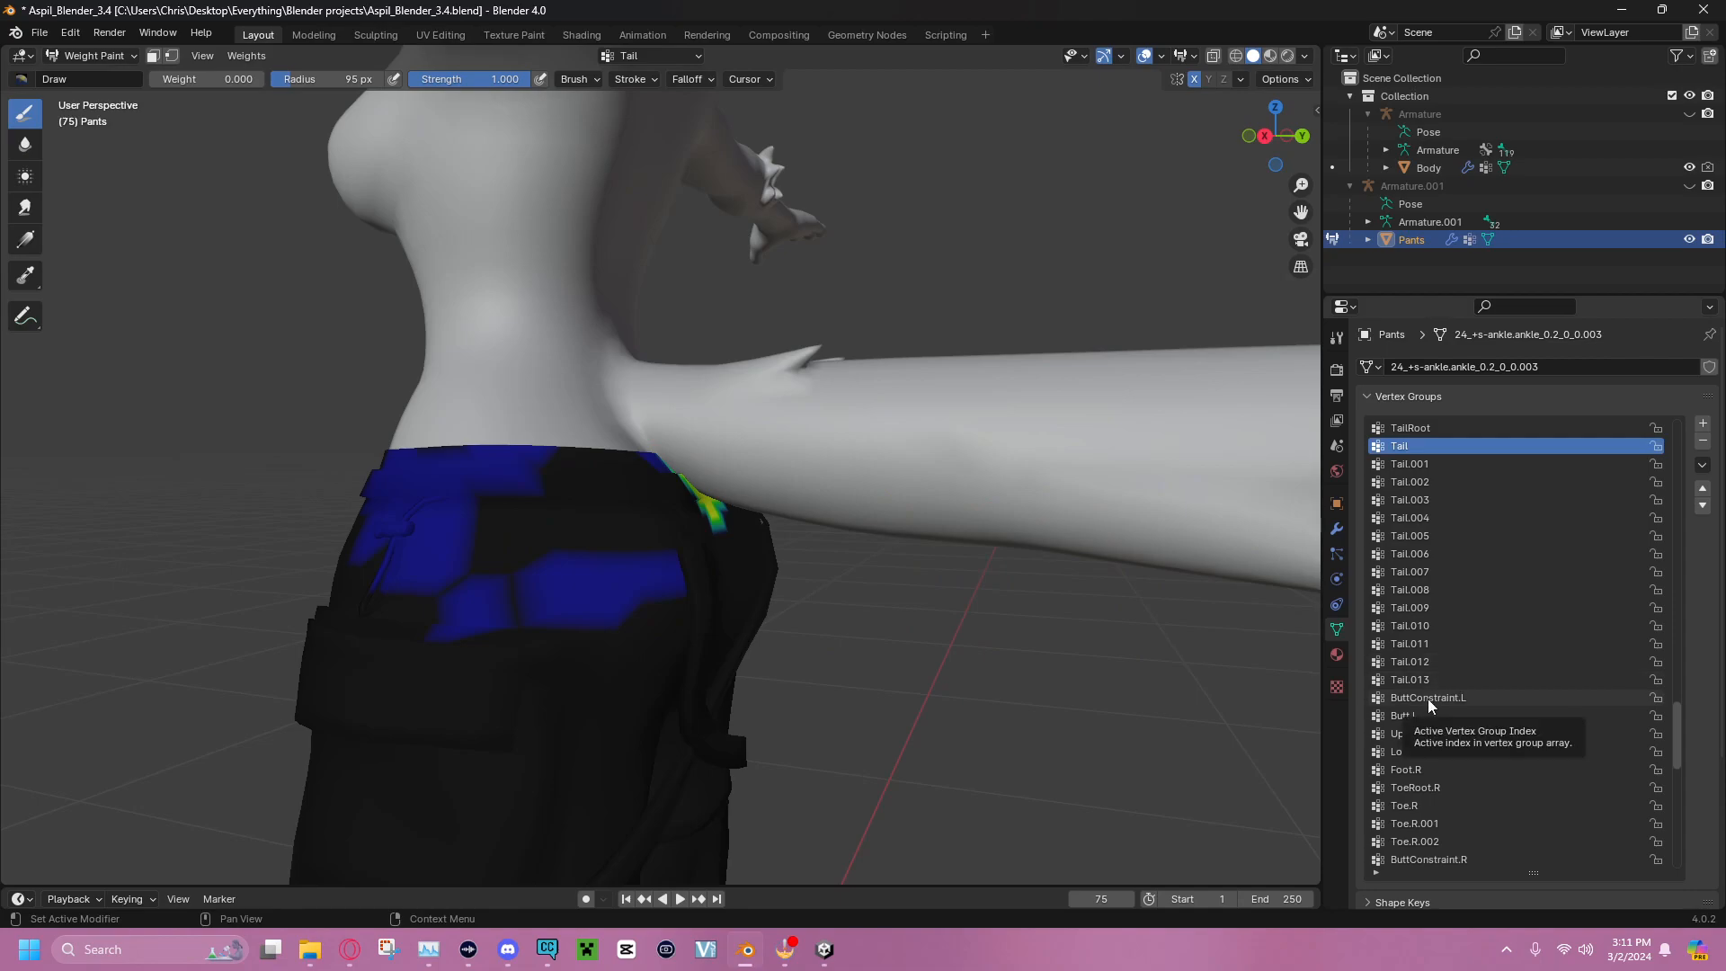
Check the ButtConstraint.L and Butt.L weights and lock the Butt.L vertex group
click(1428, 698)
middle_drag(989, 584, 1666, 710)
click(1422, 713)
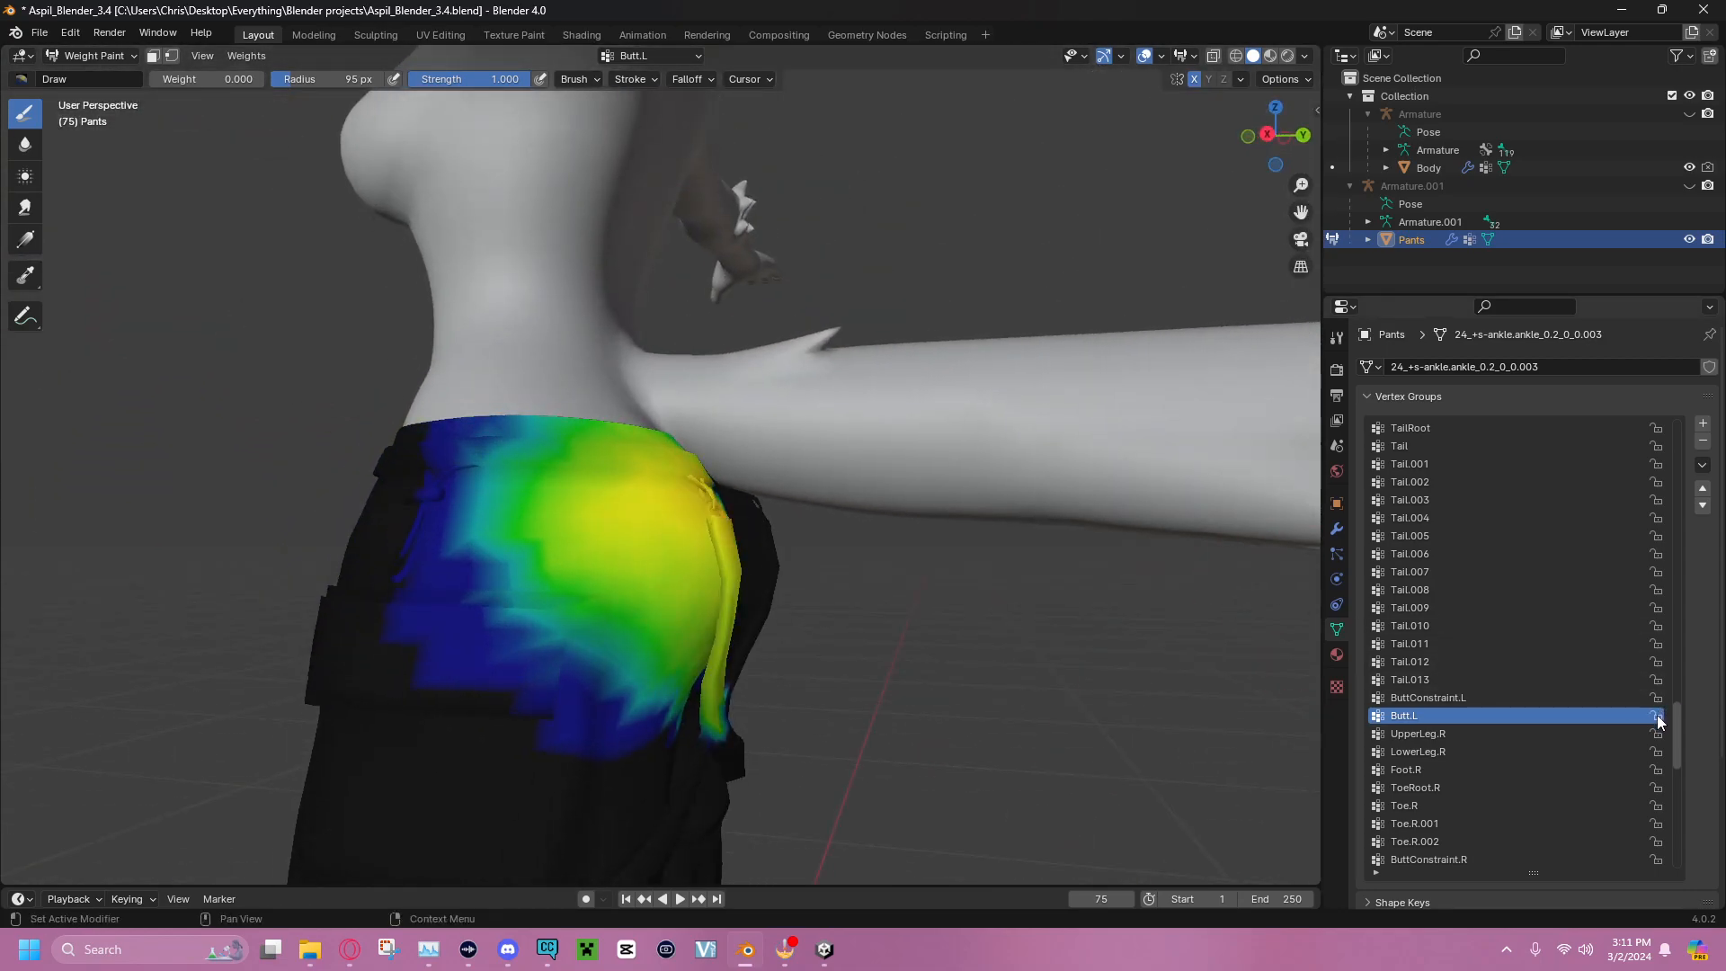
Check the UpperLeg.R and LowerLeg.R weights and lock both vertex groups
click(1487, 739)
middle_drag(1093, 665, 935, 584)
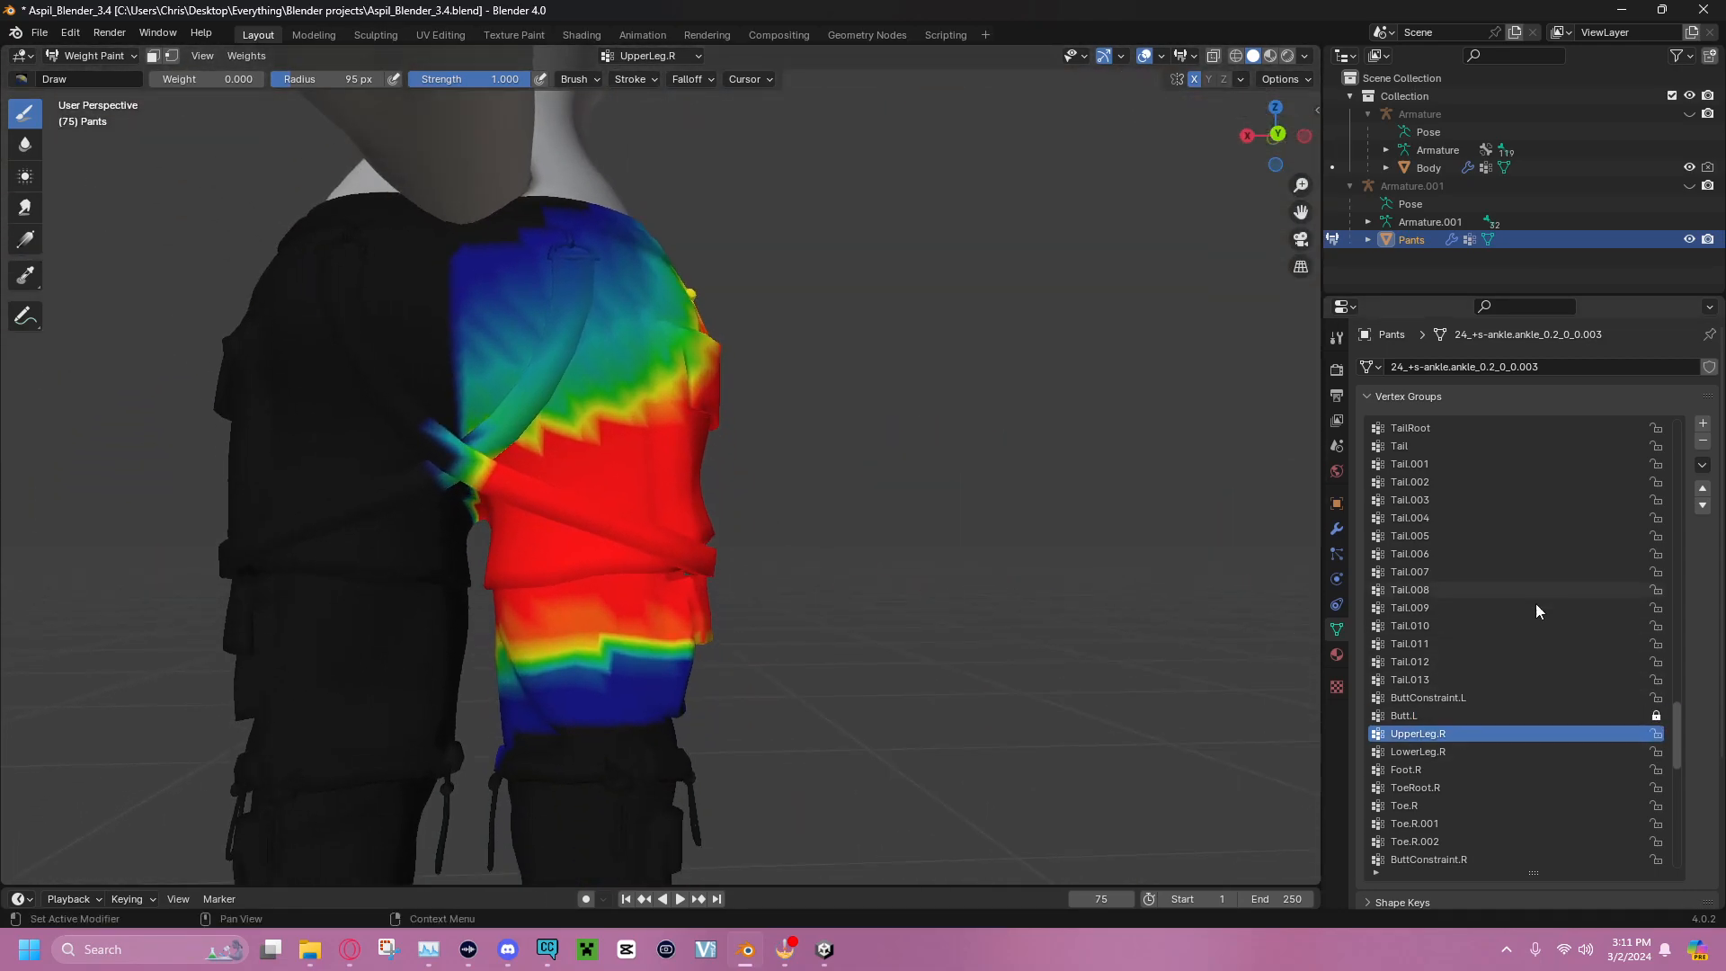
click(1633, 754)
Check the ButtConstraint.R and Butt.R weights and lock the Butt.R vertex group
scroll(1481, 791, down, 4)
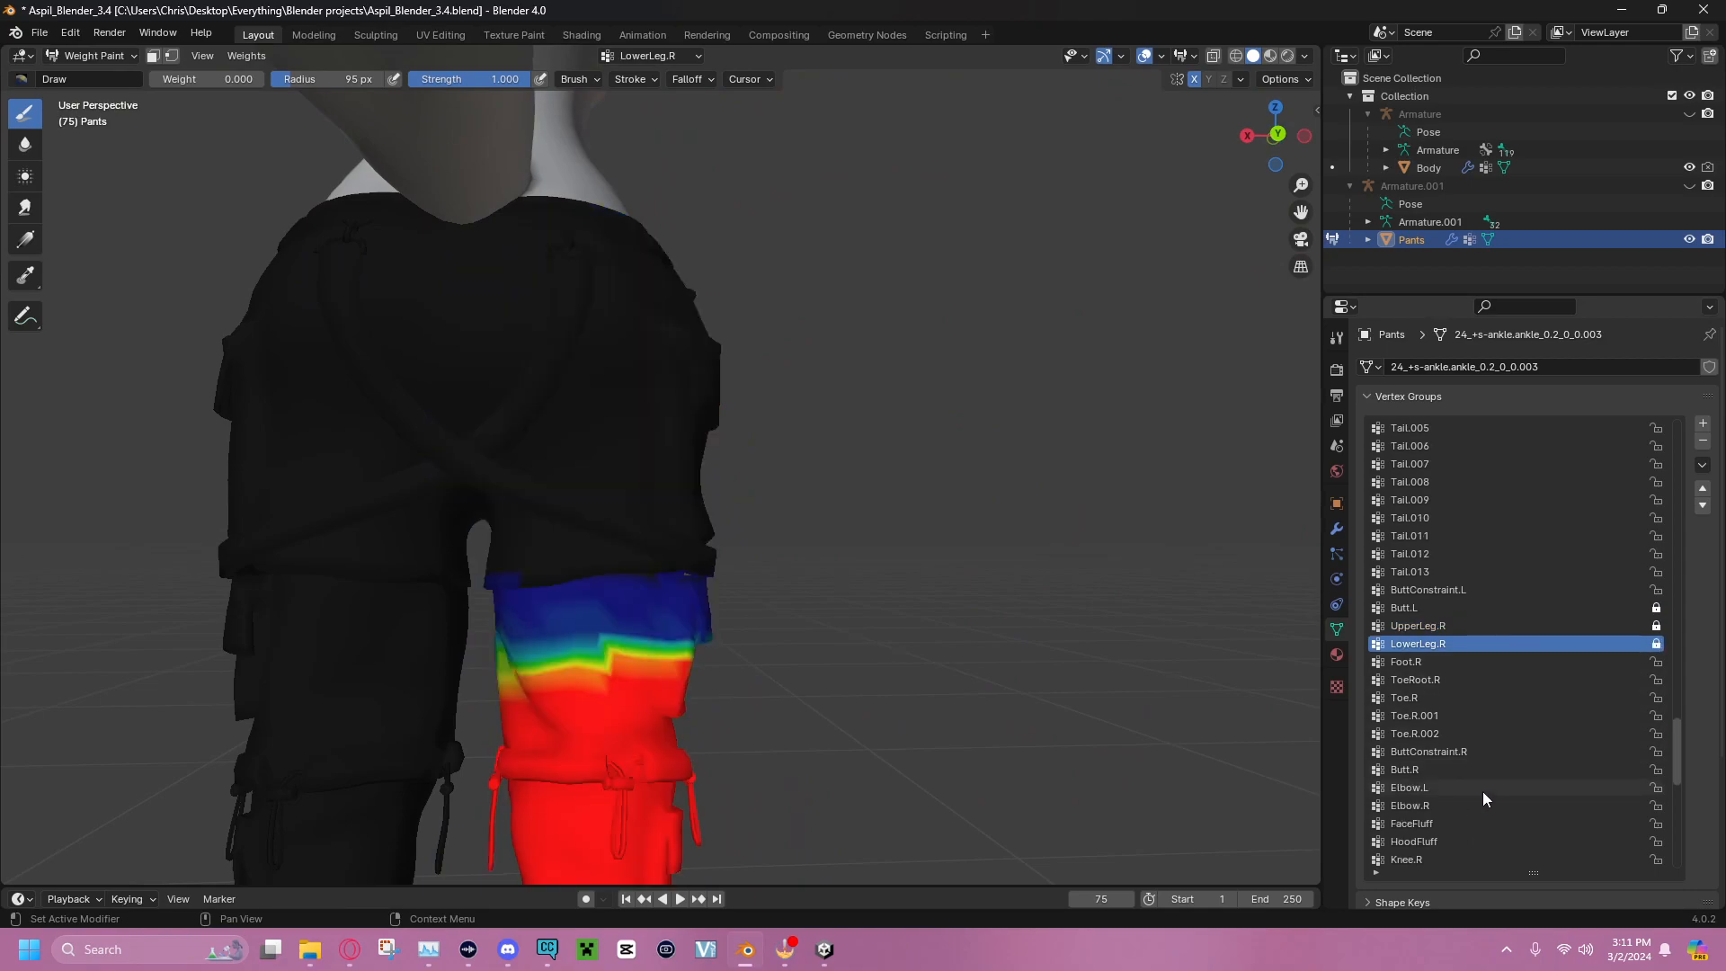
click(1422, 732)
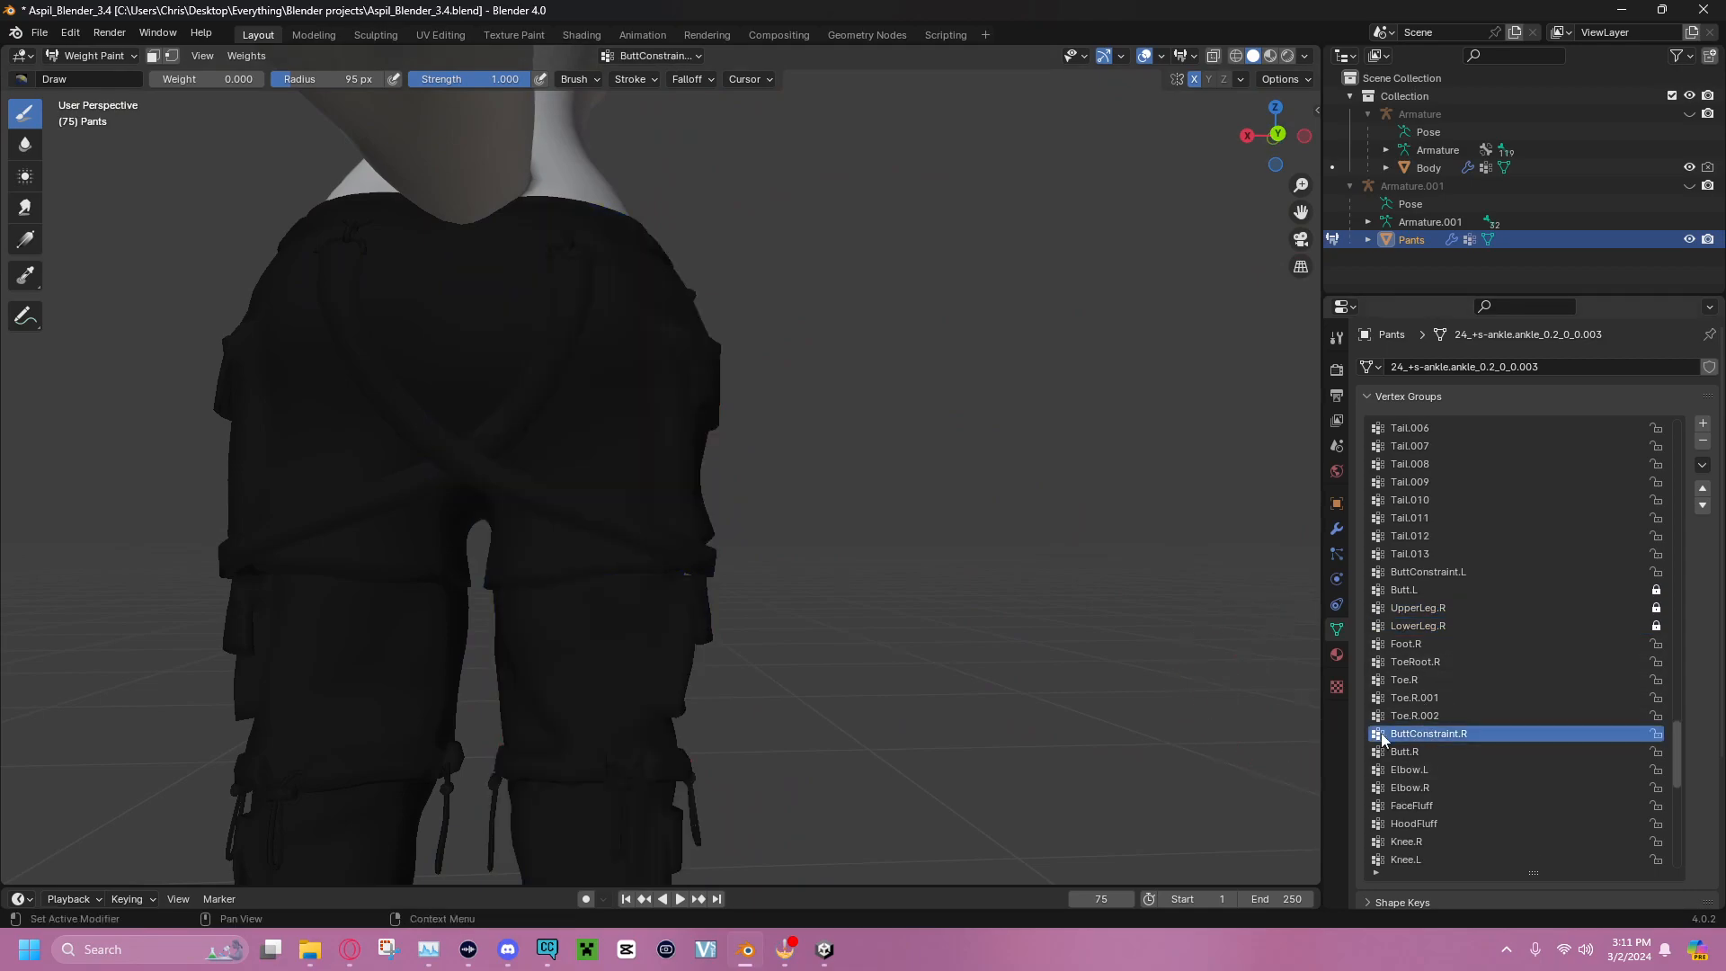
click(1451, 755)
Check the Knee.R and Knee.L weights on the pants and lock both vertex groups
scroll(1483, 773, down, 2)
click(1432, 769)
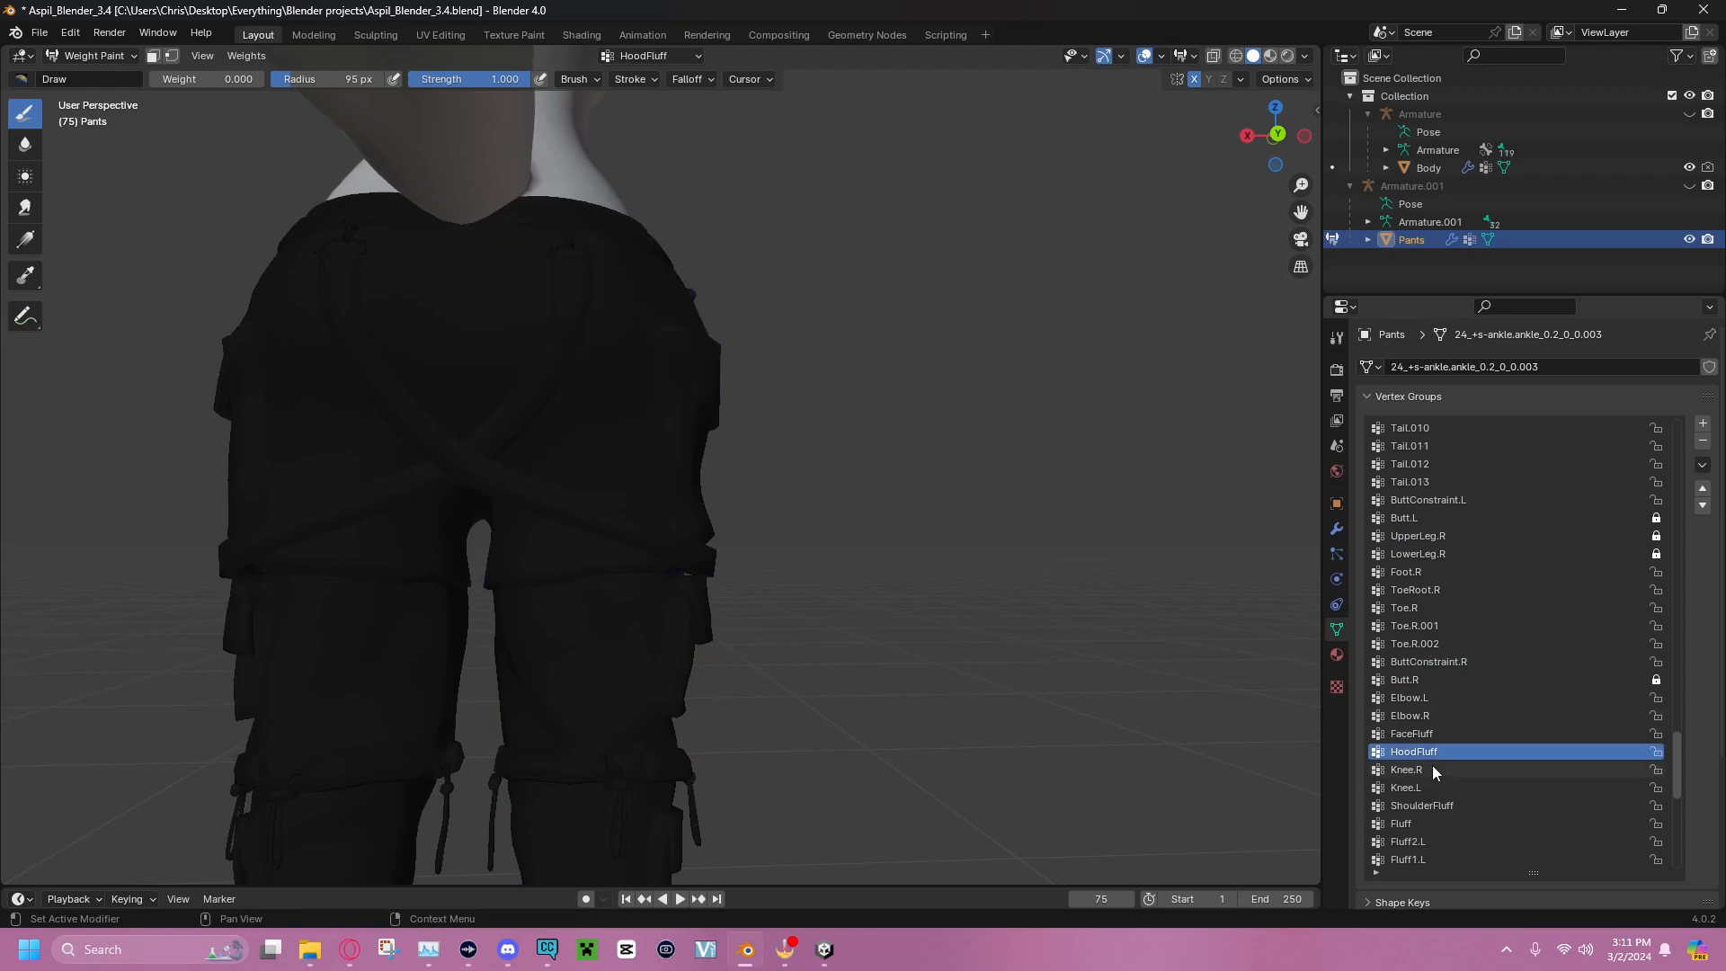
middle_drag(979, 651, 1079, 558)
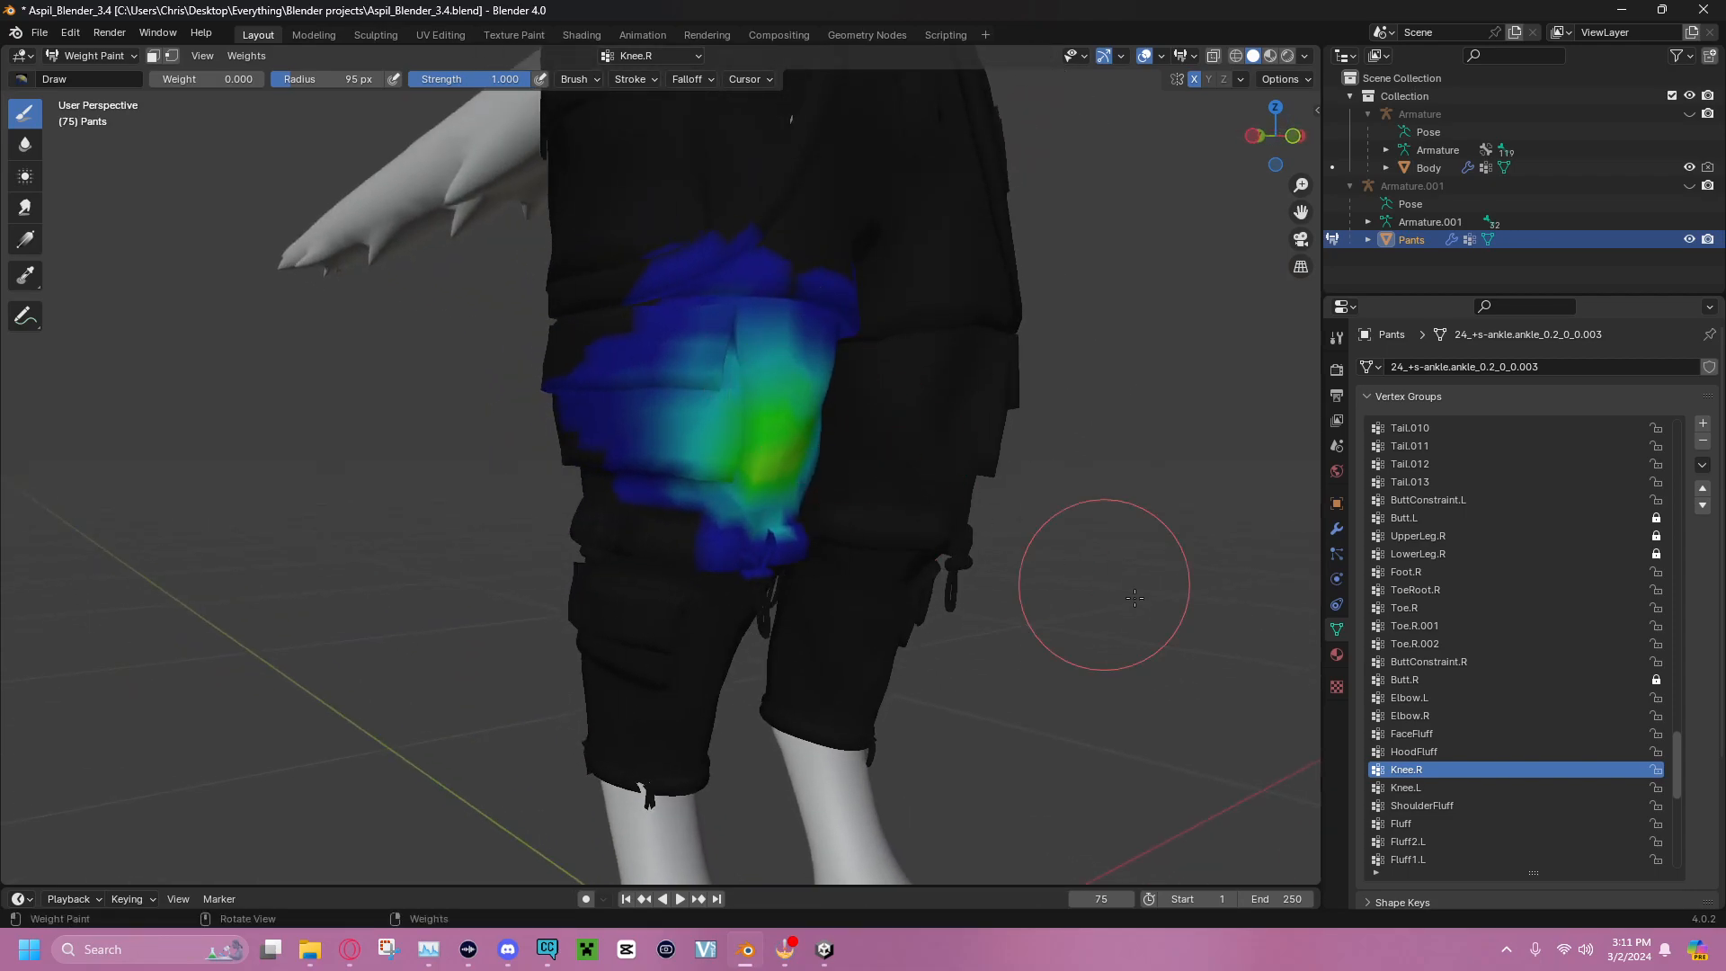
click(1657, 770)
click(1639, 789)
Look through the Fluff, Hood and hair vertex groups at the end of the list for weights on the pants
scroll(1528, 764, down, 2)
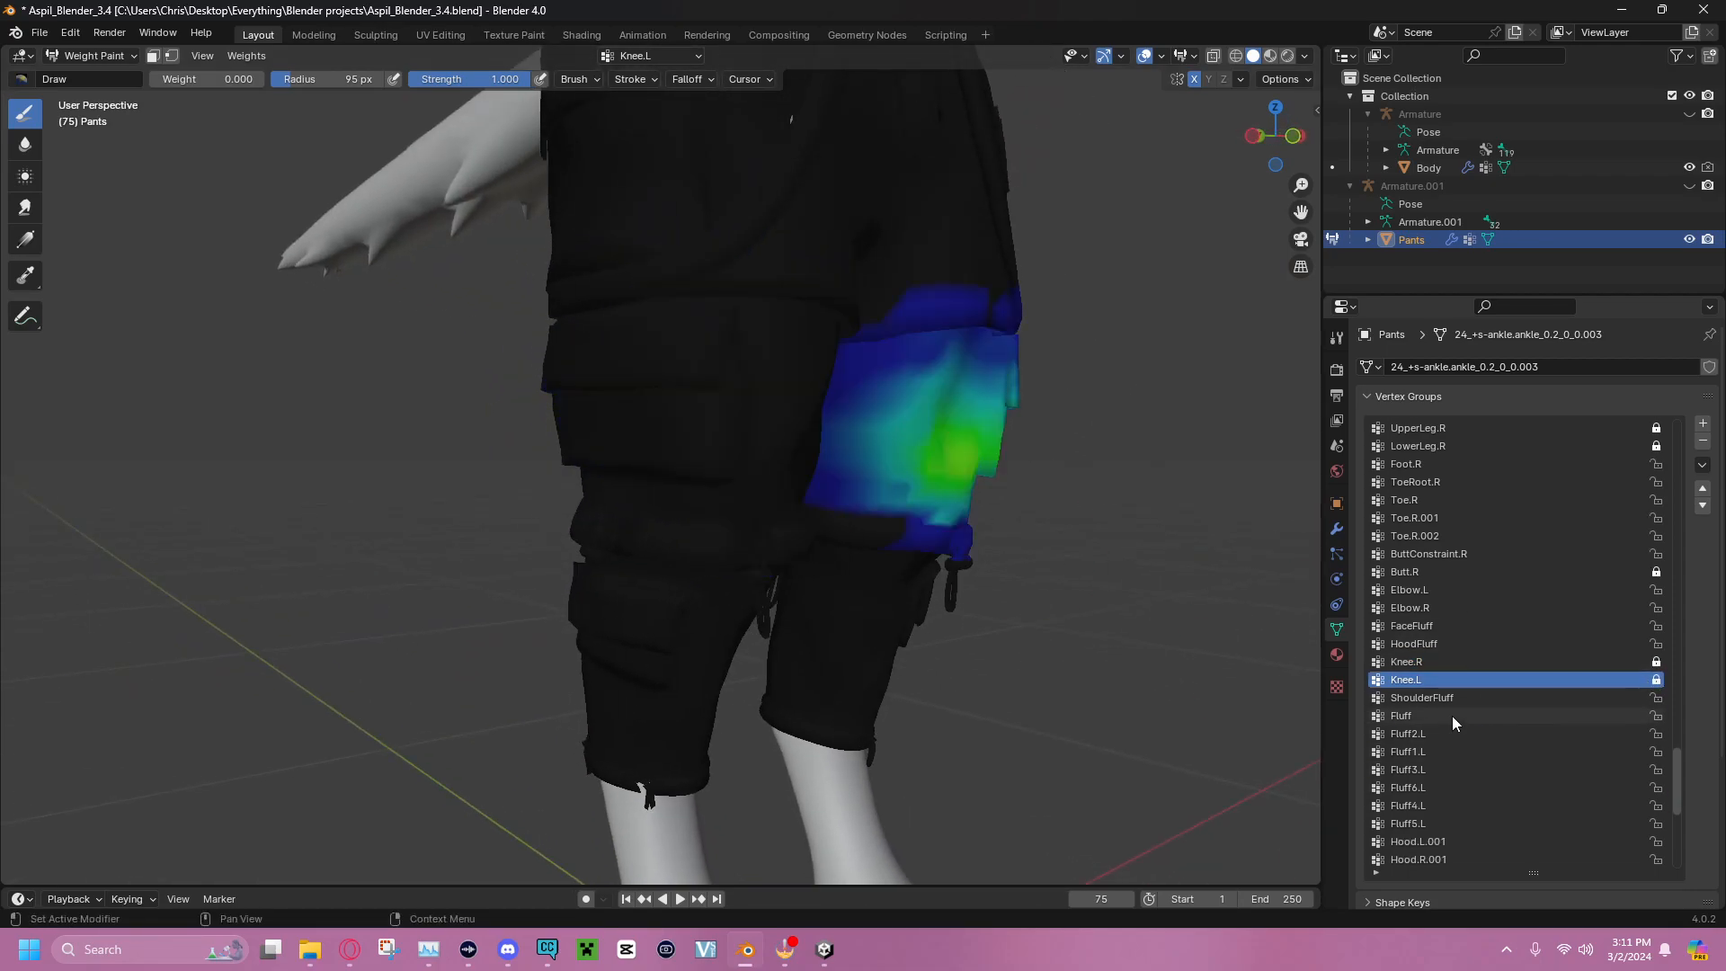
scroll(1447, 710, down, 2)
click(1422, 627)
scroll(1433, 651, down, 2)
middle_drag(748, 461, 777, 429)
scroll(1387, 751, down, 3)
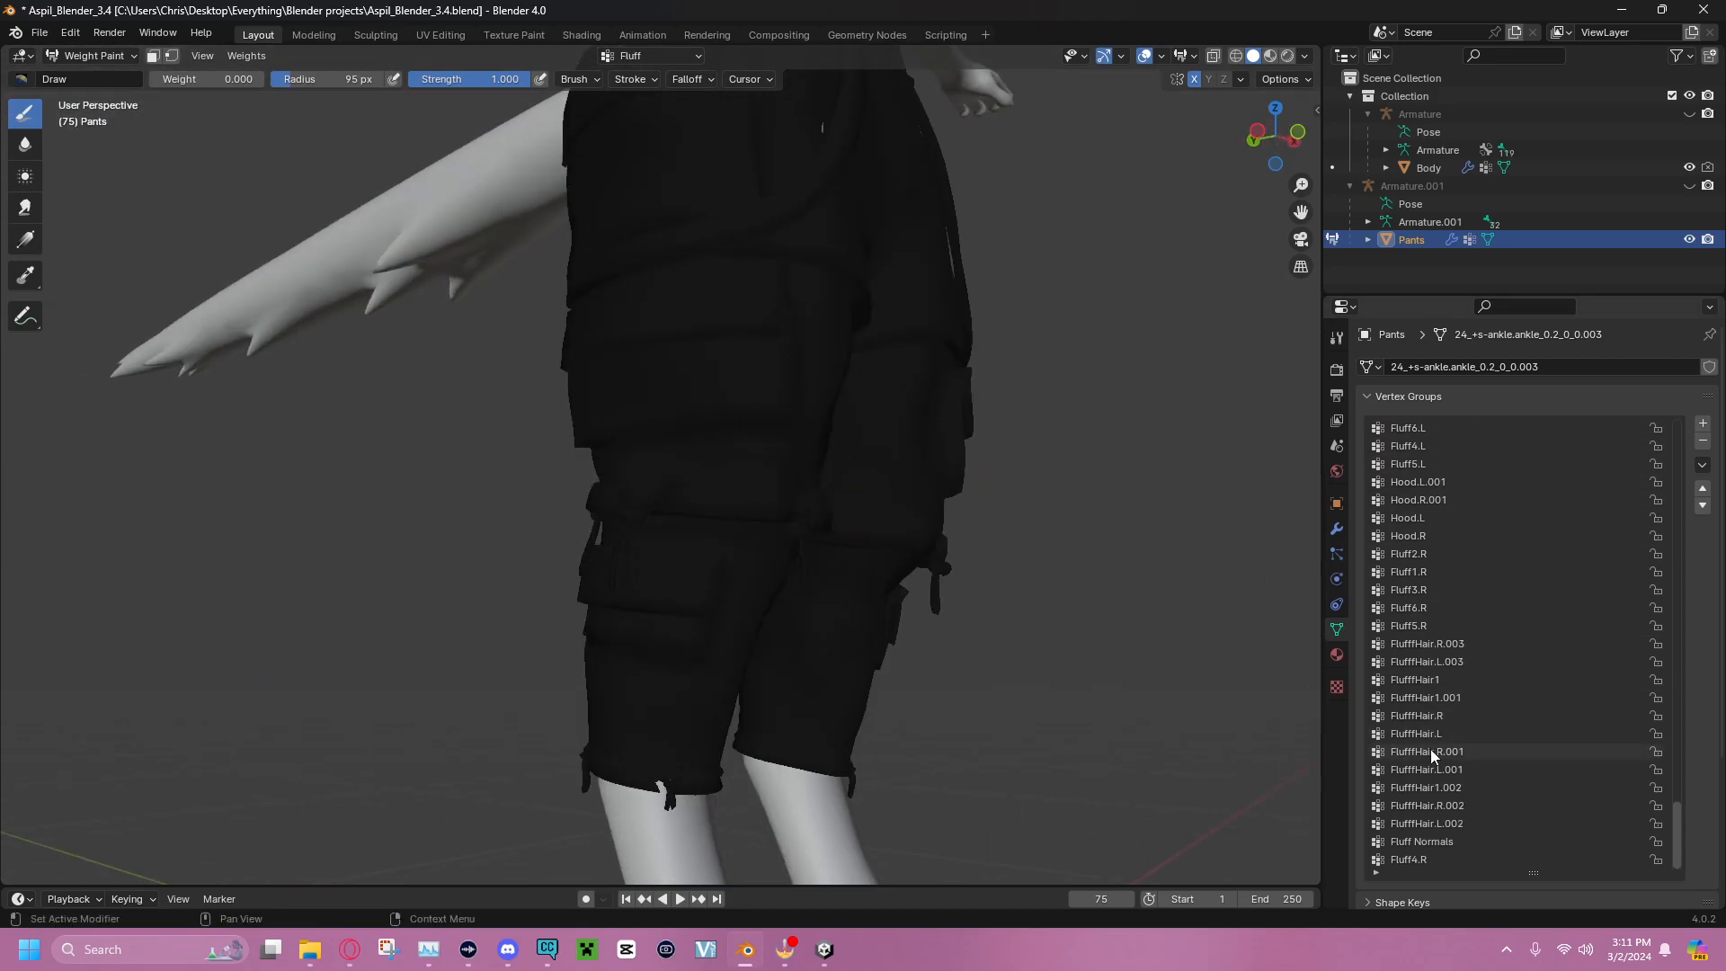
middle_drag(1175, 431, 1016, 456)
scroll(1017, 456, down, 5)
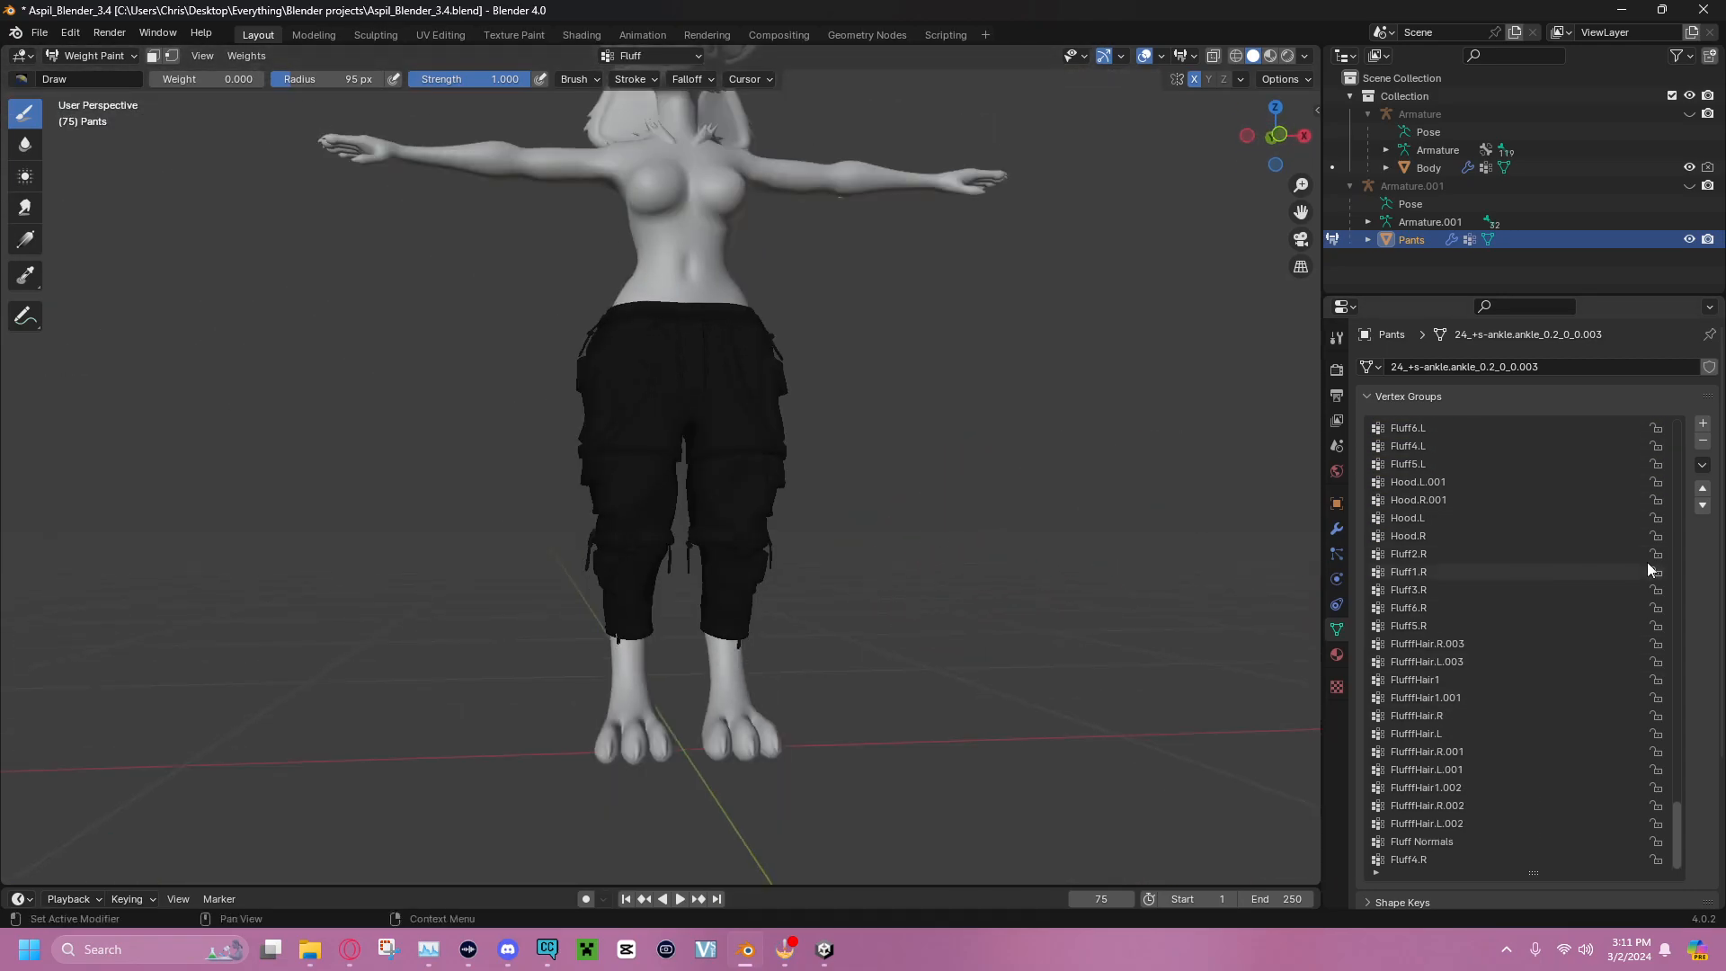
Delete all unlocked vertex groups from the Pants mesh
click(1702, 464)
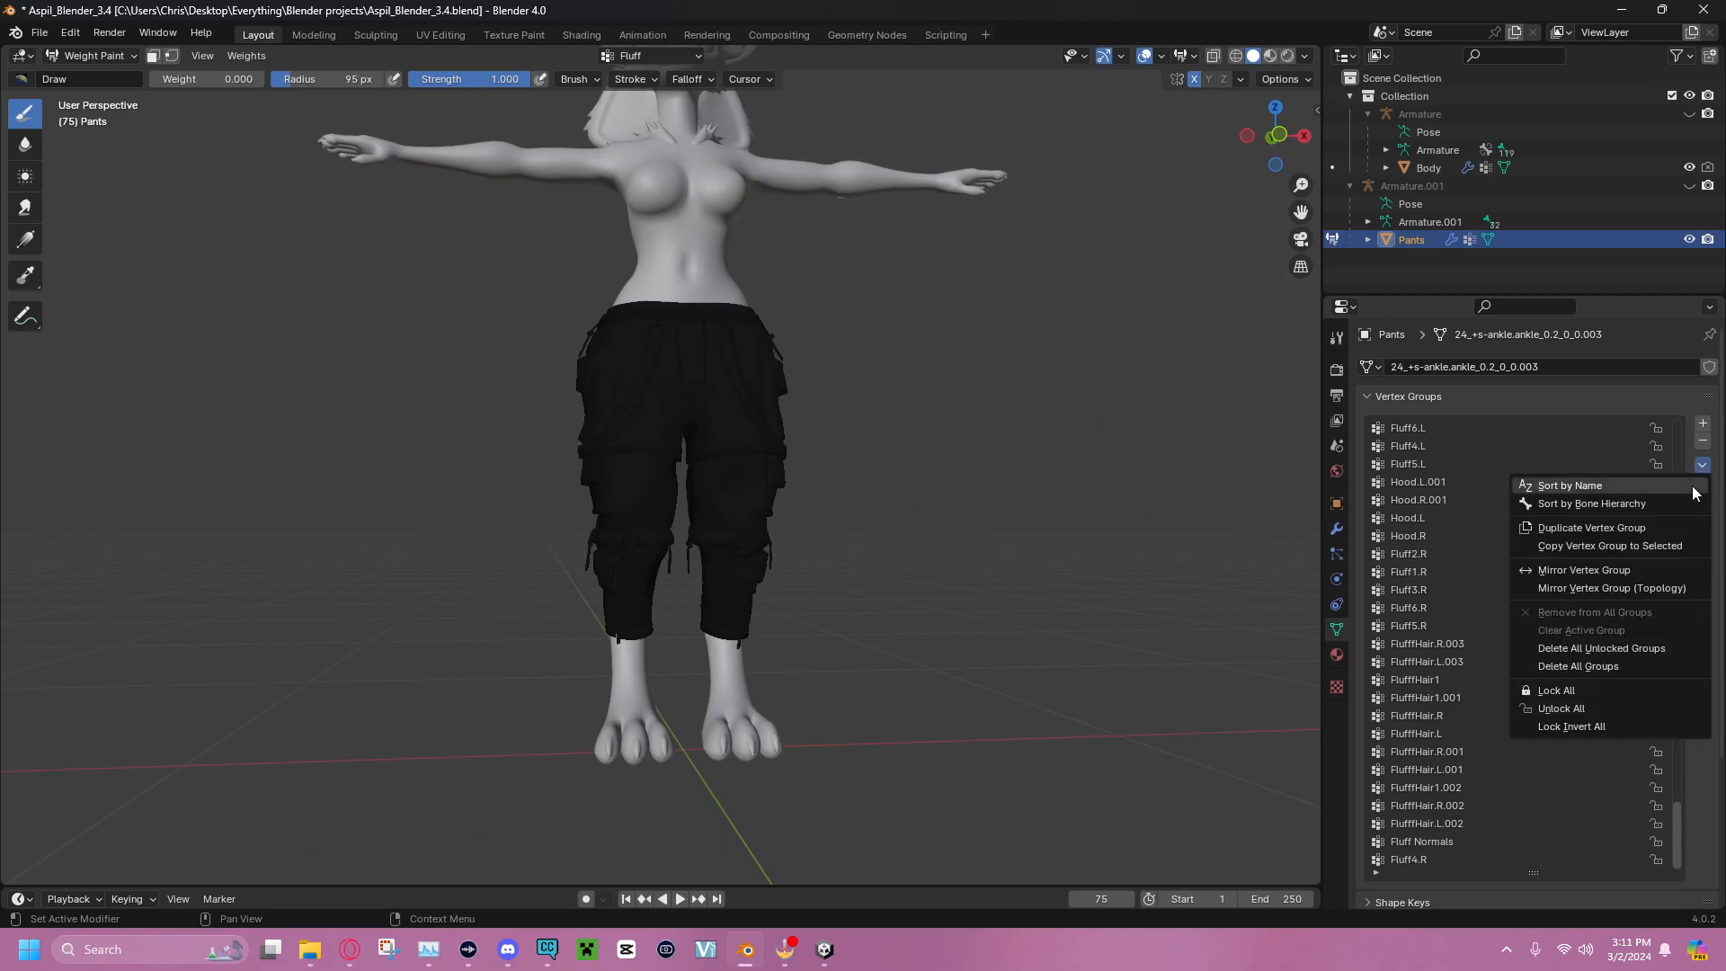
click(1601, 640)
middle_drag(970, 454, 888, 429)
middle_drag(867, 309, 863, 402)
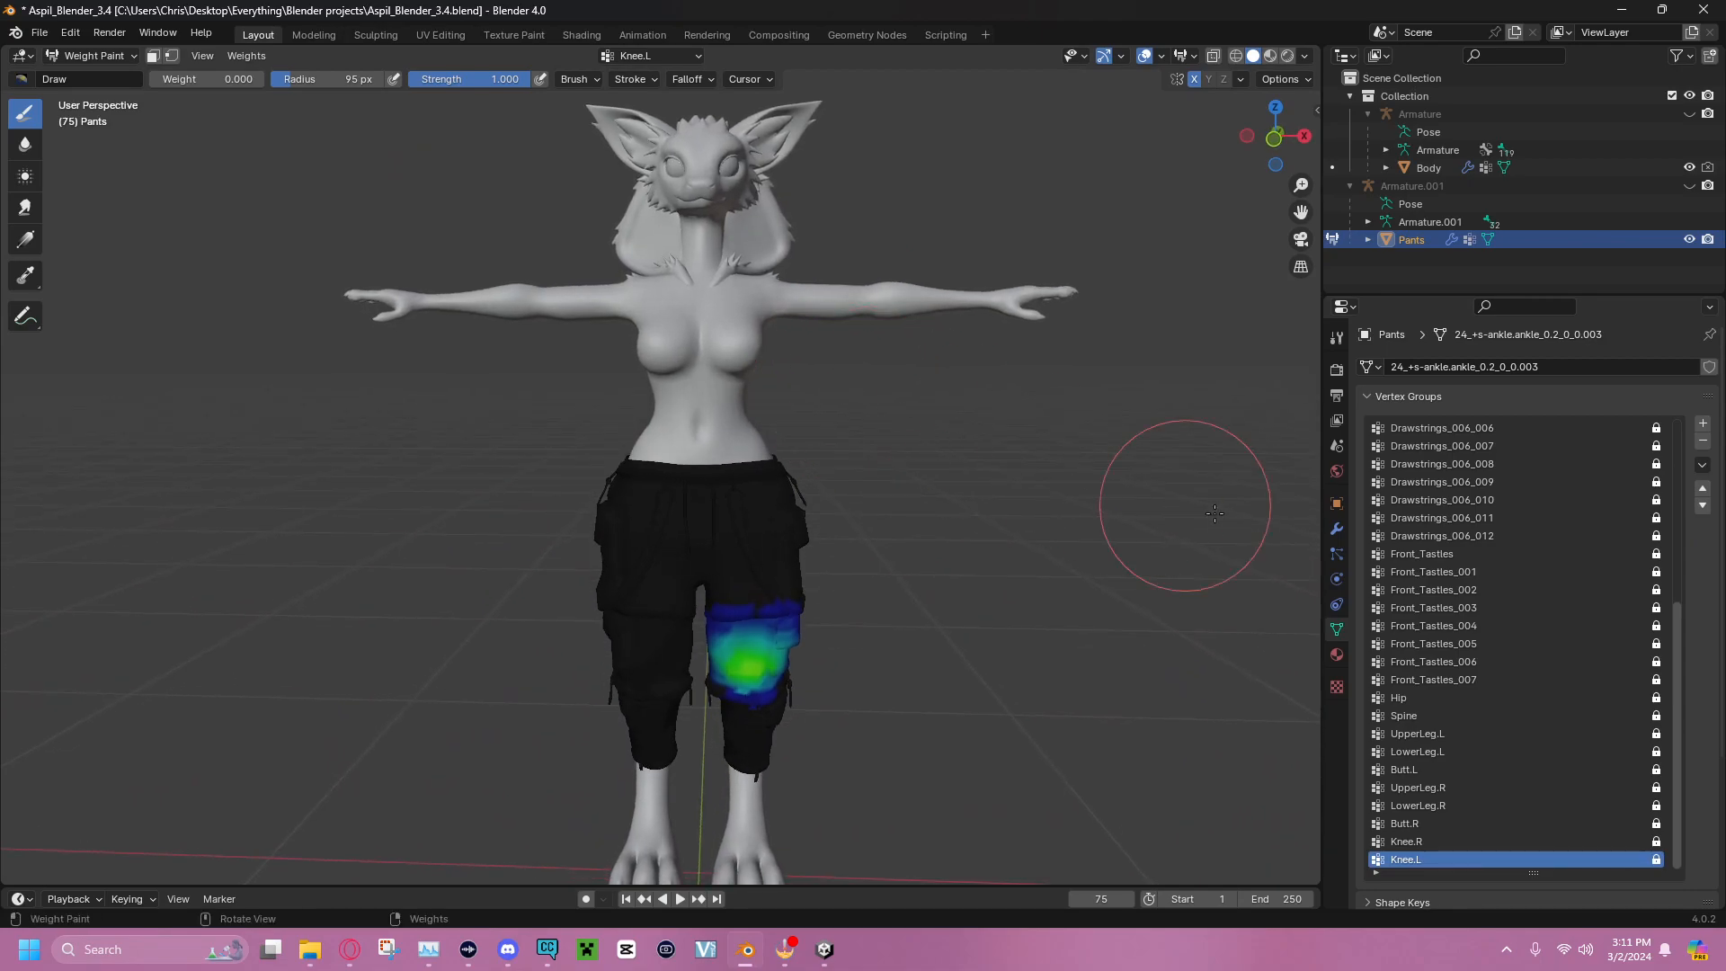
Review the remaining vertex groups, checking the Drawstrings_008 and Front_Tastles_007 weights on the pants
scroll(1373, 557, up, 9)
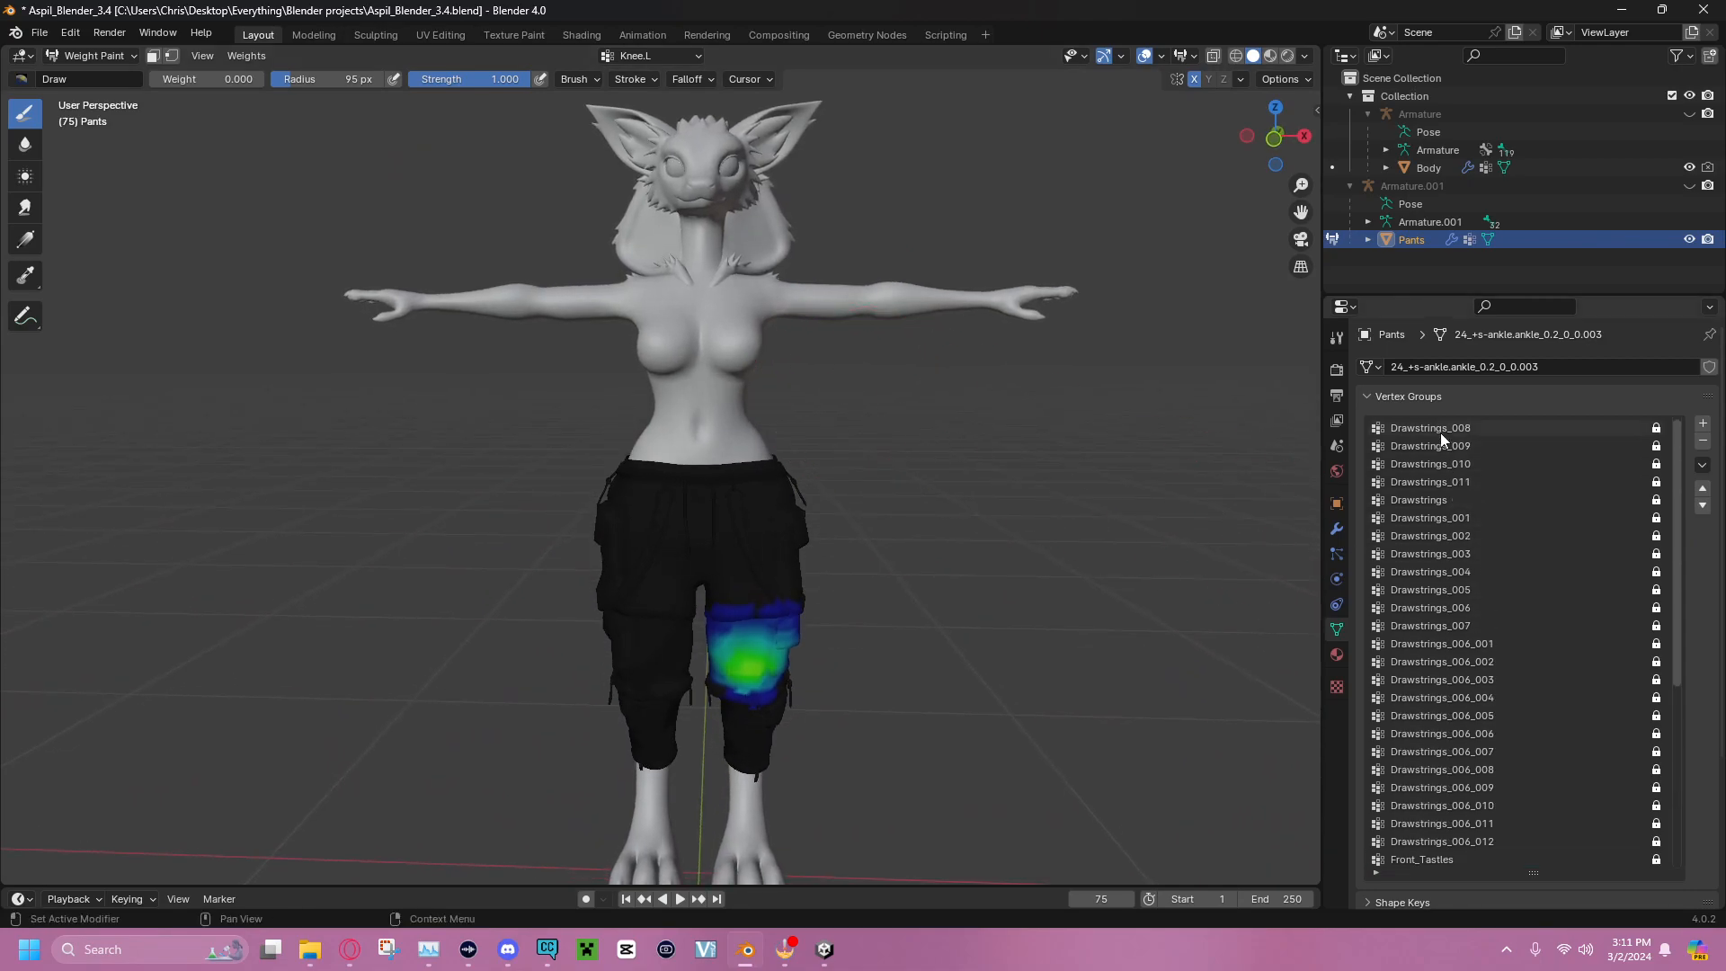
click(1440, 429)
scroll(1452, 566, down, 6)
click(1444, 786)
scroll(1437, 696, down, 3)
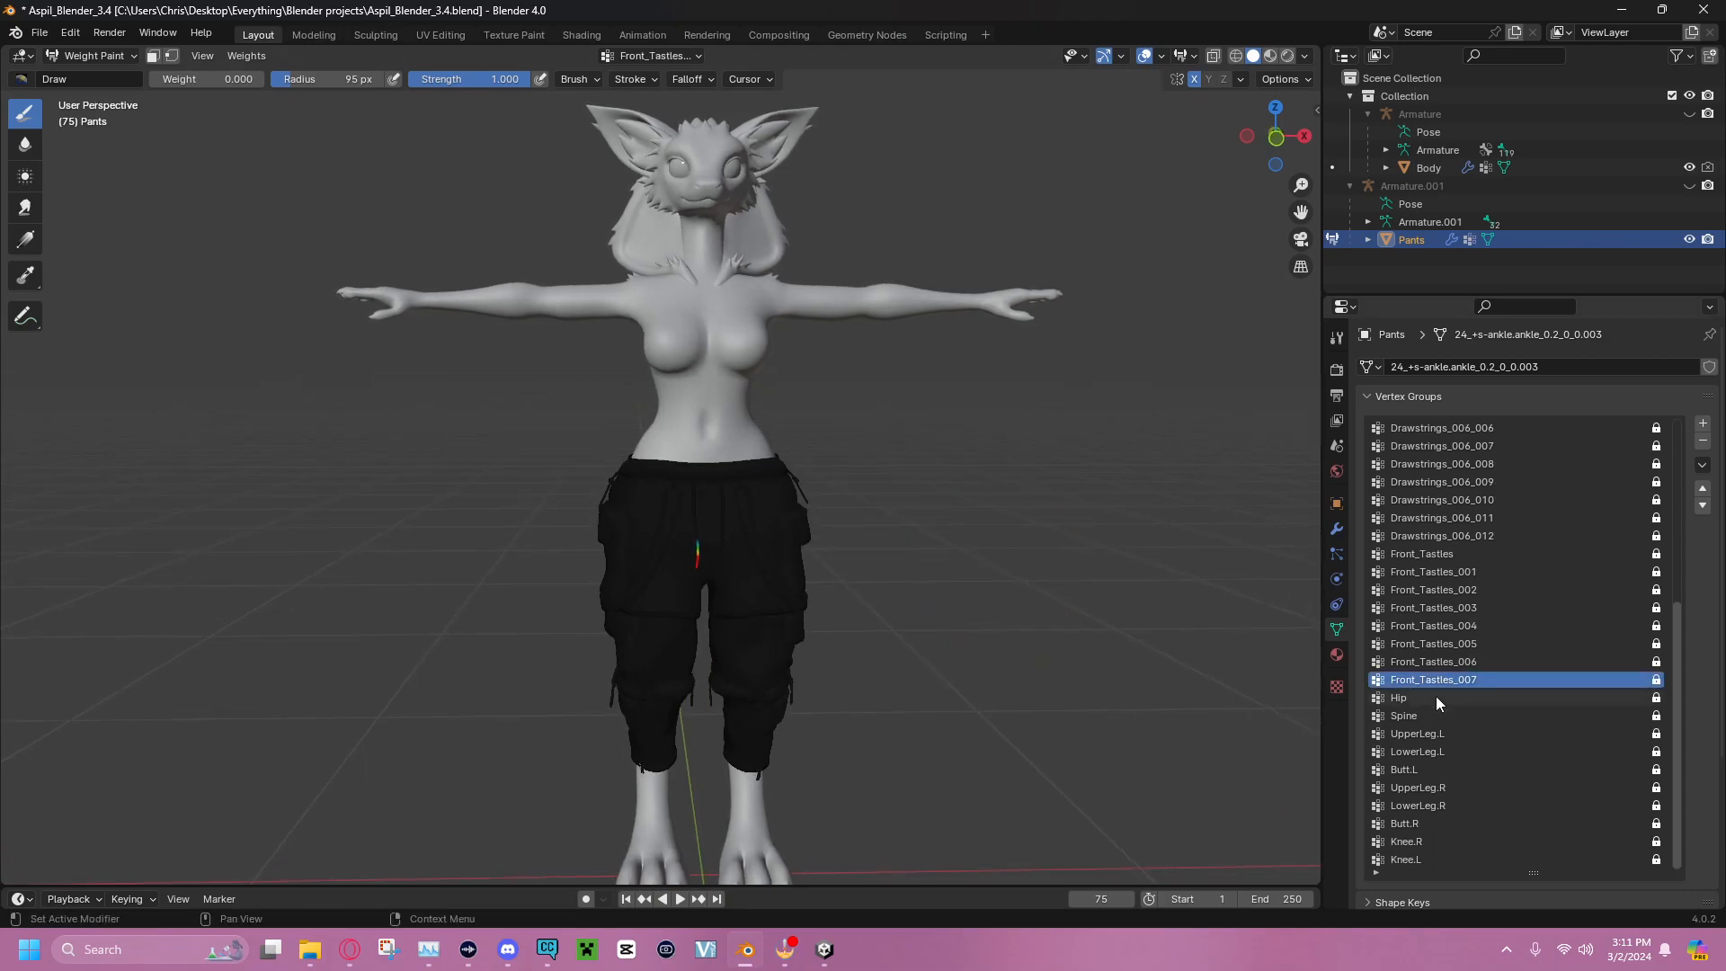
Unlock the Hip vertex group, turn off X mirroring, and blur the Hip weights on the front and back of the pants
click(1432, 697)
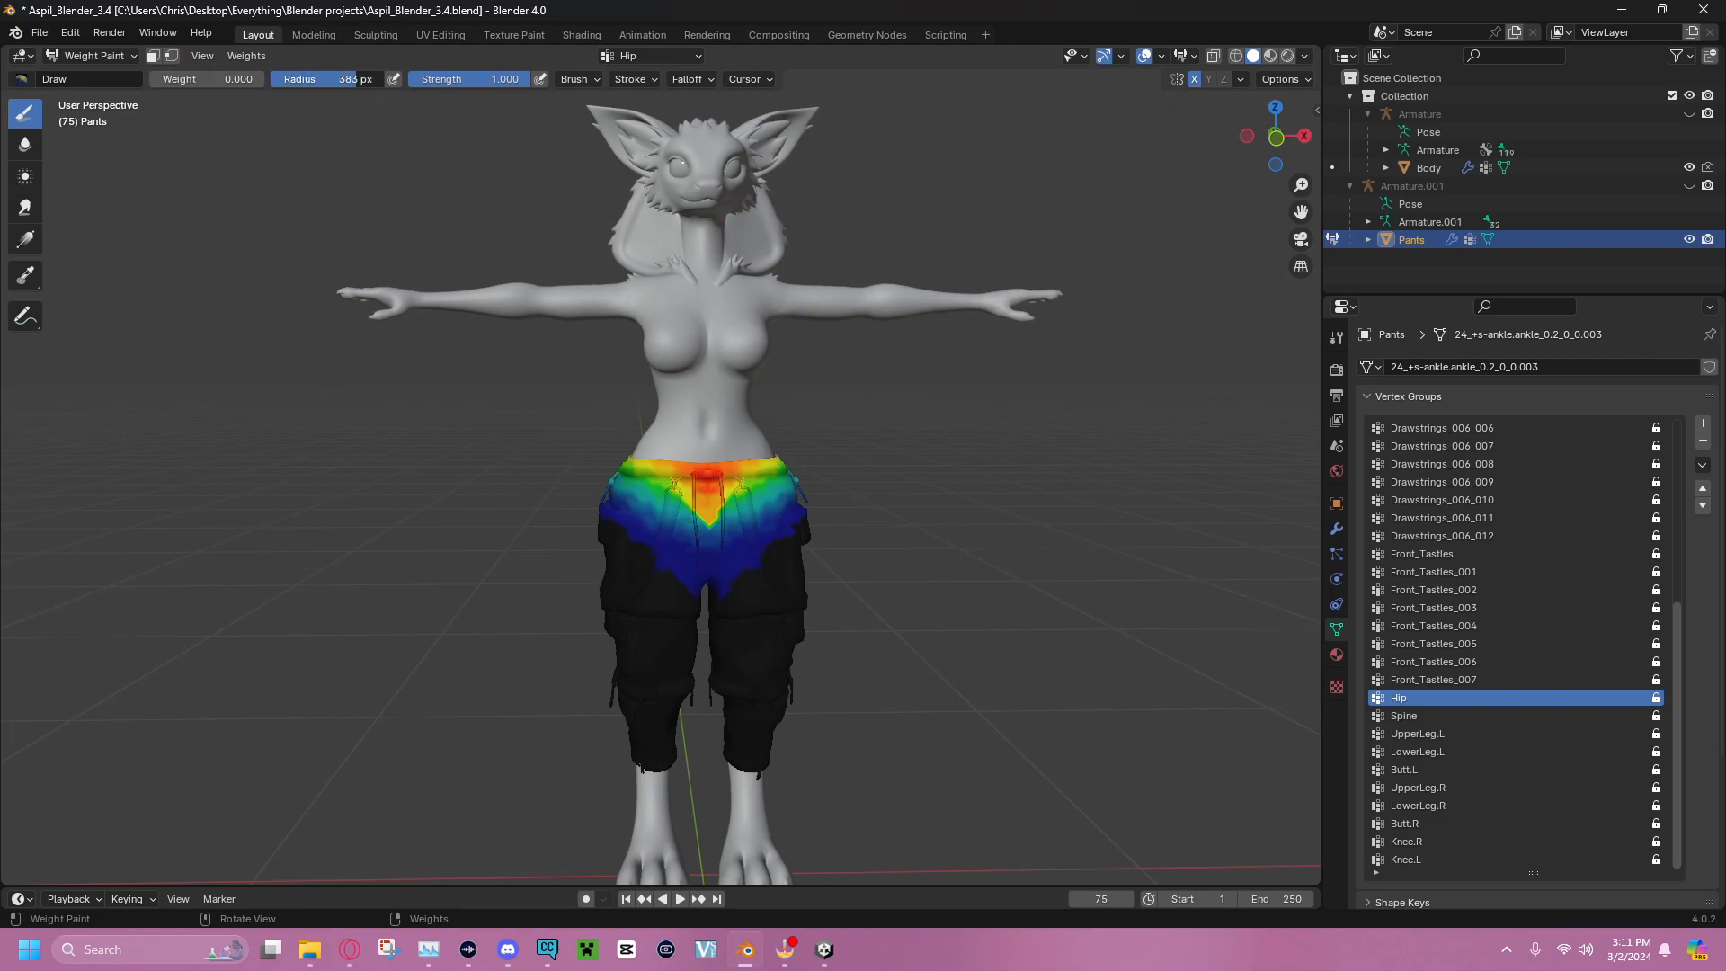
click(27, 146)
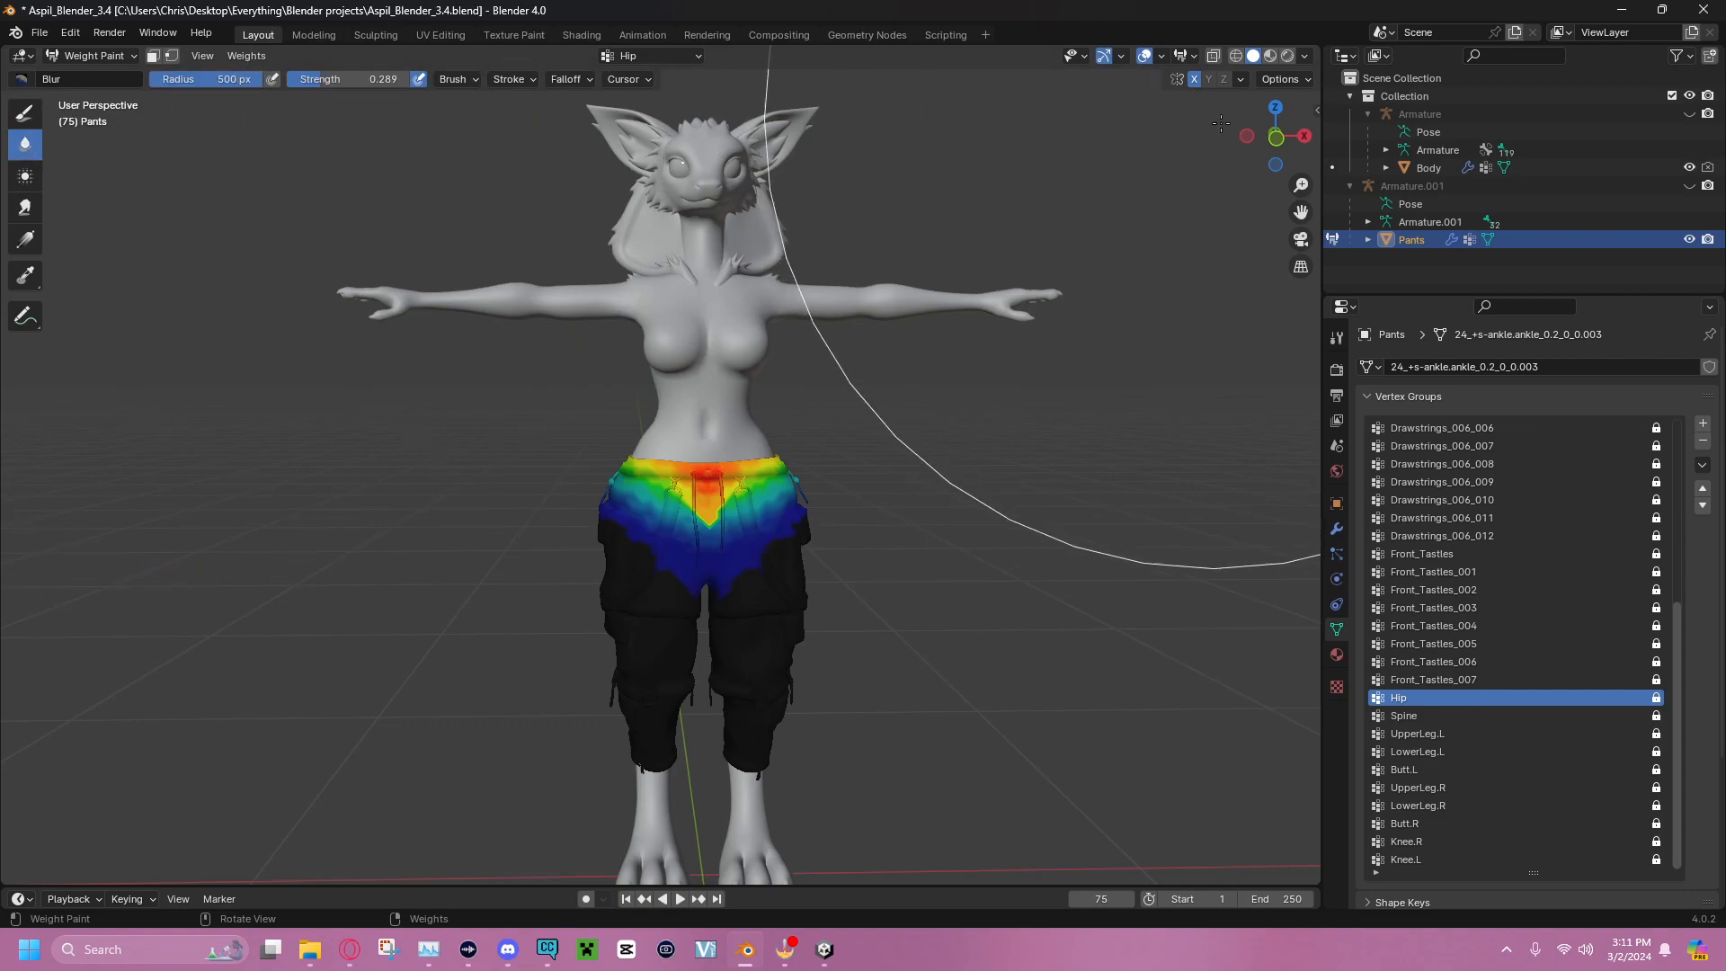
click(1276, 136)
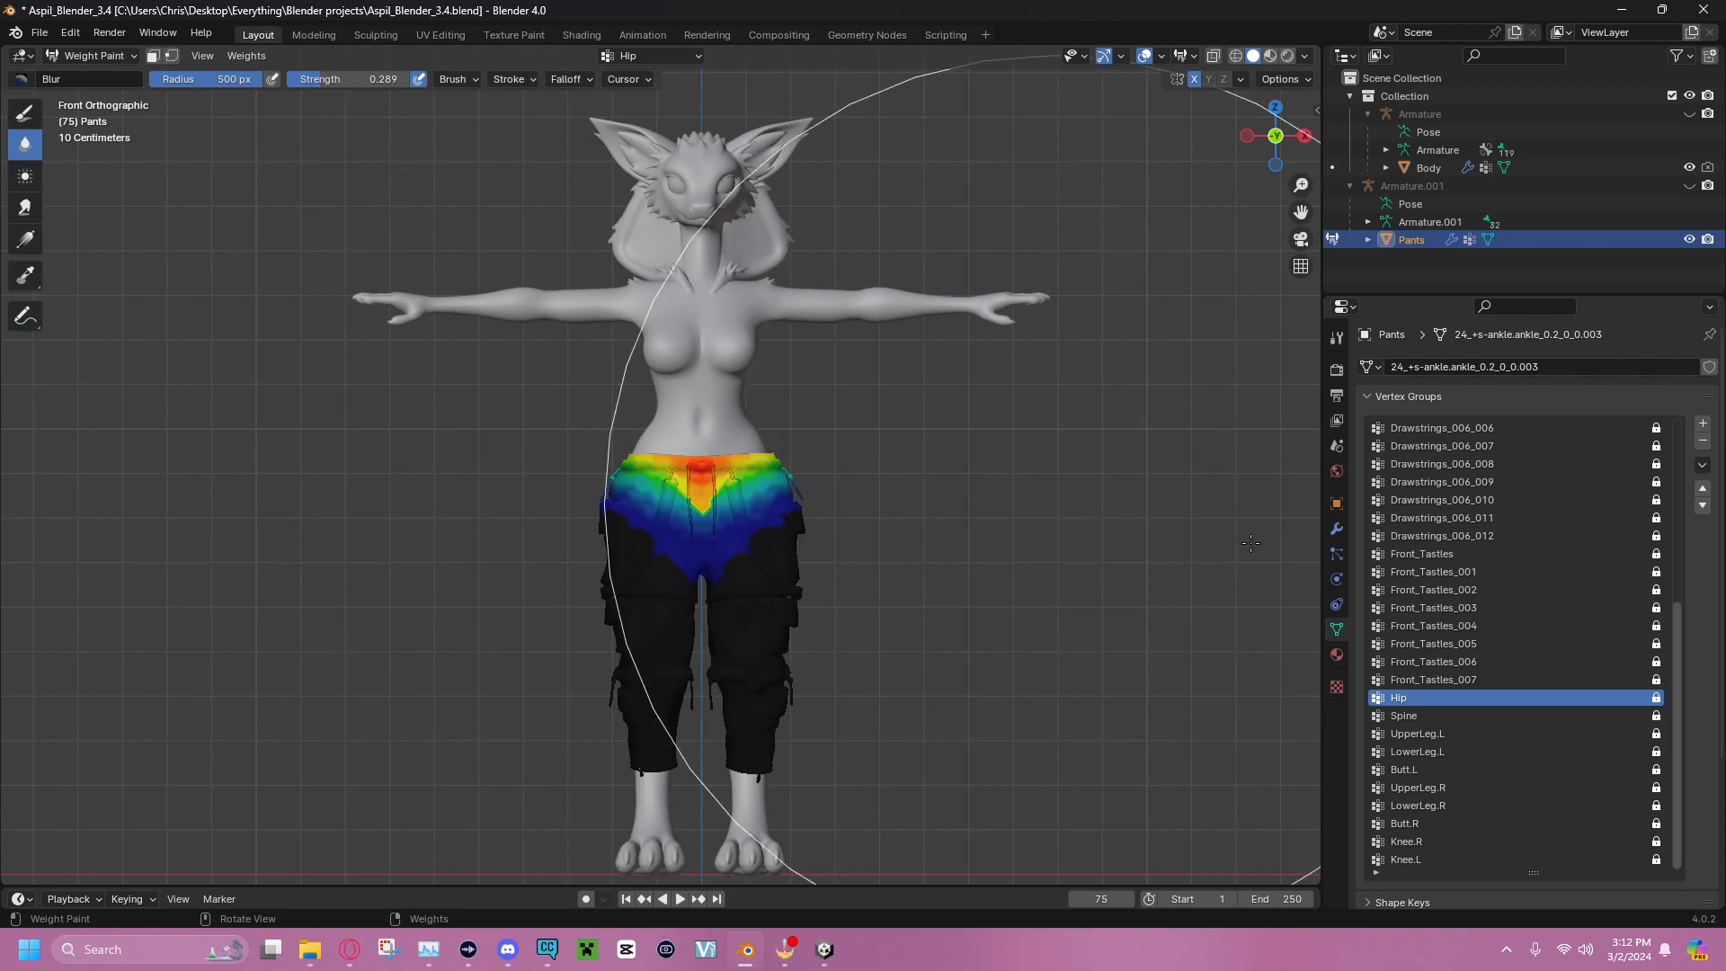
click(1657, 698)
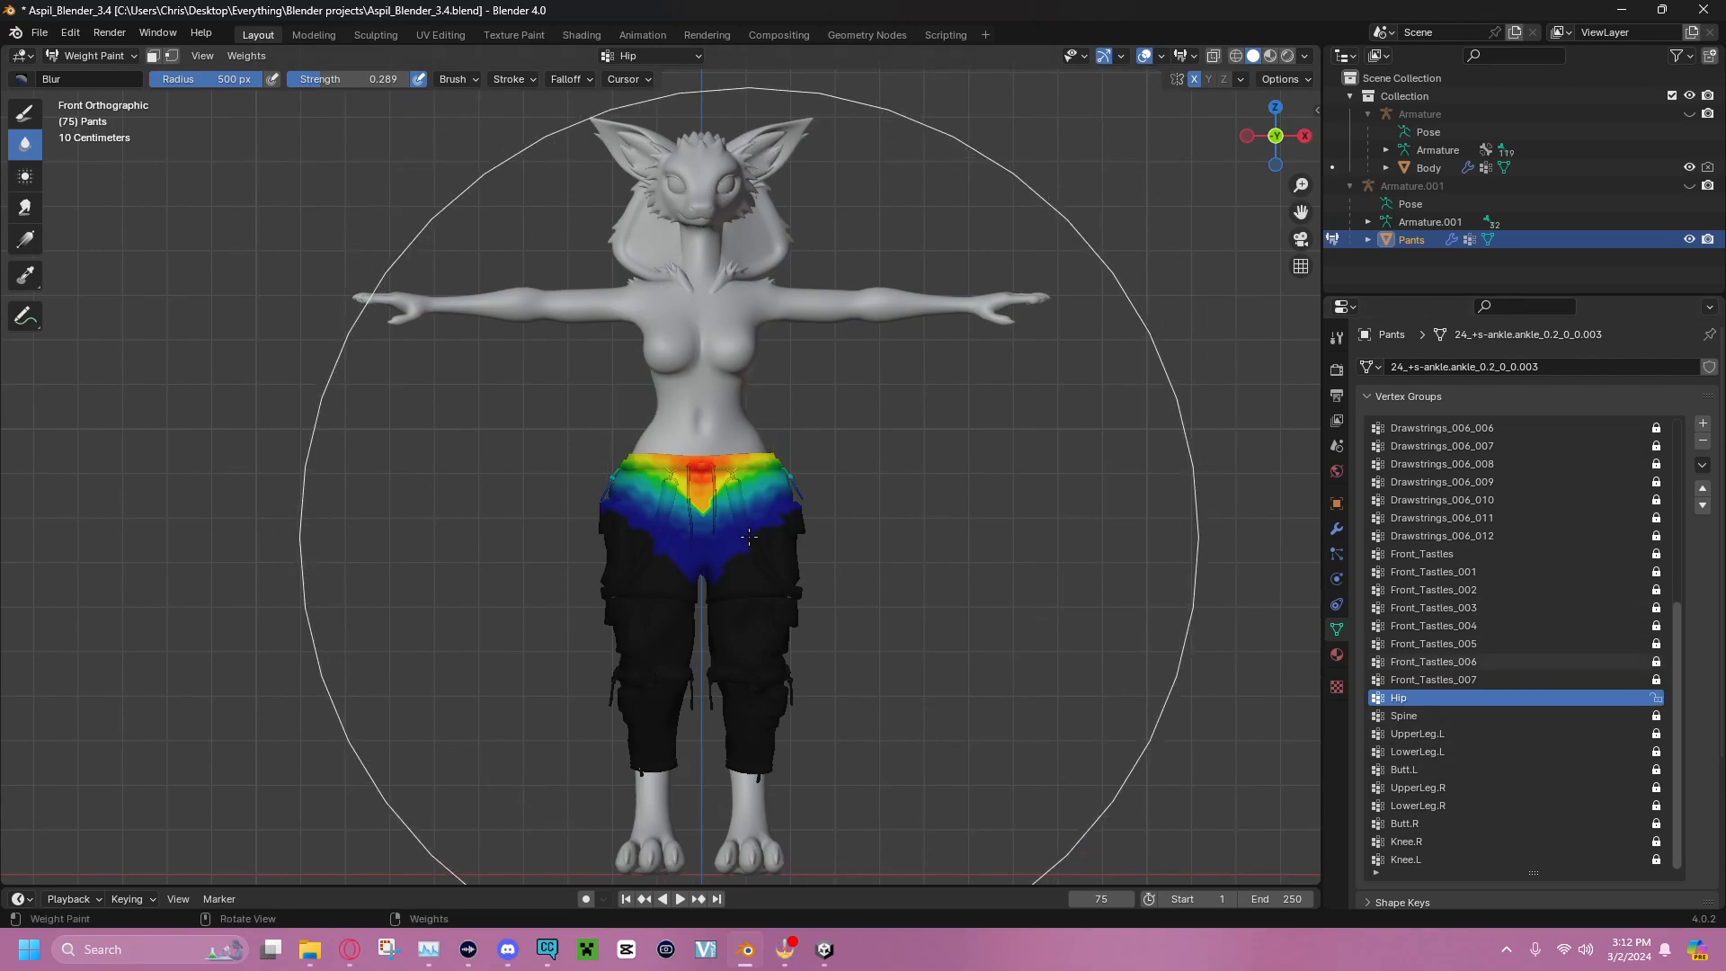
click(1195, 80)
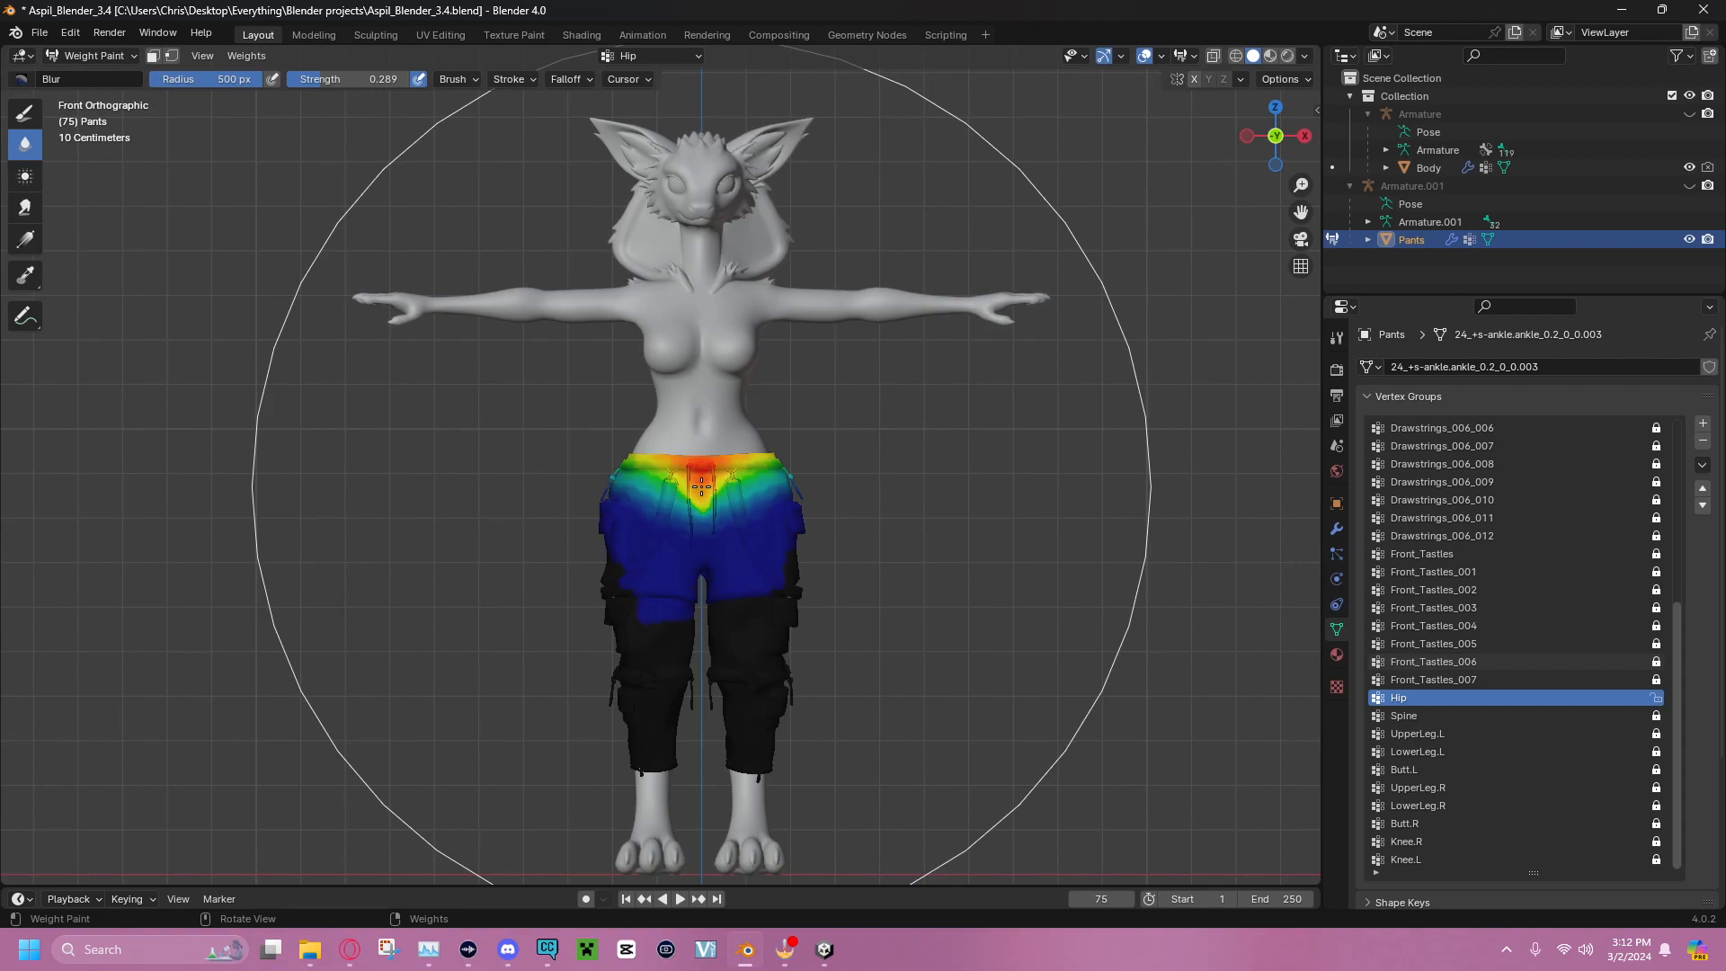
mouse_move(701, 486)
middle_down()
mouse_move(926, 475)
mouse_move(836, 621)
mouse_move(617, 474)
middle_up()
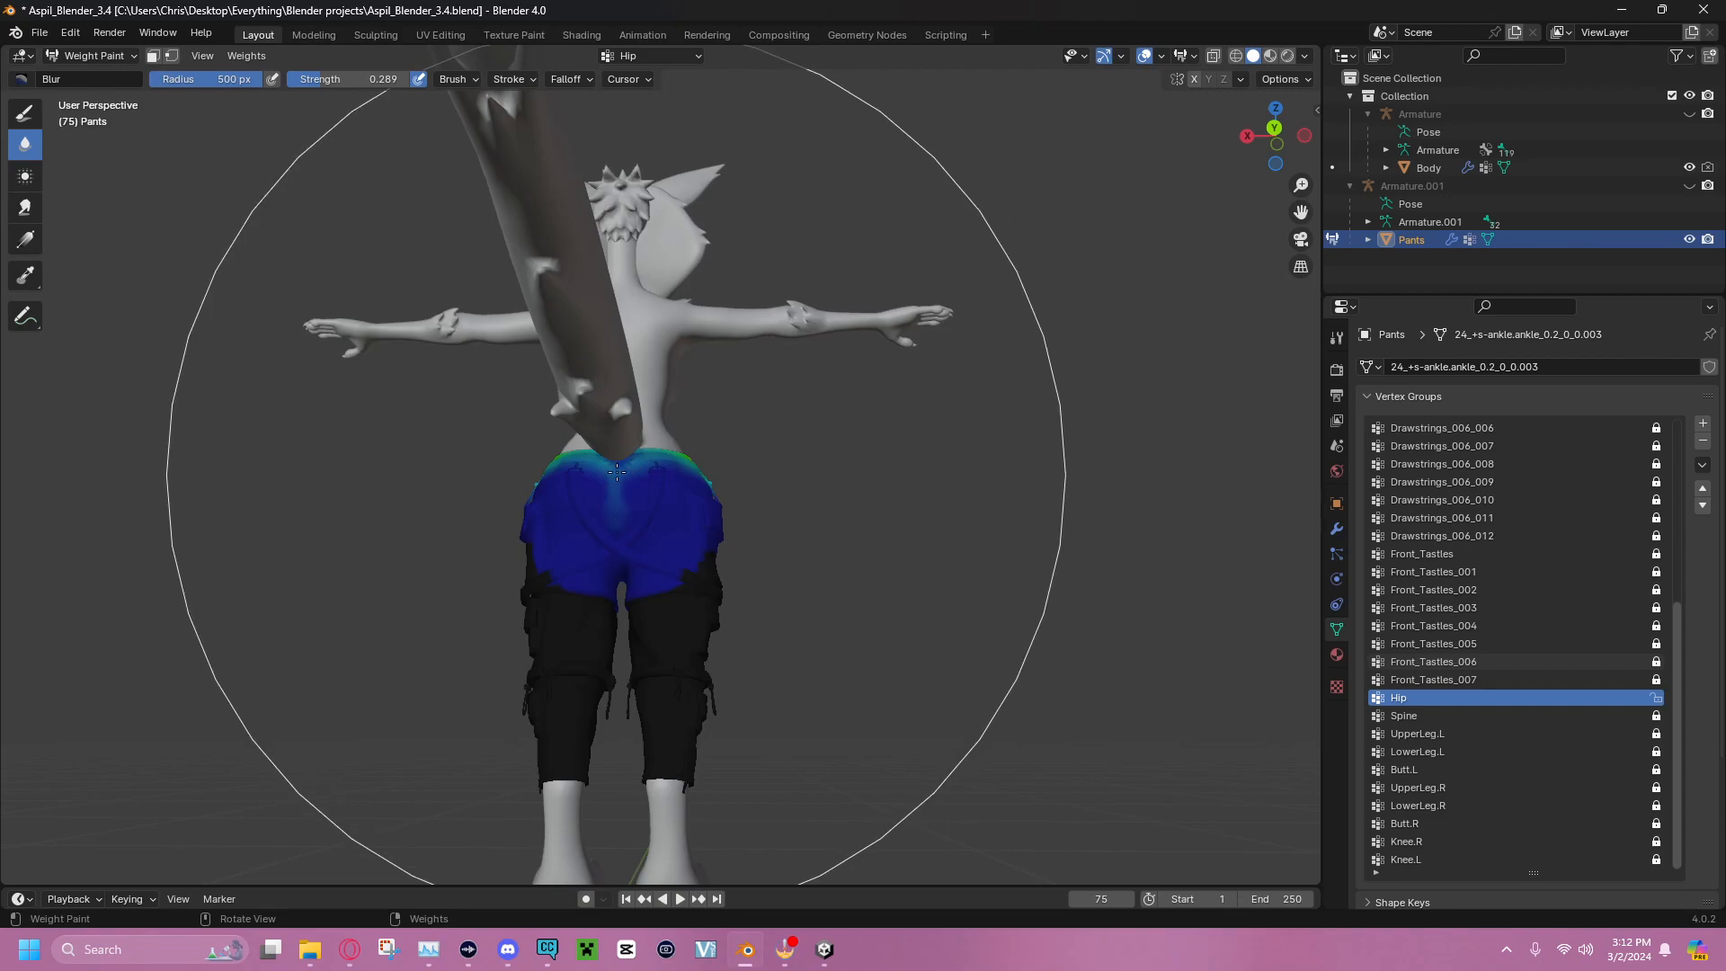
click(1275, 128)
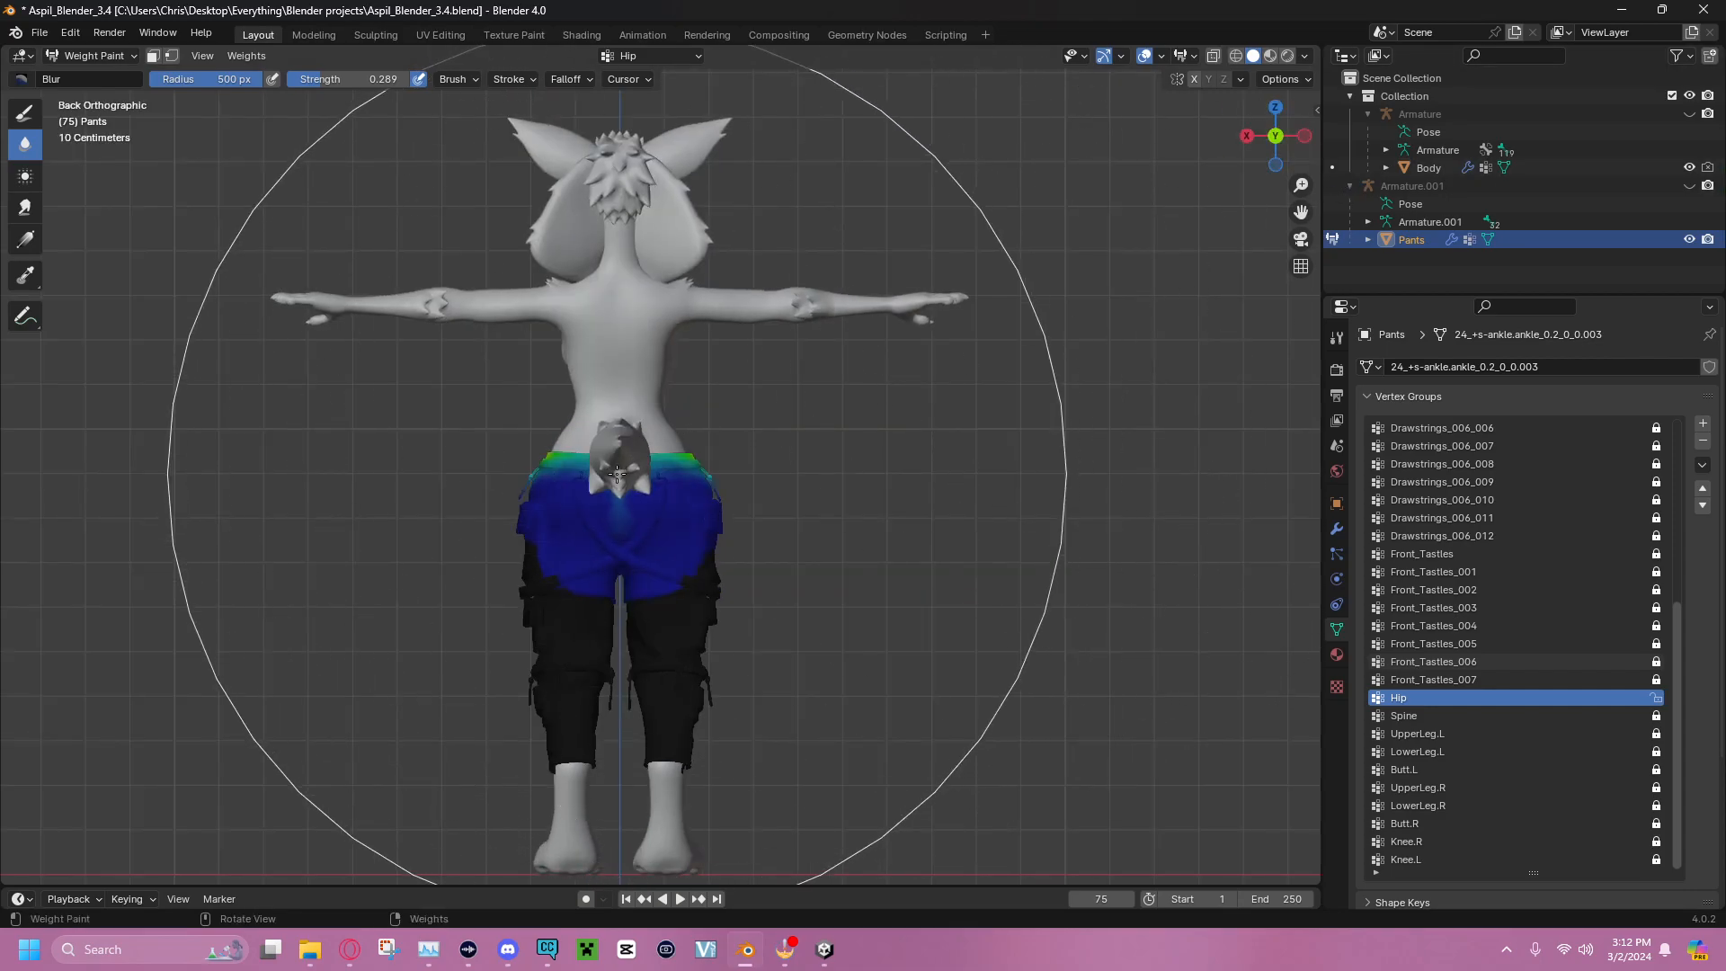
middle_drag(620, 474, 791, 469)
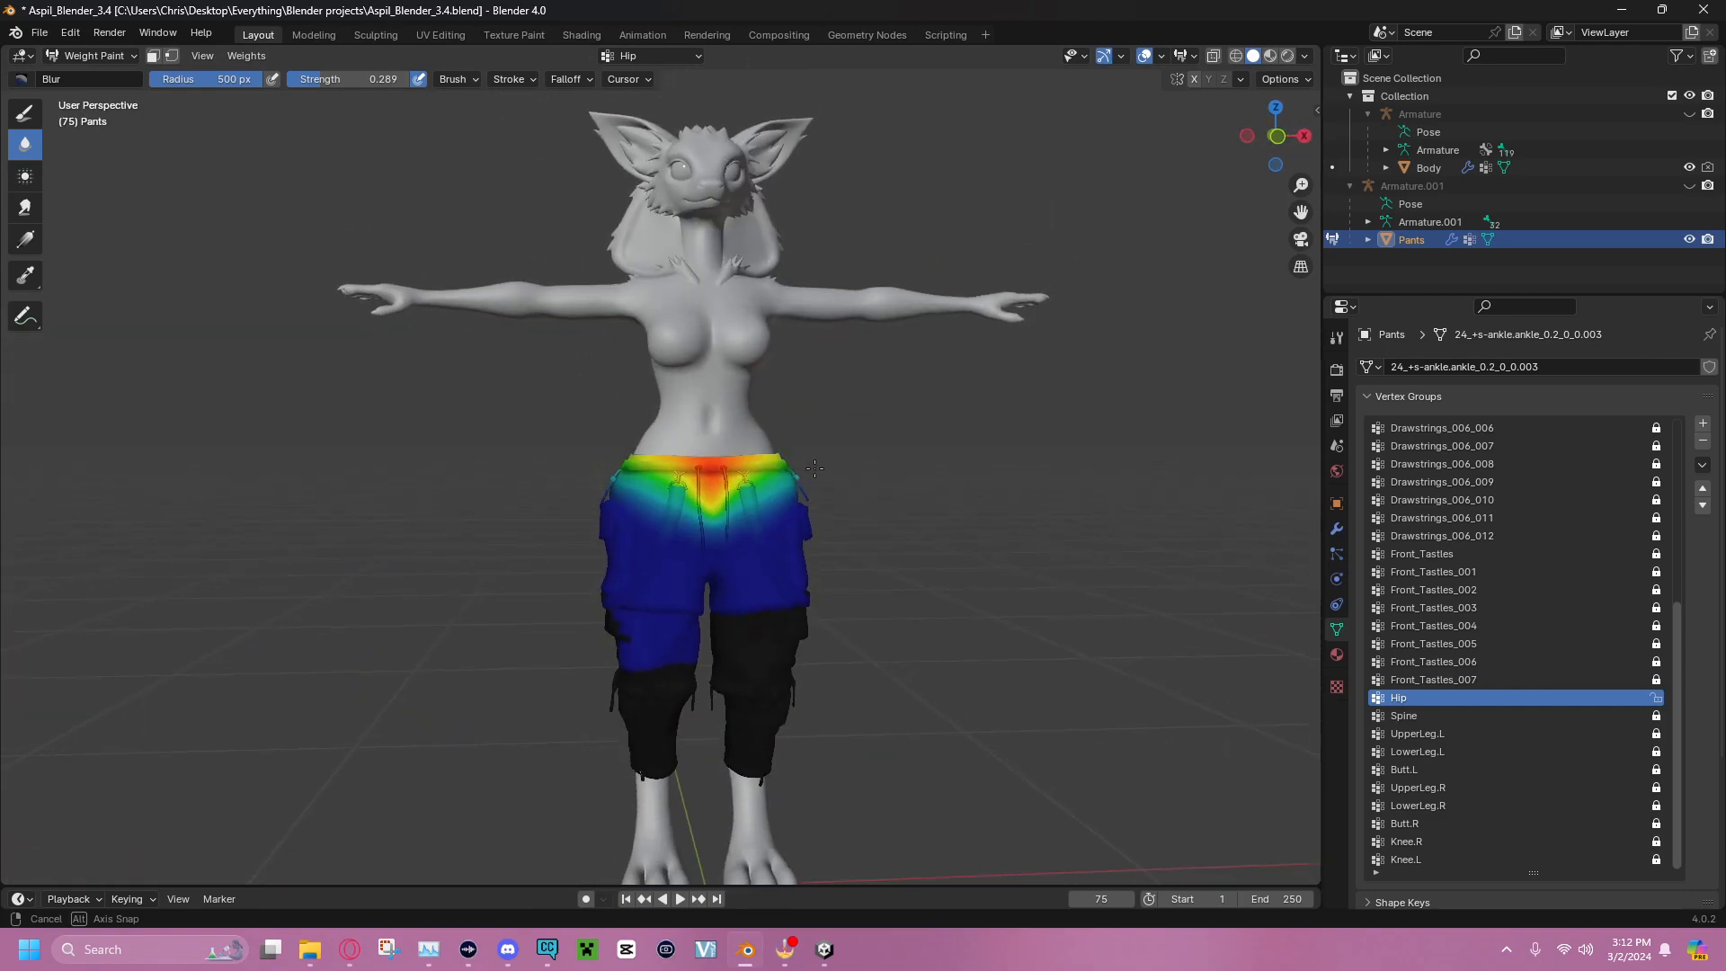
scroll(845, 503, up, 5)
mouse_move(893, 513)
middle_down()
mouse_move(1169, 512)
mouse_move(719, 512)
mouse_move(962, 515)
middle_up()
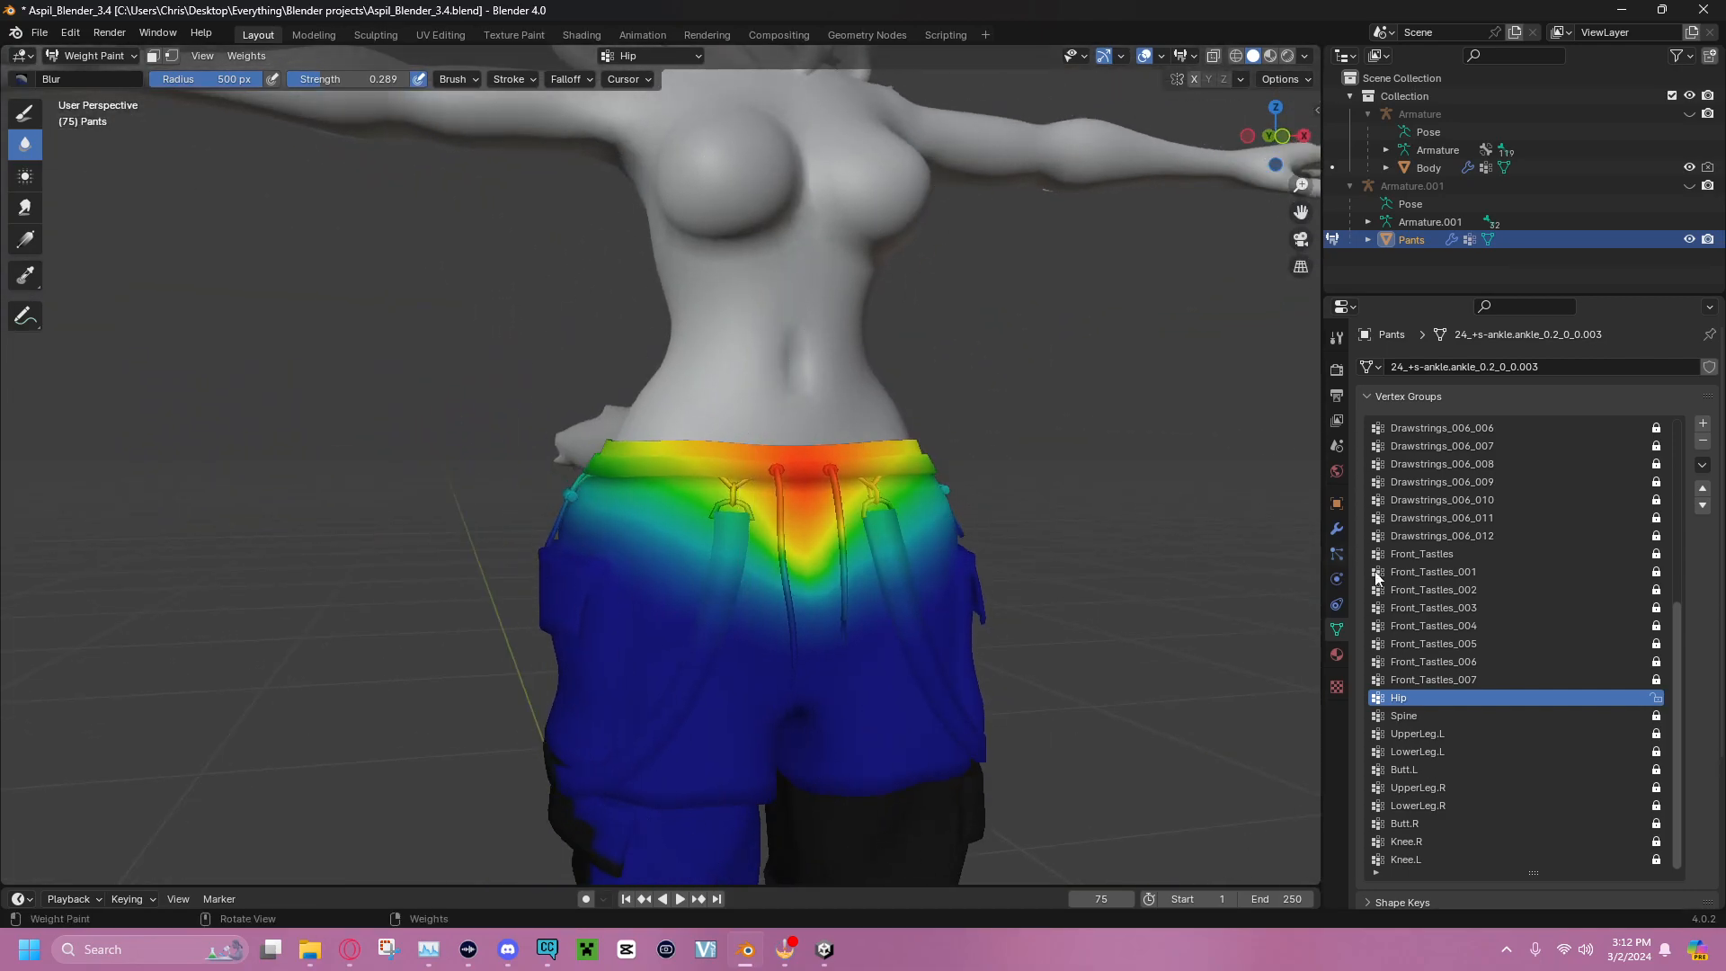
Unlock the Spine vertex group and blur its weights along the pants' waistband
click(1442, 714)
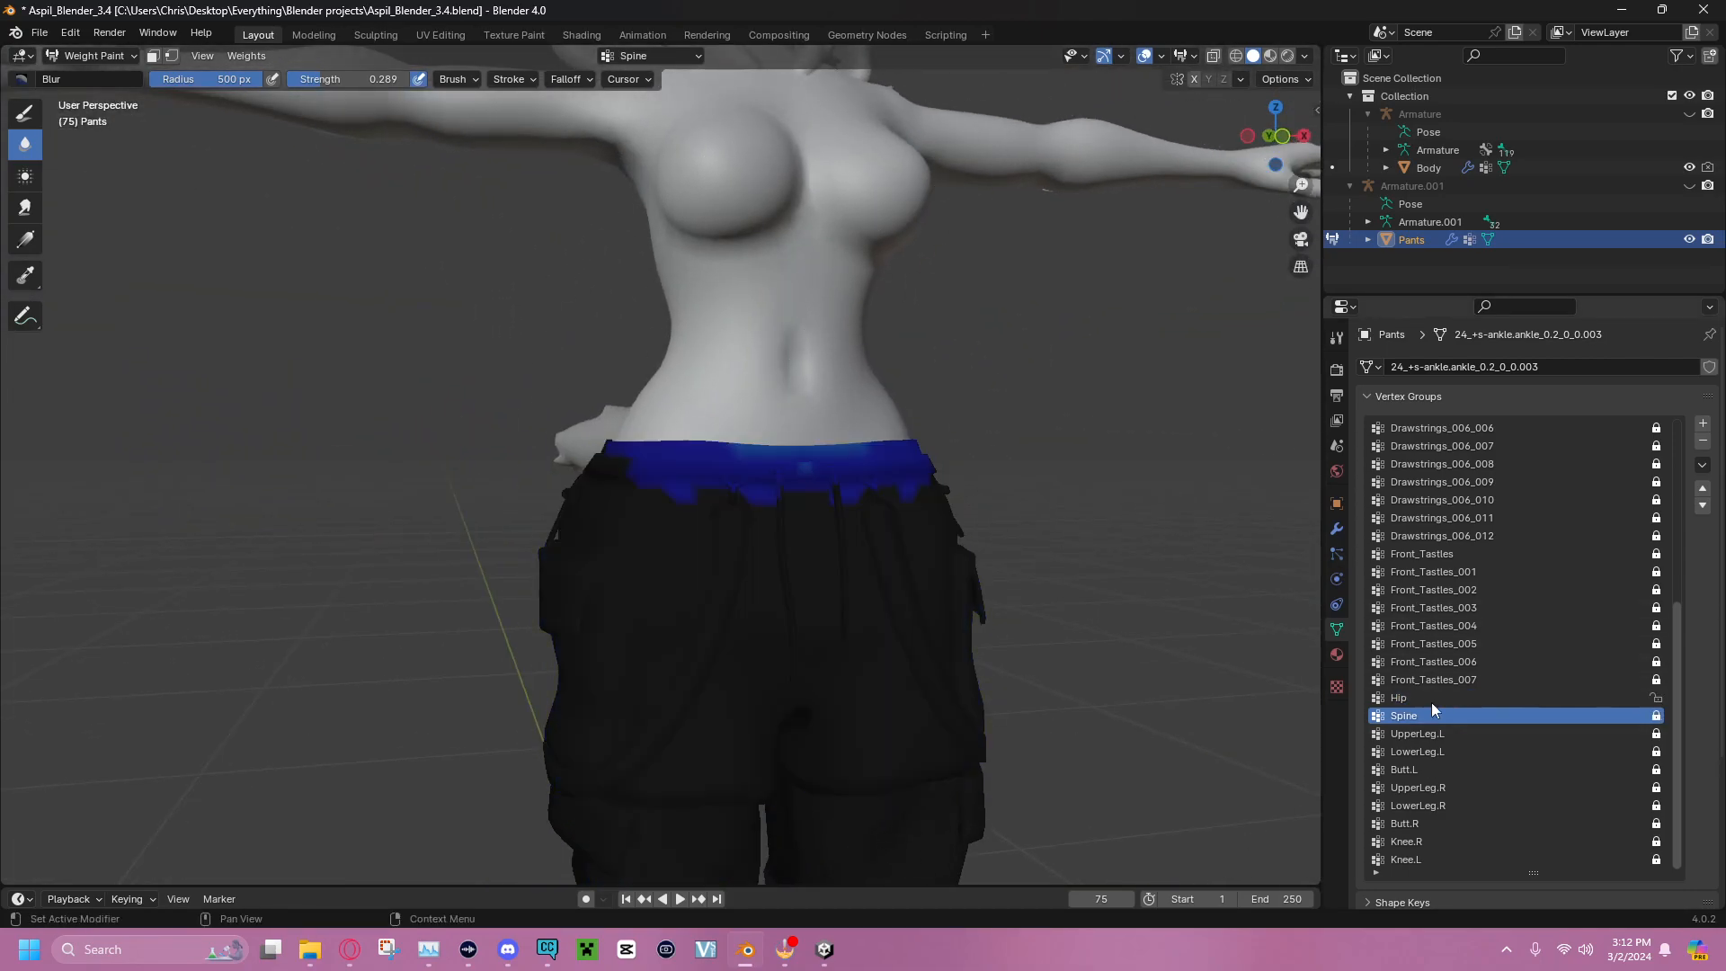
click(1280, 136)
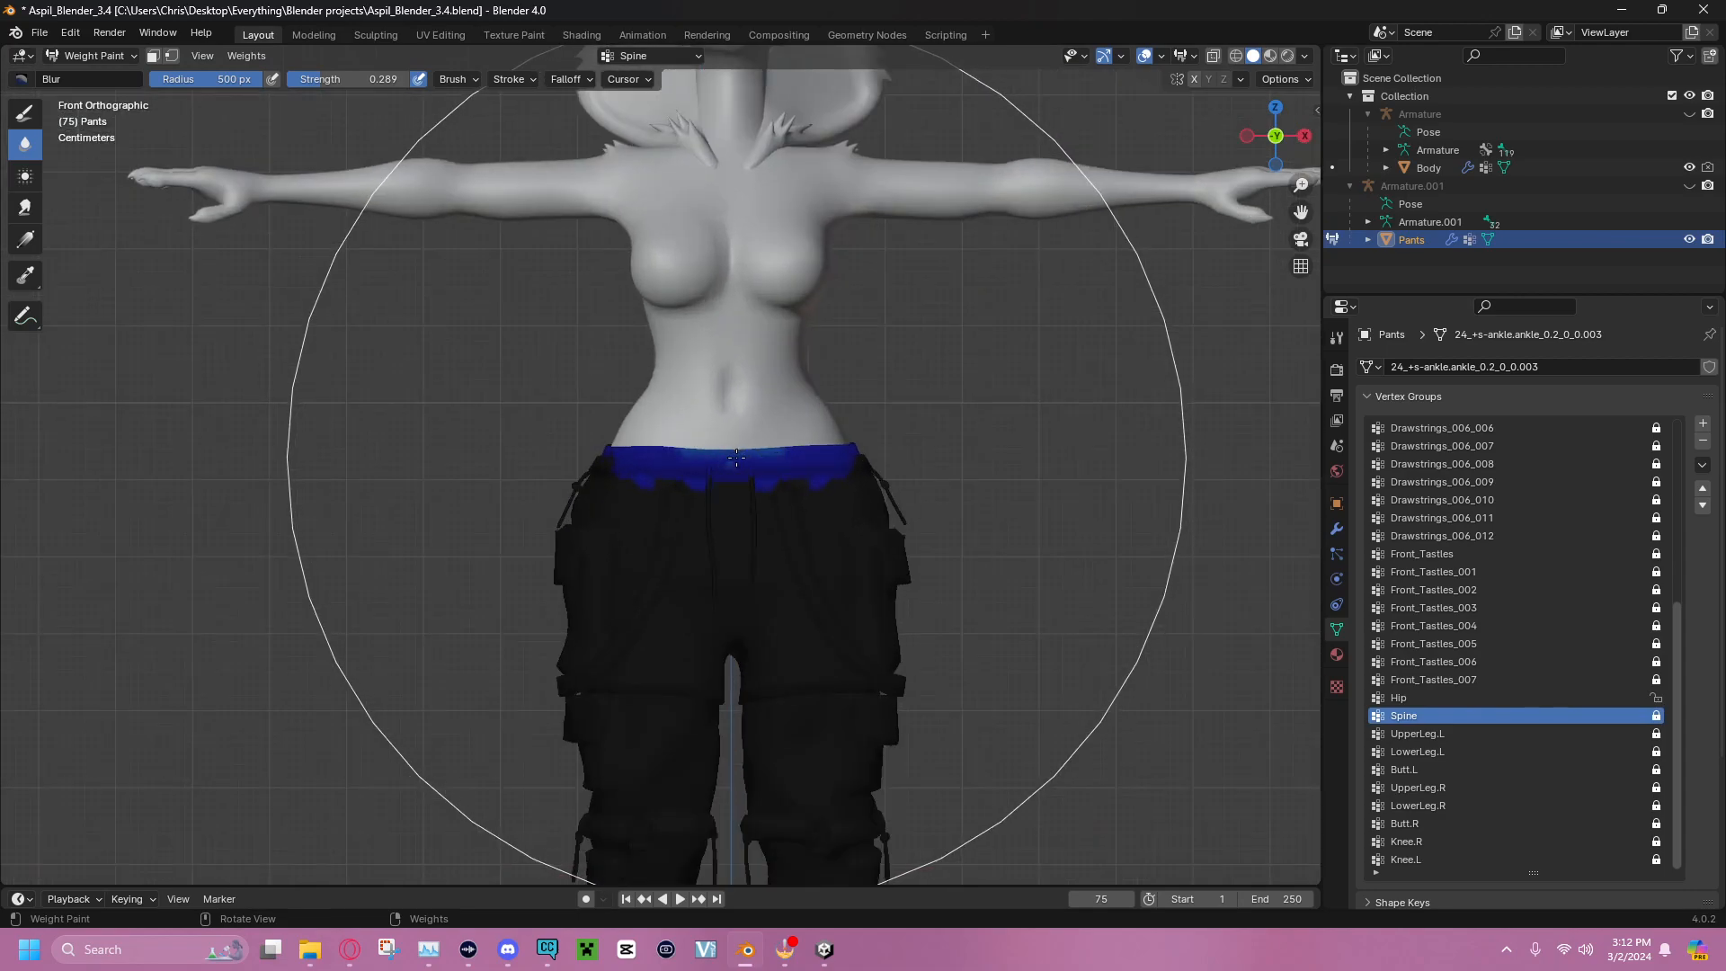
click(732, 459)
click(1655, 715)
click(734, 457)
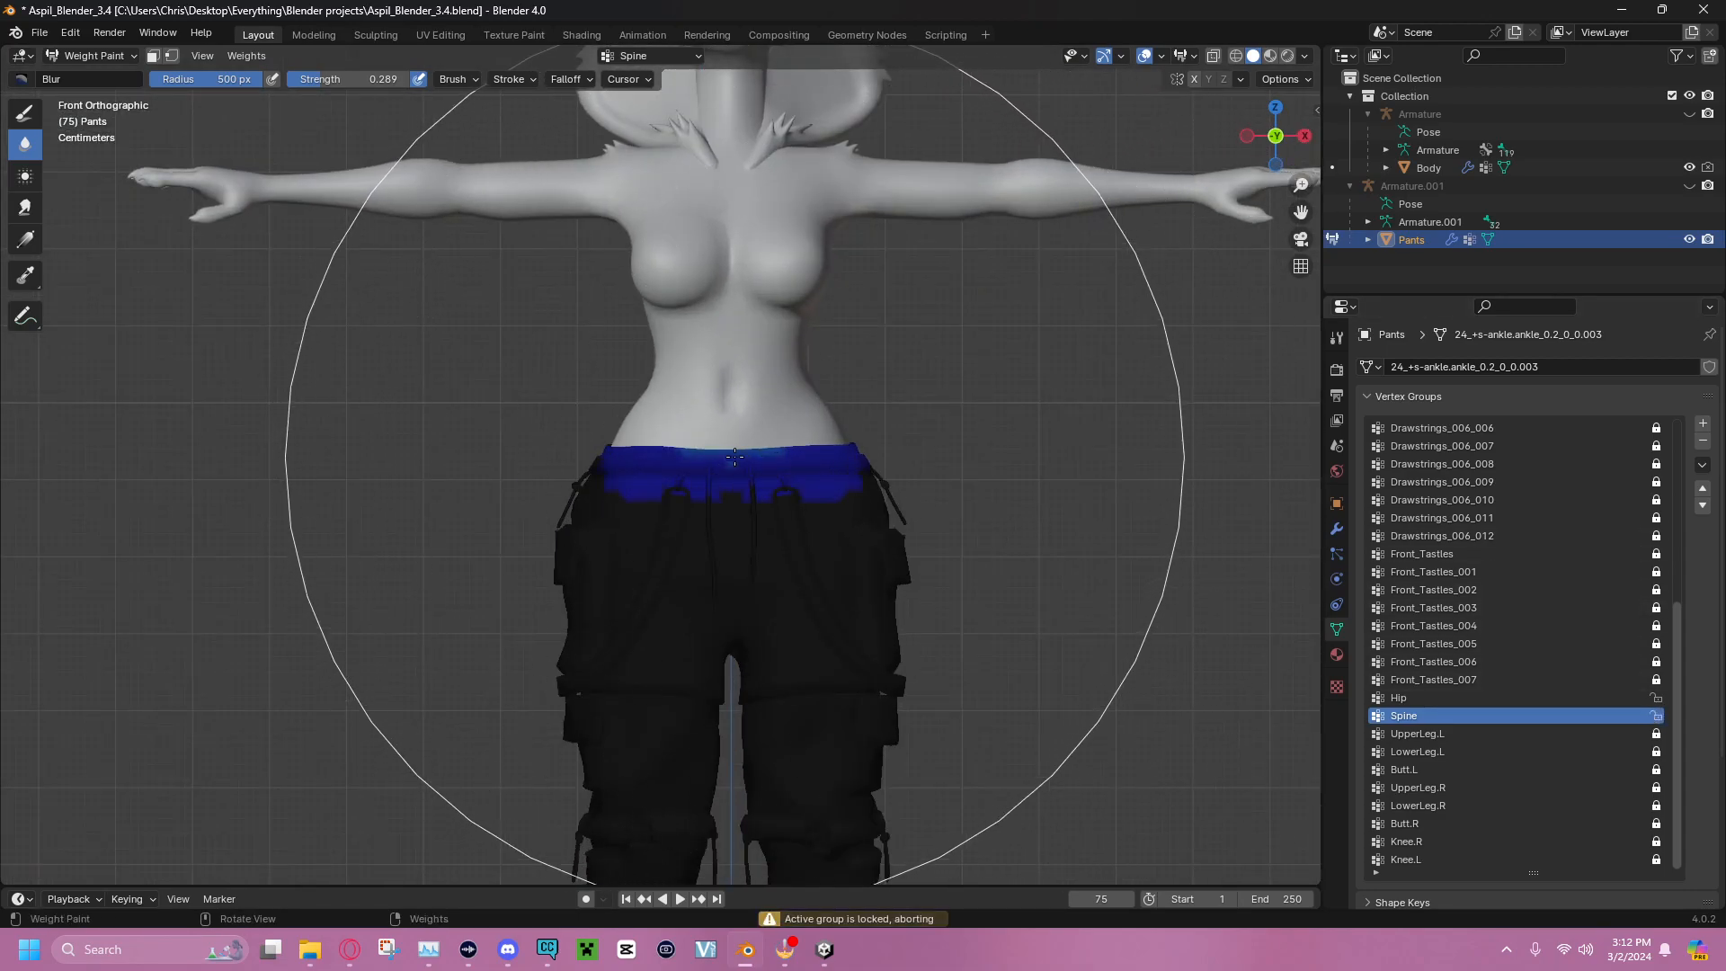
mouse_move(735, 456)
mouse_down()
mouse_move(522, 413)
mouse_move(814, 404)
mouse_up()
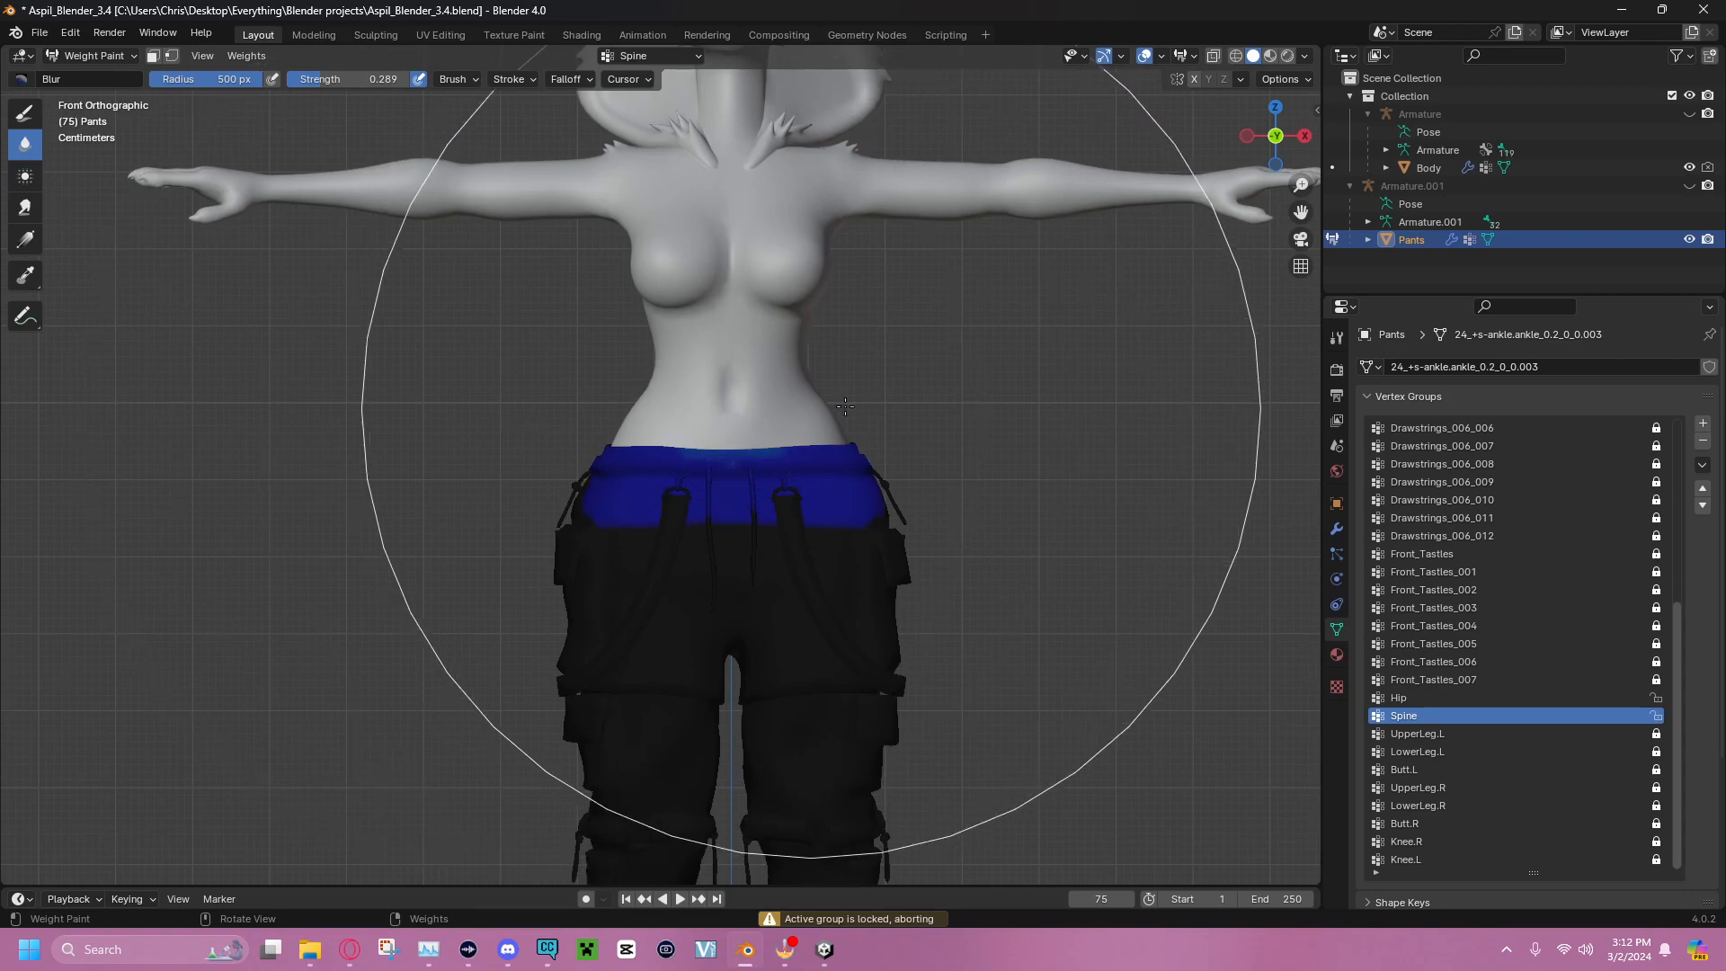
click(1277, 135)
click(1275, 135)
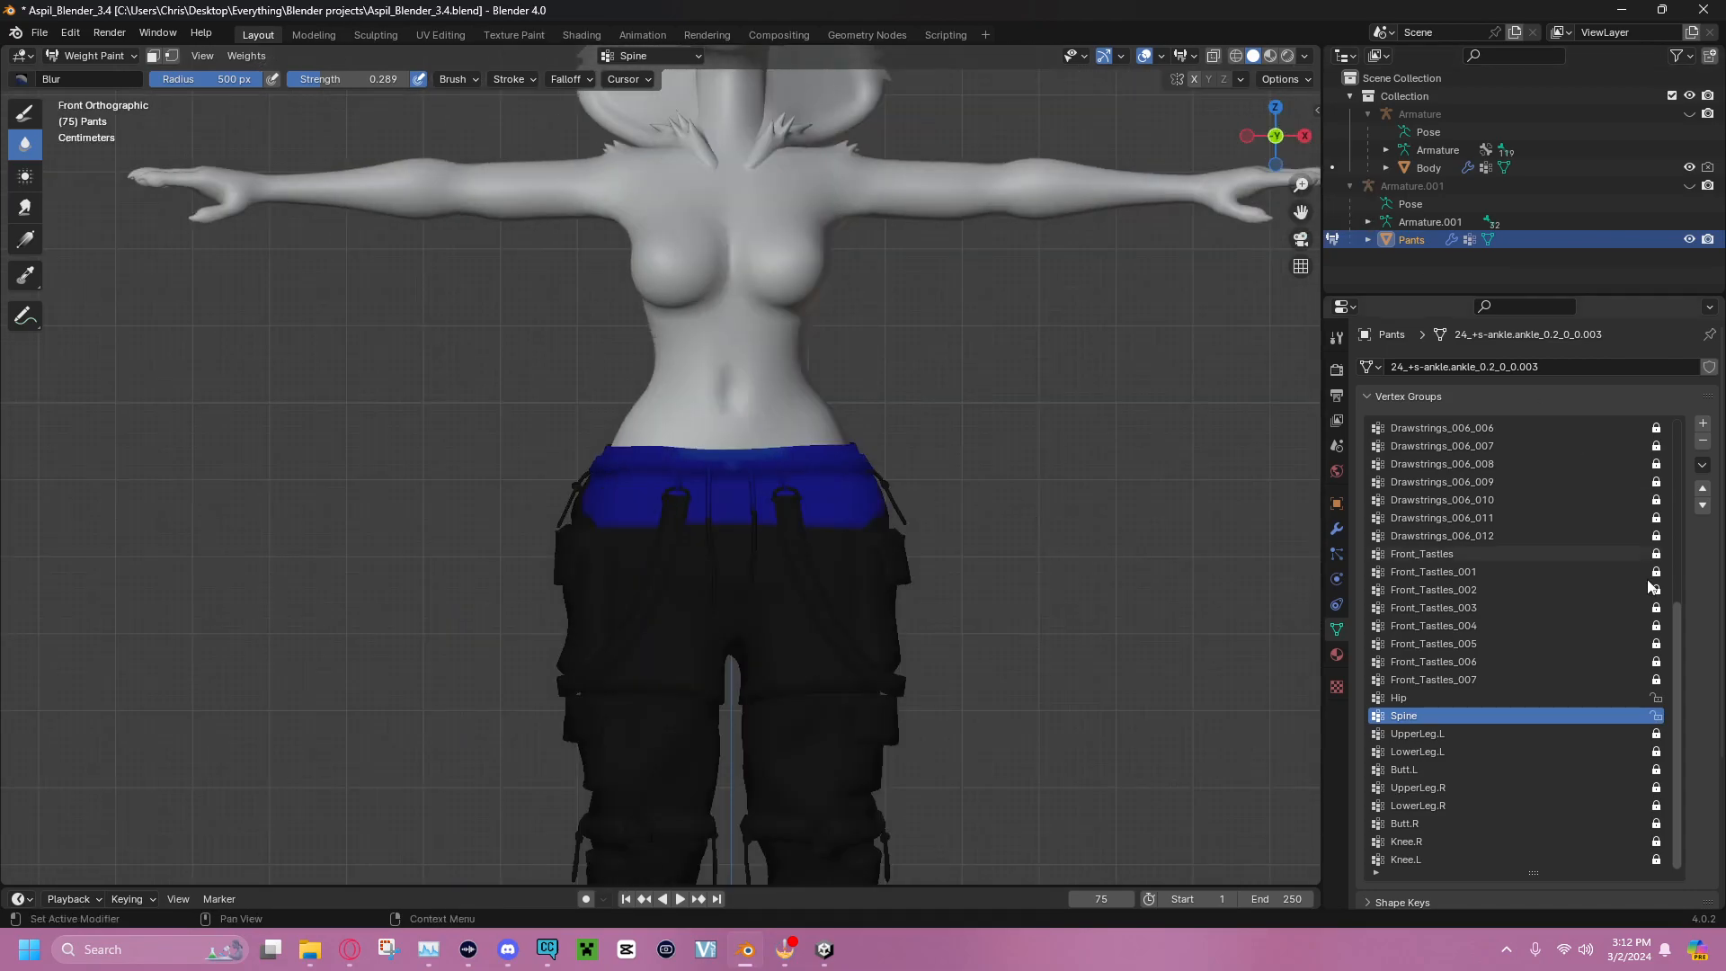
Unlock the UpperLeg.L and LowerLeg.L vertex groups and blur their weights from the front of the pants
click(1600, 734)
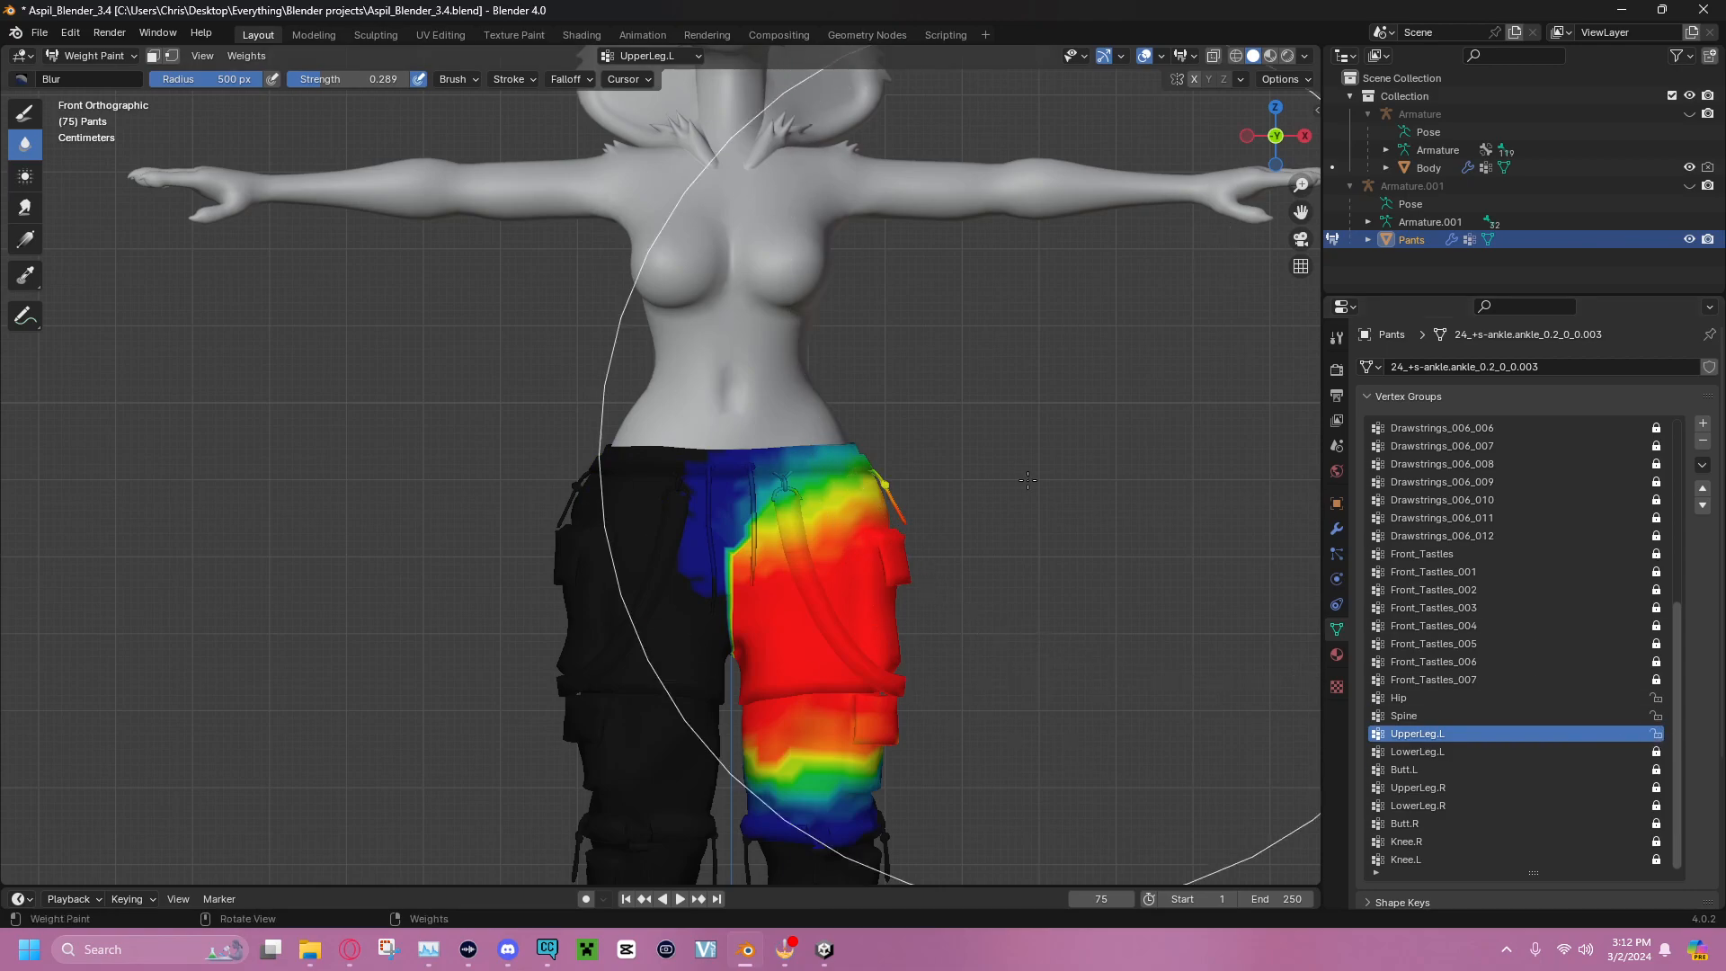
scroll(773, 596, down, 2)
mouse_move(773, 597)
mouse_down()
mouse_move(783, 507)
mouse_move(771, 664)
mouse_up()
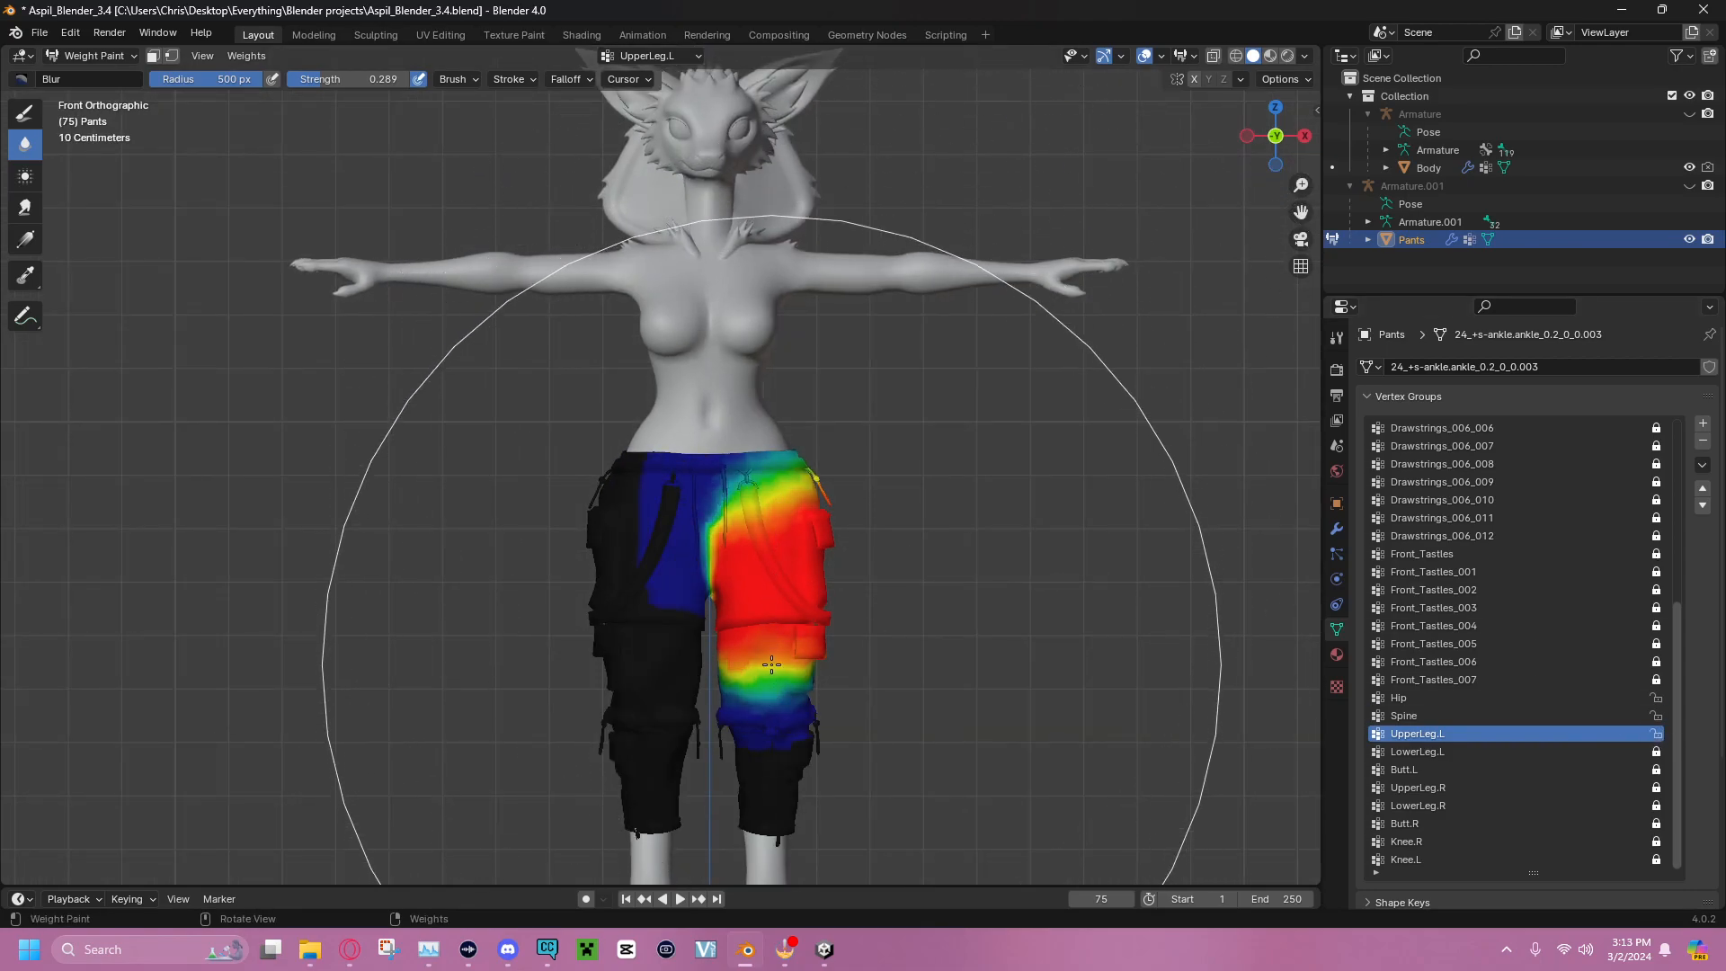
click(1550, 752)
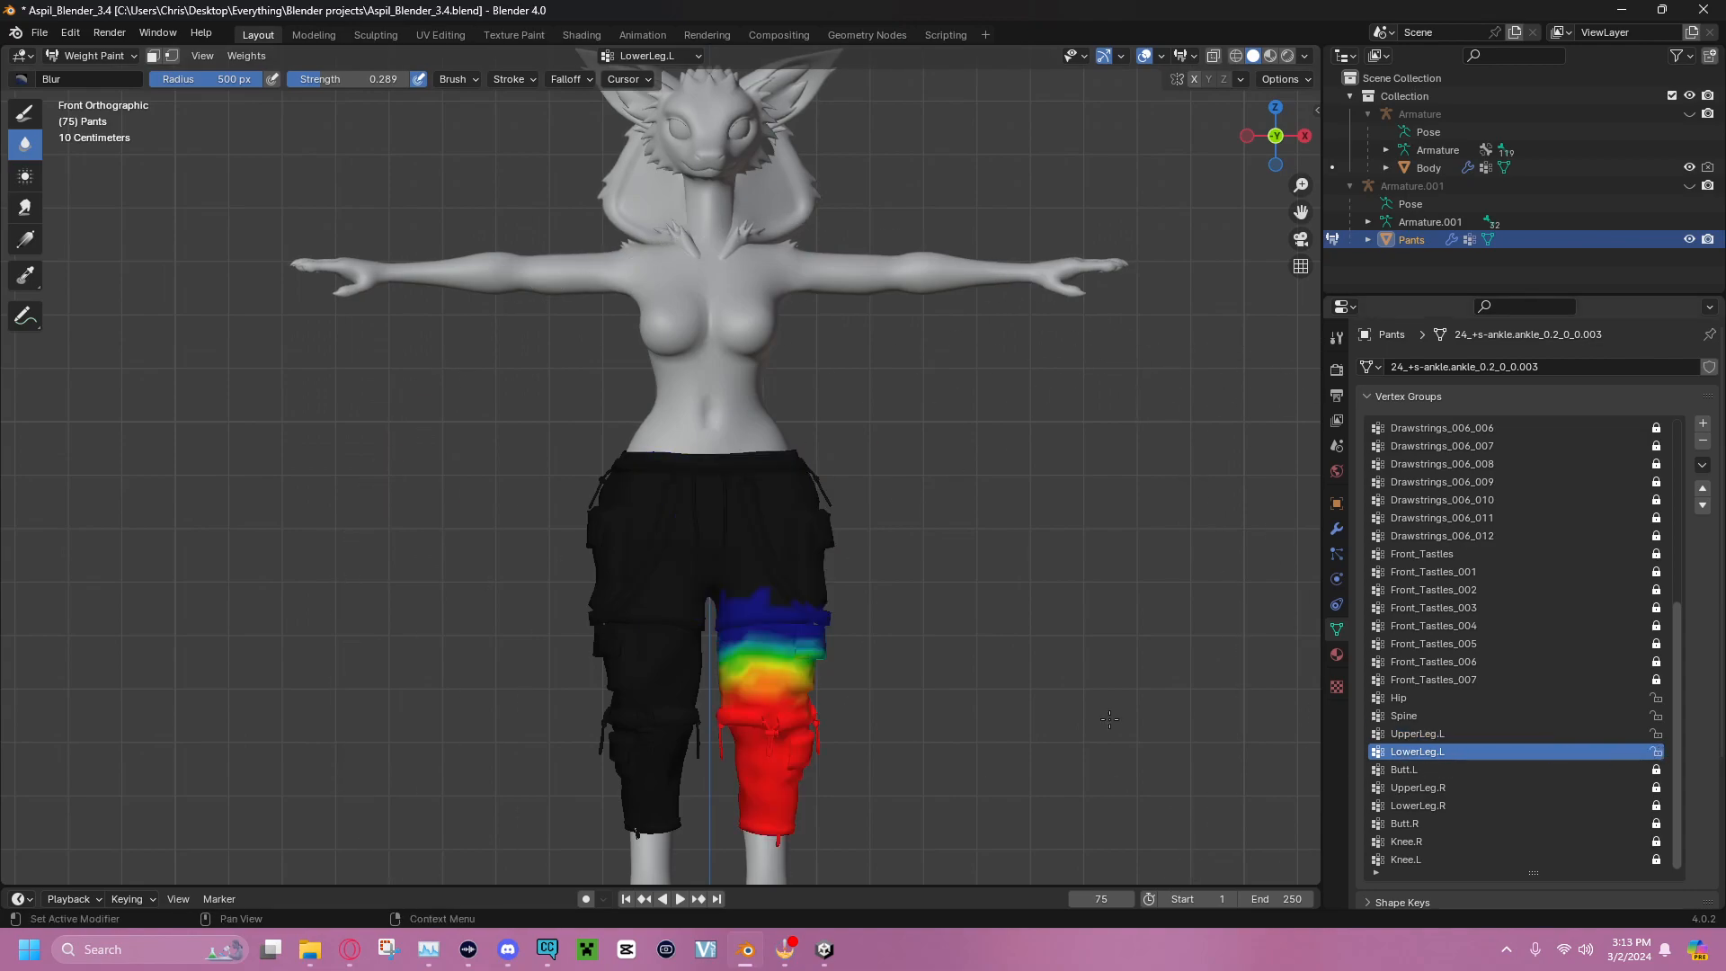
drag(745, 701, 764, 676)
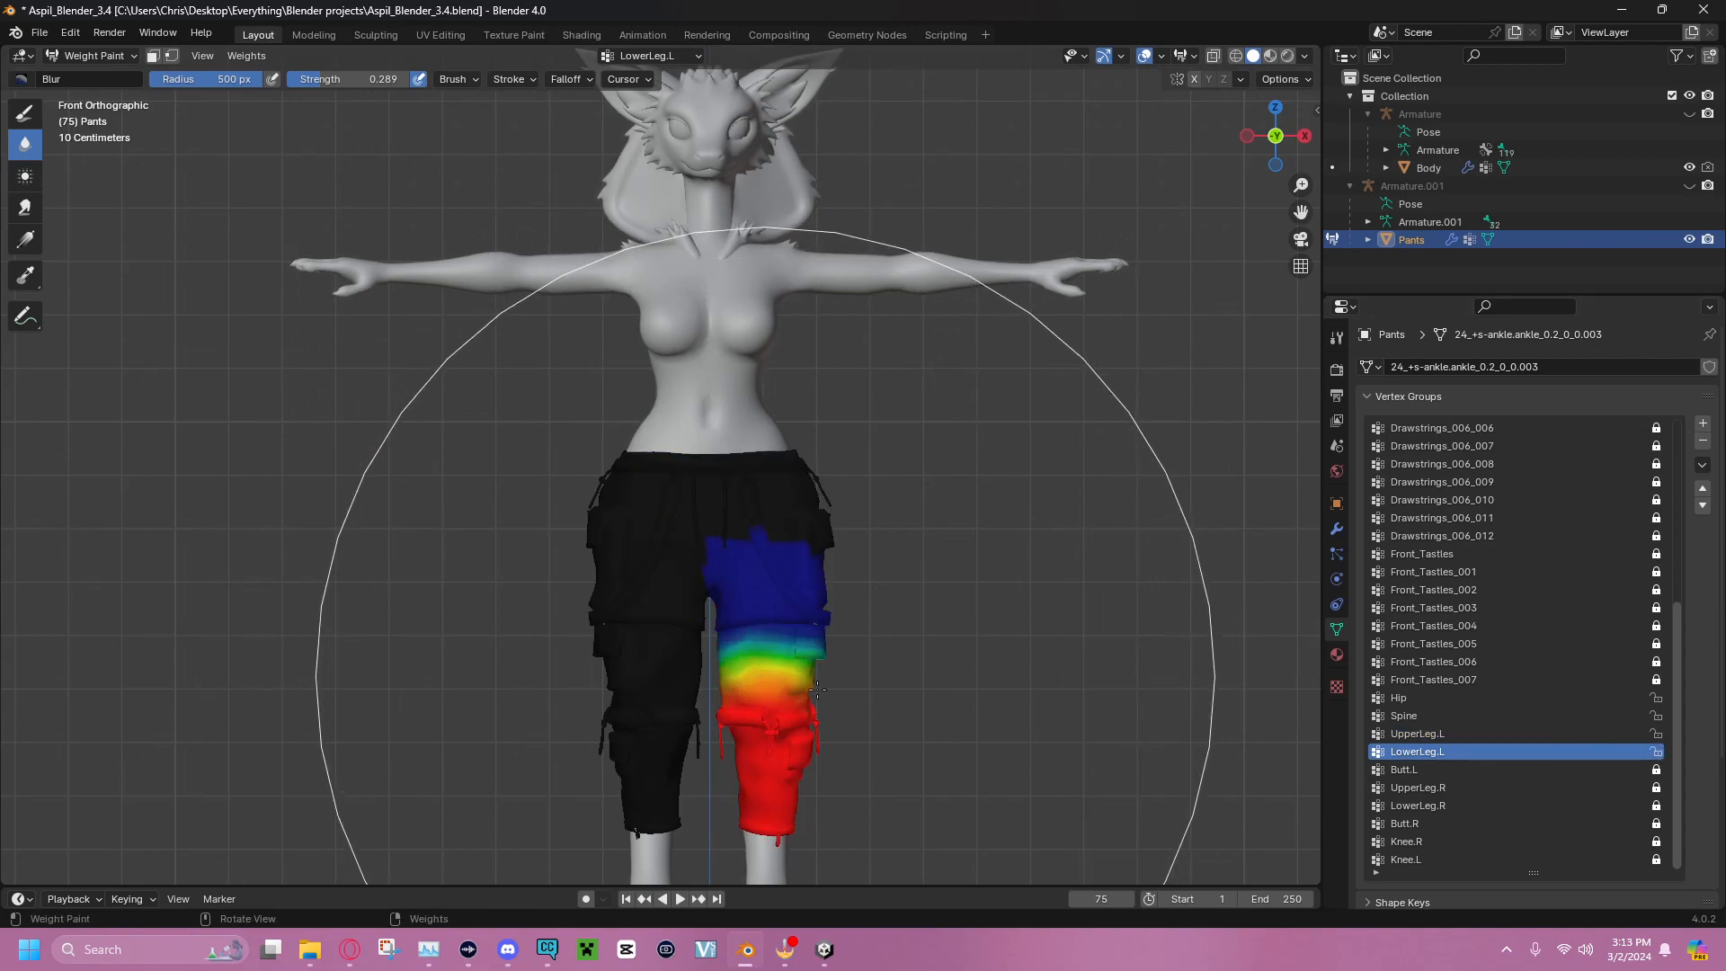
Unlock the Butt.L vertex group and blur its weights from the back of the pants
click(1427, 768)
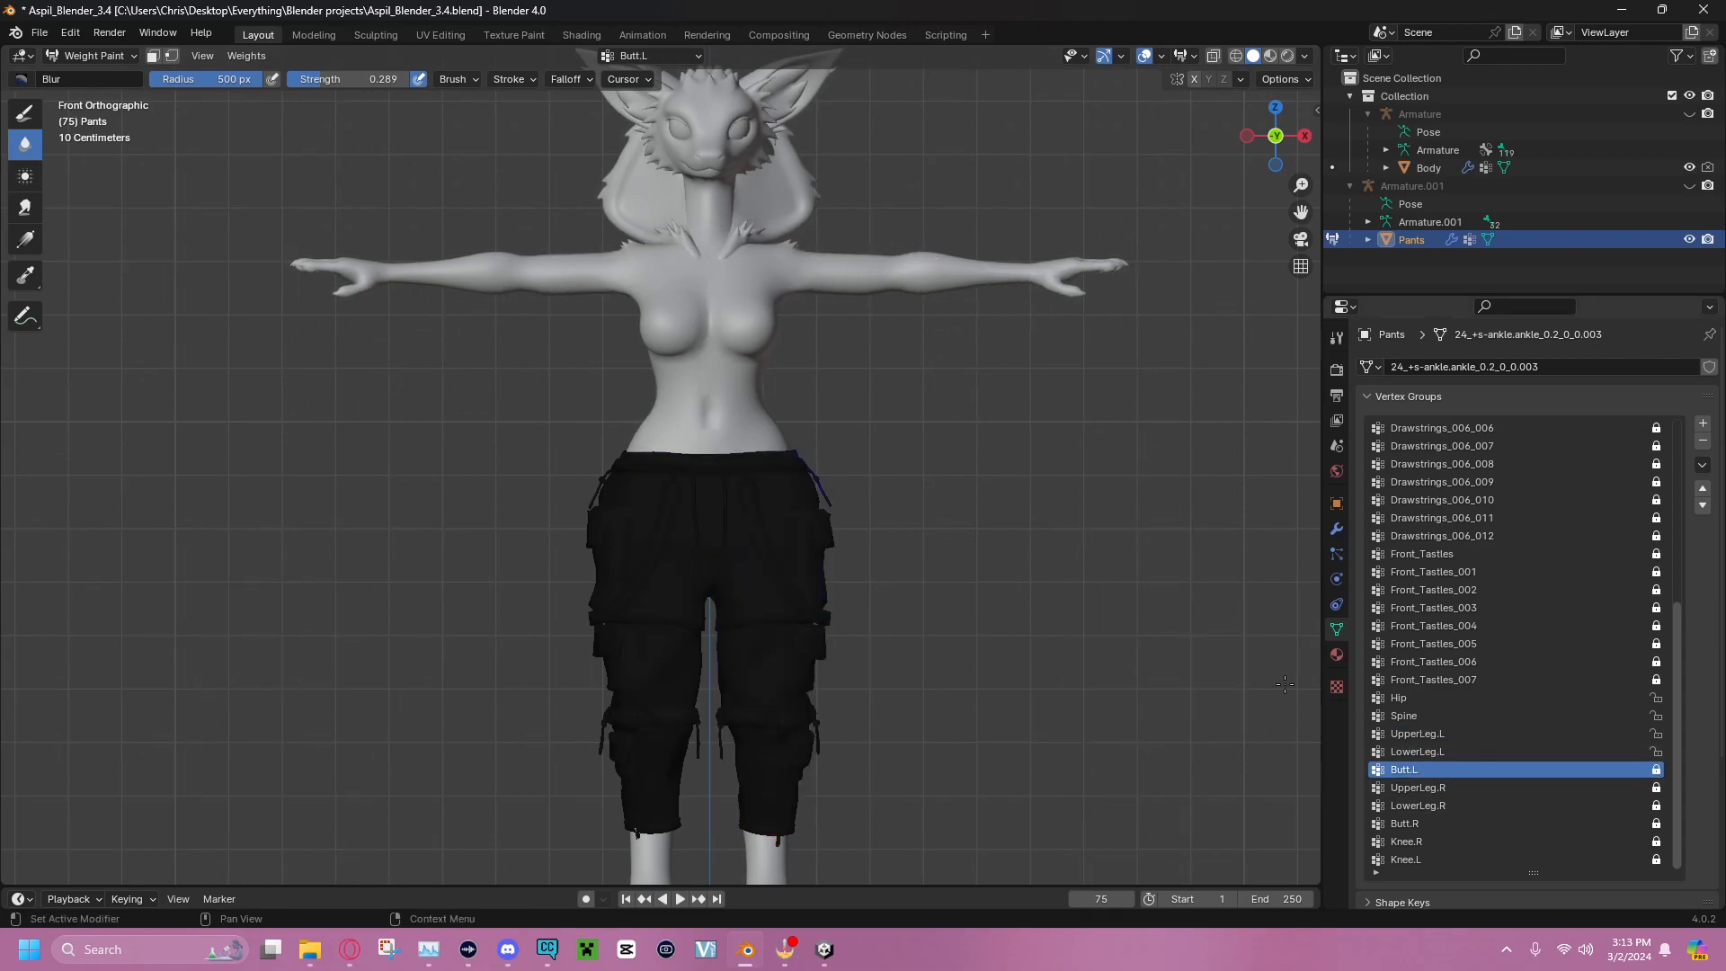
click(1270, 138)
click(1657, 769)
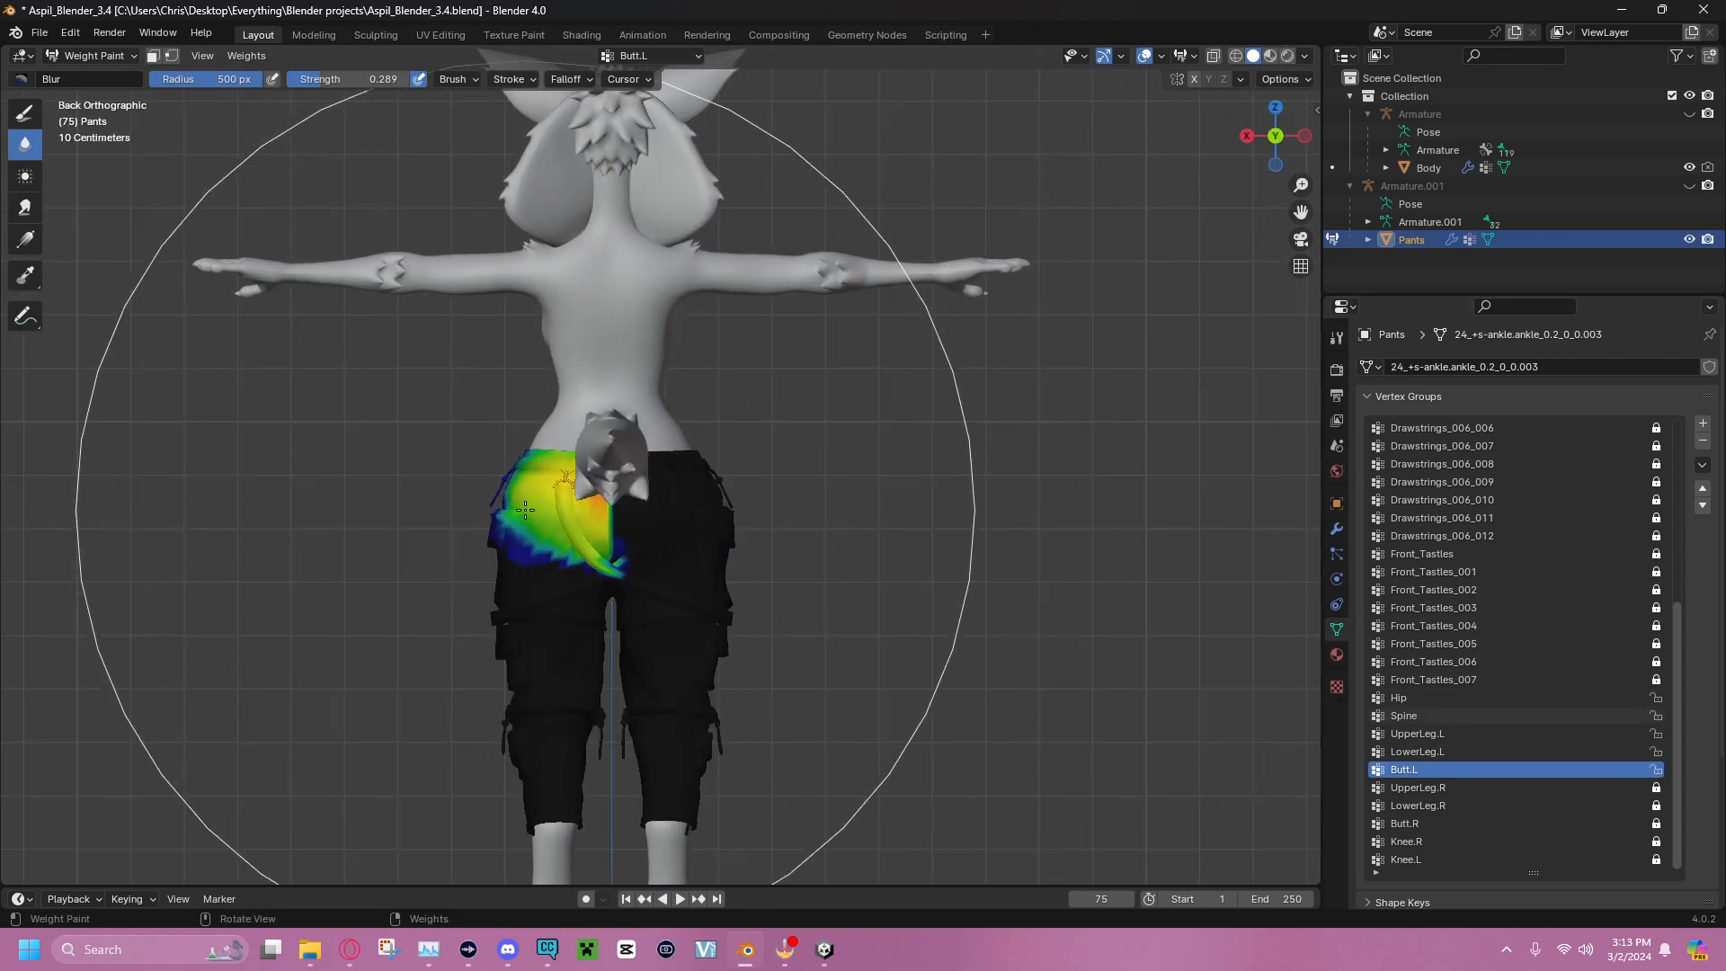
Unlock the UpperLeg.R, LowerLeg.R and Butt.R vertex groups and blur their weights from the back of the pants
click(1407, 788)
click(1657, 789)
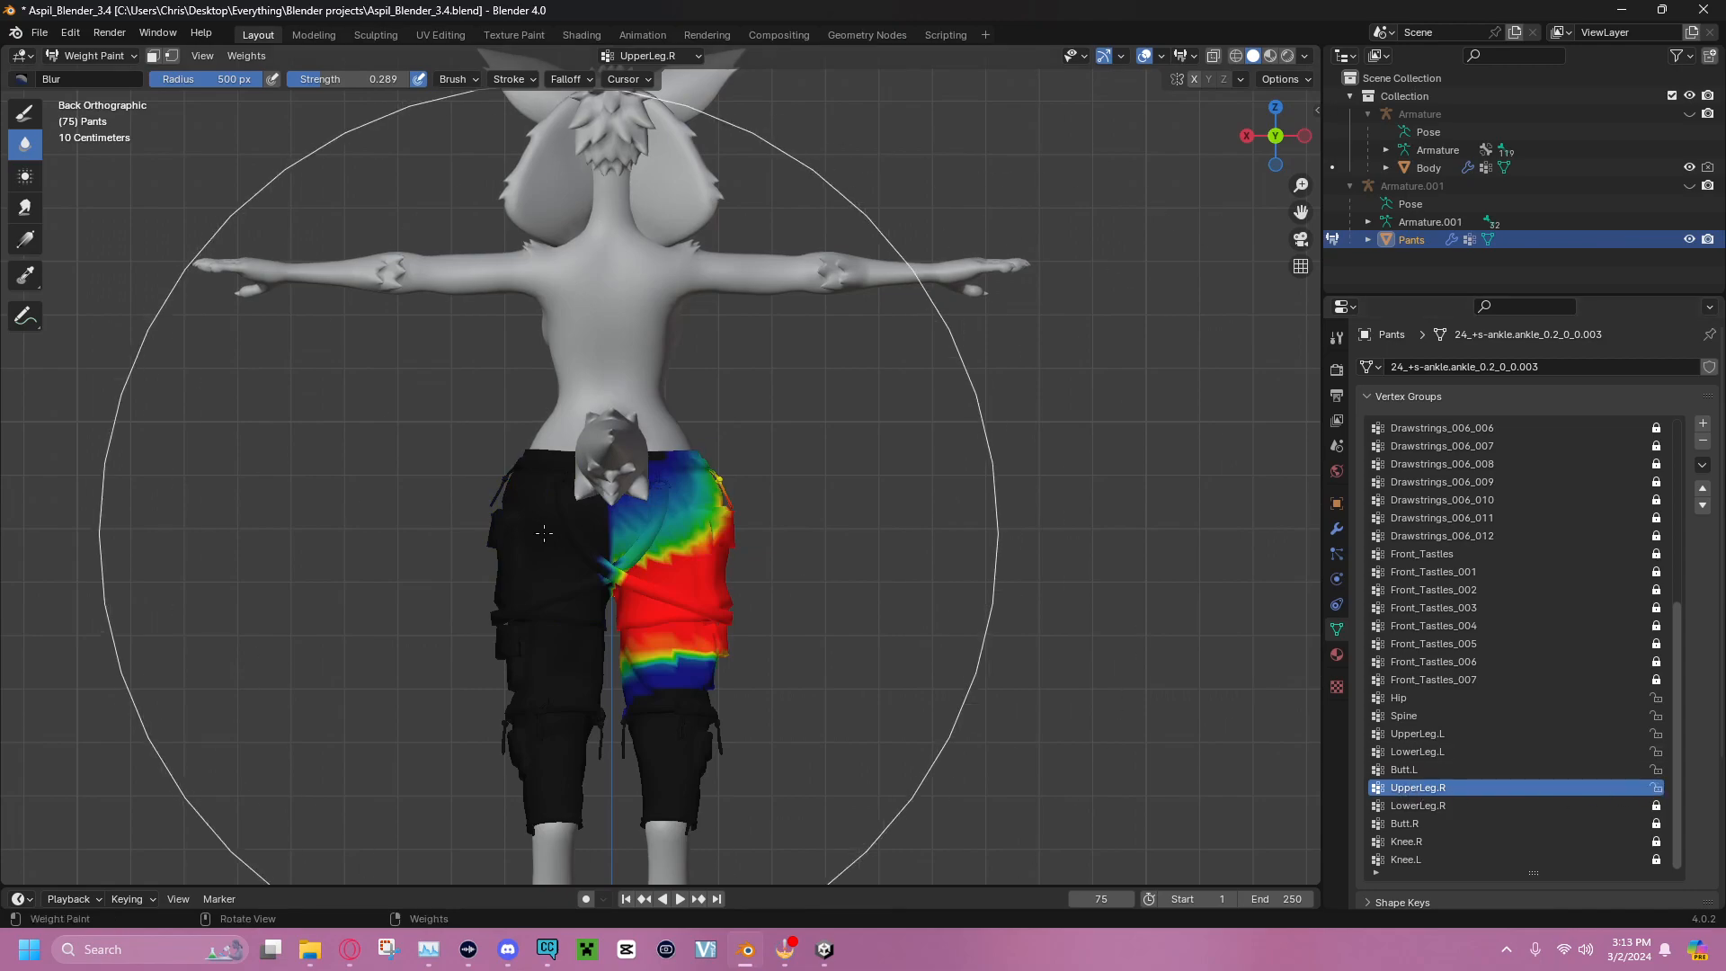
click(686, 547)
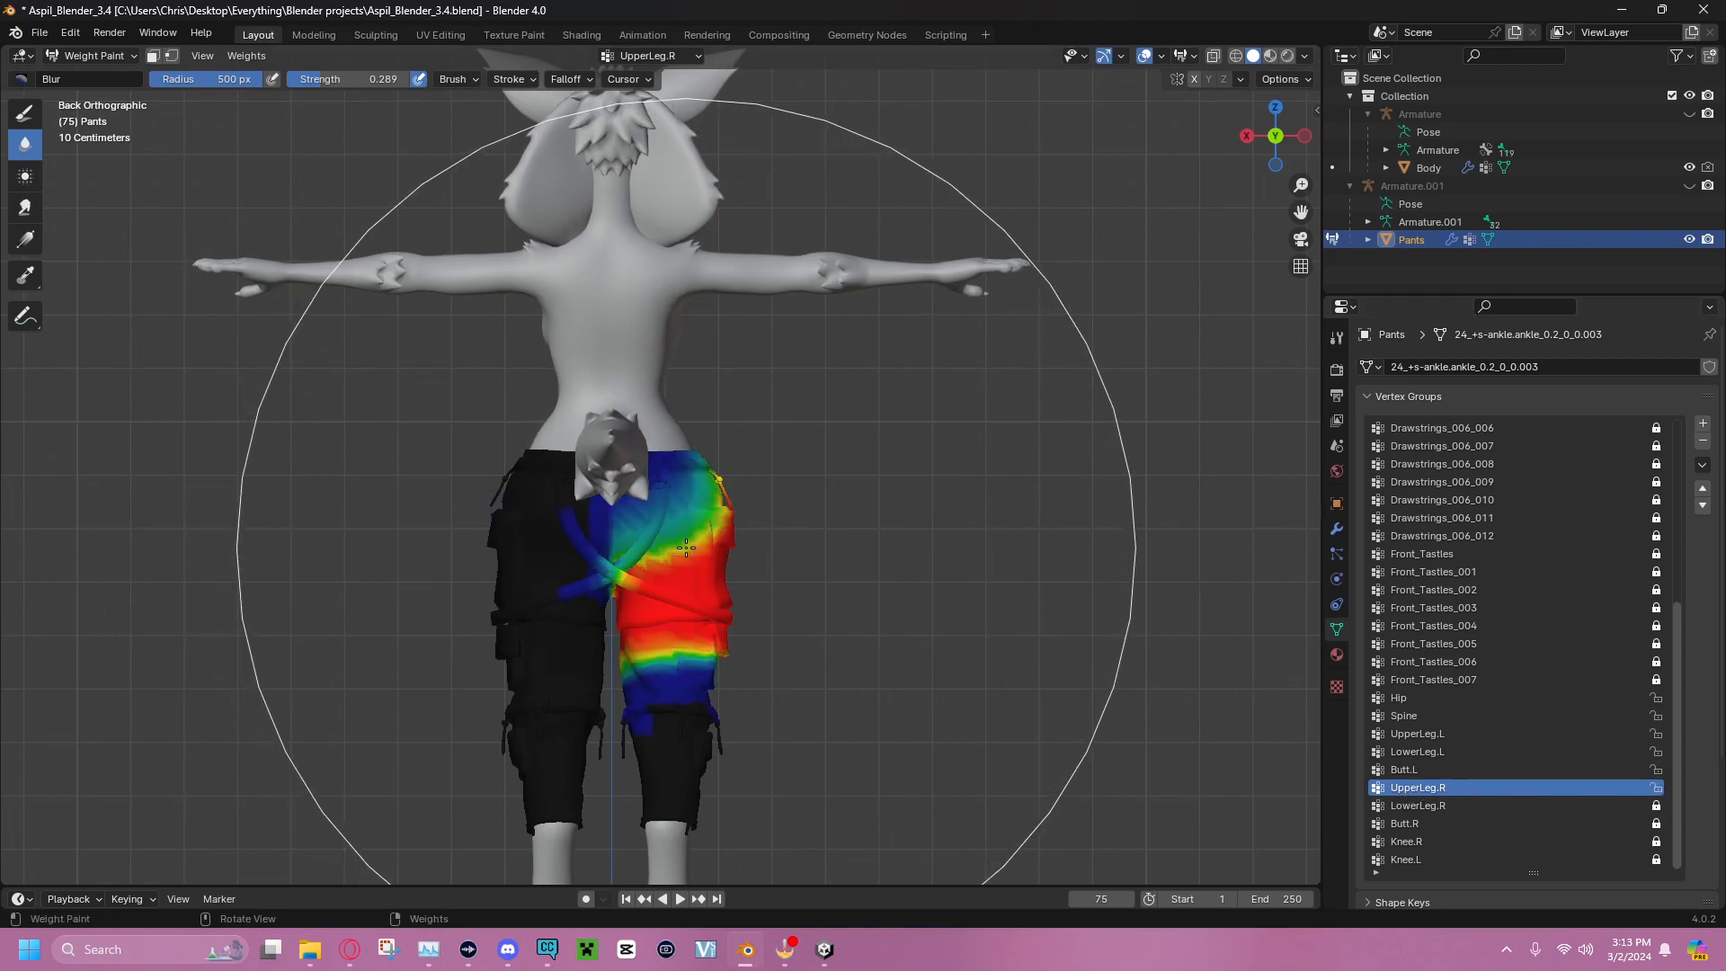
click(1656, 806)
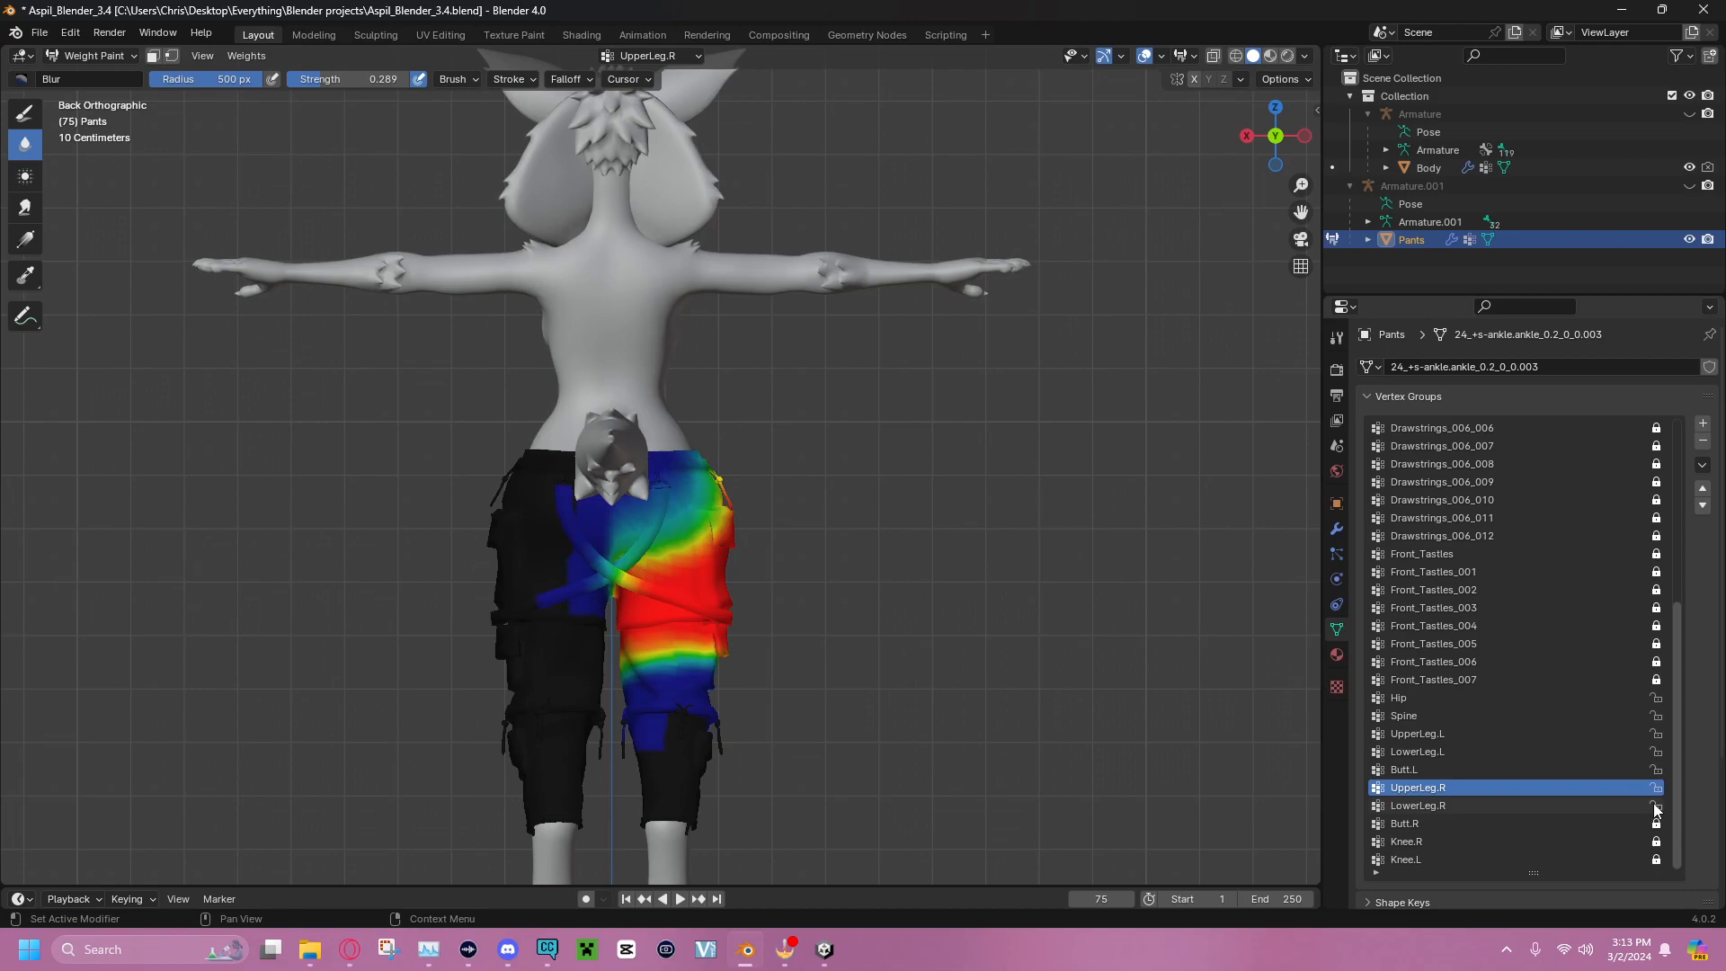
click(1571, 807)
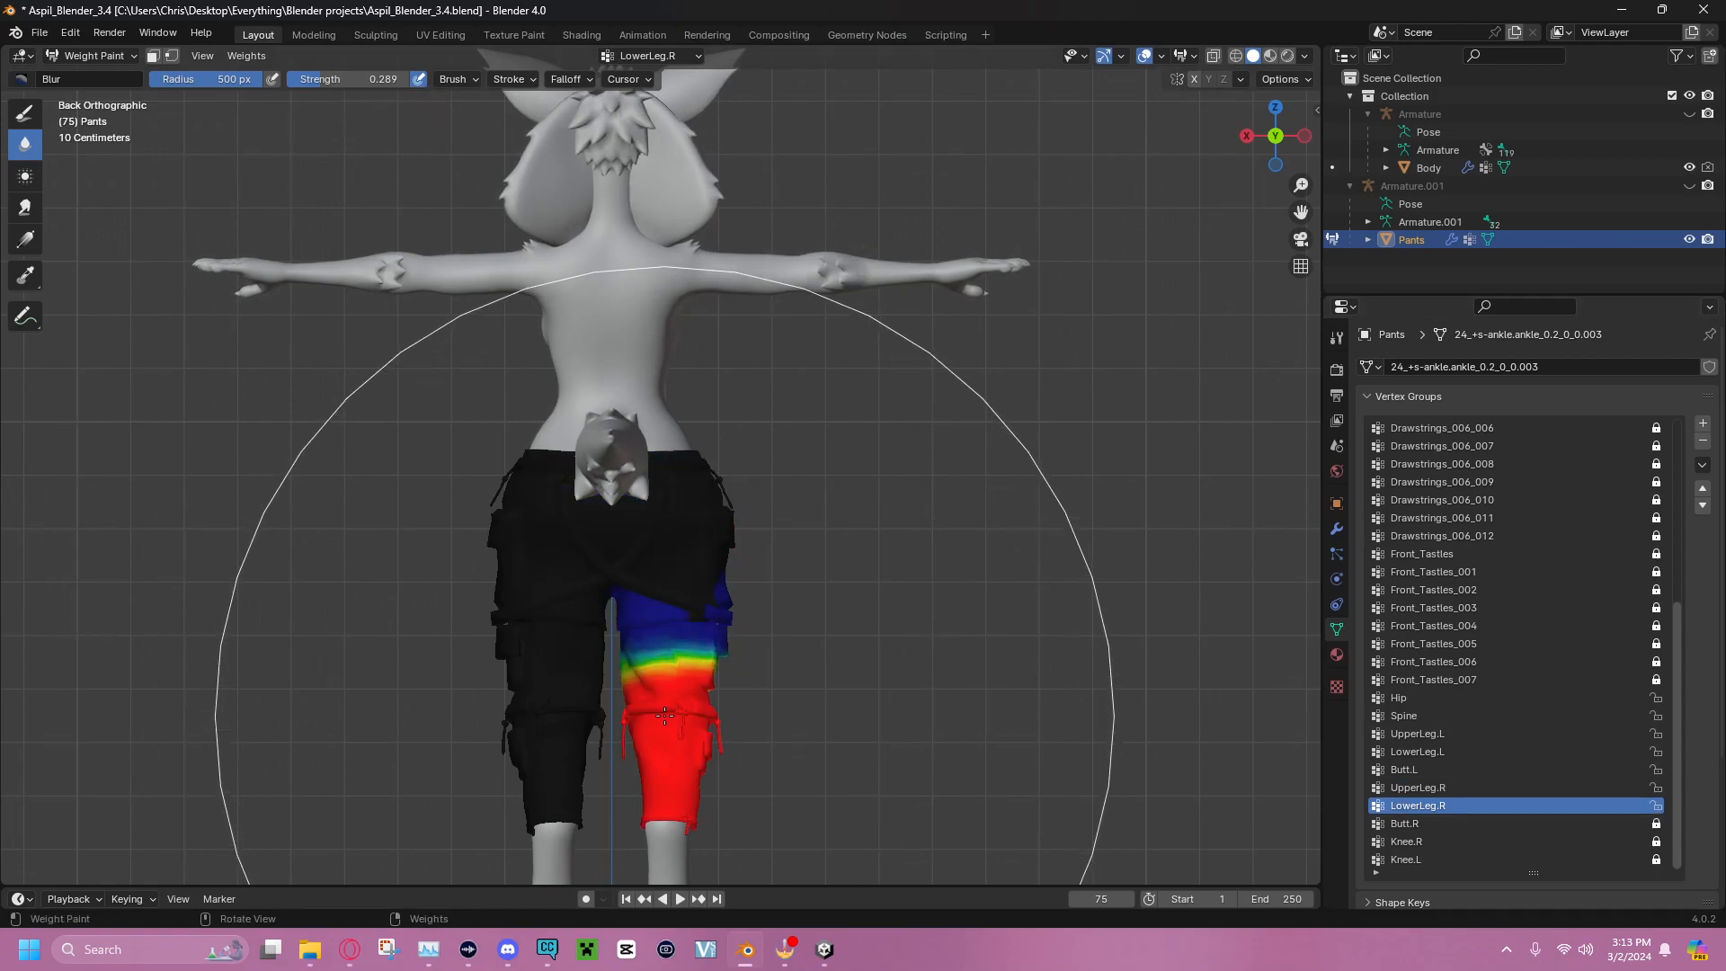
click(1422, 825)
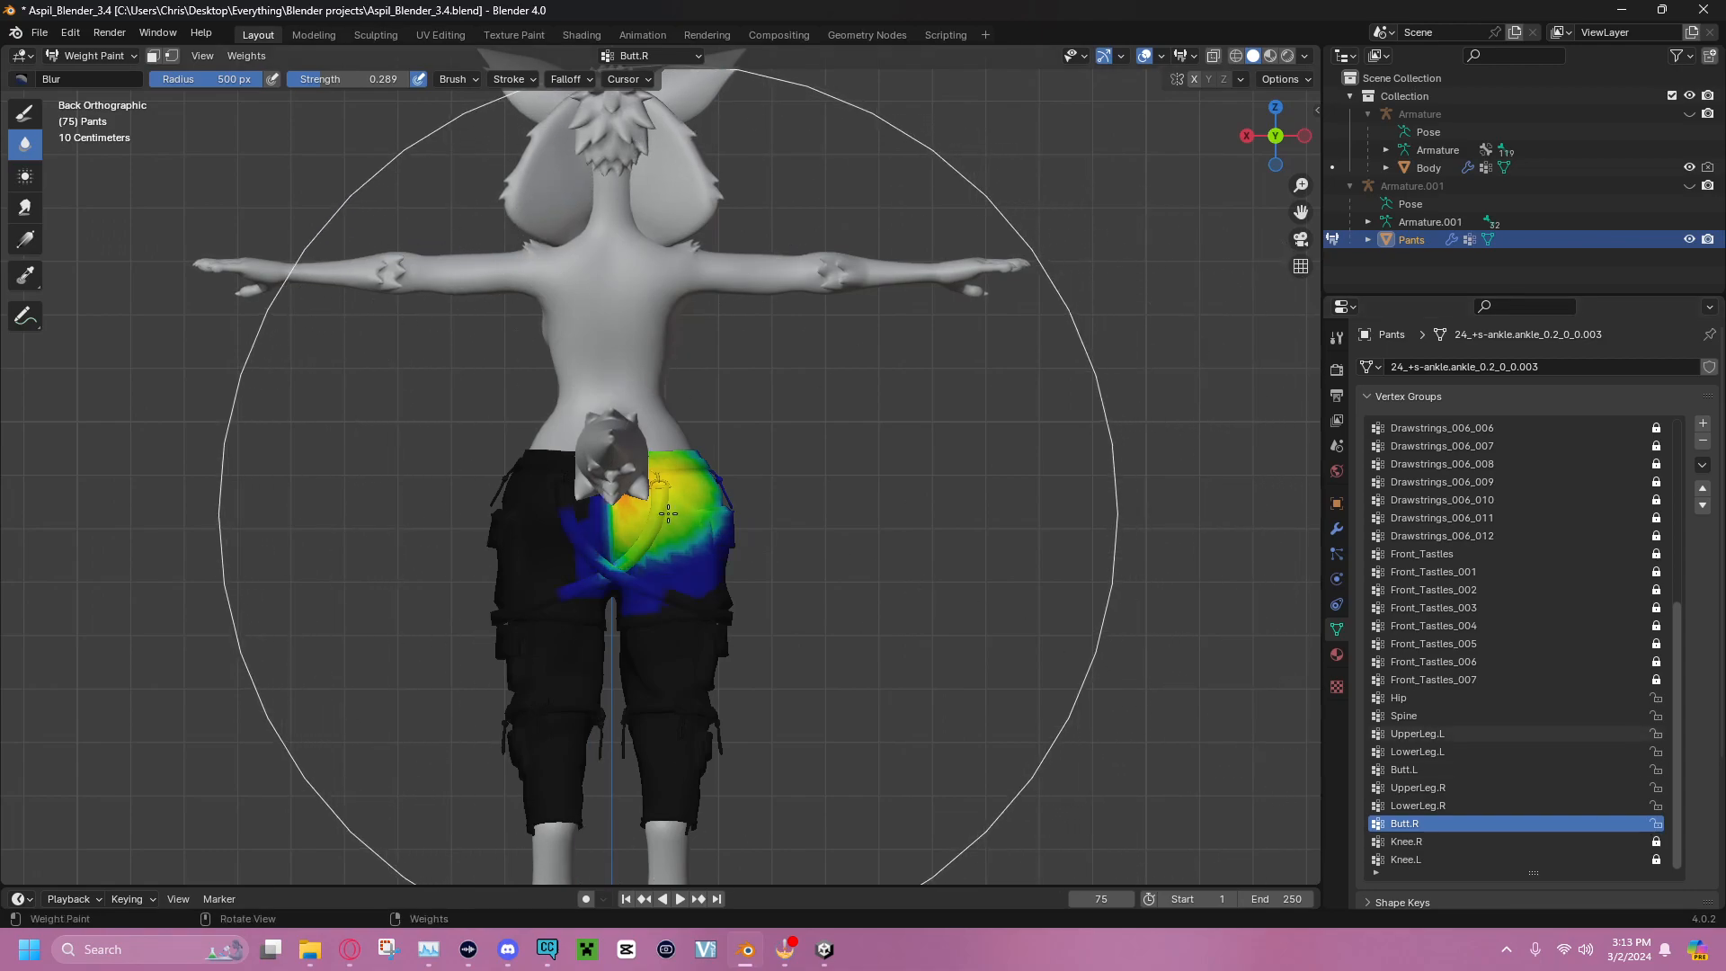
Unlock the Knee.R and Knee.L vertex groups and blur their weights from the front of the pants
click(1585, 842)
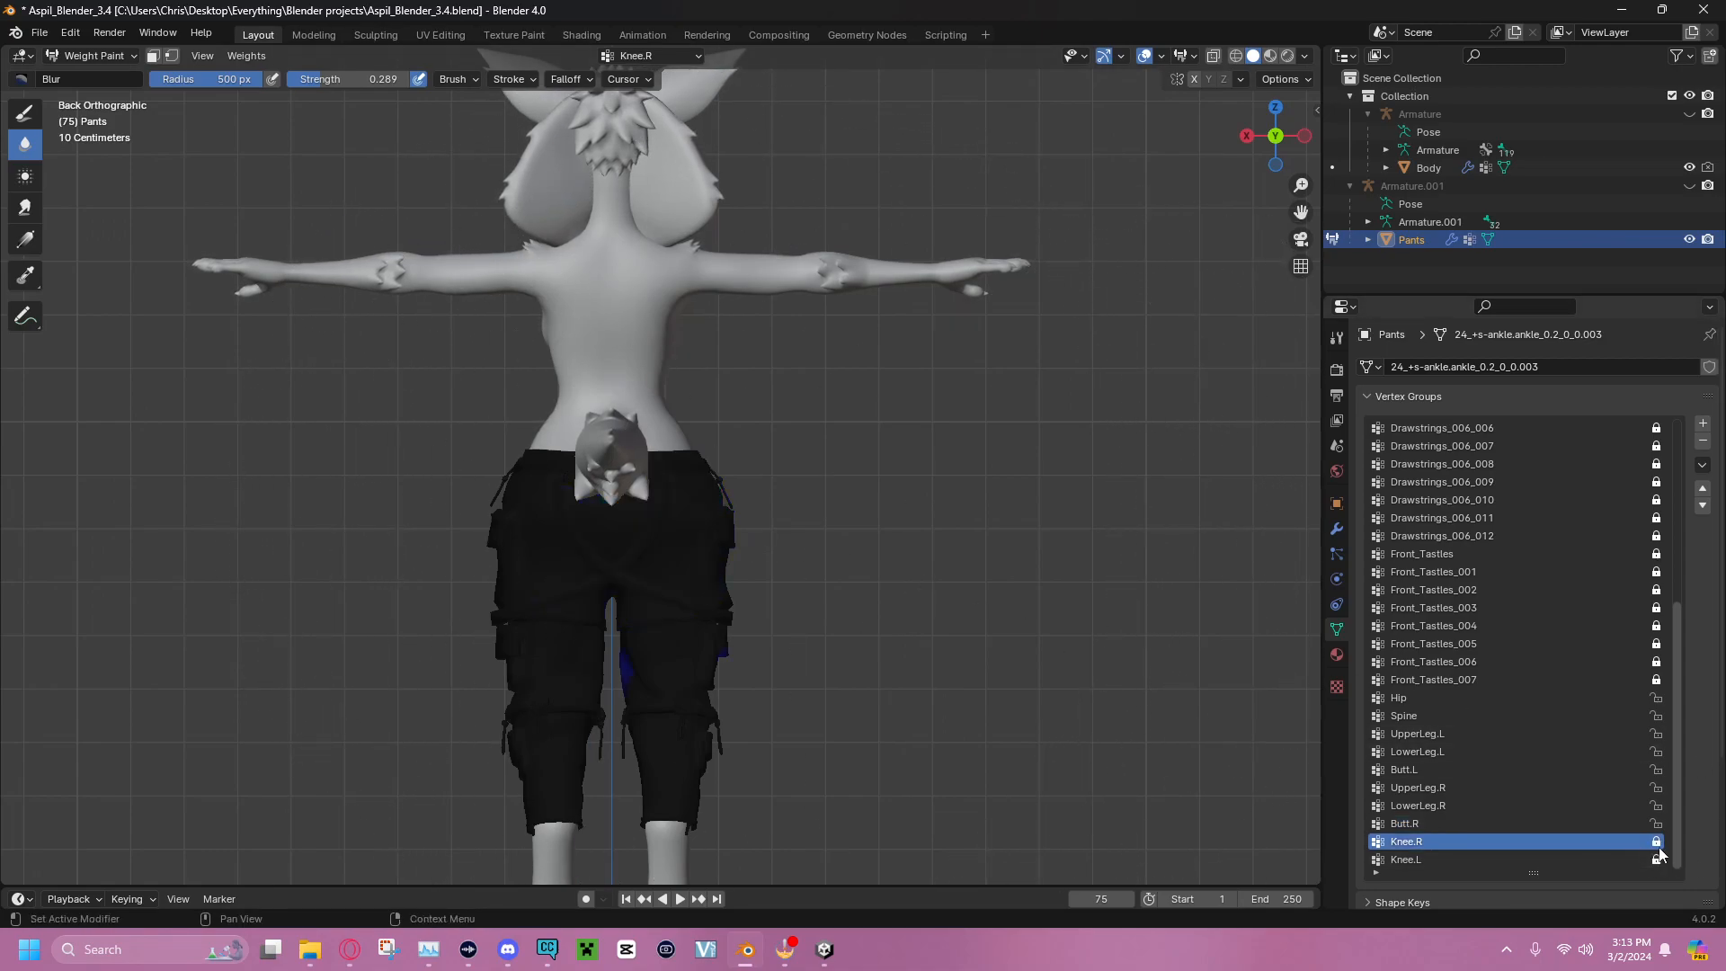
click(1275, 136)
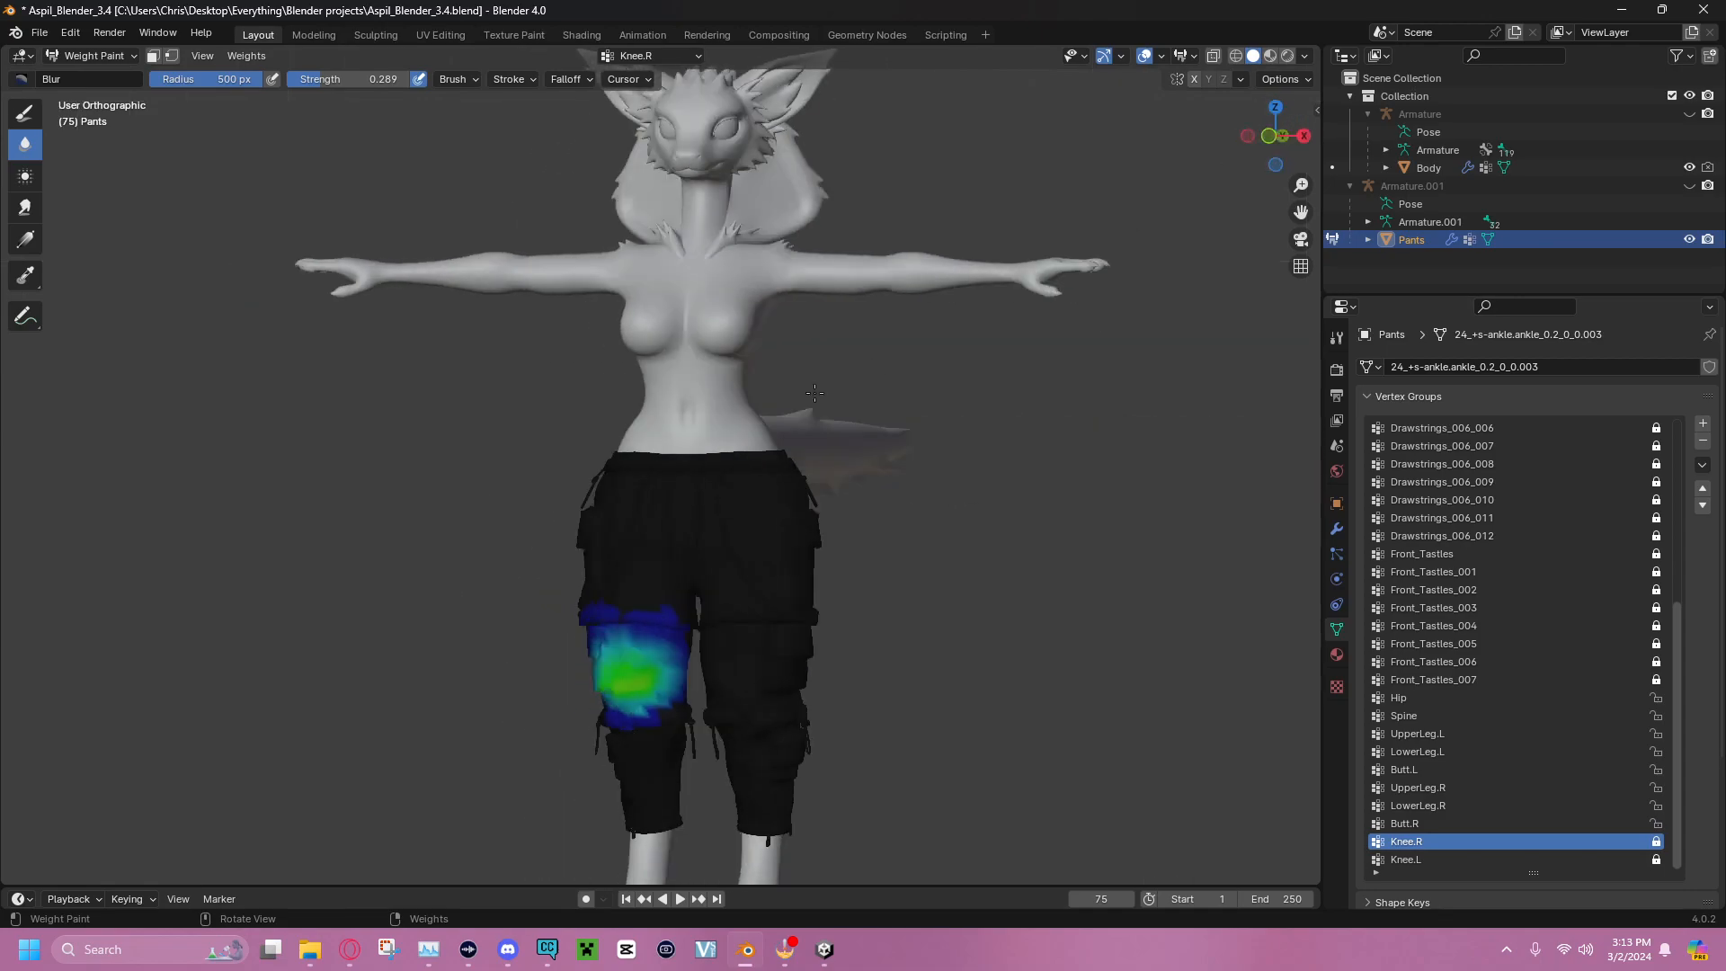
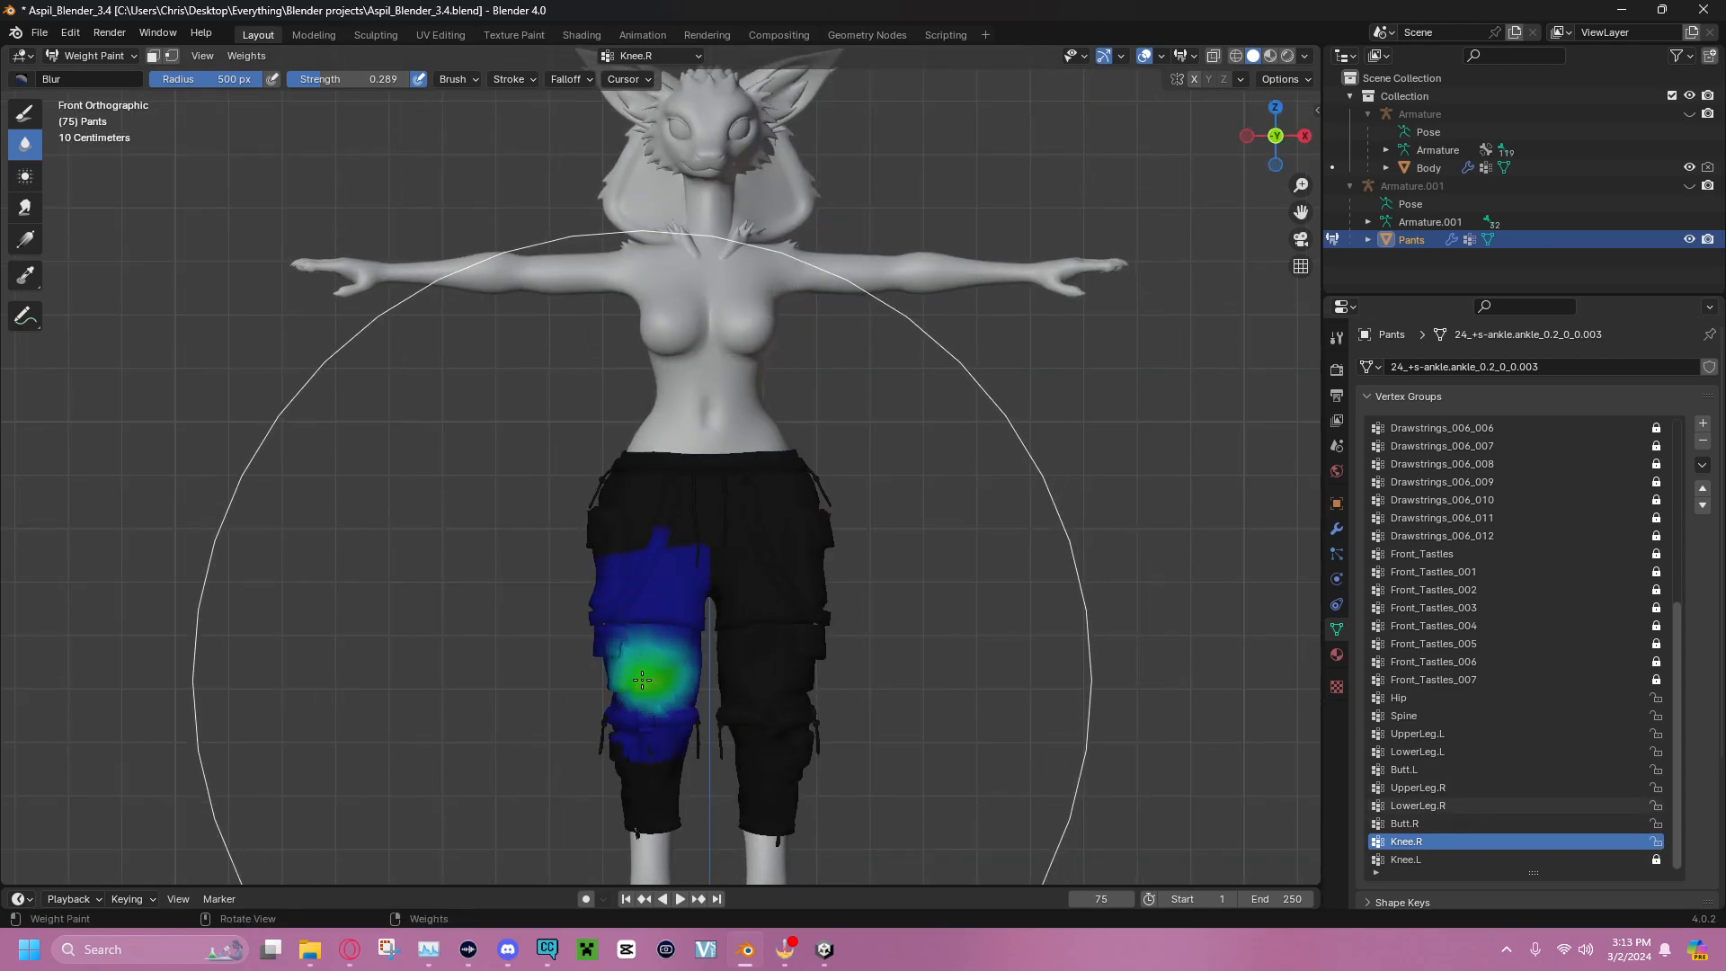
click(1618, 861)
click(1657, 861)
click(780, 679)
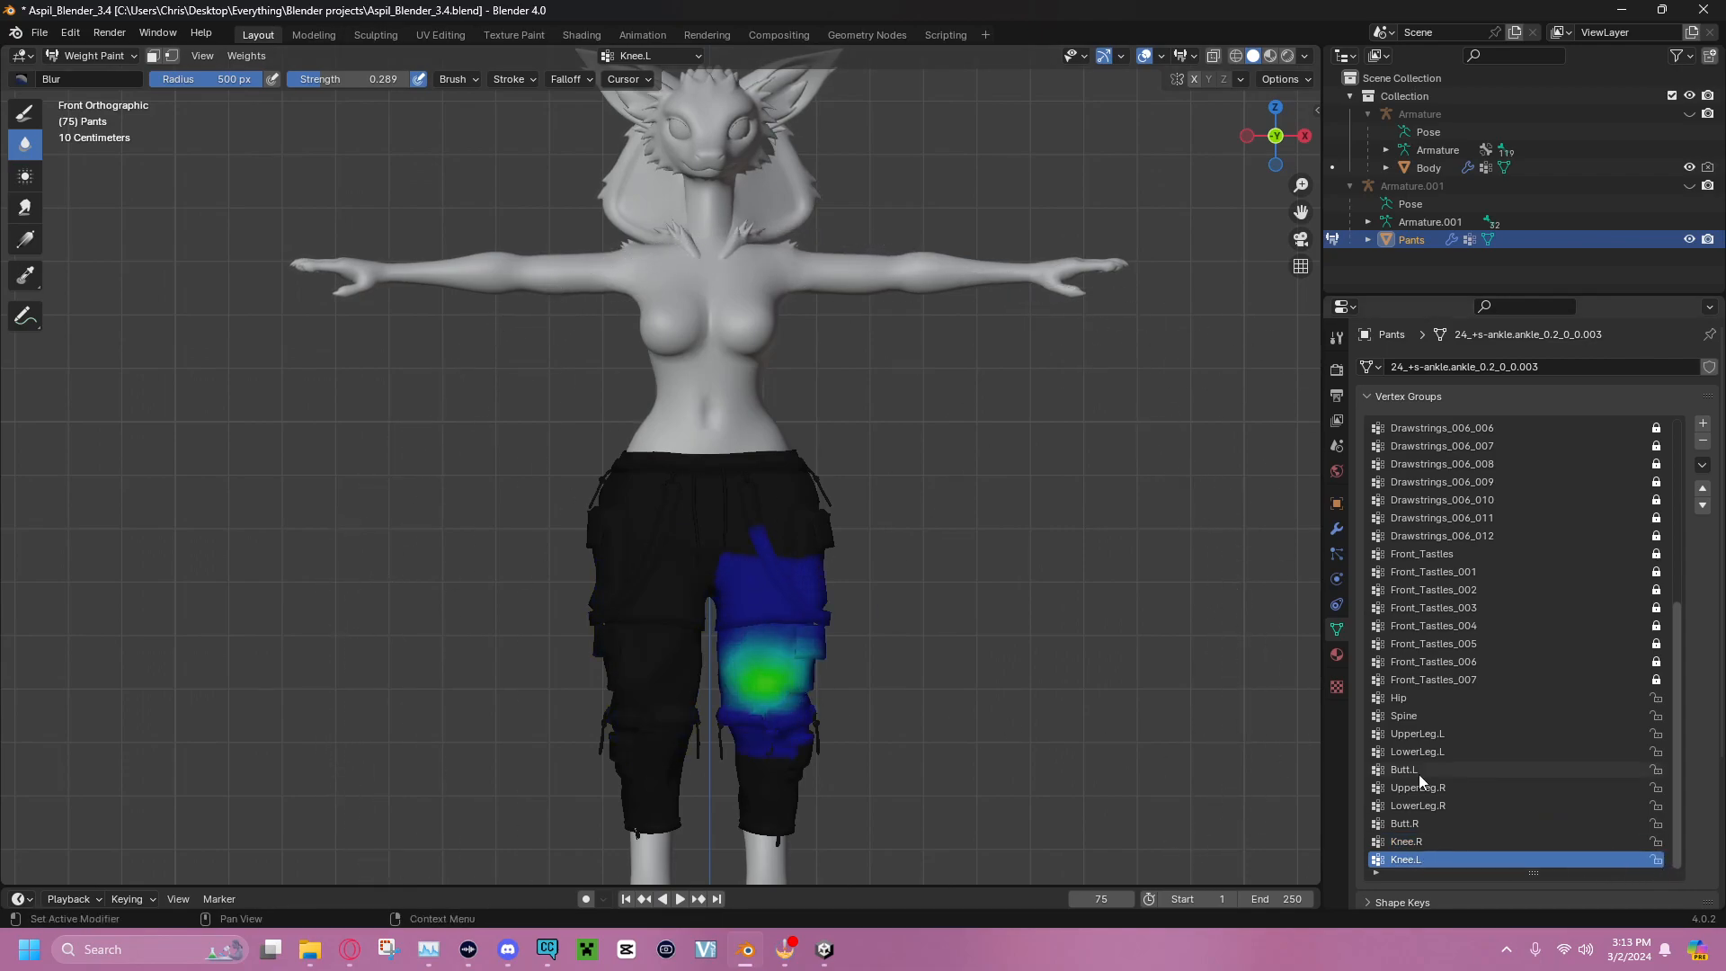
Return the Pants from Weight Paint to Object Mode and deselect the mesh
click(106, 55)
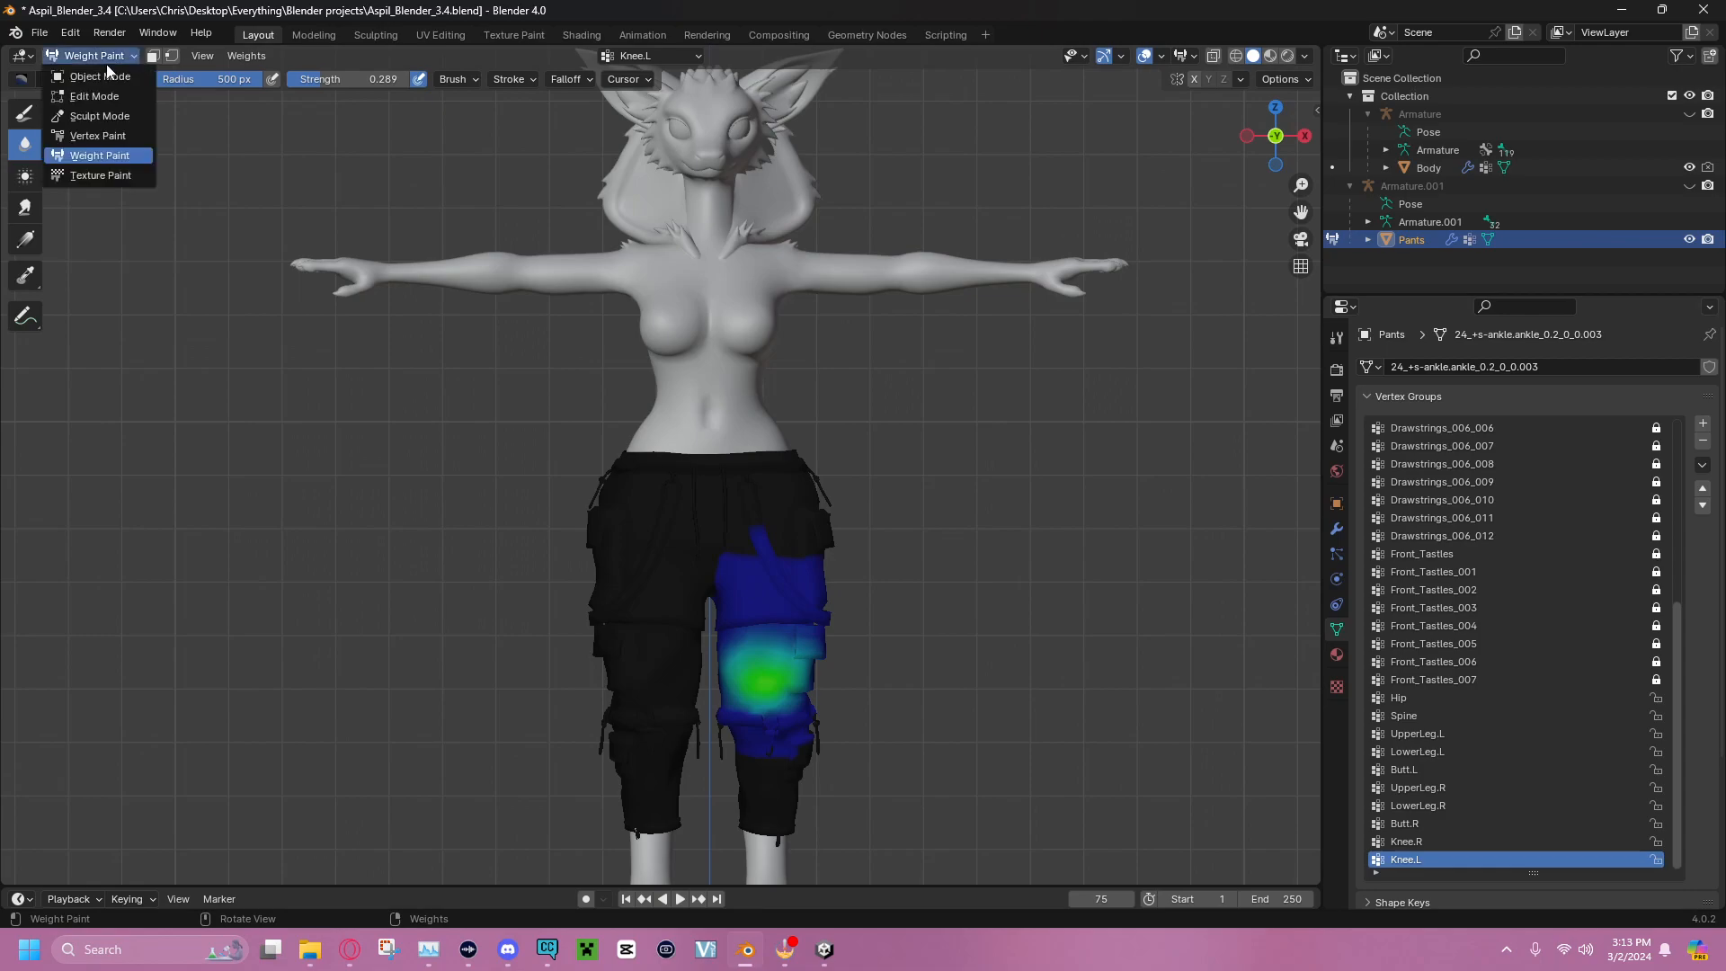
click(110, 79)
click(993, 453)
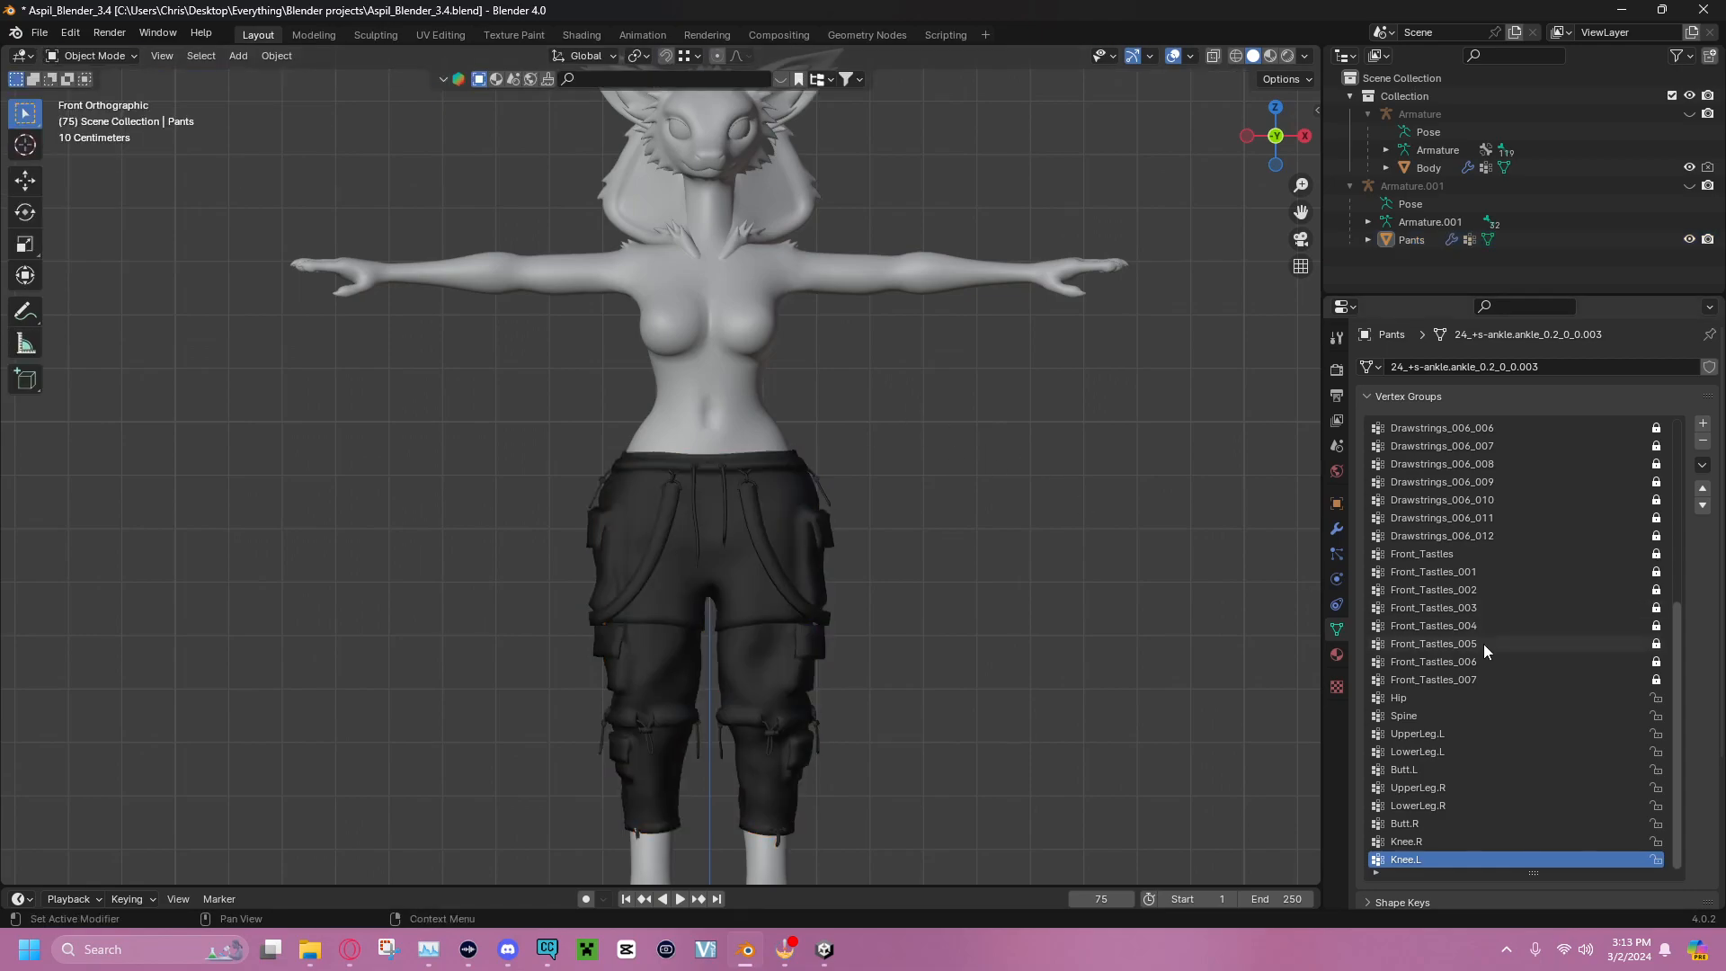
scroll(1483, 644, up, 17)
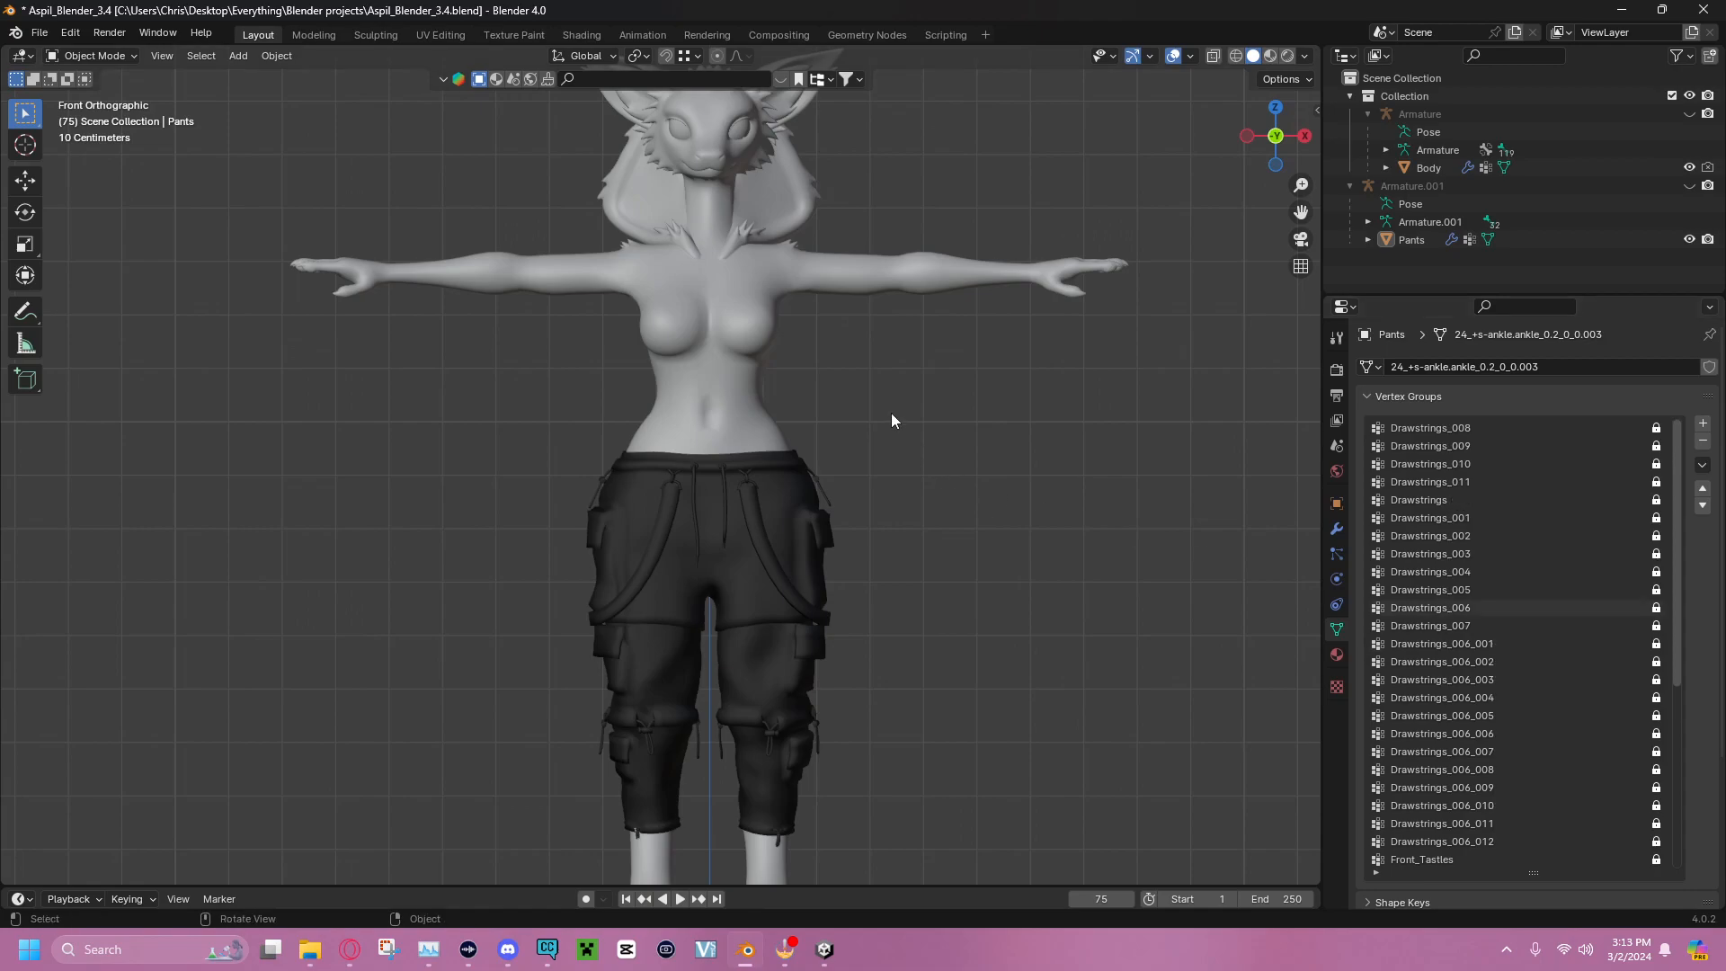
Unhide the avatar body's Armature, keep Armature.001 hidden, and select the Pants mesh
middle_drag(892, 421, 917, 435)
click(1690, 186)
click(1690, 186)
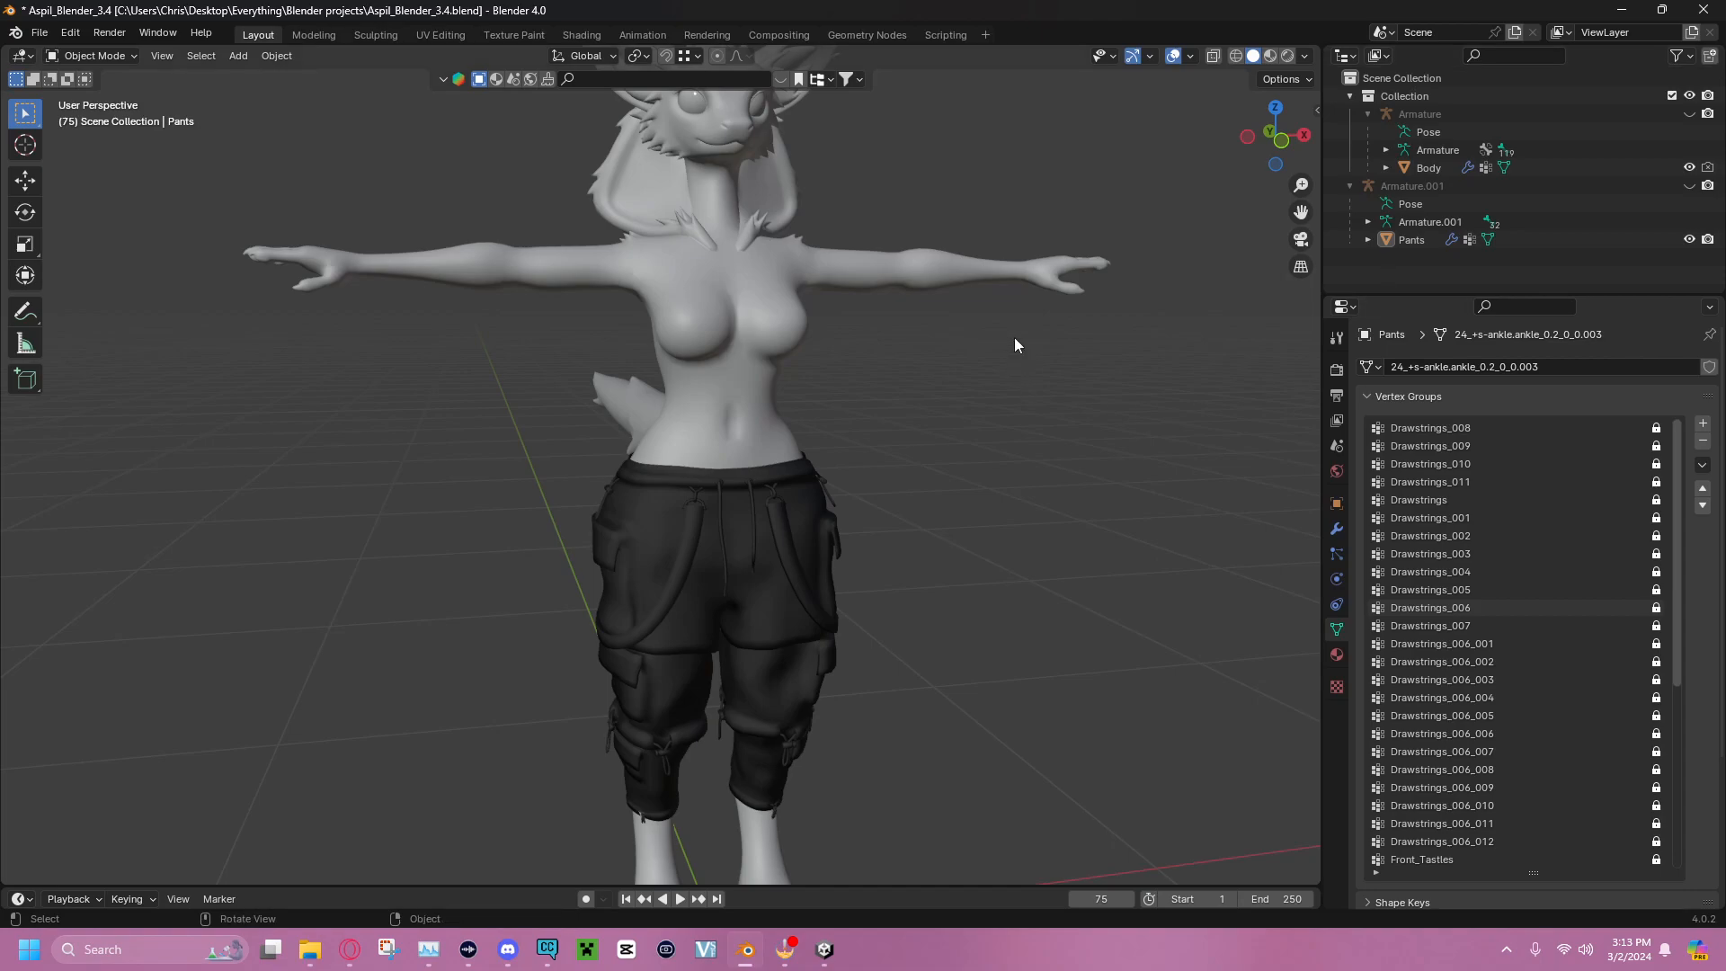
click(1690, 114)
middle_drag(984, 359, 694, 498)
click(797, 471)
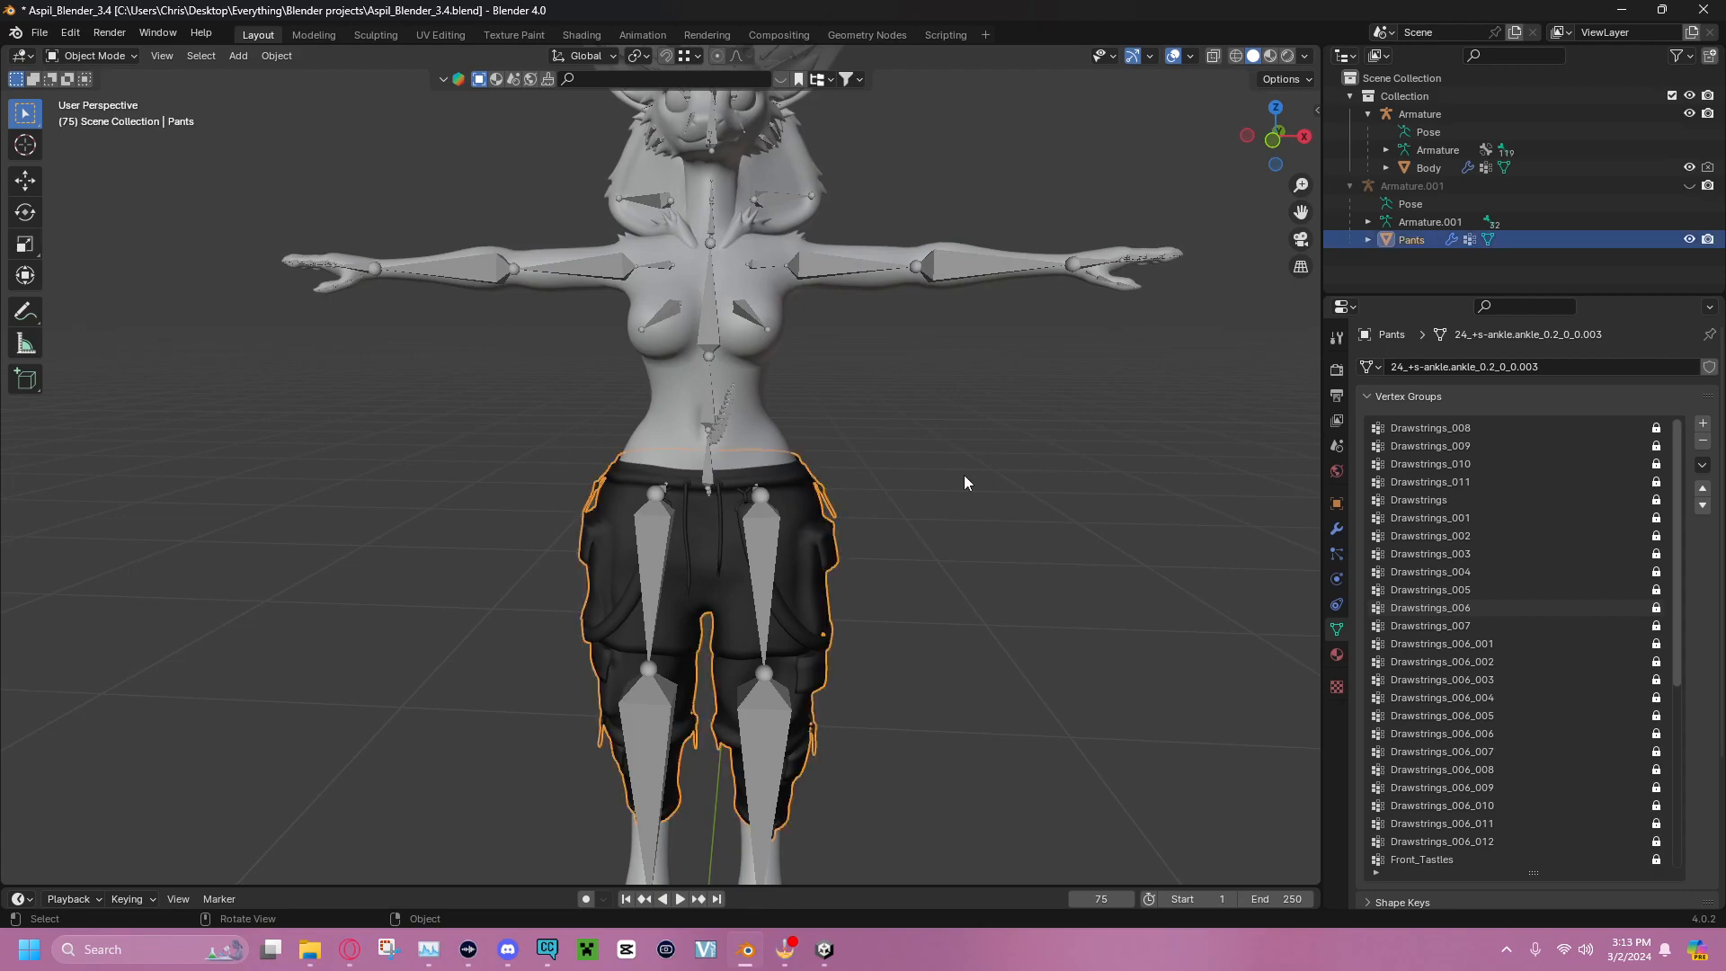
scroll(908, 454, up, 5)
scroll(942, 423, down, 4)
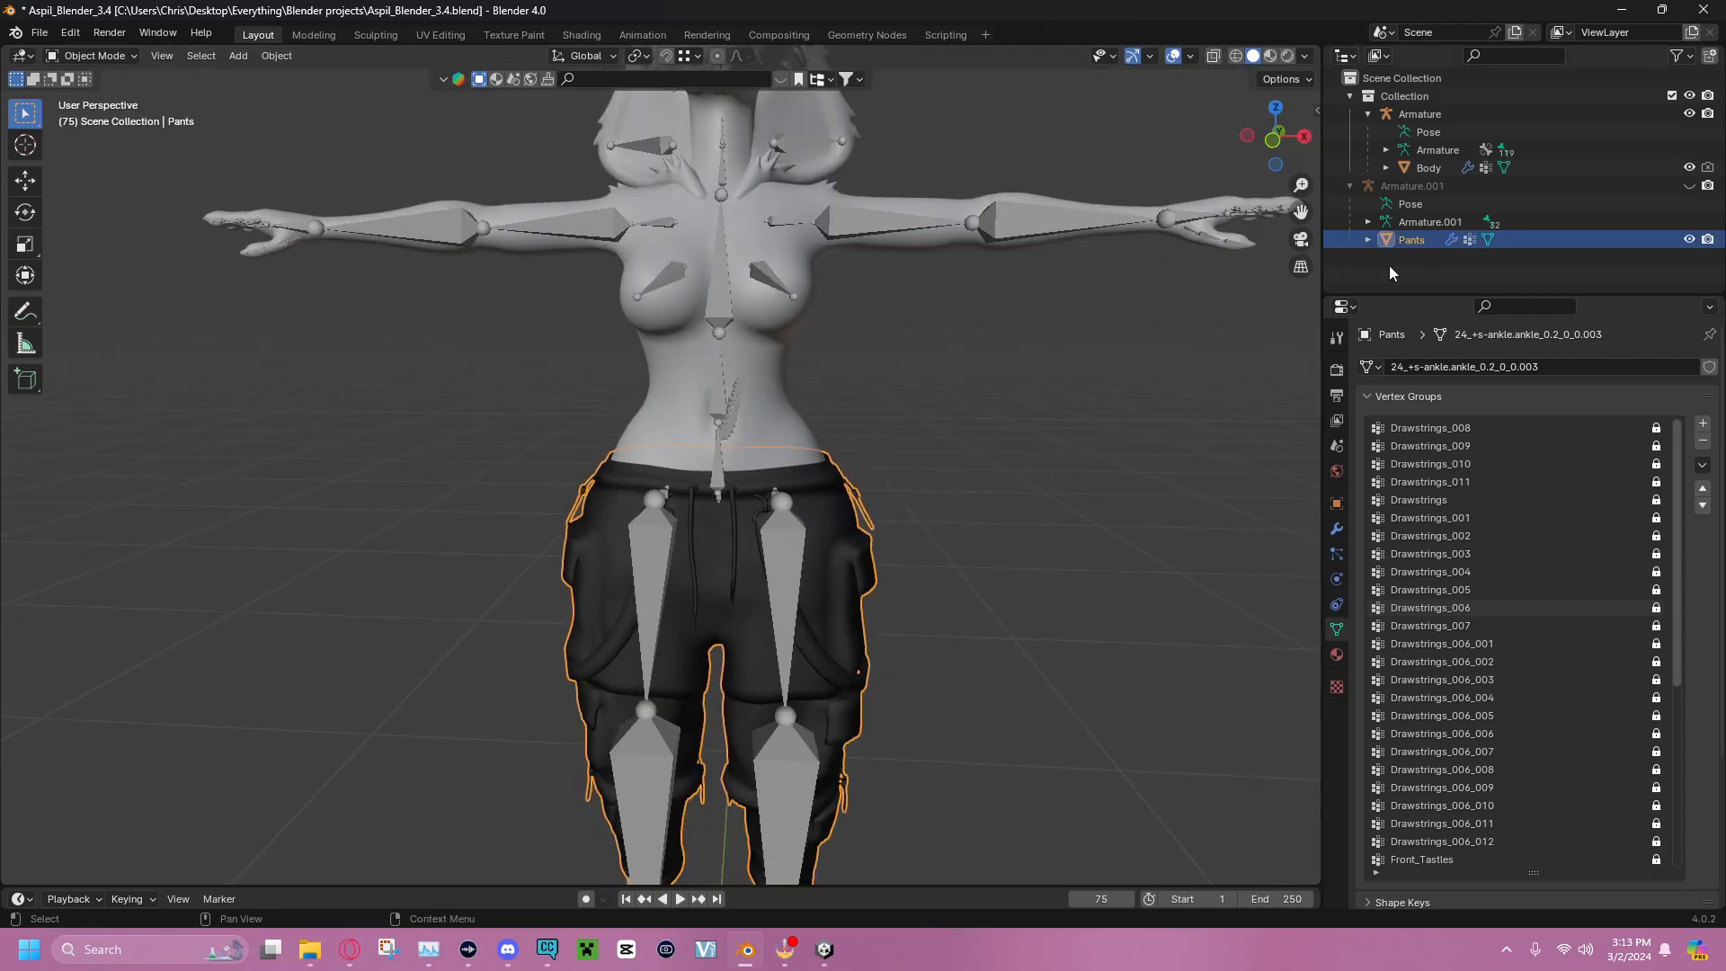
Parent the Pants to the avatar's Armature using Armature Deform With Empty Groups, and place the Pants in the same Collection
ctrl+click(1438, 116)
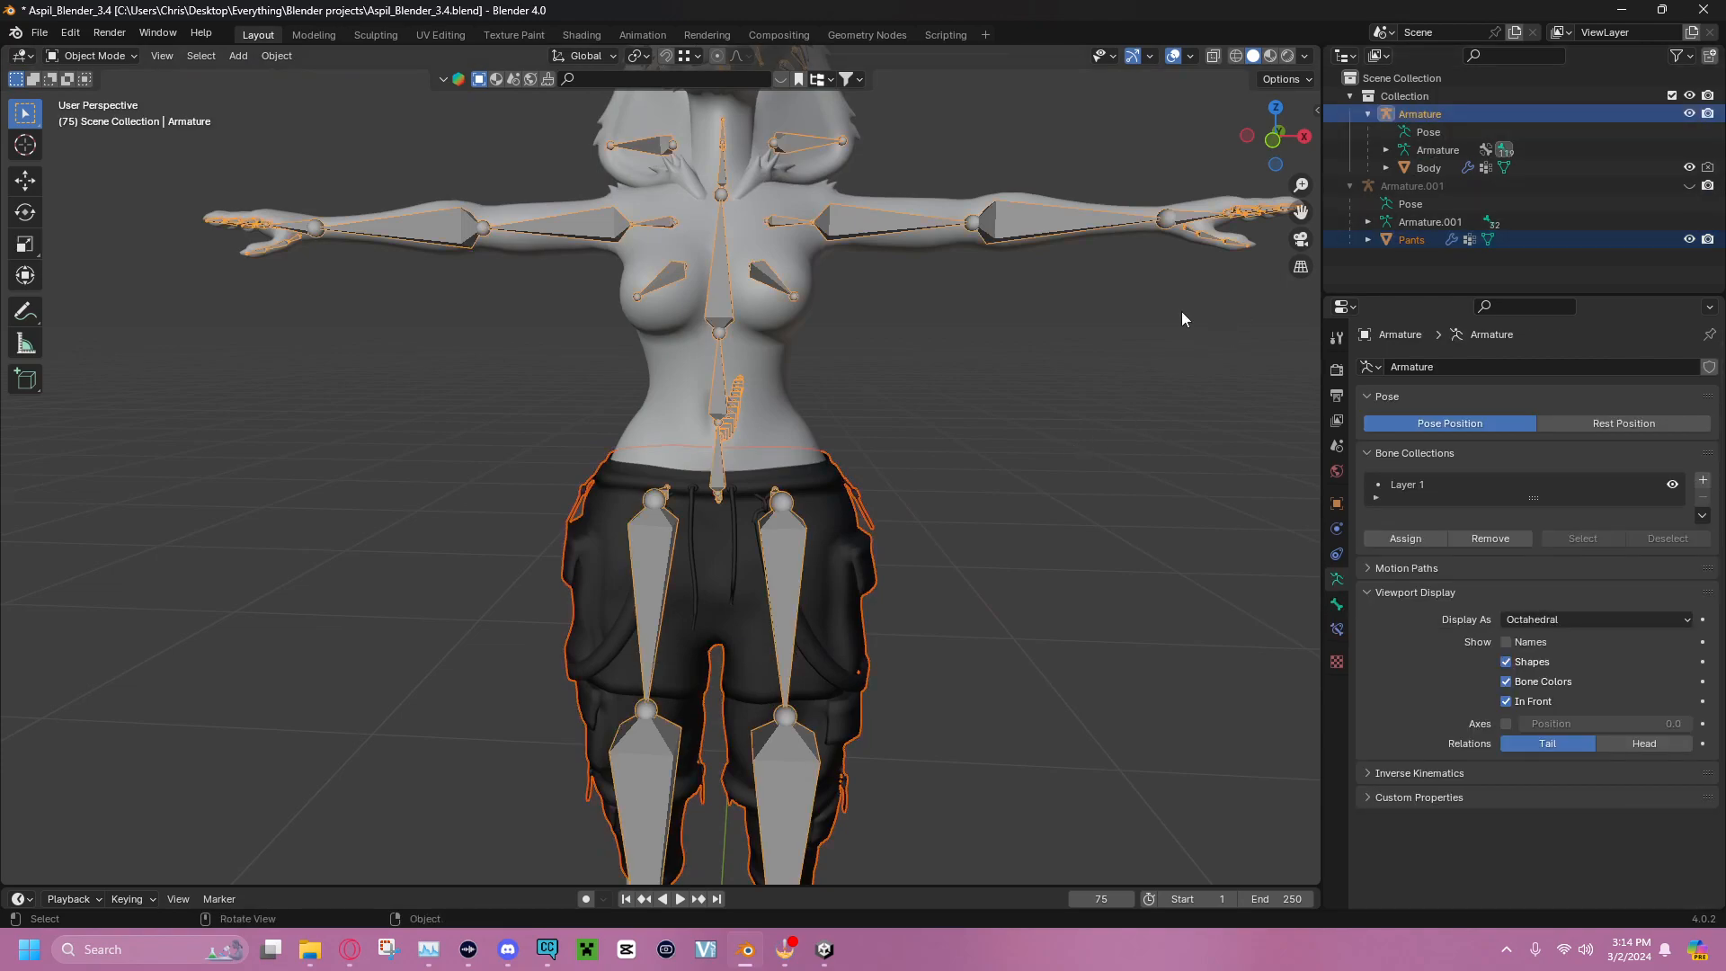
right_click(964, 356)
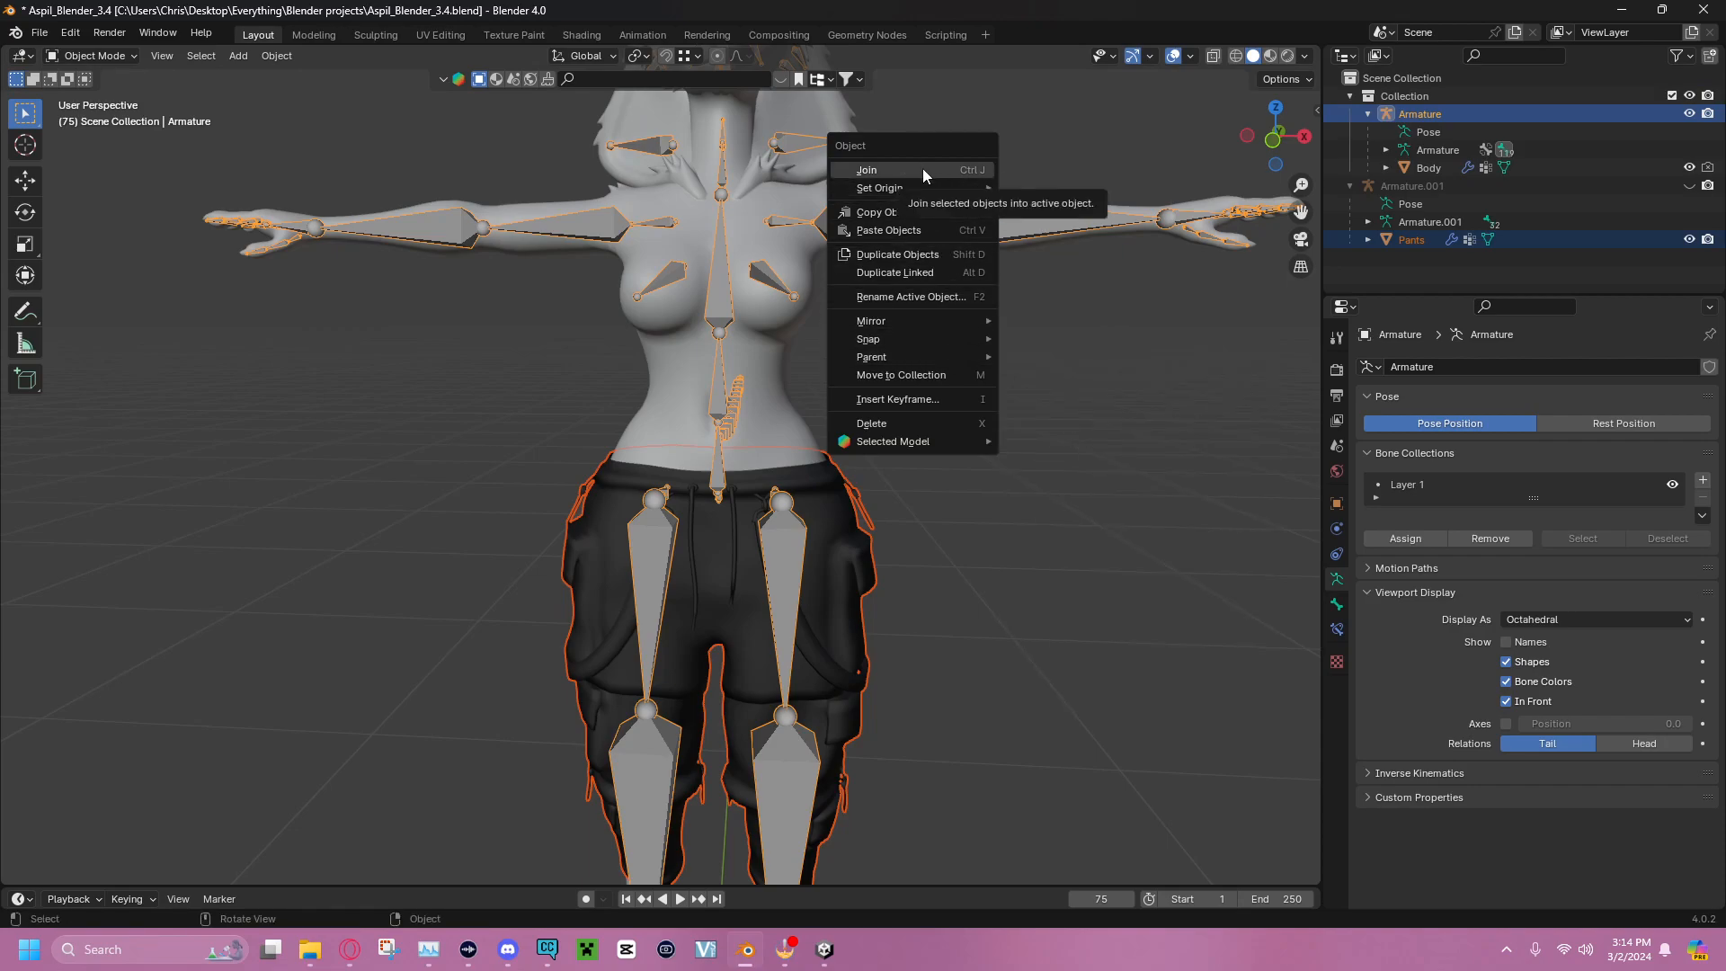
mouse_move(920, 341)
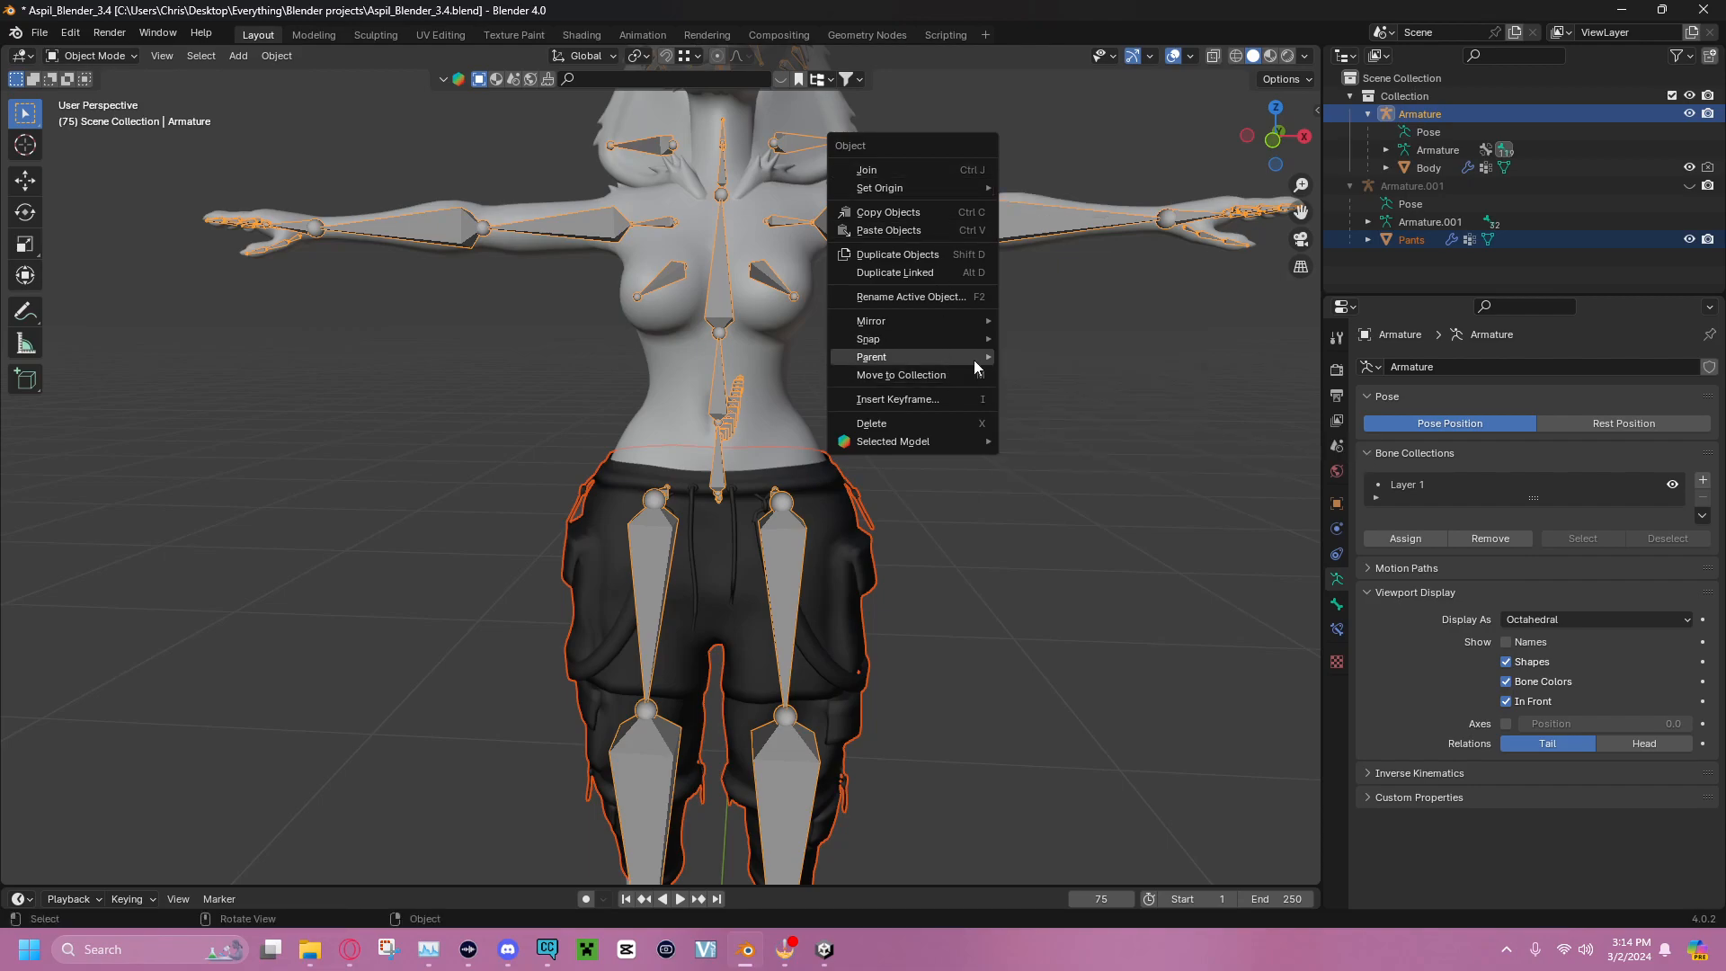
mouse_move(973, 360)
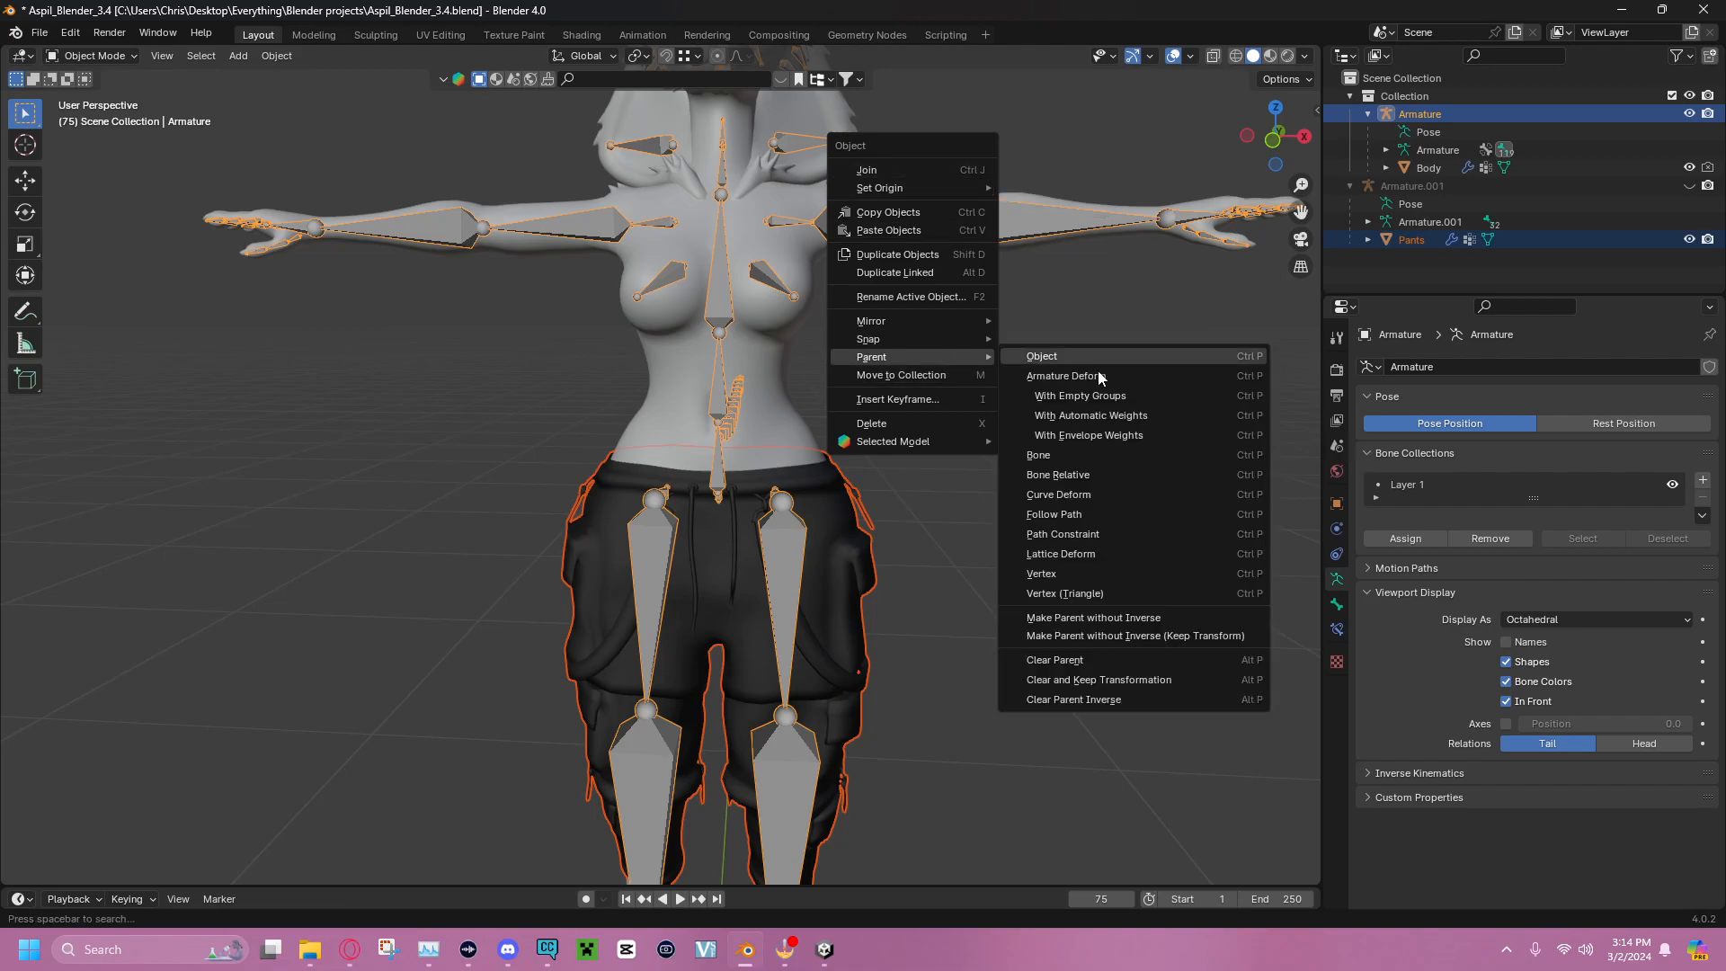
click(1151, 397)
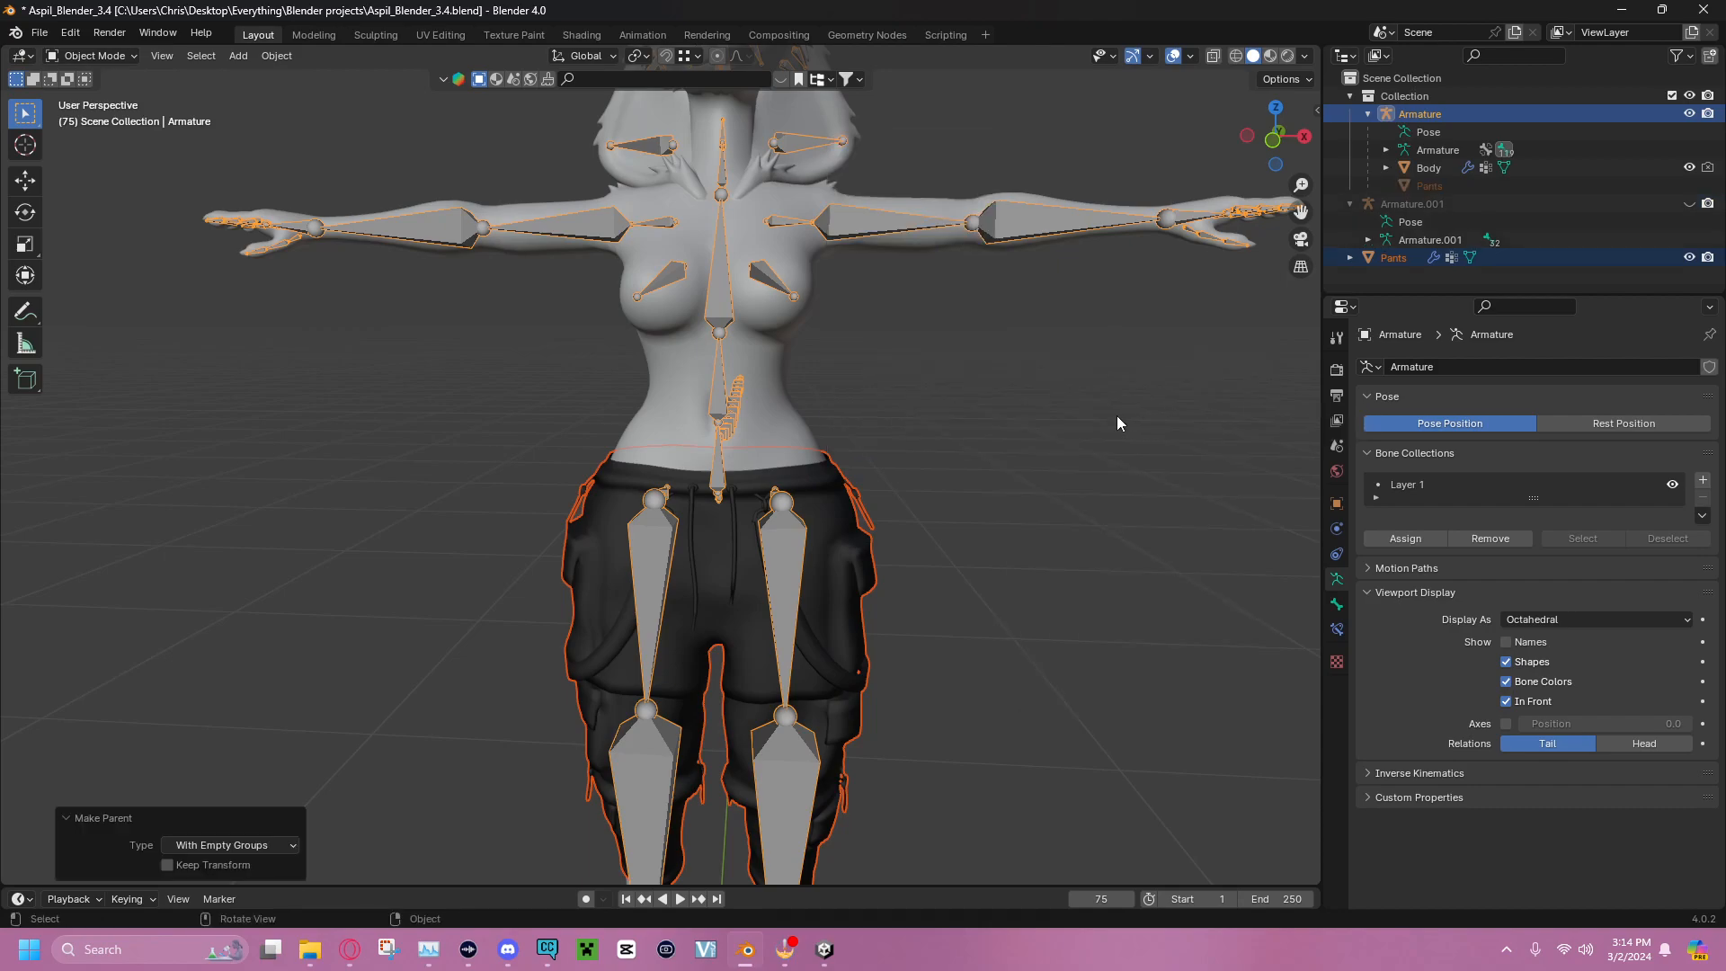
click(1117, 416)
drag(1394, 258, 1410, 192)
click(1120, 398)
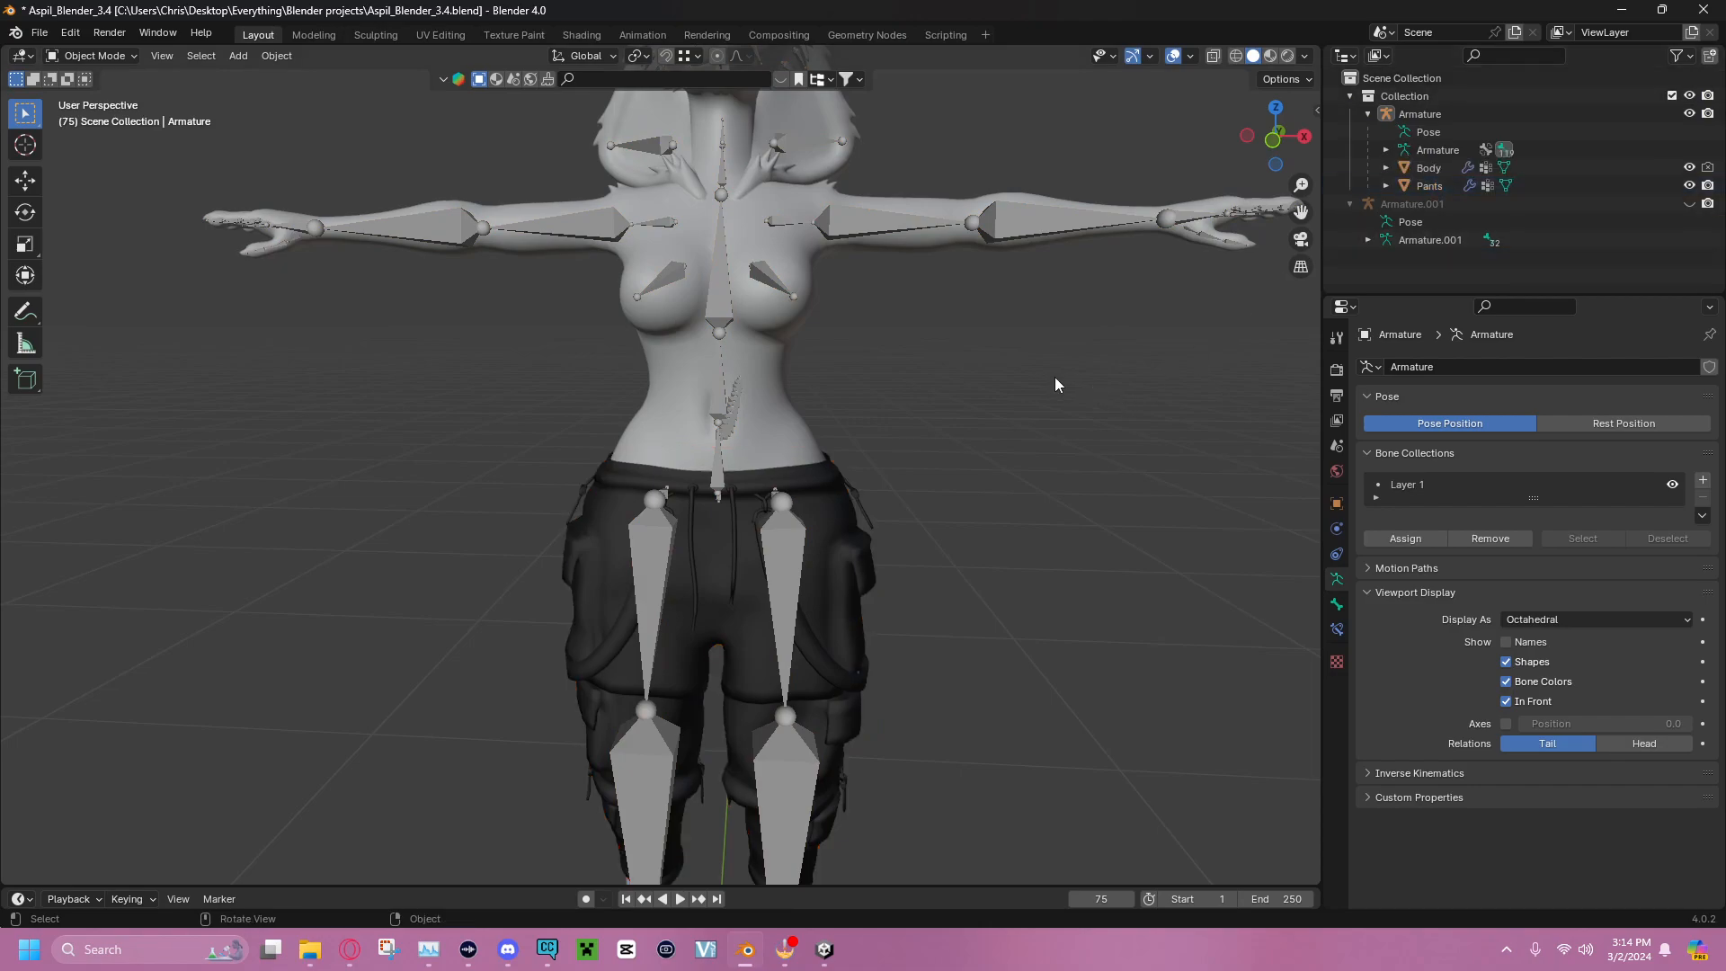
Unhide Armature.001 and join it into the avatar's Armature as the active object
click(1688, 203)
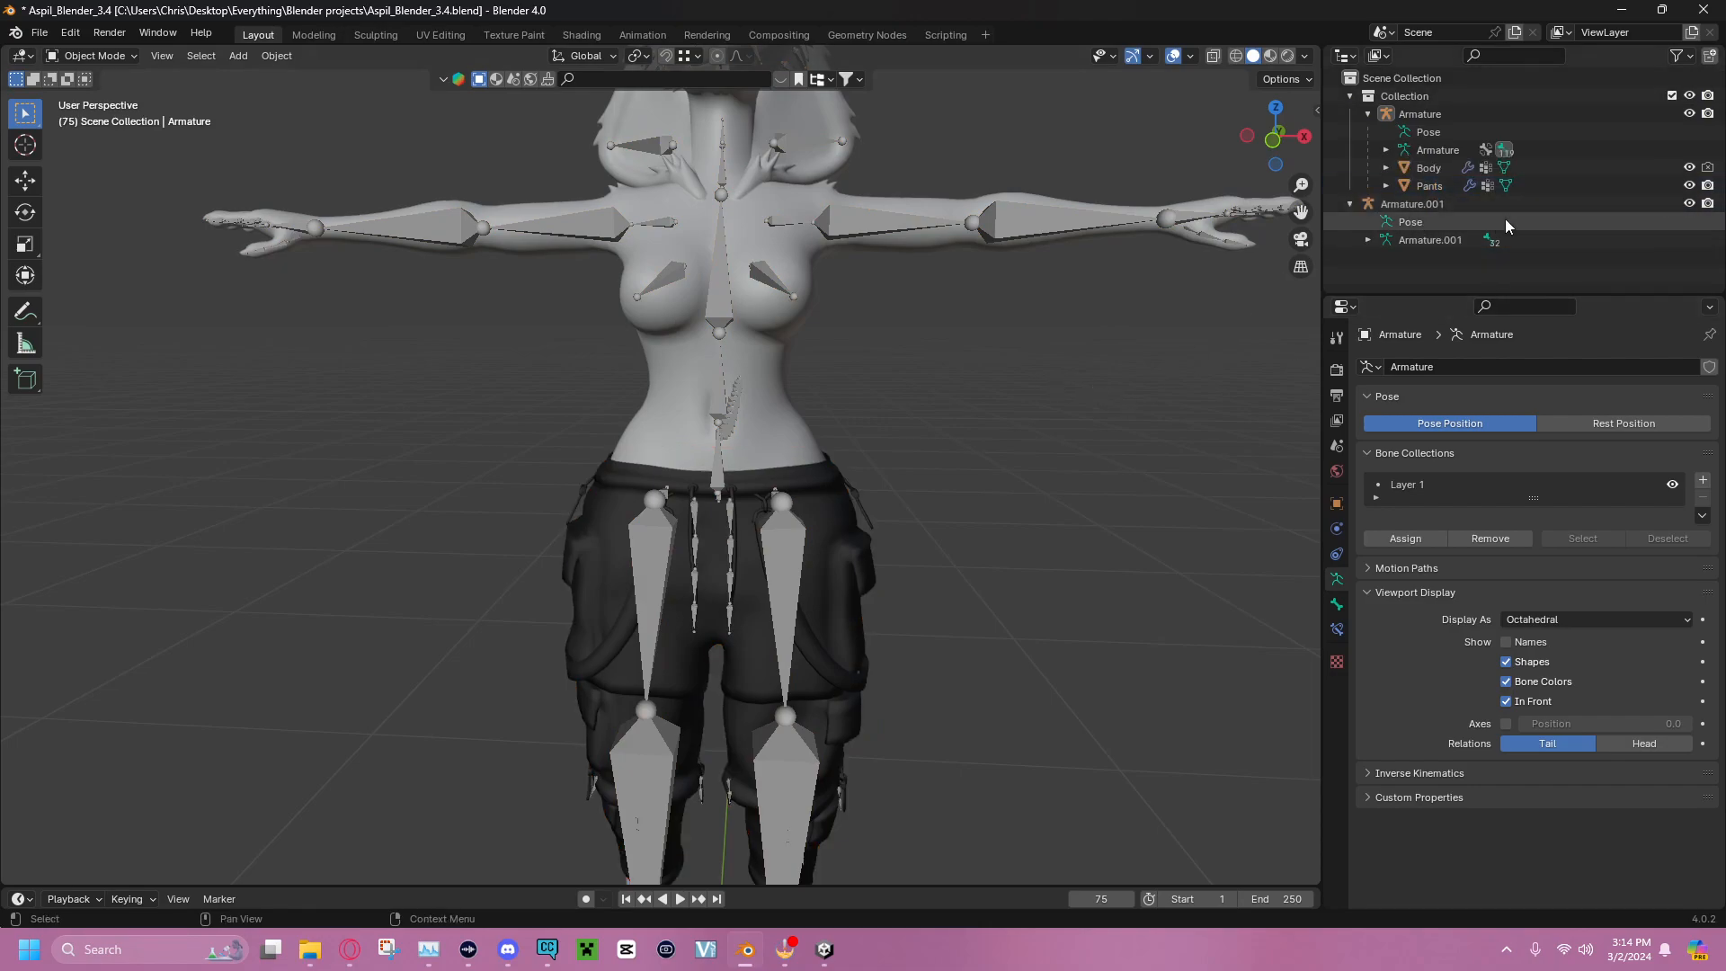
click(1438, 240)
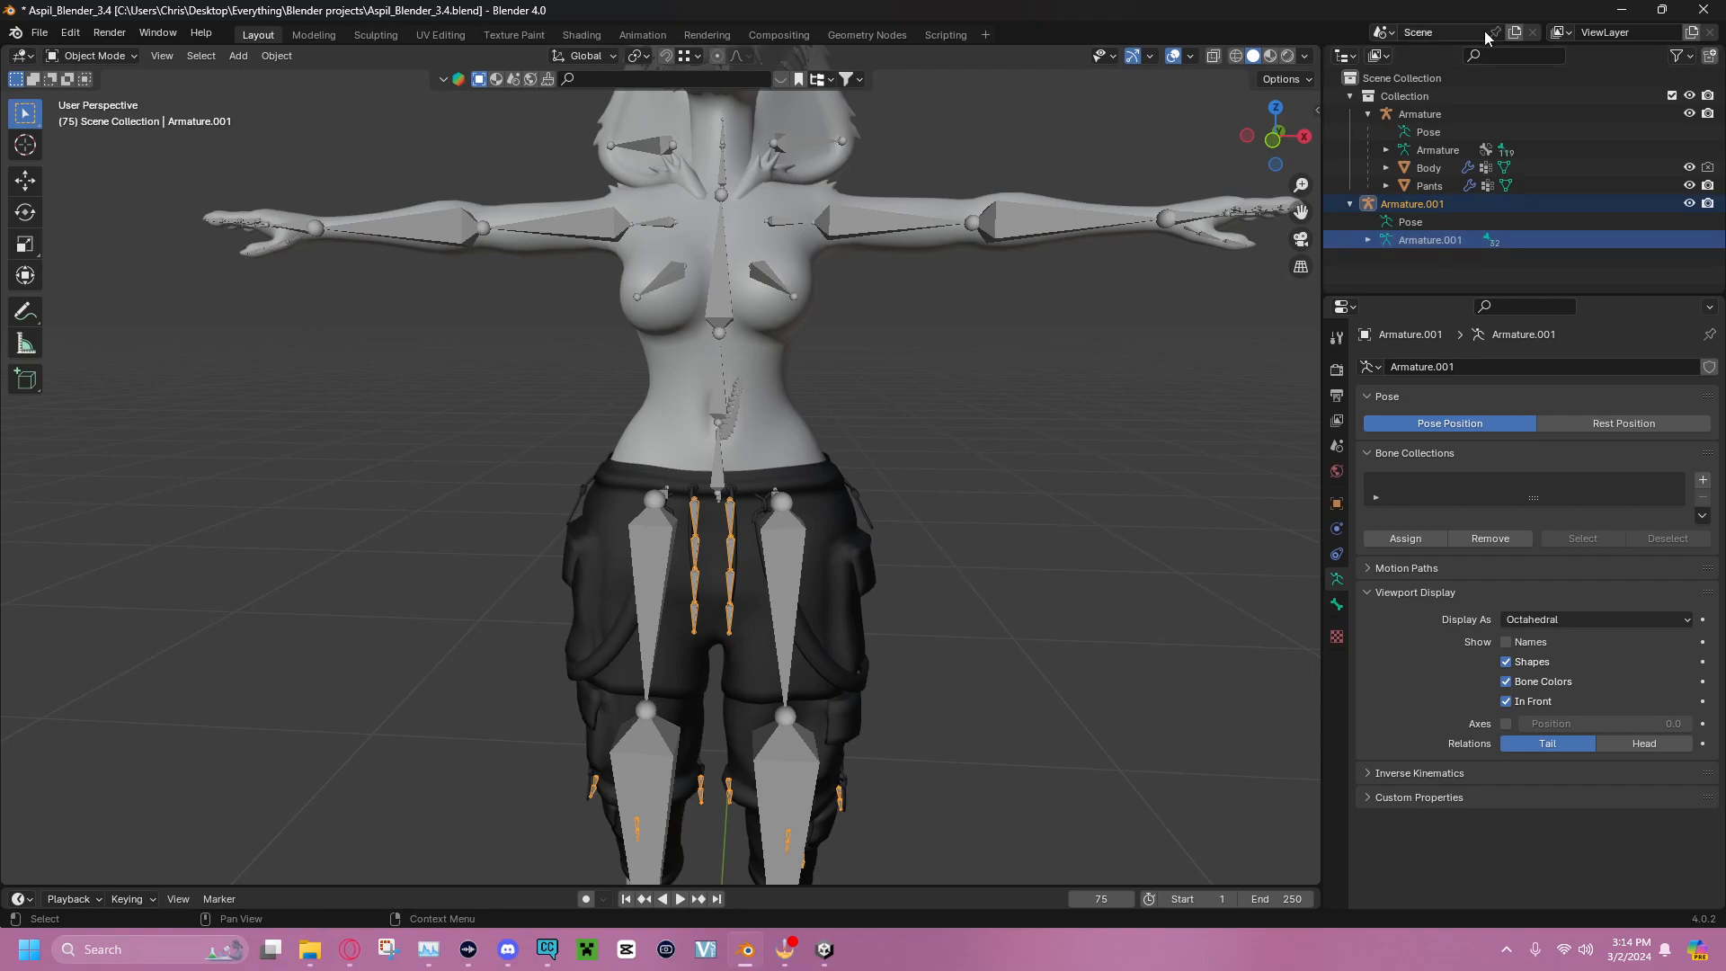
ctrl+click(1449, 113)
right_click(1001, 335)
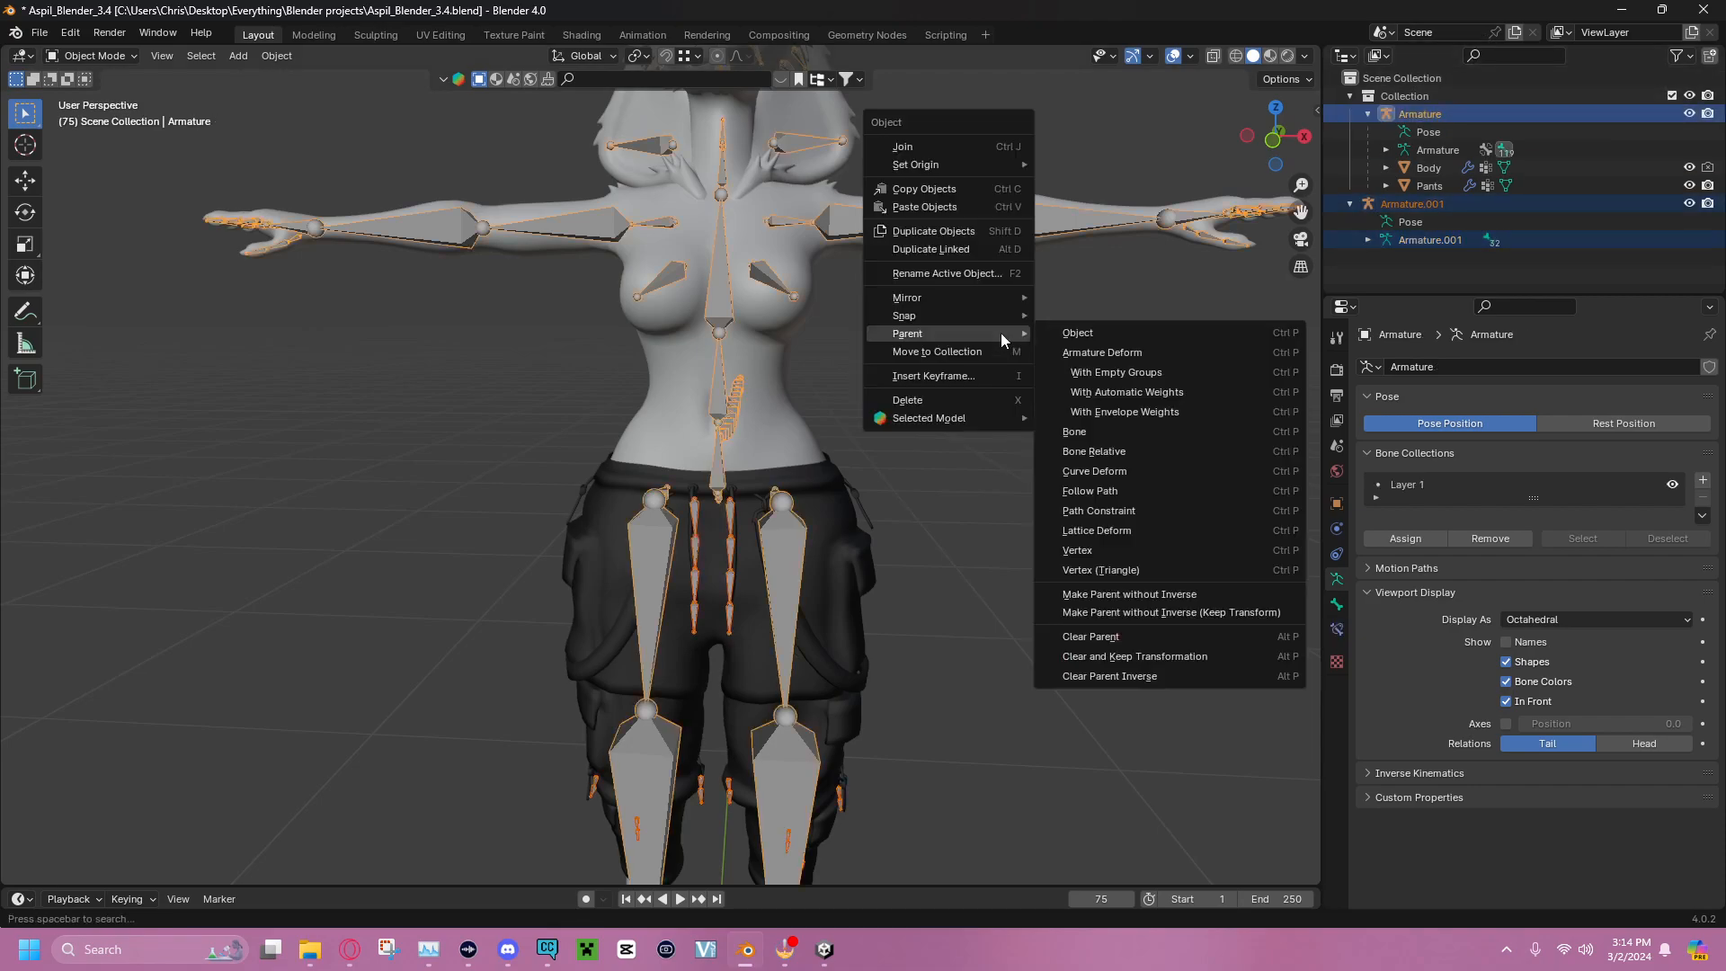
click(973, 147)
Select the combined Armature and switch it to Edit Mode to work on the drawstring bones at the waist
middle_drag(773, 392, 956, 288)
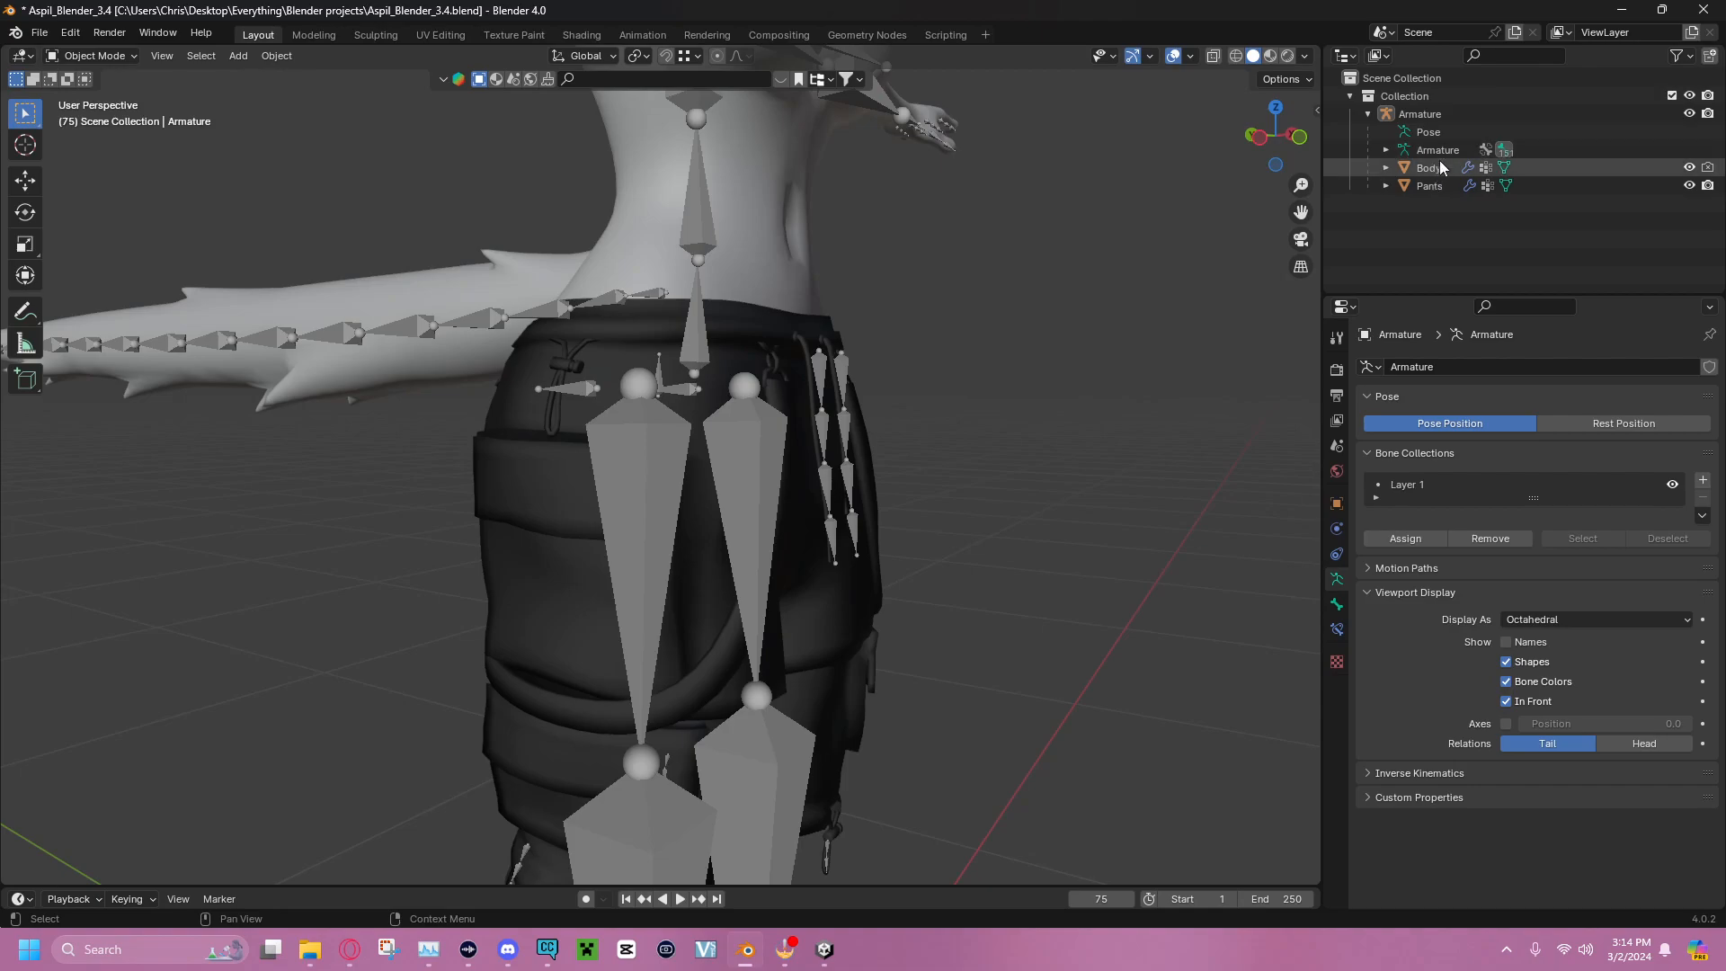
click(839, 369)
middle_drag(893, 326, 958, 298)
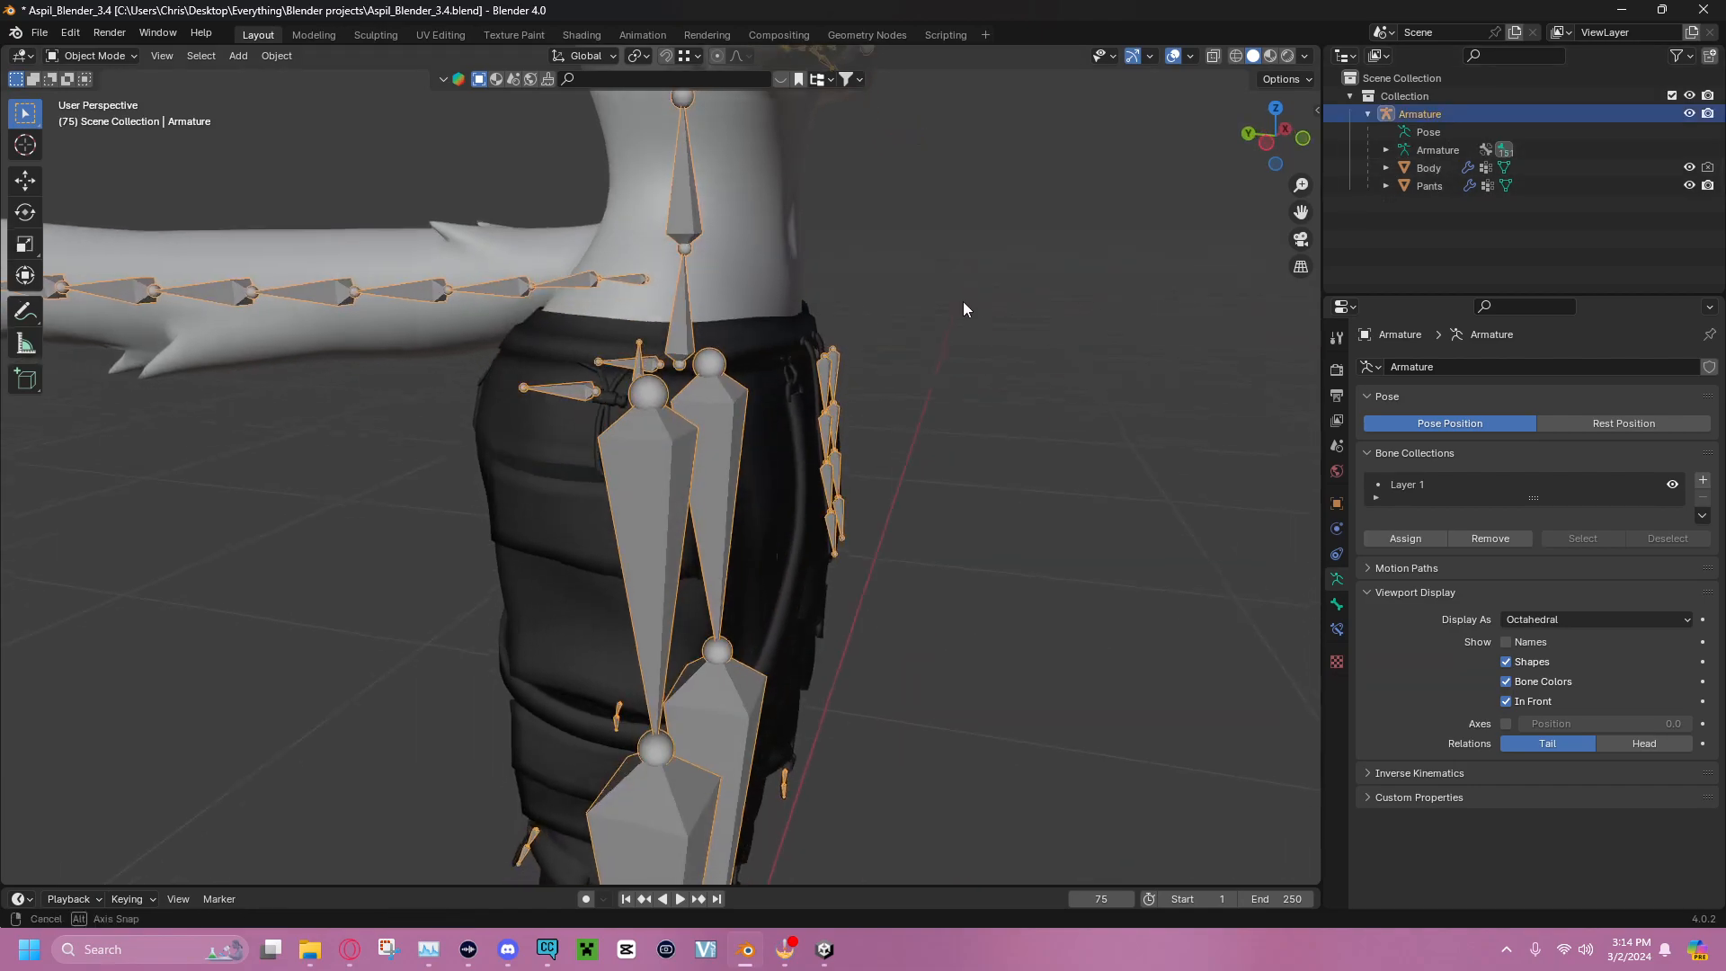
key(Tab)
scroll(1007, 290, up, 2)
click(1006, 279)
middle_drag(1017, 237, 1025, 170)
Parent the top bone of one front drawstring, Front_Tastles_004, to the Hip bone with Keep Offset
click(904, 325)
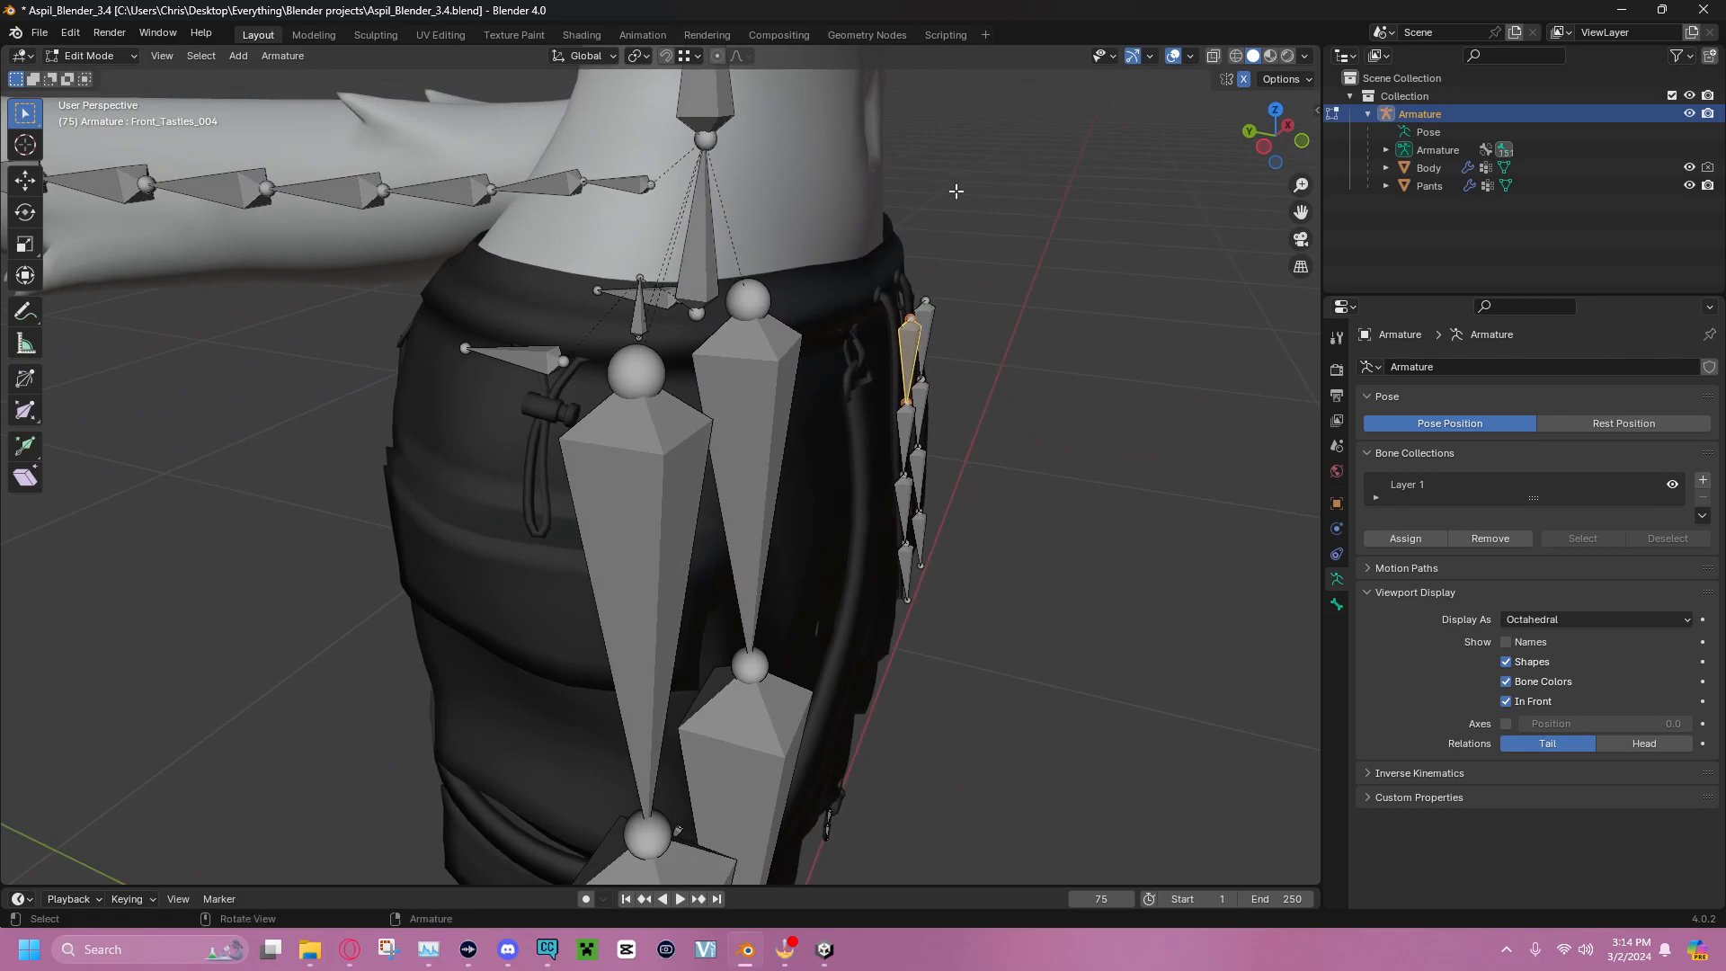
click(697, 244)
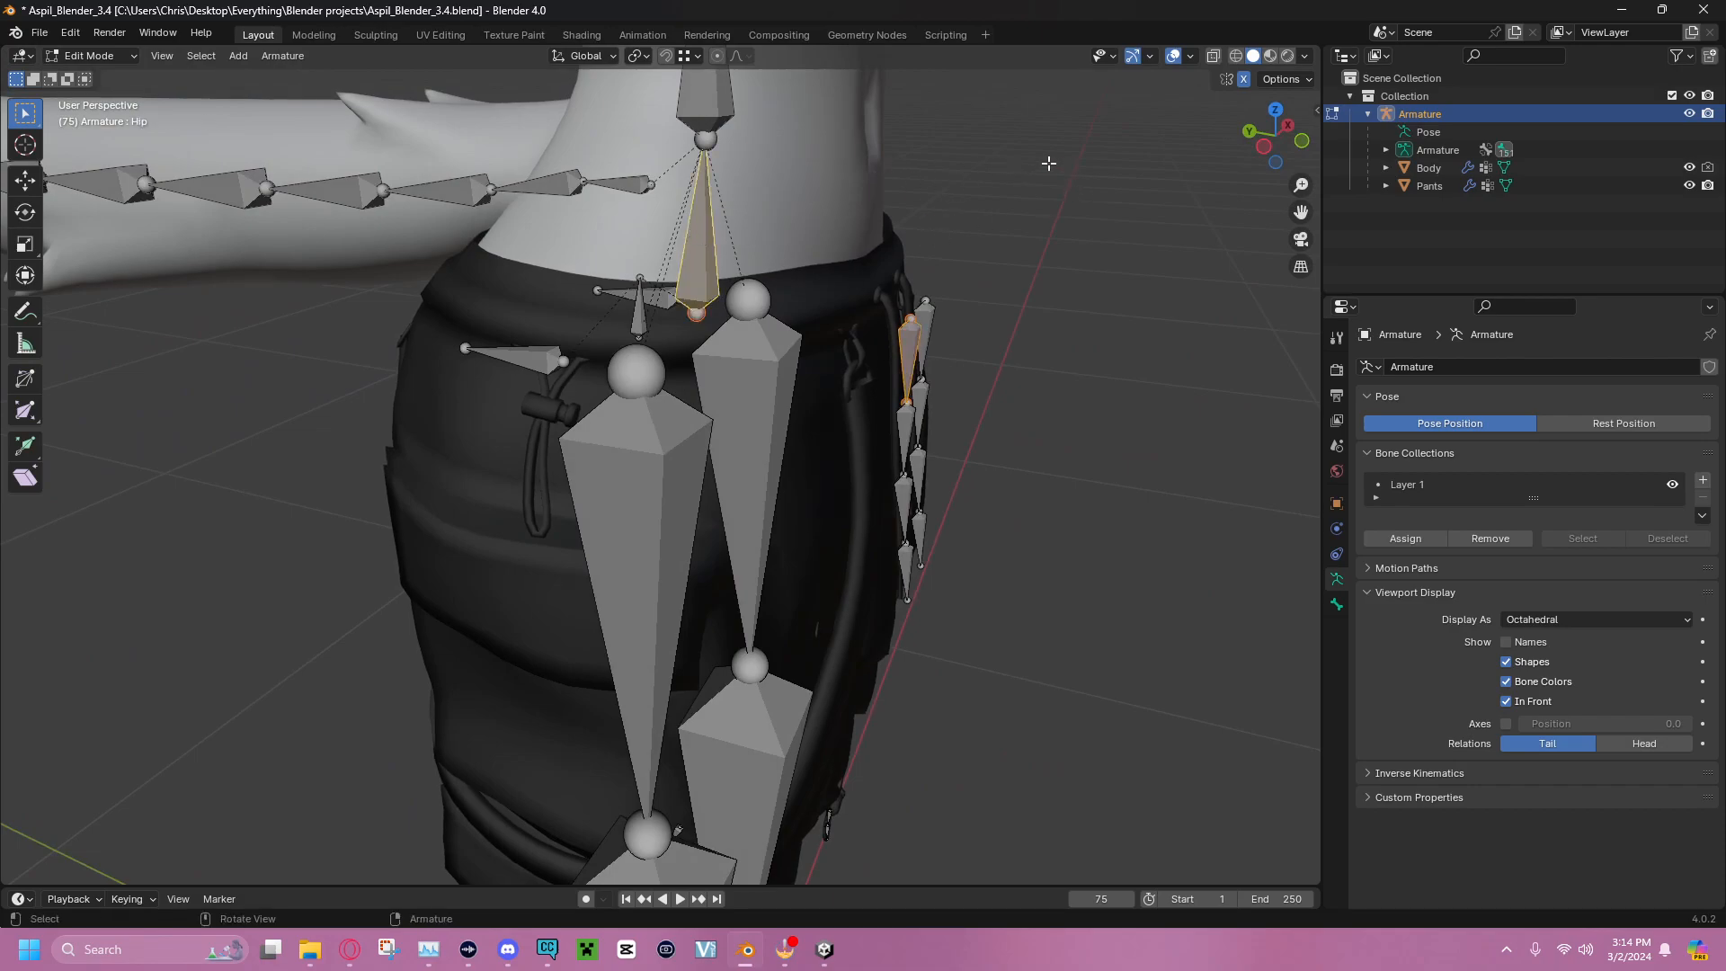
right_click(969, 149)
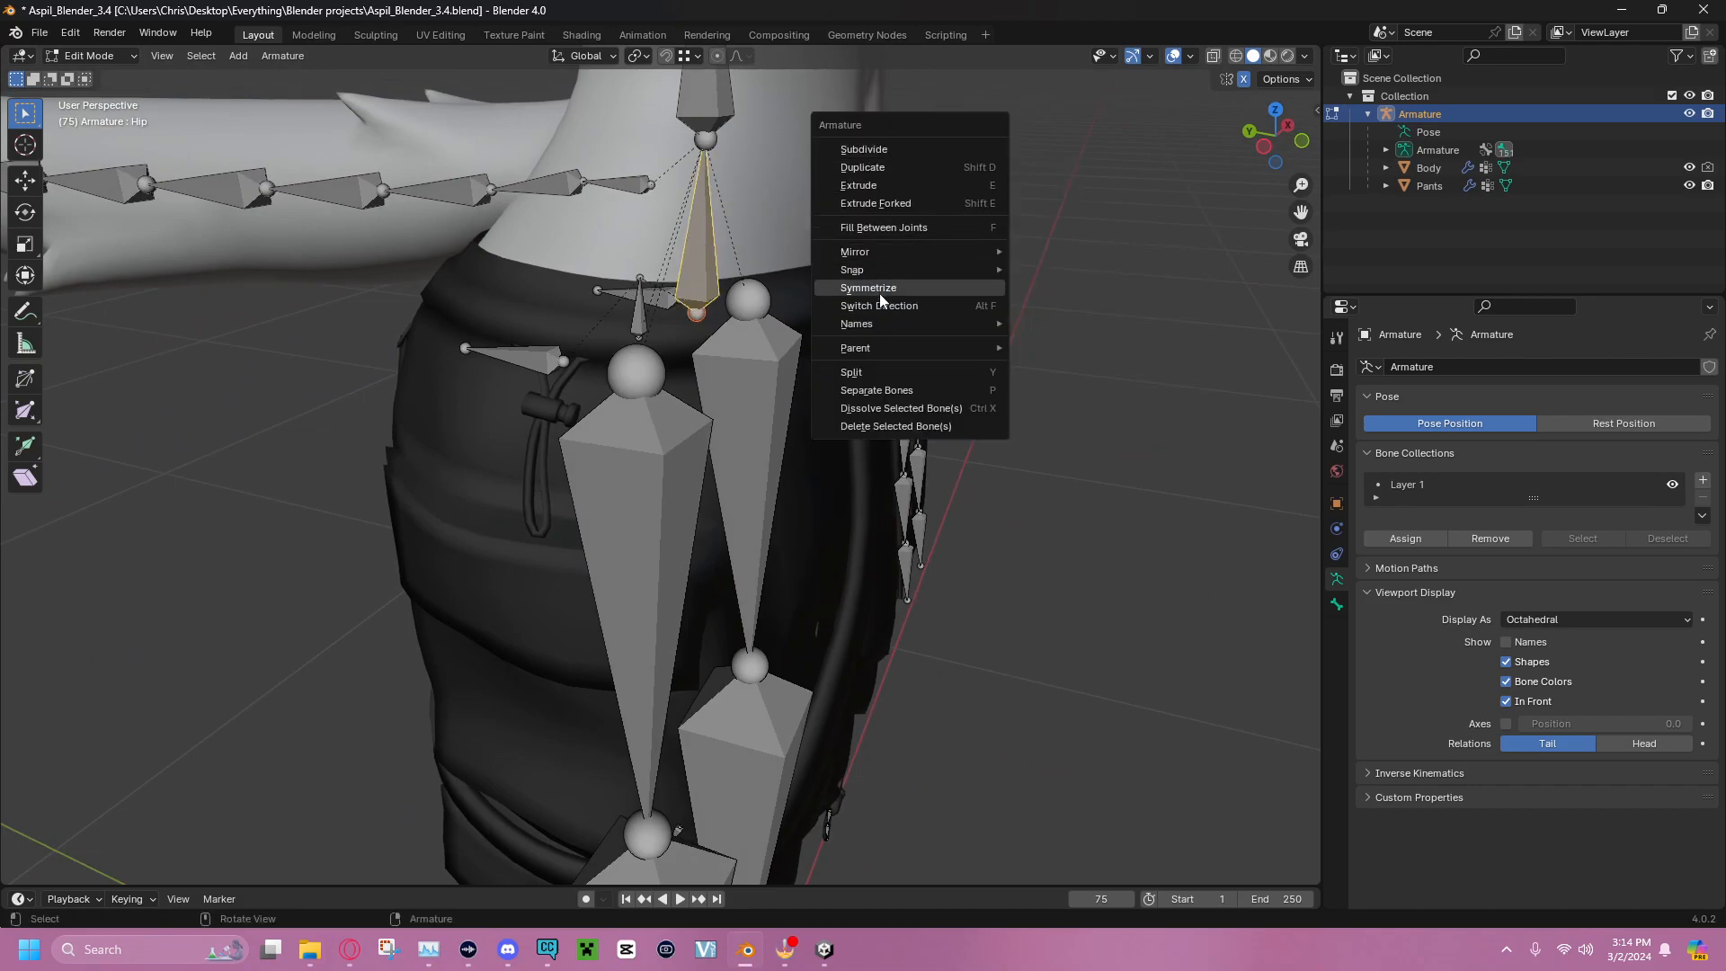
mouse_move(887, 347)
click(1034, 348)
click(1034, 350)
Parent the other front drawstring's top bone, Front_Tastles, to the Hip bone with Keep Offset
middle_drag(1034, 351, 707, 252)
click(490, 412)
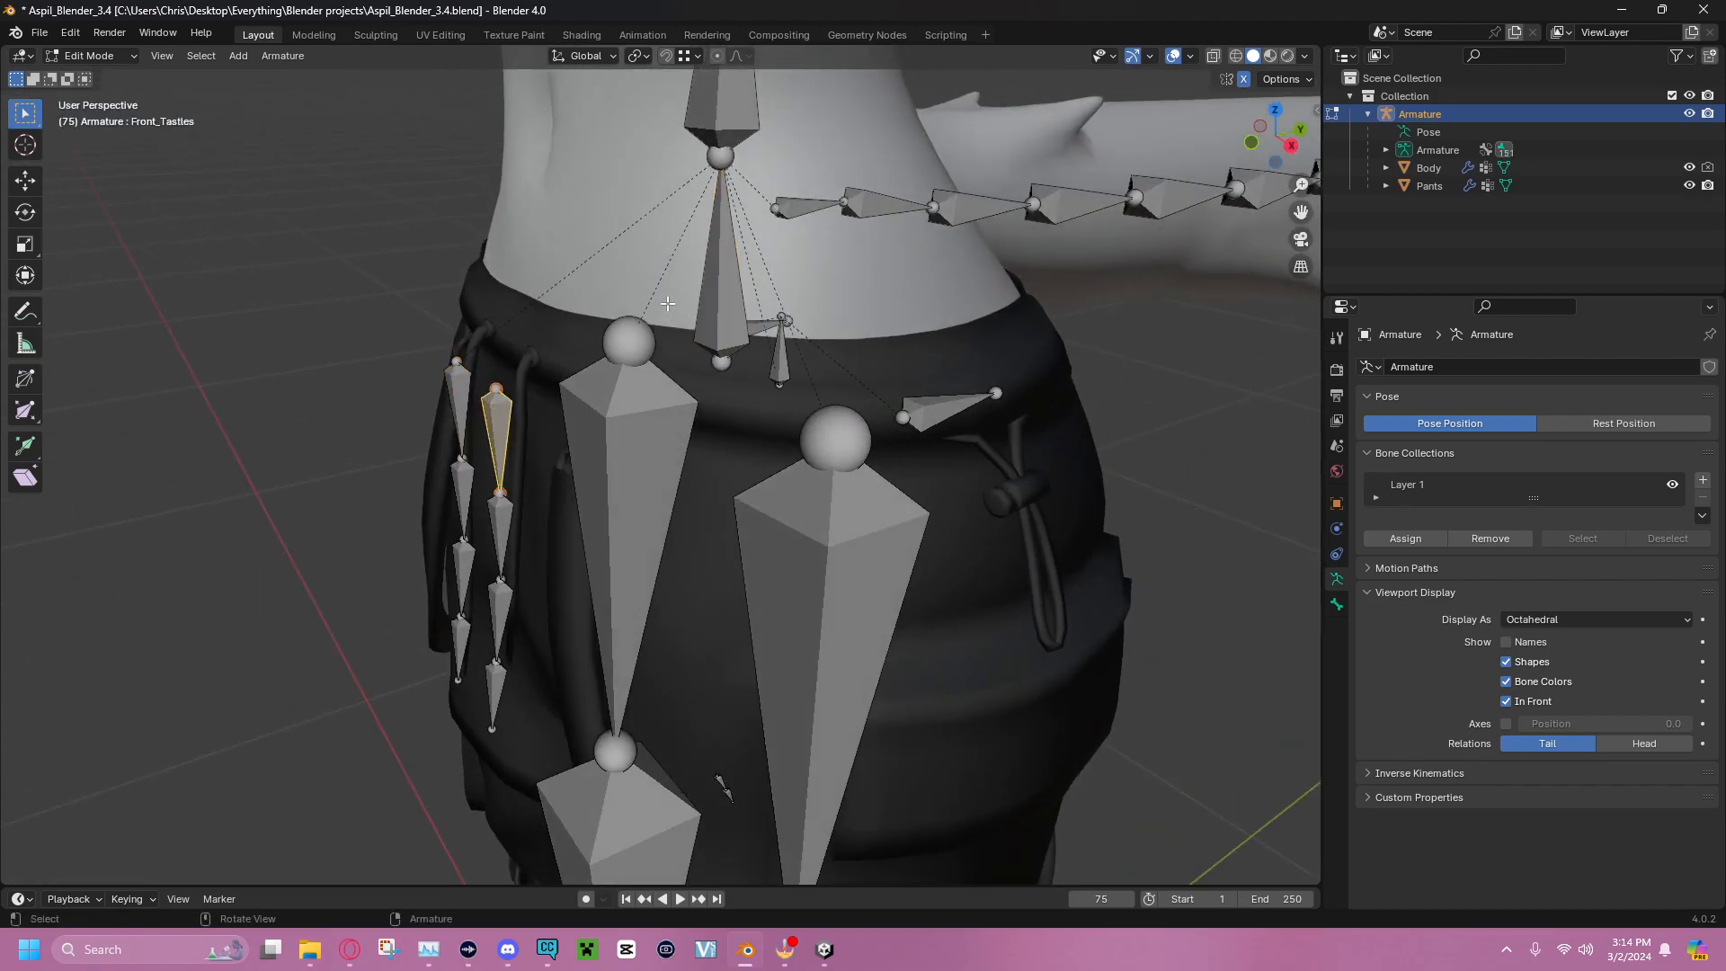
shift+click(720, 294)
click(282, 56)
mouse_move(295, 267)
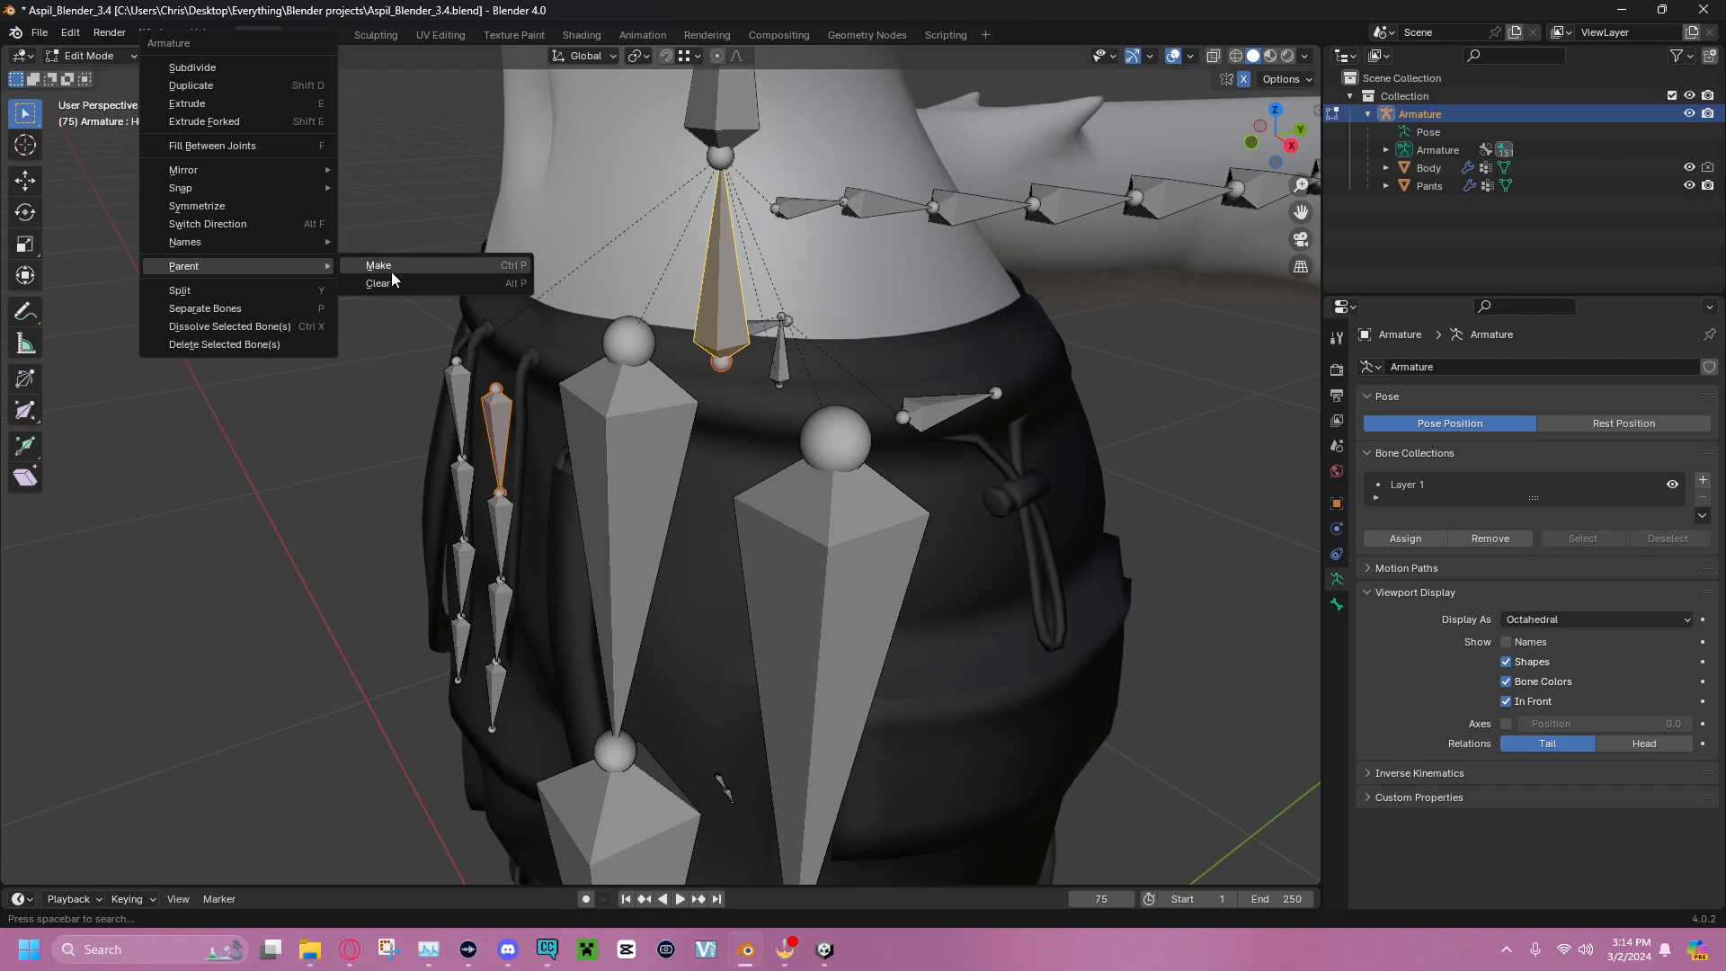
click(391, 272)
click(391, 271)
Parent the upper bones of the left knee's drawstrings, Drawstrings and Drawstrings_006, to LowerLeg.L with Keep Offset
middle_drag(899, 405, 912, 342)
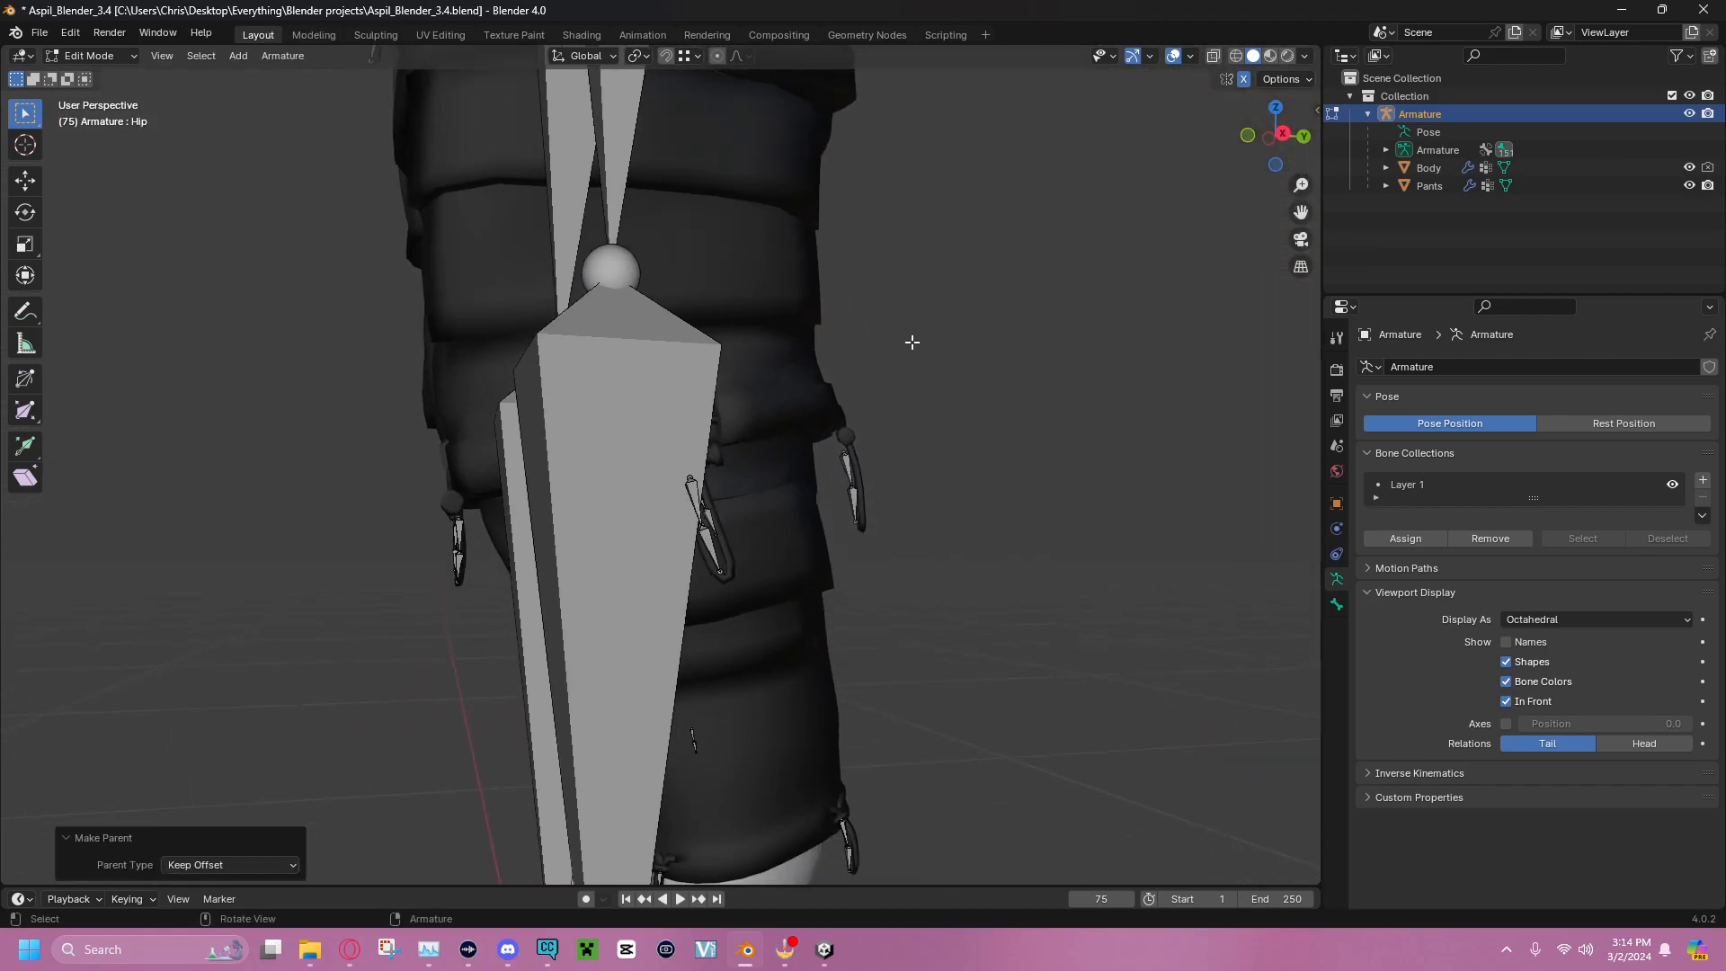
click(849, 463)
middle_drag(913, 413, 879, 531)
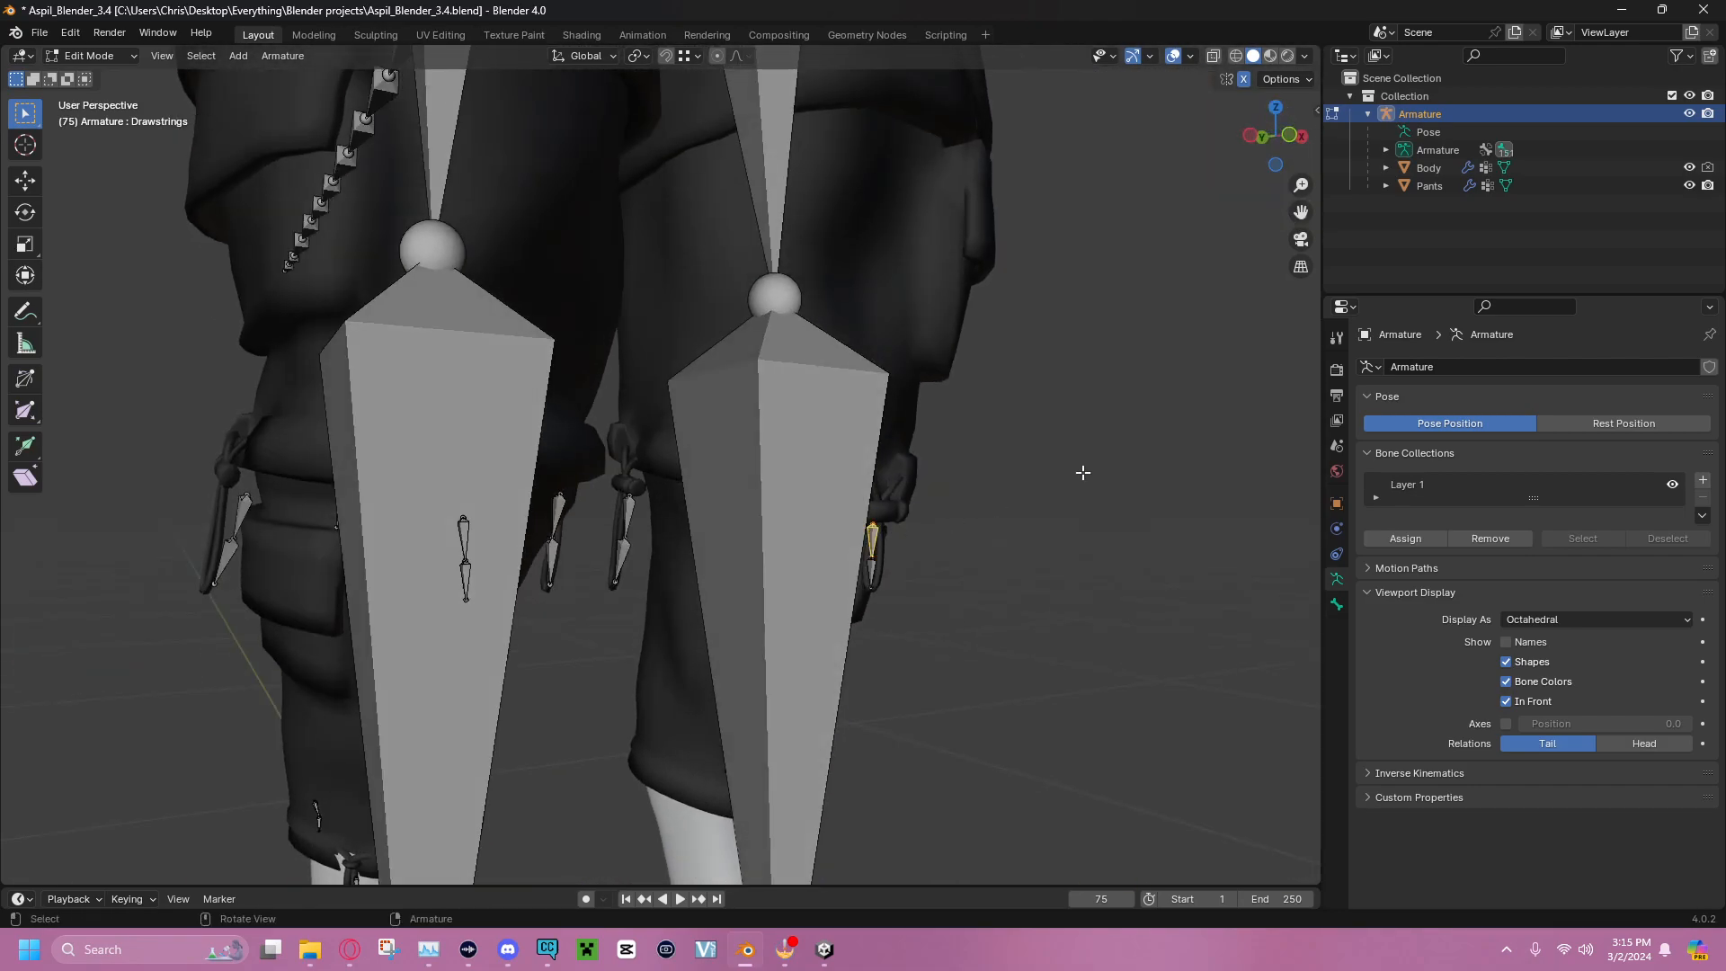
shift+click(630, 510)
right_click(814, 491)
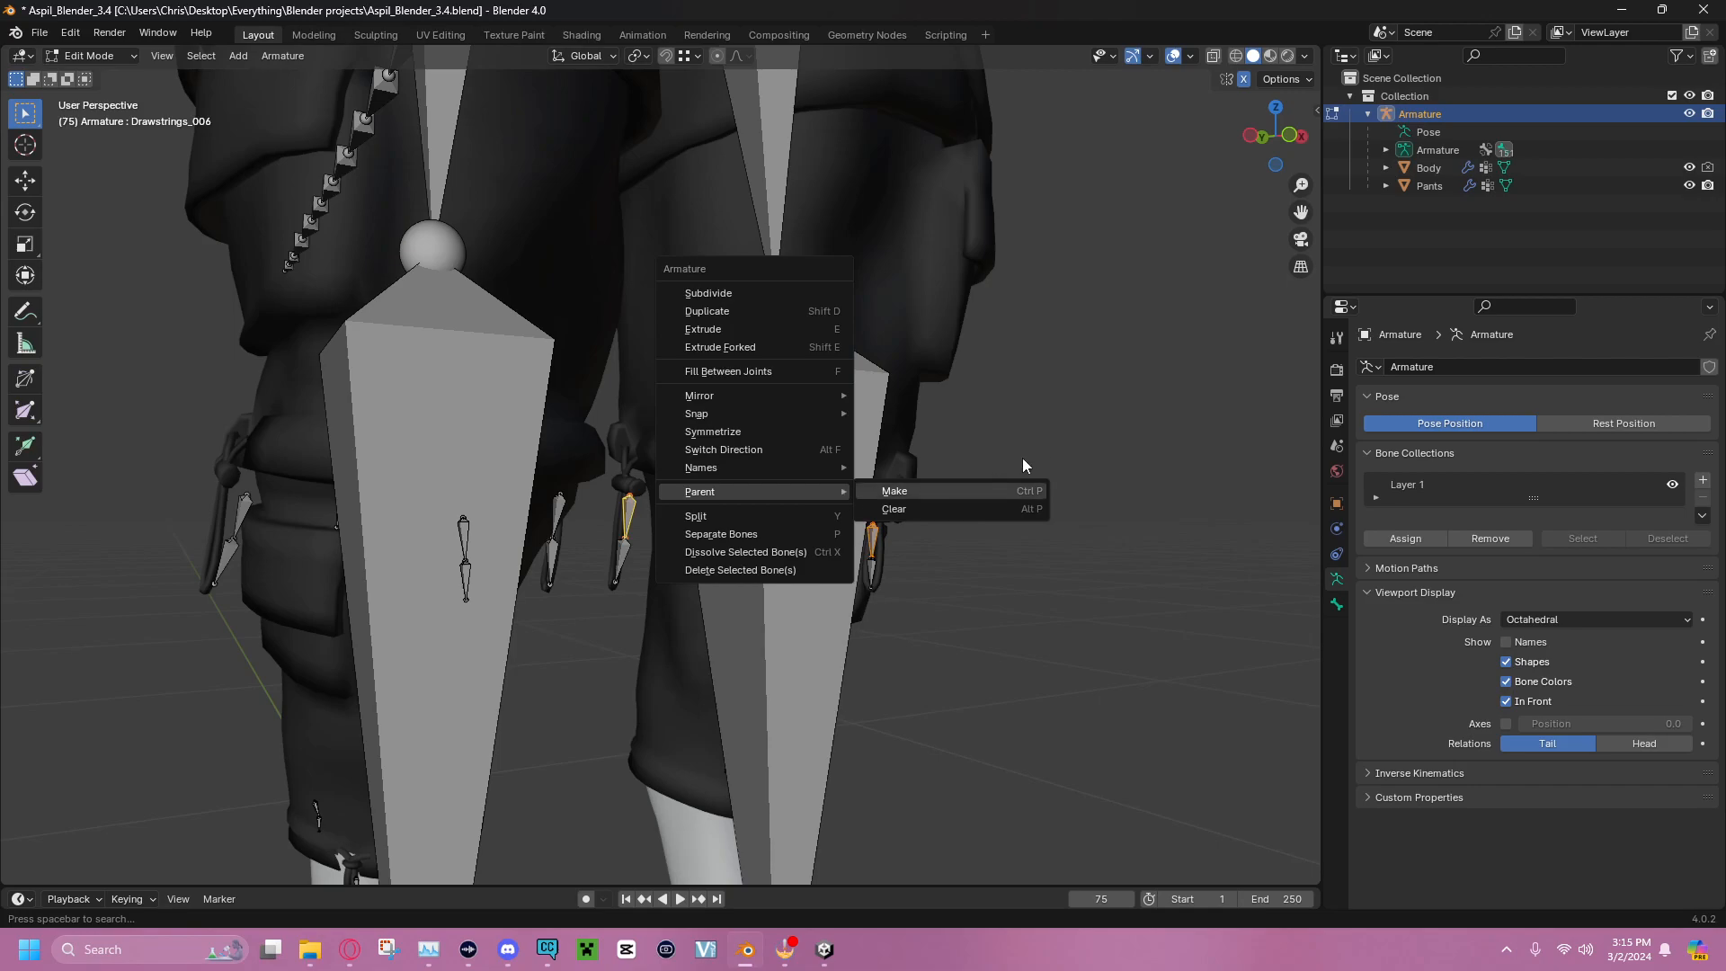
shift+click(787, 449)
right_click(1066, 430)
mouse_move(1066, 429)
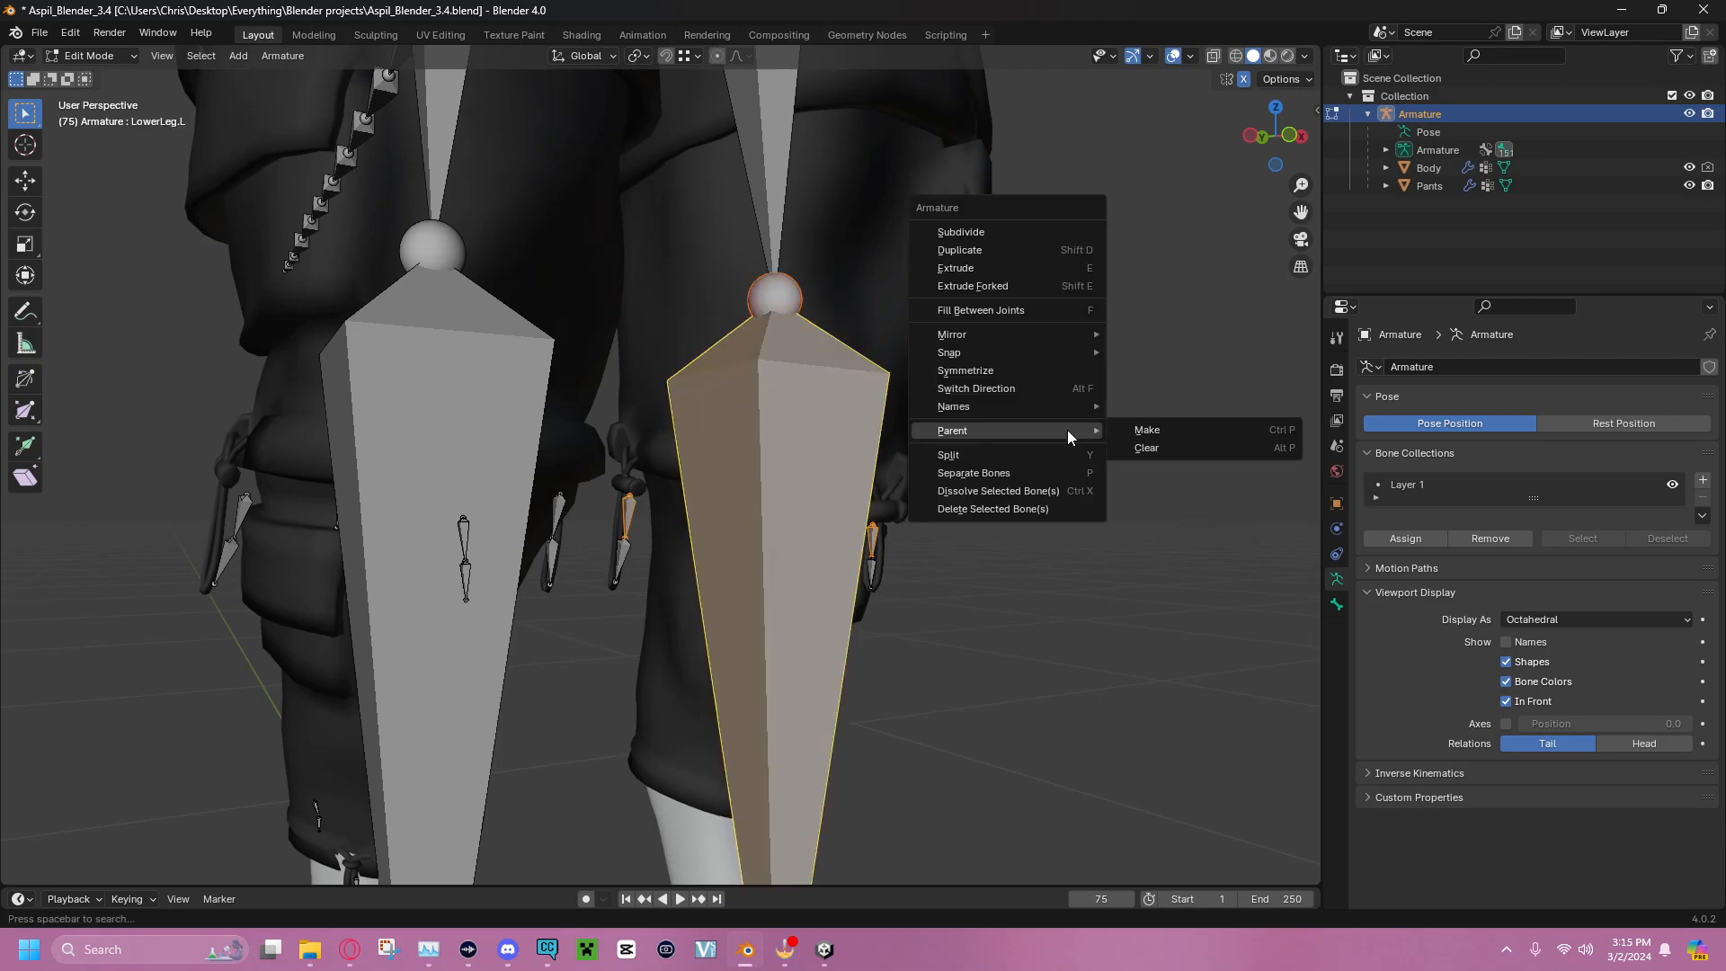
click(1167, 423)
click(1167, 423)
Parent the upper bones of the right knee's two drawstrings to LowerLeg.R with Keep Offset
middle_drag(1167, 424, 1101, 445)
click(1106, 449)
middle_drag(548, 515, 852, 513)
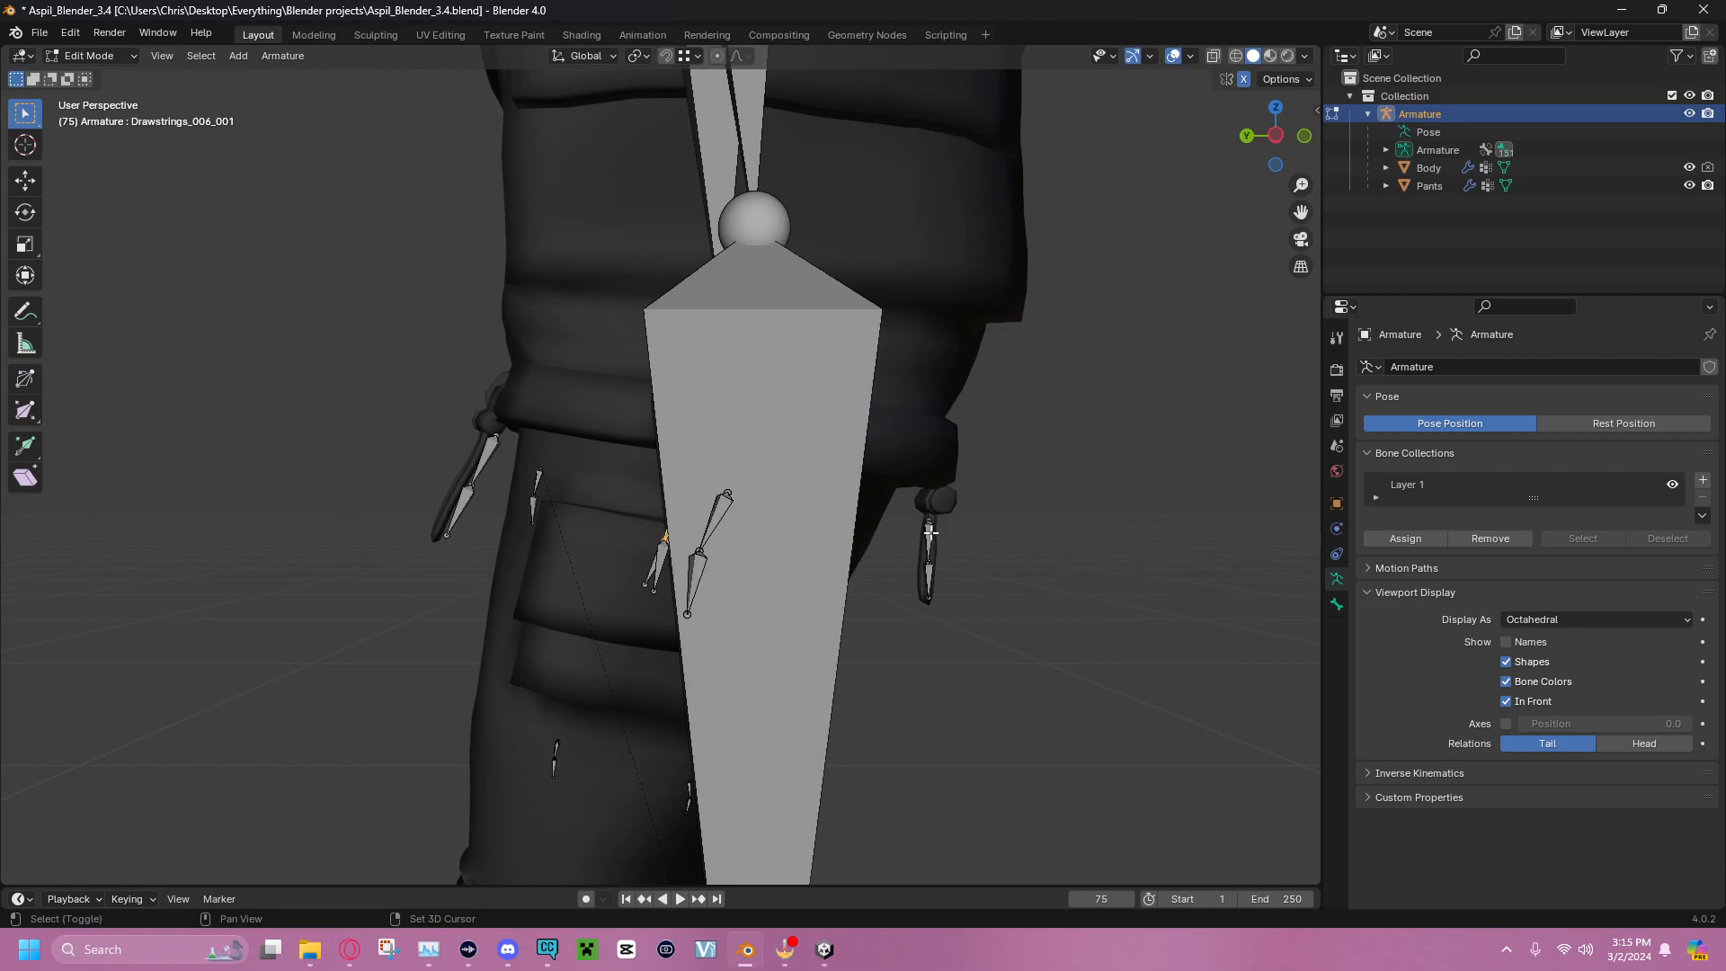
shift+click(785, 421)
right_click(1052, 455)
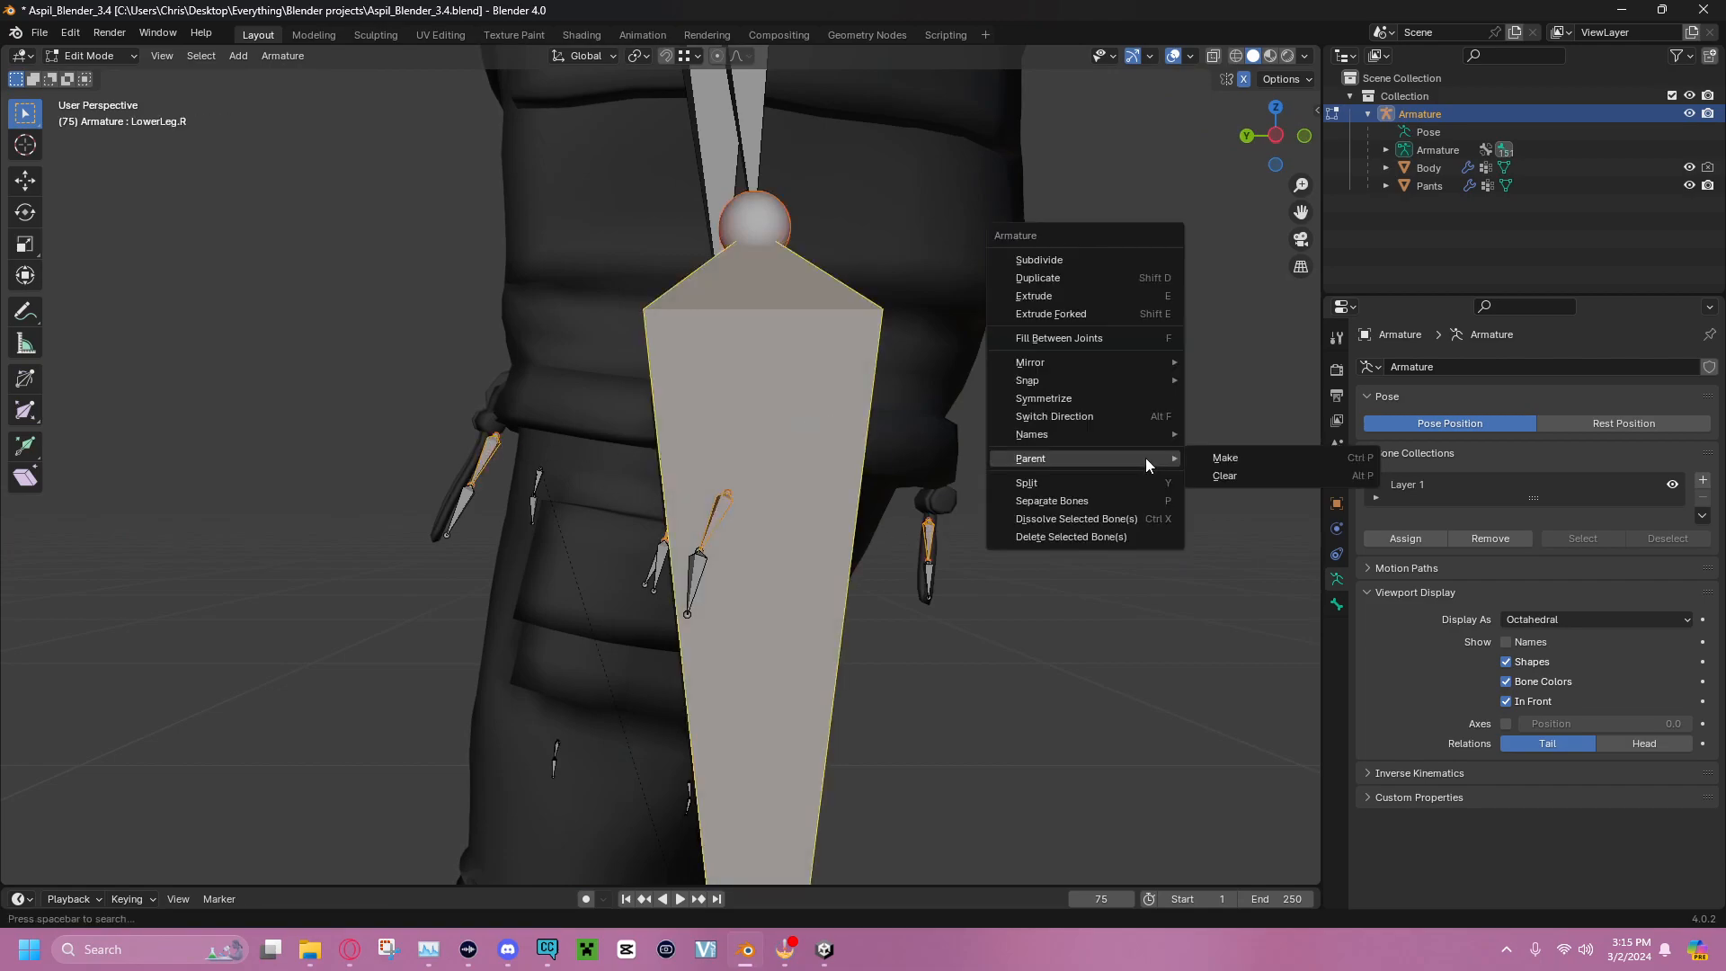
click(1221, 455)
click(1230, 454)
shift+middle_drag(1101, 526, 1079, 229)
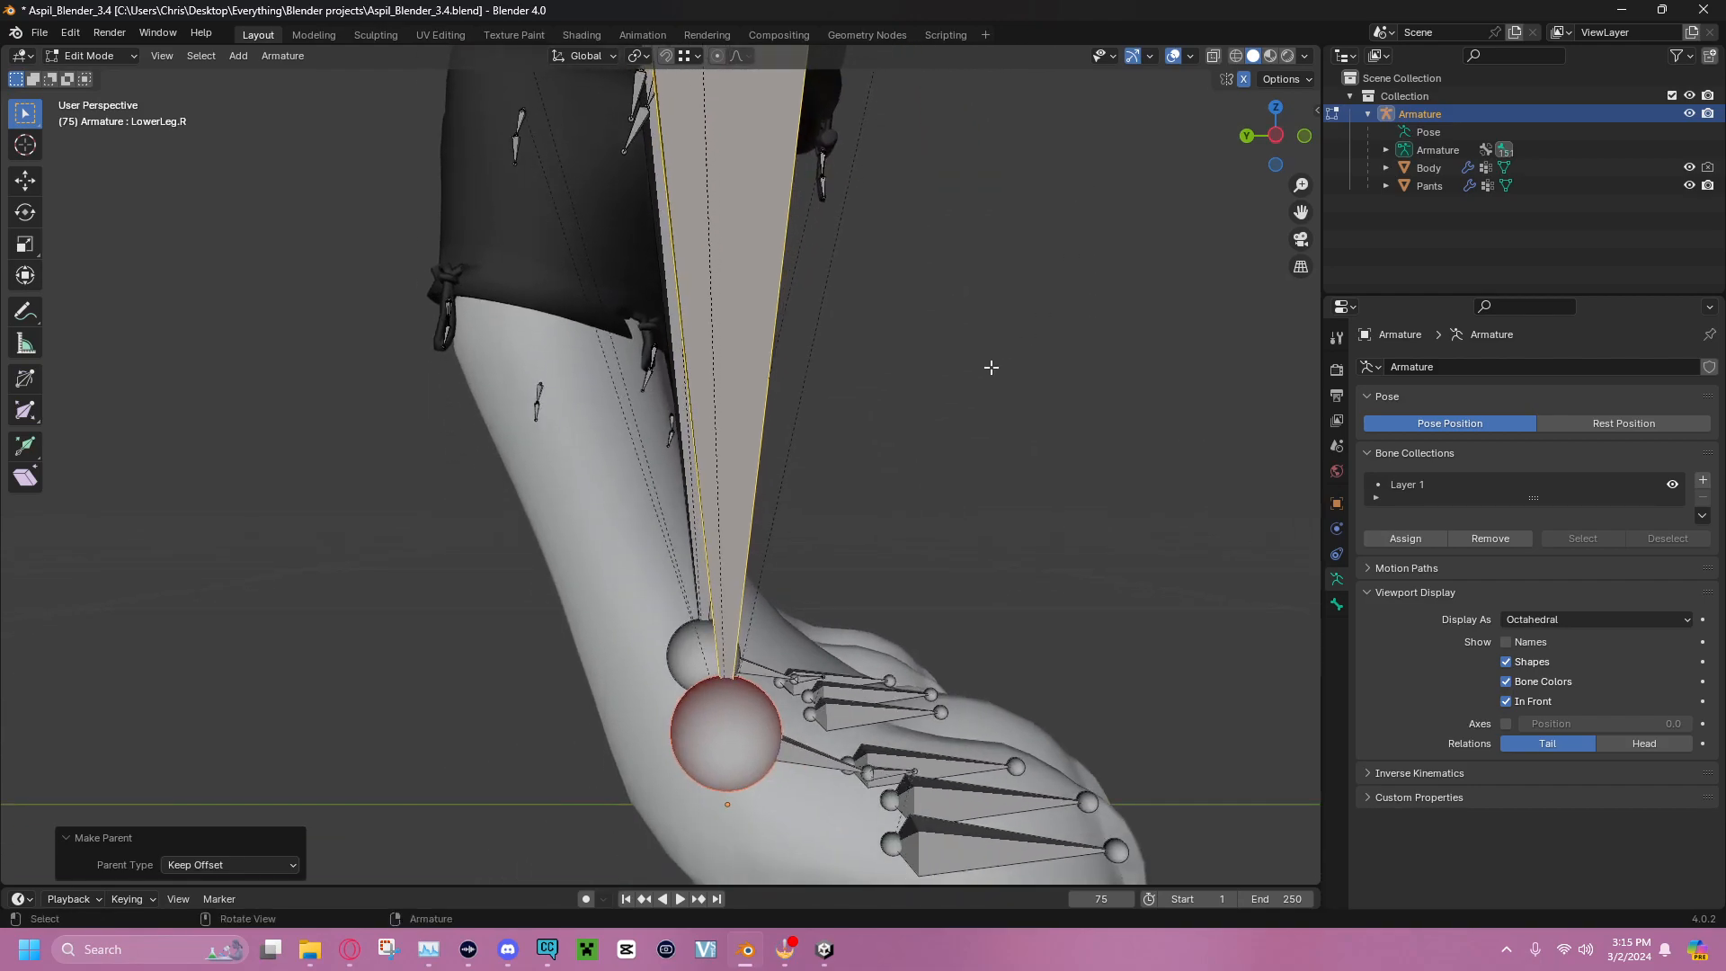
click(990, 366)
mouse_move(747, 329)
middle_down()
mouse_move(785, 324)
mouse_move(754, 329)
middle_up()
scroll(566, 365, up, 2)
middle_drag(428, 354, 489, 381)
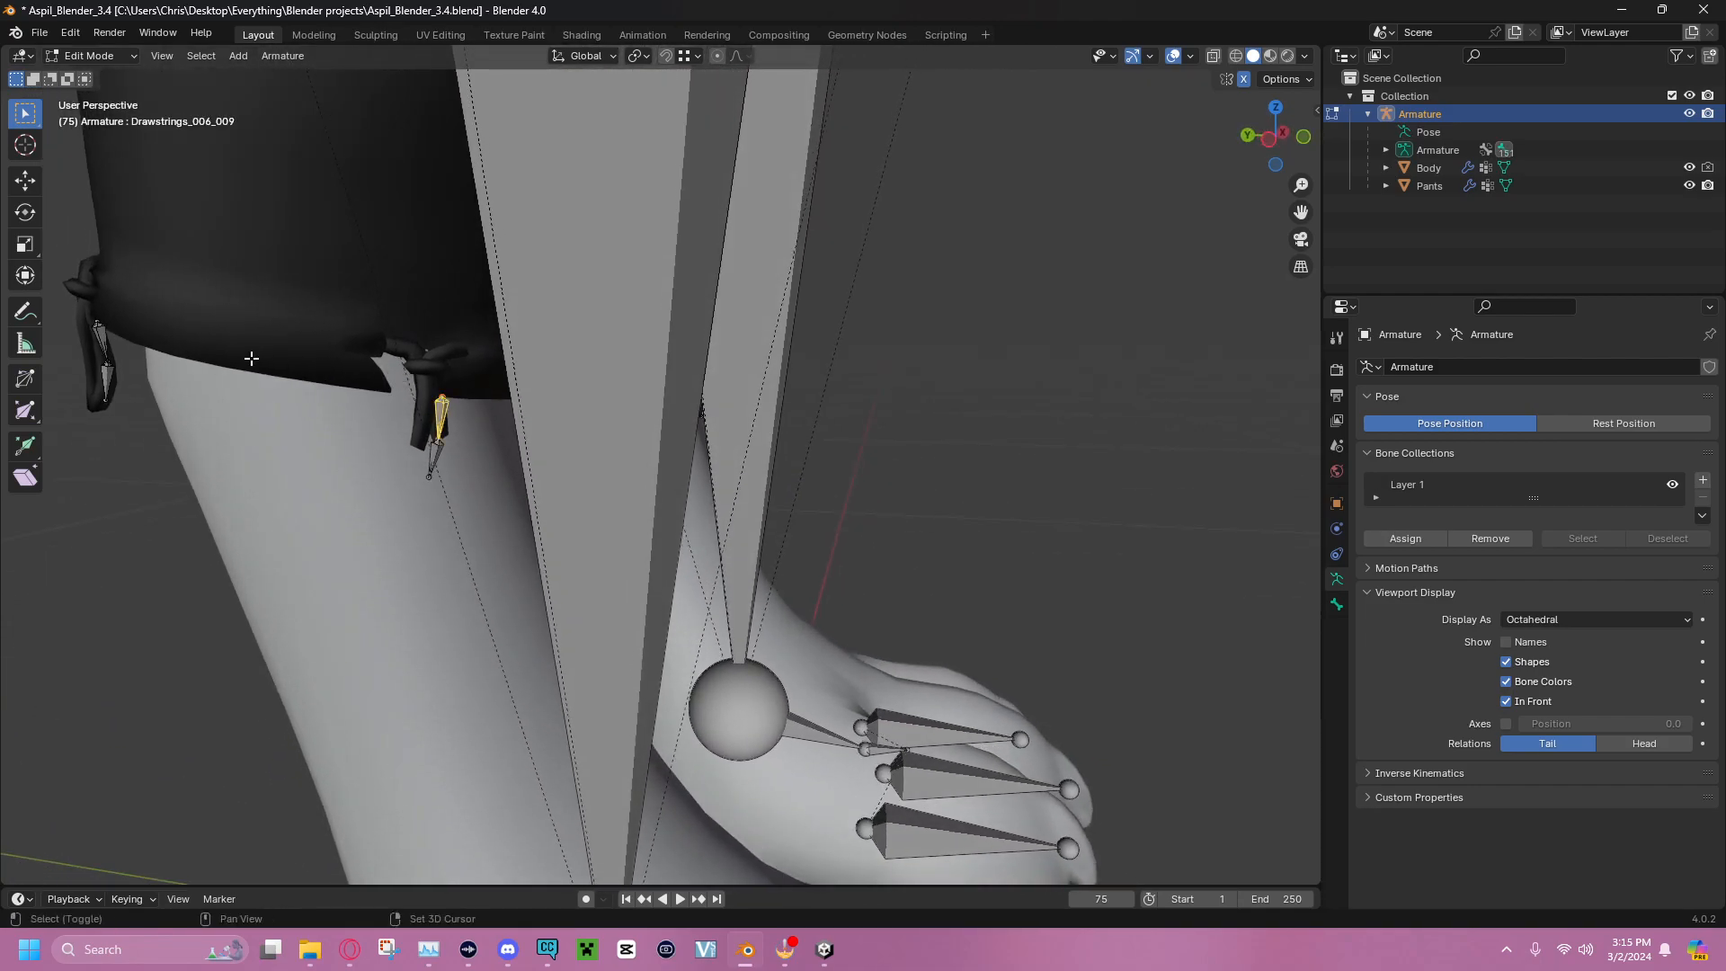
click(100, 340)
middle_drag(100, 340, 779, 369)
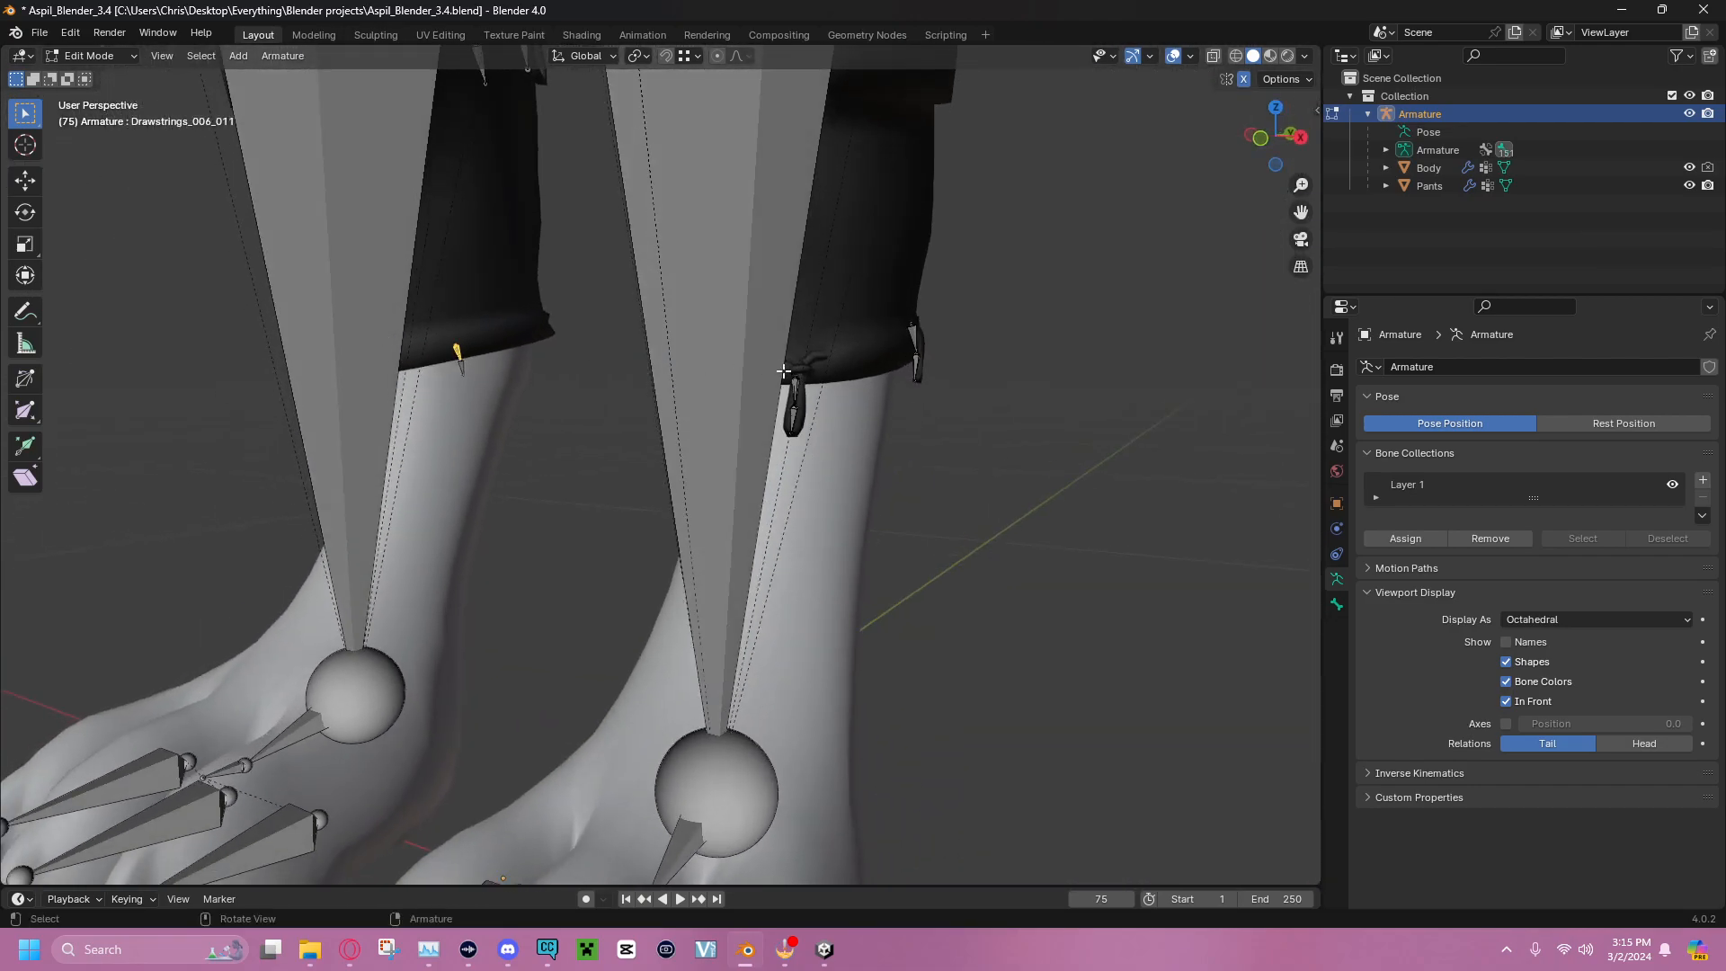
click(684, 276)
right_click(1187, 365)
click(837, 386)
Parent the upper bones of the left ankle cuff's drawstrings, including Drawstrings_010, to LowerLeg.L
click(797, 385)
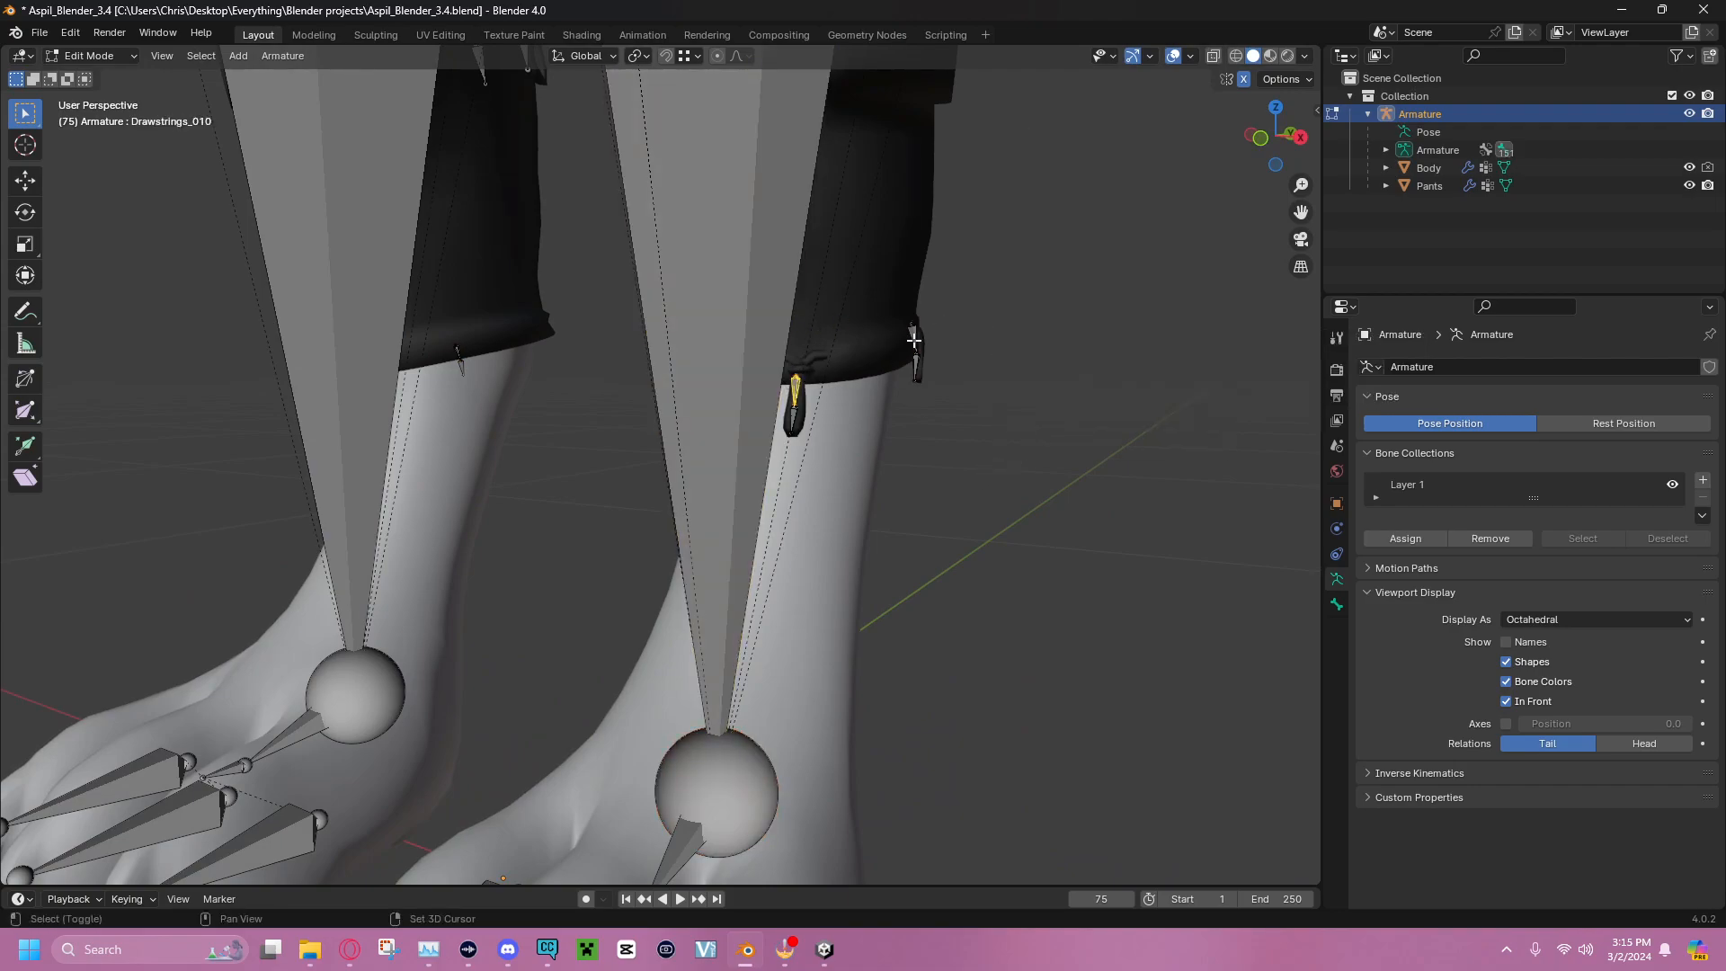
shift+click(779, 317)
right_click(1028, 347)
mouse_move(1028, 347)
click(1149, 337)
Parent the upper bones of the right ankle cuff's drawstrings, including Drawstrings_006_011, to LowerLeg.R with Keep Offset
middle_drag(1149, 332, 879, 371)
click(882, 335)
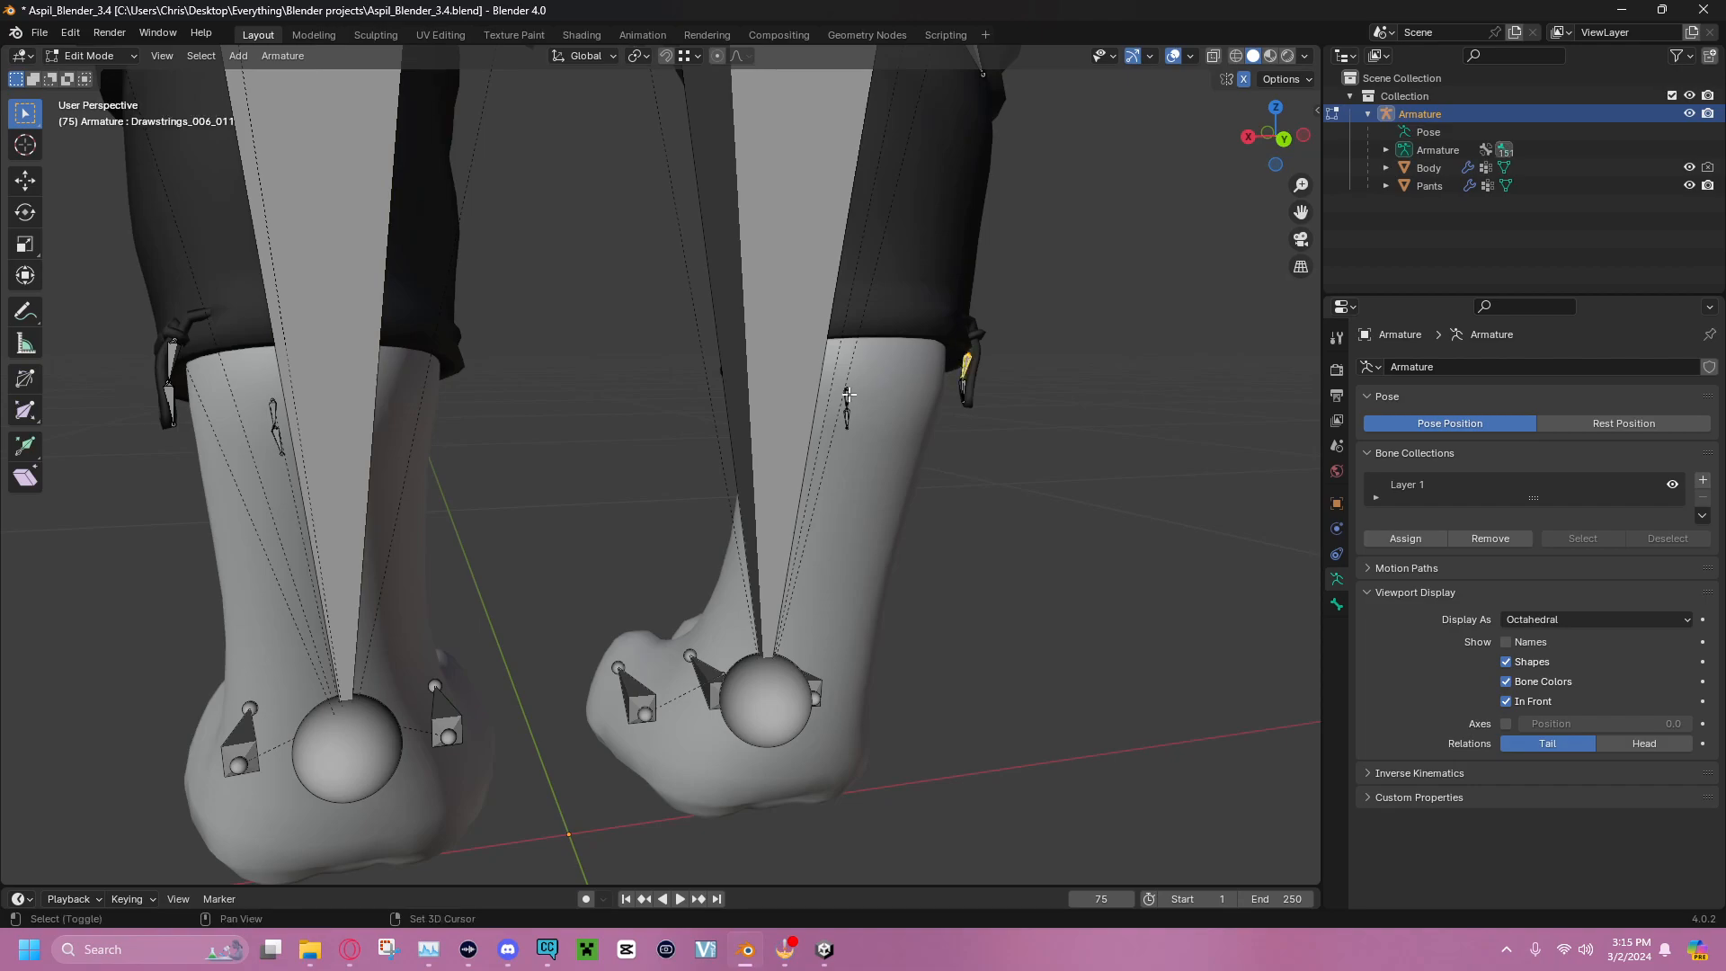
shift+click(793, 351)
right_click(1103, 423)
mouse_move(1103, 423)
click(1179, 417)
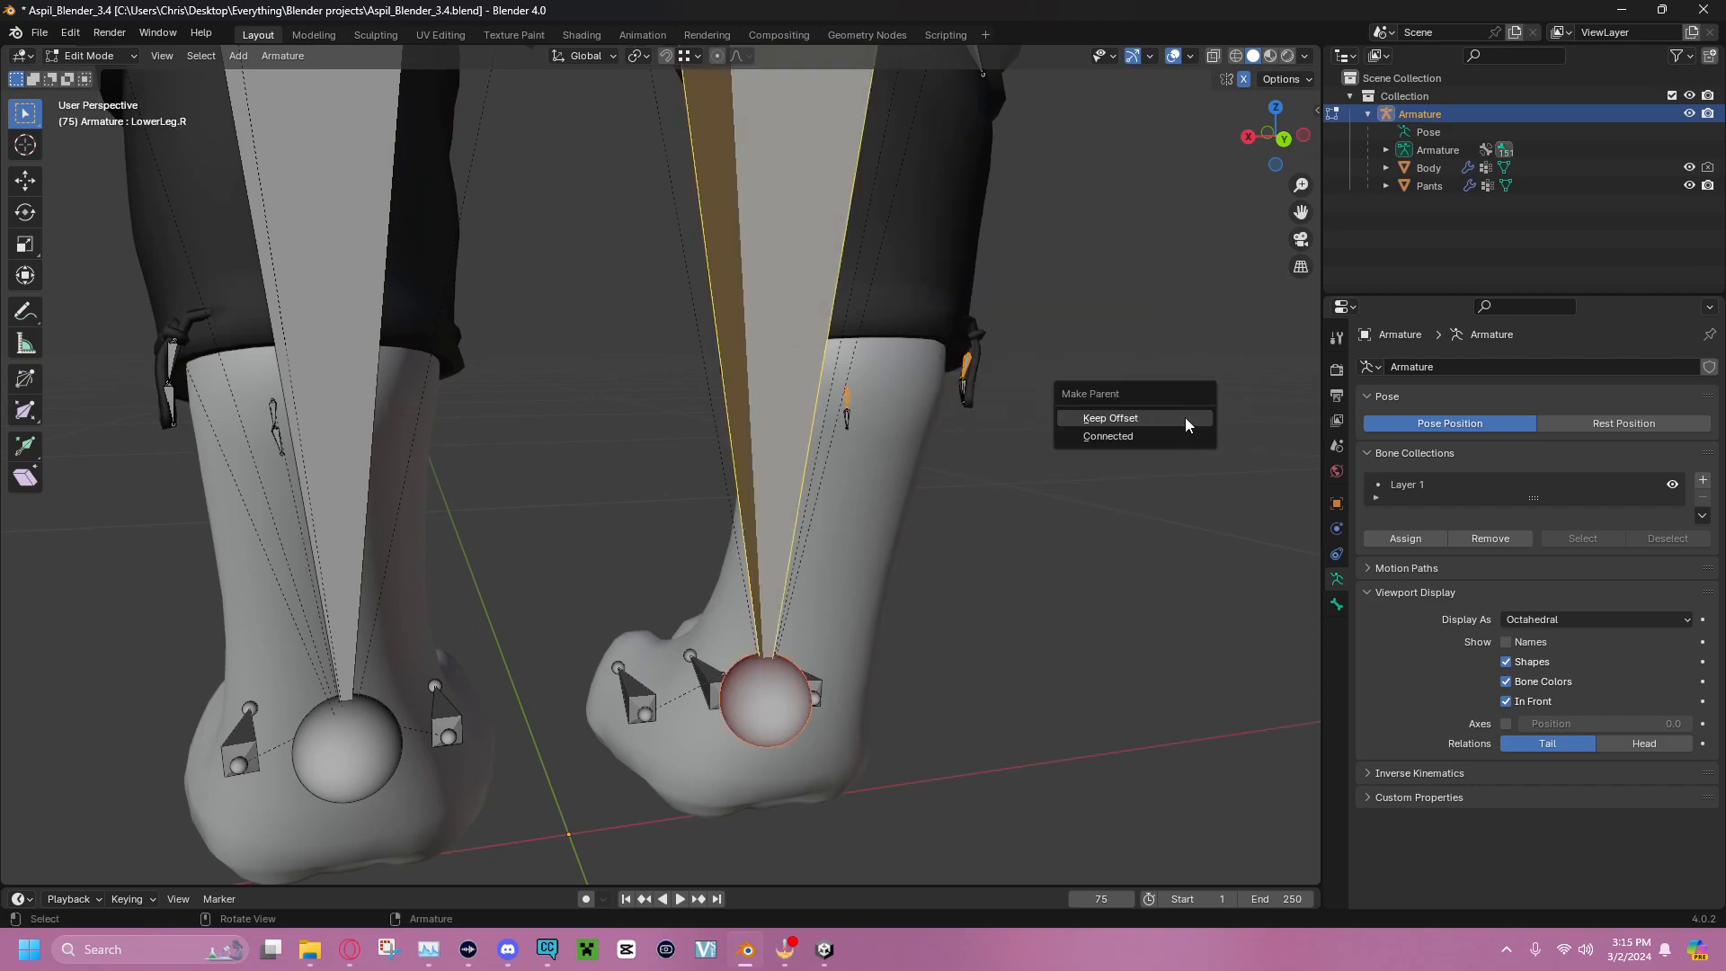
click(1185, 417)
Leave Edit Mode on the Armature and switch it to Pose Mode
middle_drag(1200, 369, 732, 357)
scroll(732, 358, down, 6)
click(913, 274)
middle_drag(913, 273, 917, 230)
scroll(917, 230, down, 4)
middle_drag(944, 455, 904, 382)
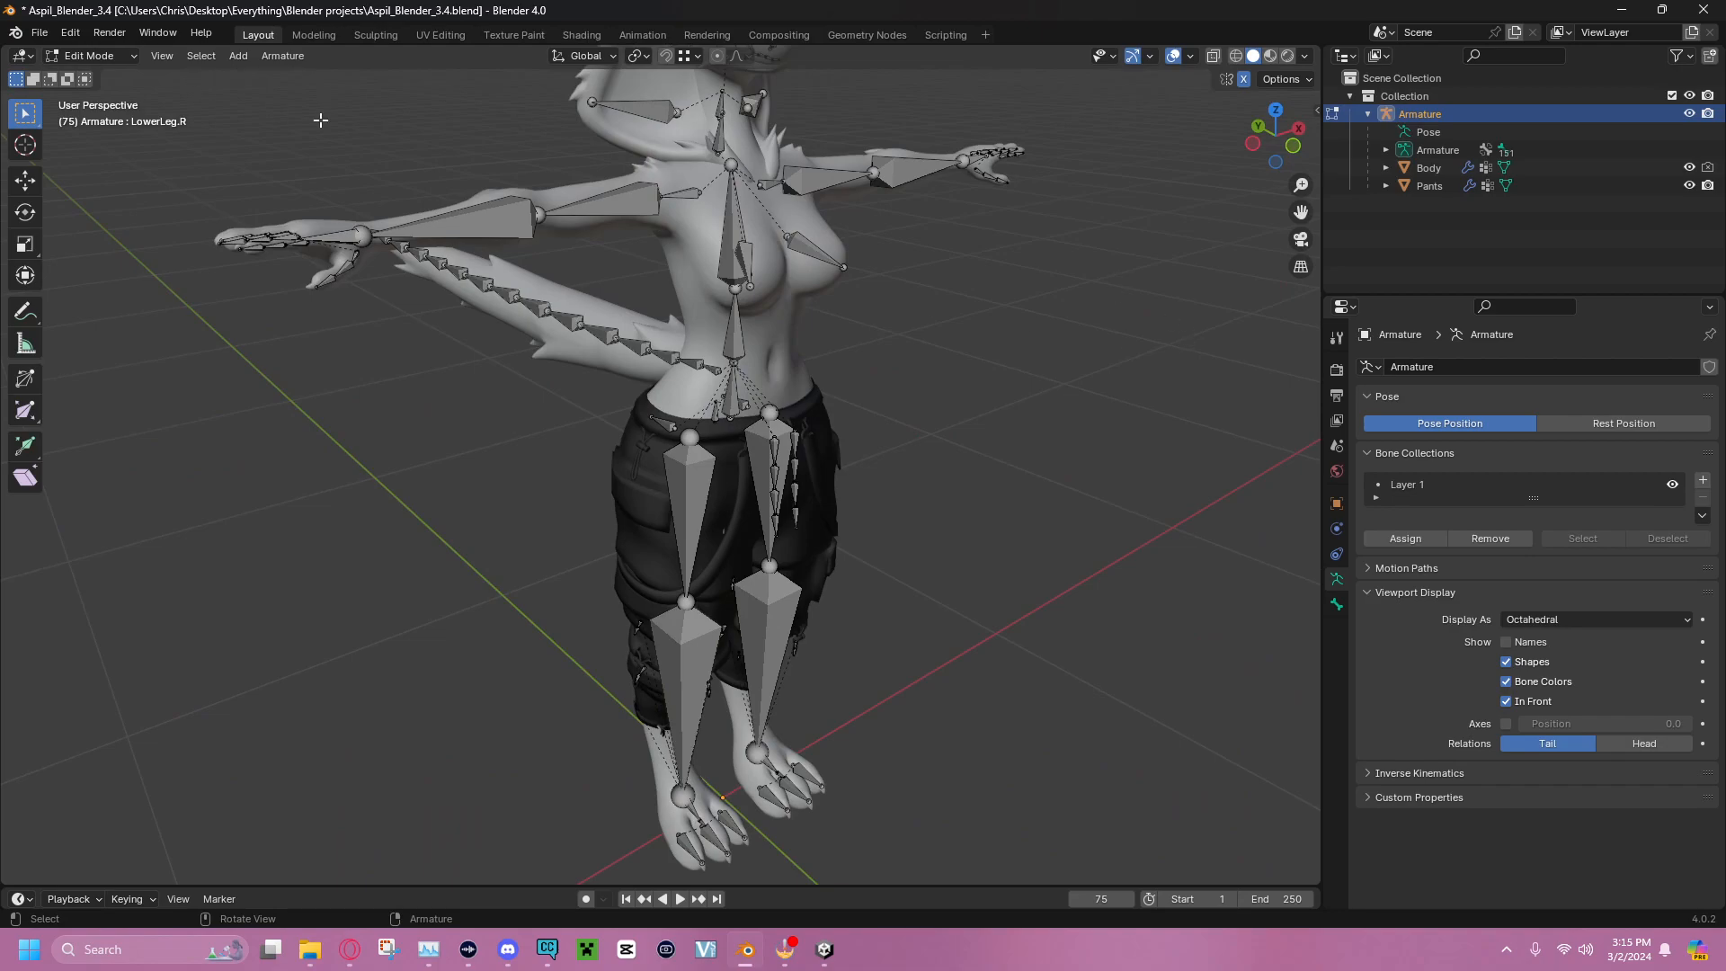
key(Tab)
click(464, 397)
middle_drag(462, 396, 396, 363)
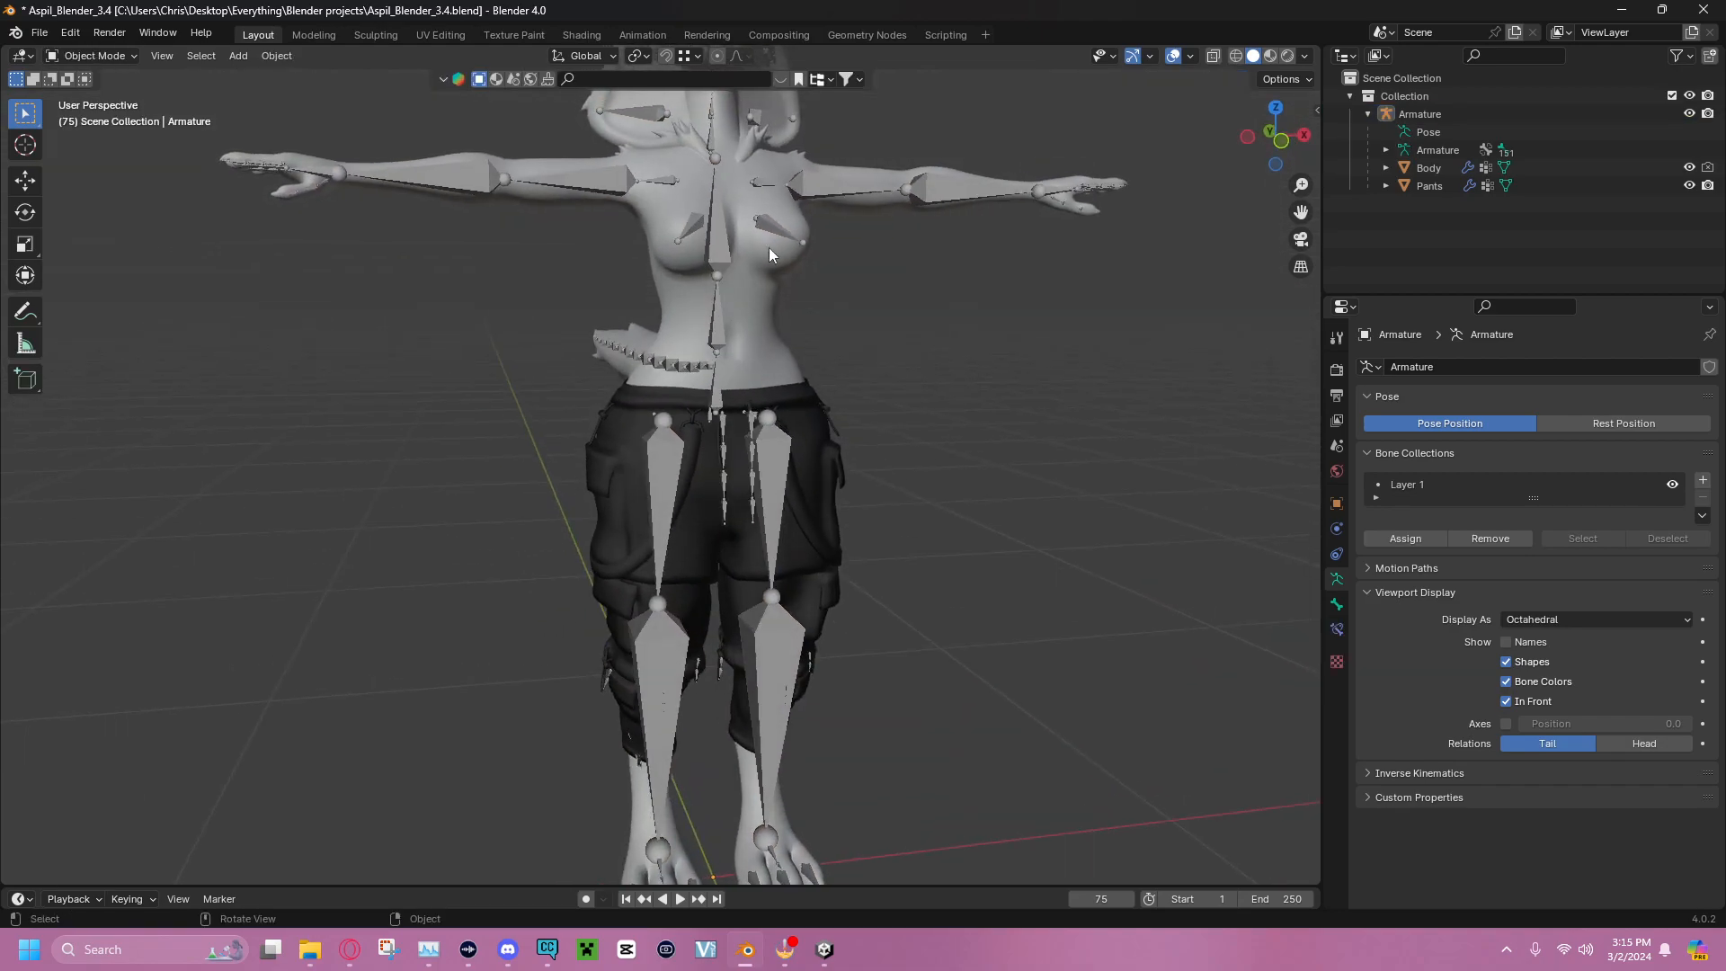
click(657, 461)
click(90, 56)
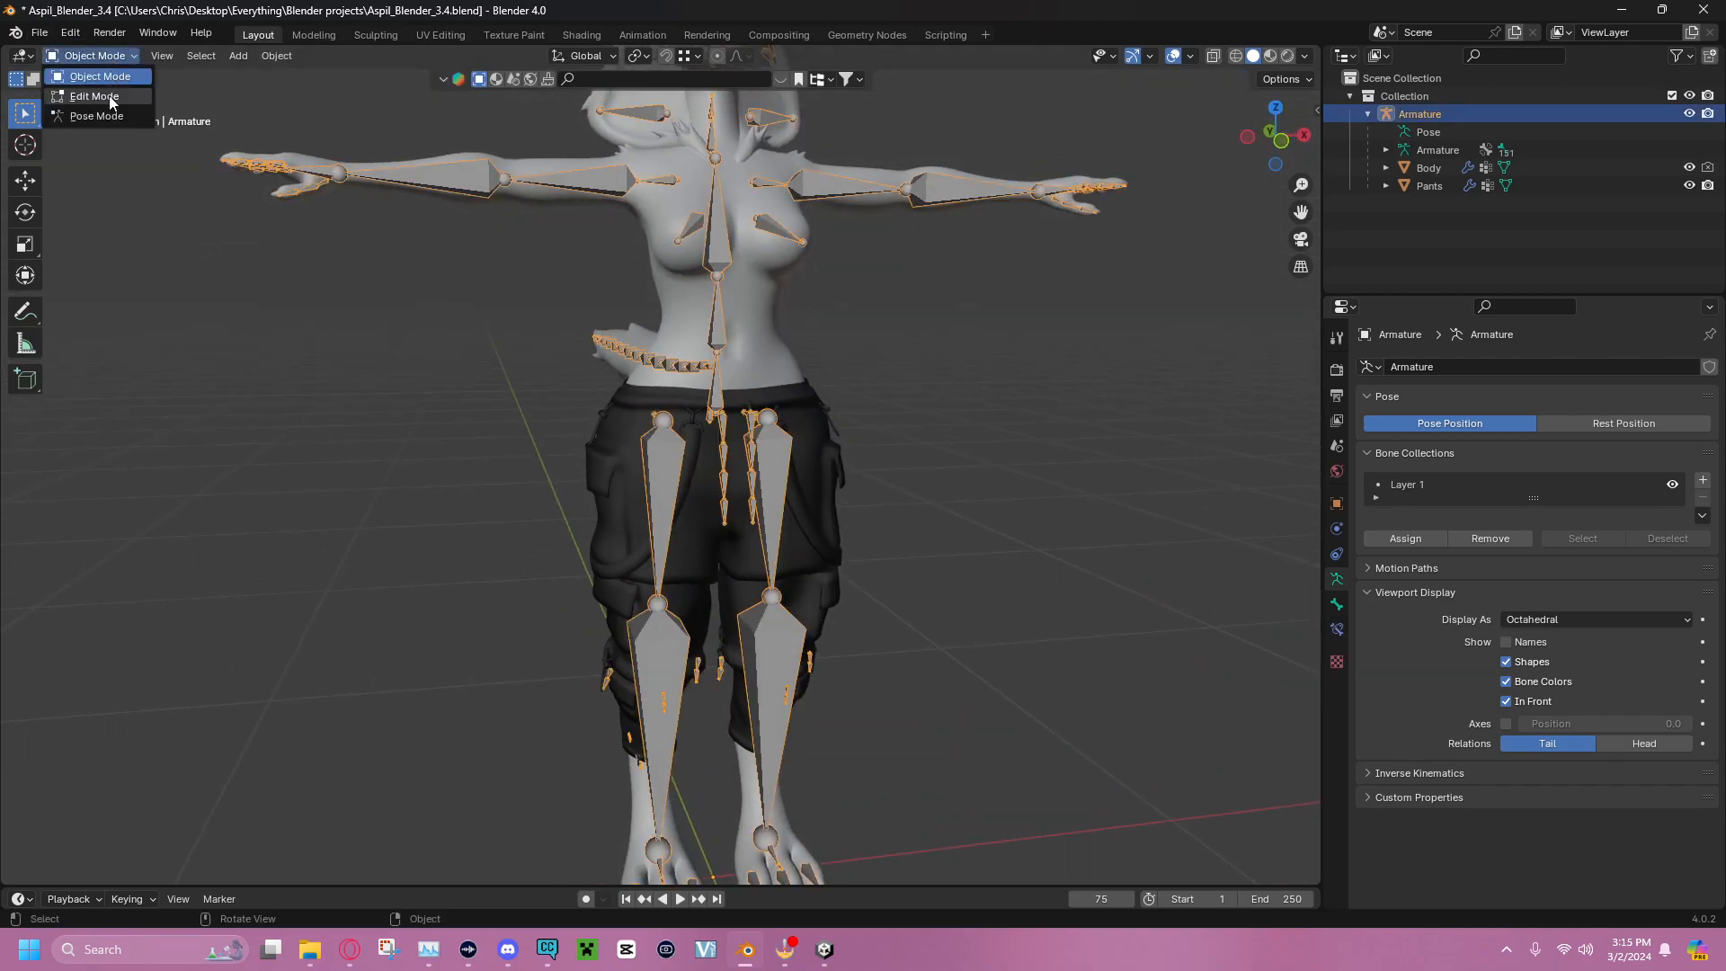
click(106, 111)
Rotate the UpperLeg.R bone to raise the thighs forward and test how the pants deform
click(652, 442)
middle_drag(589, 402, 445, 326)
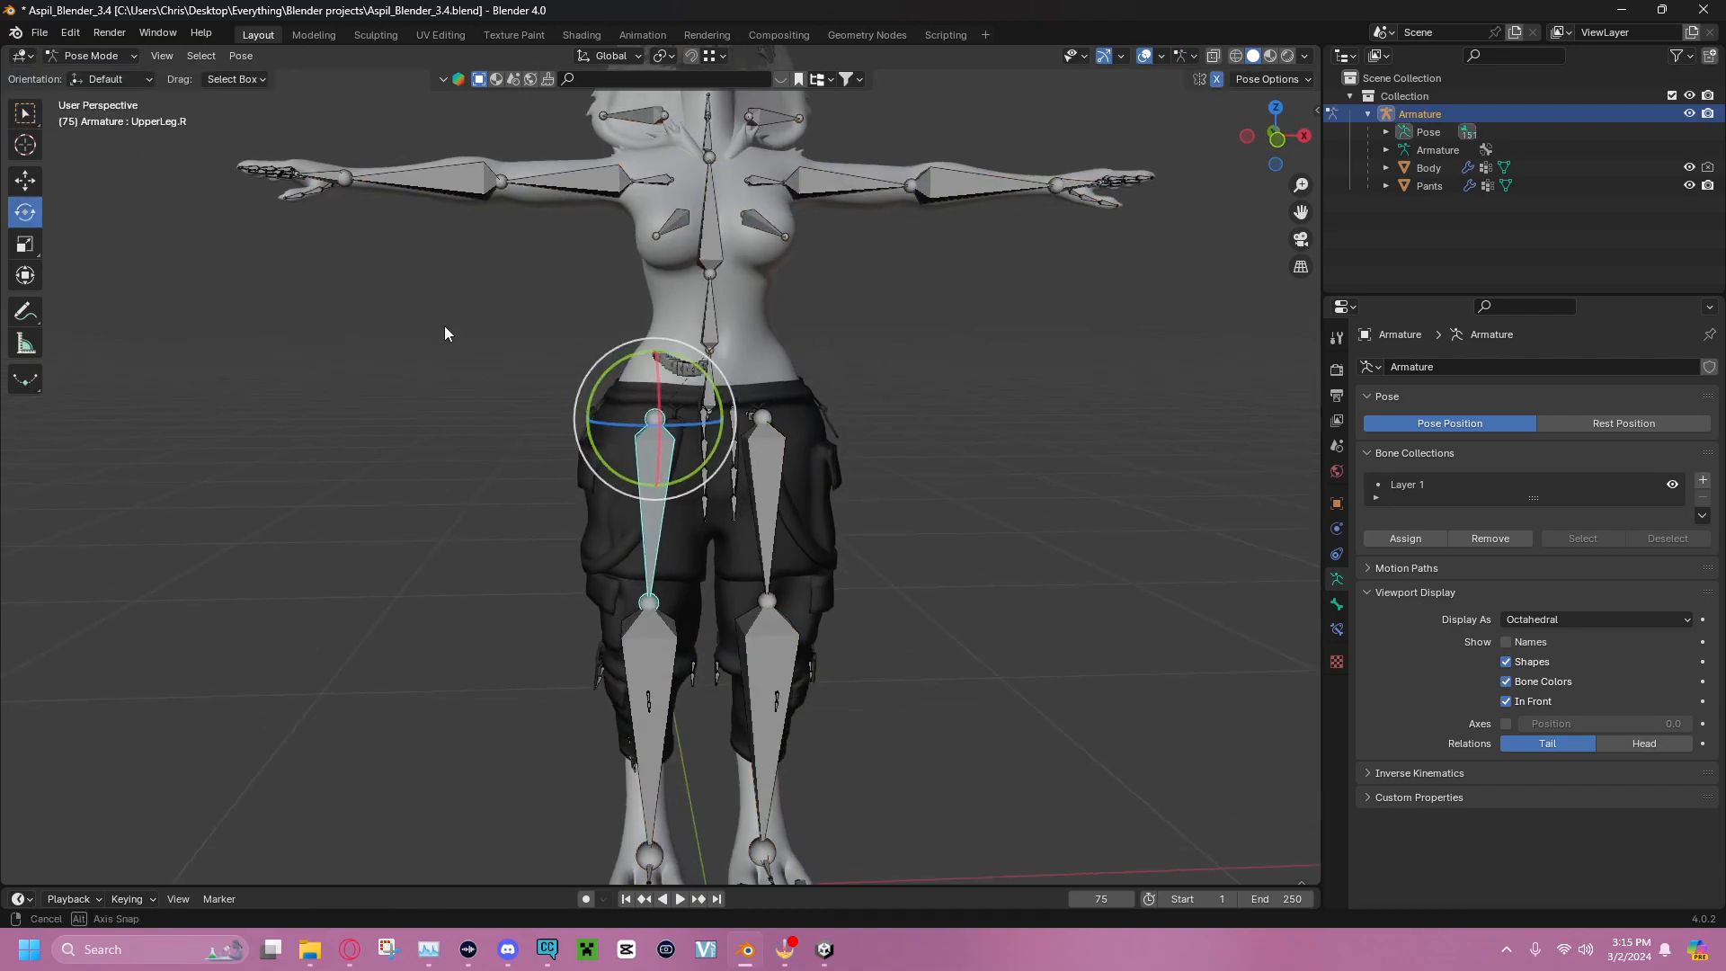
drag(688, 358, 721, 398)
middle_drag(319, 364, 767, 388)
drag(766, 389, 696, 364)
middle_drag(1102, 284, 1002, 267)
Rotate the LowerLeg.R bone 91.9° about the global X axis to bend the knees and inspect the pants
click(996, 270)
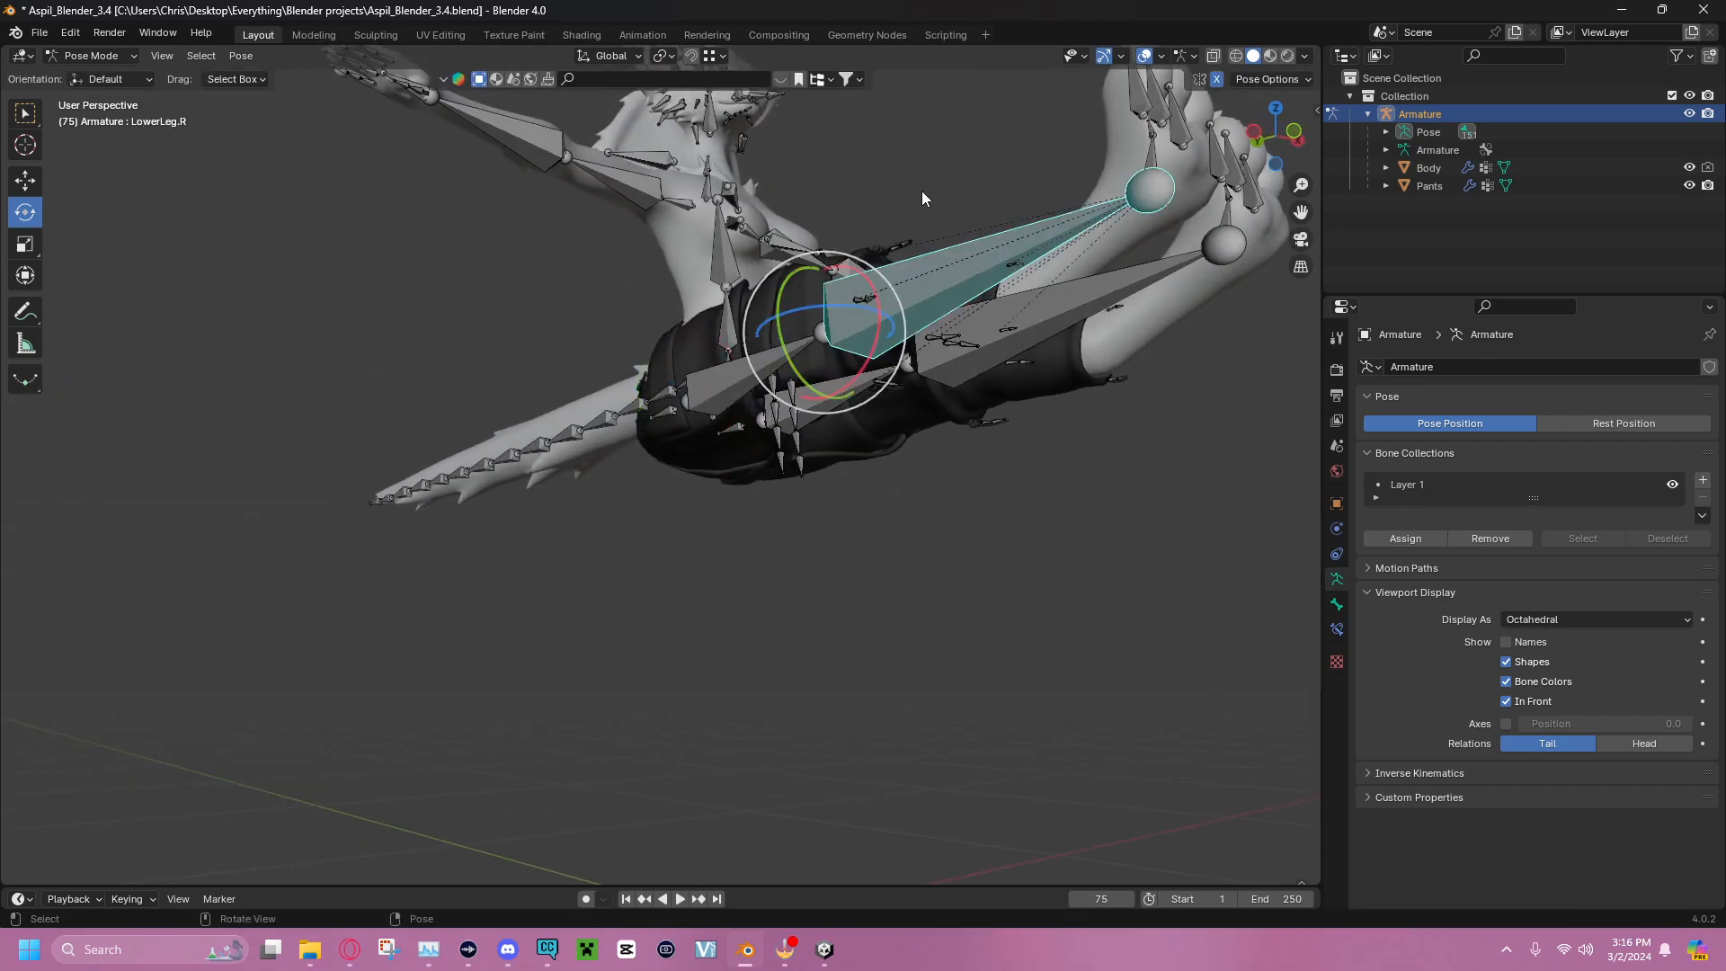
middle_drag(920, 192, 1059, 291)
drag(938, 330, 951, 438)
middle_drag(951, 439, 741, 278)
scroll(815, 401, up, 4)
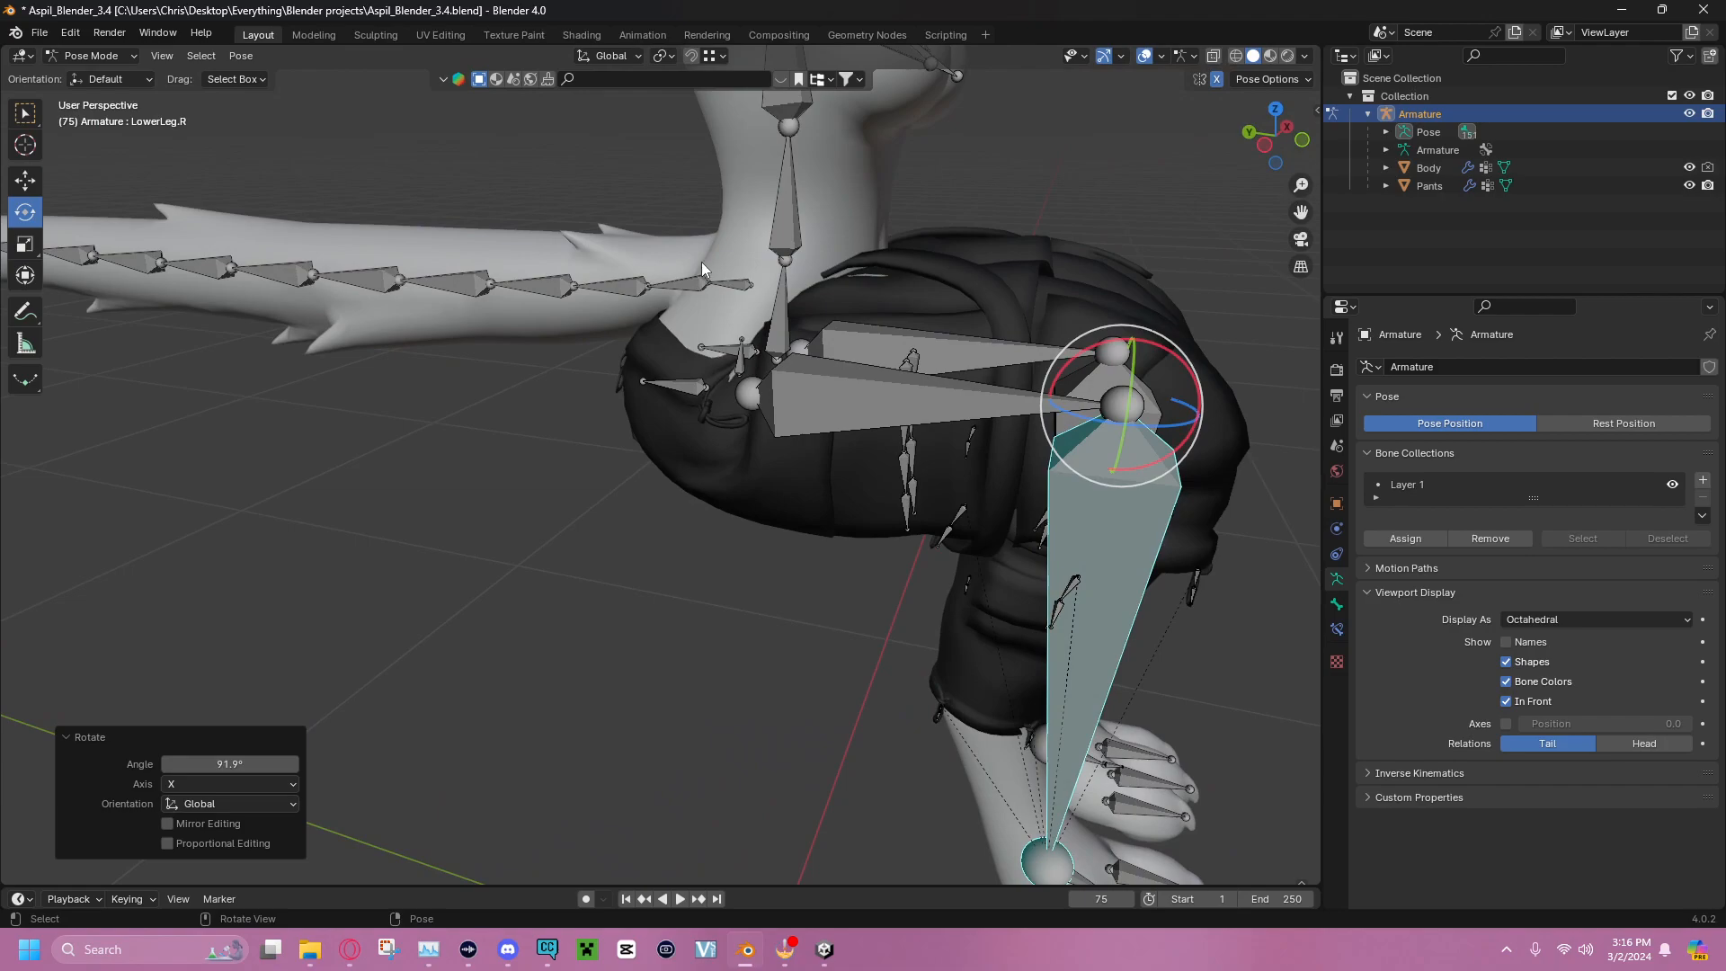
middle_drag(877, 213, 811, 500)
Undo the test rotations of the upper and lower legs and select the UpperLeg.L bone
key(ctrl+z)
key(ctrl+z)
key(ctrl+KP_1)
click(804, 500)
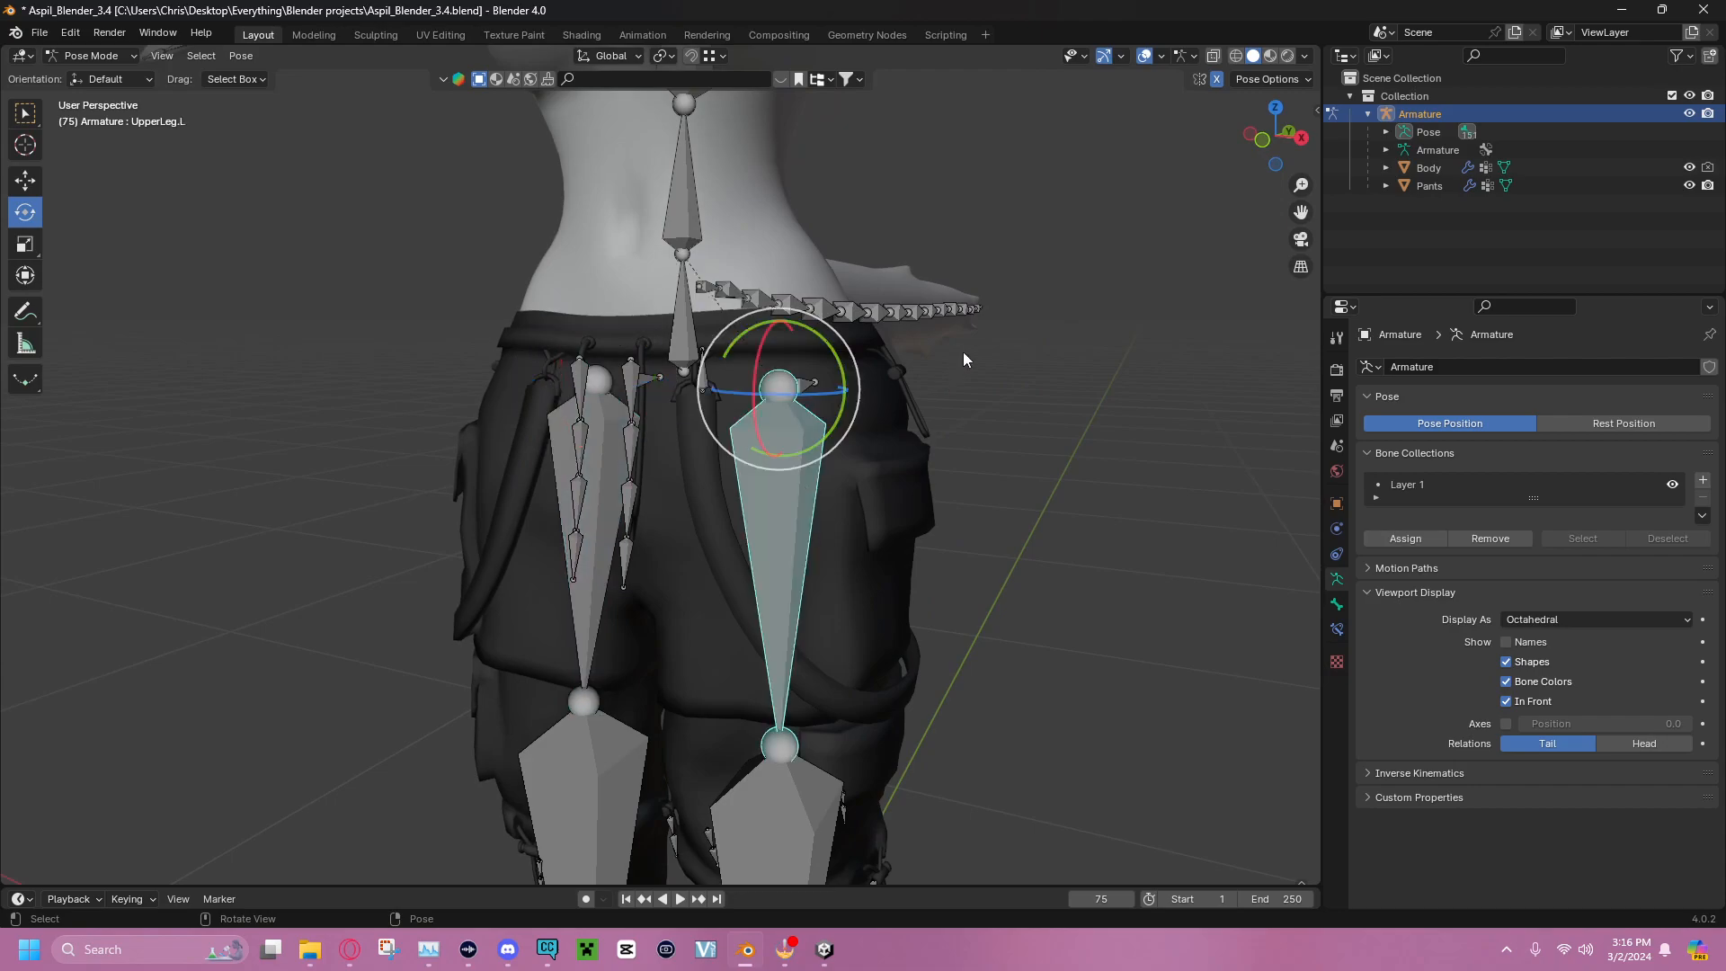
Rotate the UpperLeg.L bone -52° about the global Y axis to spread the legs and inspect how the pants deform
middle_drag(964, 356, 920, 338)
drag(886, 350, 822, 326)
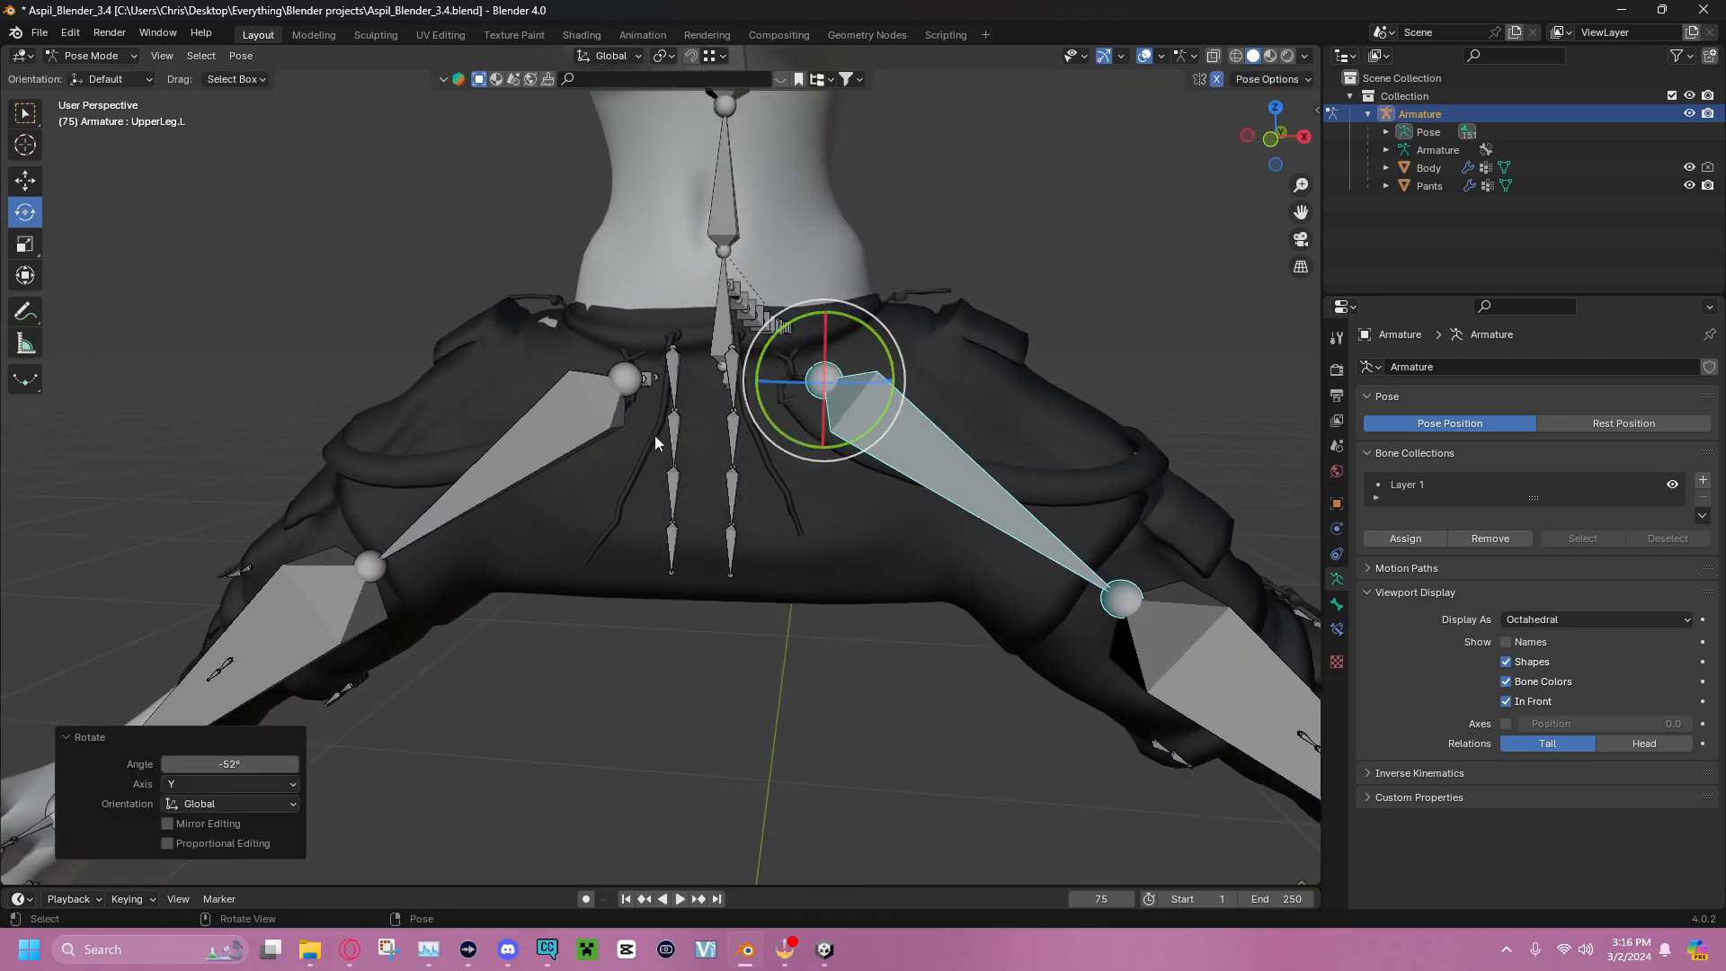
middle_drag(437, 473, 727, 401)
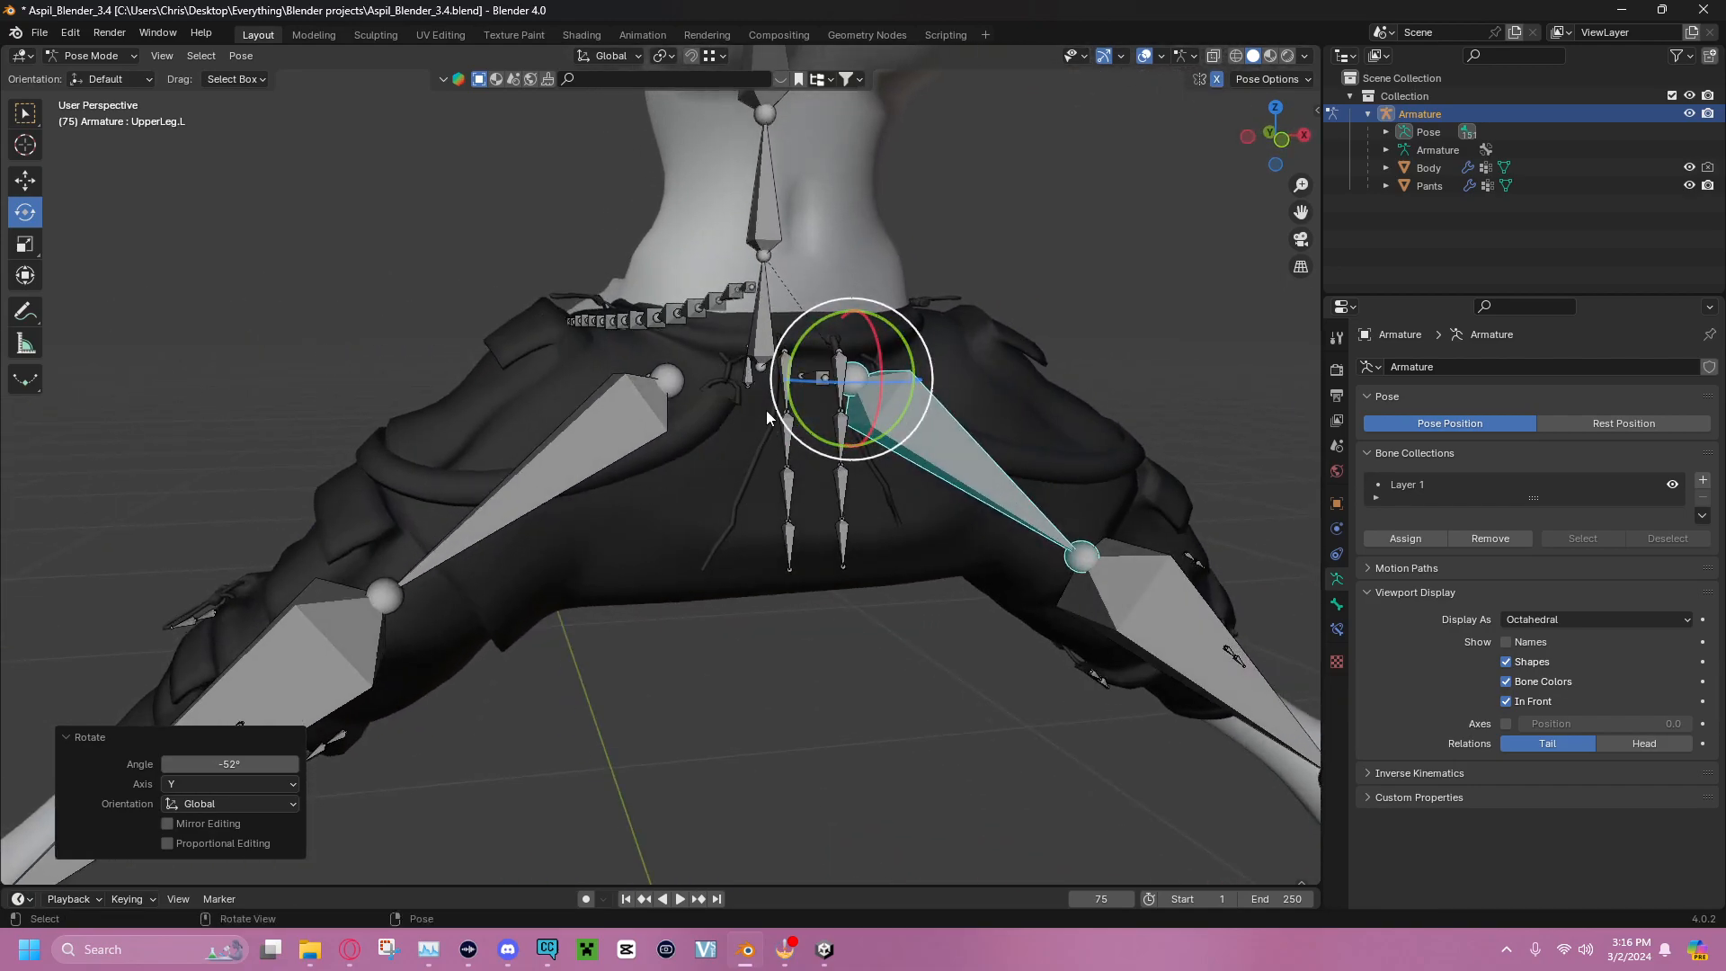
middle_drag(1162, 213, 594, 243)
key(Tab)
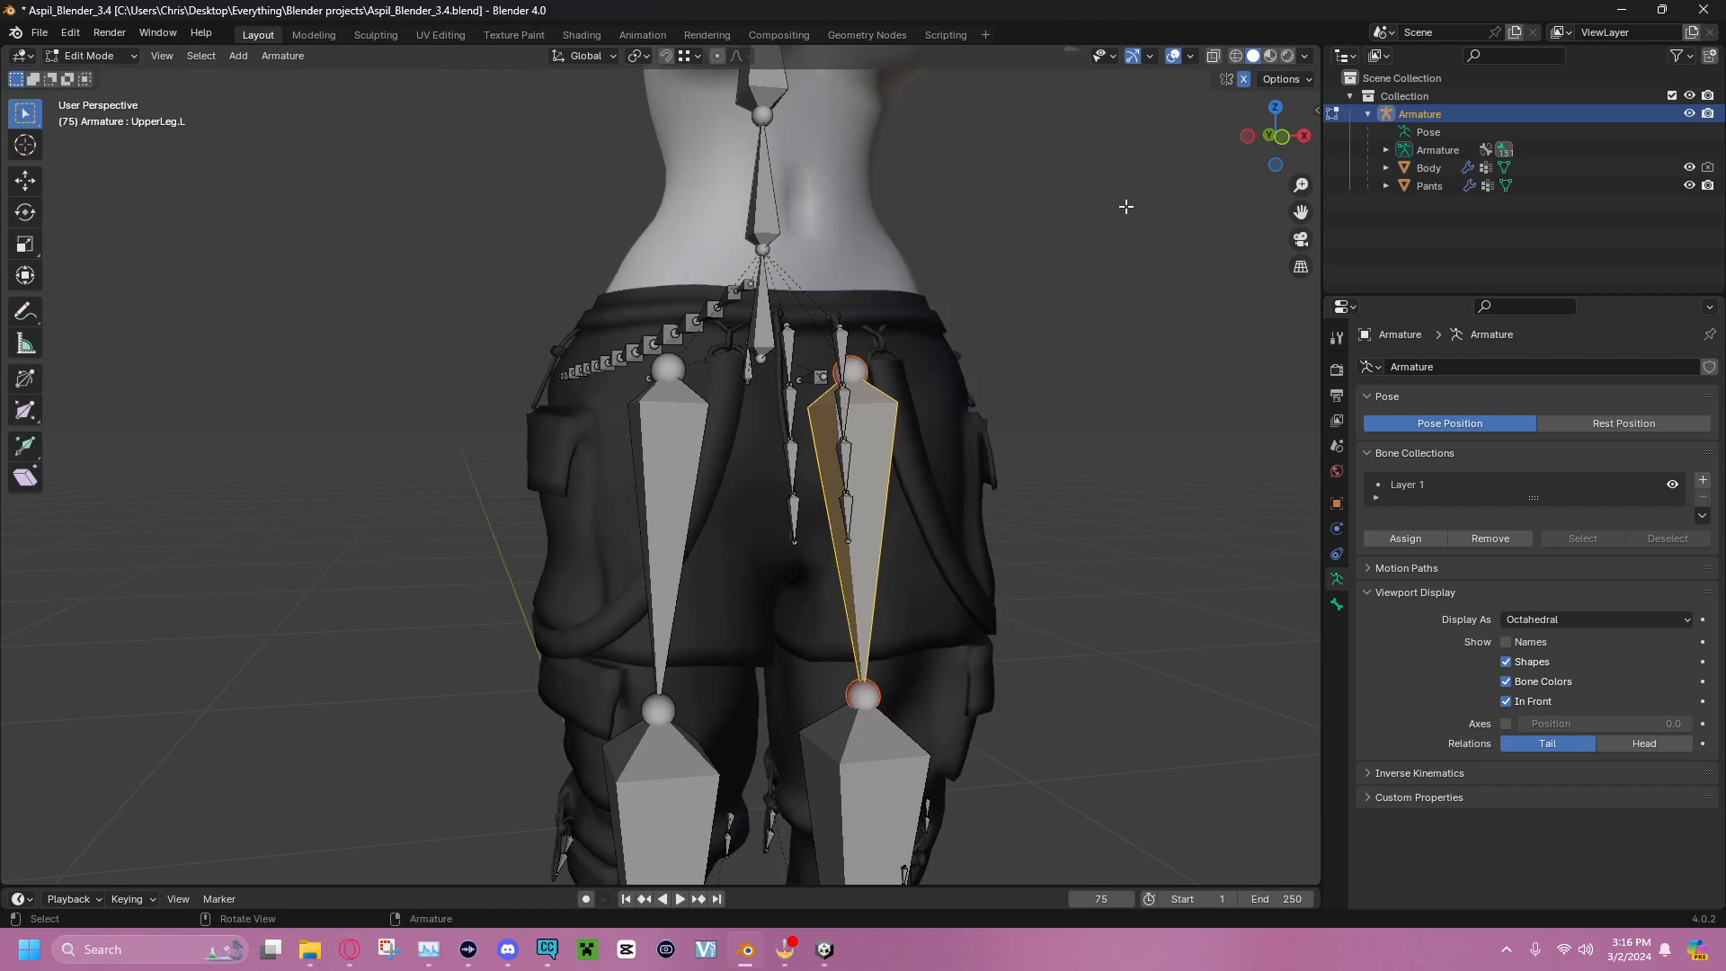
click(501, 332)
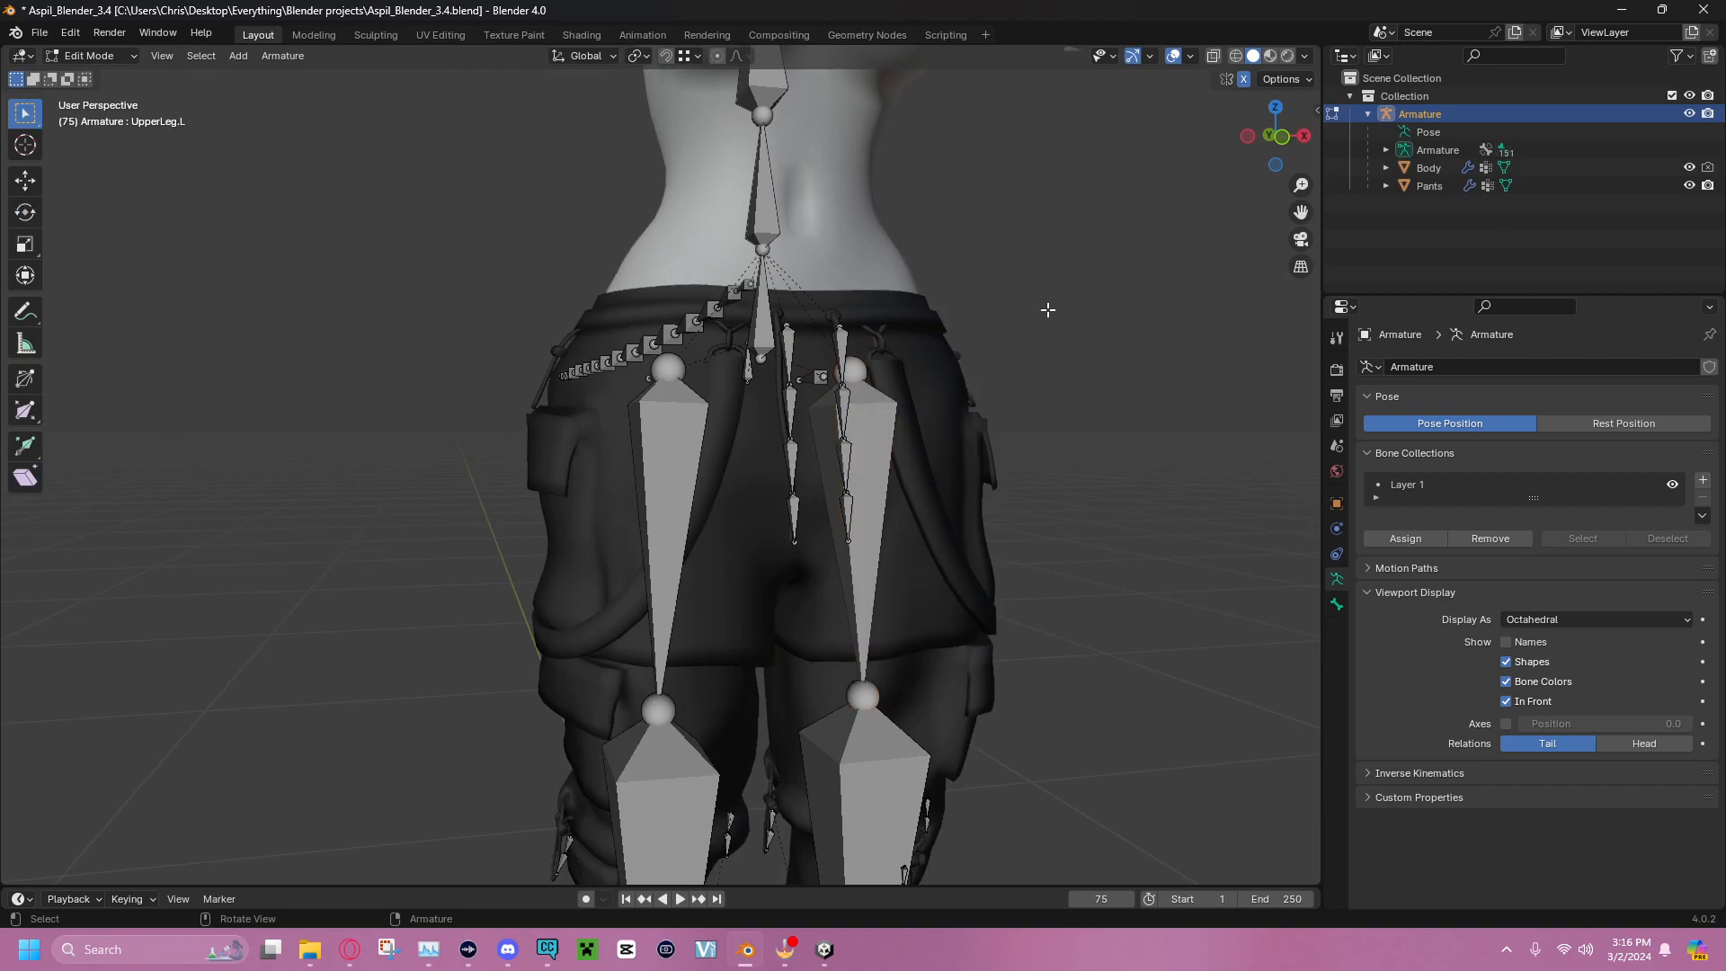
click(81, 62)
click(100, 77)
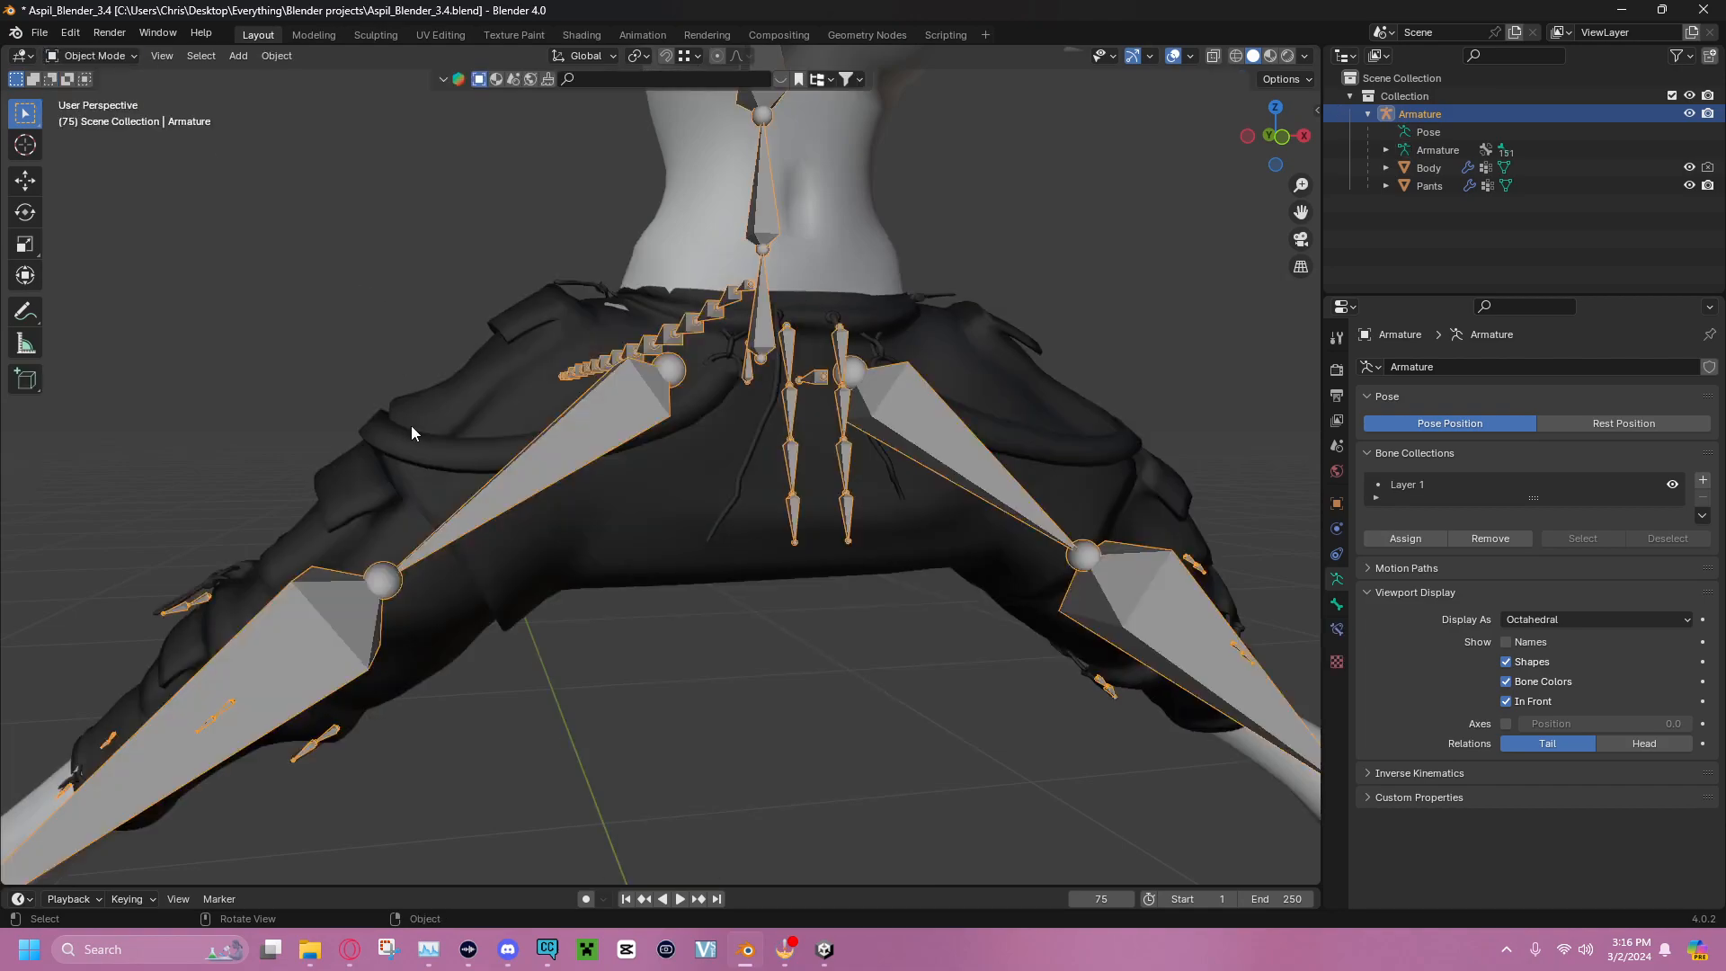
click(530, 332)
Undo the mode changes and the leg-spreading test rotation, leaving the Armature deselected in Object Mode
key(ctrl+z)
key(ctrl+z)
key(ctrl+z)
key(ctrl+z)
key(ctrl+z)
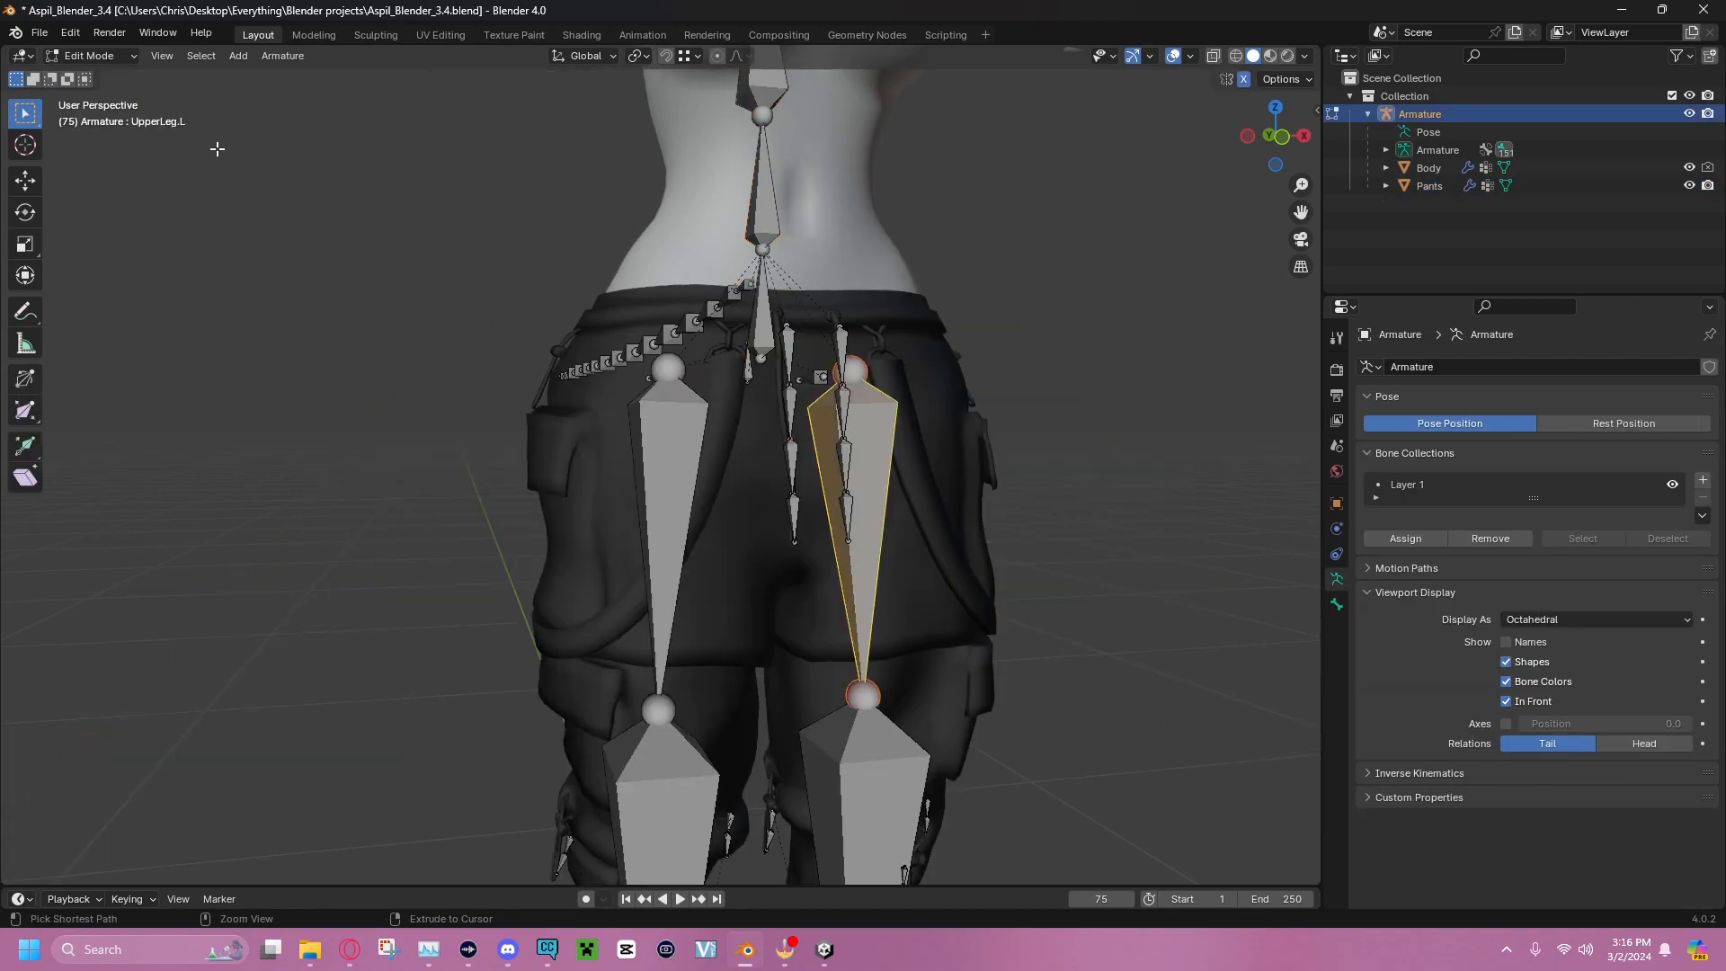
key(ctrl+z)
key(ctrl+z)
key(ctrl+z)
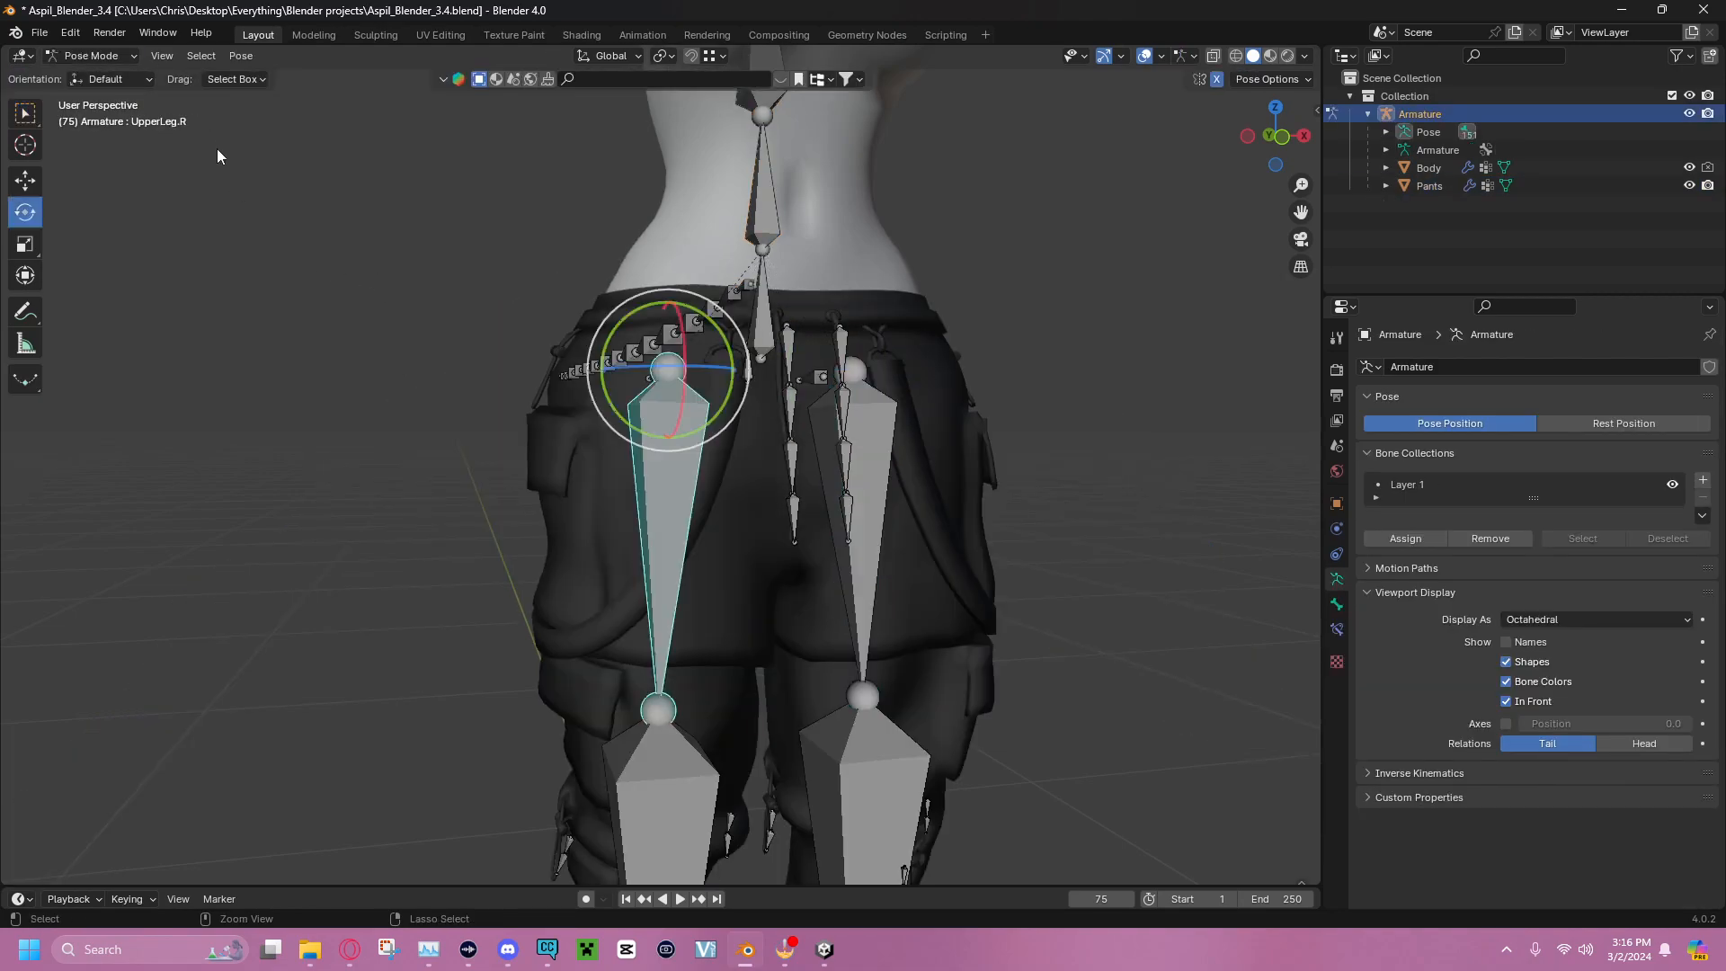
click(383, 297)
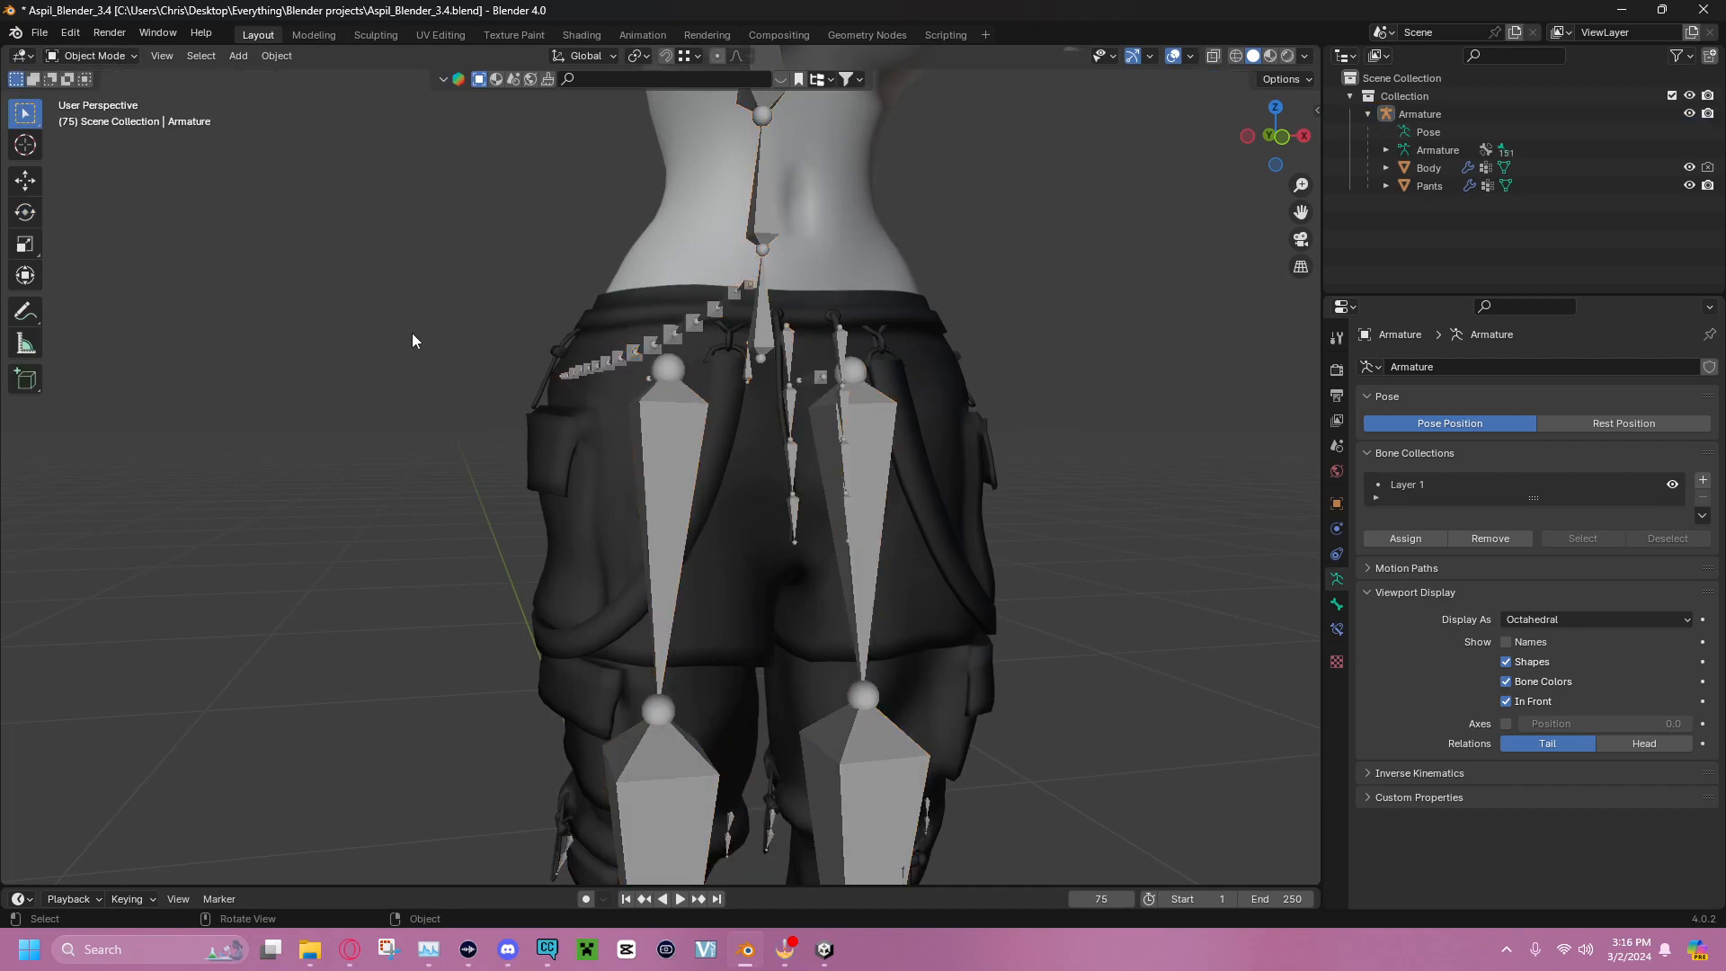
Hide the Armature in the viewport and select the Pants mesh
middle_drag(936, 293, 819, 515)
click(1689, 114)
click(849, 372)
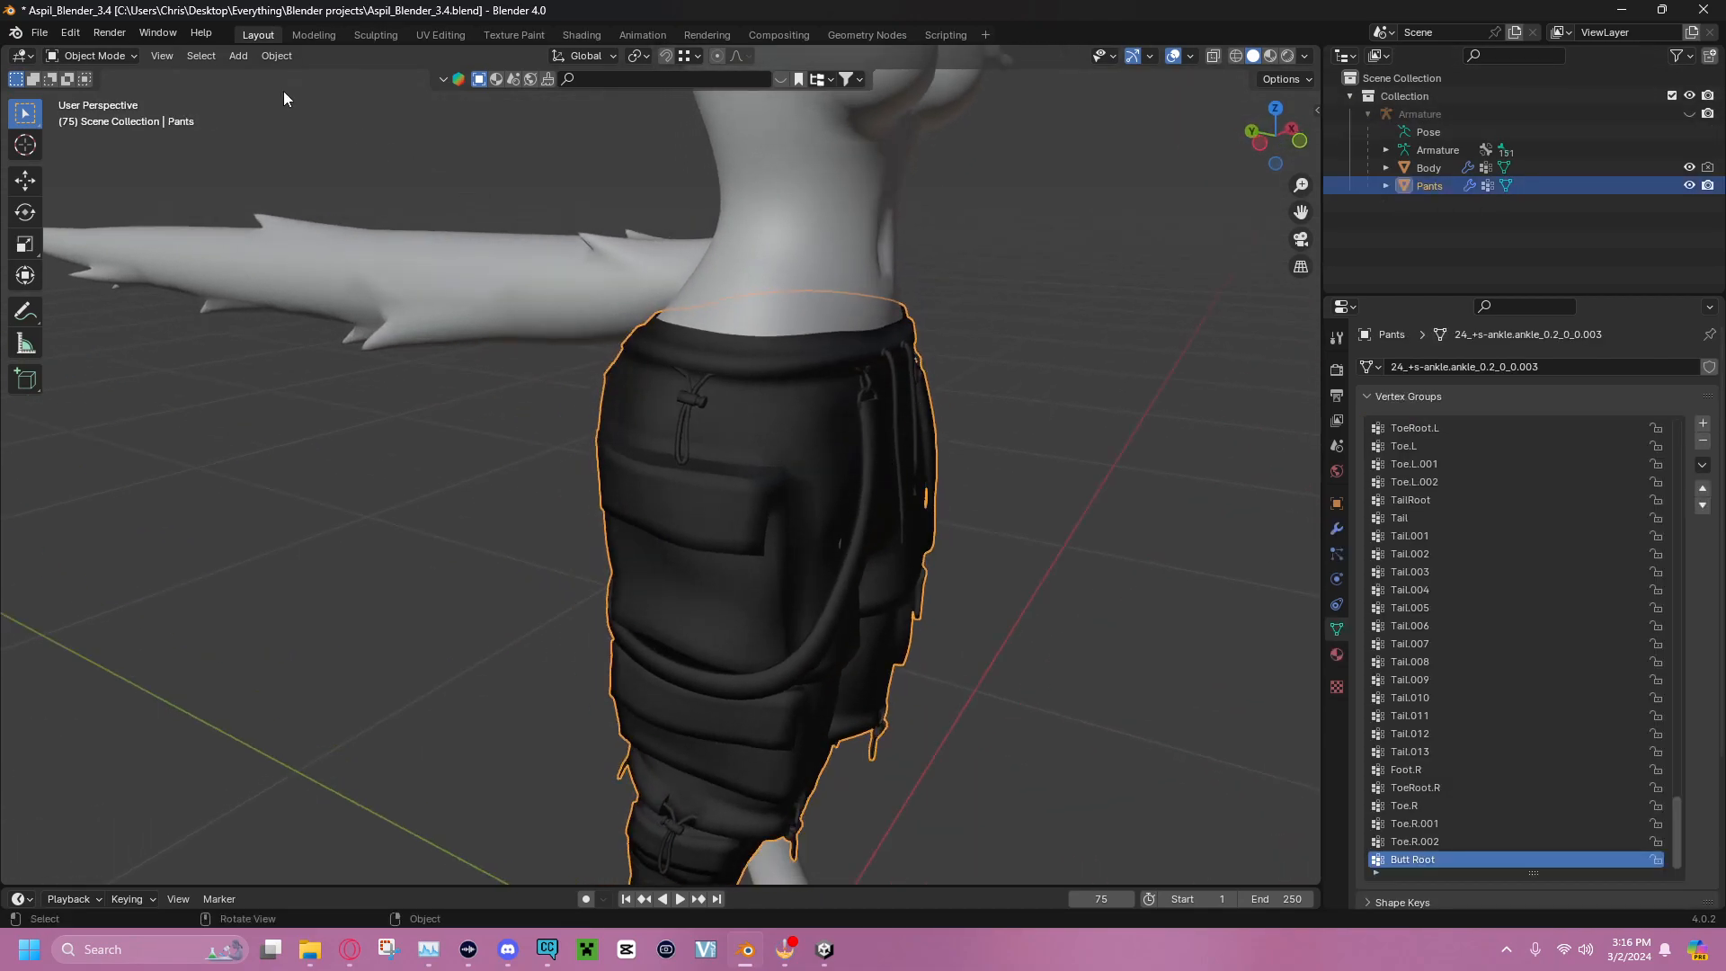
click(94, 56)
click(92, 93)
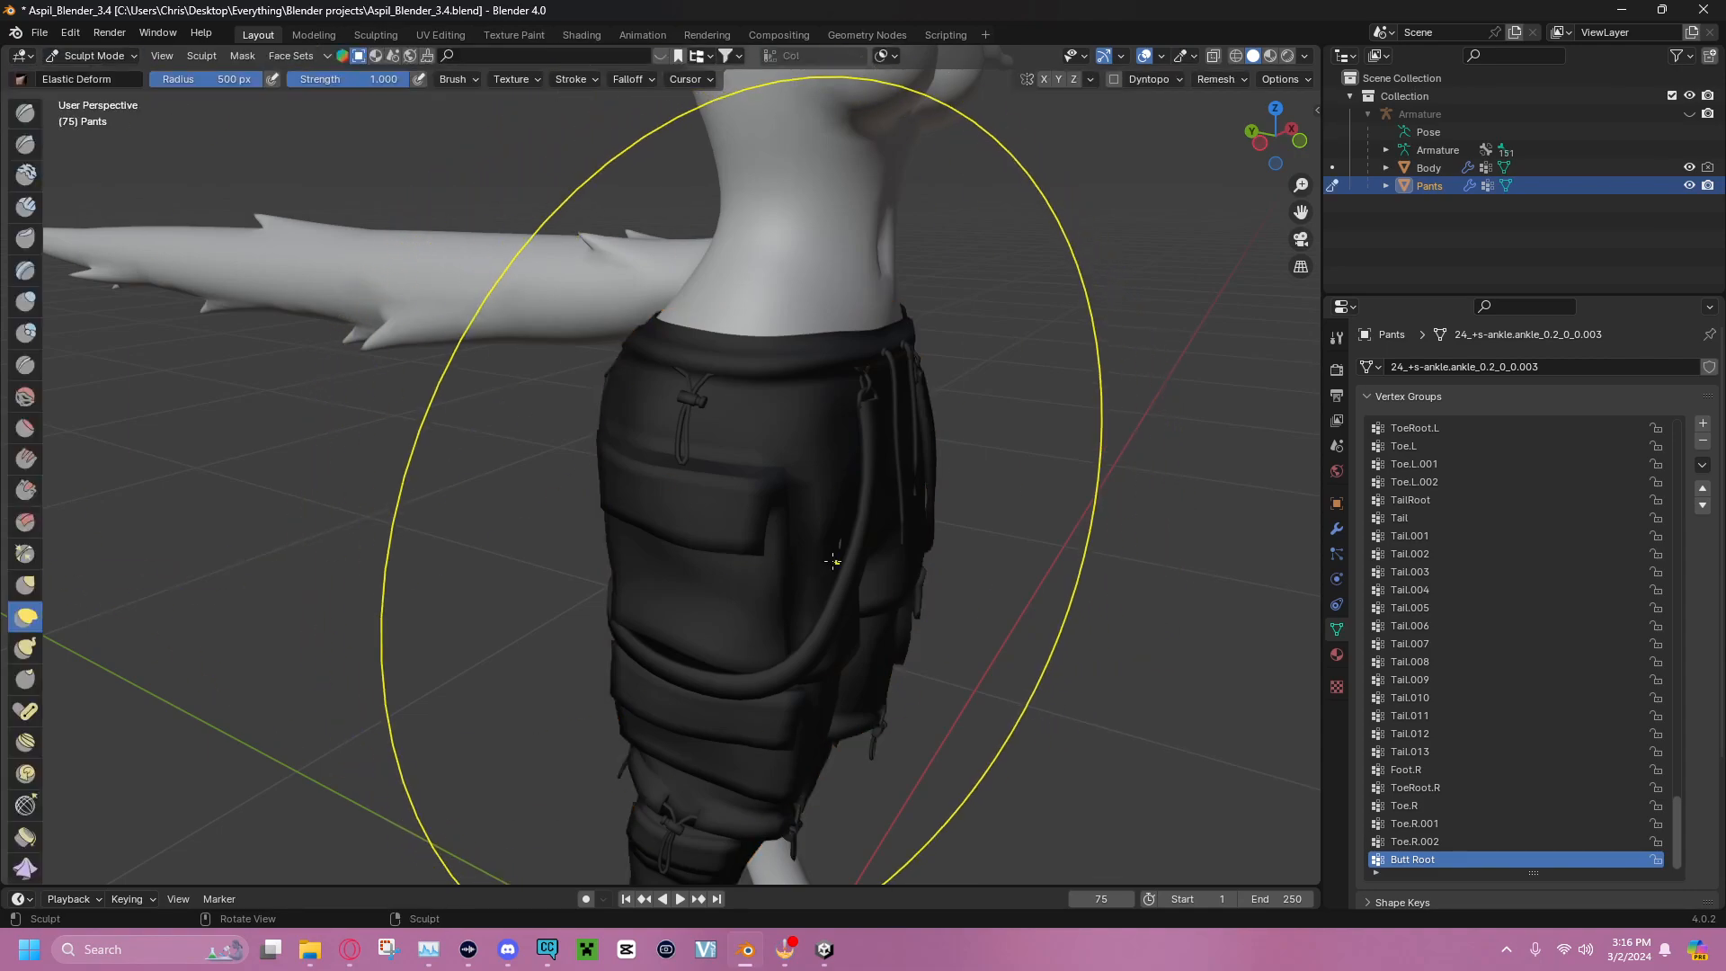
drag(261, 79, 159, 79)
mouse_move(825, 505)
mouse_down()
mouse_move(845, 533)
mouse_move(913, 489)
mouse_up()
middle_drag(913, 490, 925, 412)
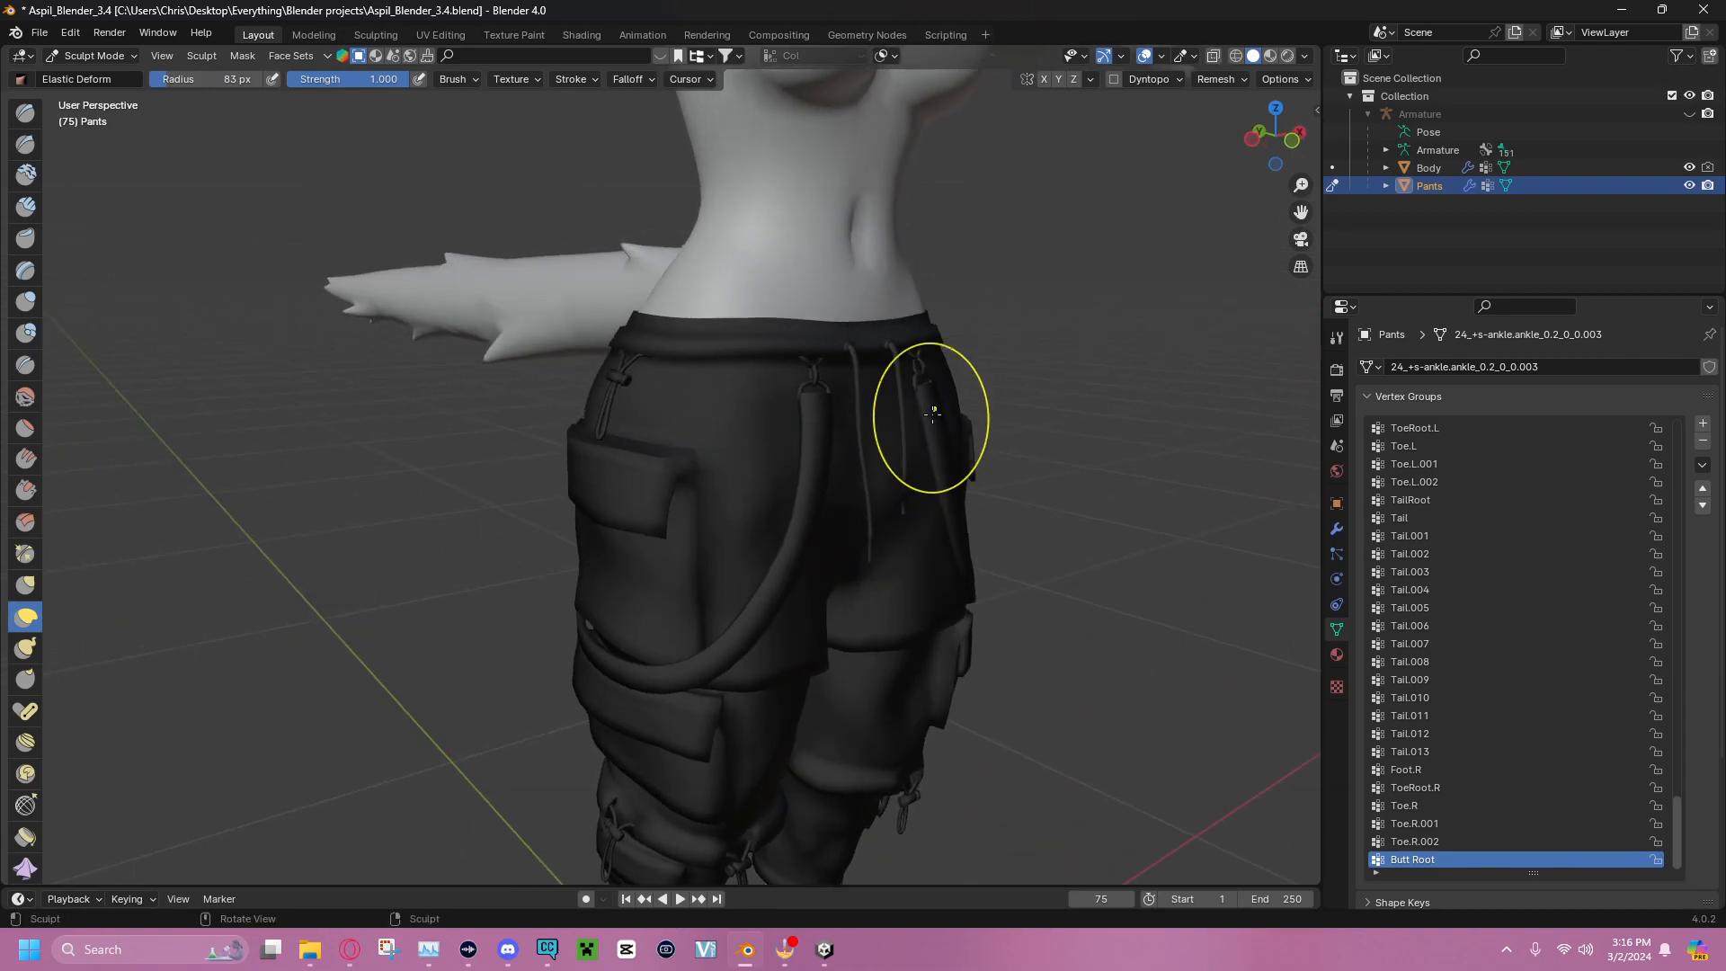
click(67, 57)
click(85, 63)
Reselect the Pants mesh, switch it to Weight Paint mode and view it from the front
key(alt+a)
click(642, 325)
click(124, 56)
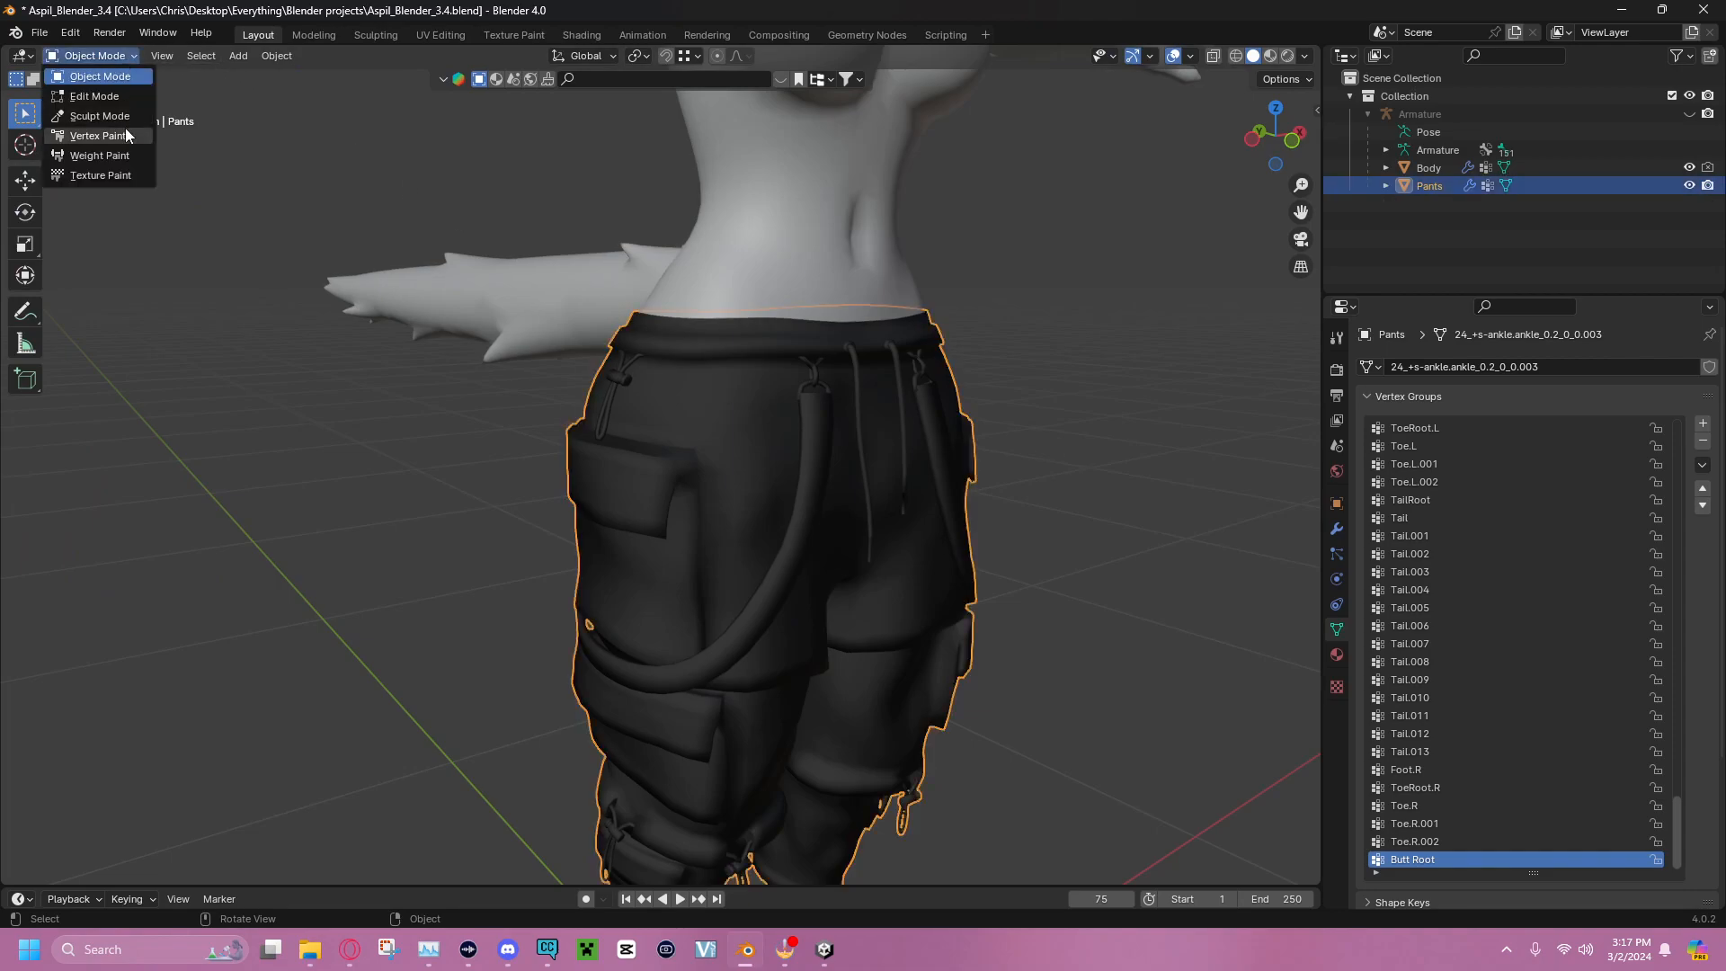
click(117, 149)
key(KP_1)
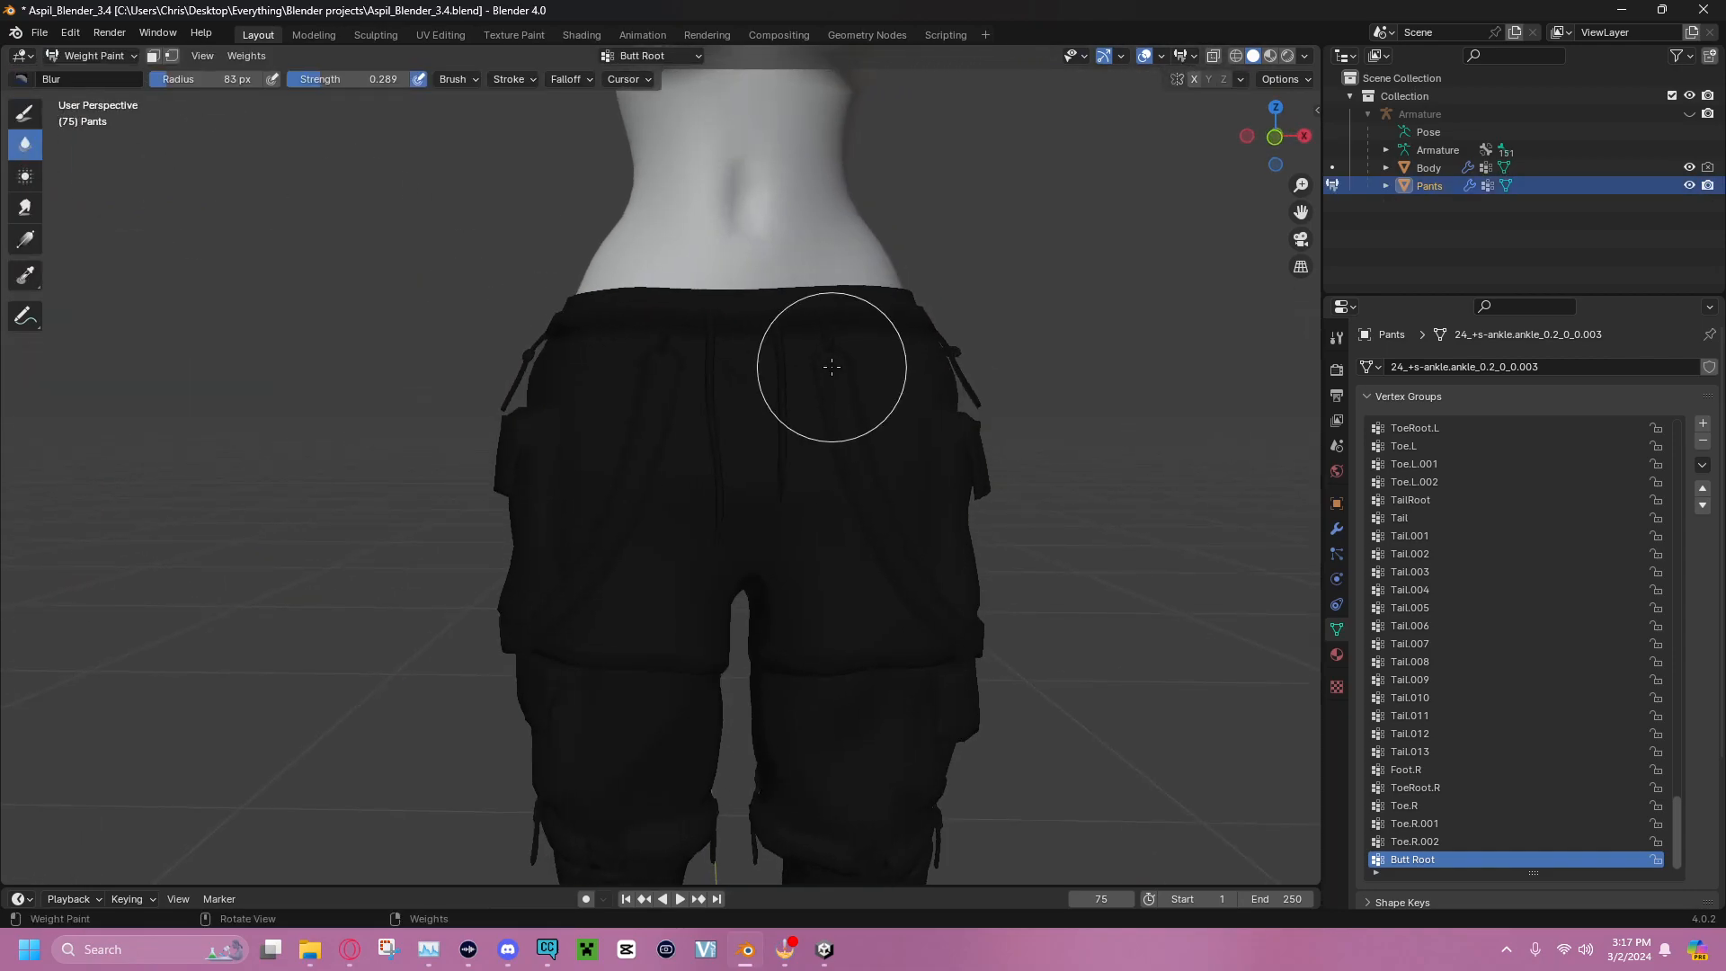
Examine the weights of the Hip, Spine and UpperLeg.L vertex groups on the pants and front drawstrings
middle_drag(1003, 299, 944, 278)
scroll(1512, 554, up, 20)
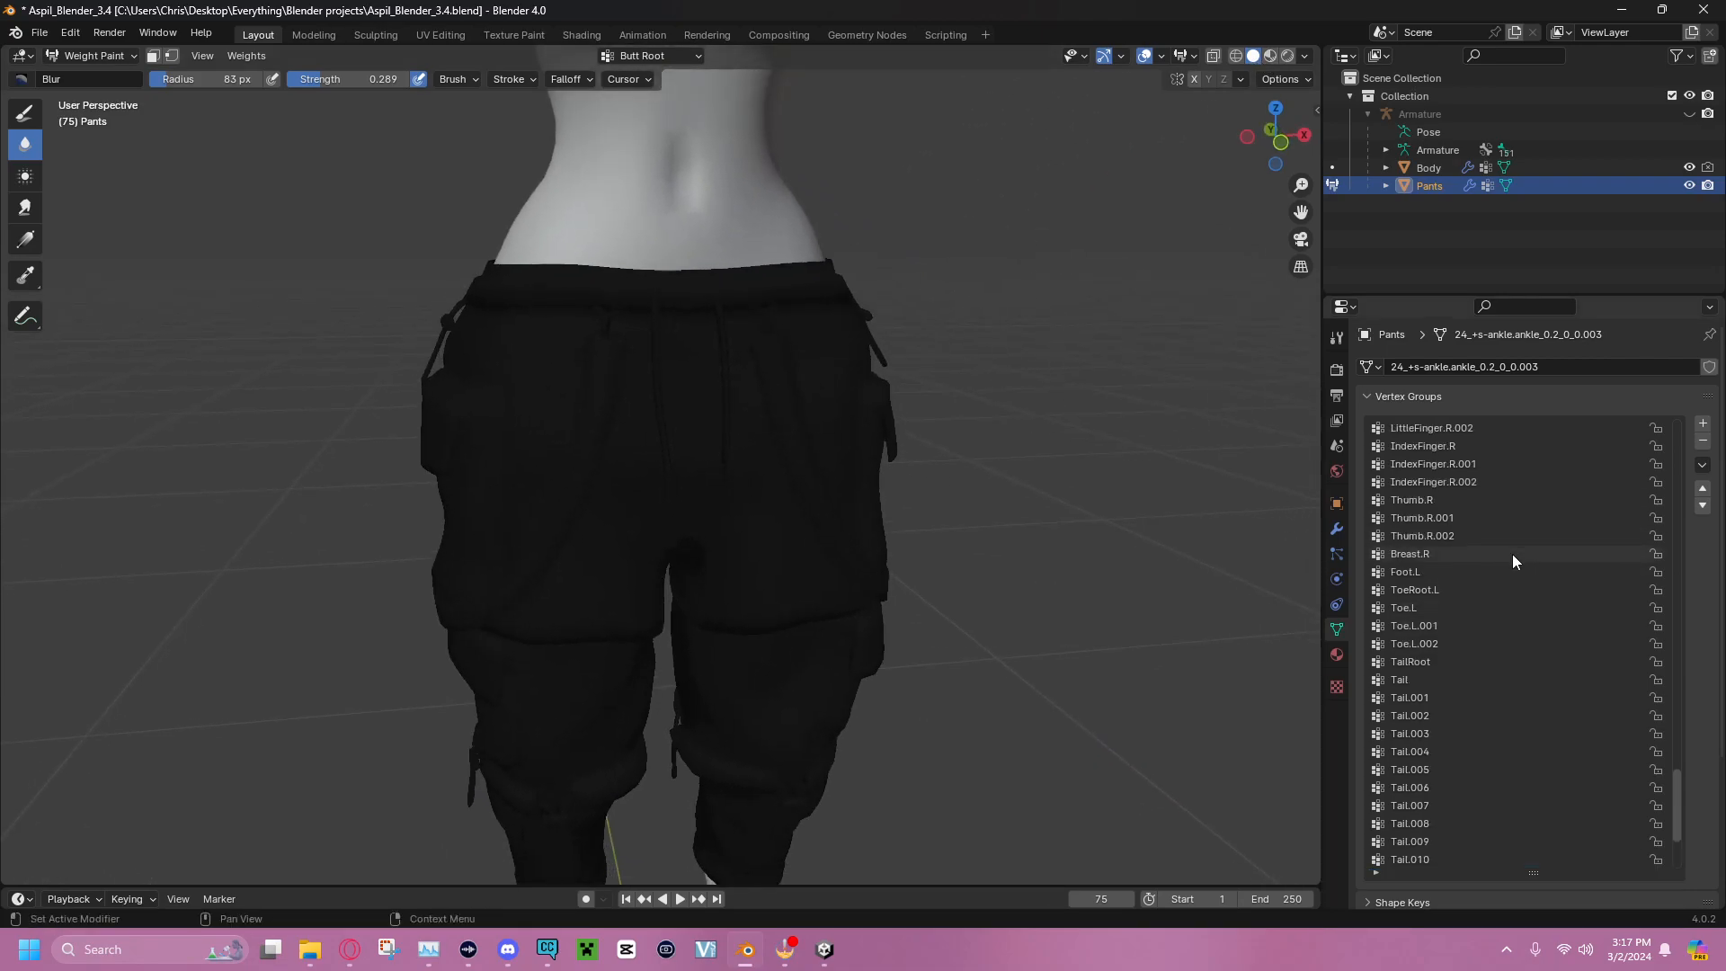
scroll(1485, 555, up, 20)
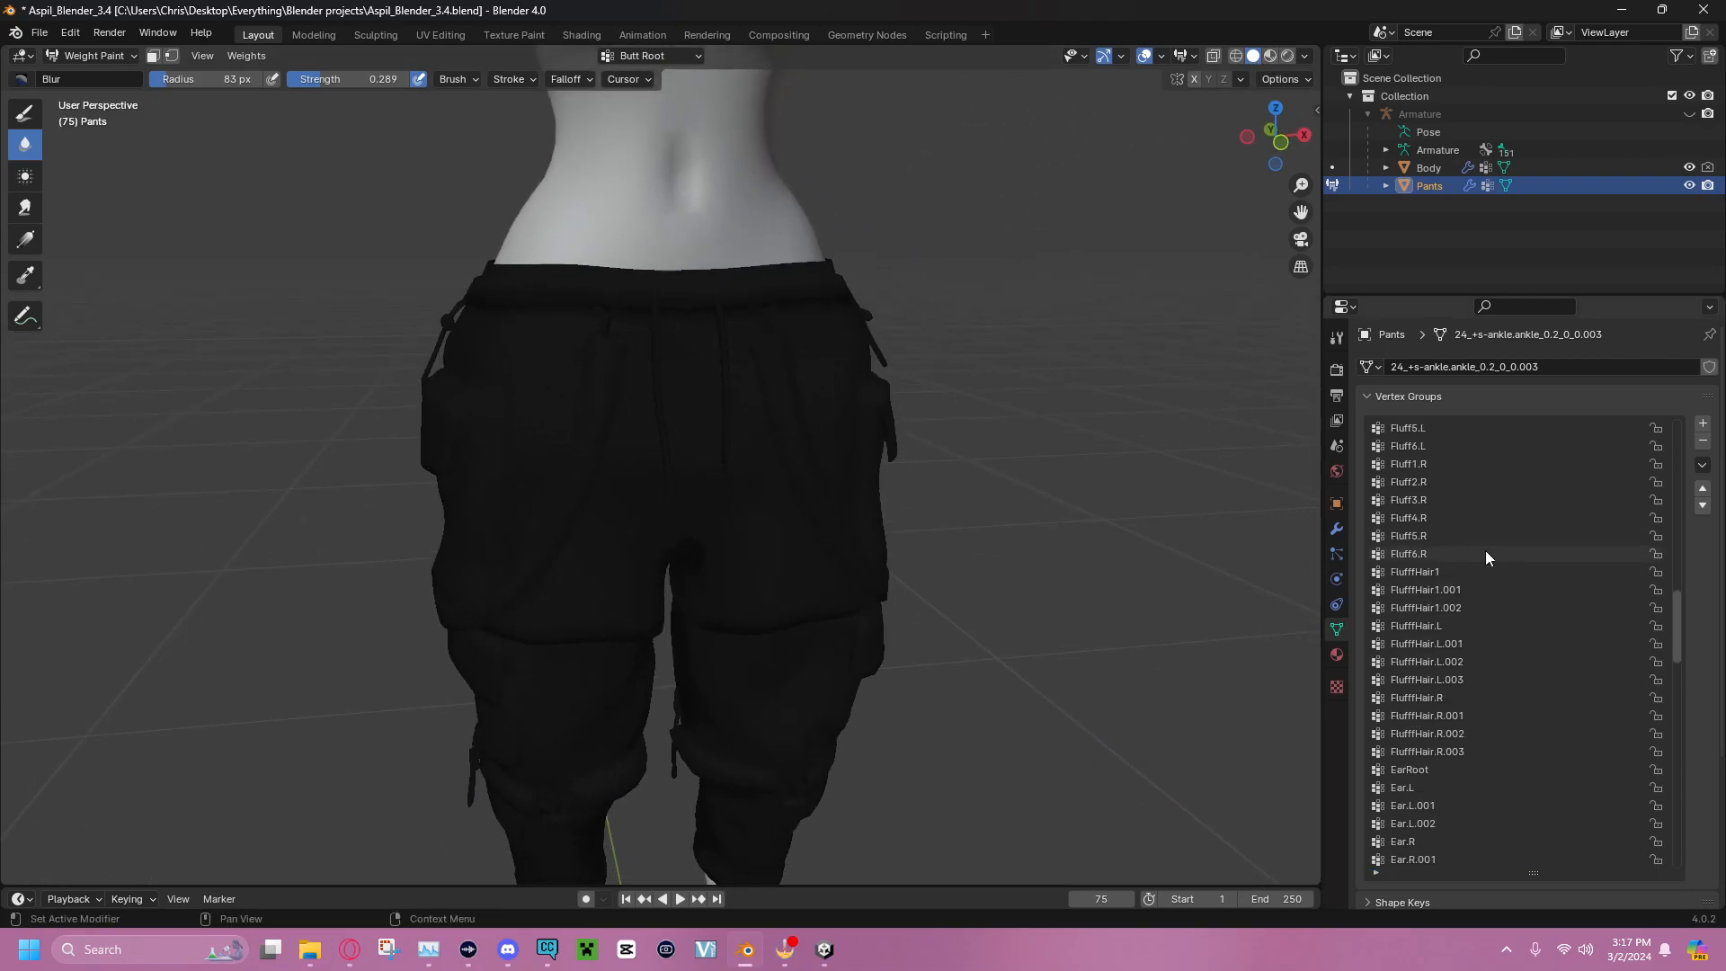
scroll(1486, 554, down, 10)
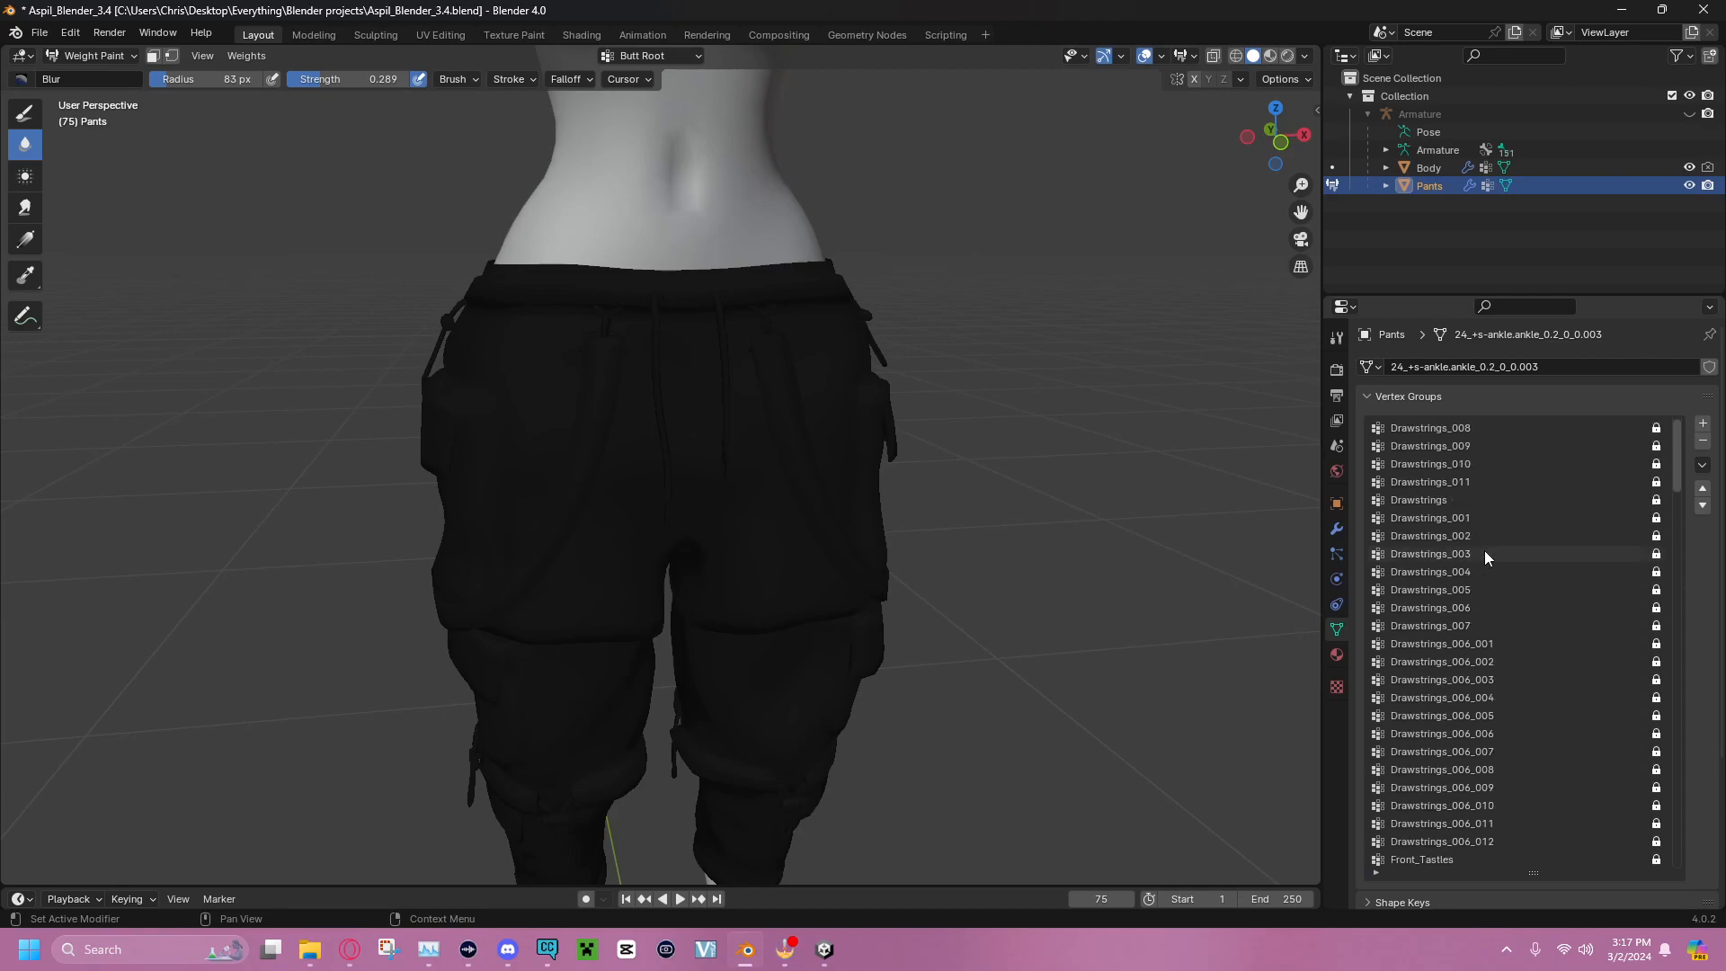
click(1419, 558)
middle_drag(944, 385, 1032, 354)
middle_drag(1167, 542, 1214, 549)
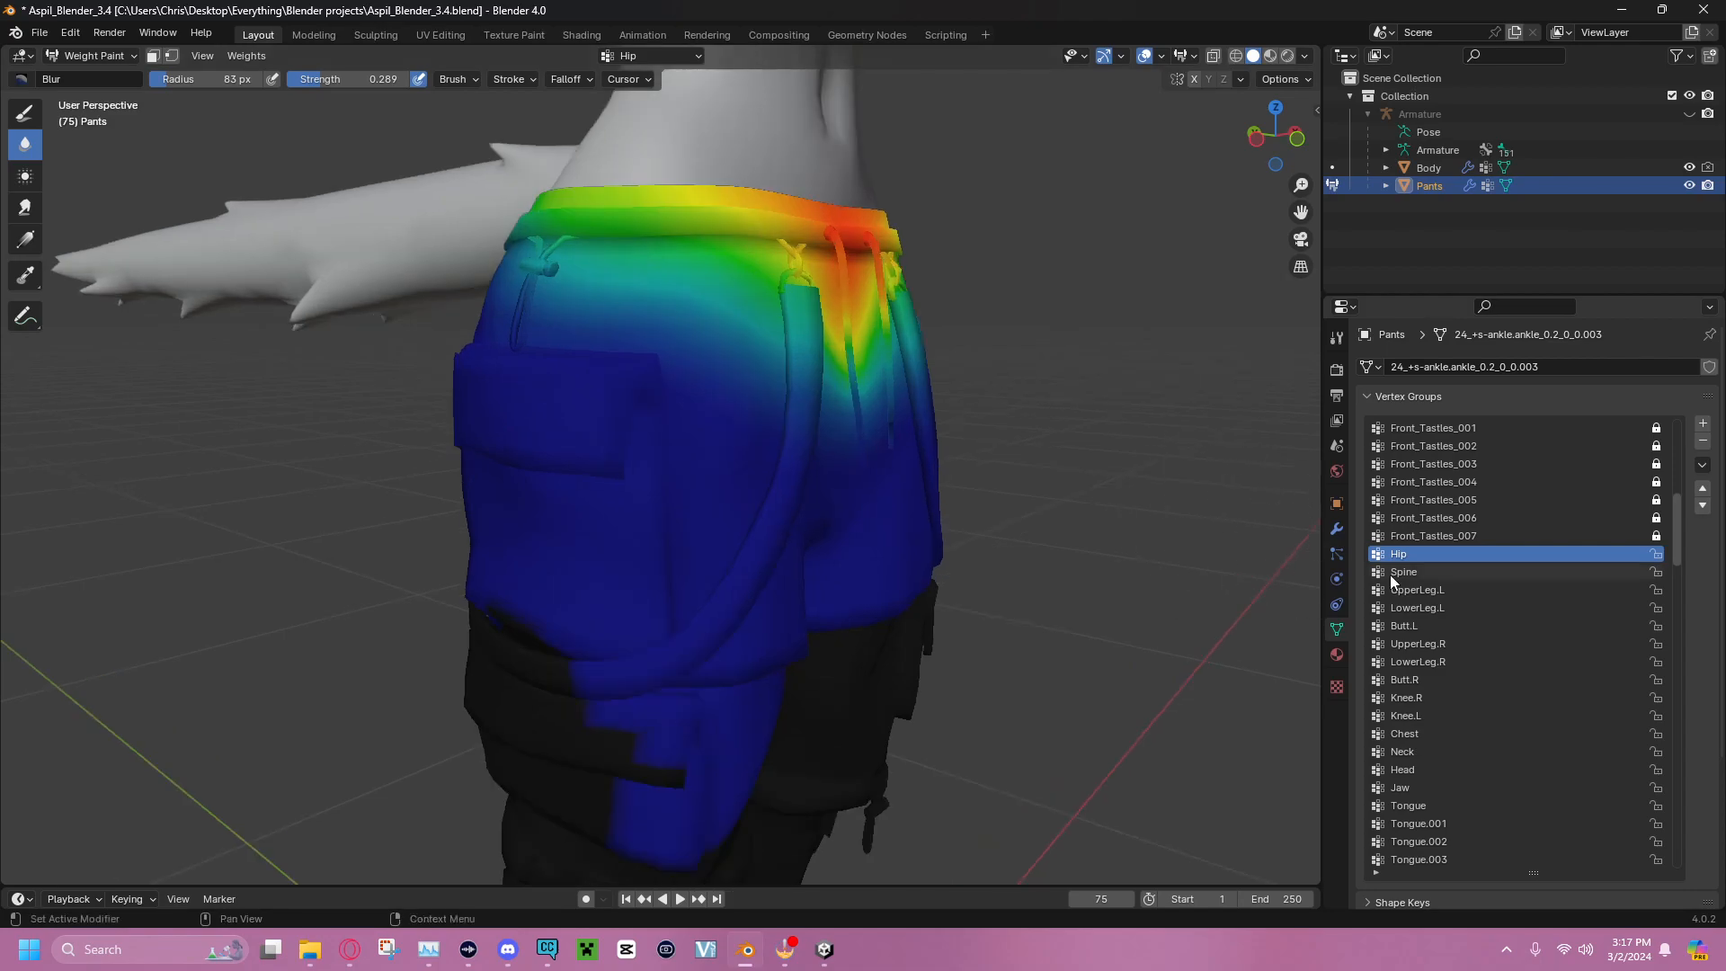
click(1413, 573)
middle_drag(1162, 381, 1247, 429)
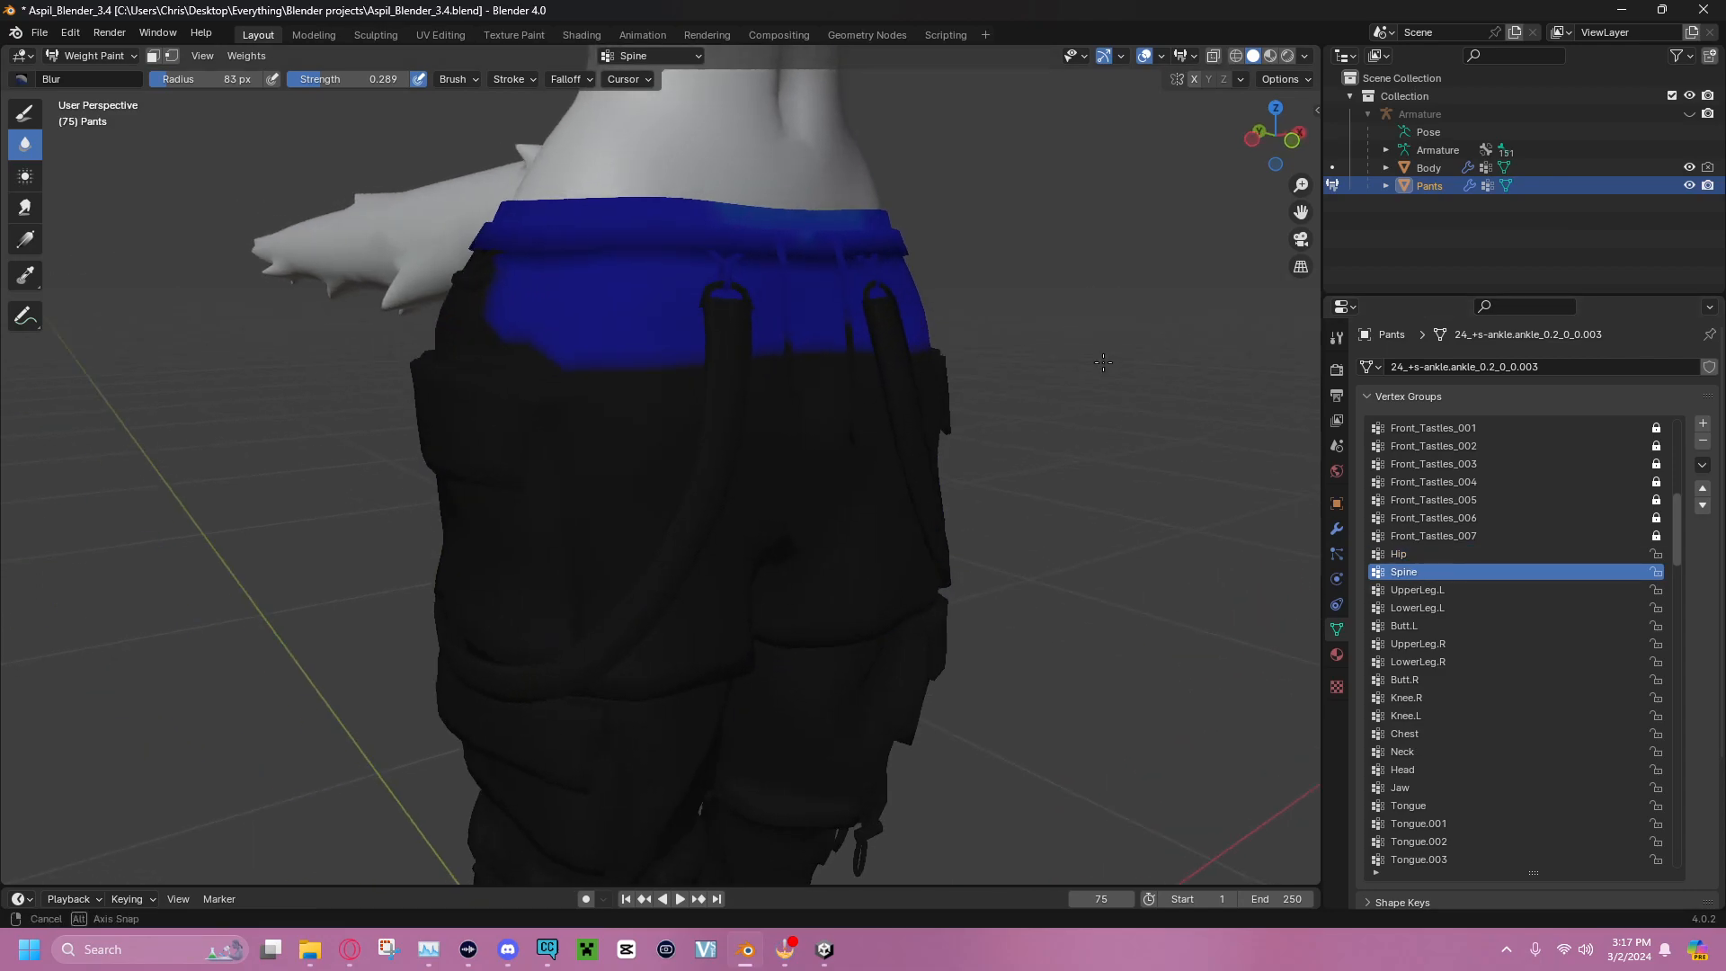
click(1415, 590)
middle_drag(1093, 323, 899, 324)
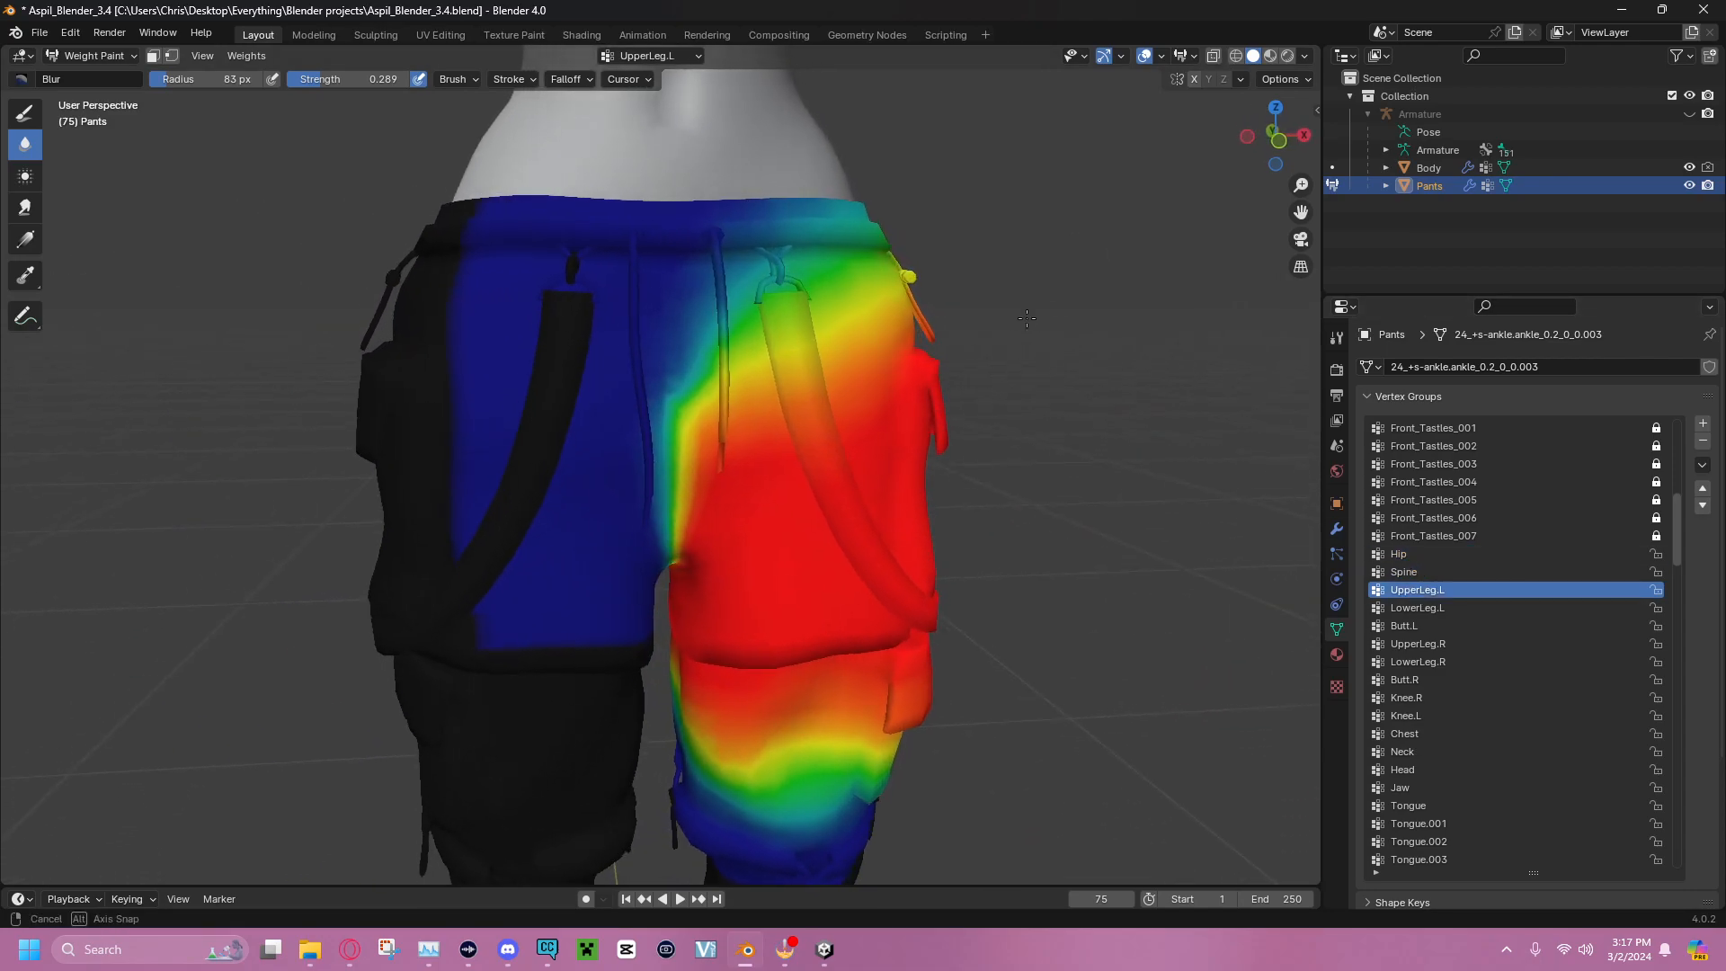
scroll(867, 309, up, 6)
shift+middle_drag(728, 177, 744, 343)
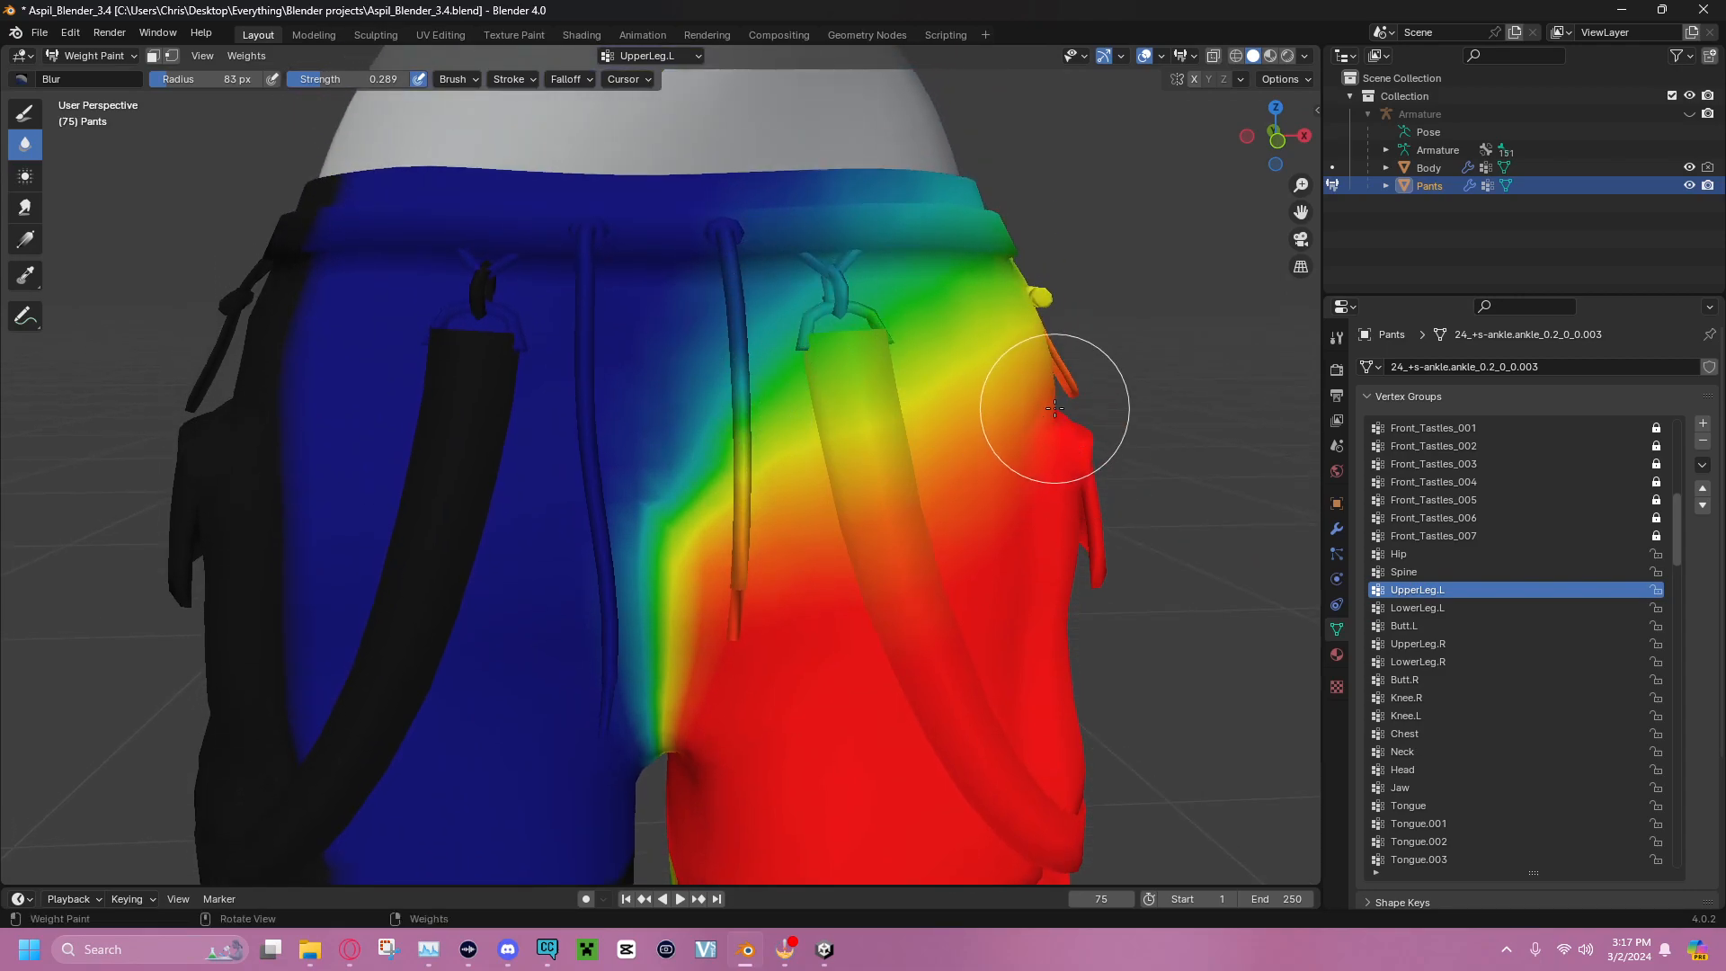
Select all linked vertices of the two hanging front drawstrings in Edit Mode
key(Tab)
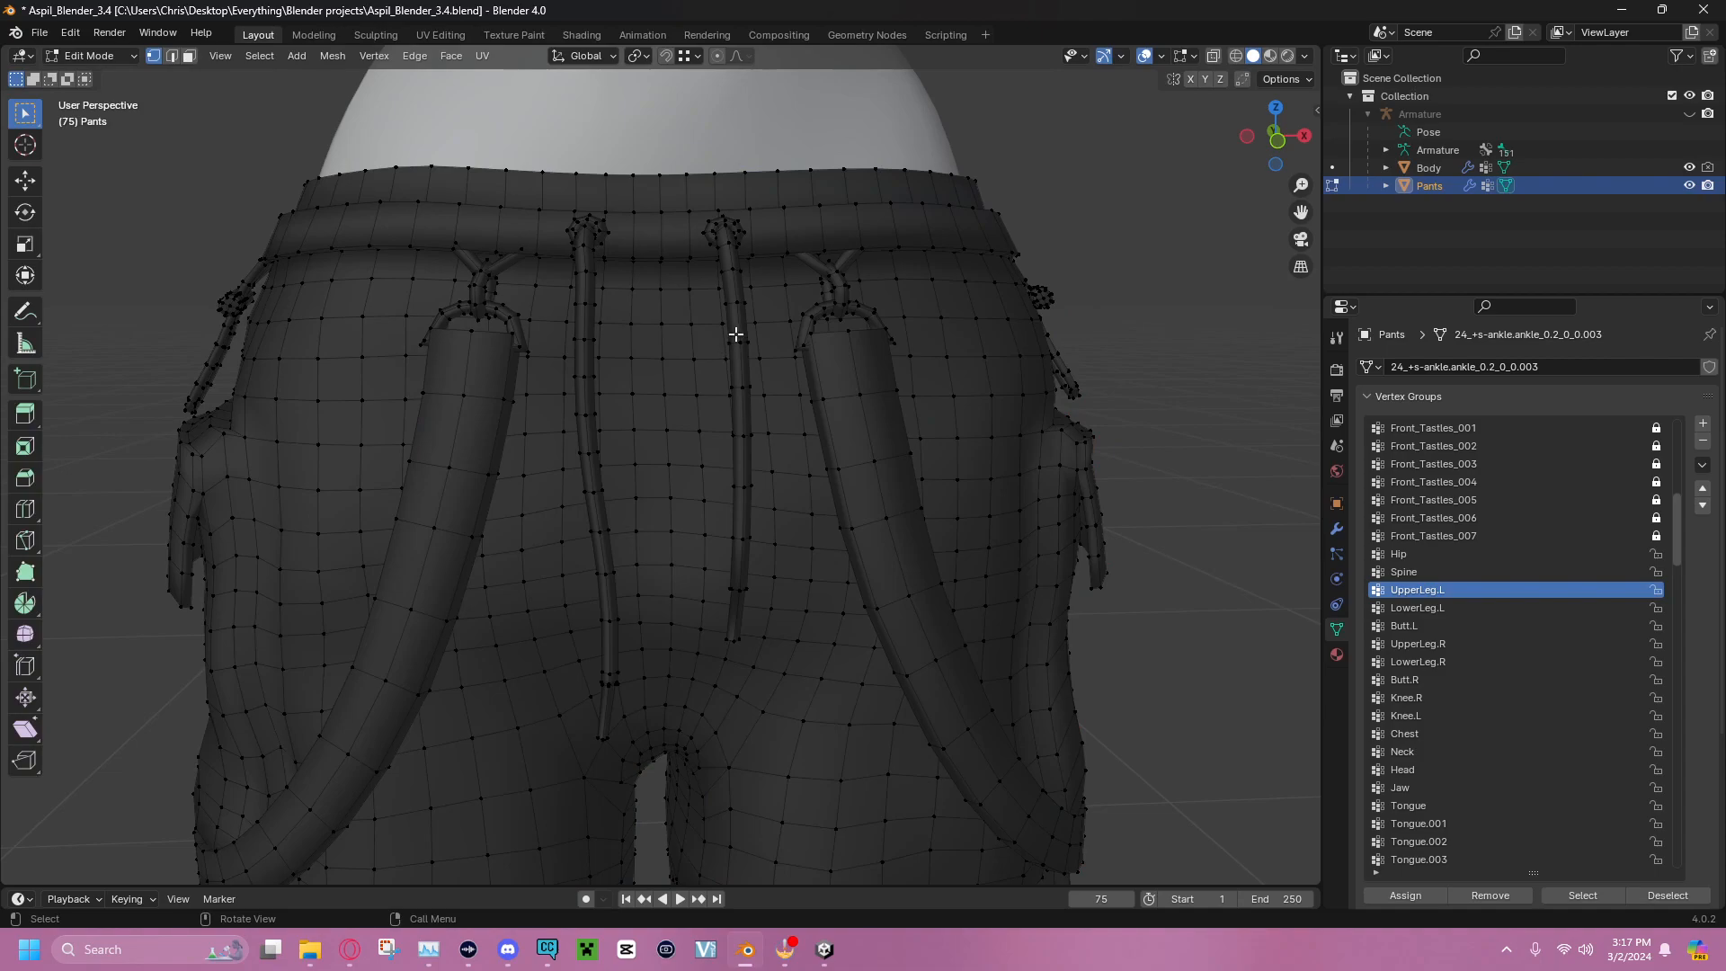
key(l)
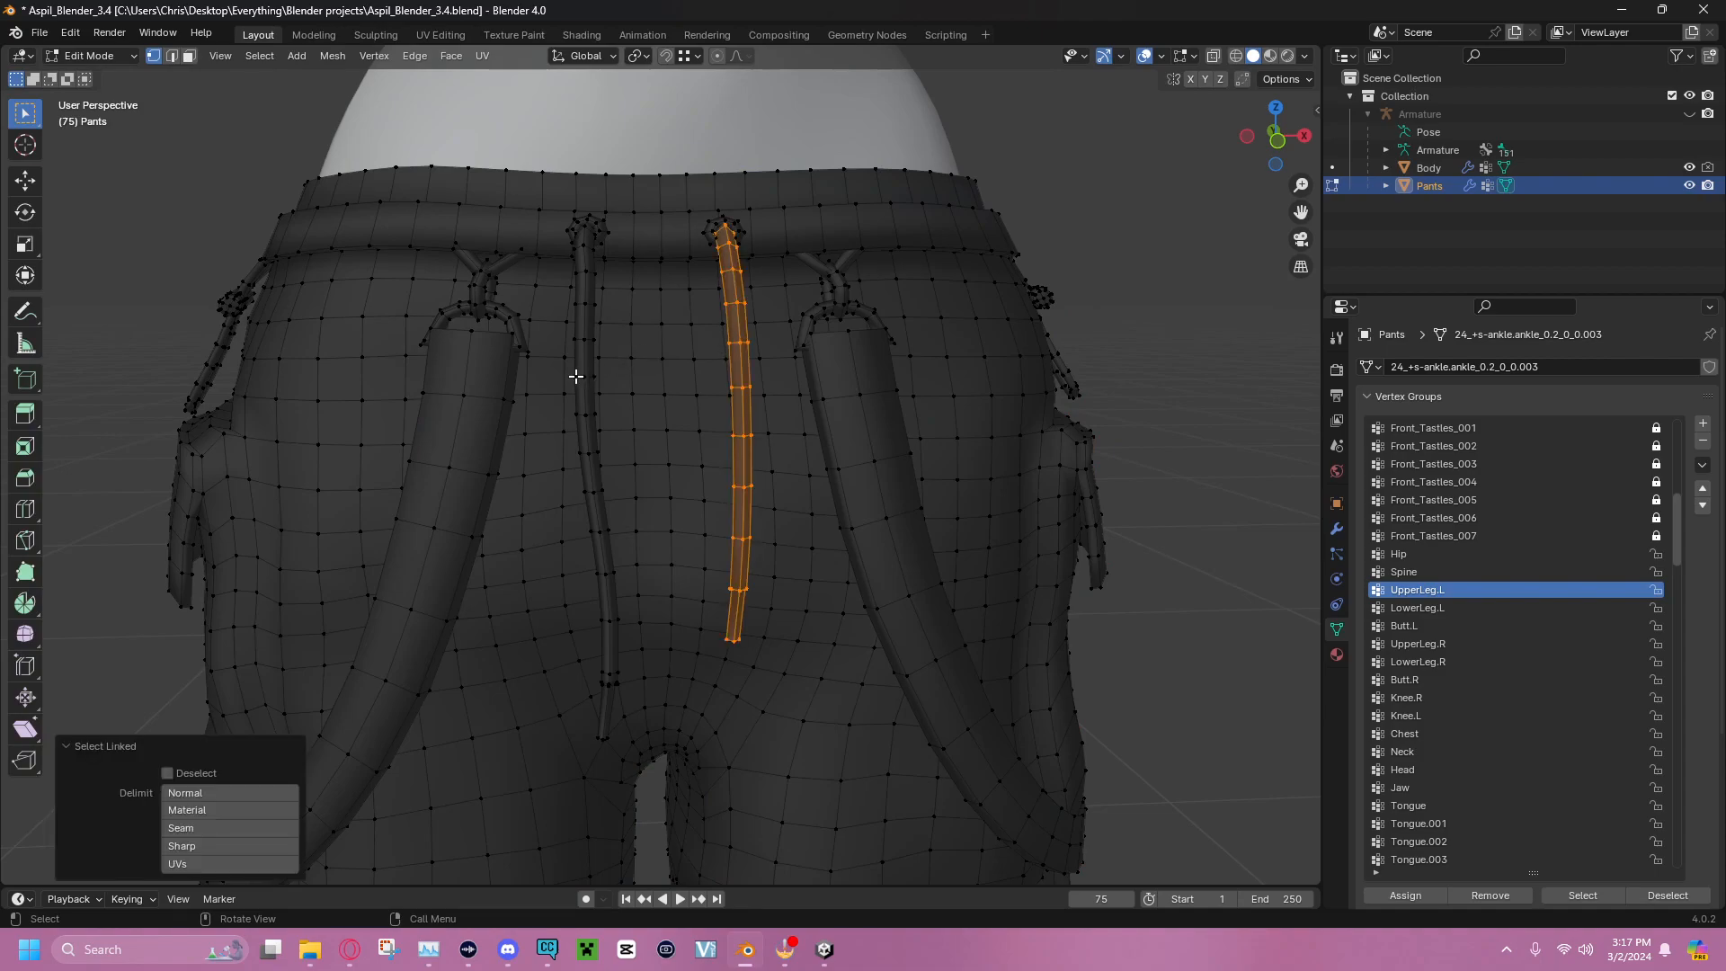
key(l)
mouse_move(753, 262)
middle_down()
mouse_move(773, 198)
mouse_move(773, 251)
middle_up()
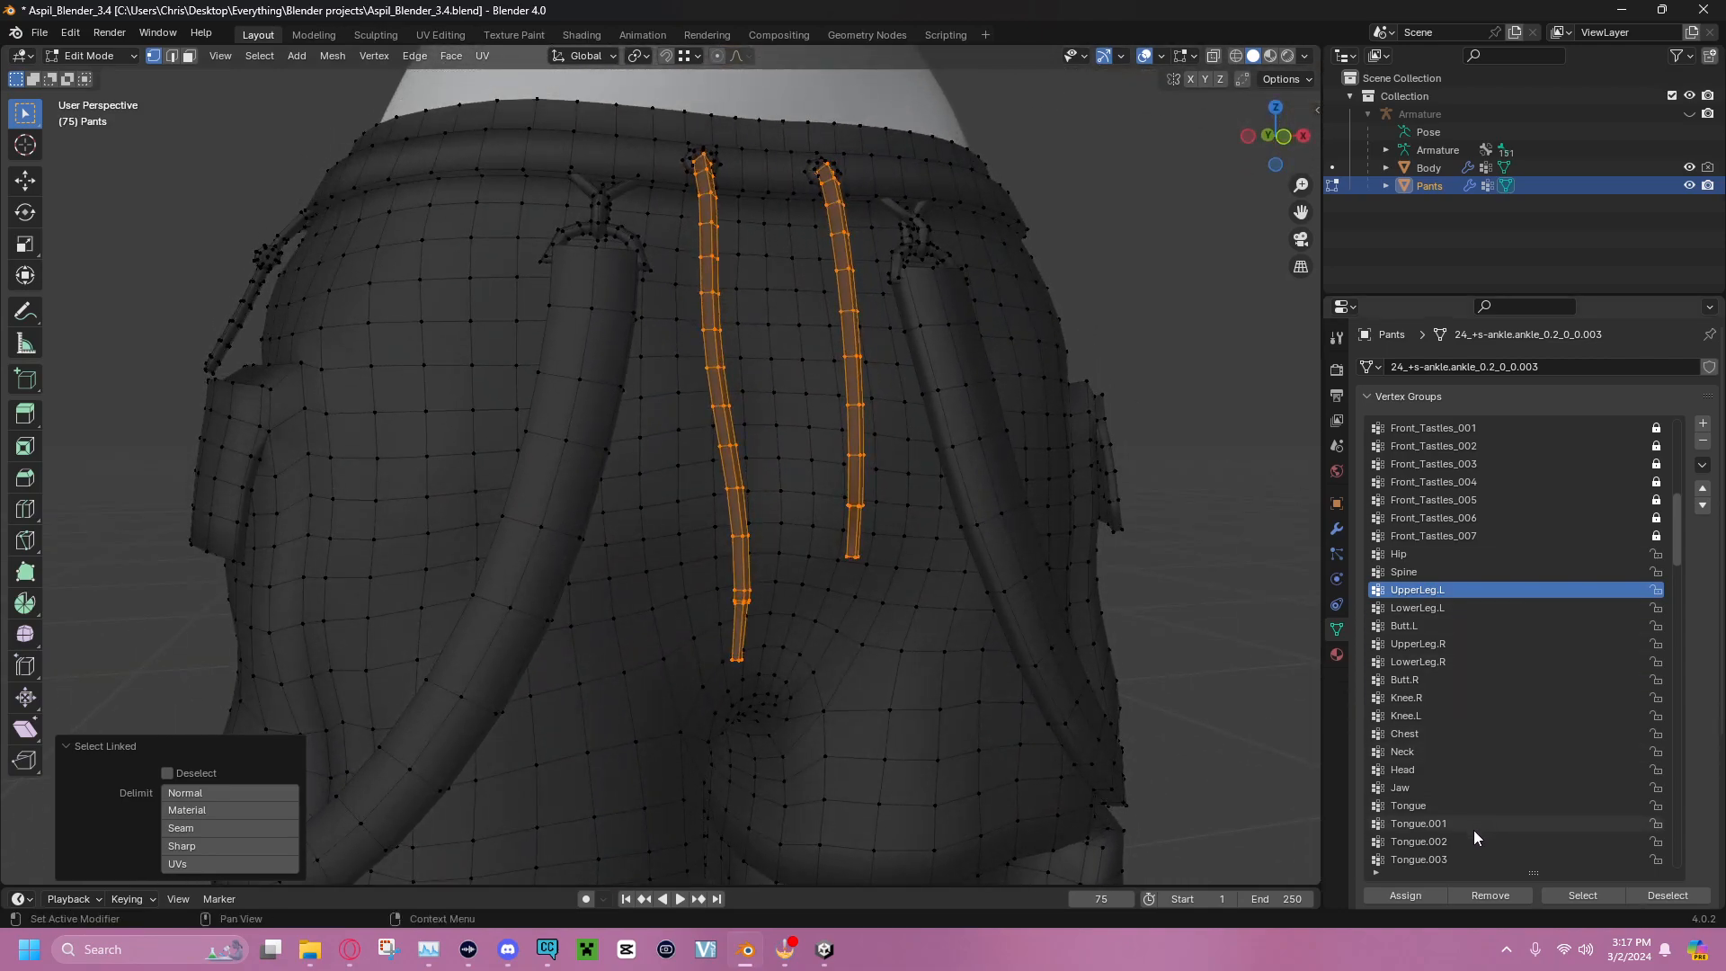
Set the vertex group weight to 0 and assign it to the selected drawstrings in the UpperLeg.L group
scroll(1707, 636, down, 5)
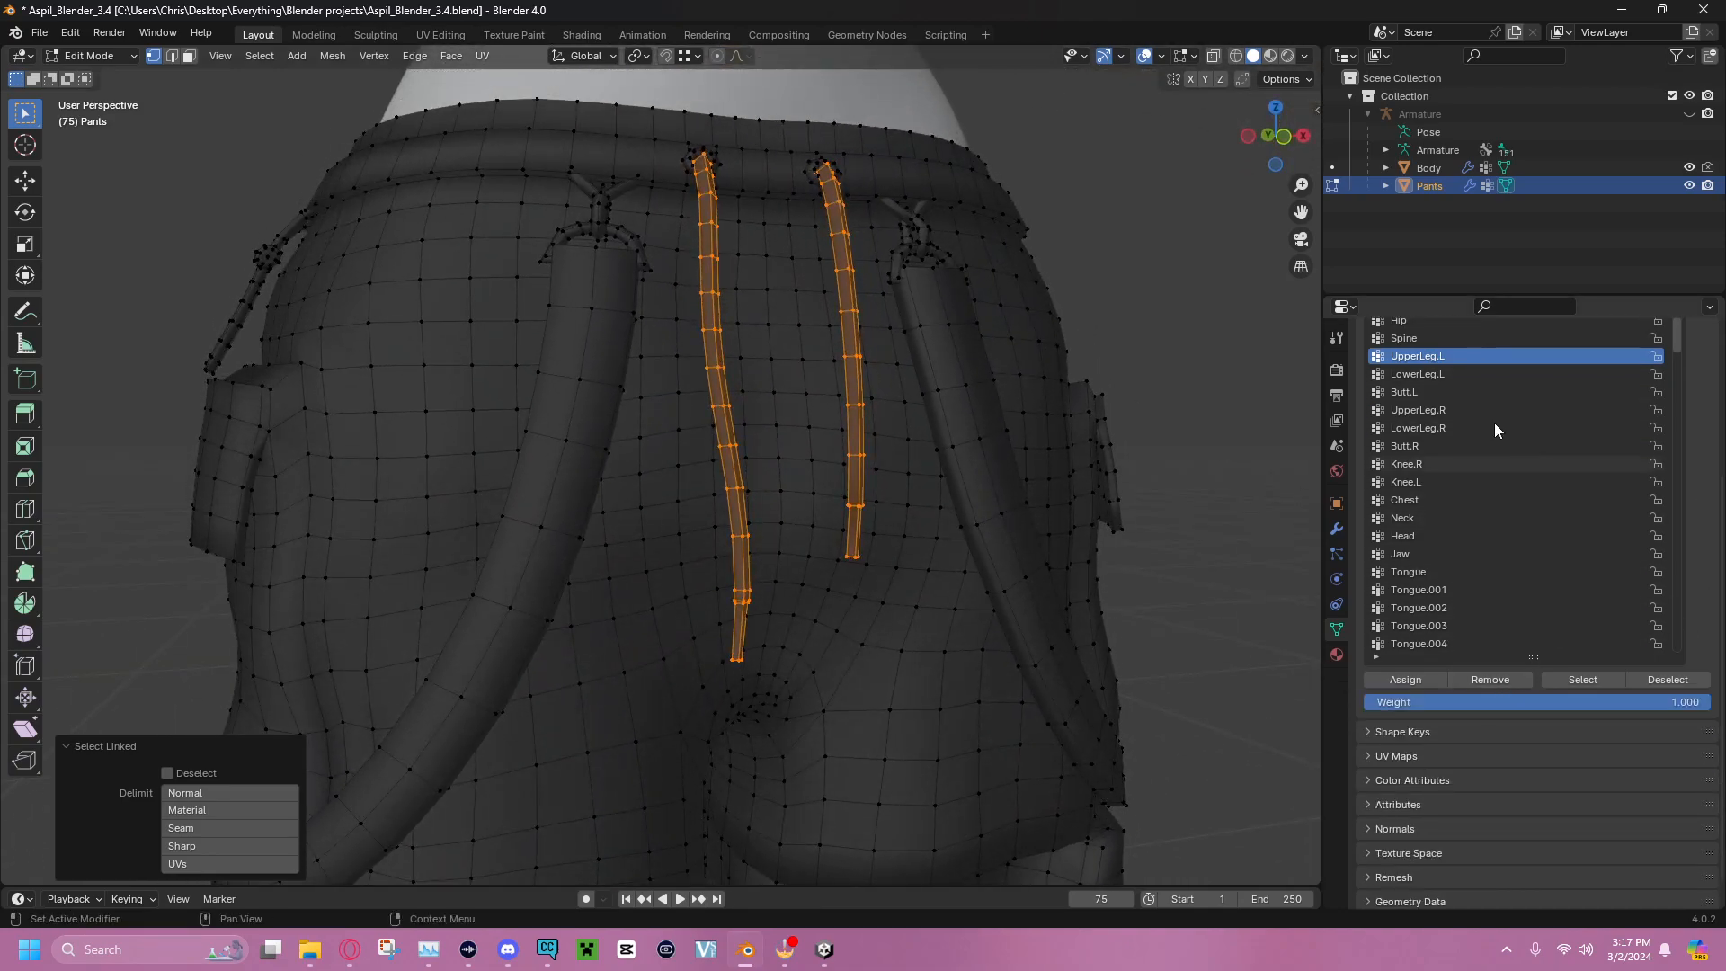
scroll(1573, 525, up, 5)
scroll(1573, 525, down, 4)
drag(1649, 703, 1375, 701)
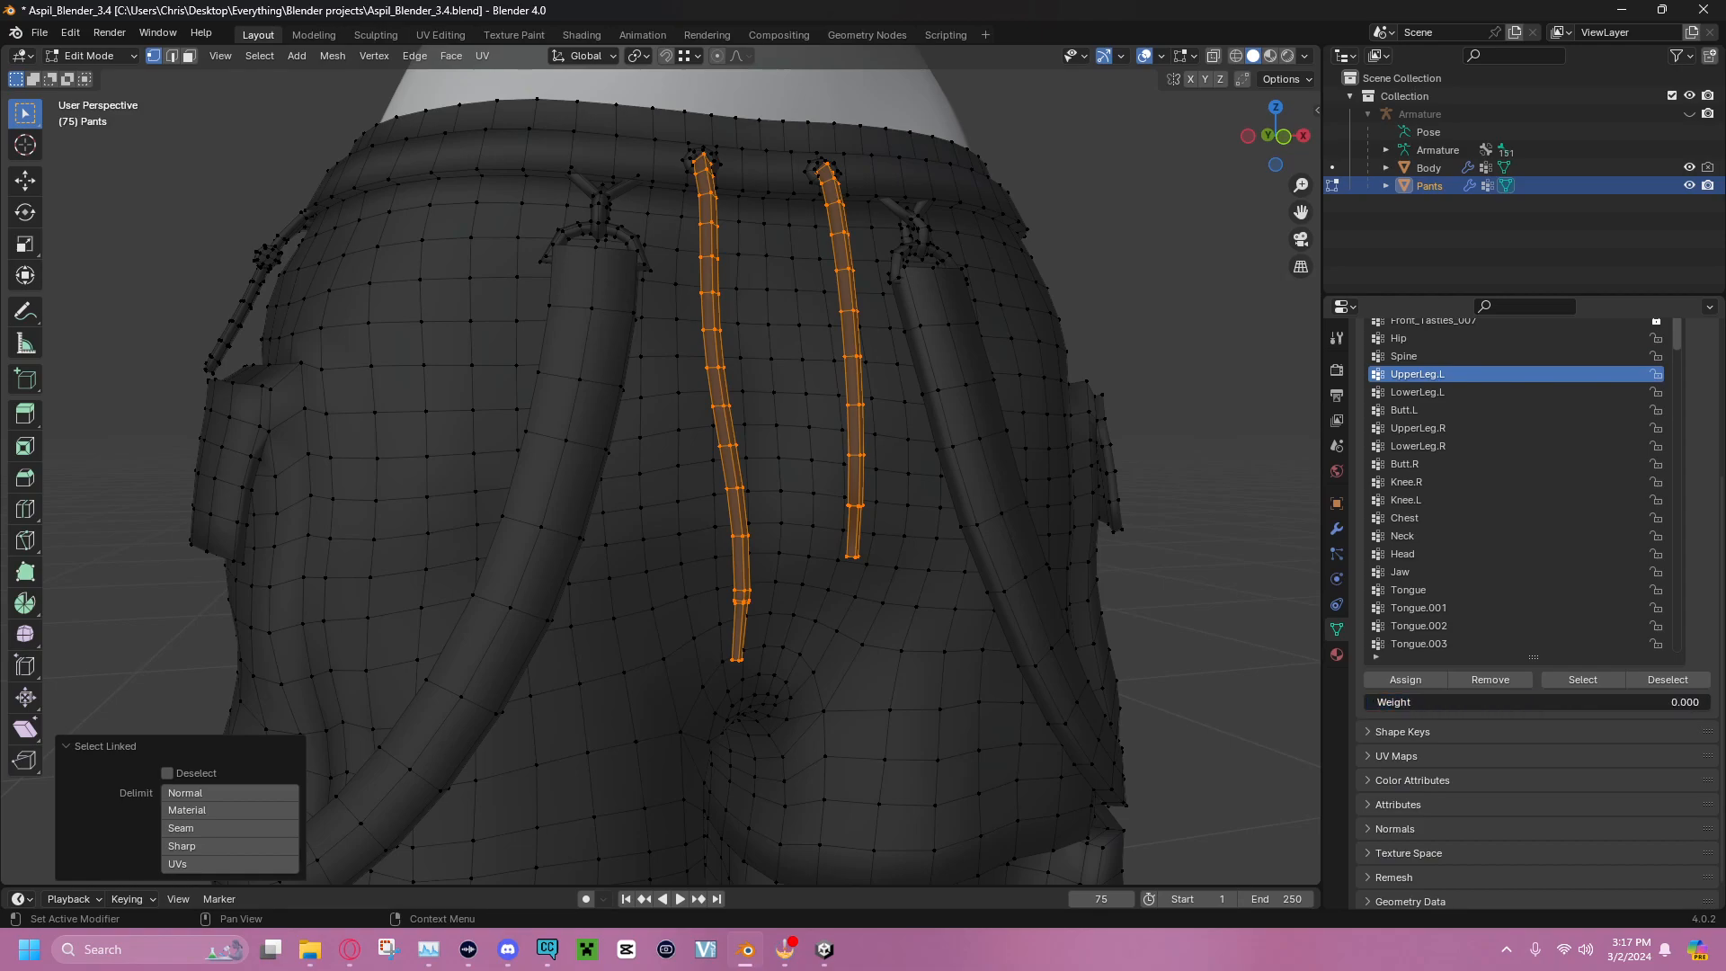
click(1421, 683)
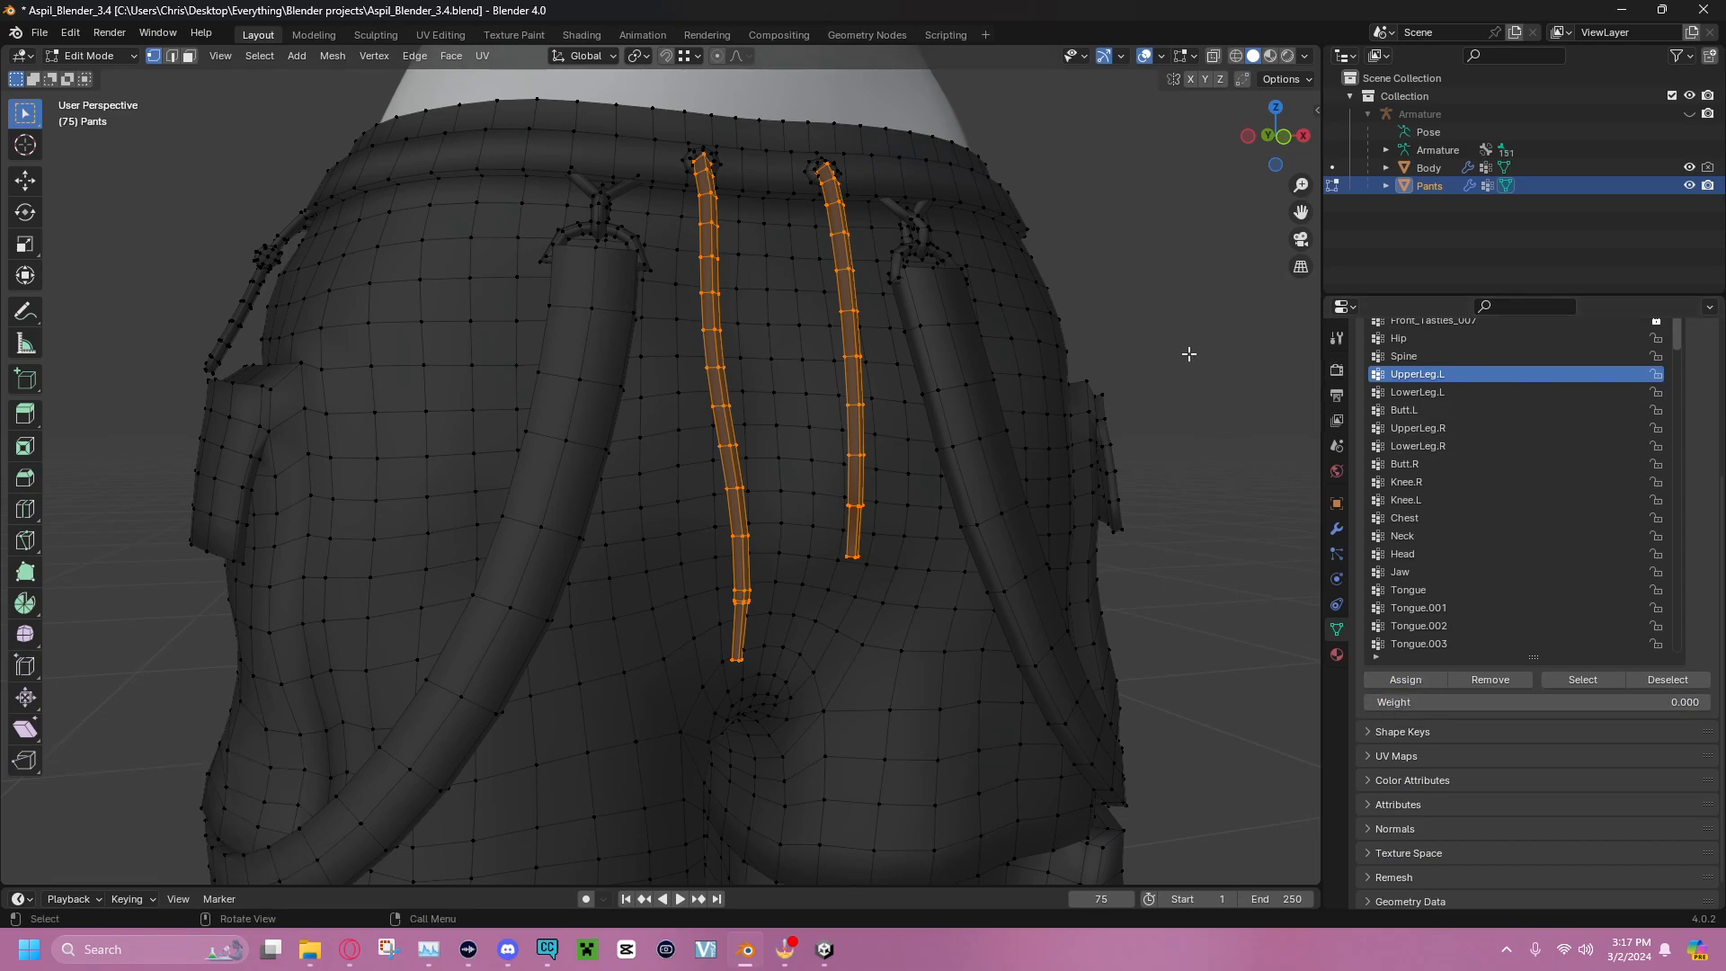
Check the drawstrings' UpperLeg.L and LowerLeg.L weights in Weight Paint mode
key(ctrl+Tab)
mouse_move(1150, 280)
middle_down()
mouse_move(1068, 286)
mouse_move(1128, 294)
middle_up()
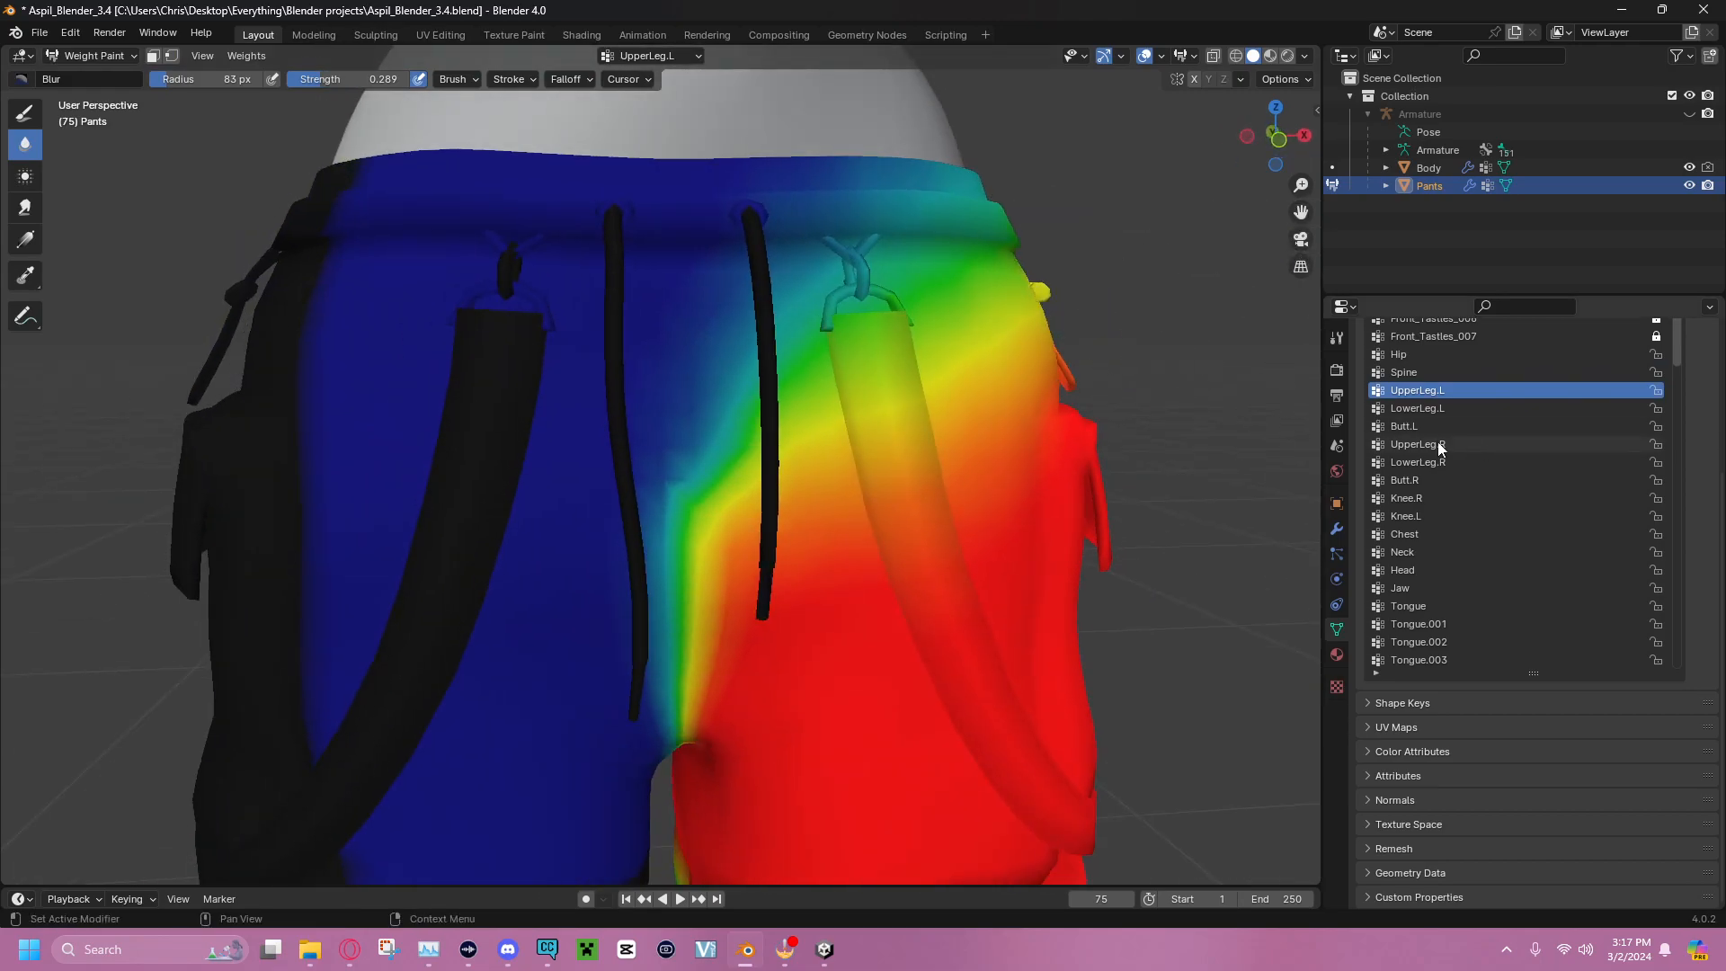
middle_drag(744, 331, 762, 322)
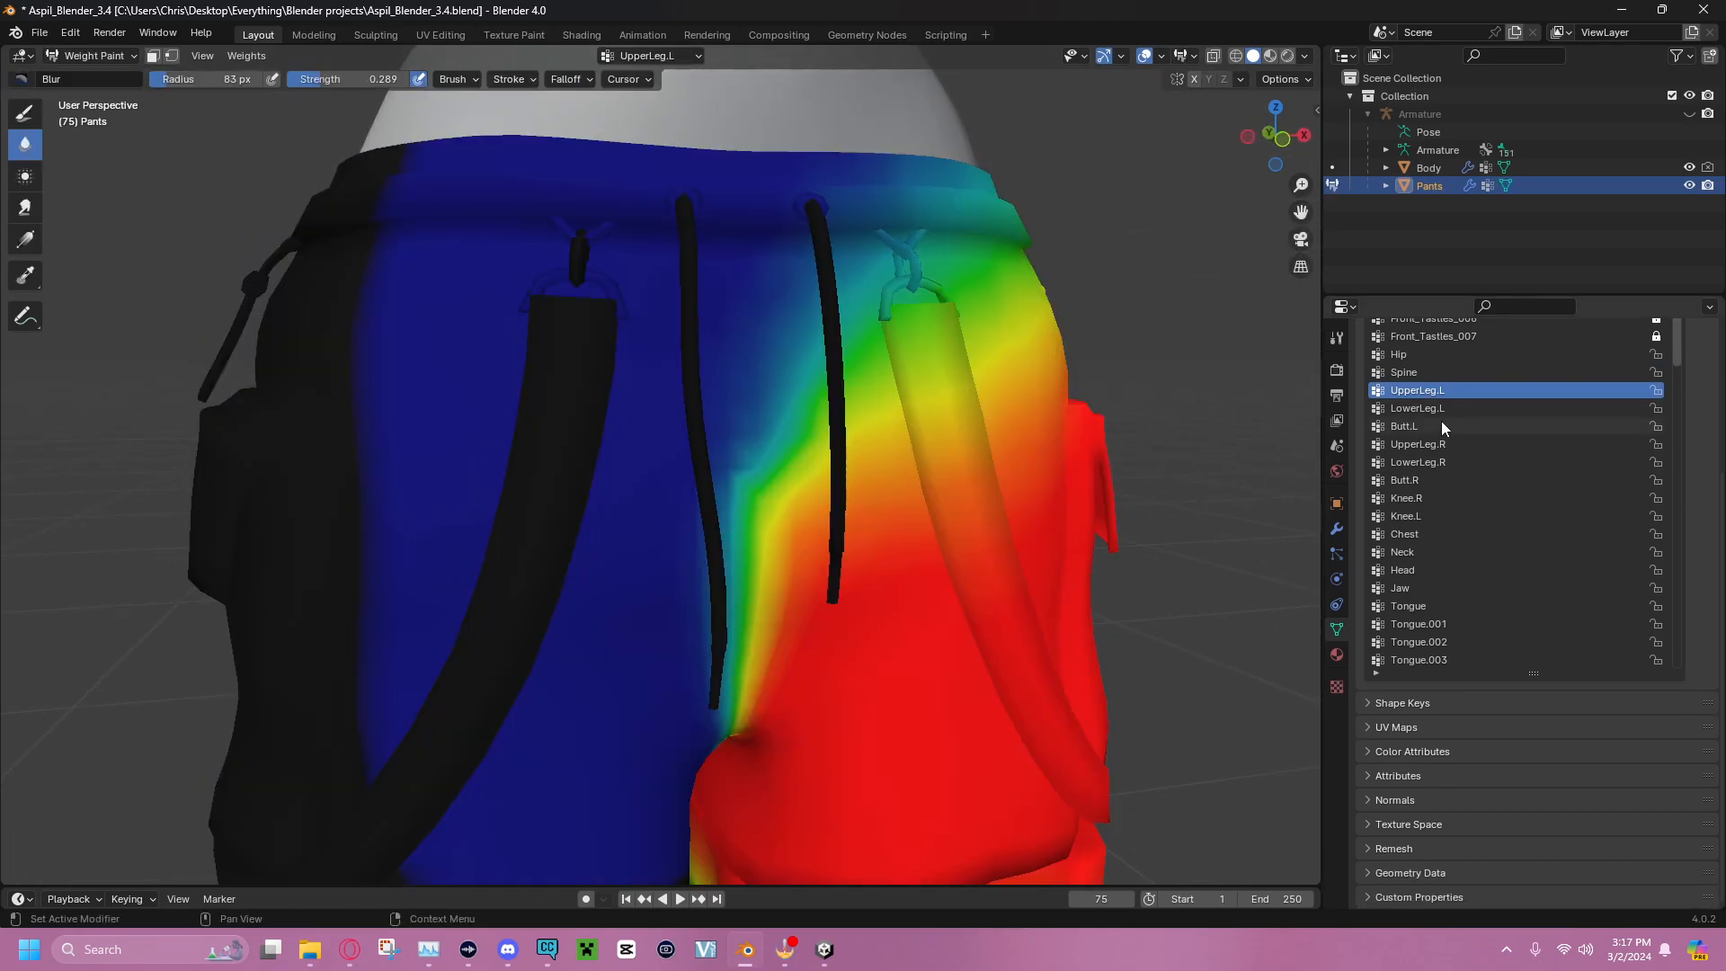
click(1436, 409)
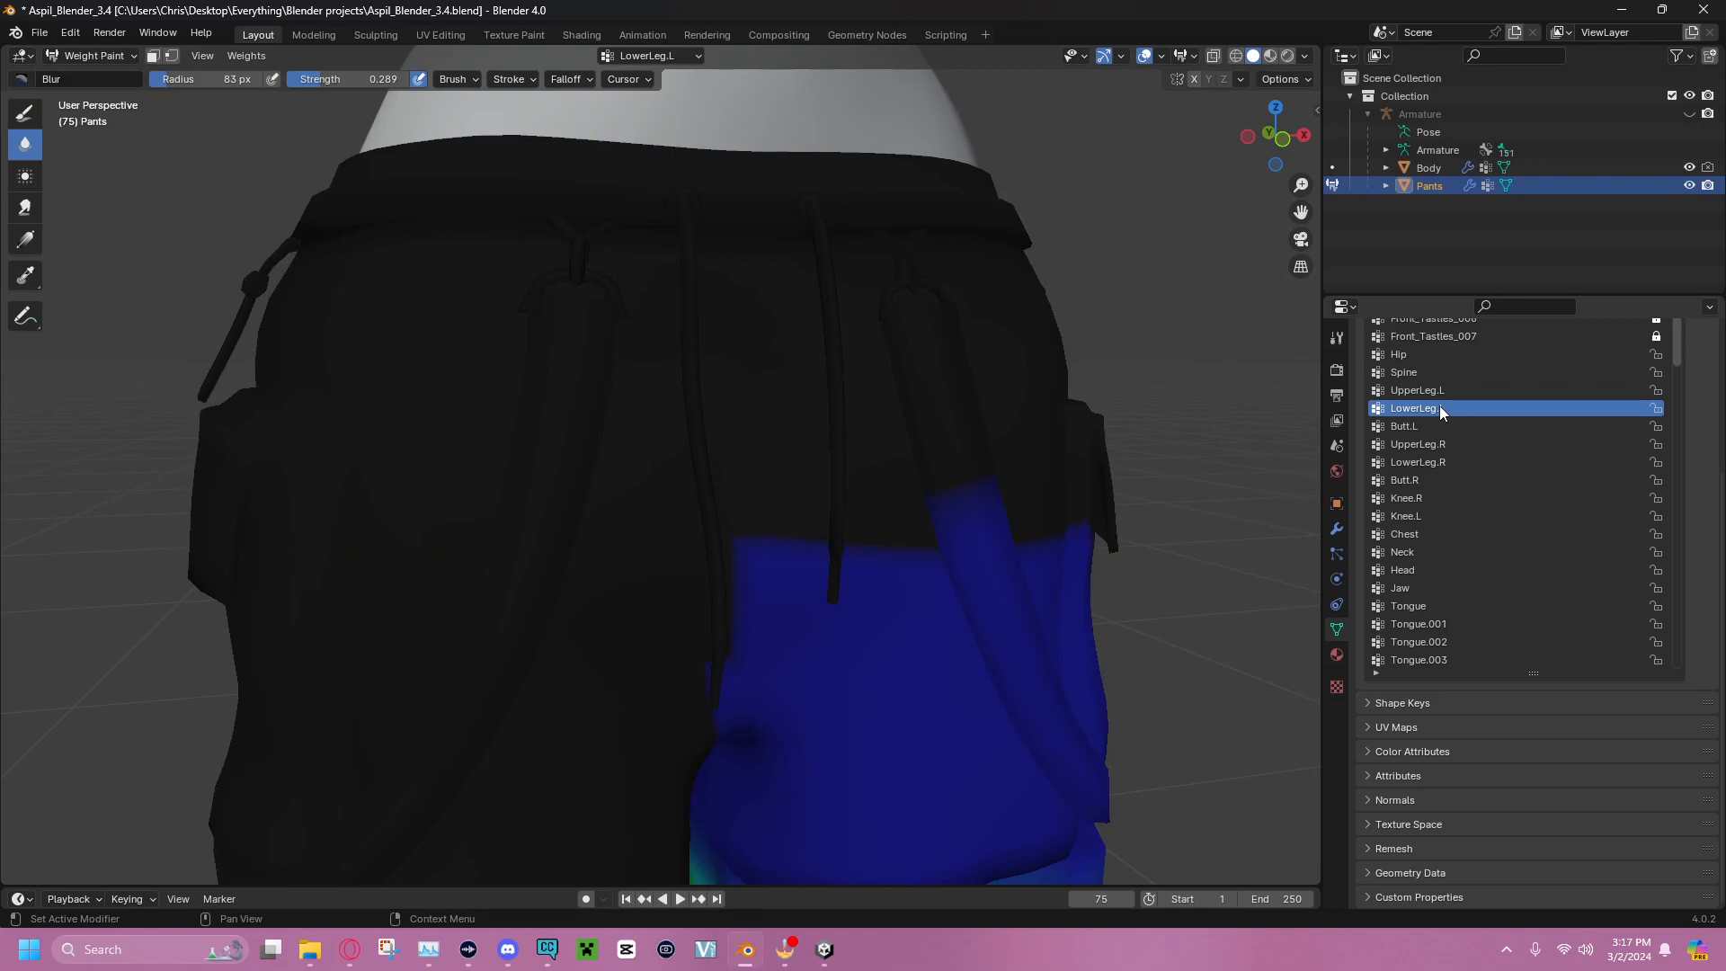
Assign weight 0 to both front drawstrings in the UpperLeg.R and LowerLeg.R vertex groups
key(Tab)
click(1410, 443)
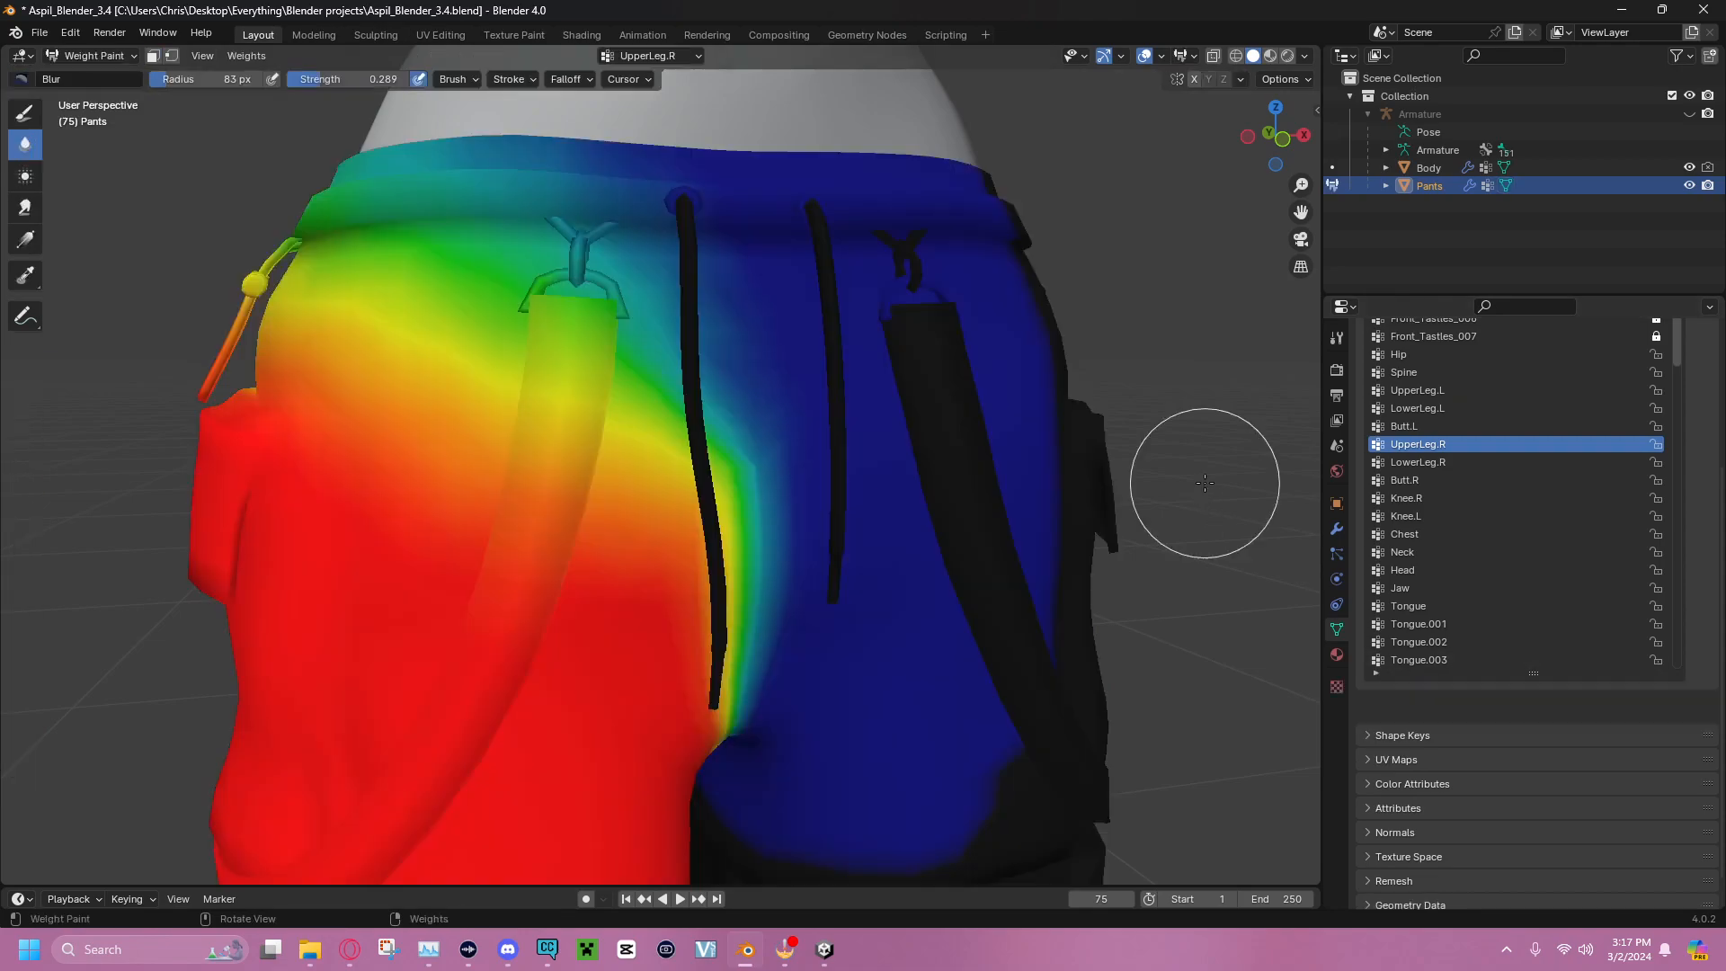
click(1418, 461)
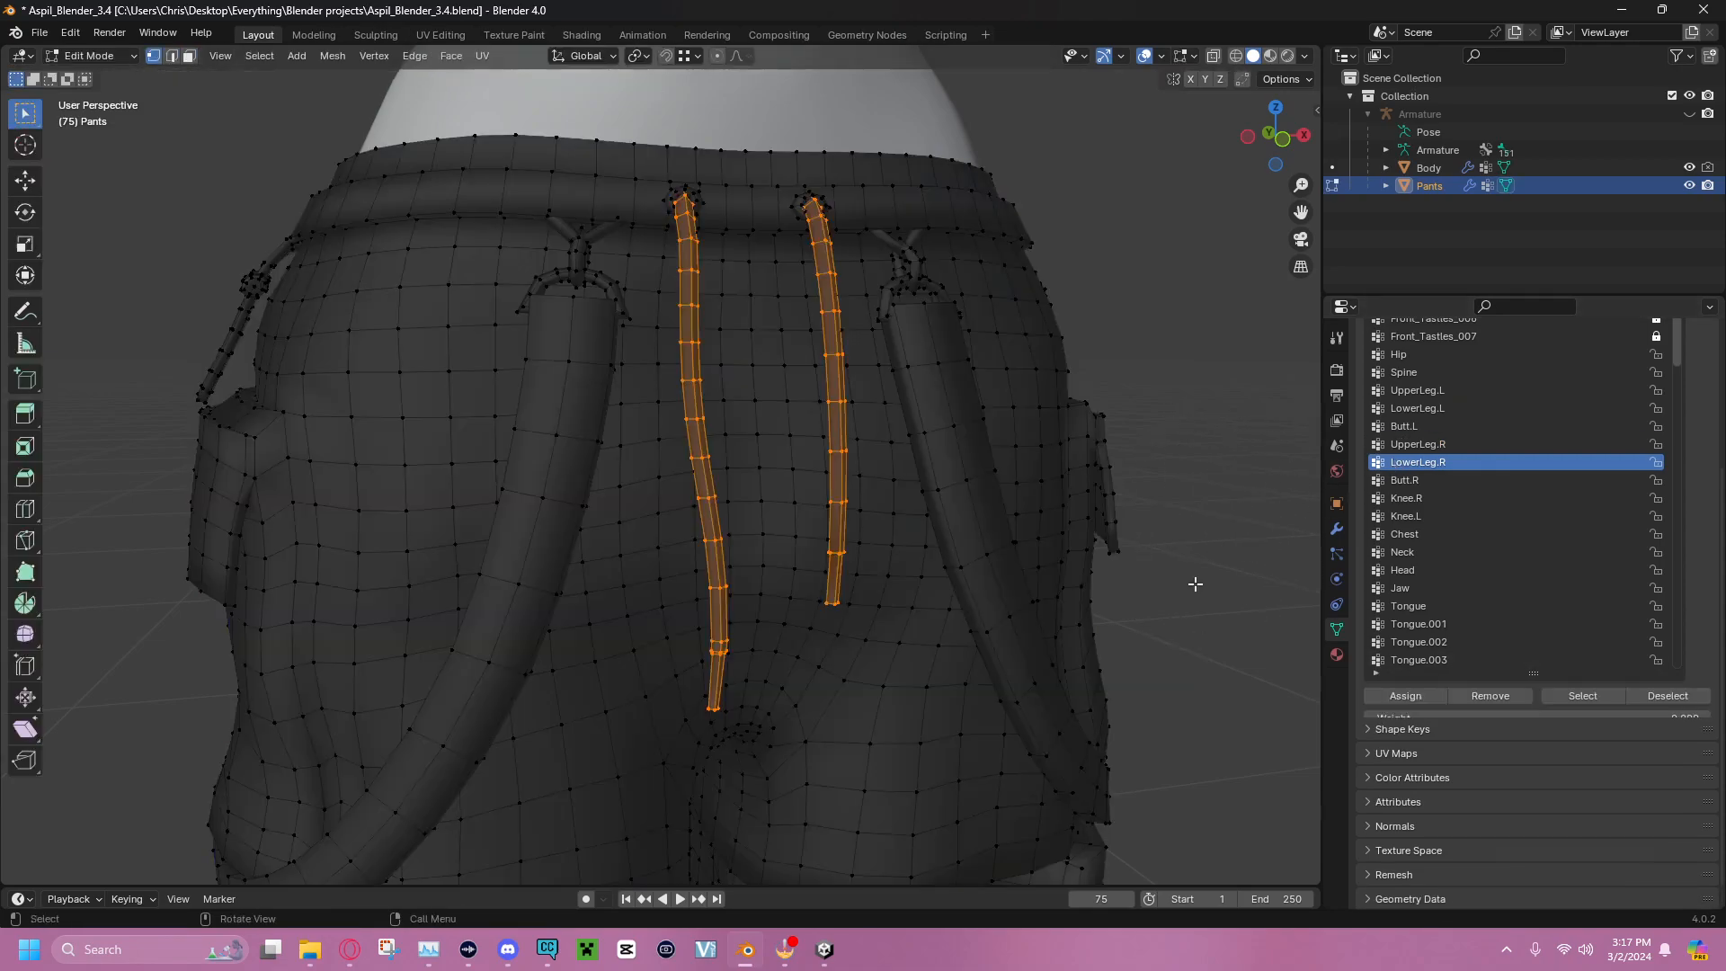
click(1402, 696)
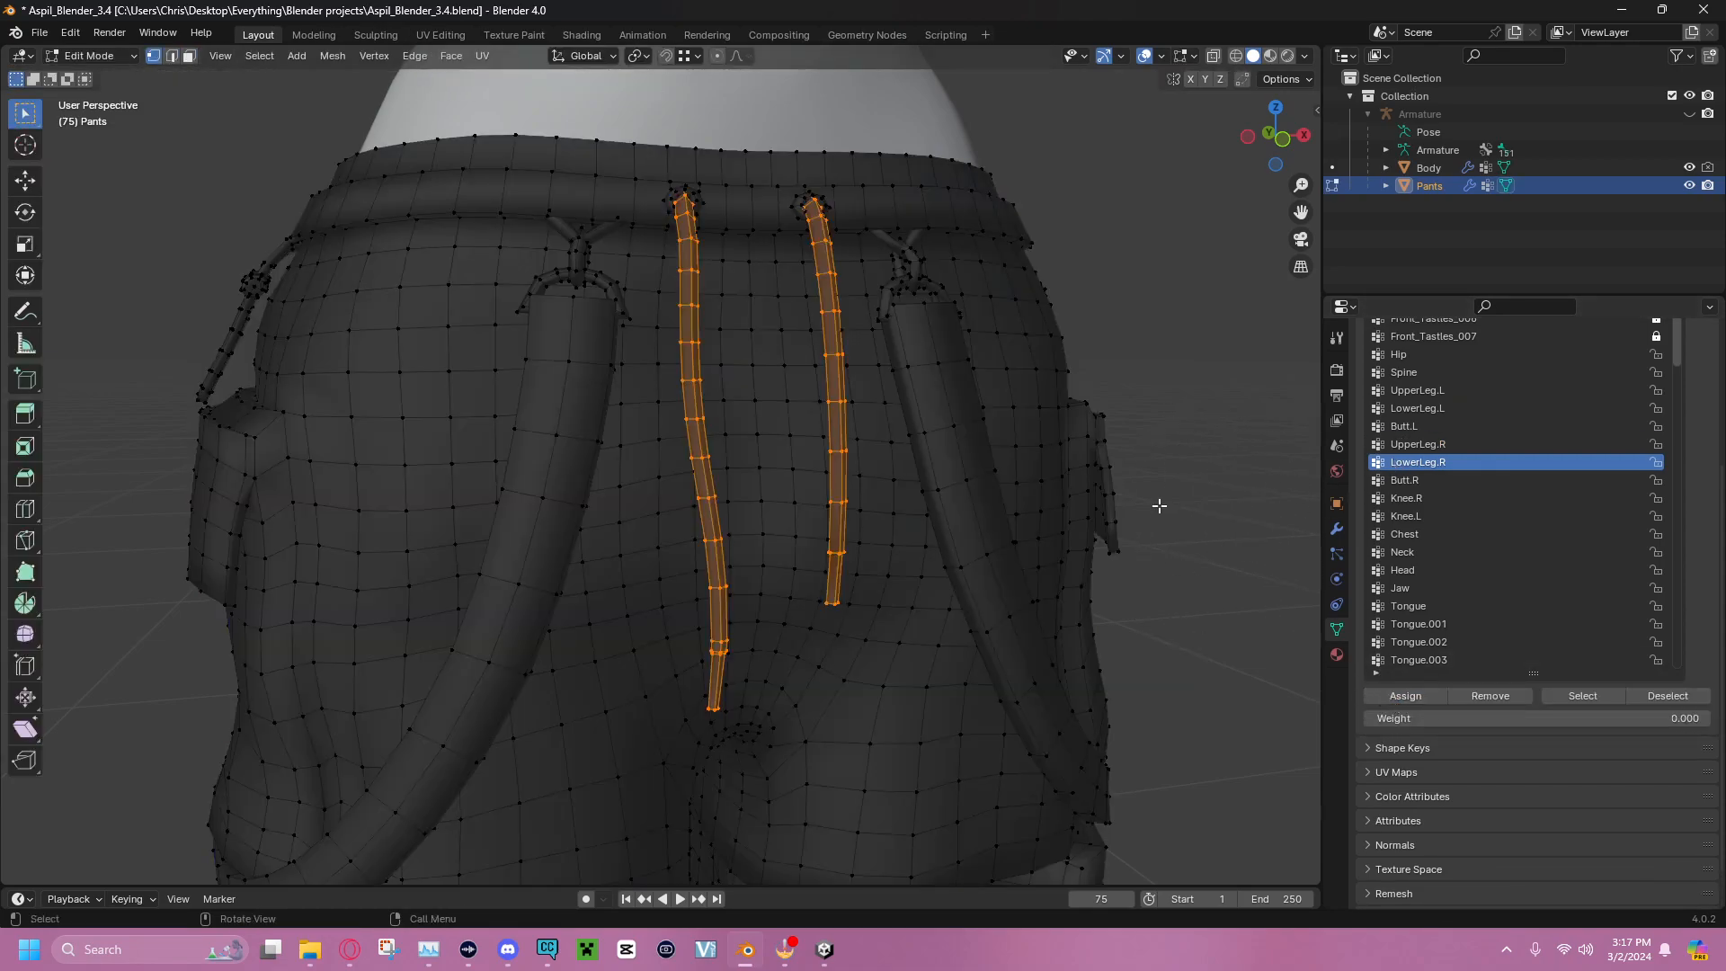
Check the LowerLeg.R weights, return the Pants to Object Mode, deselect it and unhide the Armature
key(Tab)
scroll(1129, 343, down, 5)
mouse_move(1060, 359)
middle_down()
mouse_move(739, 365)
mouse_move(637, 170)
middle_up()
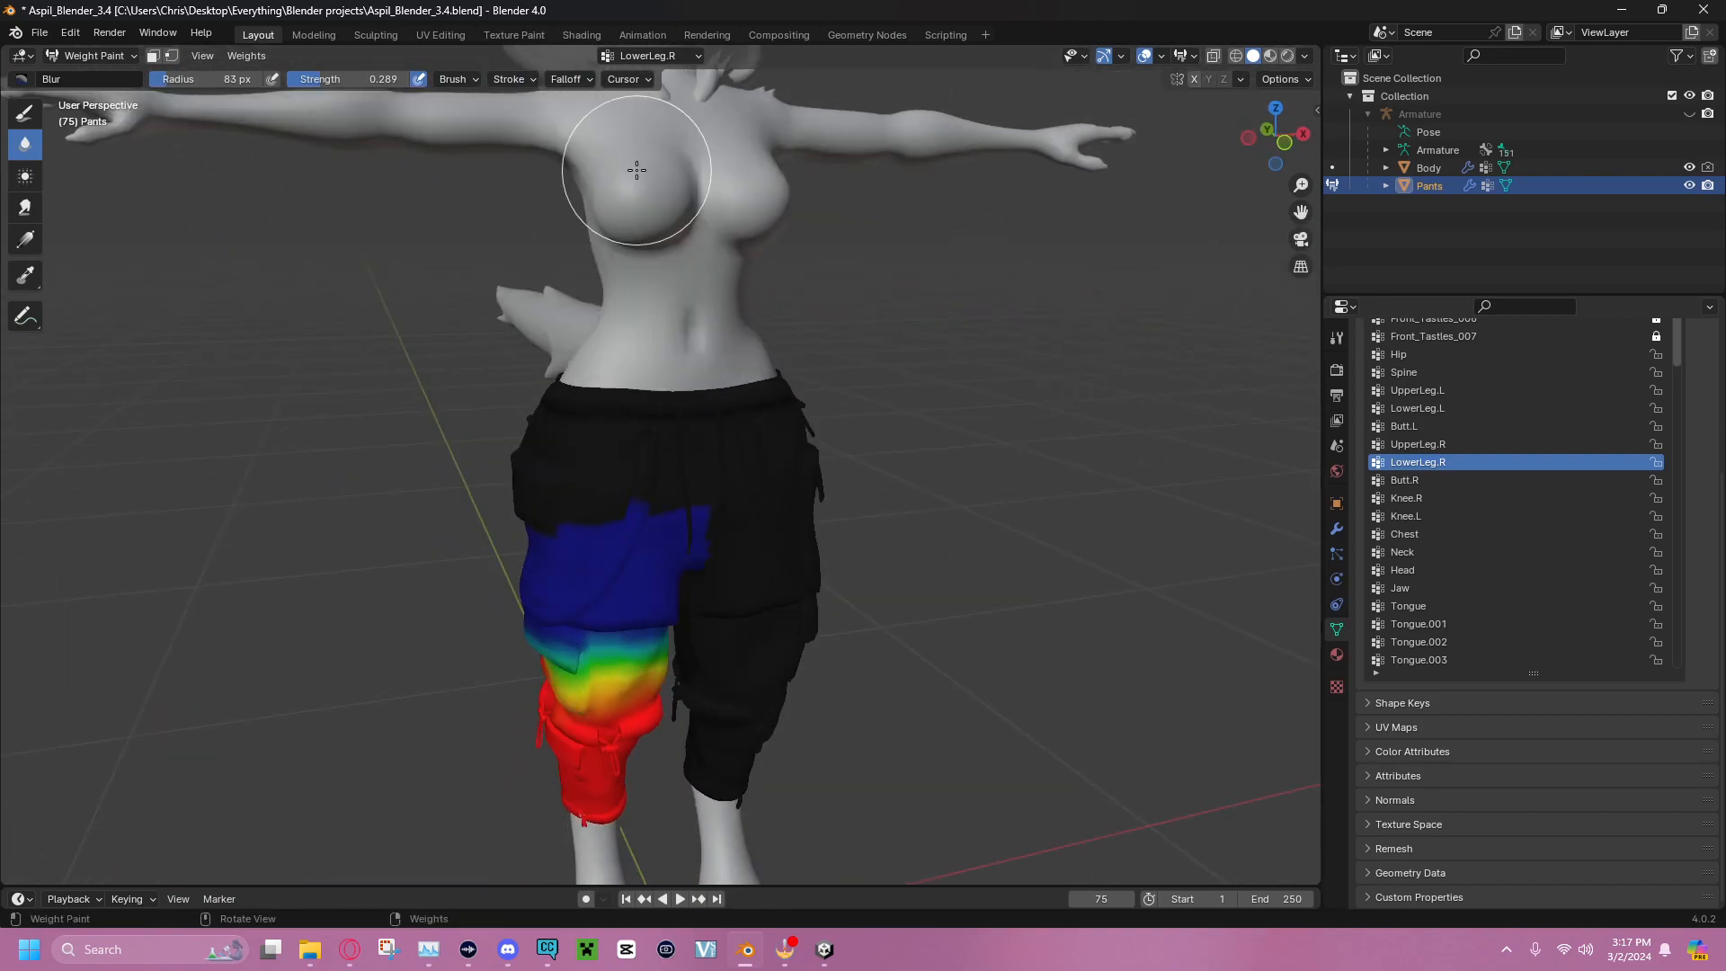
click(92, 56)
click(111, 81)
click(347, 339)
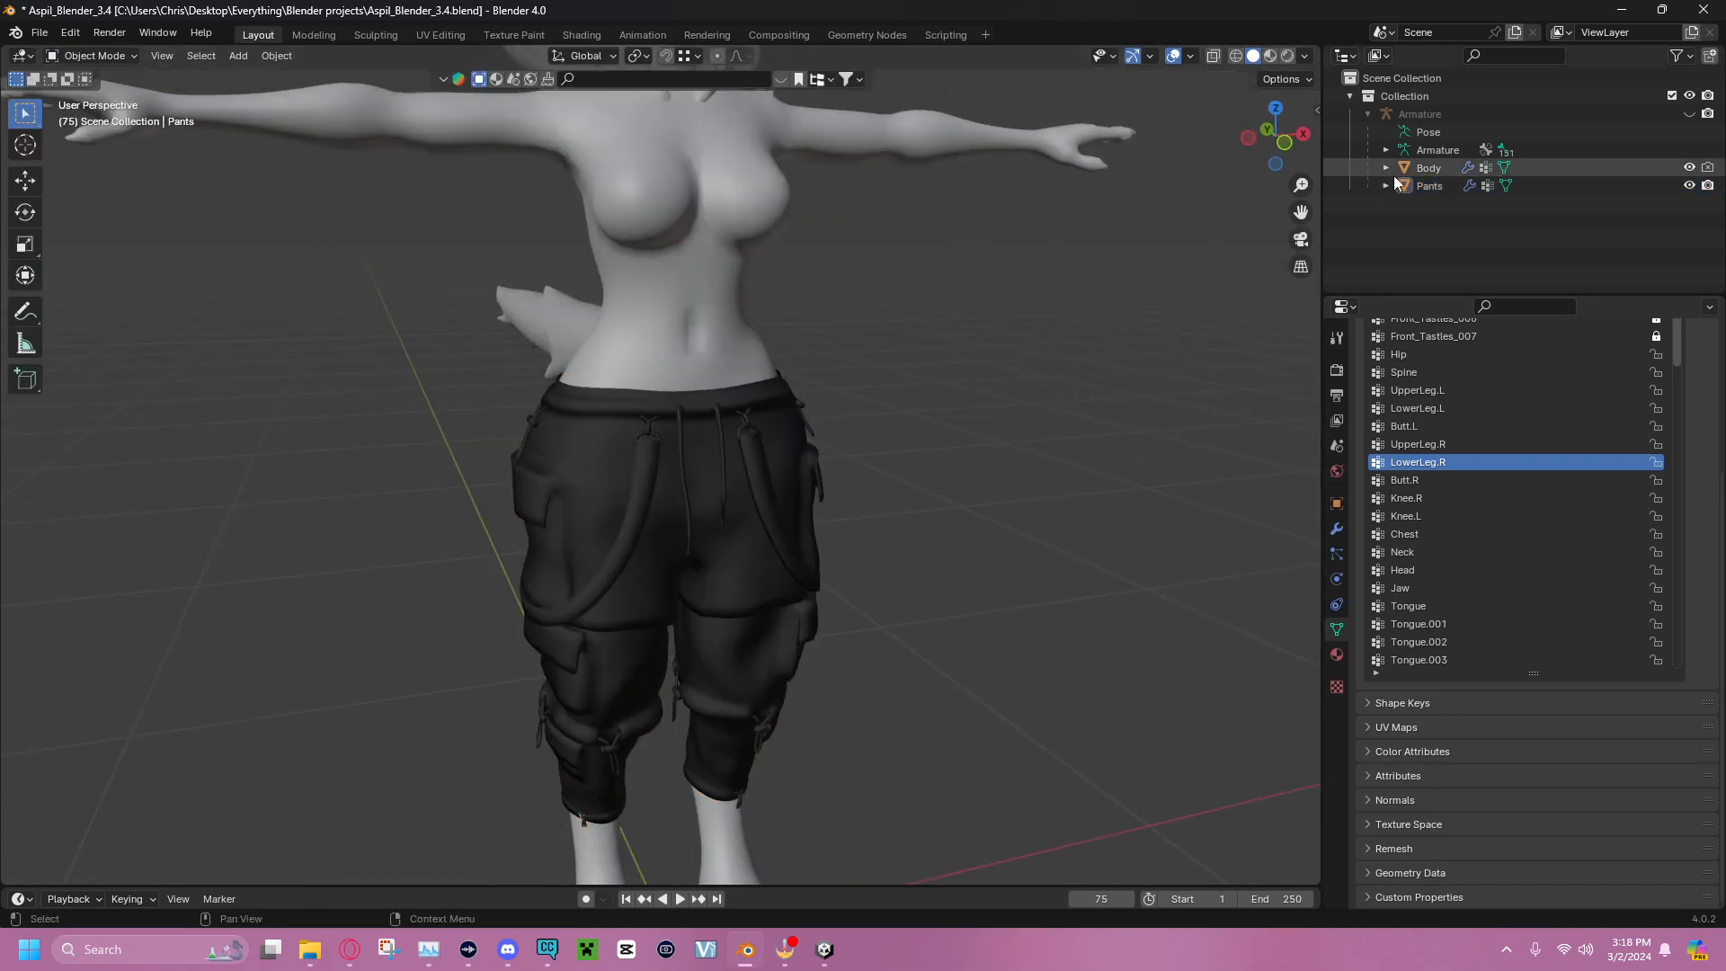
click(1689, 114)
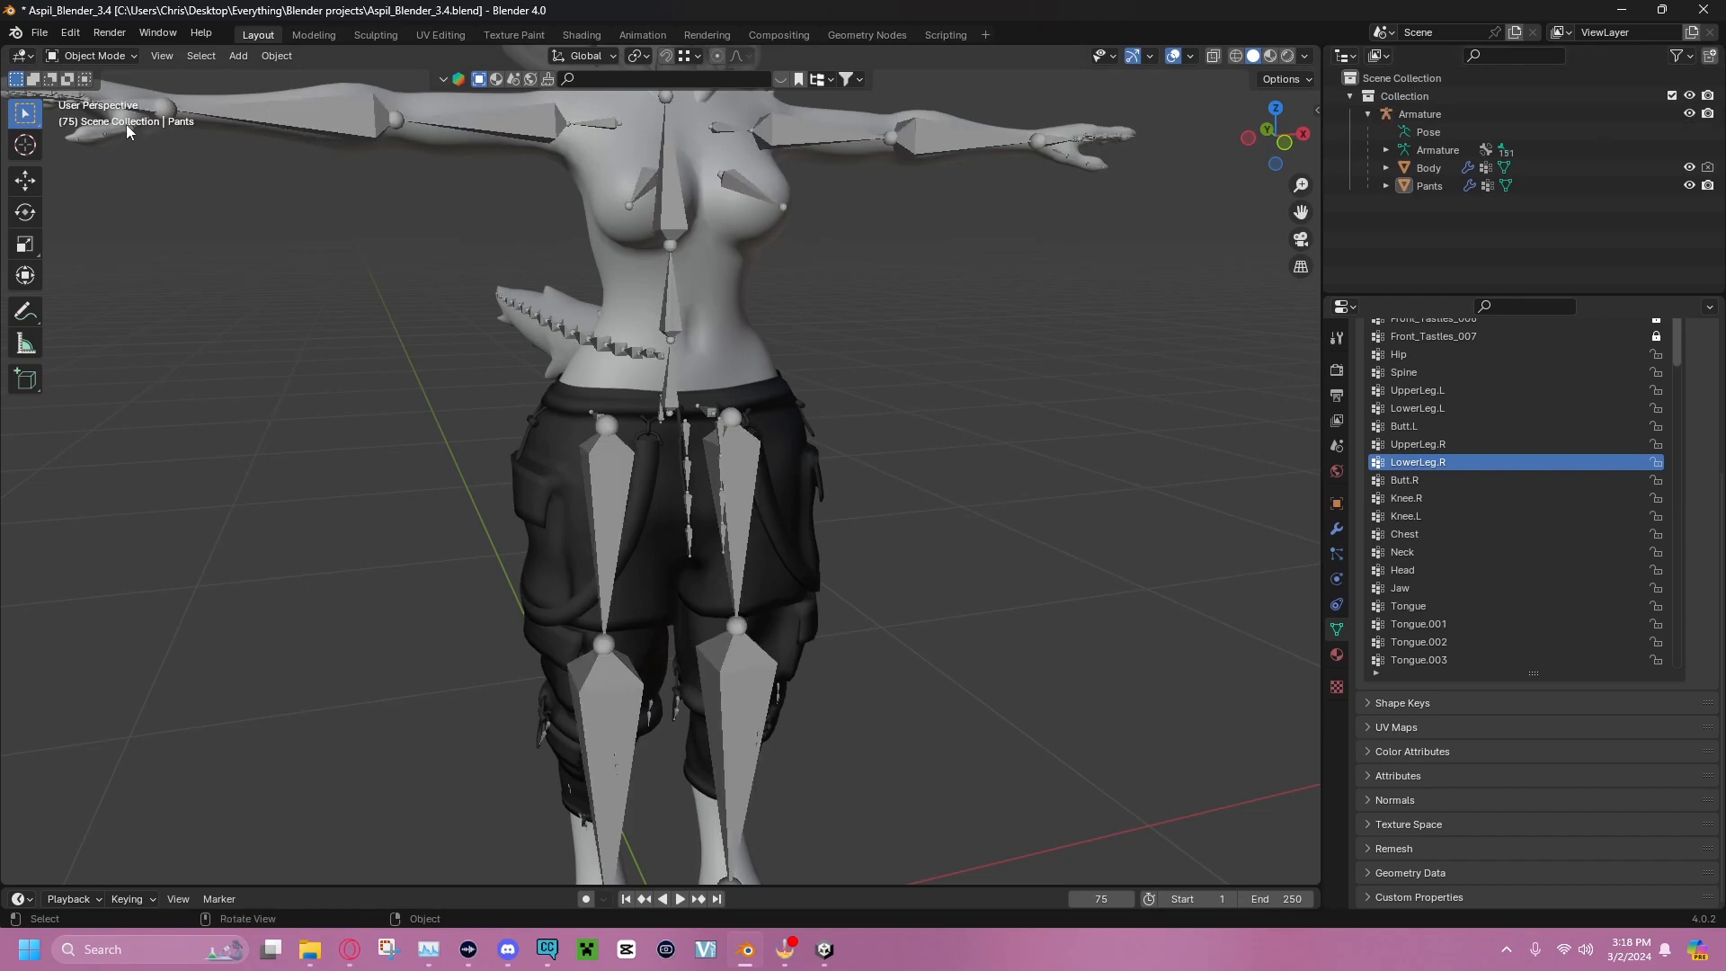
Put the Armature in Pose Mode and rotate the UpperLeg.R bone outward to check how the pants and drawstrings deform
click(618, 472)
click(124, 61)
click(127, 106)
click(588, 464)
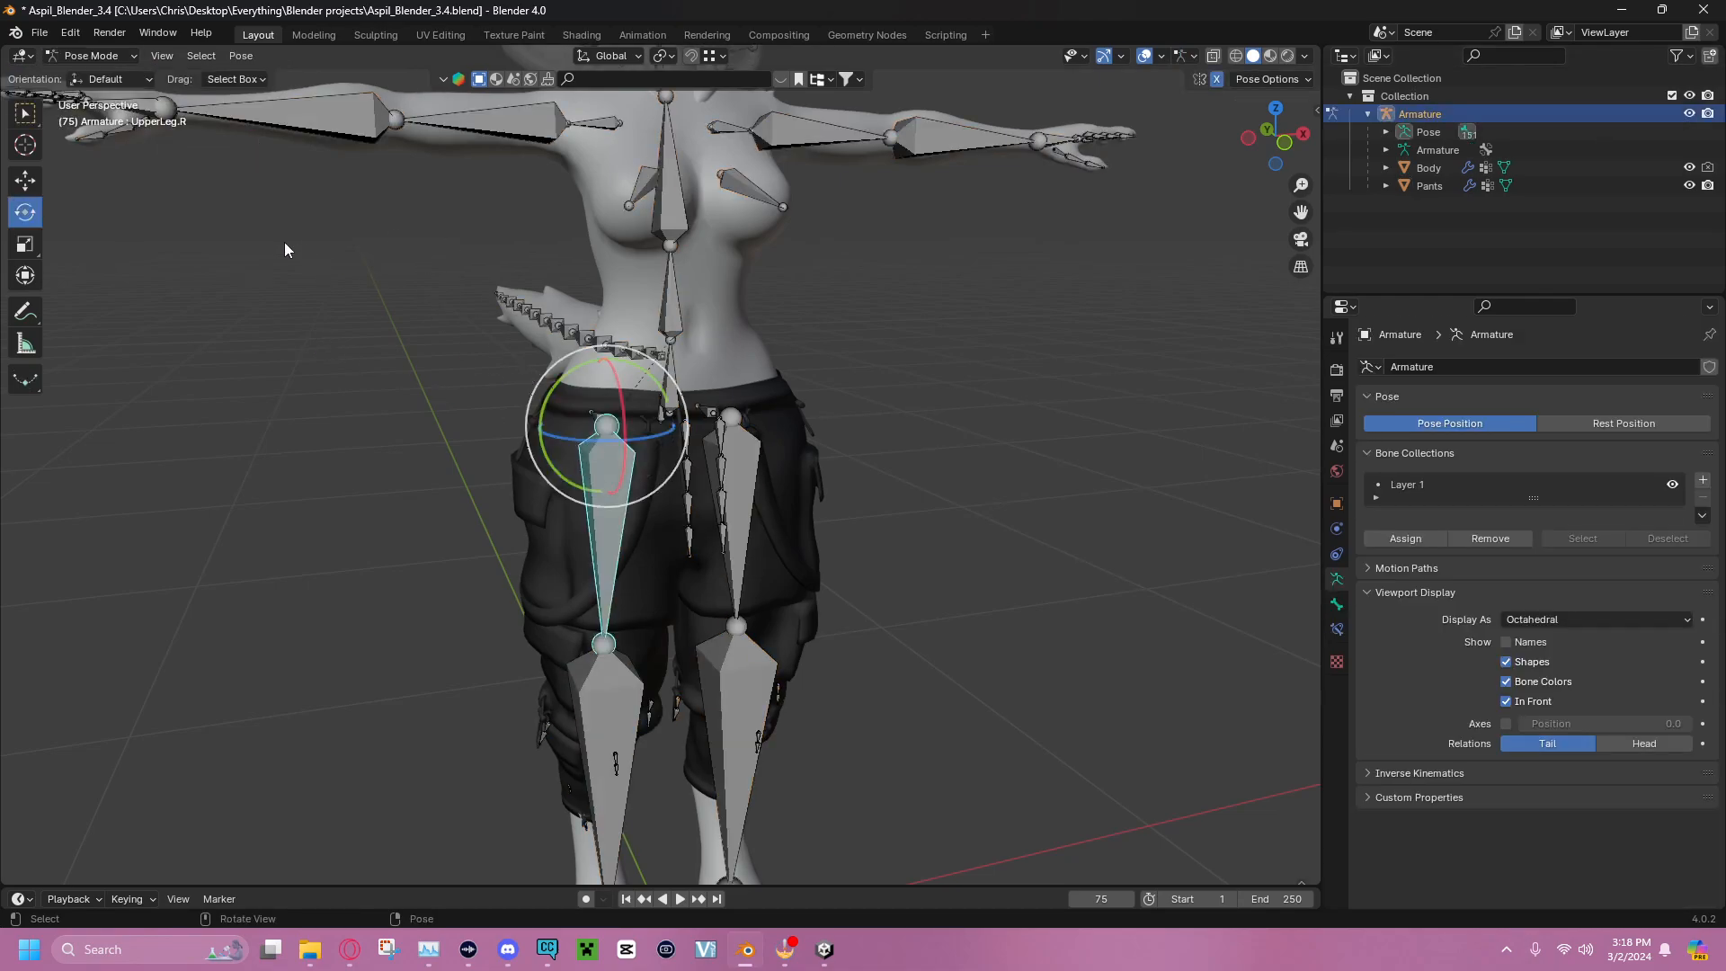
middle_drag(293, 251, 287, 267)
key(r)
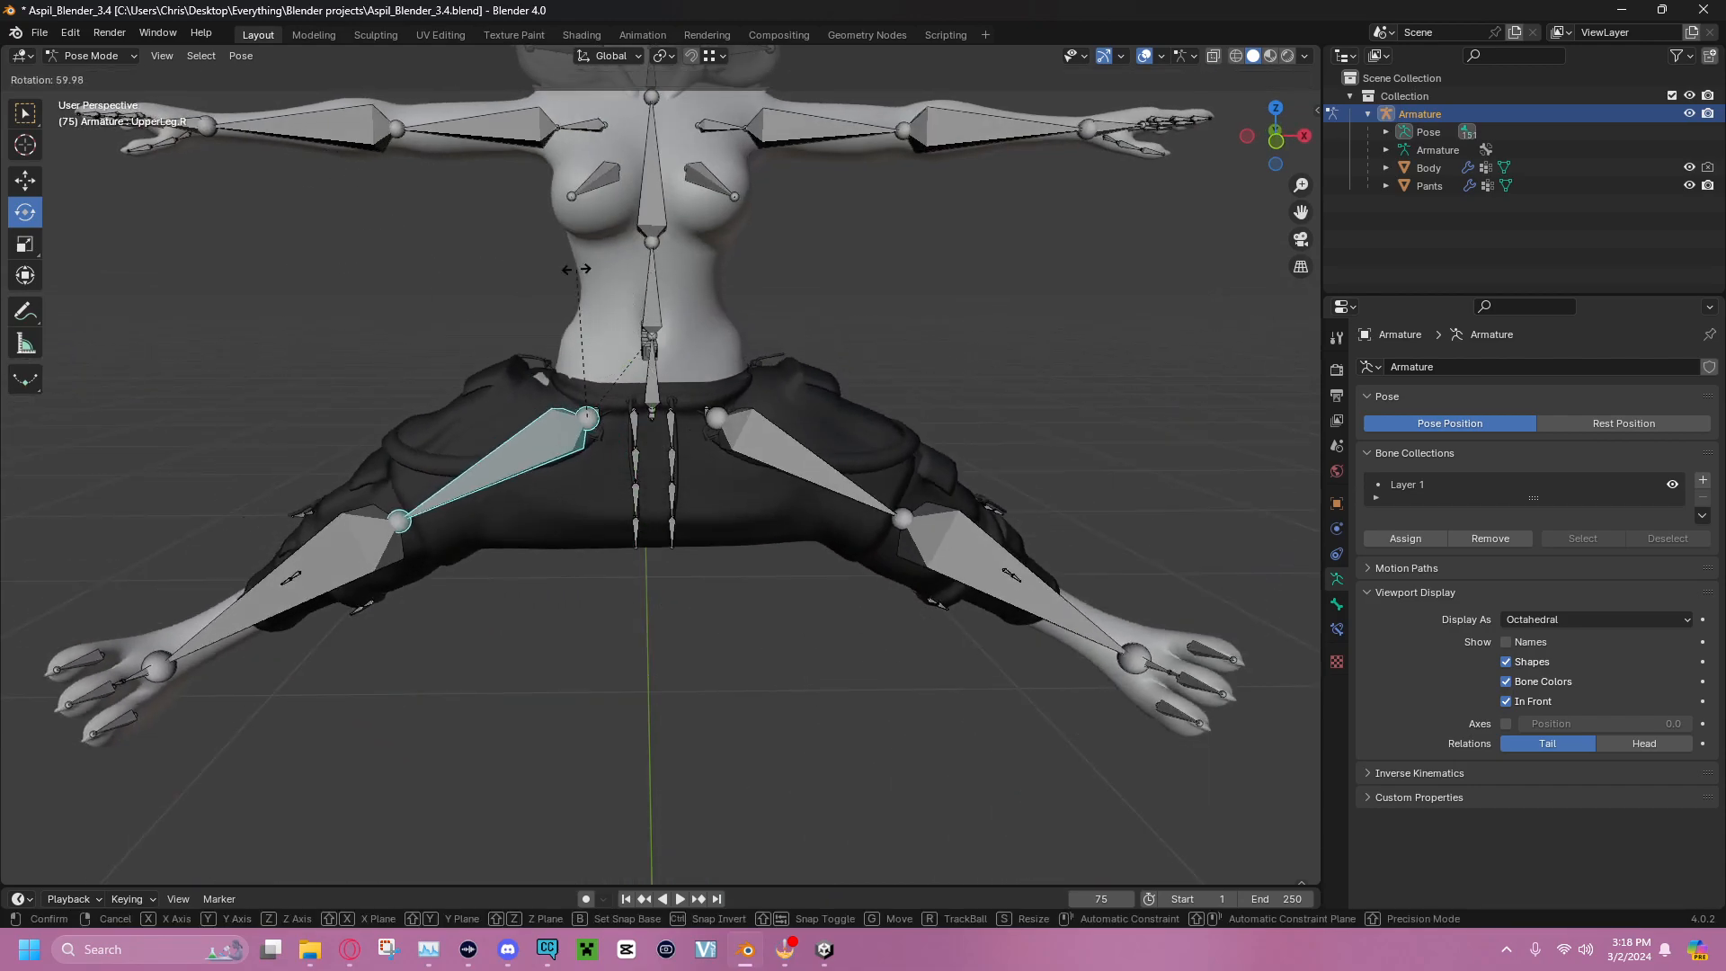
click(521, 263)
mouse_move(261, 365)
middle_down()
mouse_move(277, 258)
mouse_move(416, 281)
mouse_move(255, 377)
mouse_move(99, 360)
mouse_move(455, 342)
mouse_move(255, 366)
mouse_move(257, 343)
middle_up()
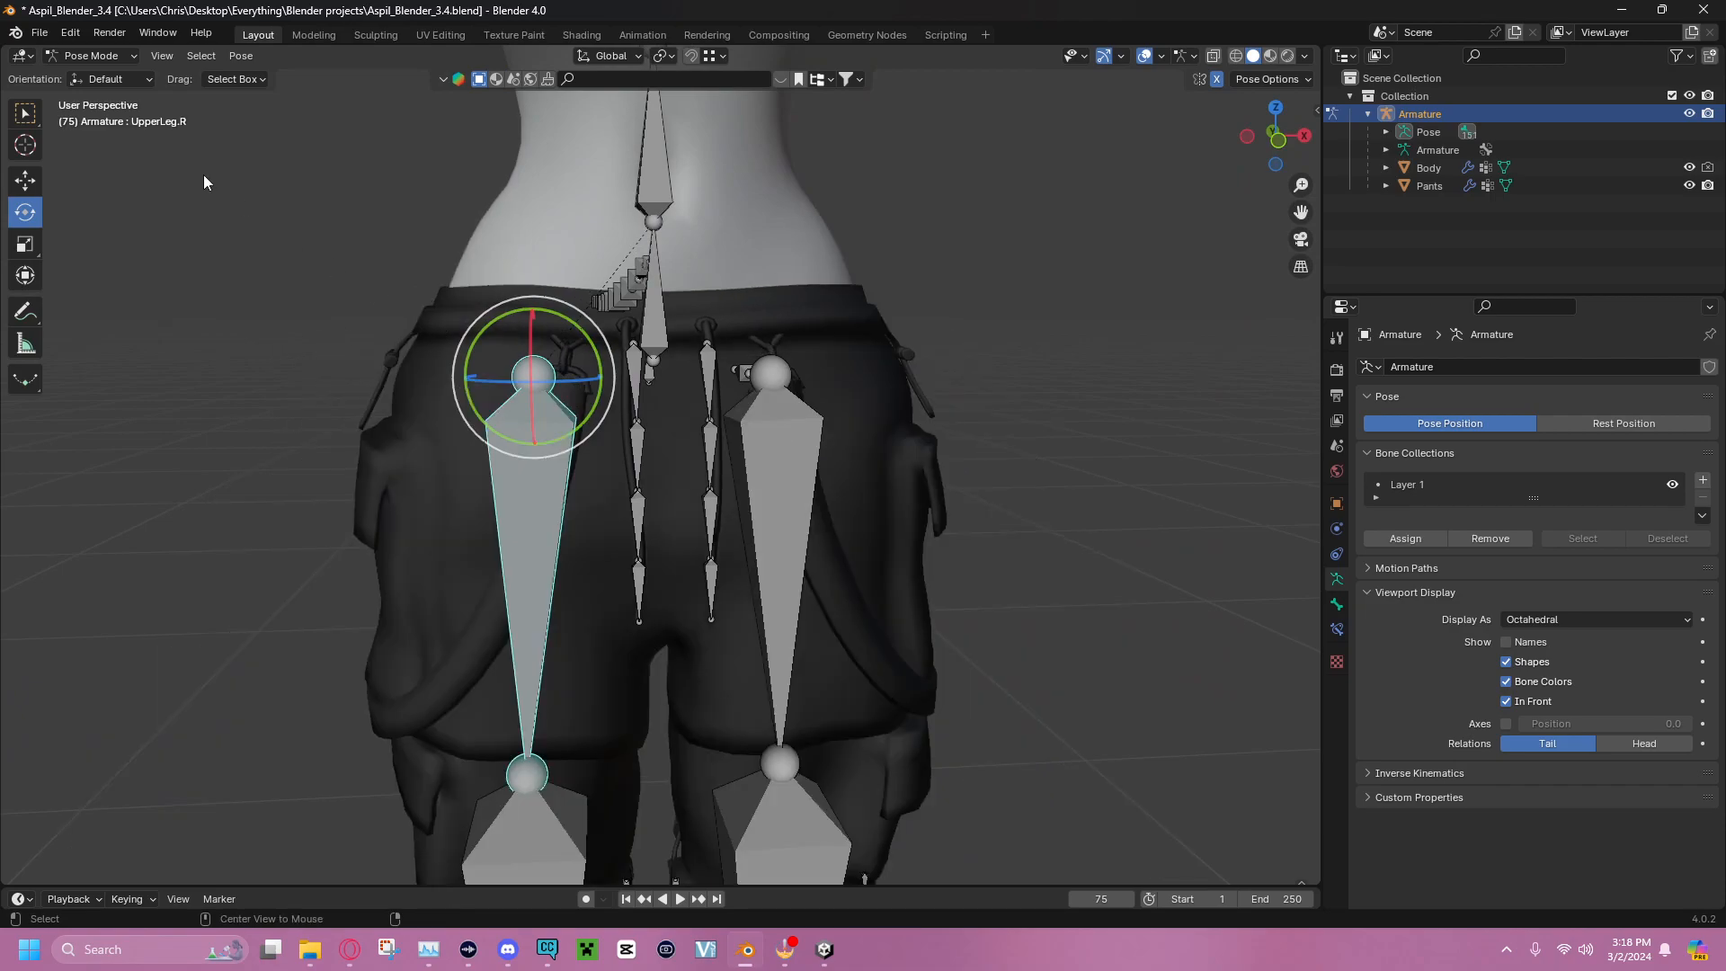
Return the Armature to Object Mode, deselect it and hide it
click(91, 57)
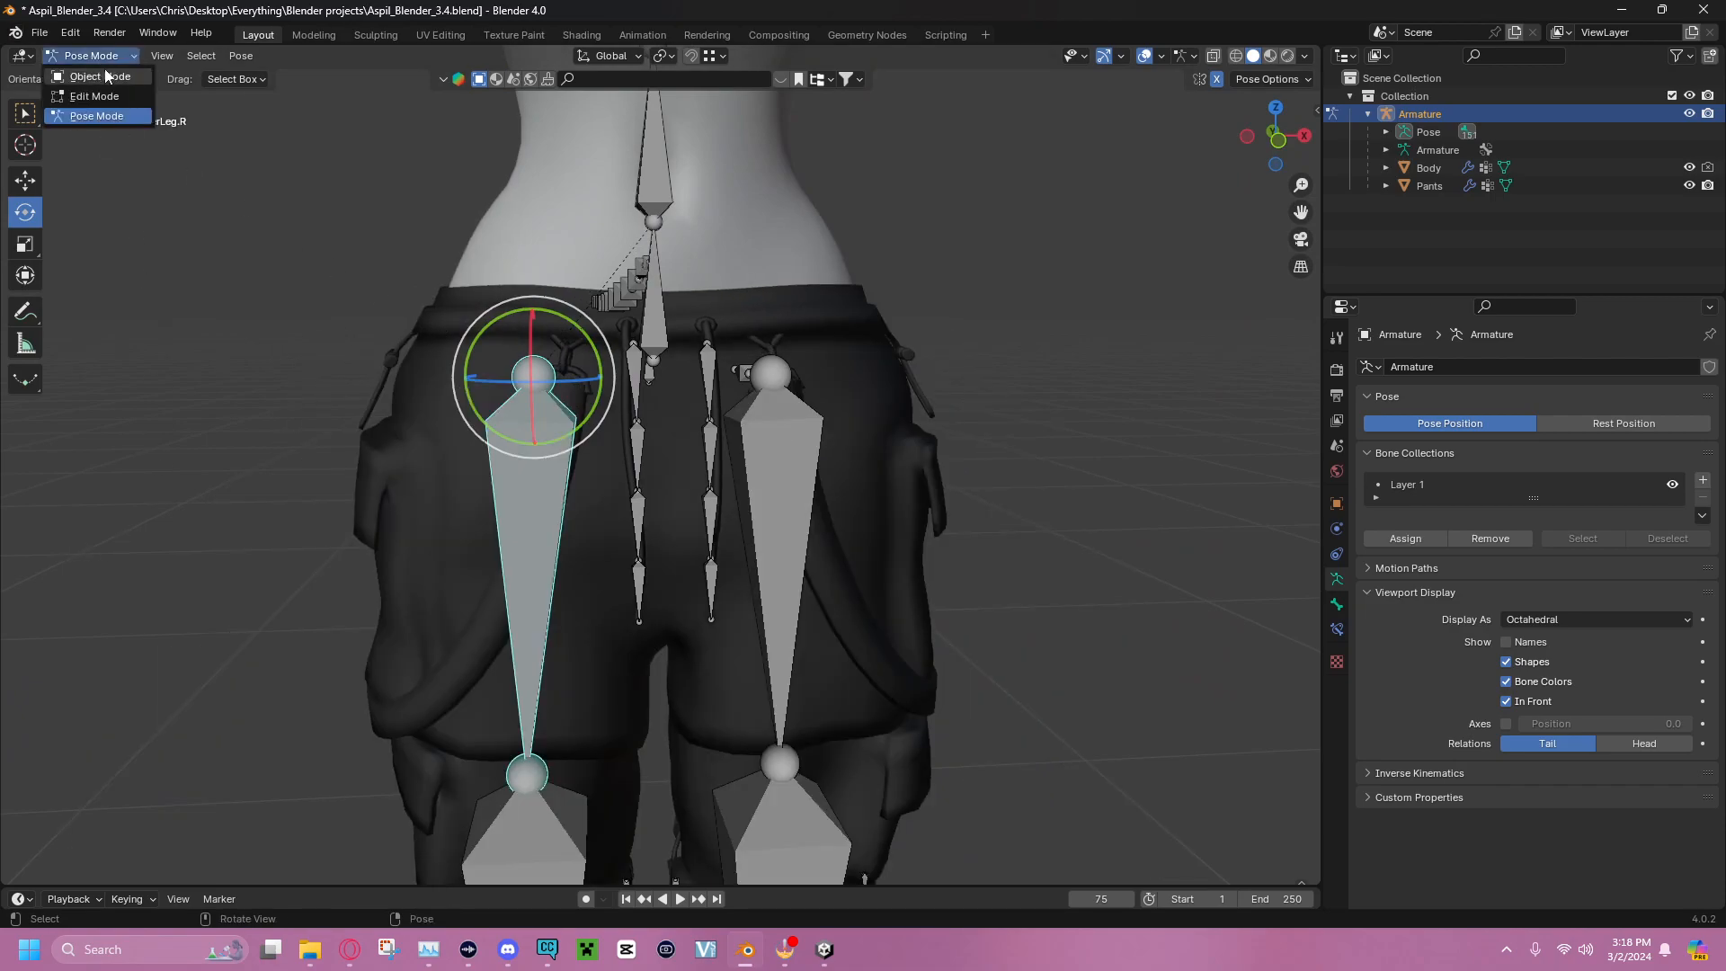
click(99, 72)
click(243, 261)
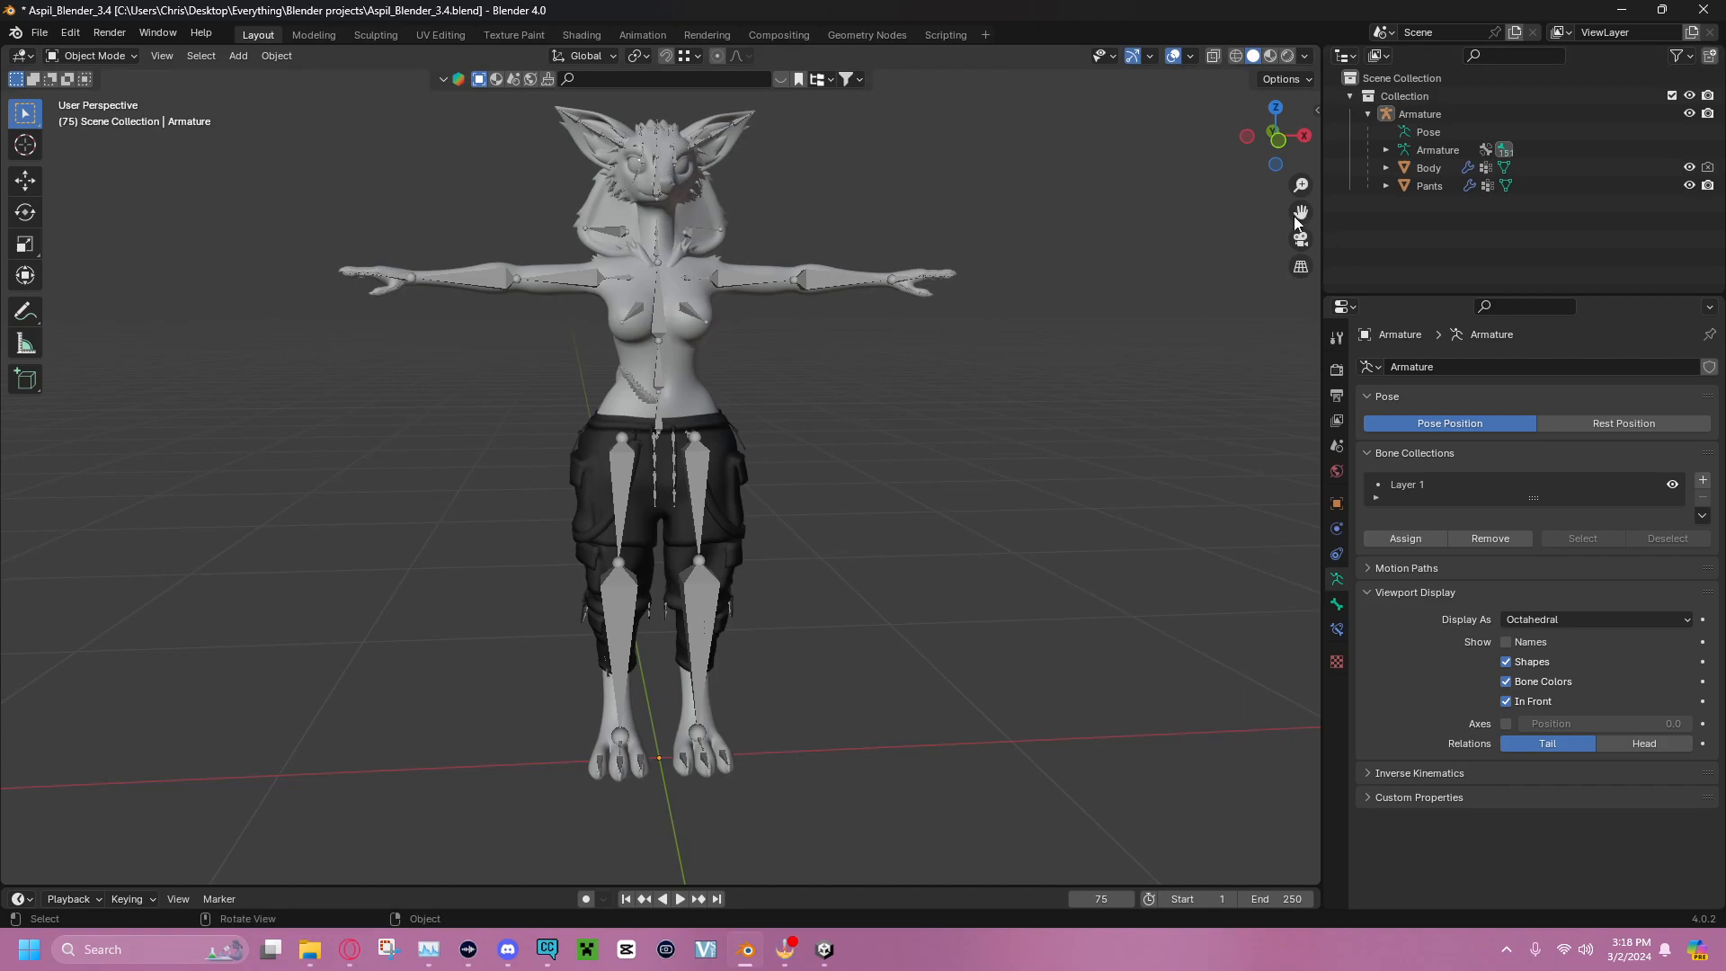
click(1690, 115)
middle_drag(932, 423, 232, 67)
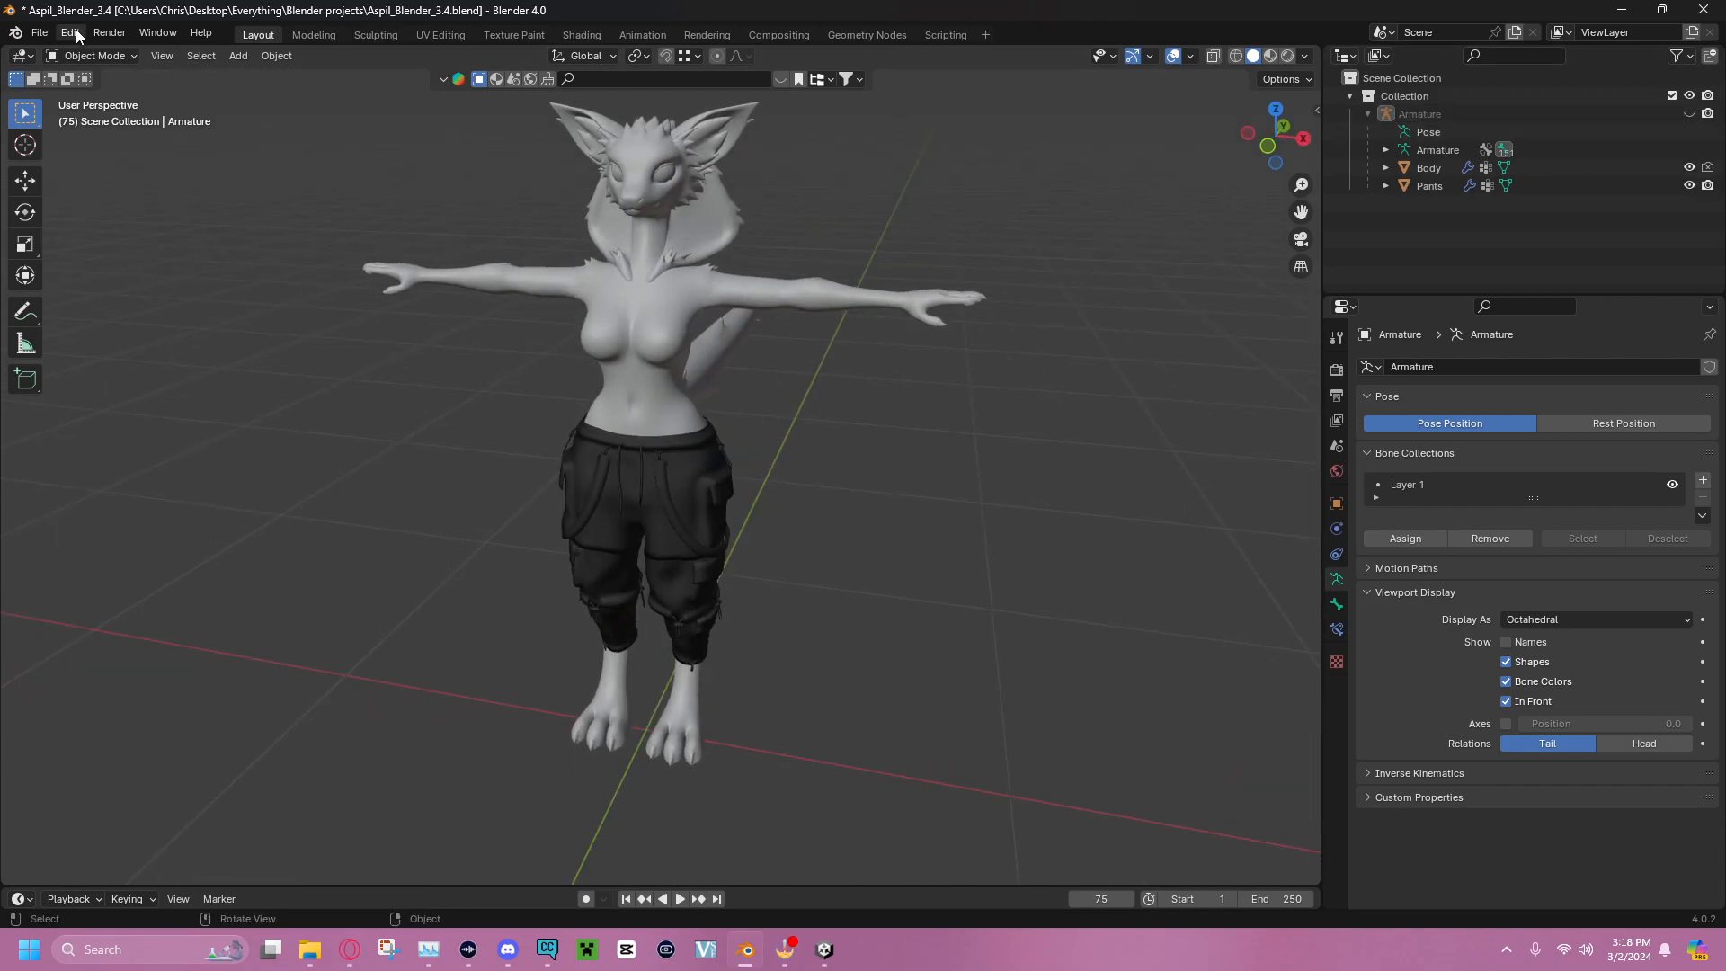
Open the FBX export options, turn off Add Leaf Bones in the armature settings, and cancel the export
click(40, 33)
mouse_move(113, 300)
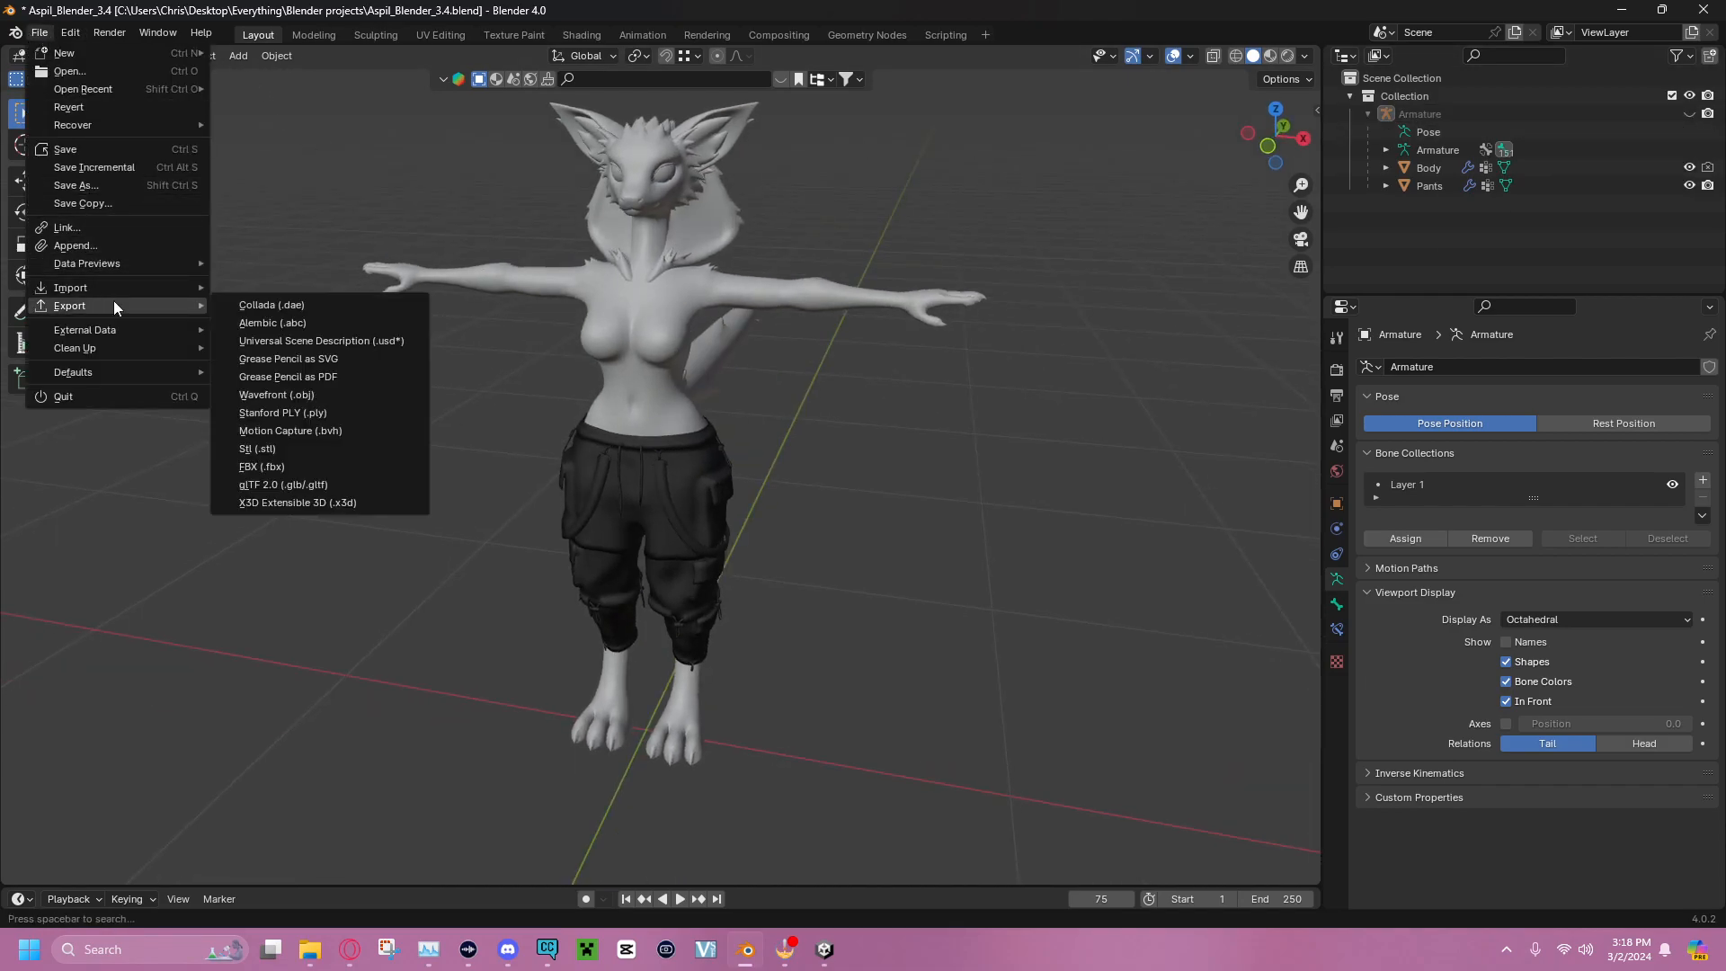
click(287, 463)
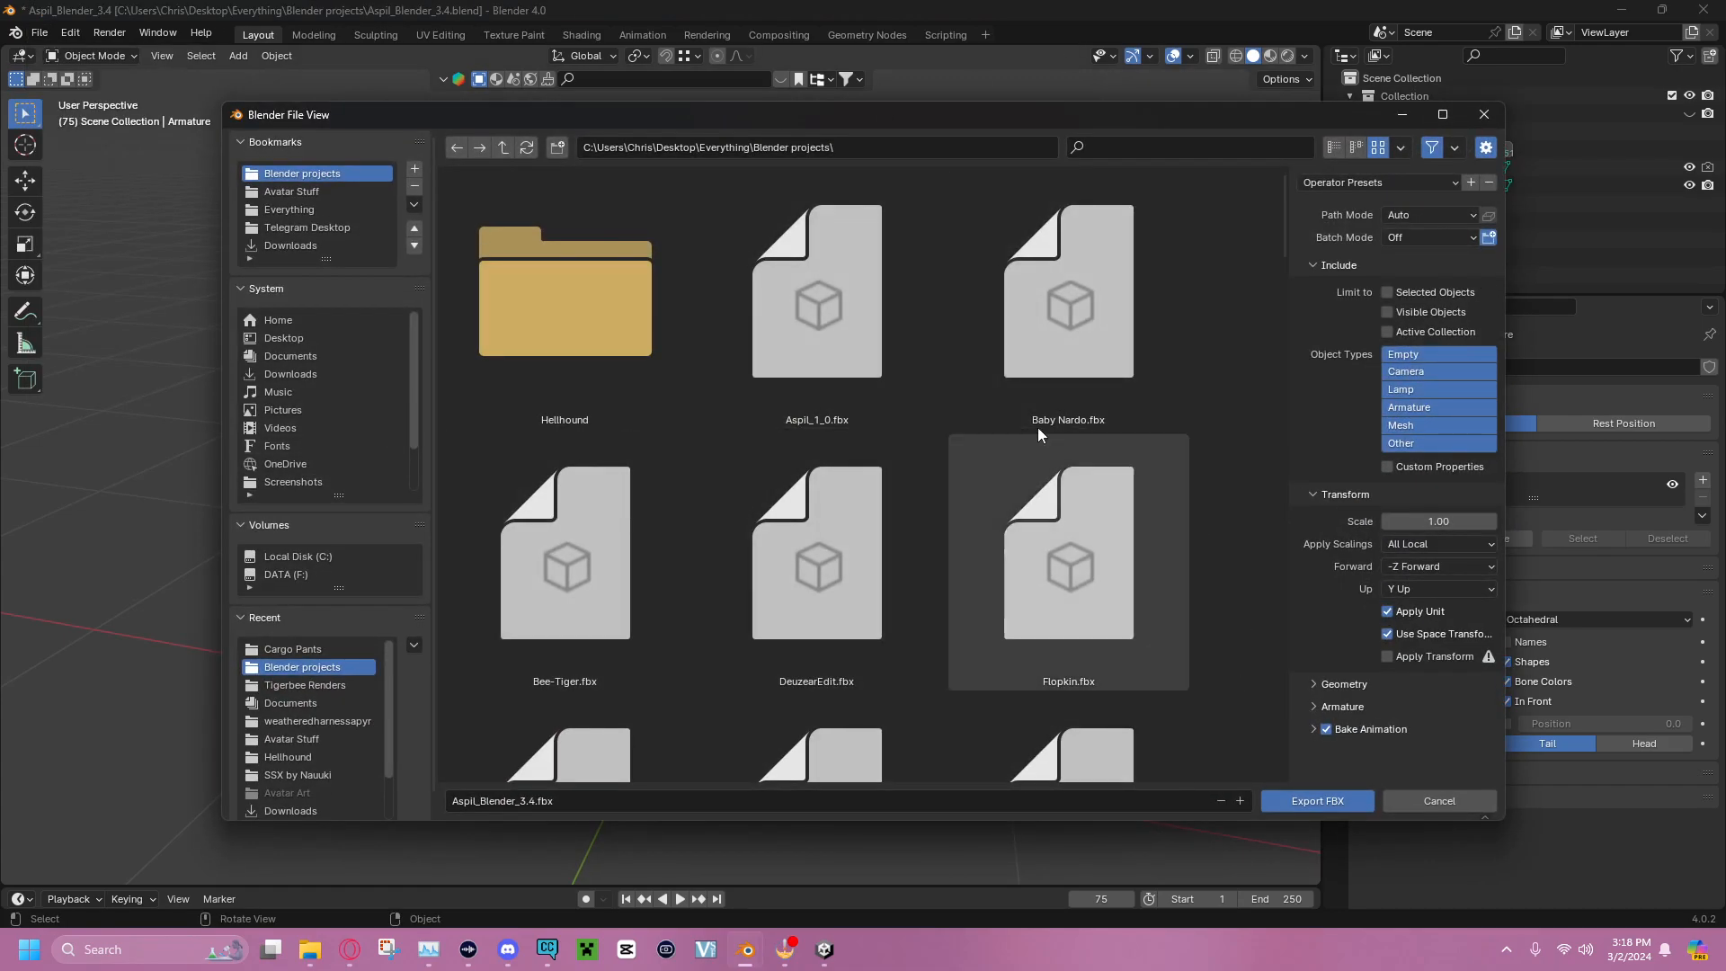
click(1315, 707)
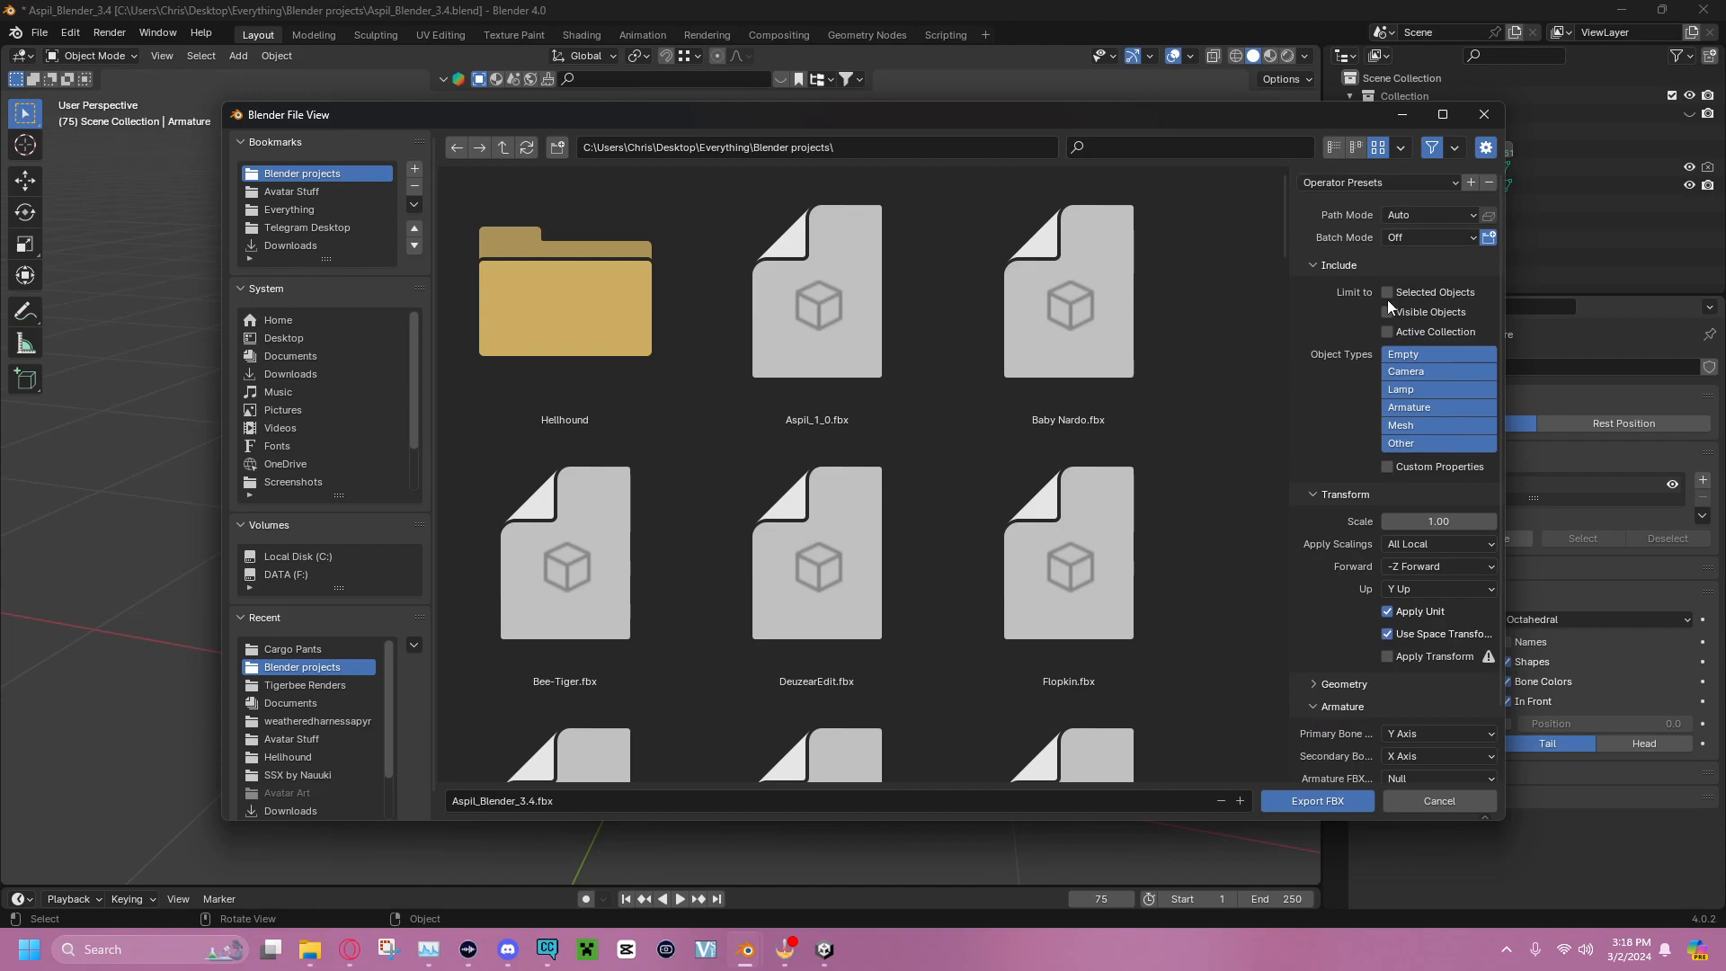
scroll(1409, 500, down, 2)
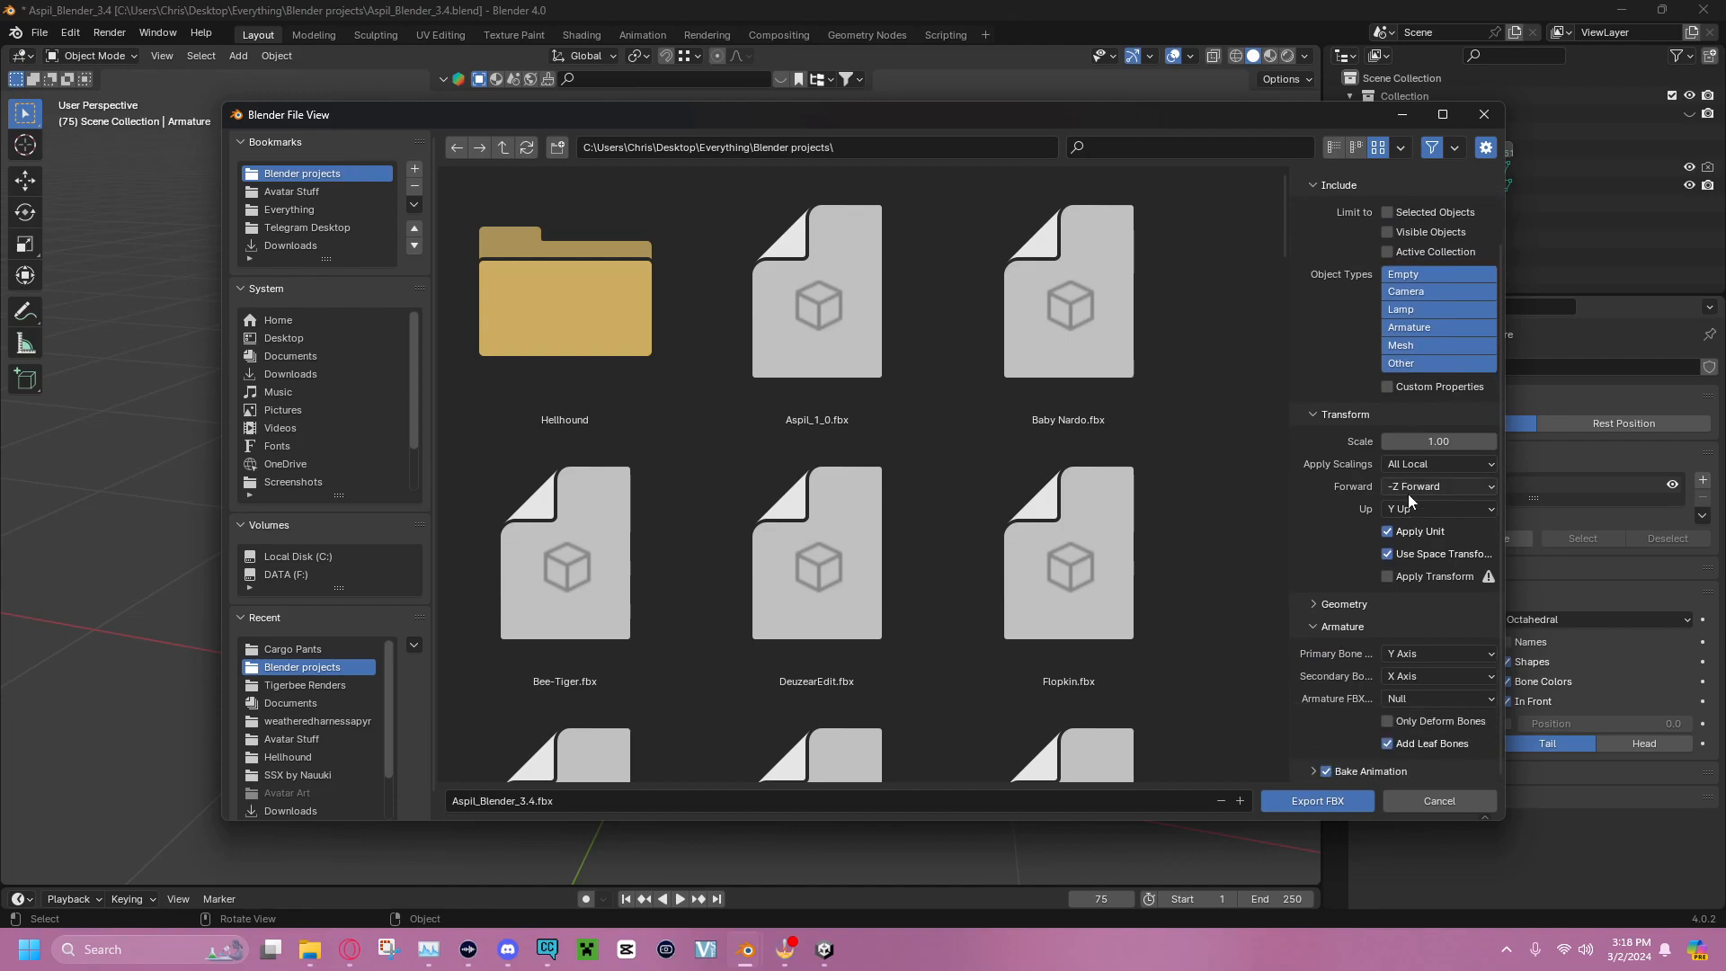
click(1397, 746)
click(1399, 795)
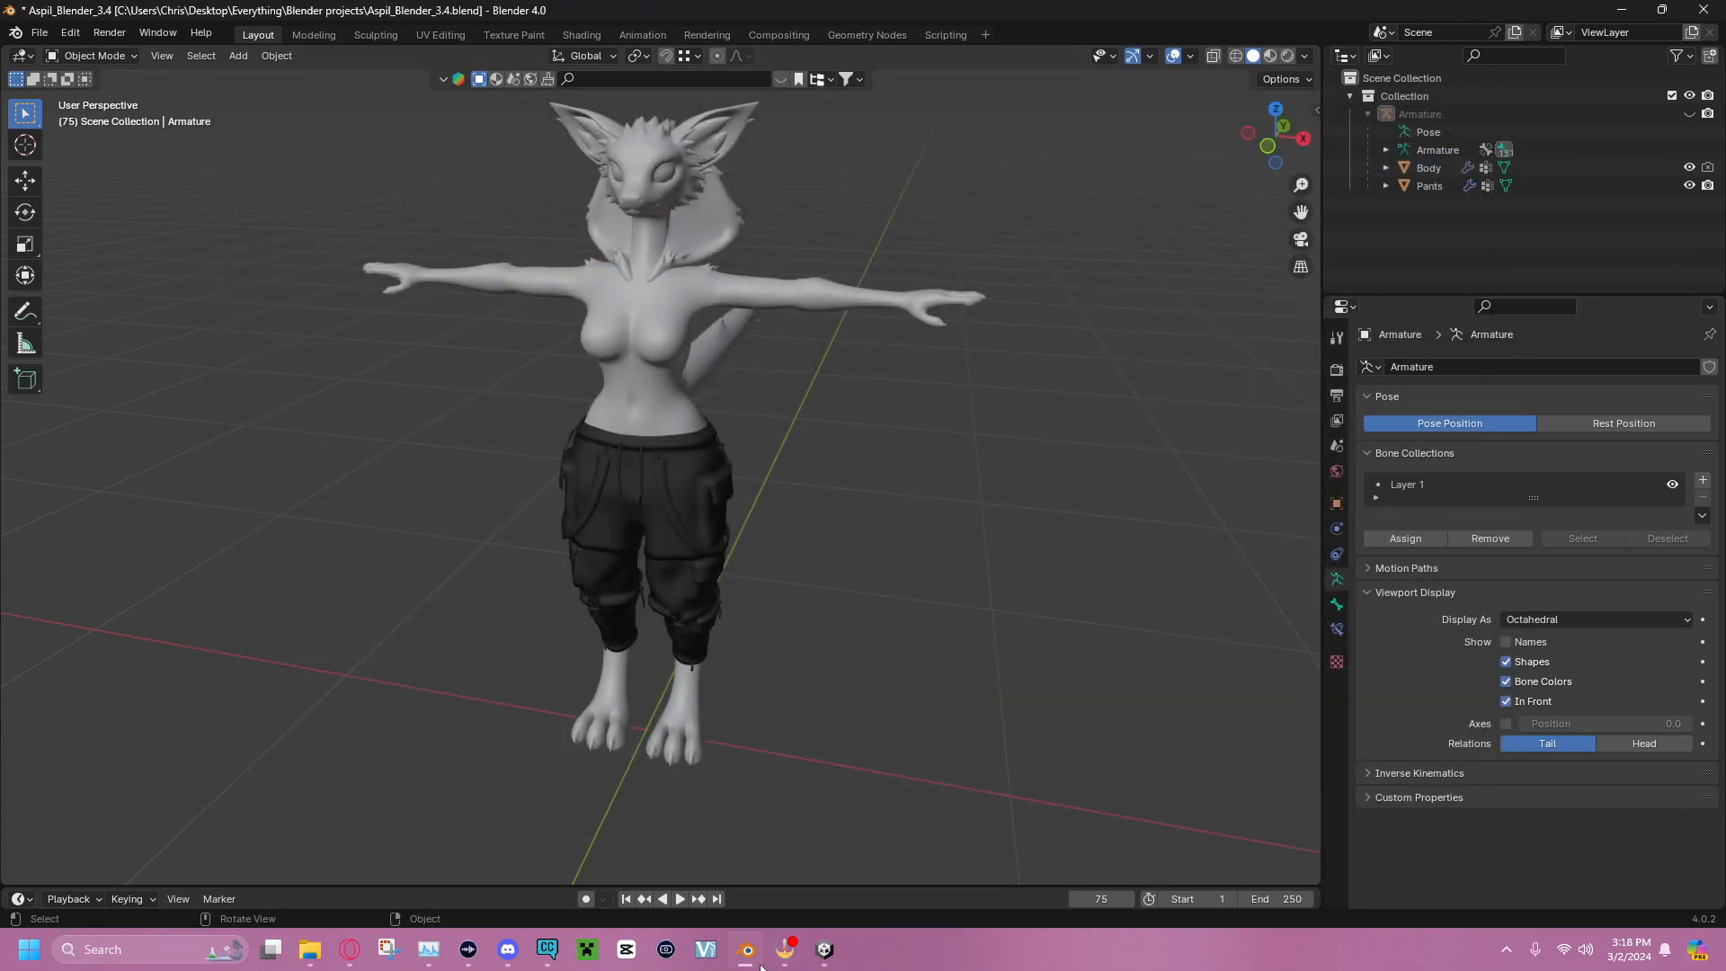
Switch to Unity and select the Aspil_1_0 model in the Aspil project's FBX folder
click(824, 949)
click(463, 788)
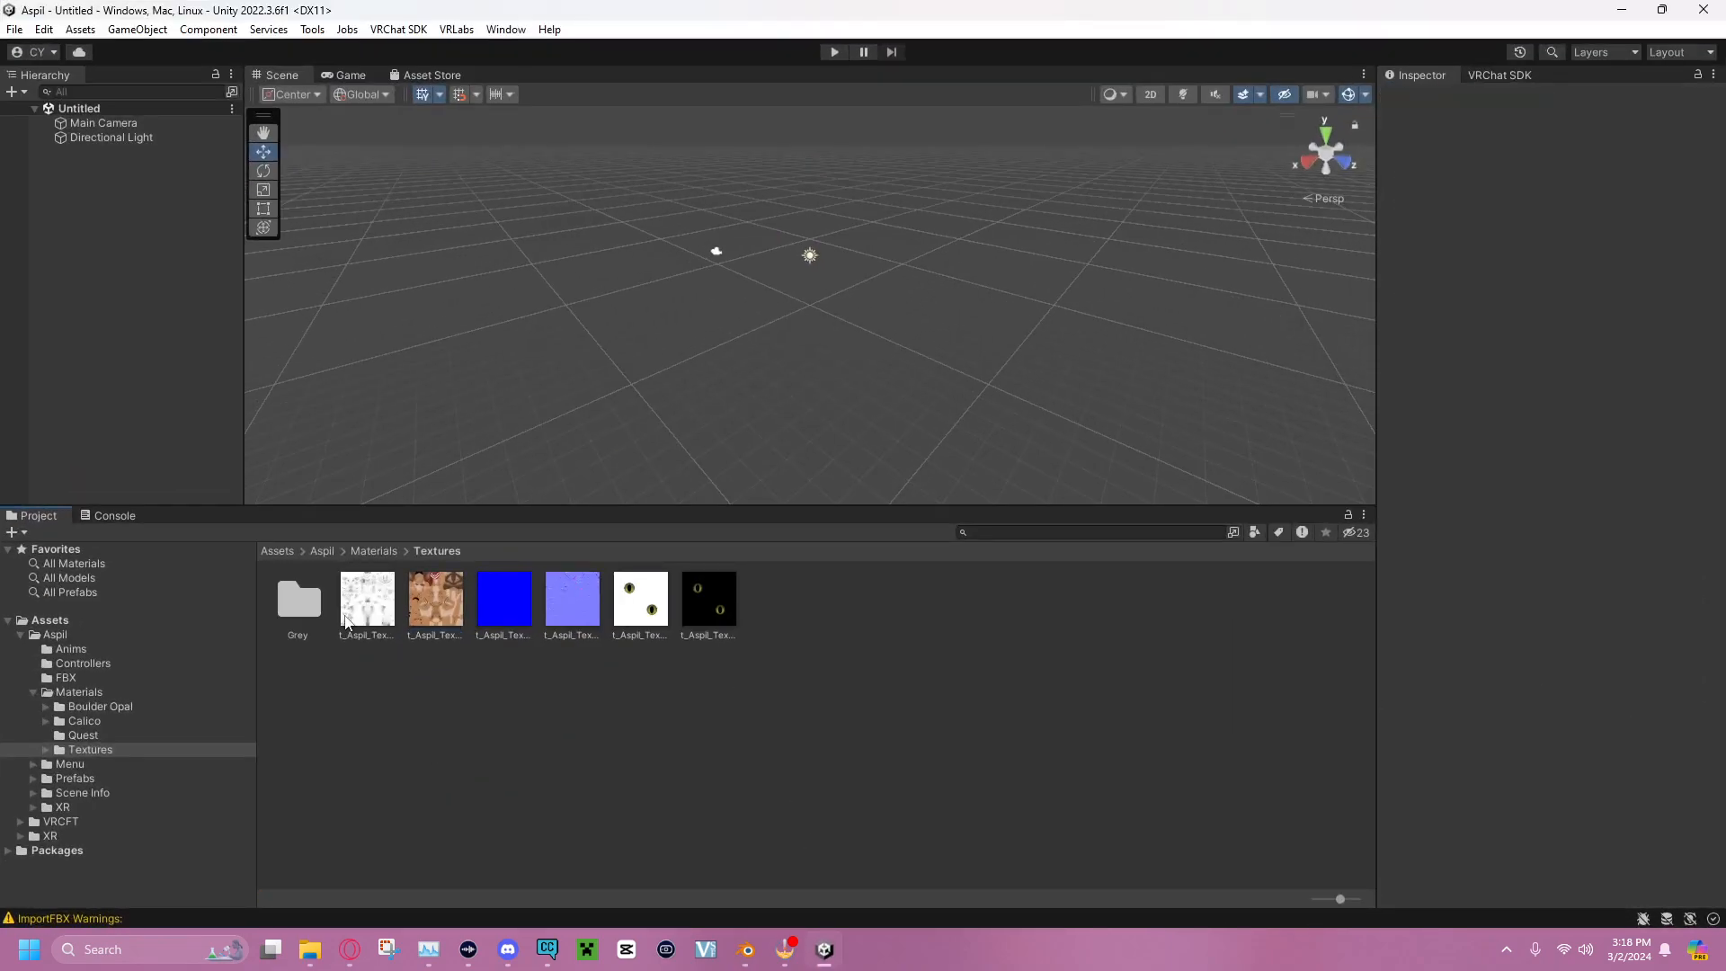
click(319, 550)
click(435, 618)
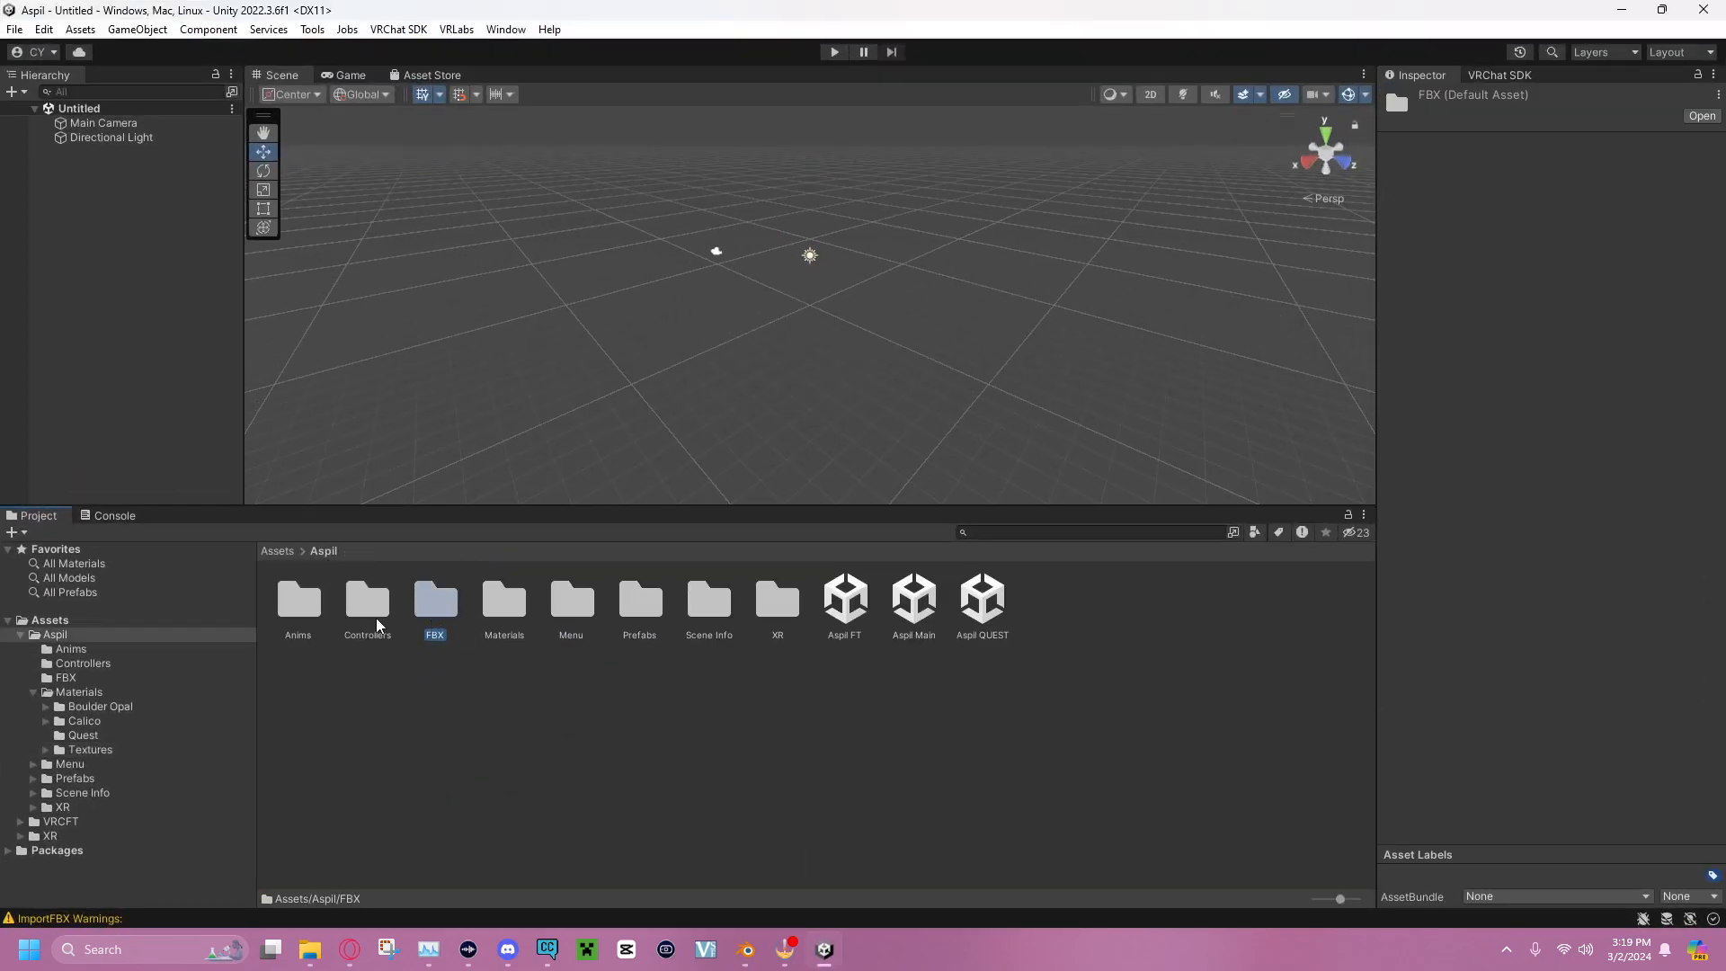
double_click(444, 630)
click(294, 604)
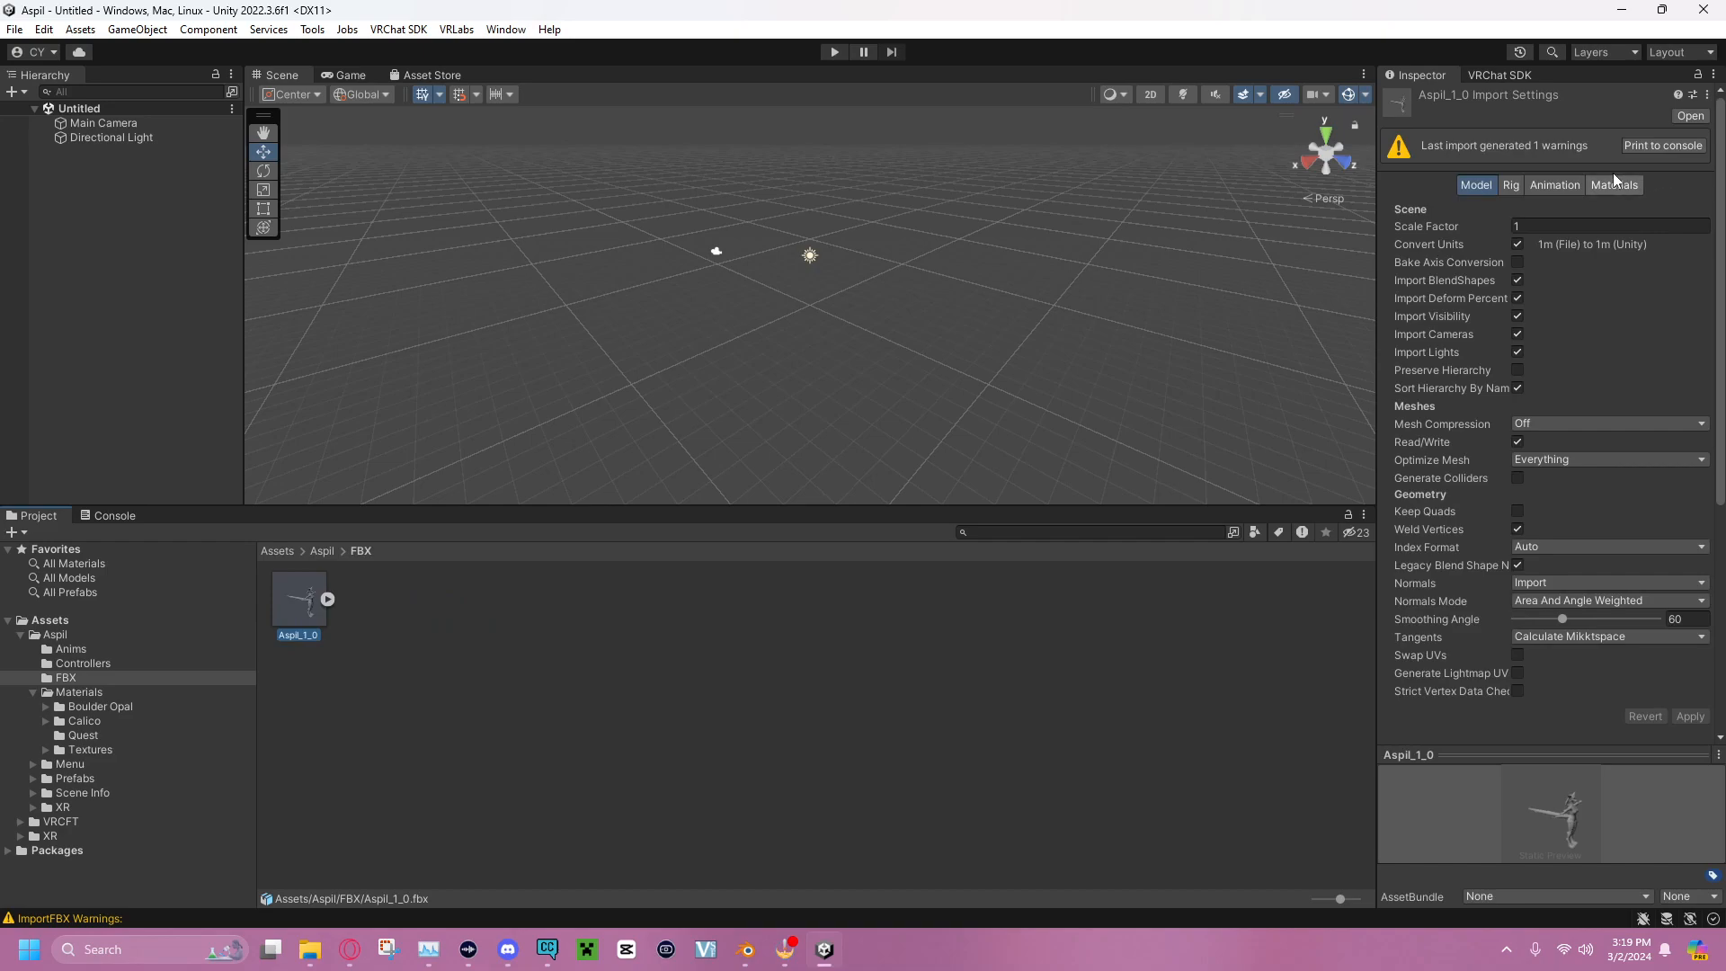
Examine the Aspil_1_0 humanoid rig's body and head bone mapping, close the avatar configuration, and go to the root Assets folder
click(1512, 185)
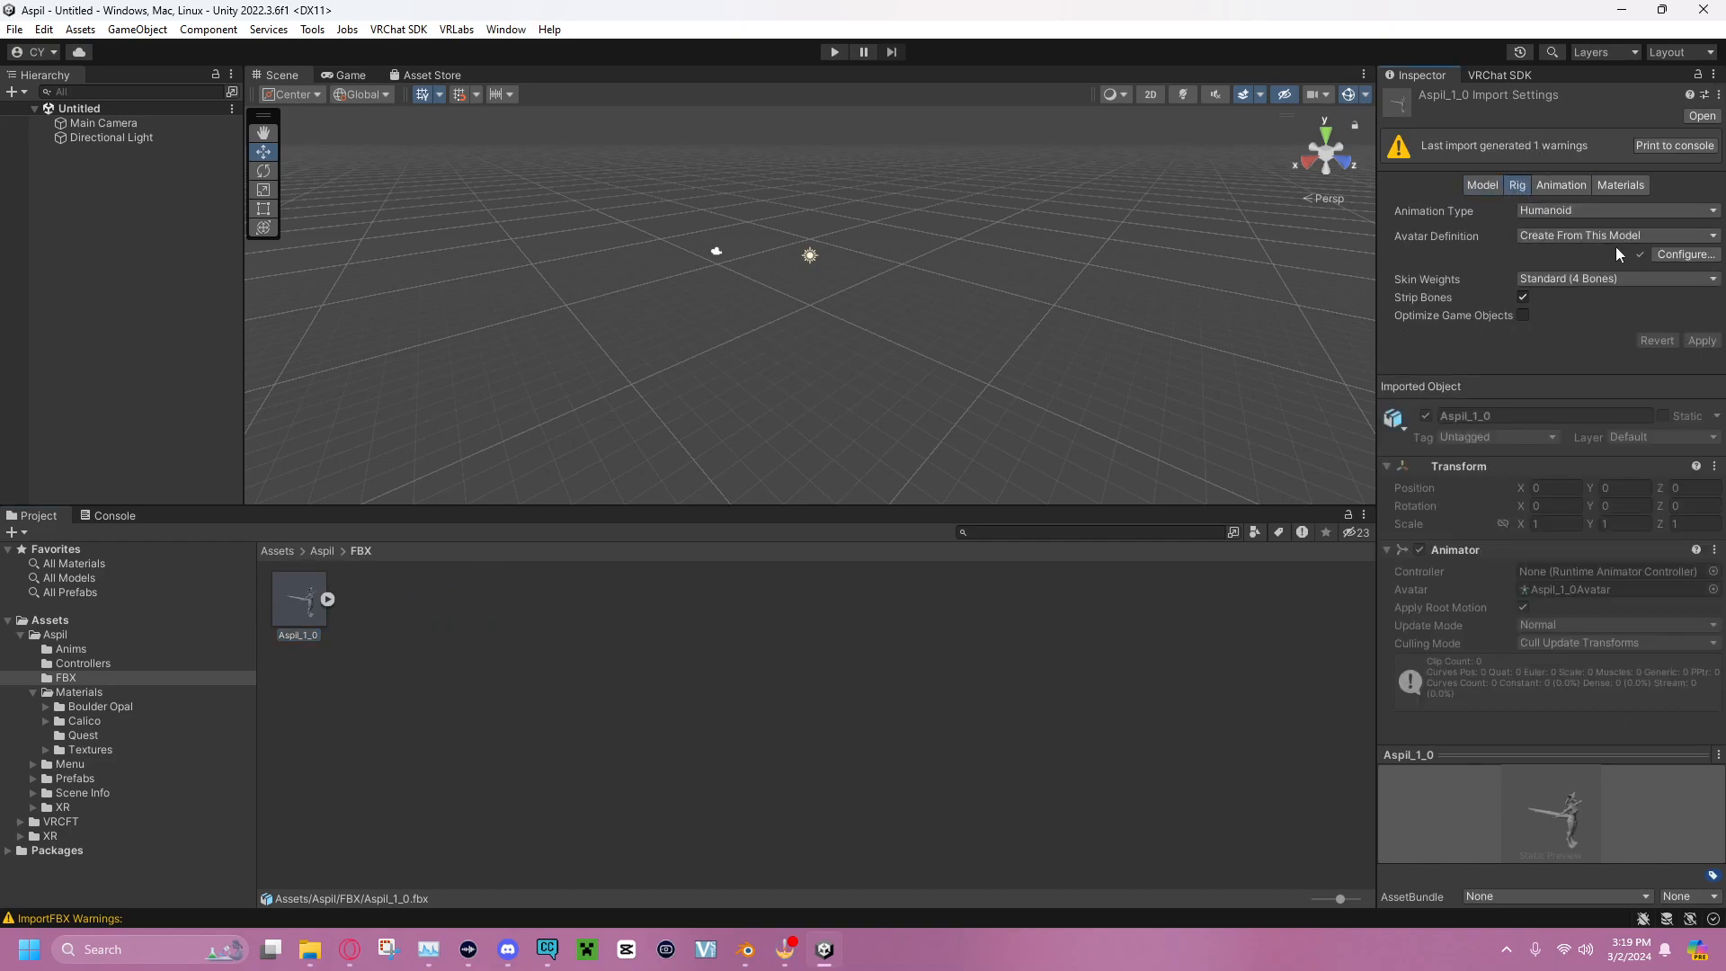
click(1664, 254)
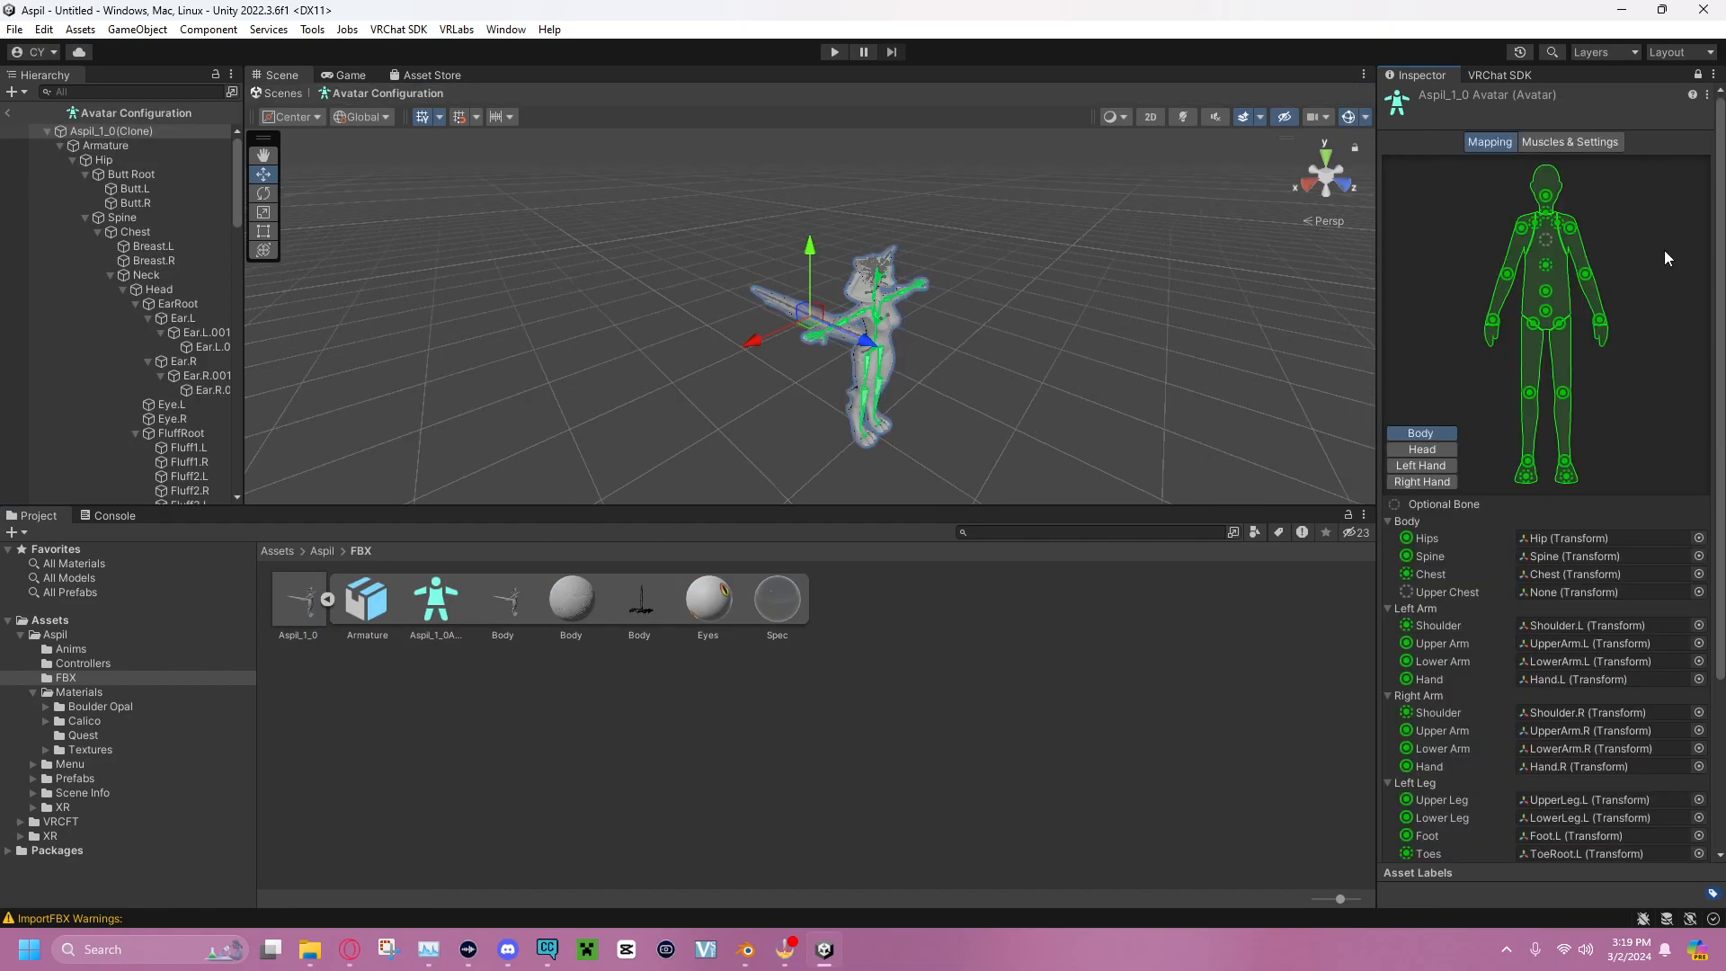
click(1552, 570)
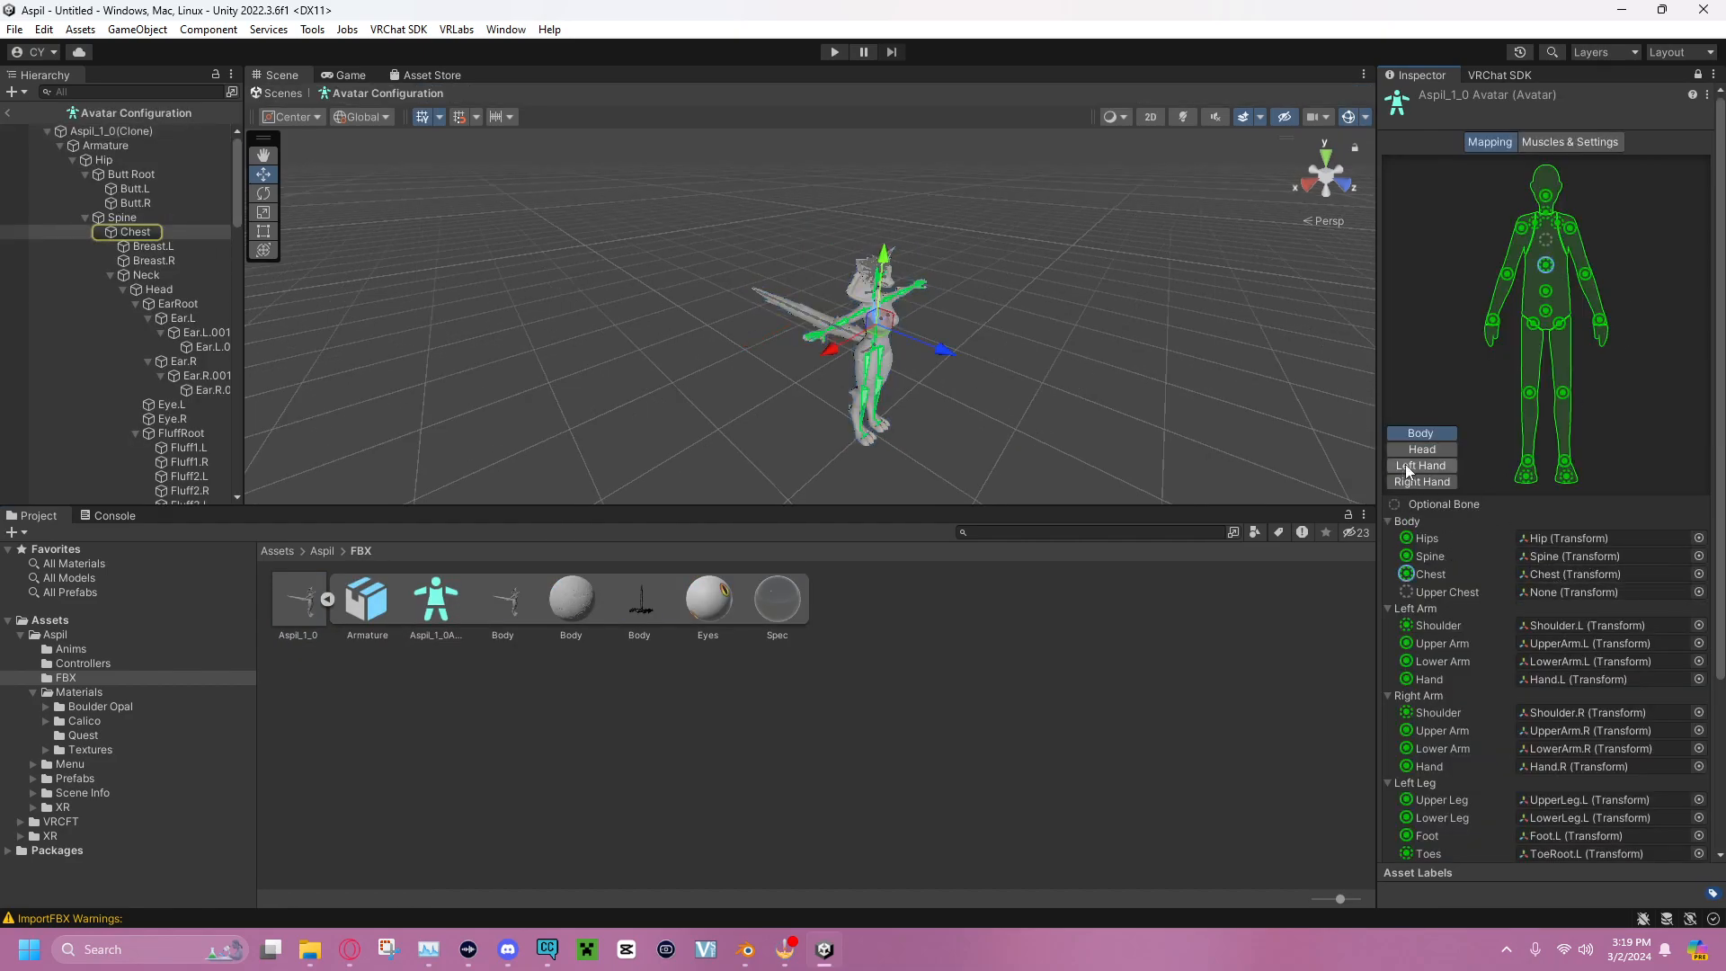
click(1424, 450)
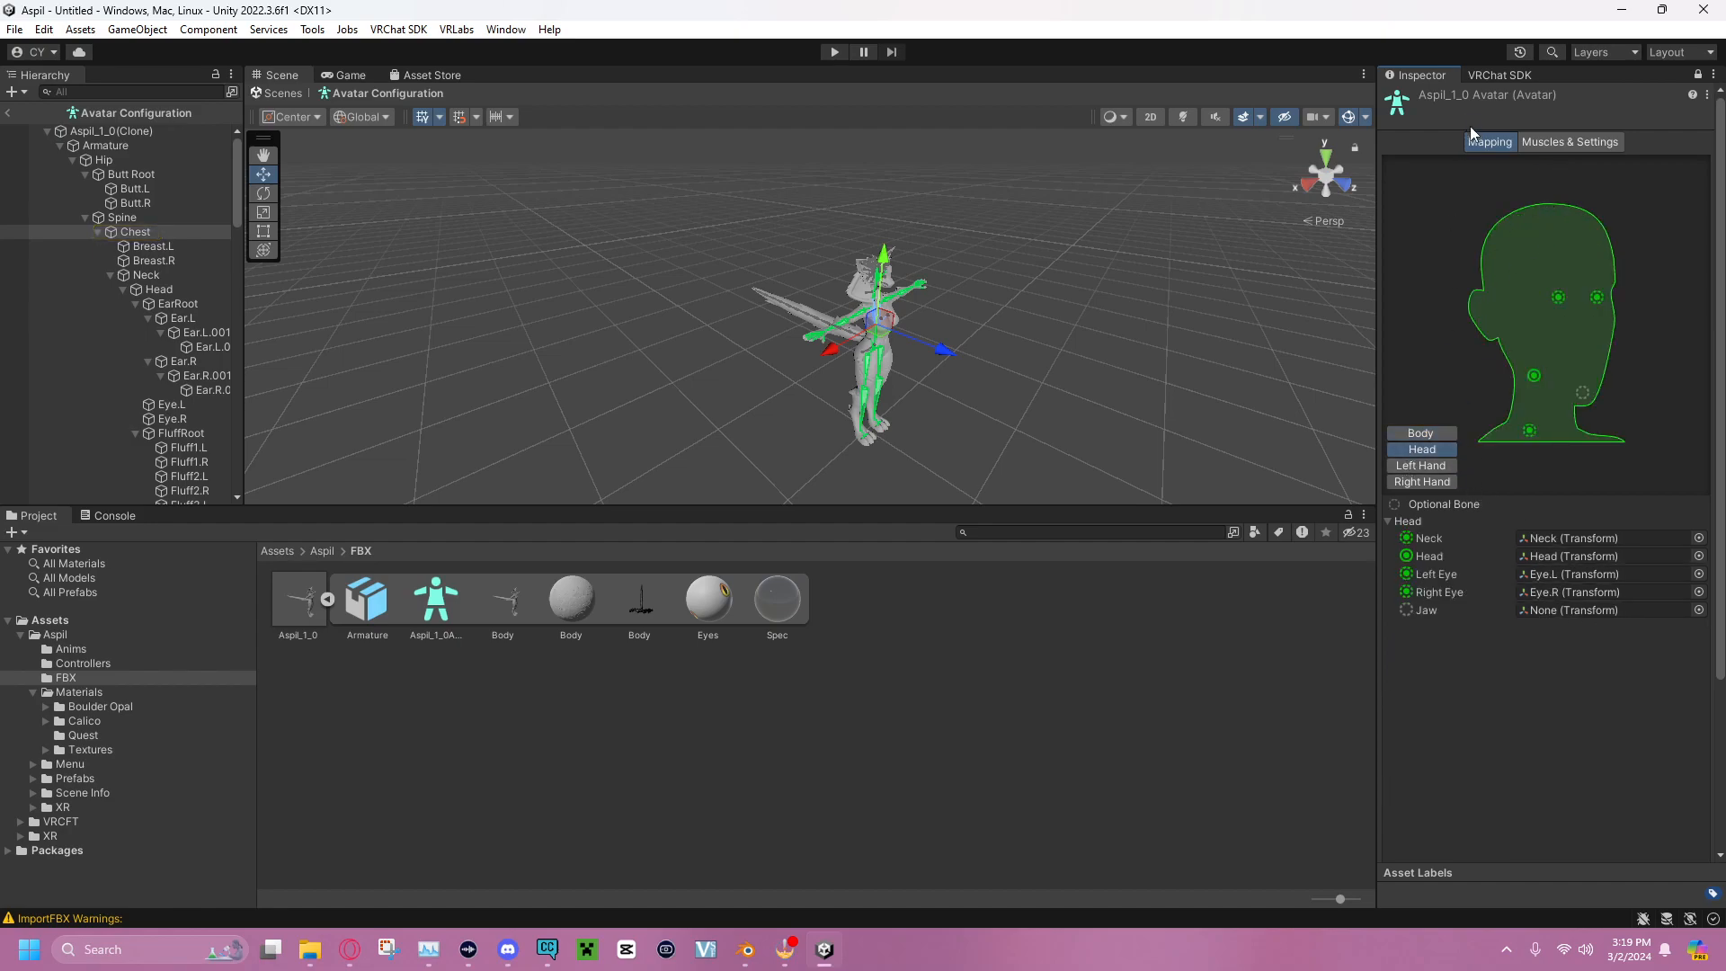
click(1420, 433)
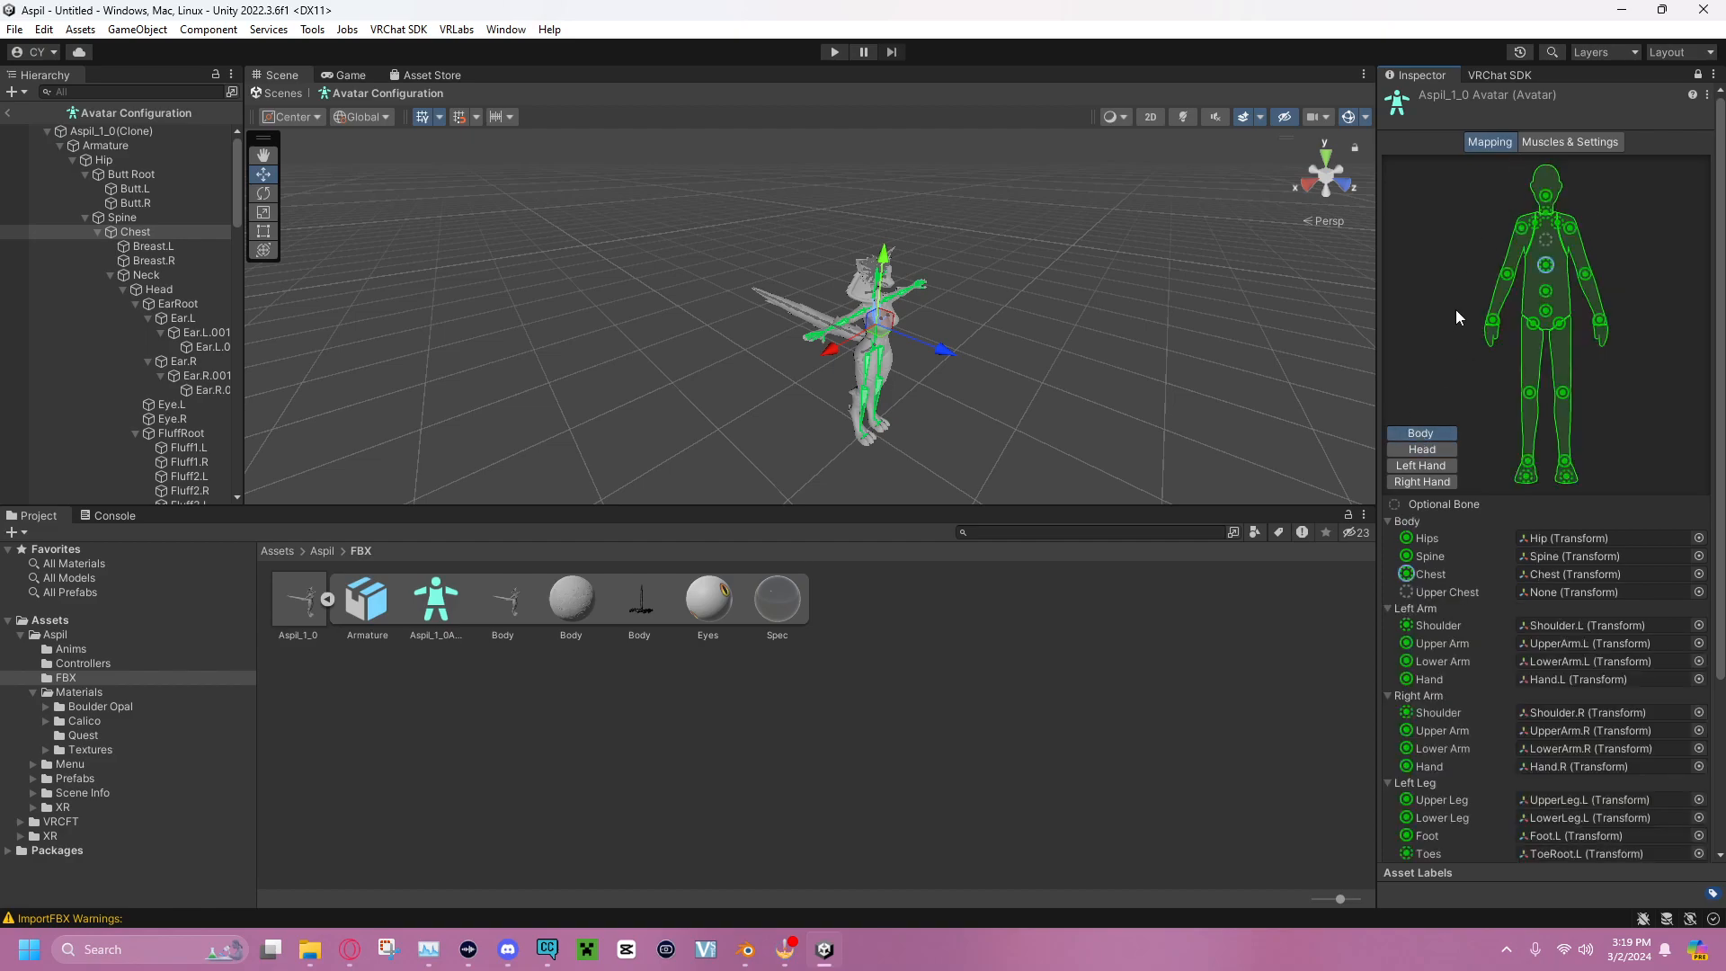
scroll(1685, 692, down, 3)
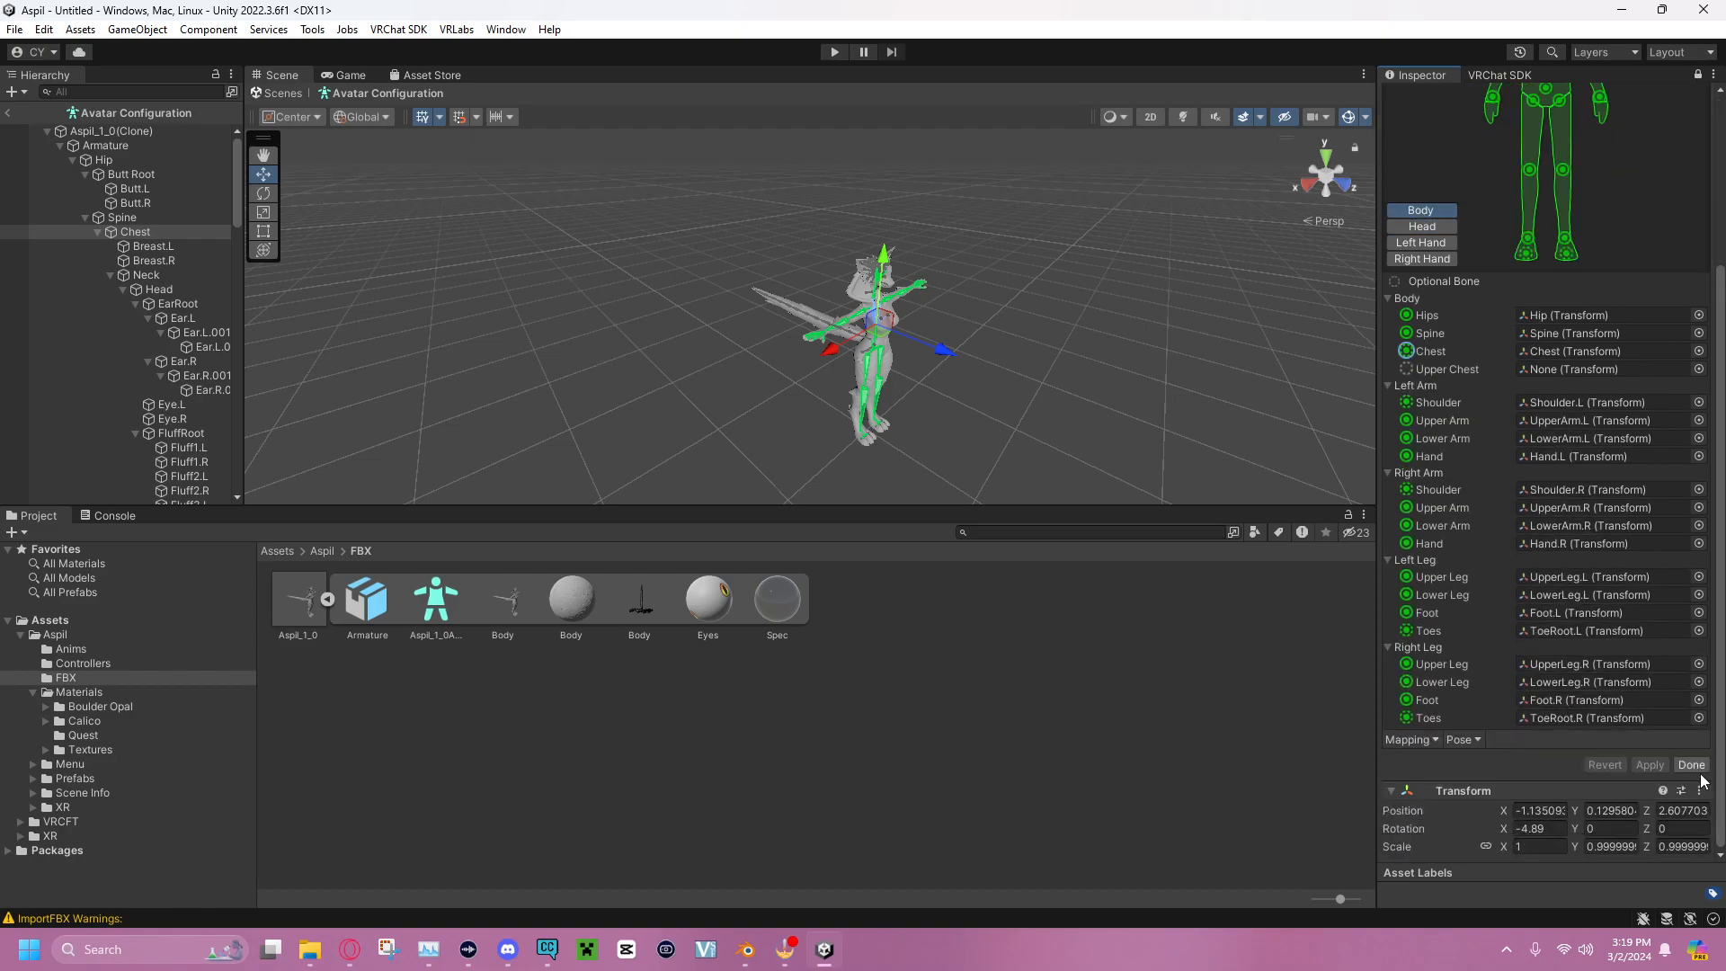
click(1691, 765)
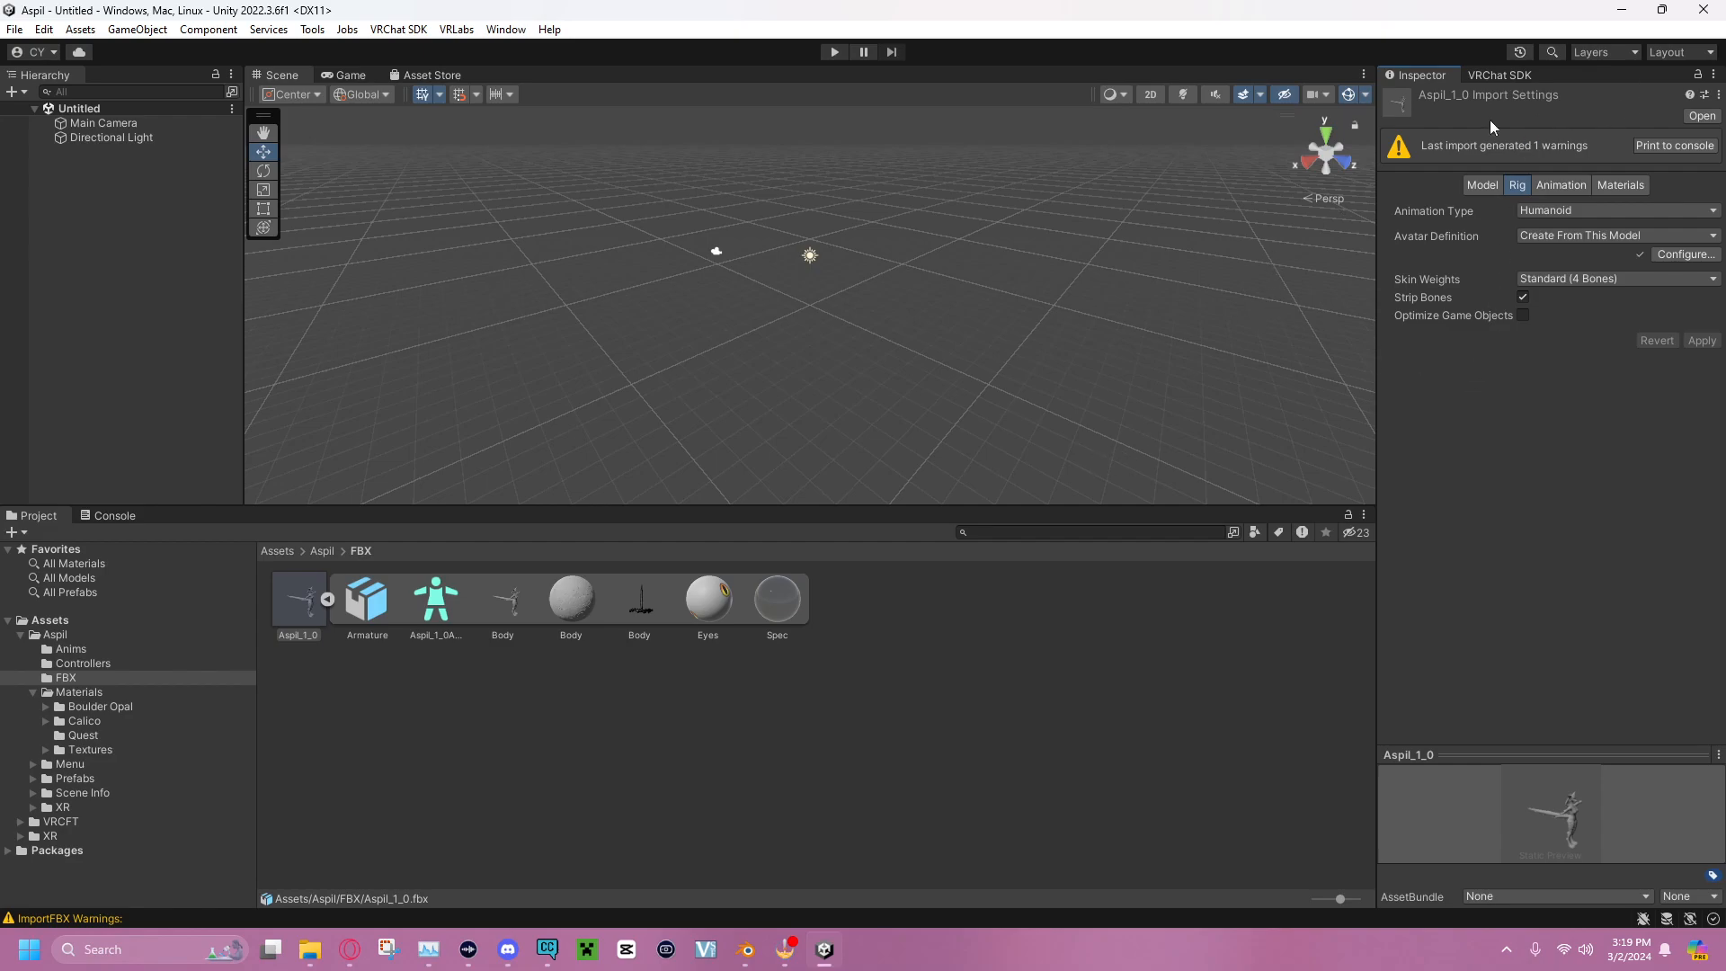
click(73, 619)
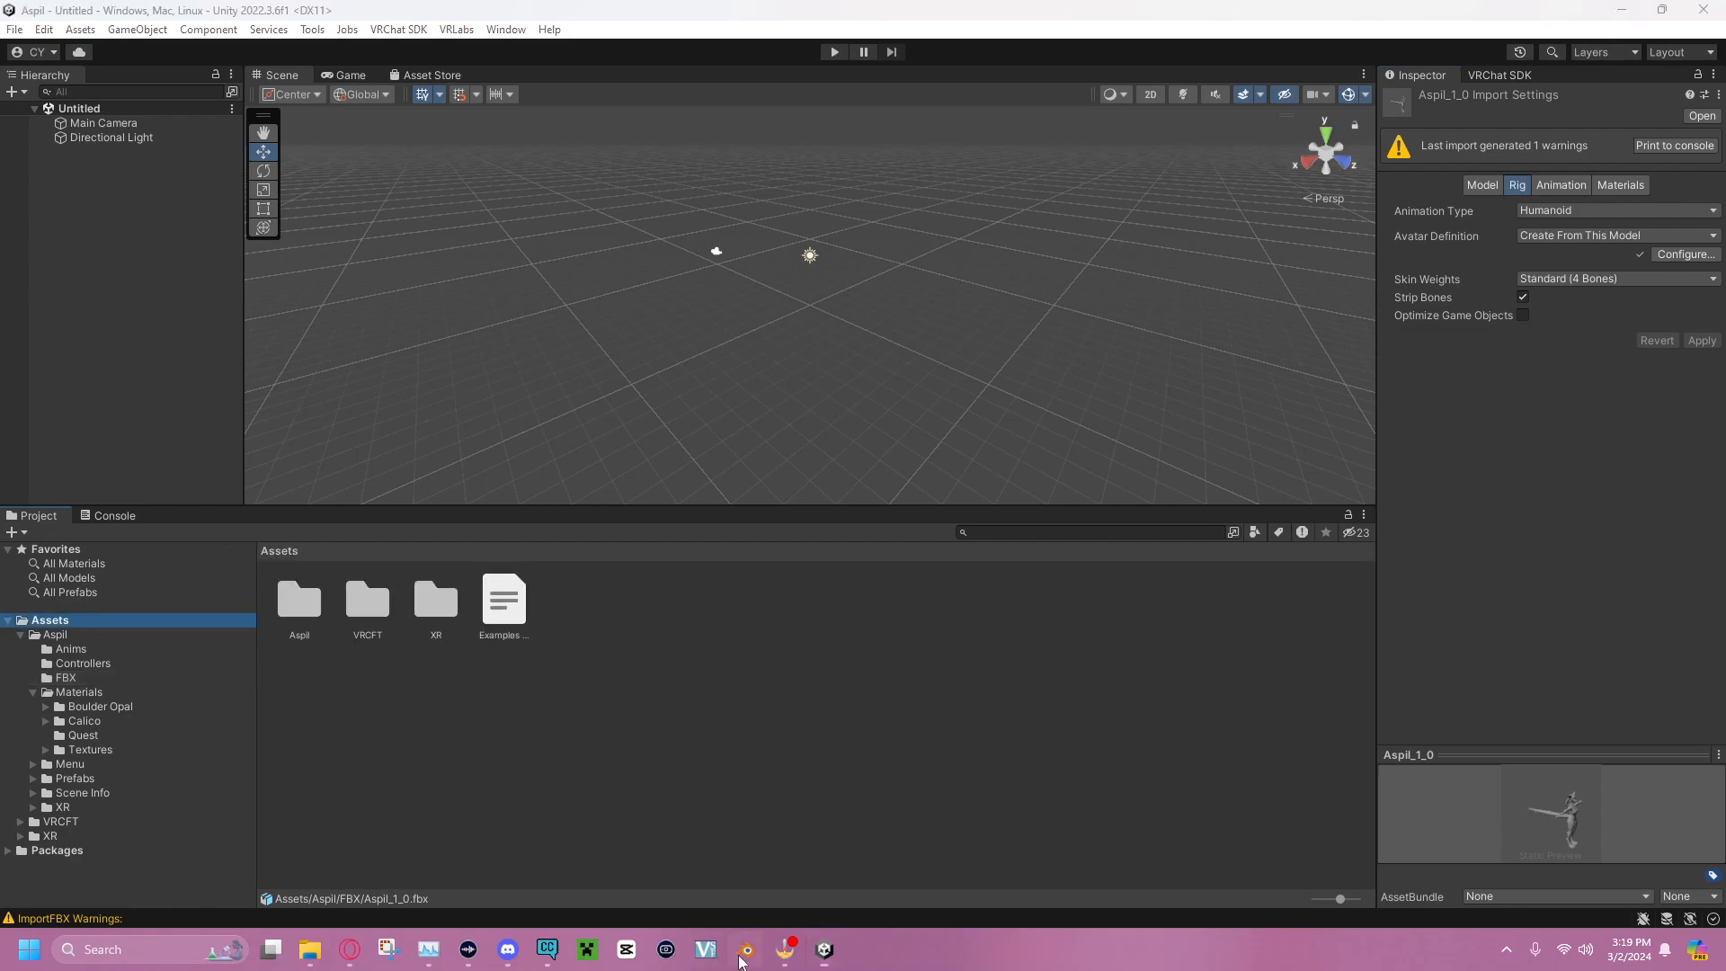
Switch back to Blender and open Ilonia Tigerbee render set up.blend from the Tigerbee Renders folder without saving the current file
click(747, 951)
click(40, 33)
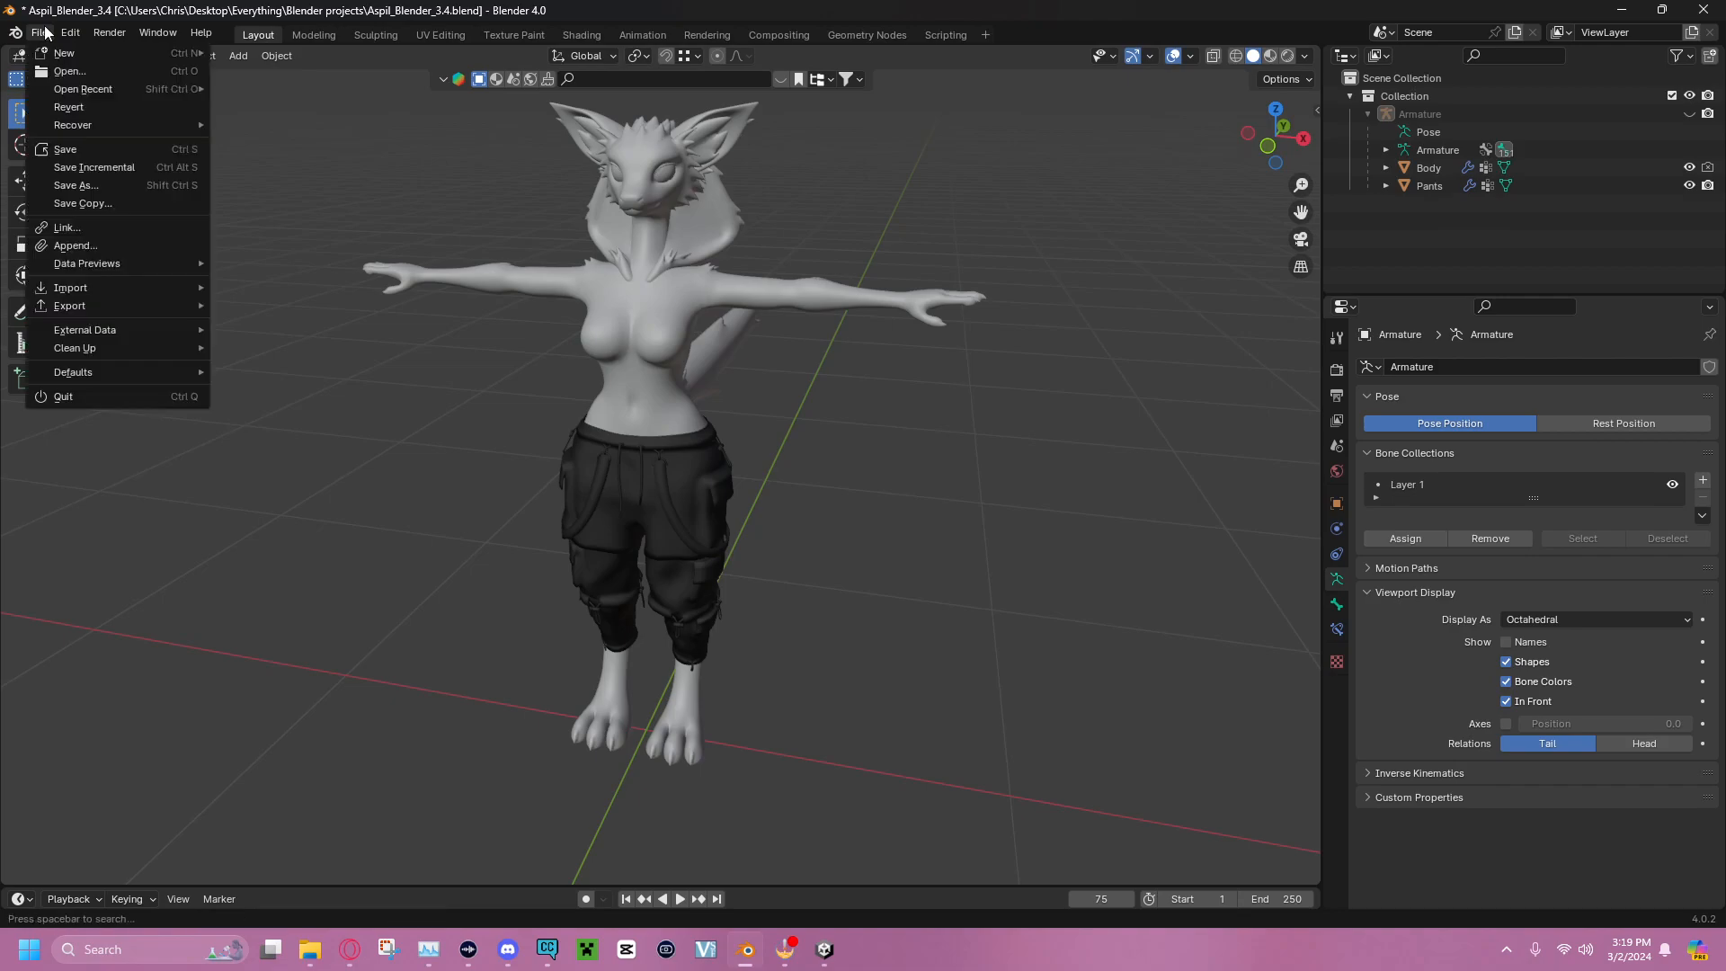
click(65, 75)
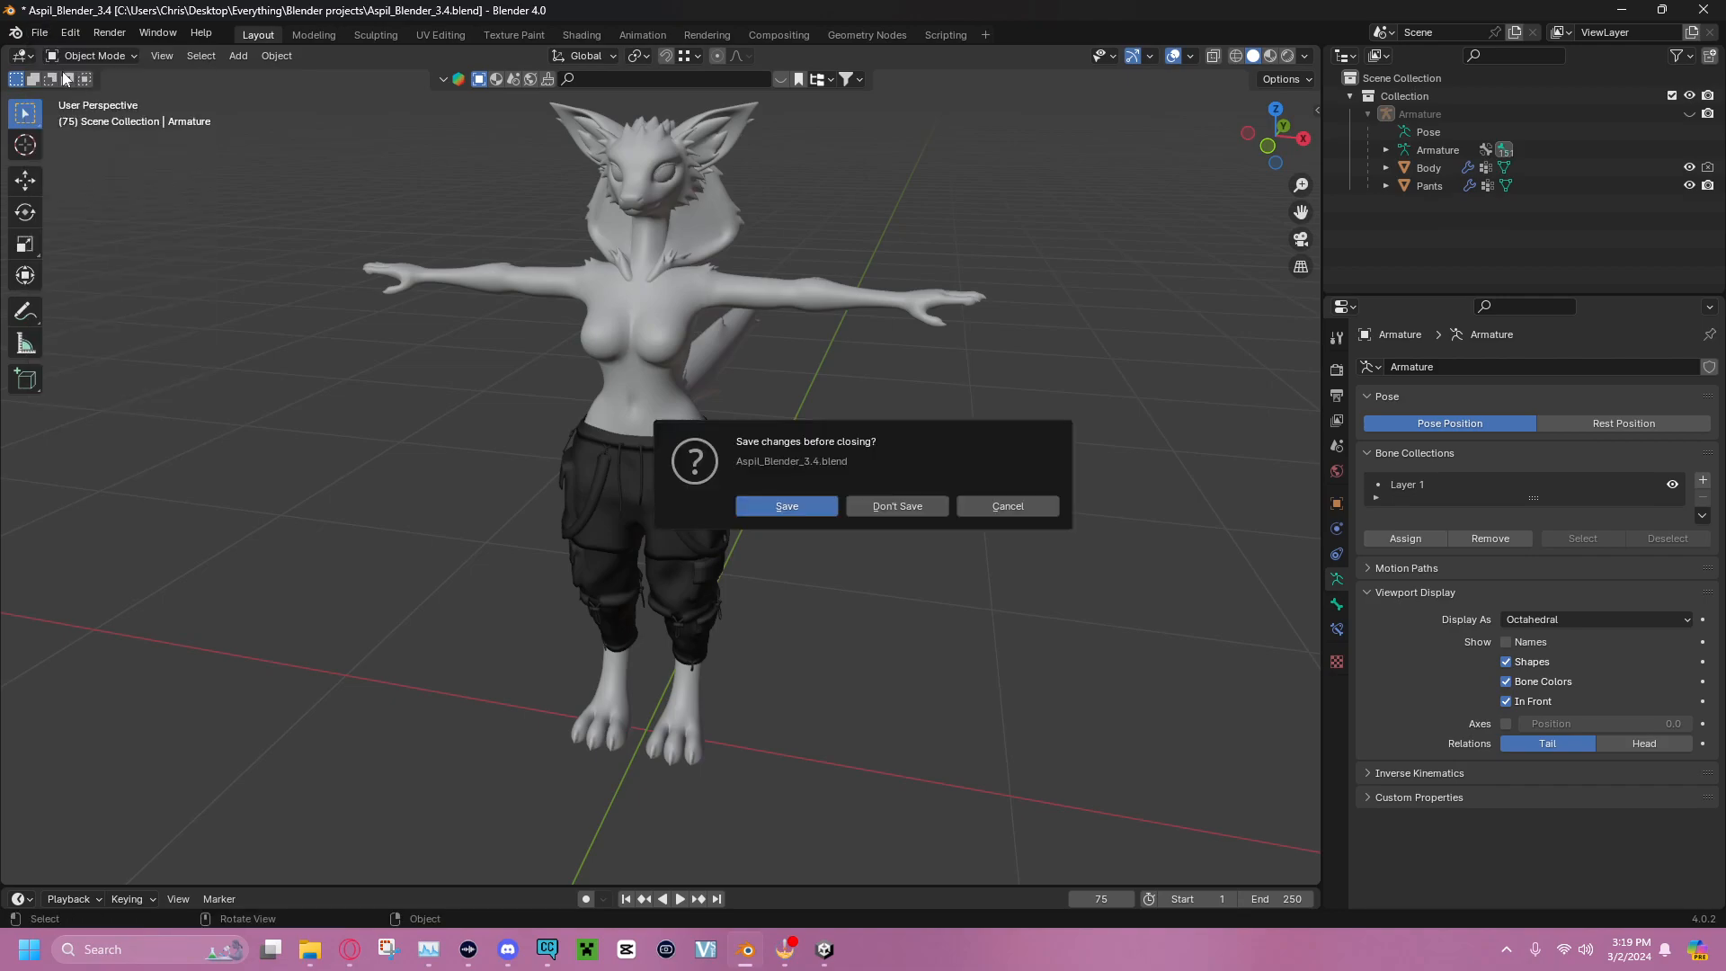
click(914, 505)
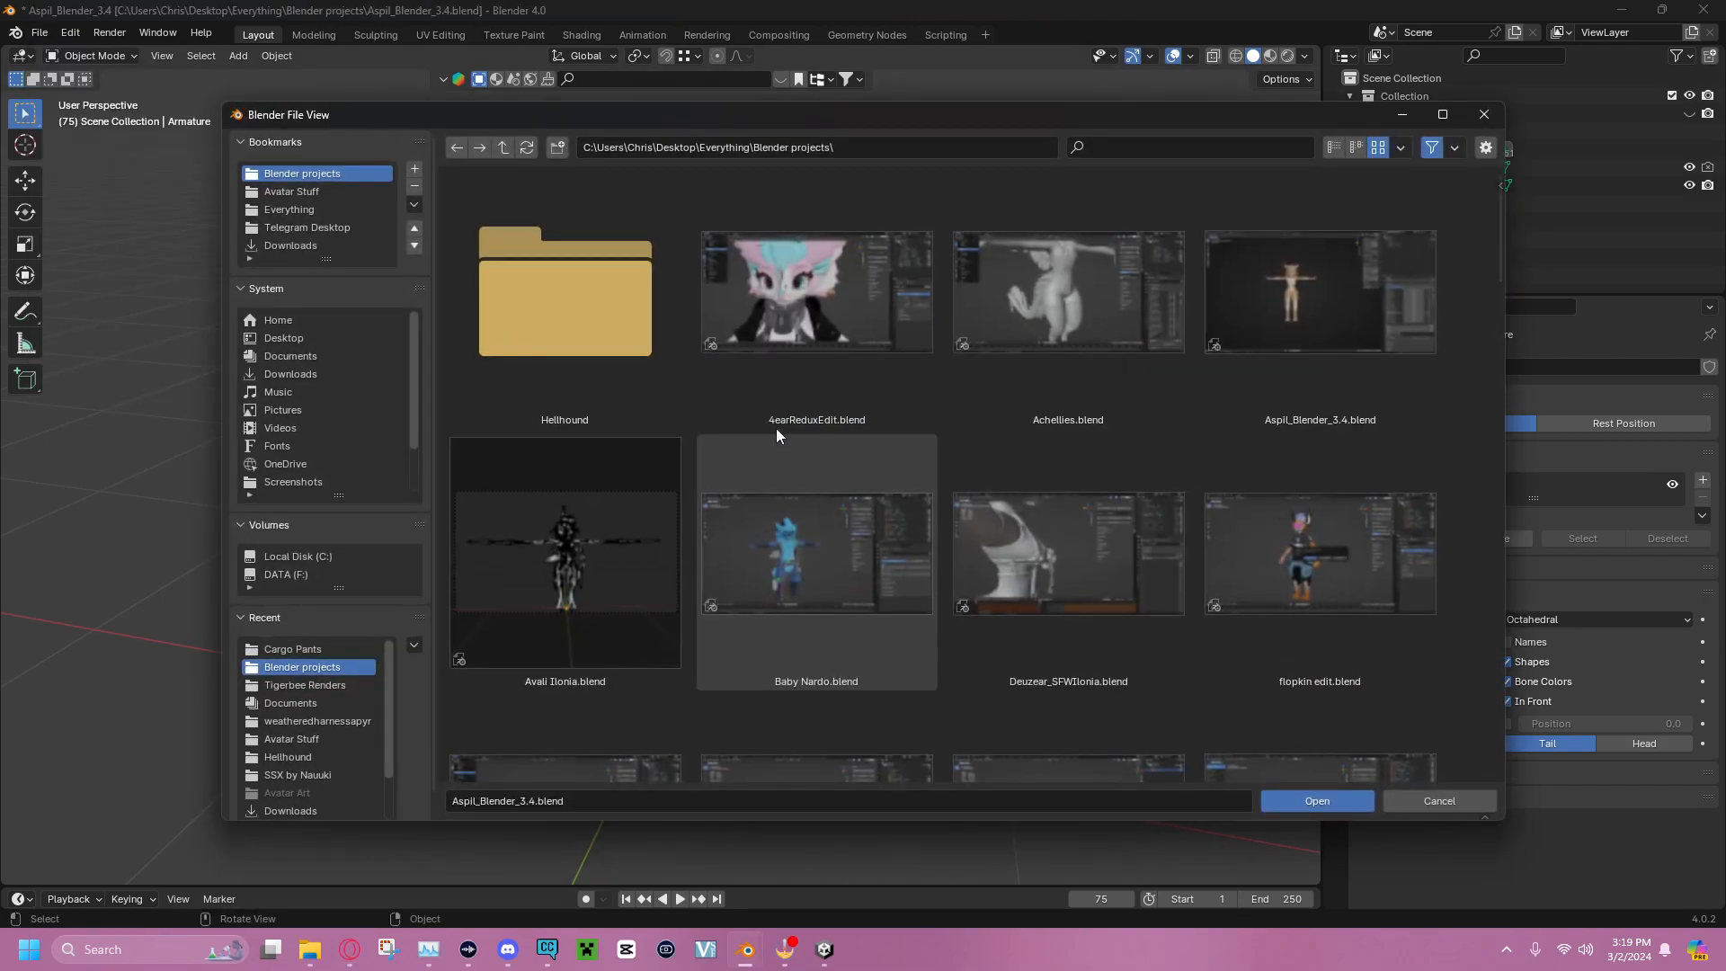
click(304, 649)
click(306, 684)
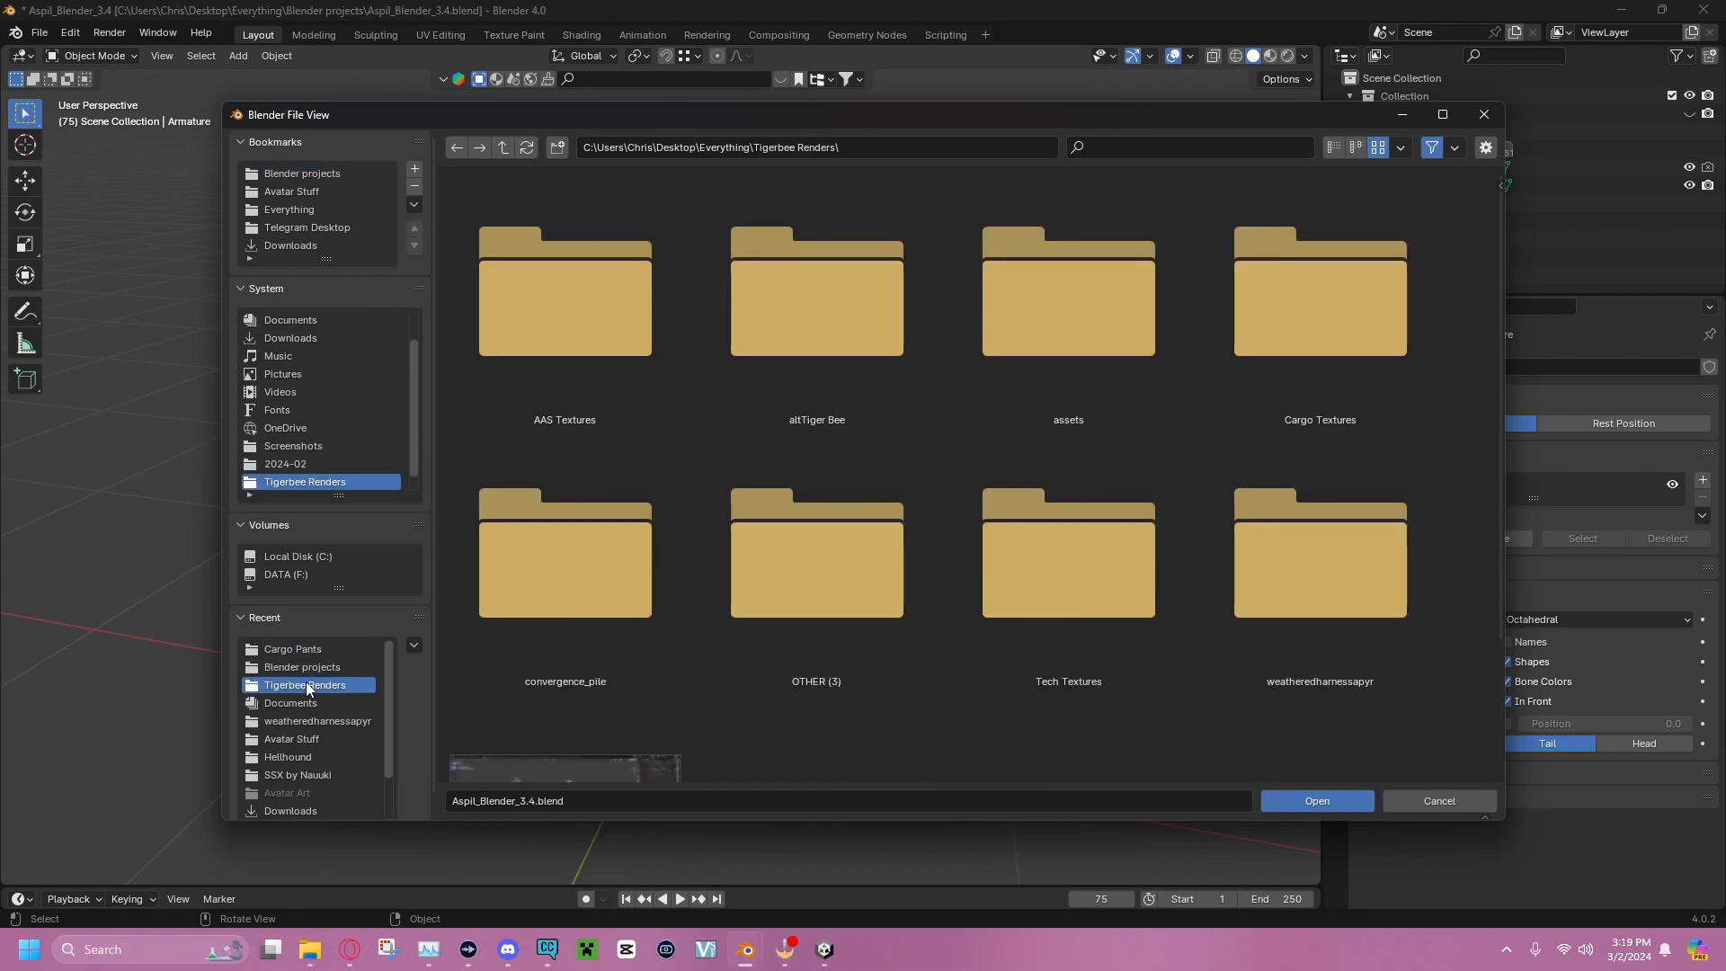
scroll(662, 581, down, 3)
double_click(662, 580)
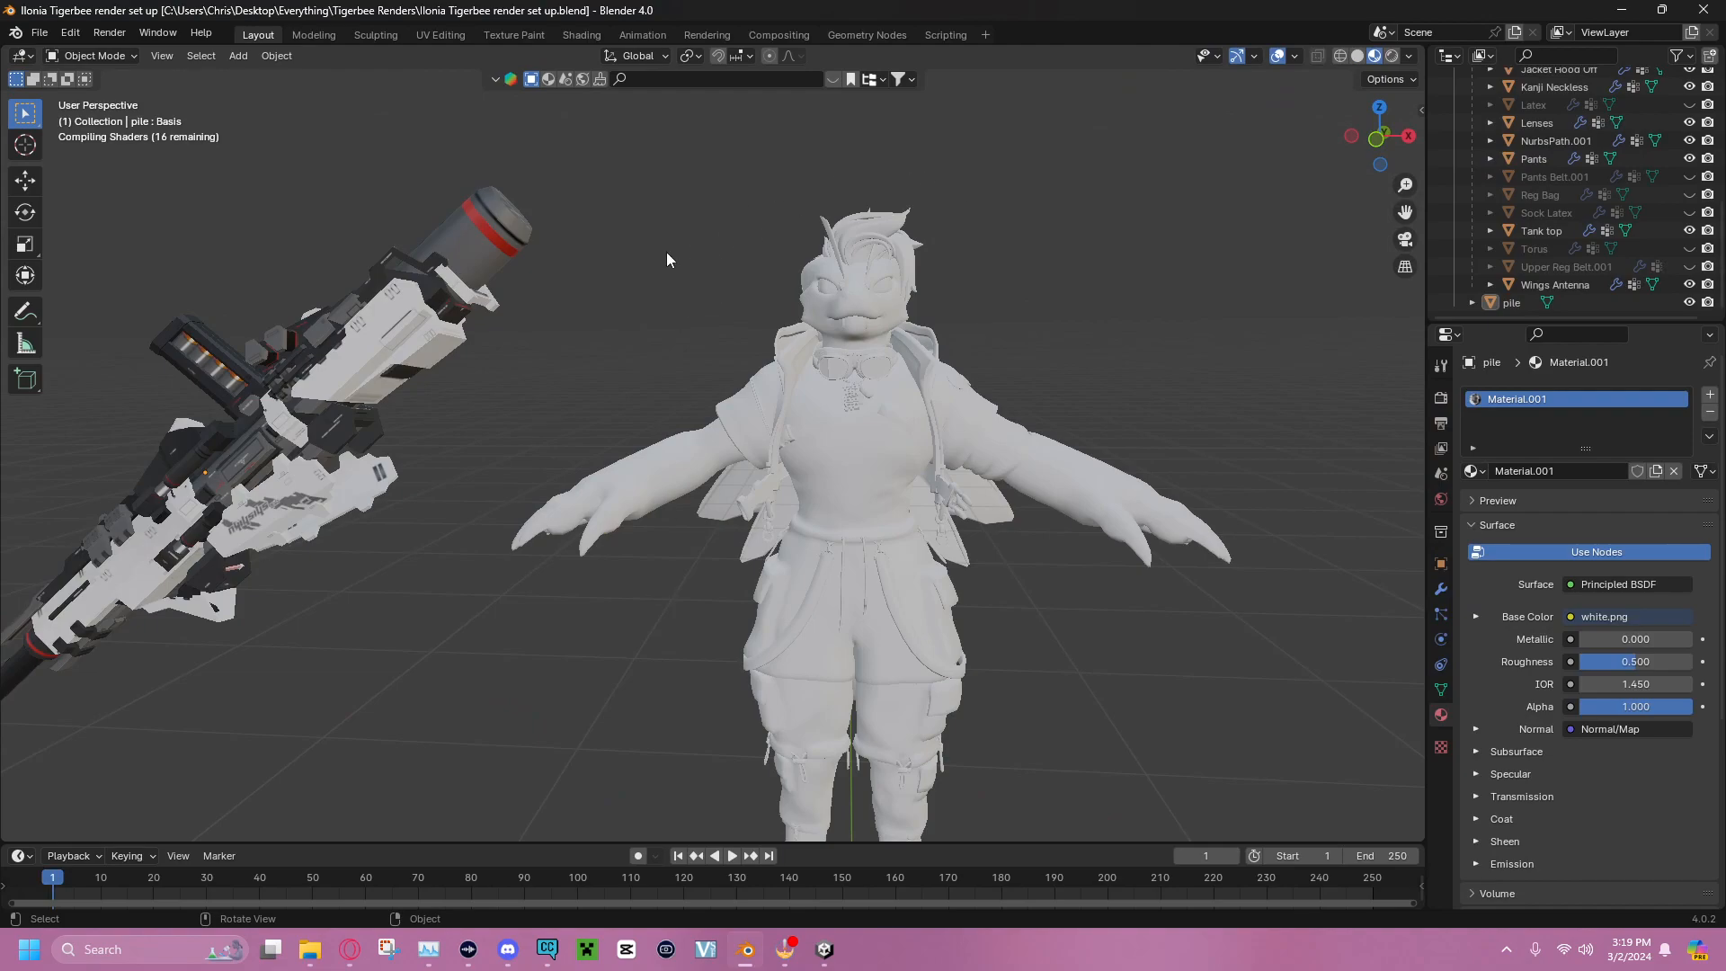
Hide the pile object and switch to the Shading workspace
middle_drag(623, 265, 557, 269)
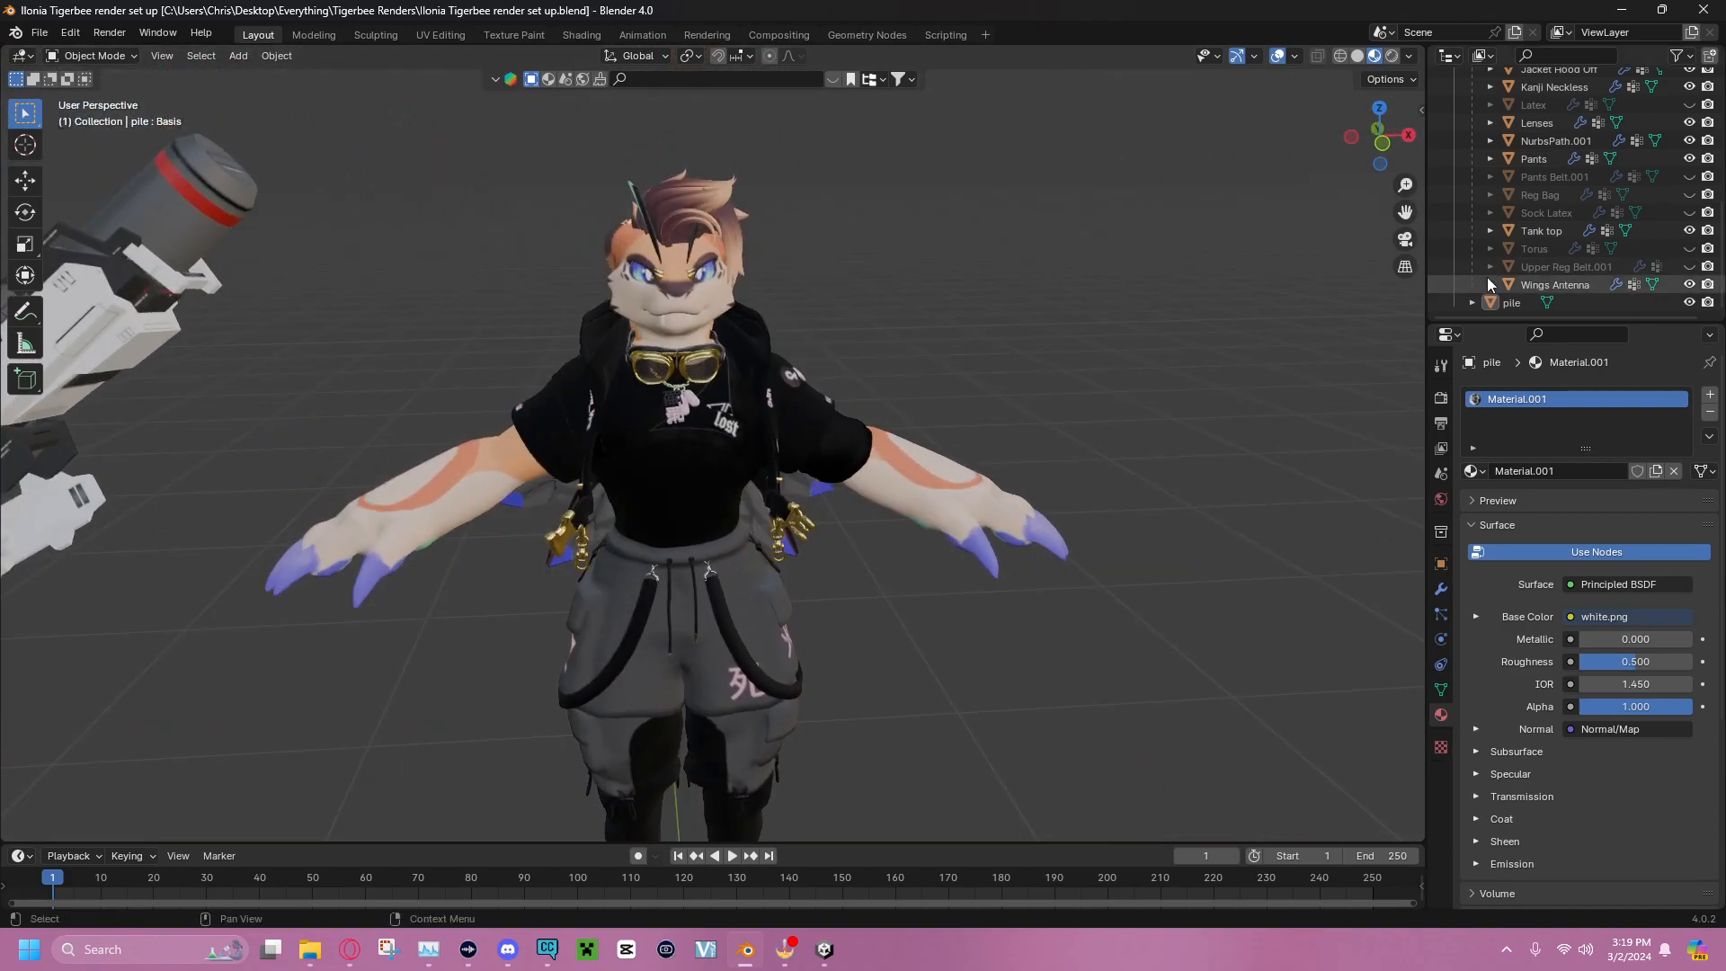
click(1688, 303)
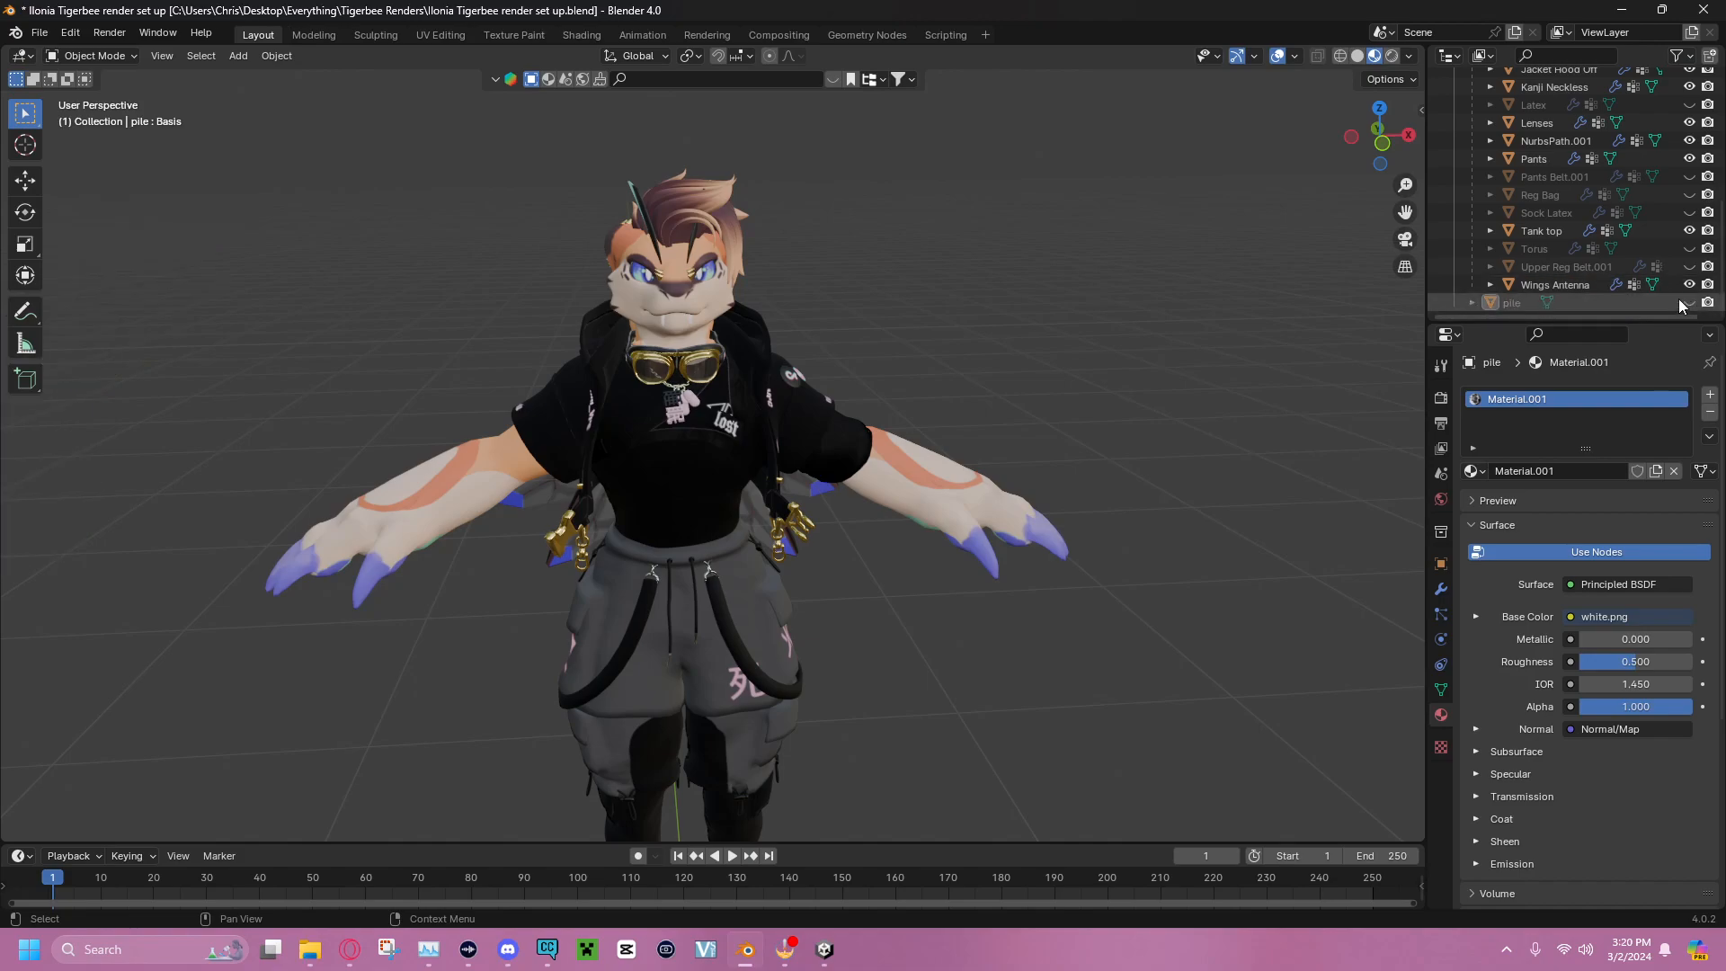
click(568, 36)
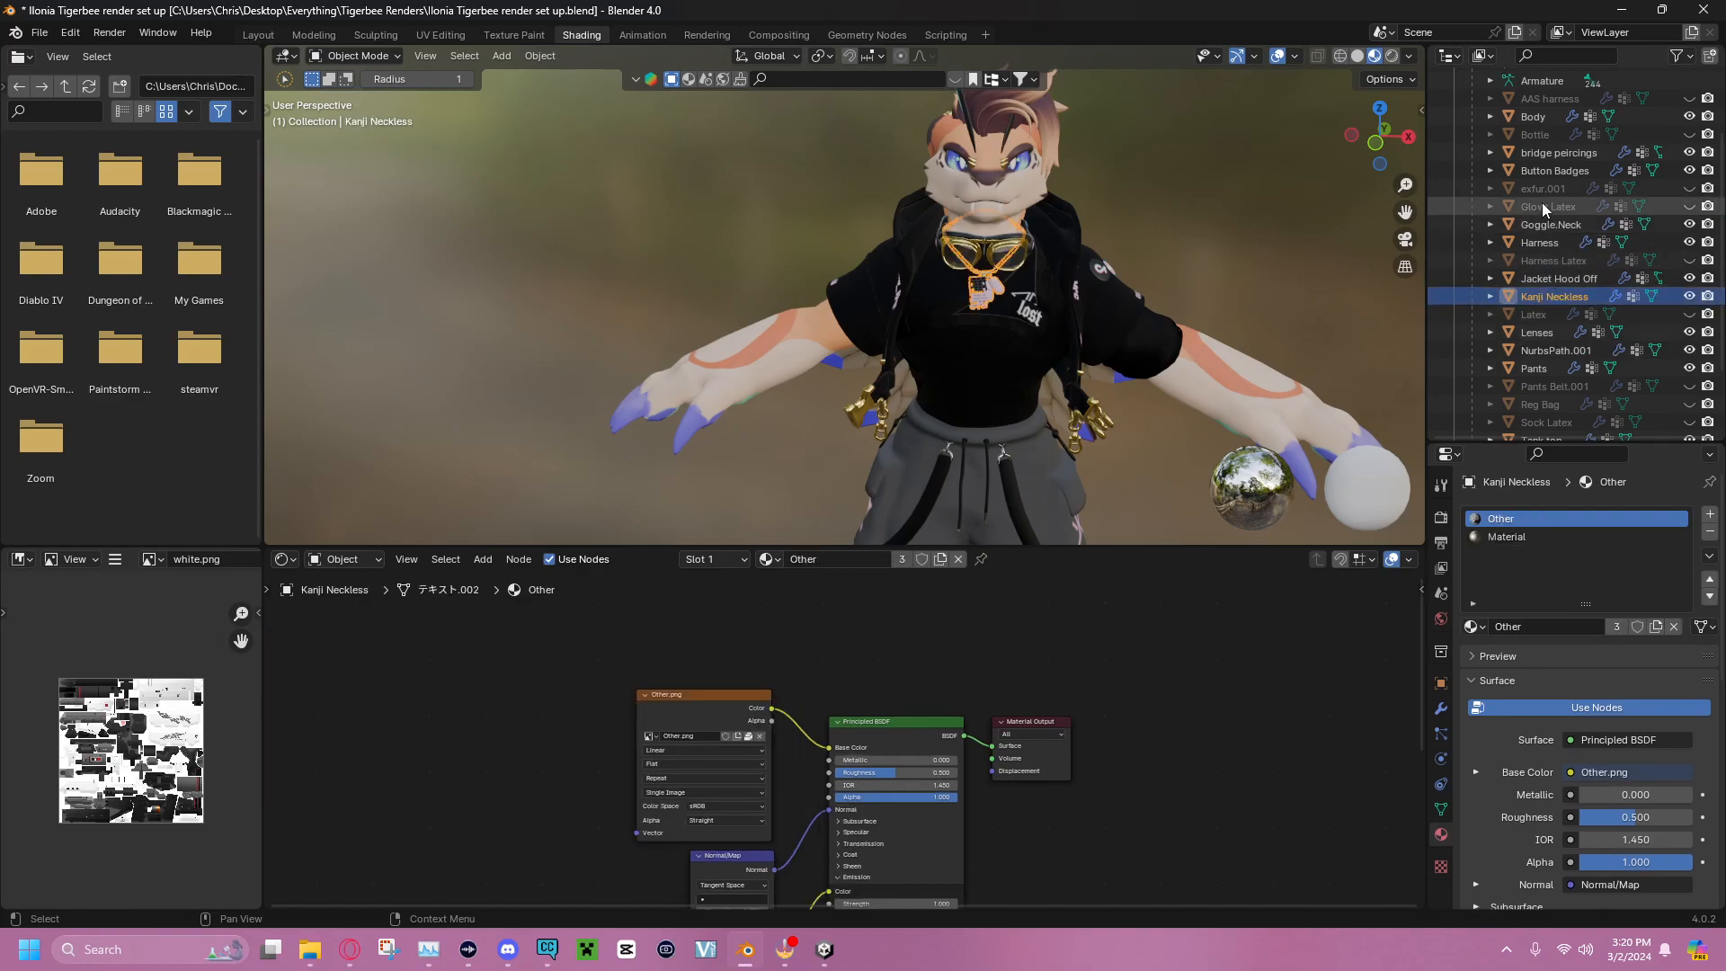
Examine the Body's Eyesteethtonguewingsantennae.001 material node setup and view the full textured avatar
click(1532, 117)
scroll(665, 748, down, 3)
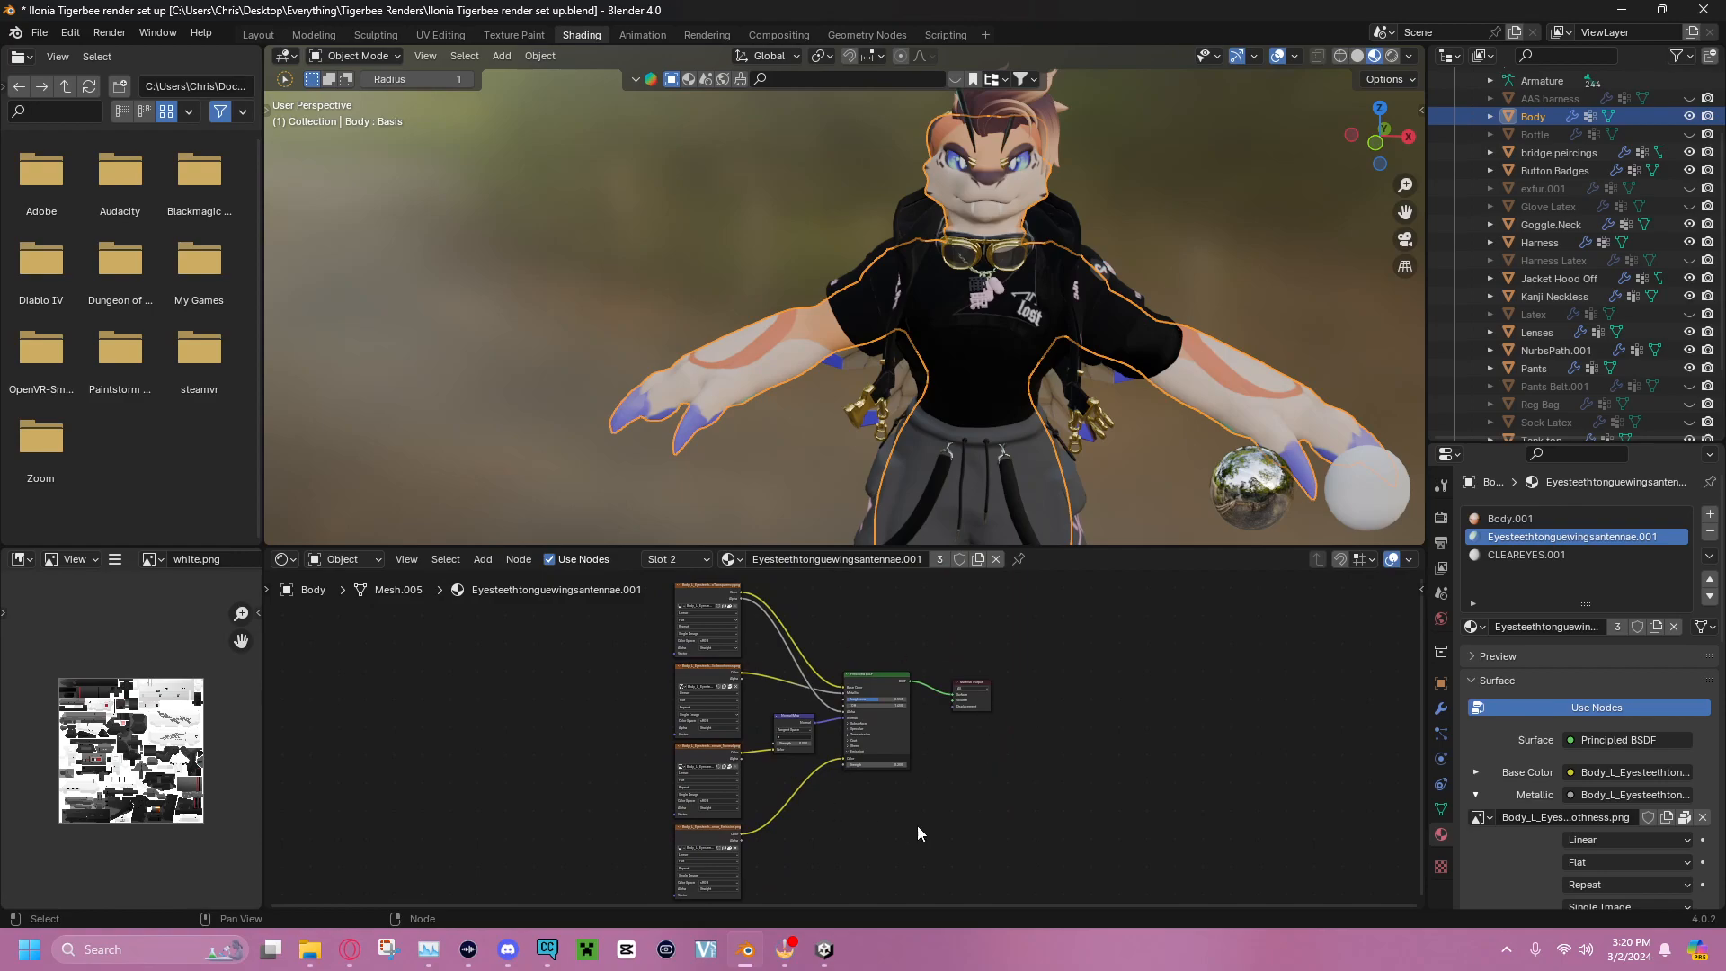
middle_drag(1205, 228, 969, 224)
scroll(1027, 208, down, 2)
scroll(1027, 208, down, 2)
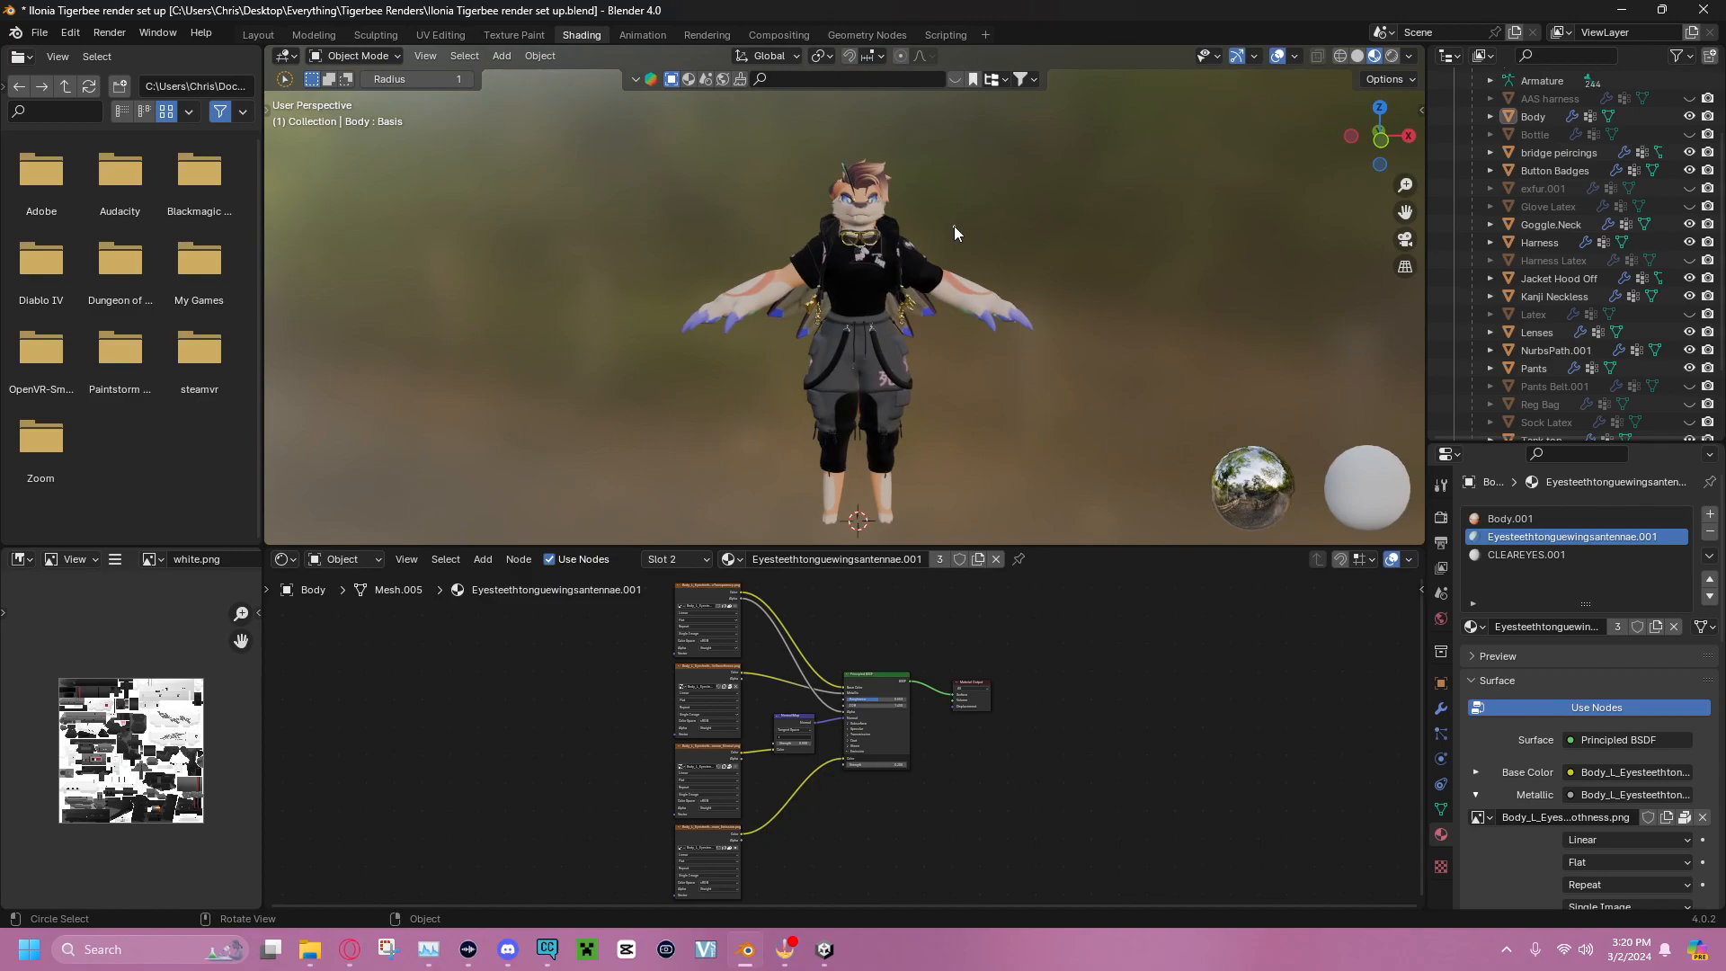